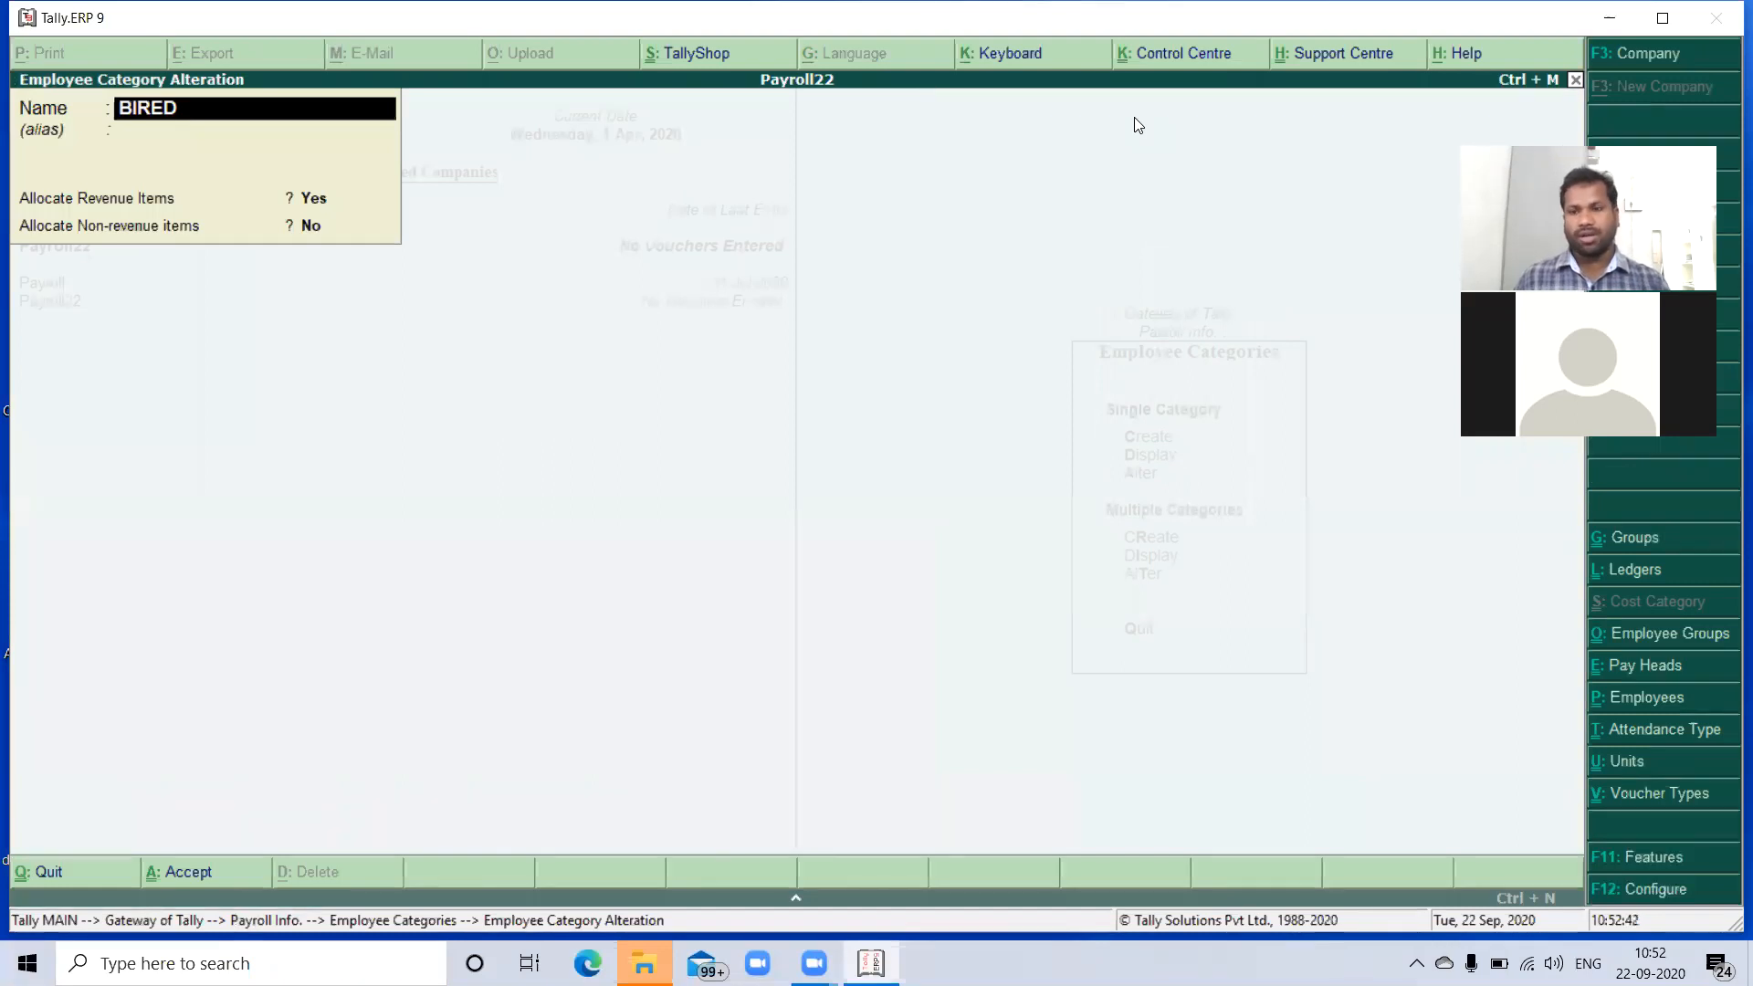
- Leave the BIRED employee category alteration without saving and return to the Gateway of Tally
key("BackSpace")
key("Escape")
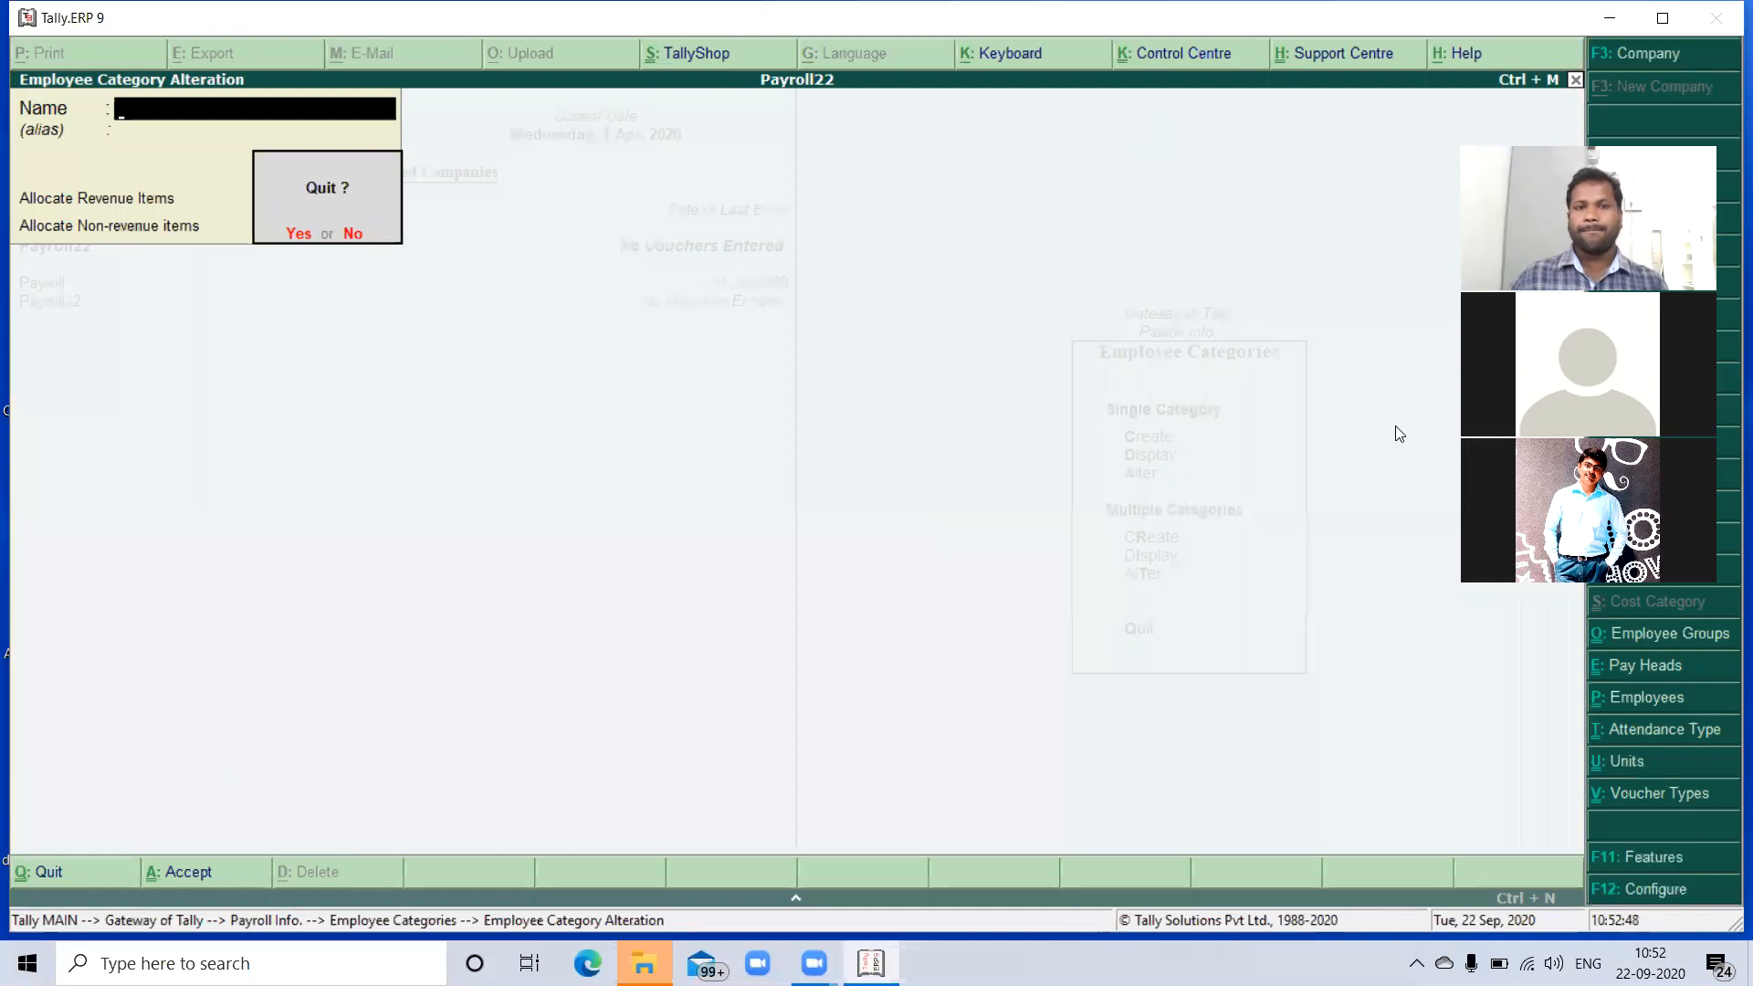
key("y")
key("Escape")
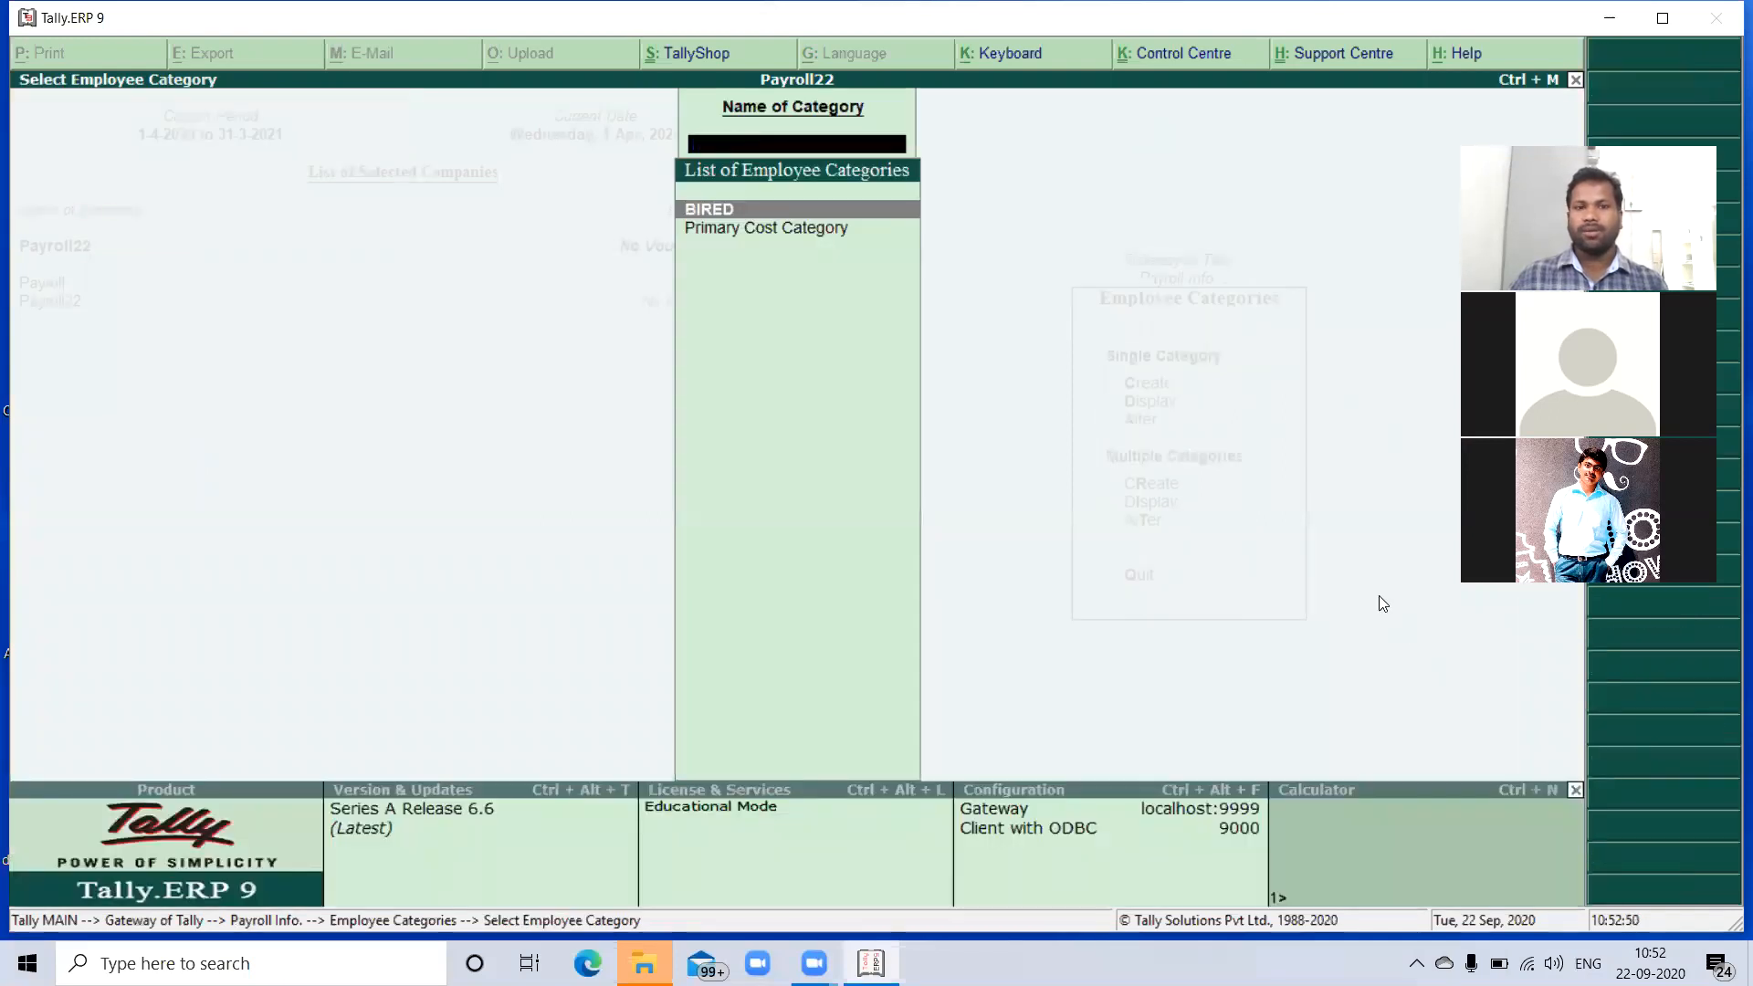
key("Escape")
key("Escape")
key("Escape")
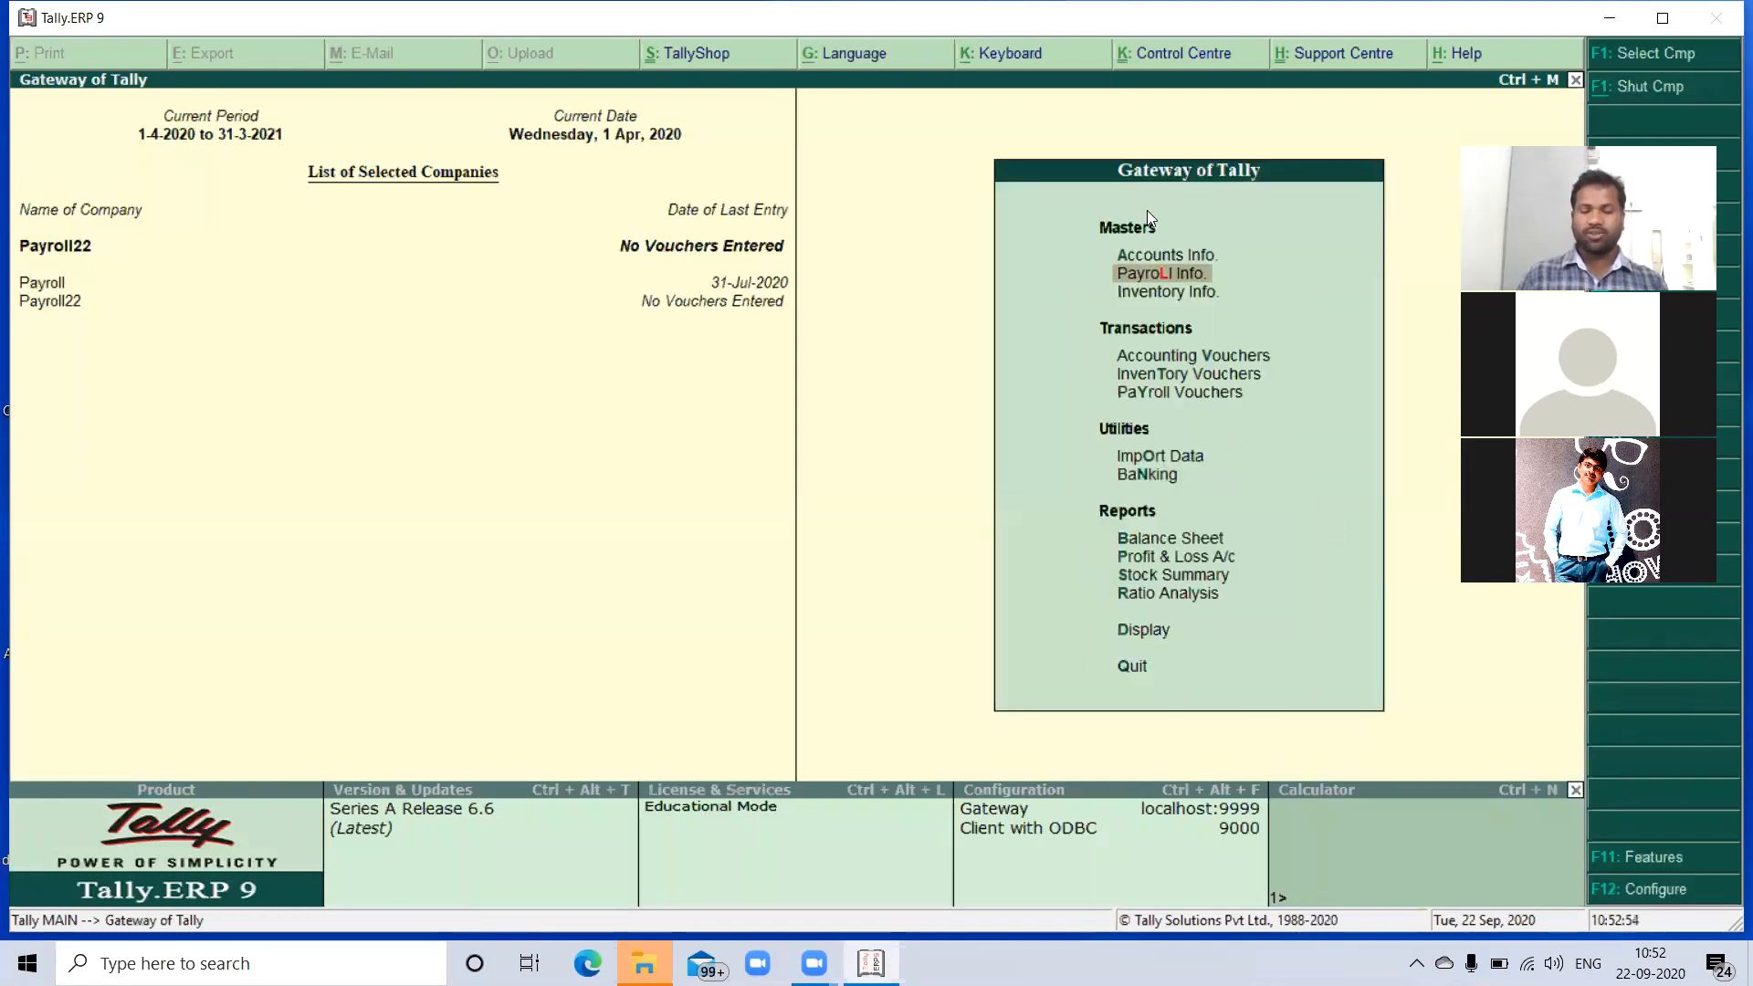
- Review the accounting features of company Payroll22, covering the general, outstanding and cost centre settings, and return to the Gateway of Tally
key("F11")
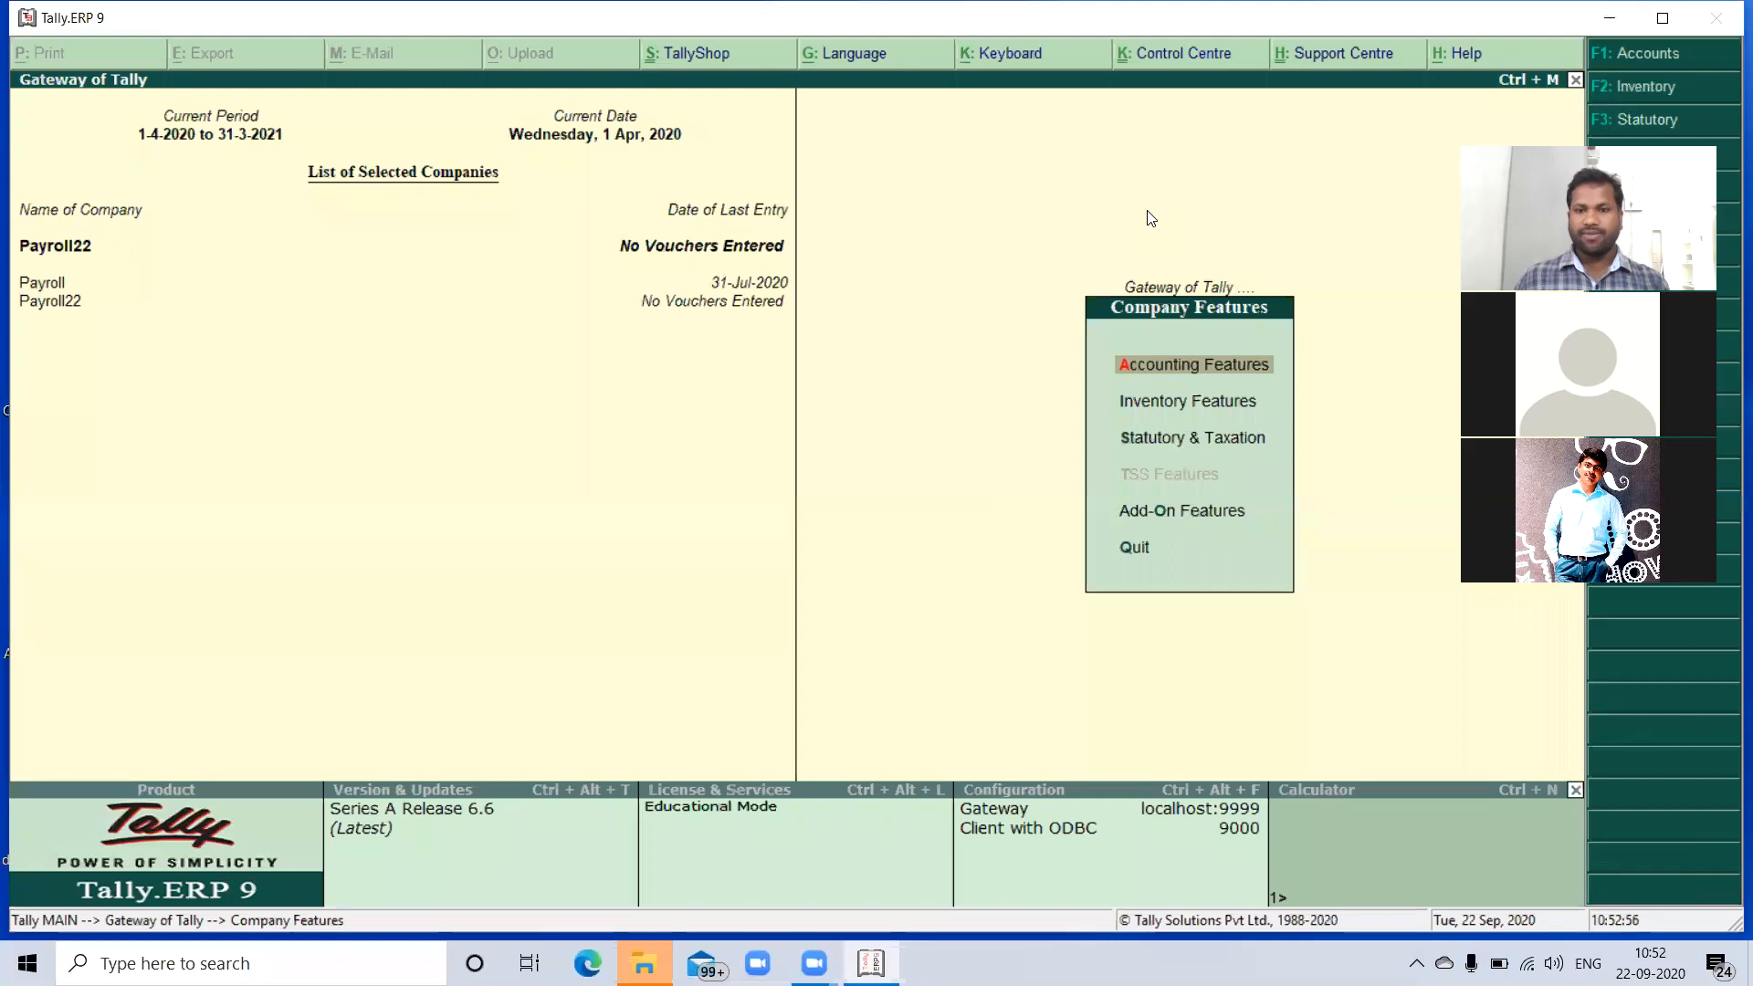
key("Return")
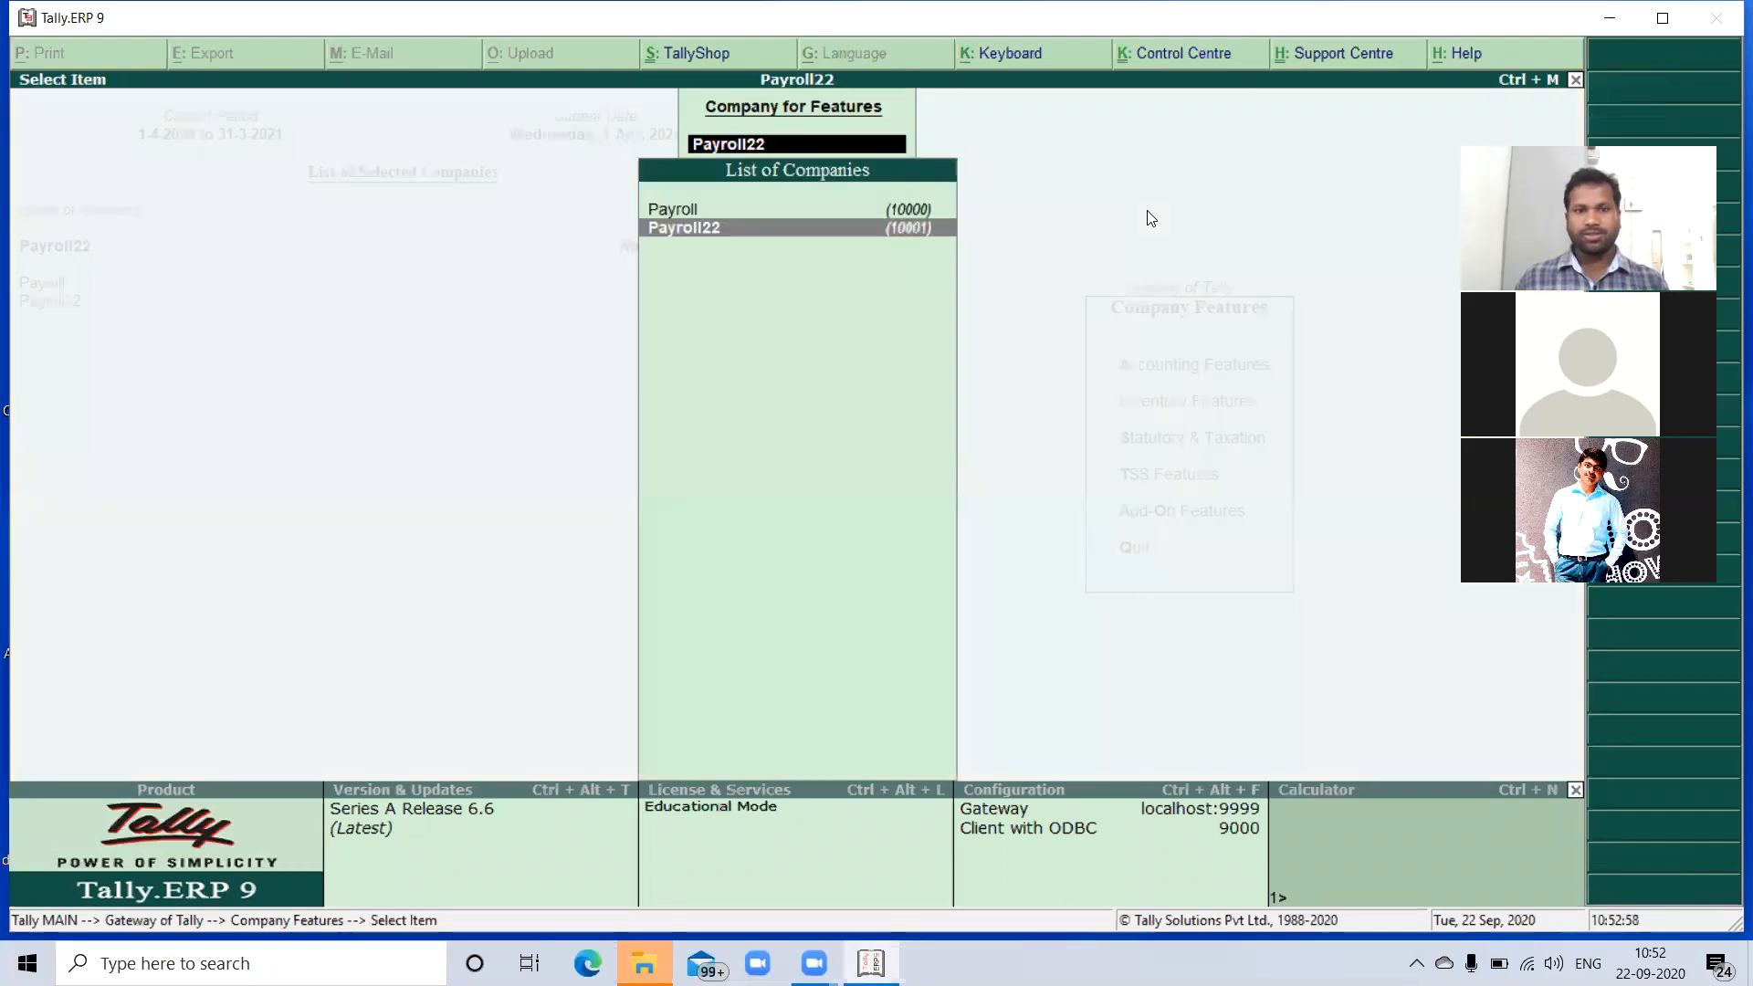
key("Return")
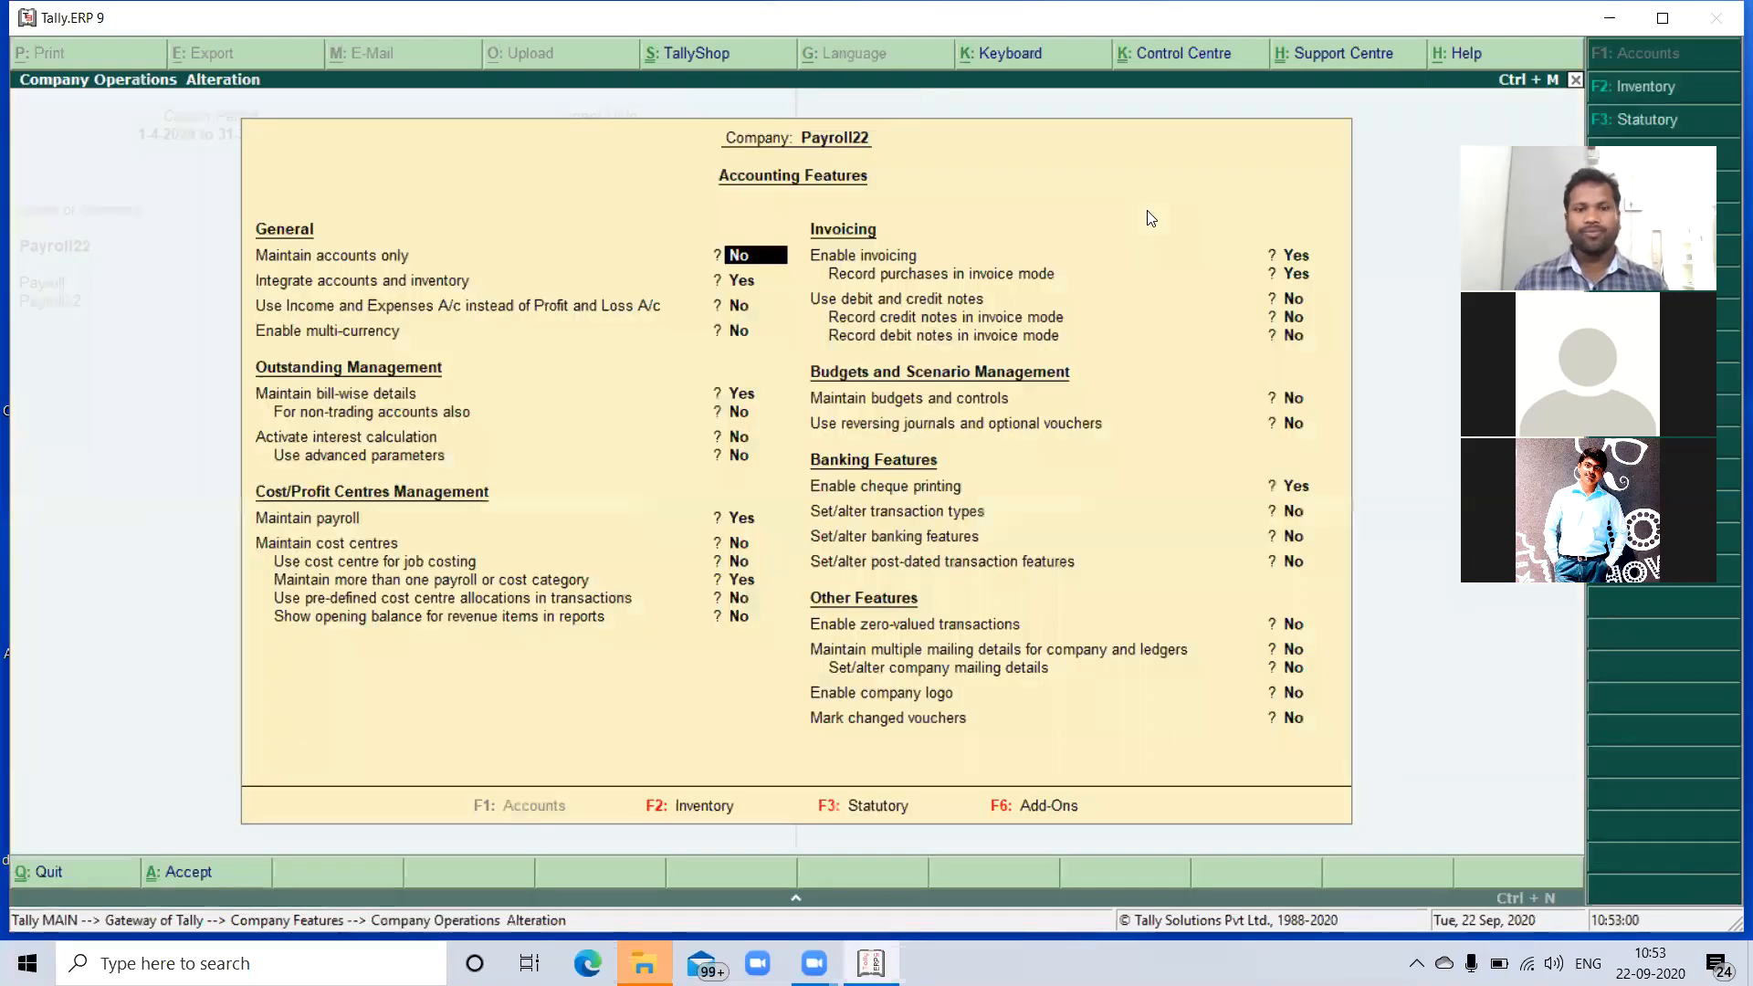
key("Return")
key("Return")
key("Return")
key("Return")
key("Return")
key("Return")
key("Return")
key("Up")
key("Up")
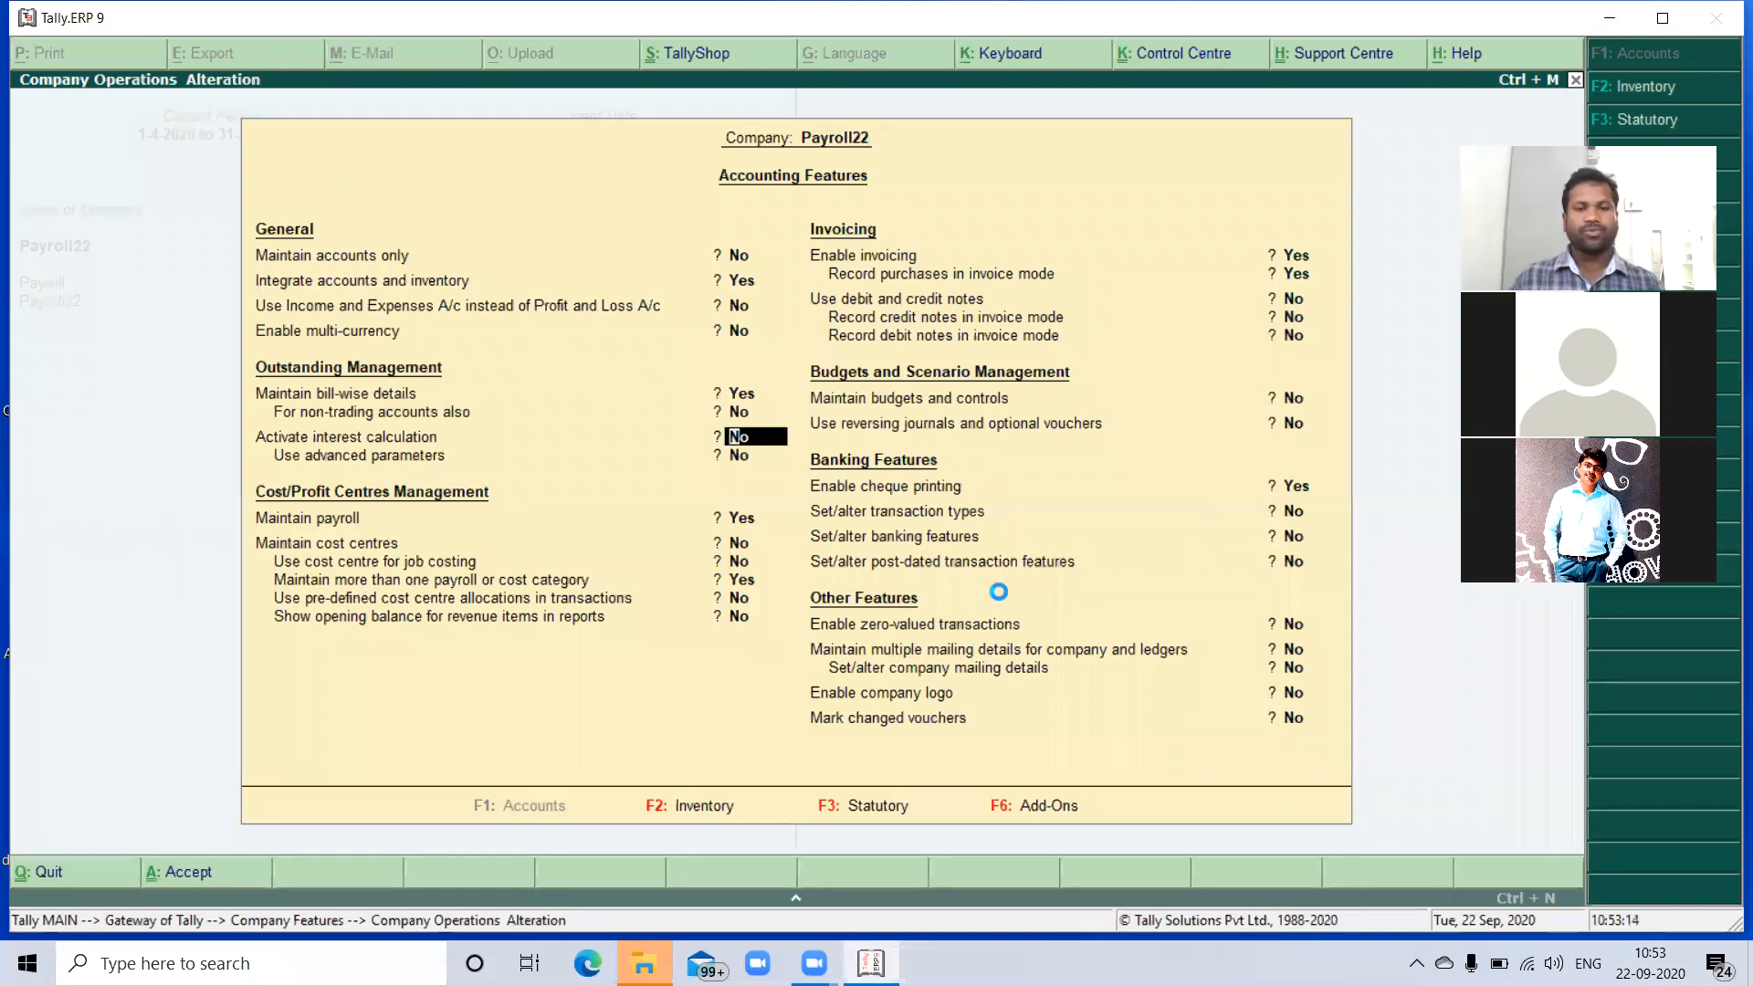
key("Escape")
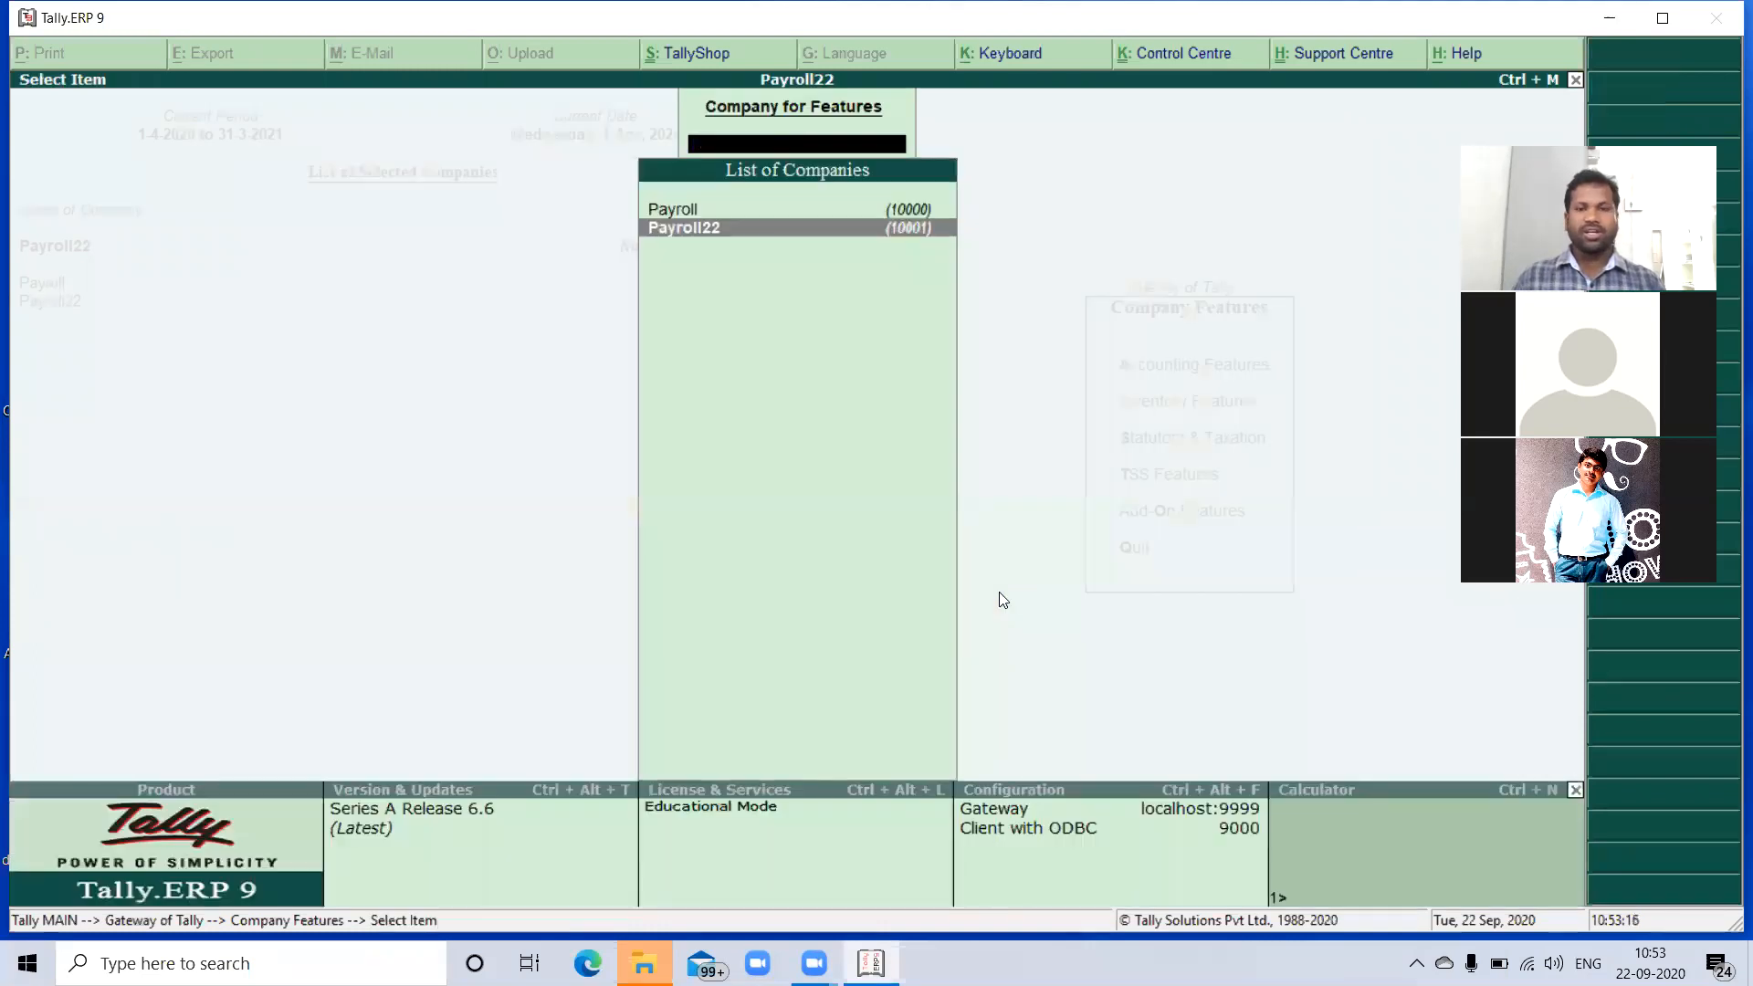
key("Escape")
key("Escape")
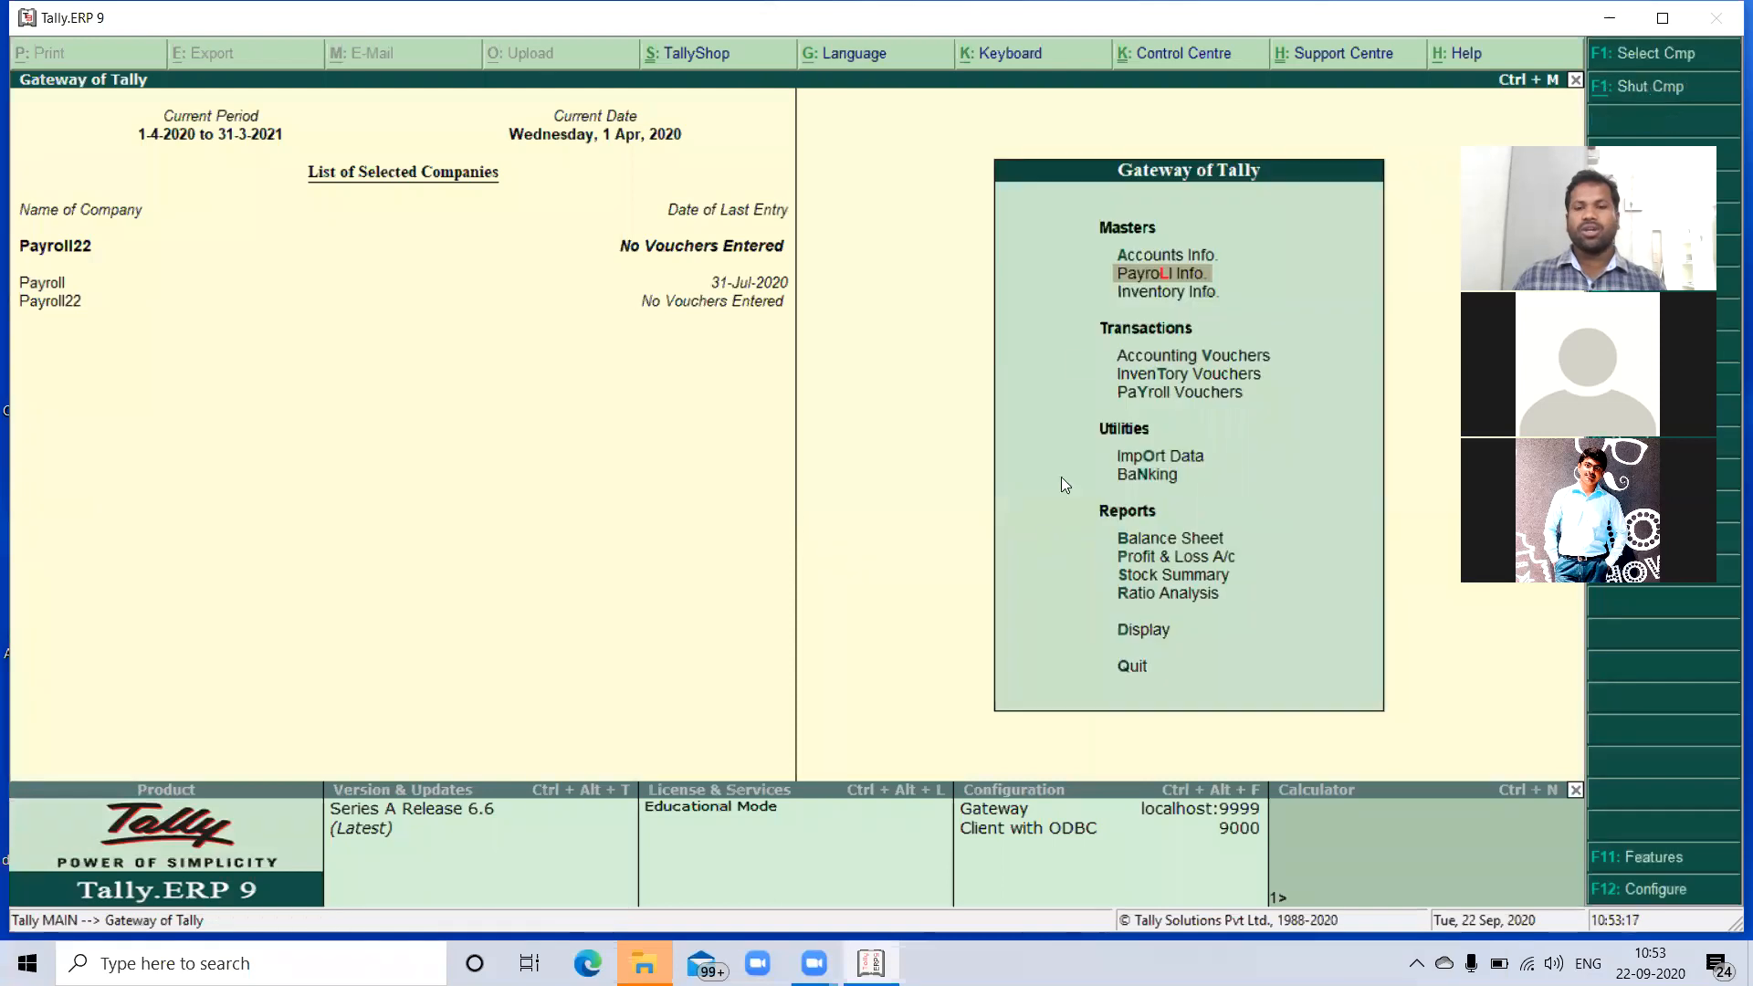
- Look through the list of employee groups available for single-group alteration and return to Payroll Info
left_click(1195, 279)
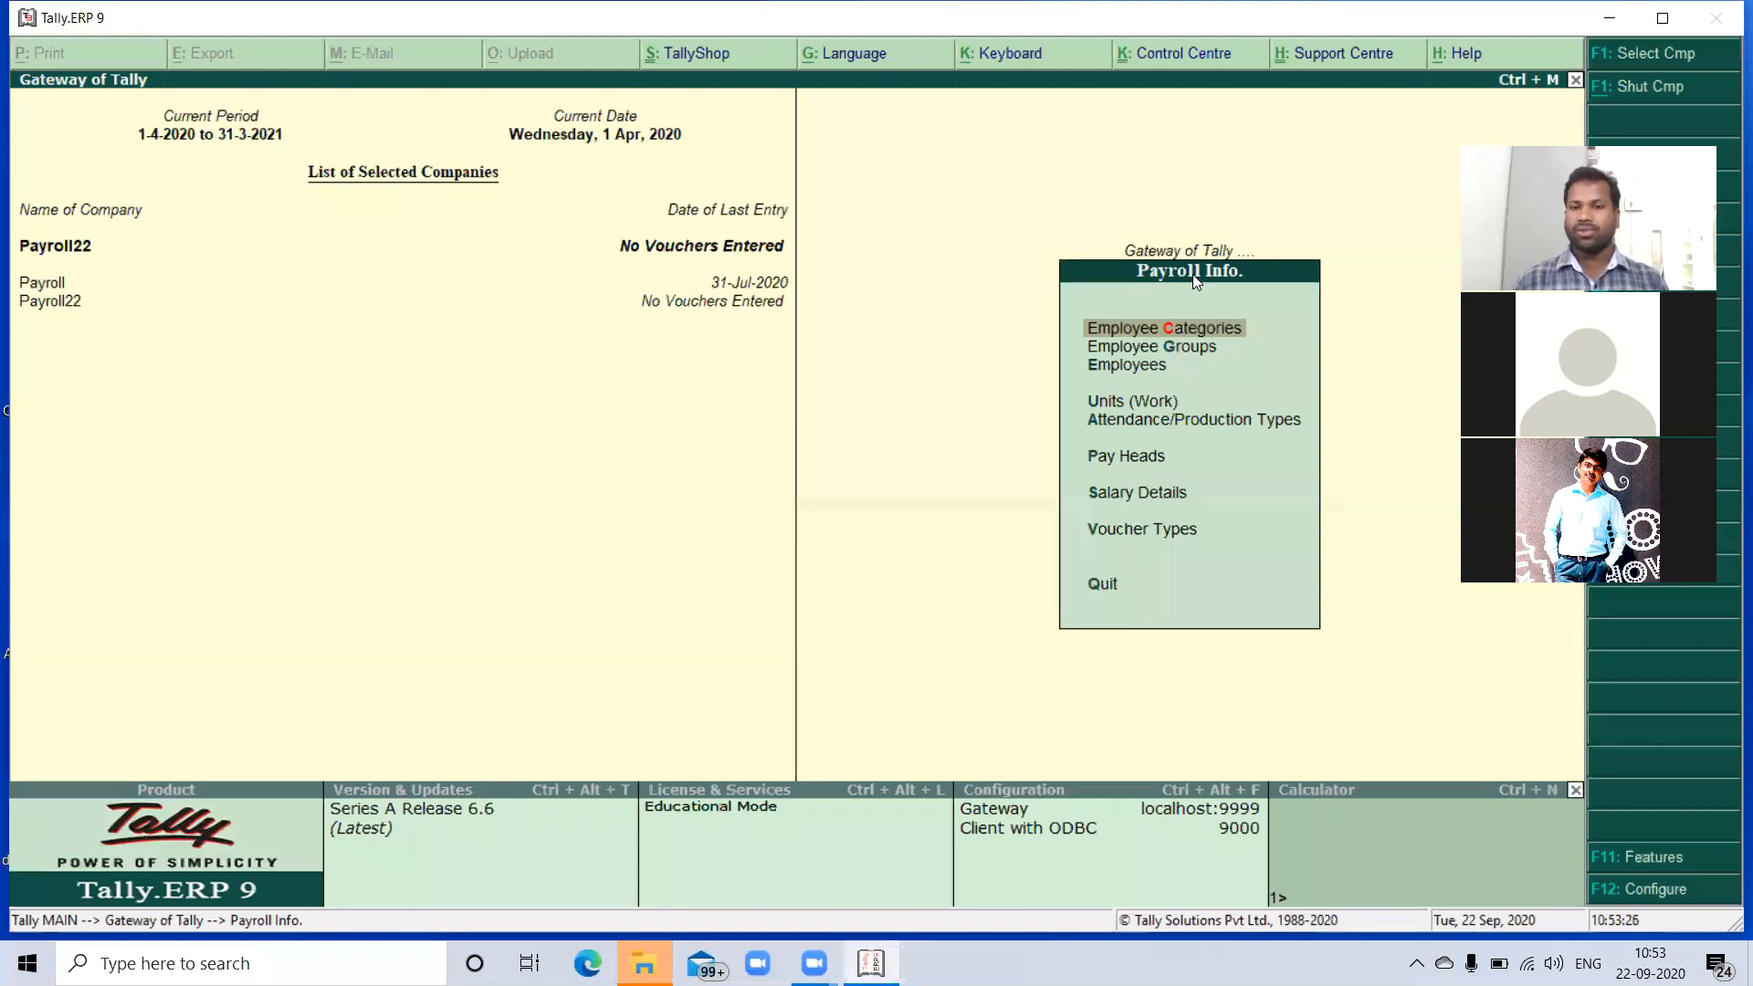
key("Down")
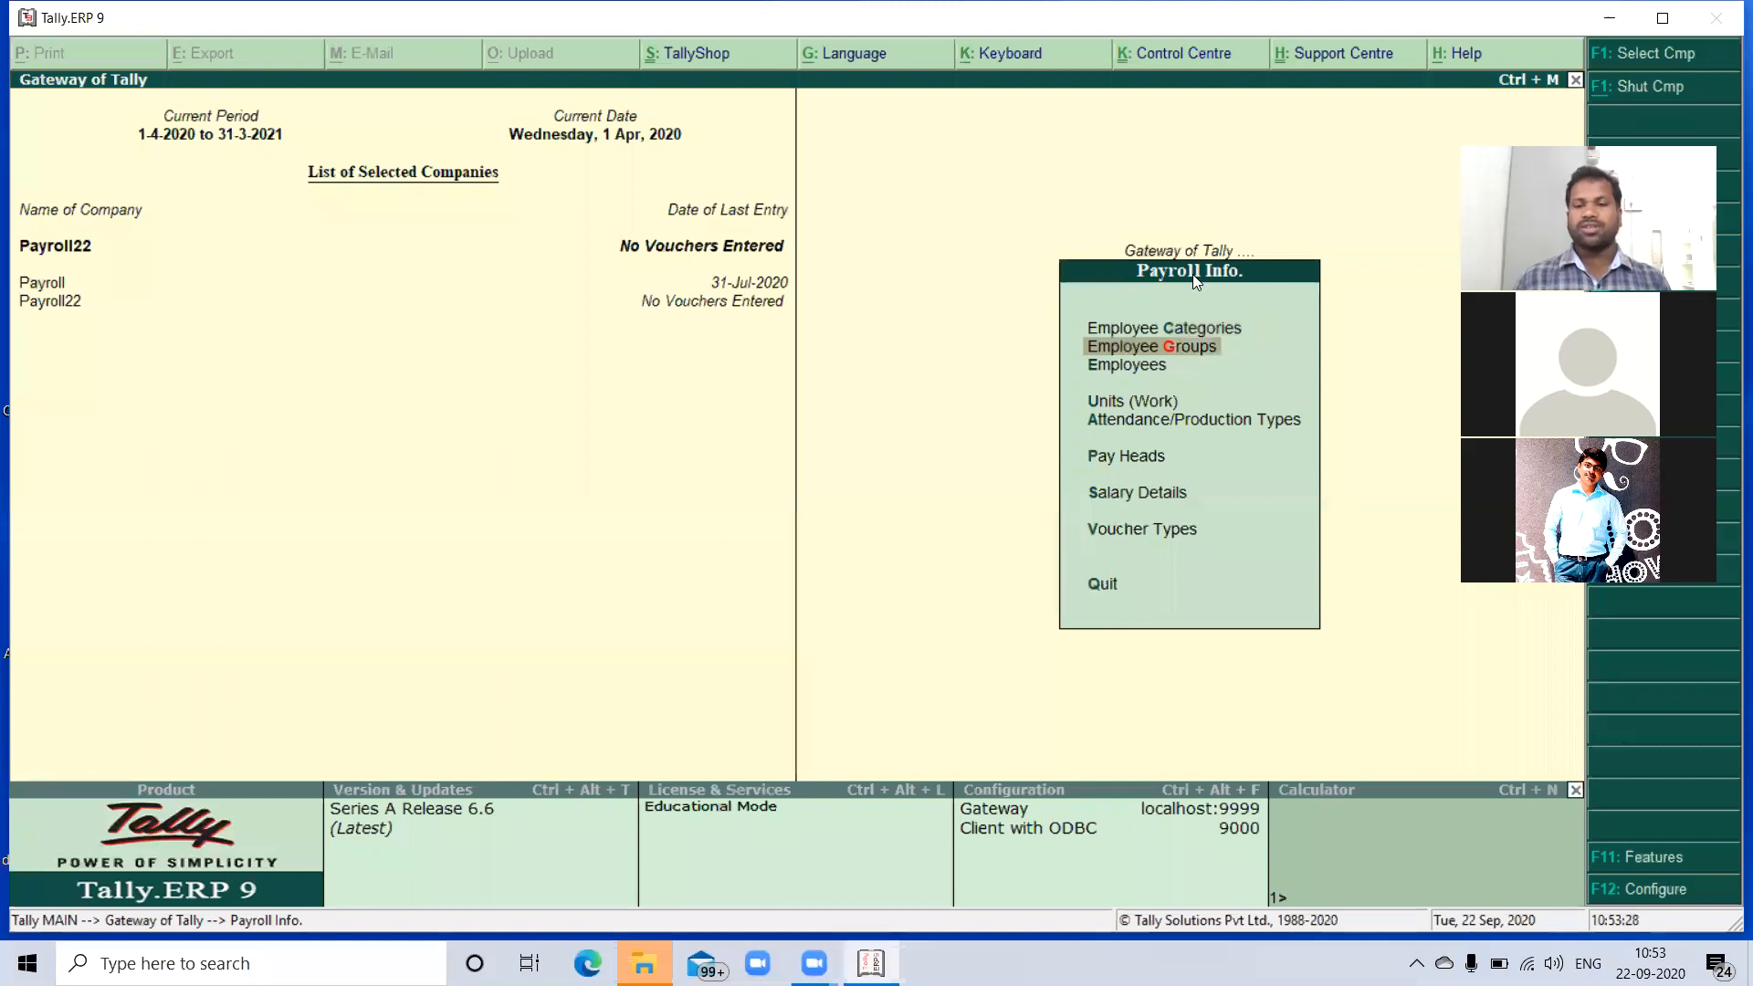
key("Return")
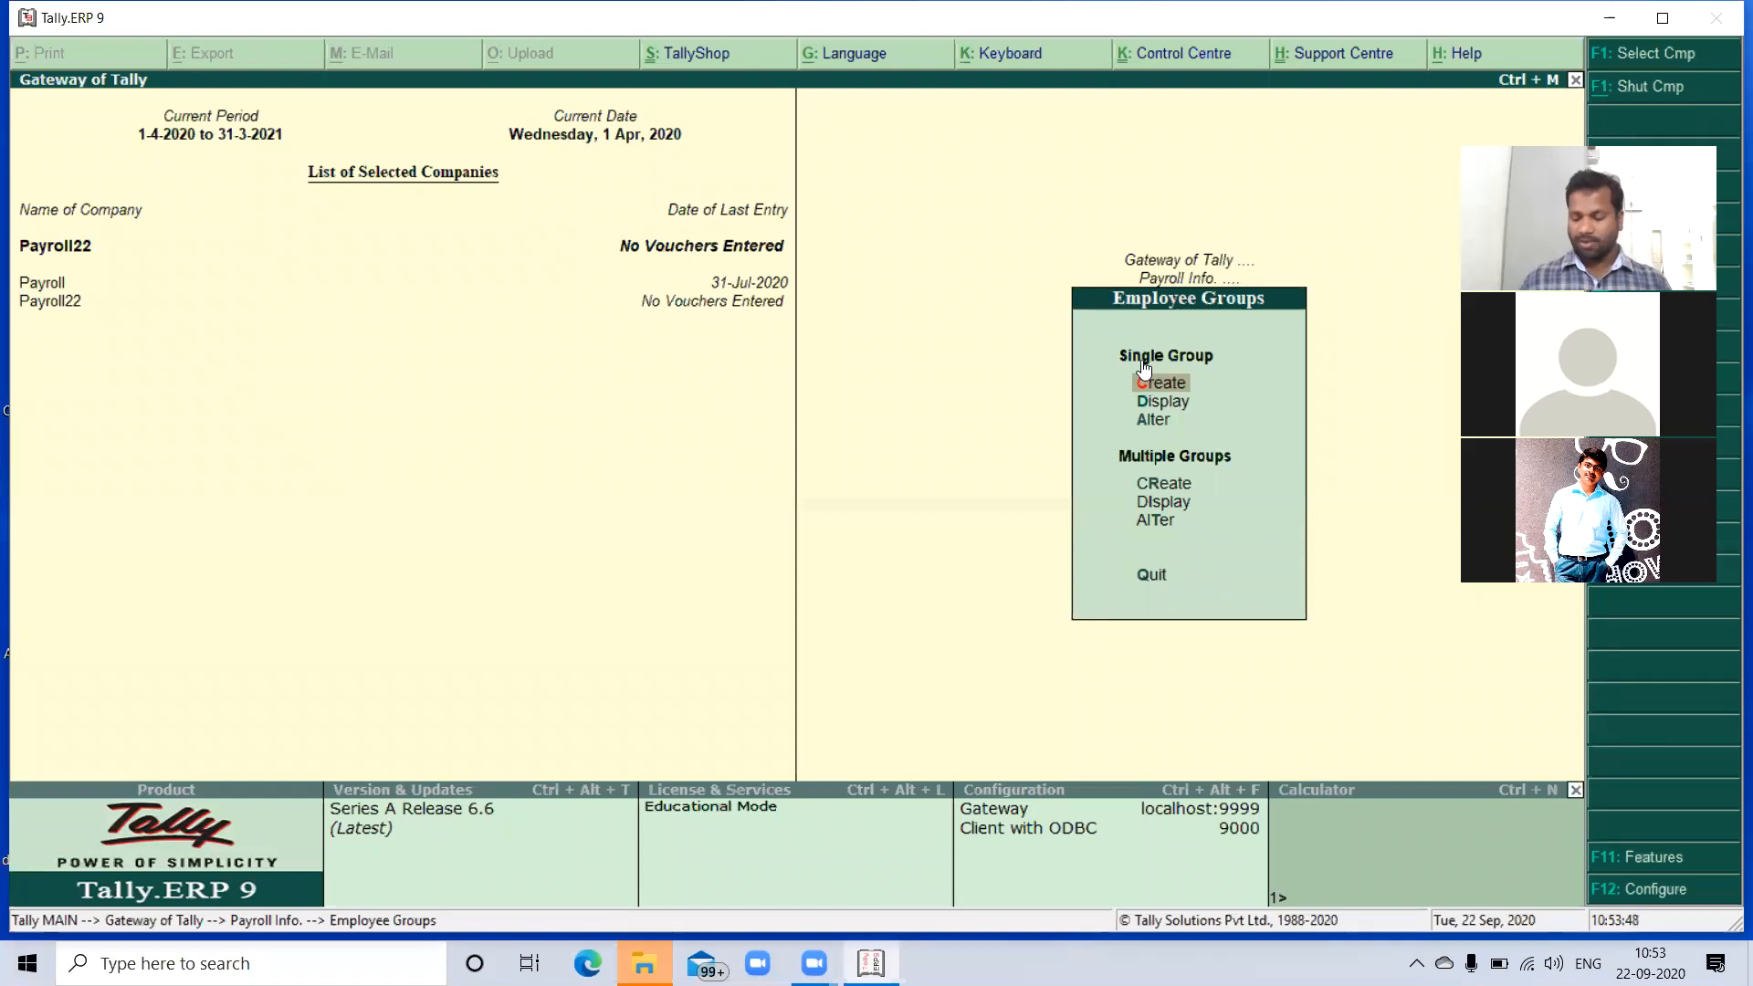
key("Down")
key("Down")
key("Return")
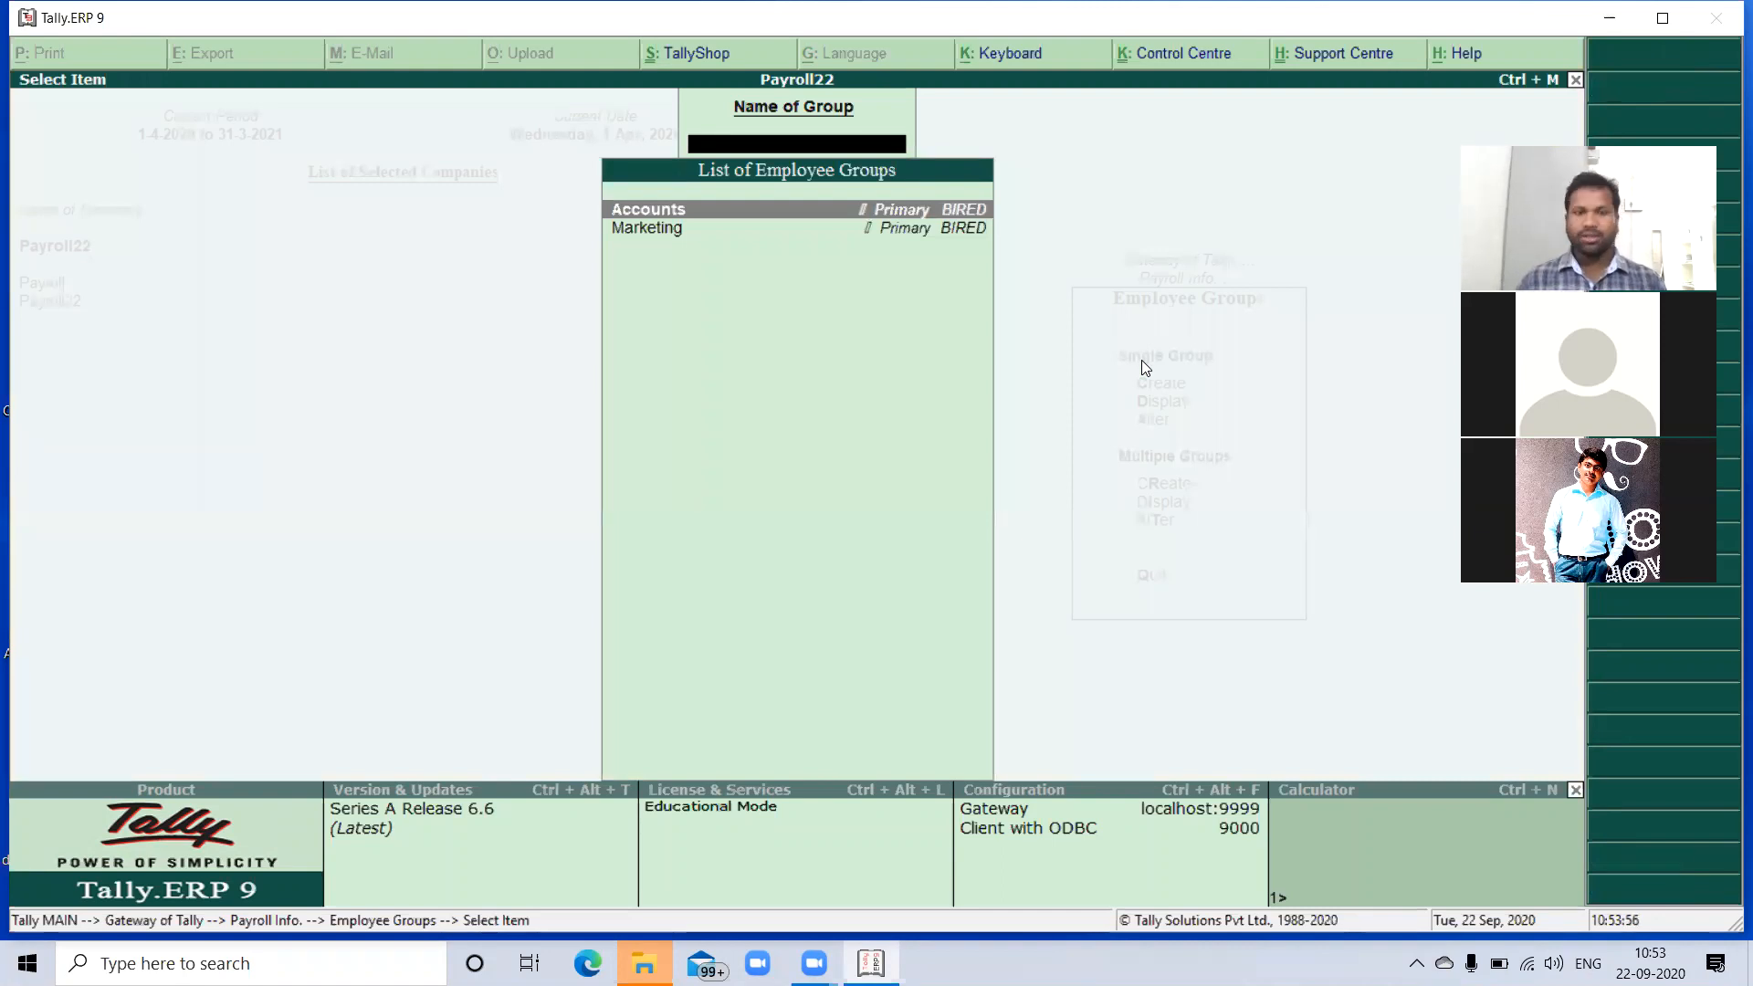
key("Down")
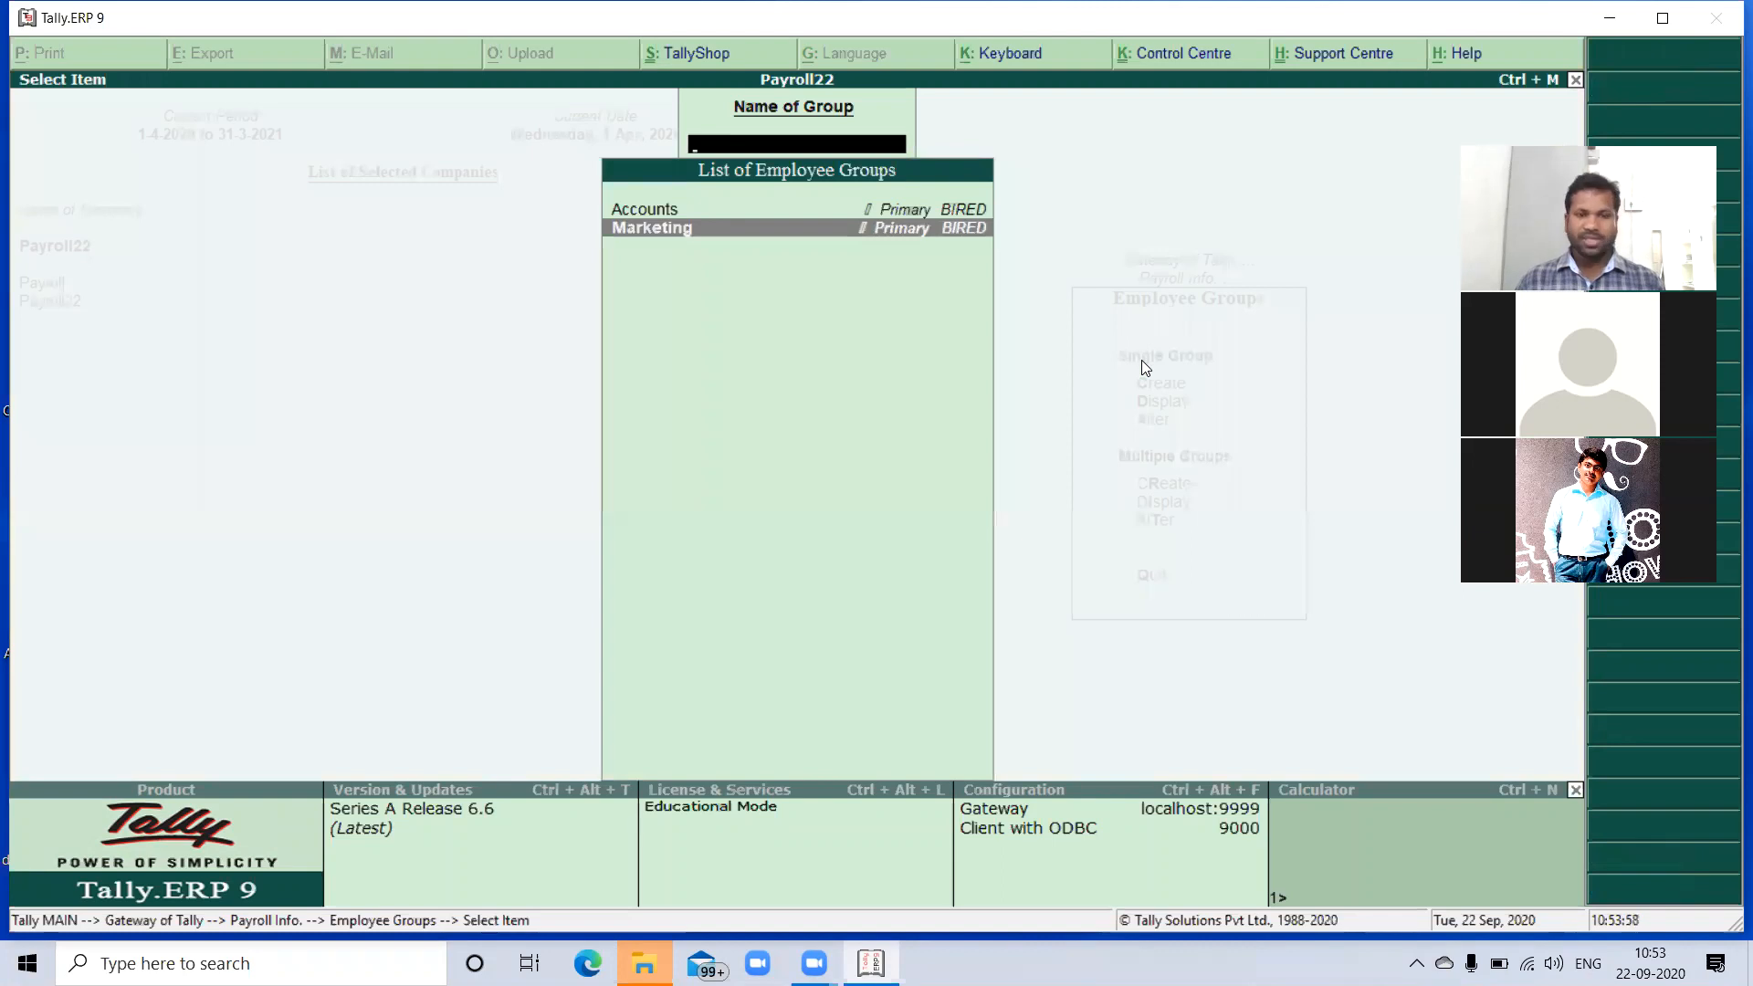
key("Escape")
key("Escape")
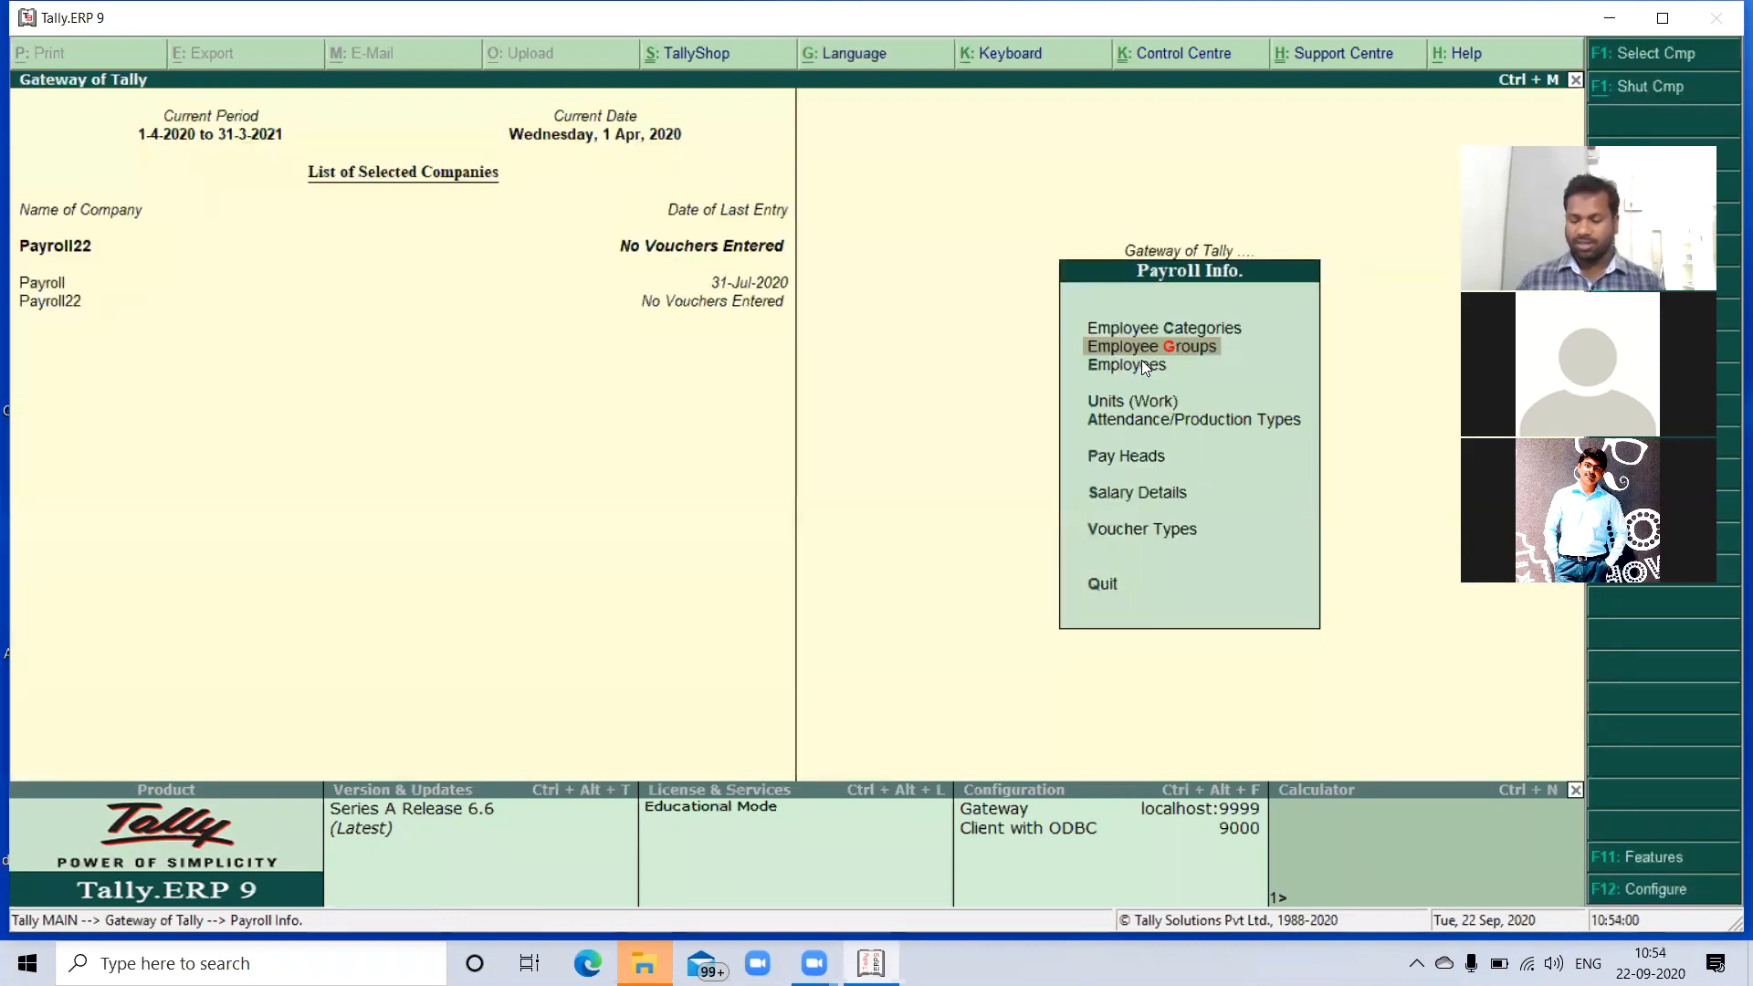
- Open the record of the employee in the Accounts group for alteration
key("Down")
key("Return")
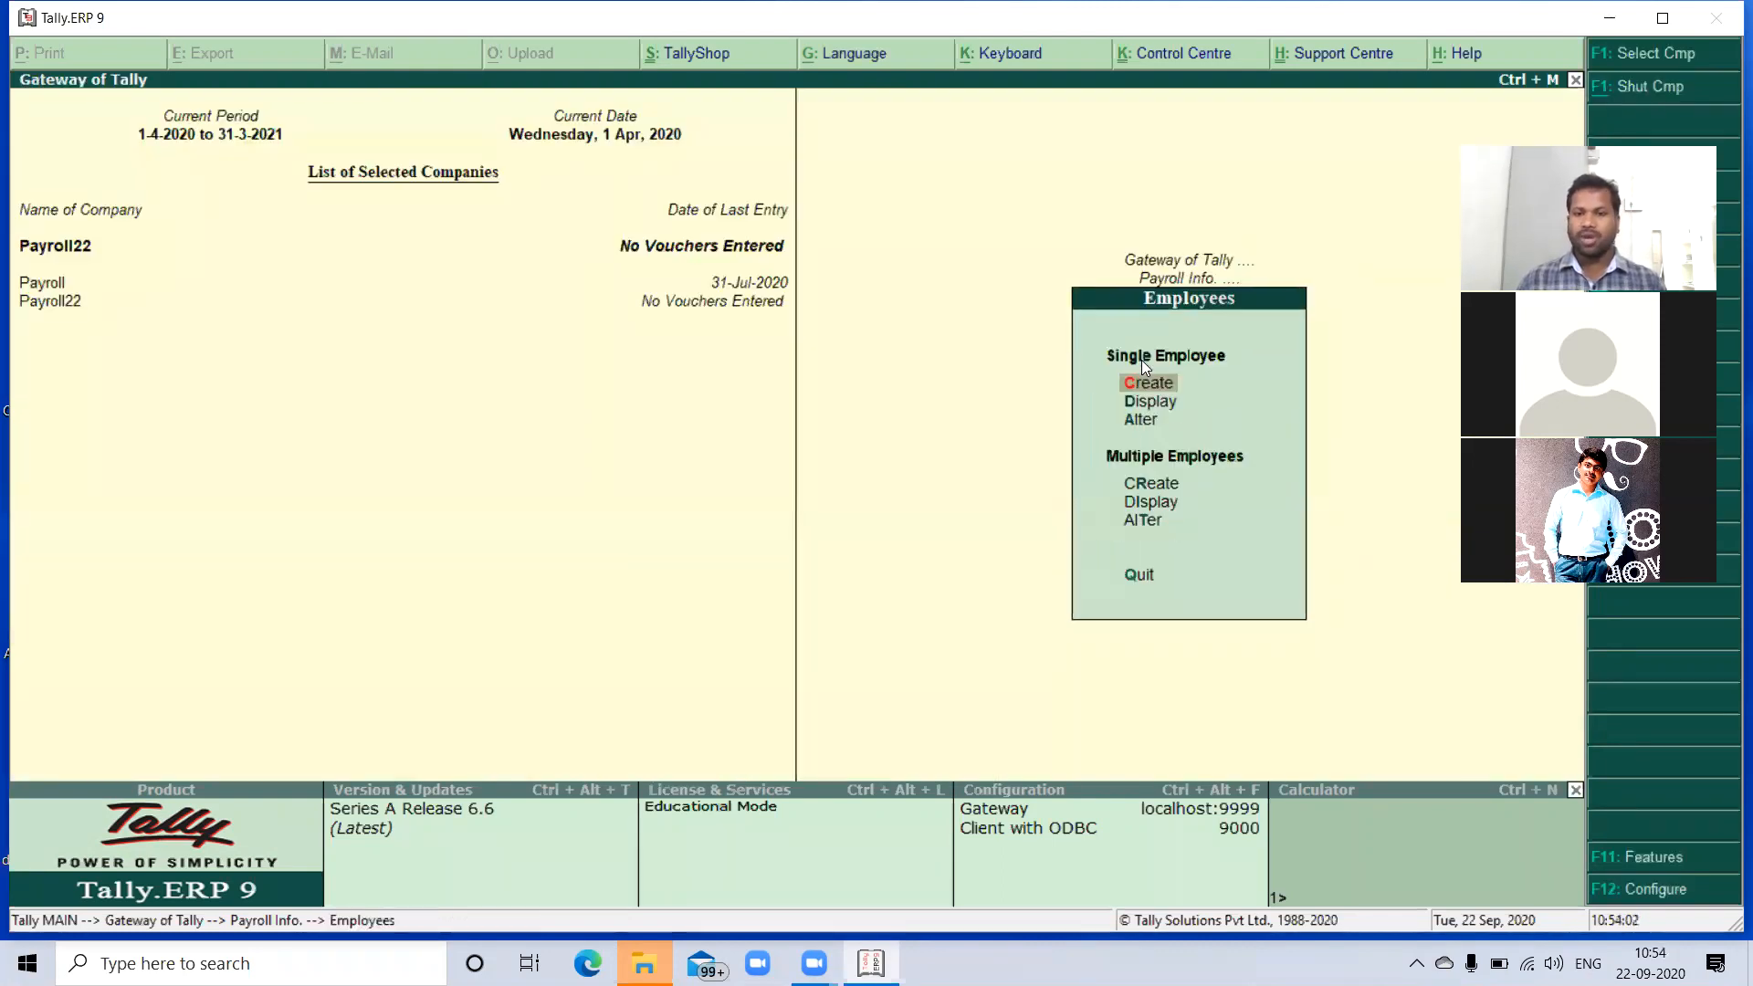
key("Down")
key("Down")
key("Return")
key("Return")
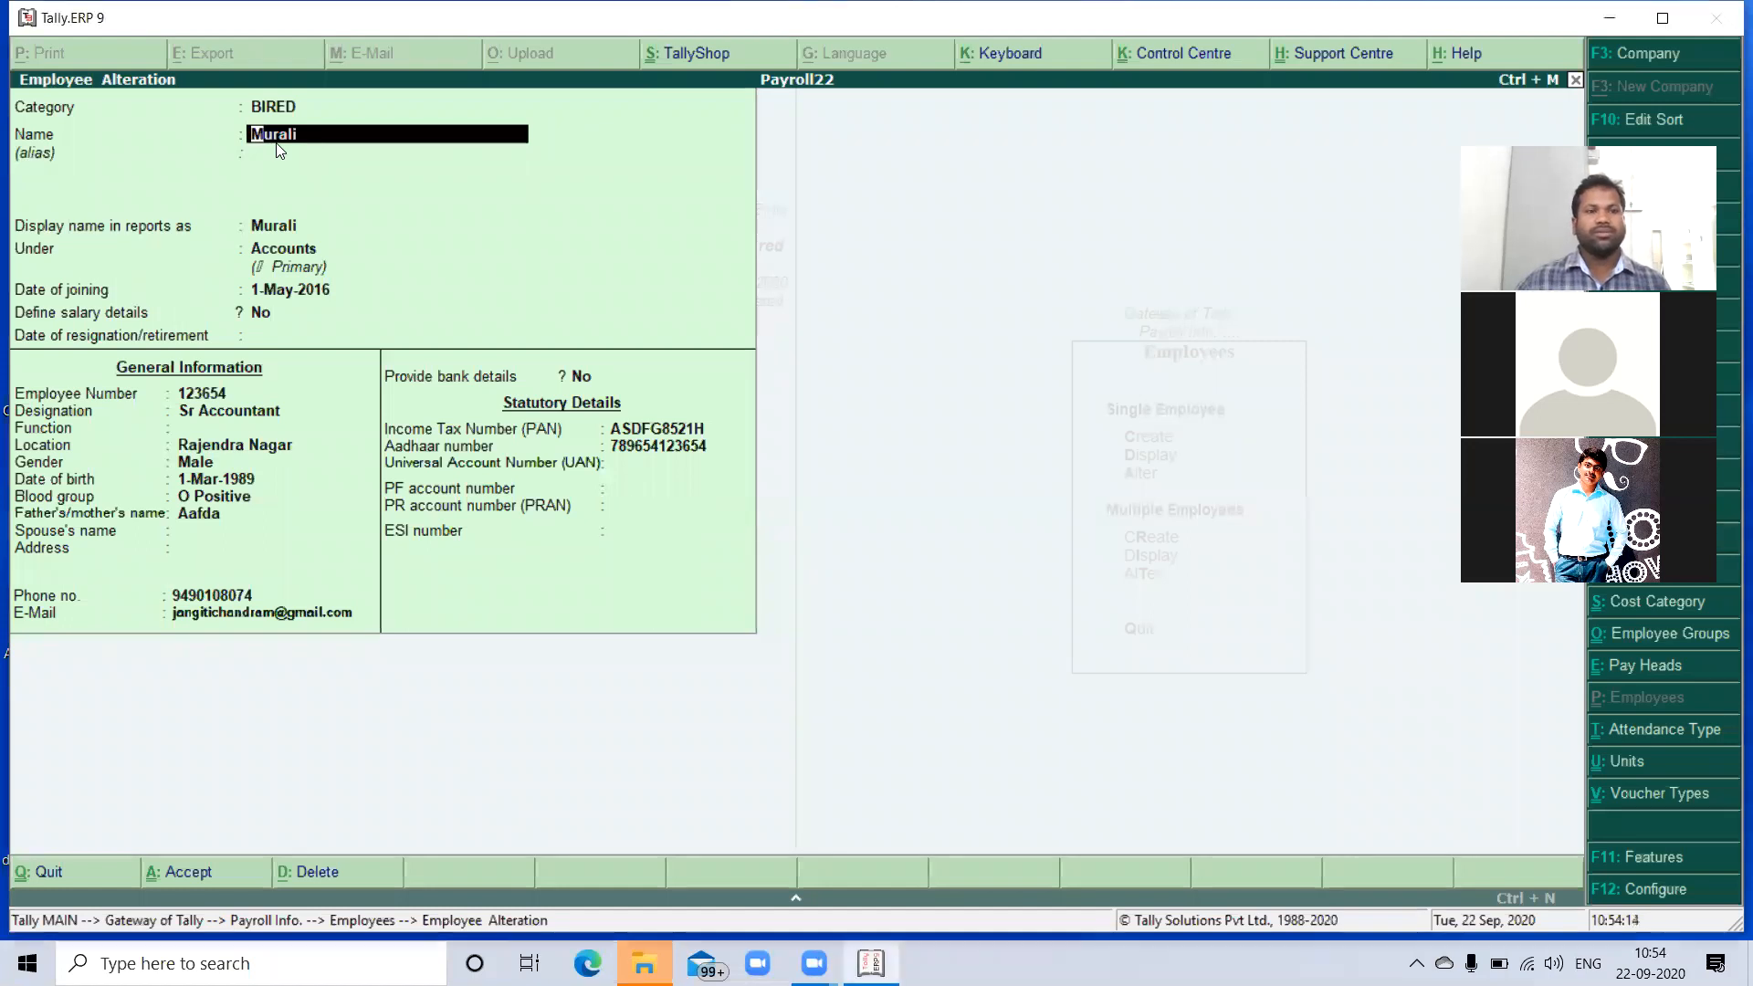
- Check the employee's name, display name, employee group, date of joining and salary and resignation fields, keeping Accounts as the group
key("Return")
key("Return")
key("Return")
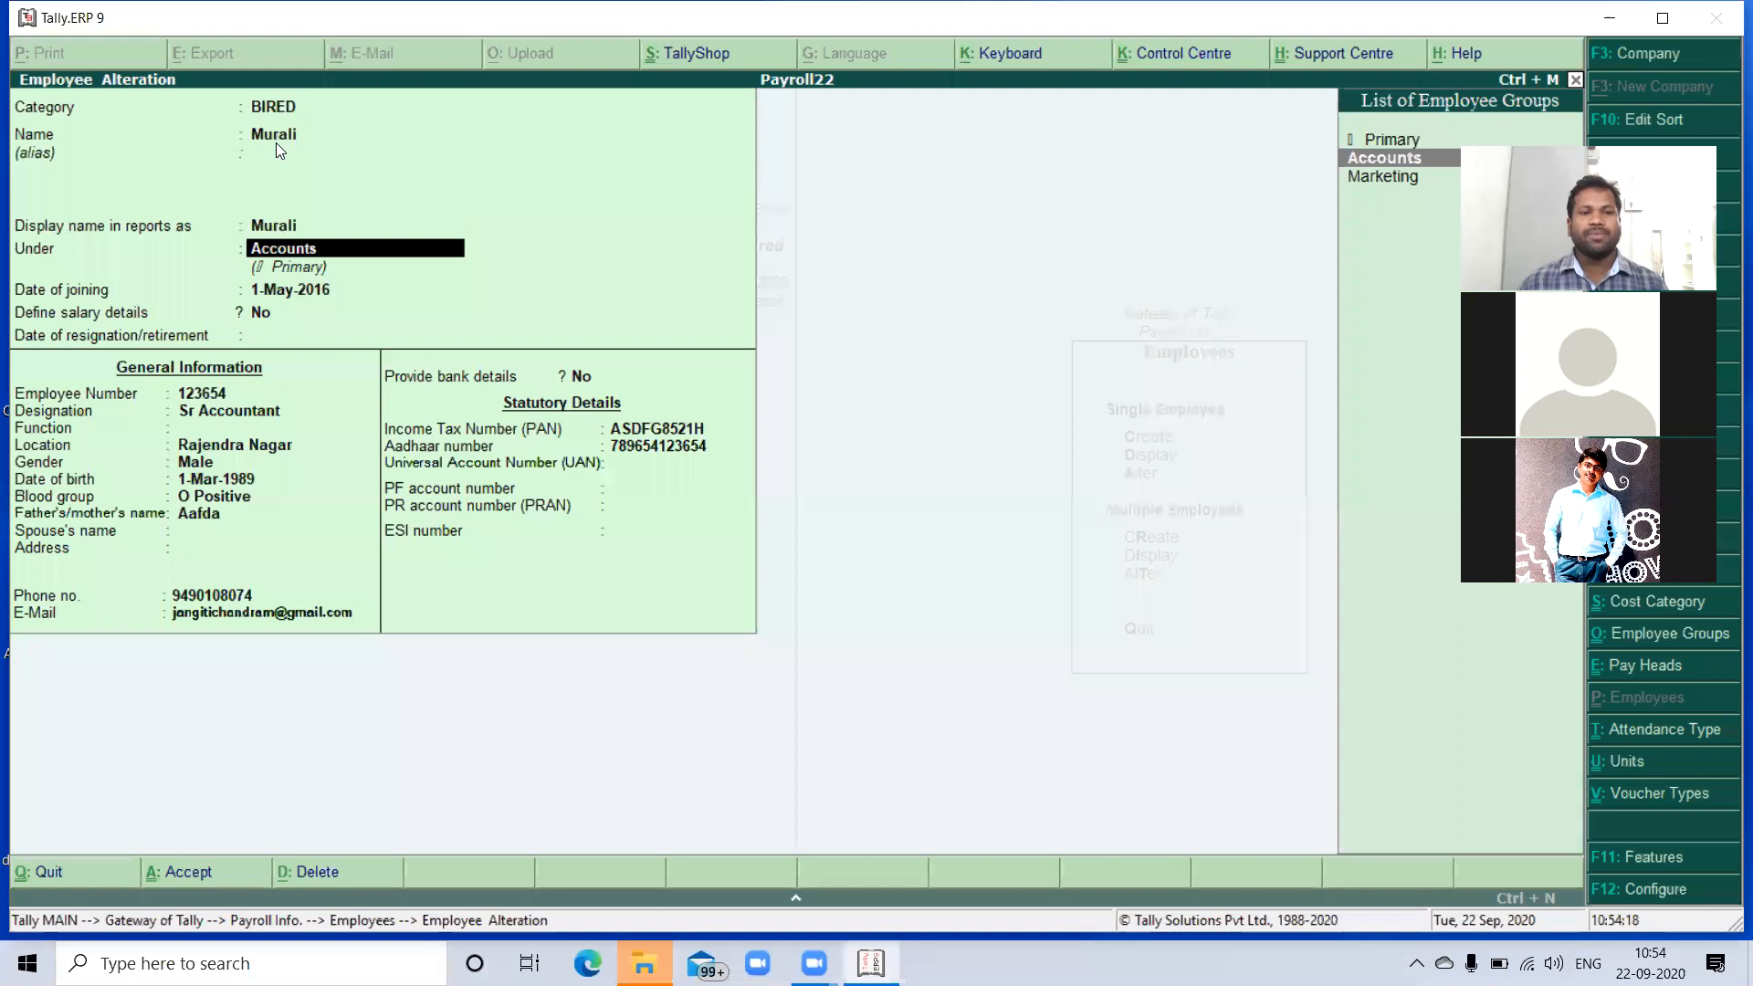
key("Down")
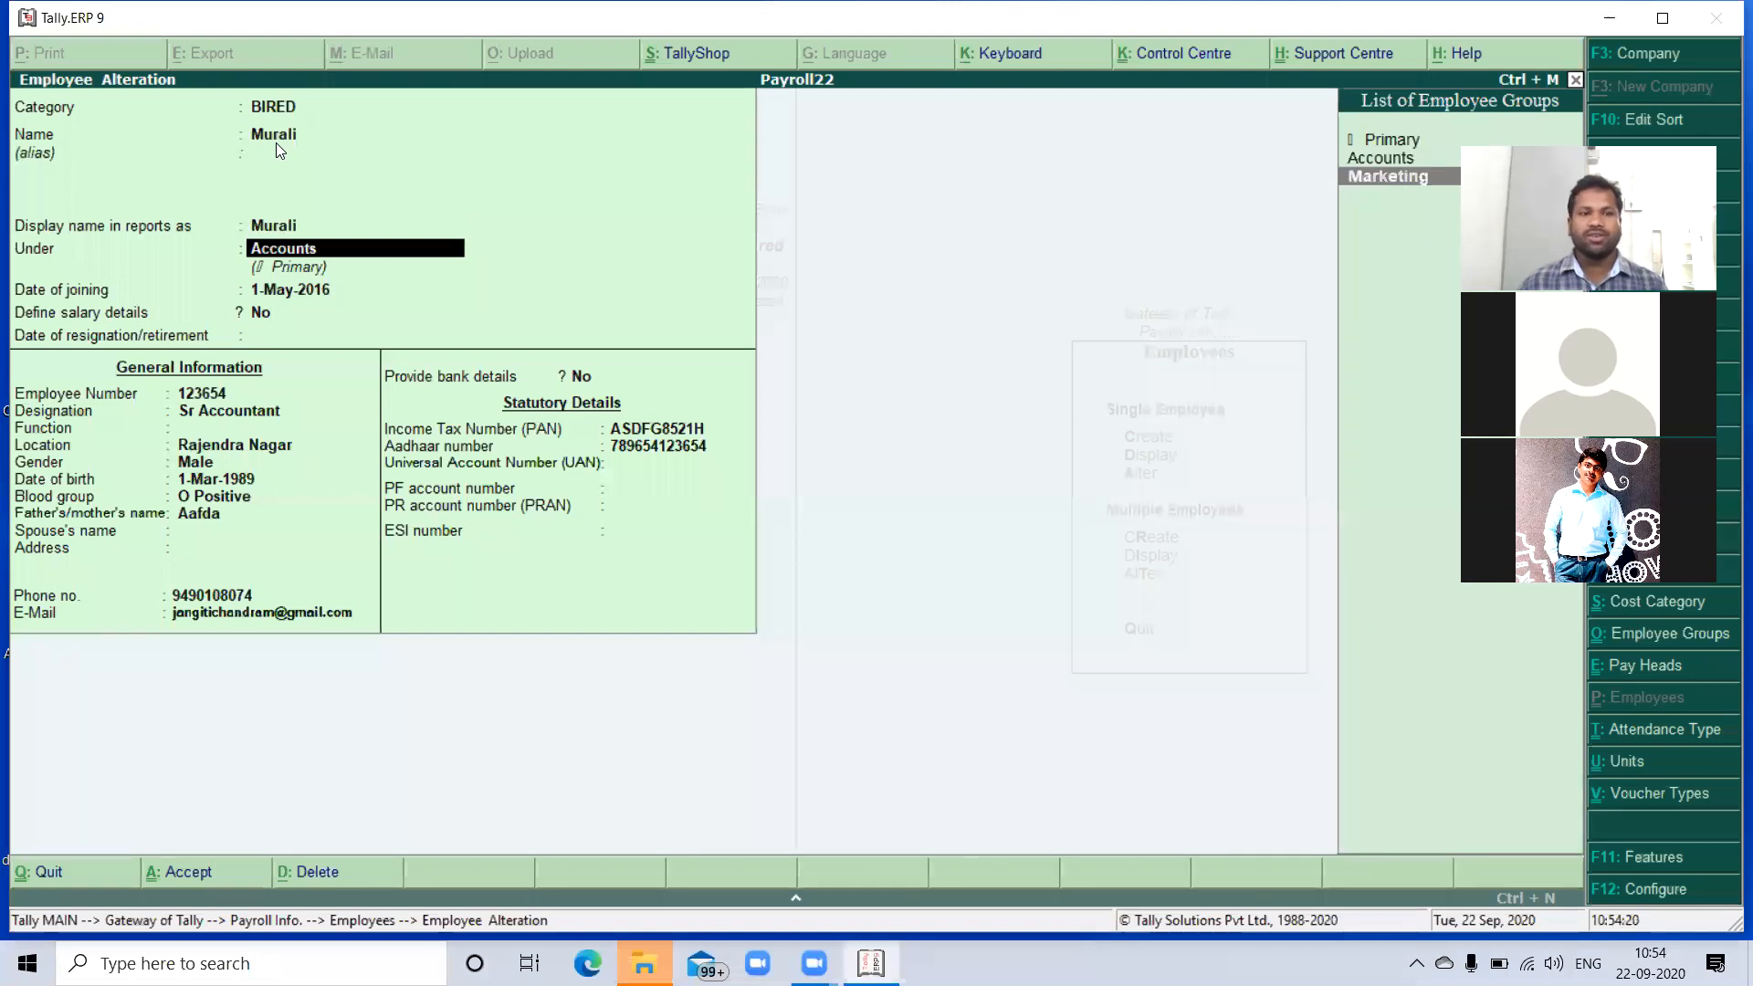
key("Up")
key("Return")
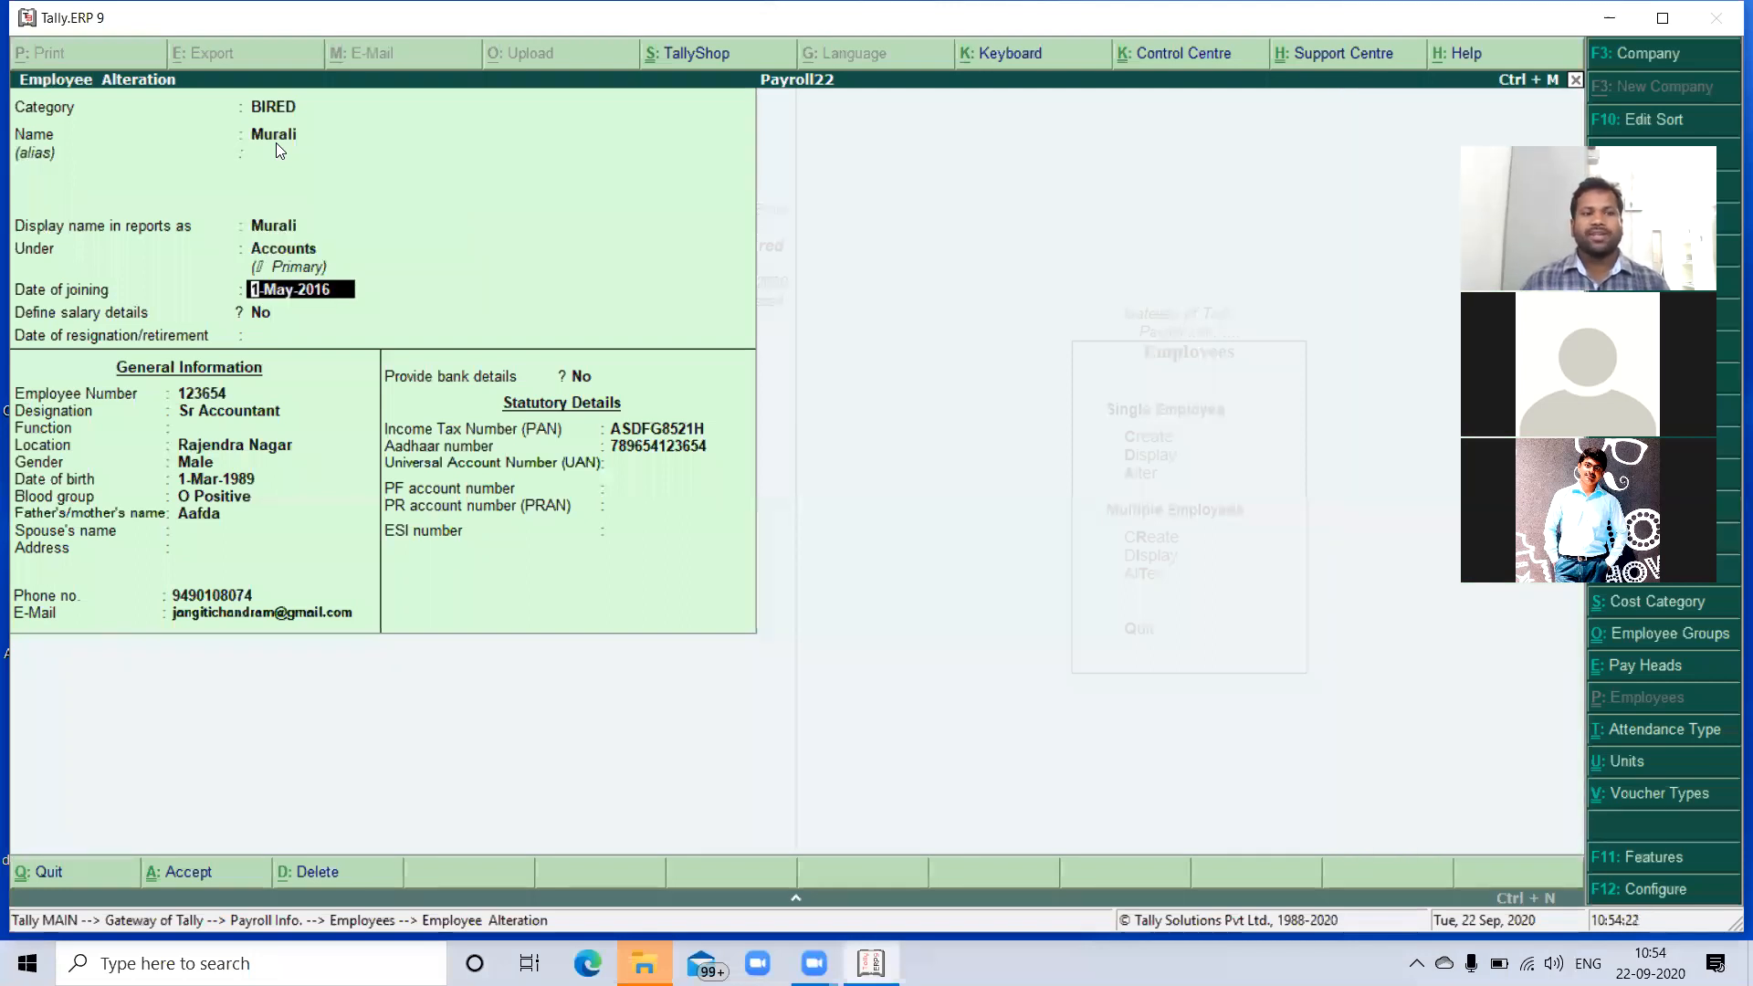
key("Return")
key("Return")
key("Return")
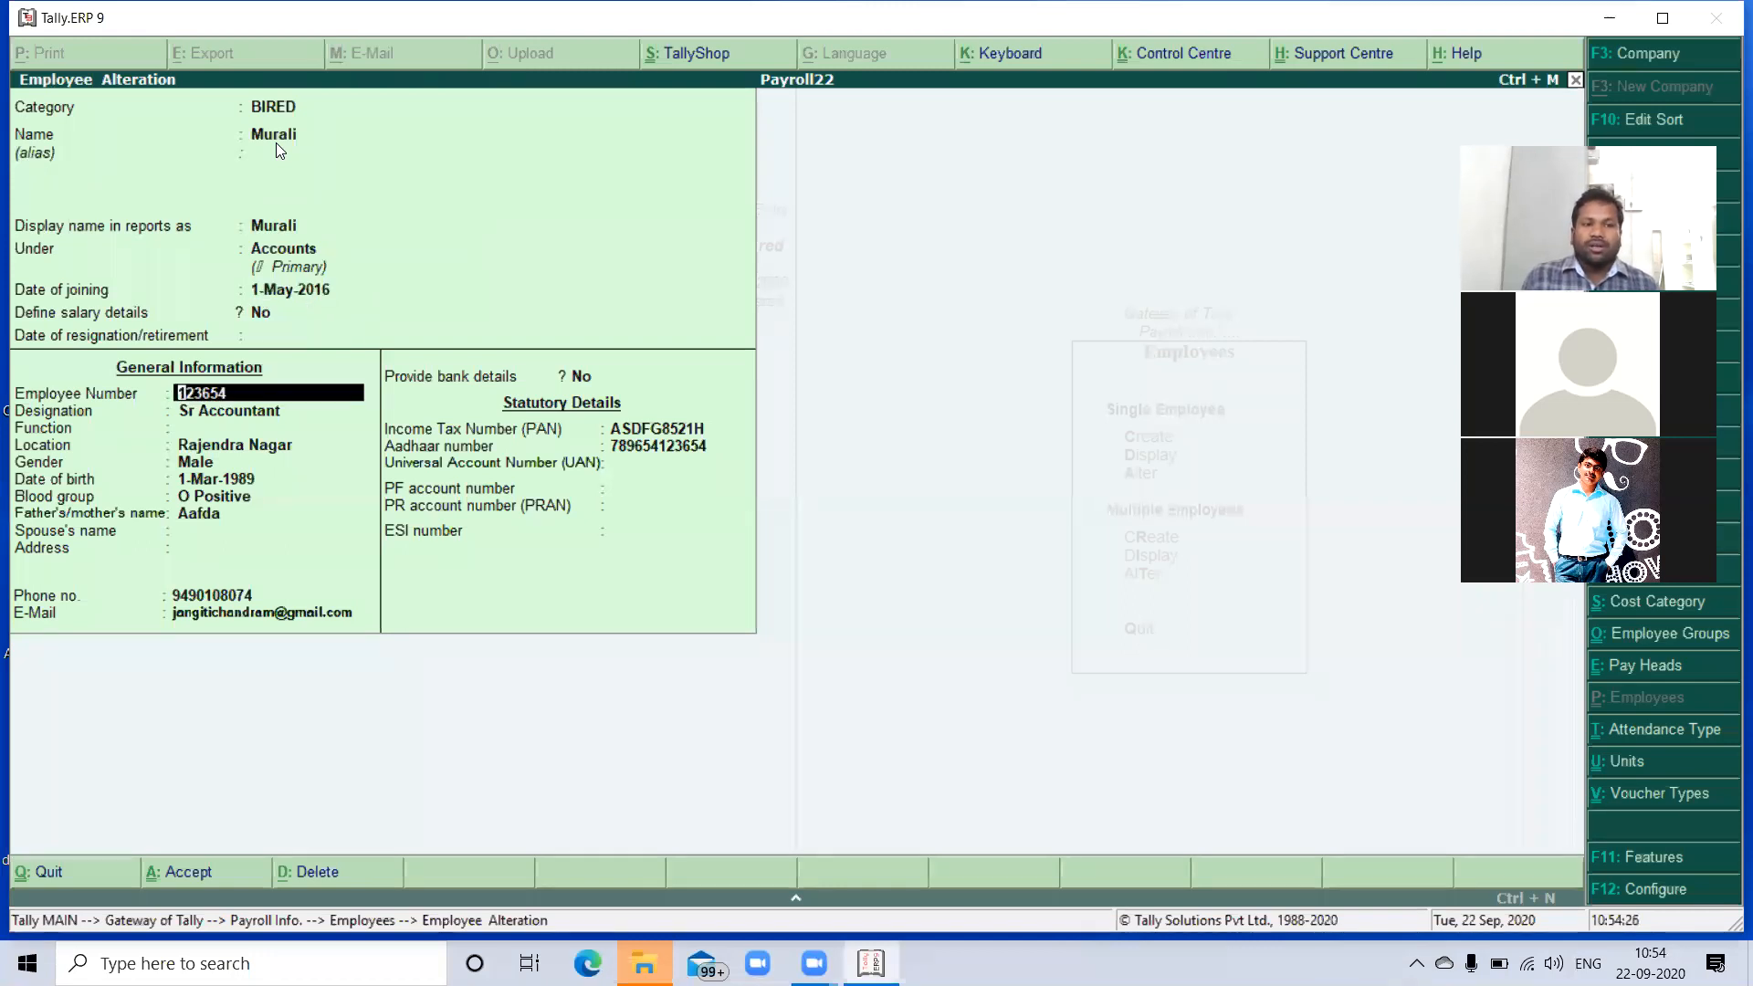
- Review the employee's general information, from employee number and designation through blood group to the contact details
key("Return")
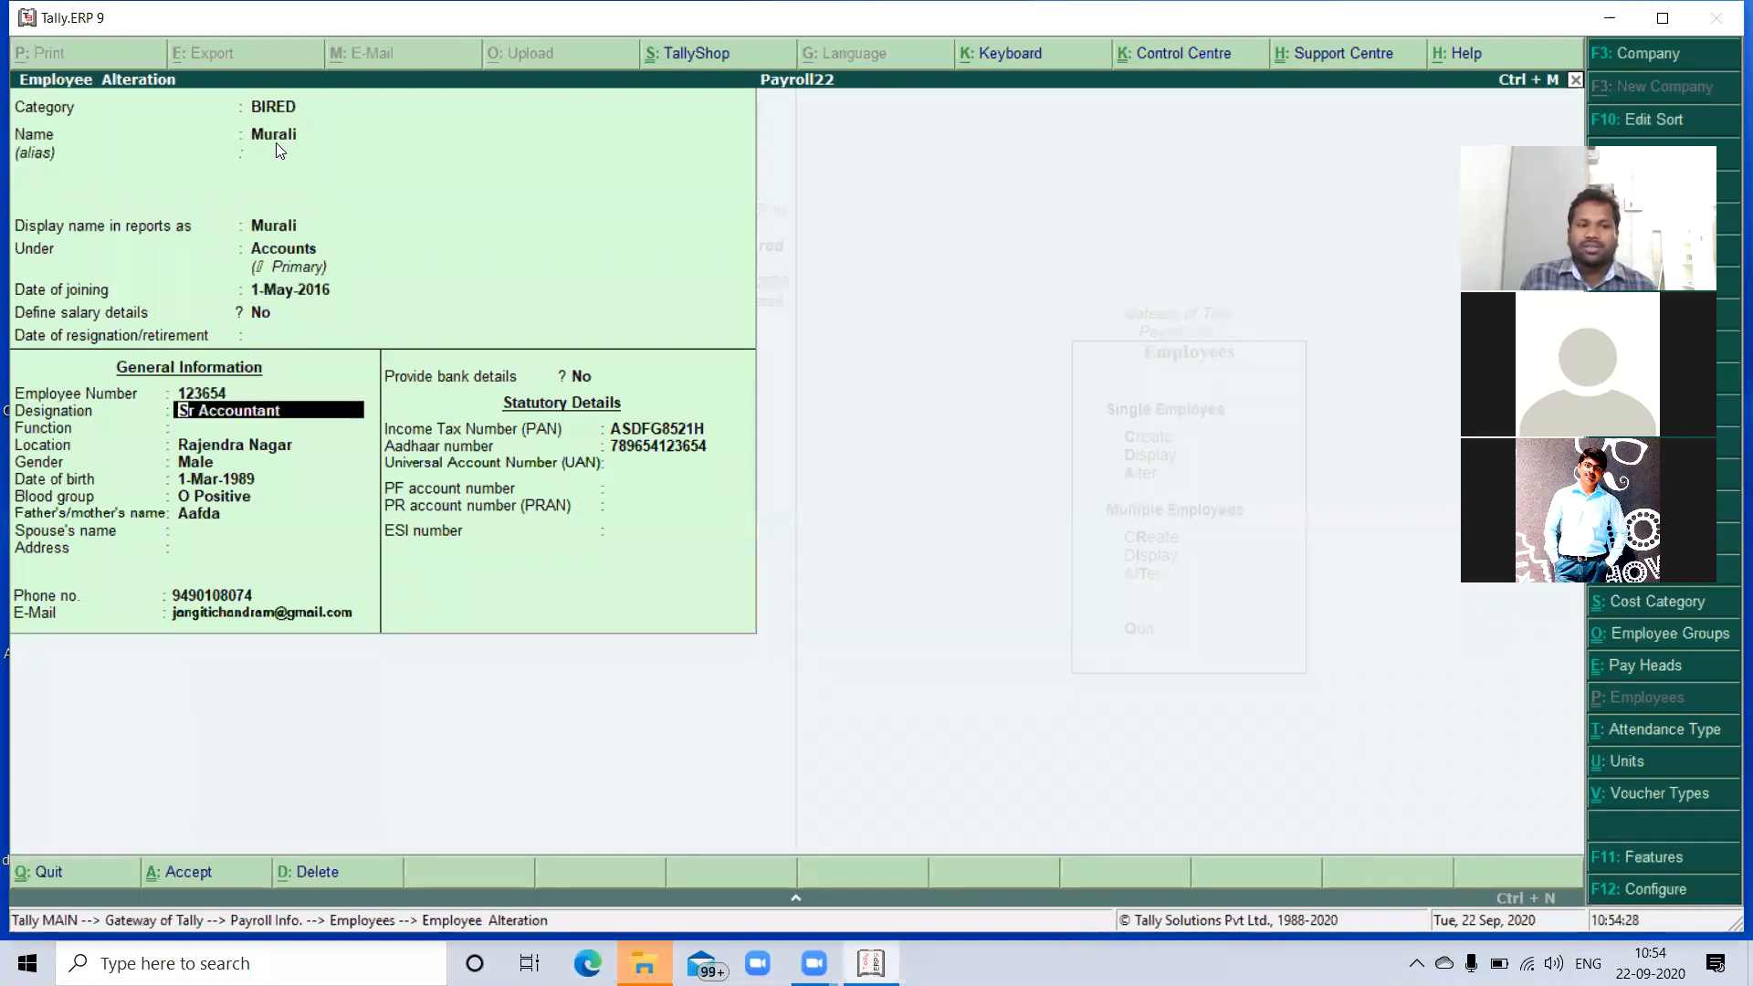
key("Return")
key("Return")
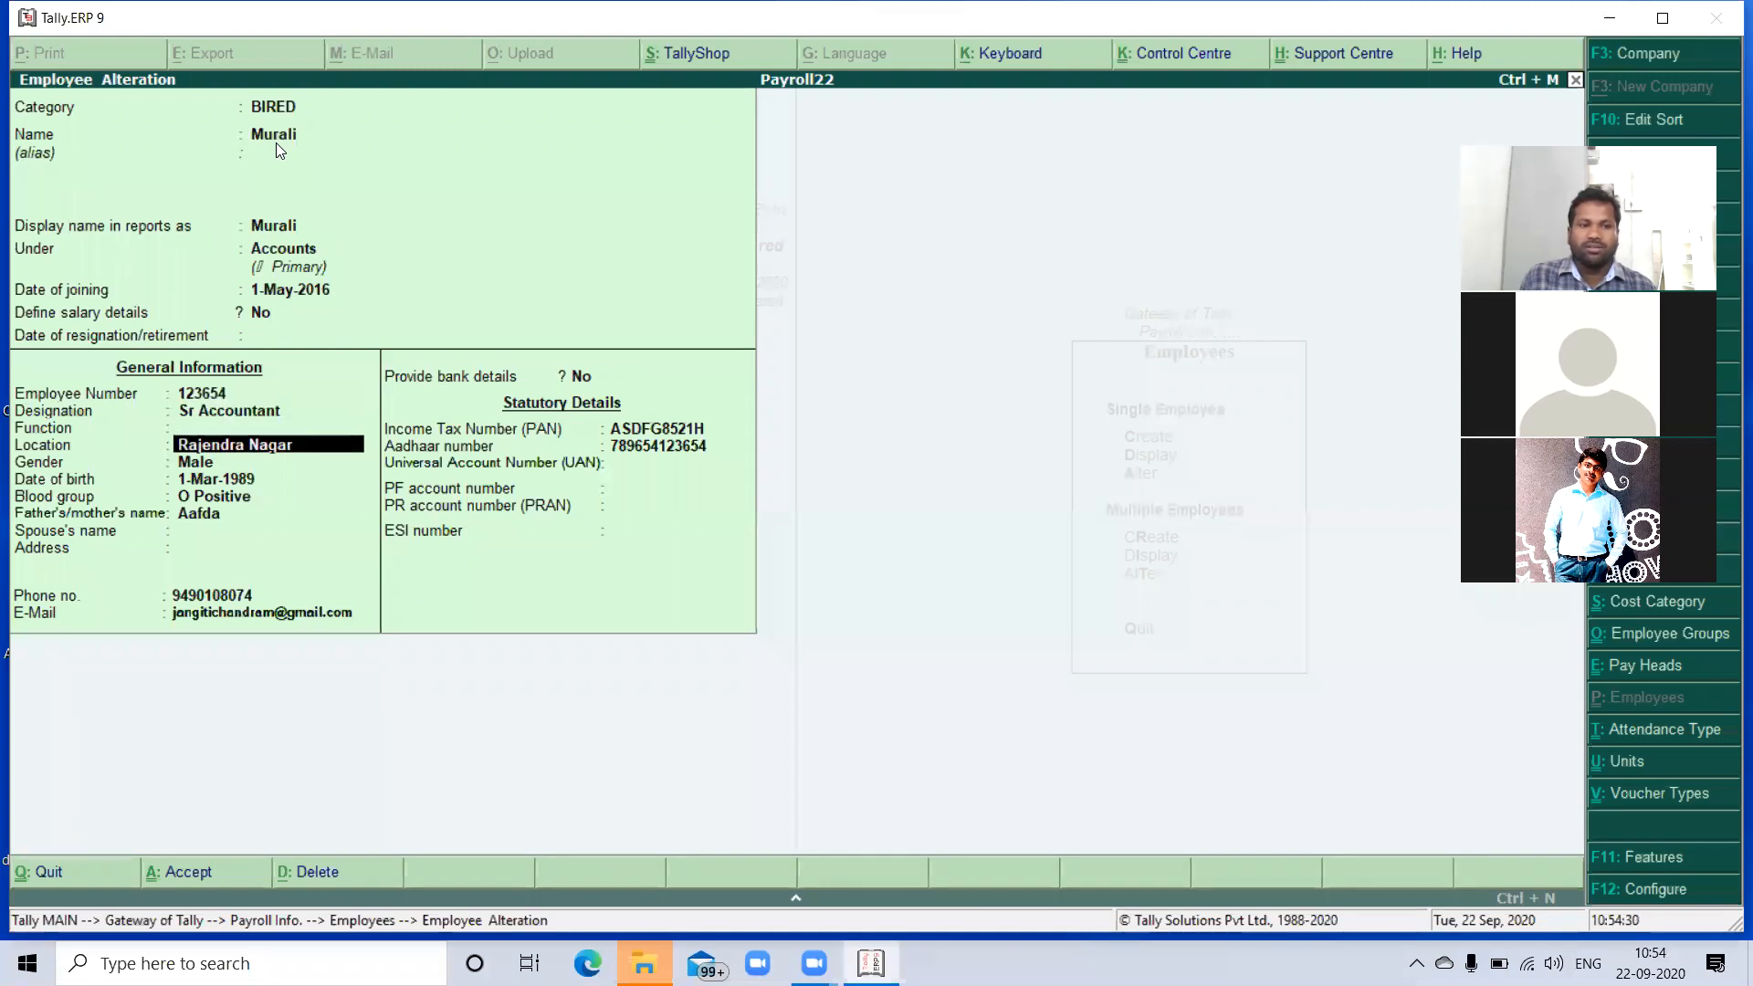
key("Return")
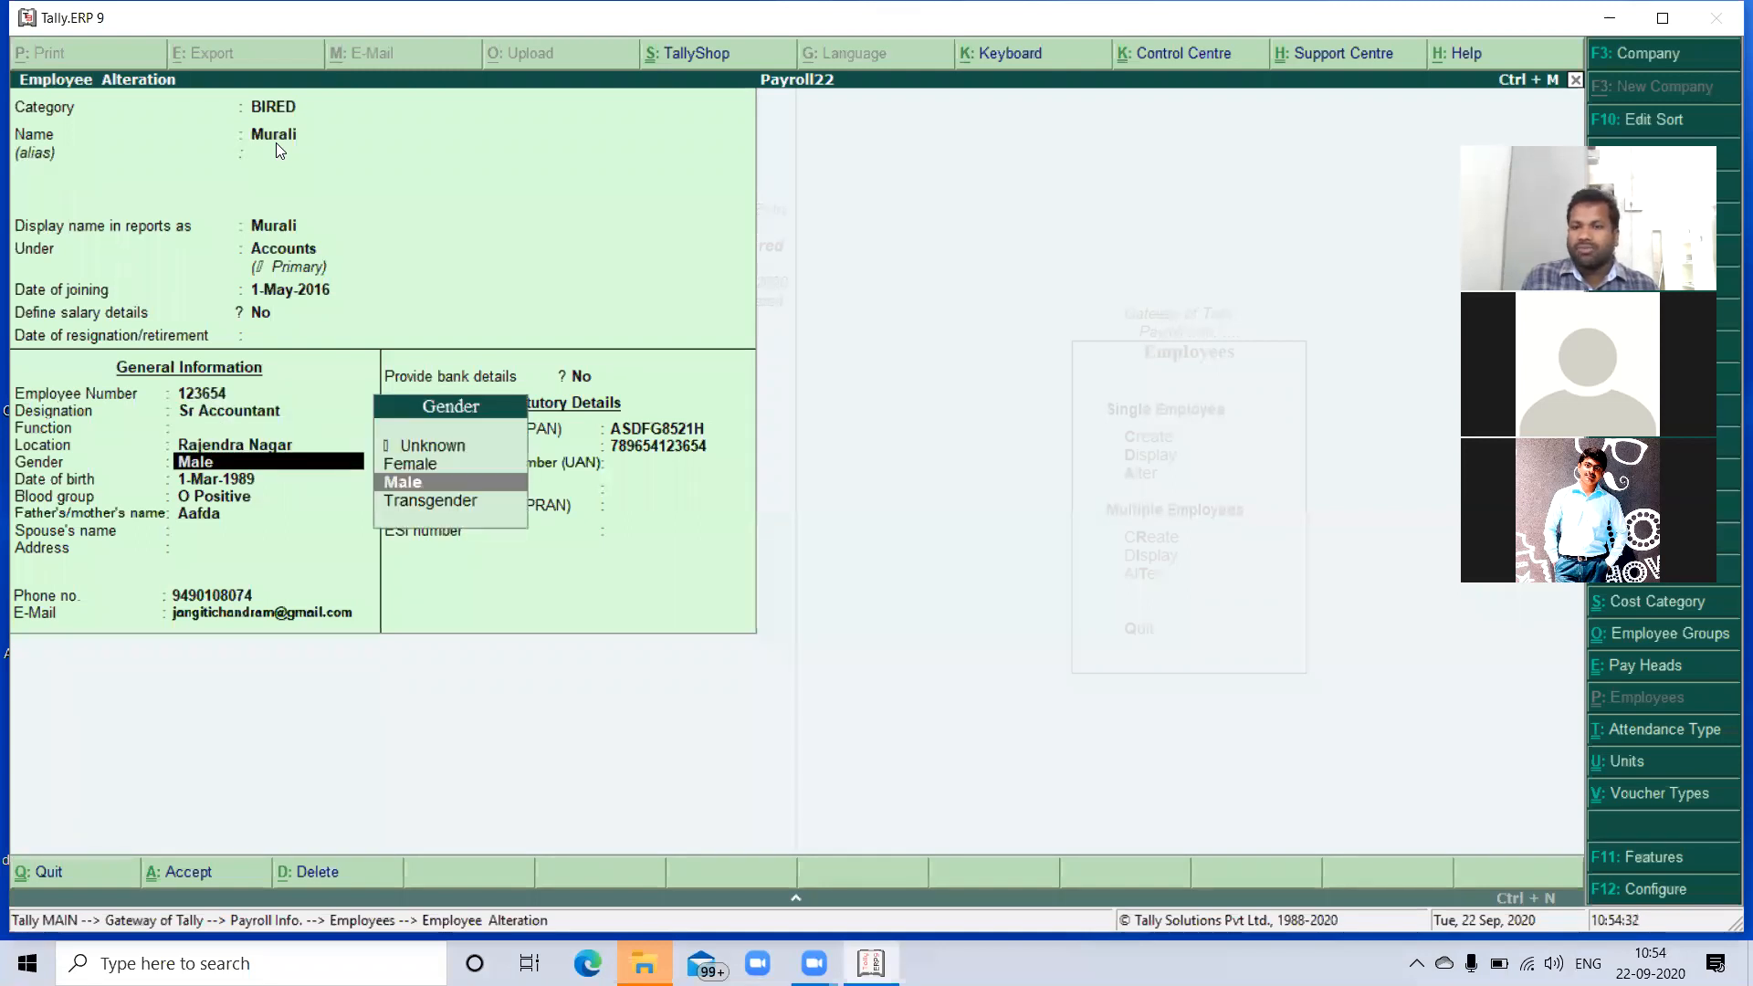
key("Return")
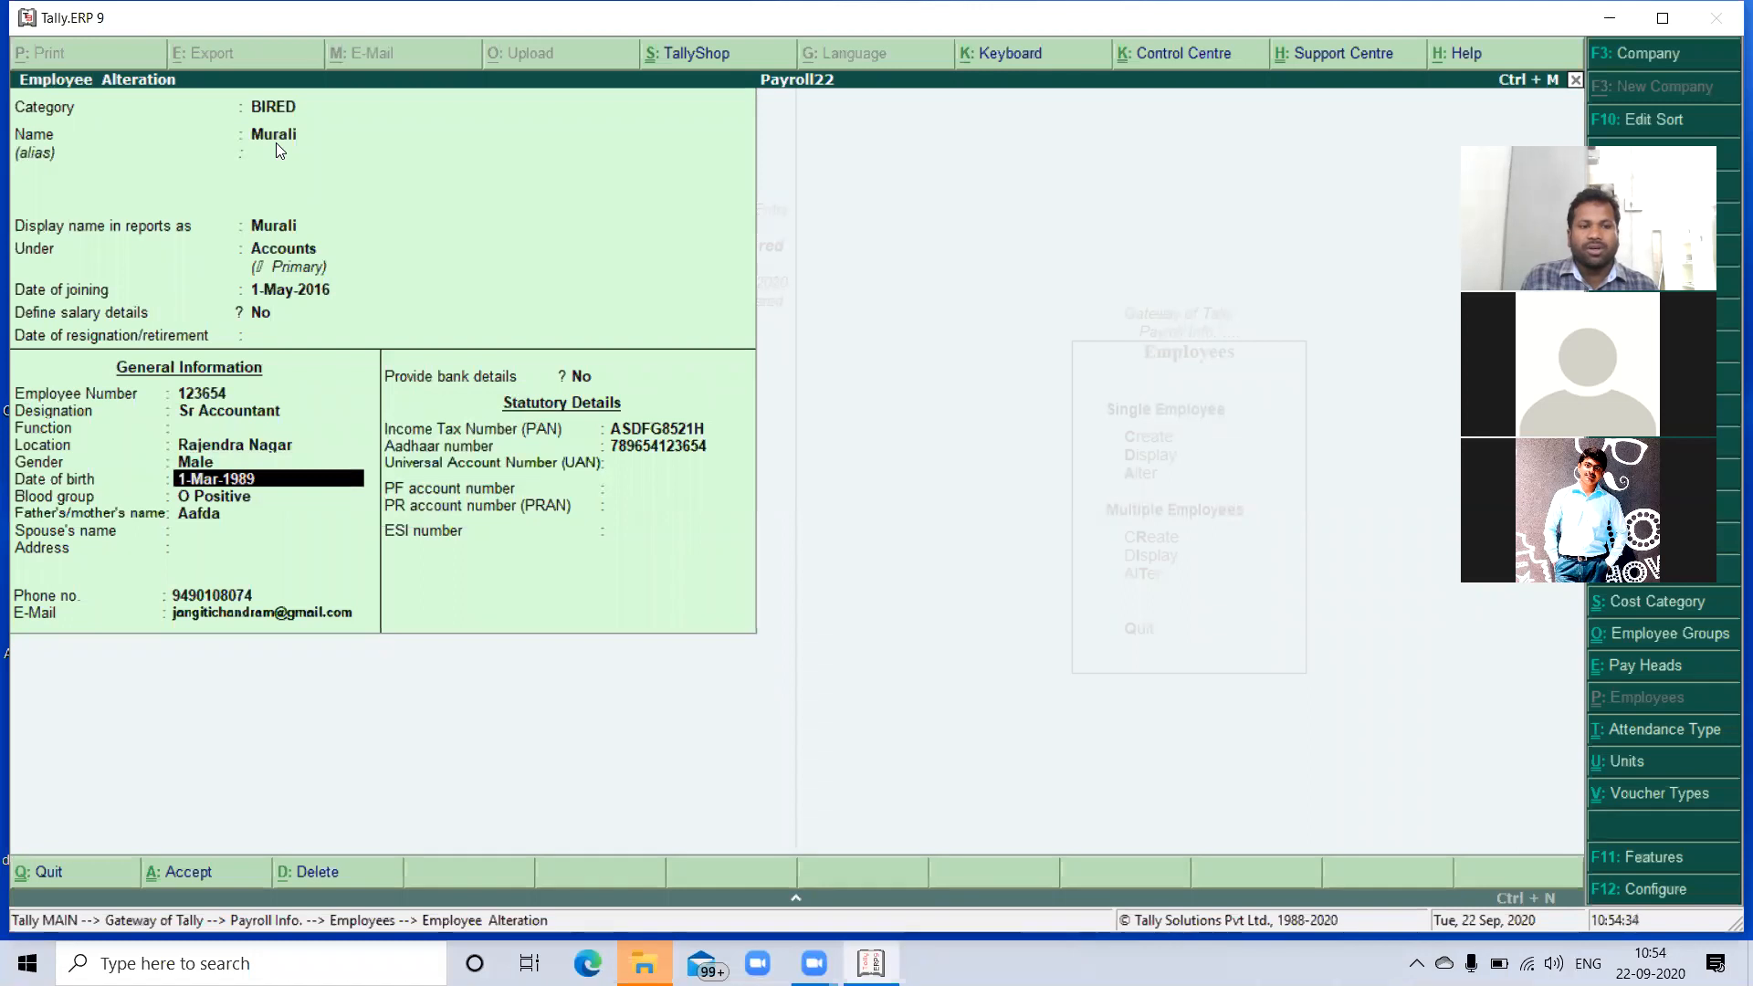
key("Return")
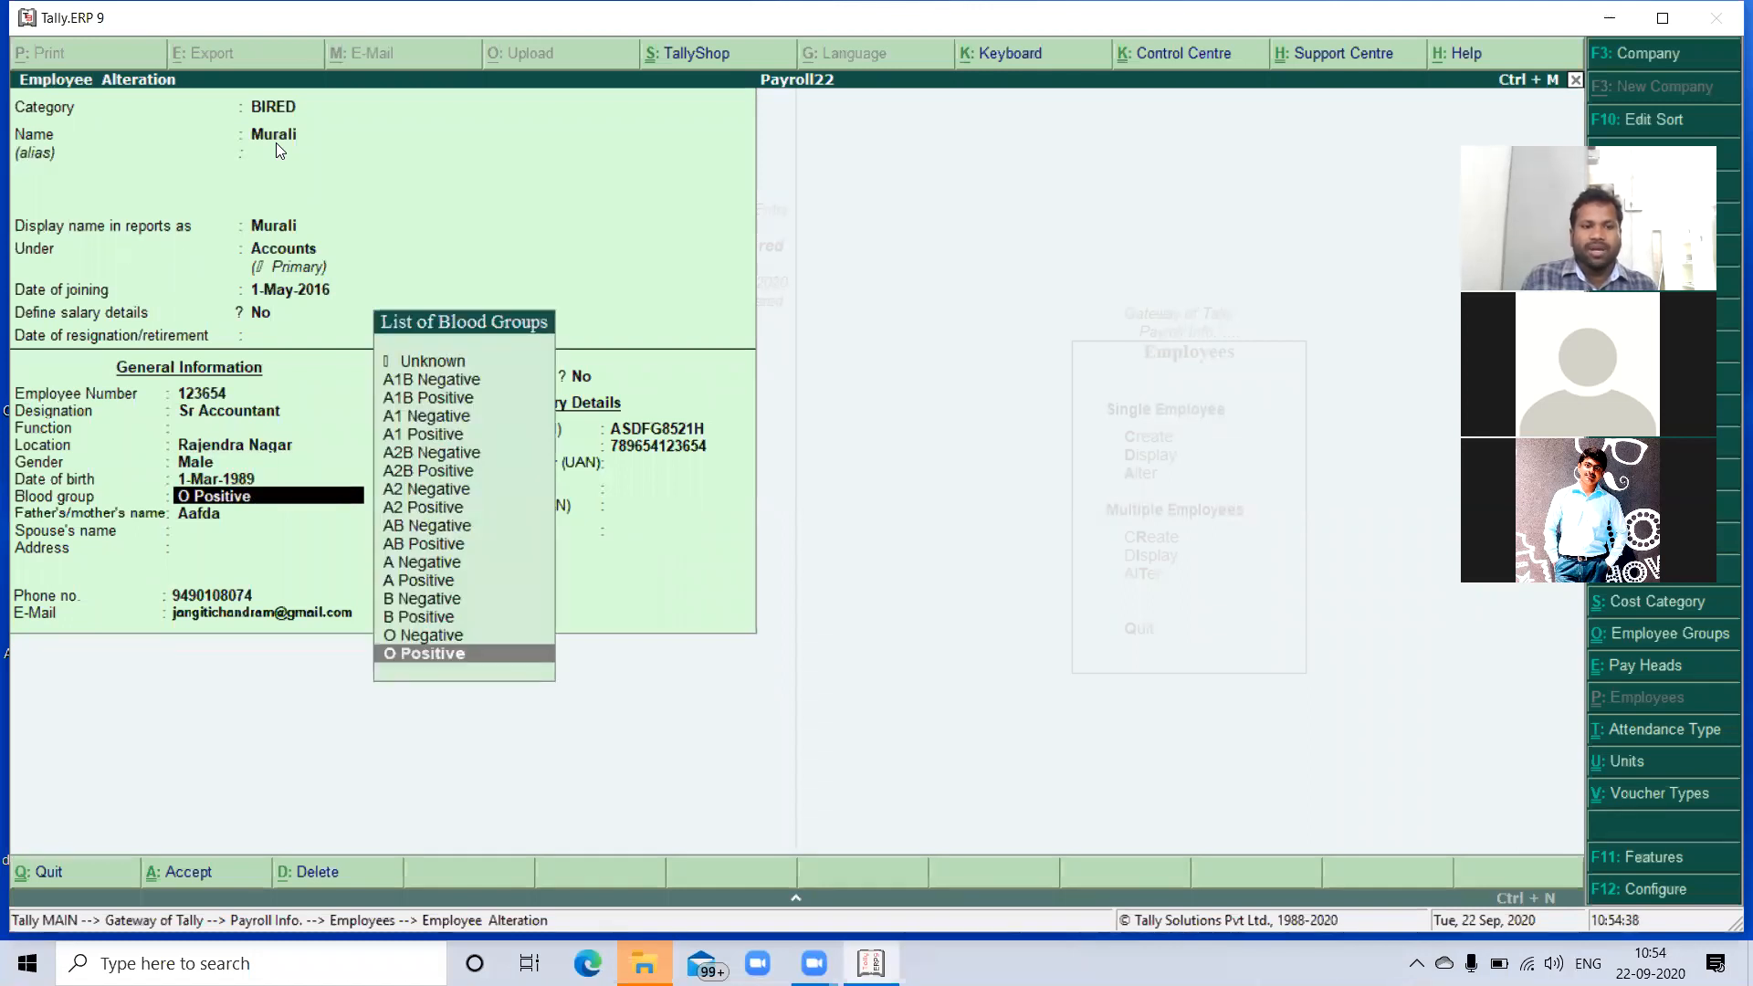
key("Return")
key("Return")
key("Return")
key("Return")
key("Return")
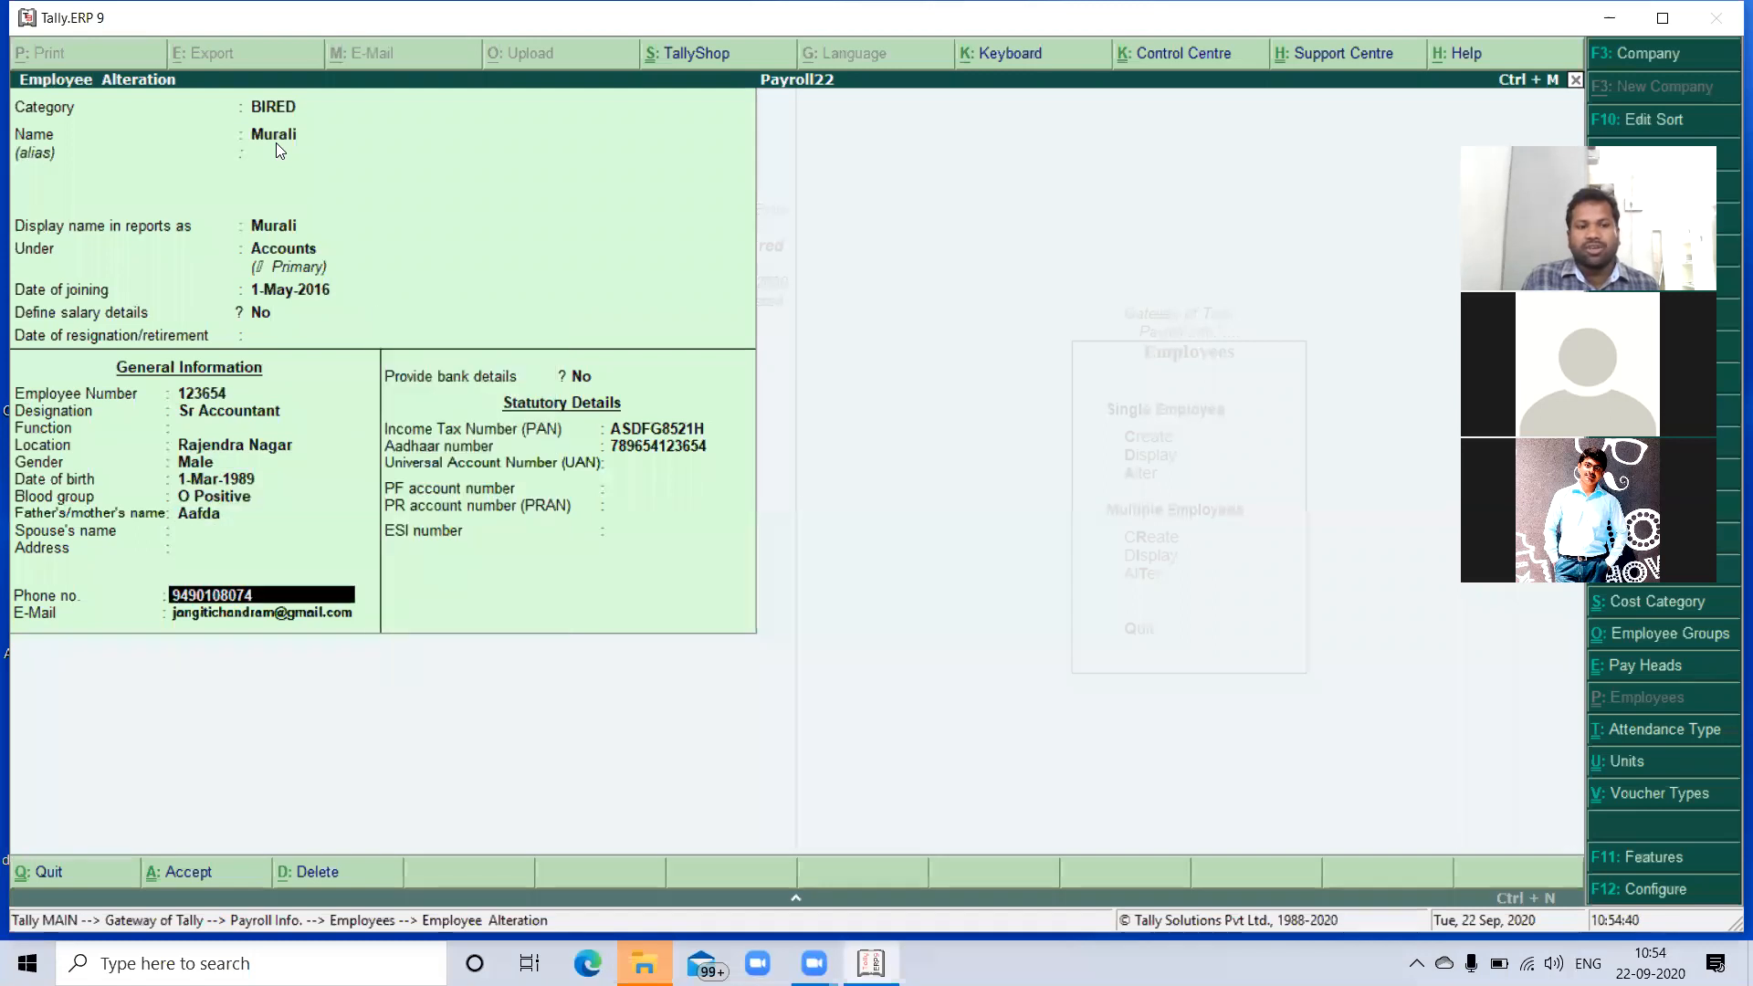
key("Return")
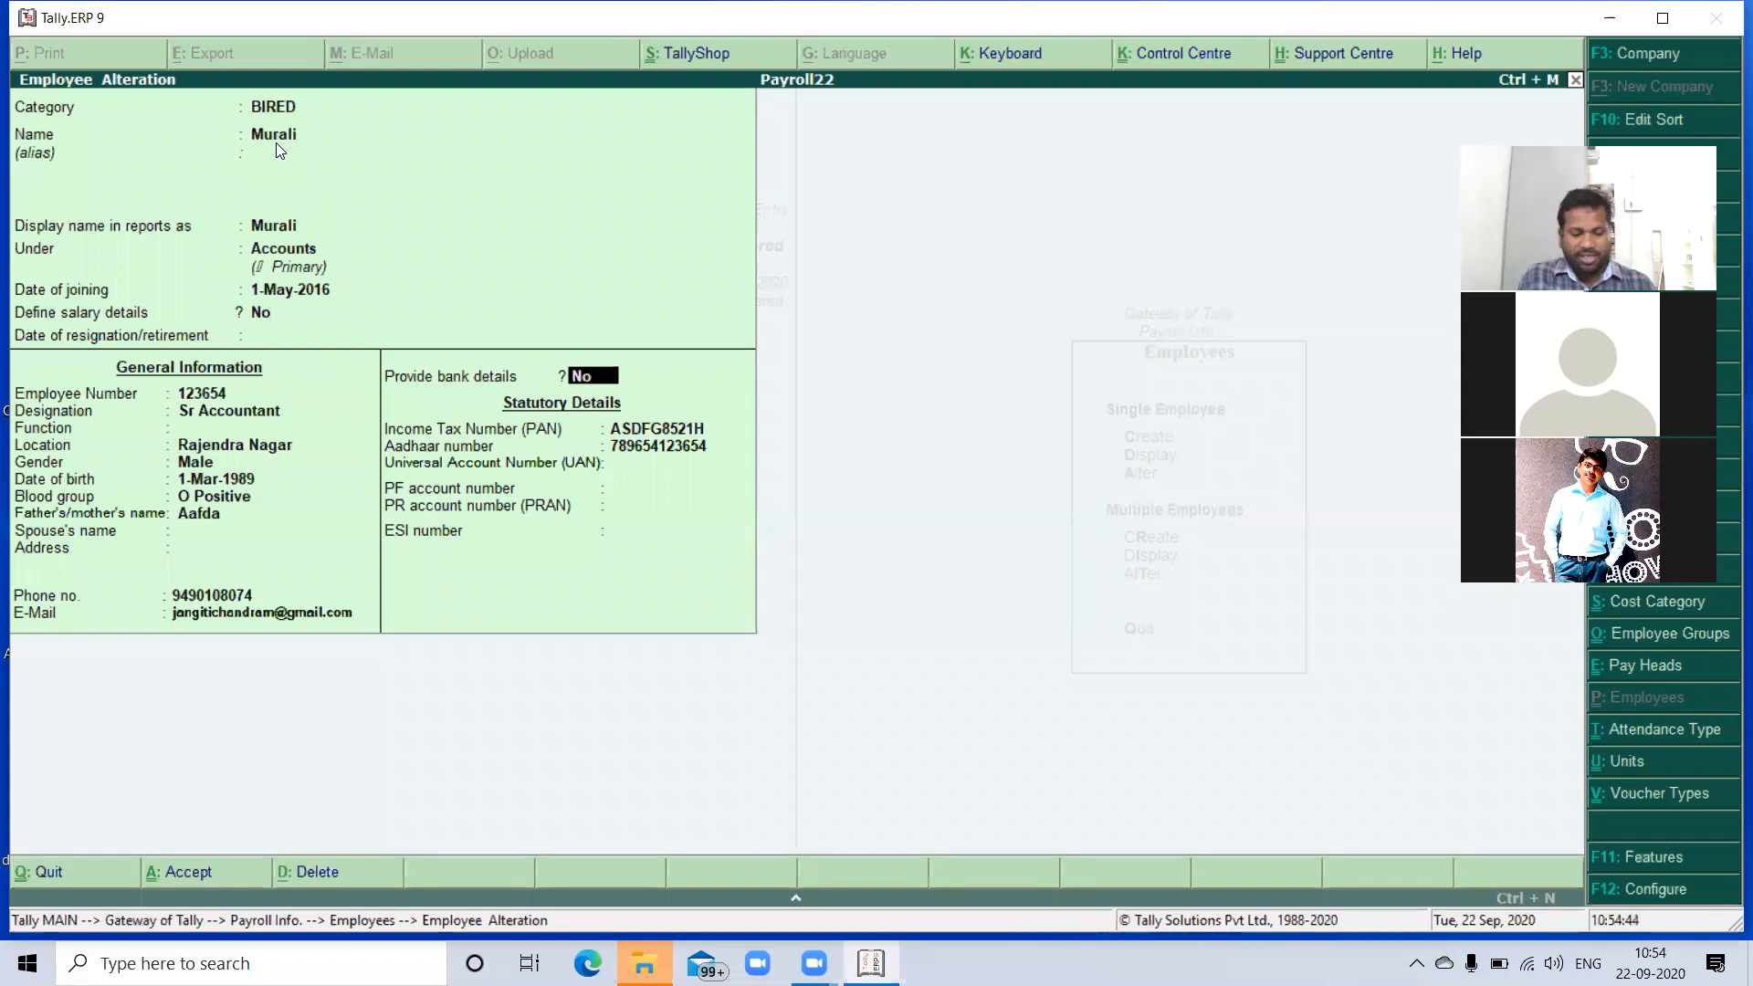
- Set Provide bank details to Yes and accept the existing account, bank, branch and cheque crossing details
key("y")
key("Return")
key("Return")
key("Return")
key("Return")
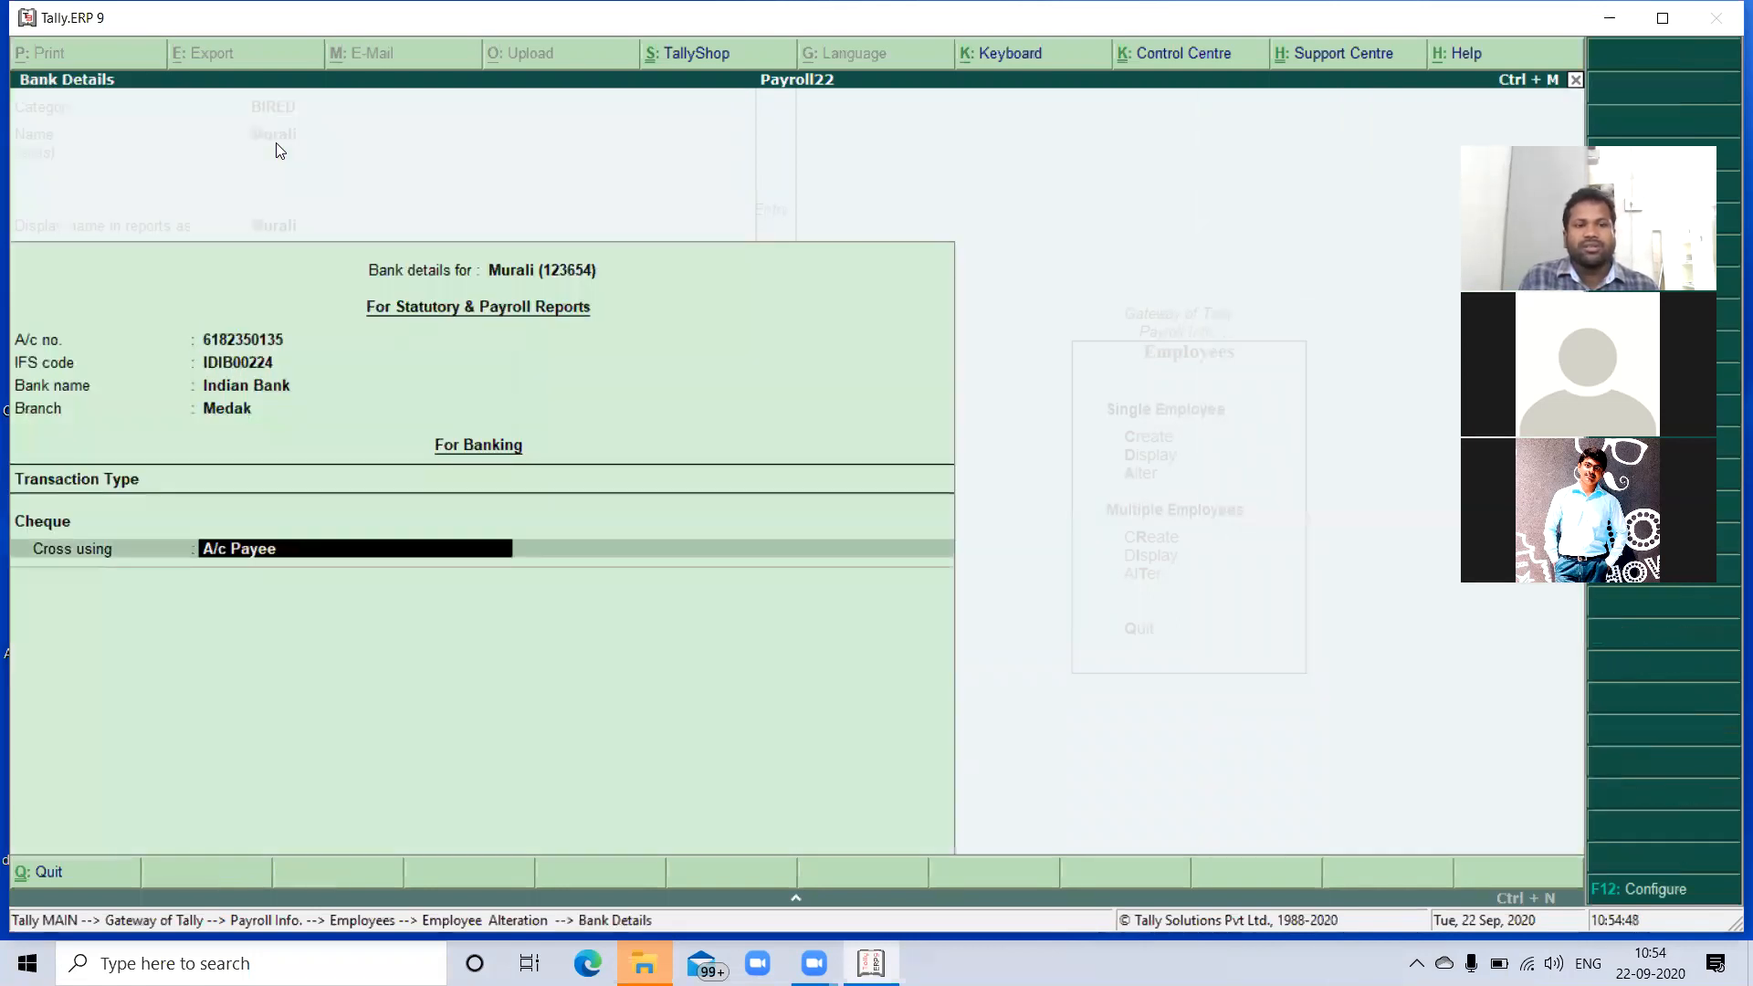
key("Return")
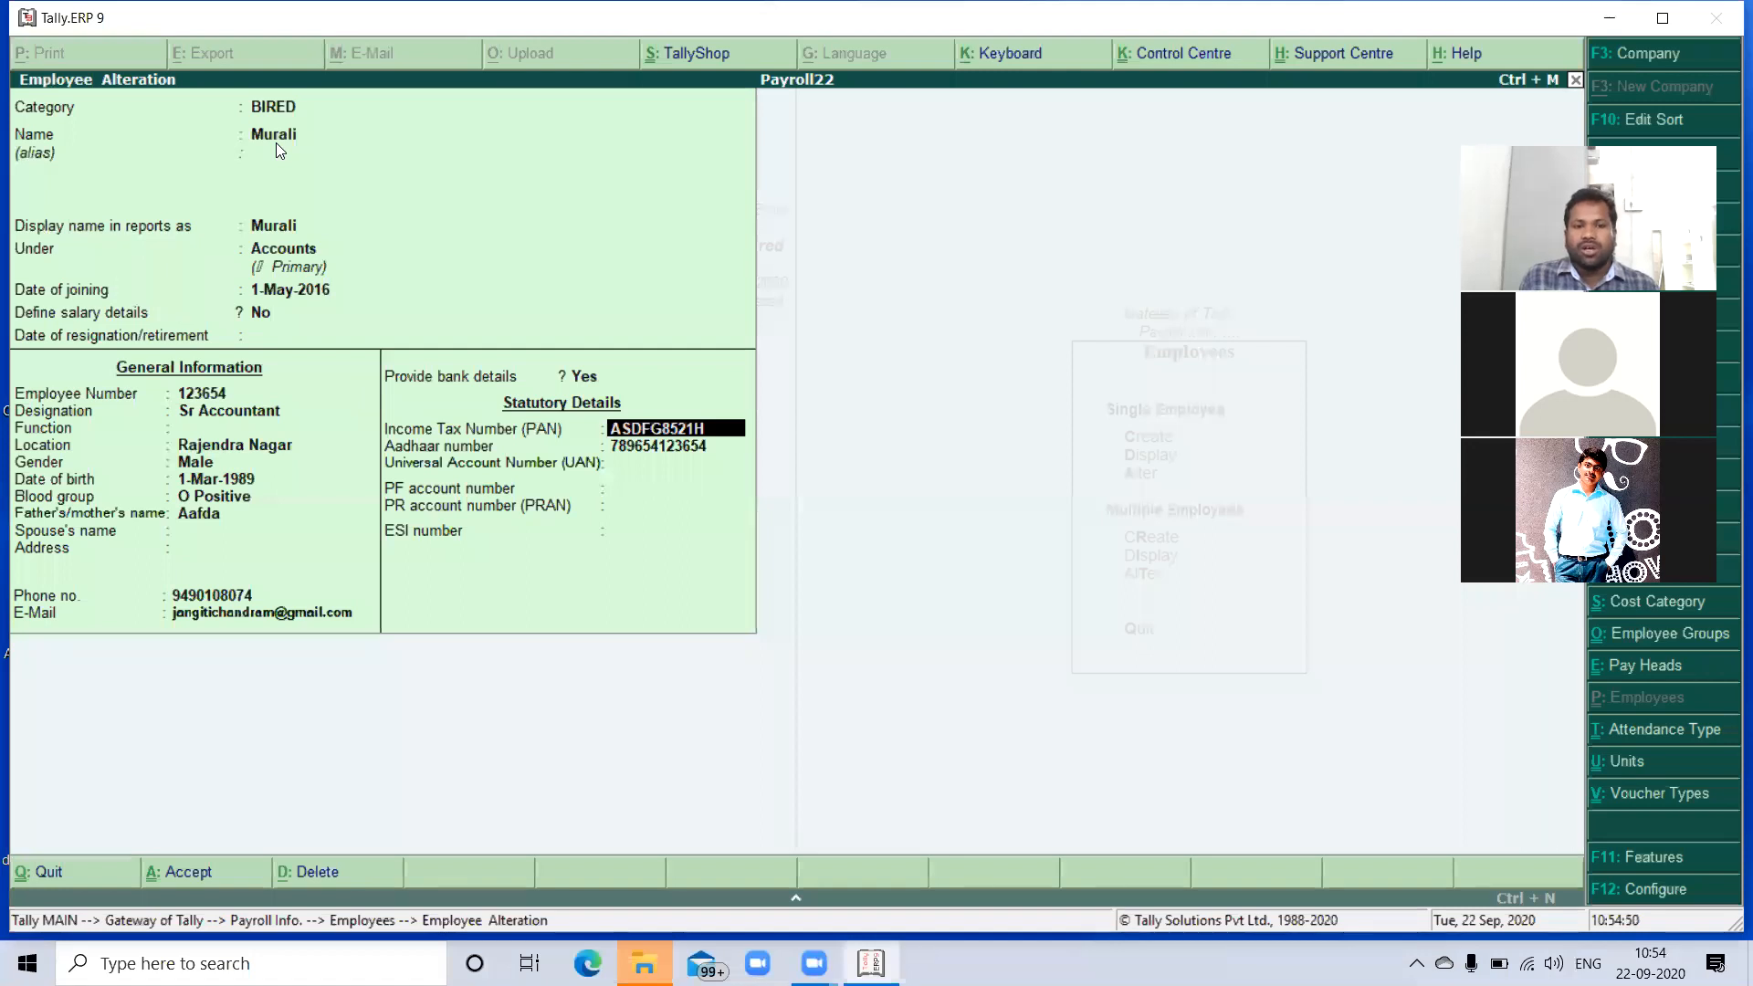
- Go through the employee's statutory details, leaving the UAN, PF, PRAN and ESI fields blank, and save the record
key("Return")
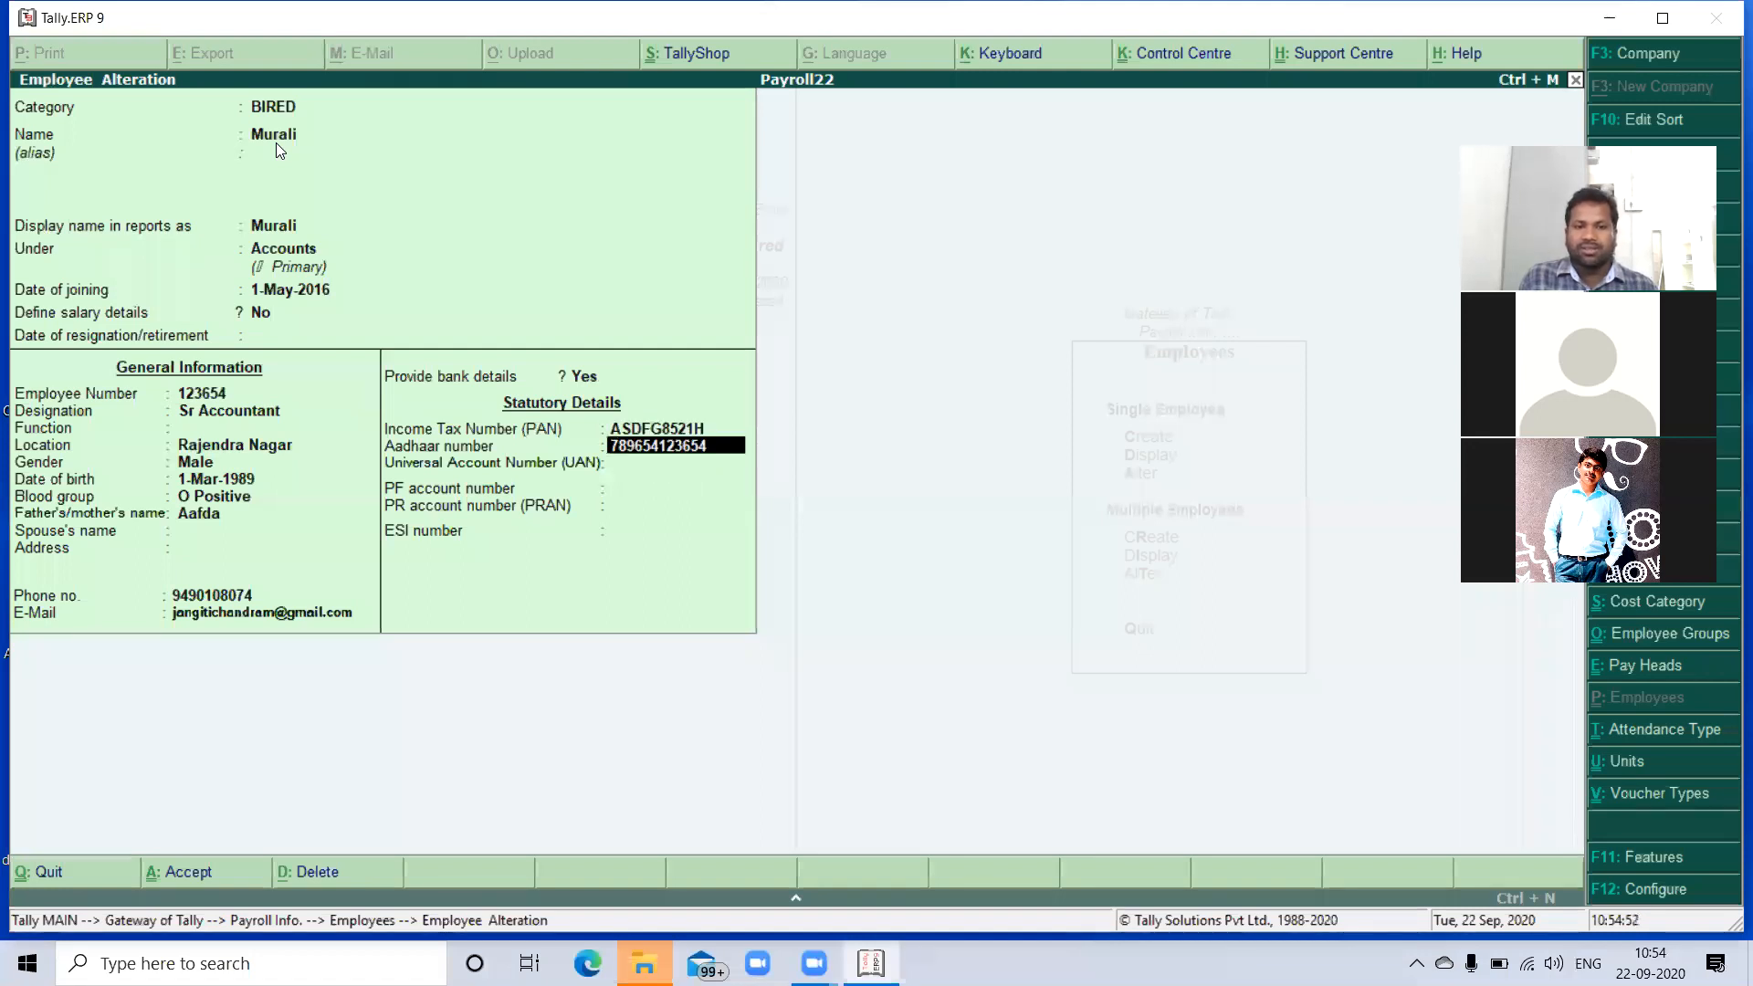
key("Return")
key("Return")
key("Return")
key("Return")
key("Return")
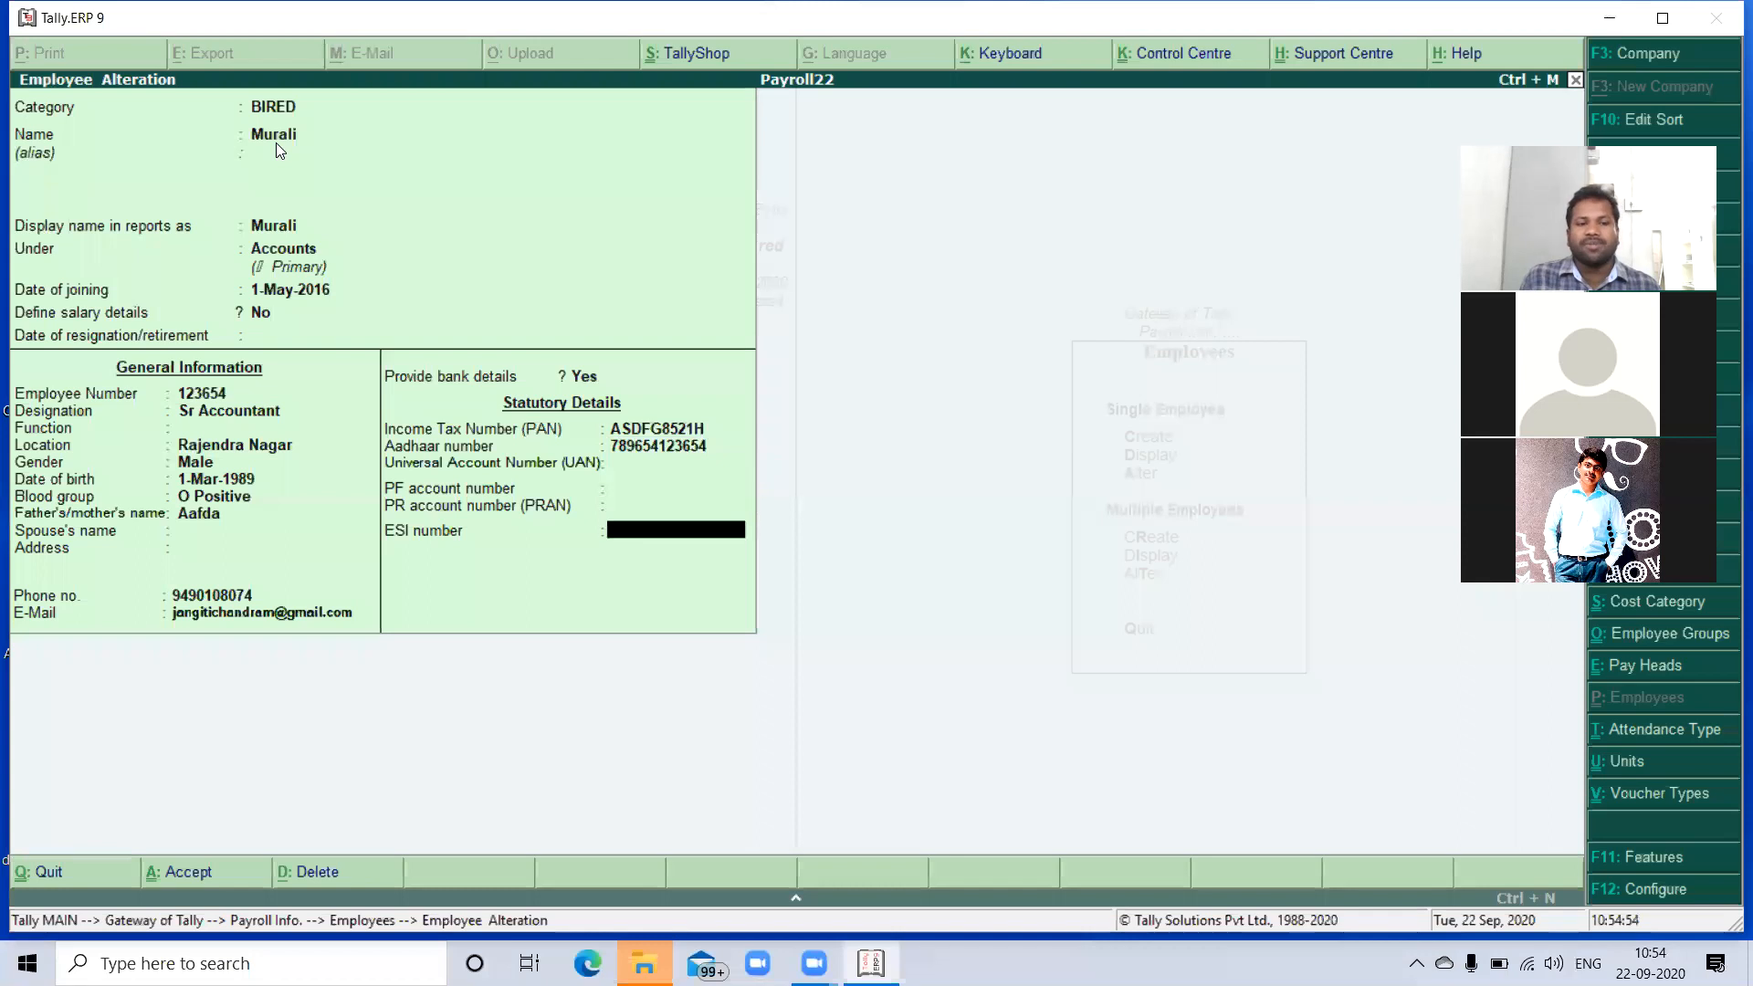
key("Return")
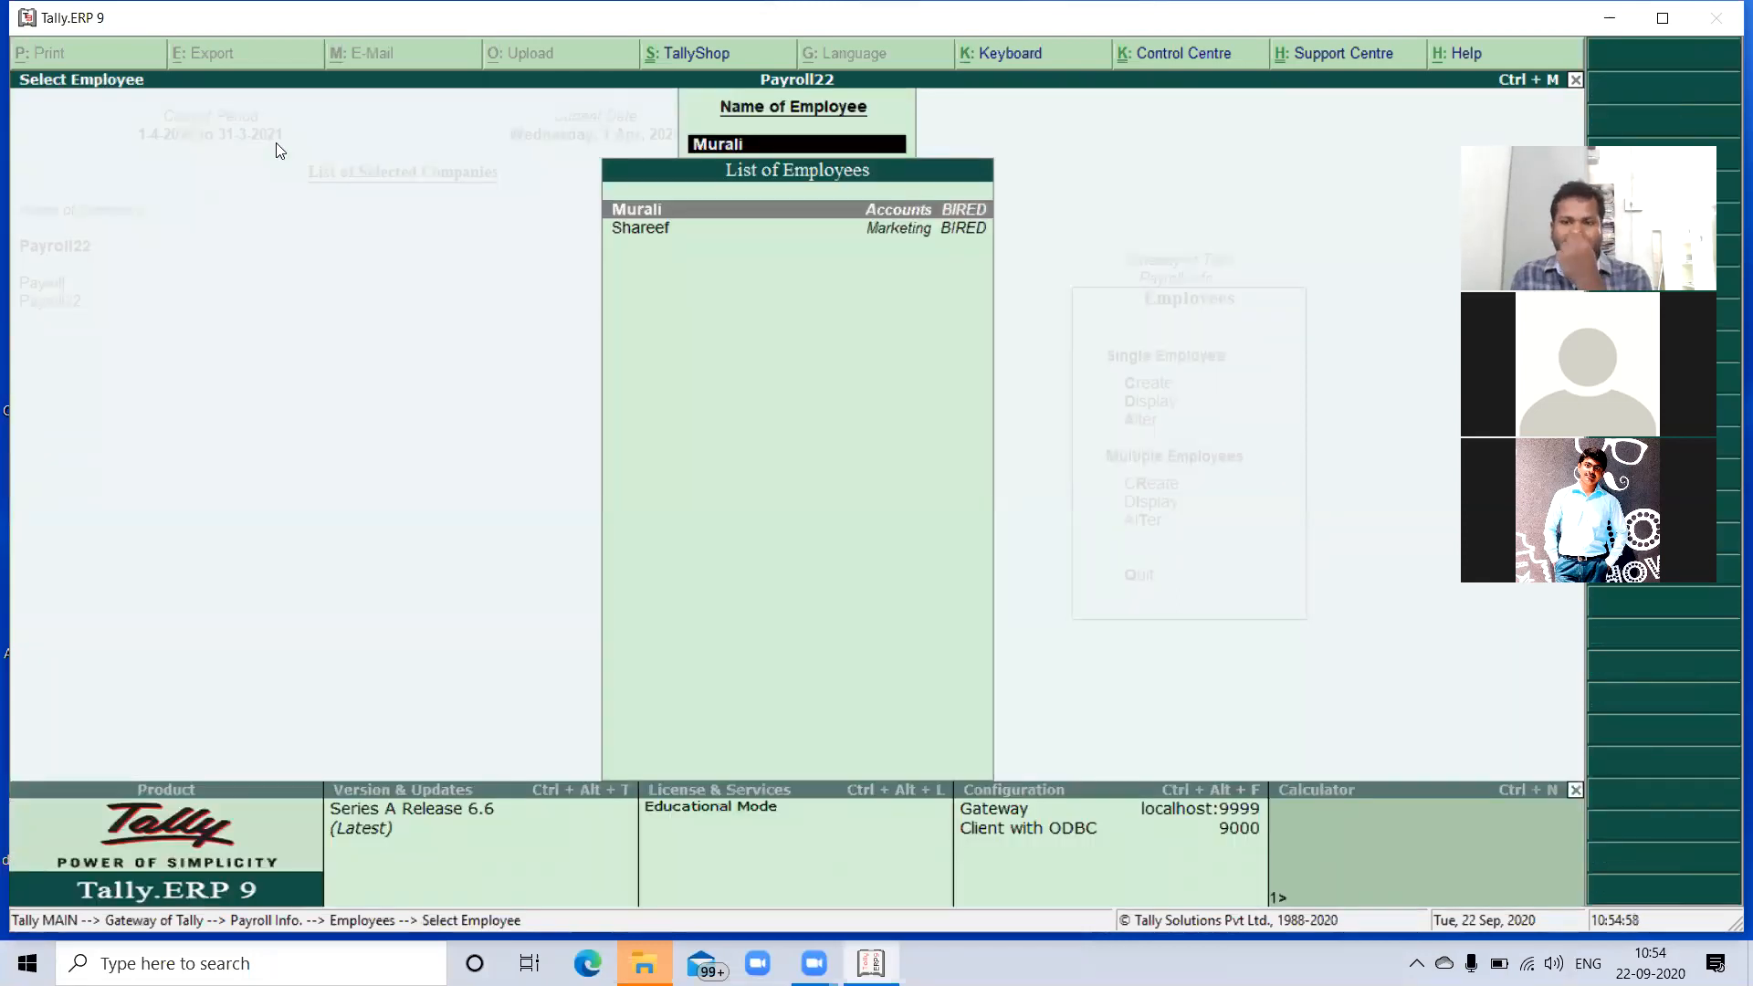
- Switch from employee alteration to the work units and review the existing Months unit, symbol mnt, accepting its details
key("Escape")
key("Escape")
key("Escape")
key("Down")
key("Return")
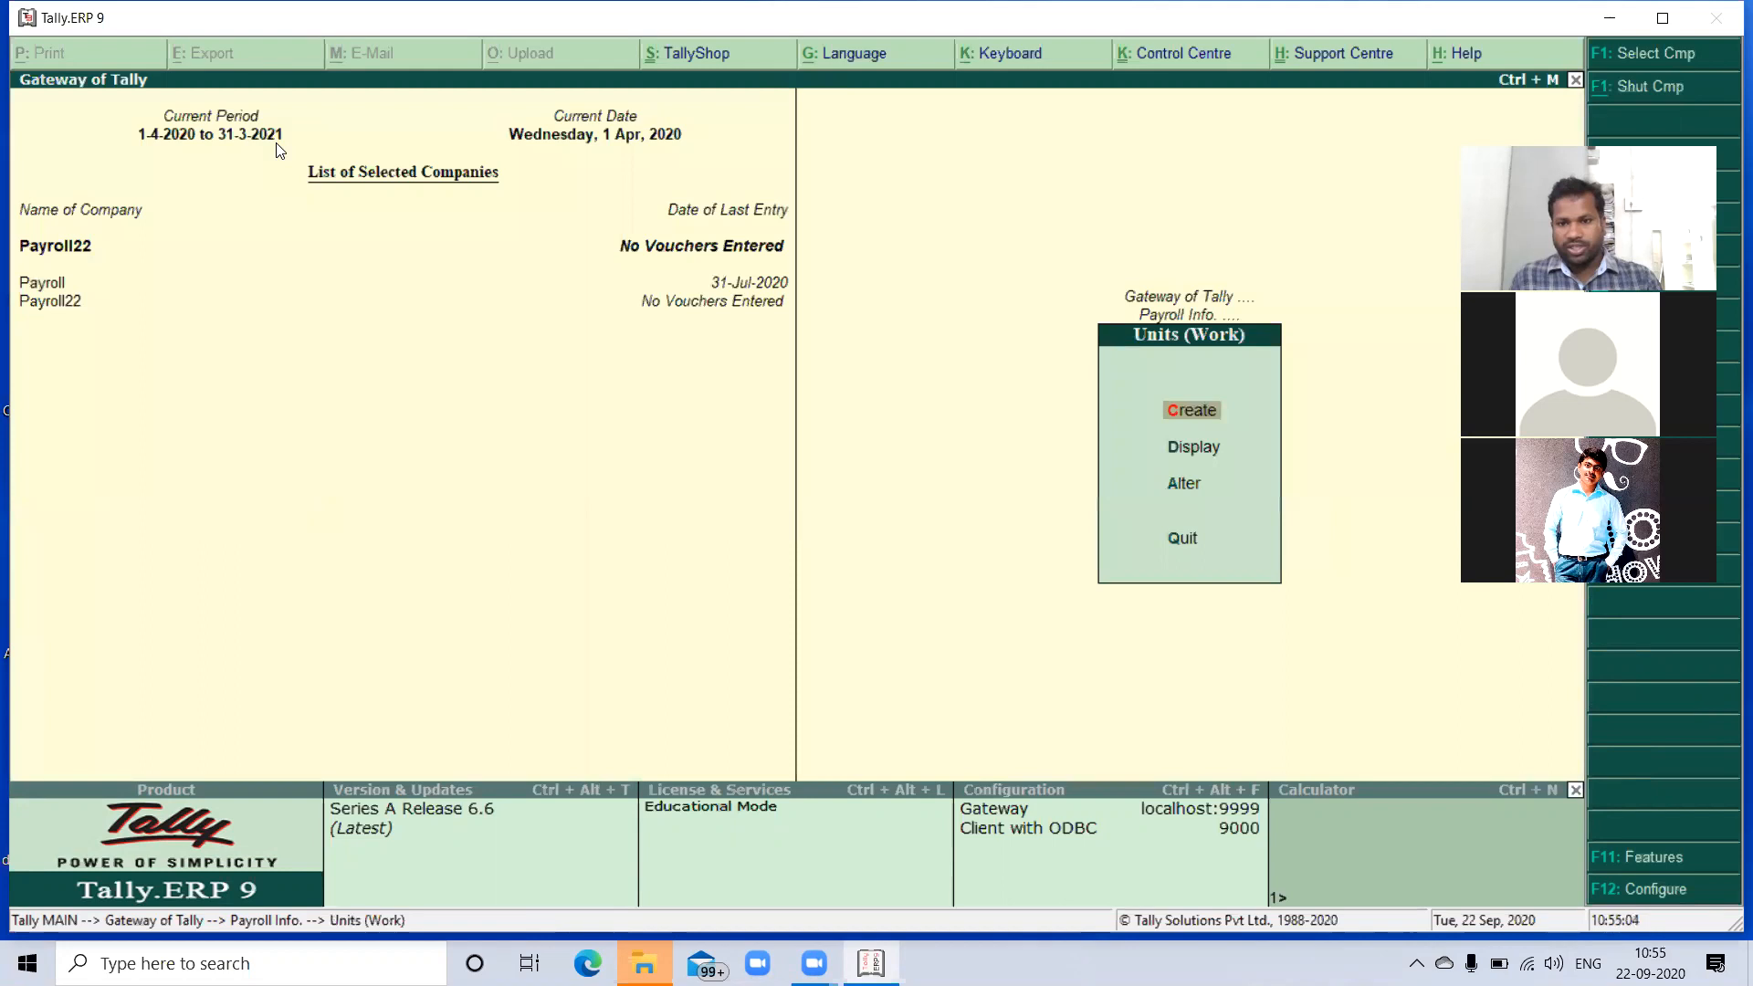
key("Return")
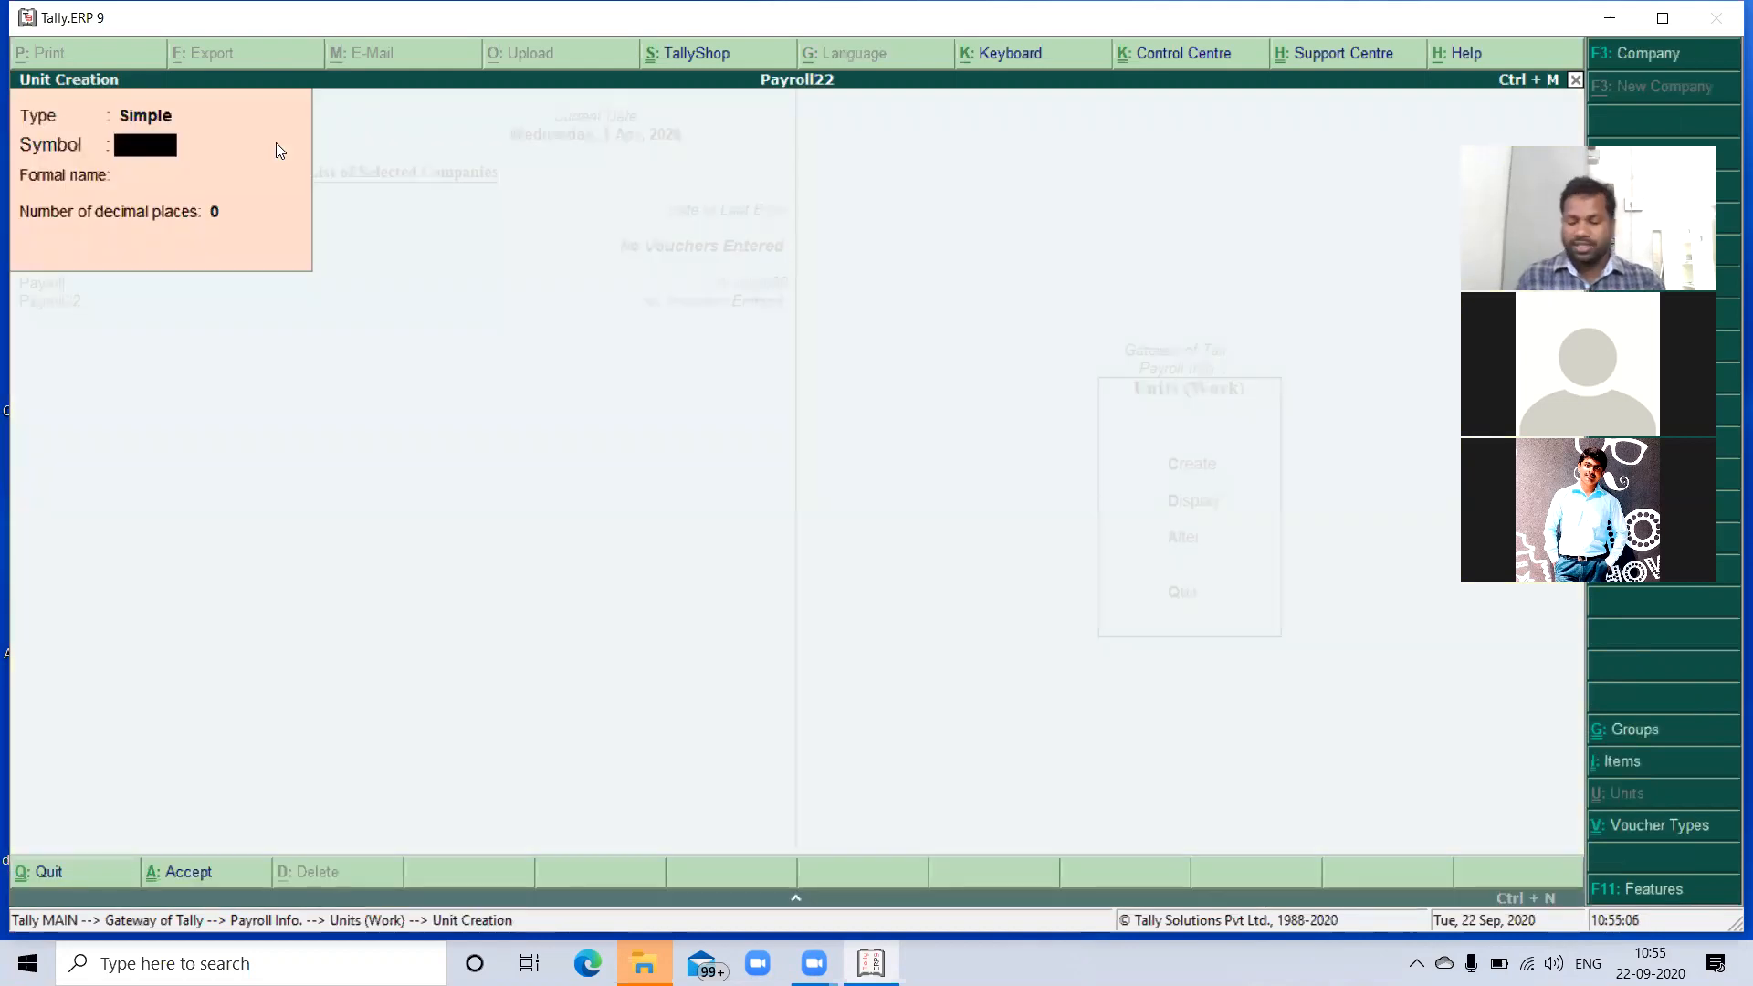
key("Page_Up")
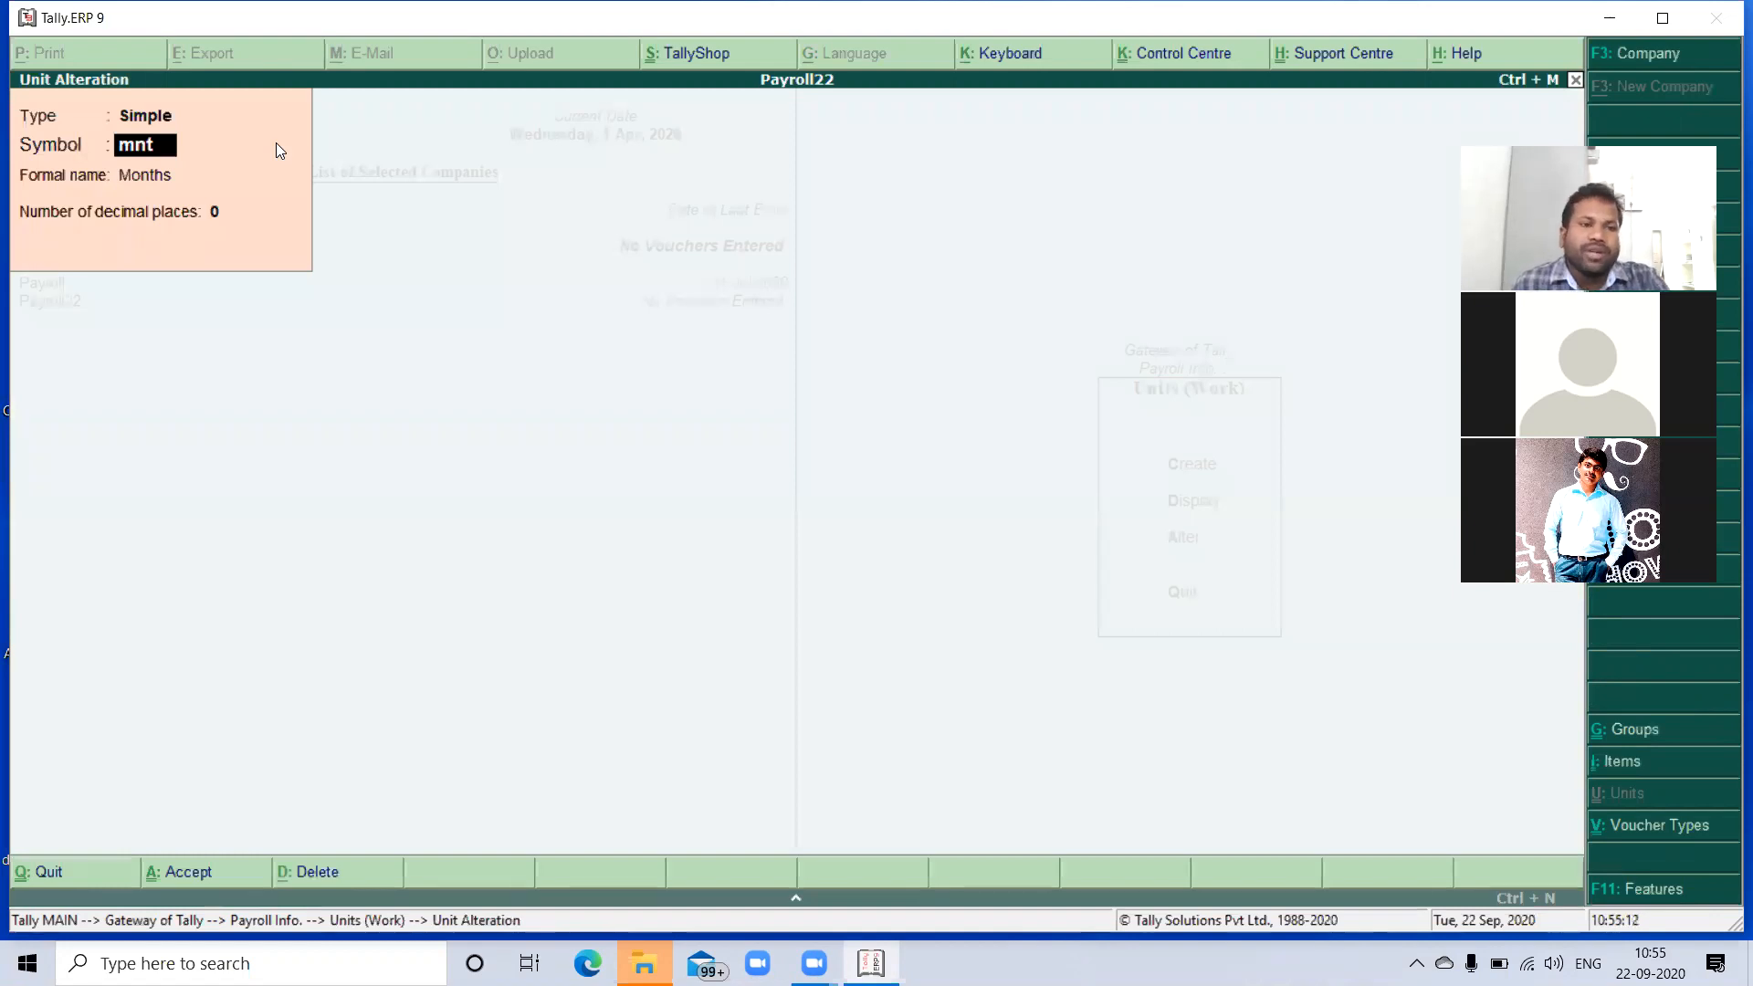
key("Return")
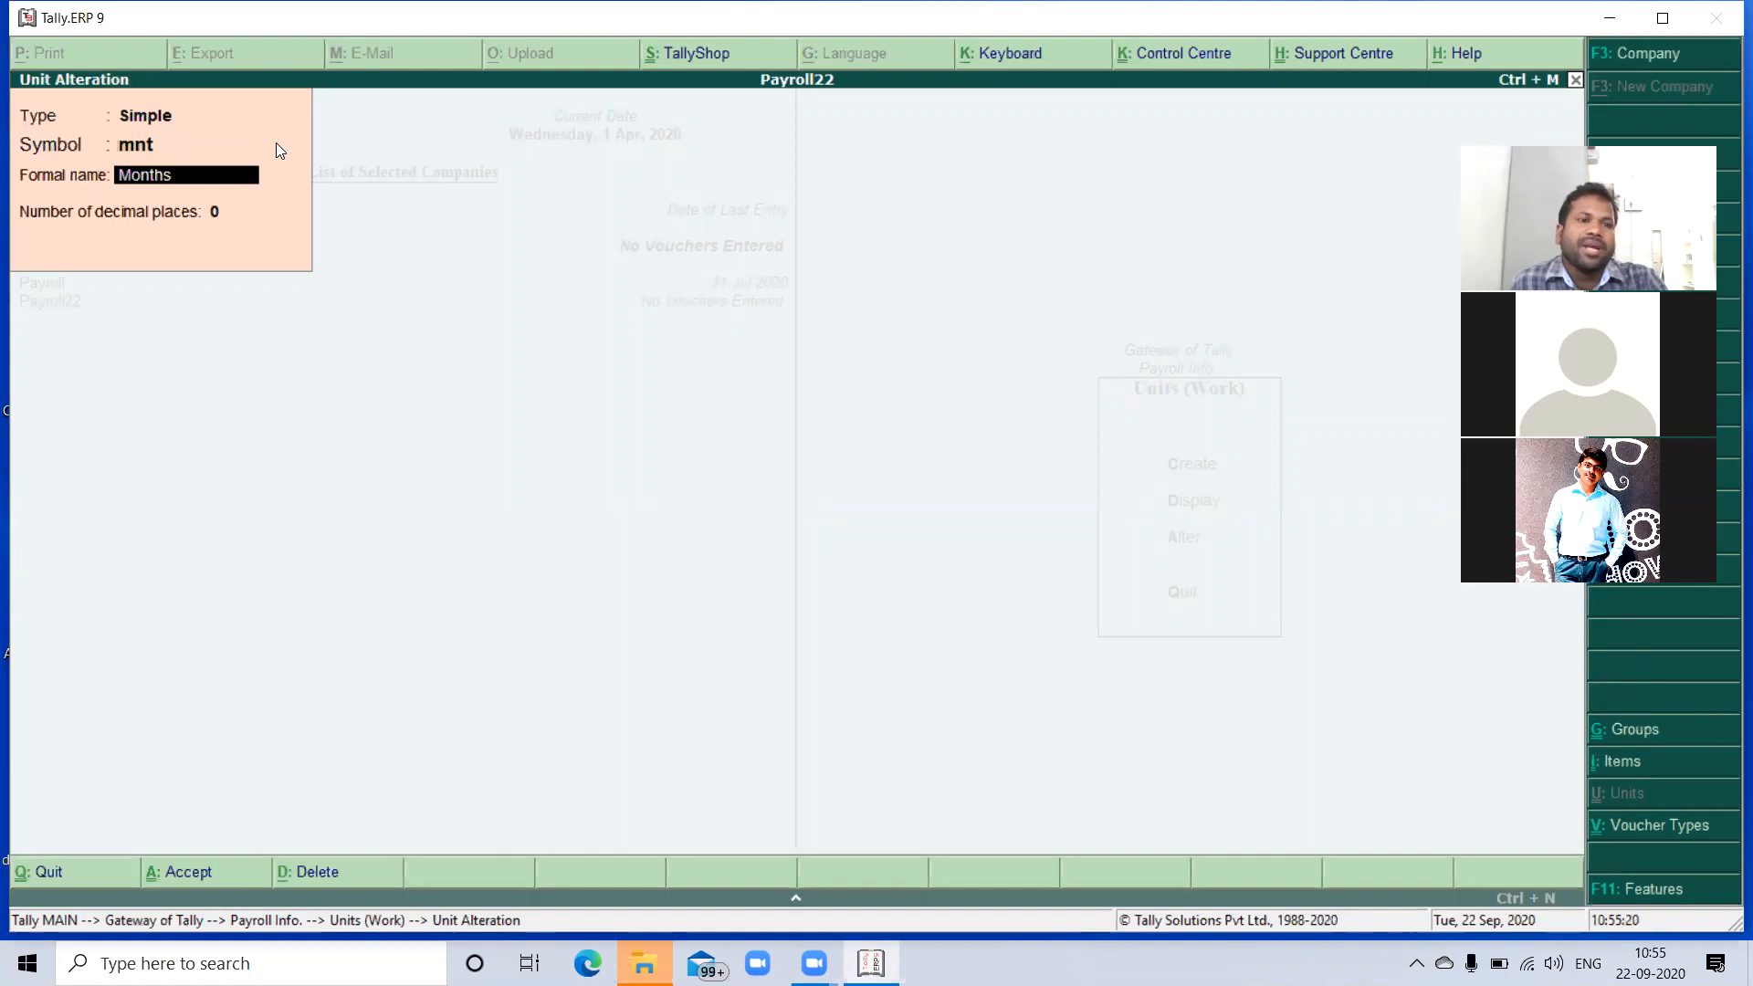
key("Return")
key("Return")
key("Return")
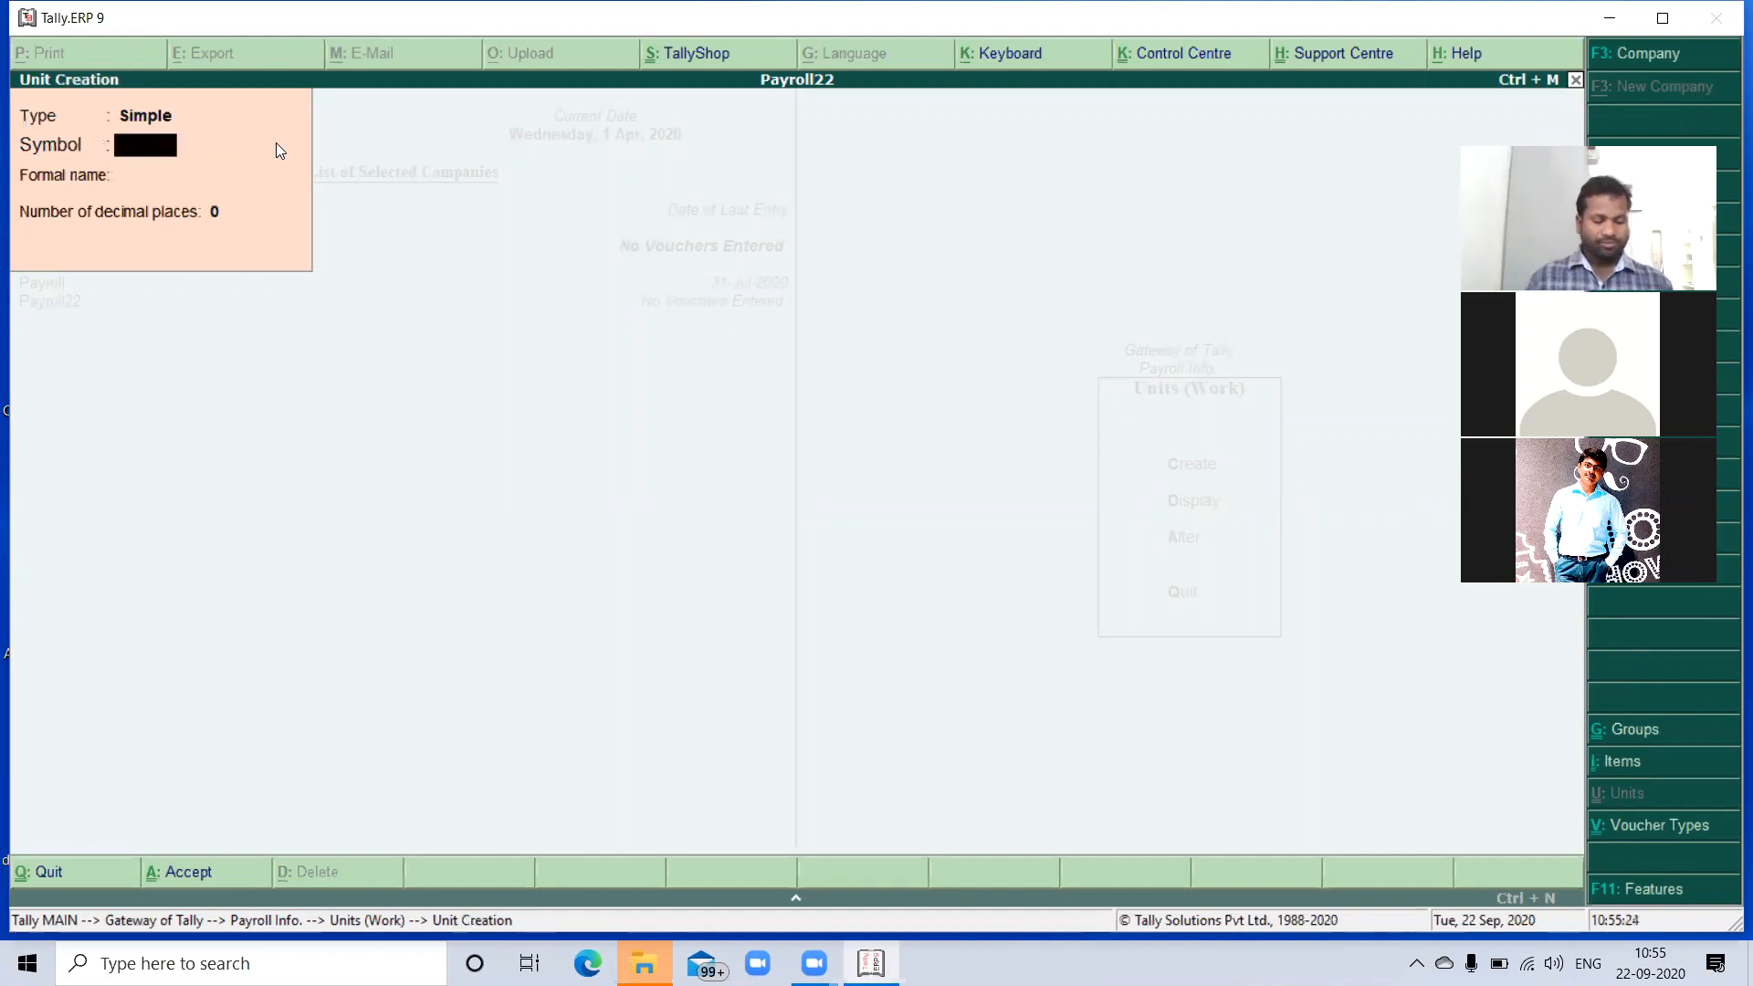
- Create a simple work unit with symbol dys, formal name Days and 0 decimal places
type("dys")
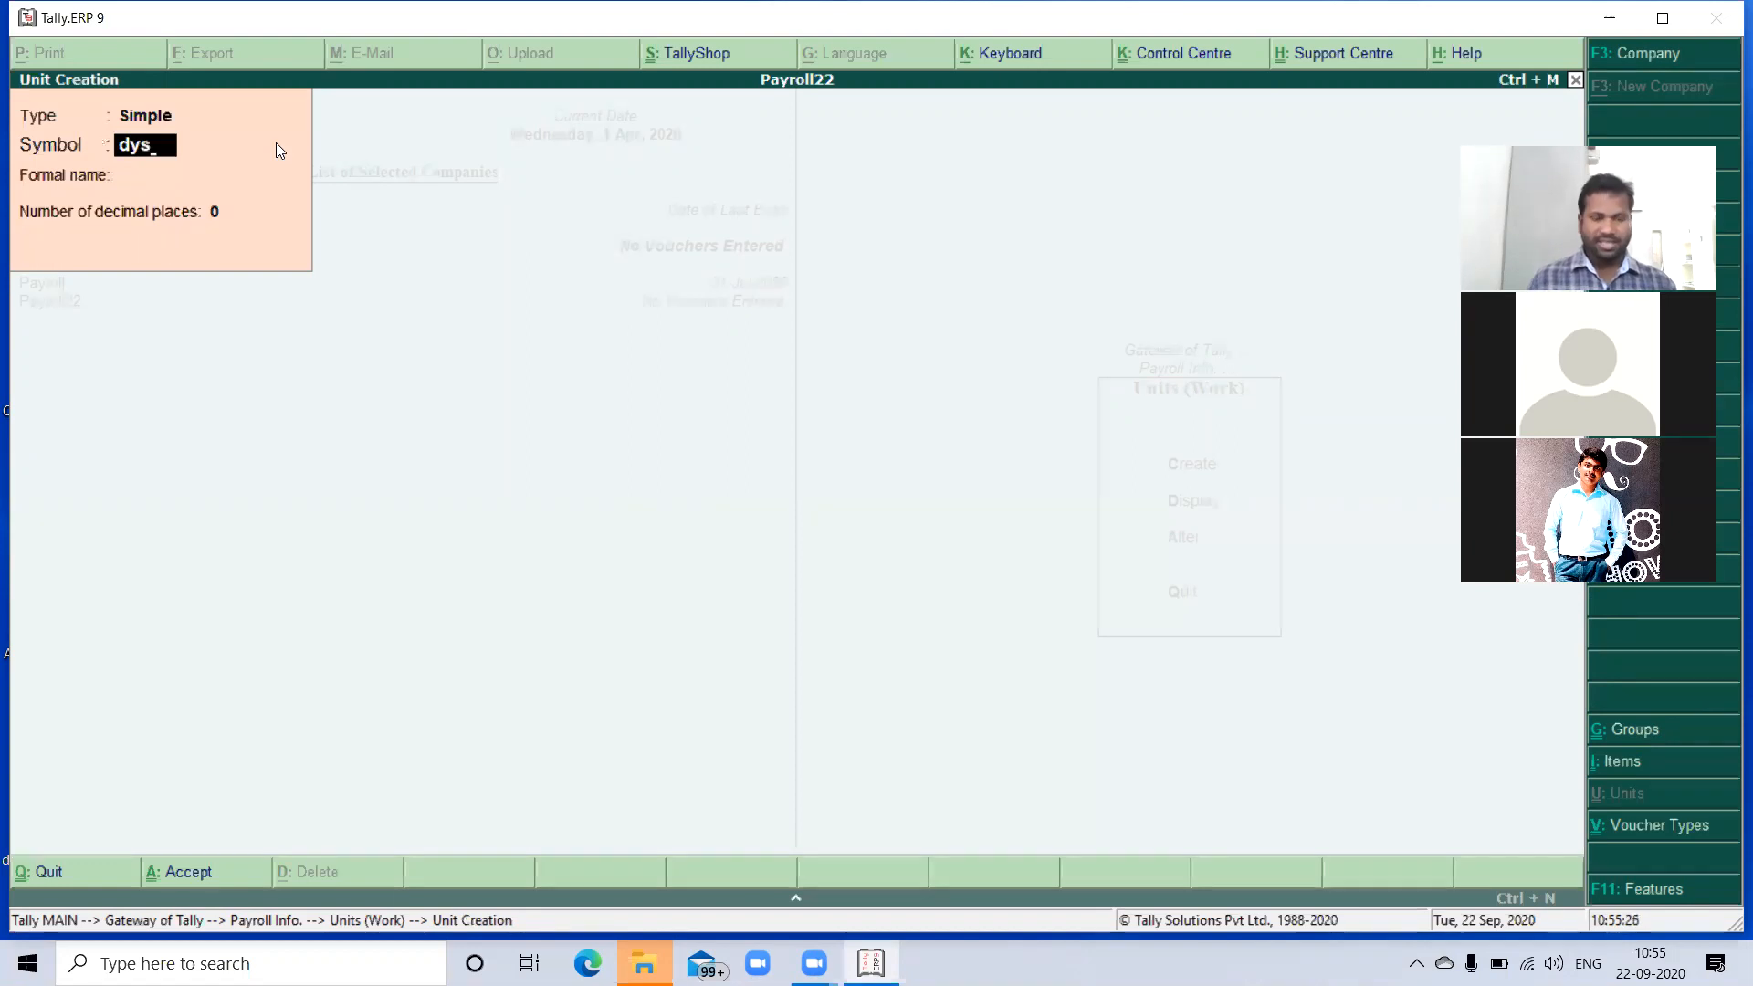
key("Return")
type("Days")
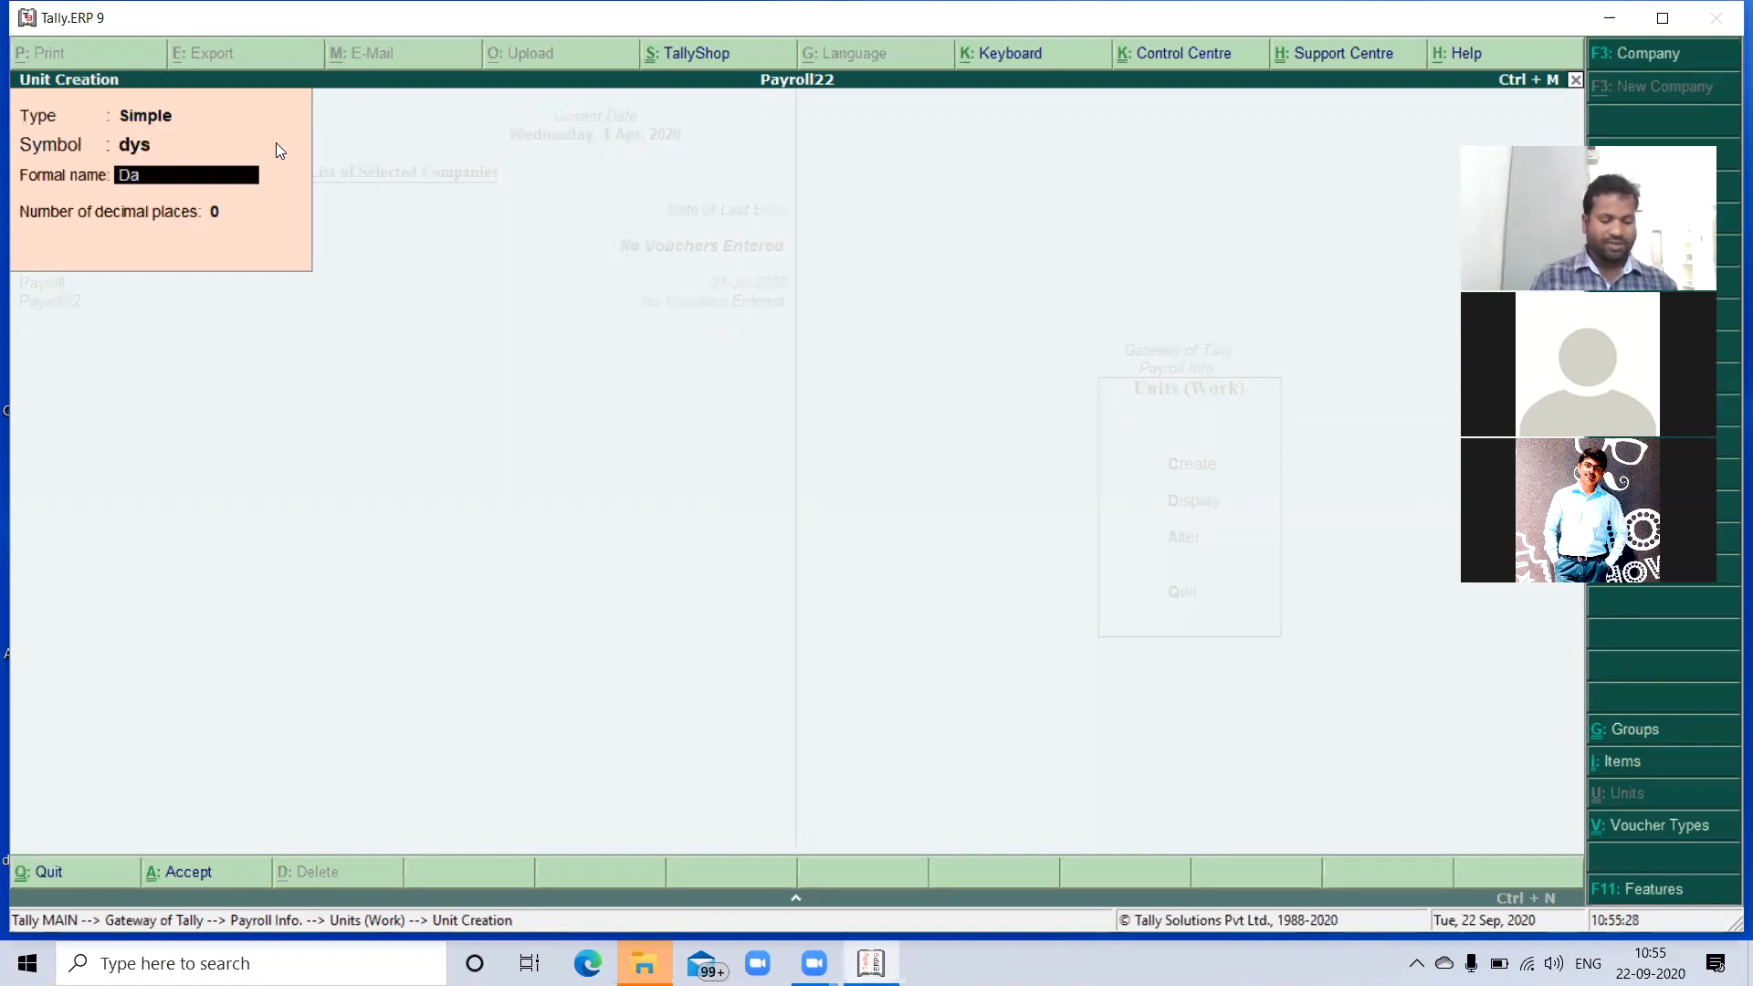
key("Return")
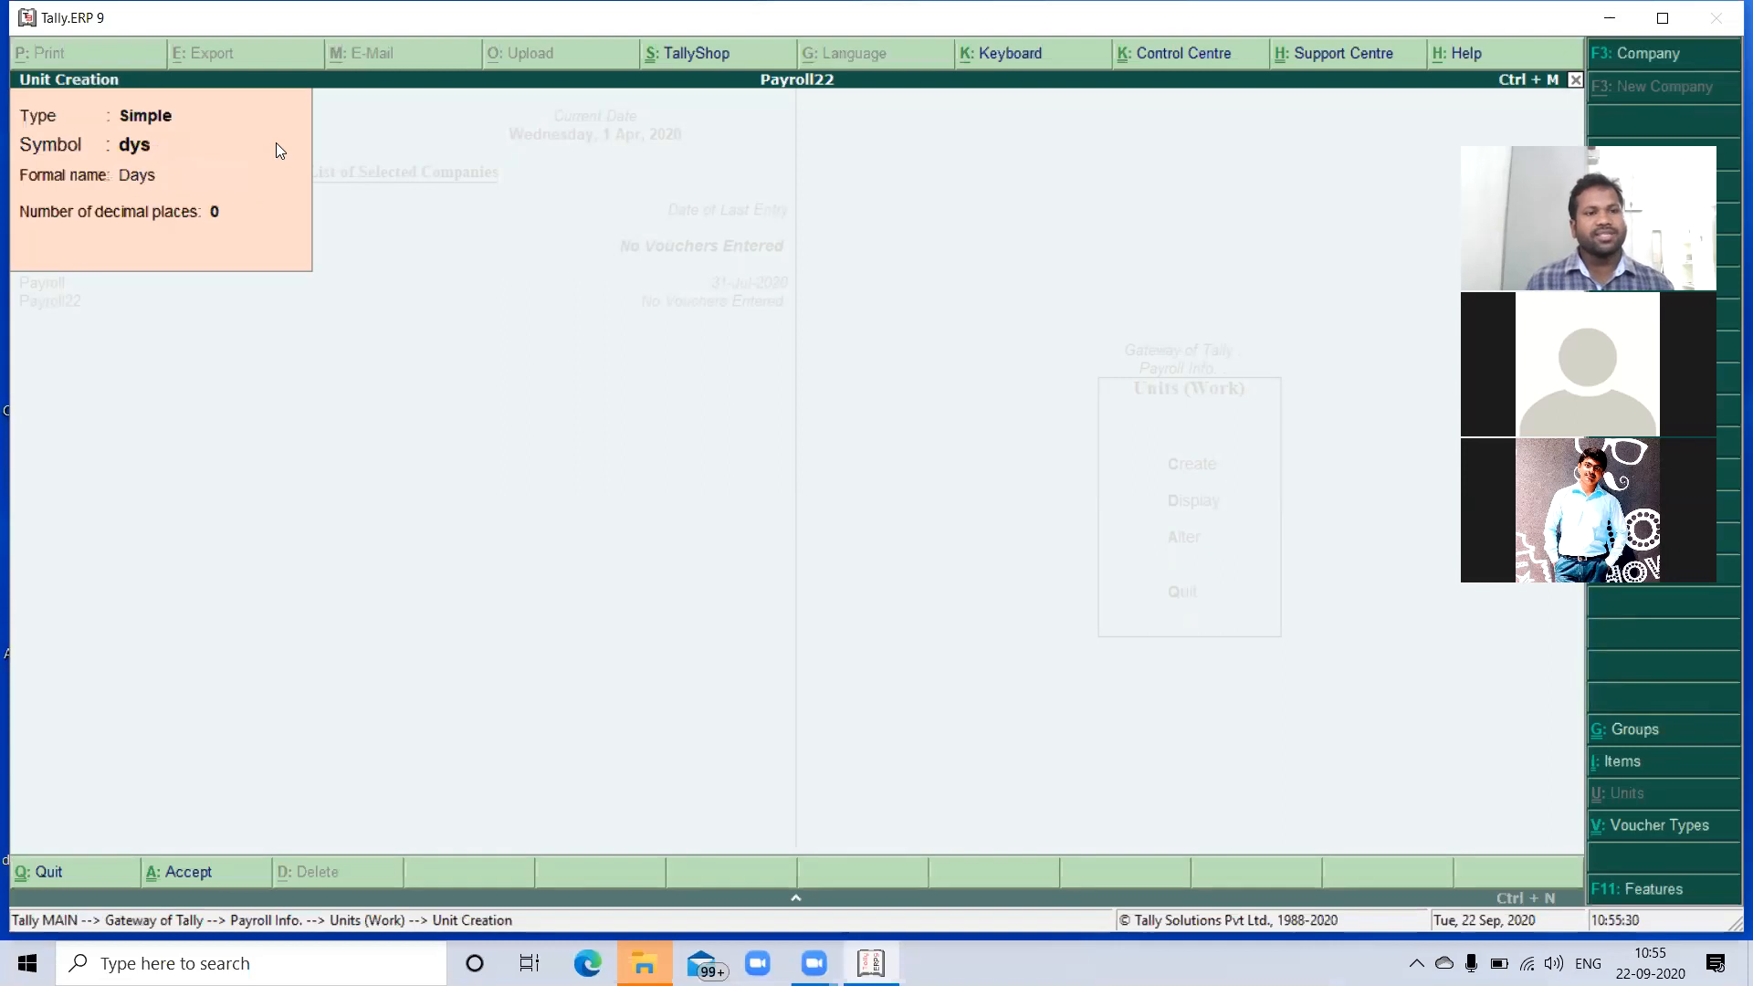
key("Return")
key("Return")
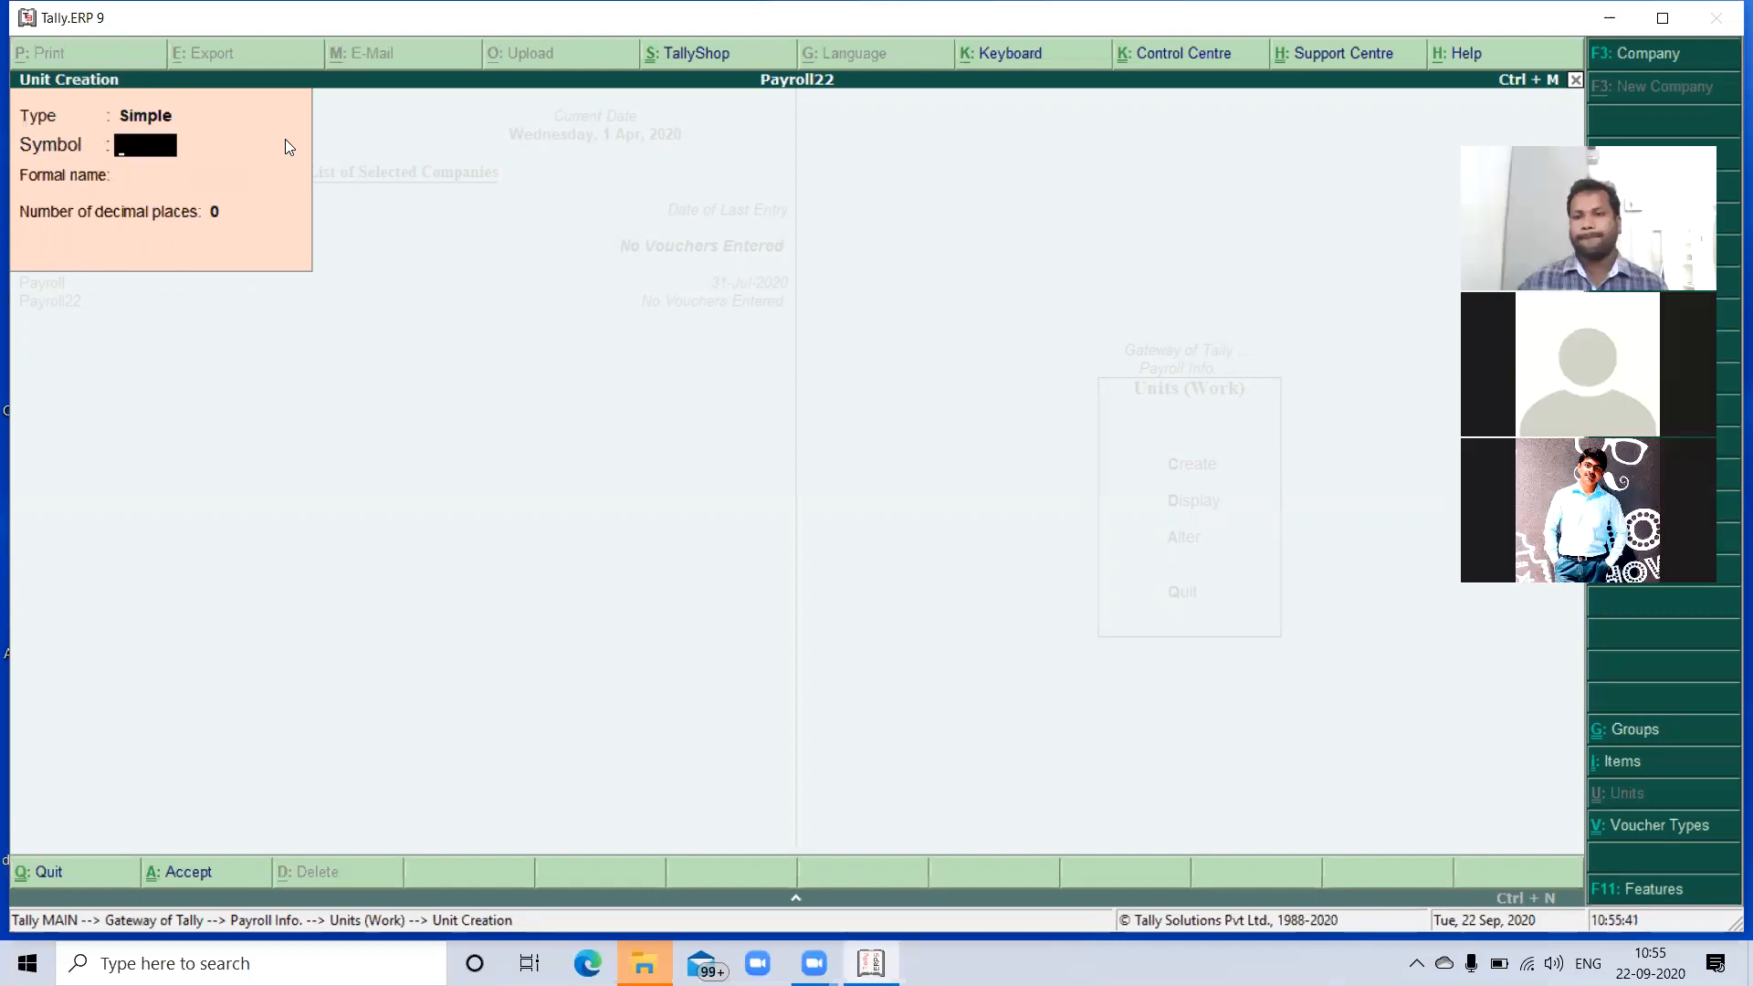
- Create a simple work unit with symbol hrs, formal name Hours and 0 decimal places, and return to Payroll Info
type("hrs")
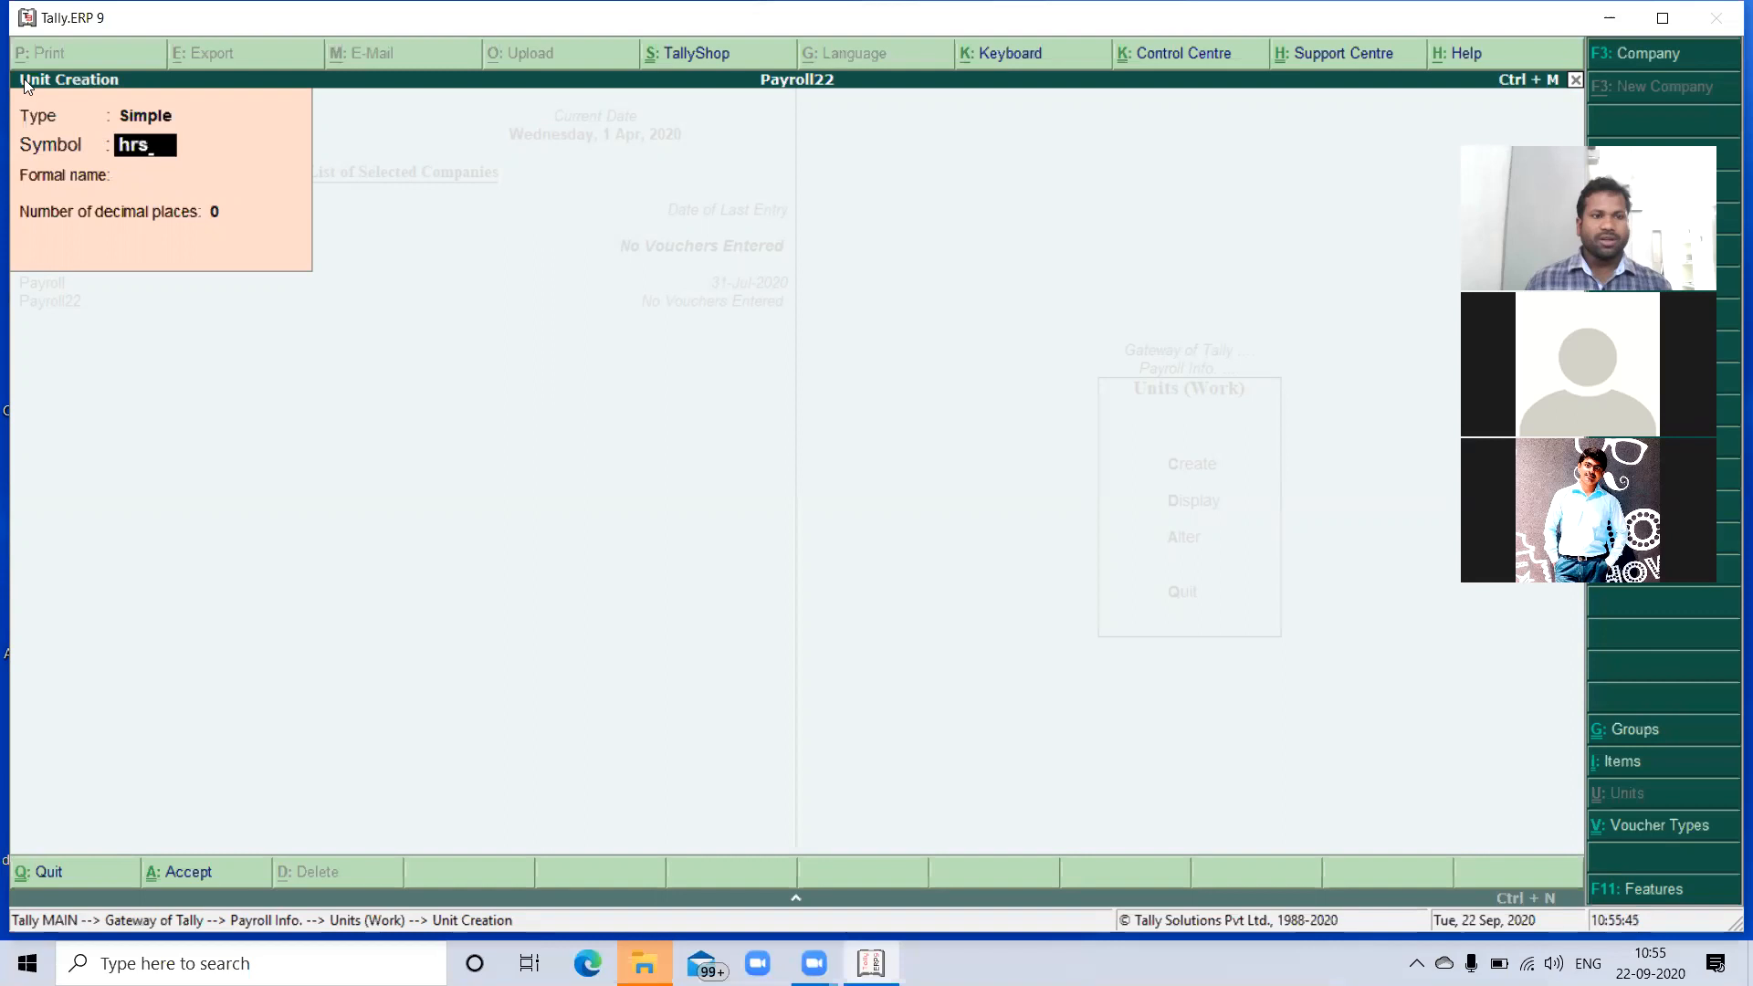
key("Return")
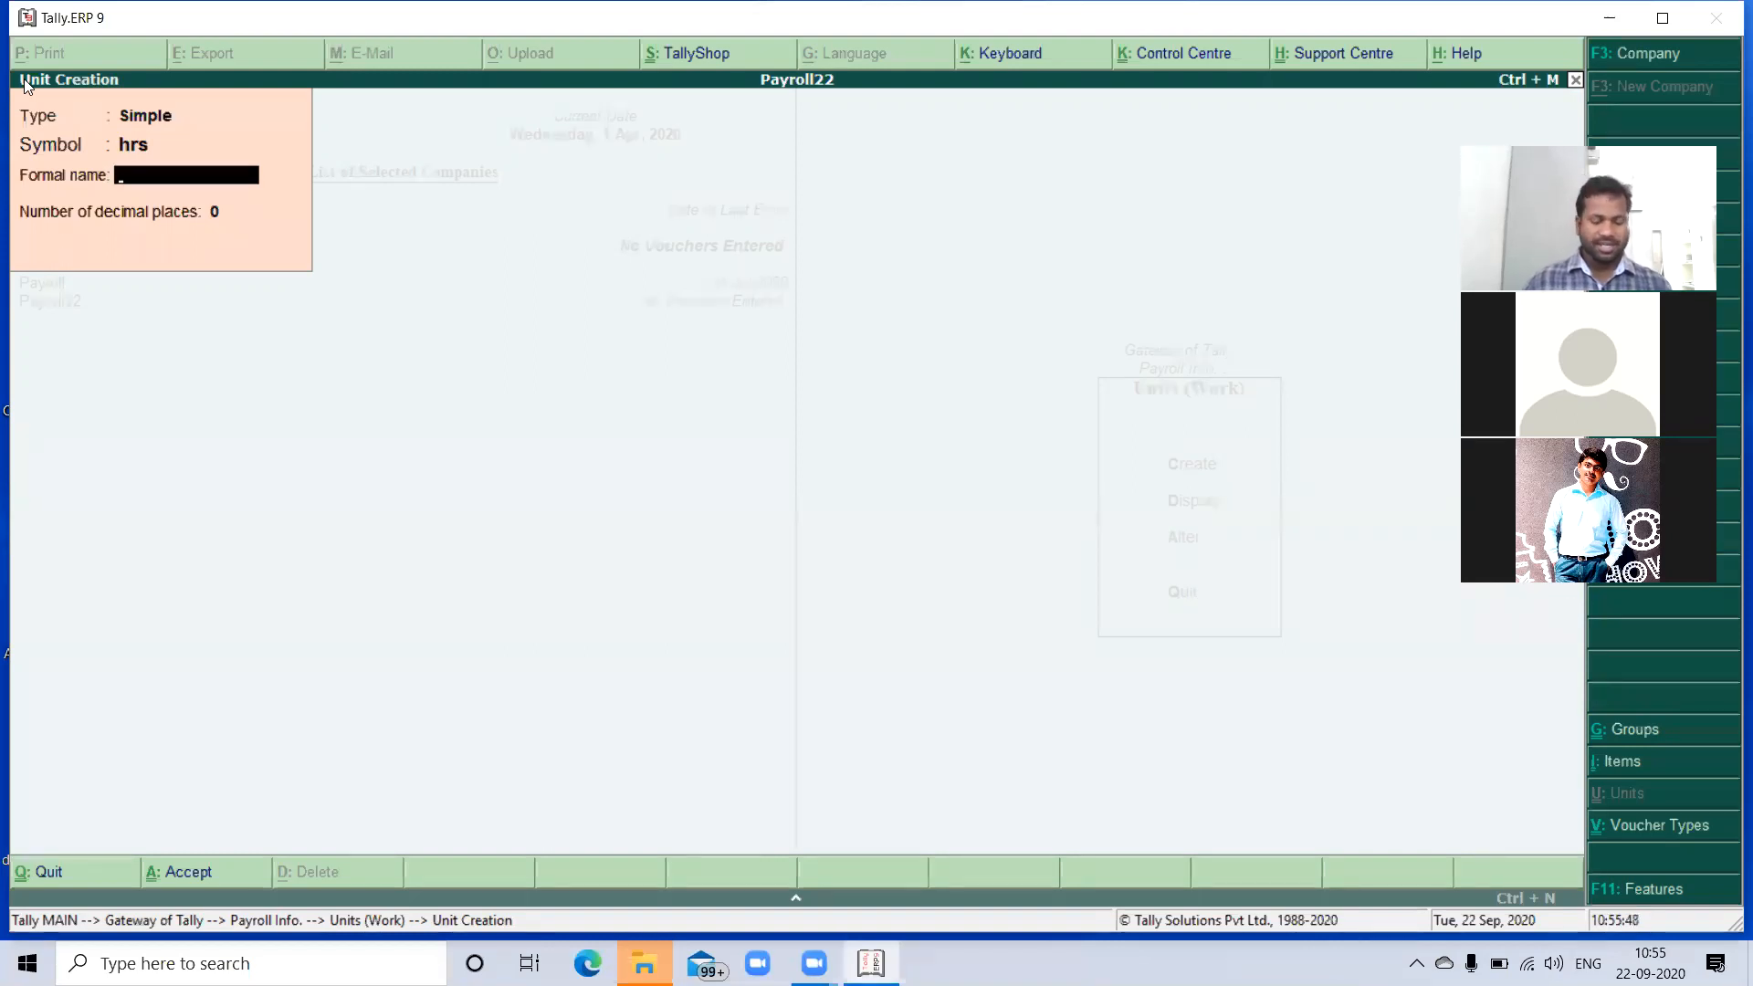
type("Hour")
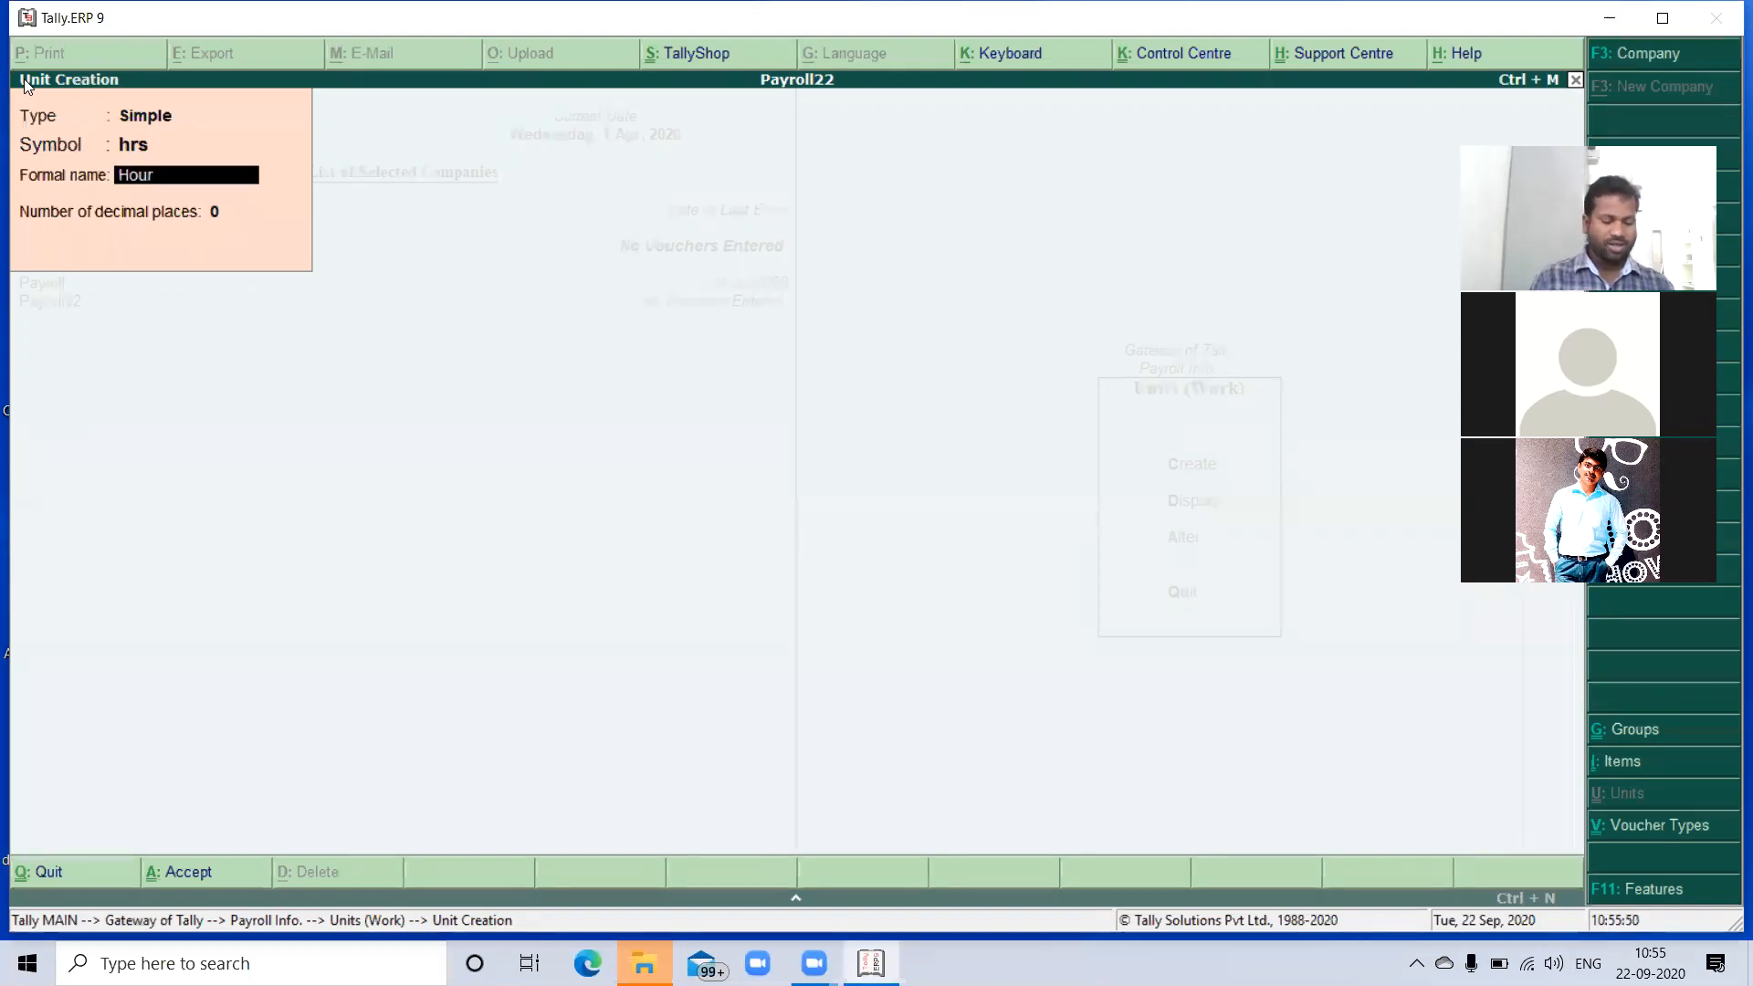
key("Return")
key("Return")
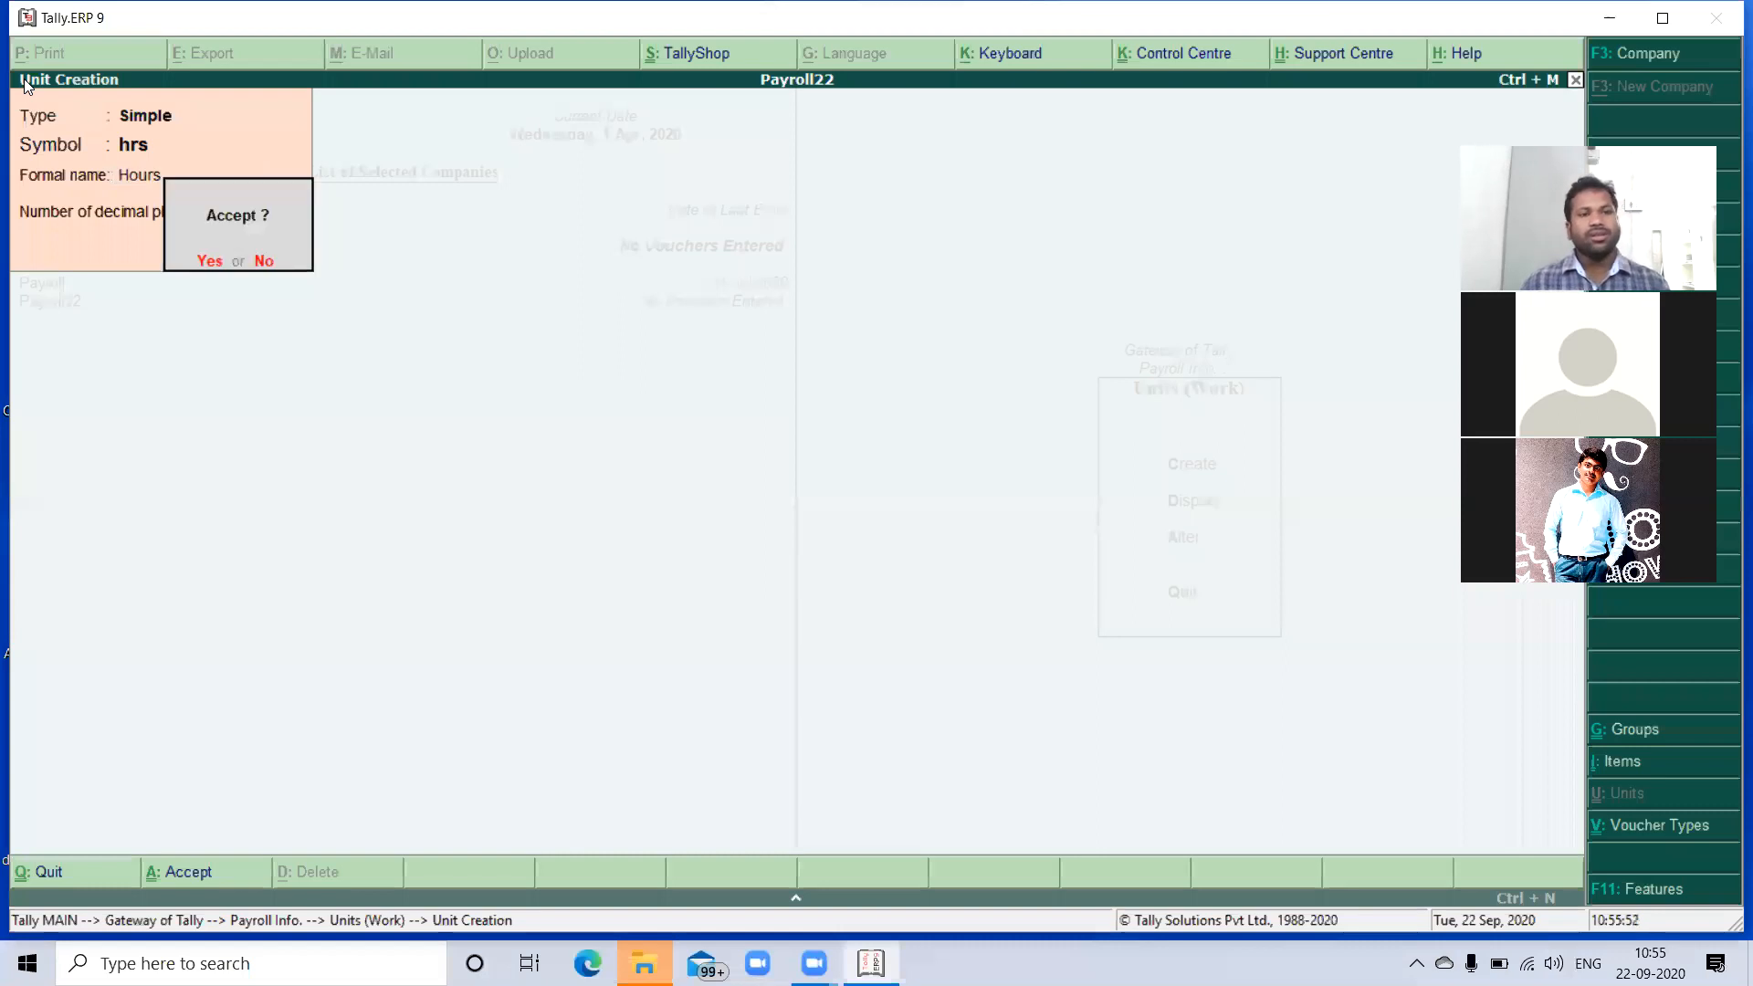
key("Return")
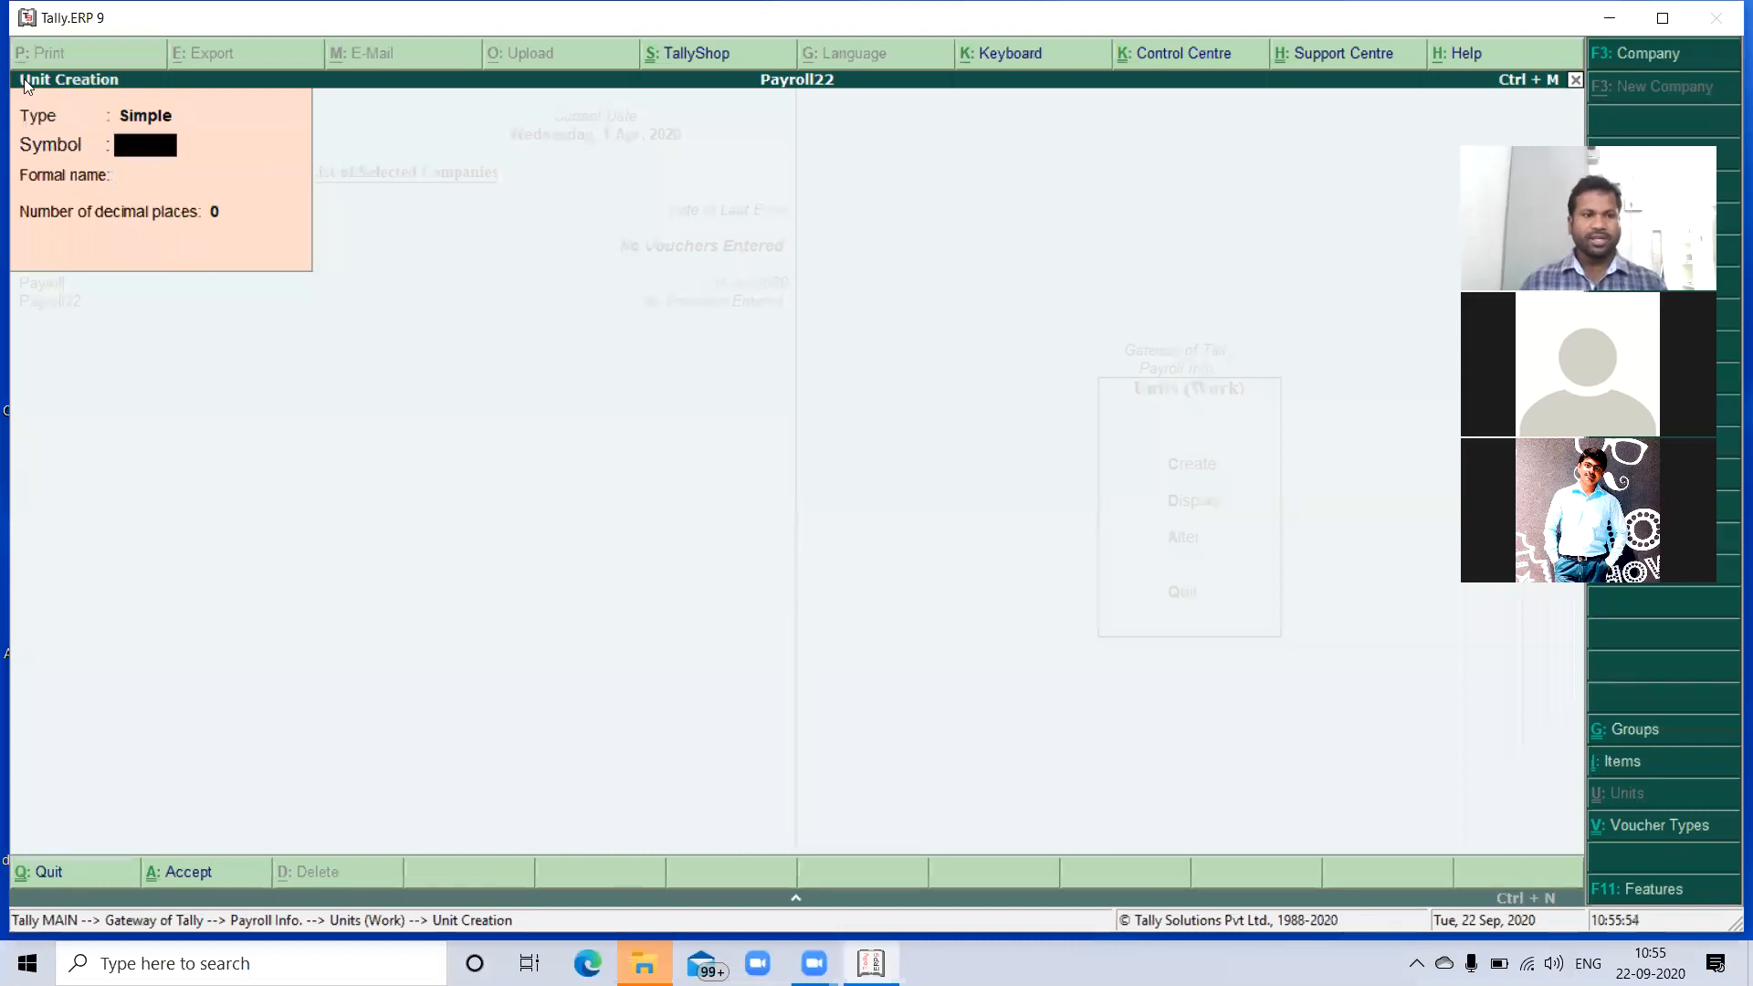
key("y")
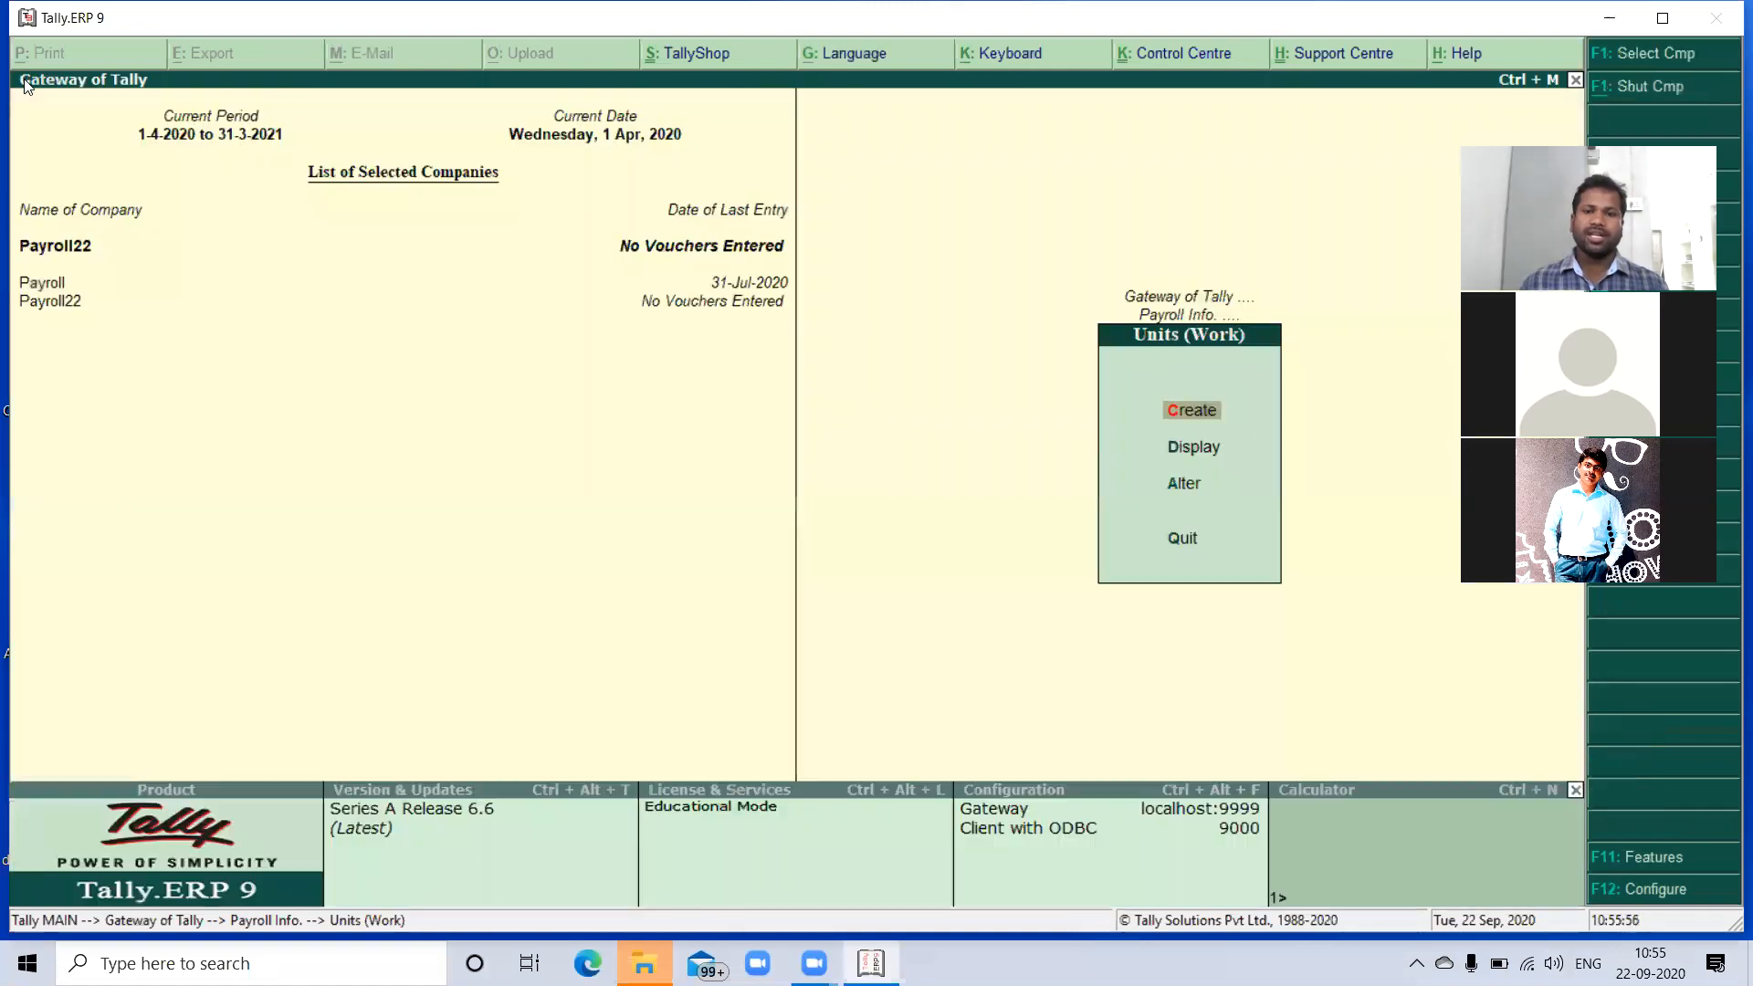
key("Escape")
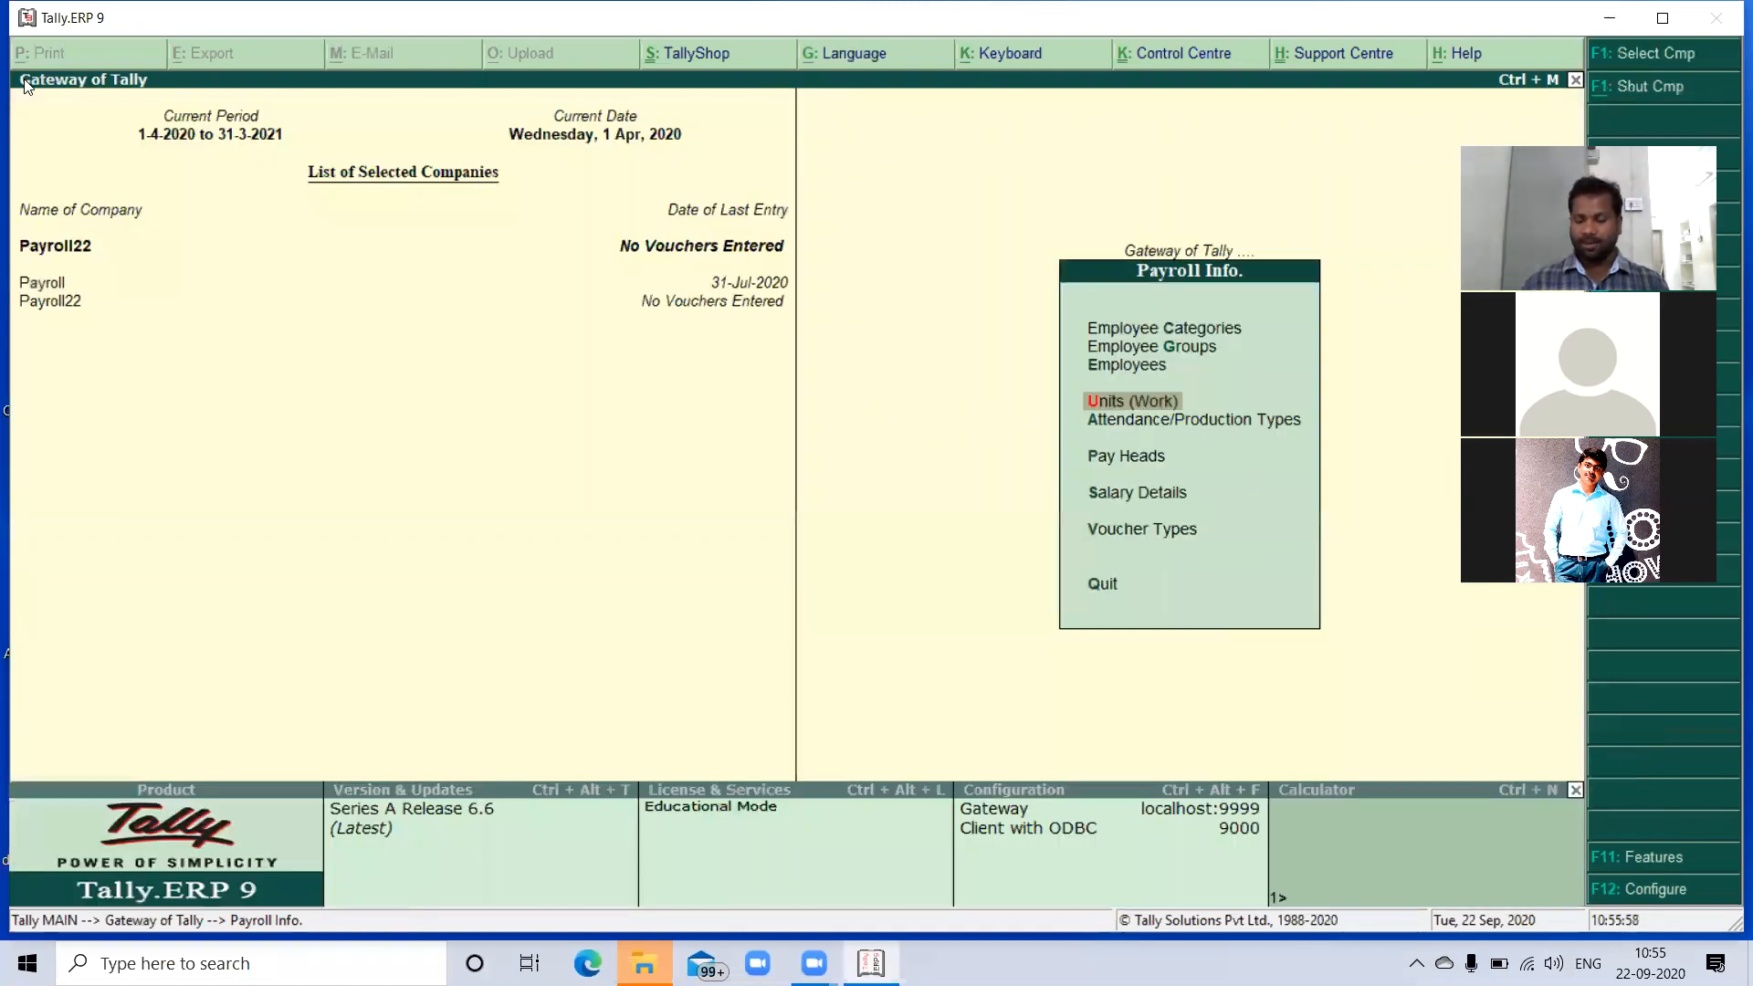
- Create the attendance type Prasent under Primary as Attendance / Leave with Pay, with Days as the period type
key("Down")
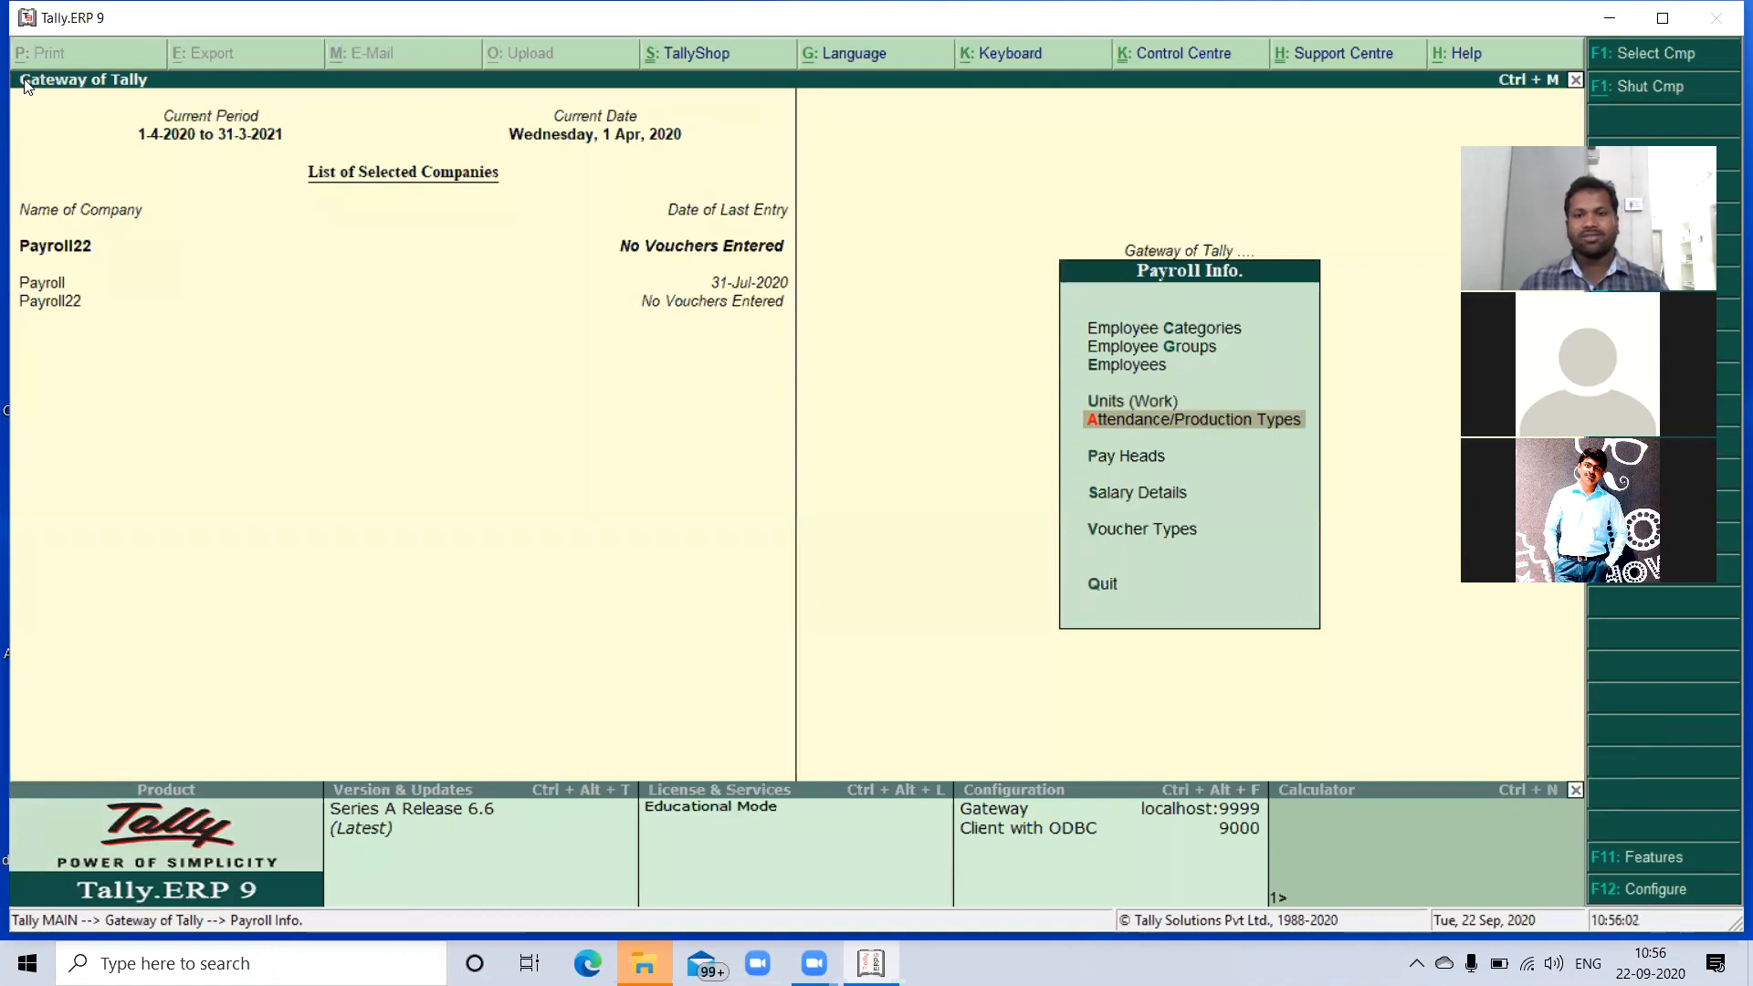
key("Return")
key("Return")
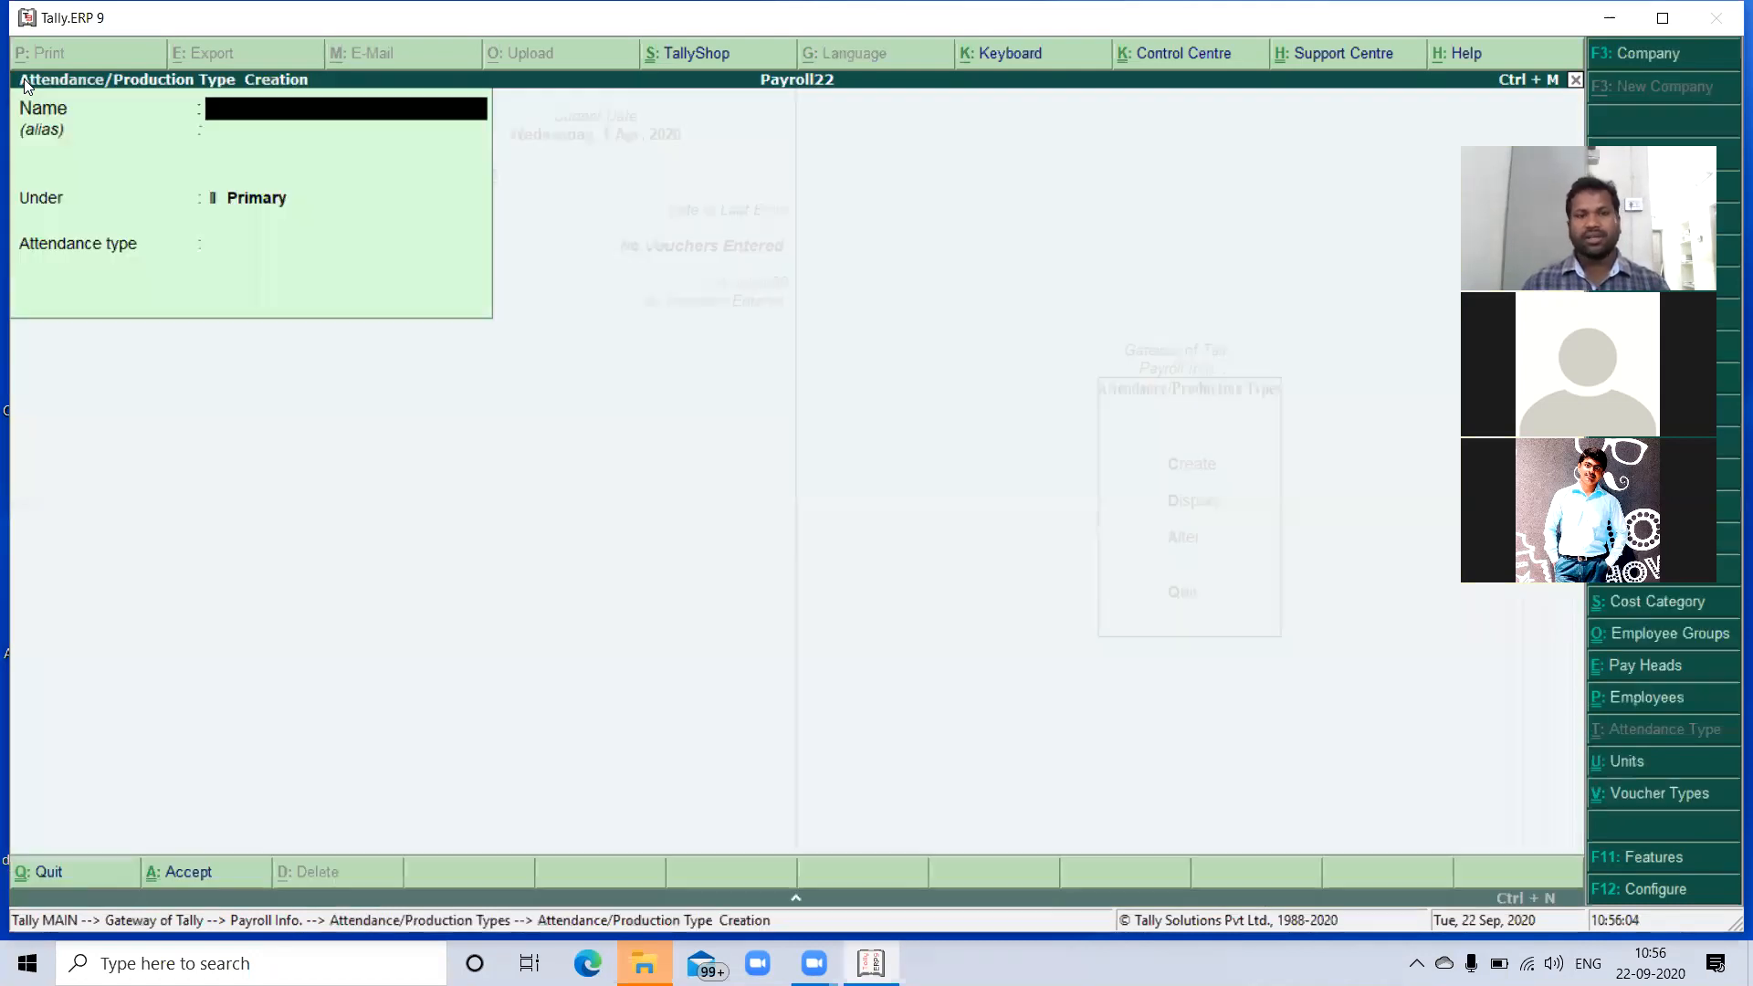
type("Prasent")
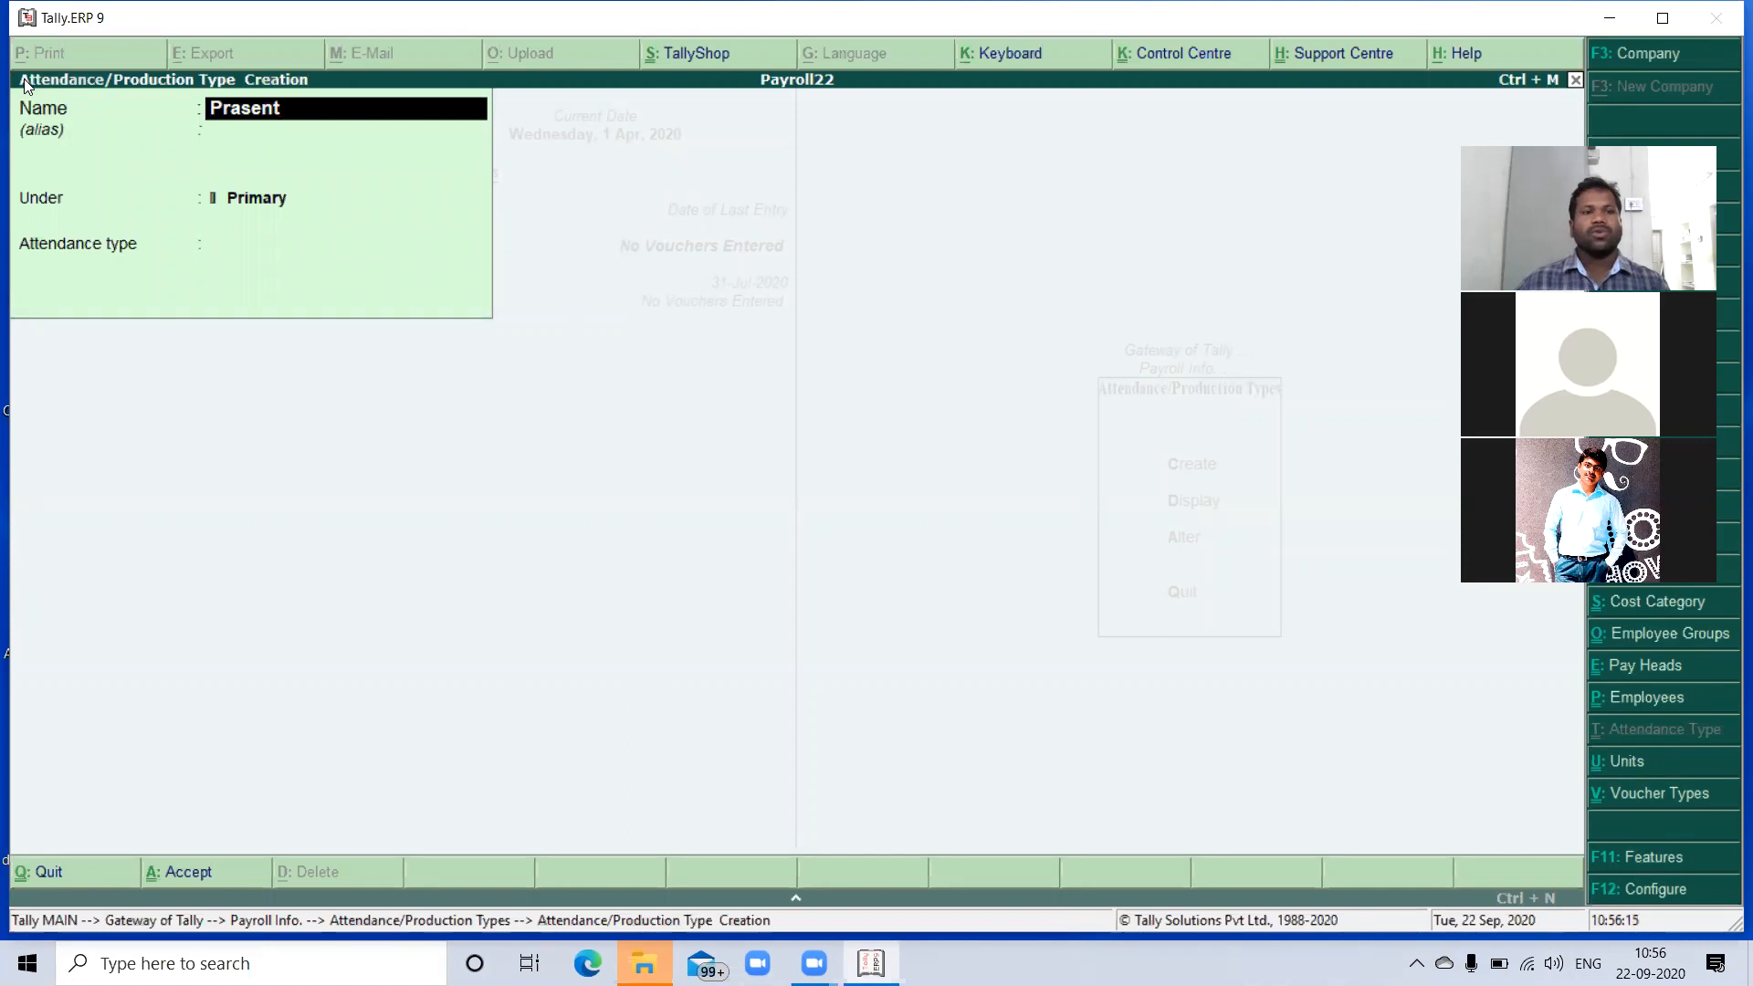
key("Return")
key("Return")
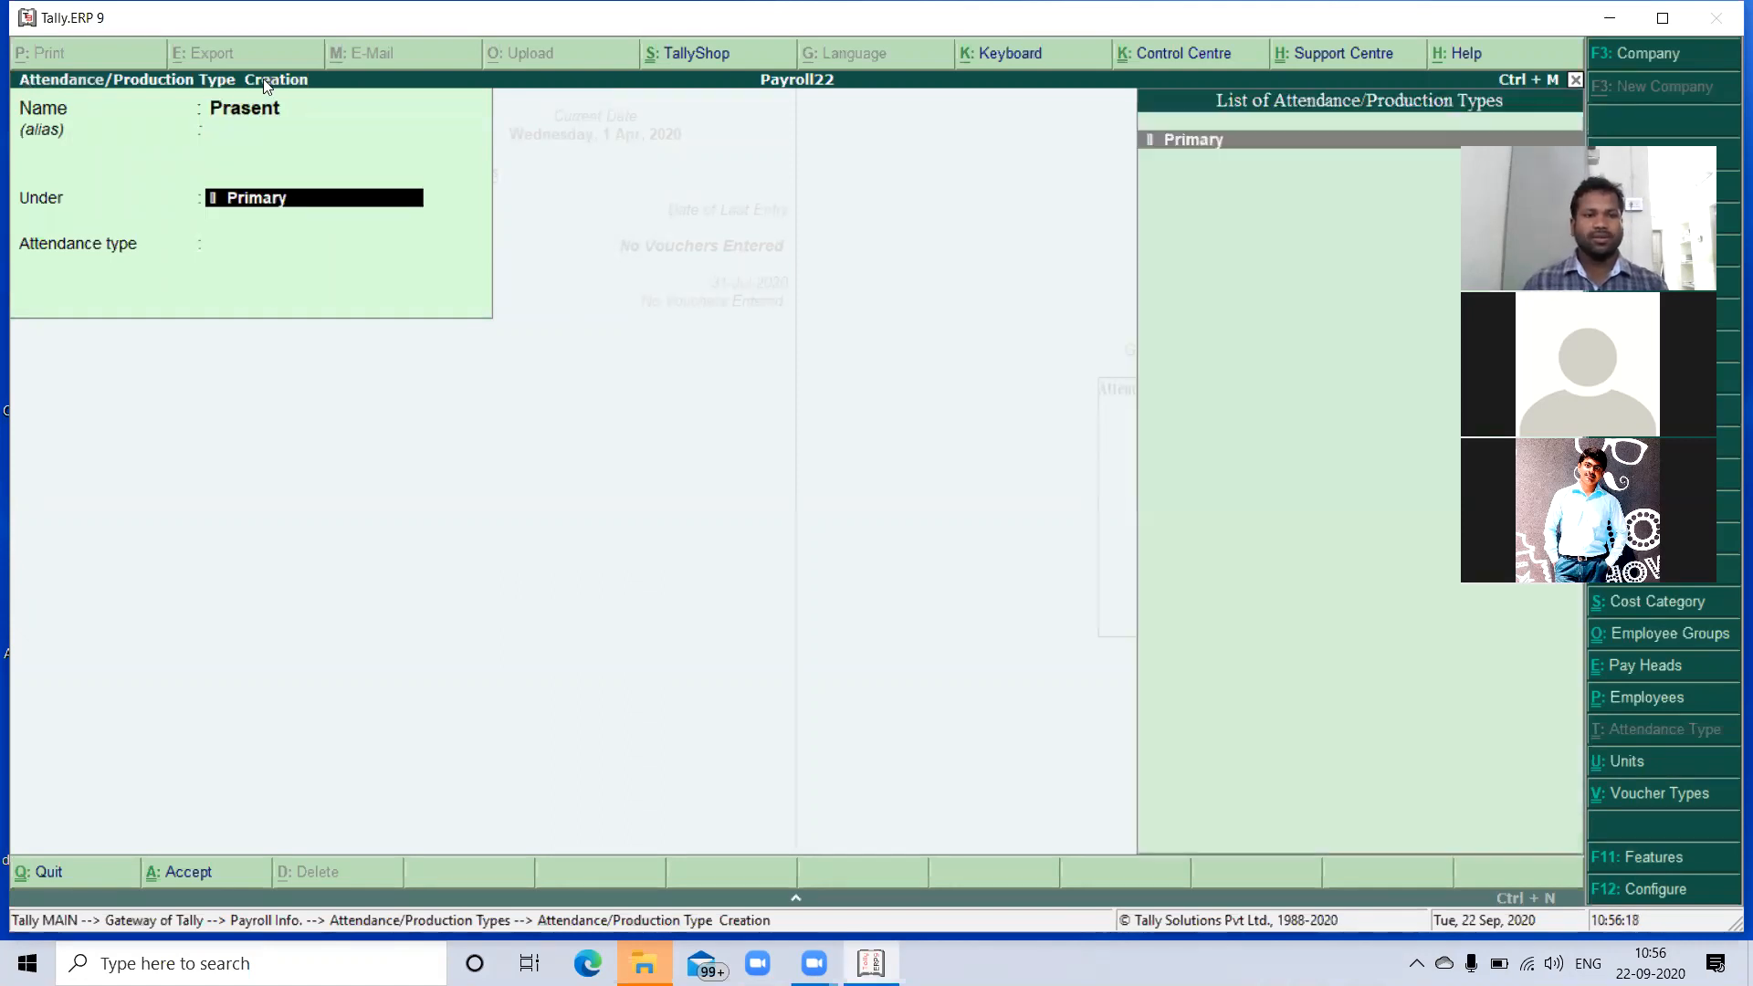
key("Return")
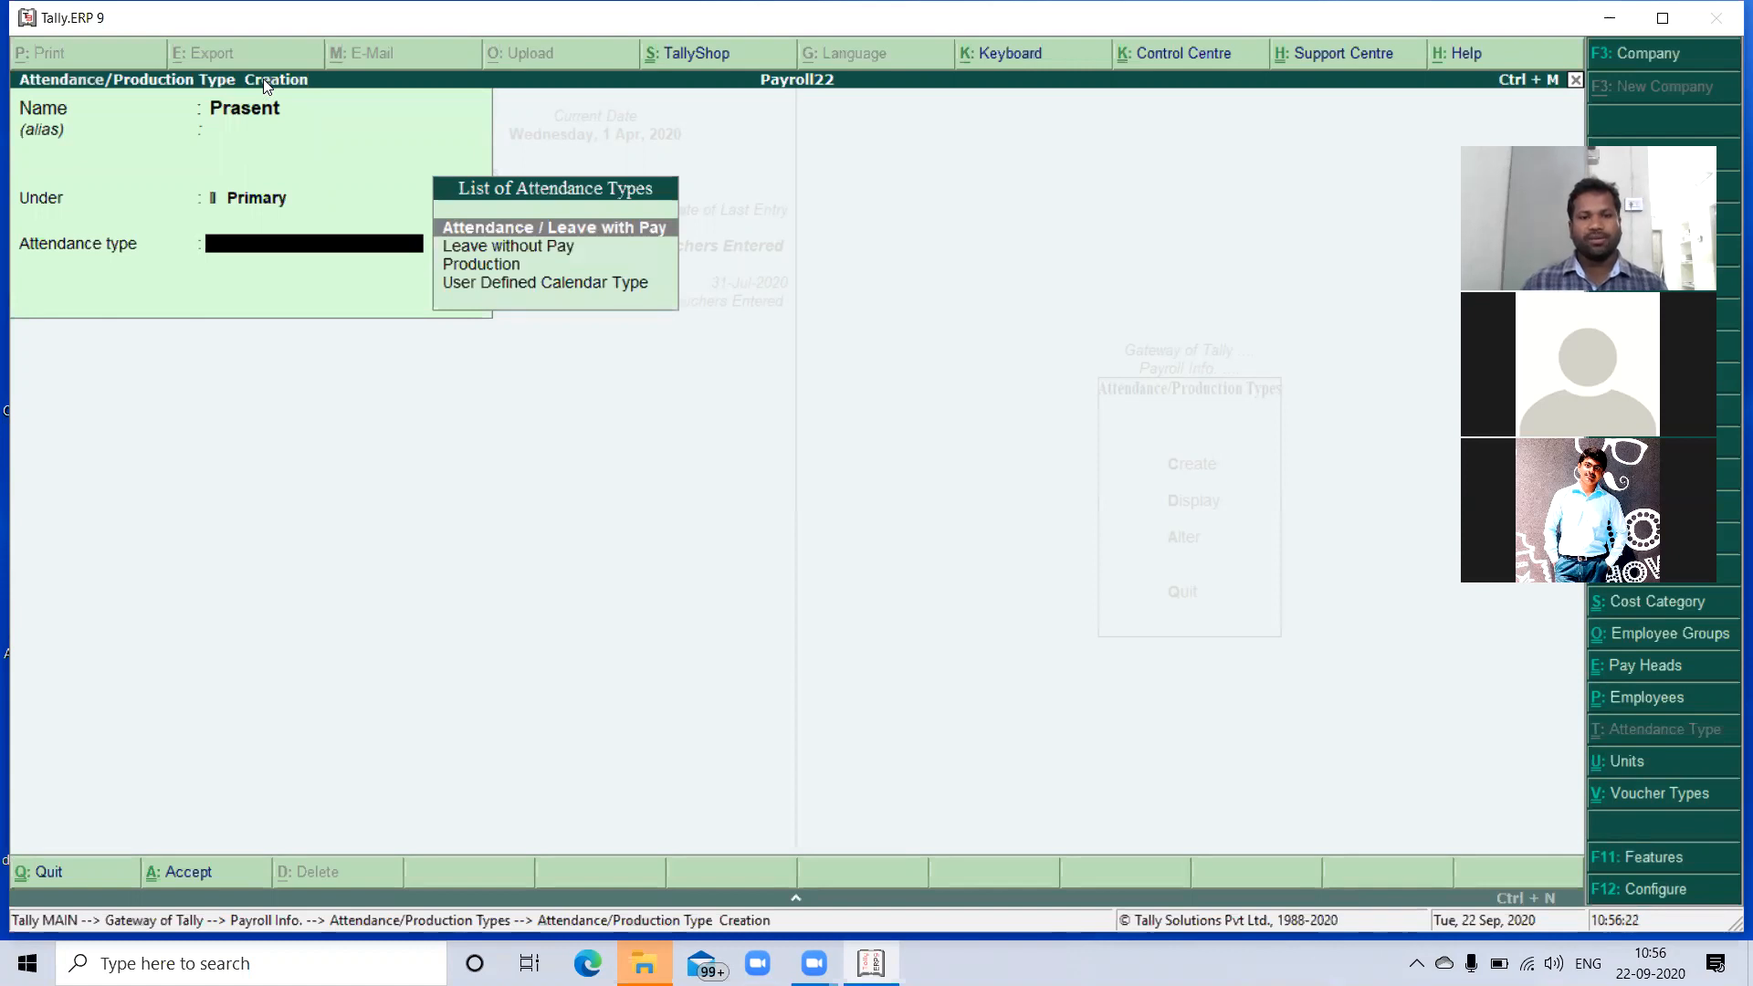
key("Return")
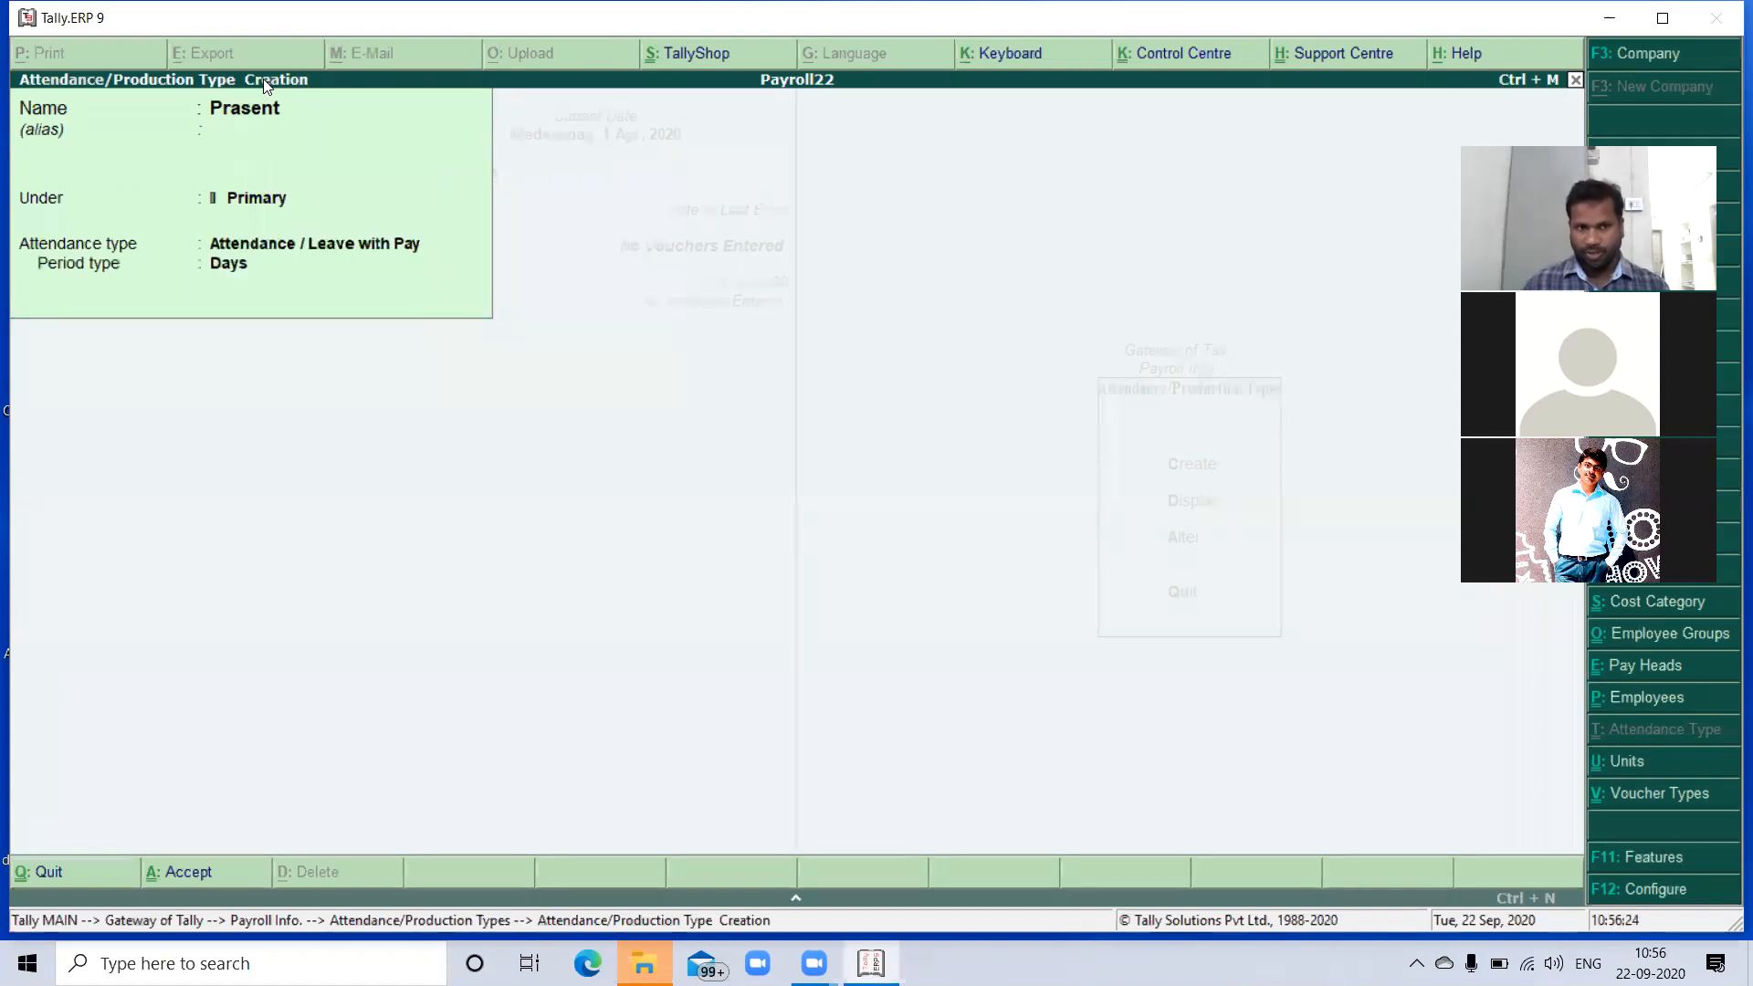
key("Return")
key("Return")
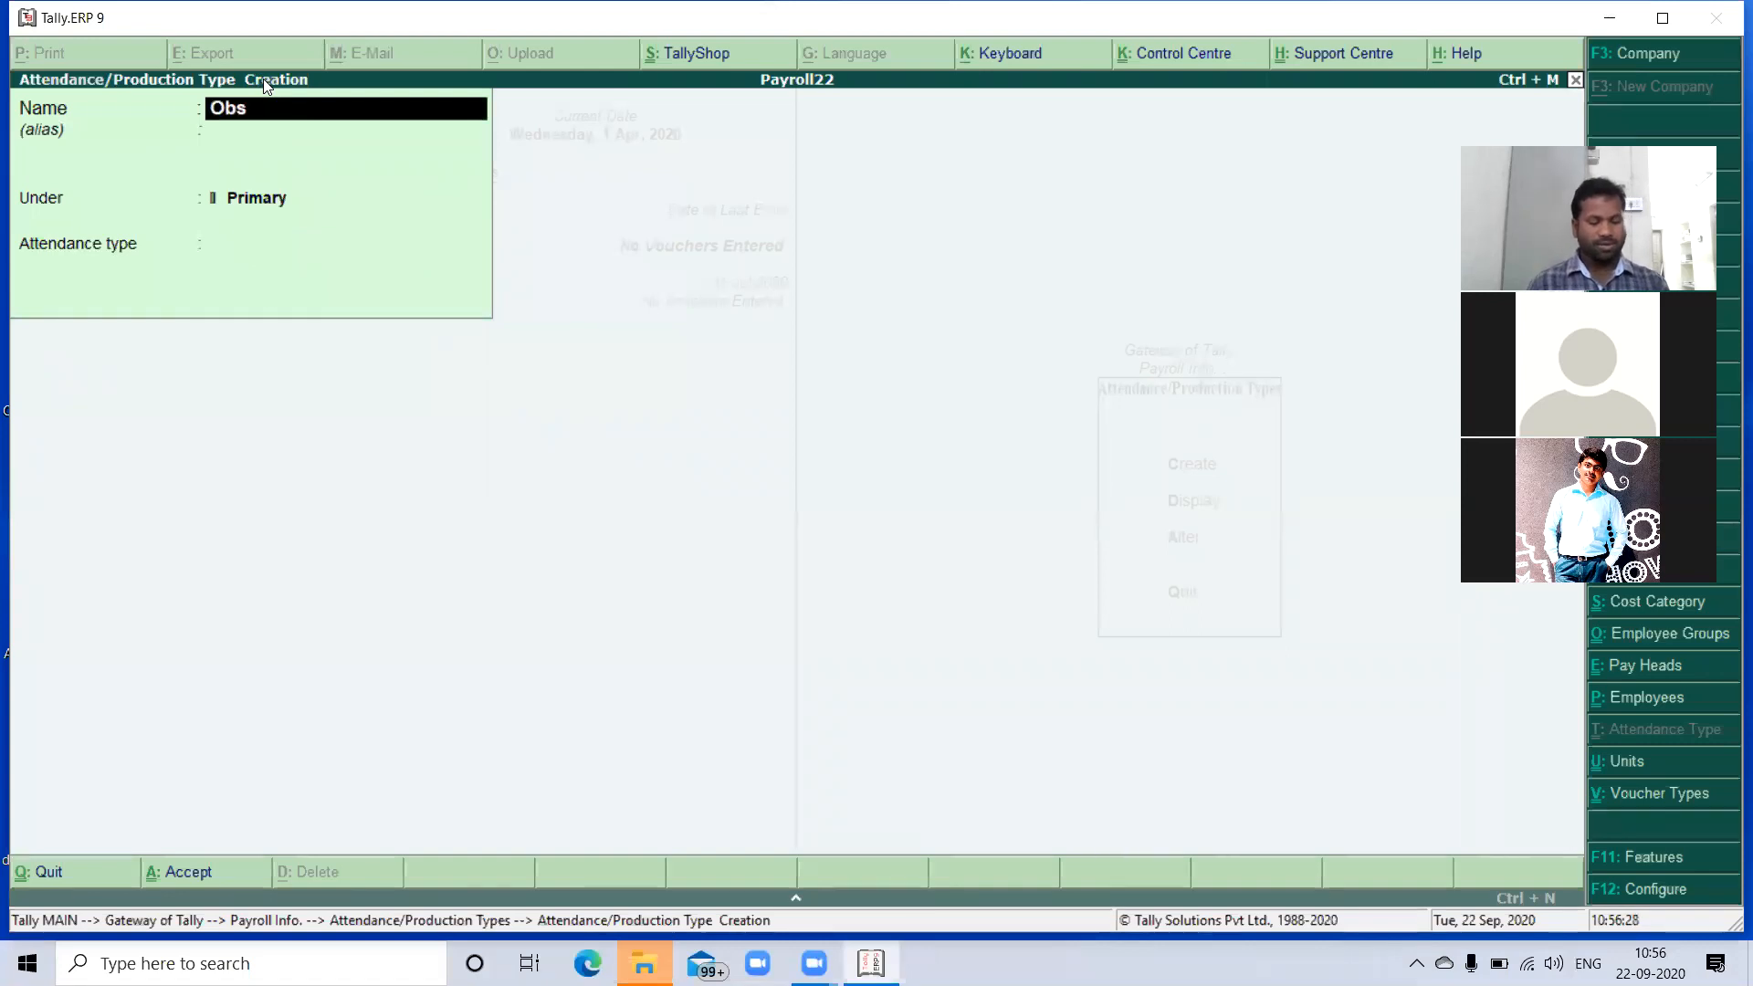
- Create the attendance type Obsent under Primary as Leave without Pay, with Days as the period type
type("Obsent")
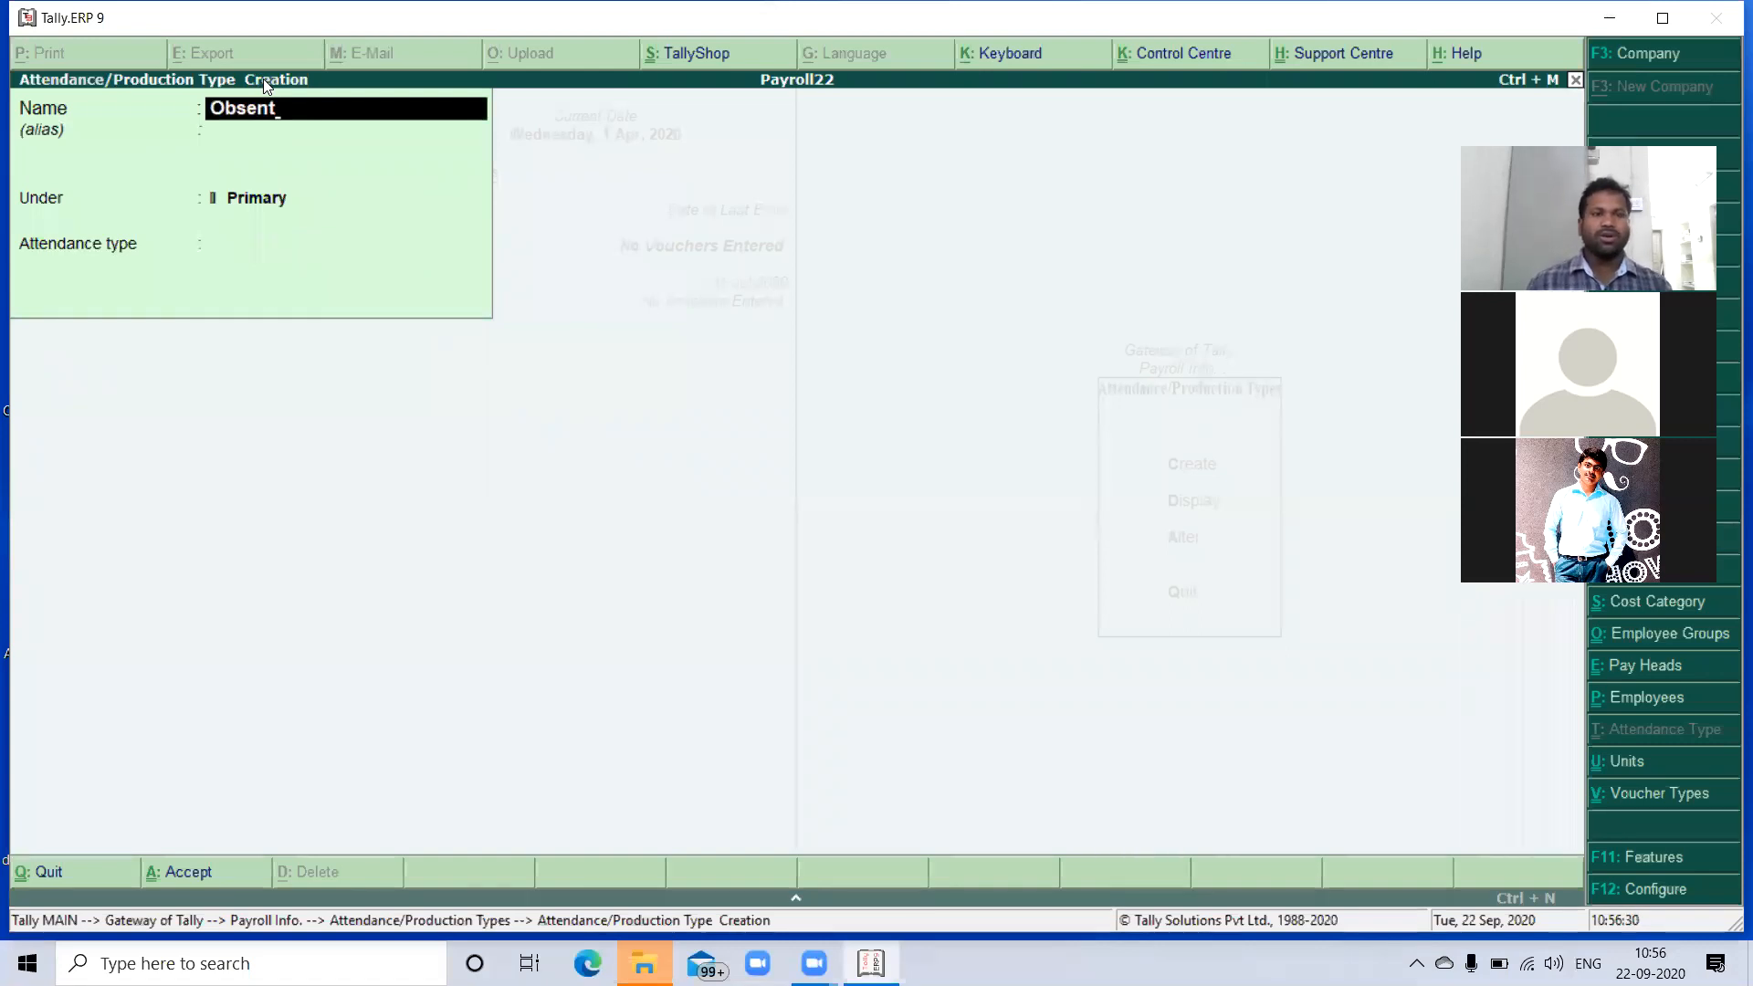
key("Return")
key("Return")
key("Return")
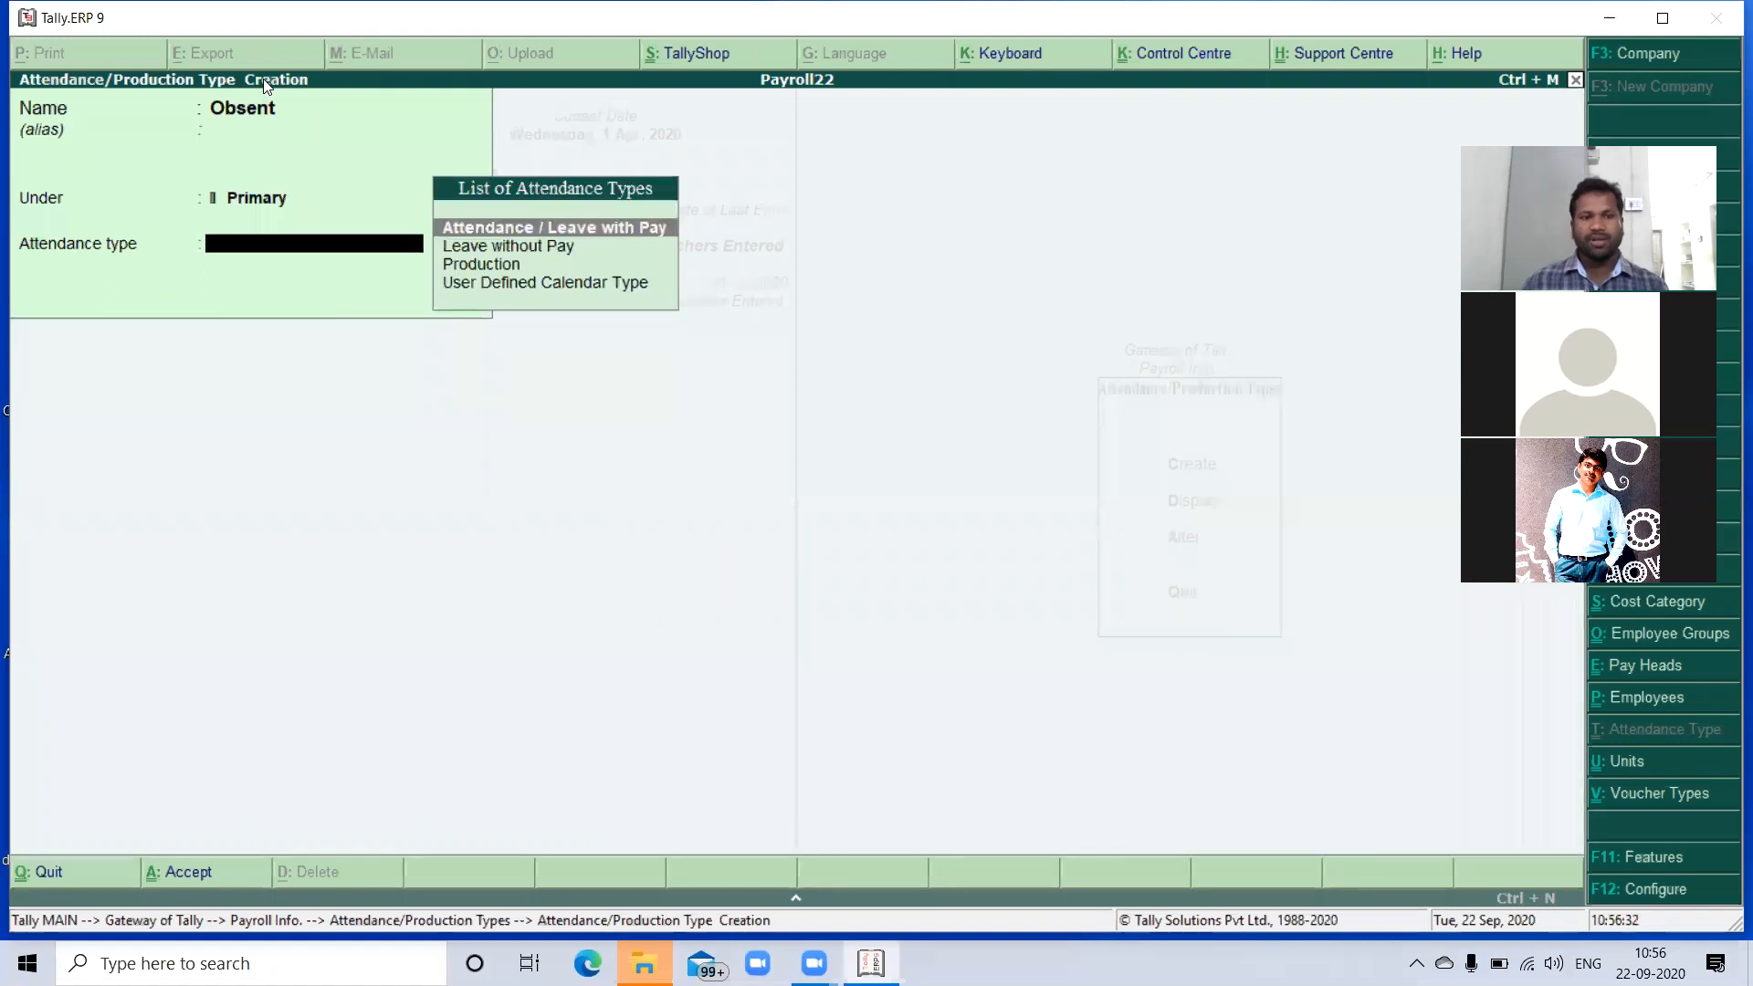
key("Down")
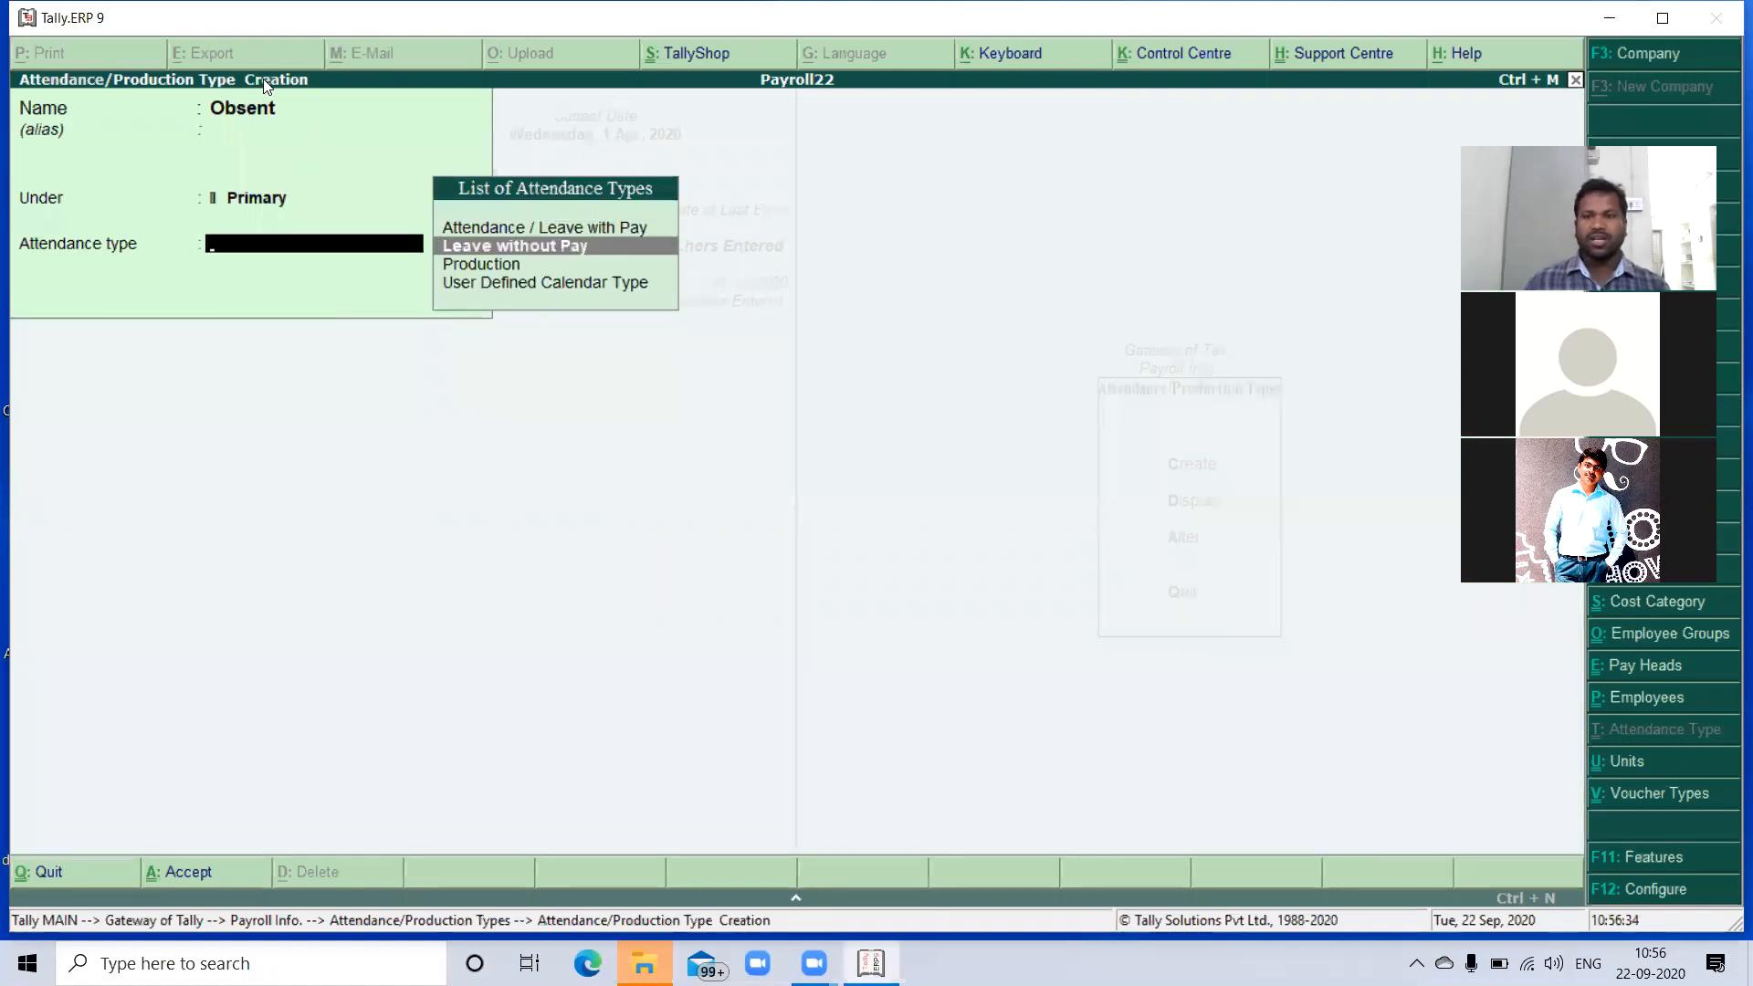
key("Return")
key("Return")
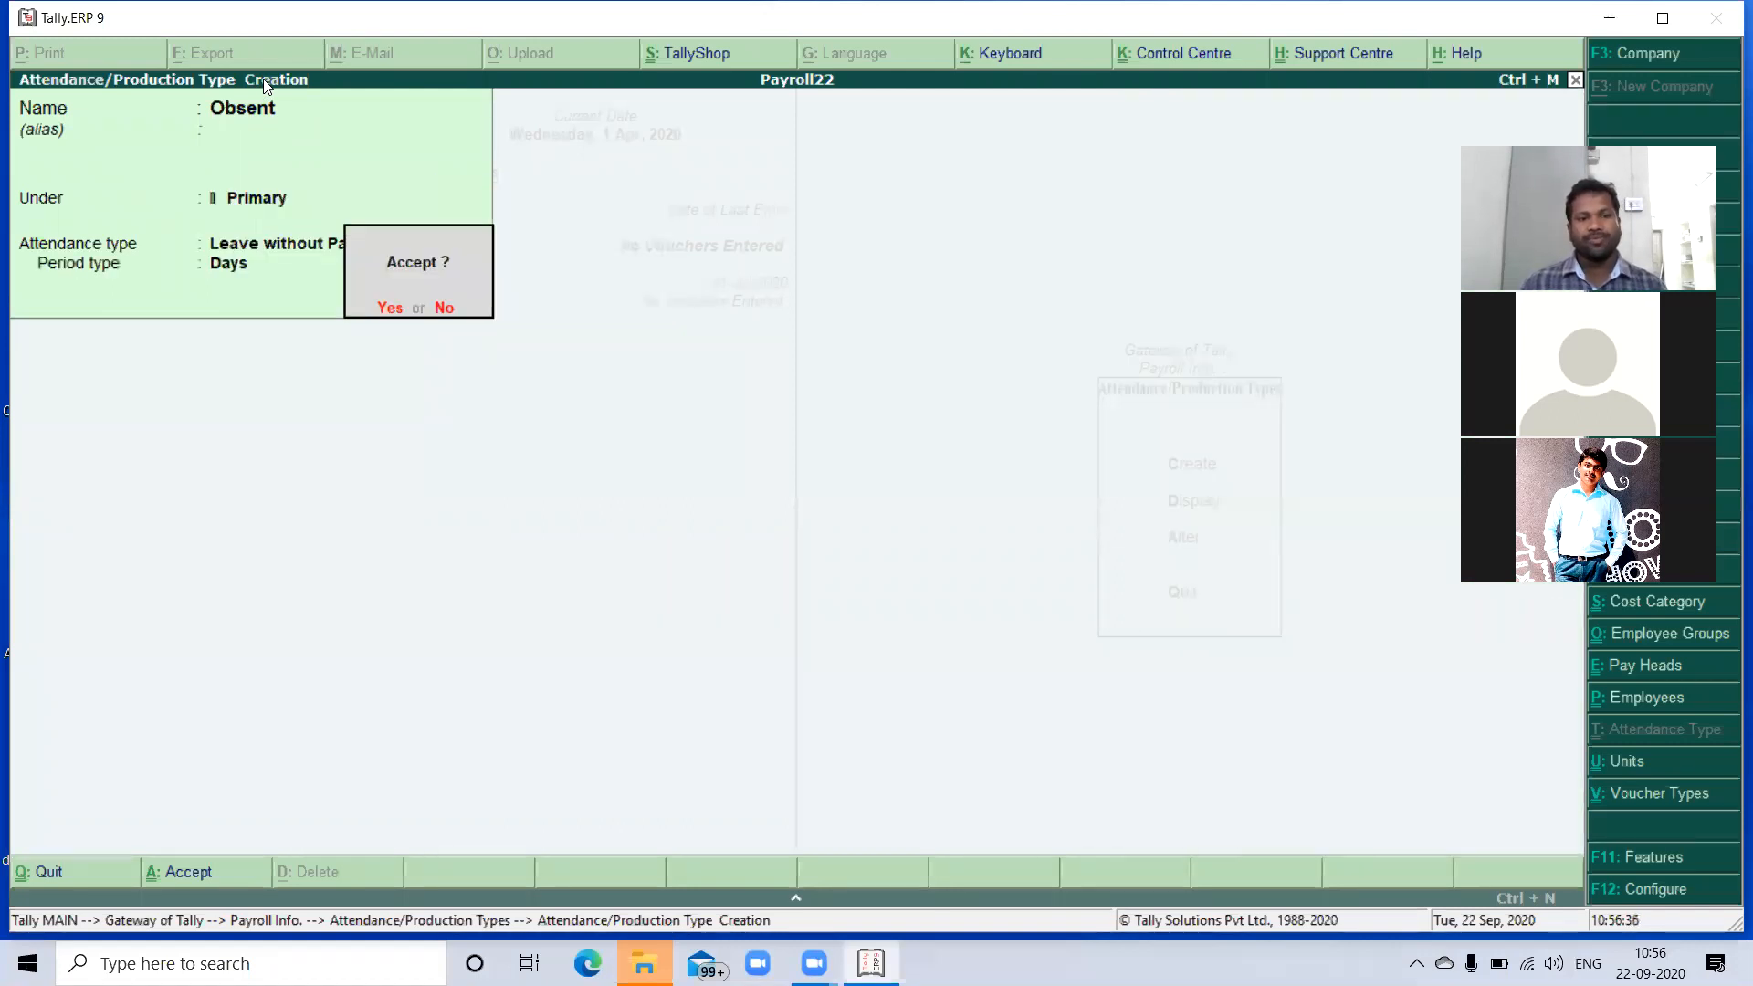
key("Return")
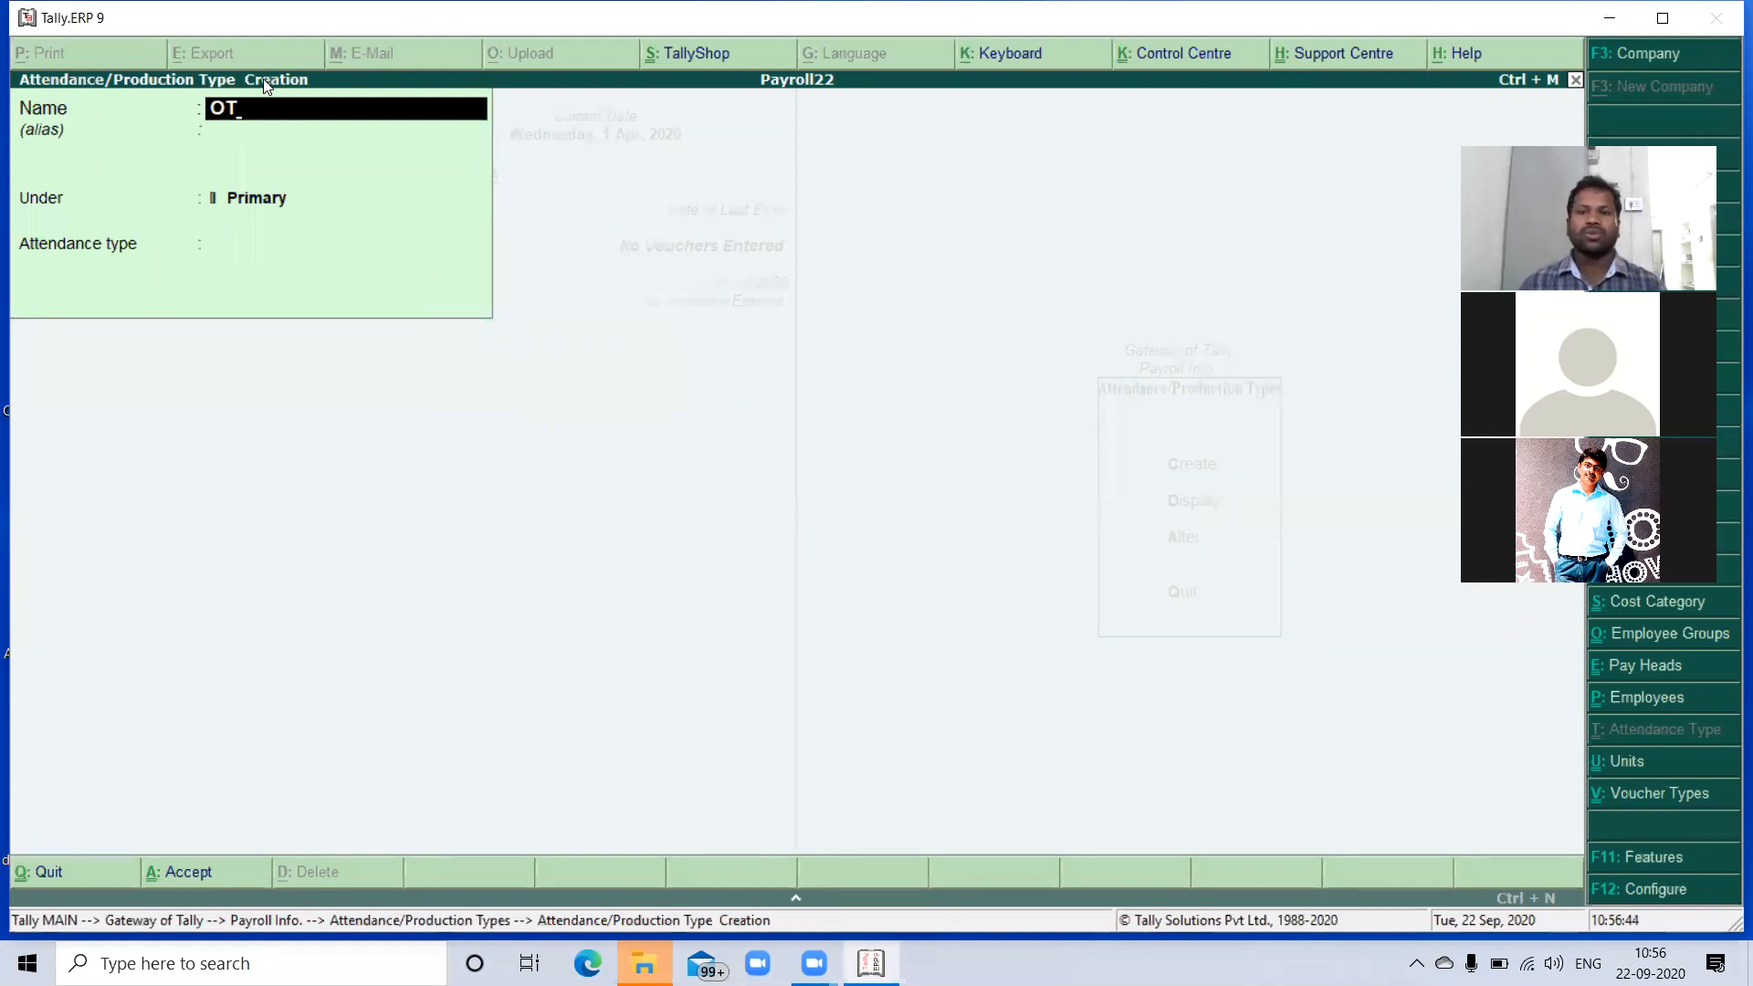
- Create the attendance type OT under Primary as Production, with hrs (Hours) as its unit
key("Return")
key("Return")
key("Return")
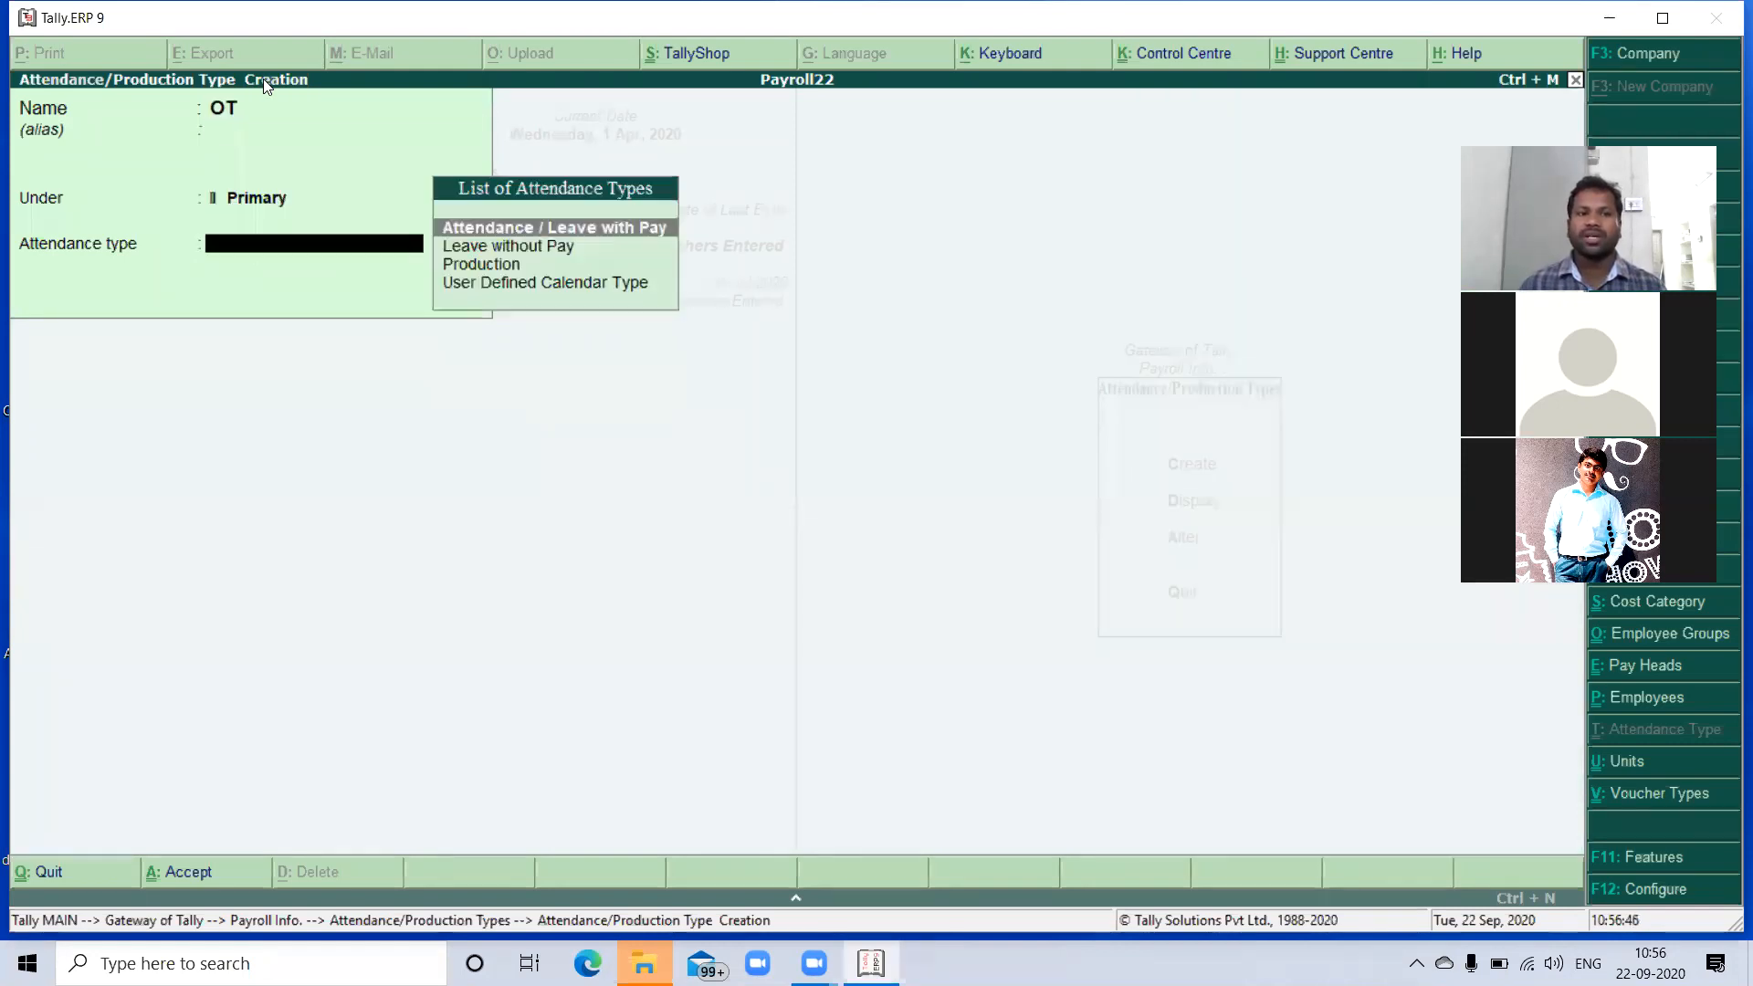
key("Down")
key("Down")
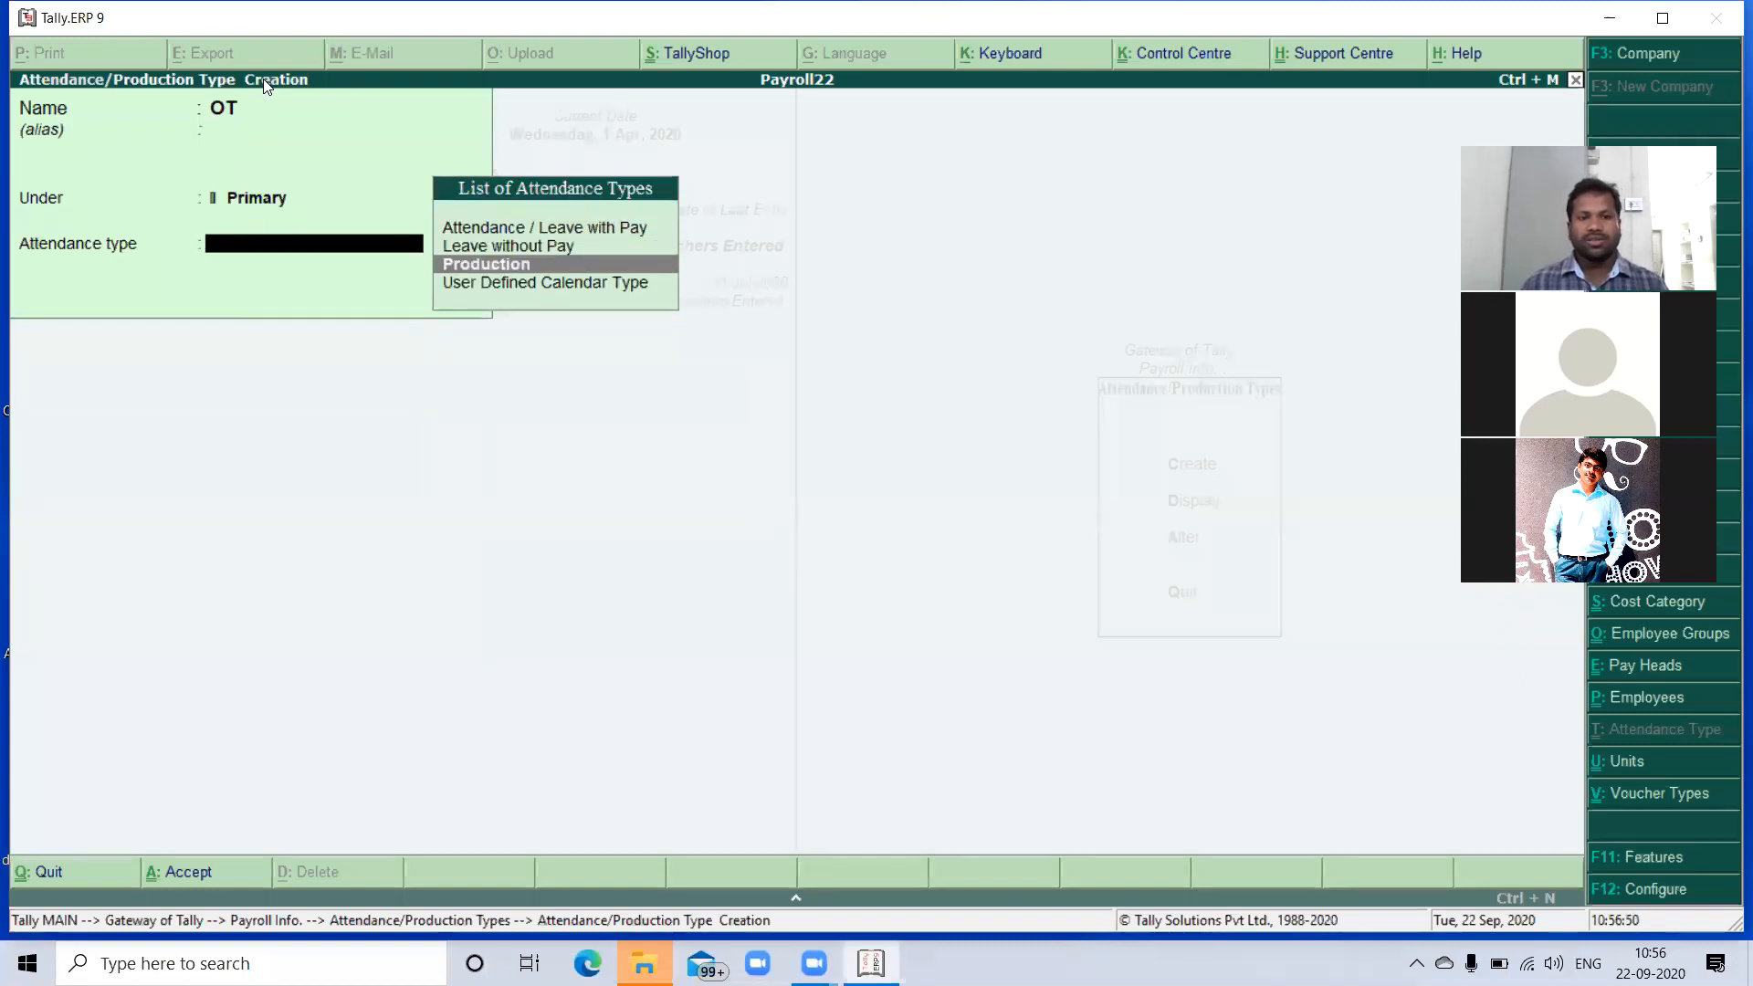
key("Up")
key("Up")
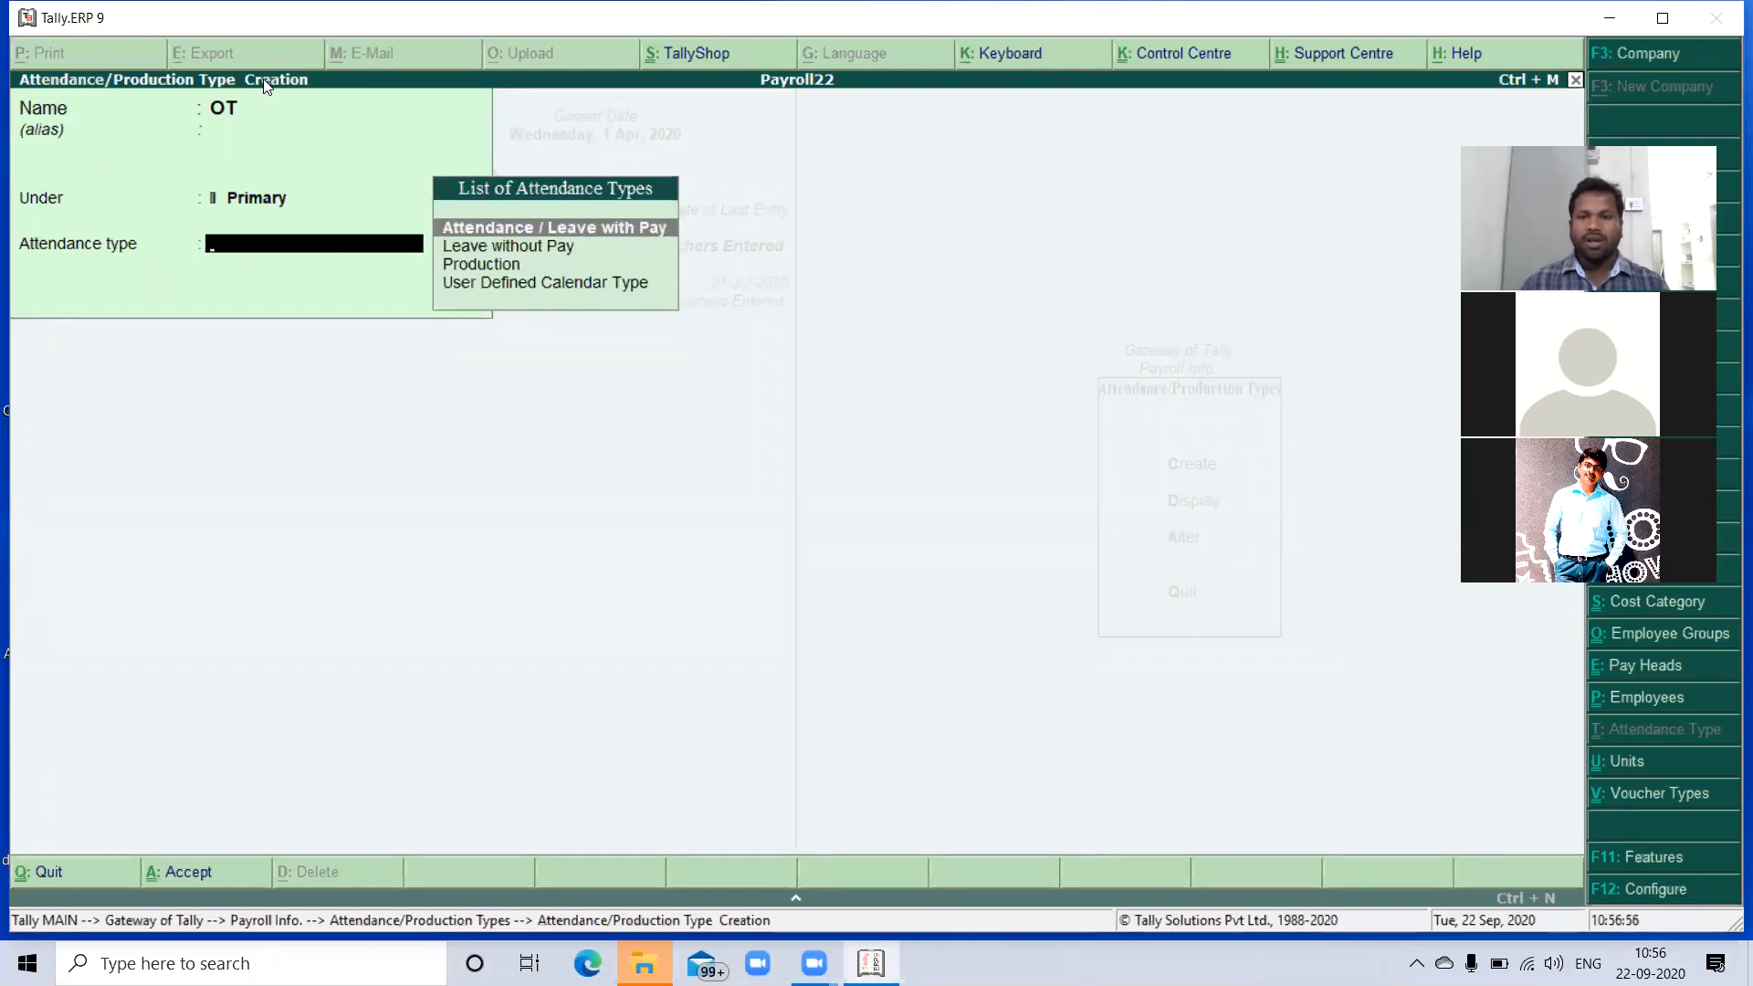
key("Down")
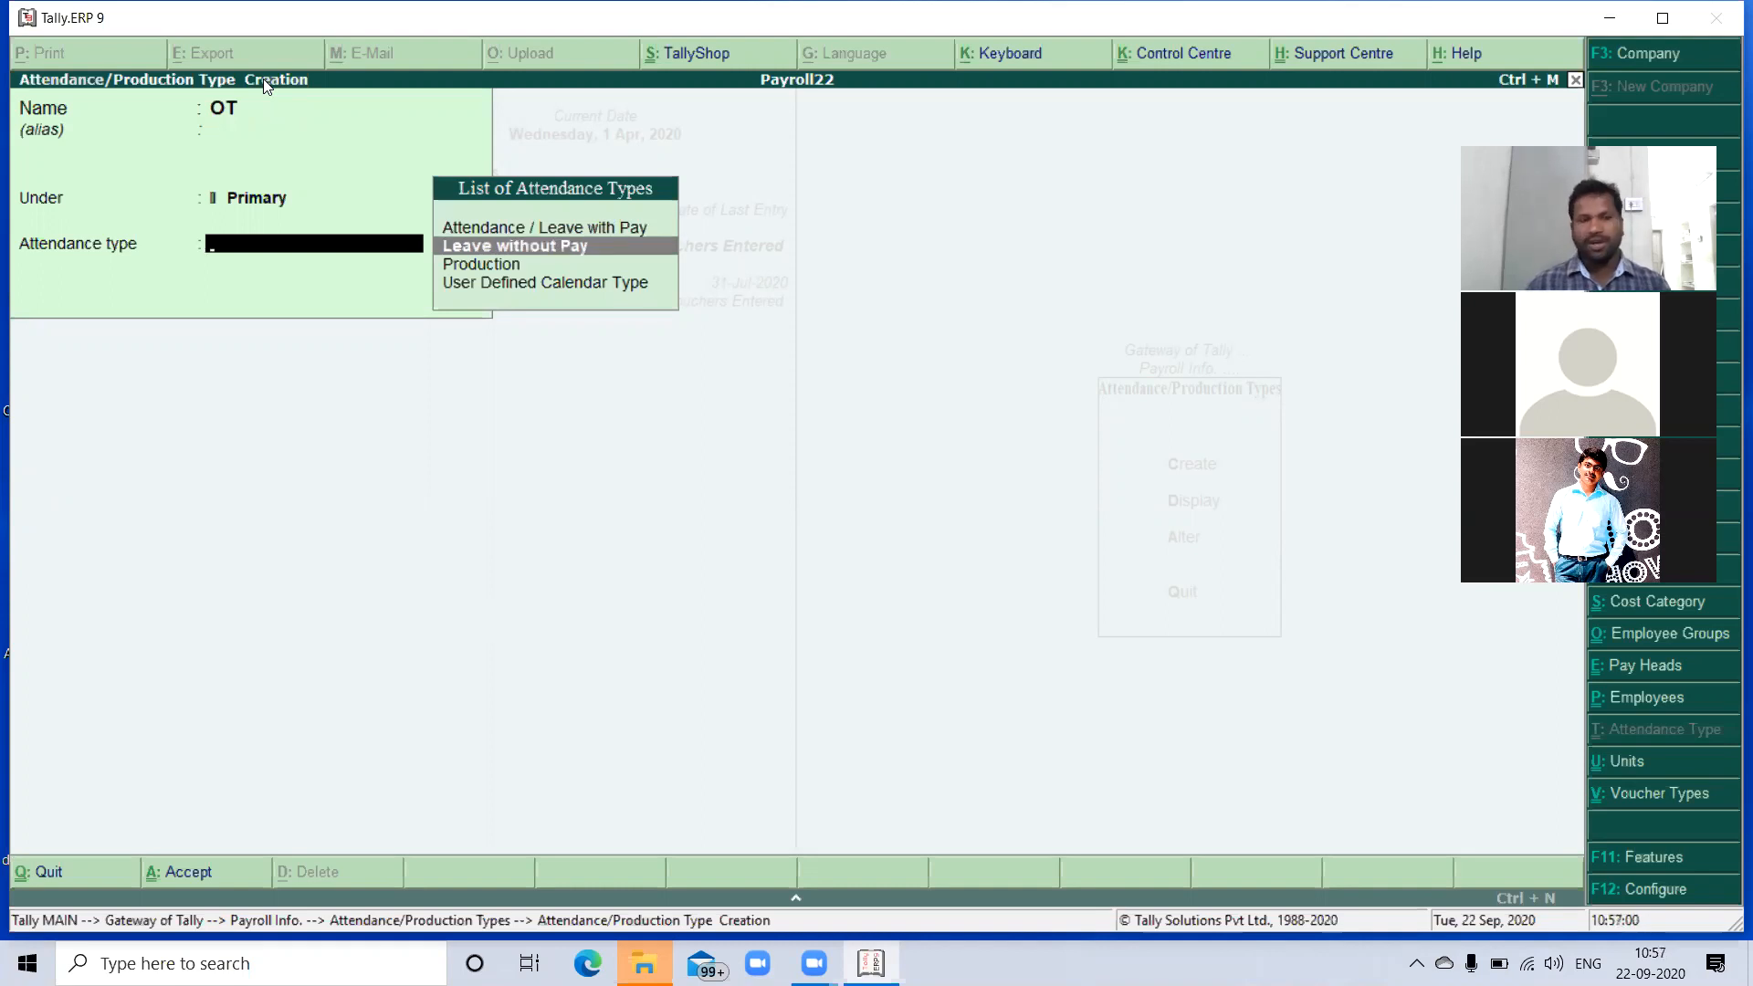
key("Down")
key("Return")
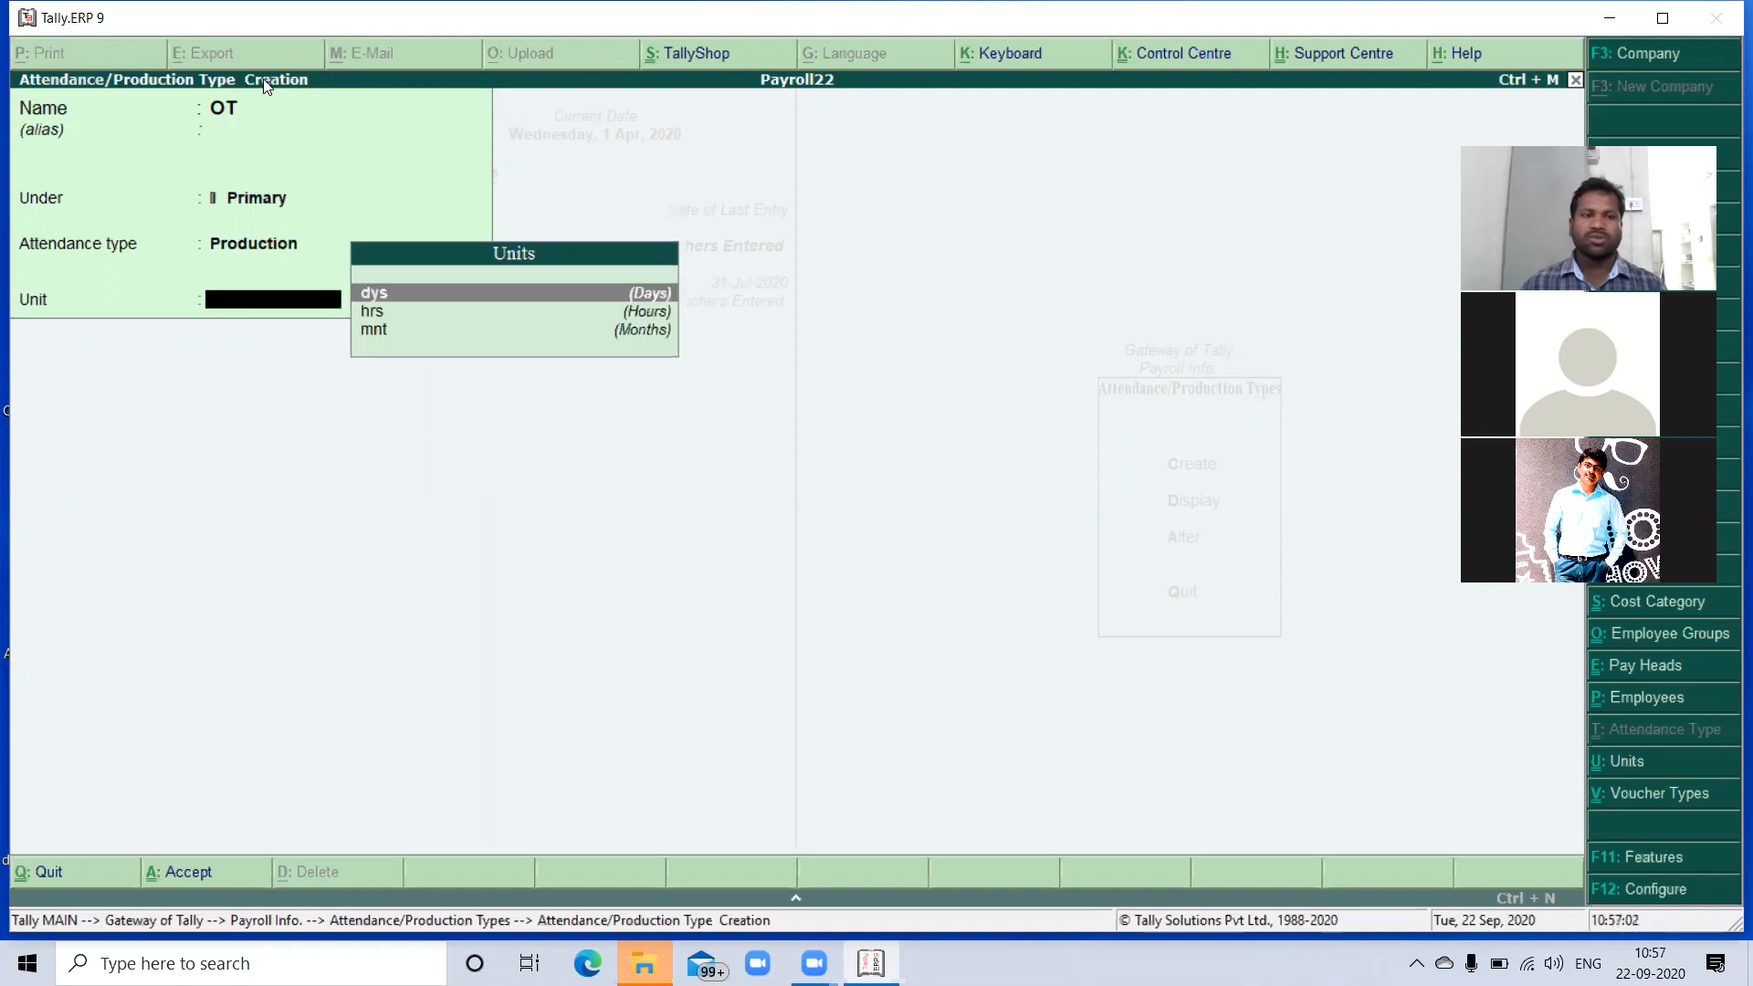
key("Down")
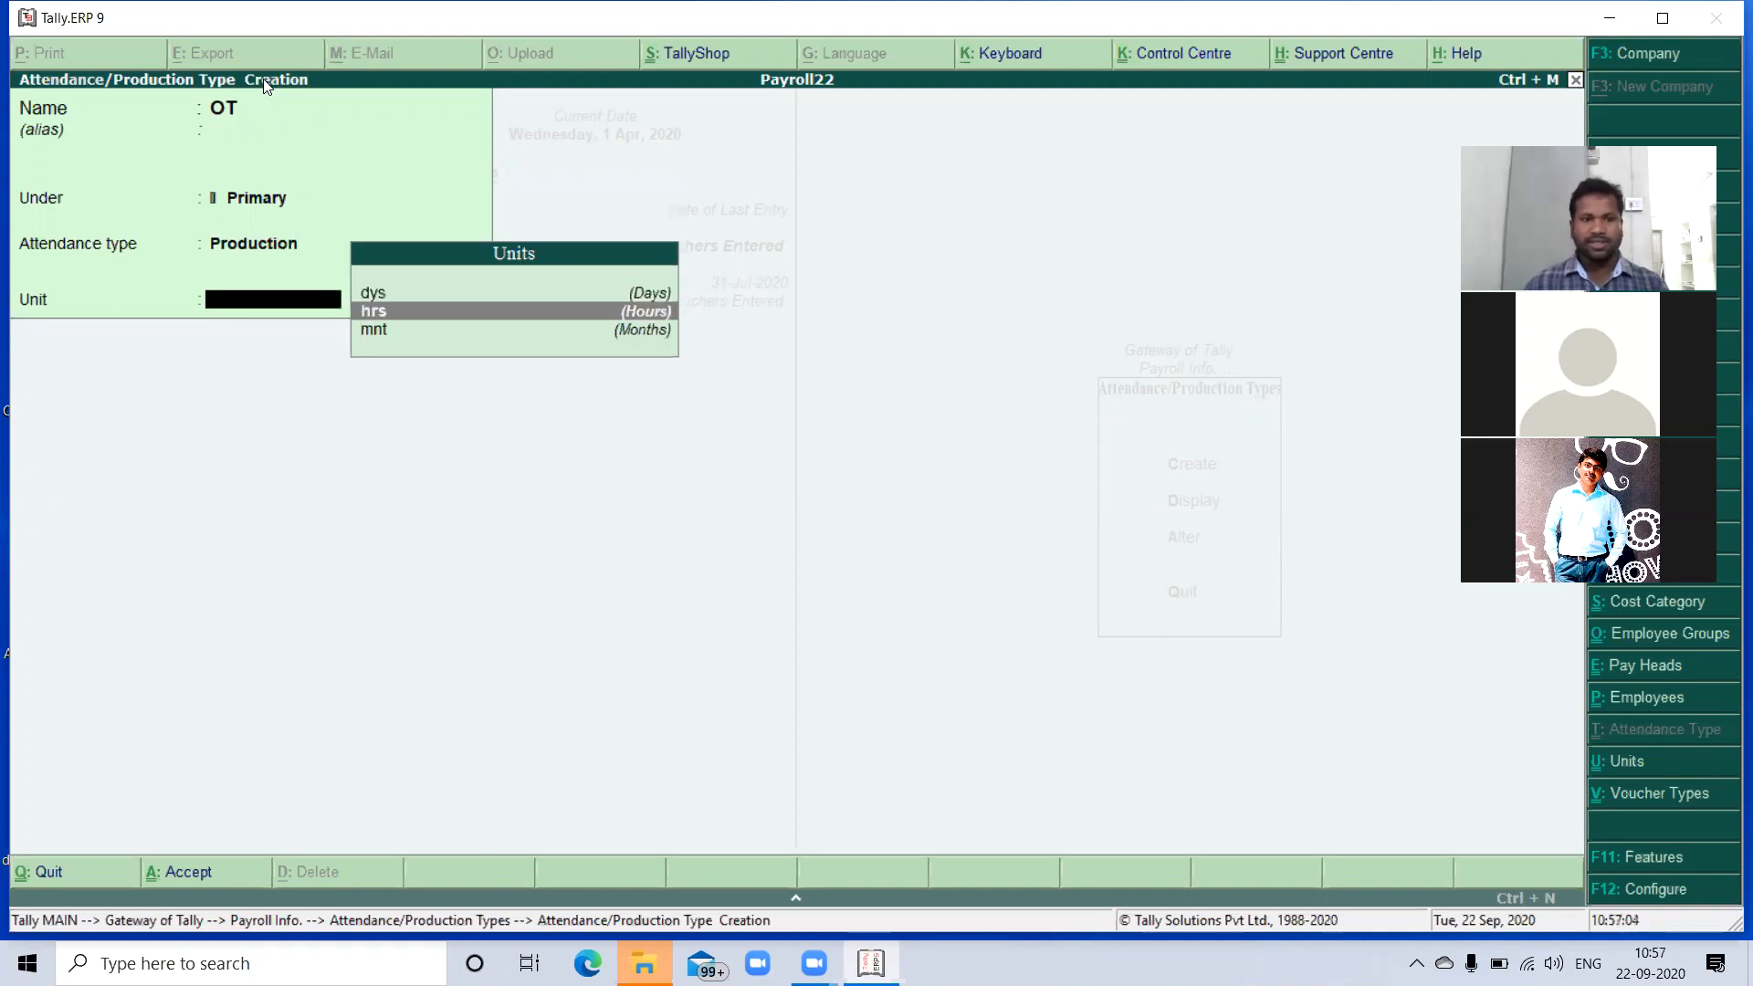
key("Return")
key("Return")
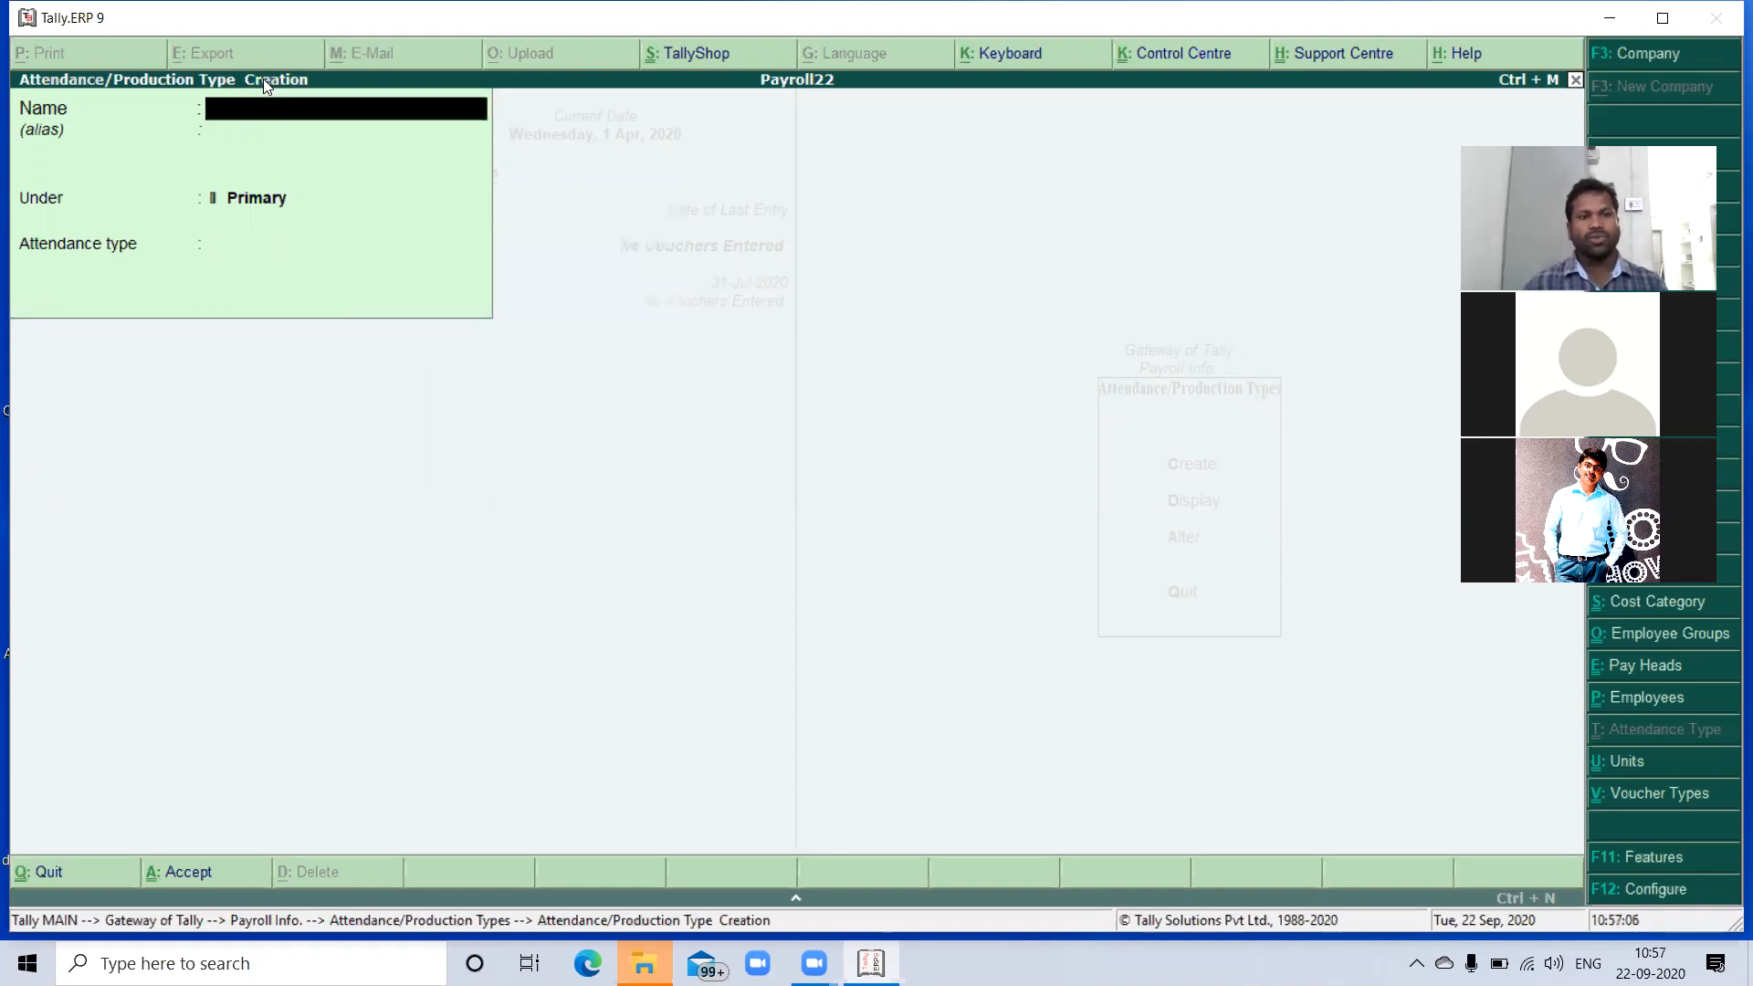
- Leave attendance type creation and start a new pay head named Basic Slary
key("Escape")
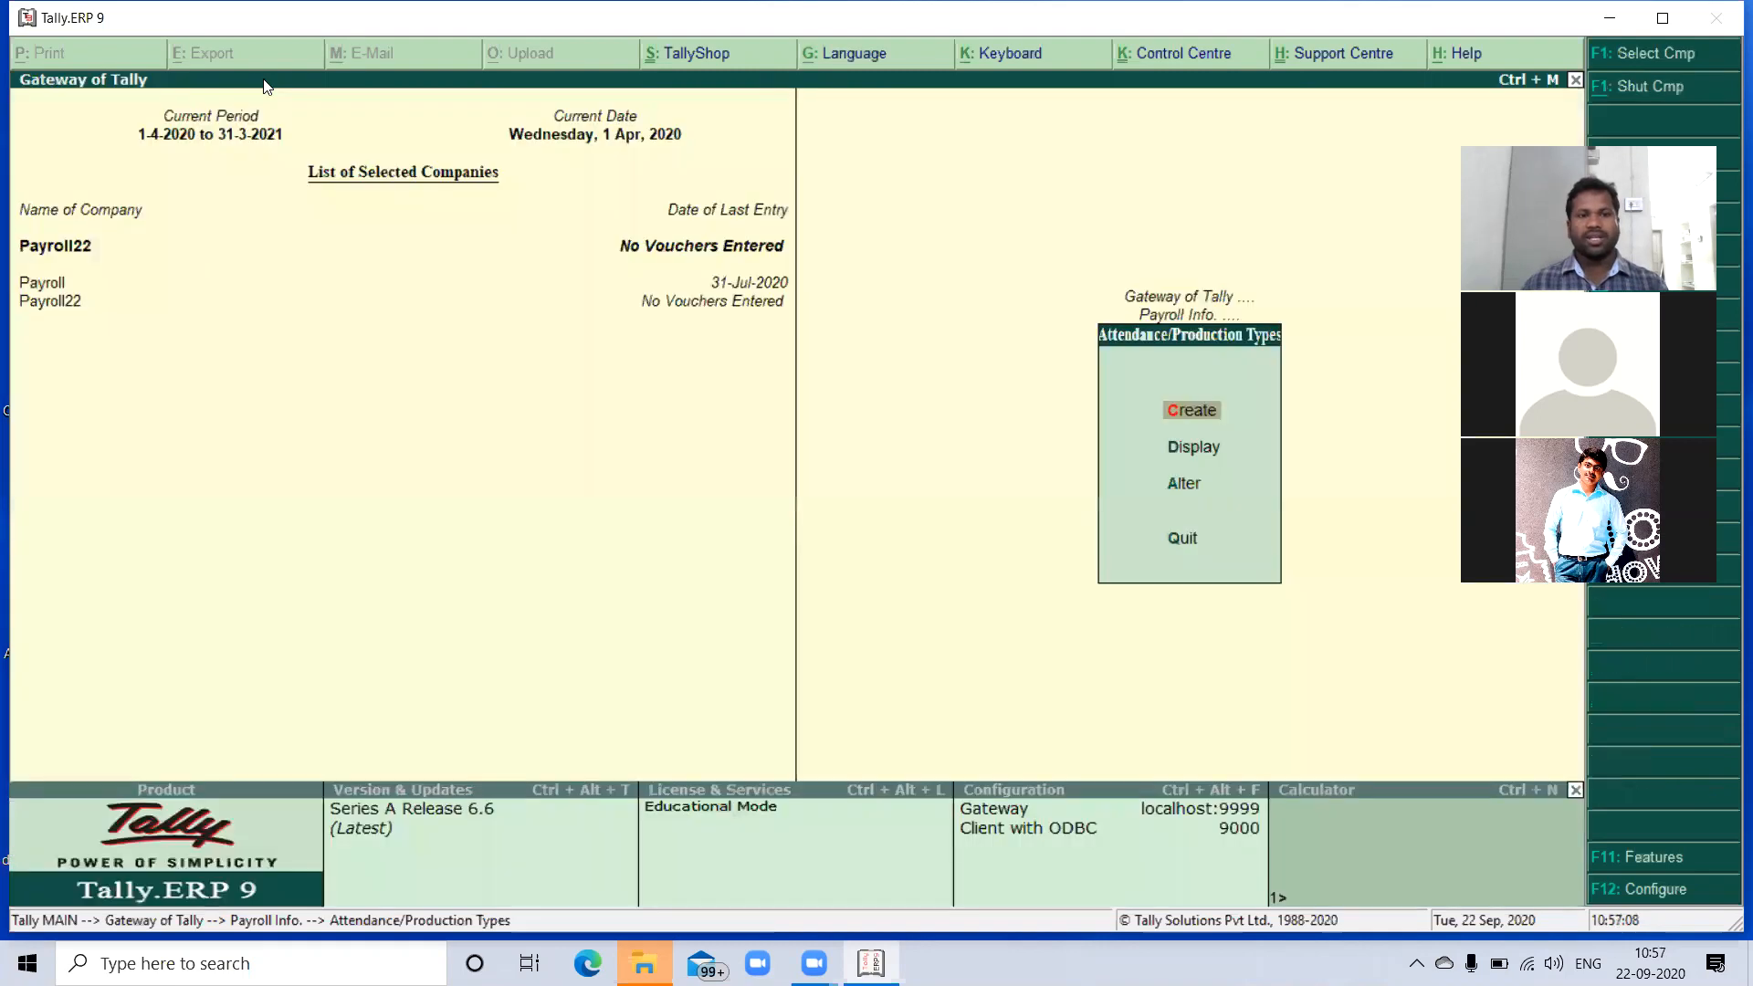
key("Escape")
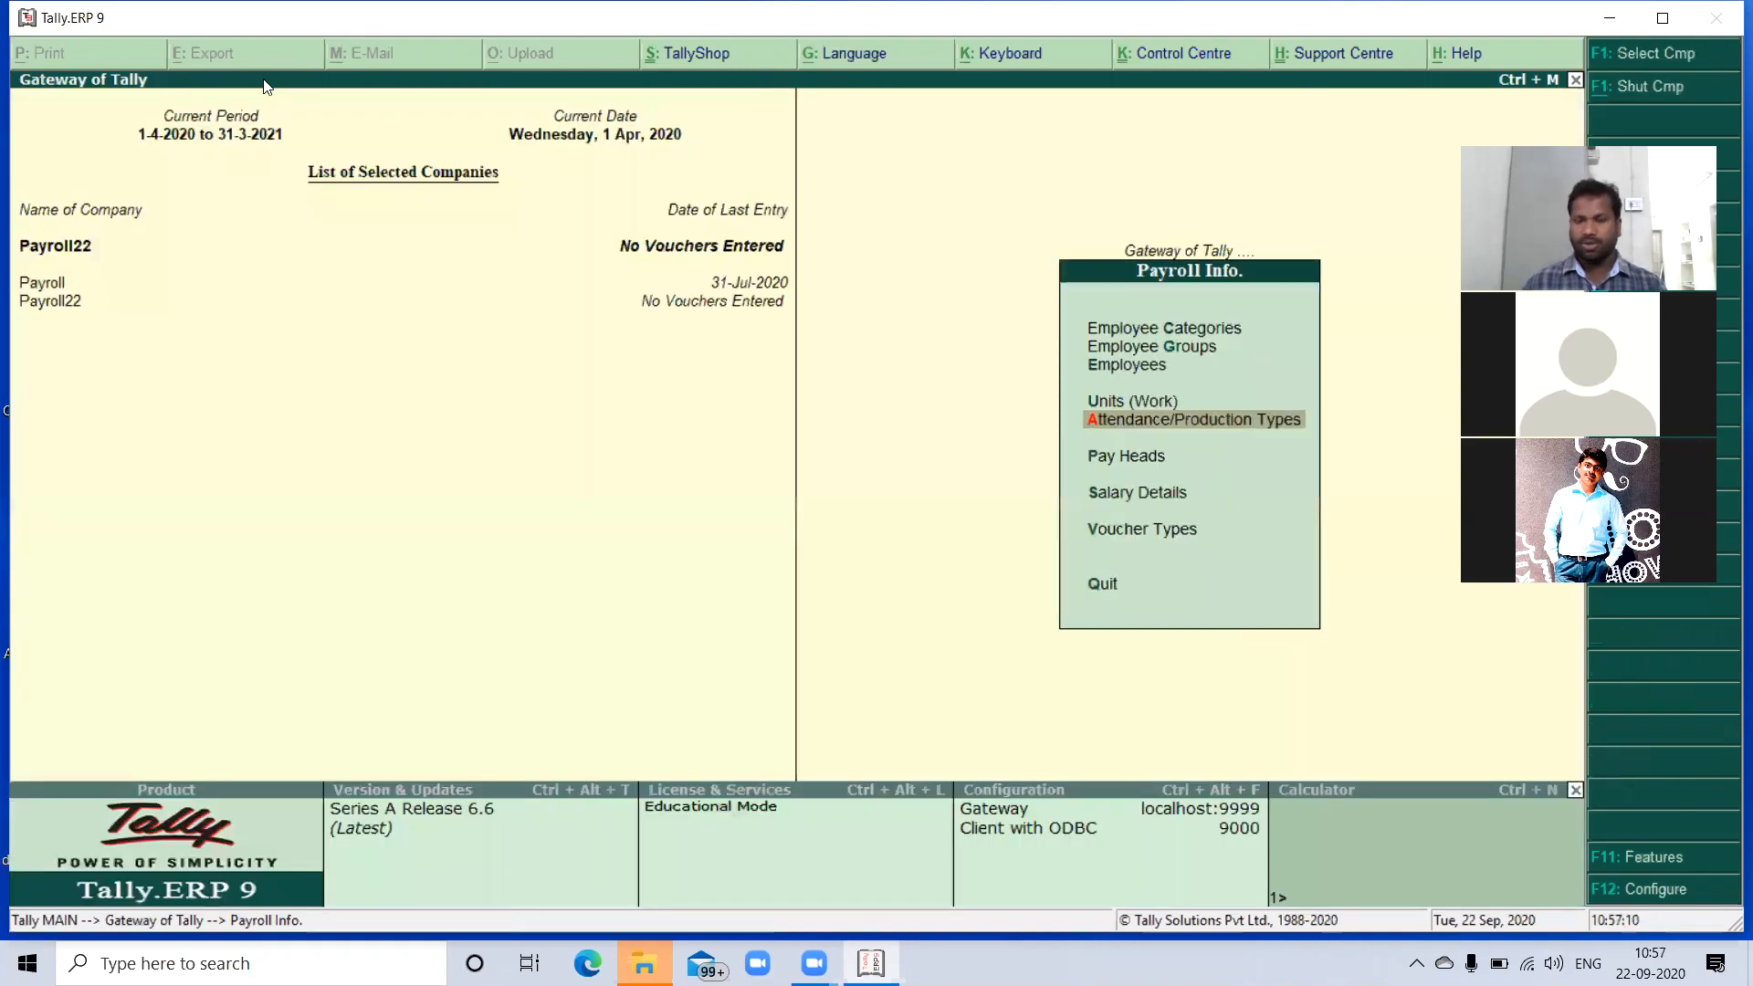
key("Down")
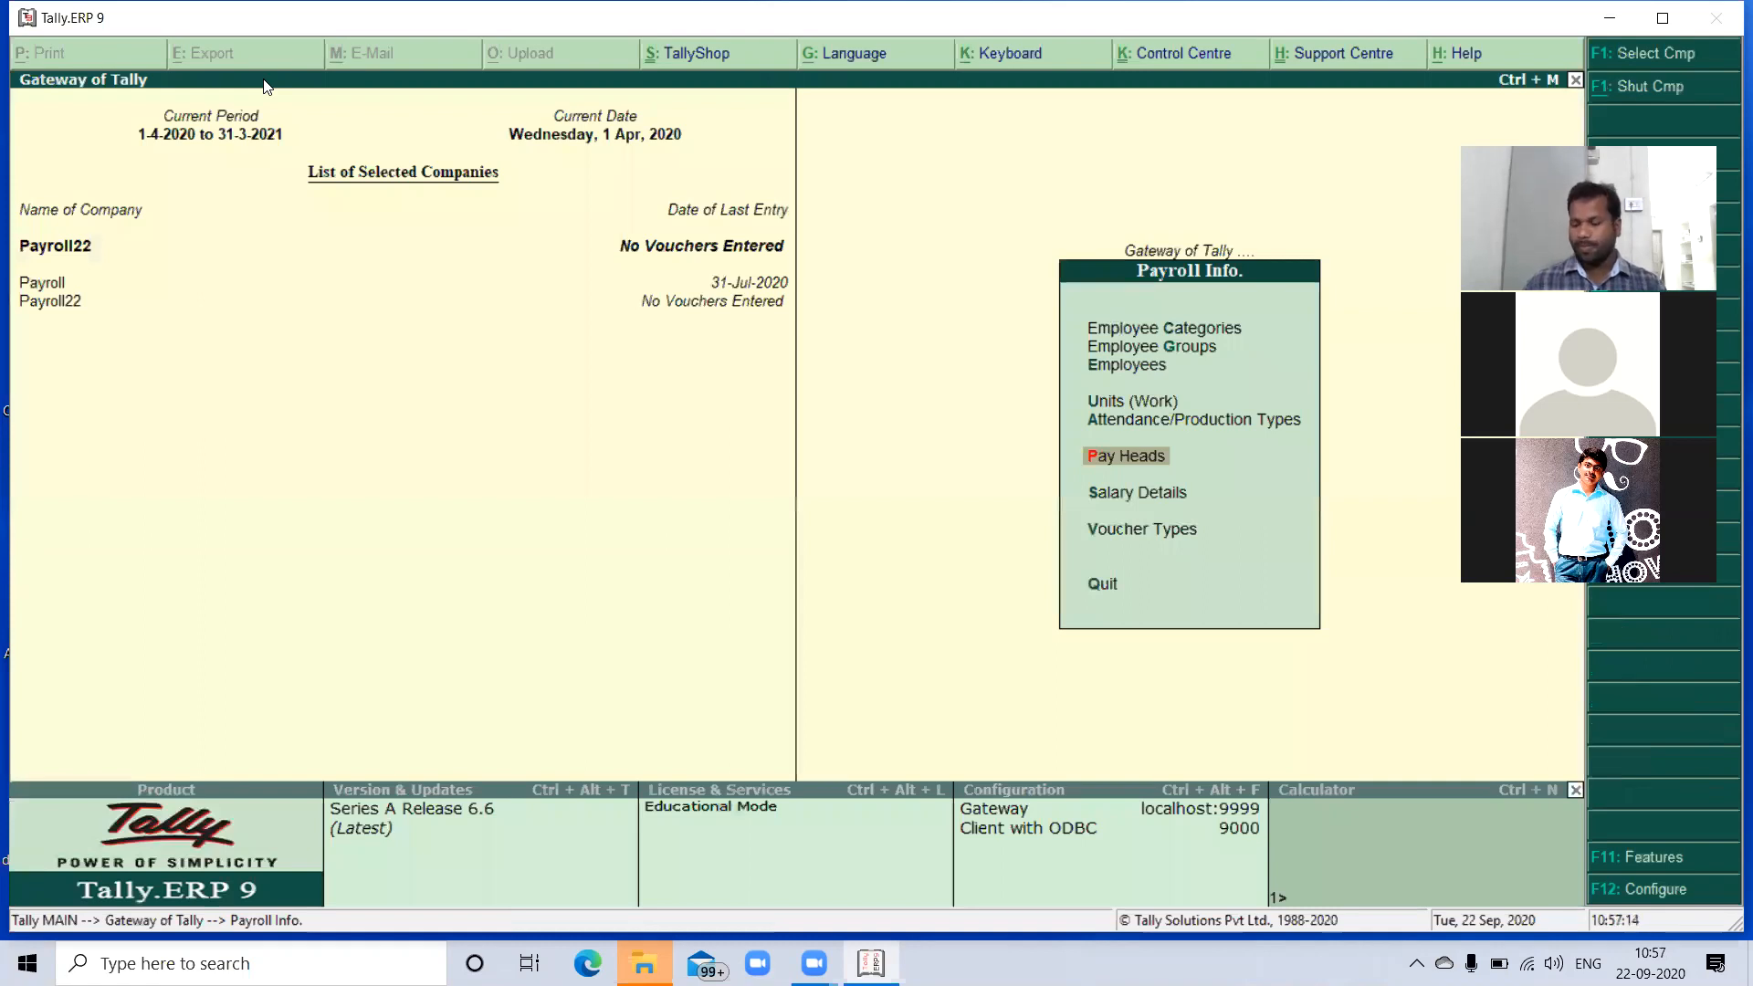
key("Return")
key("Return")
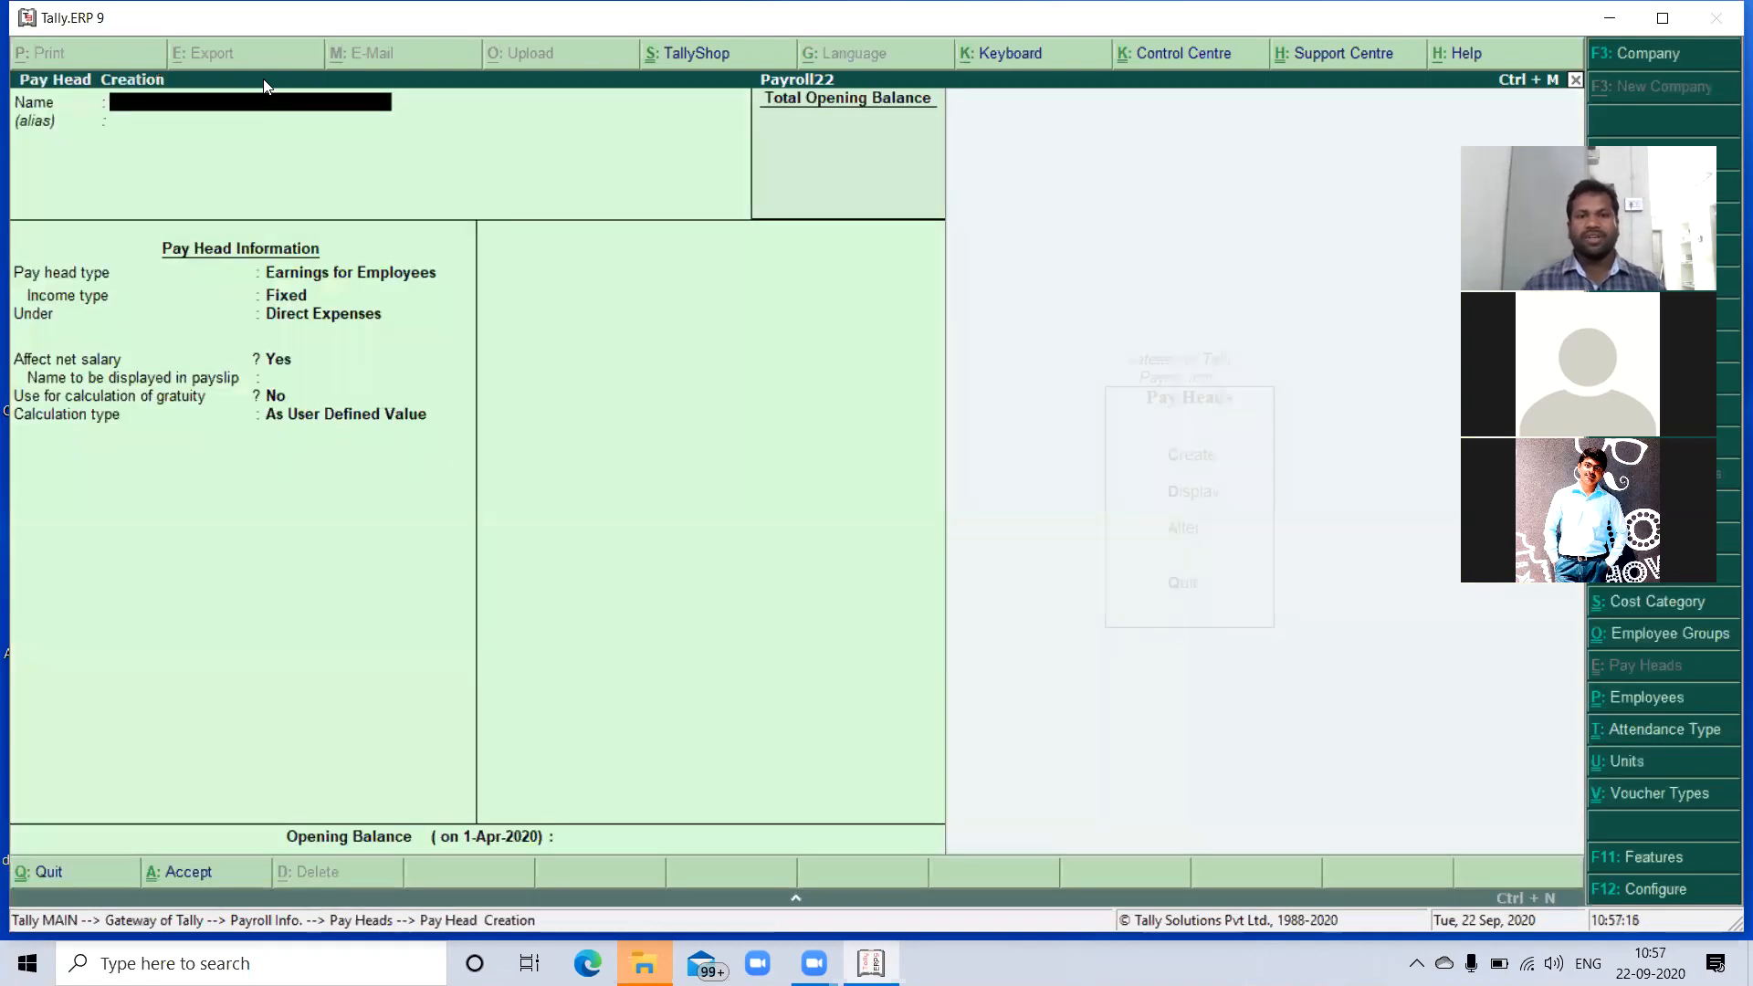
type("B")
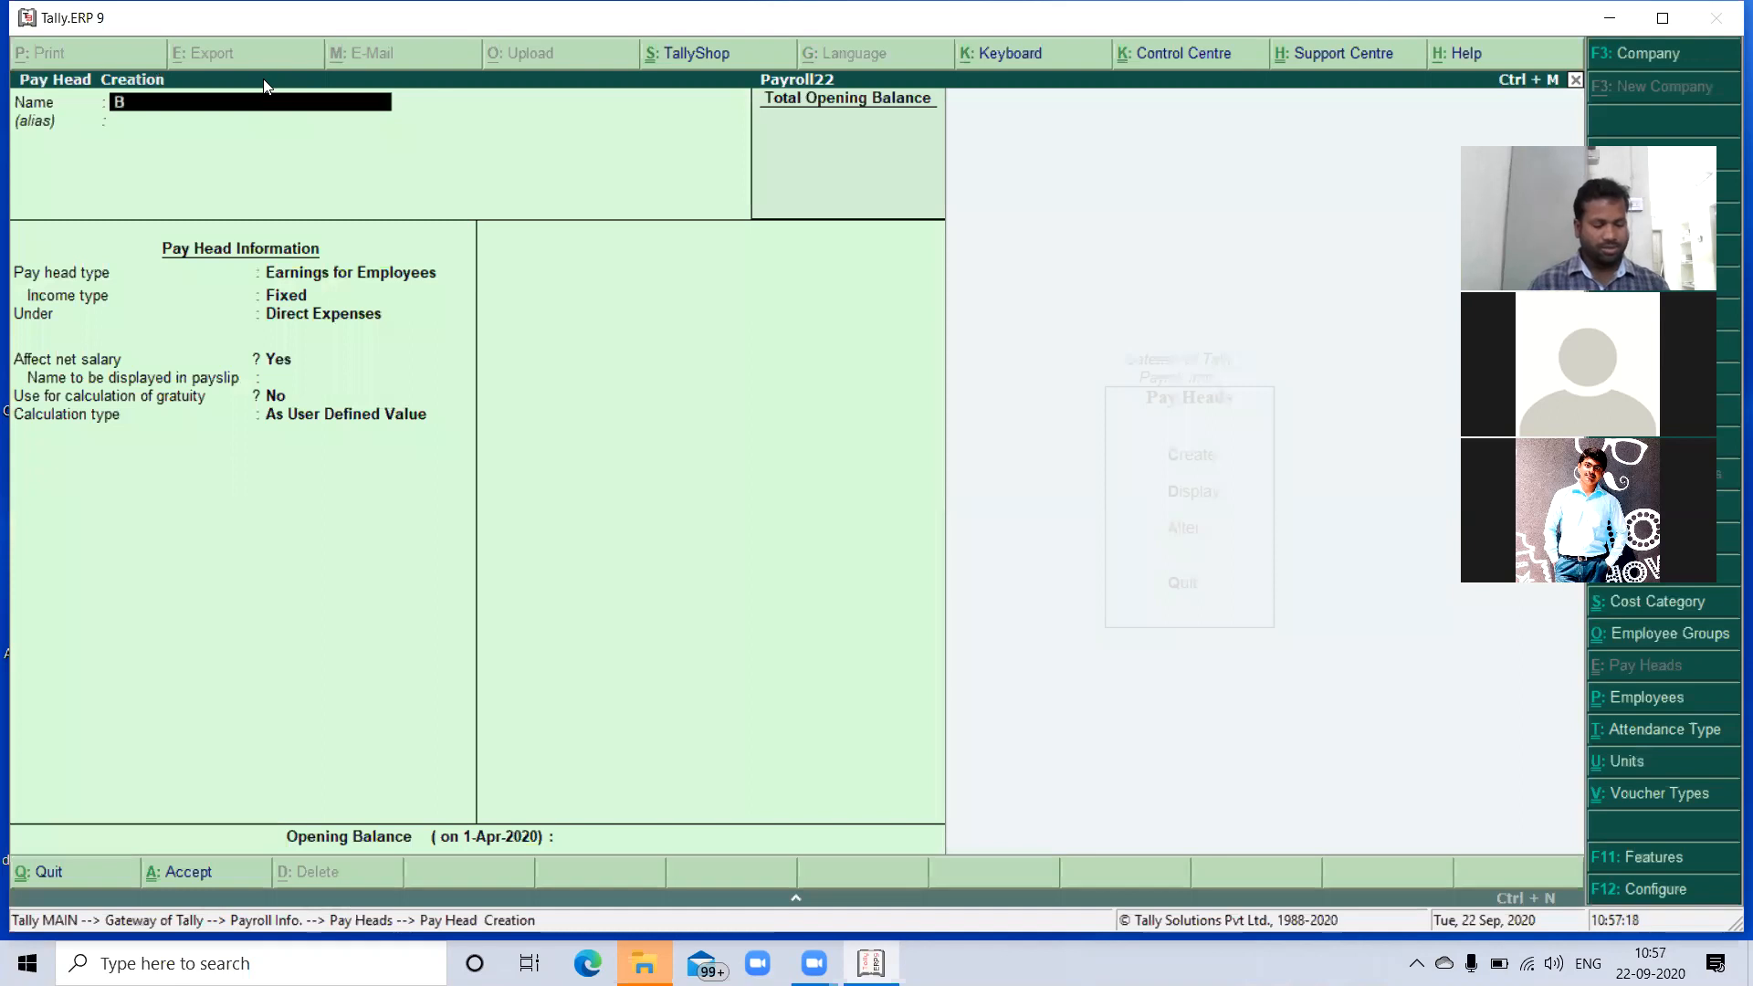
type("asic Slary")
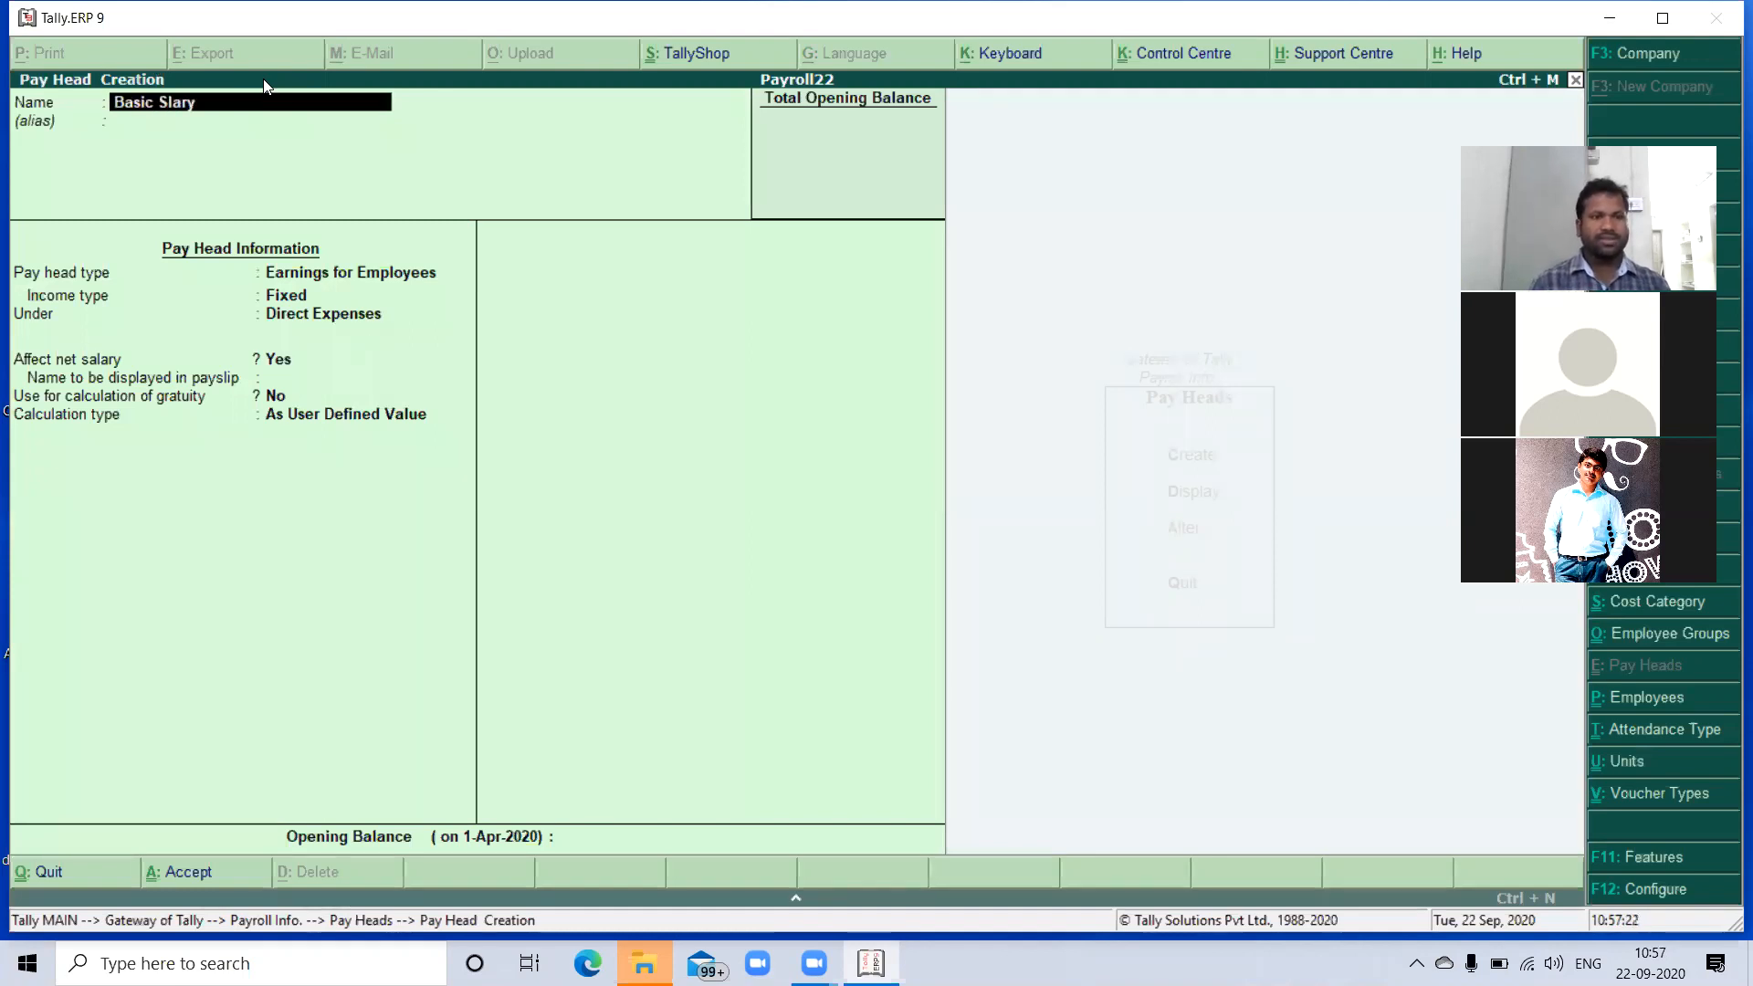
key("Return")
key("Return")
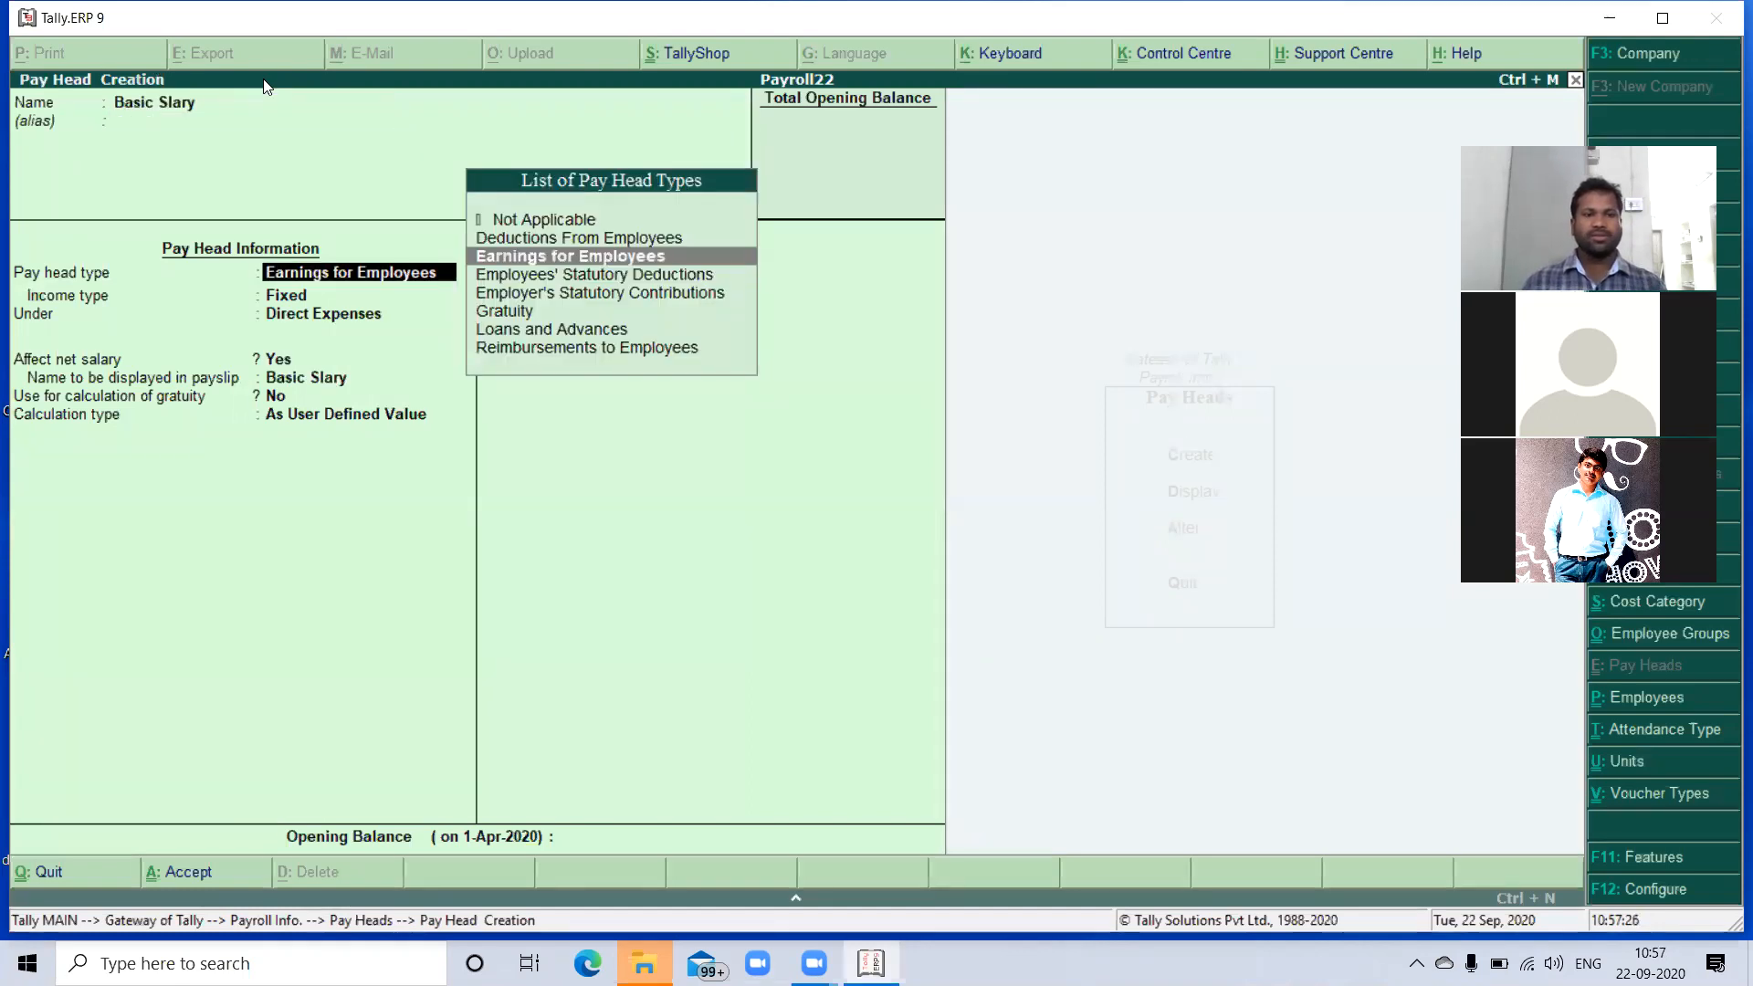
- Set the Basic Slary pay head to Earnings for Employees with income type Variable, under Indirect Expenses, affecting net salary
key("Return")
key("Down")
key("Return")
key("Down")
key("Down")
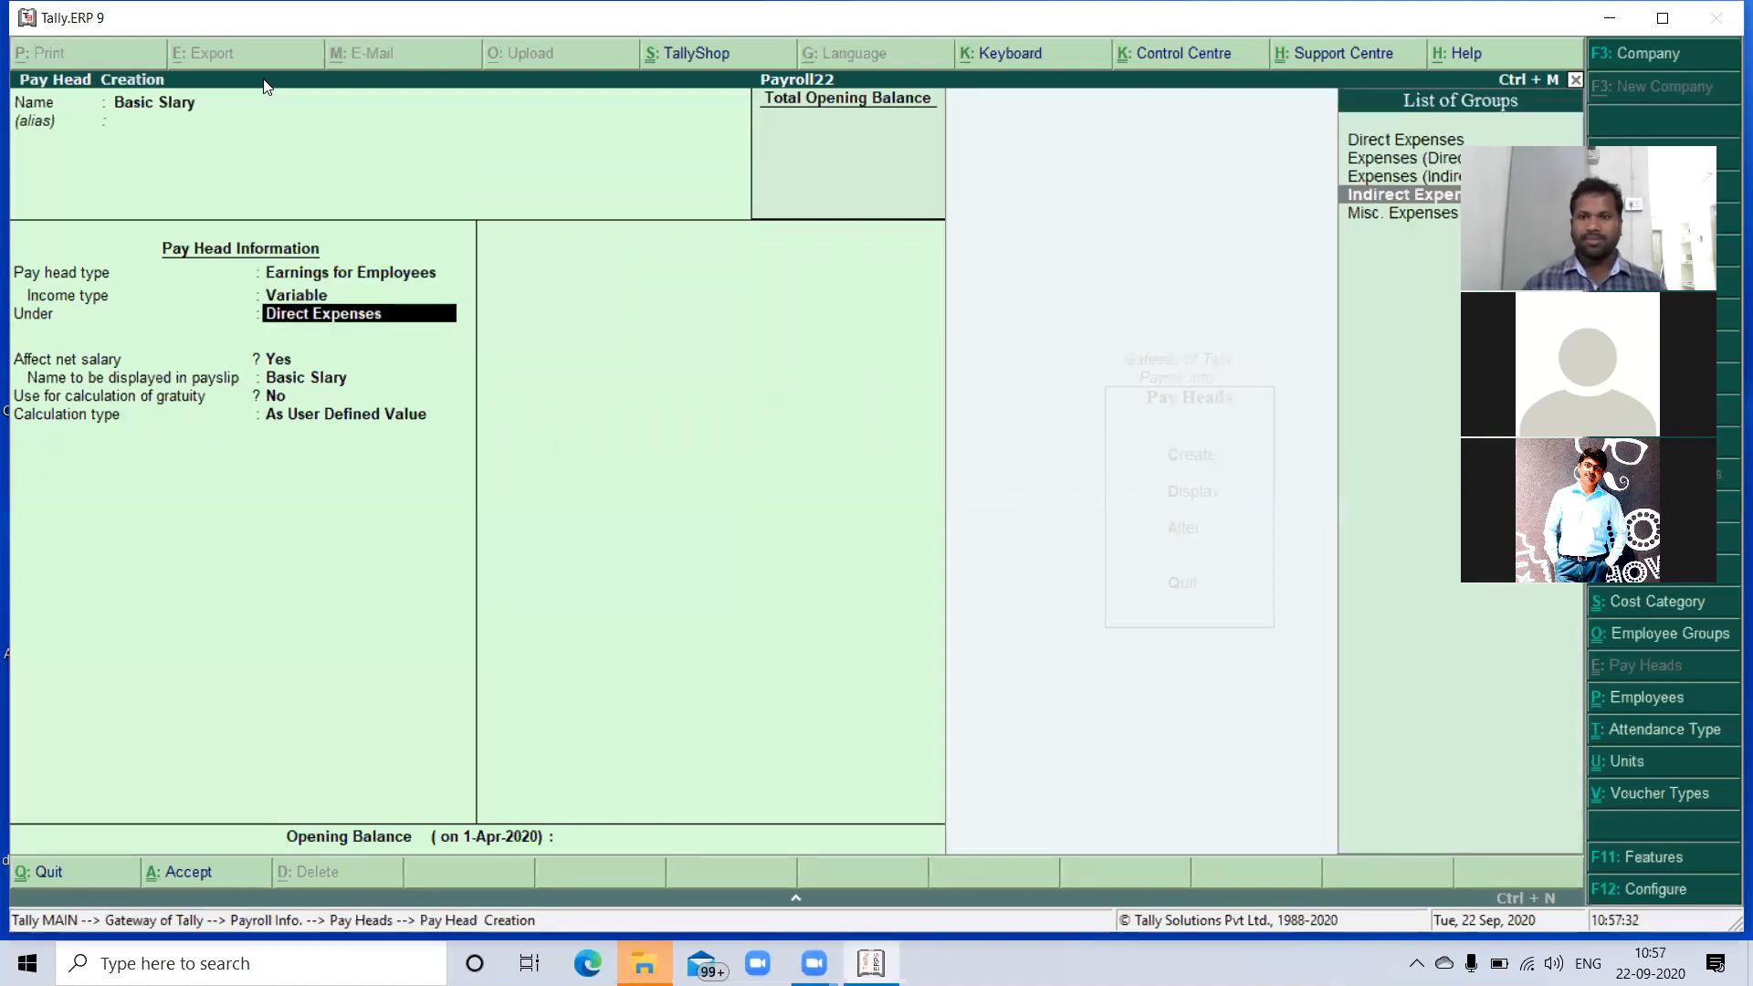
key("Return")
key("Return")
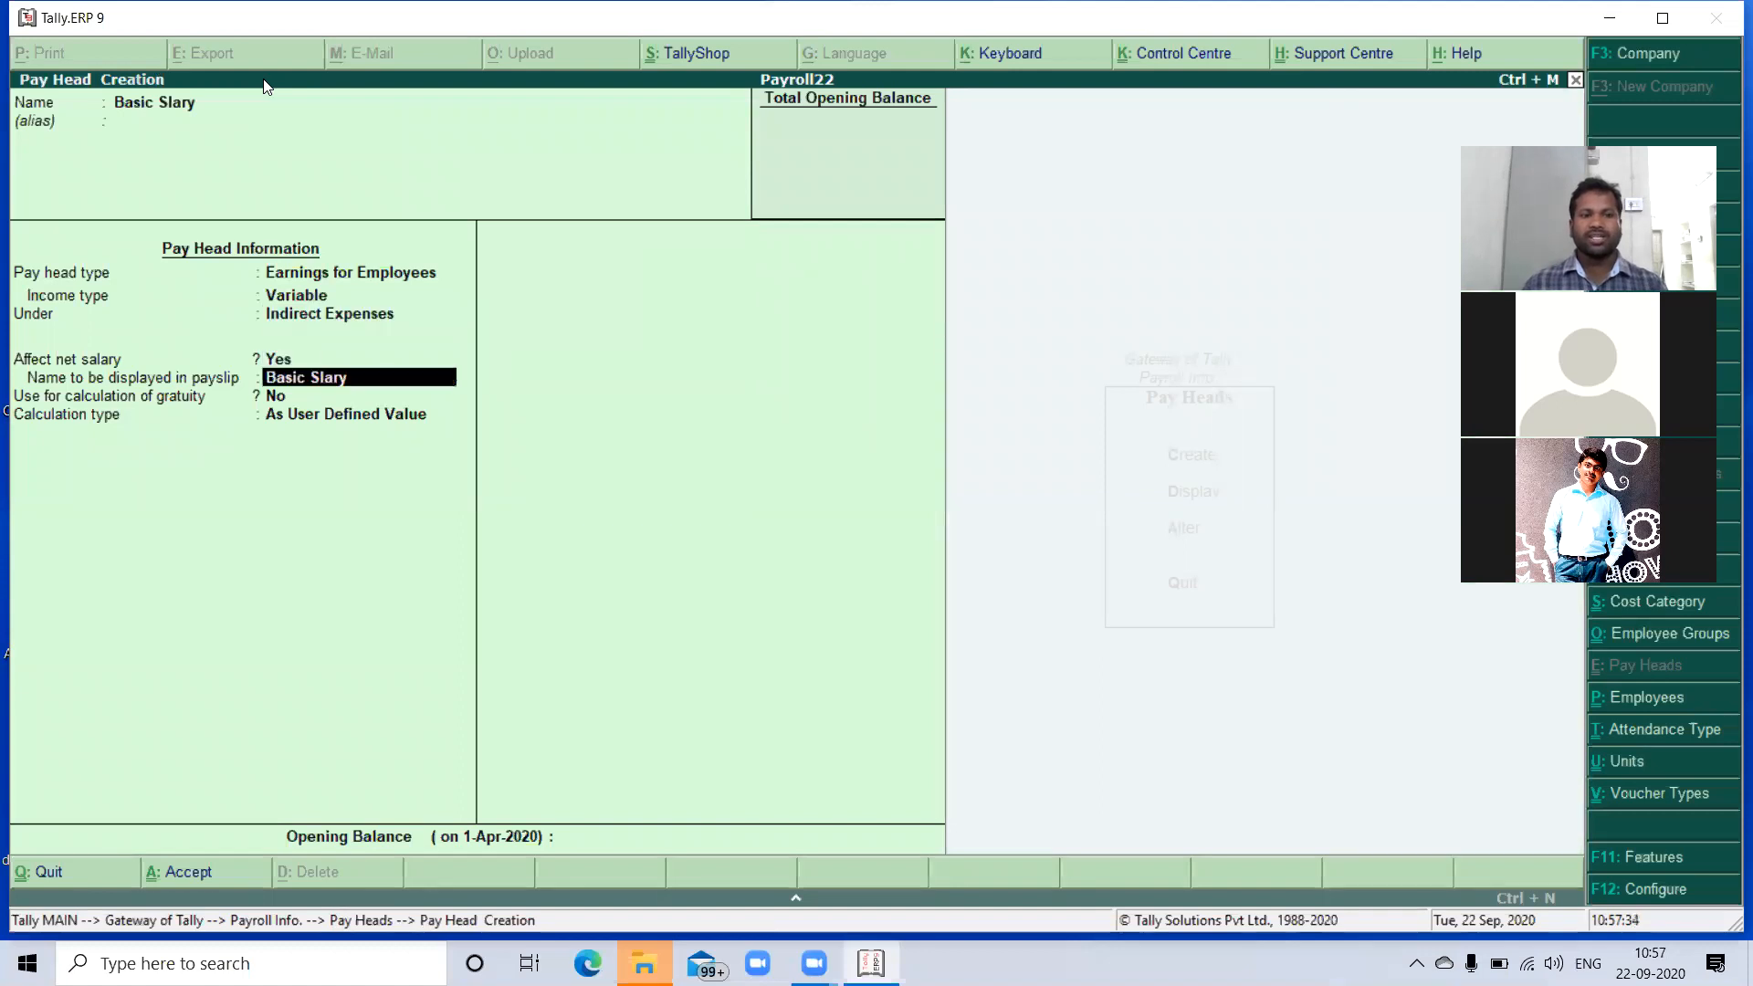
- Set the Basic Slary calculation type to Flat Rate with Months as the calculation period, and save the pay head
key("Return")
key("Return")
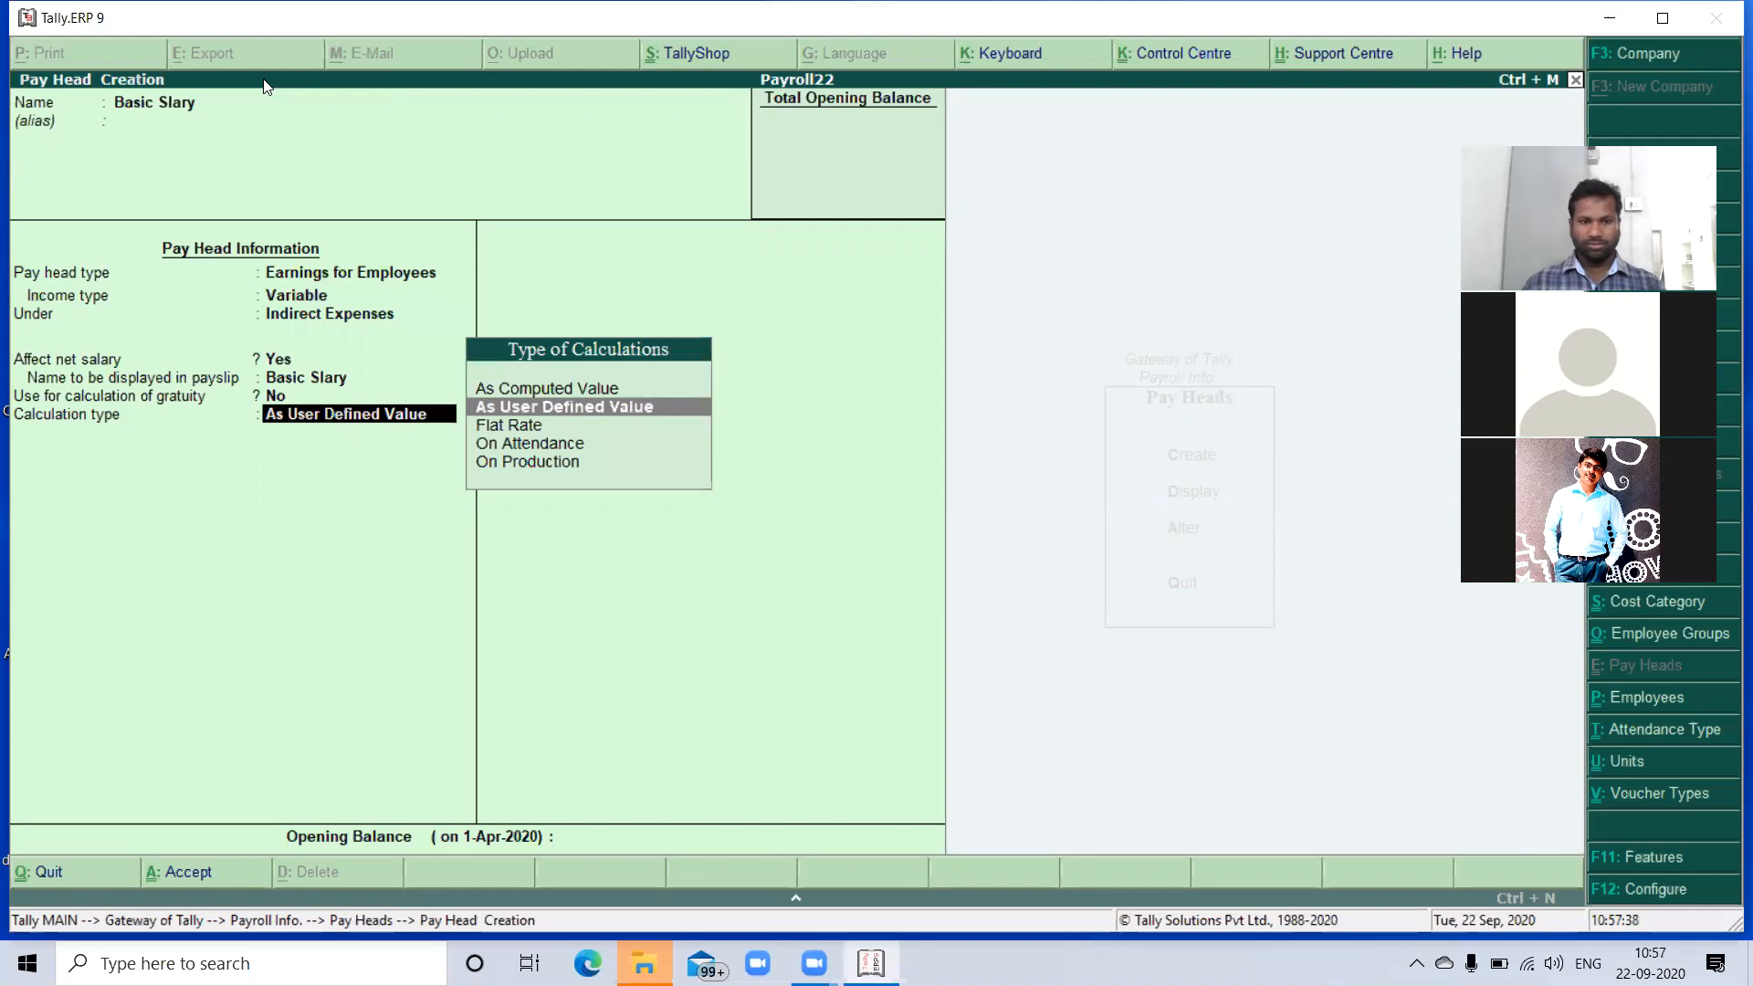
key("Down")
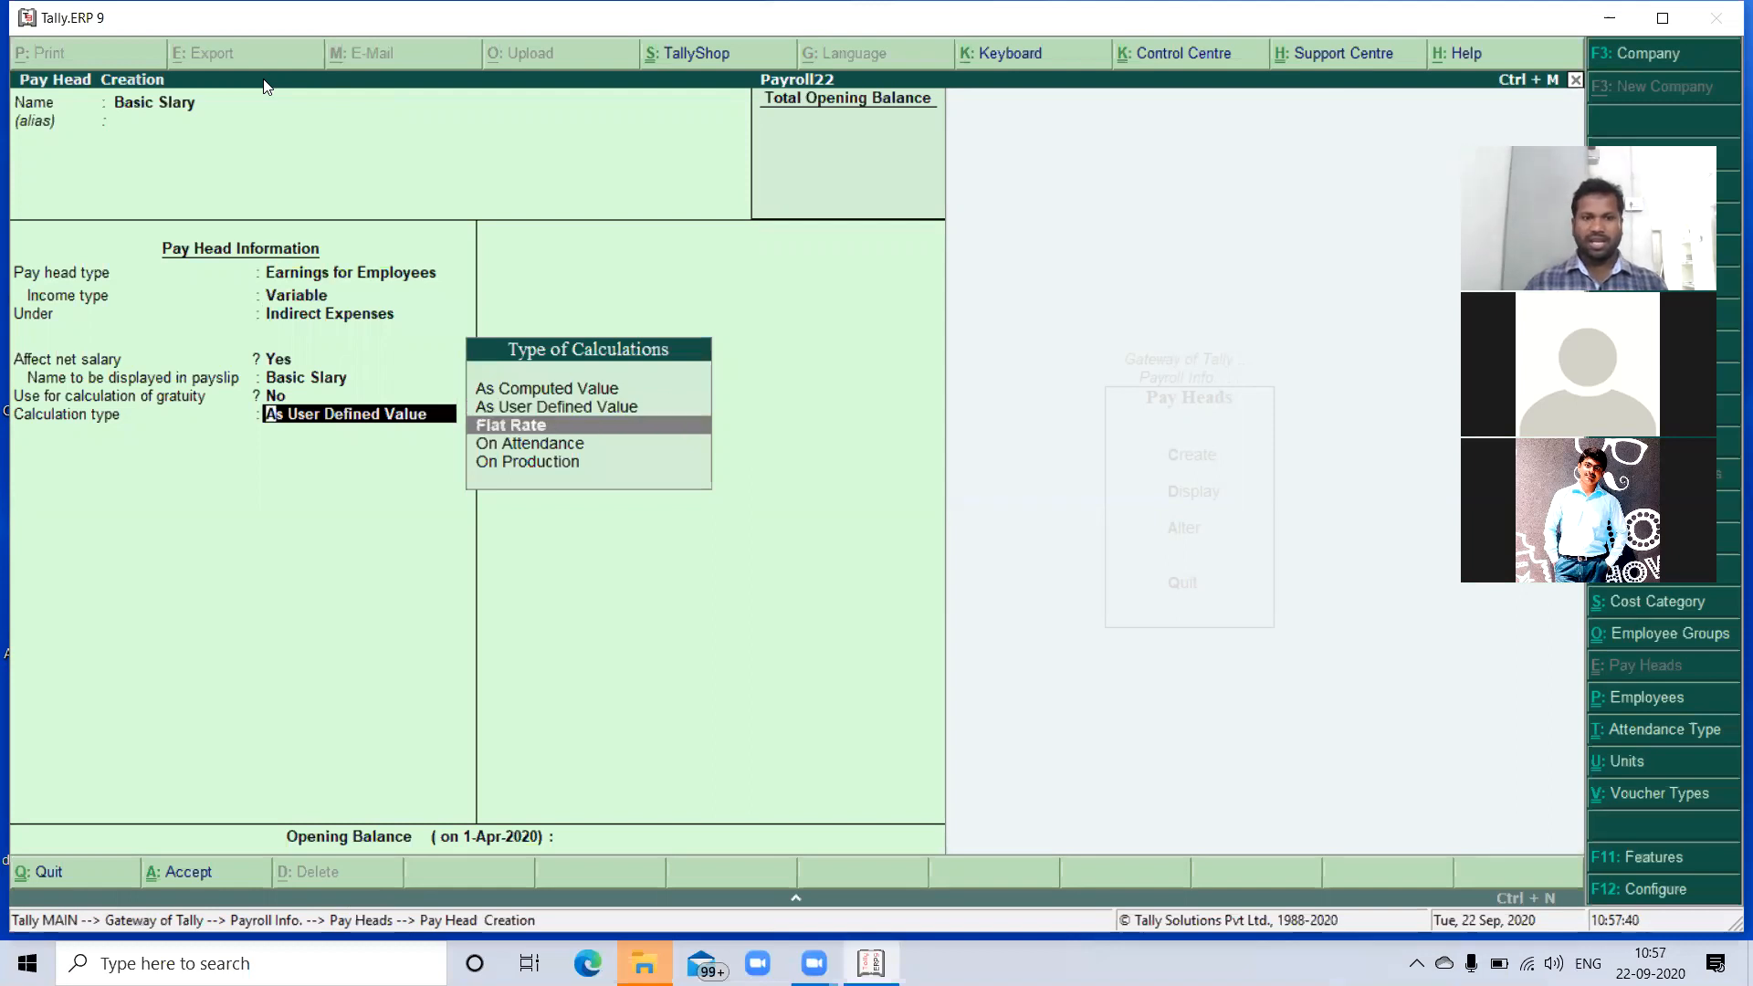
key("Return")
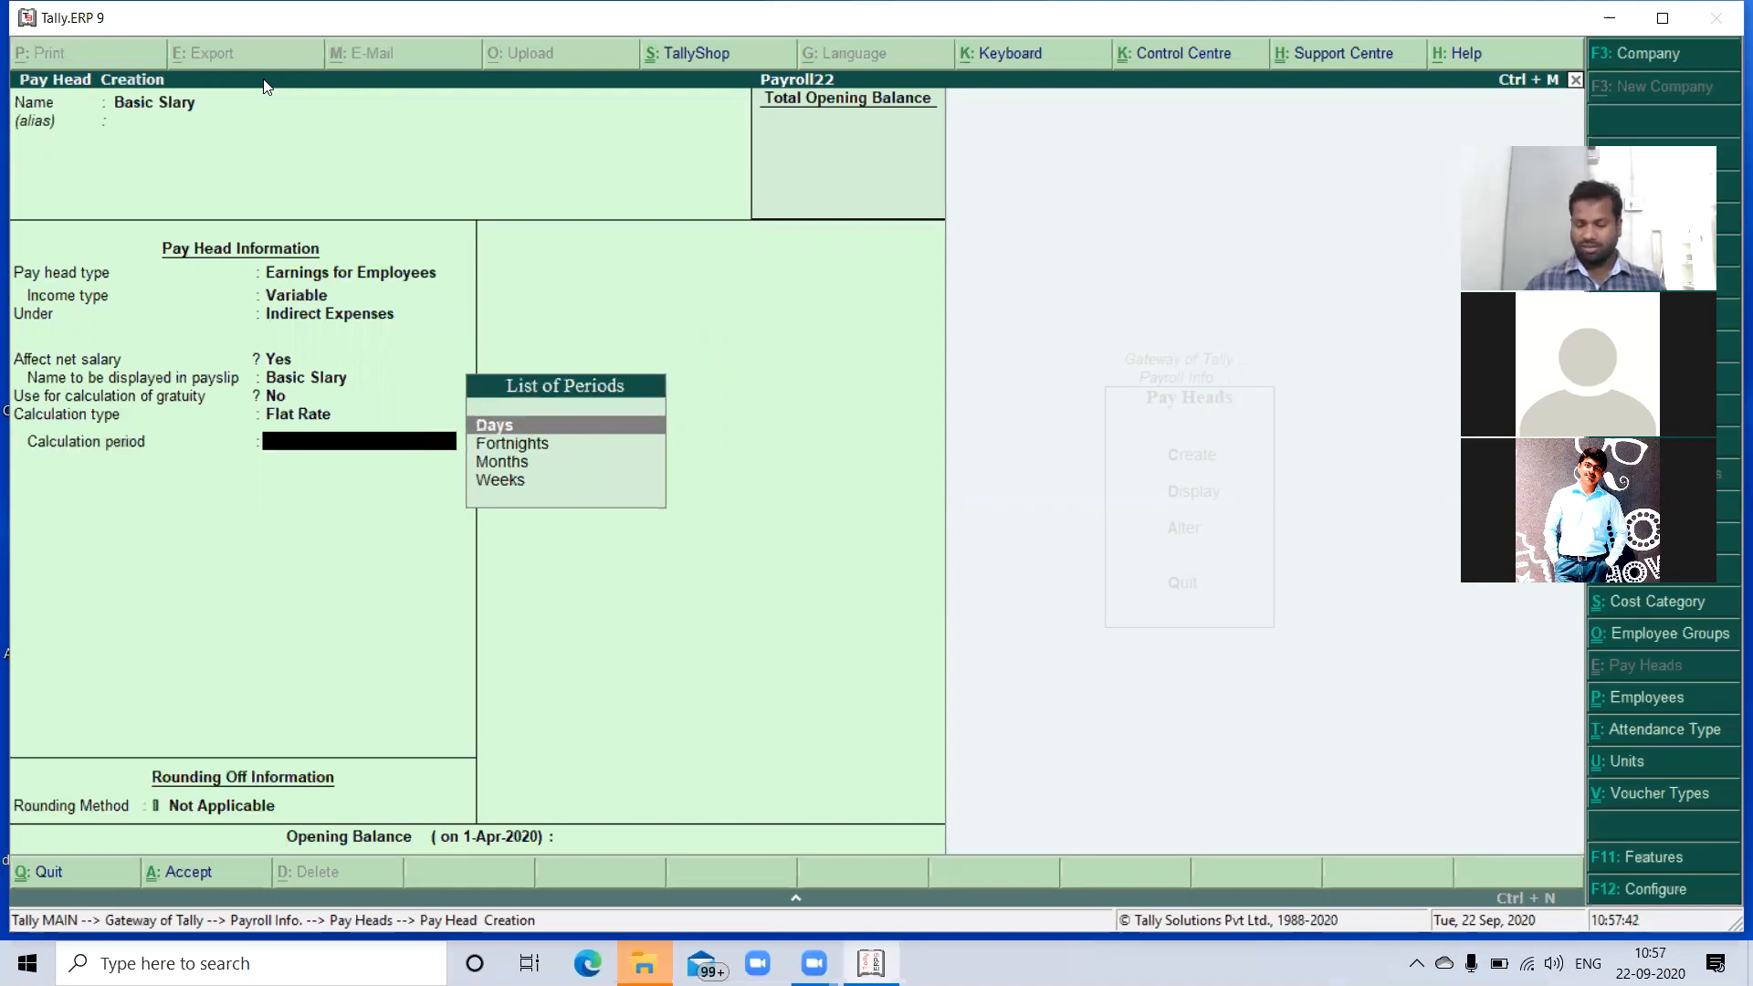
key("Down")
key("Down")
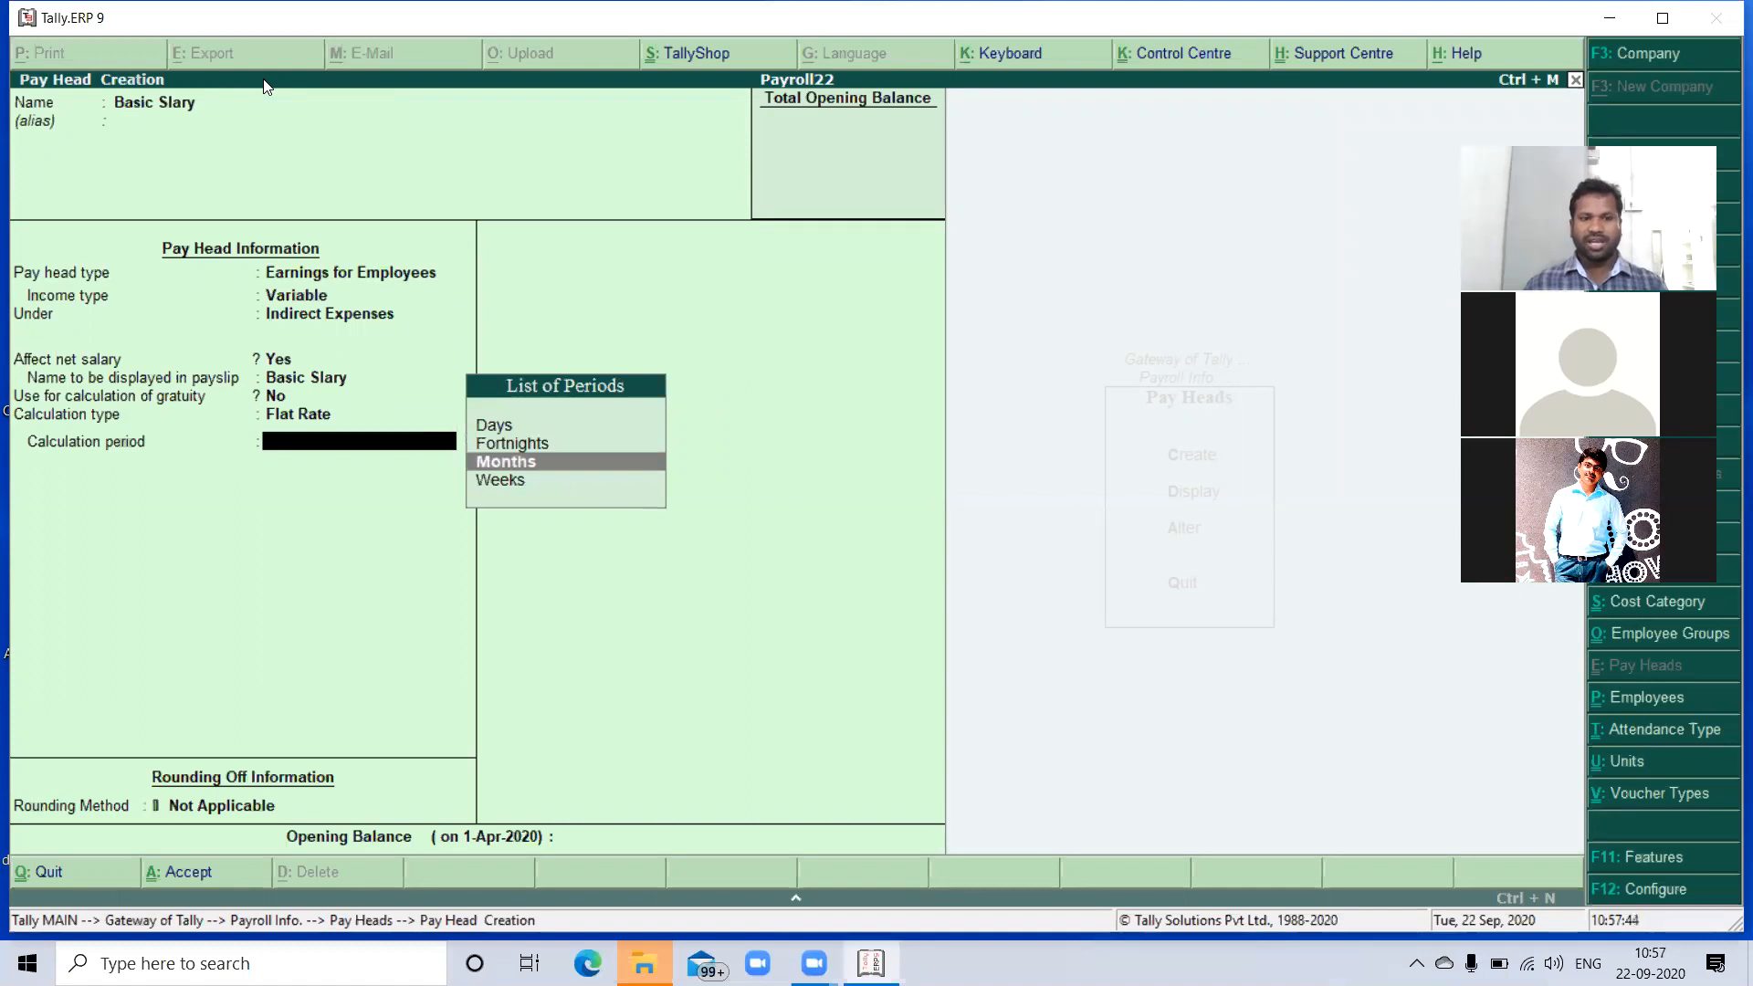
key("Return")
key("Return")
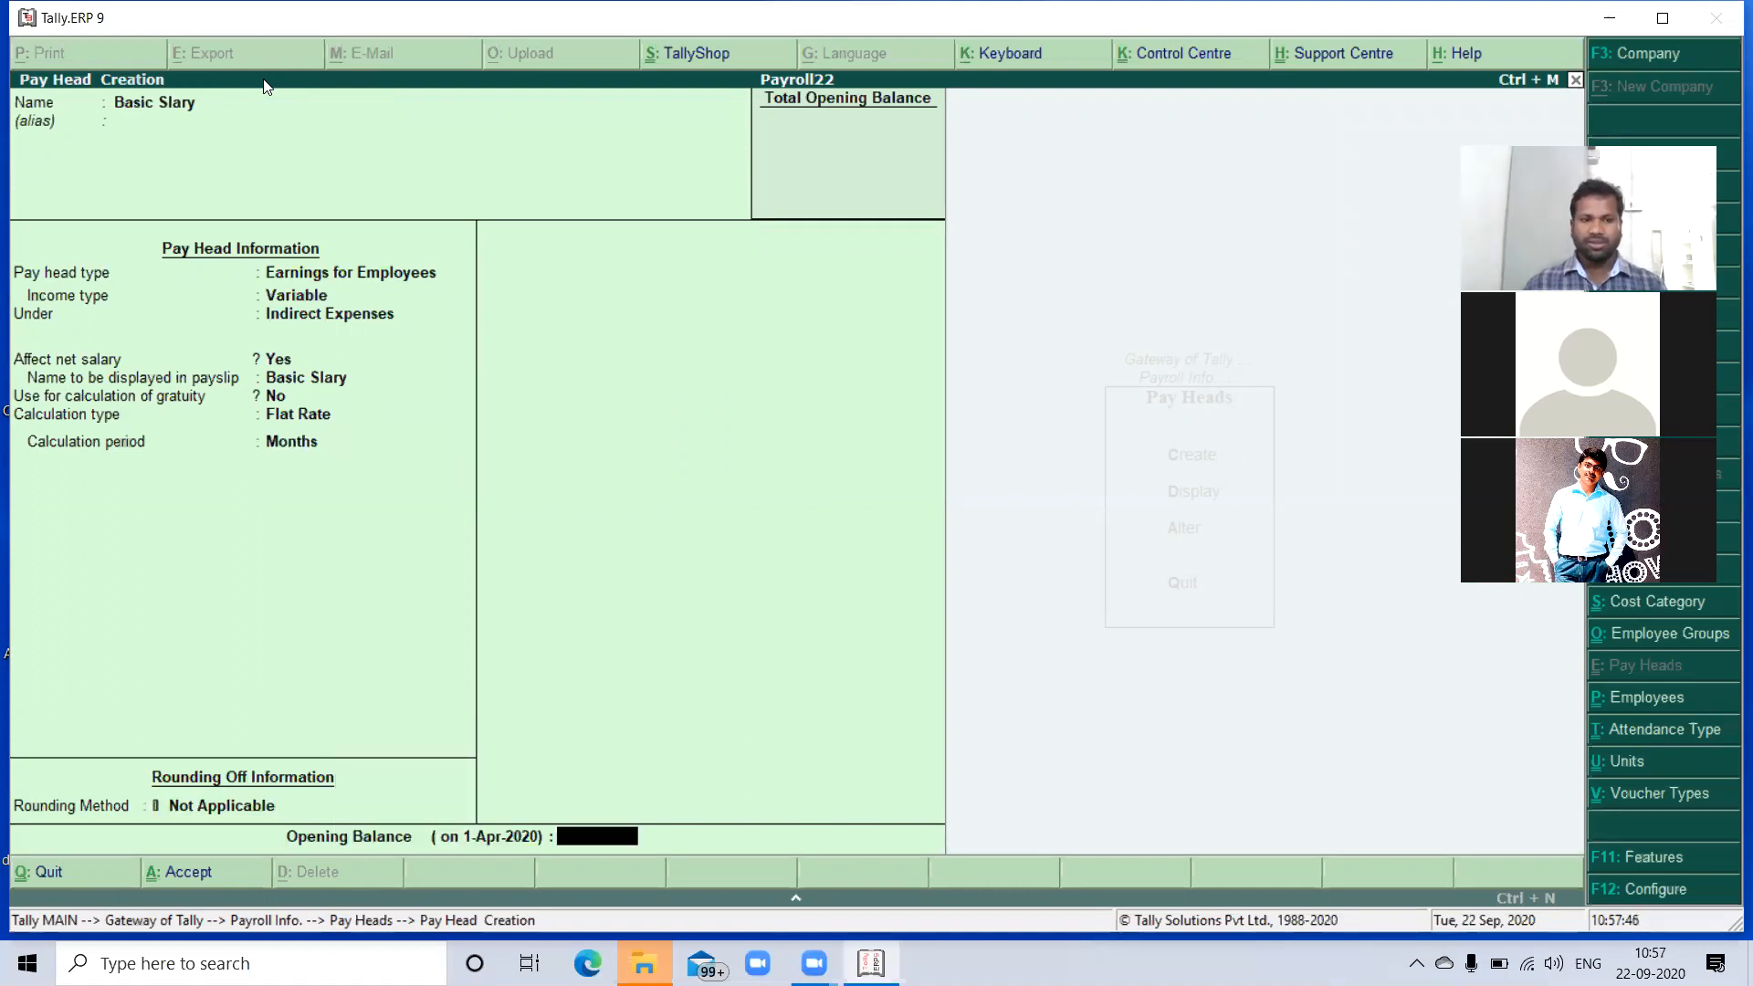
key("Return")
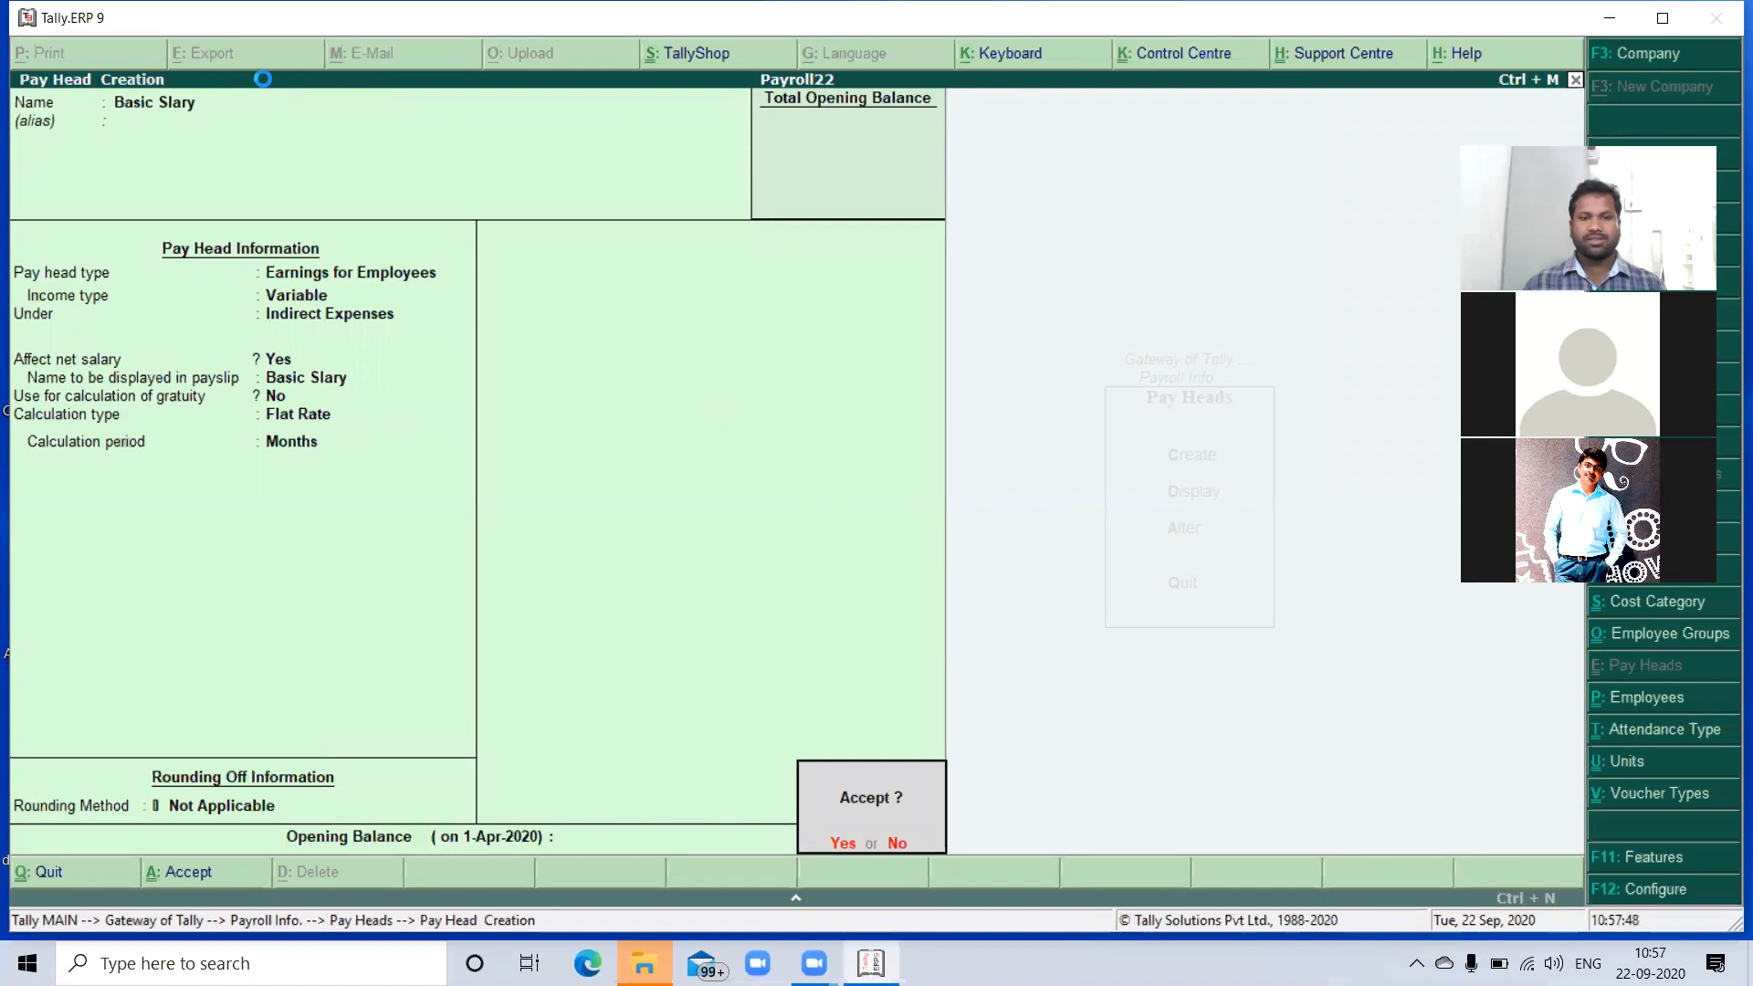
key("Return")
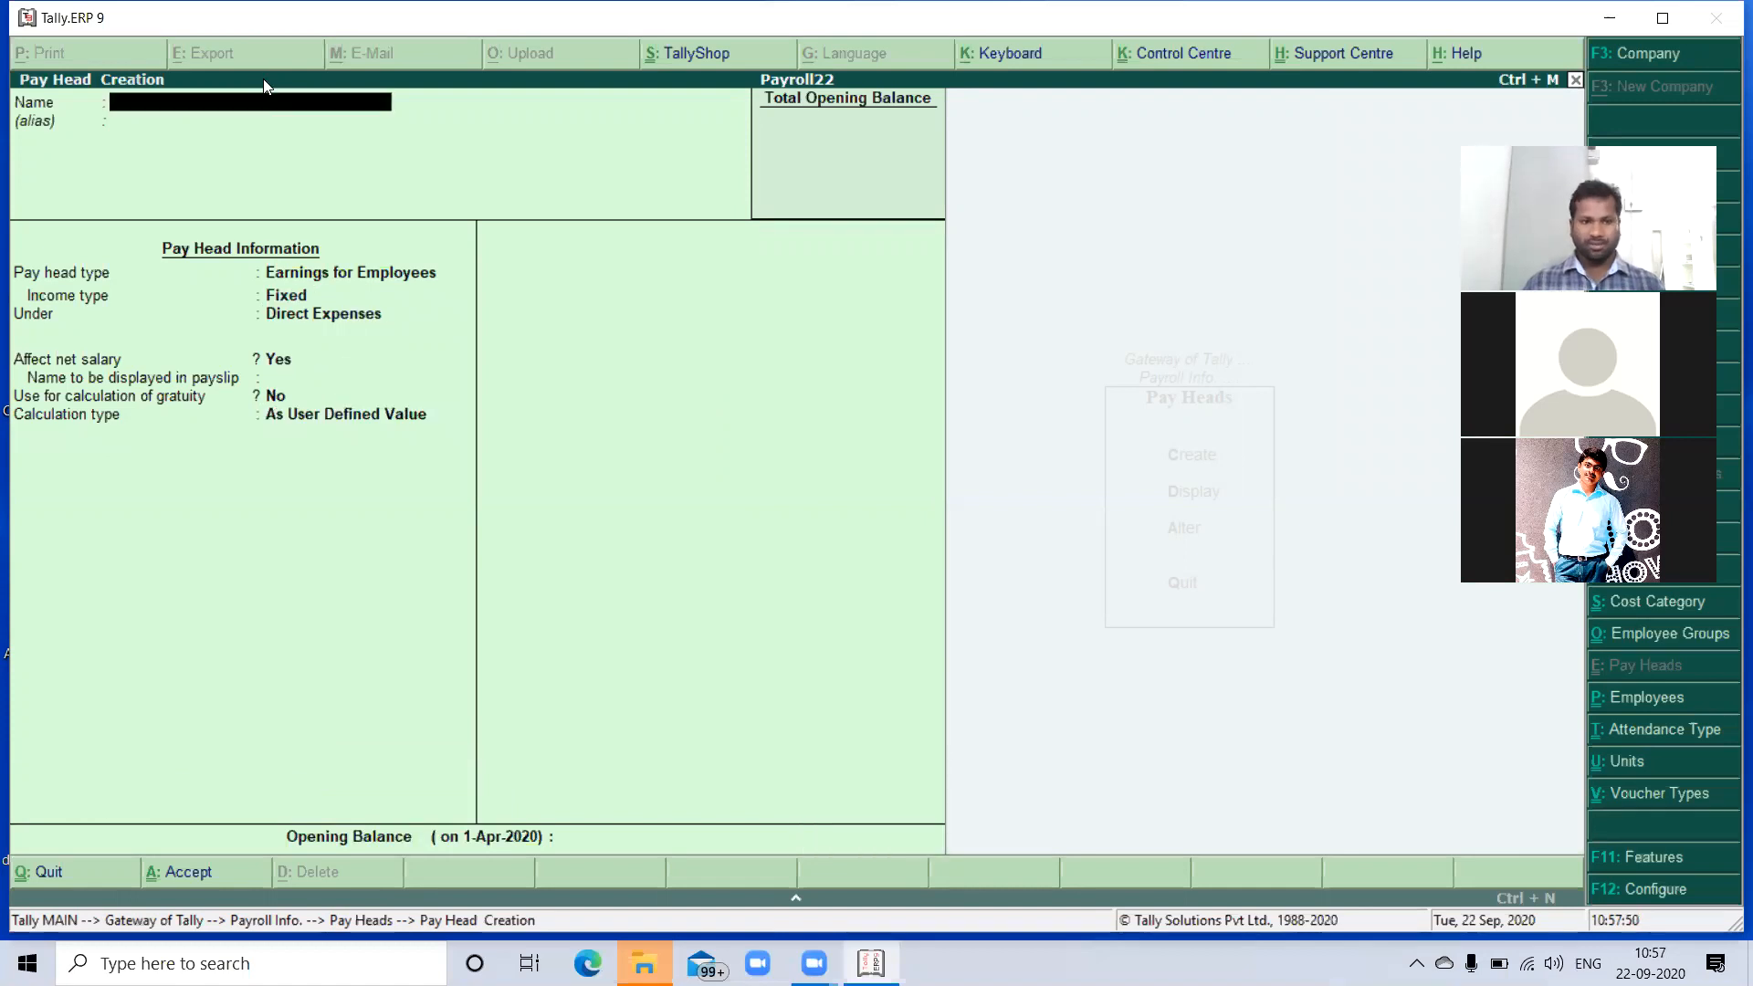
- Start a pay head named DA as Earnings for Employees with income type Variable, under Indirect Expenses
type("DA")
key("Return")
key("Return")
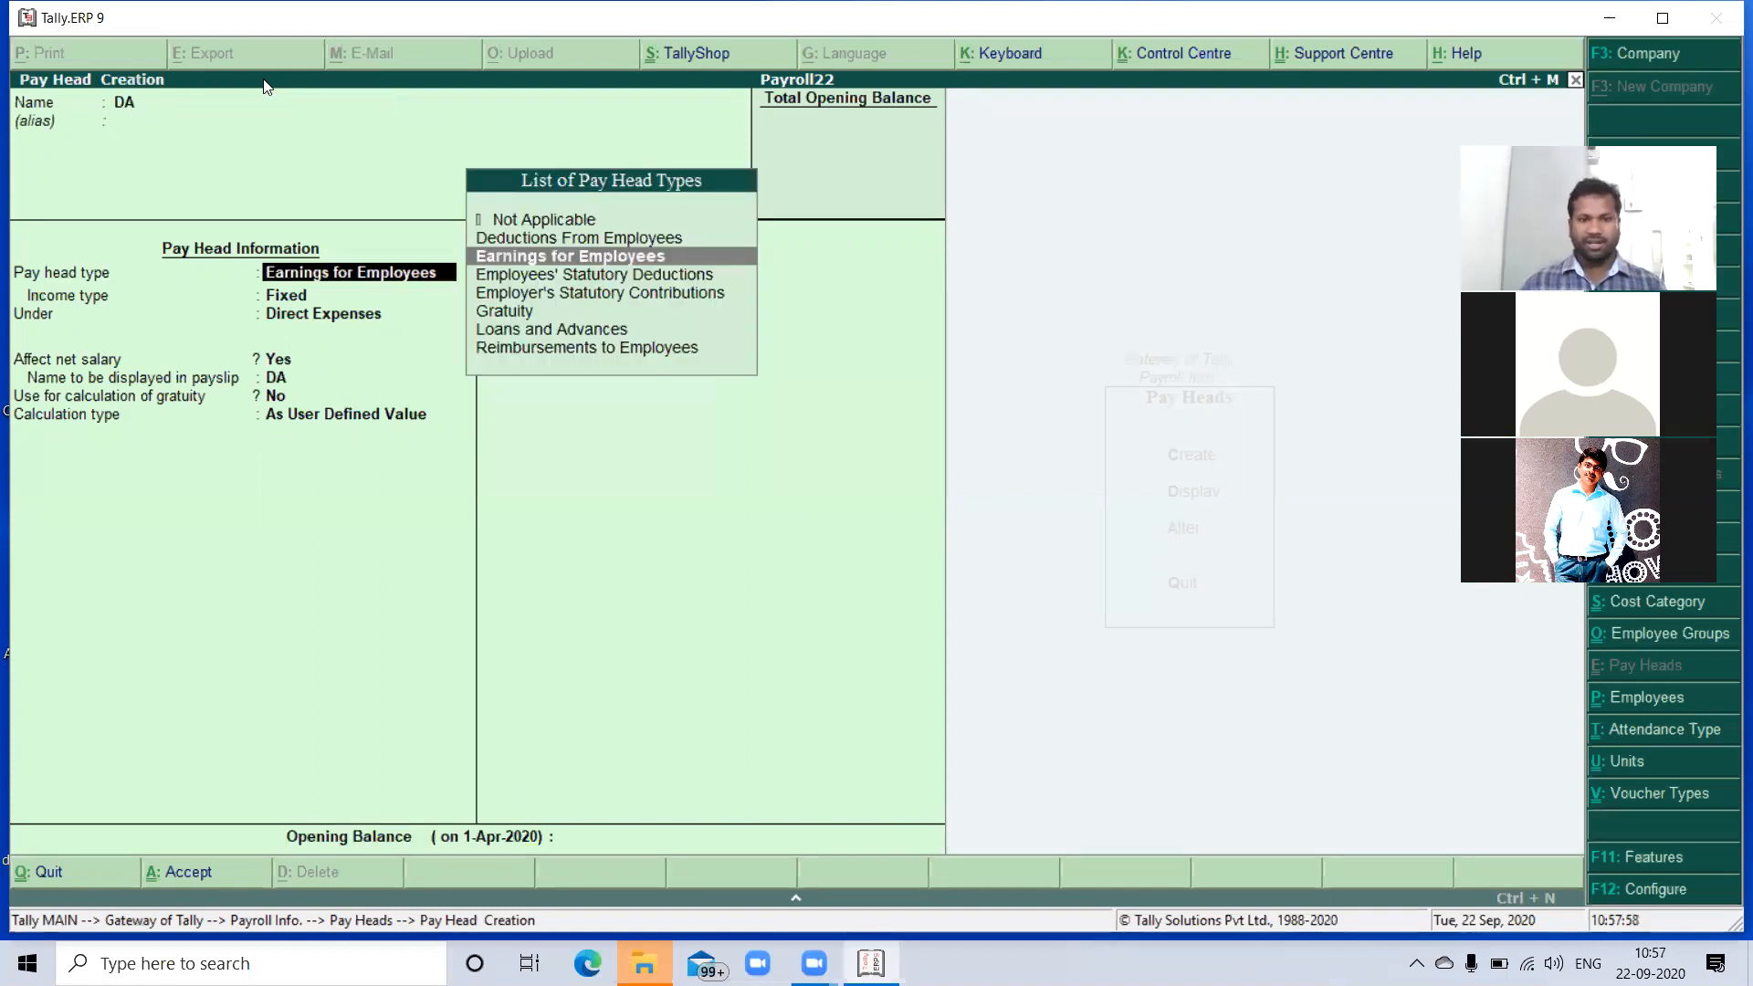
key("Return")
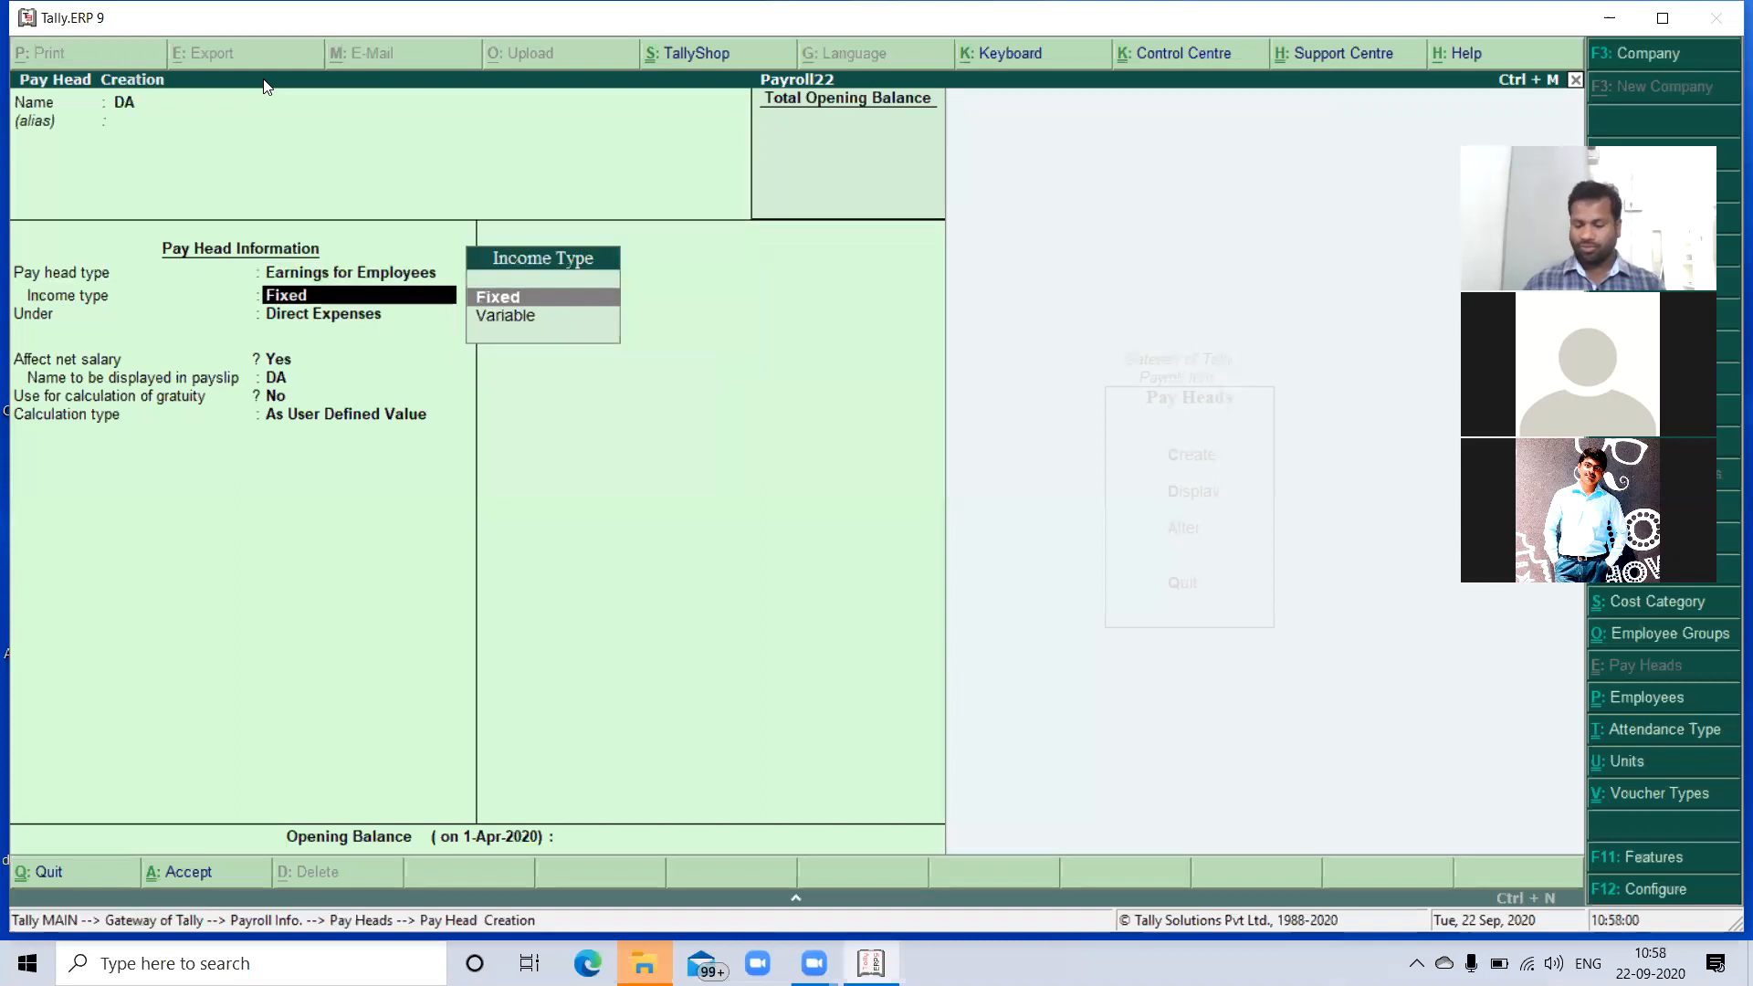
key("Down")
key("Return")
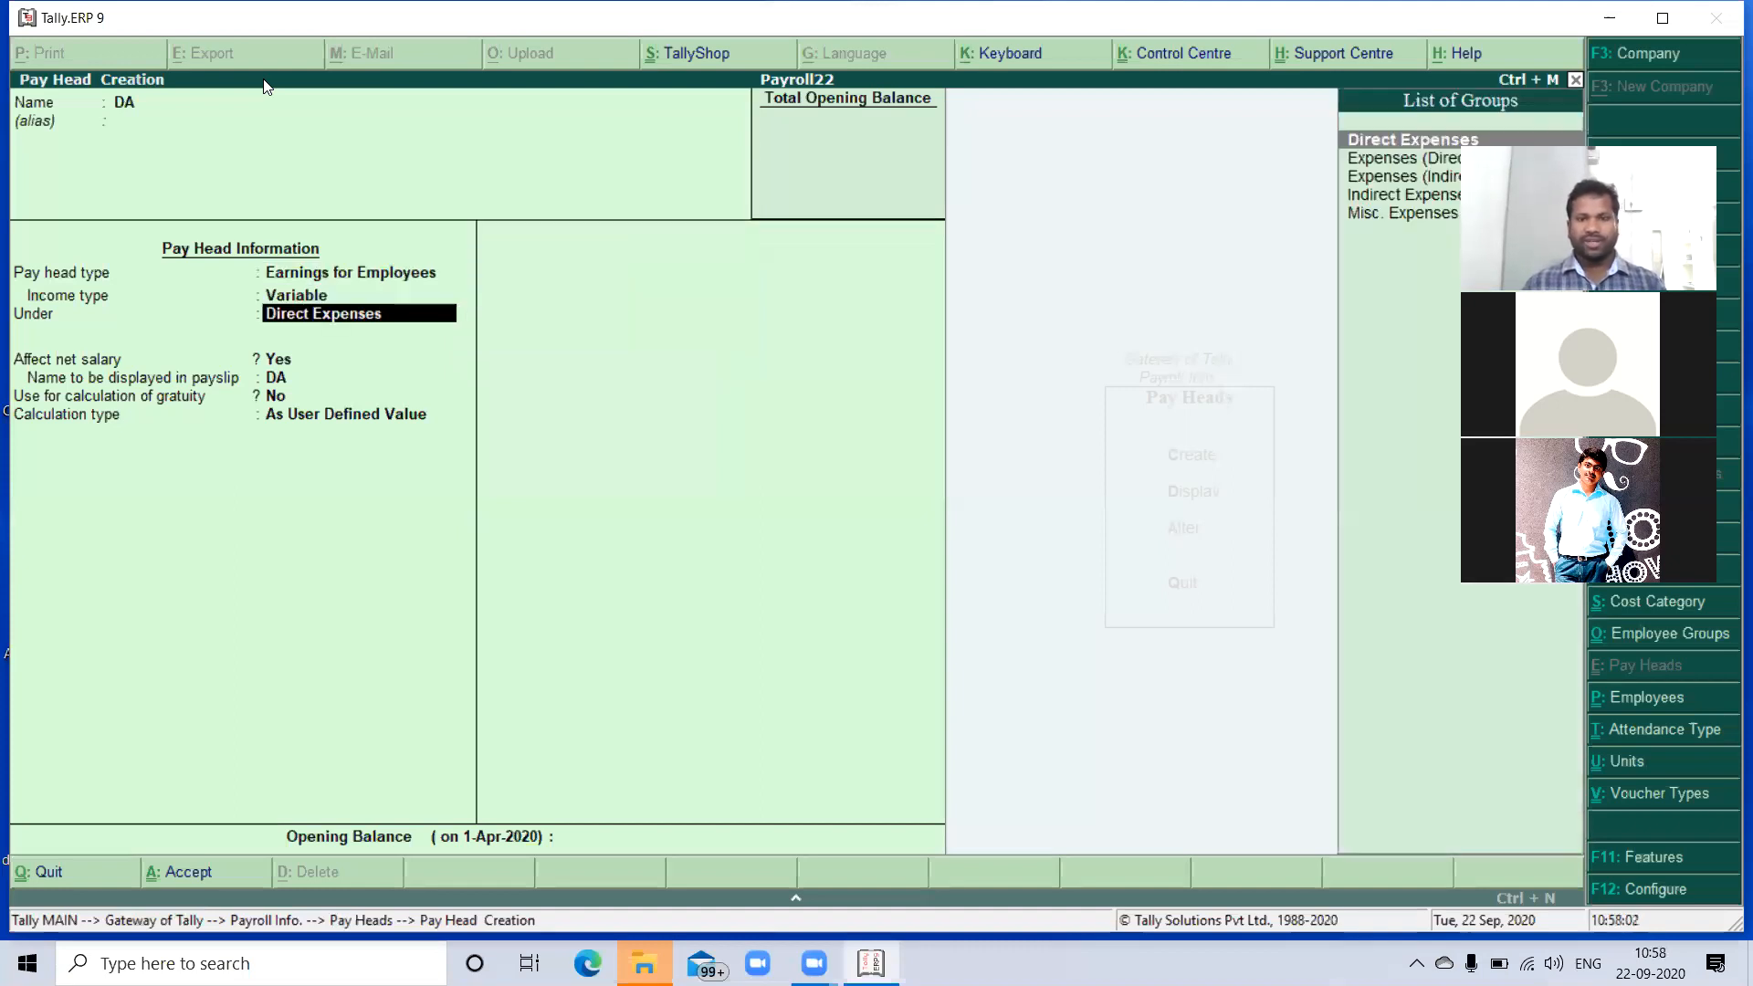
key("Down")
key("Down")
key("Down")
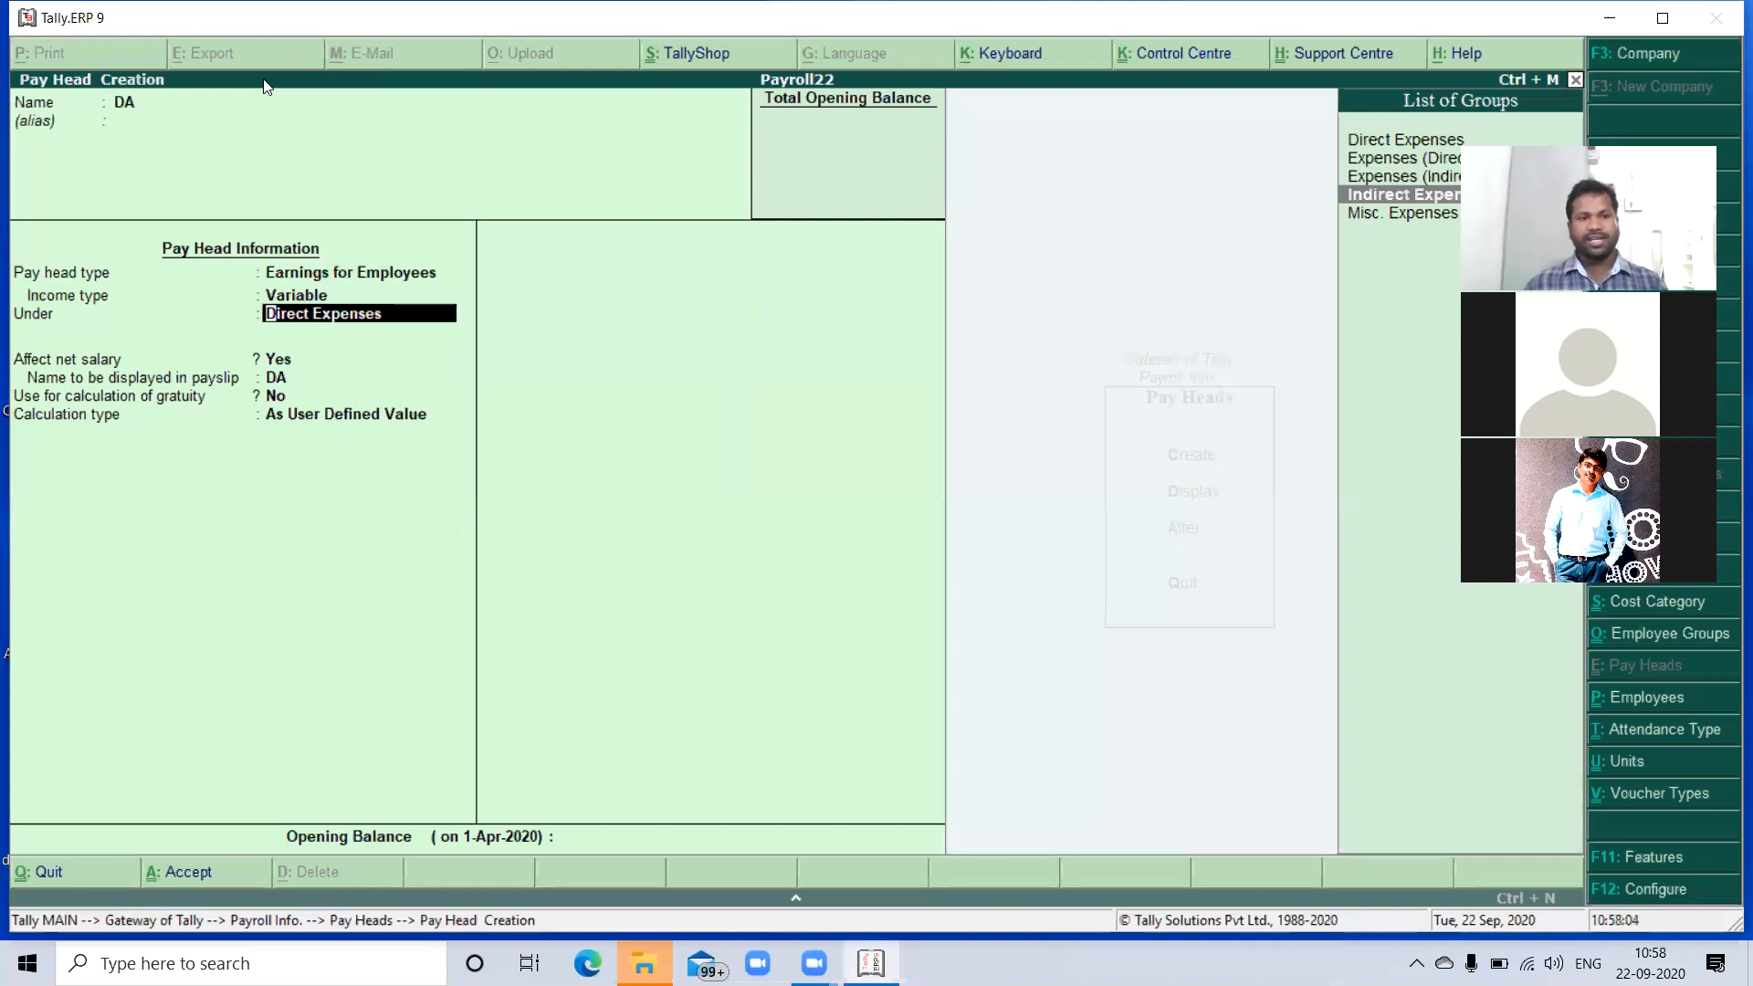
key("Return")
- Set DA's calculation type to As Computed Value, computed on a specified formula that adds the Basic Slary pay head
key("Return")
key("Return")
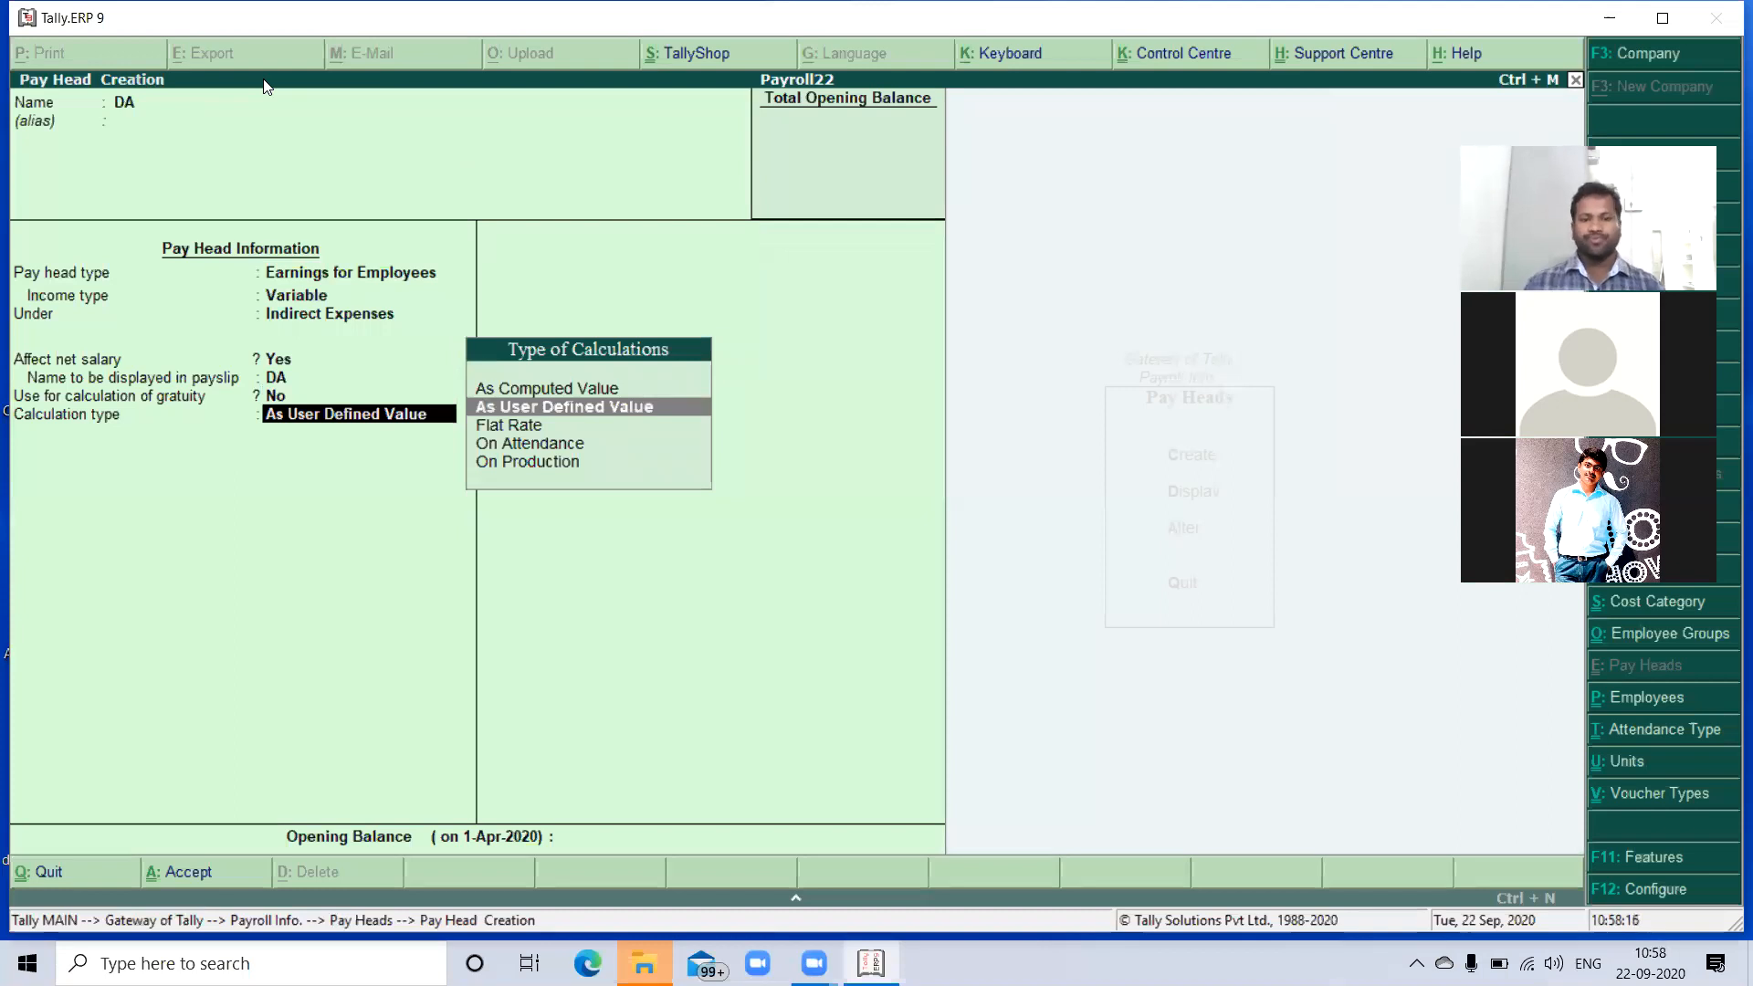
key("Up")
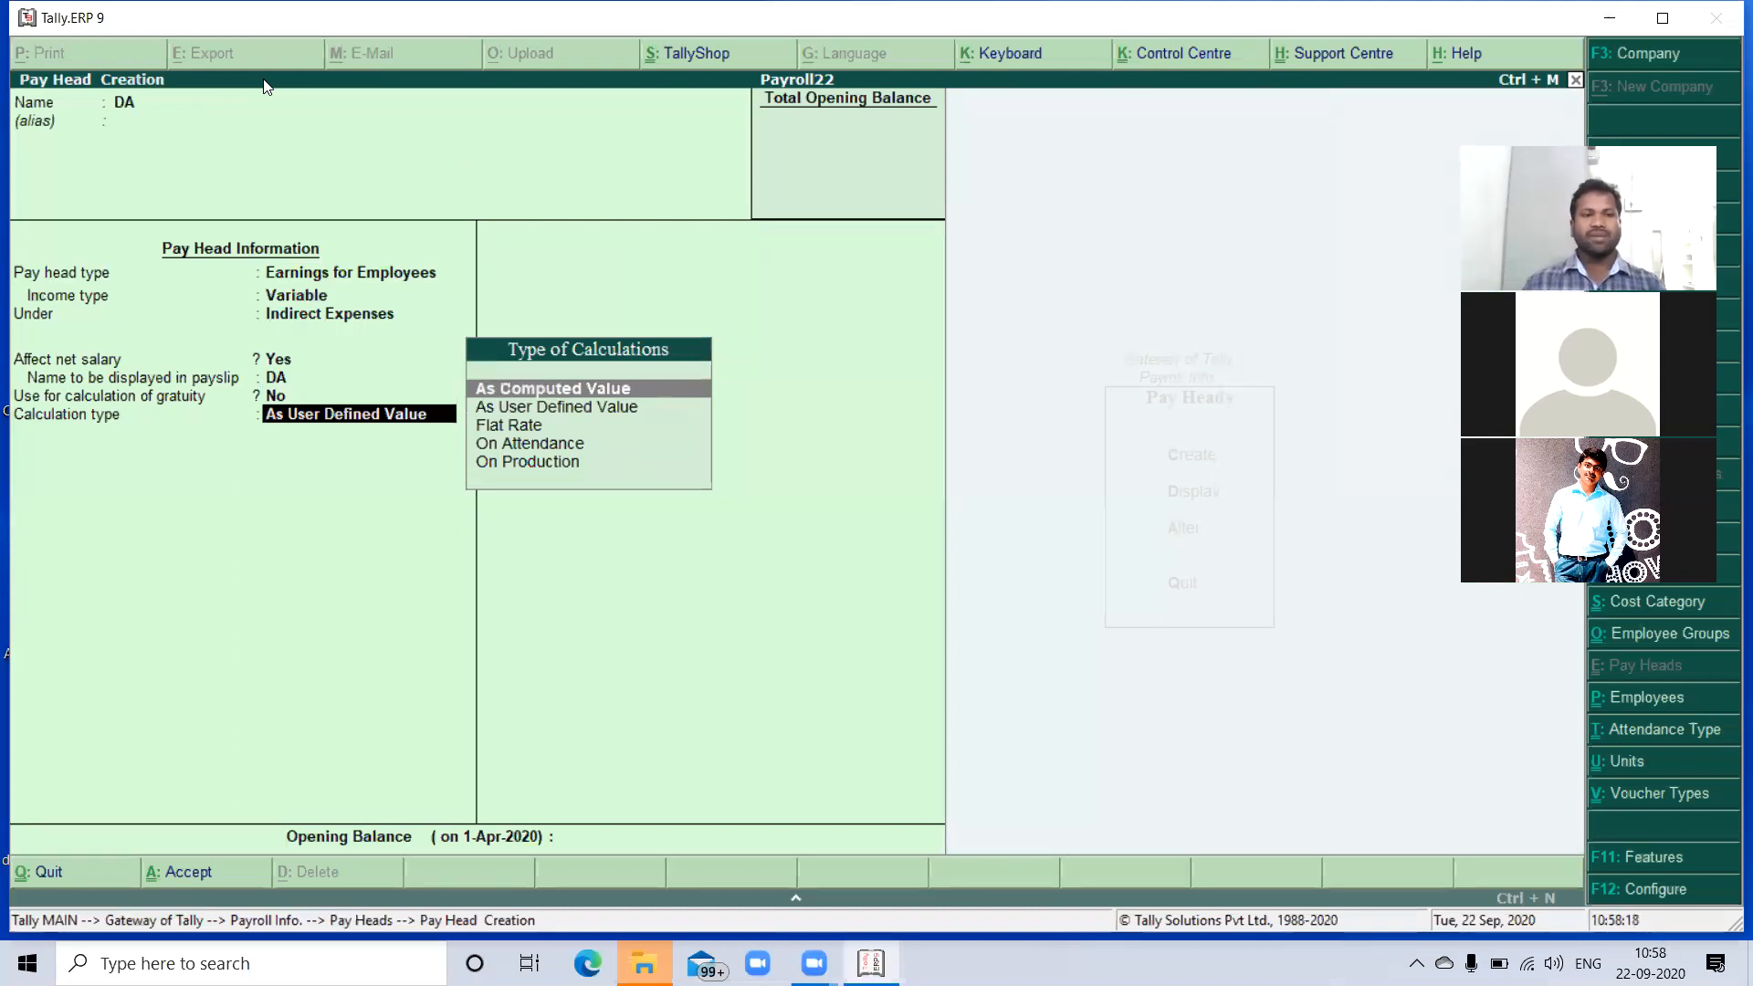
key("Return")
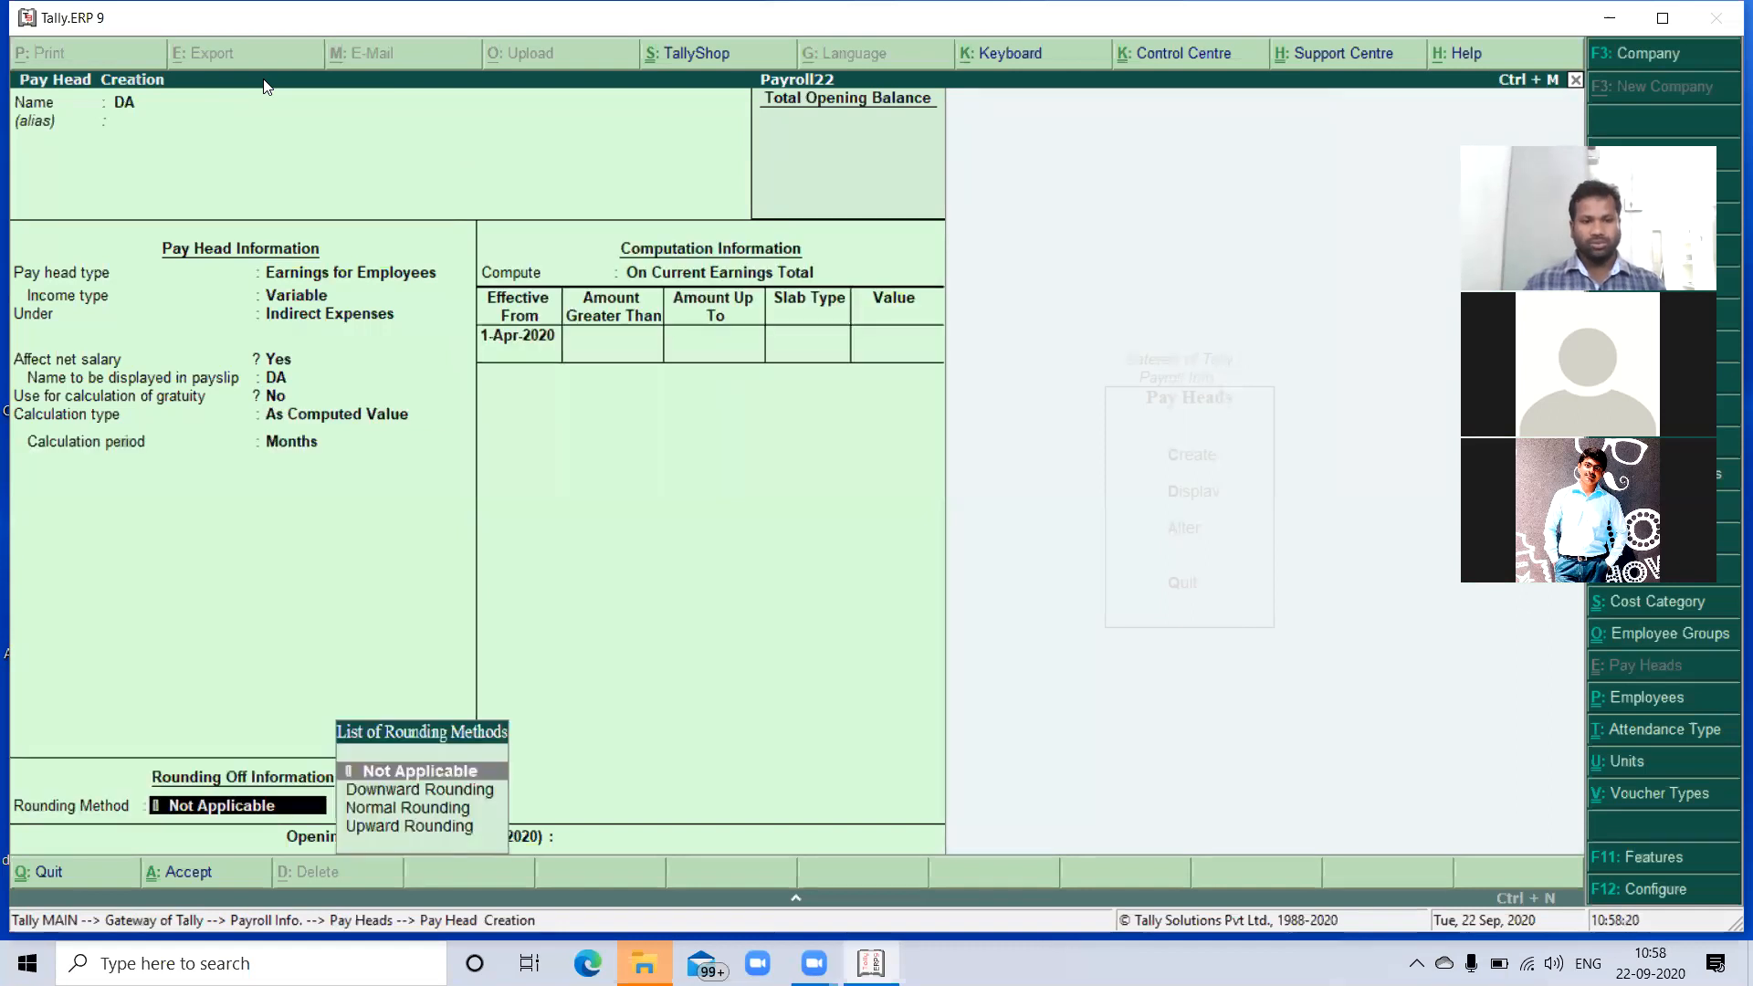
key("Return")
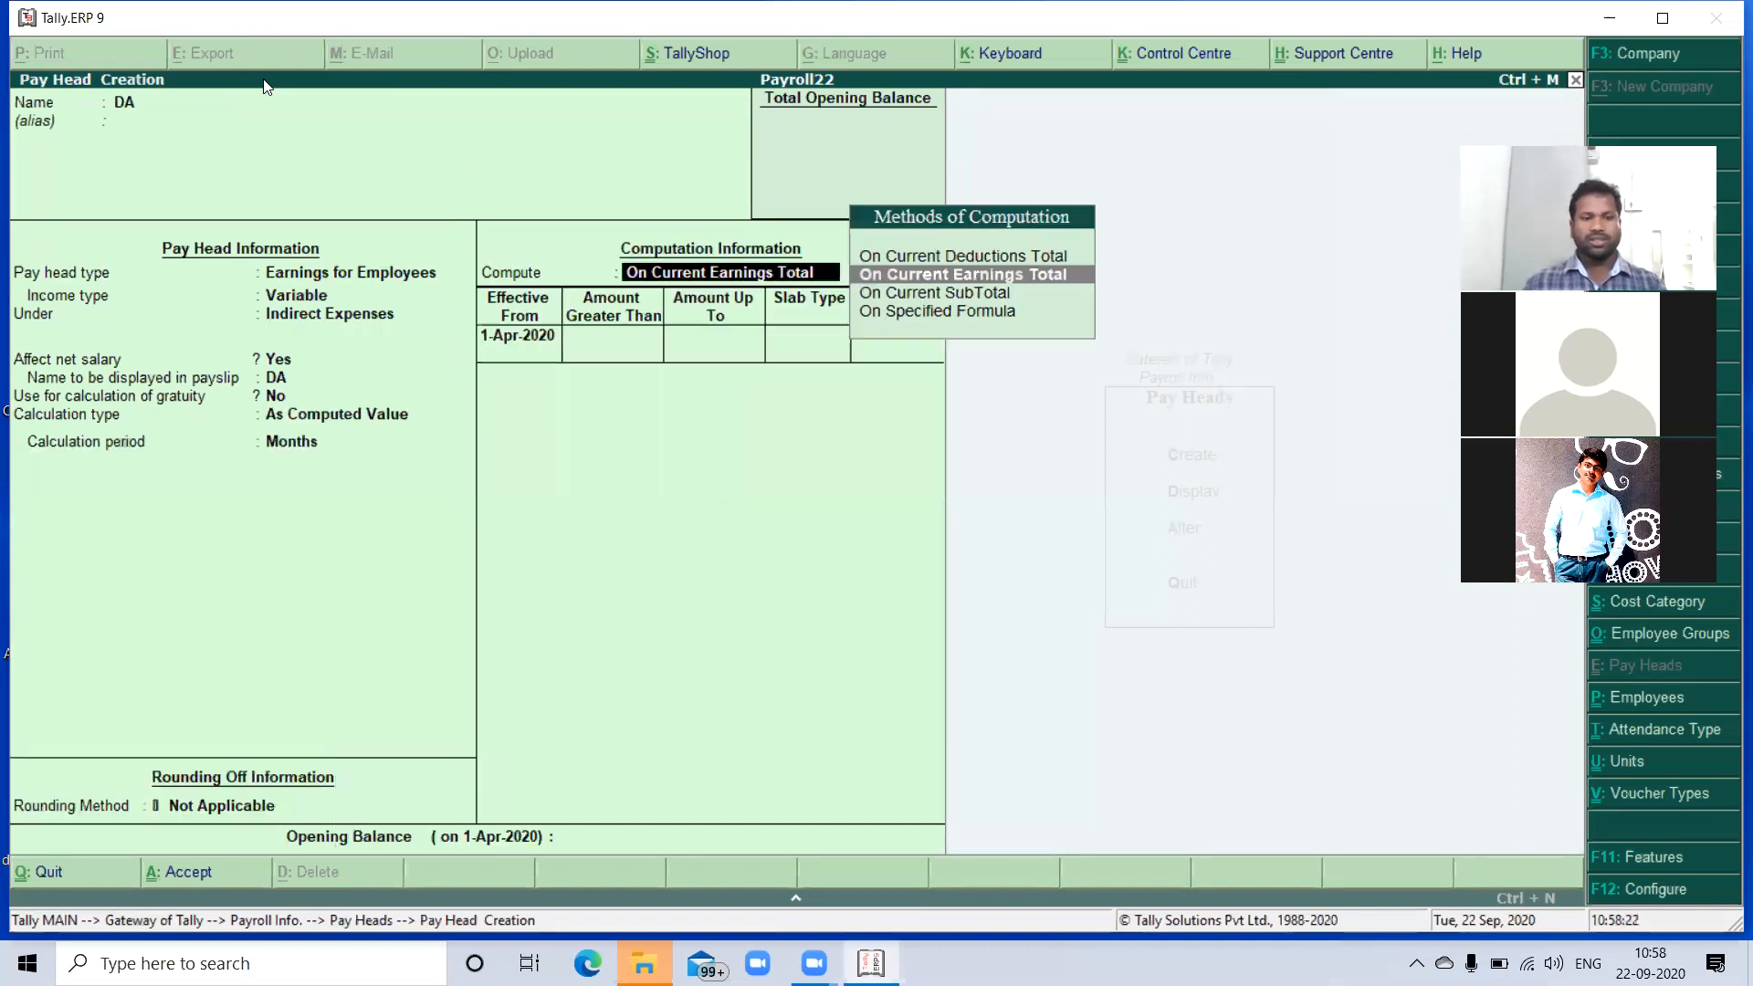
key("Down")
key("Down")
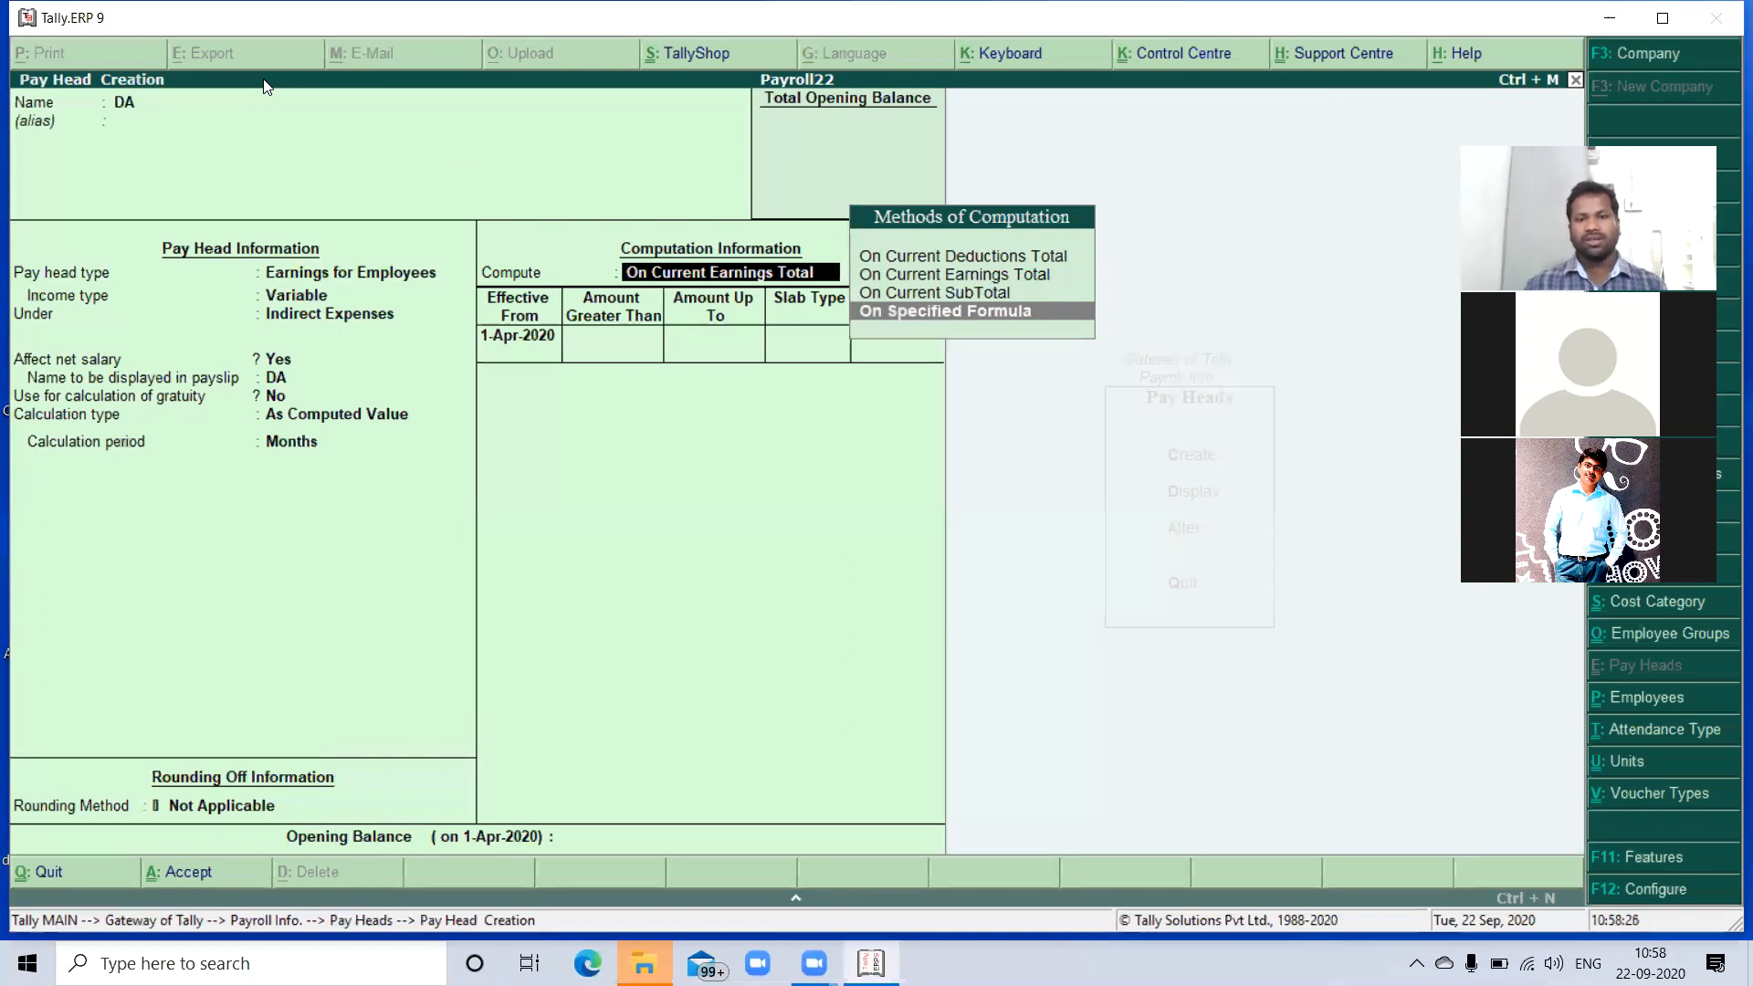
key("Return")
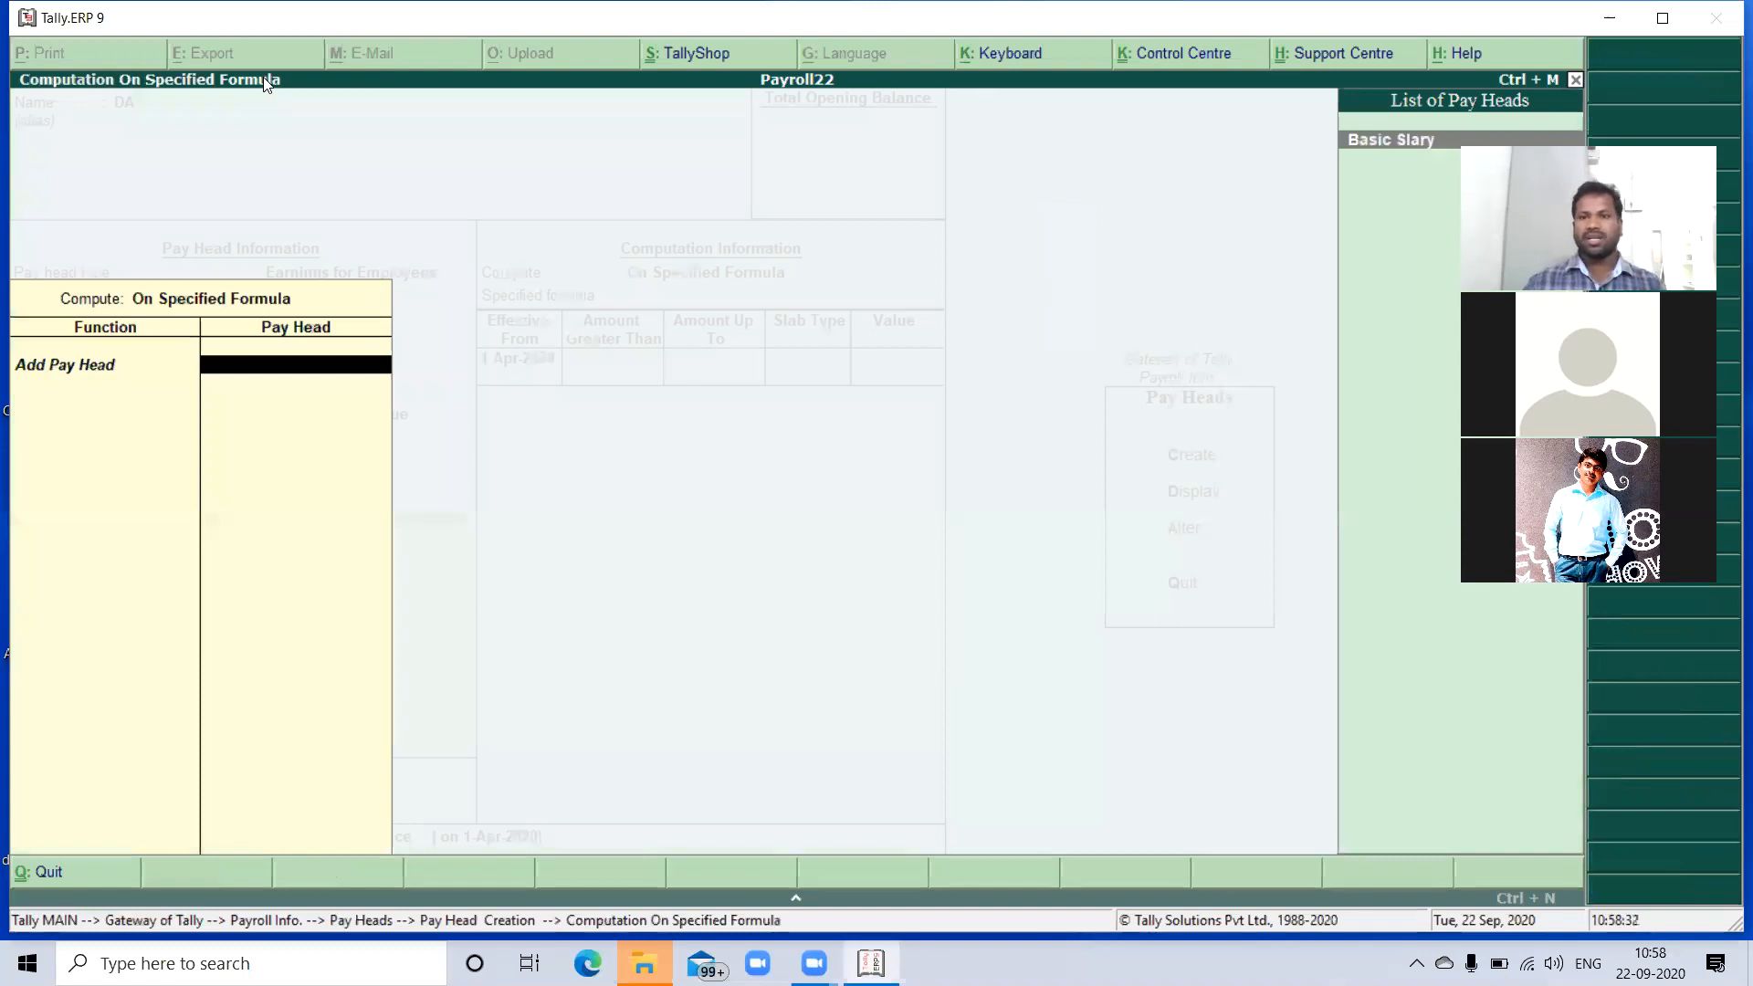
left_click(1413, 143)
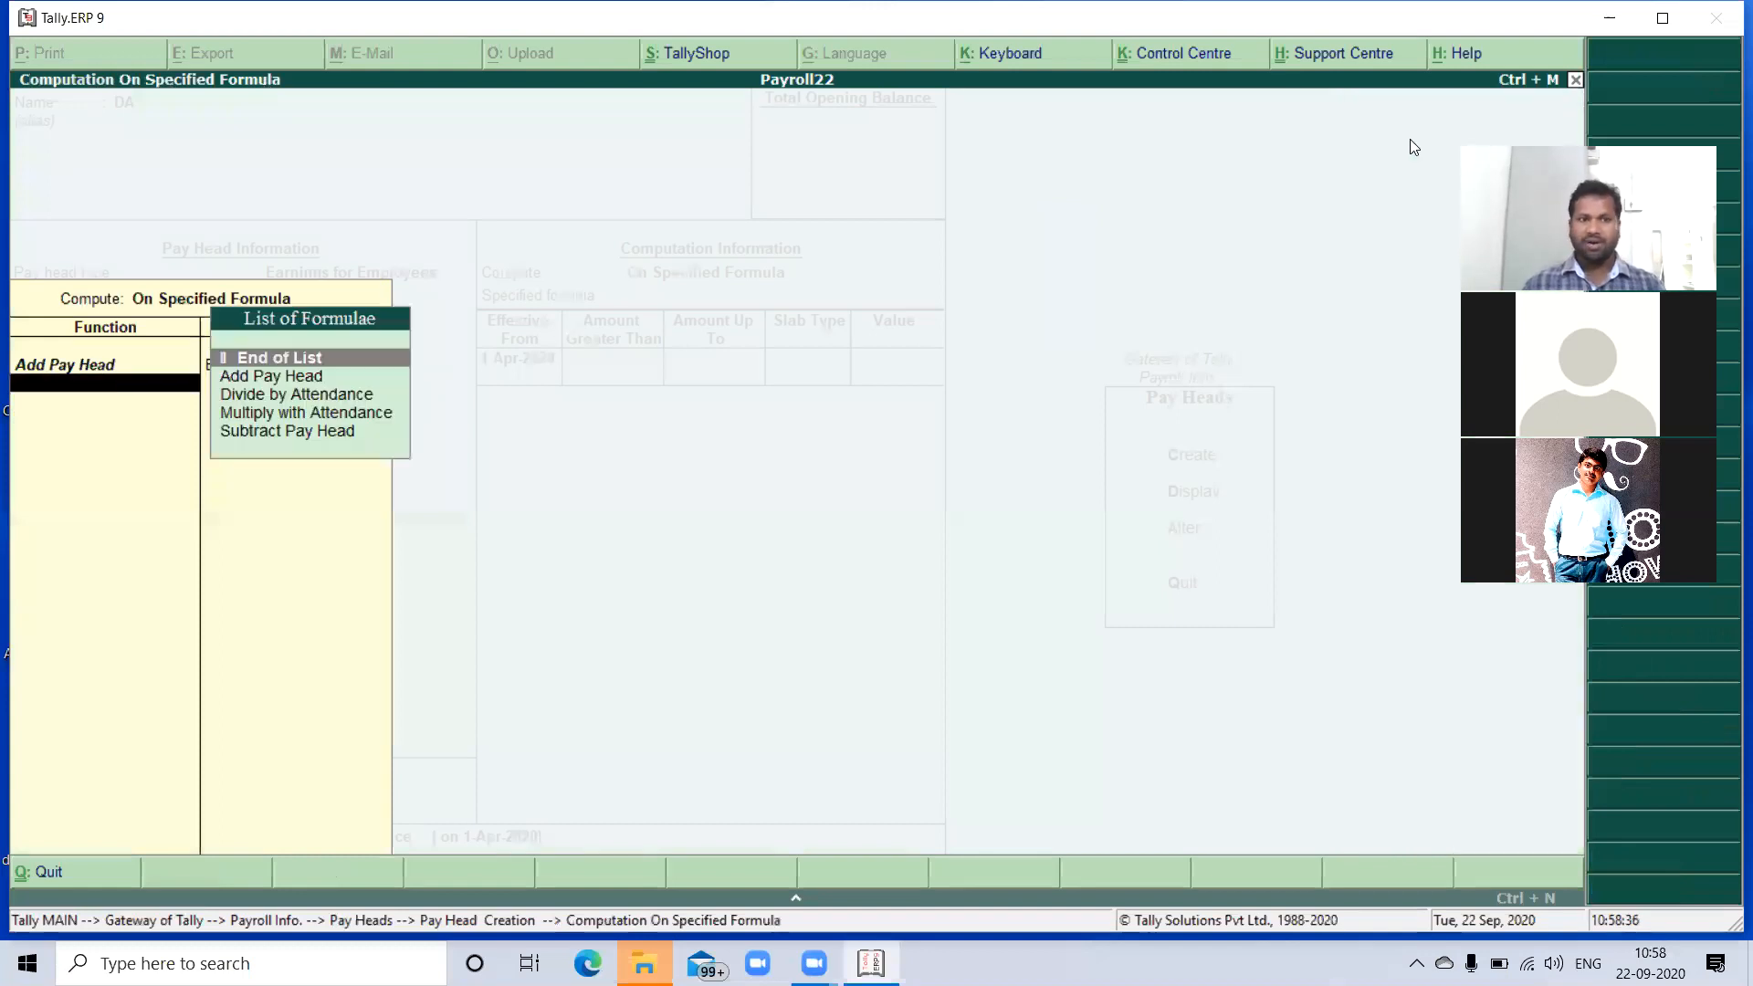
key("Return")
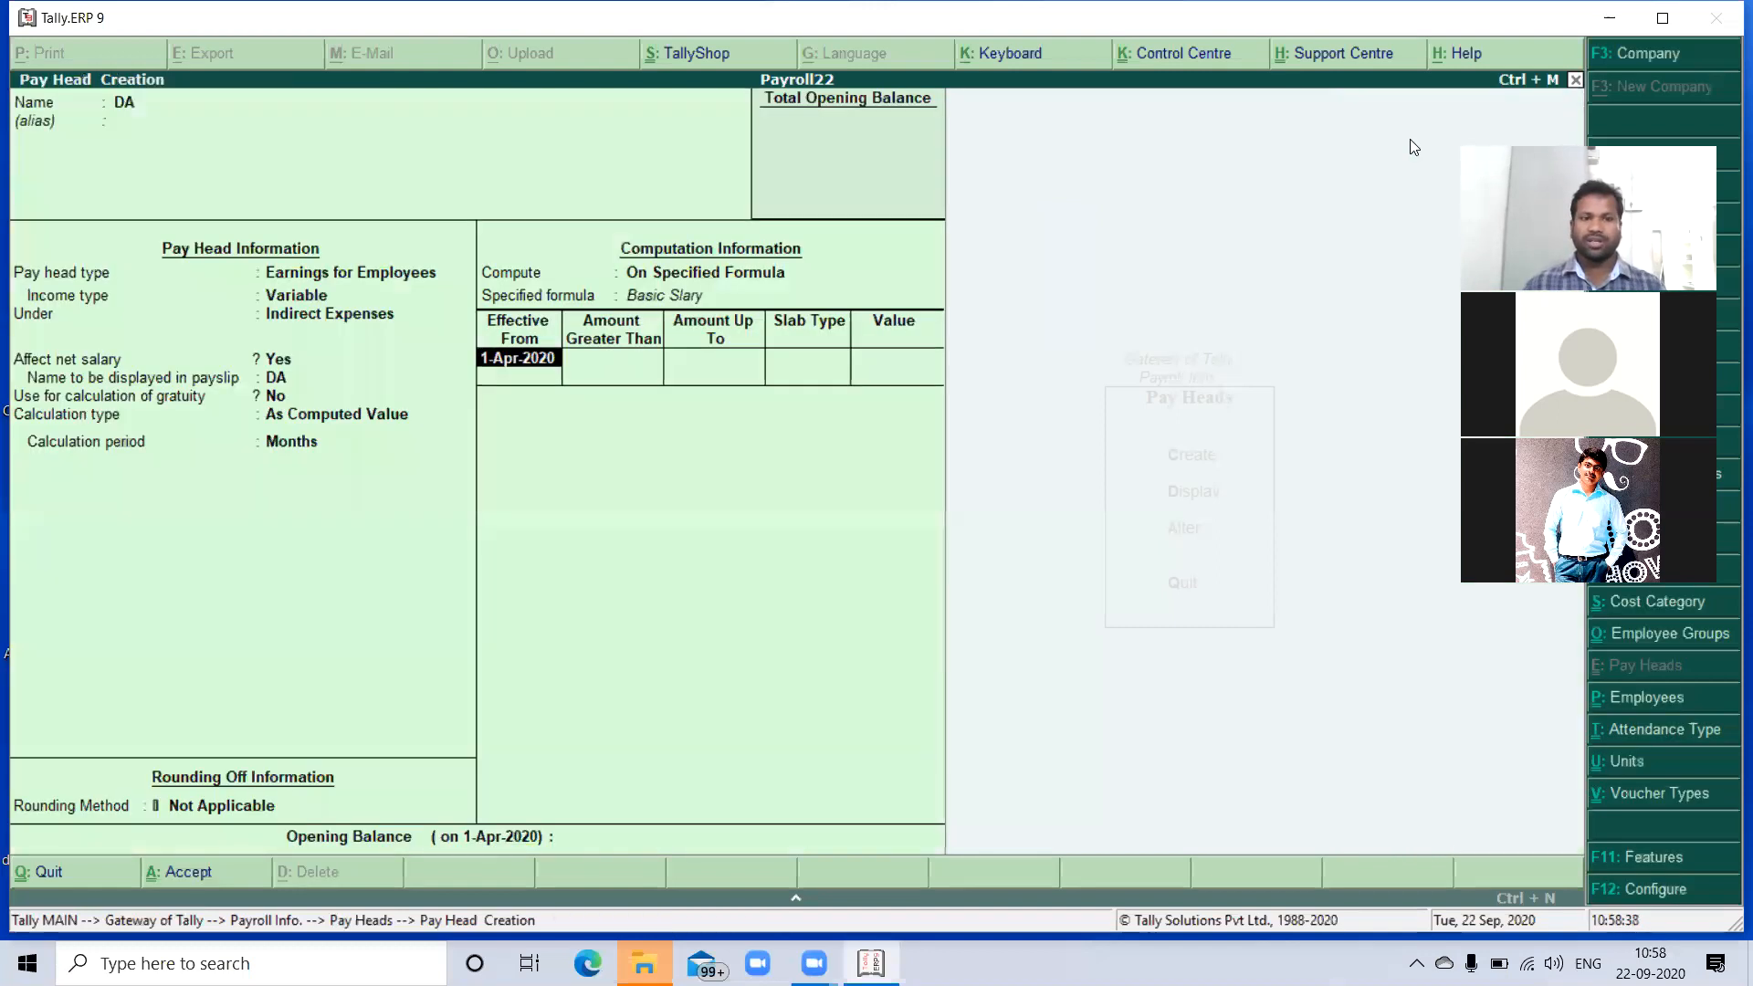
- Give DA a Percentage slab of 12% effective from 1-Apr-2020 with no amount limits, and save the pay head
key("Return")
key("Return")
key("Return")
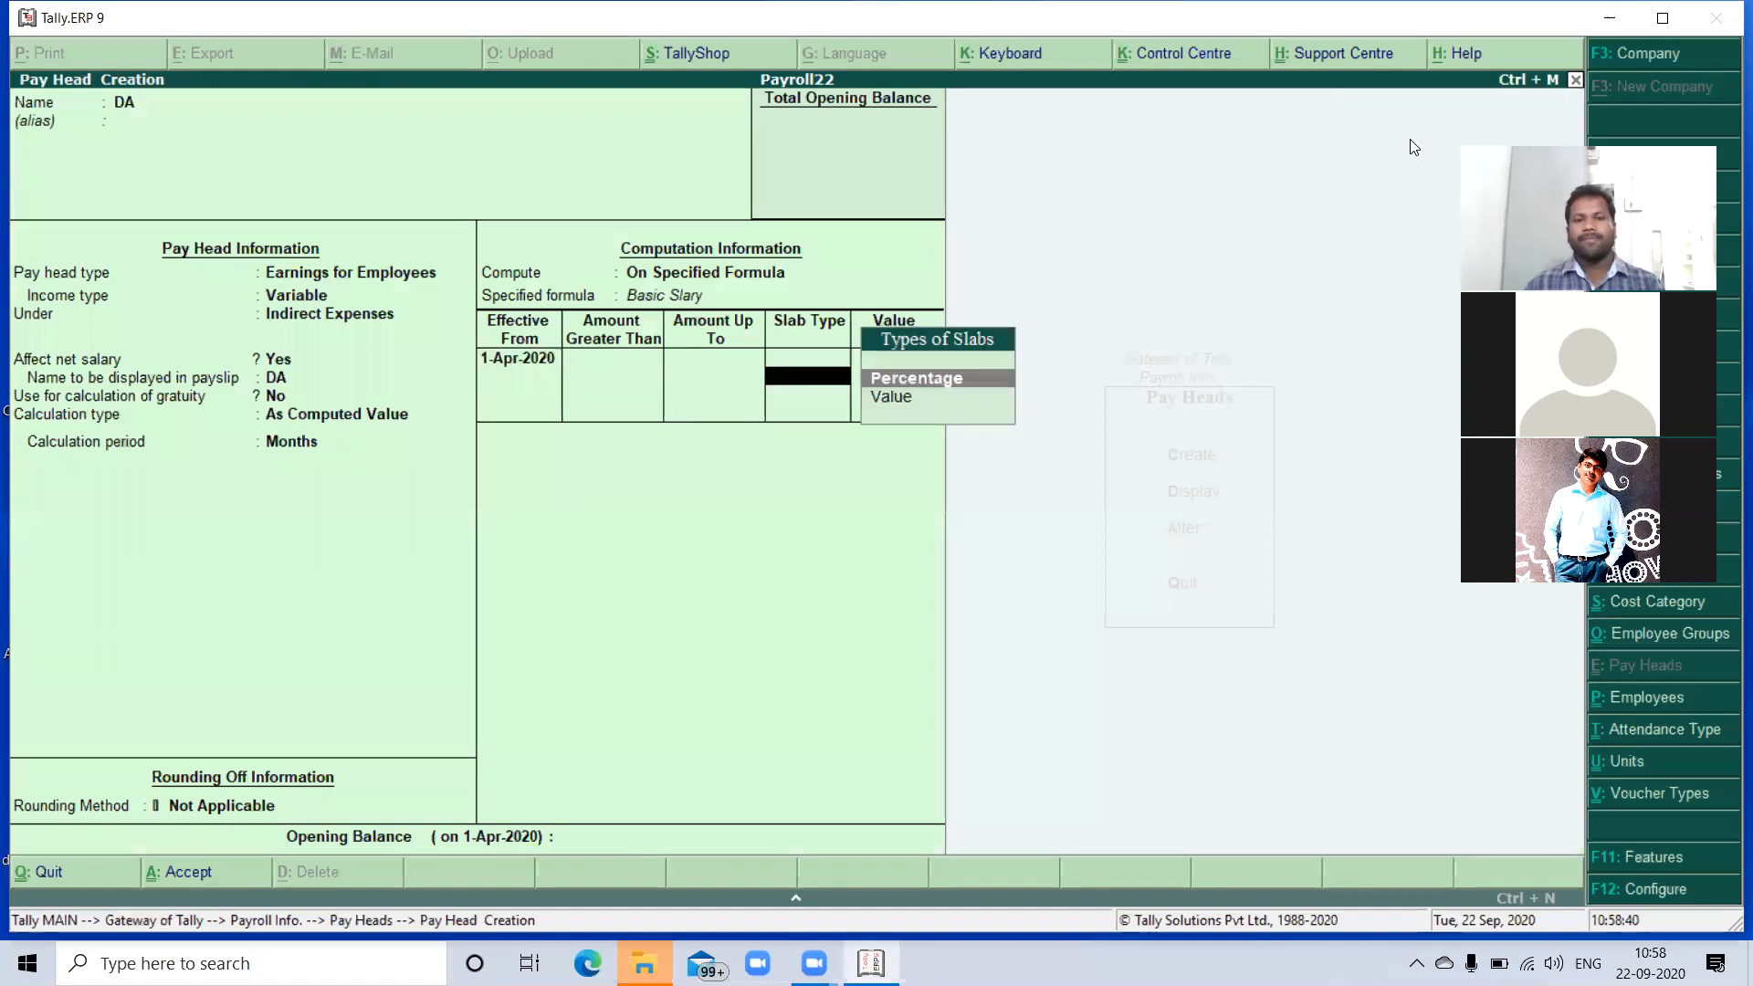
key("Return")
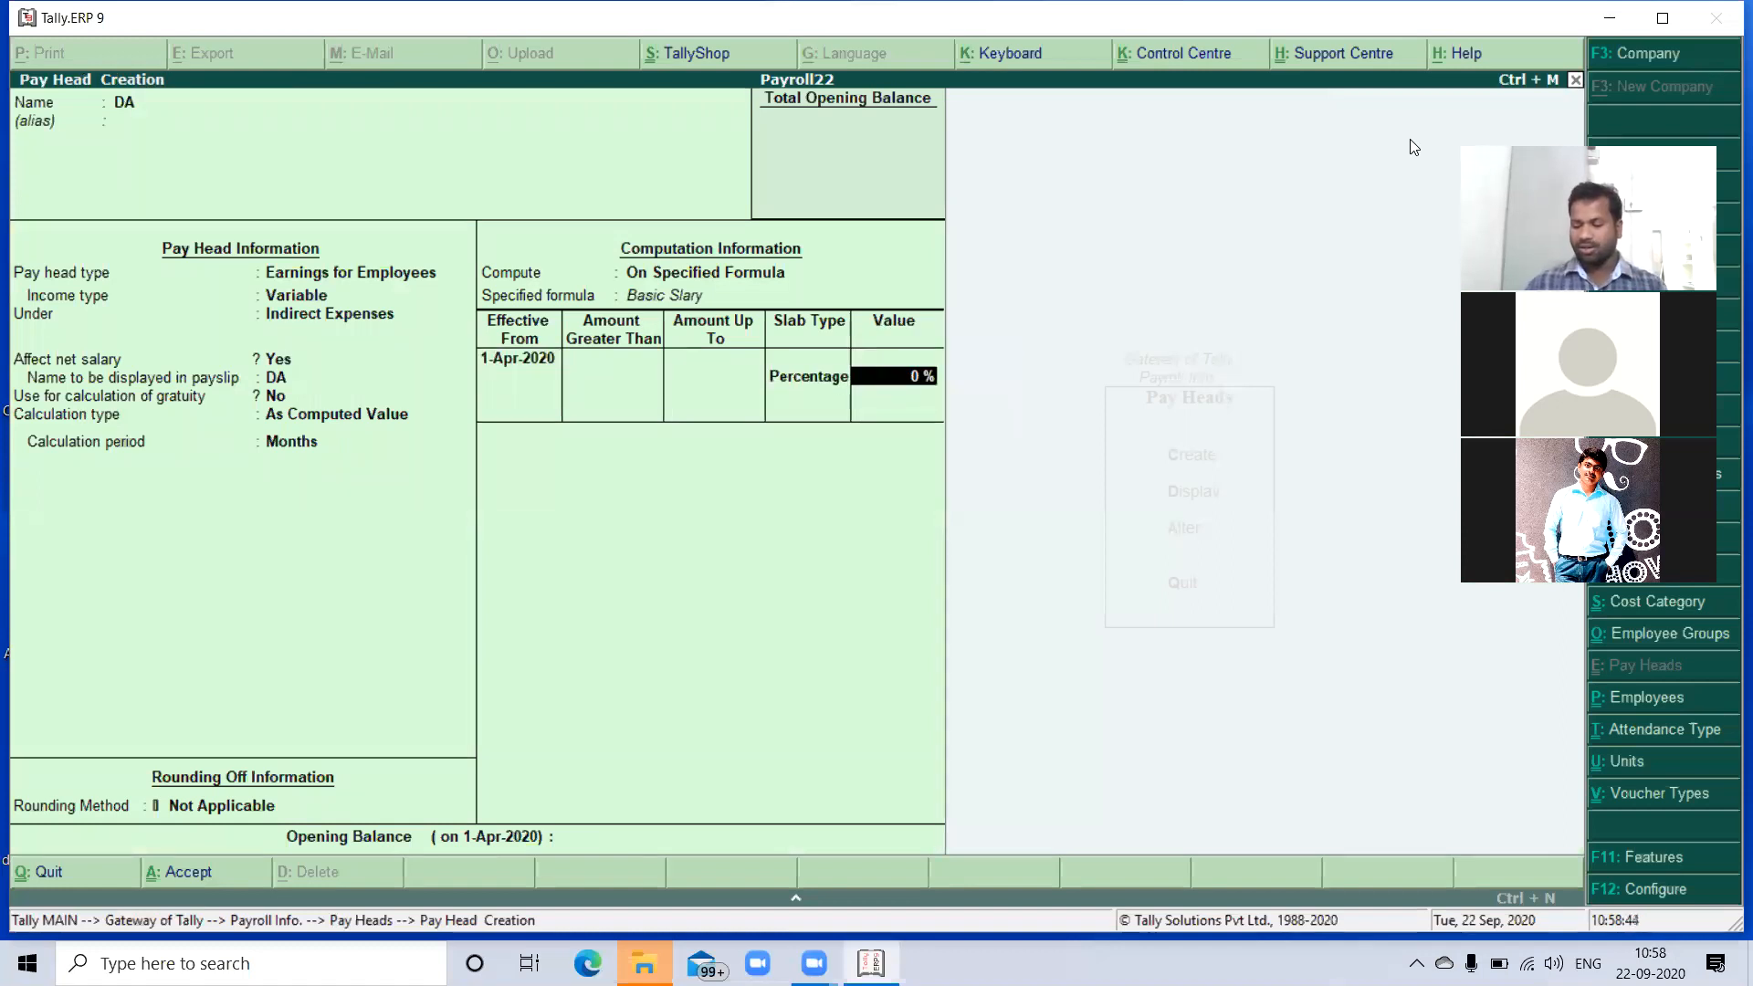
type("12")
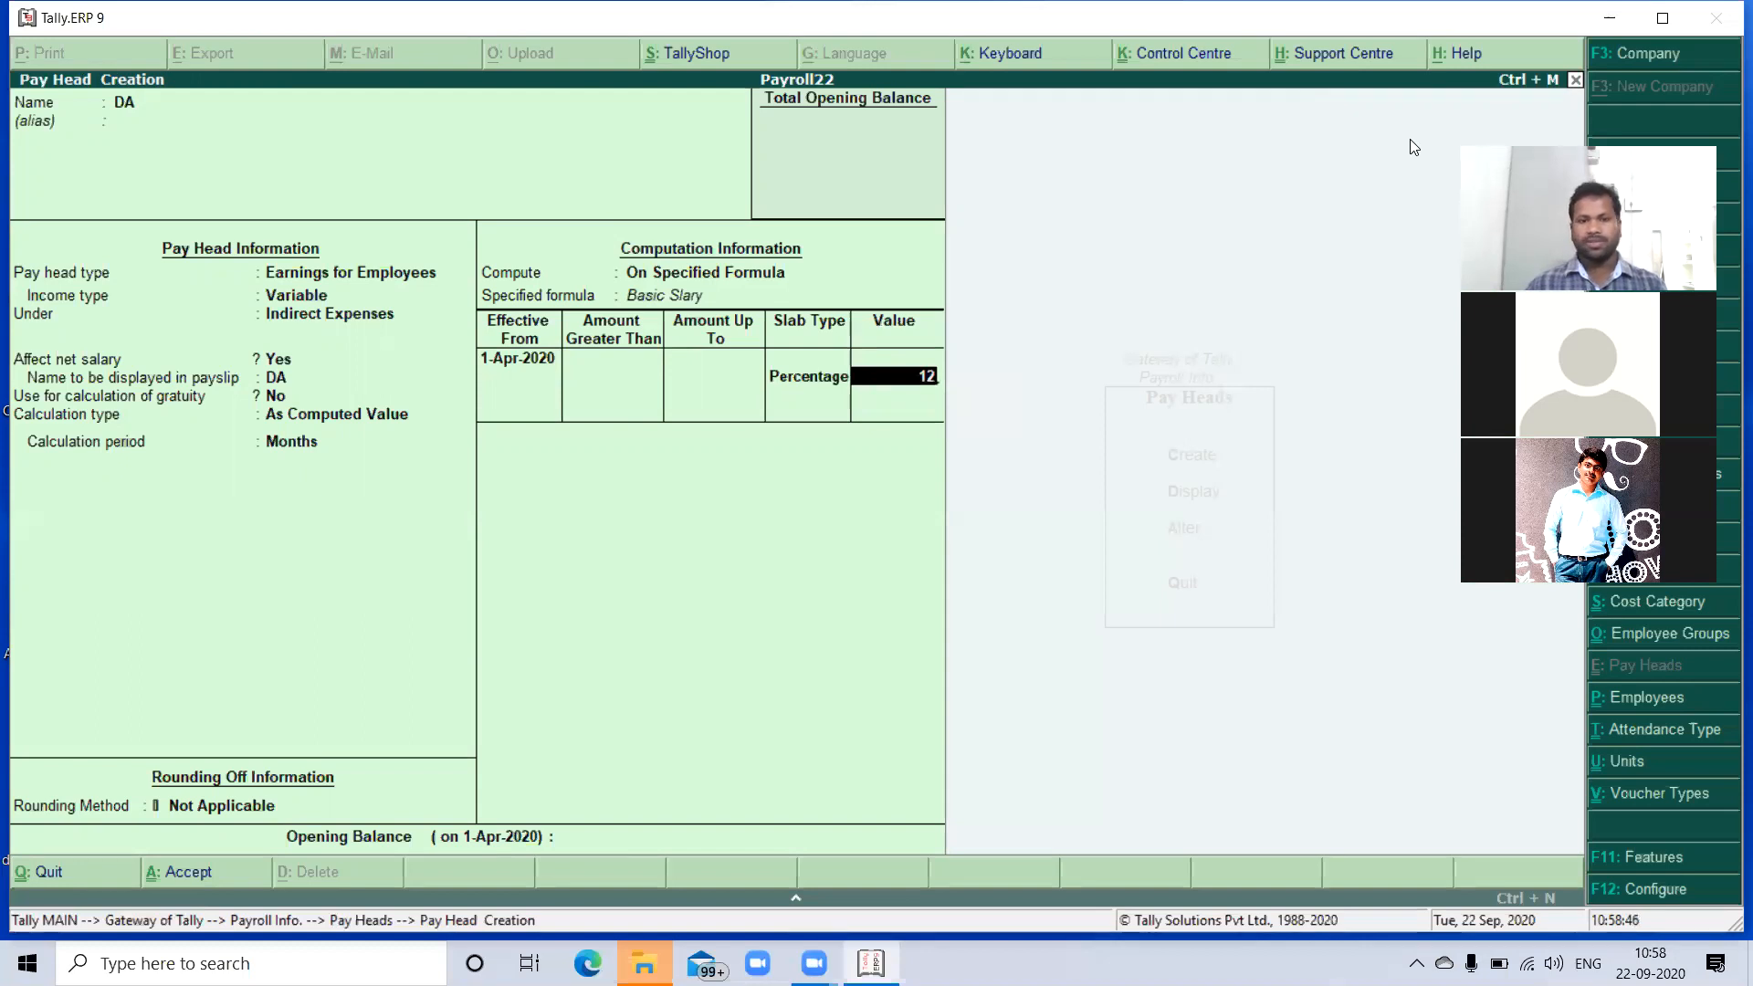
key("Return")
key("Return")
key("Return")
key("Return")
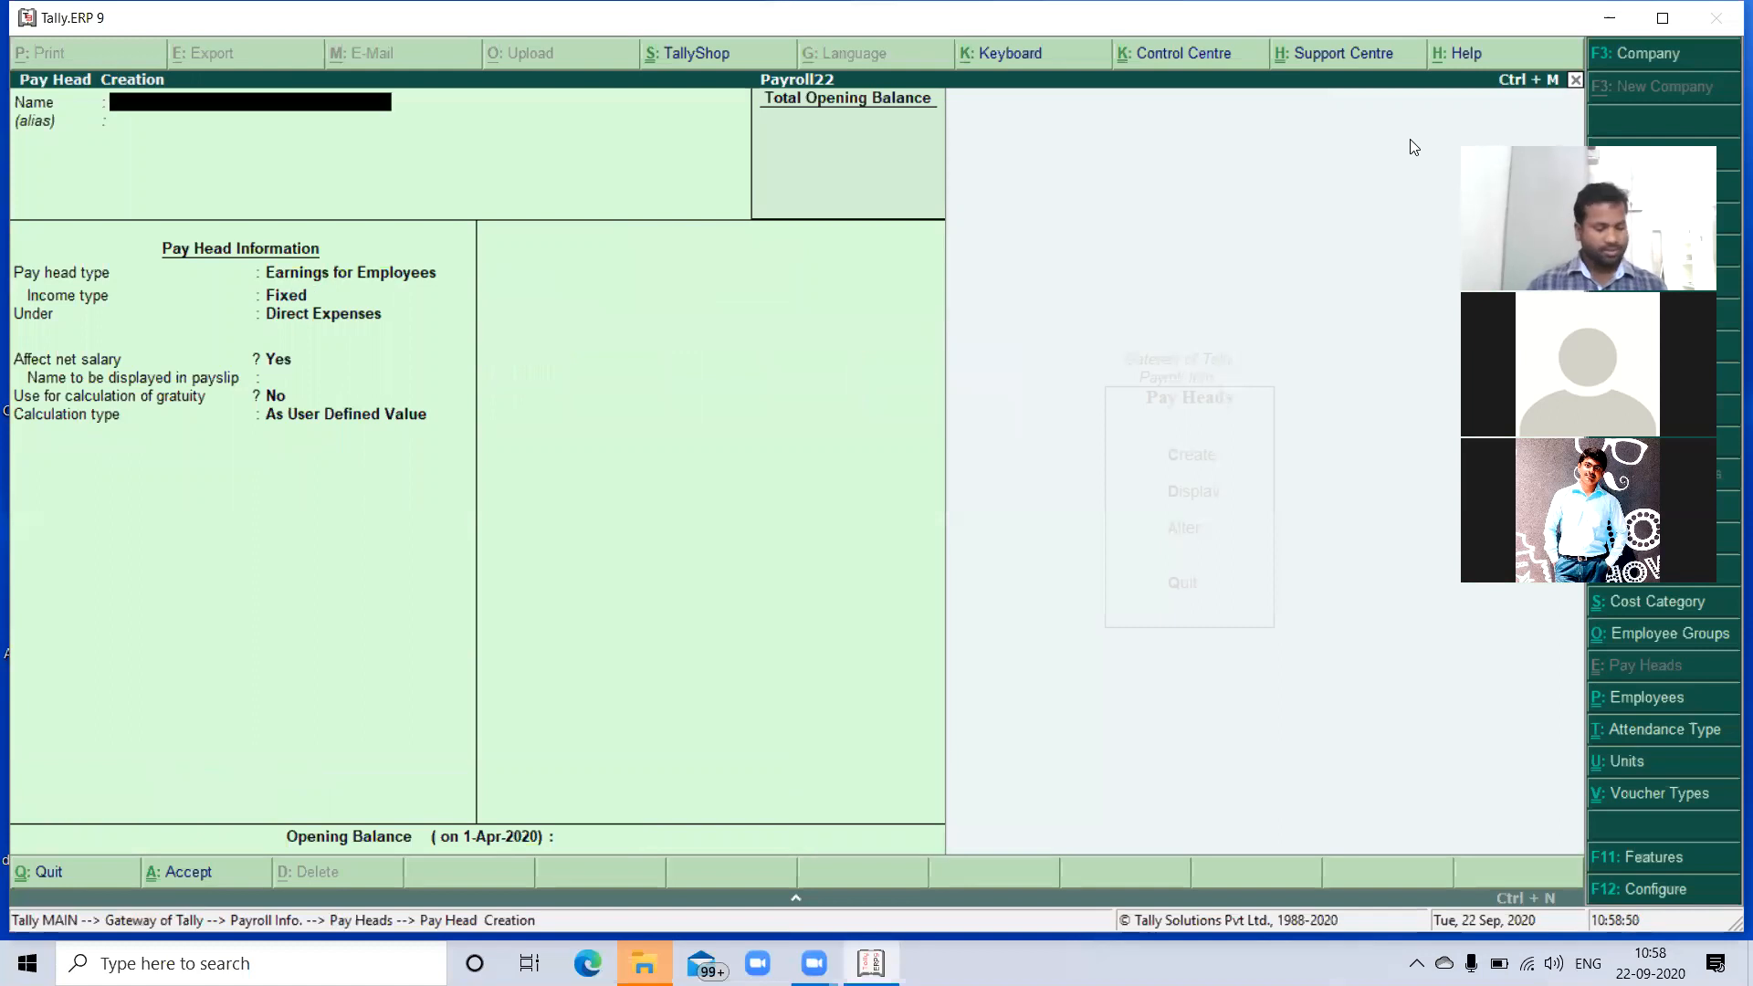
- Start a pay head named HRA as Earnings for Employees with income type Variable, under Indirect Expenses
type("HRA")
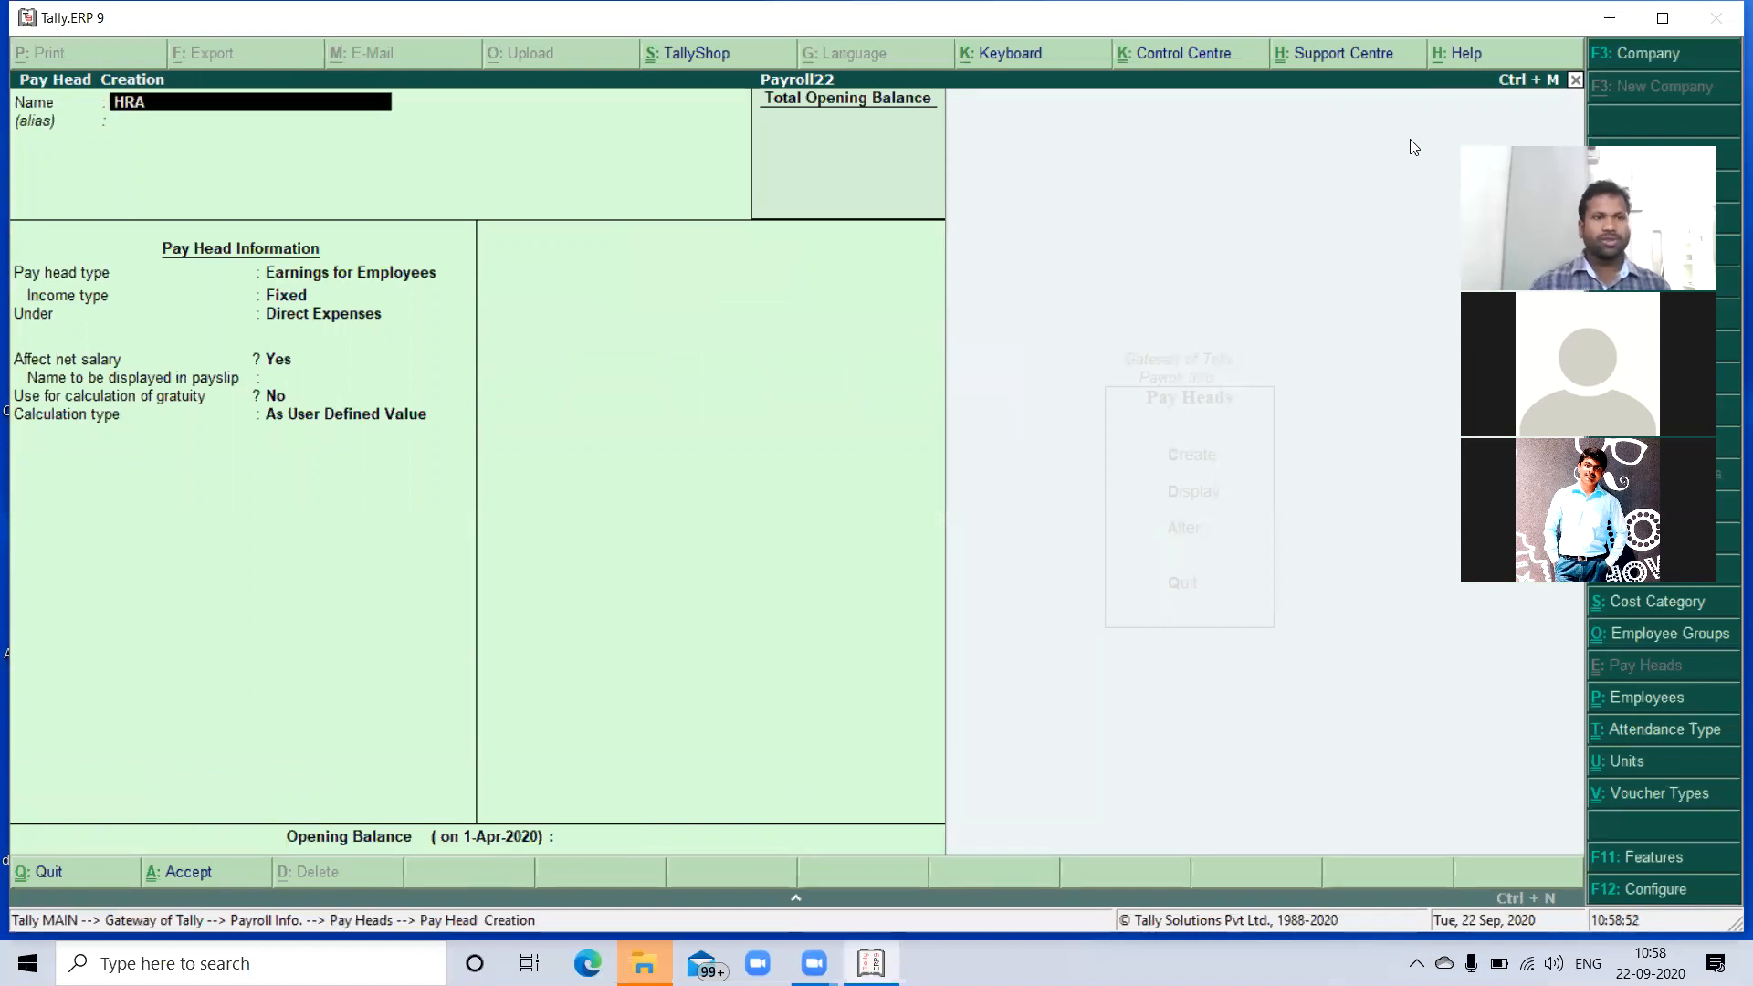
key("Return")
key("Return")
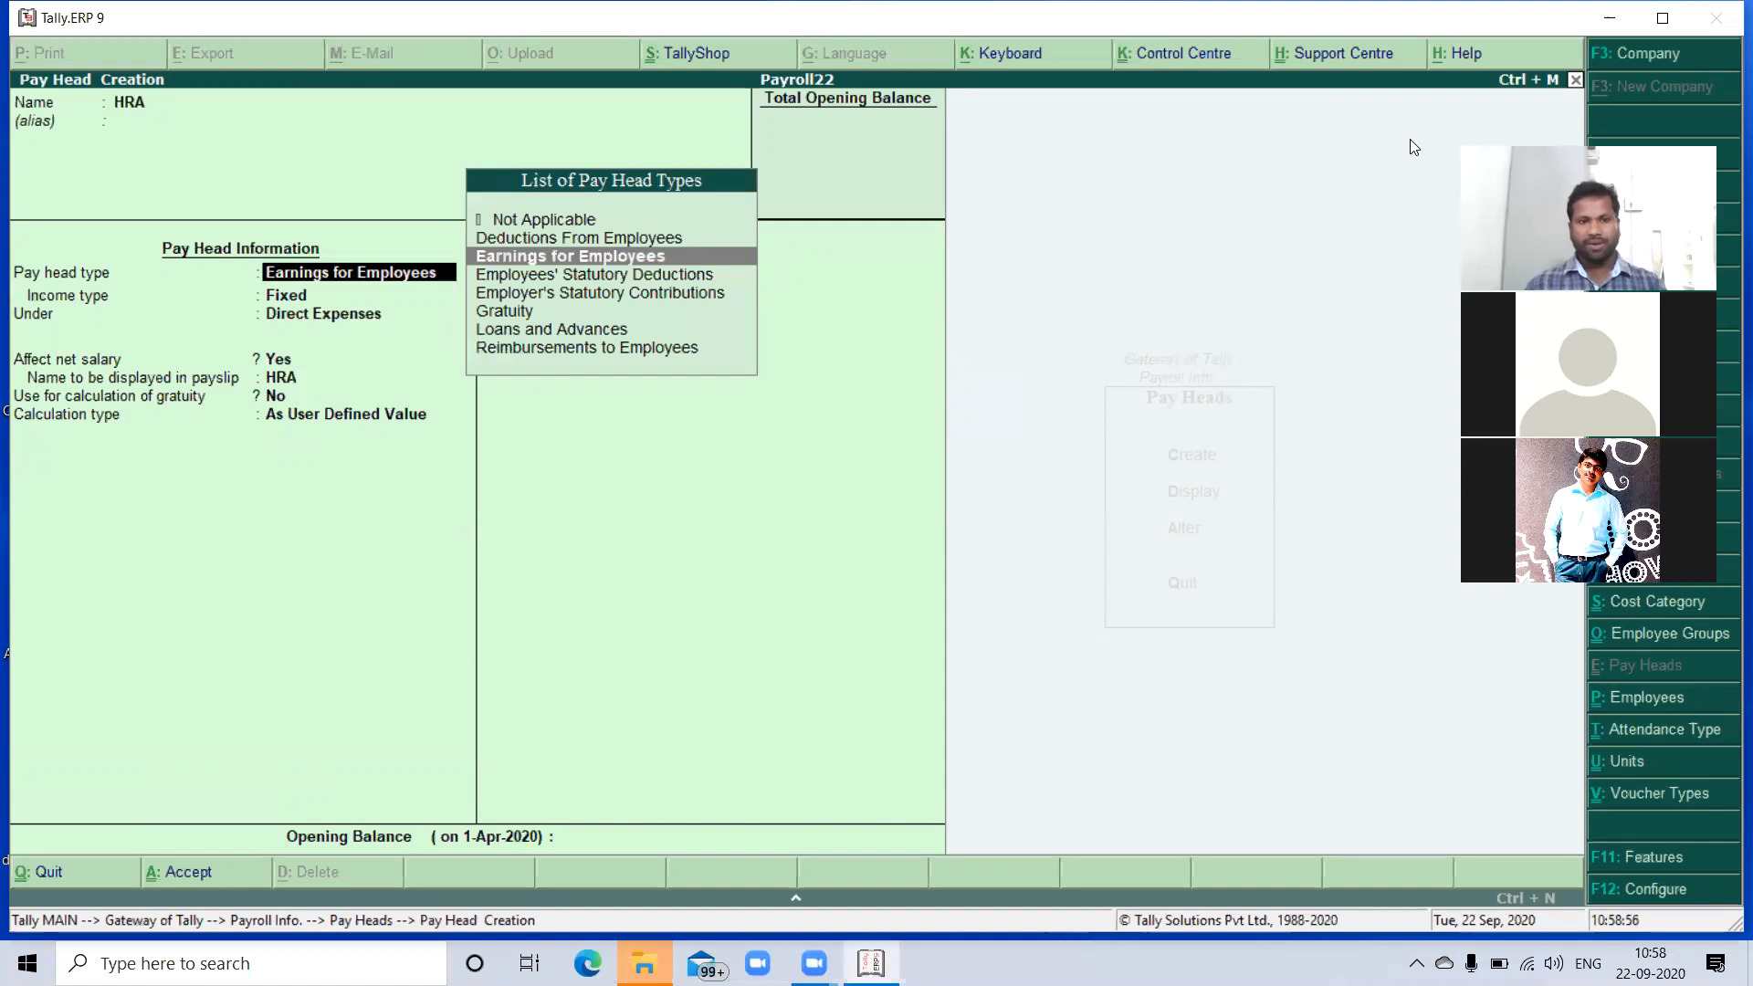
key("Return")
key("Return")
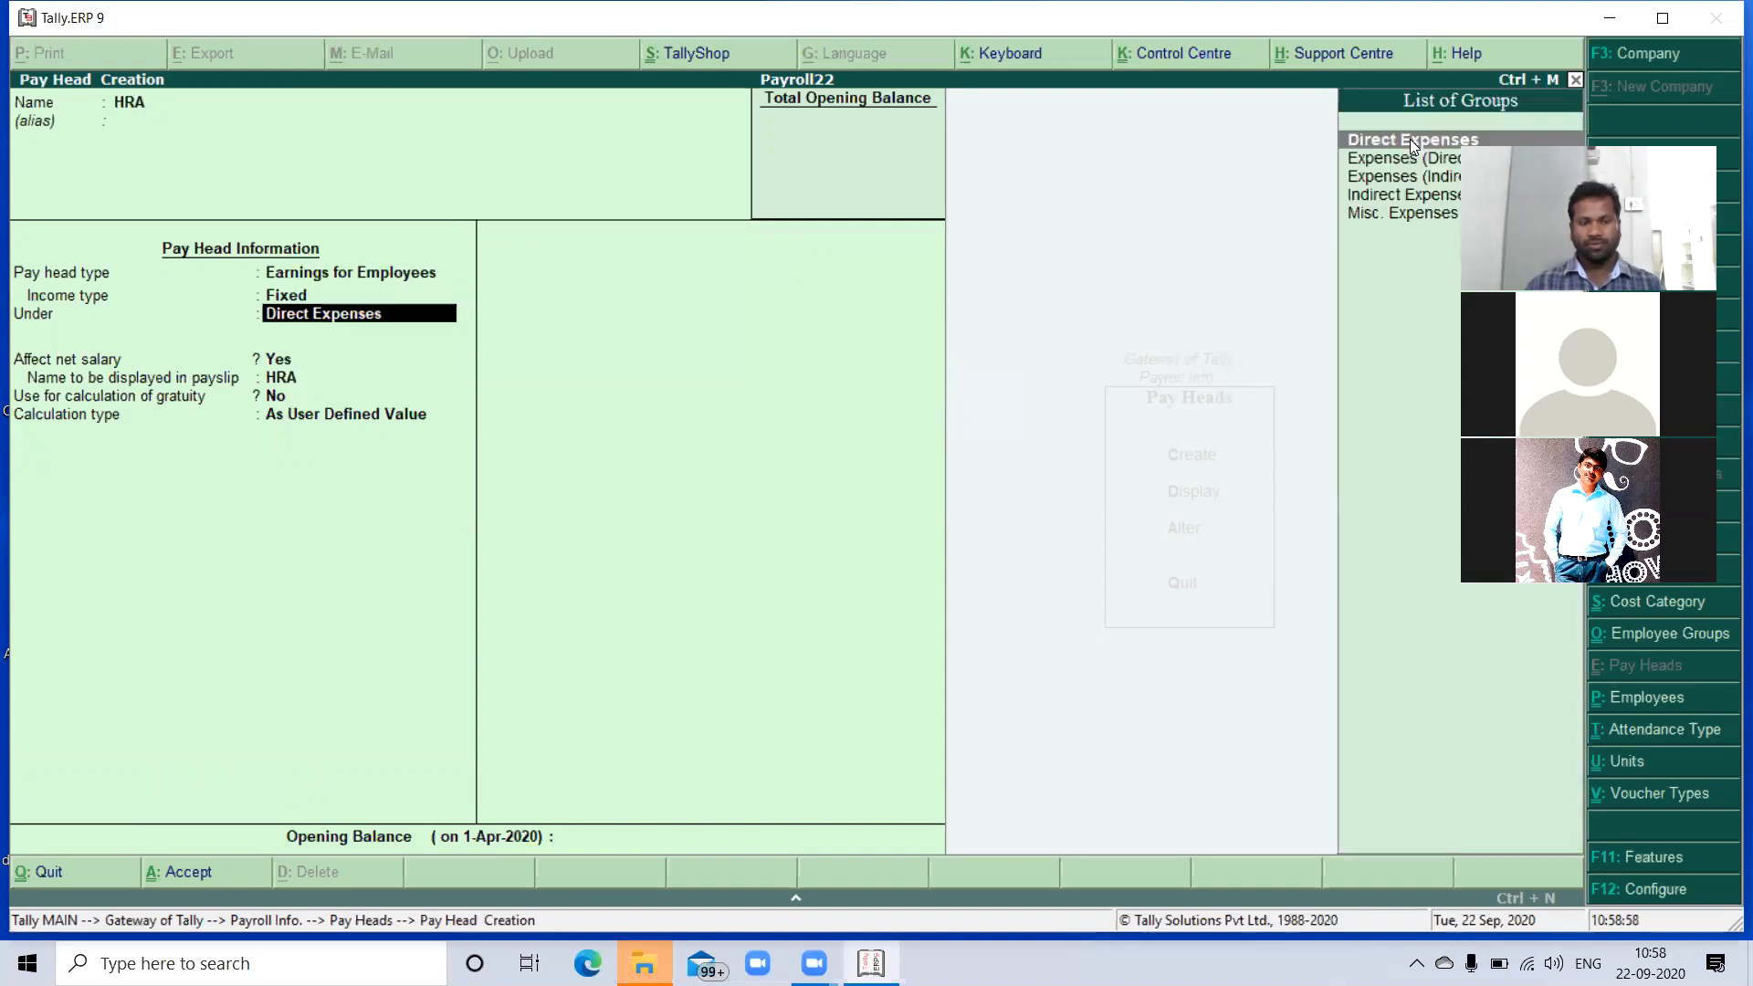
key("BackSpace")
key("Down")
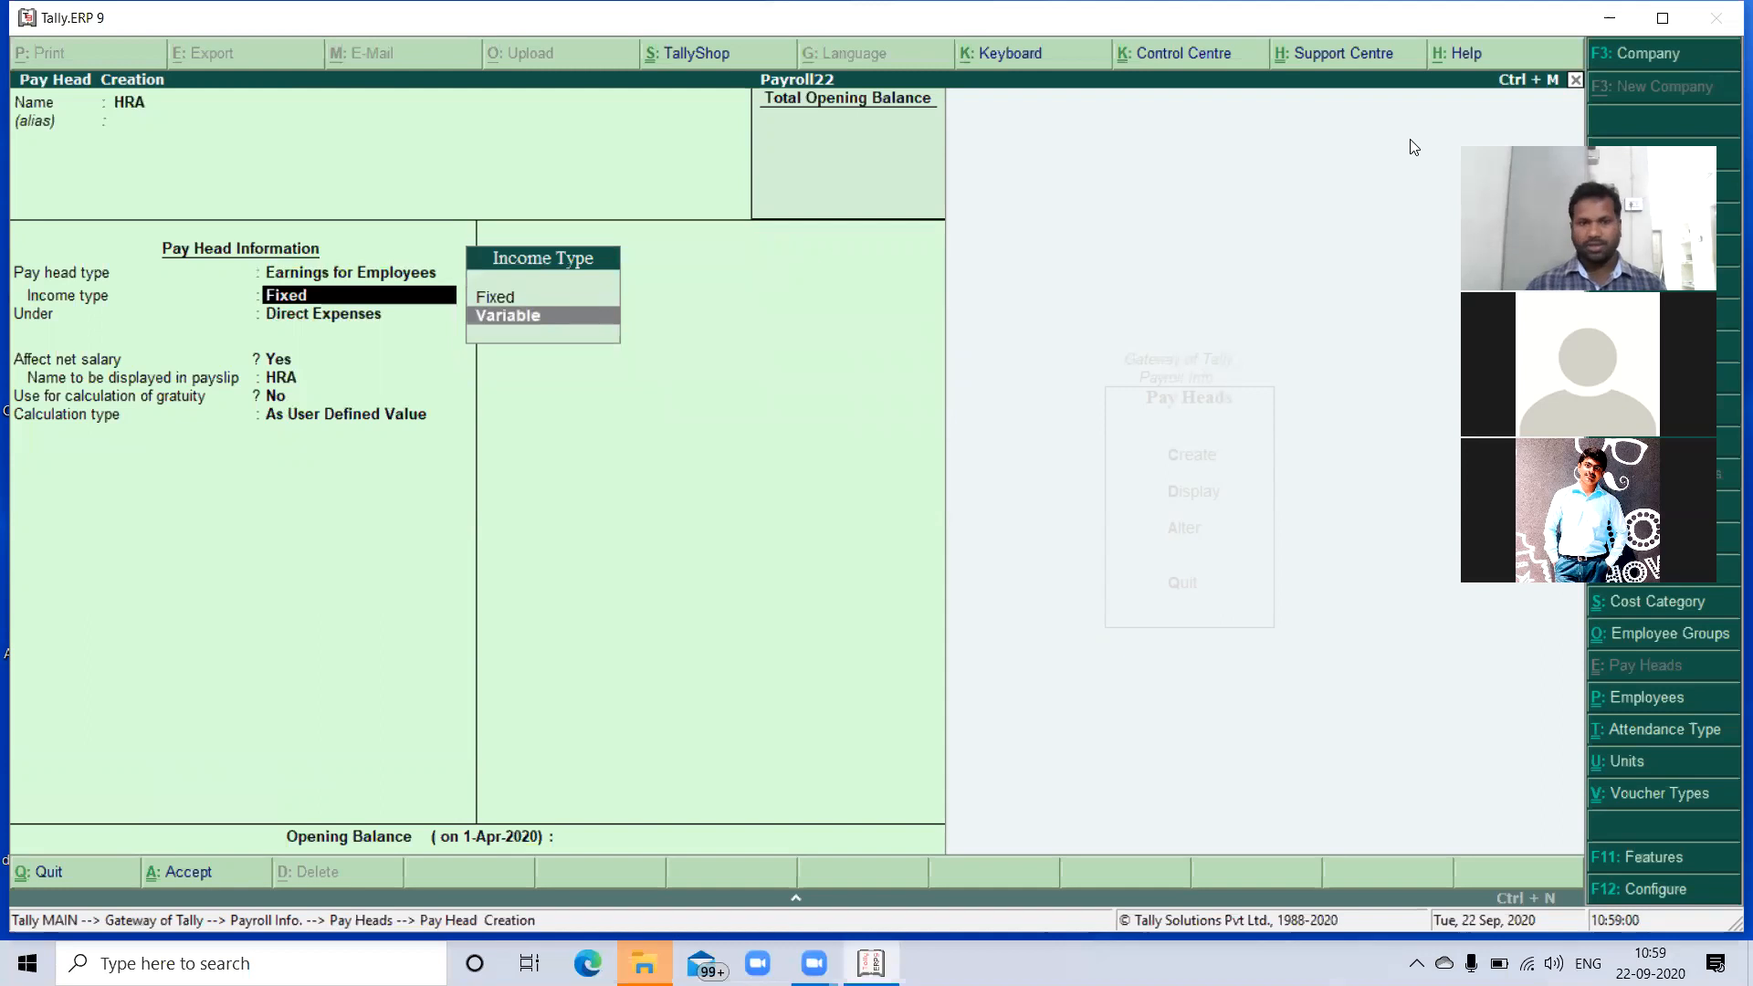
key("Return")
key("Down")
key("Down")
key("Down")
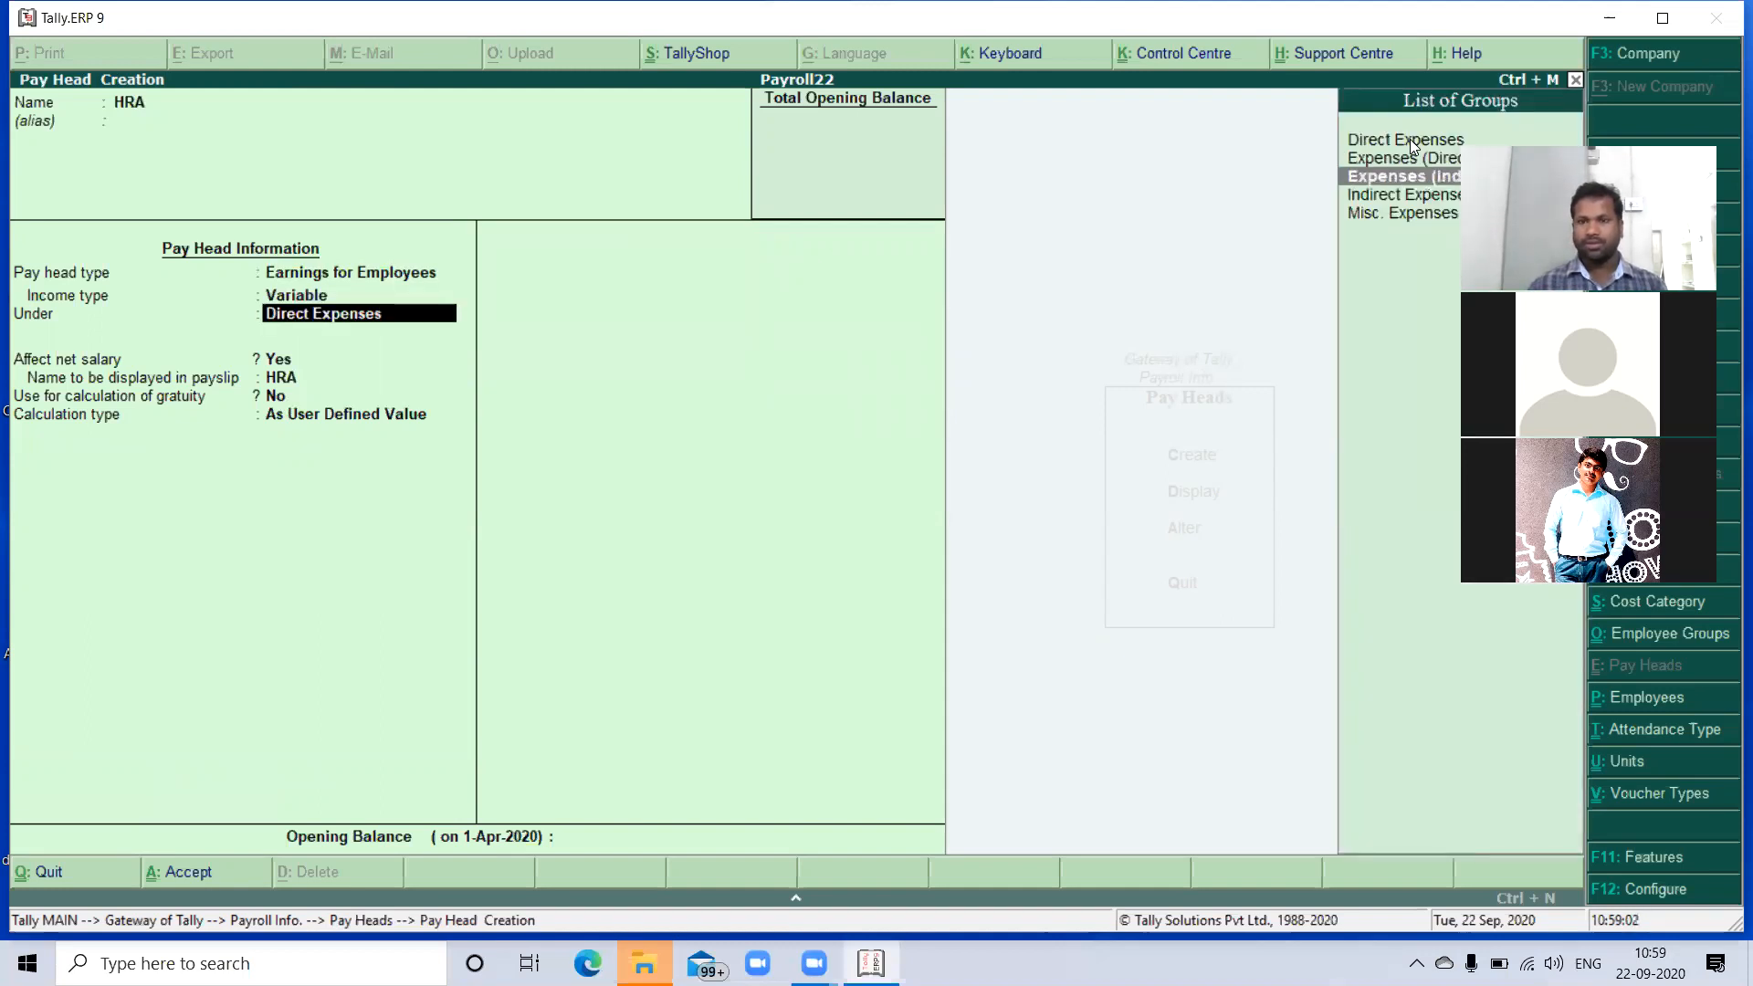
key("Return")
- Set HRA's calculation type to As Computed Value with a Months period, leaving it out of gratuity and without rounding
key("Return")
key("Return")
key("Return")
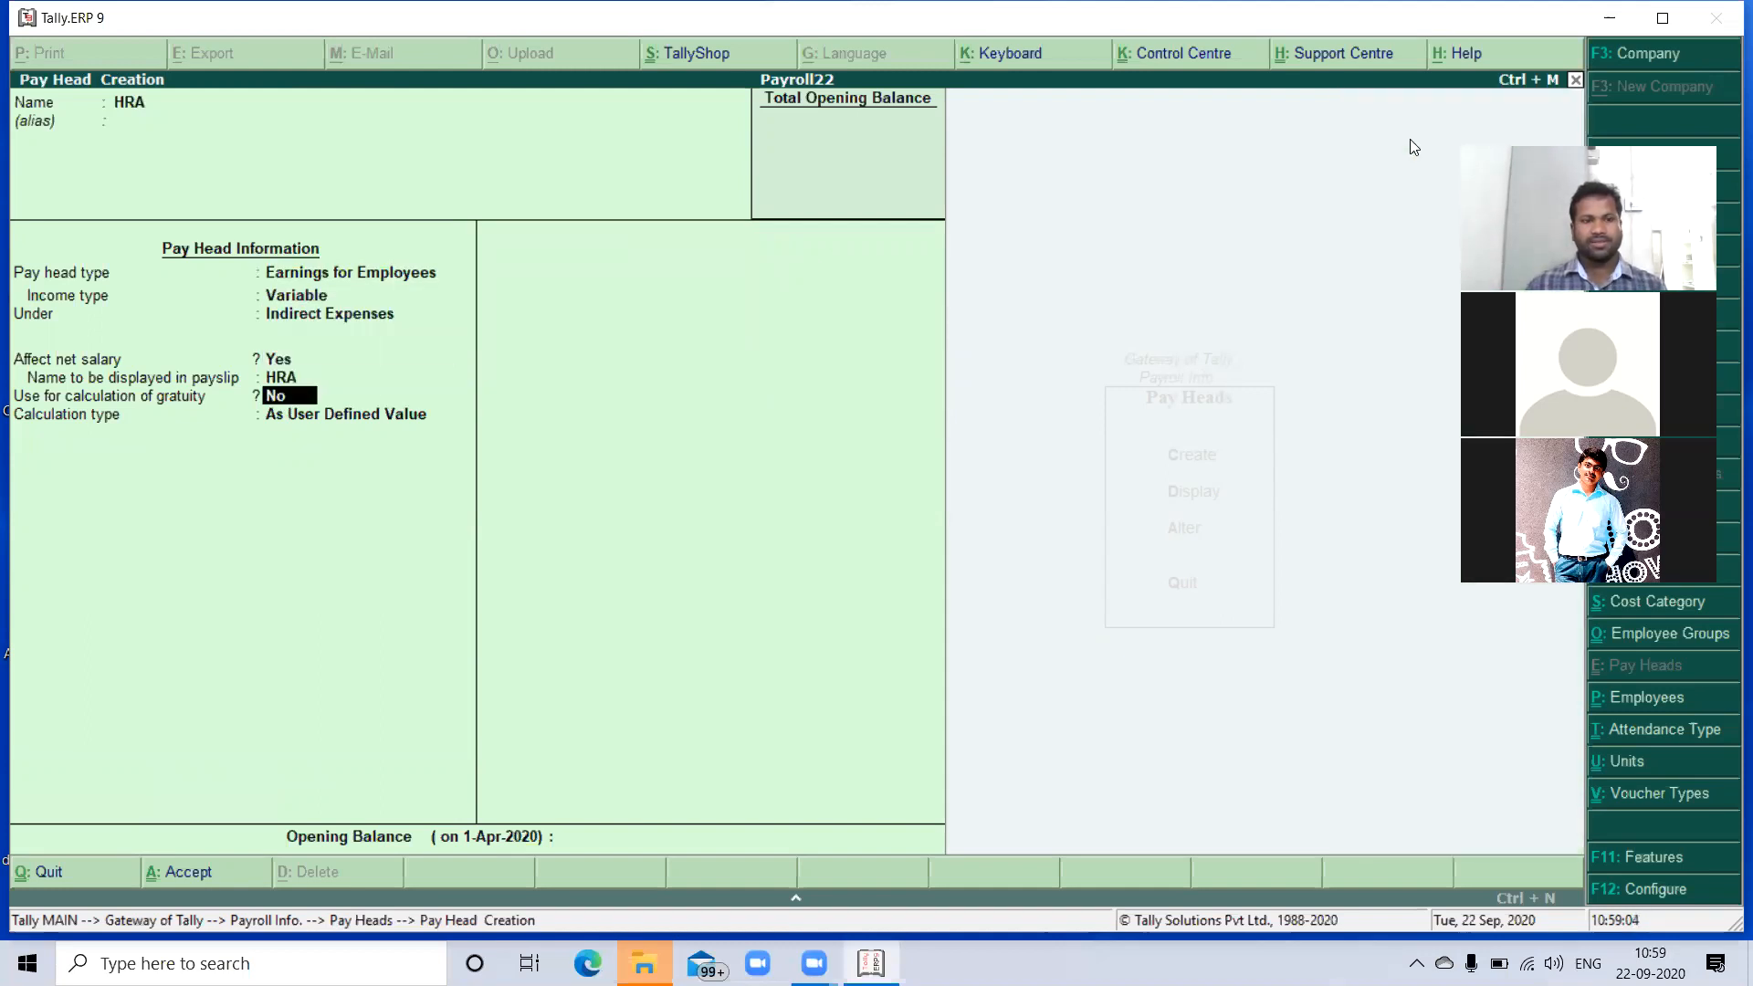
key("Up")
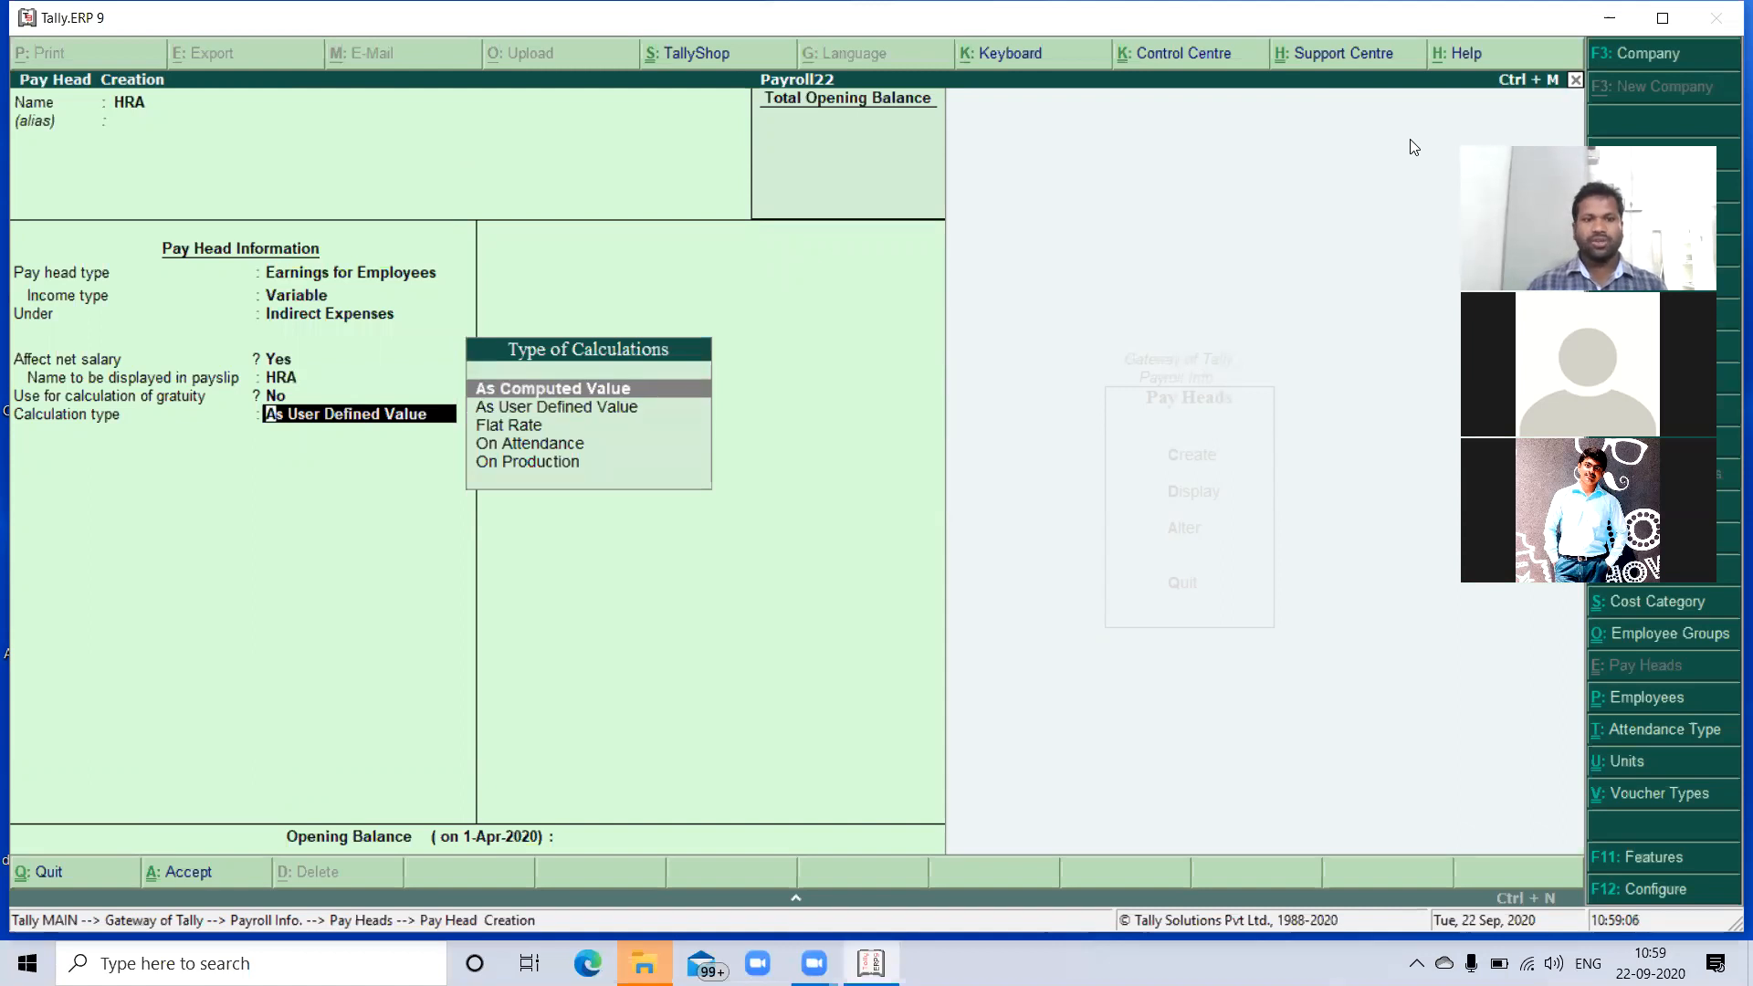
key("Return")
key("Return")
key("Return")
key("Return")
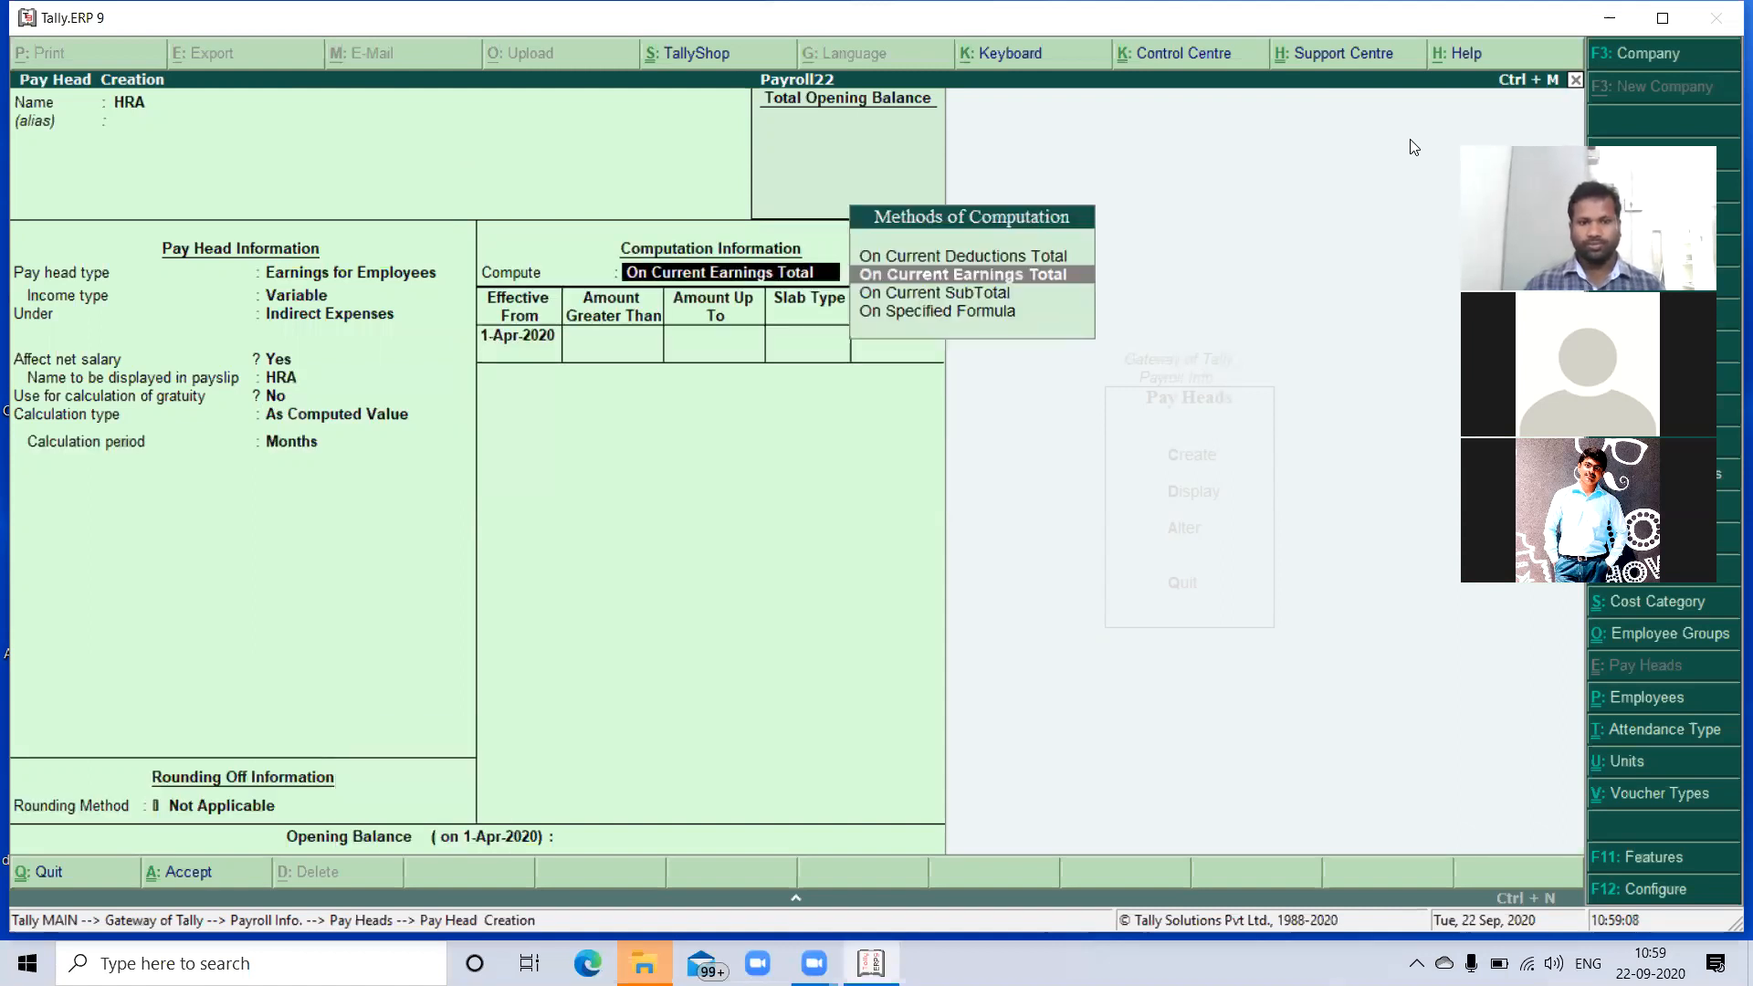
- Compute HRA on a specified formula that adds the Basic Slary pay head
key("Down")
key("Down")
key("Return")
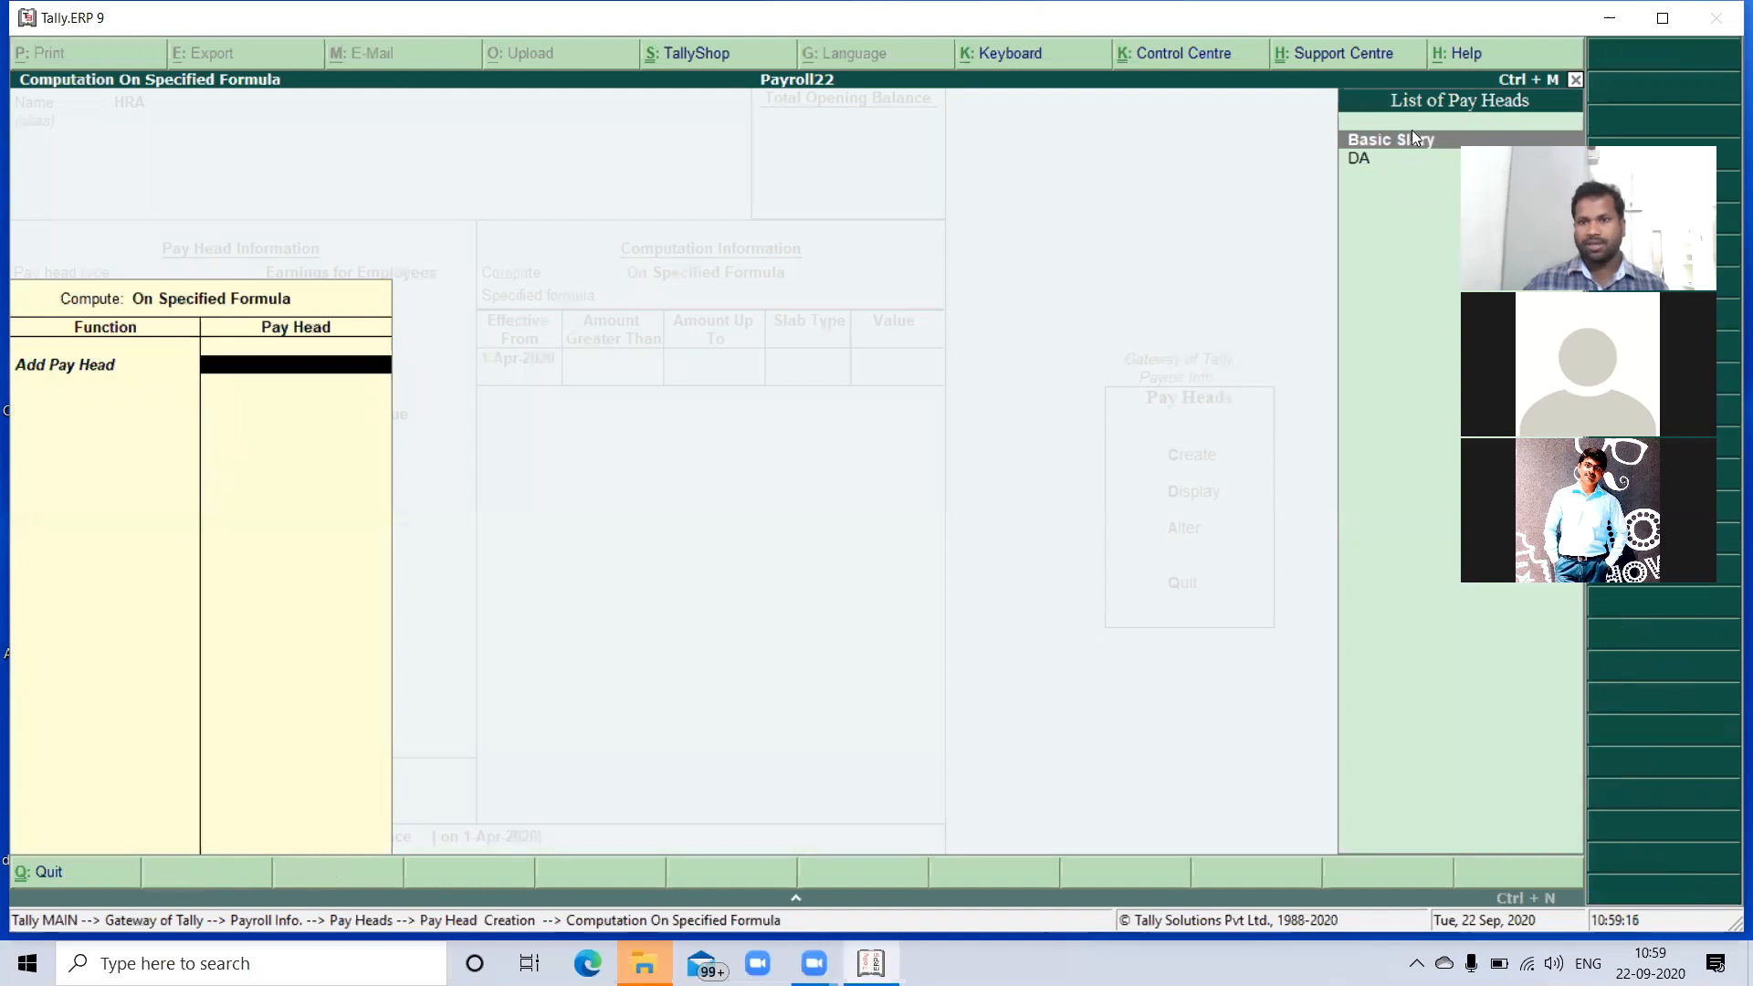
left_click(1417, 142)
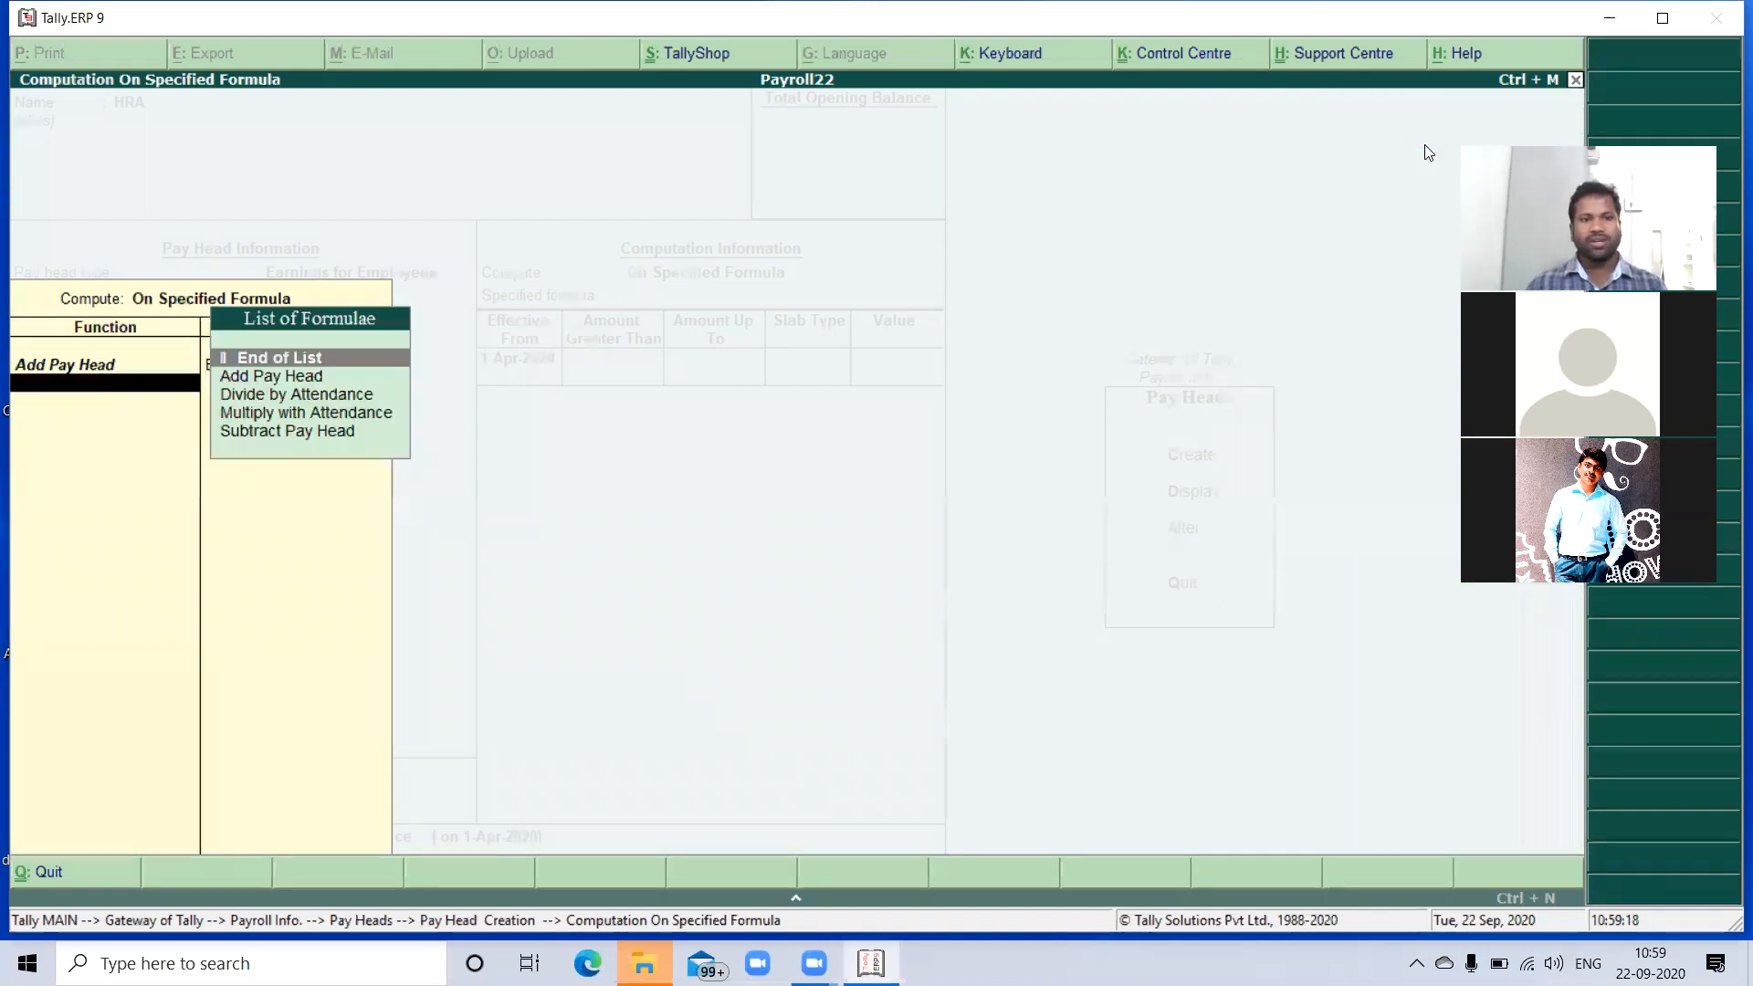
key("Return")
- Give HRA a Percentage slab of 6% effective from 1-Apr-2020 with no amount limits, and save the pay head
key("Return")
key("Return")
key("Return")
key("Return")
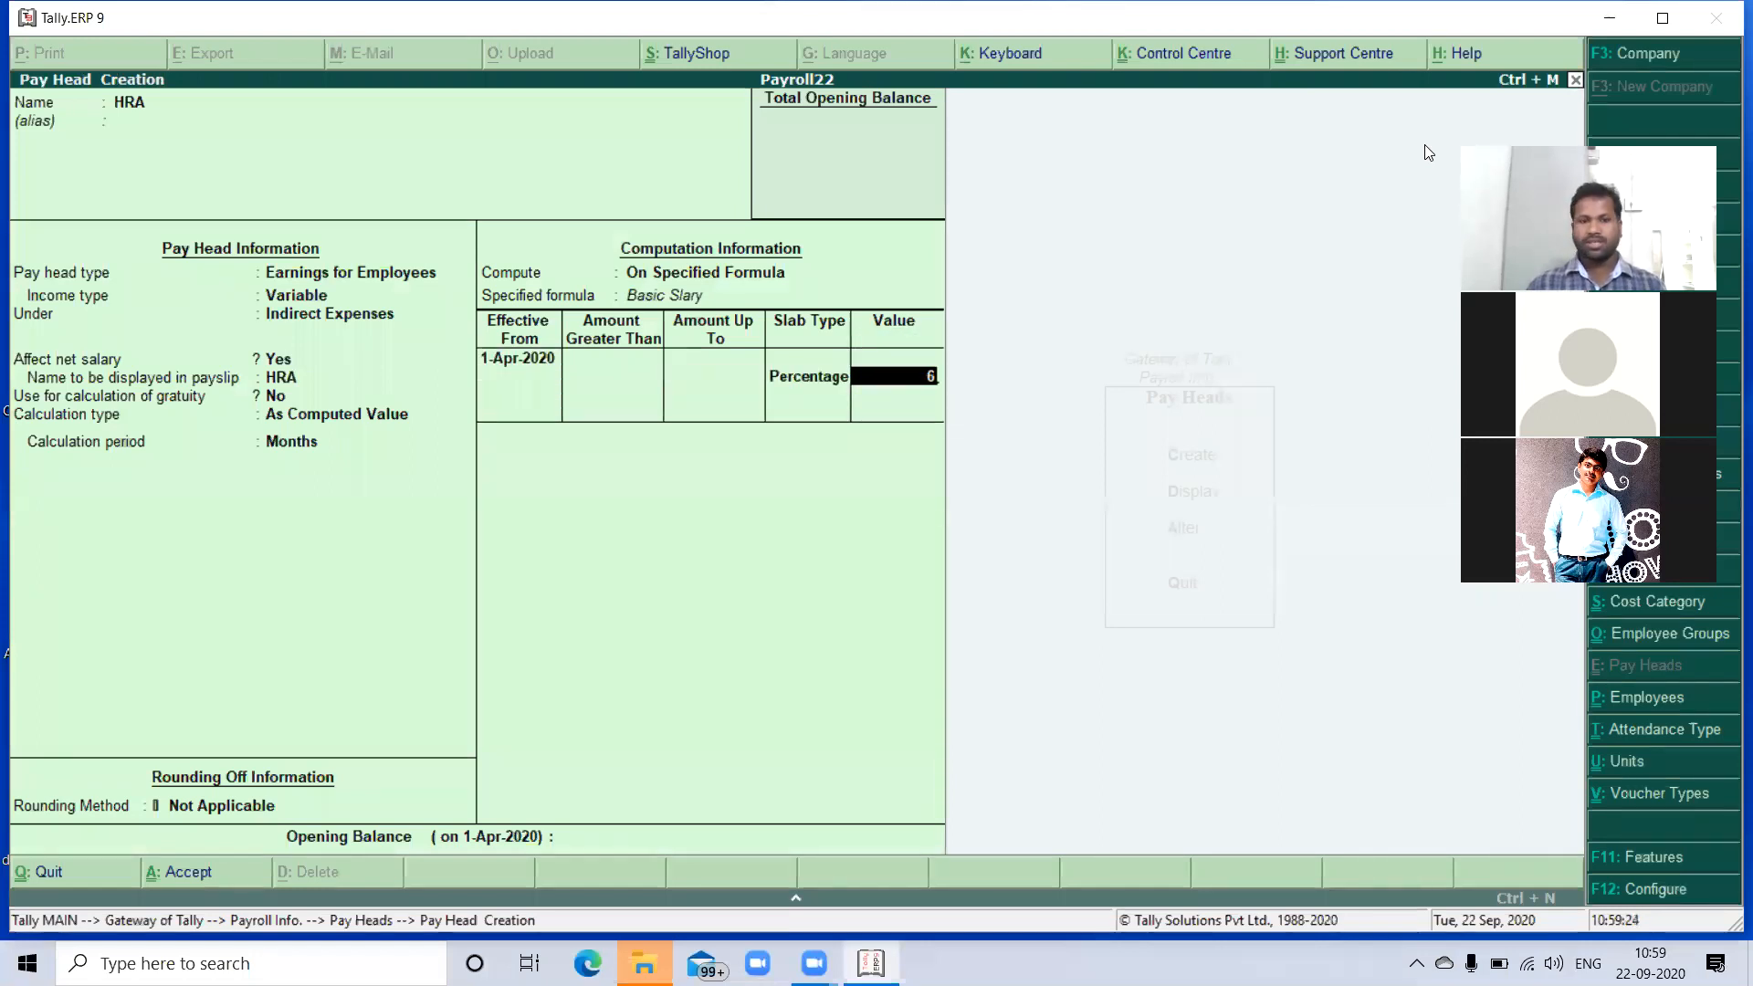
type("6")
key("Return")
key("Return")
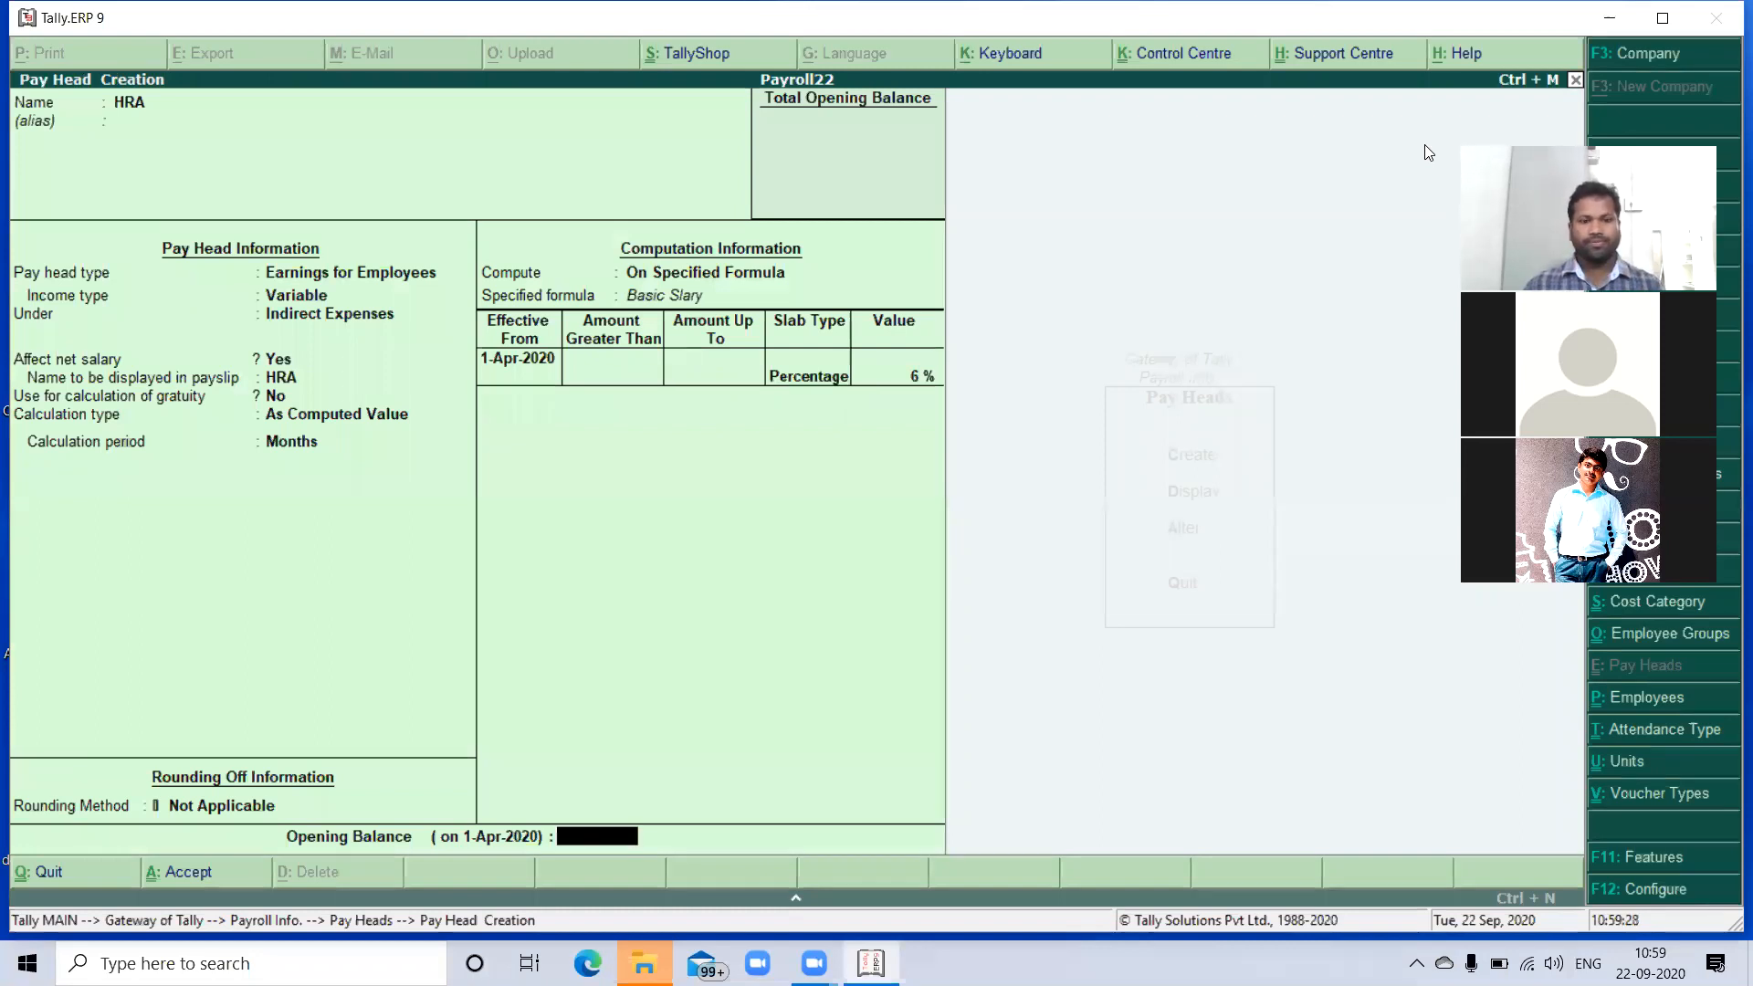
key("Return")
key("Return")
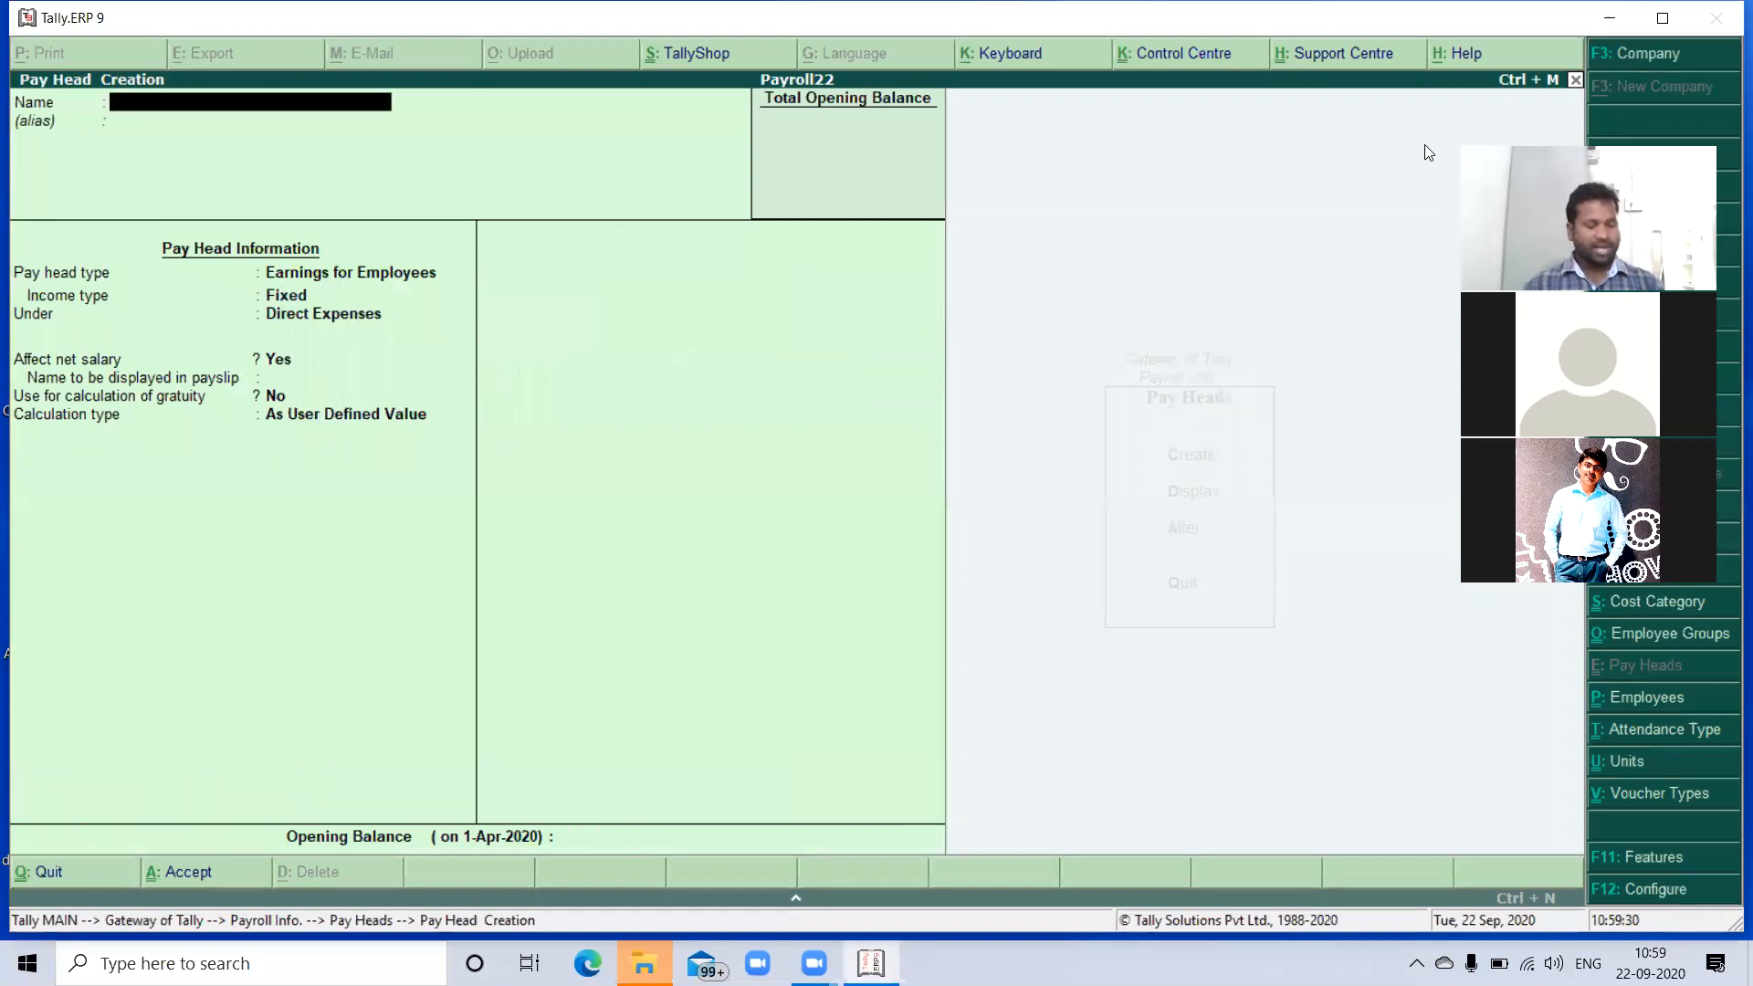
- Start a pay head named PF as Employees' Statutory Deductions, under Current Liabilities
type("PF")
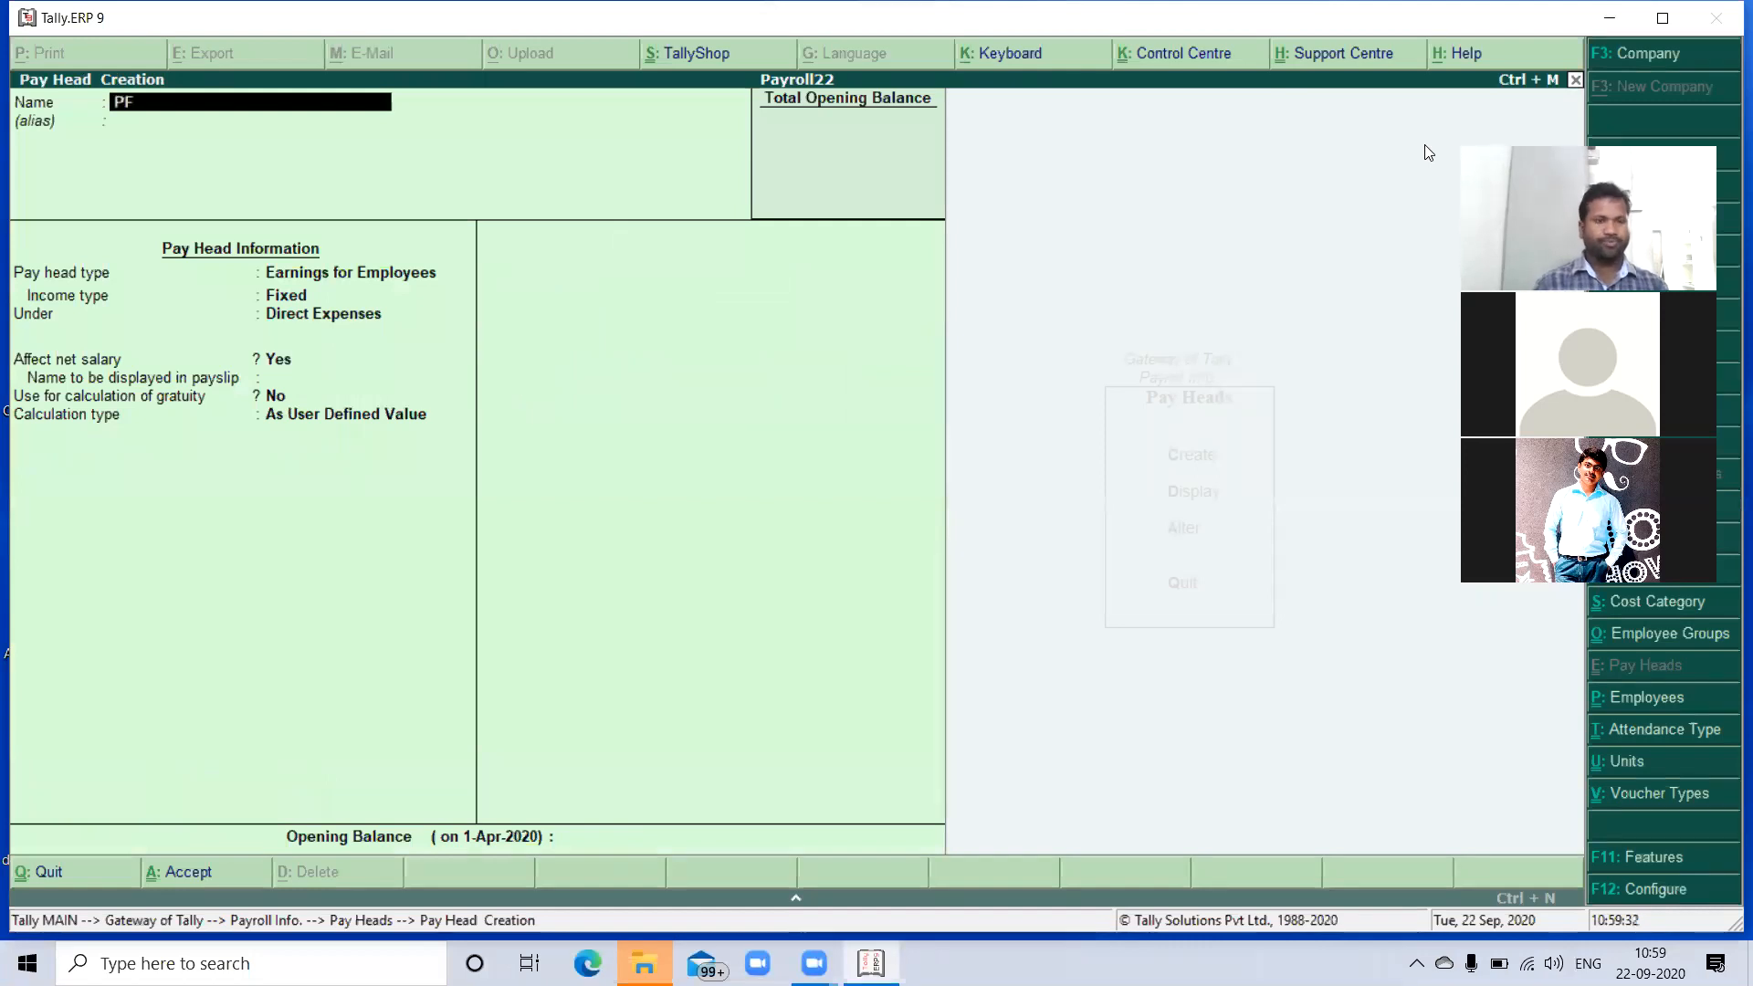
key("Return")
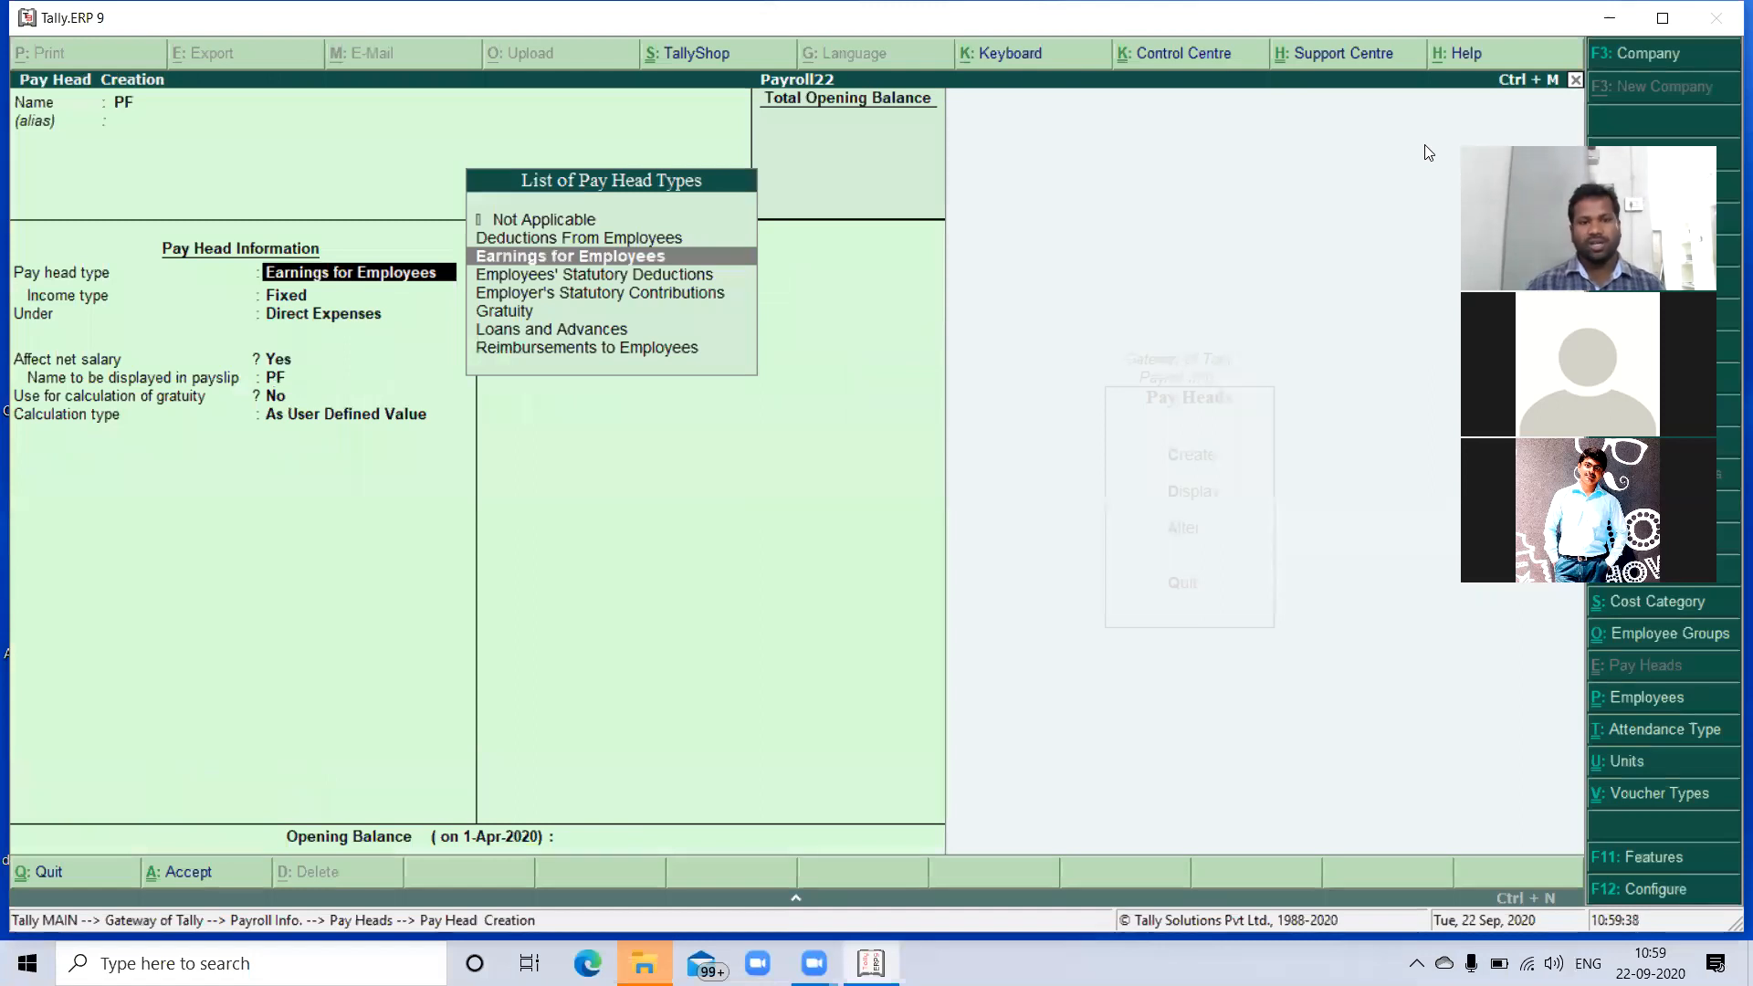
key("Down")
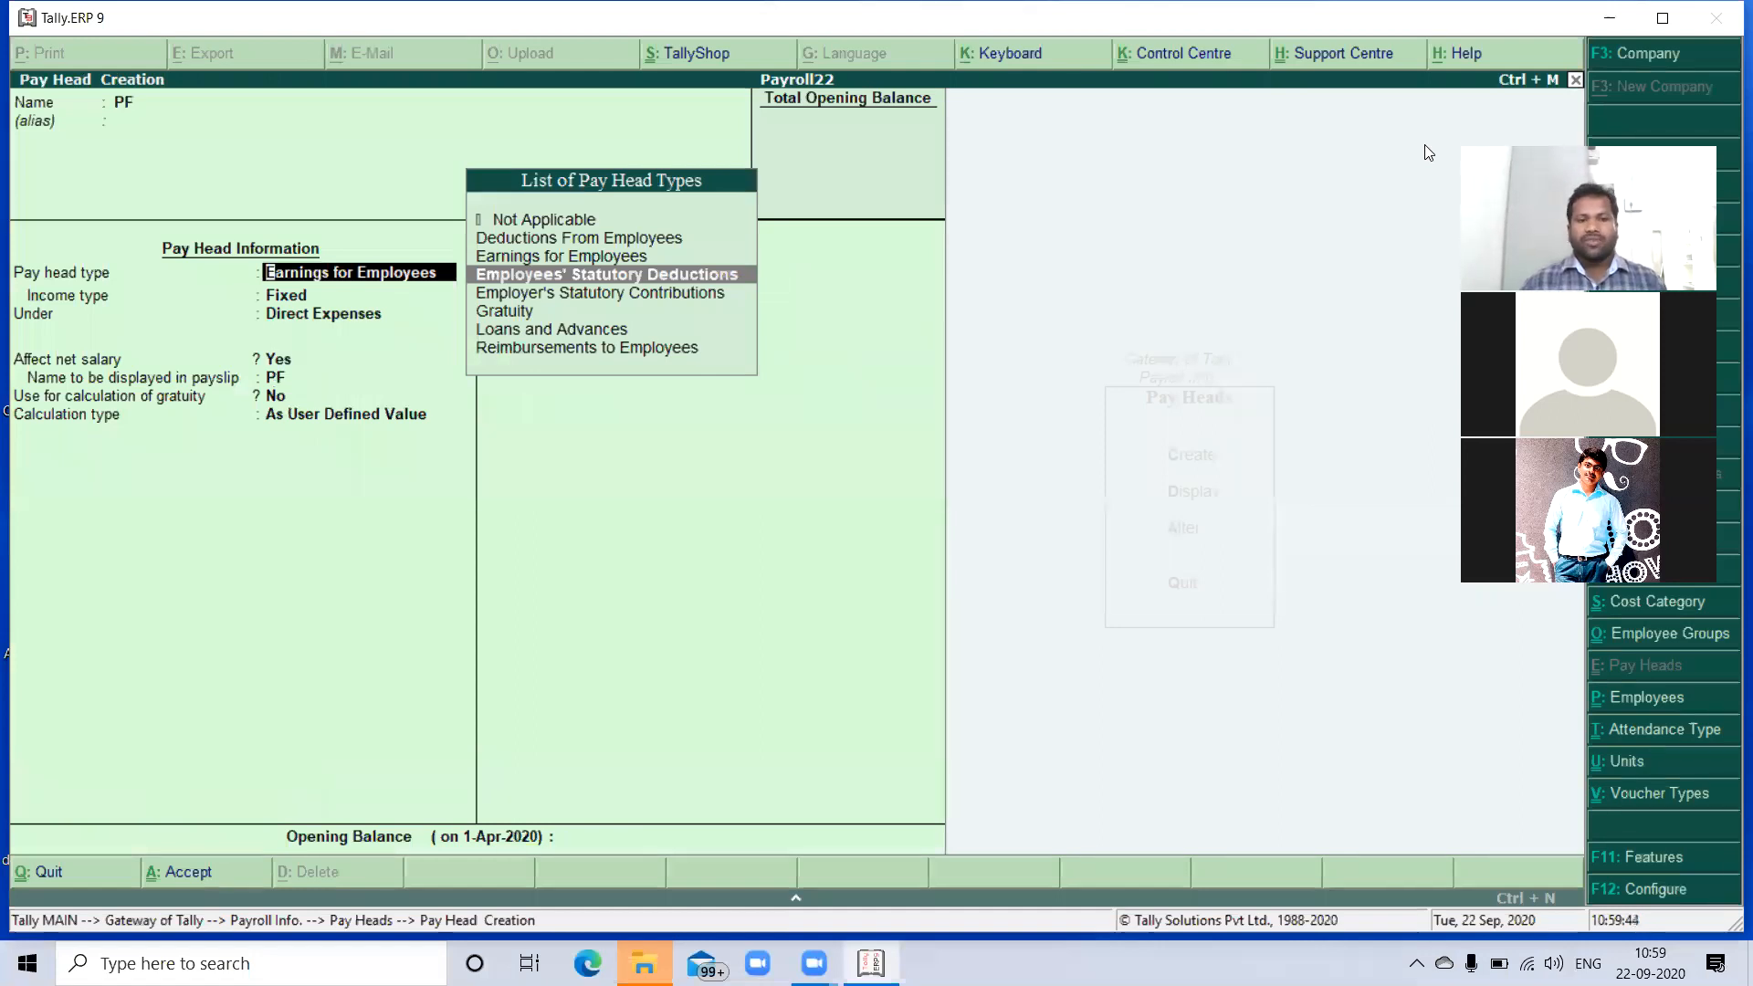
key("Down")
key("Down")
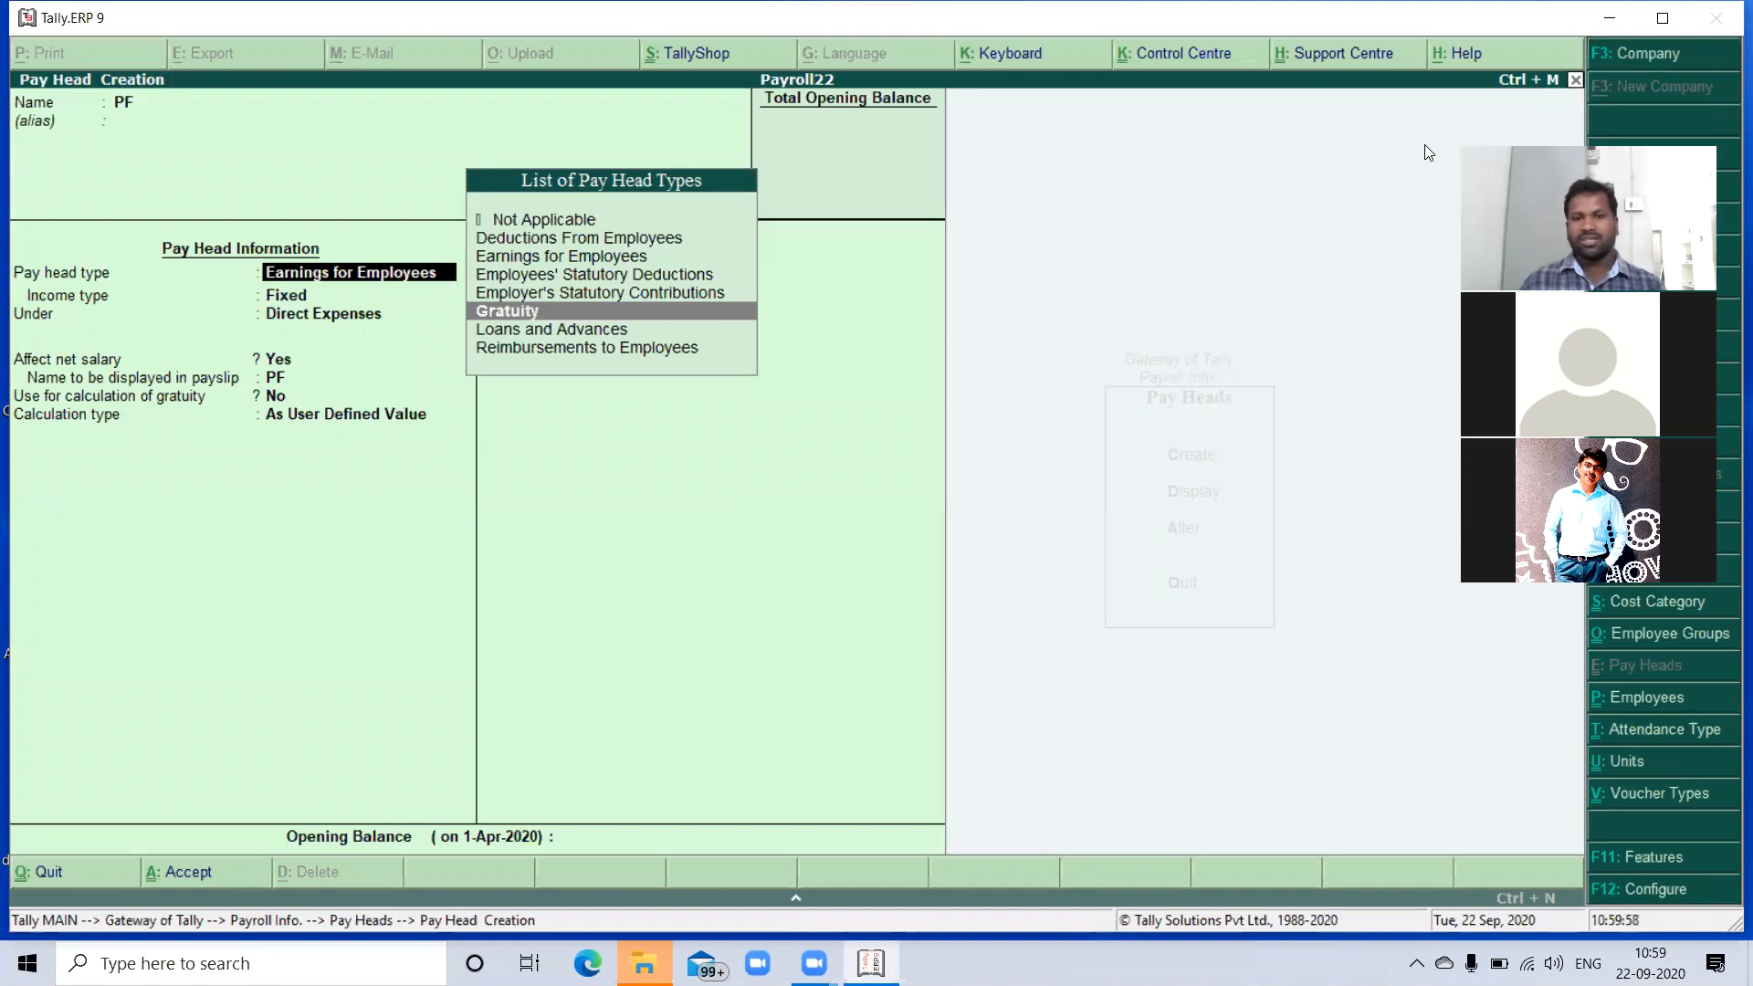
key("Down")
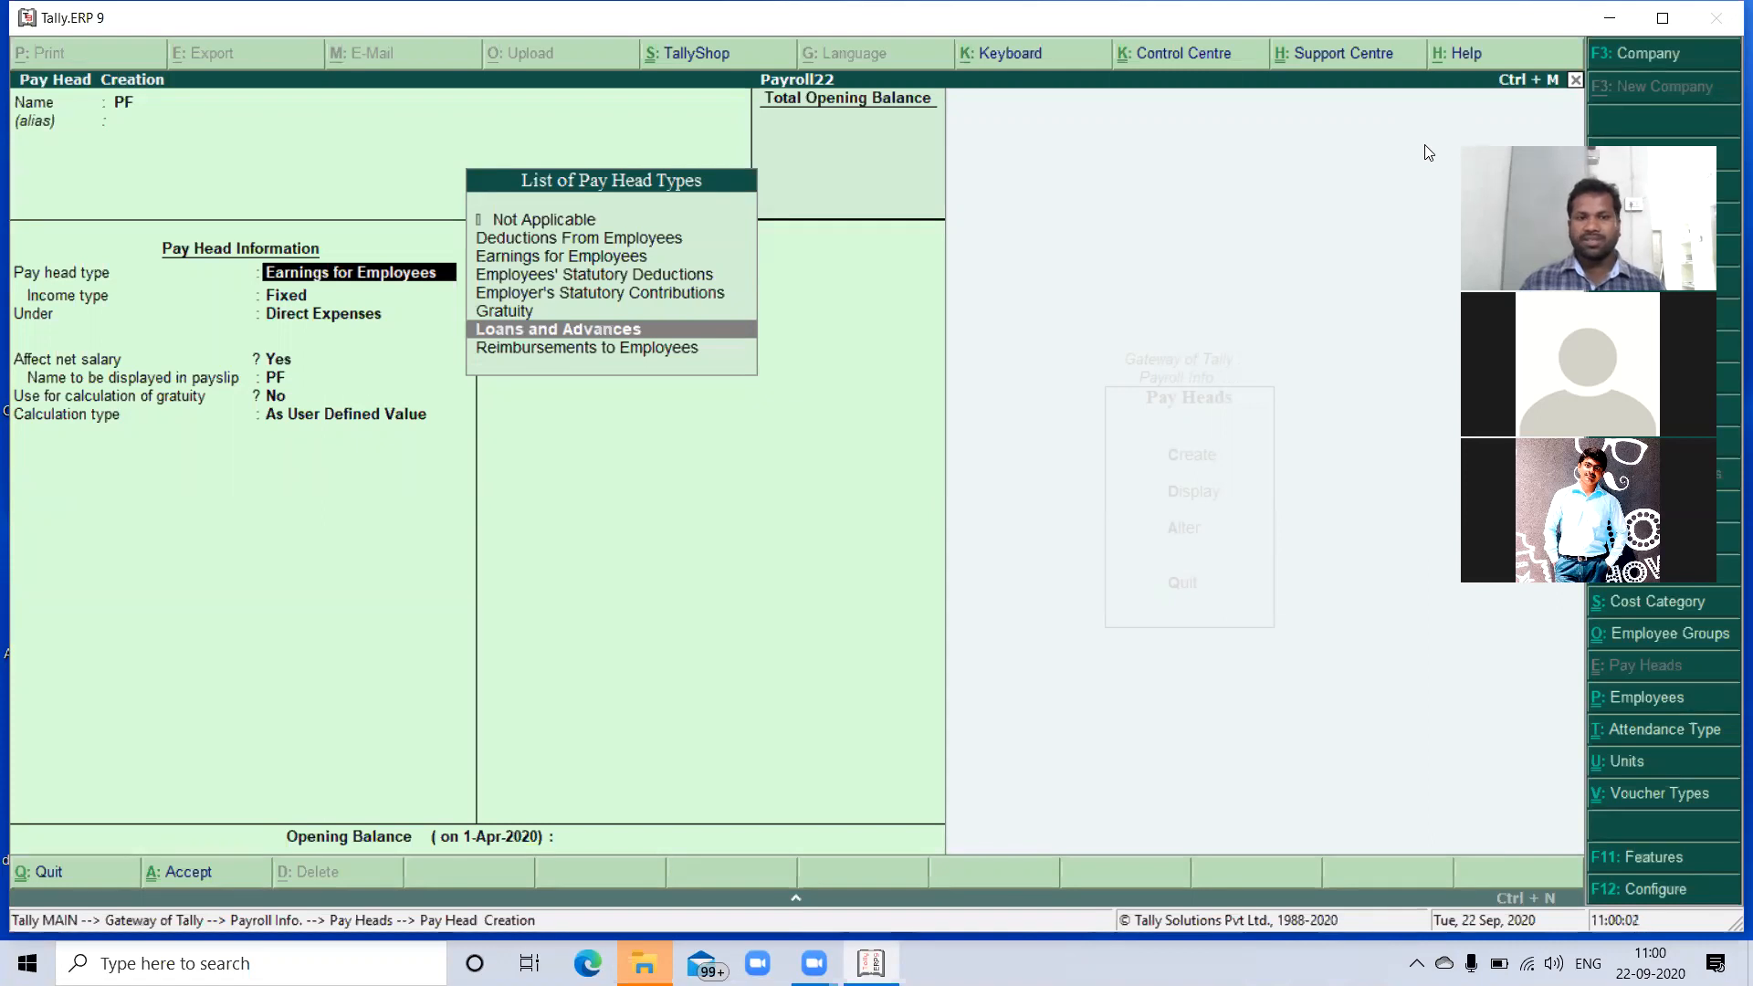
key("Down")
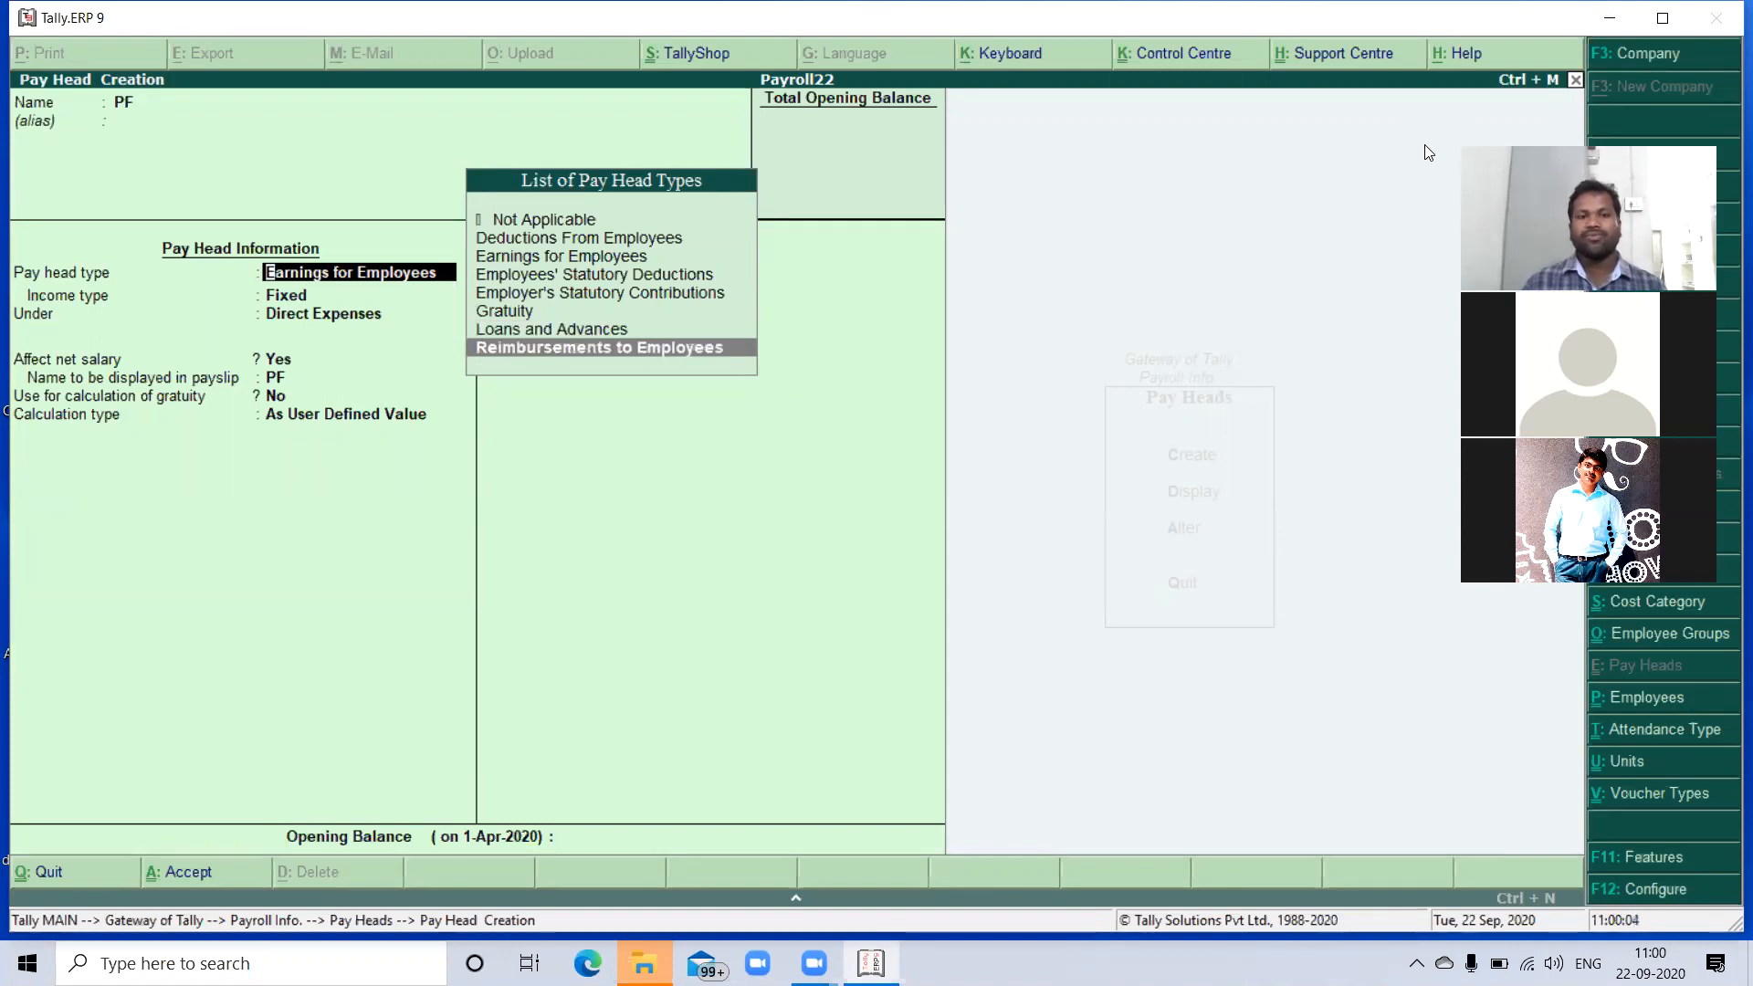
key("Up")
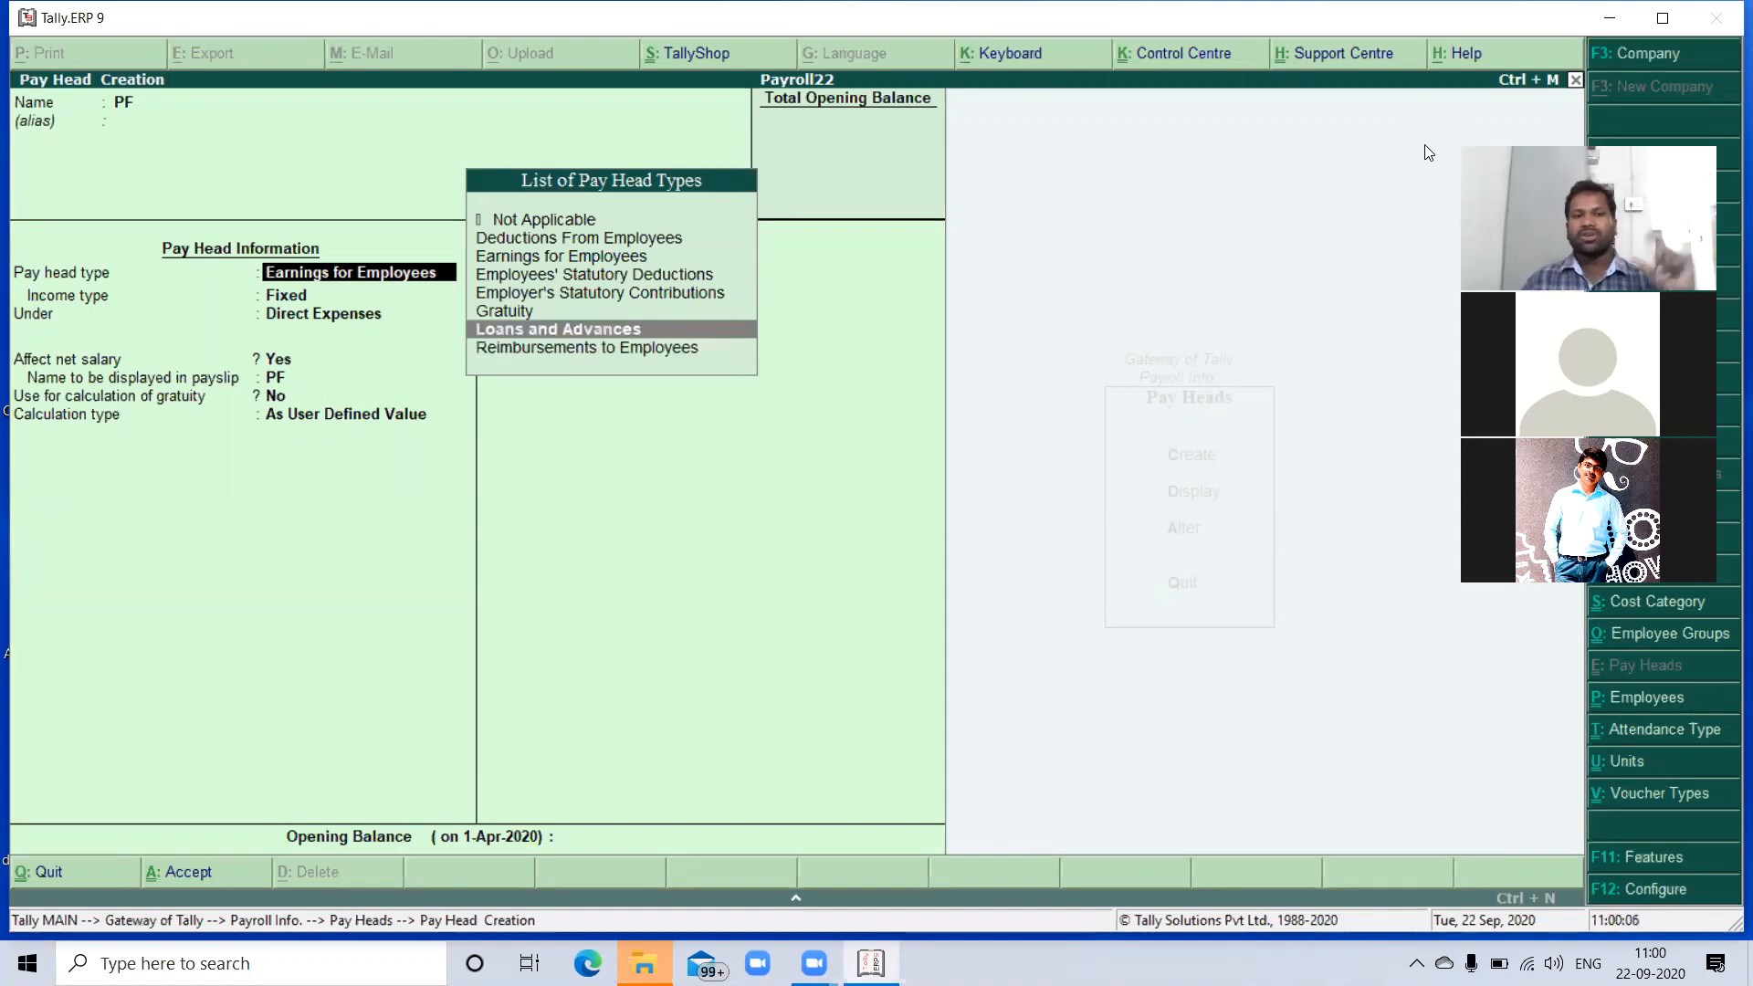
key("Up")
key("Up")
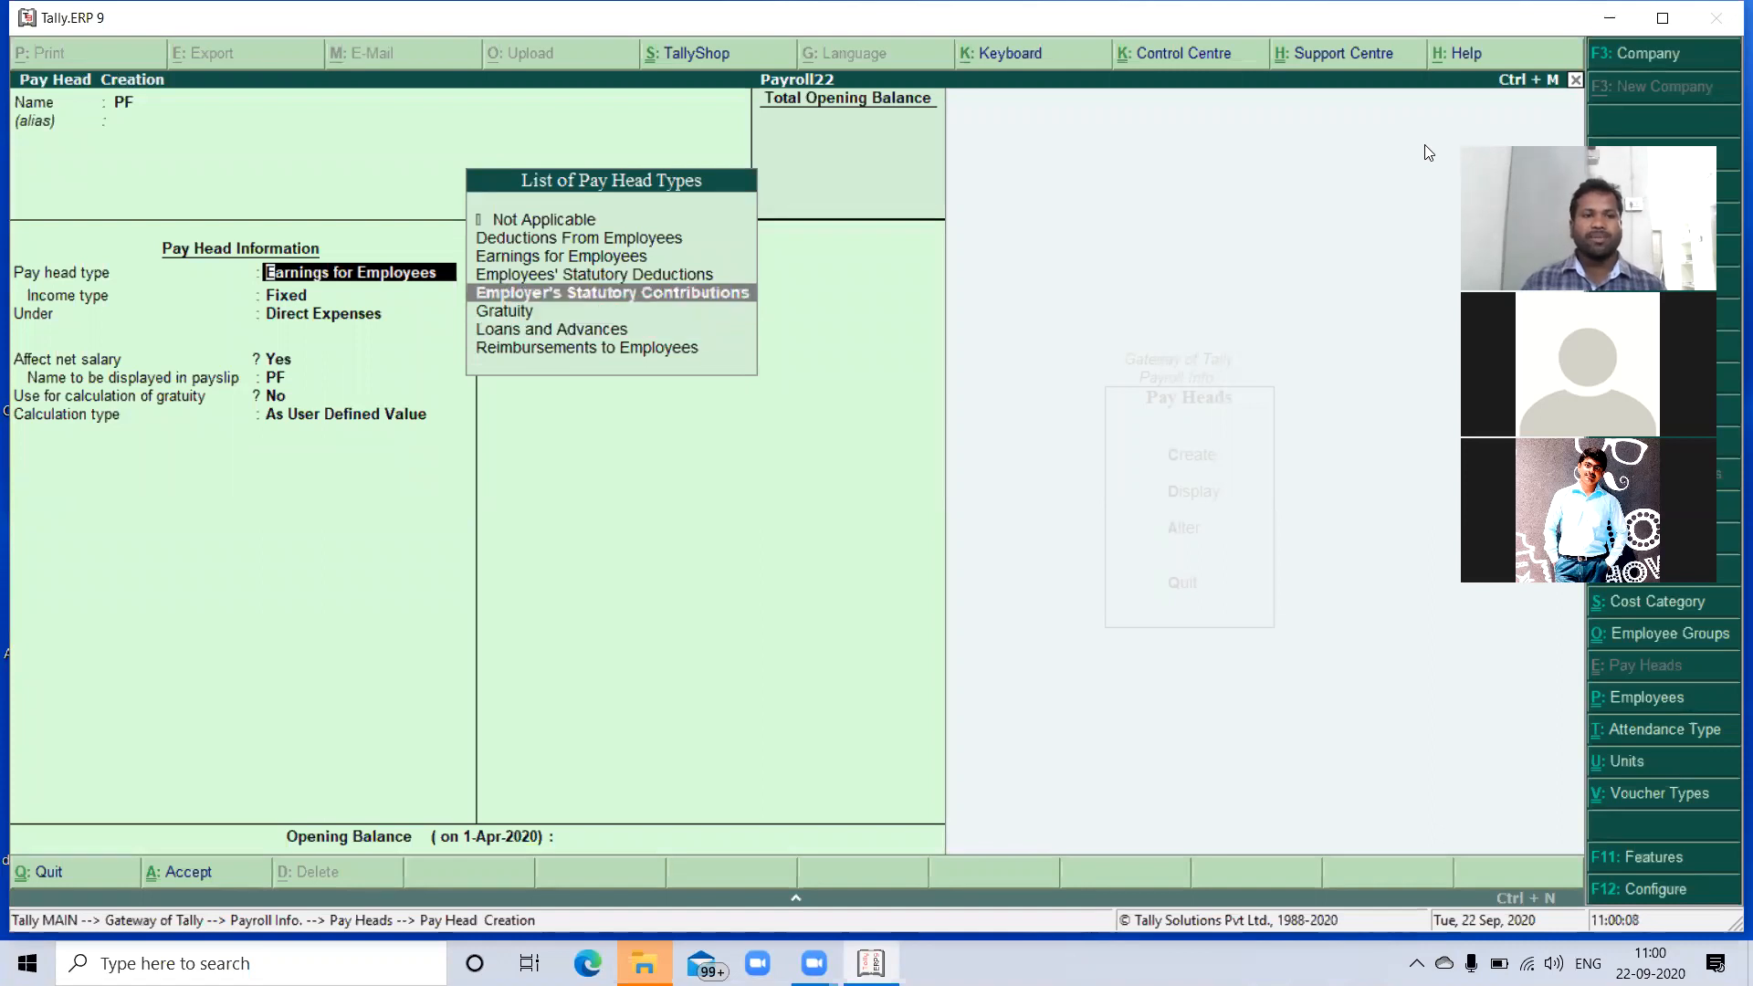
key("Up")
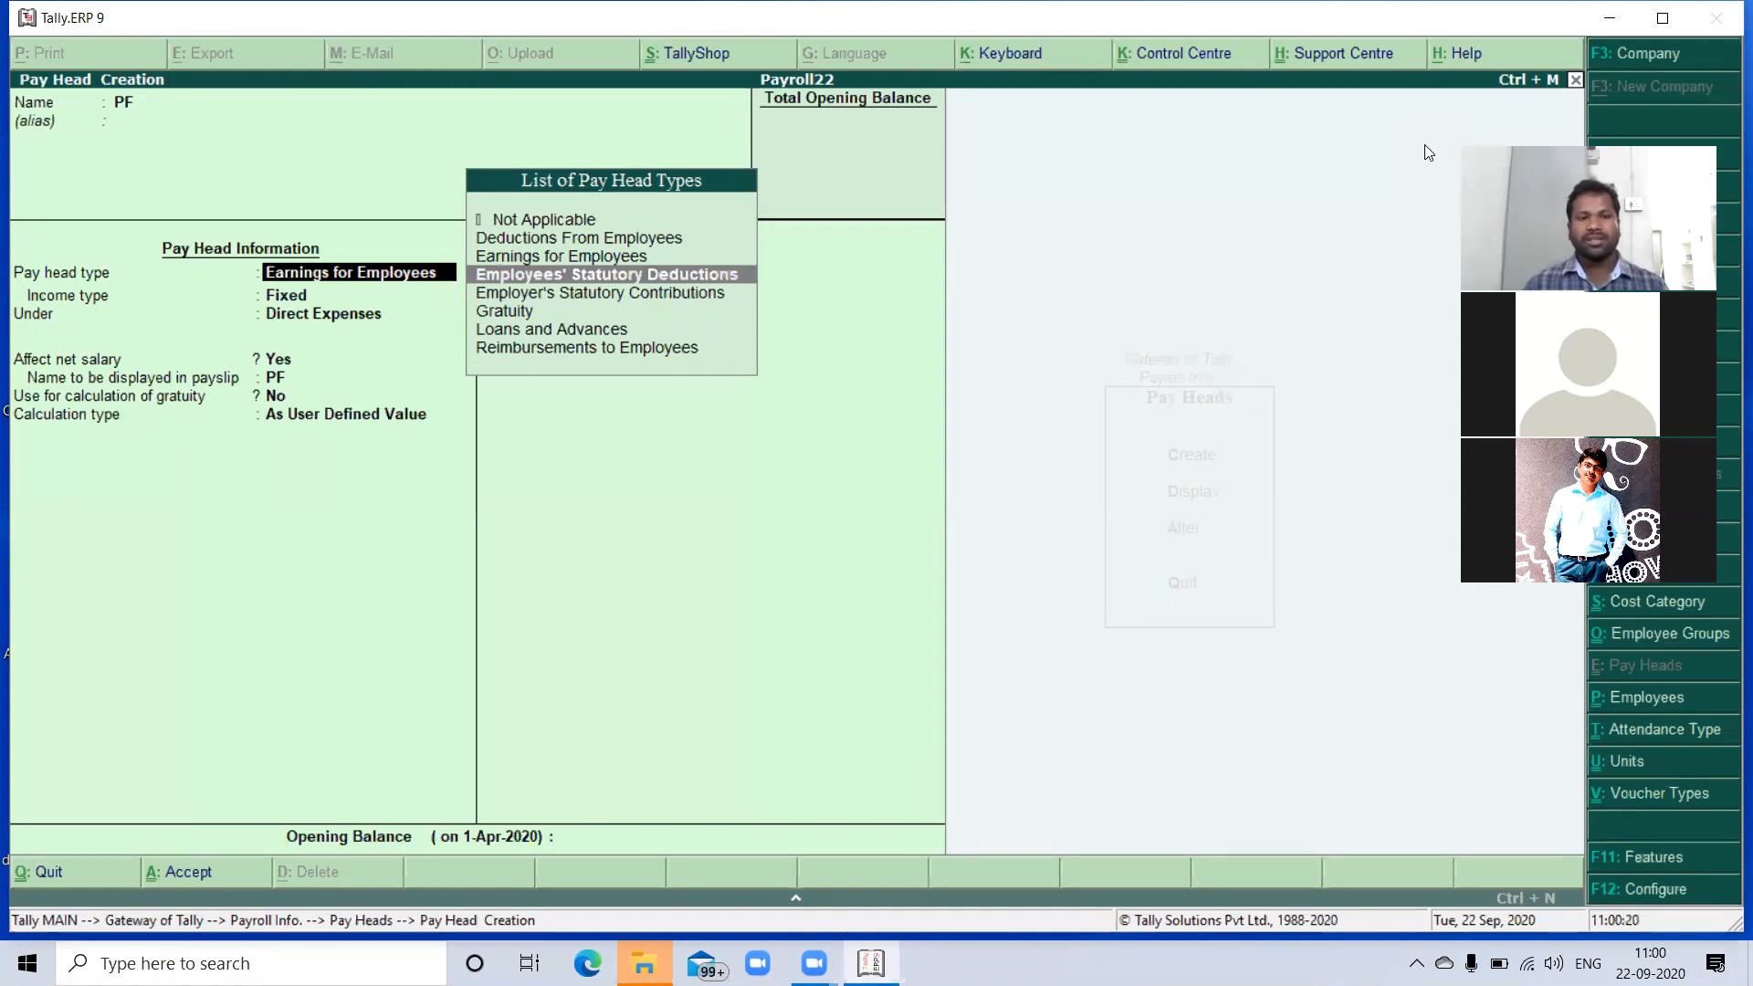
key("Return")
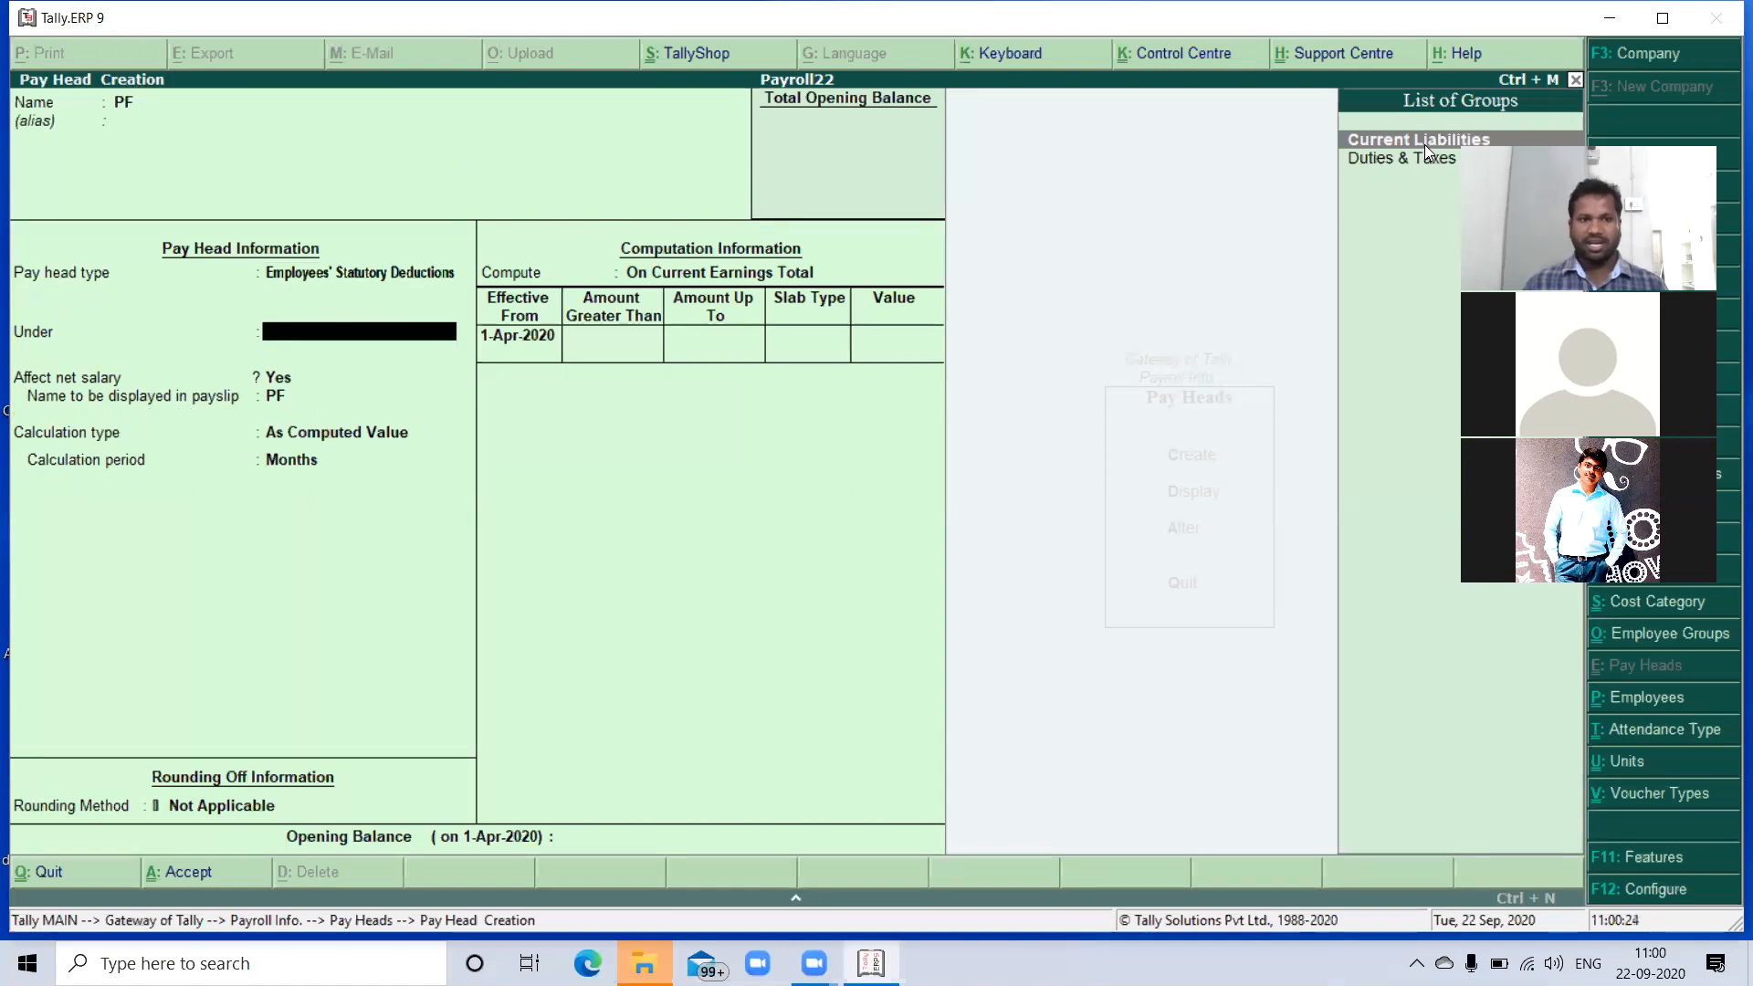
key("Return")
- Keep PF affecting net salary under its own payslip name, with rounding method Not Applicable
key("Return")
key("Return")
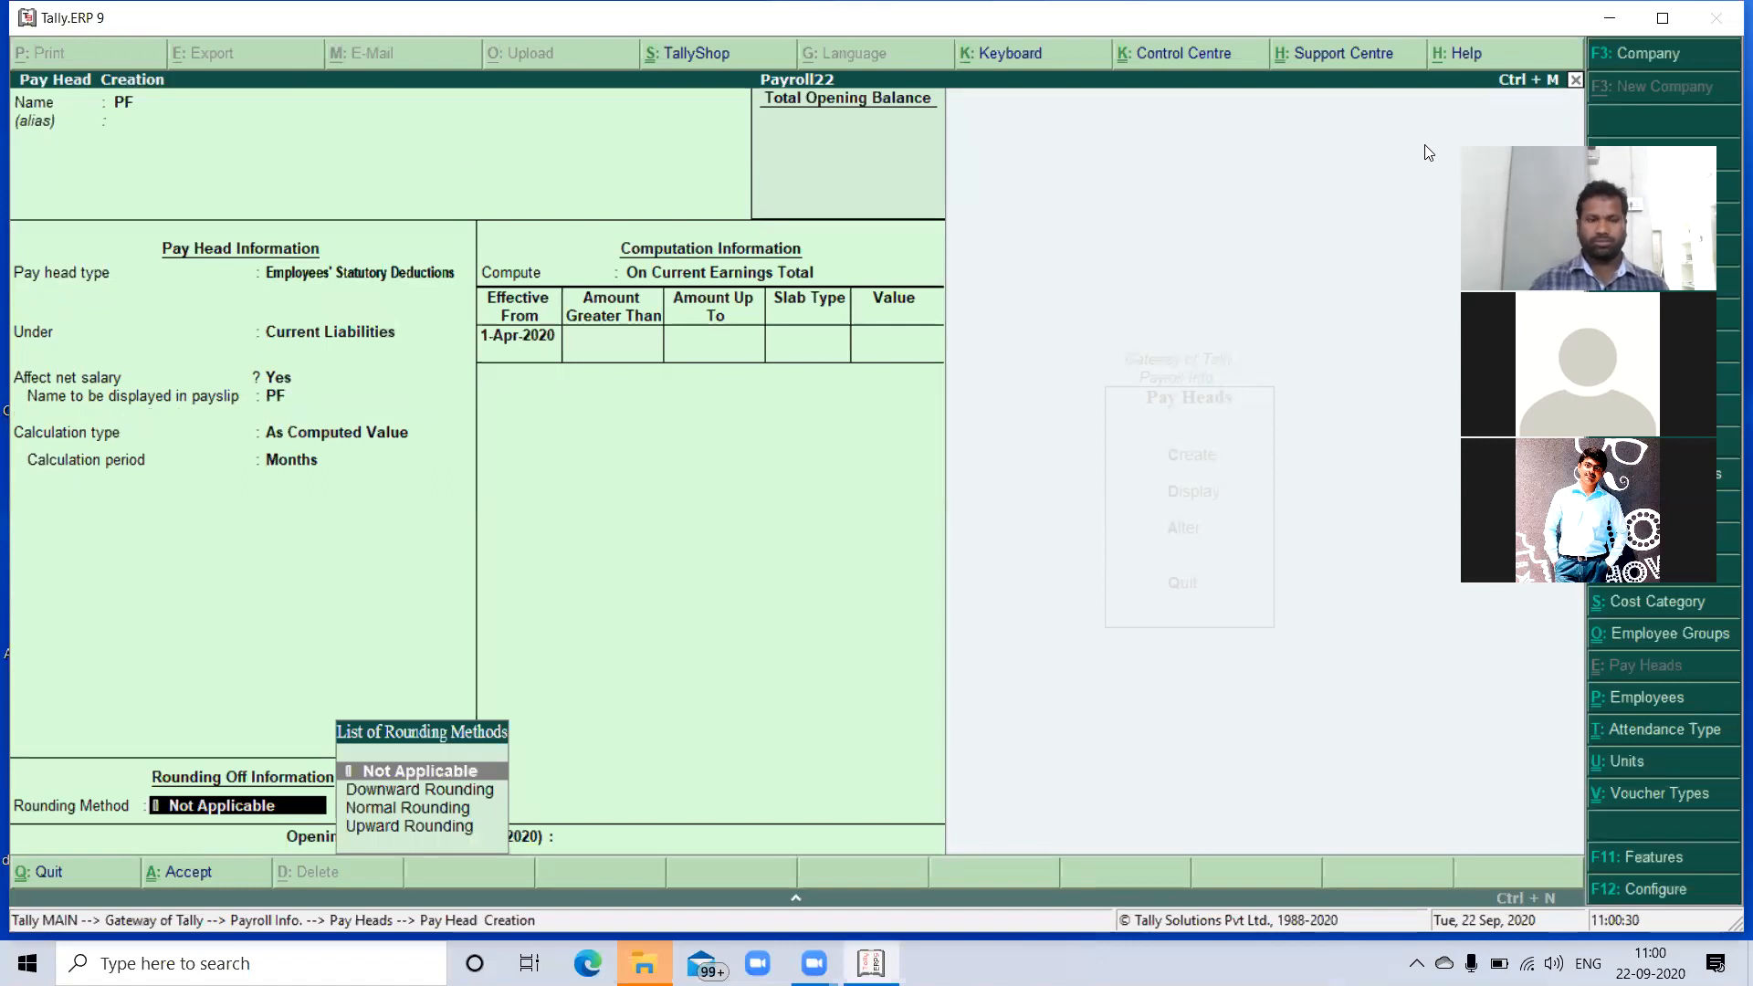
key("BackSpace")
key("BackSpace")
key("Return")
key("Return")
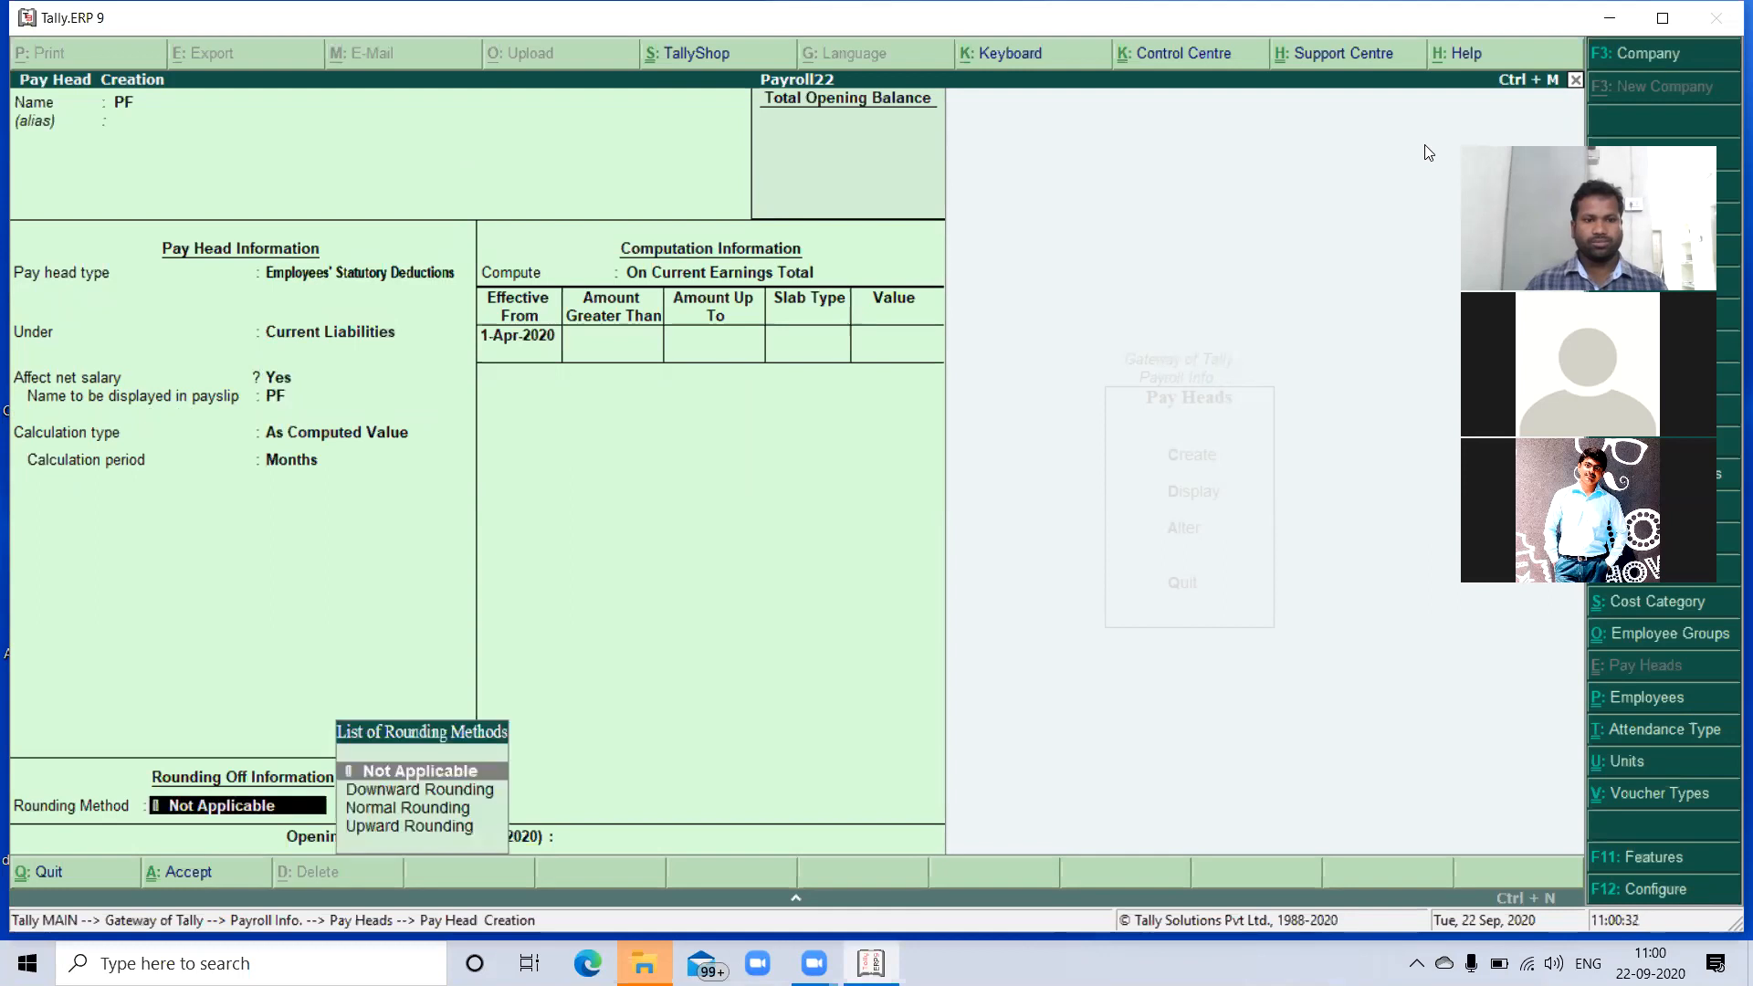
key("Return")
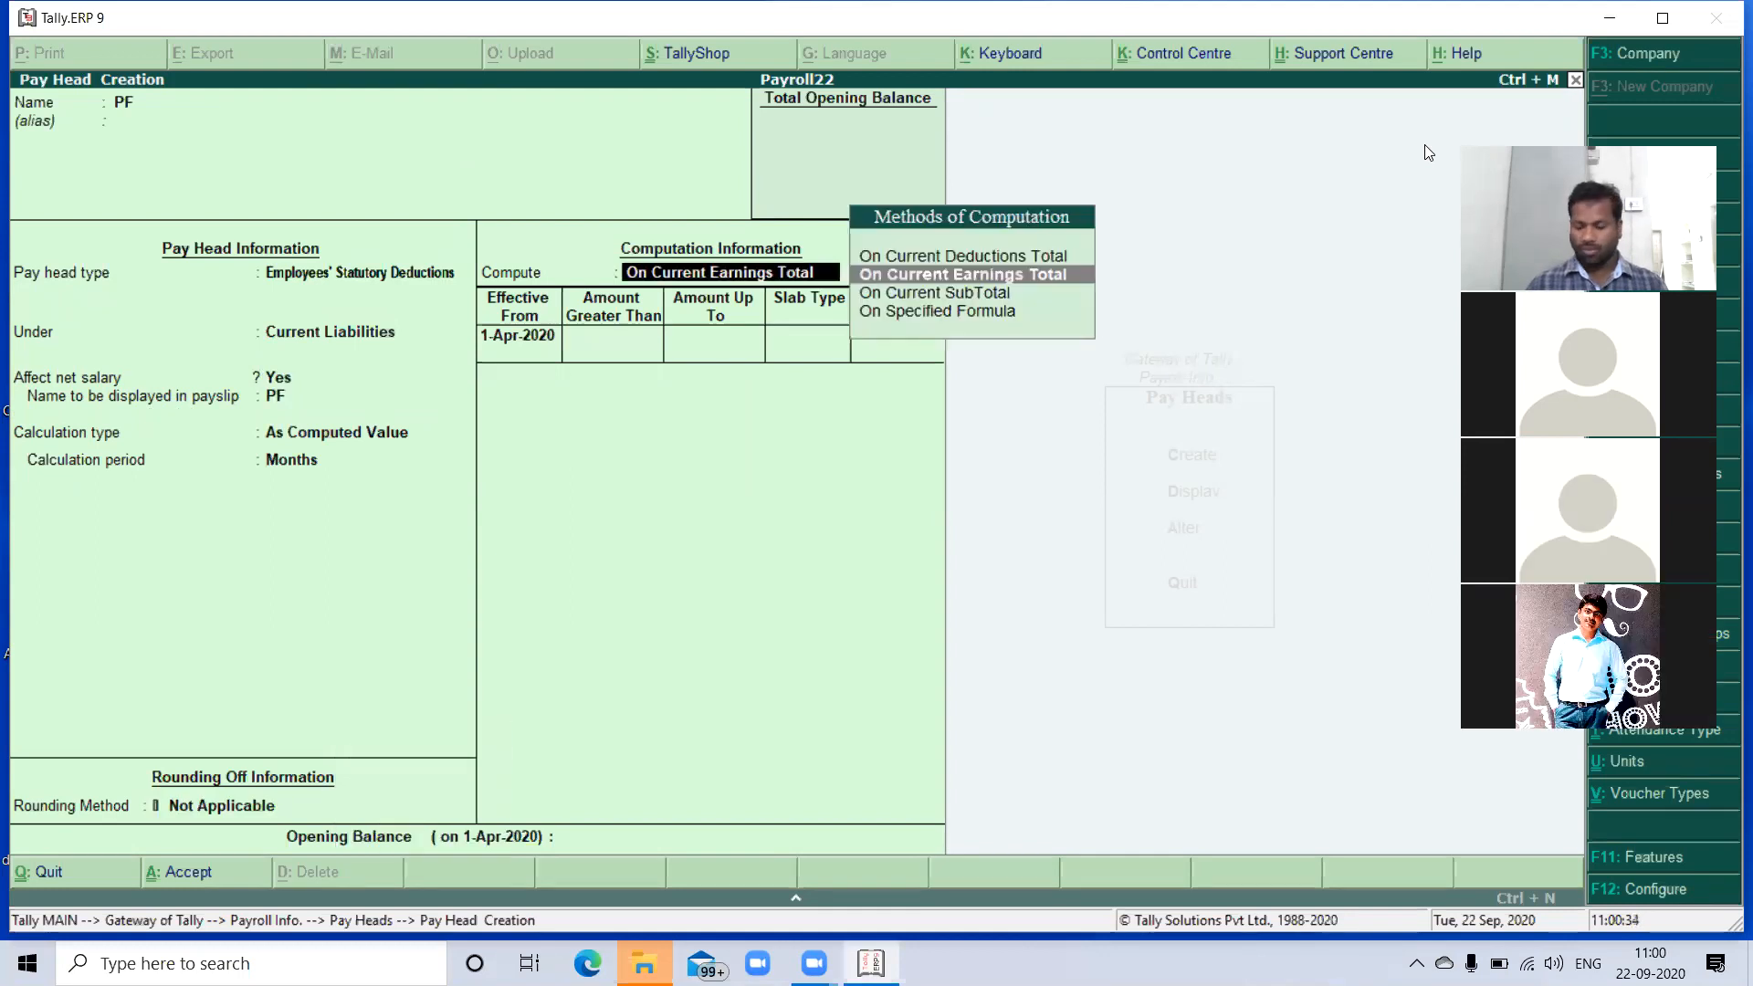
- Compute PF on a specified formula that adds the Basic Slary pay head
key("Down")
key("Down")
key("Return")
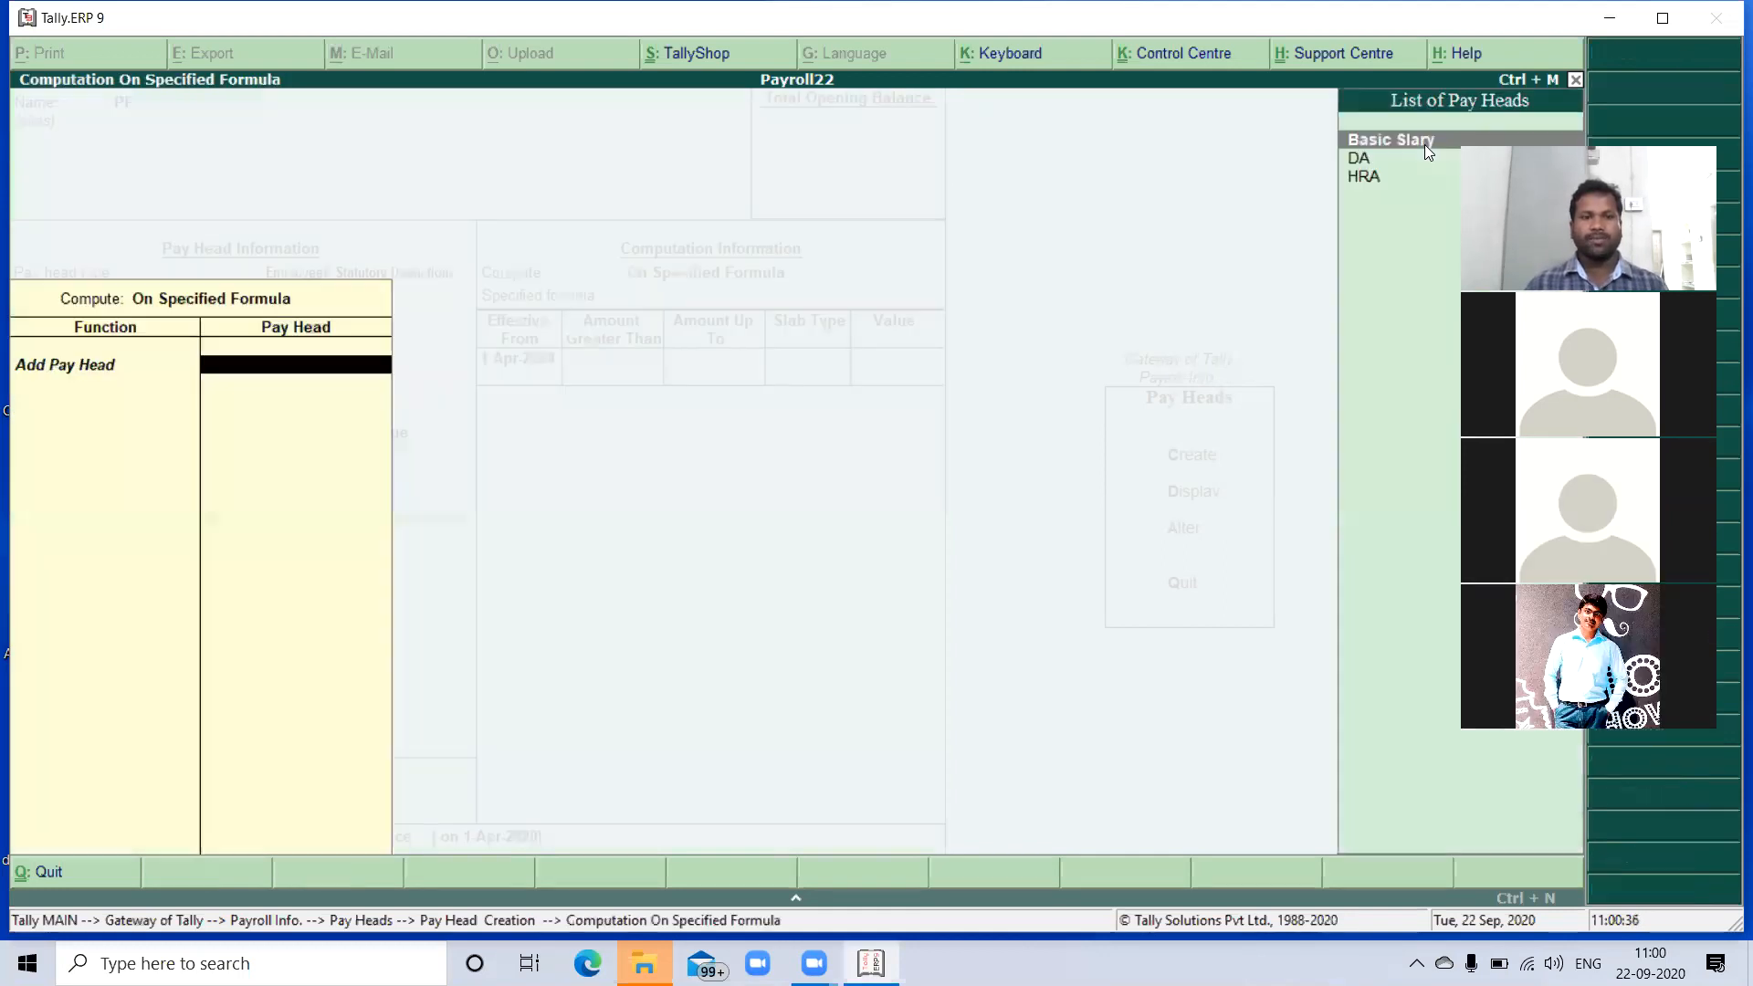
key("Return")
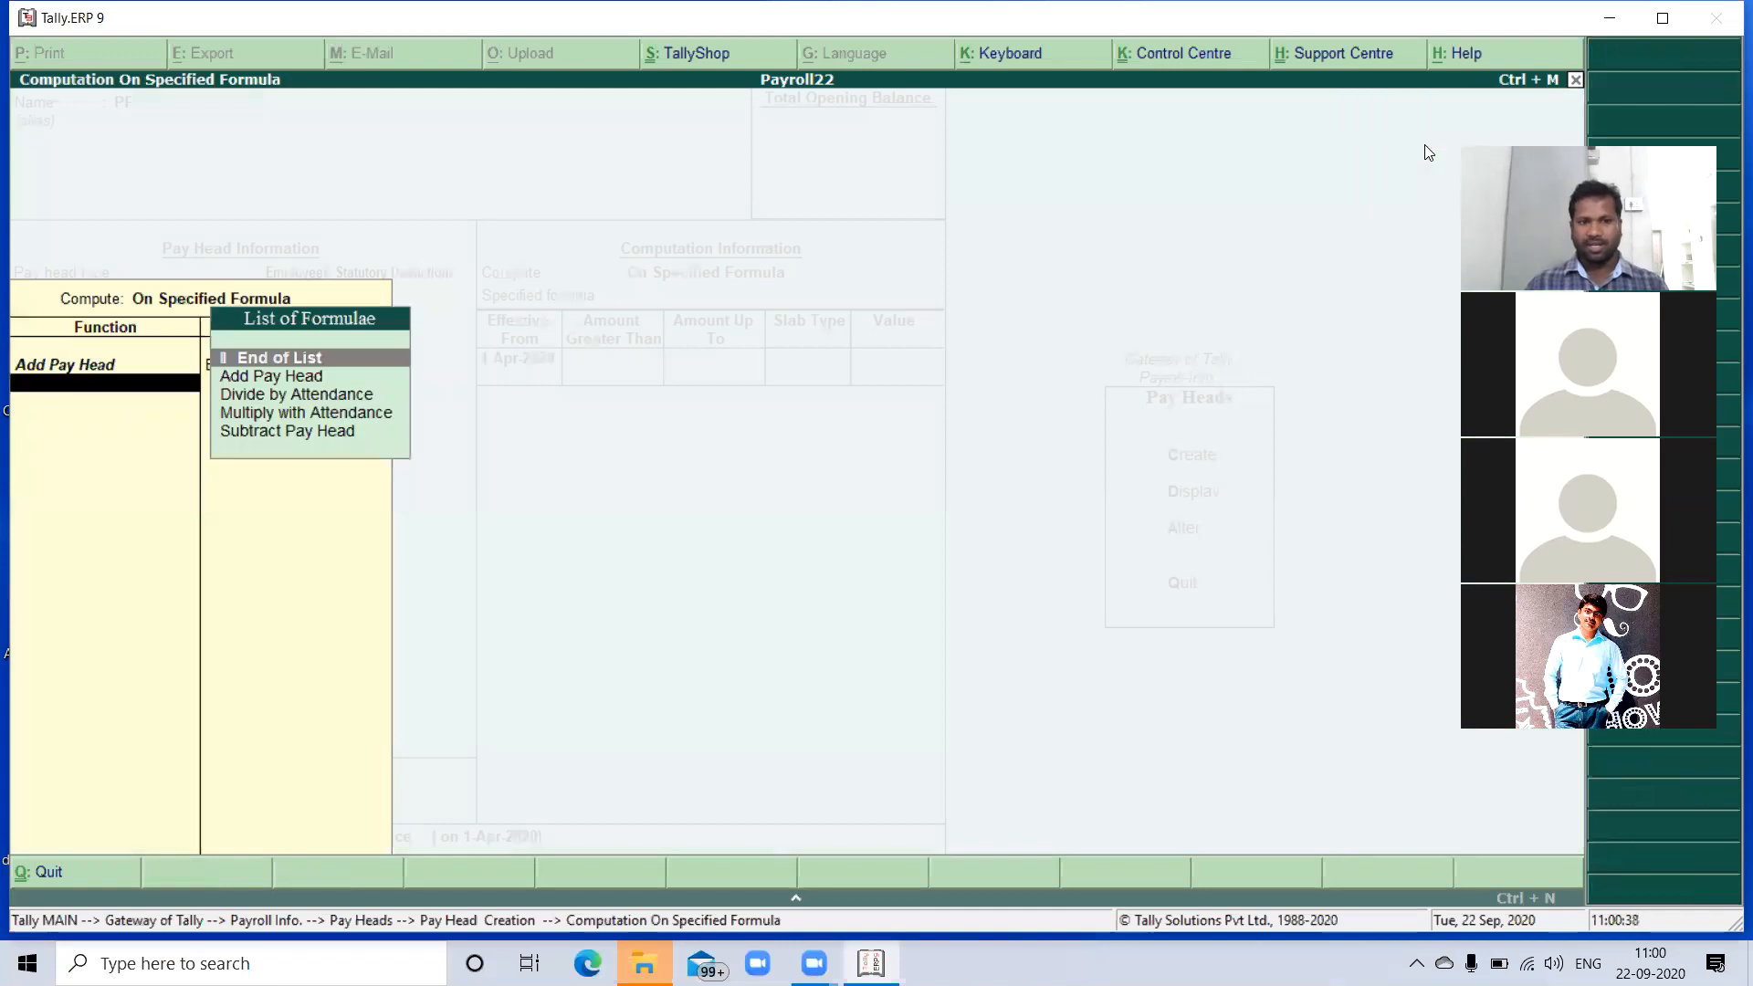
key("Return")
- Give PF a Percentage slab of 12.50% effective from 1-Apr-2020 with no amount limits, and save the pay head
key("Return")
key("Return")
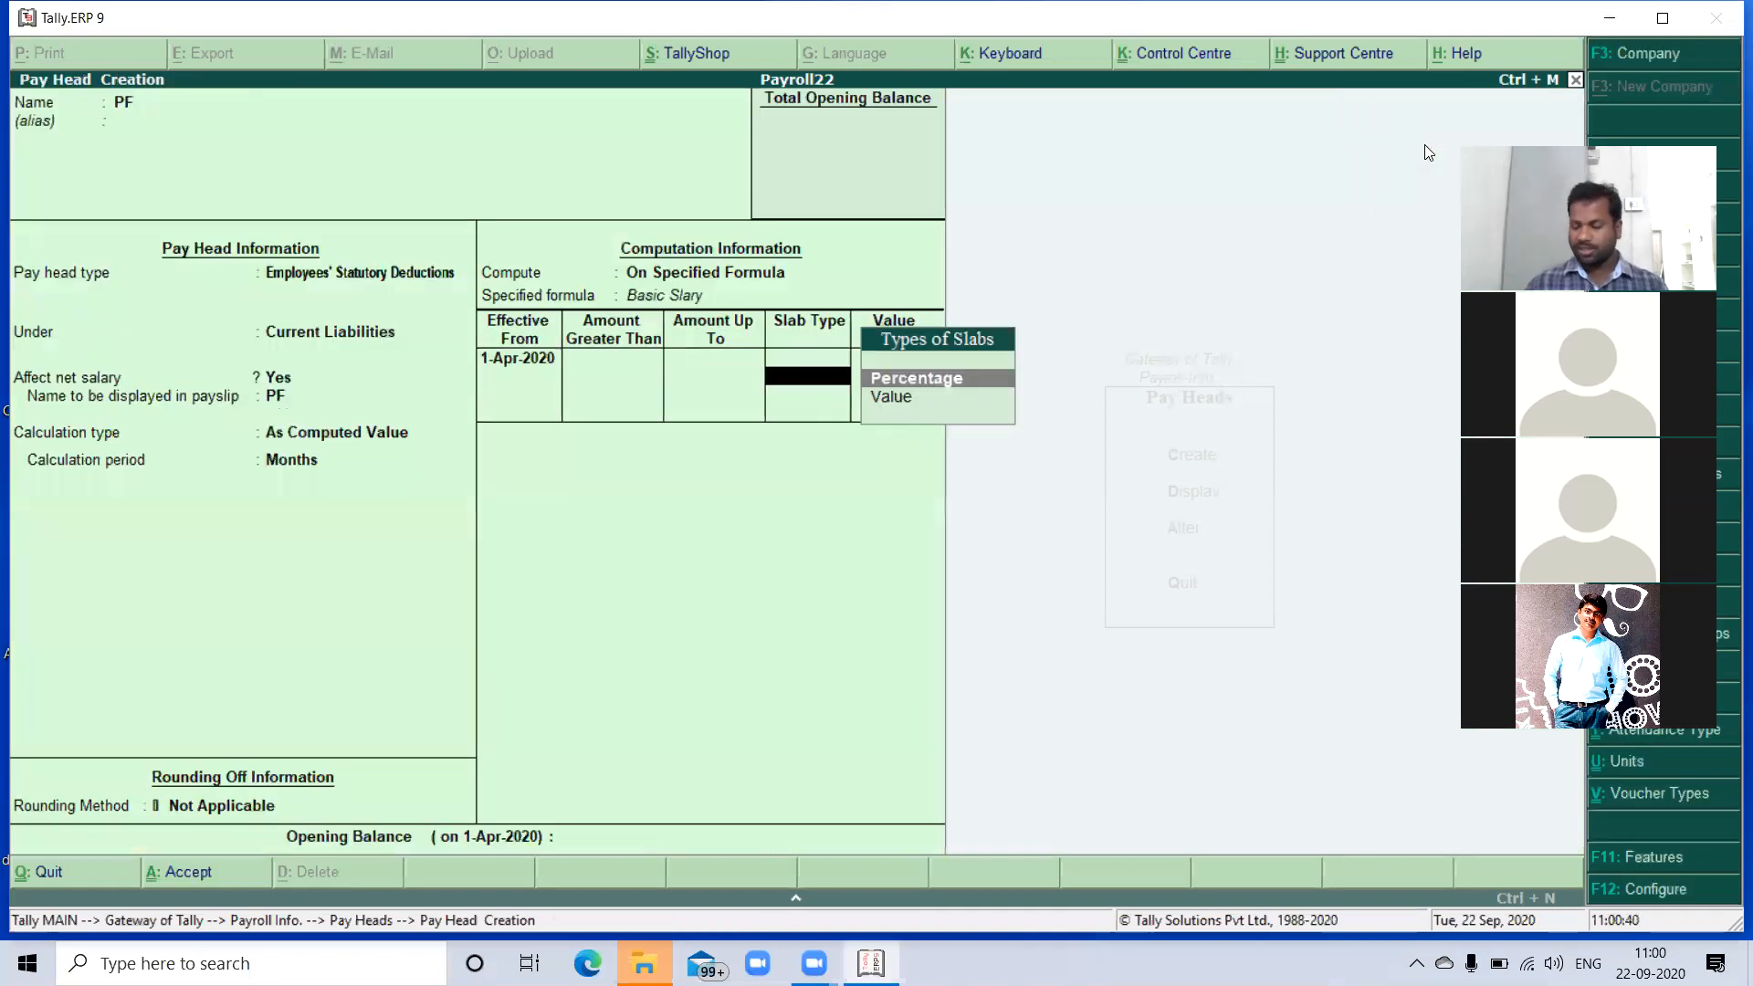
key("Return")
type("12.50")
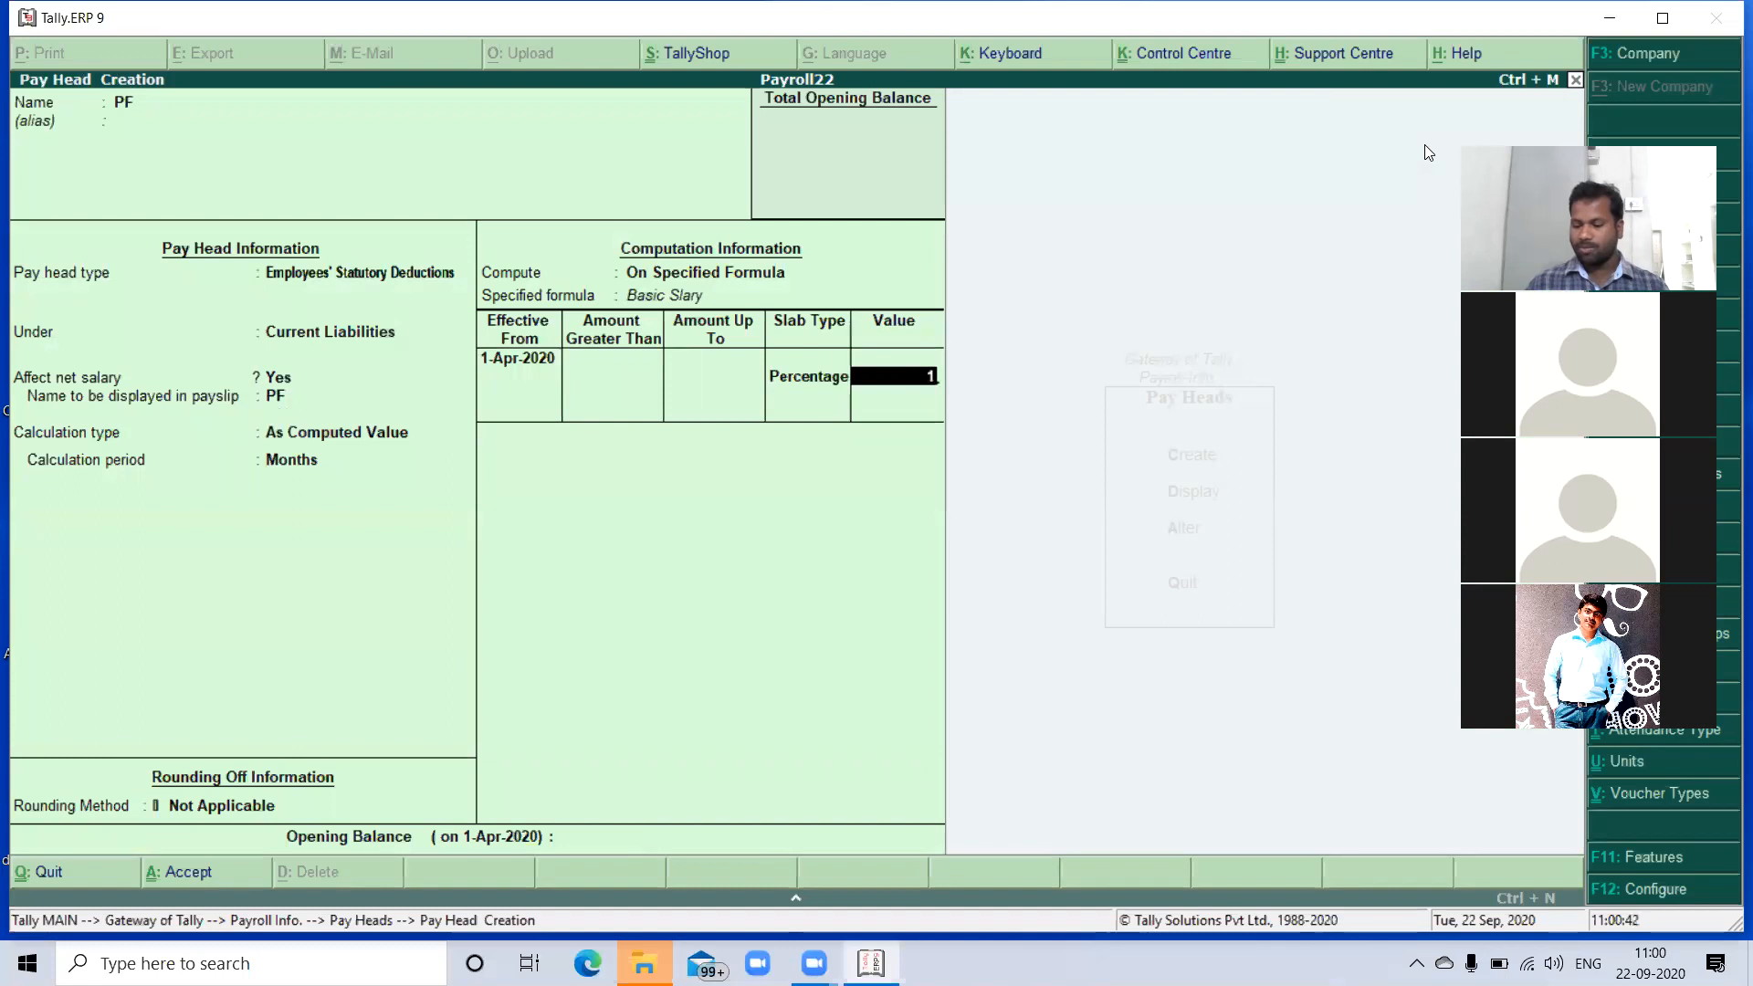
key("Return")
key("Return")
key("Return")
key("Return")
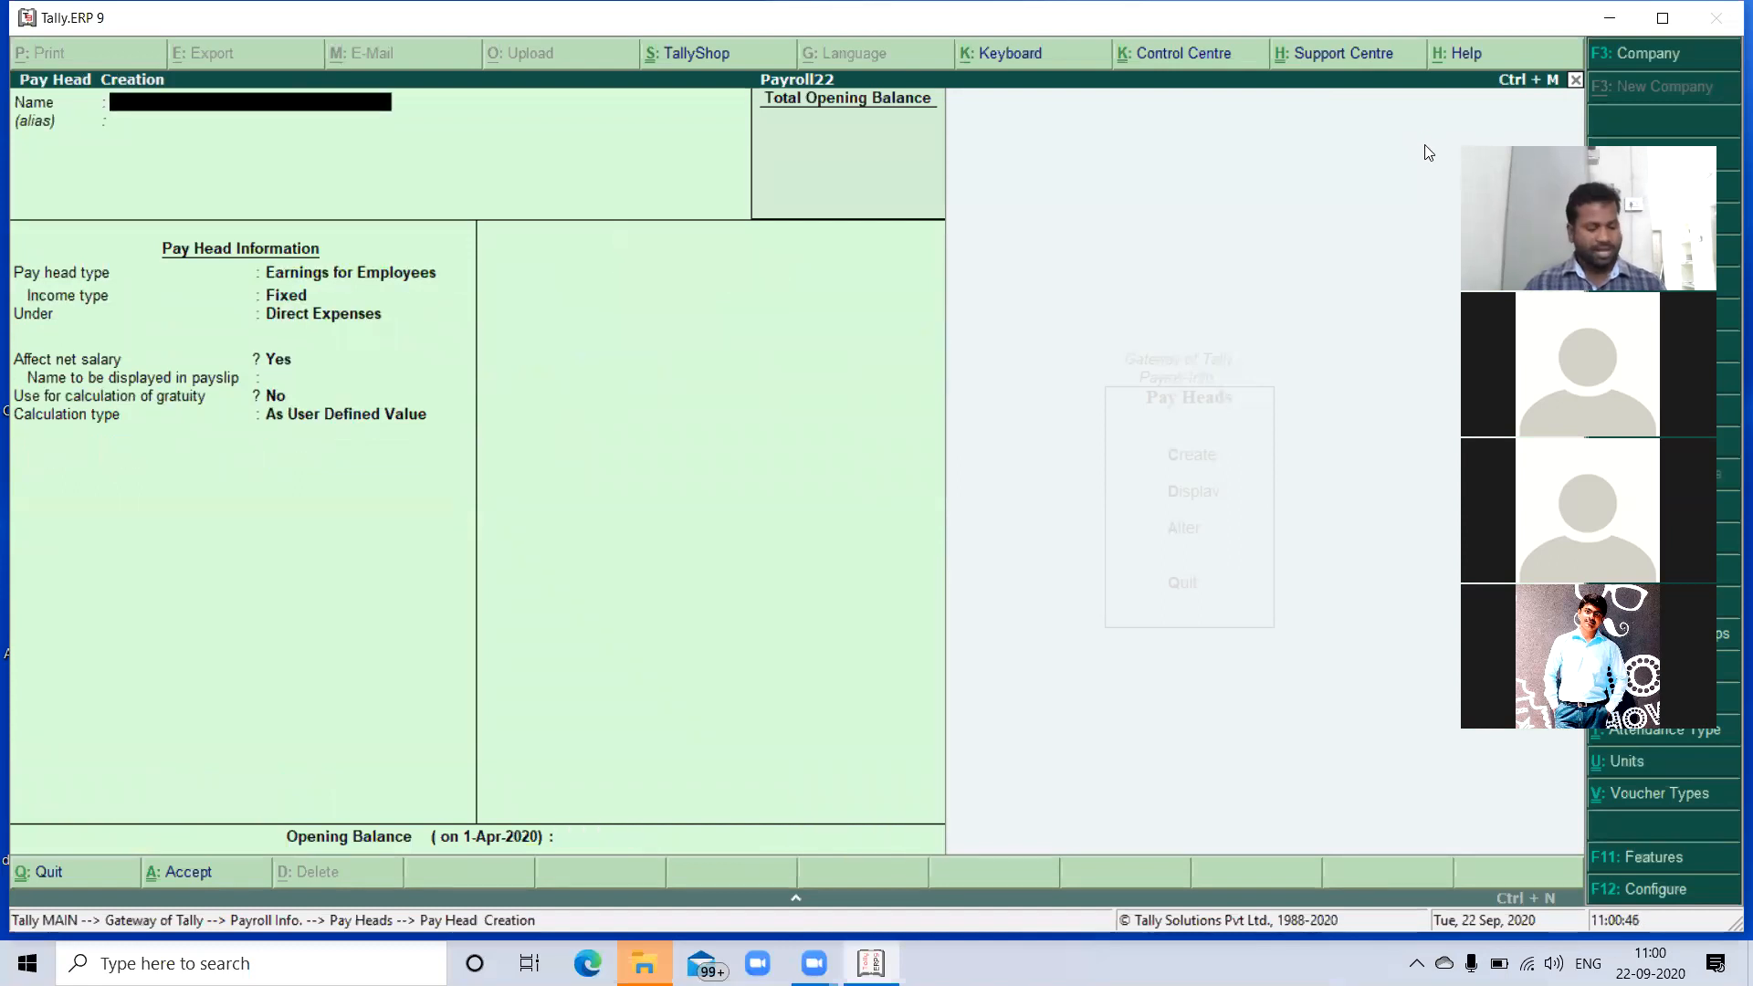
- Start a pay head named ESI as Deductions From Employees, under Current Liabilities
type("ESI")
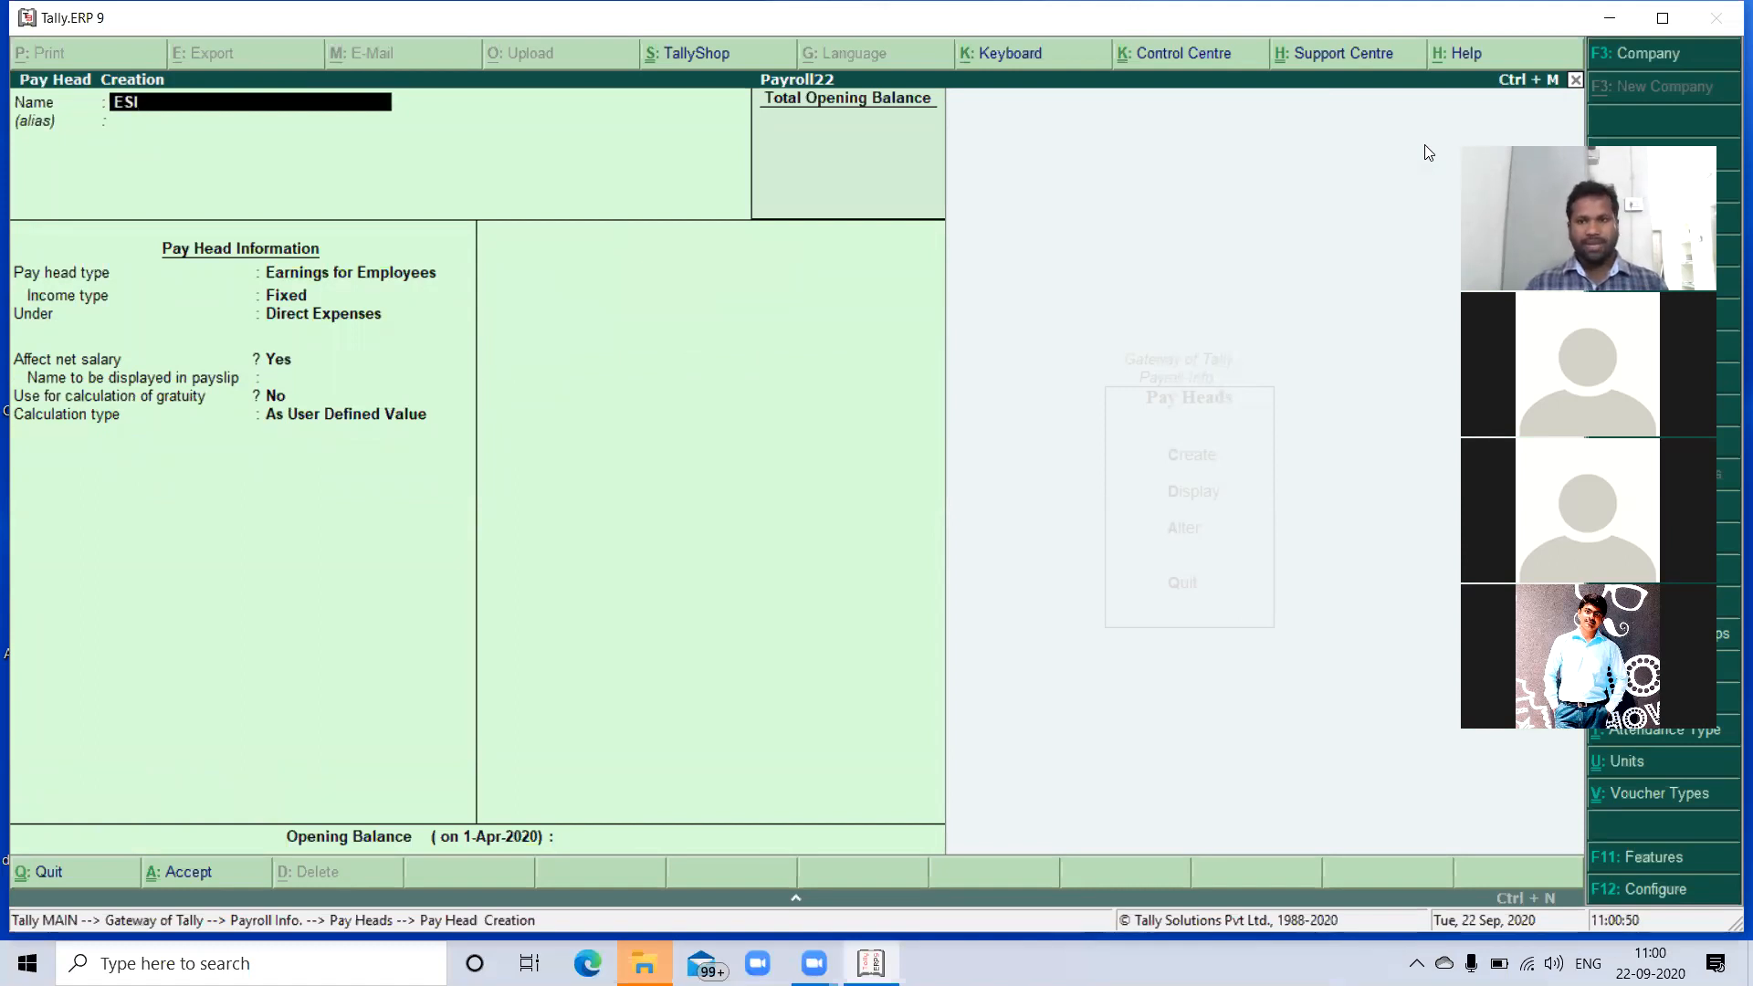
key("Return")
key("Return")
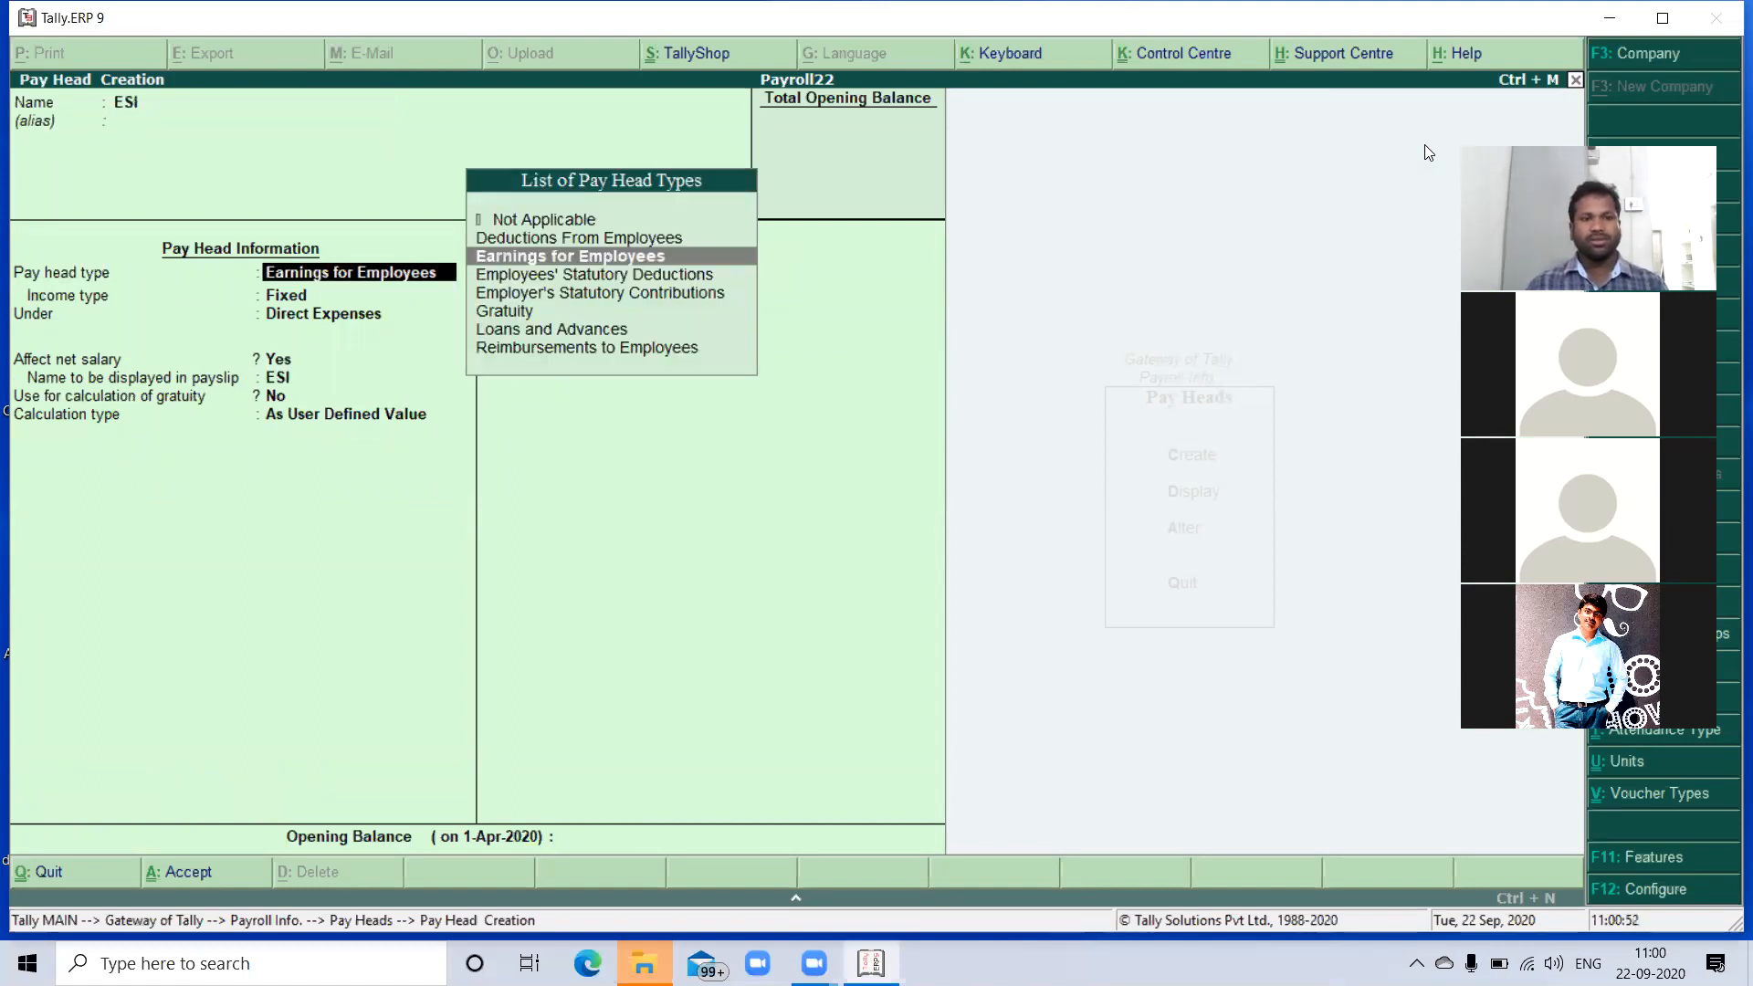
key("Up")
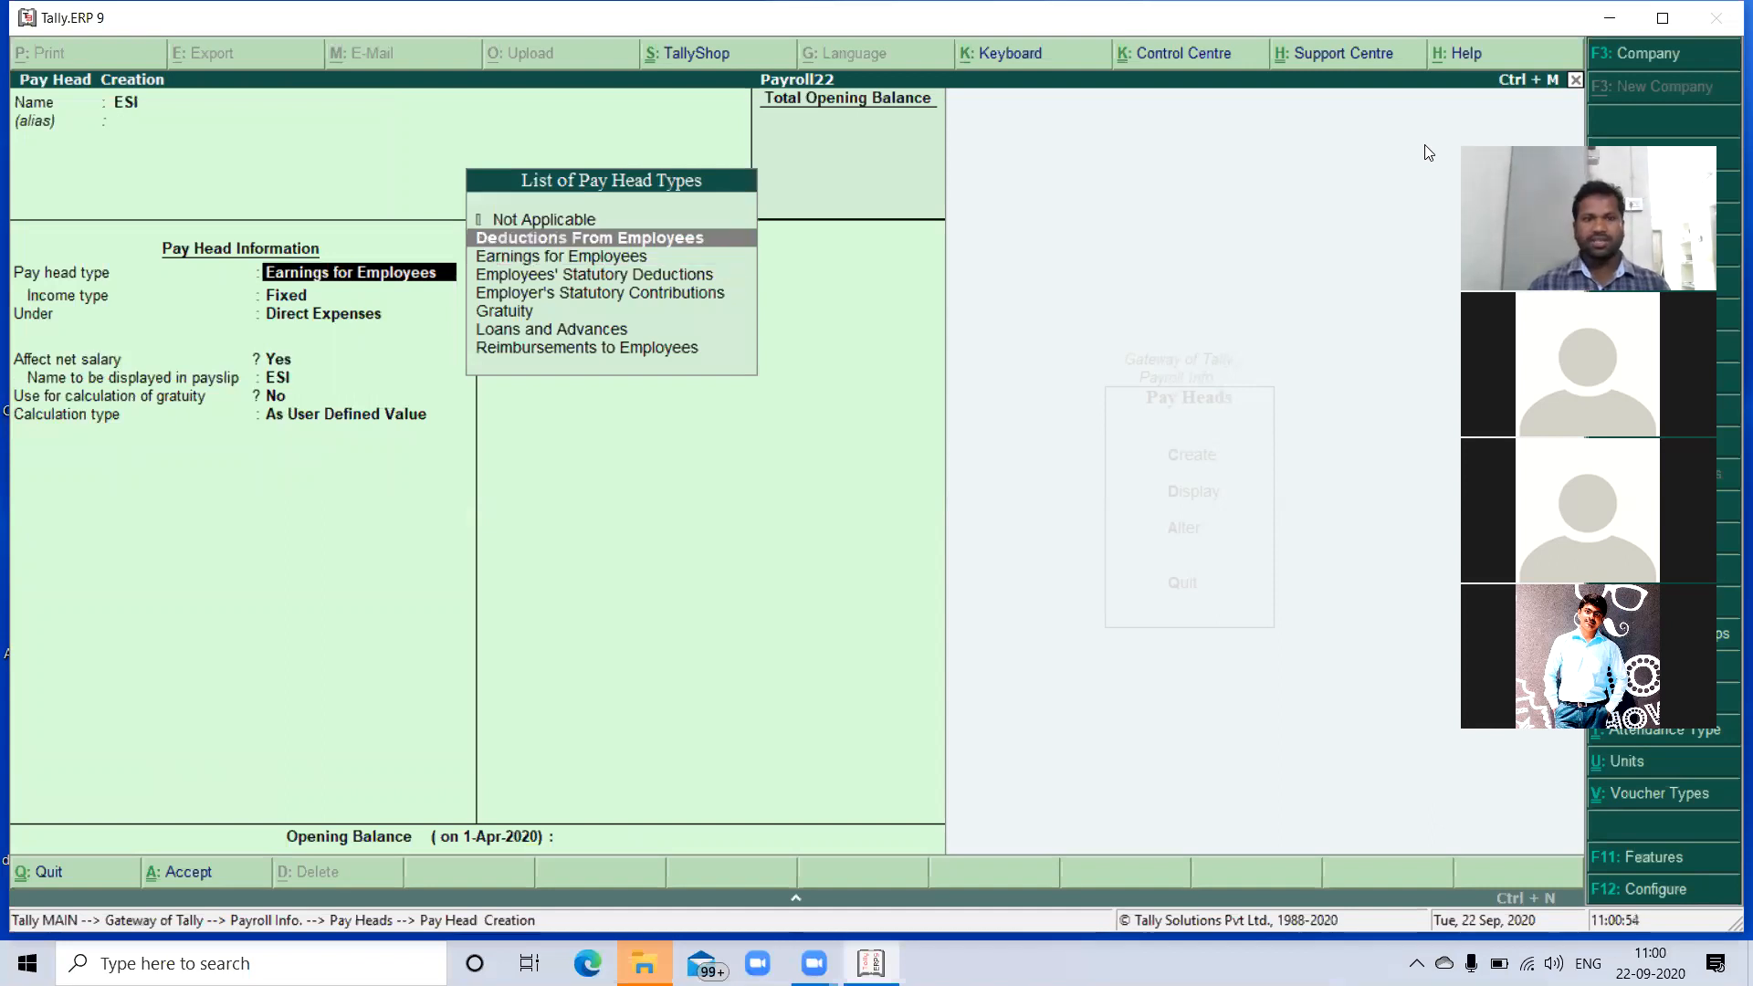
key("Return")
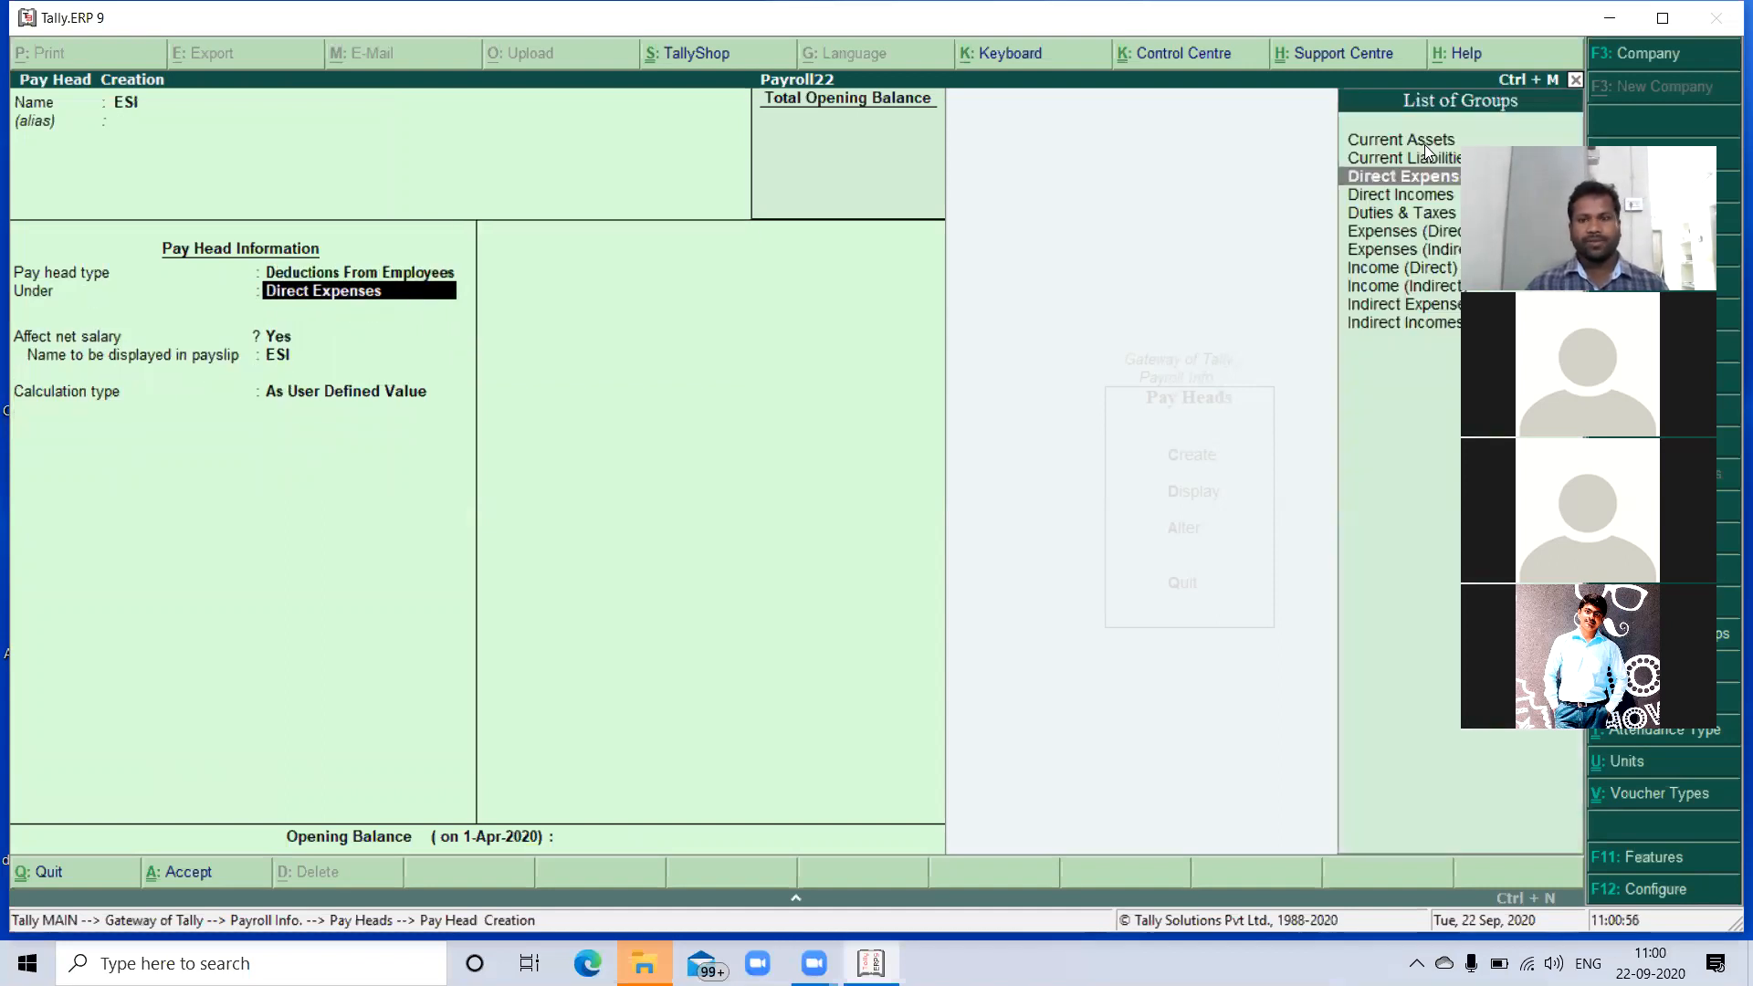
key("Up")
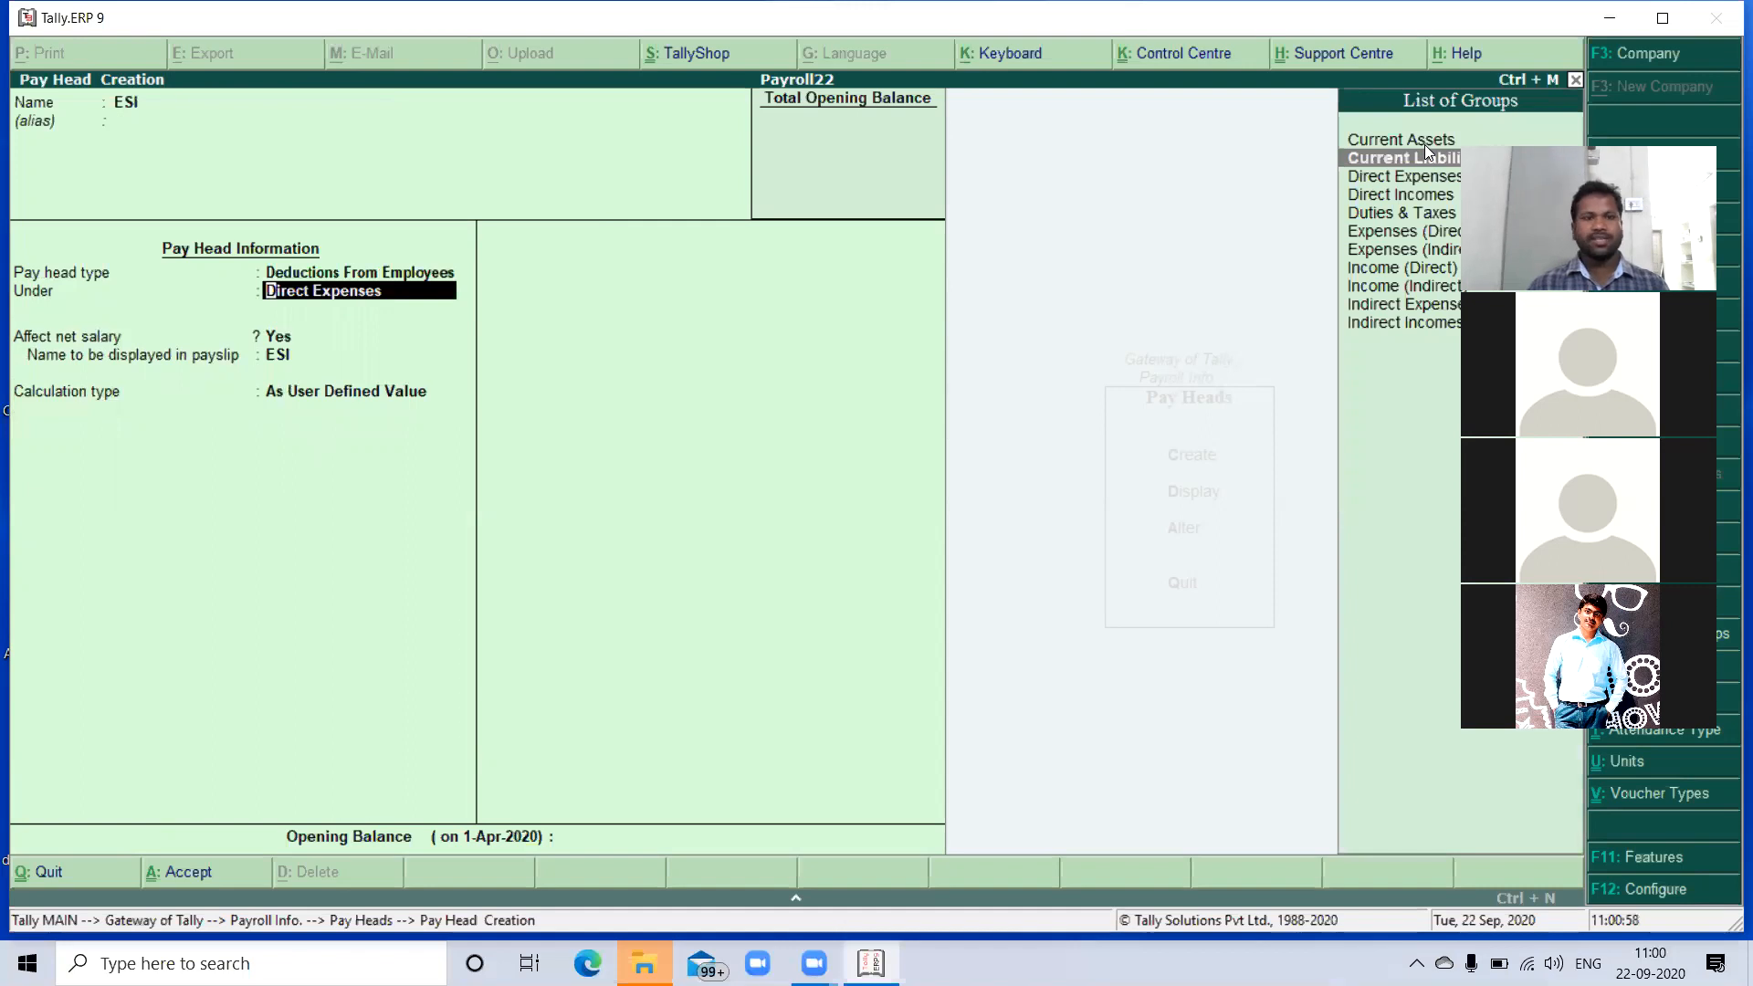
key("Return")
- Keep ESI affecting net salary under its own payslip name, with calculation type As Computed Value and rounding method Not Applicable
key("Return")
key("Return")
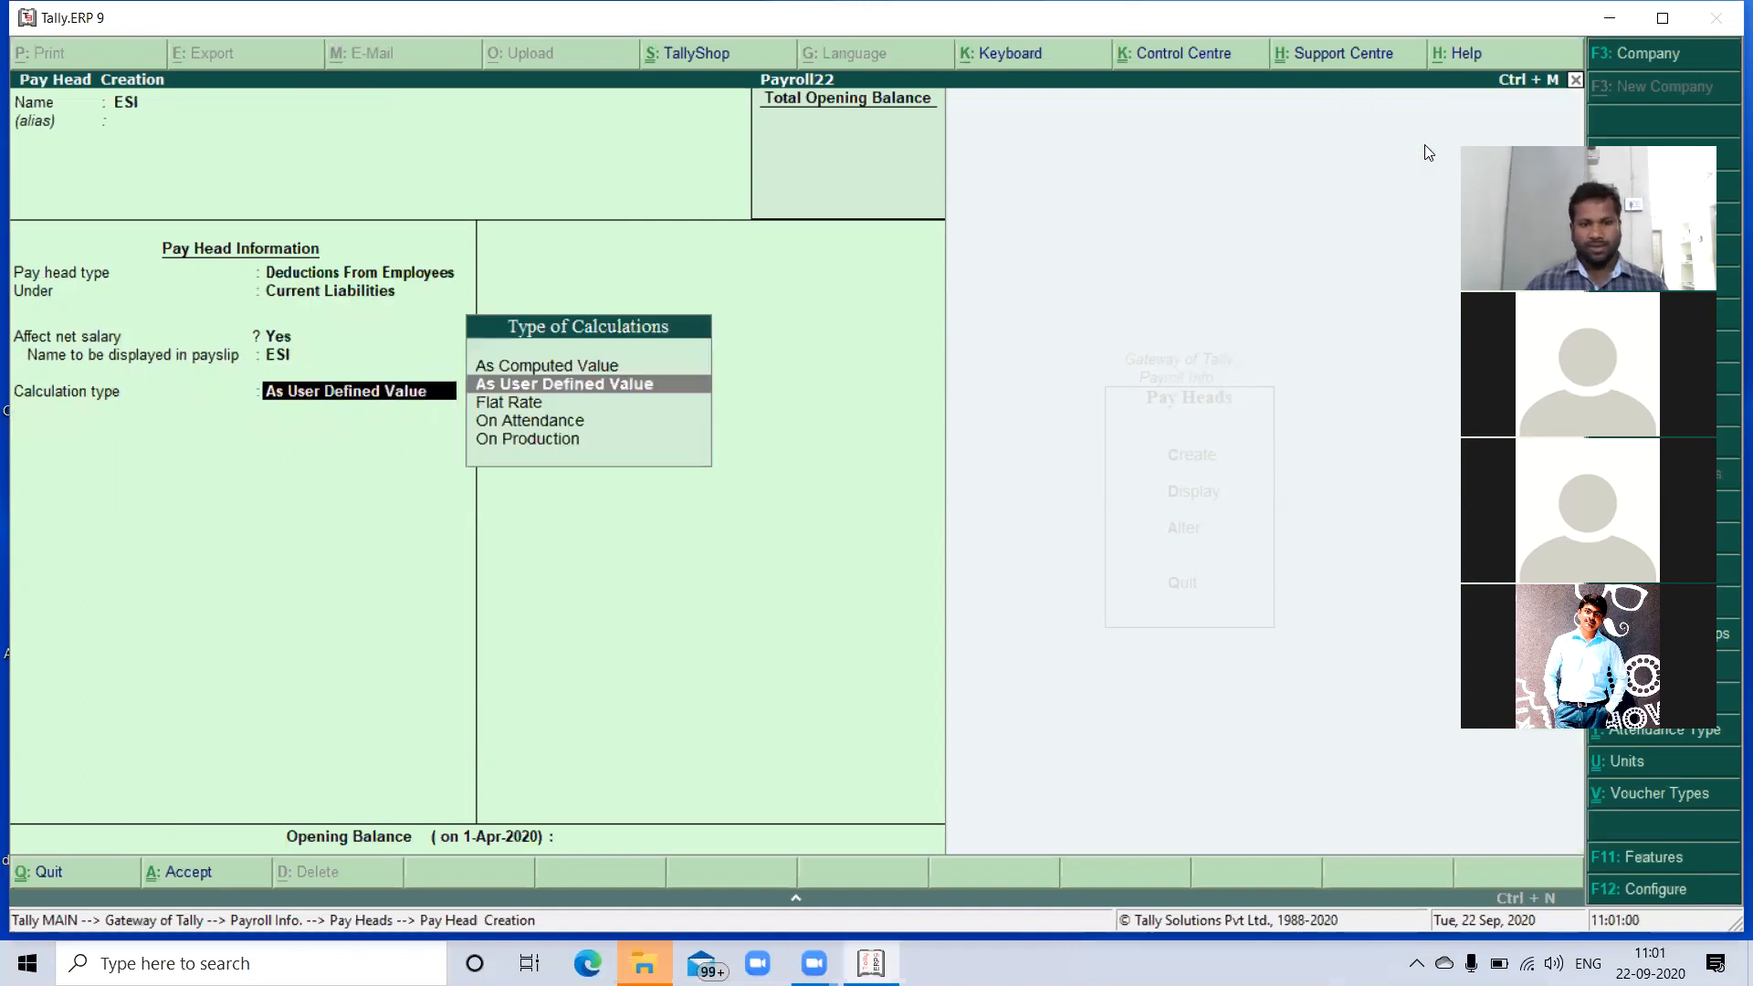
key("Up")
key("Return")
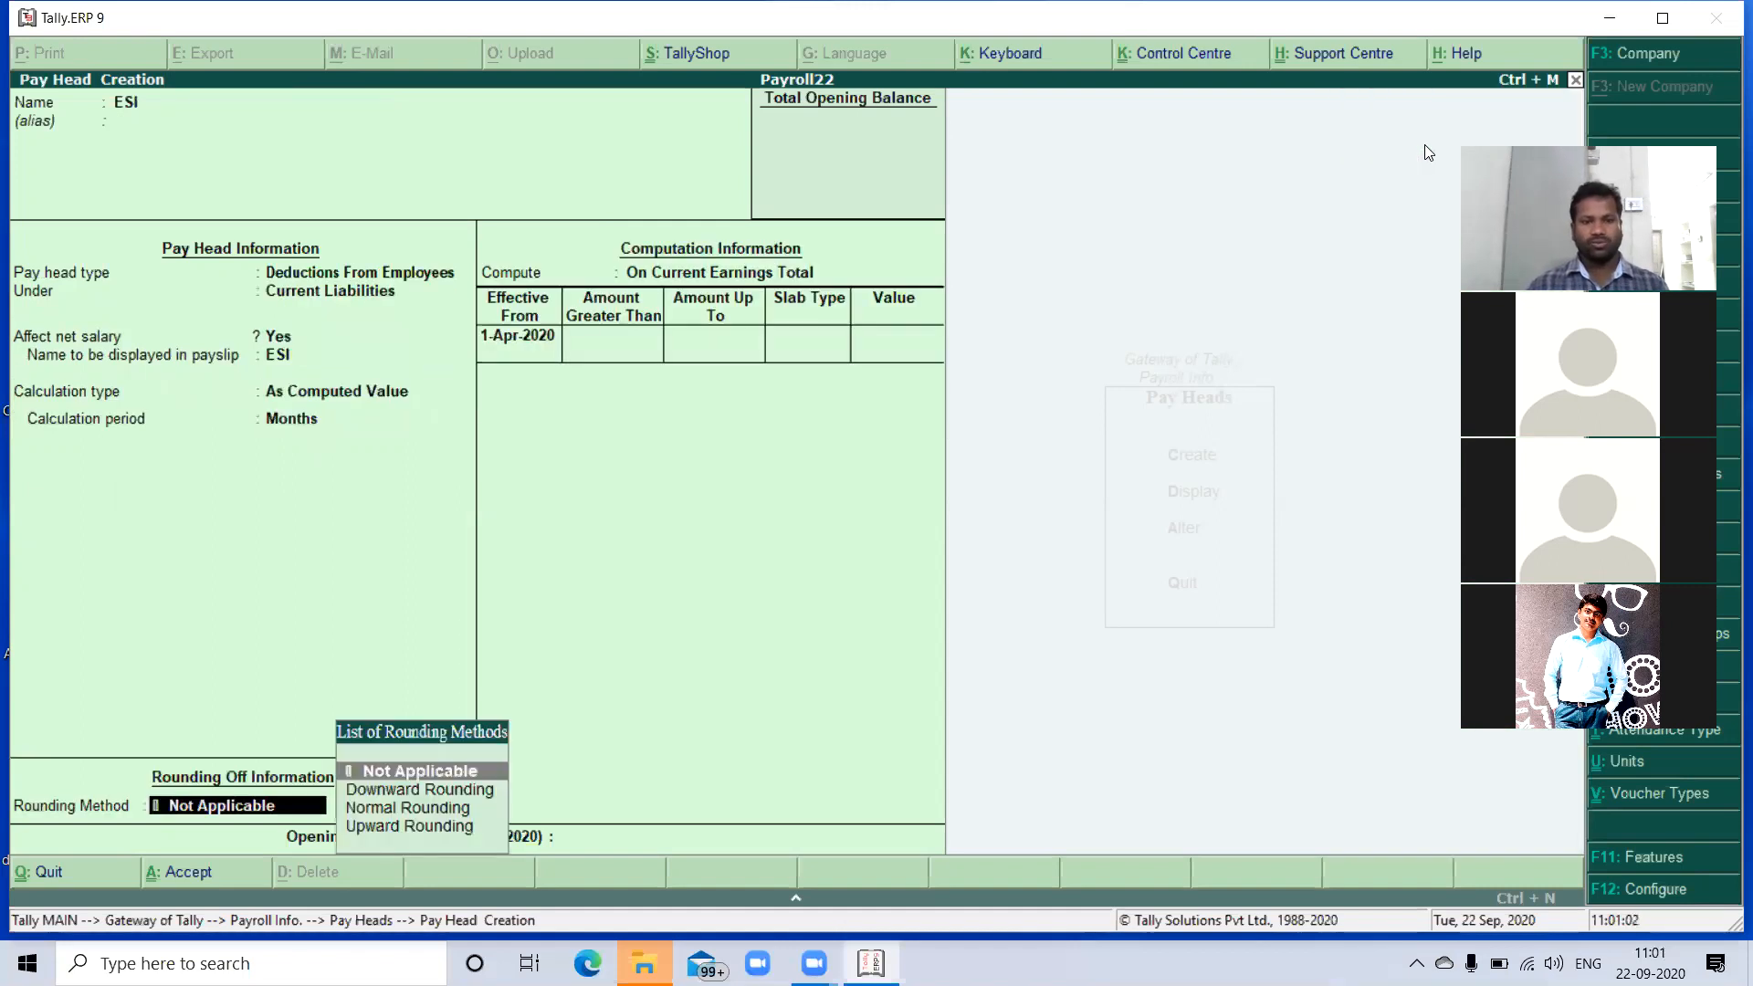
key("Return")
- Compute ESI on a specified formula that adds the Basic Slary pay head
key("Down")
key("Down")
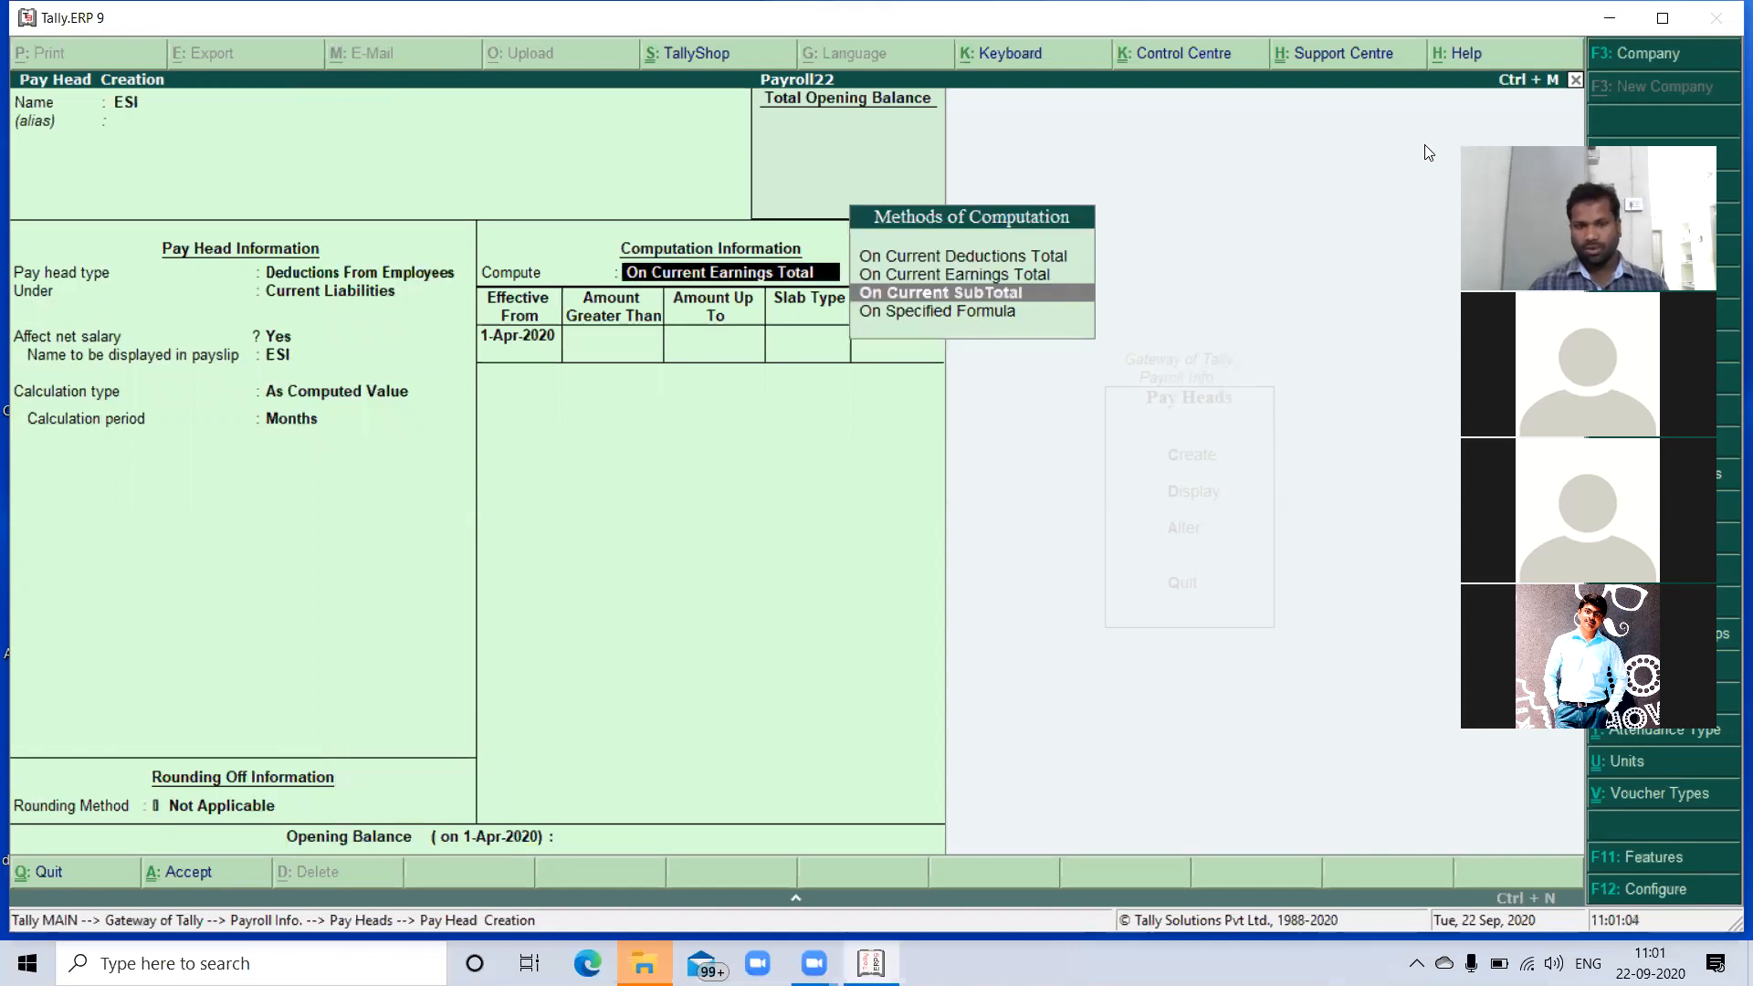
key("Return")
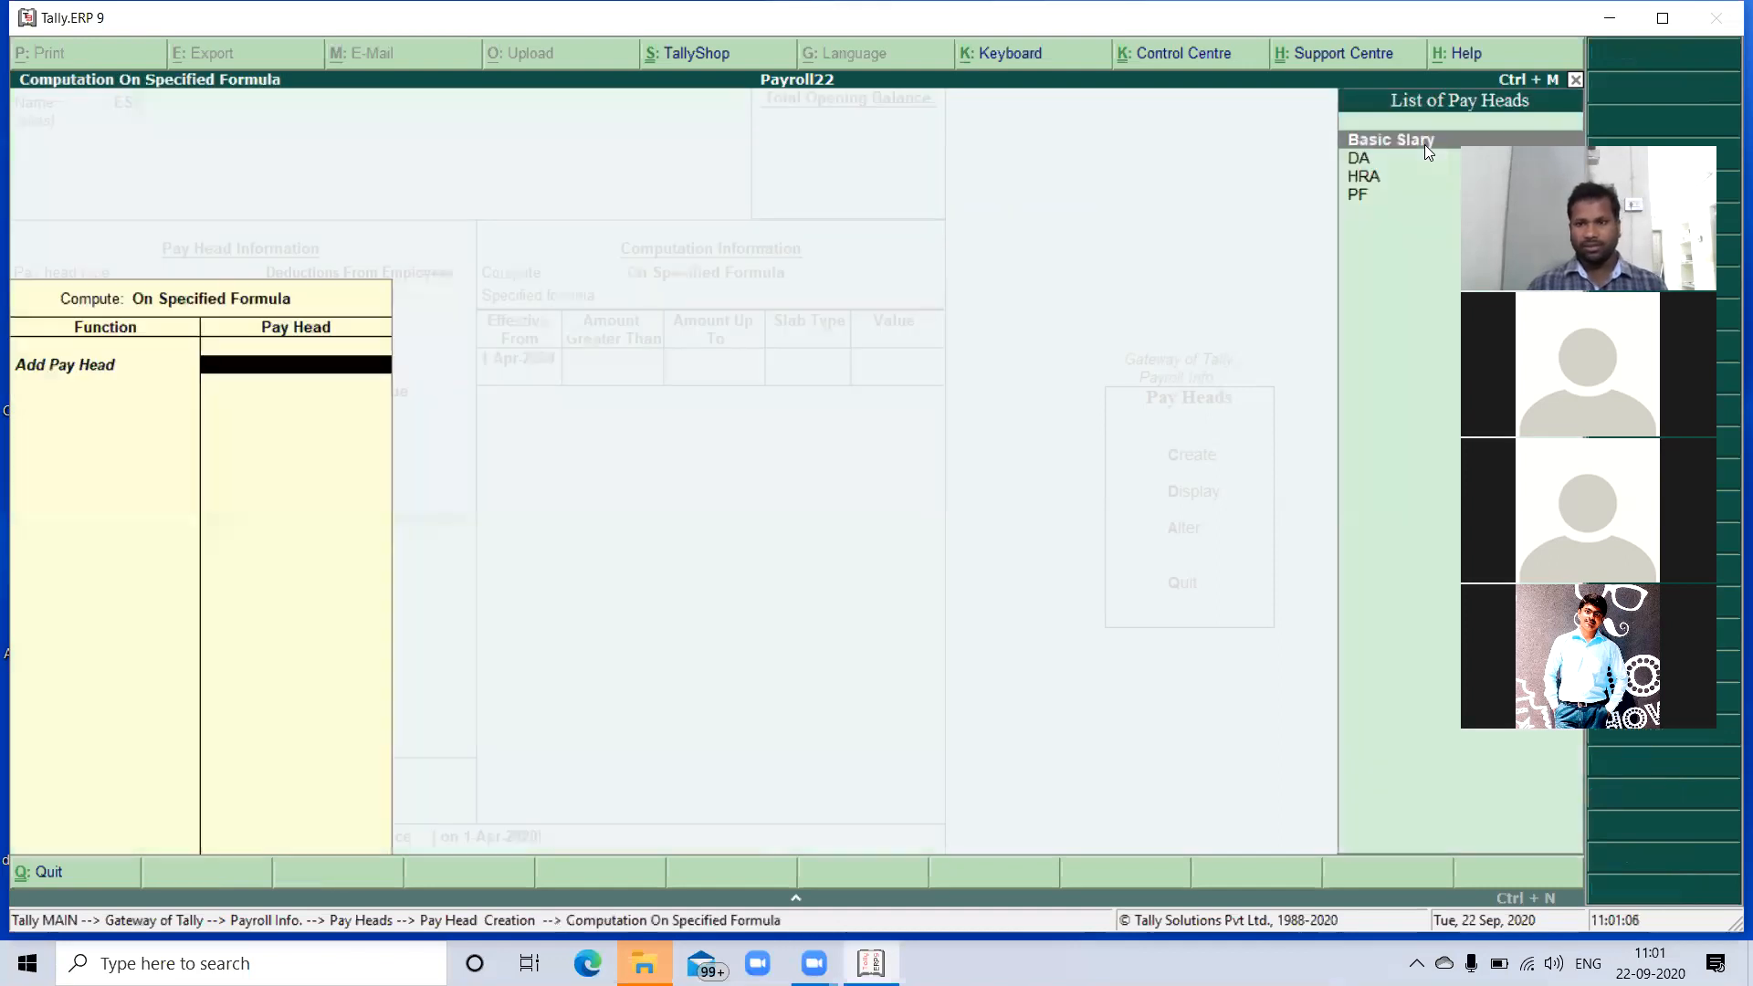
key("Return")
key("Return")
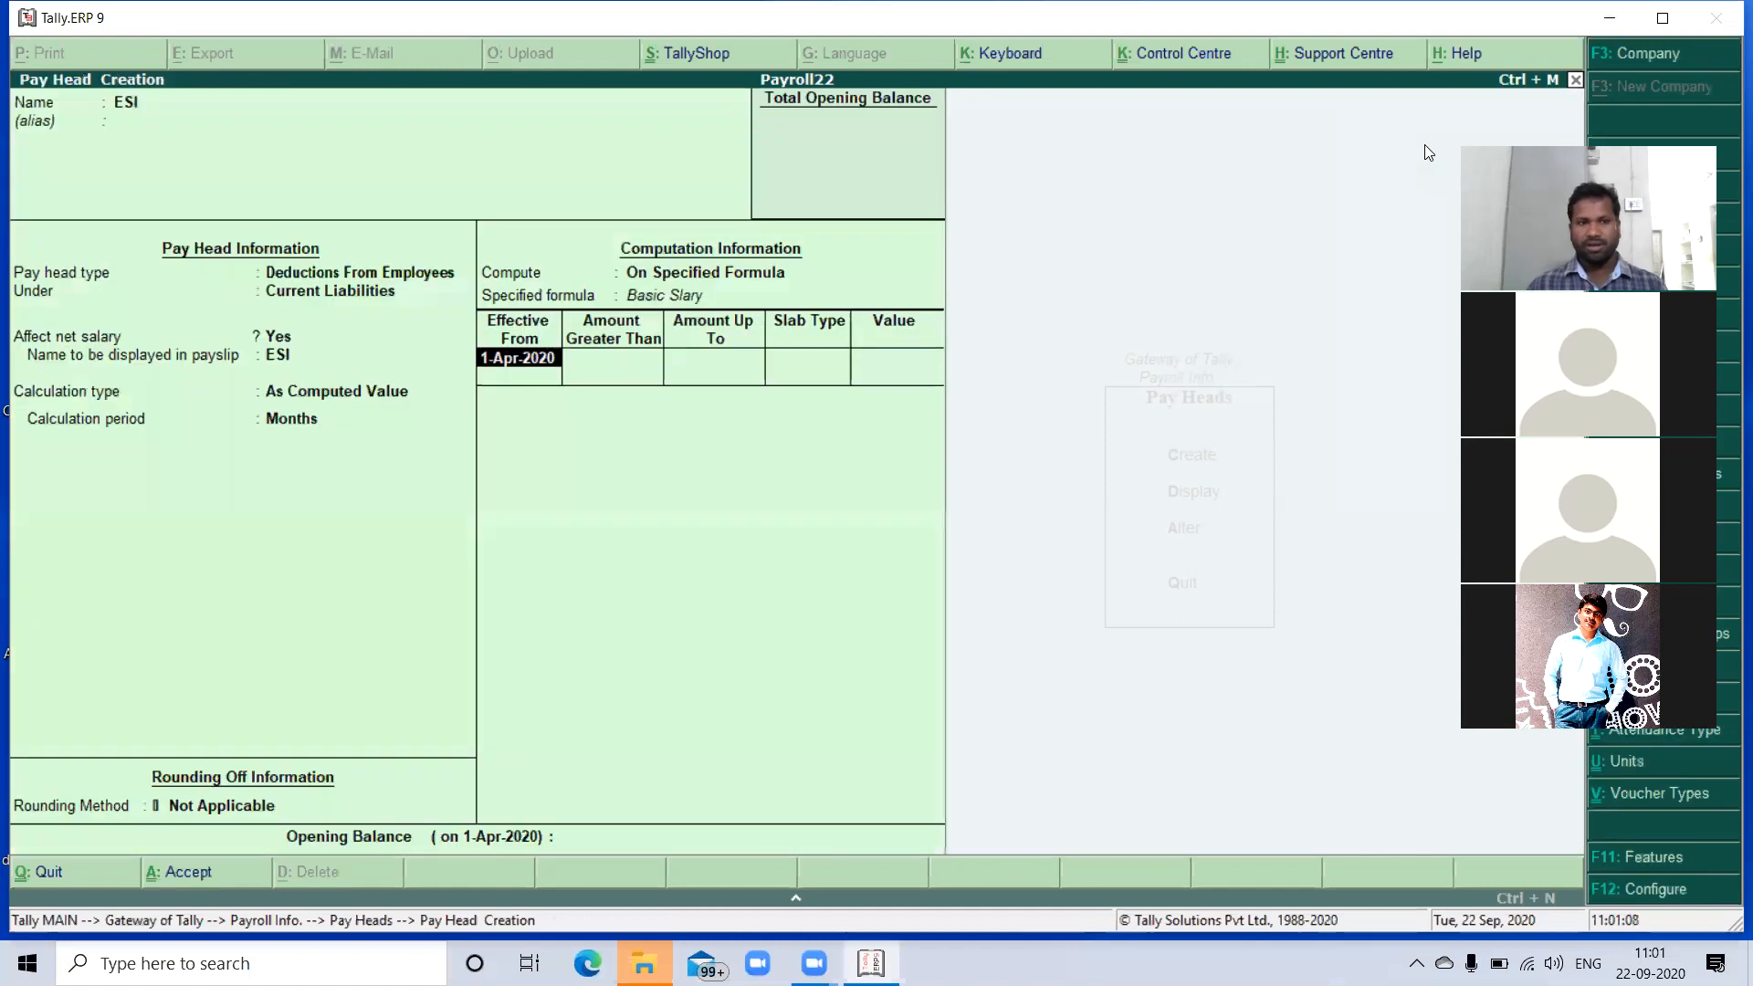
- Give ESI a Percentage slab of 1.70% effective from 1-Apr-2020 with no amount limits, and save the pay head
key("Return")
key("Return")
key("Return")
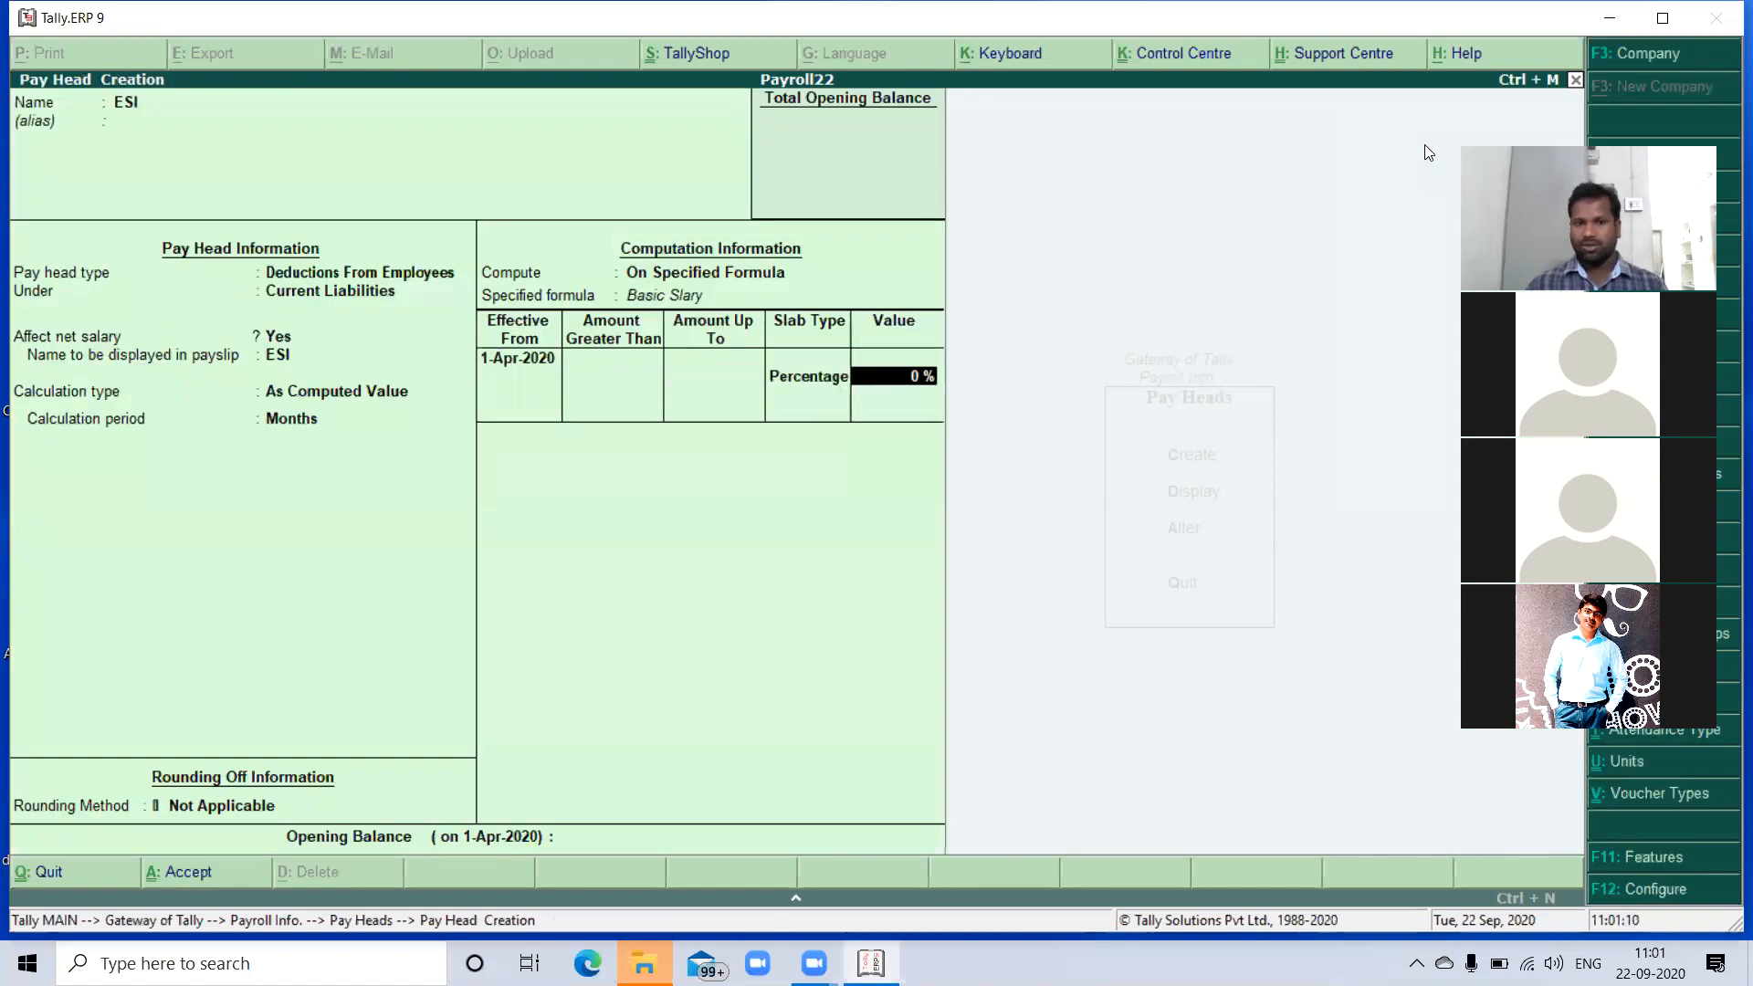
type("1.7")
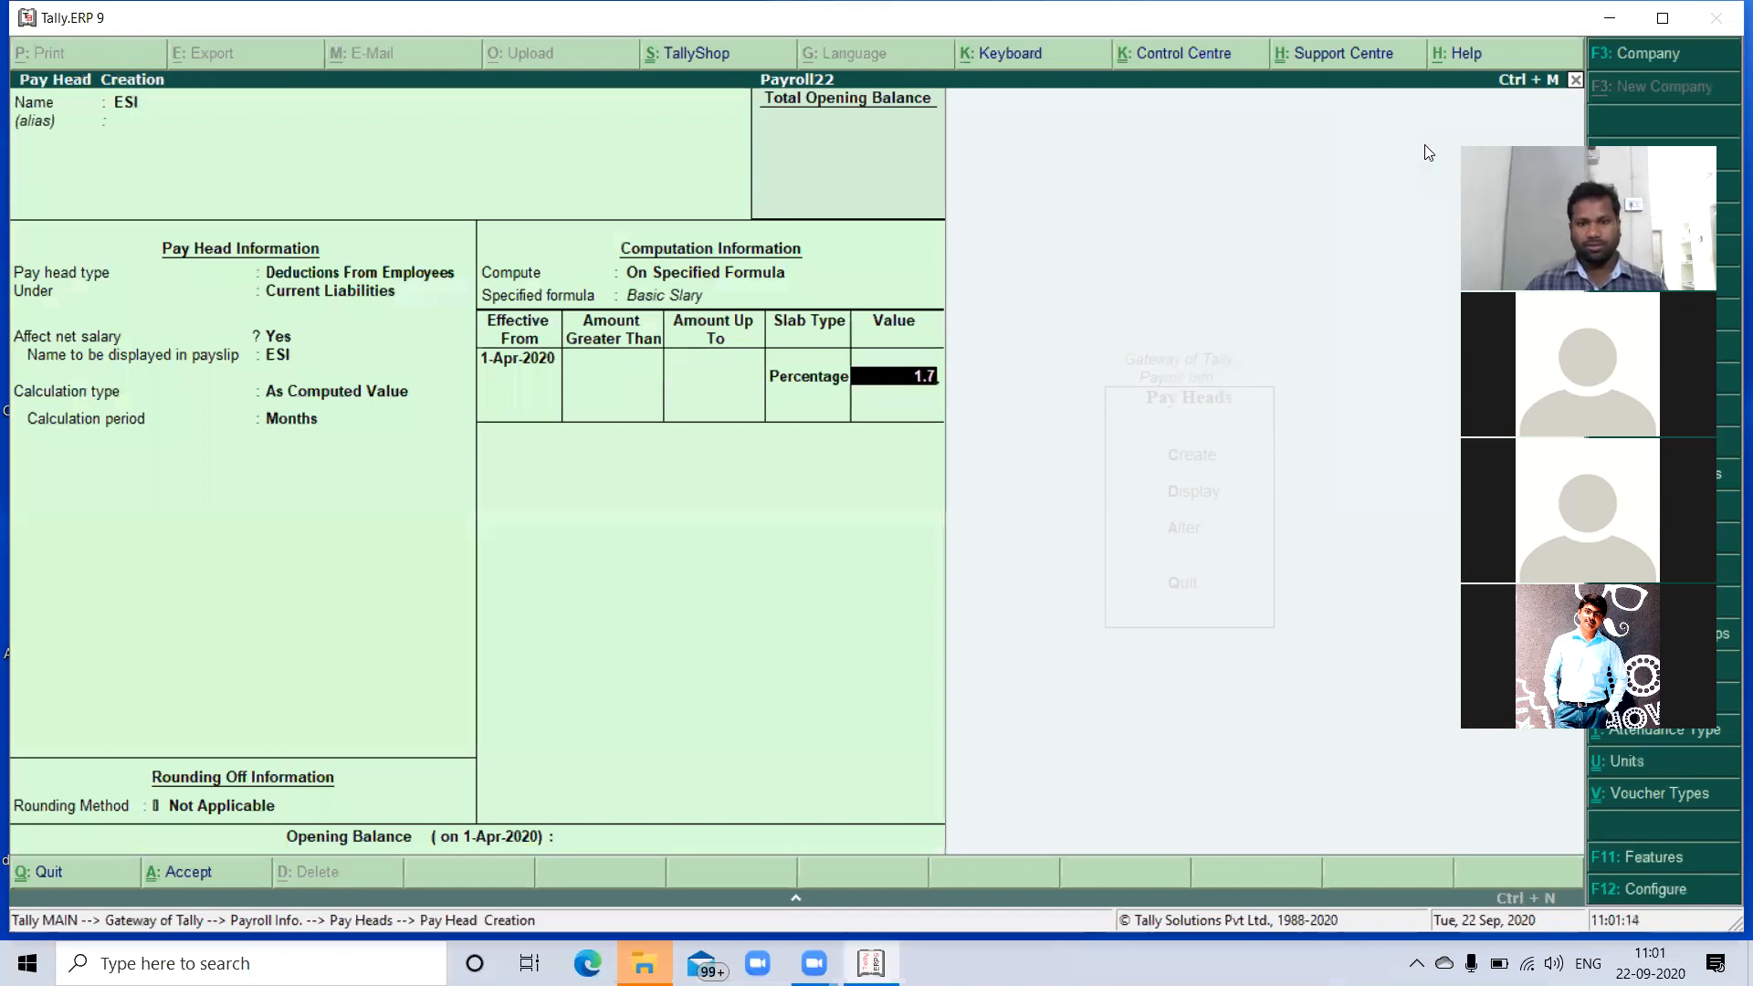
key("Return")
key("Return")
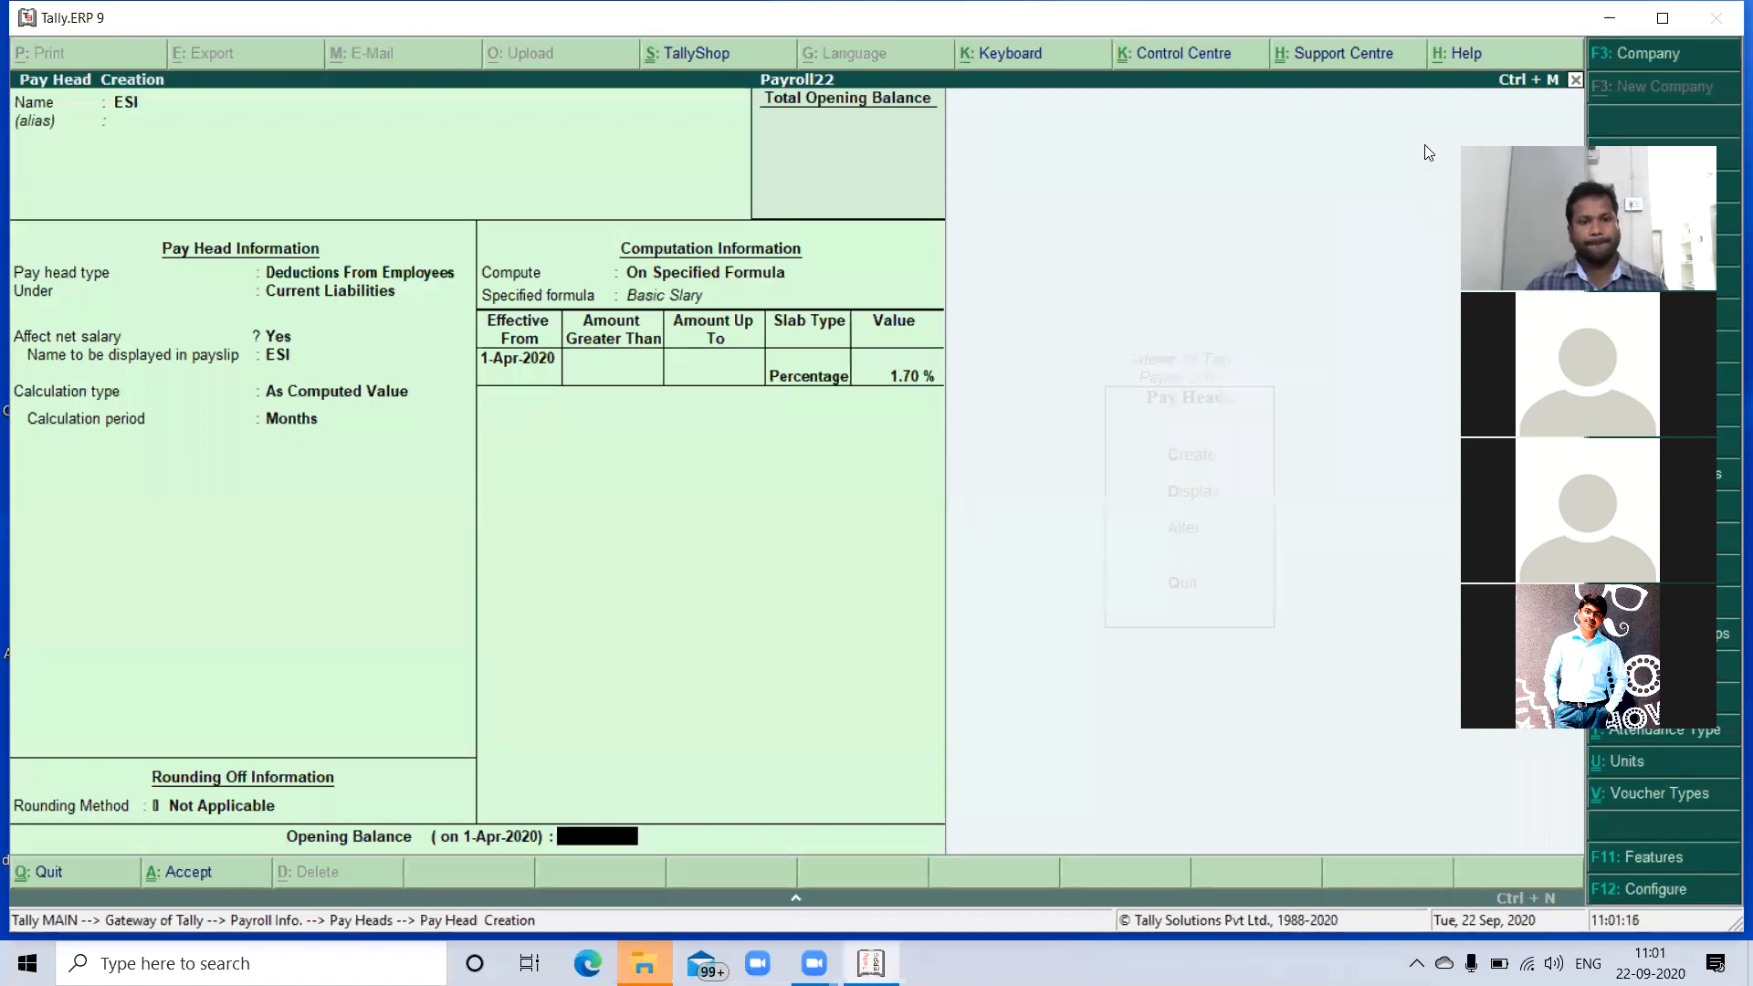
key("Return")
key("Return")
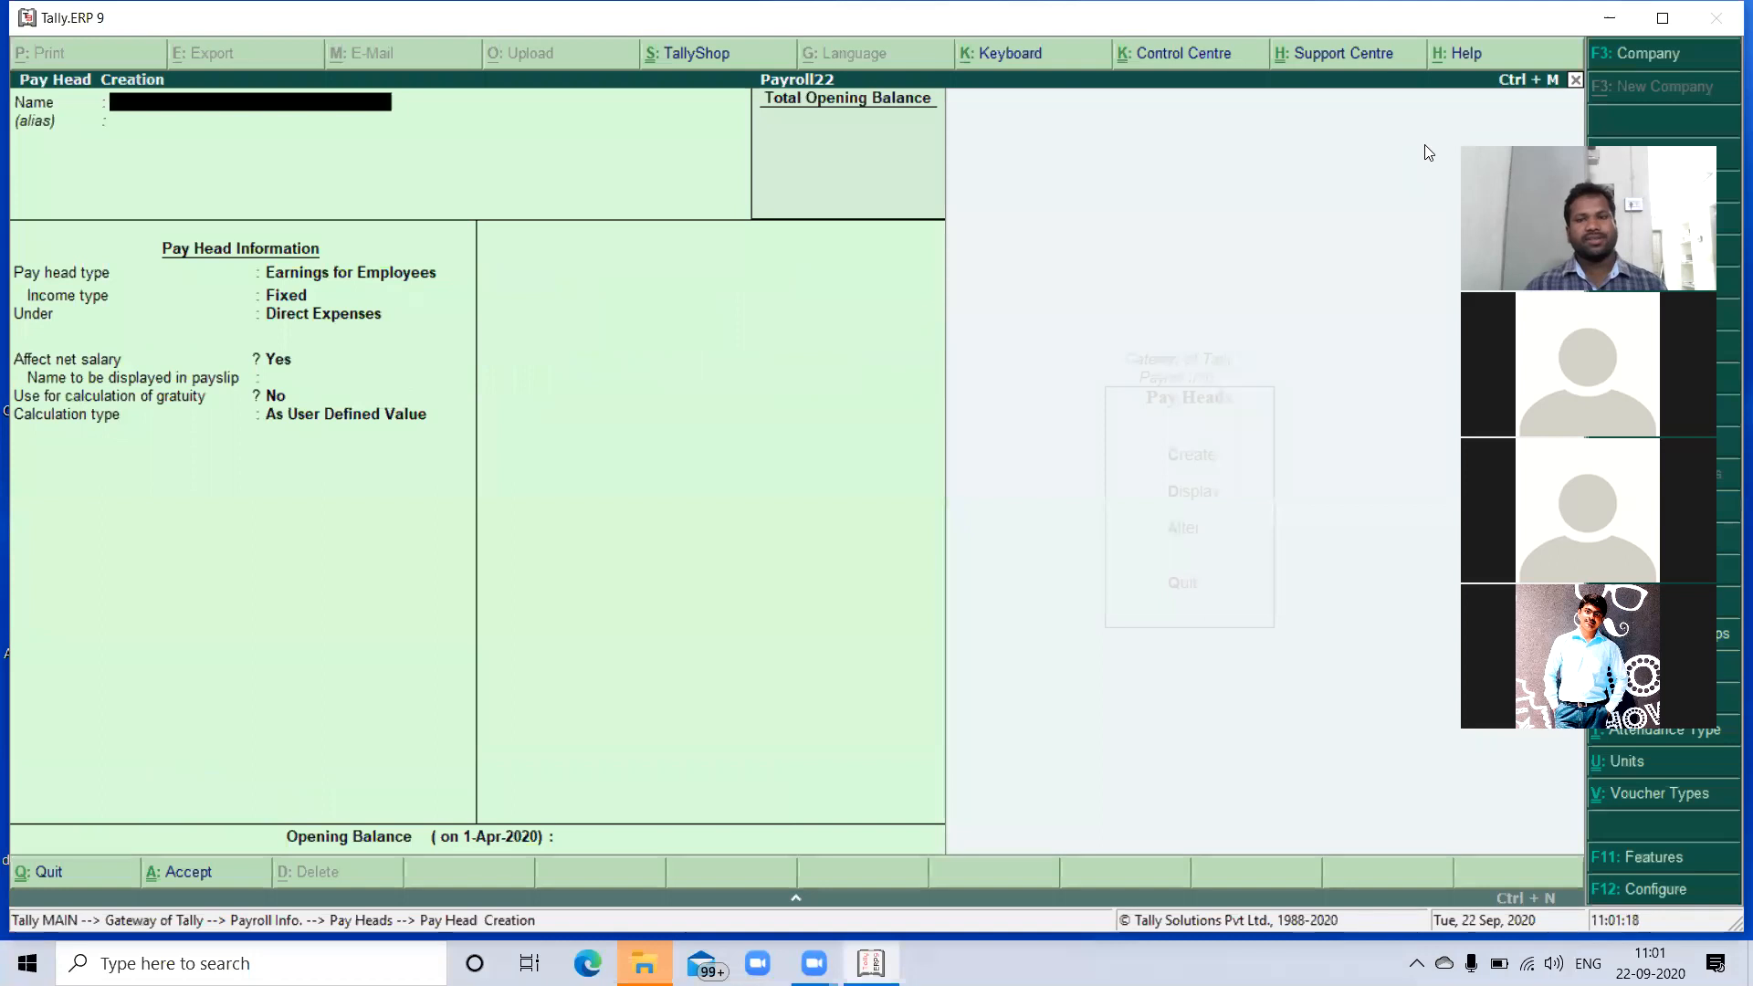
- Start a pay head named Salary Payble with its pay head type set to Not Applicable
type("Sa")
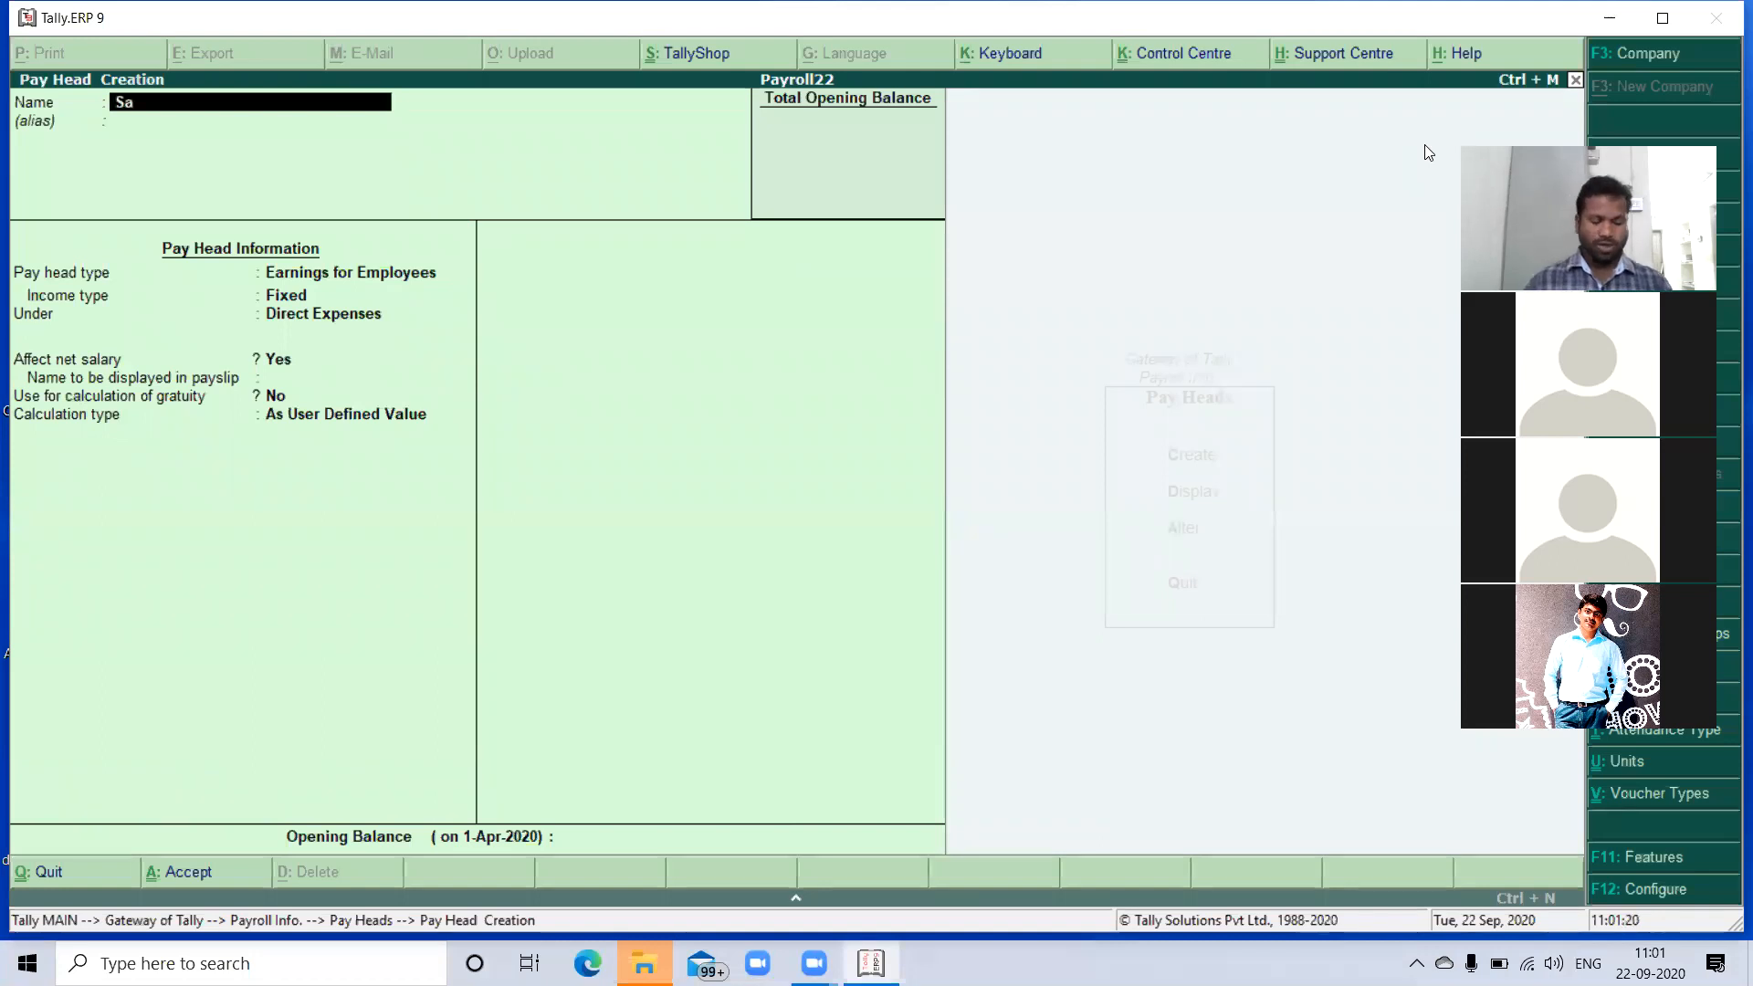
type("lary Payble")
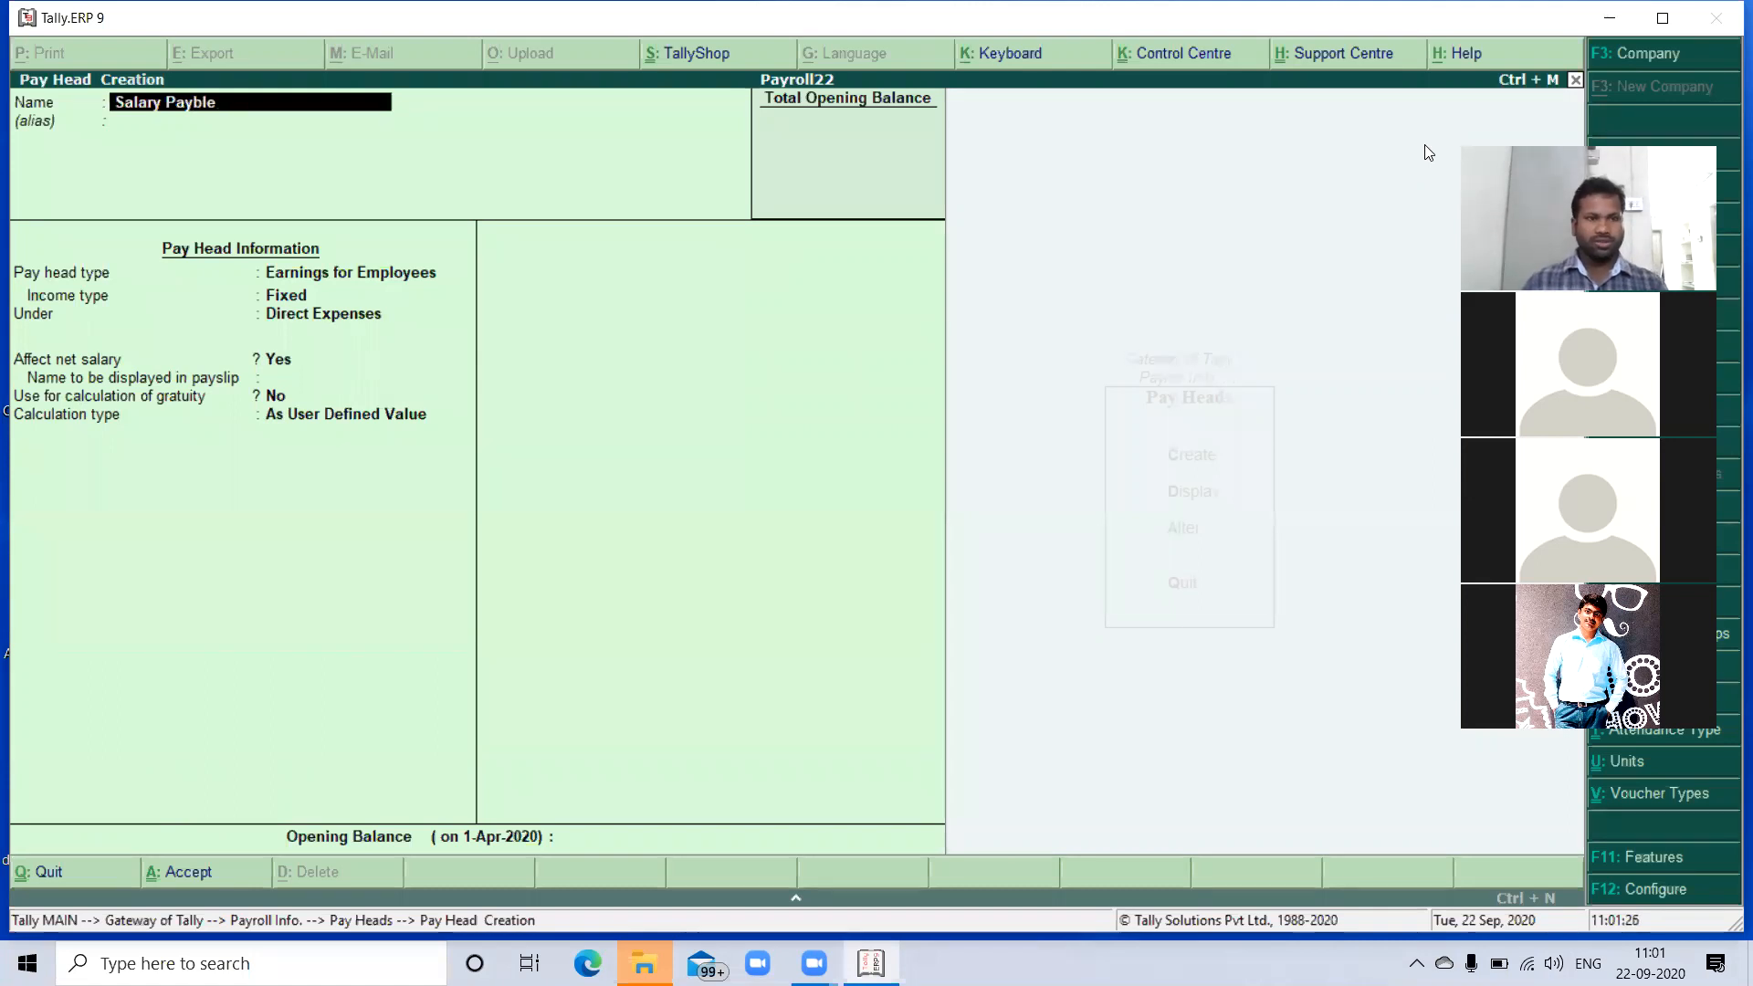
key("Return")
key("Return")
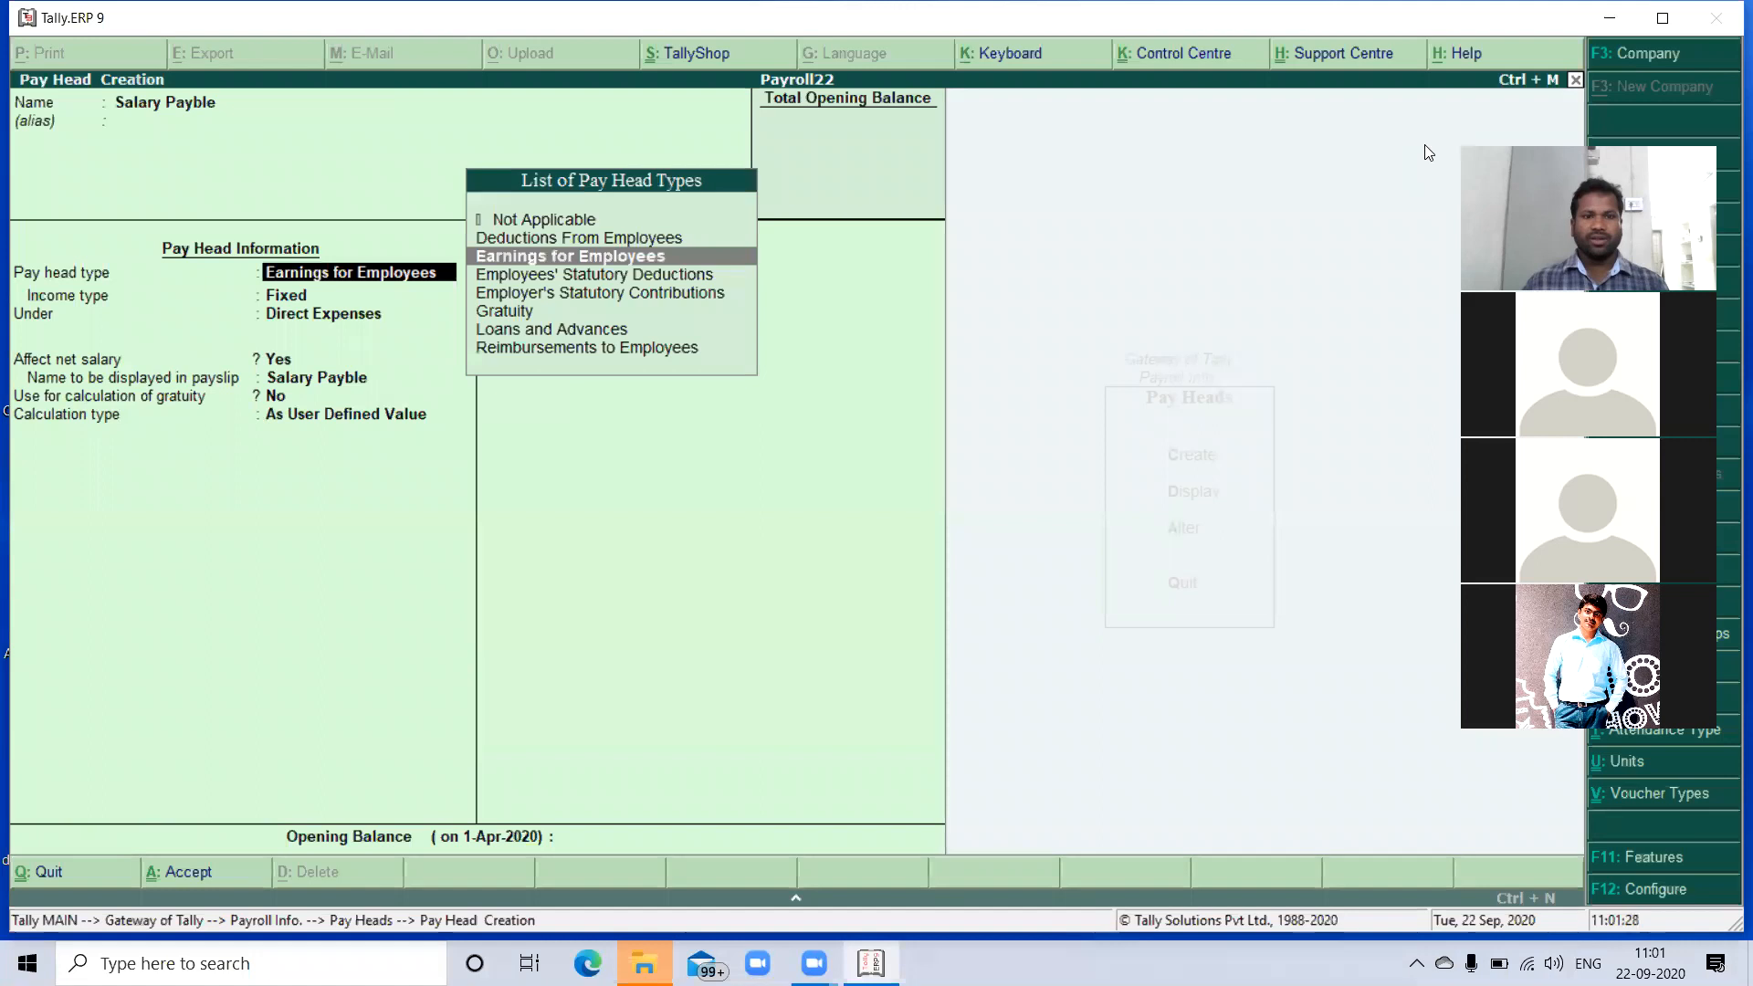
key("Up")
key("Up")
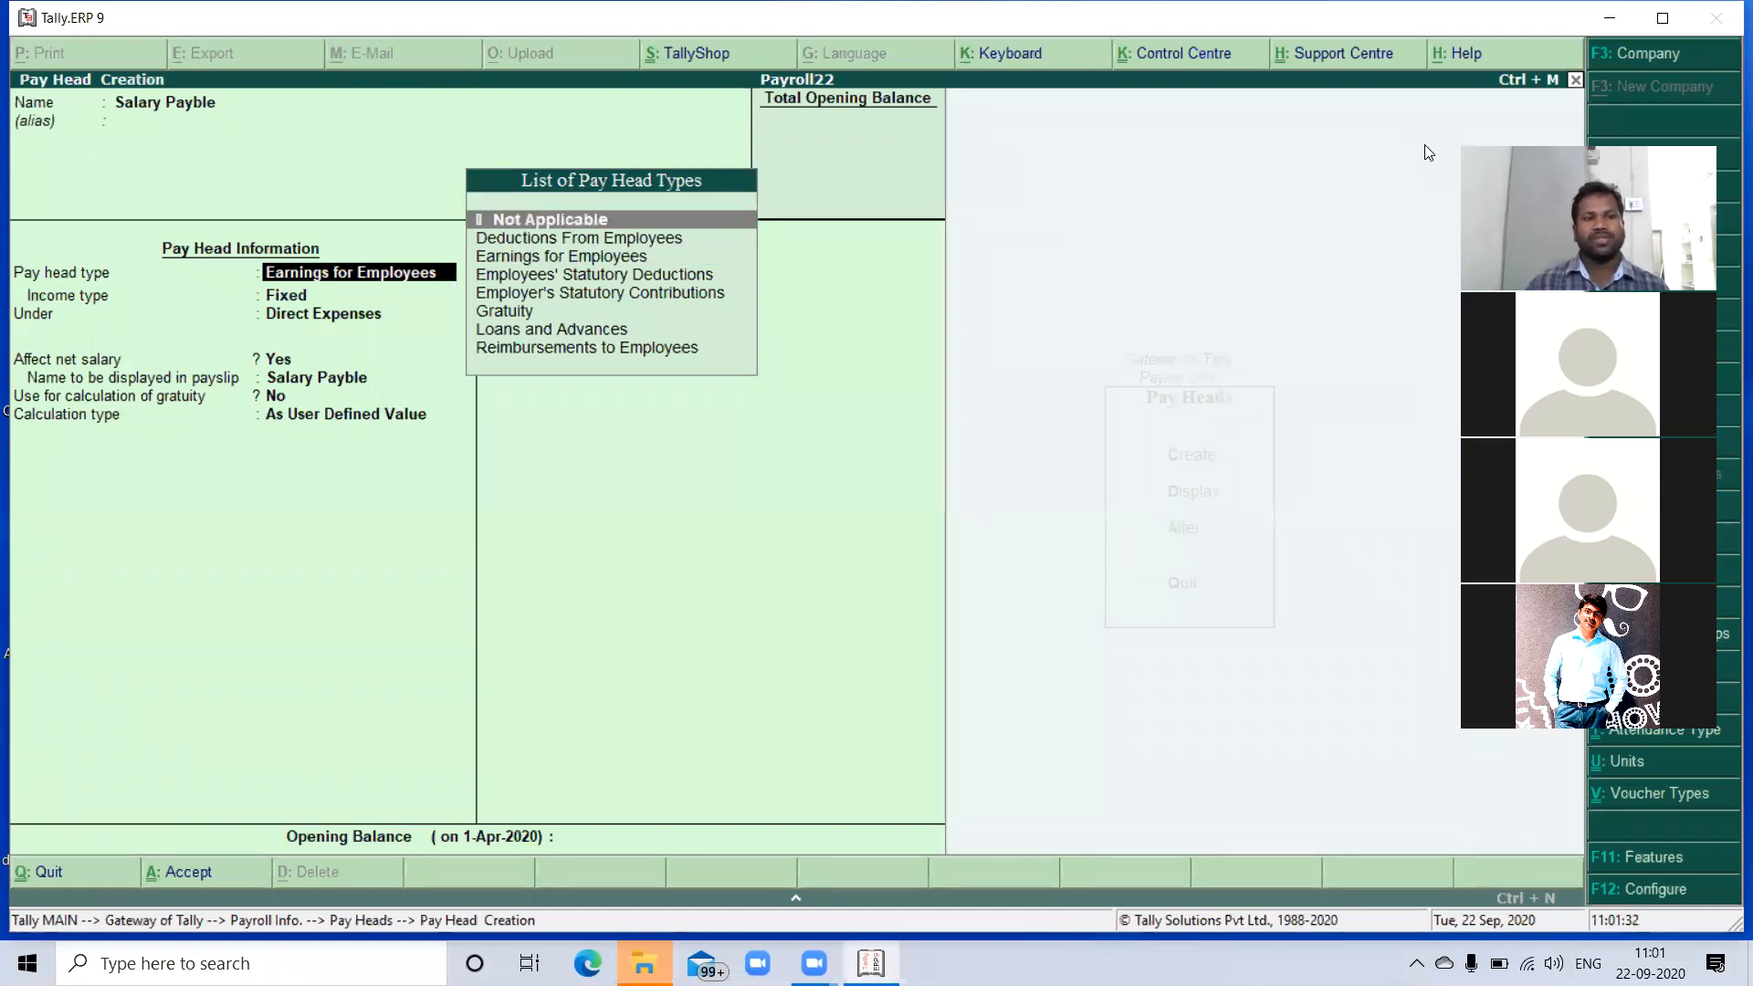
key("Return")
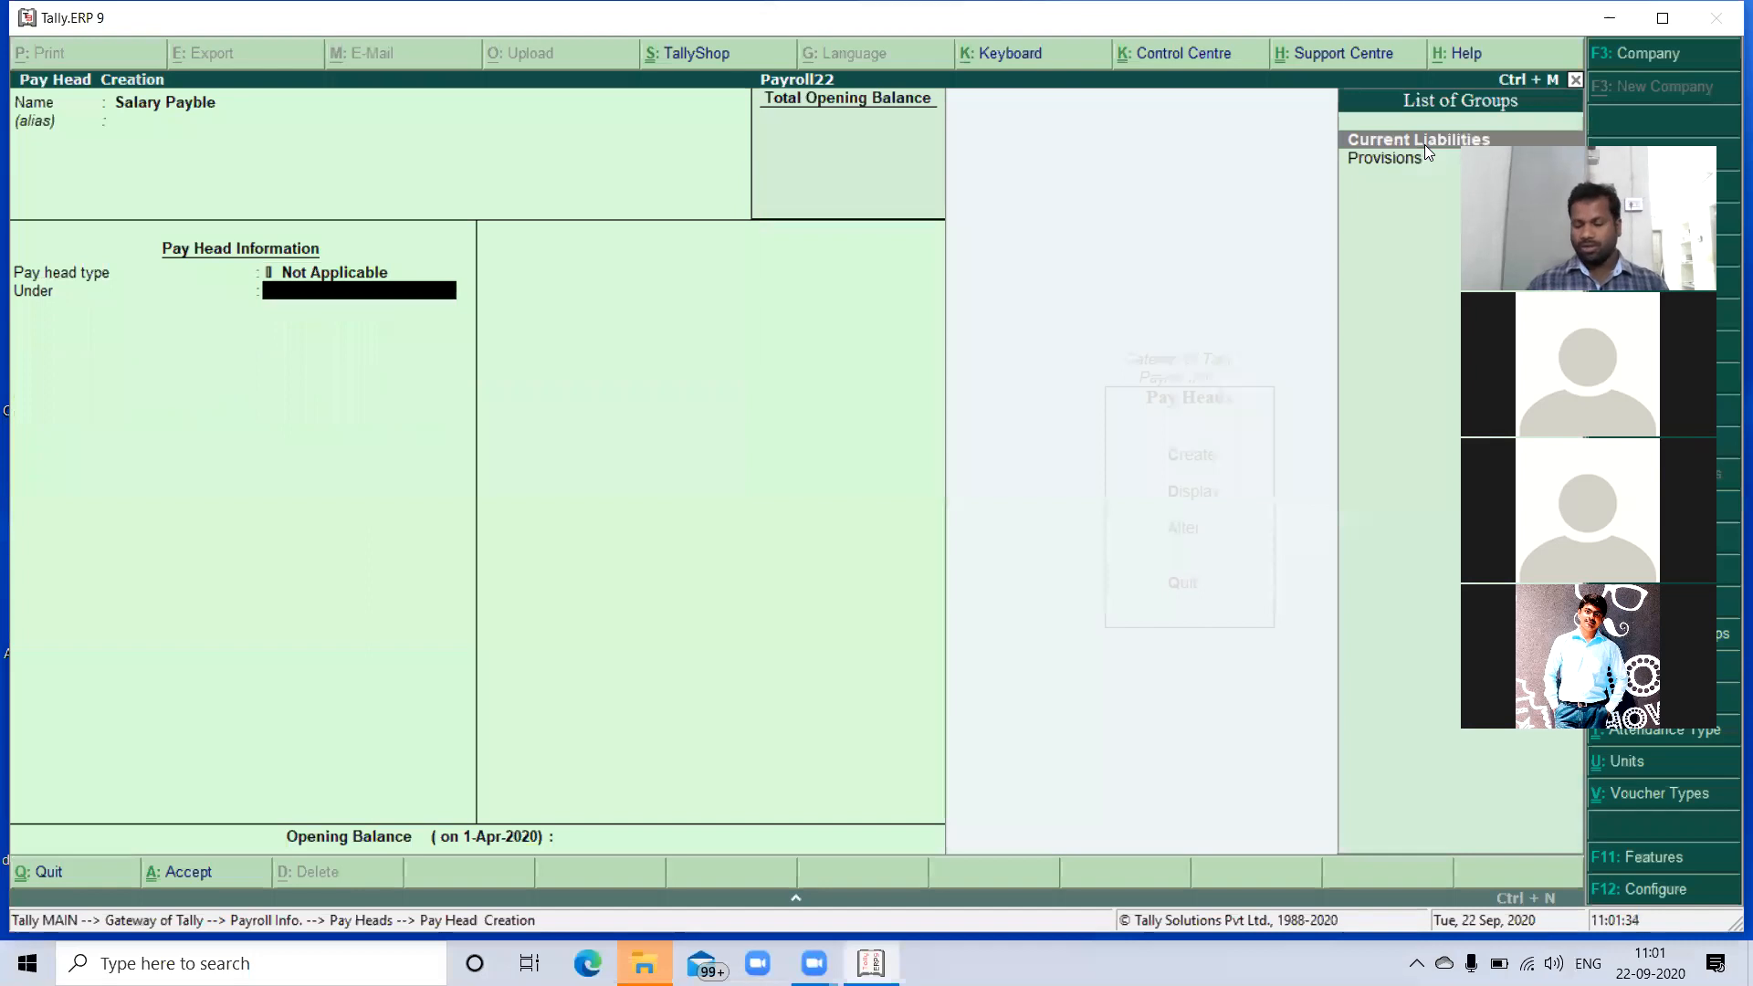
- Place the Salary Payble pay head under Provisions and save it without an opening balance
key("Down")
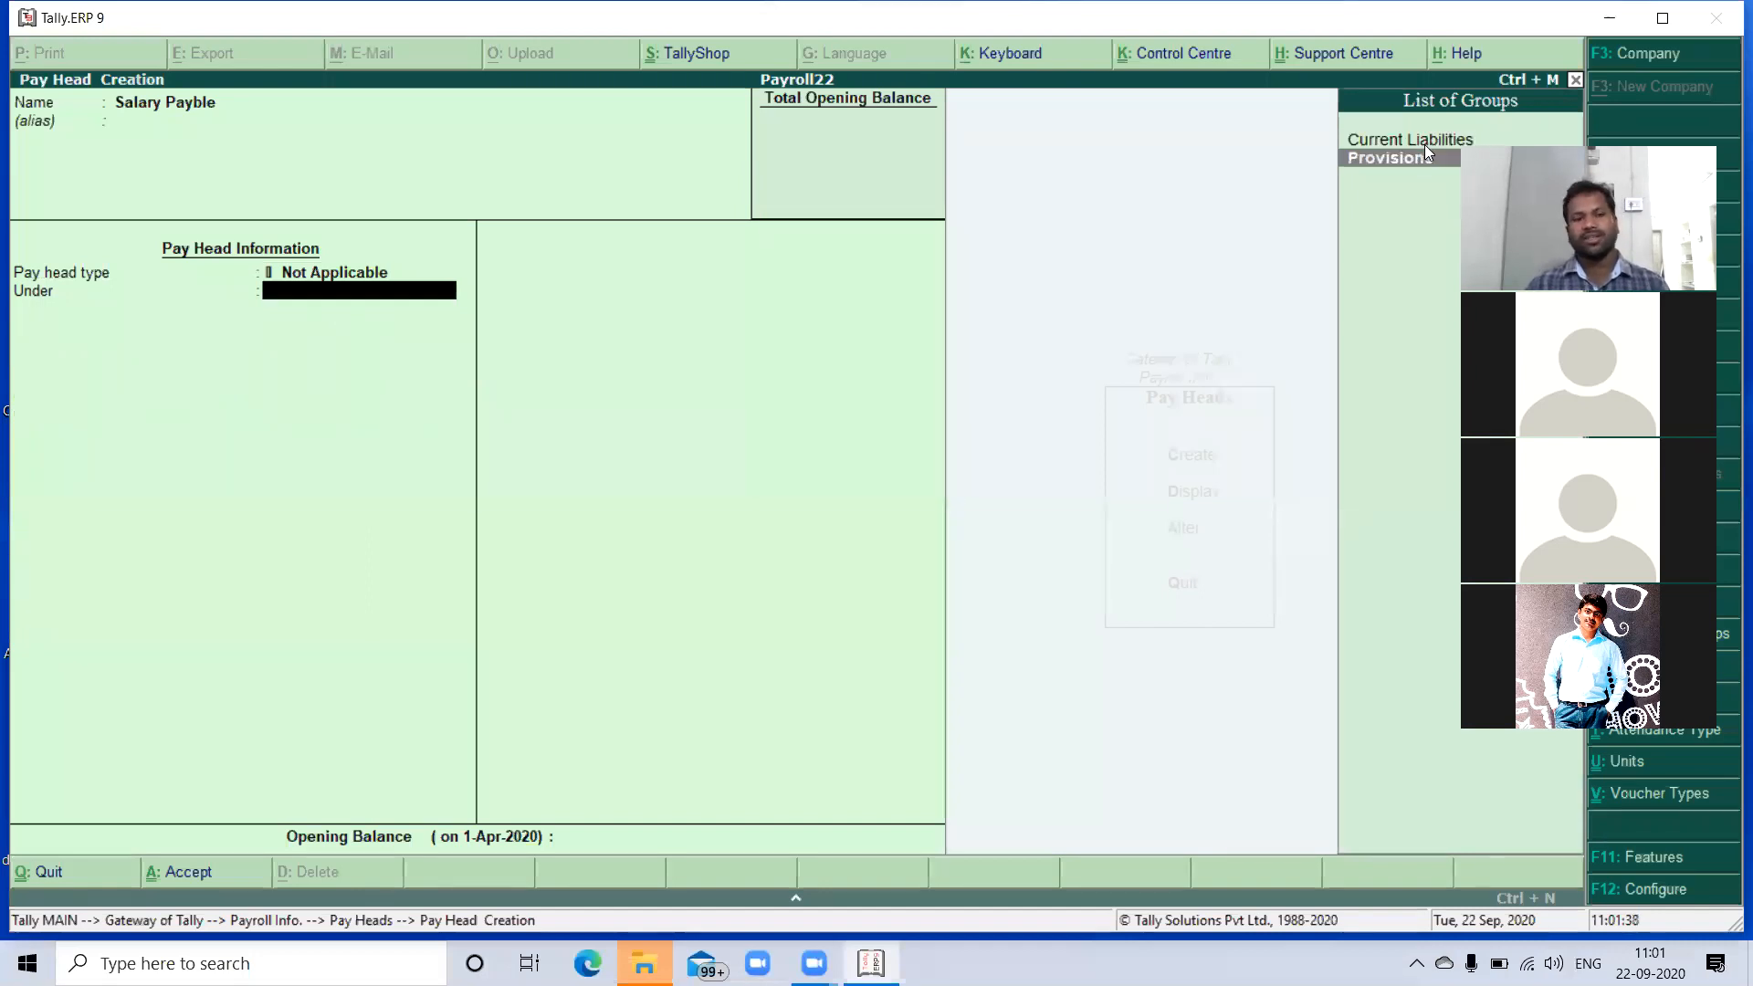
key("Return")
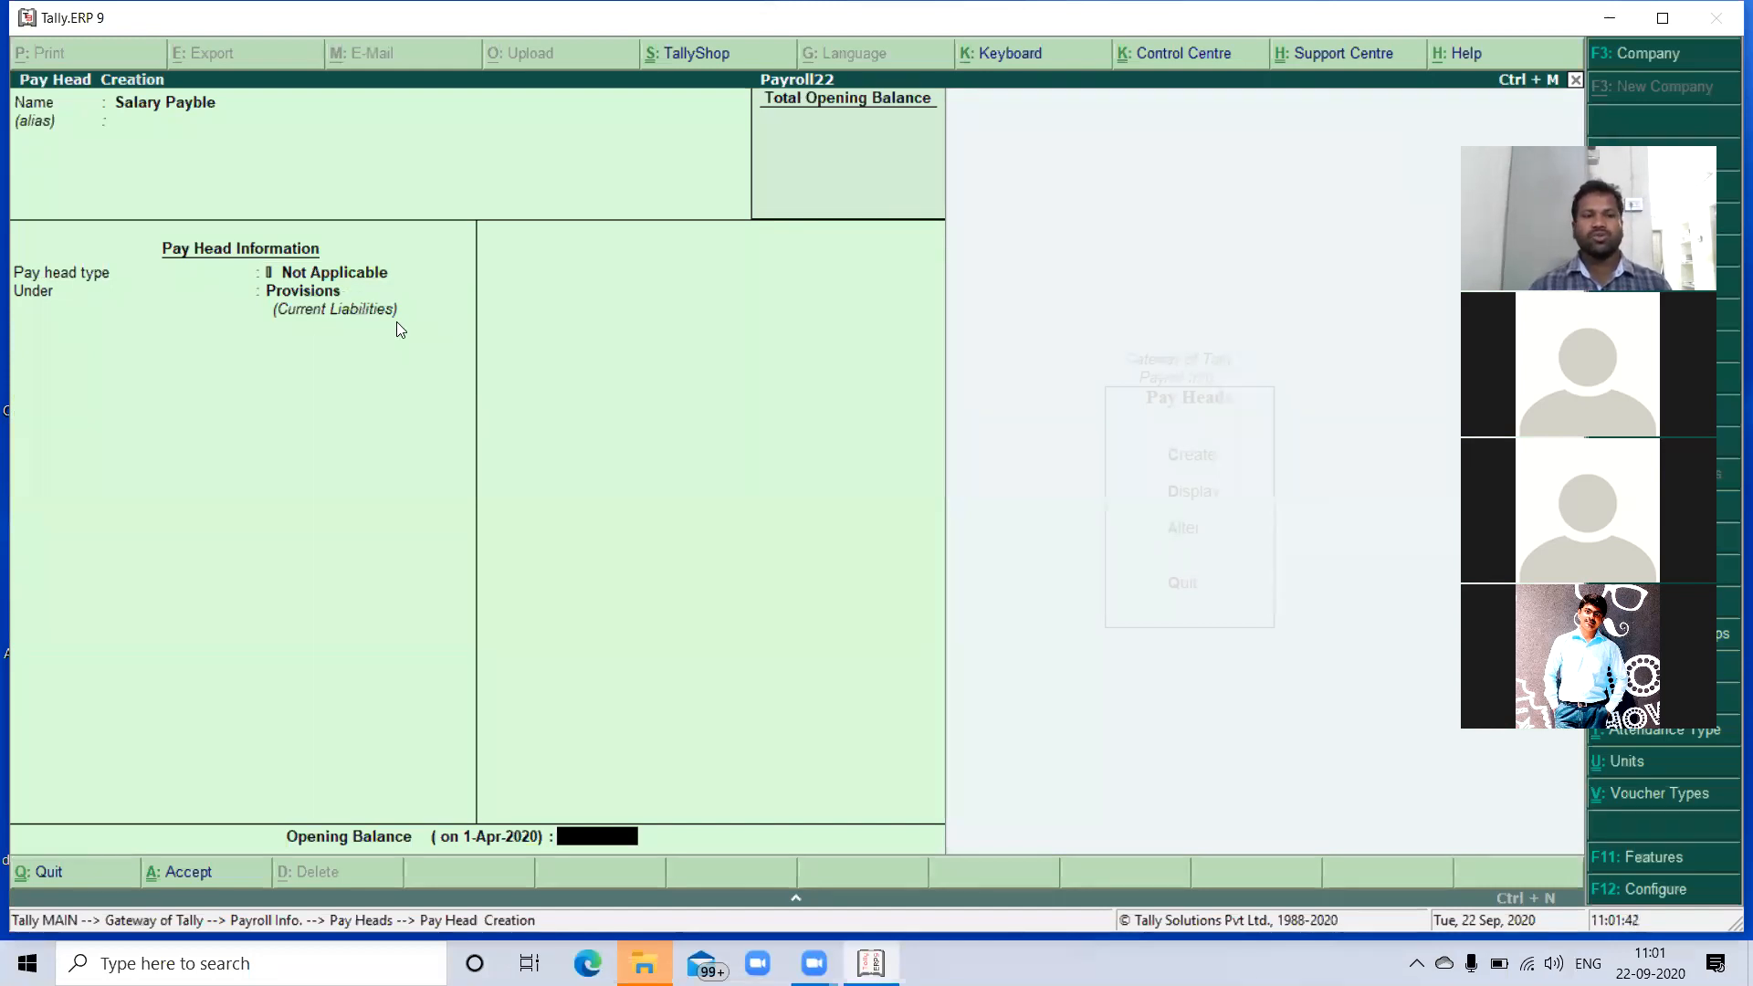
key("Return")
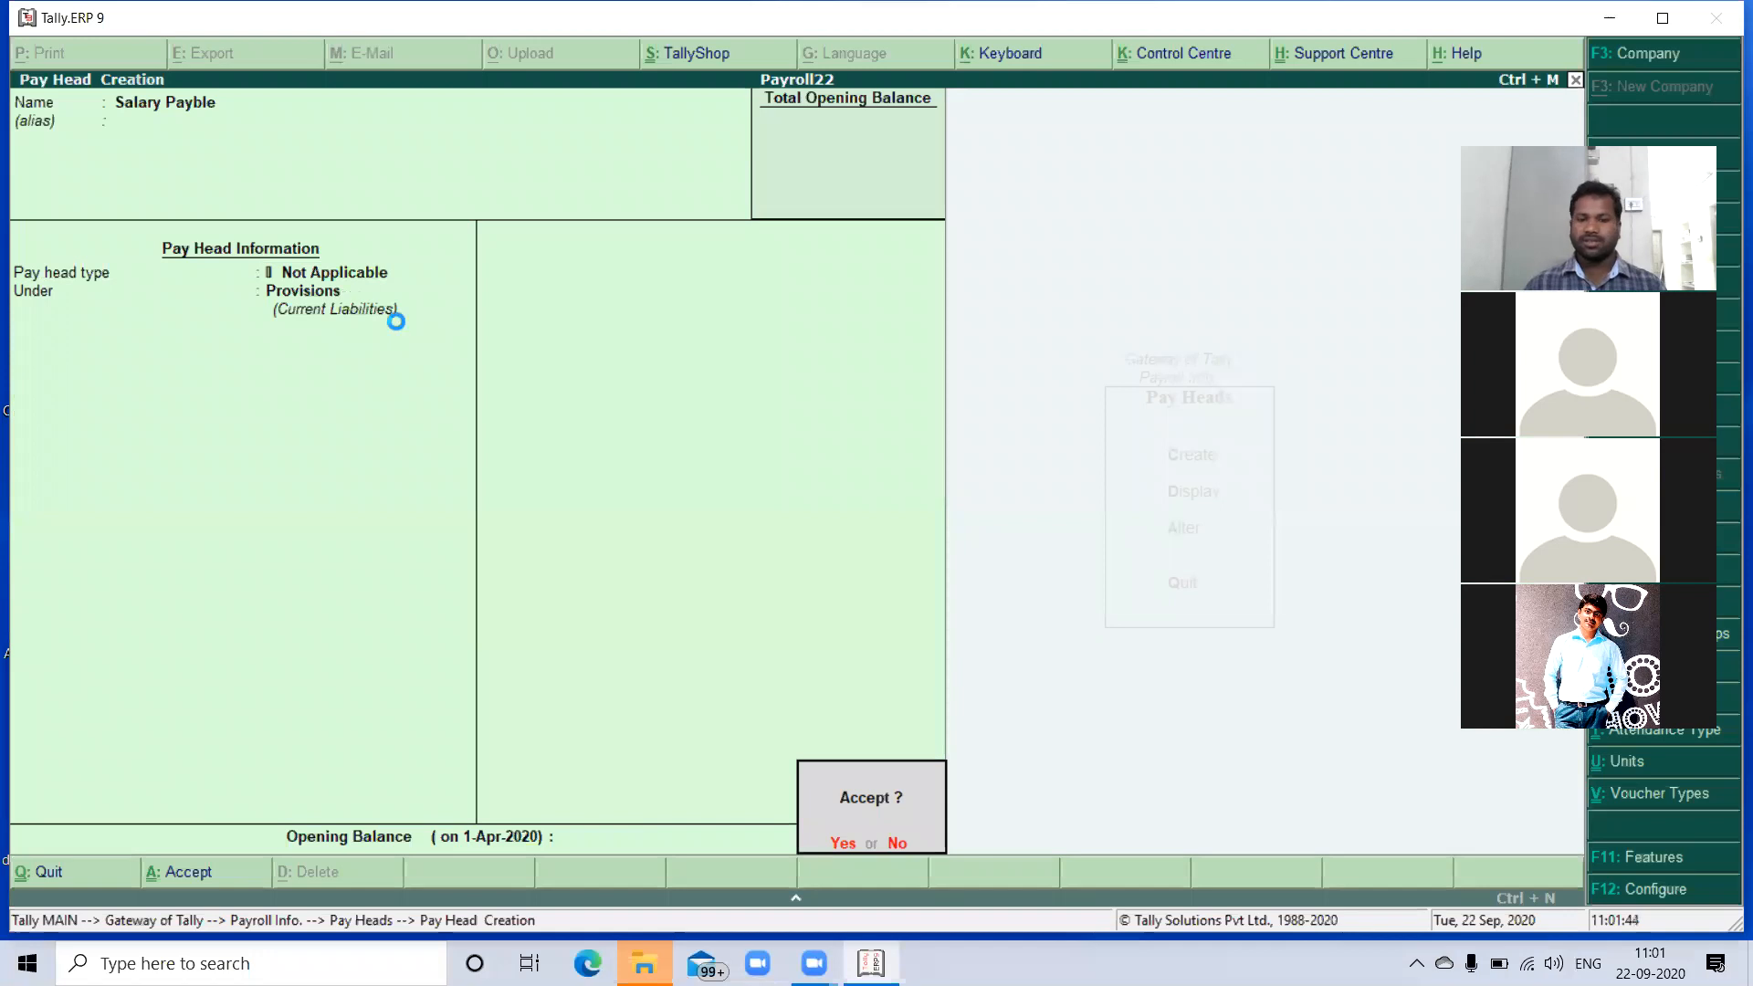
key("Return")
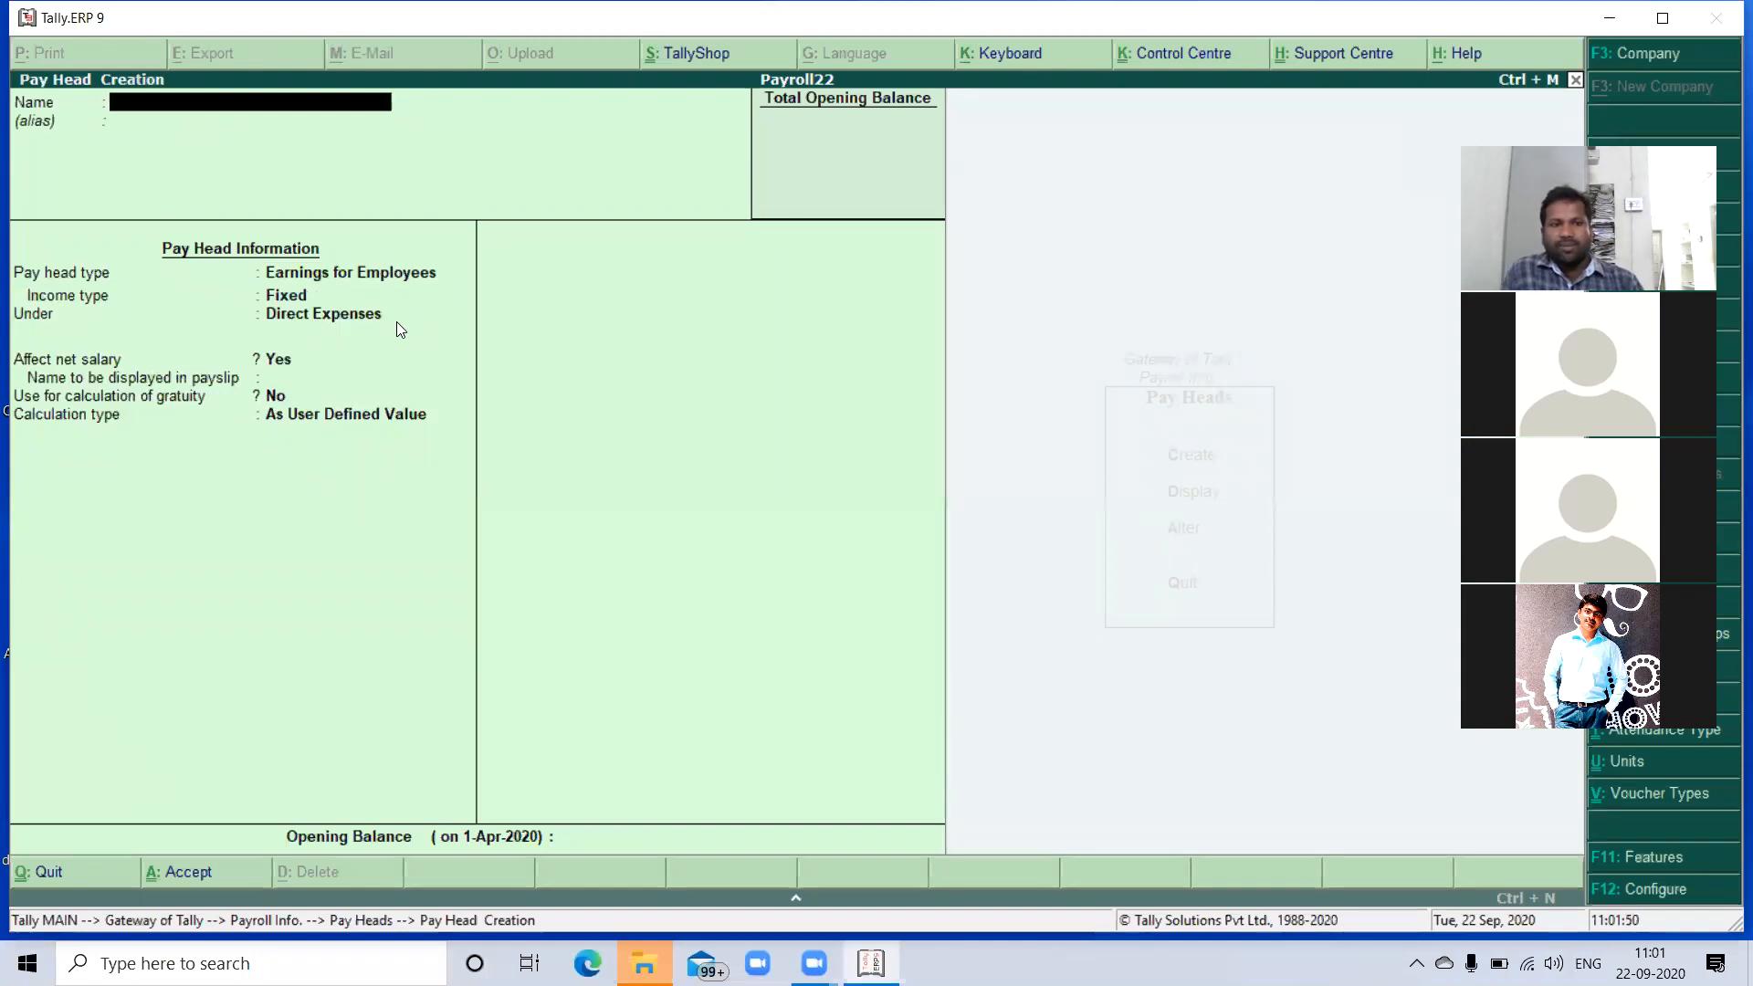
- Leave pay head creation and open the salary details definition for the employee in the Accounts group
key("Escape")
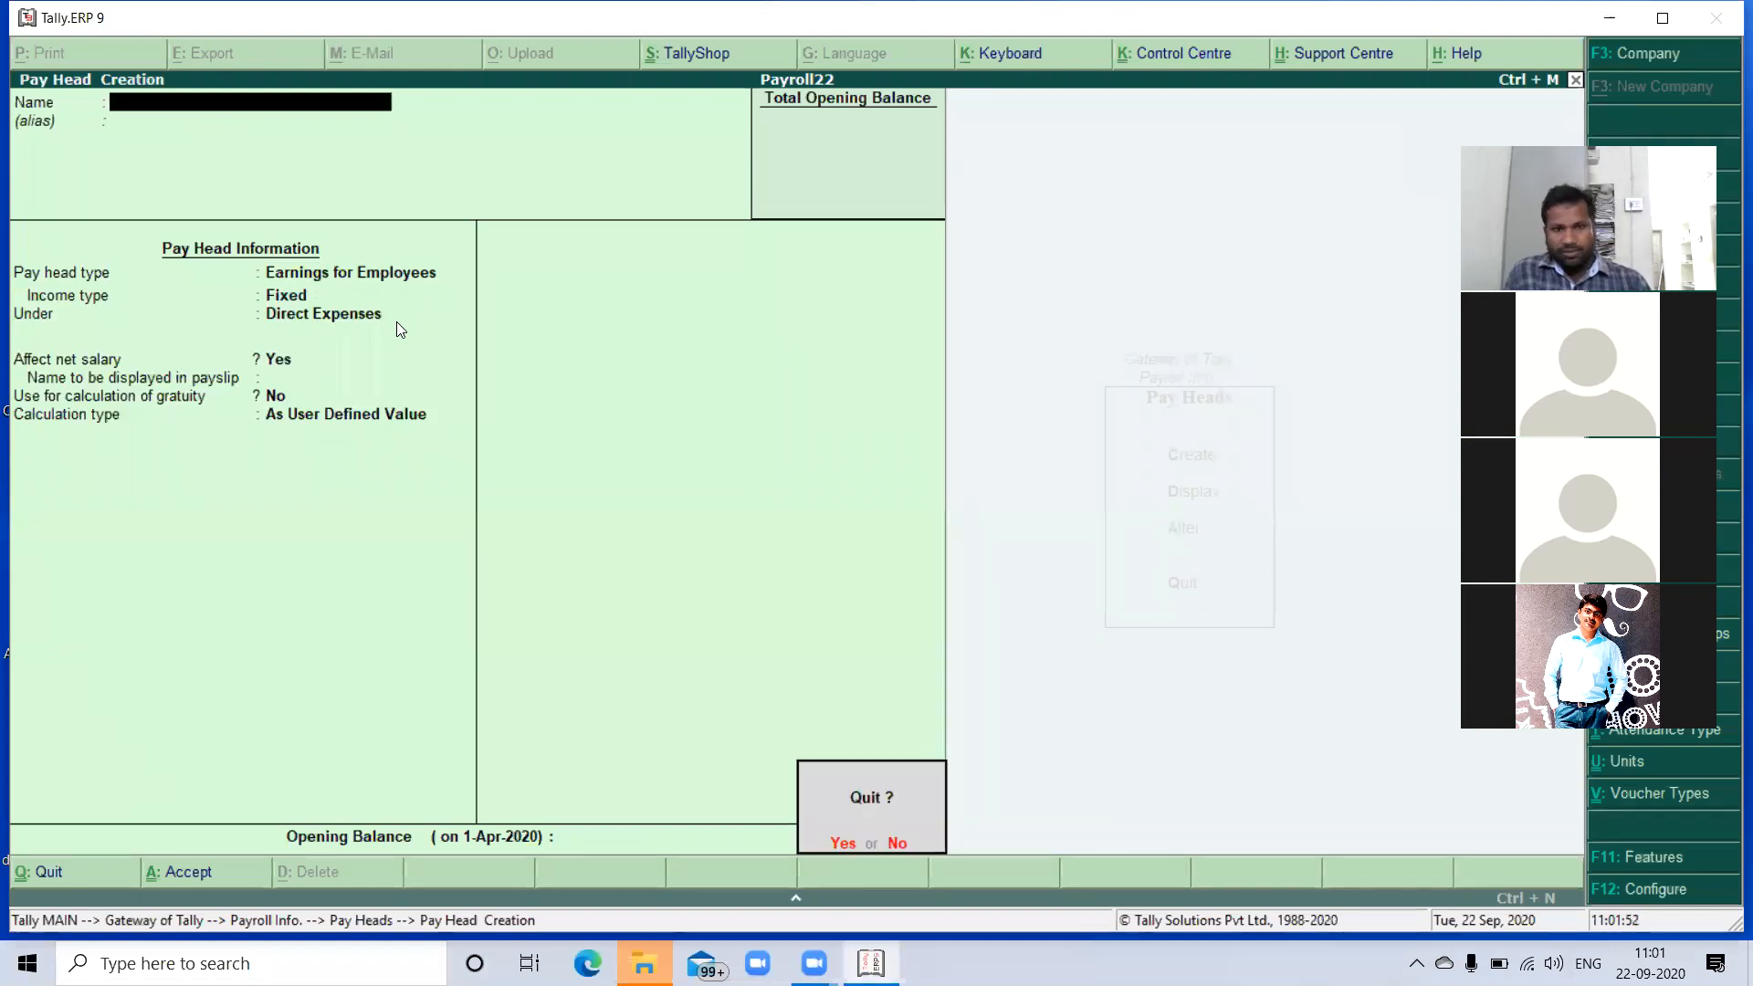
key("y")
key("Escape")
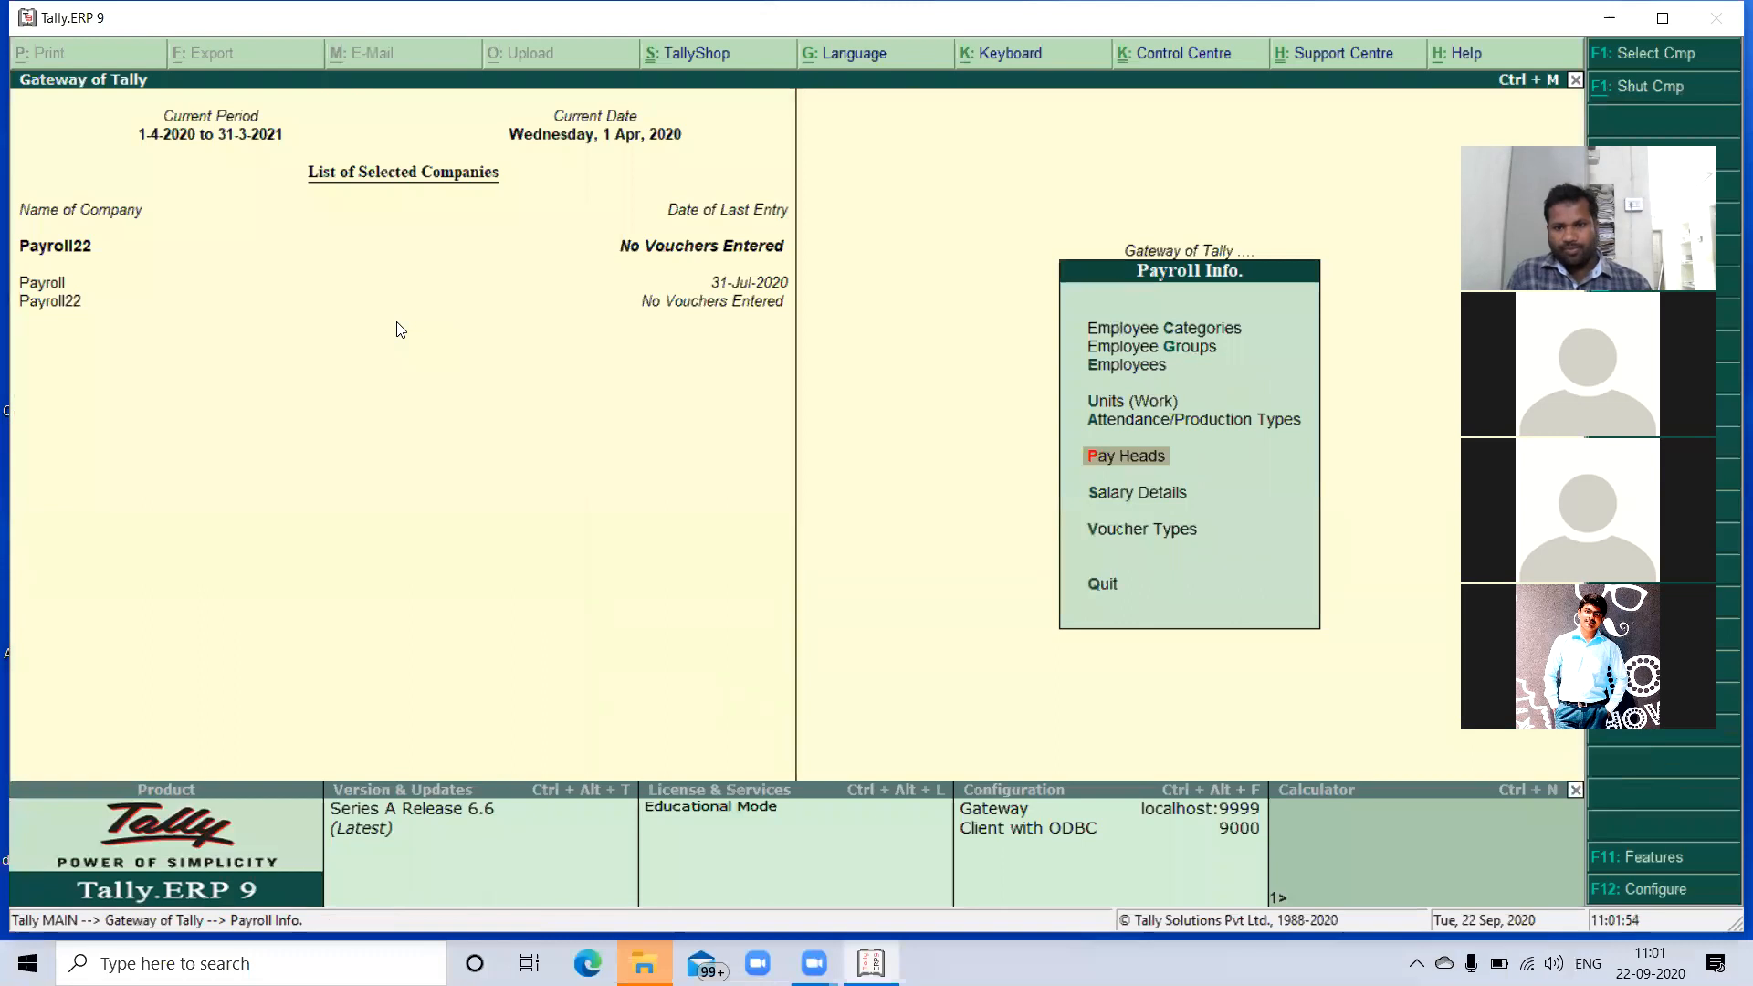
key("Down")
key("Down")
key("Up")
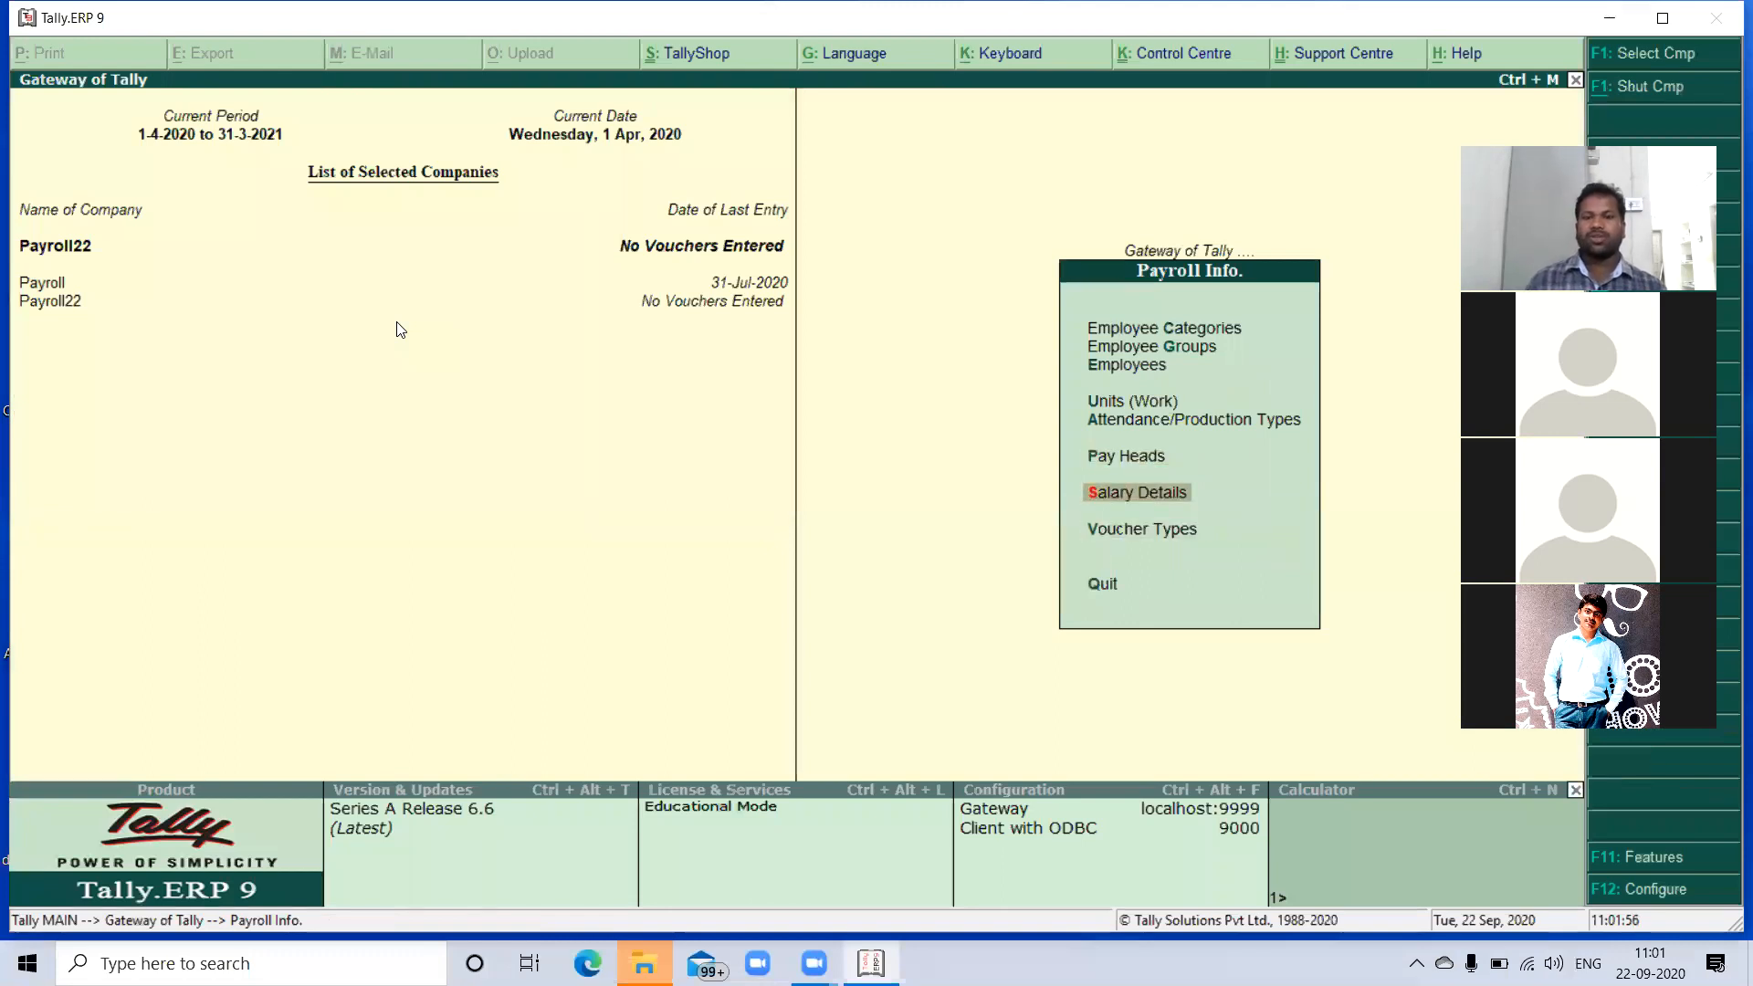
key("Return")
key("Return")
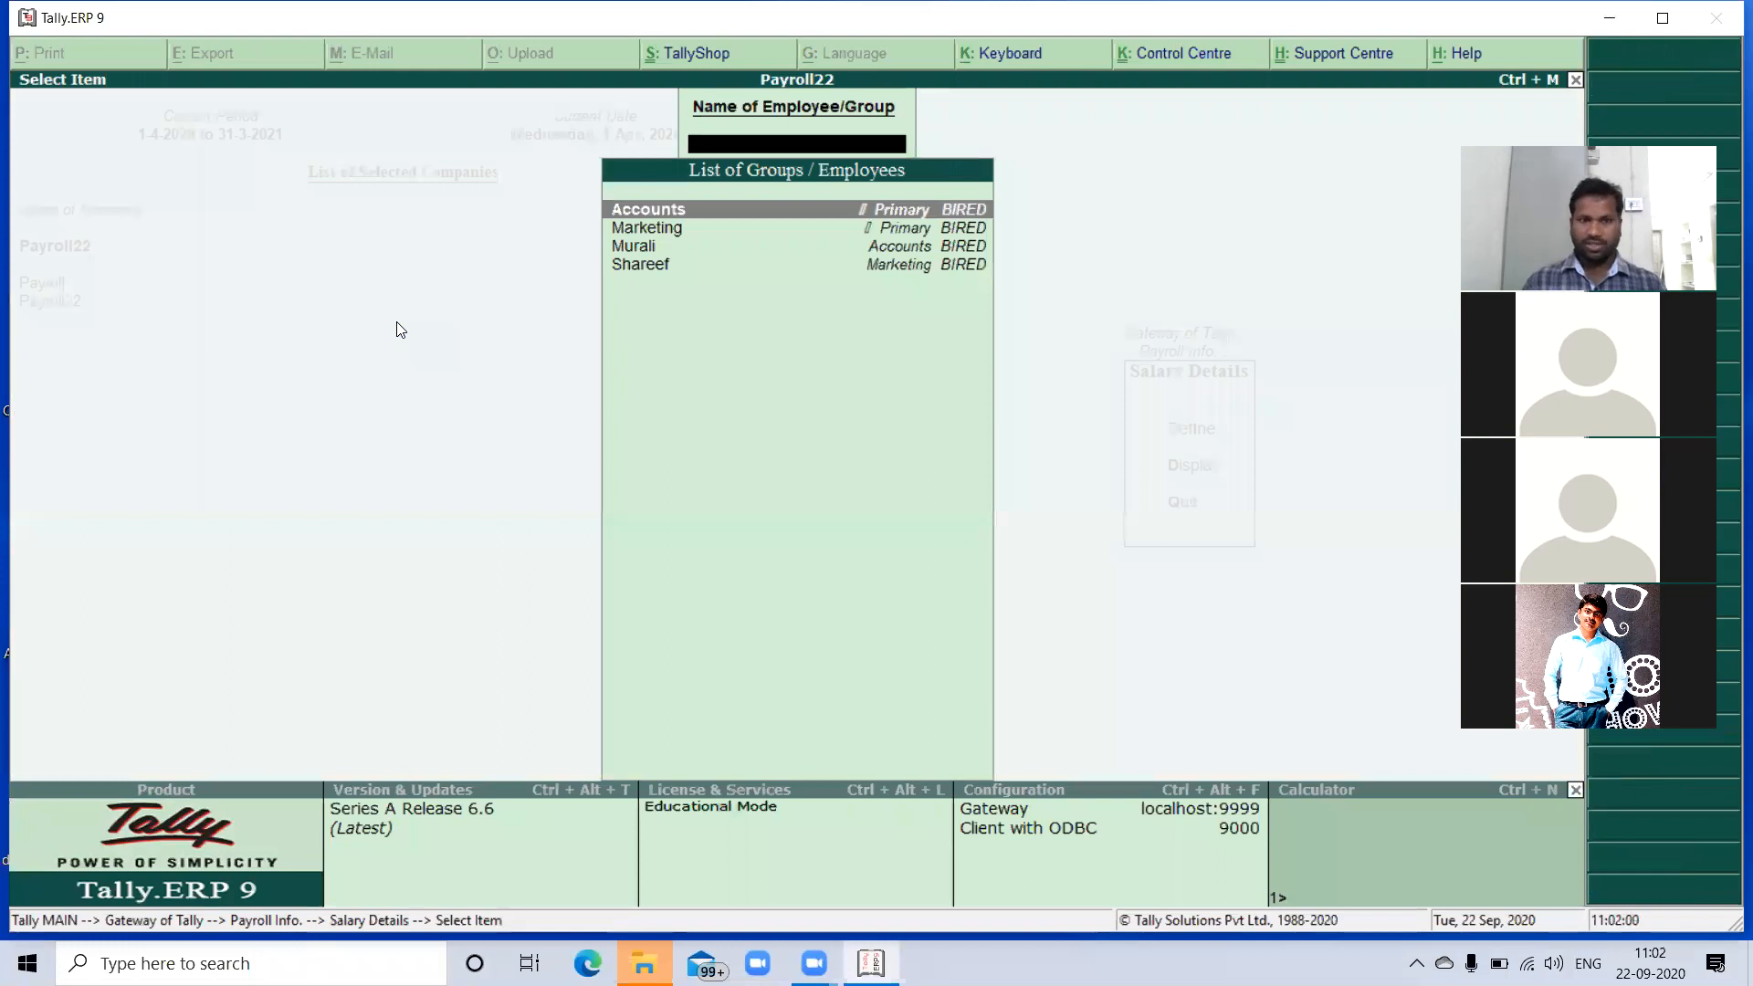
key("Down")
key("Down")
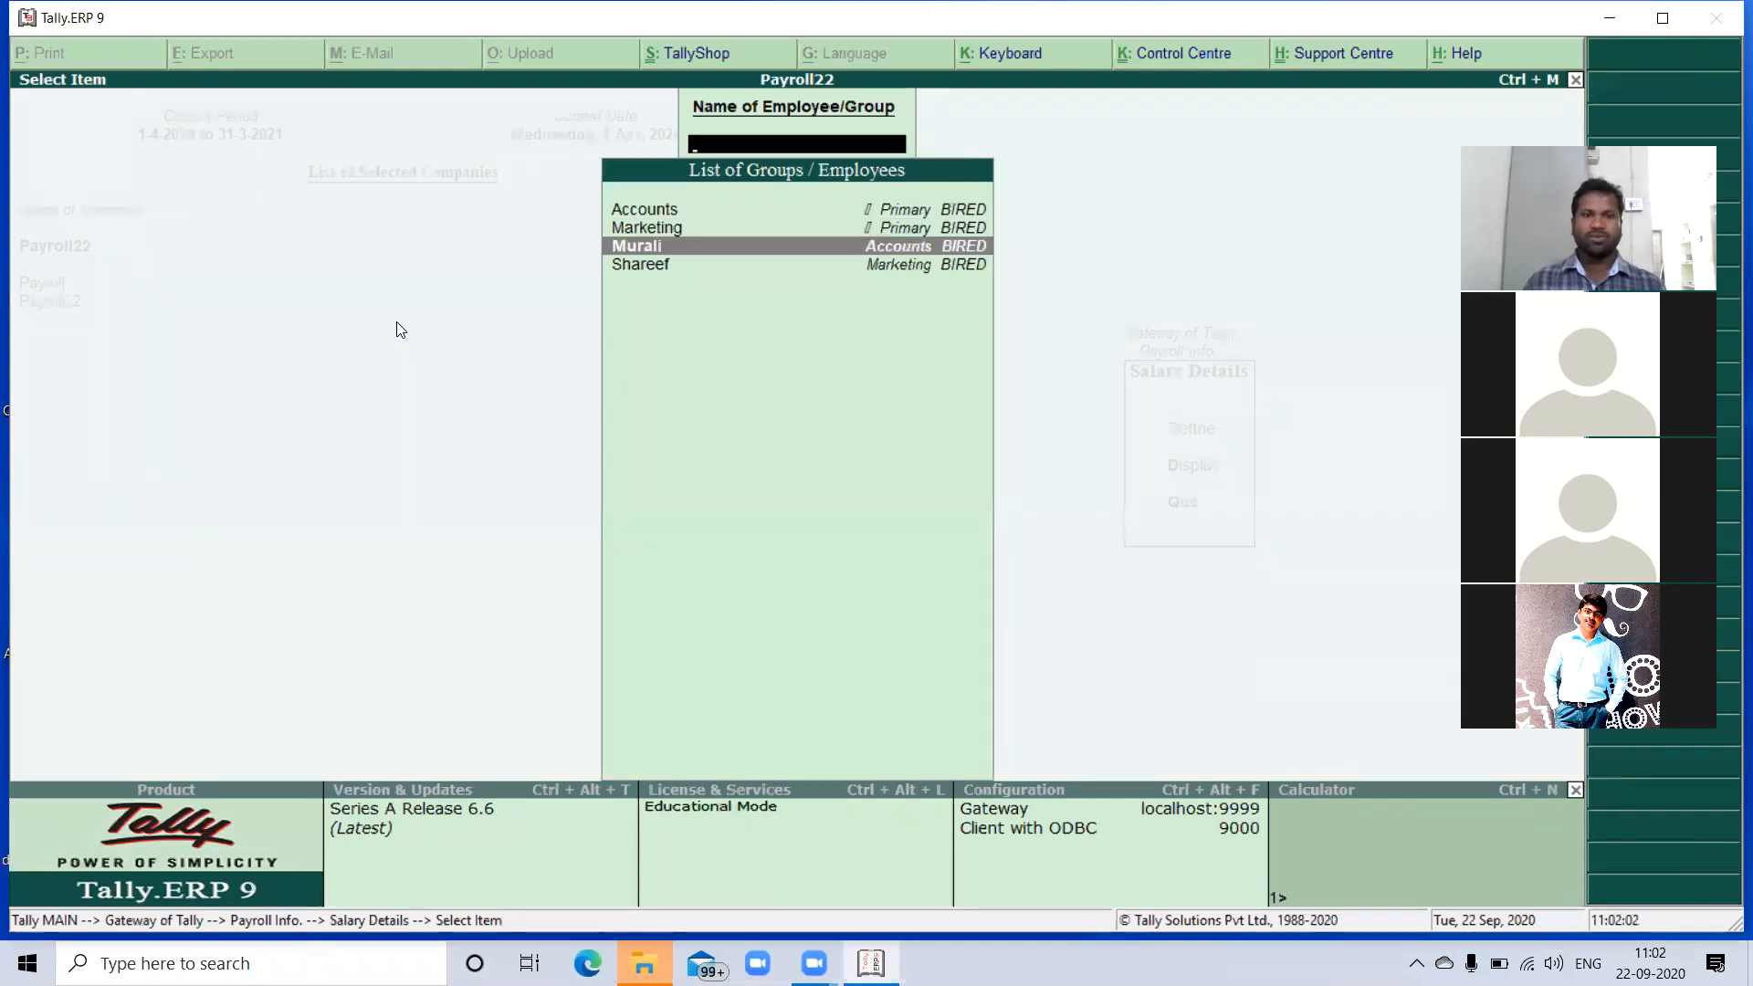
key("Return")
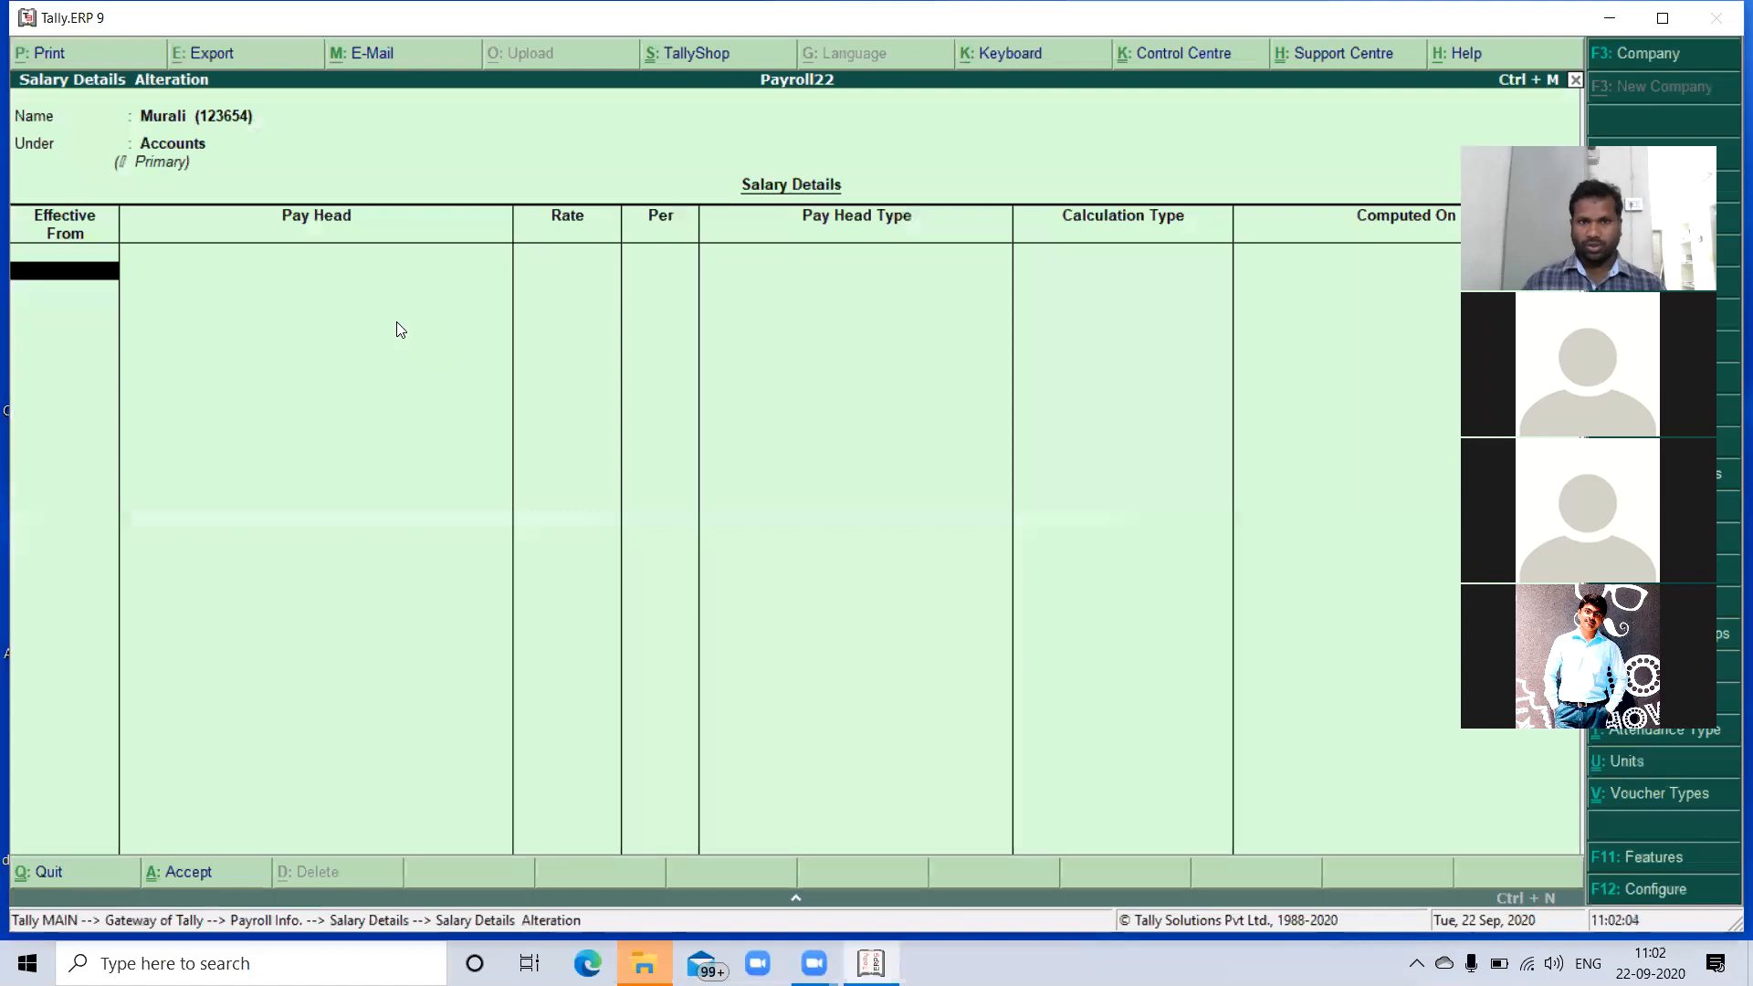
- Add Basic Slary at a rate of 35,000 per month to the employee's salary details, effective from 1-May-2020
type("01-05-2020")
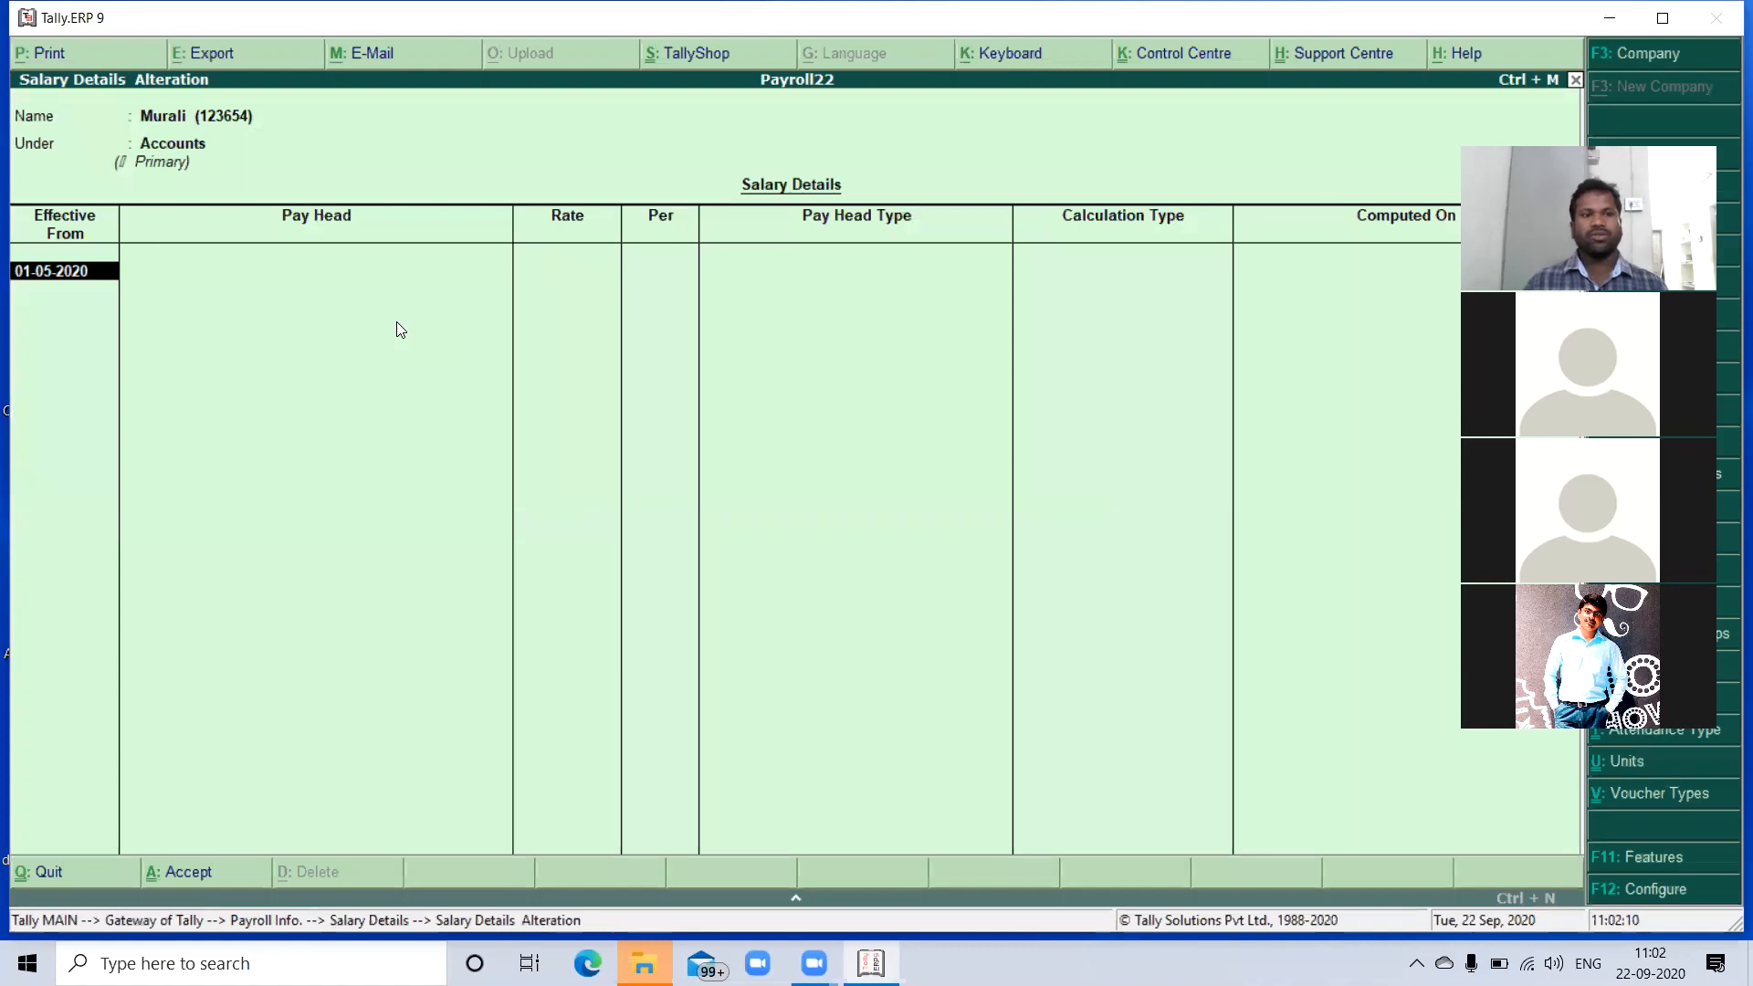
key("Return")
key("Down")
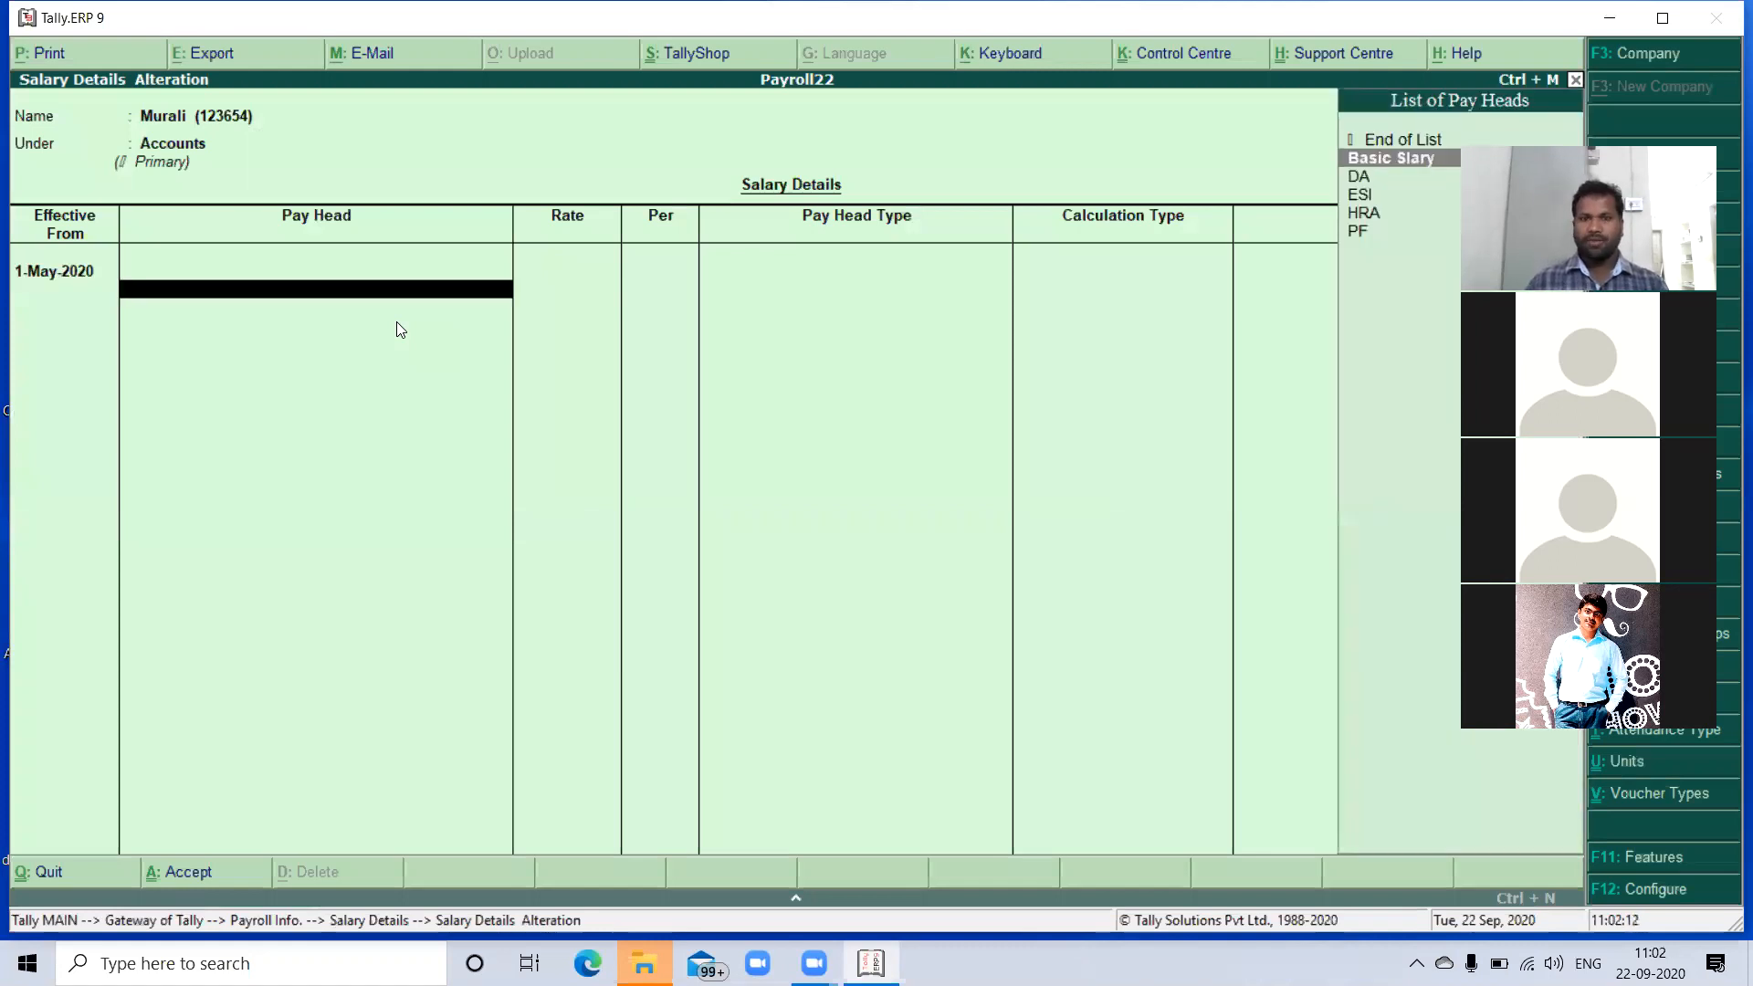
key("Return")
type("35000")
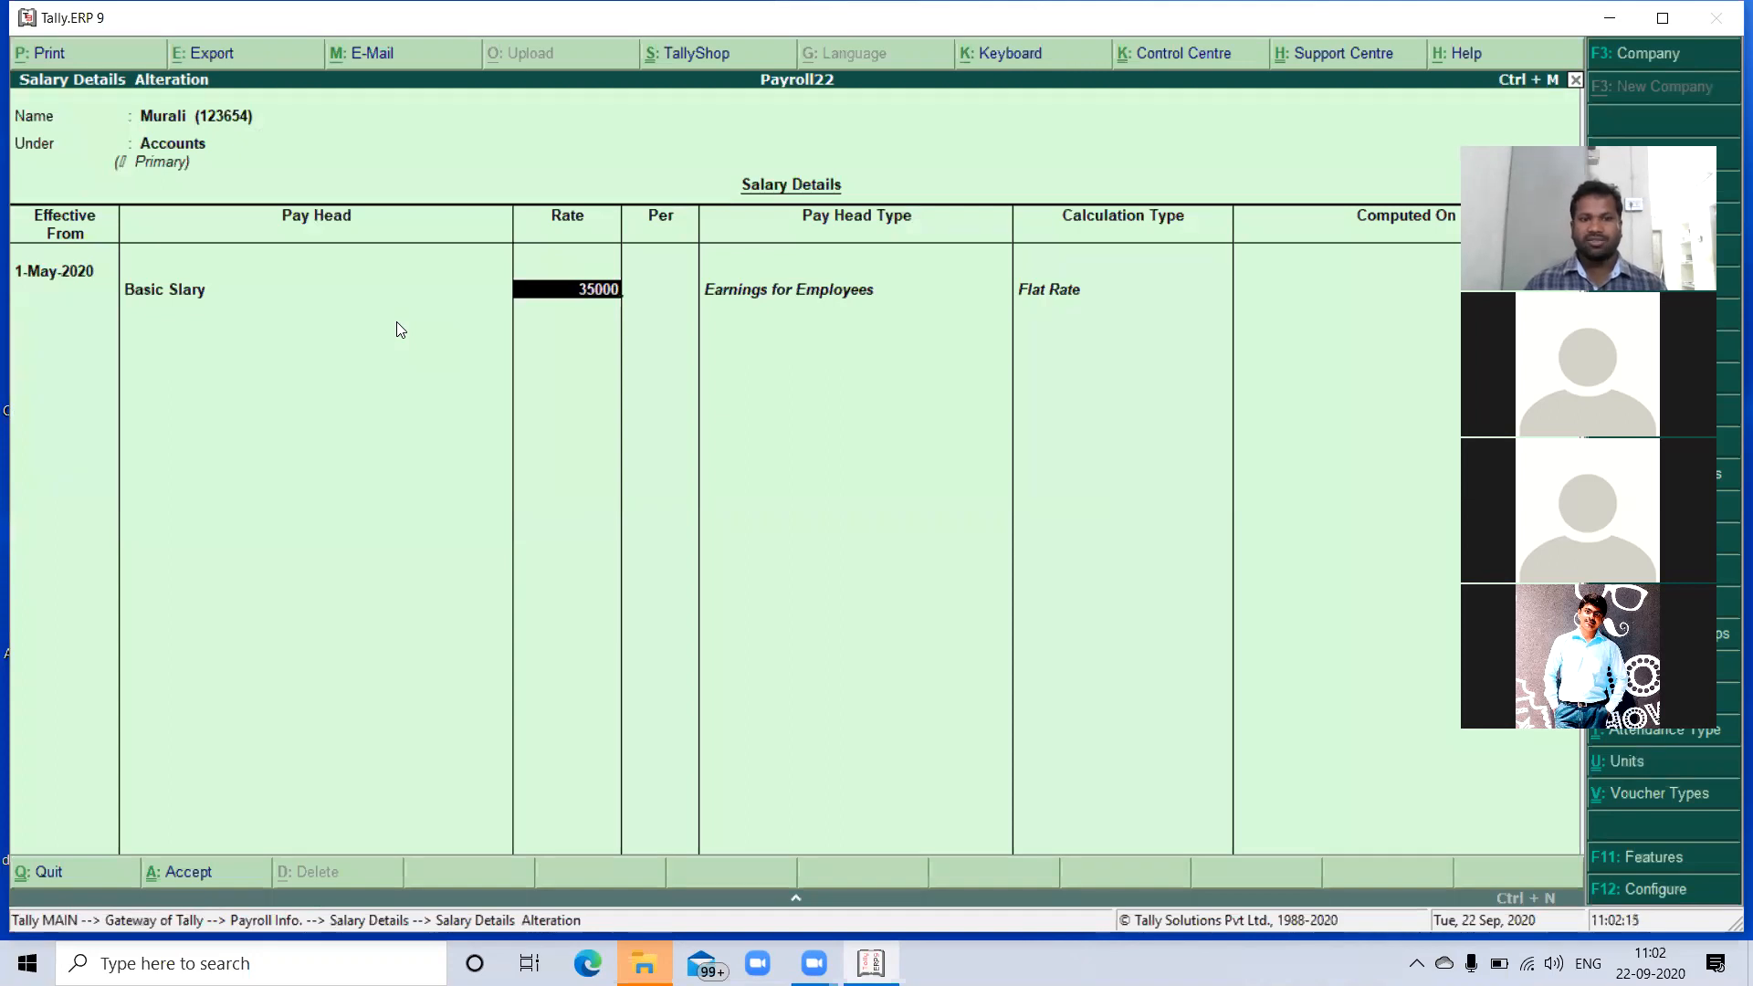
key("Return")
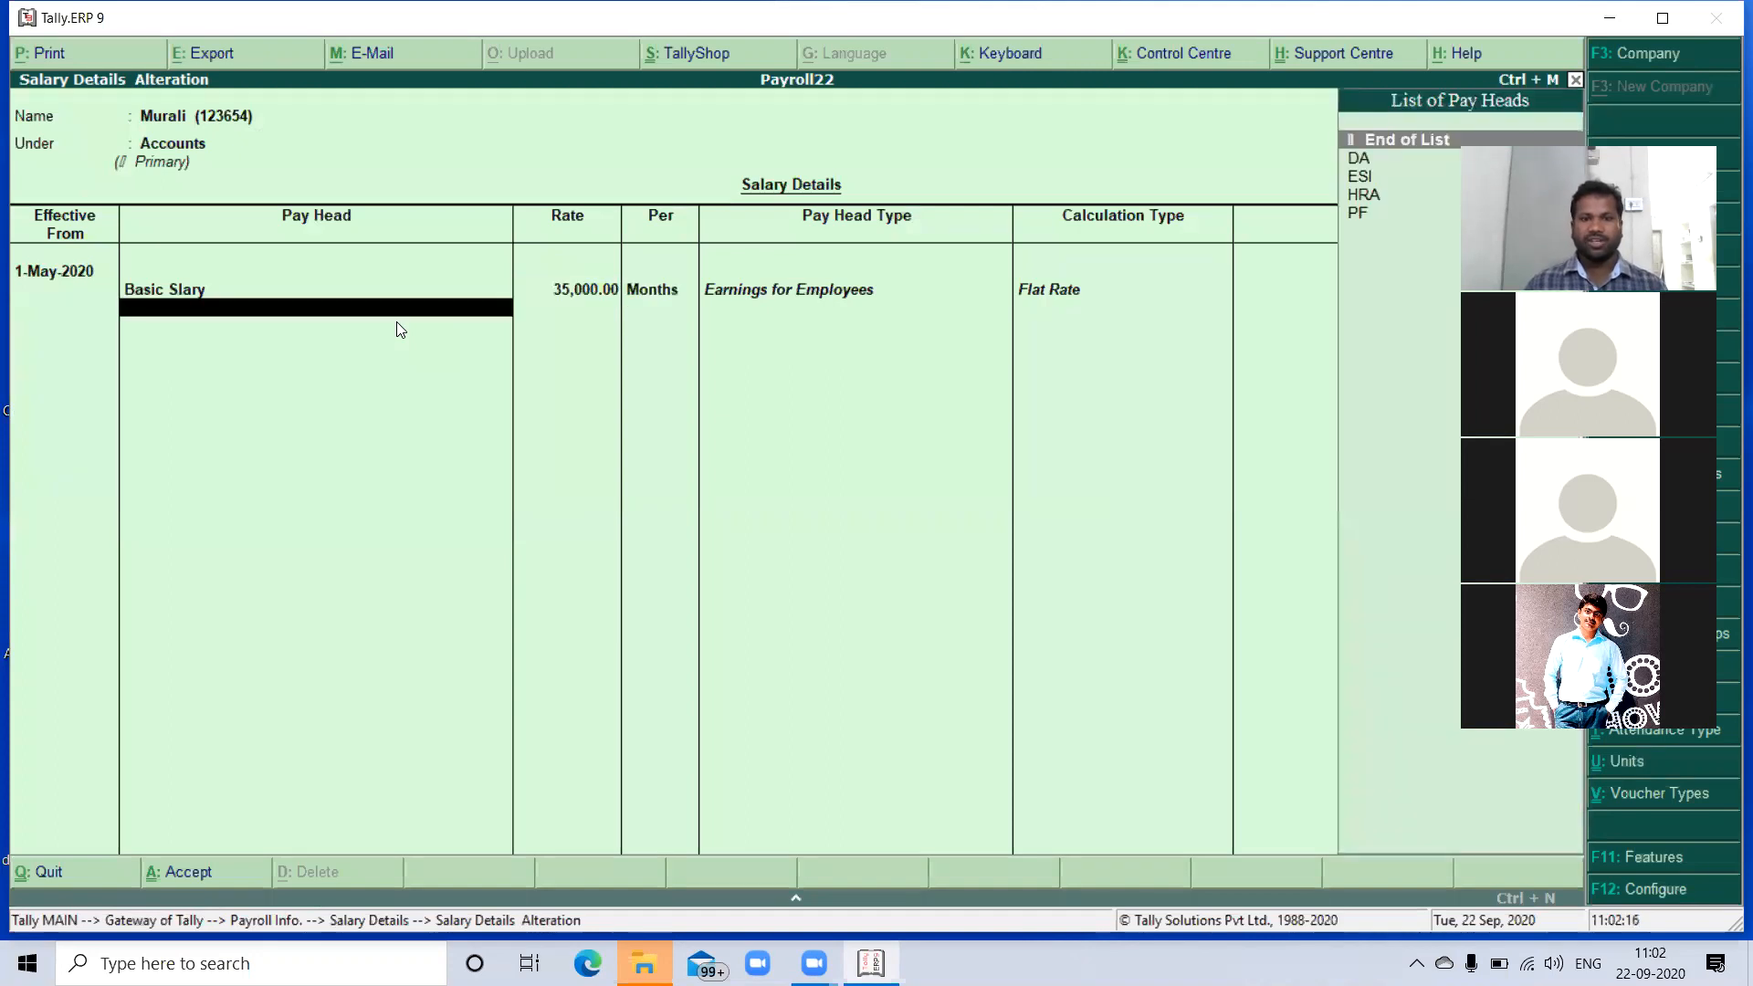
- Add the DA and HRA pay heads below Basic Slary in the Accounts employee's salary details
key("Down")
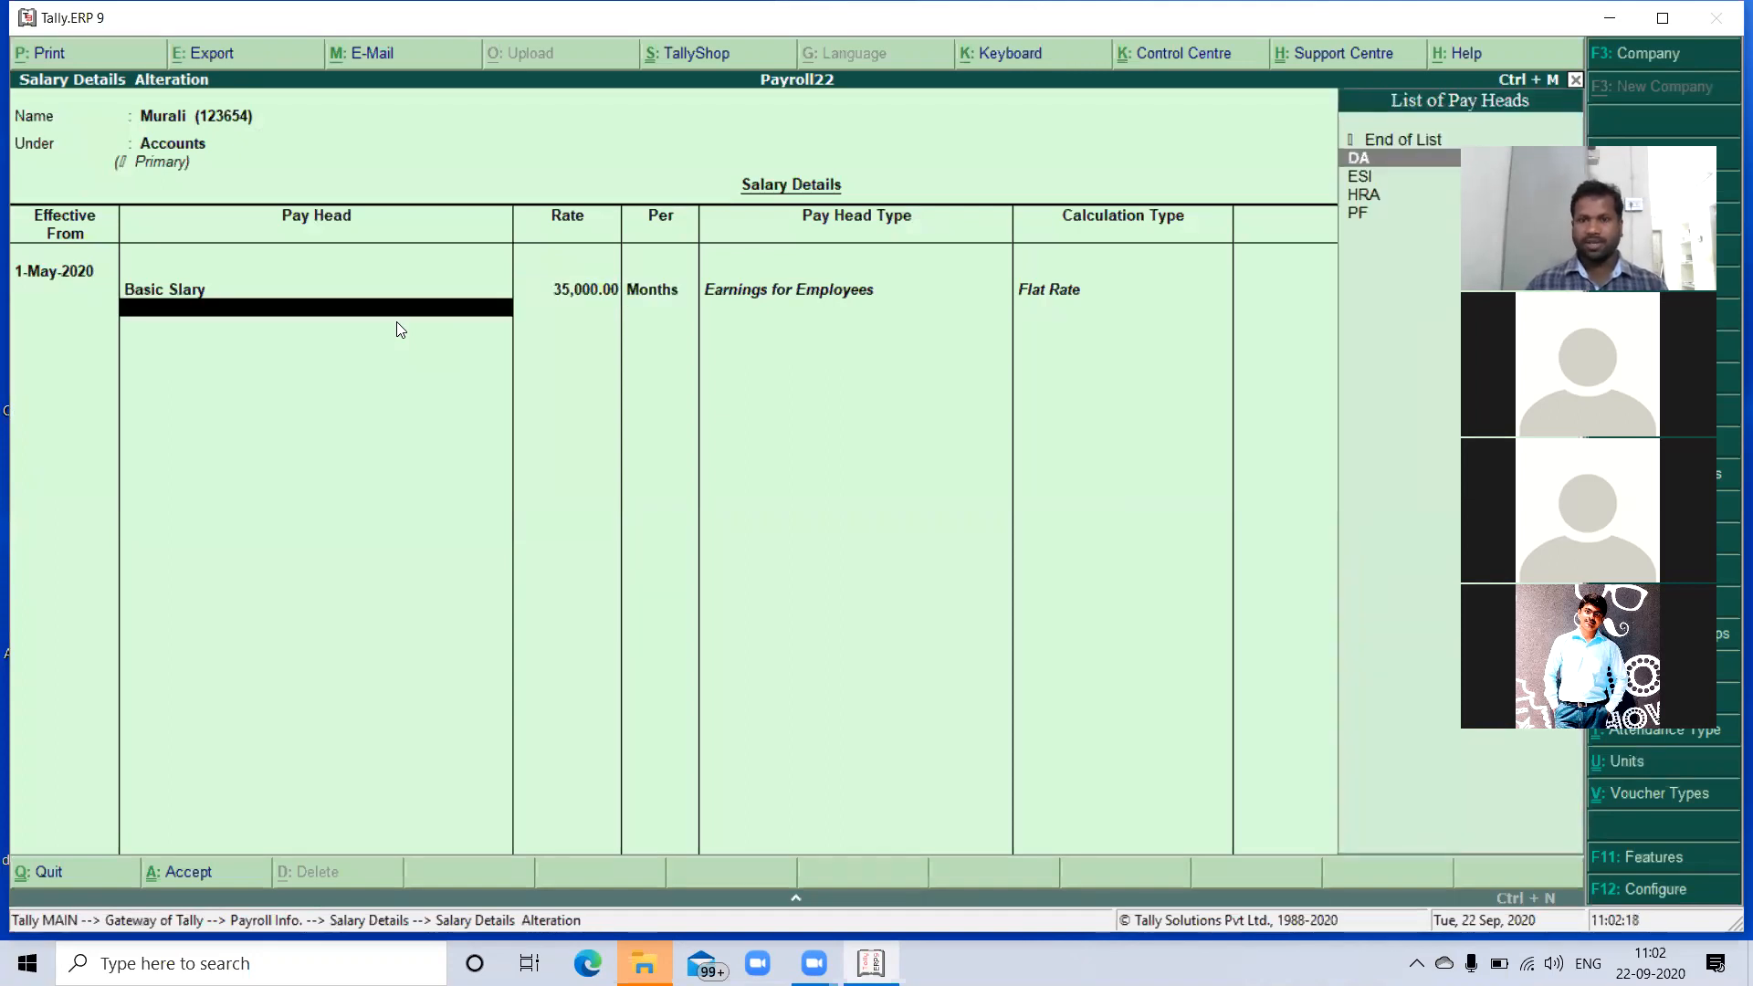
key("Return")
key("Down")
key("Down")
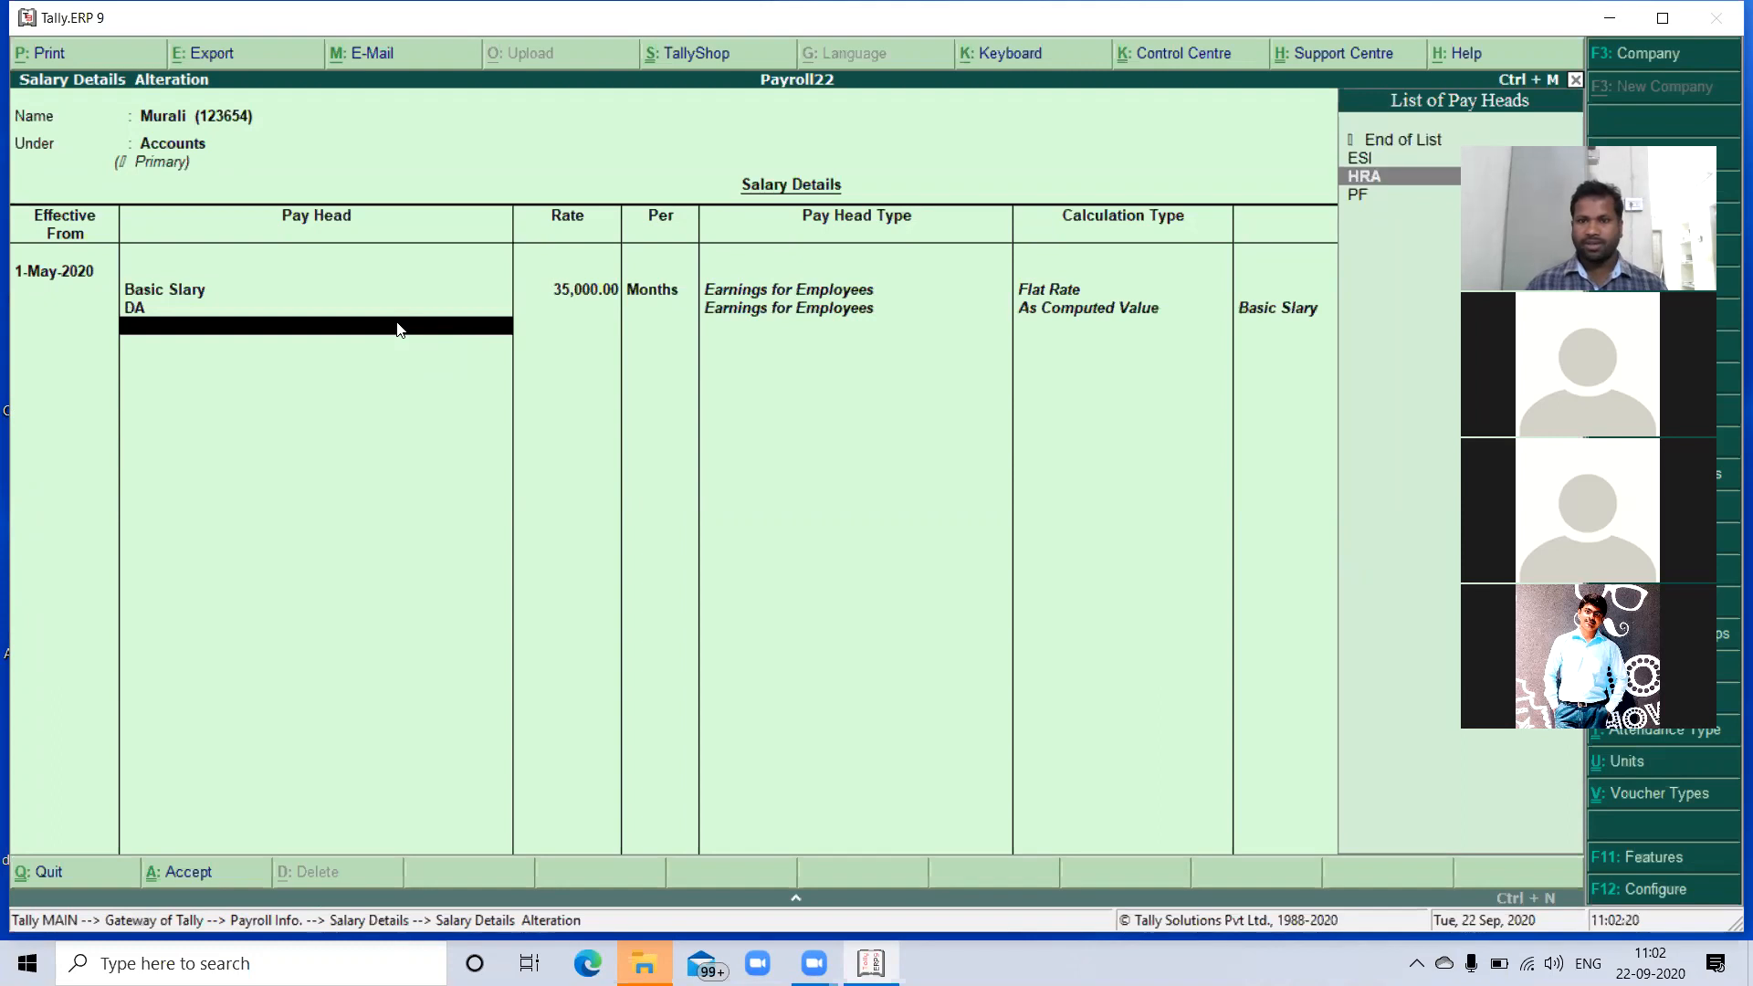
key("Return")
- Add the PF and ESI pay heads to the Accounts employee's salary details and save them
key("Down")
key("Down")
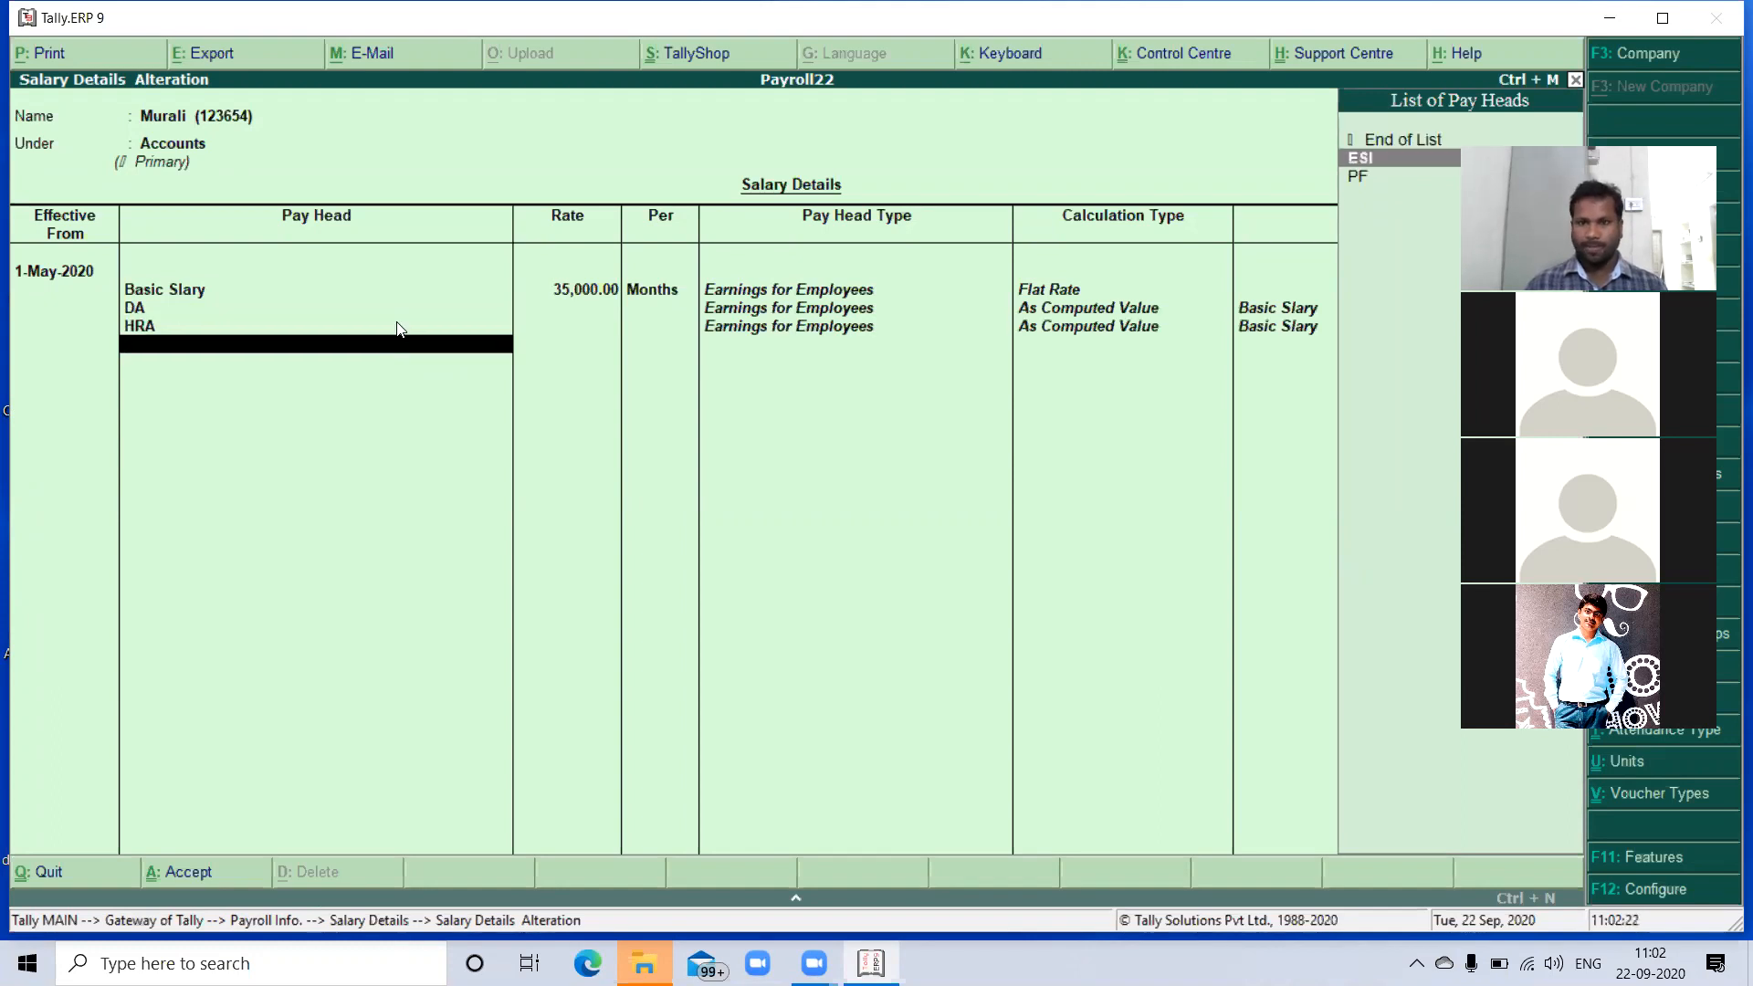
key("Return")
key("Down")
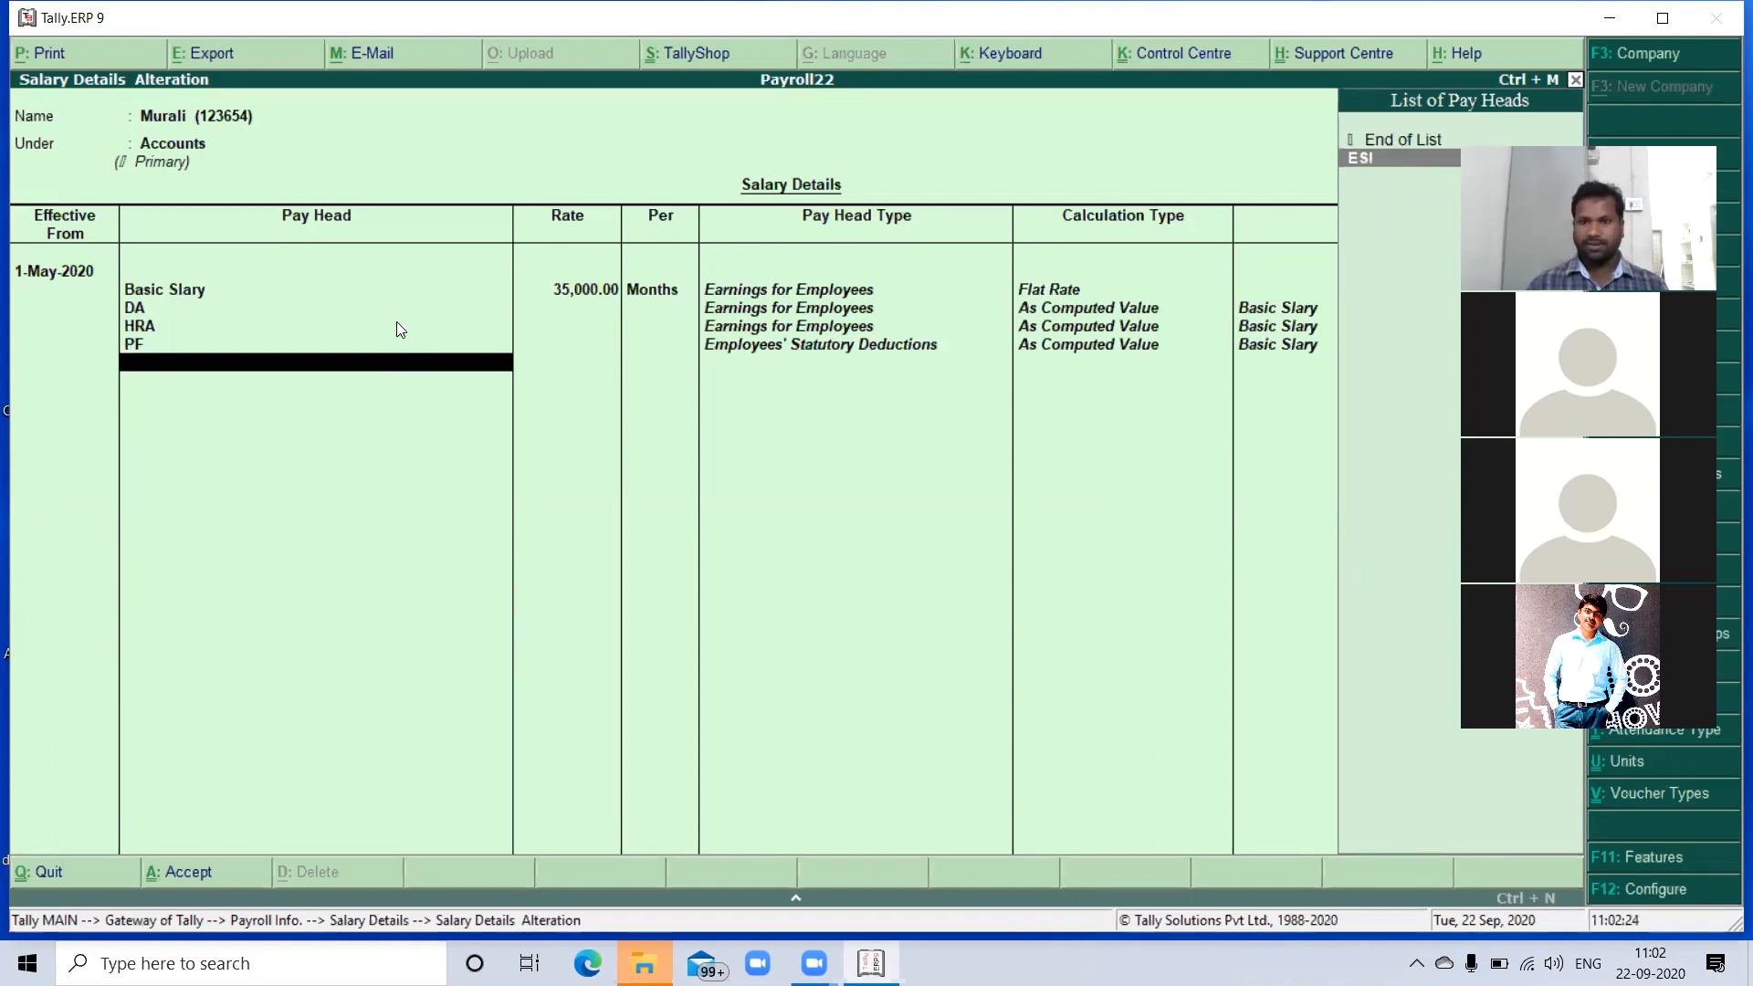
key("Return")
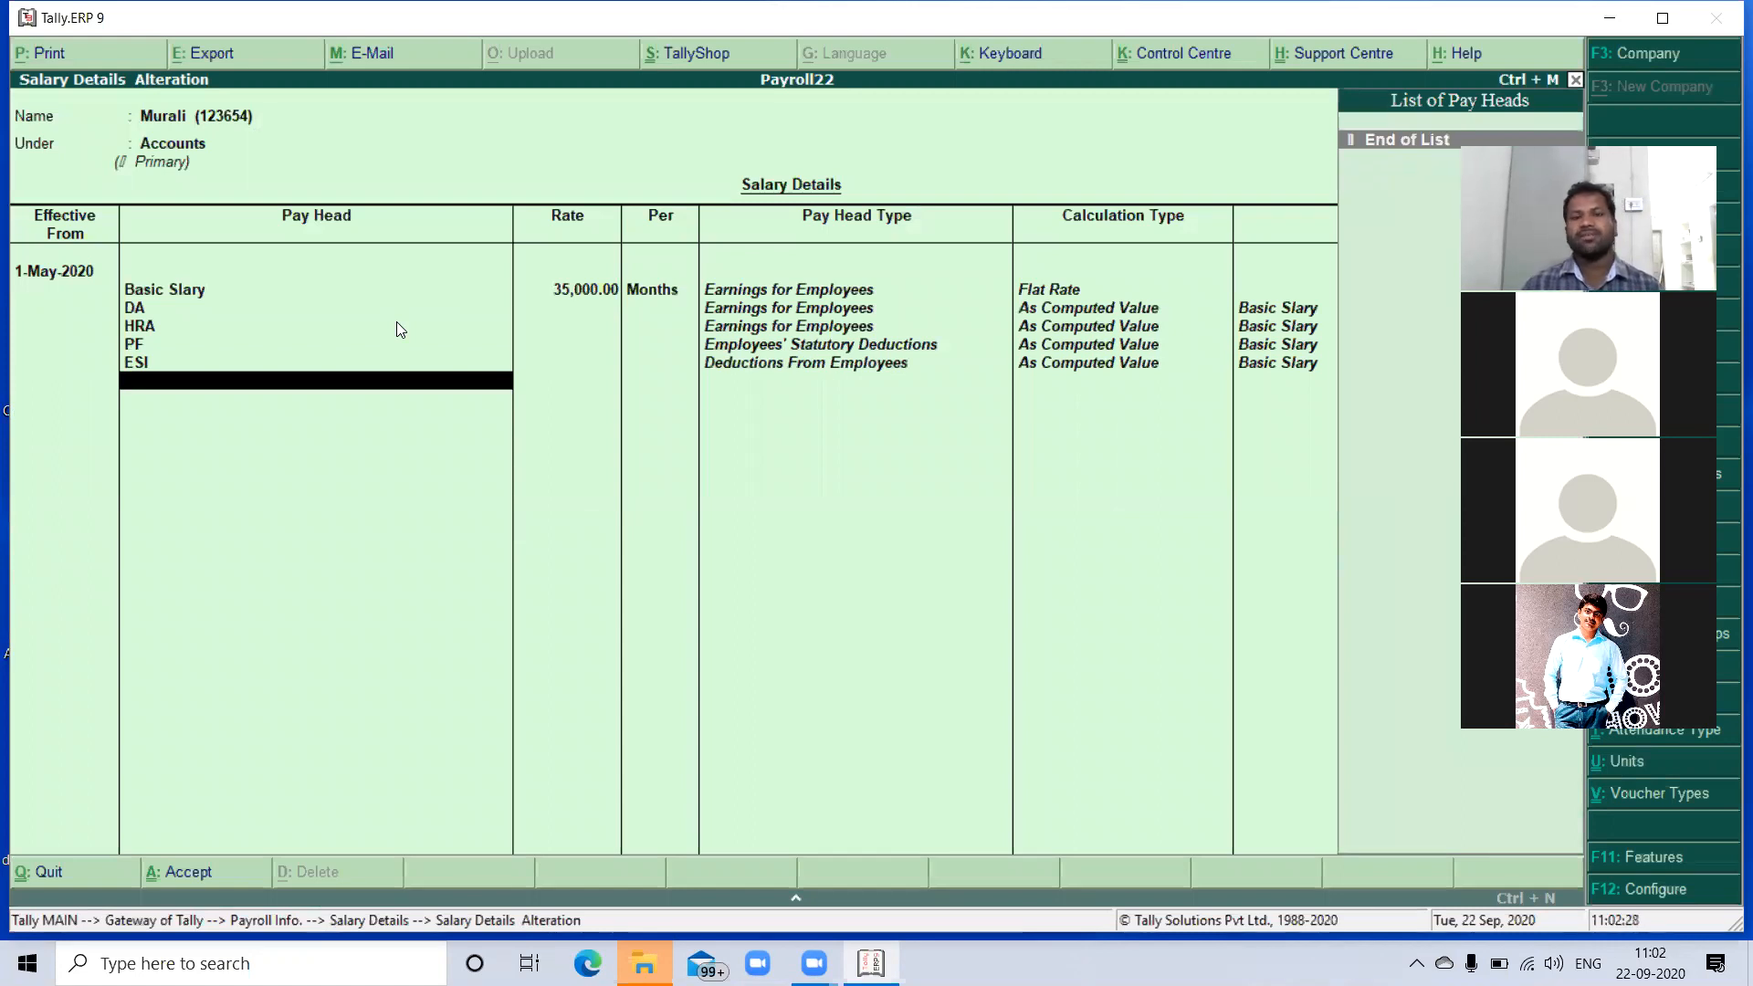
key("Return")
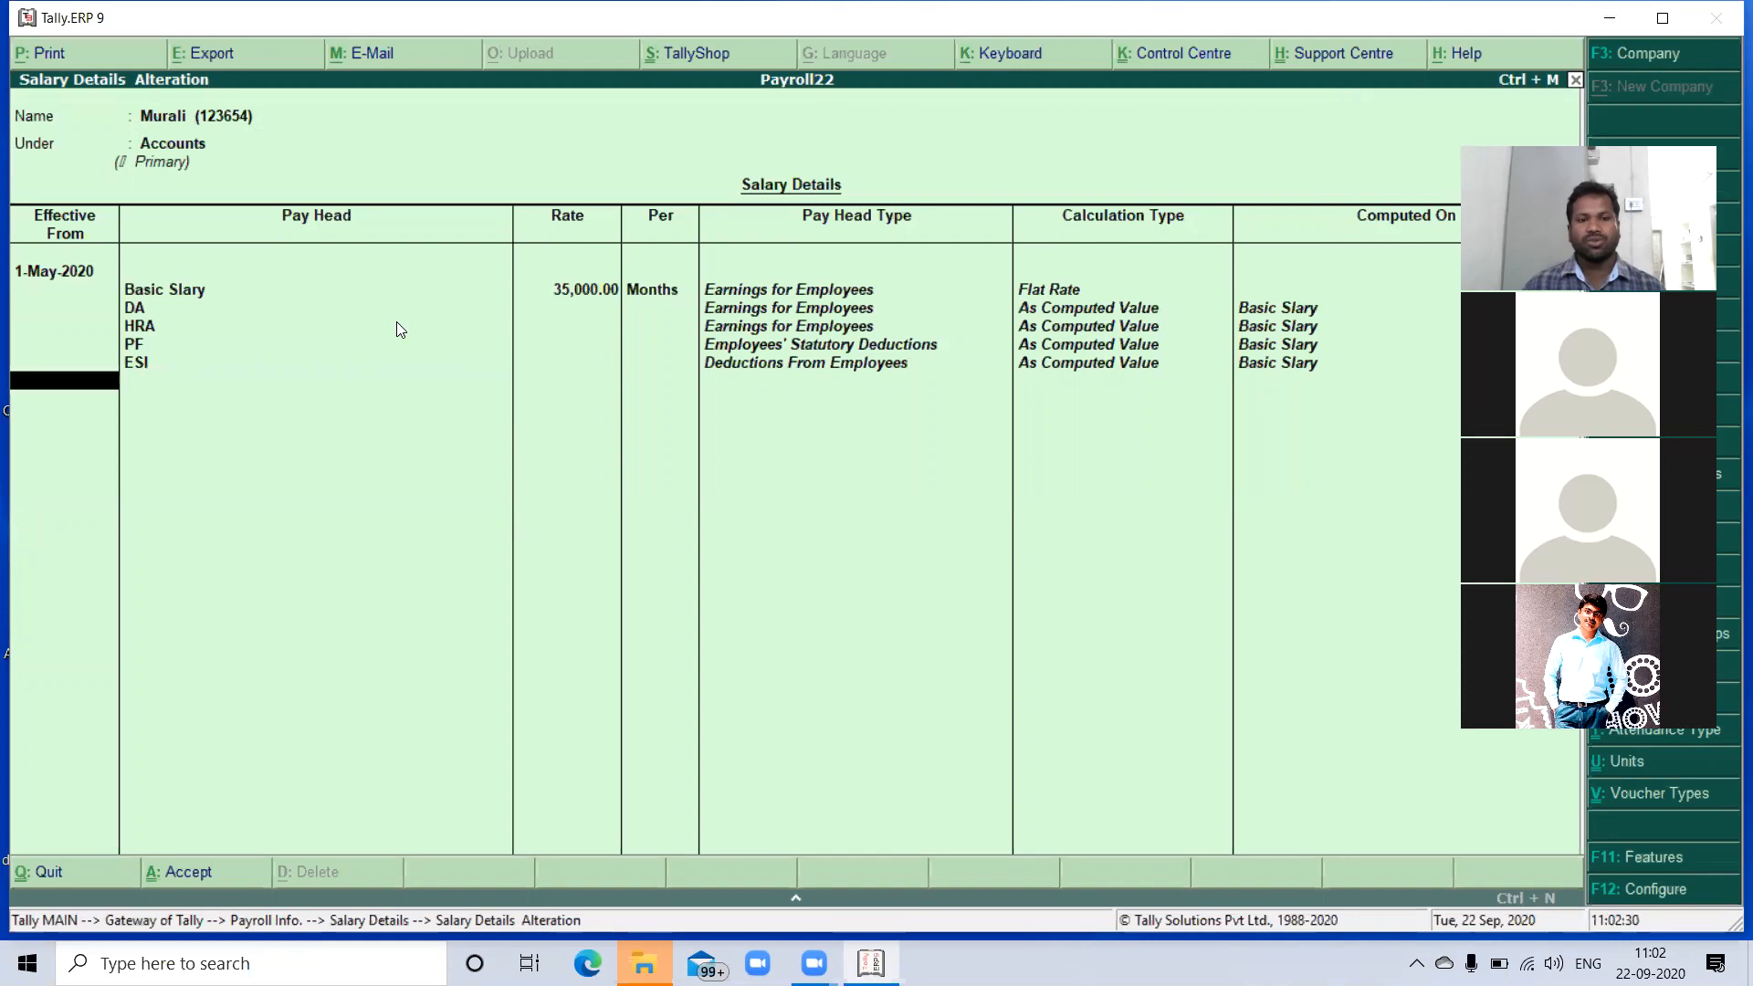
key("Return")
key("Return")
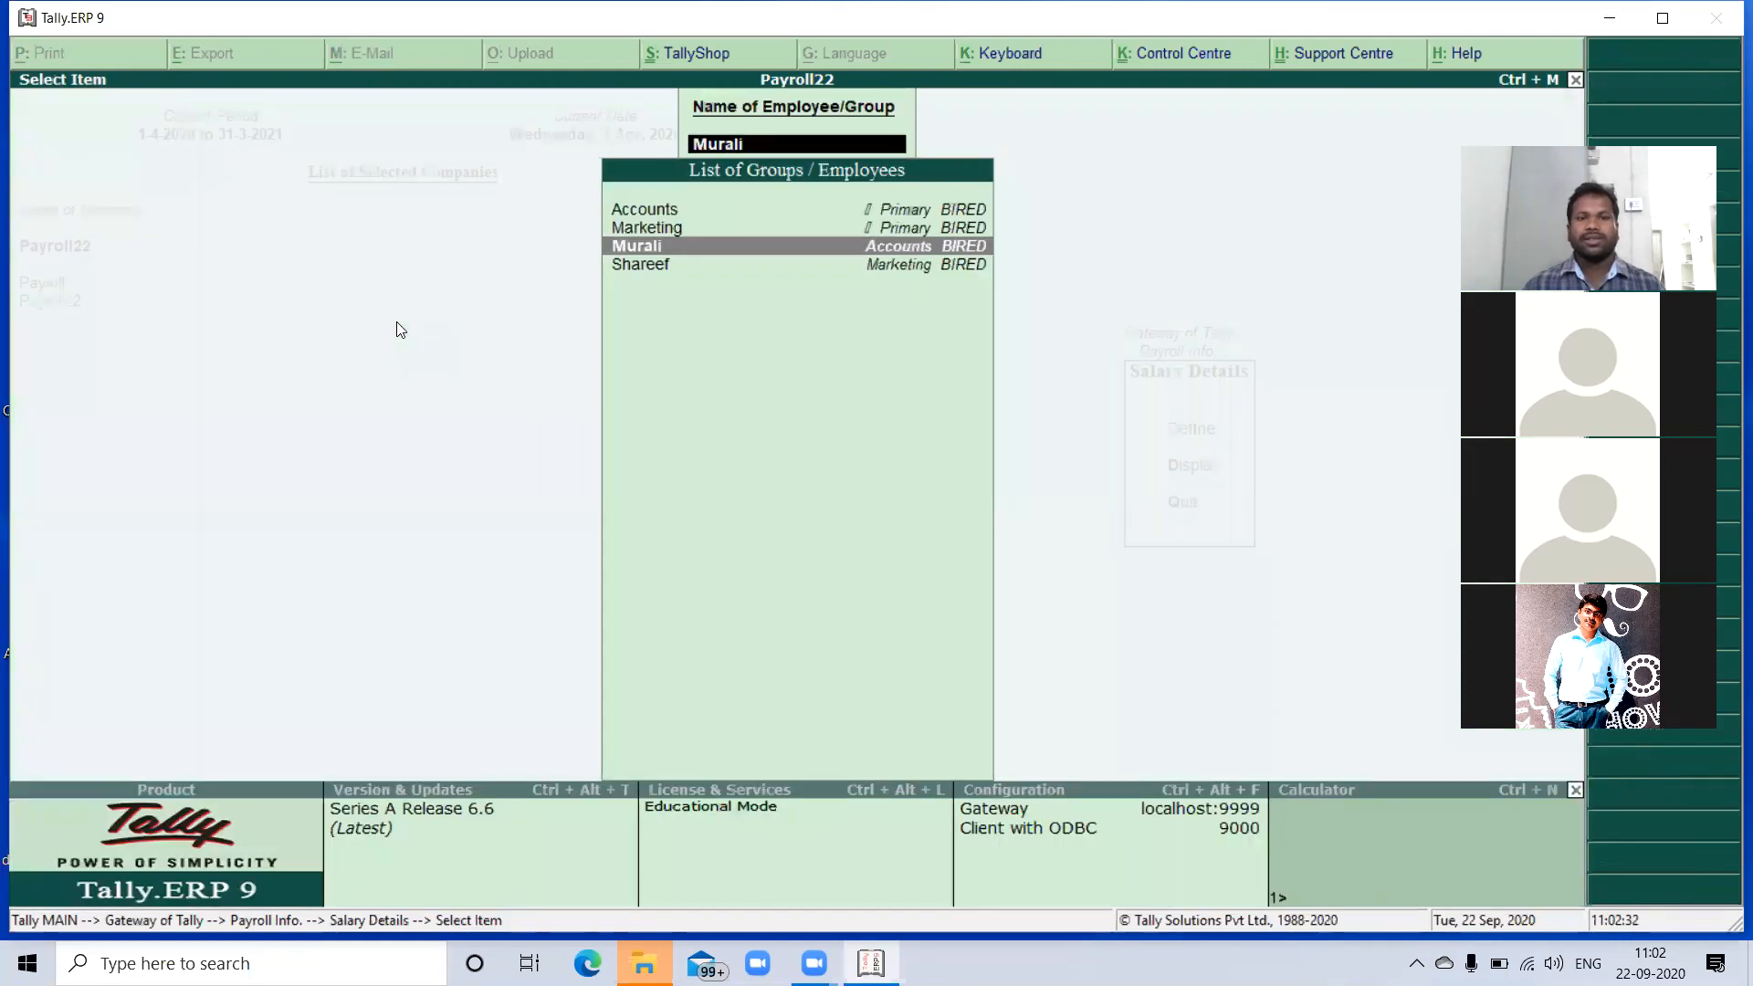
- Define salary details for the employee in the Marketing group, effective from 01-05-2020, with Basic Slary at 30,000 per month
key("Down")
key("Return")
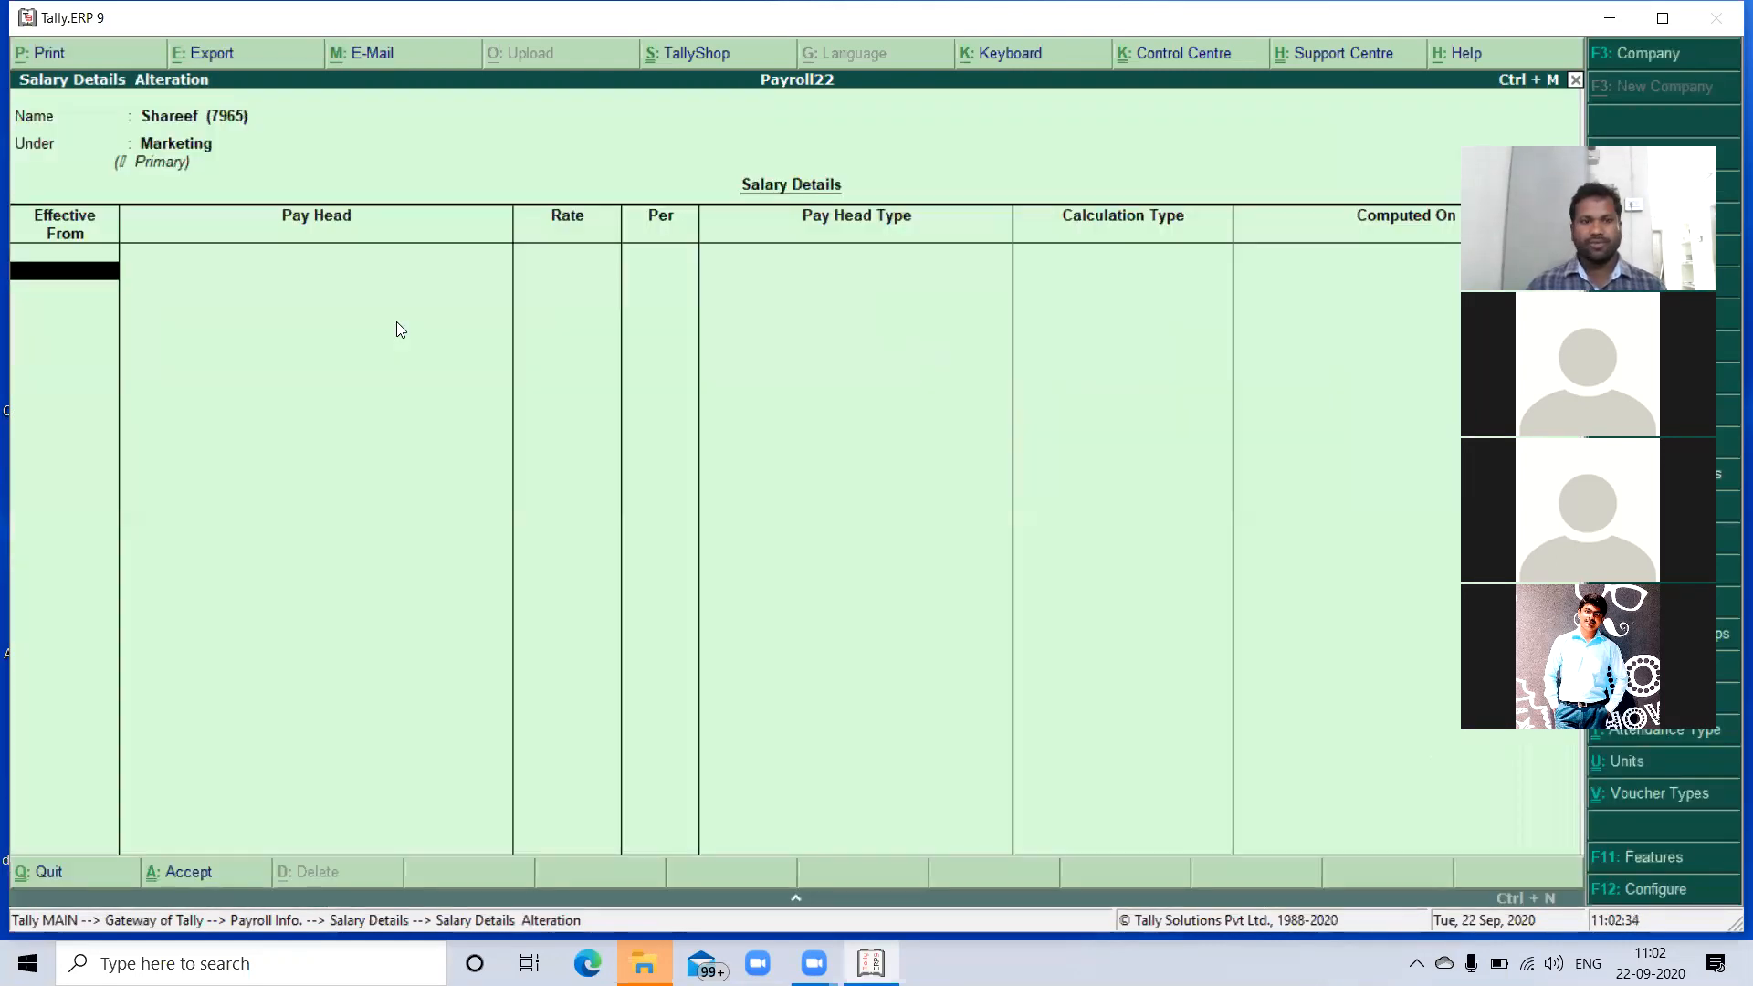
type("01-")
type("05")
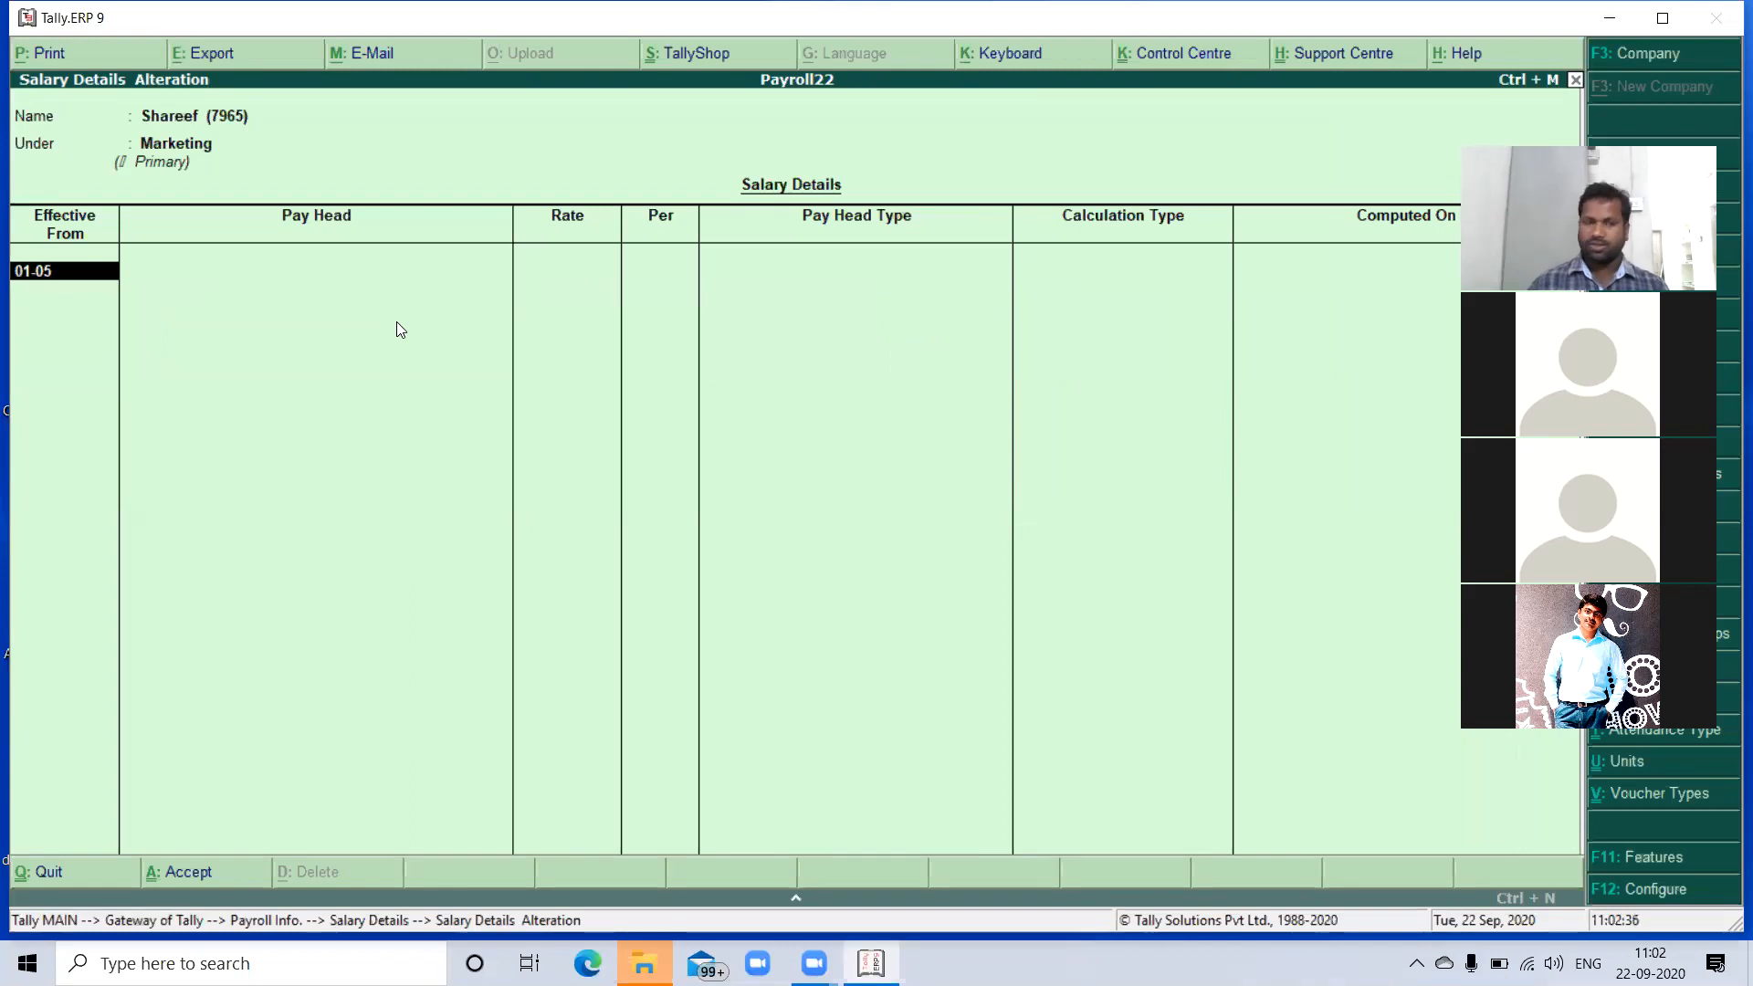
type("-2020")
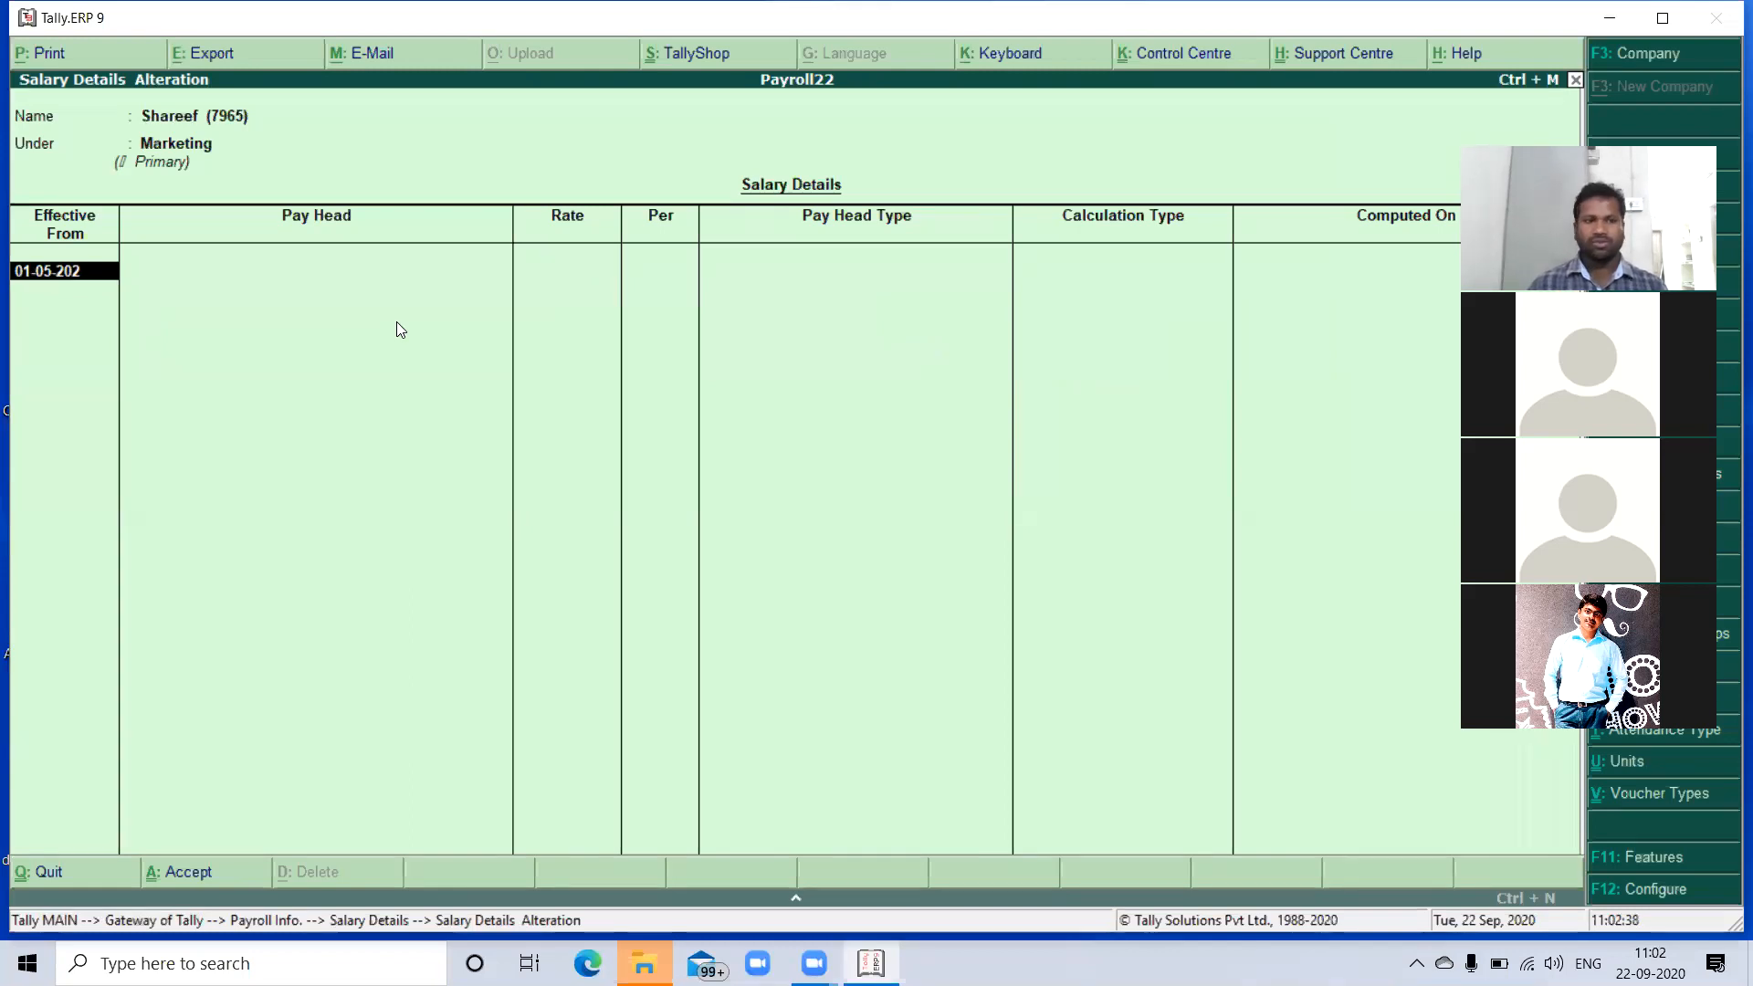
key("Return")
key("Down")
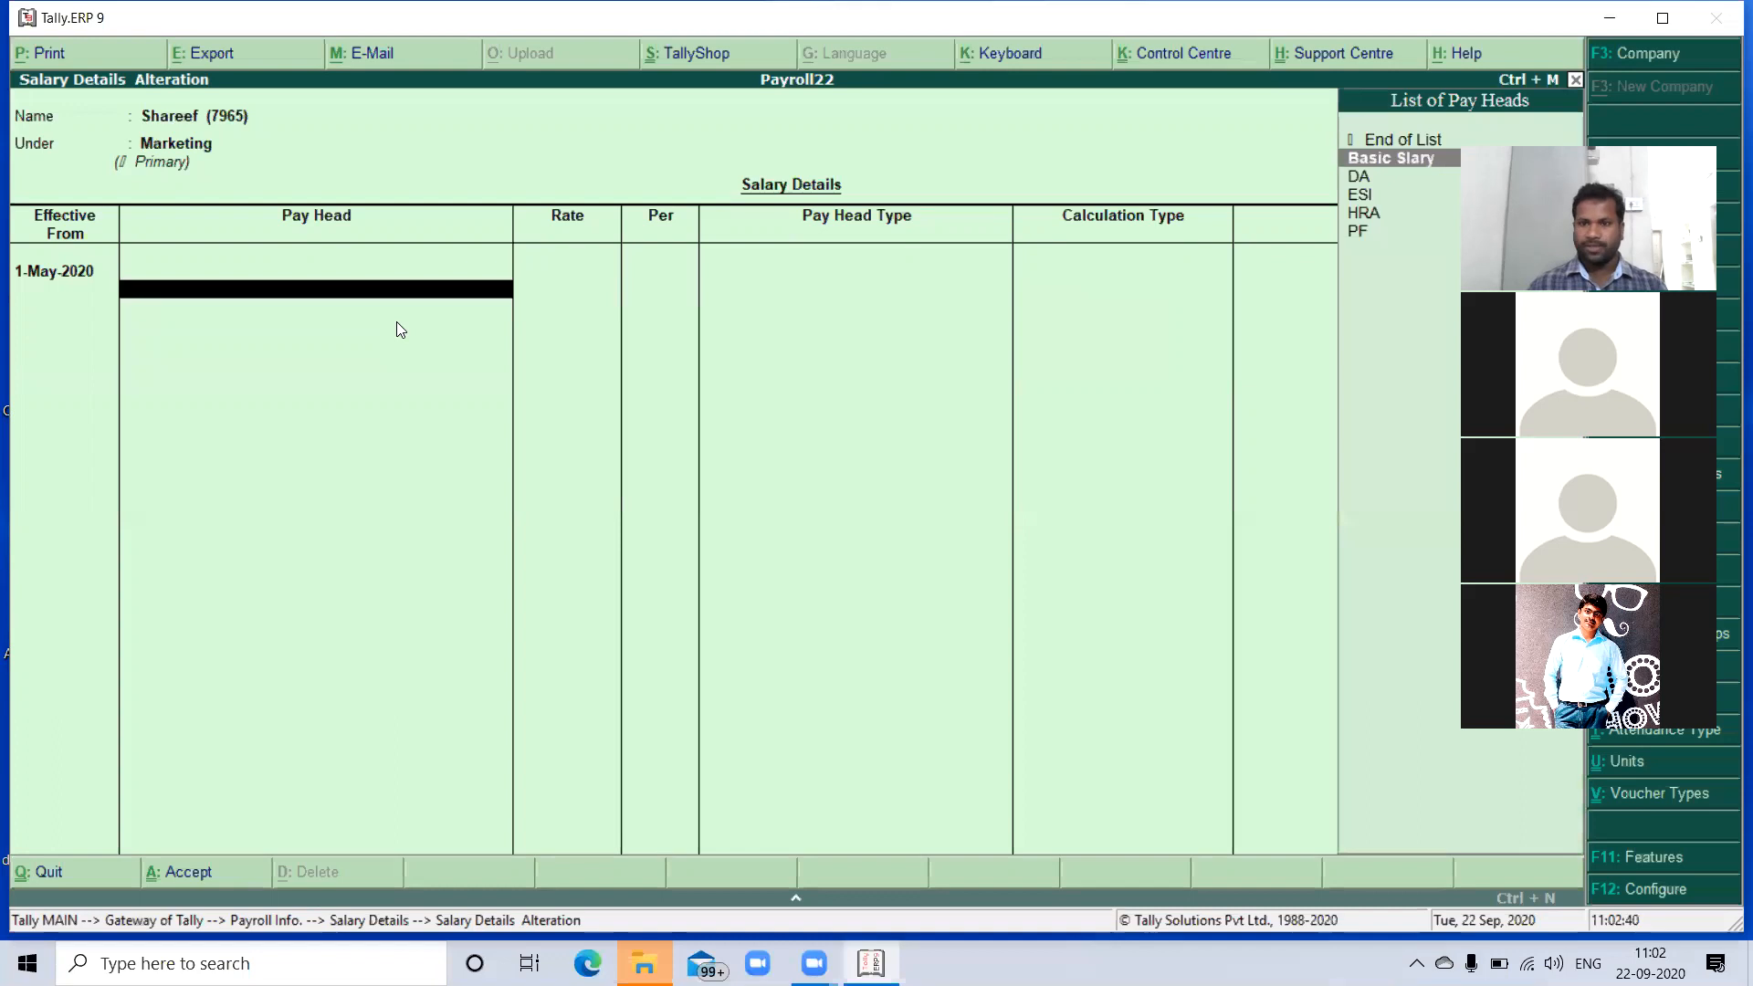
key("Return")
type("30000")
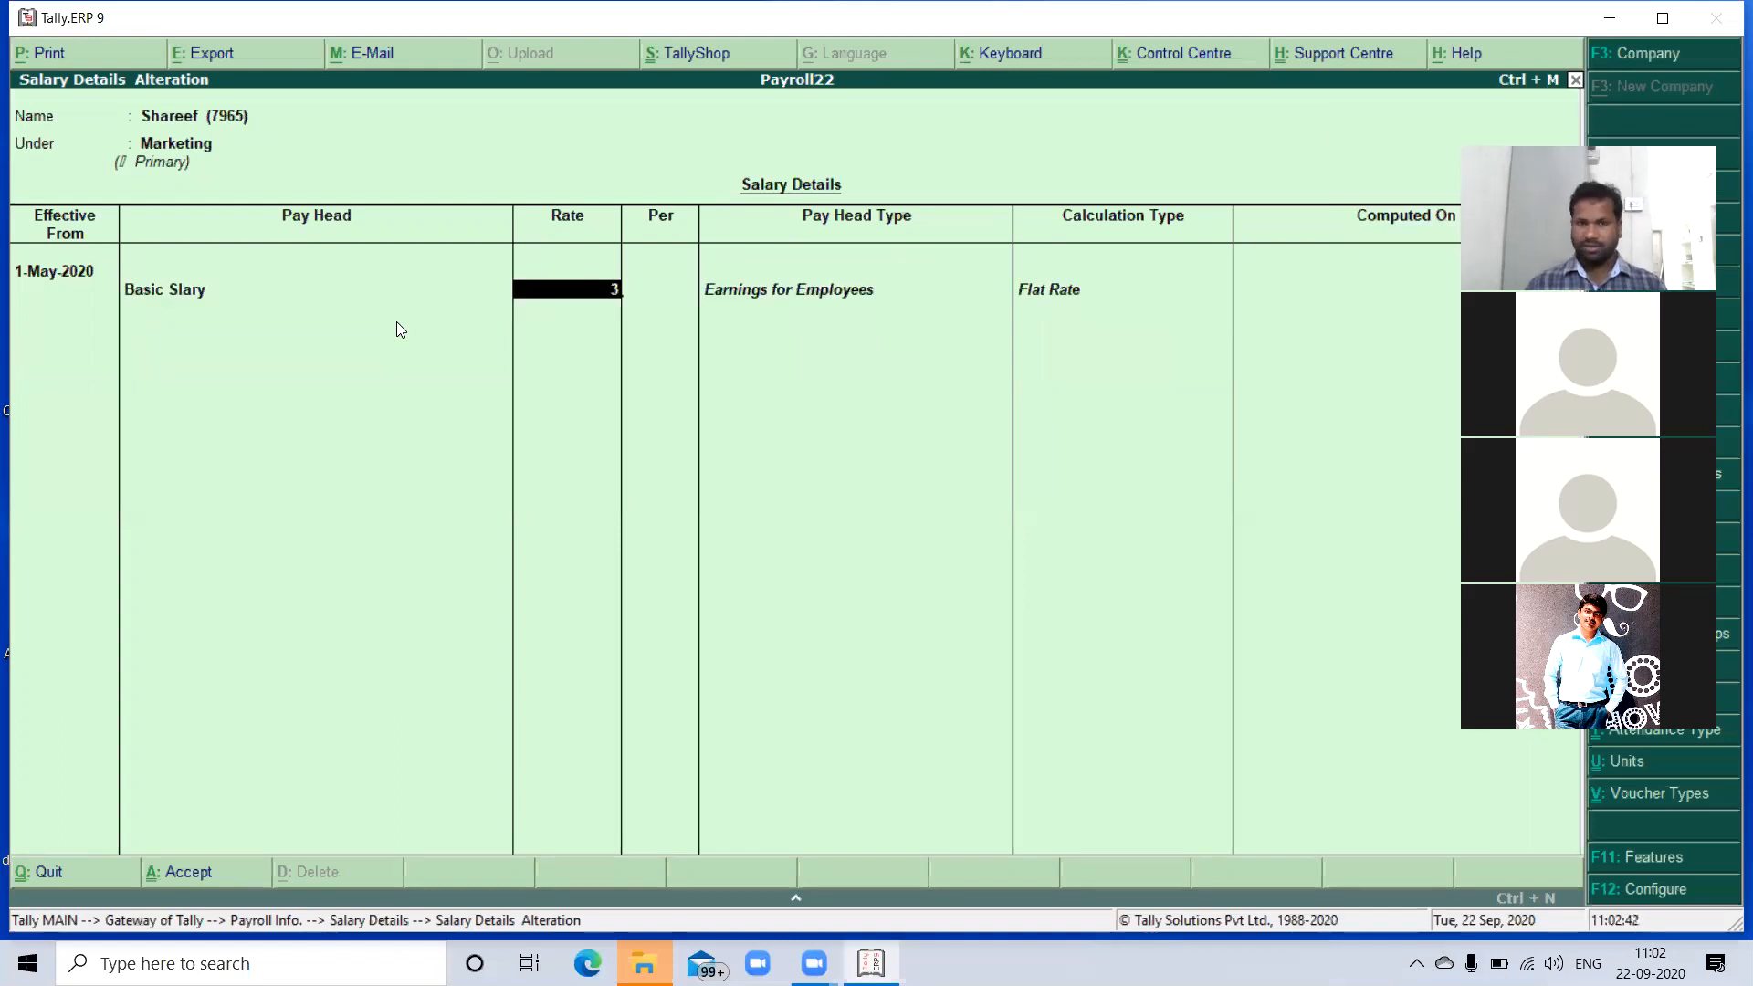
key("Return")
key("Return")
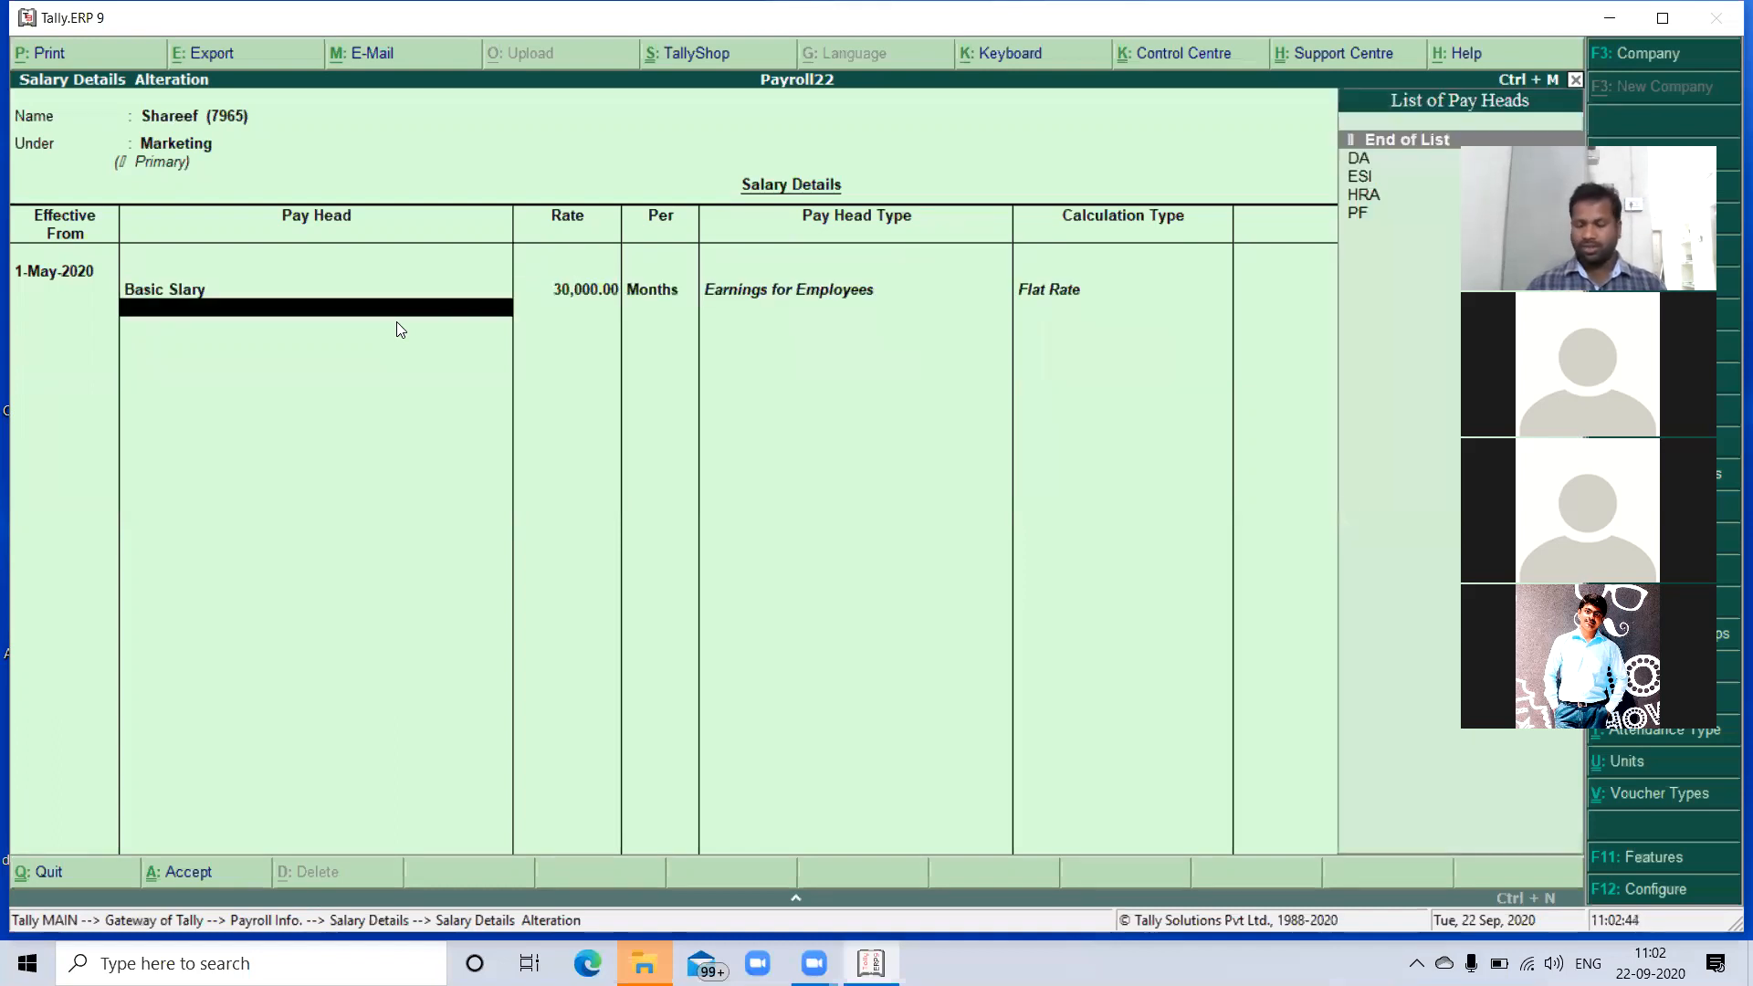
- Add the DA and HRA pay heads to the Marketing employee's salary details
key("Down")
key("Return")
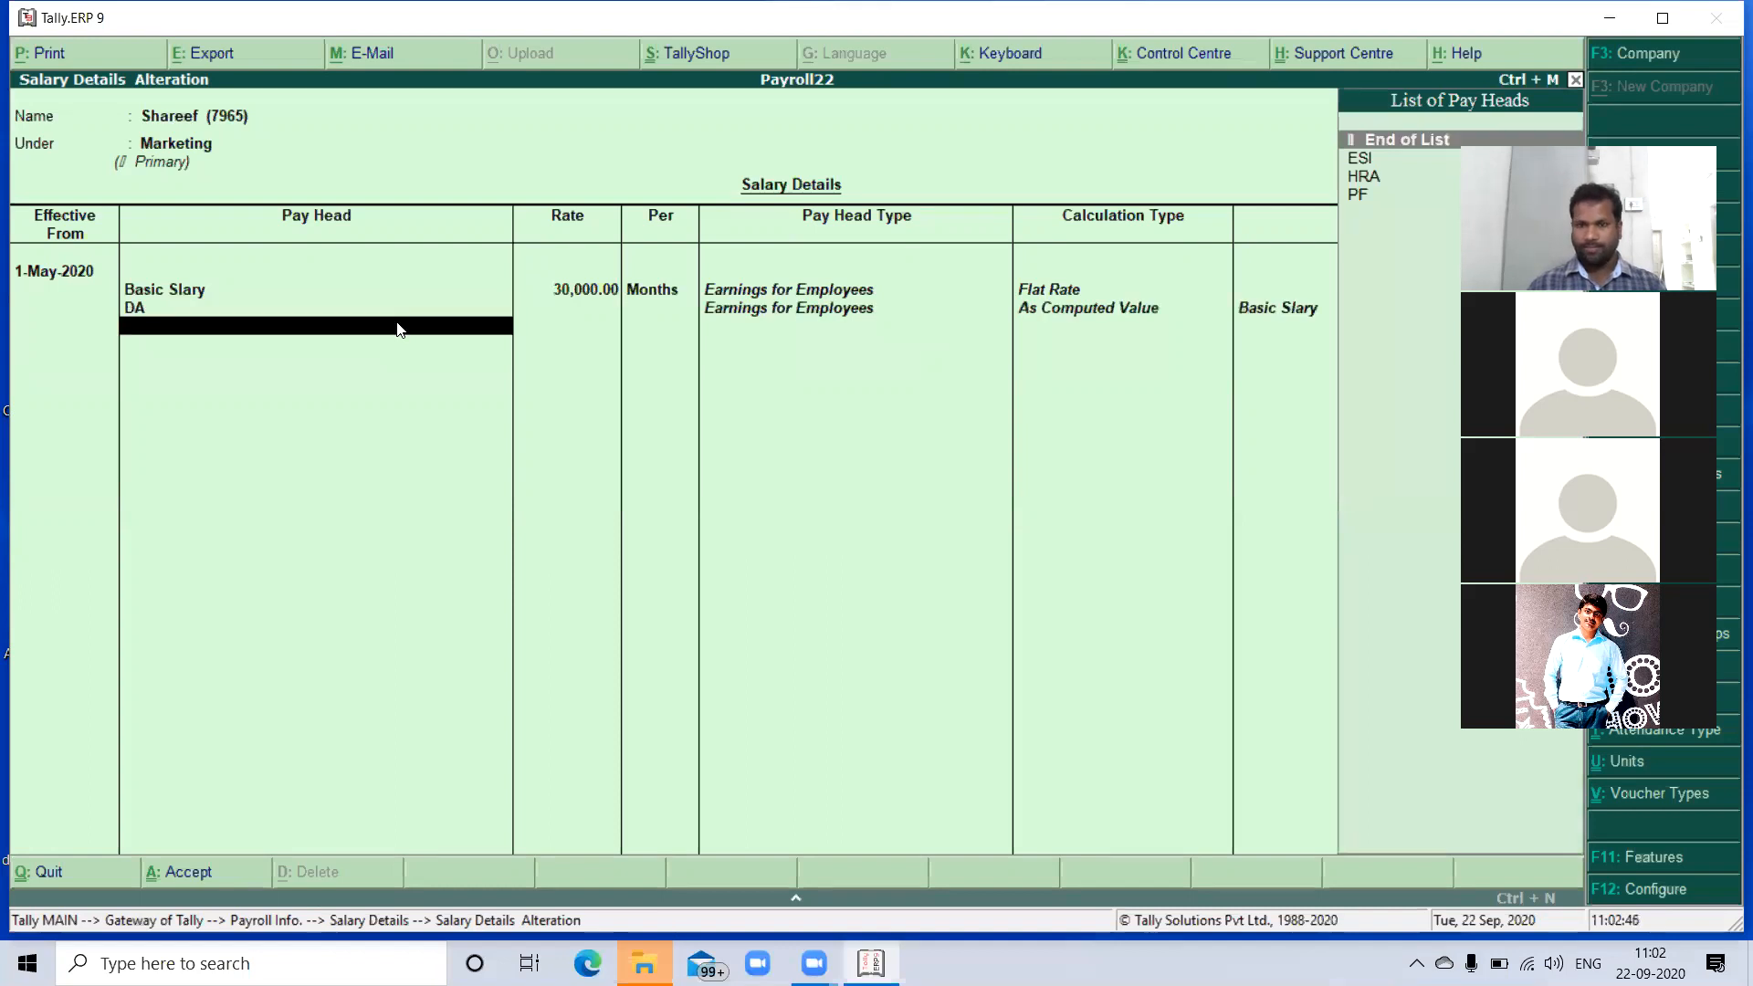
key("Down")
key("Down")
key("Return")
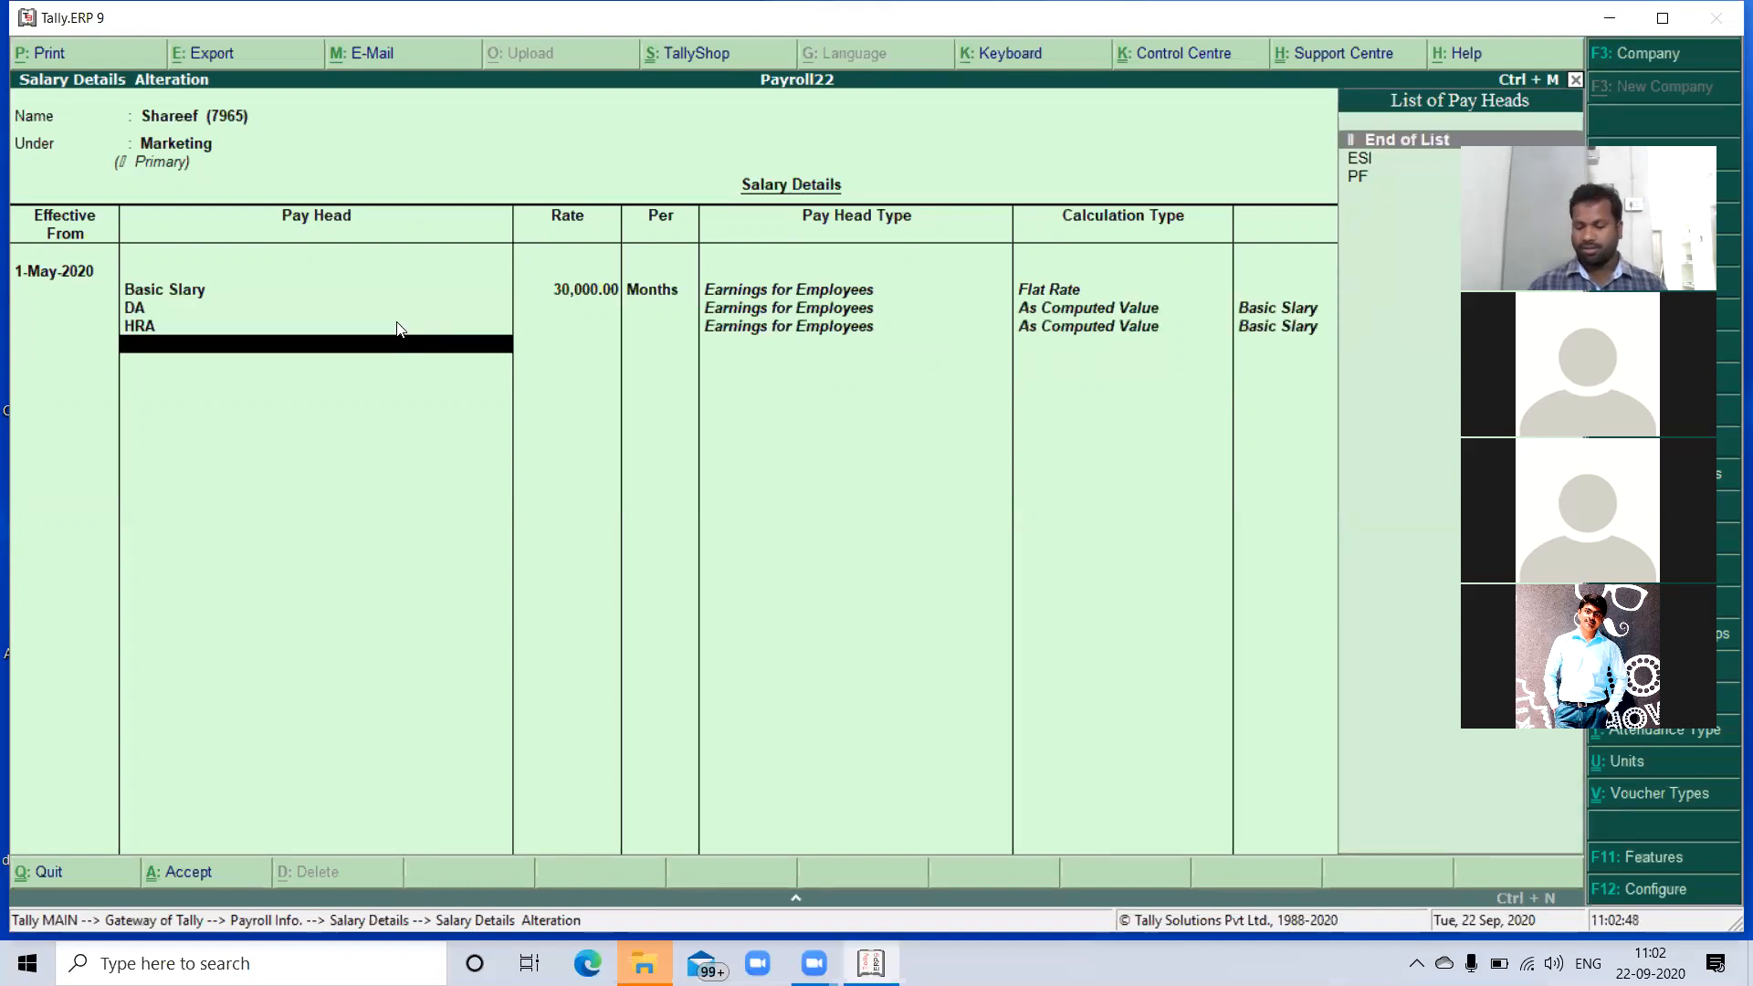
- Add the PF and ESI pay heads to the Marketing employee's salary details and save them
key("Down")
key("Down")
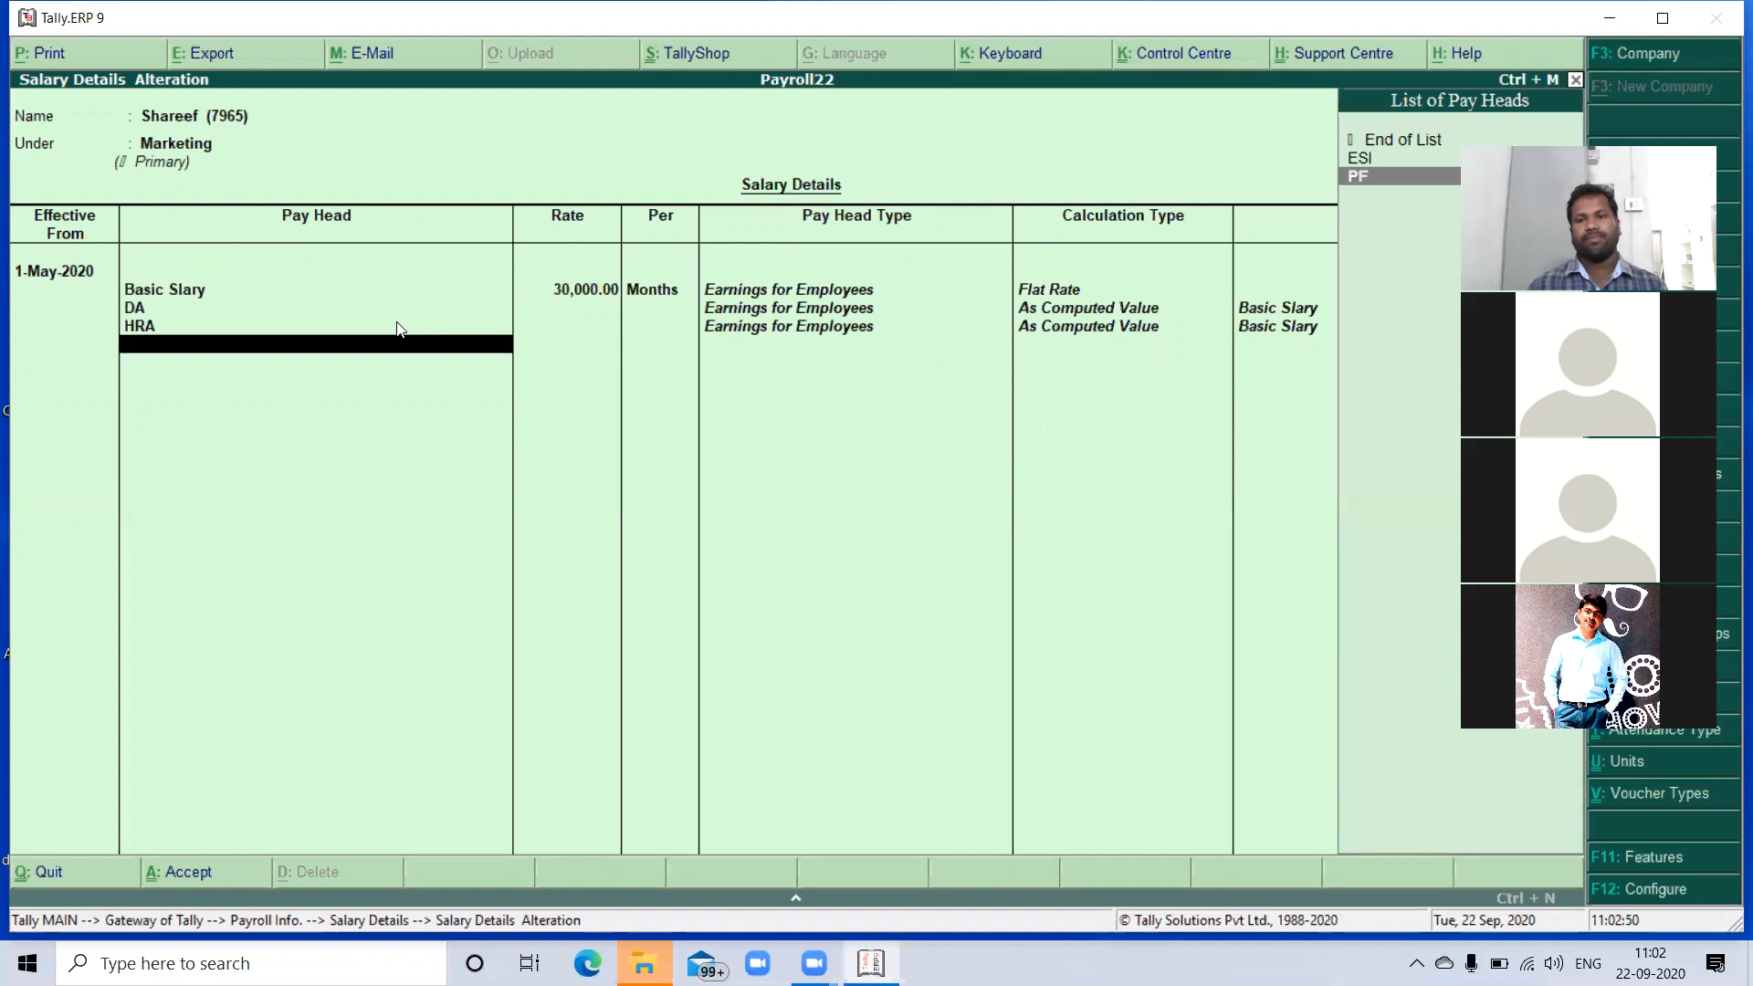
key("Return")
key("Down")
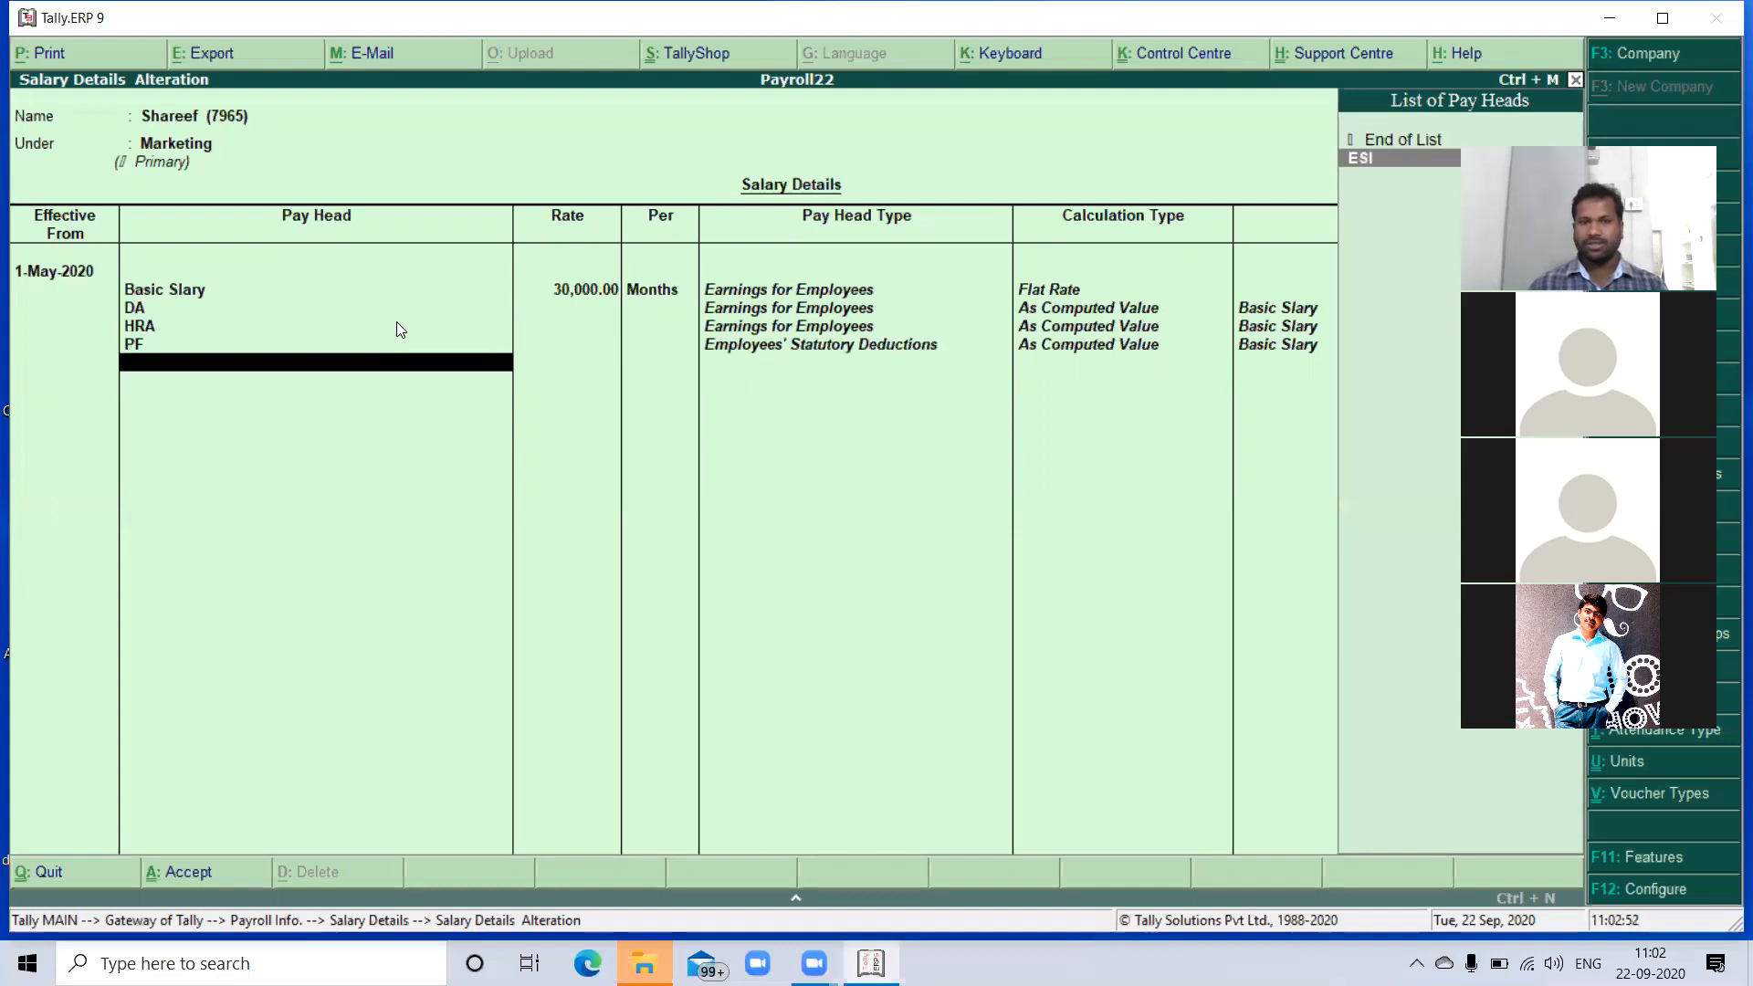
key("Return")
key("Return")
key("Return")
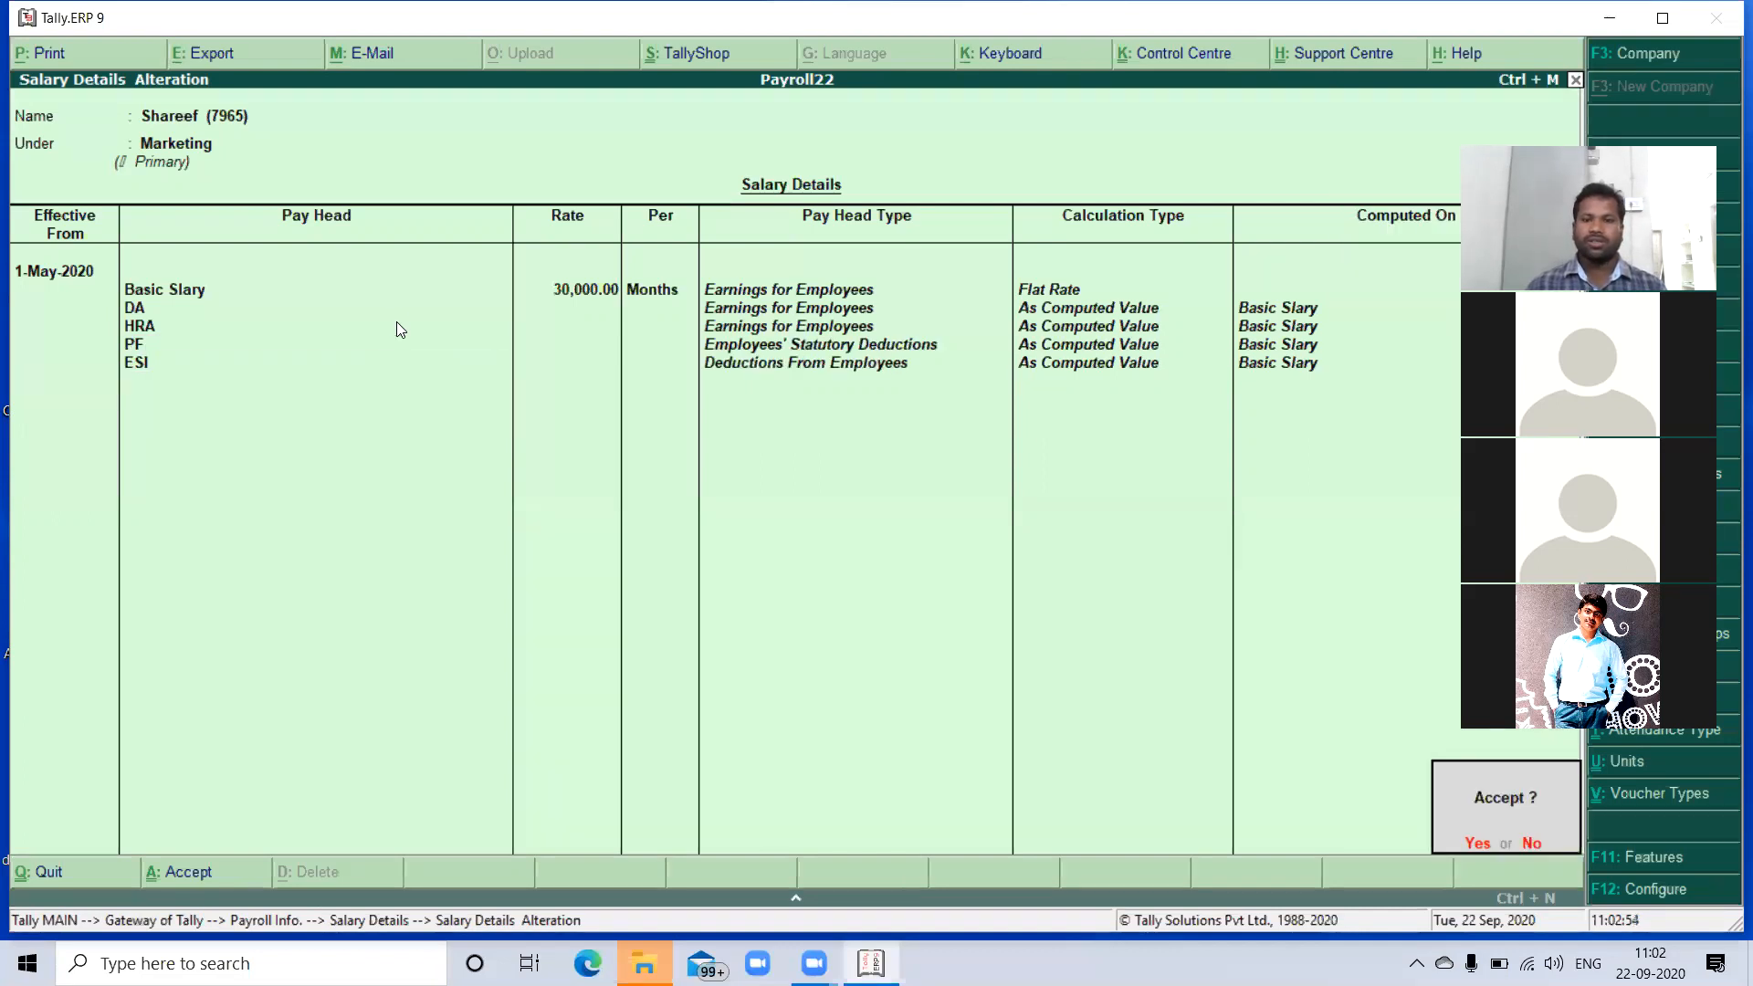
key("Return")
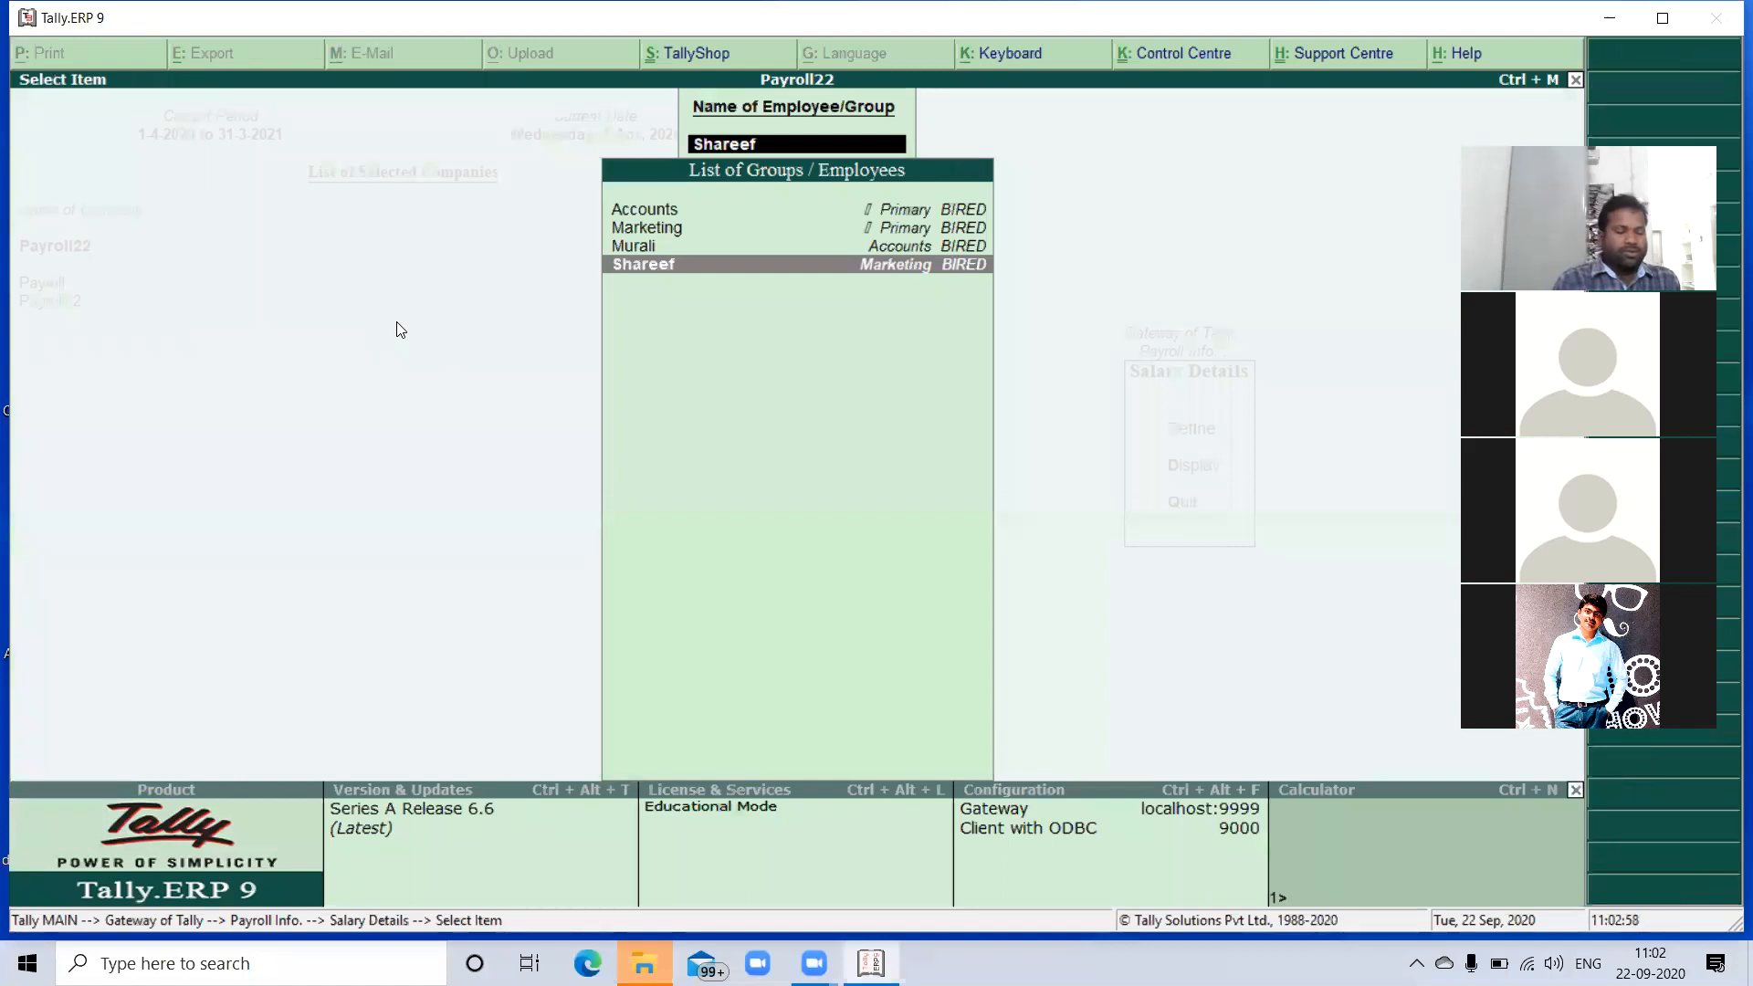
- Leave the salary details and payroll masters and start a new attendance voucher among the payroll vouchers
key("Escape")
key("Escape")
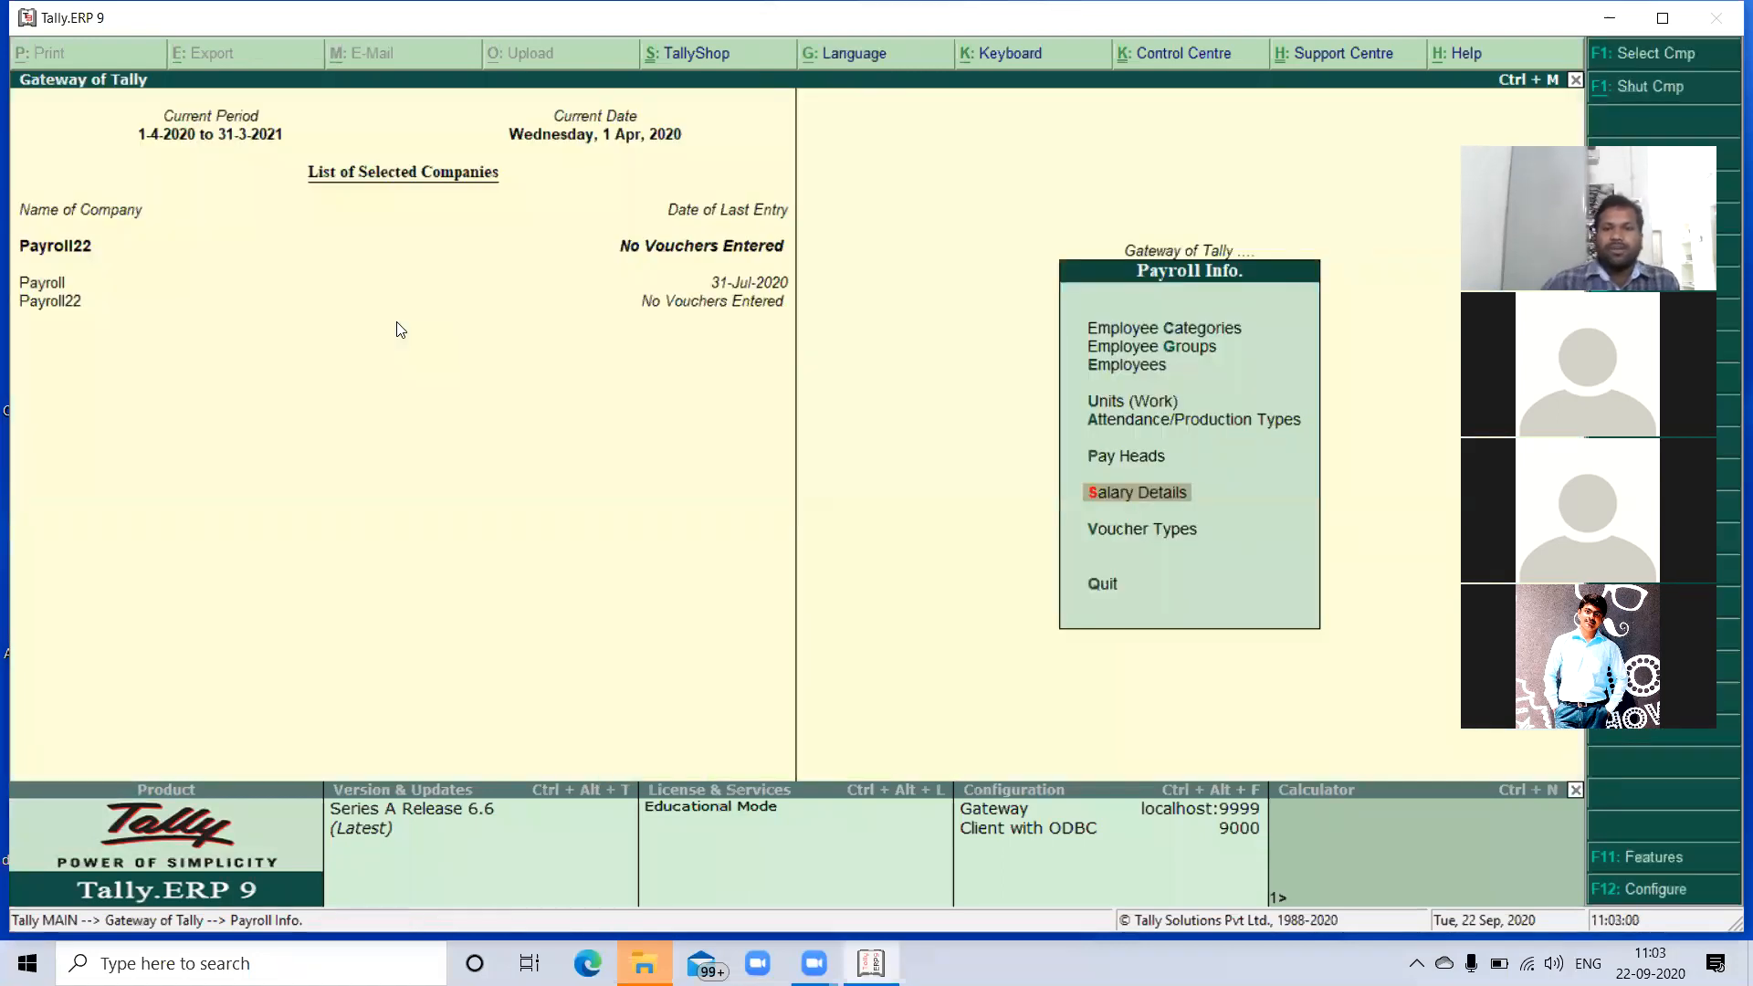
key("Escape")
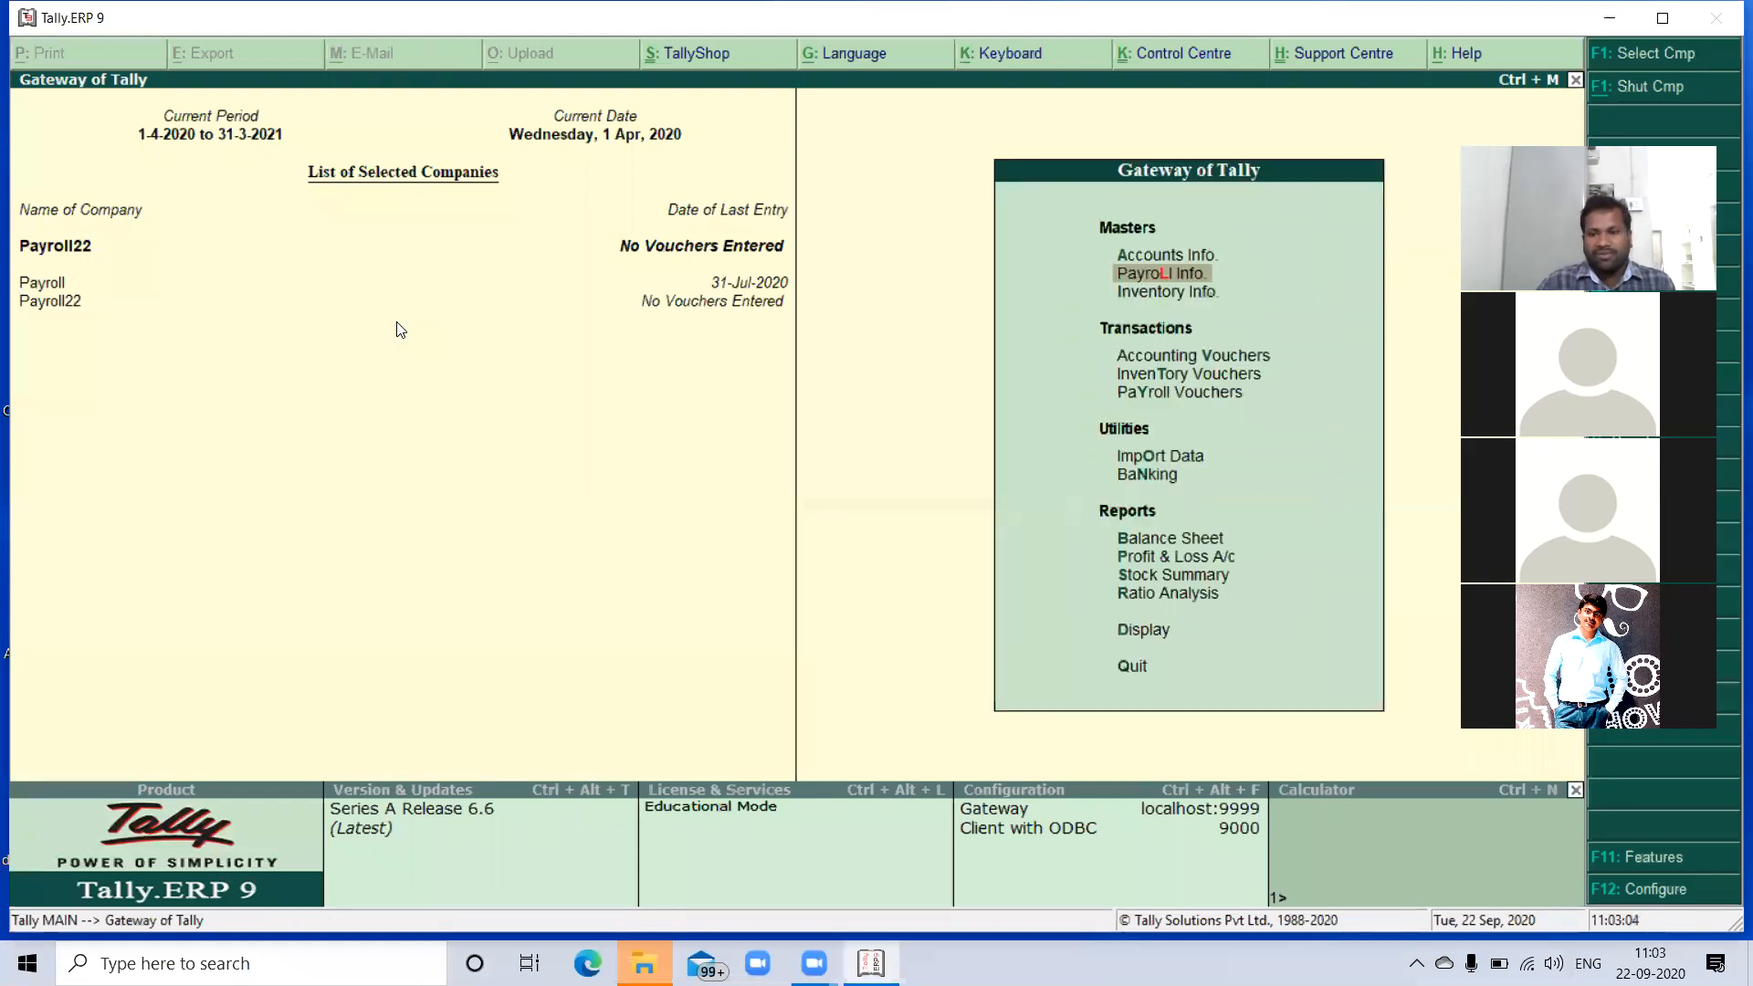
key("Down")
key("Down")
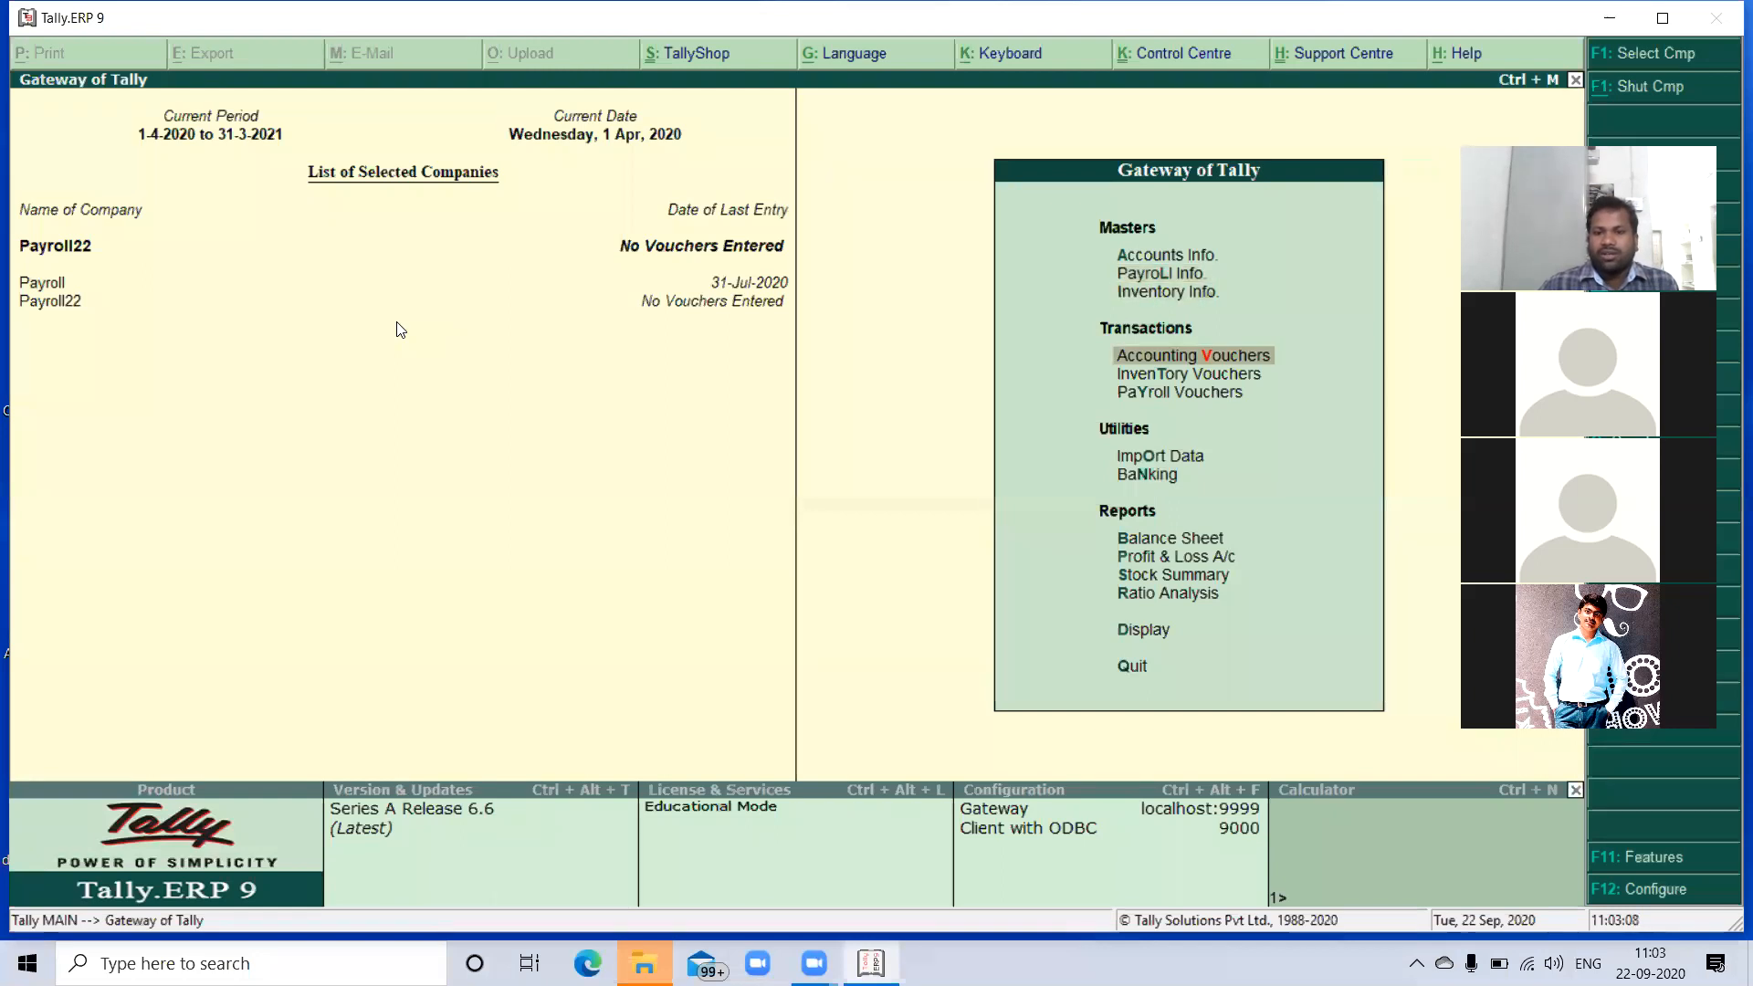
key("Down")
key("Down")
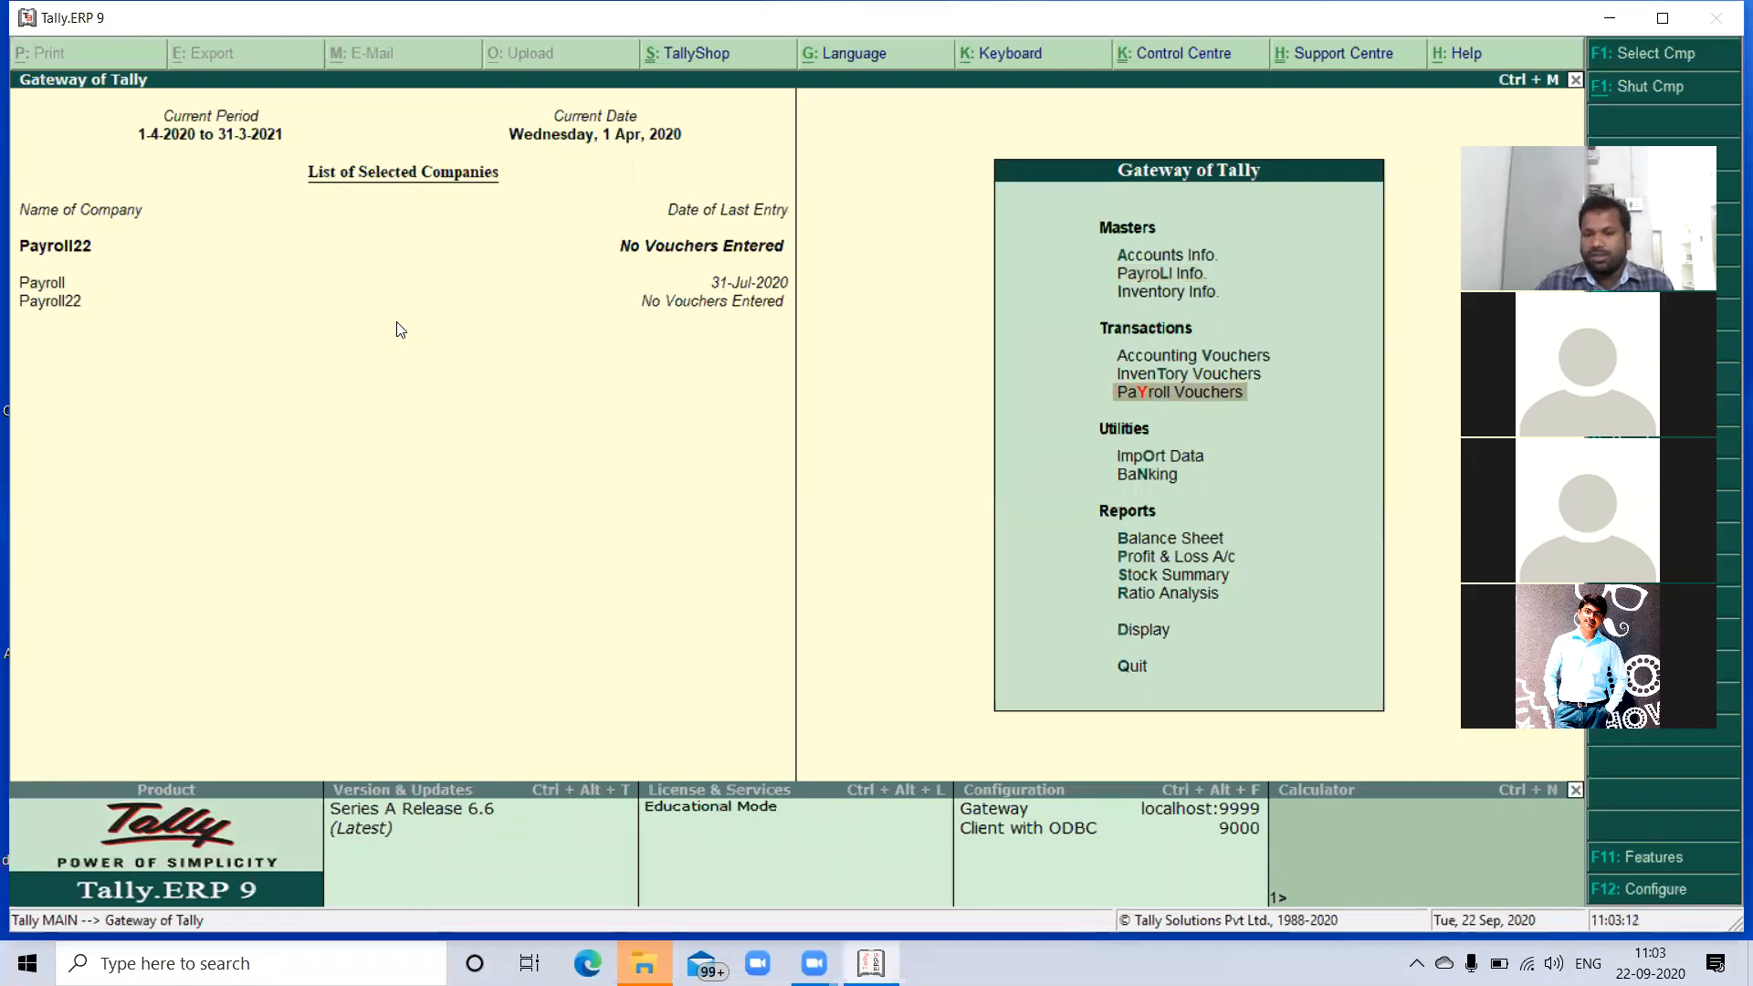
key("Return")
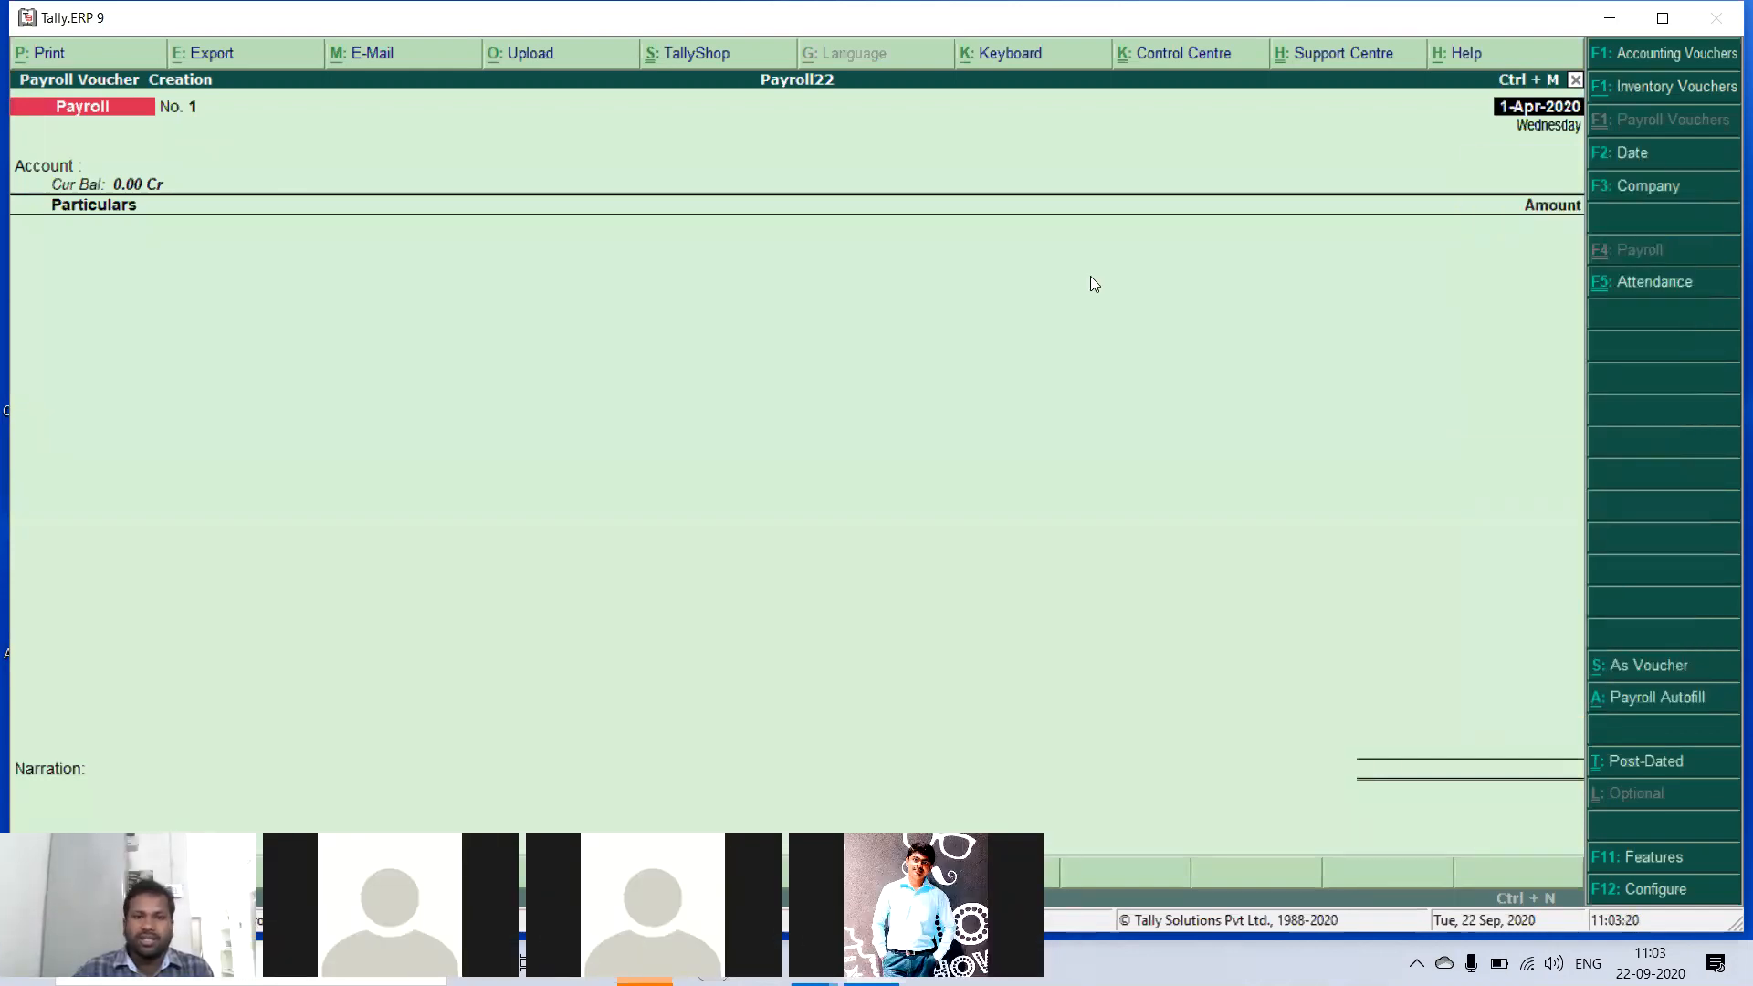
left_click(1634, 283)
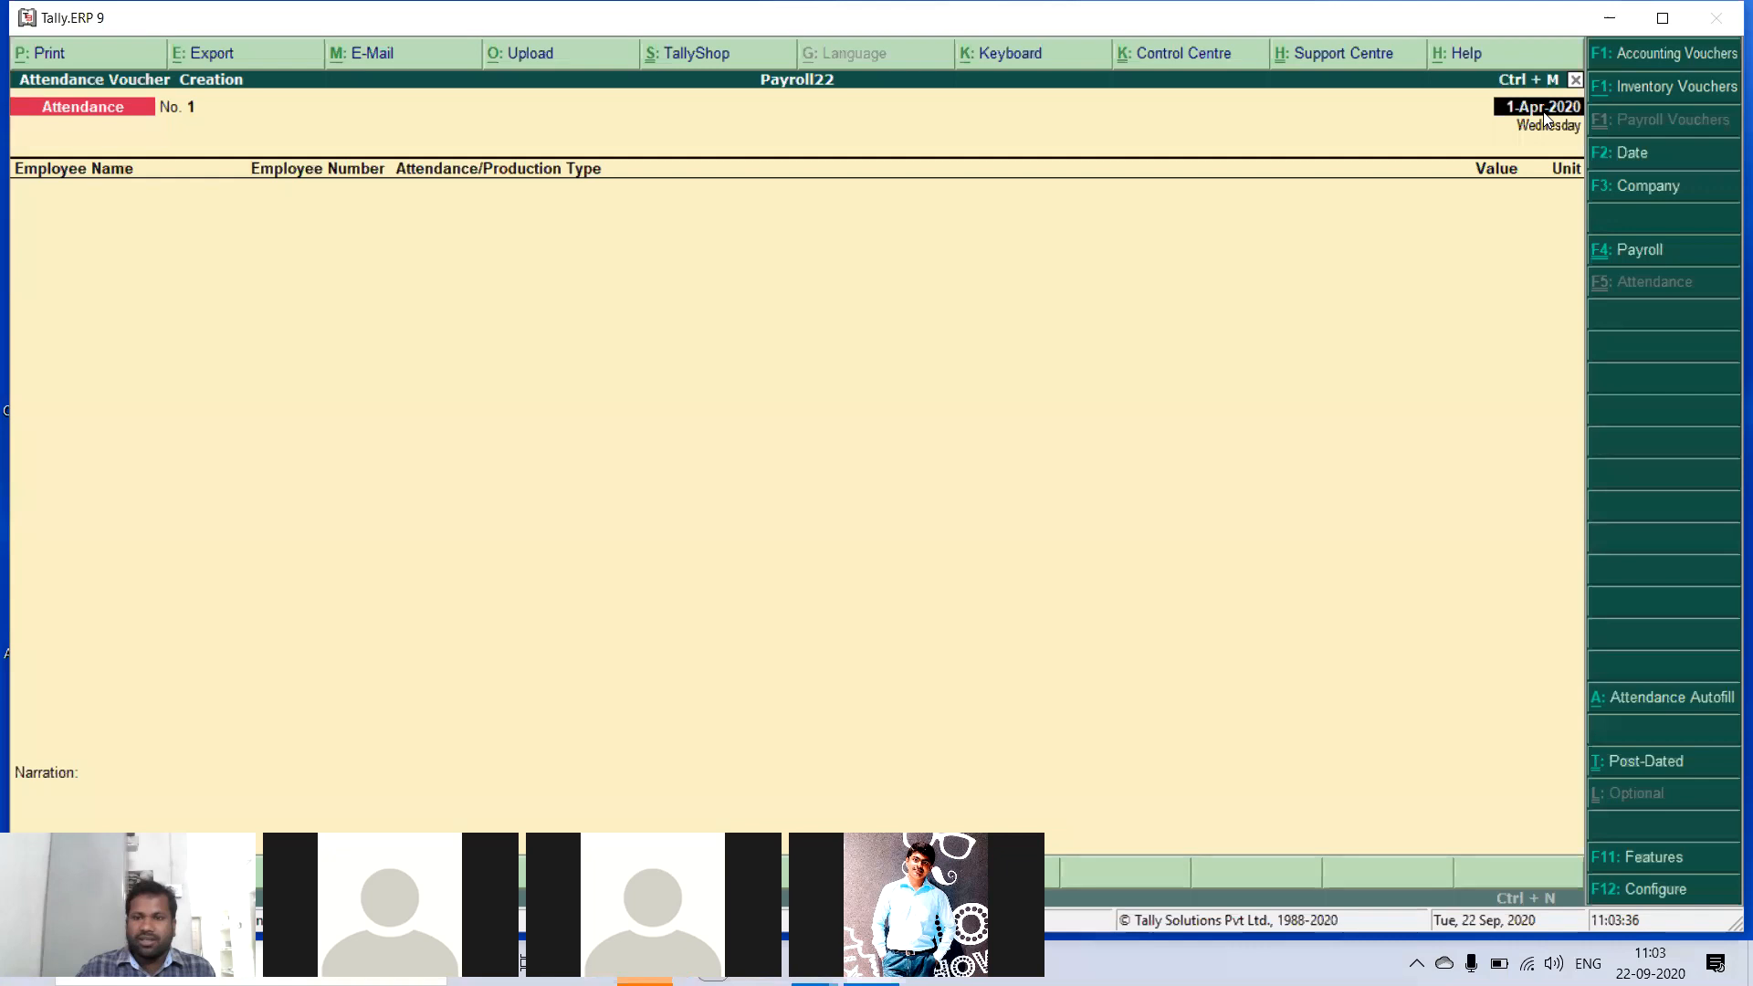
- Set the attendance voucher's date to 31-05-2020
key("F2")
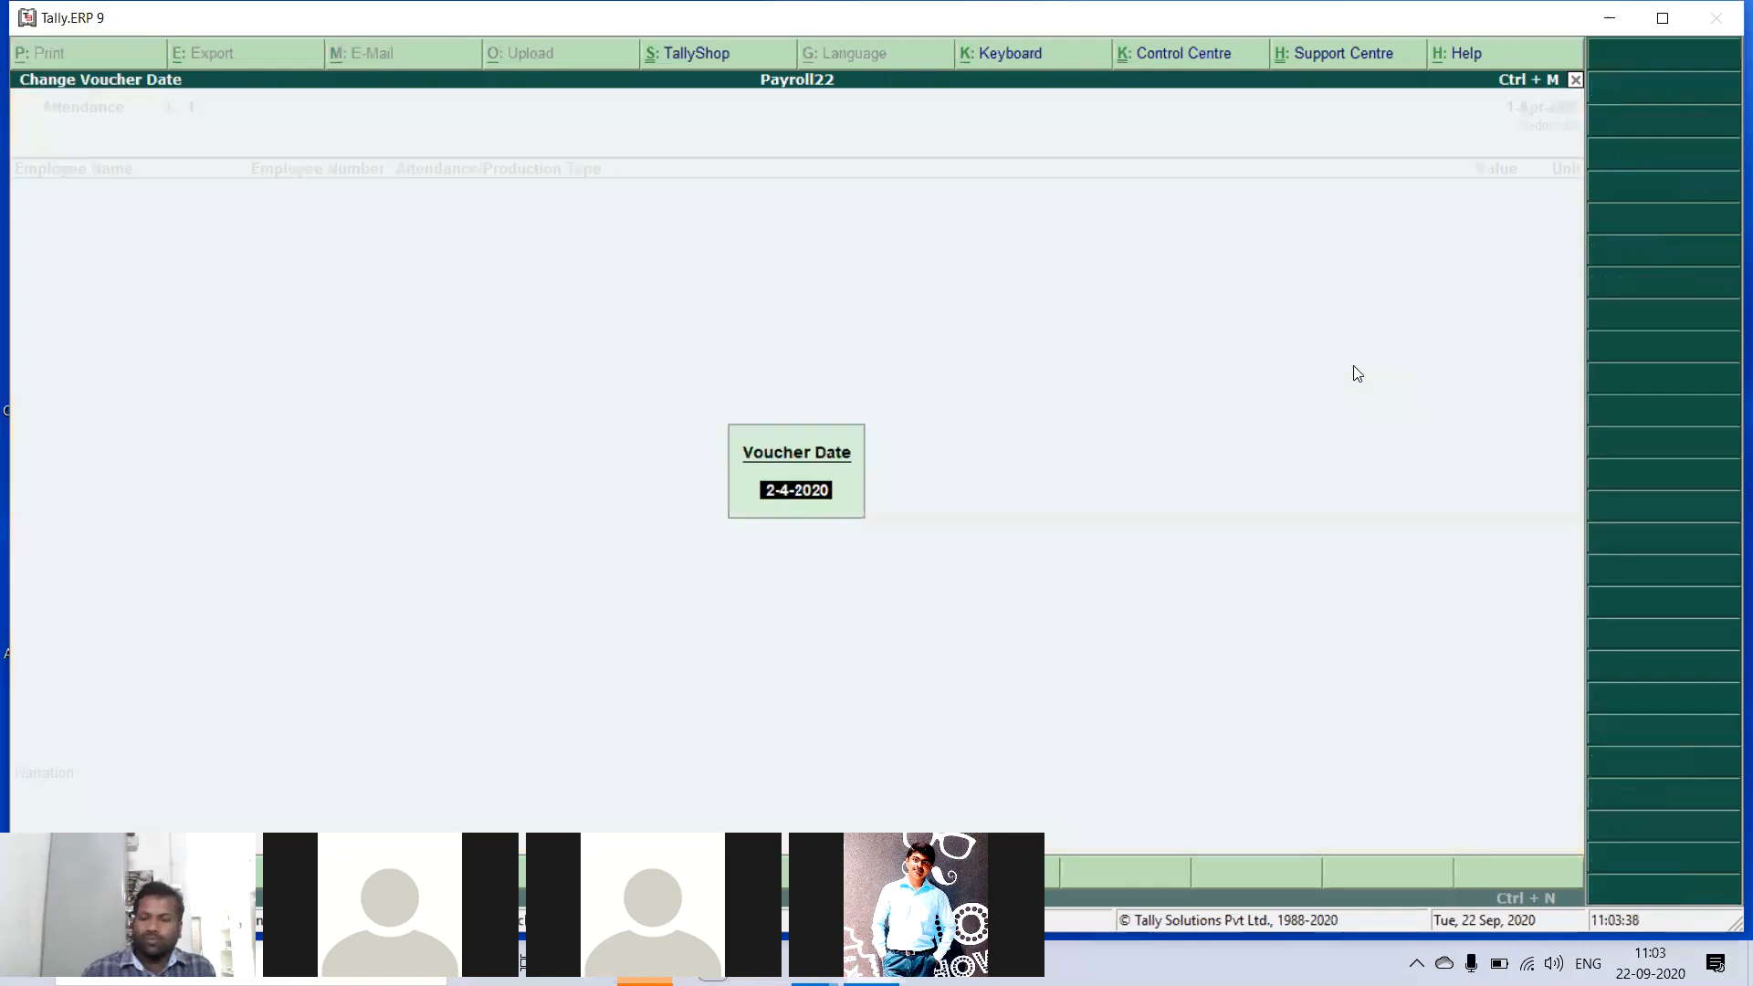
type("31-05")
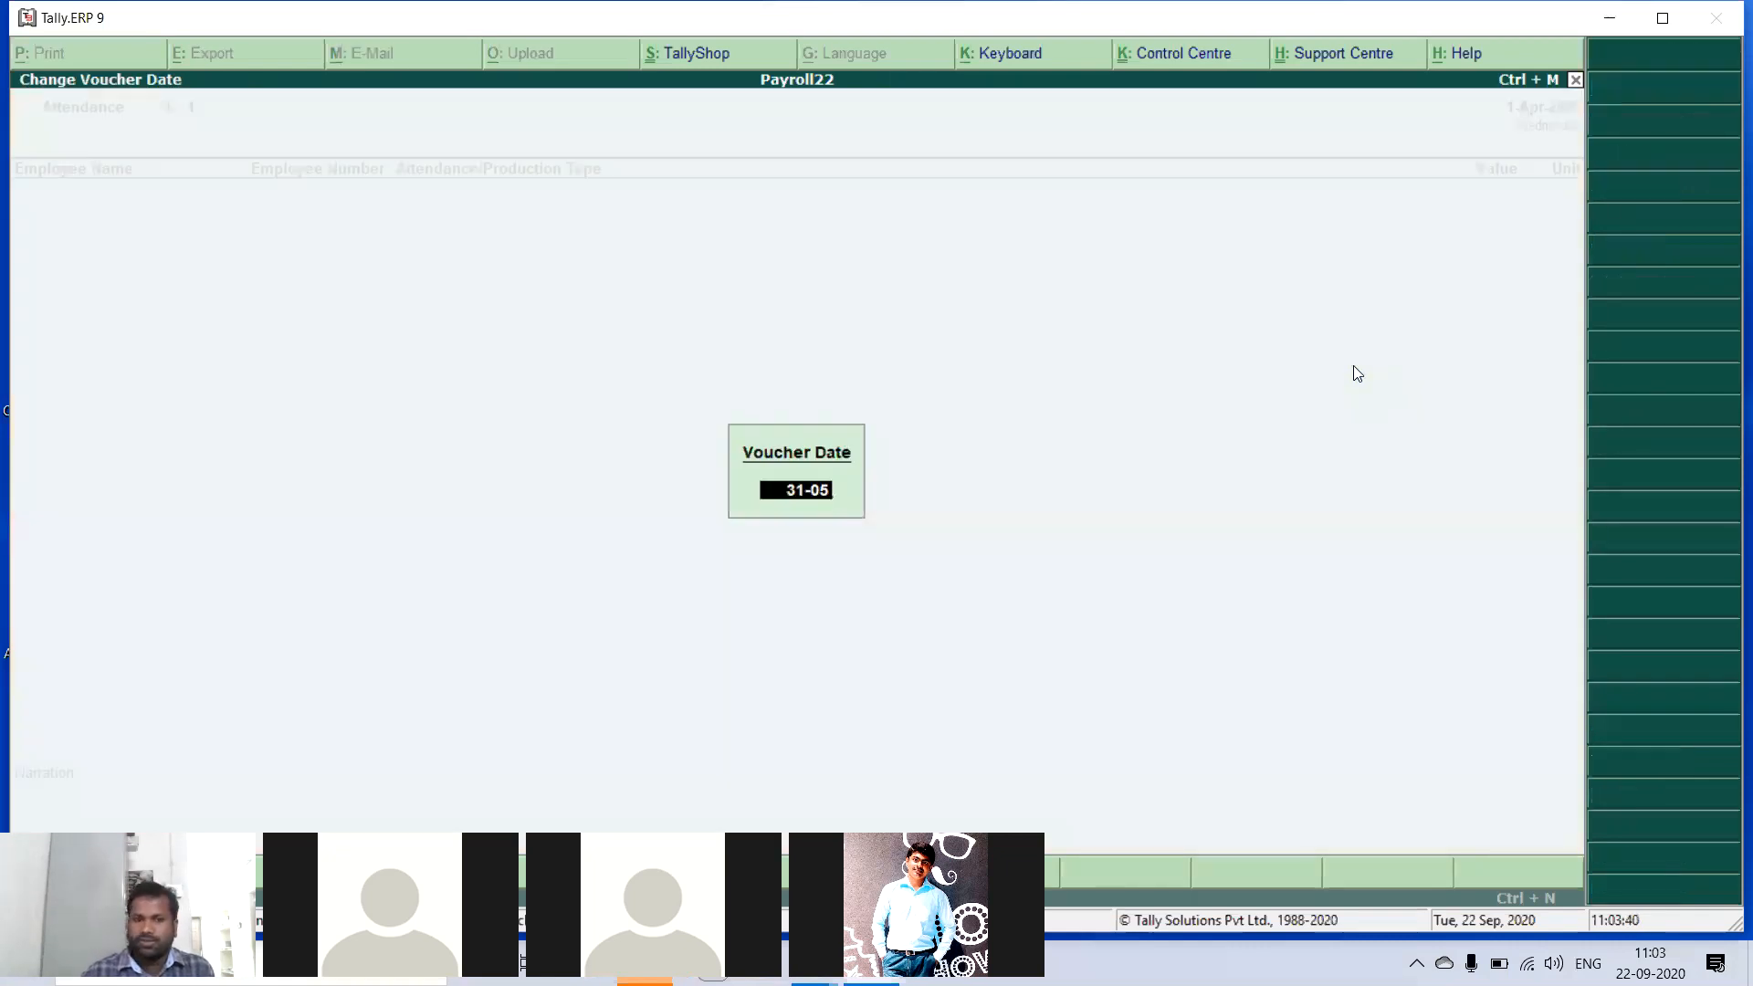
type("-2020")
key("Return")
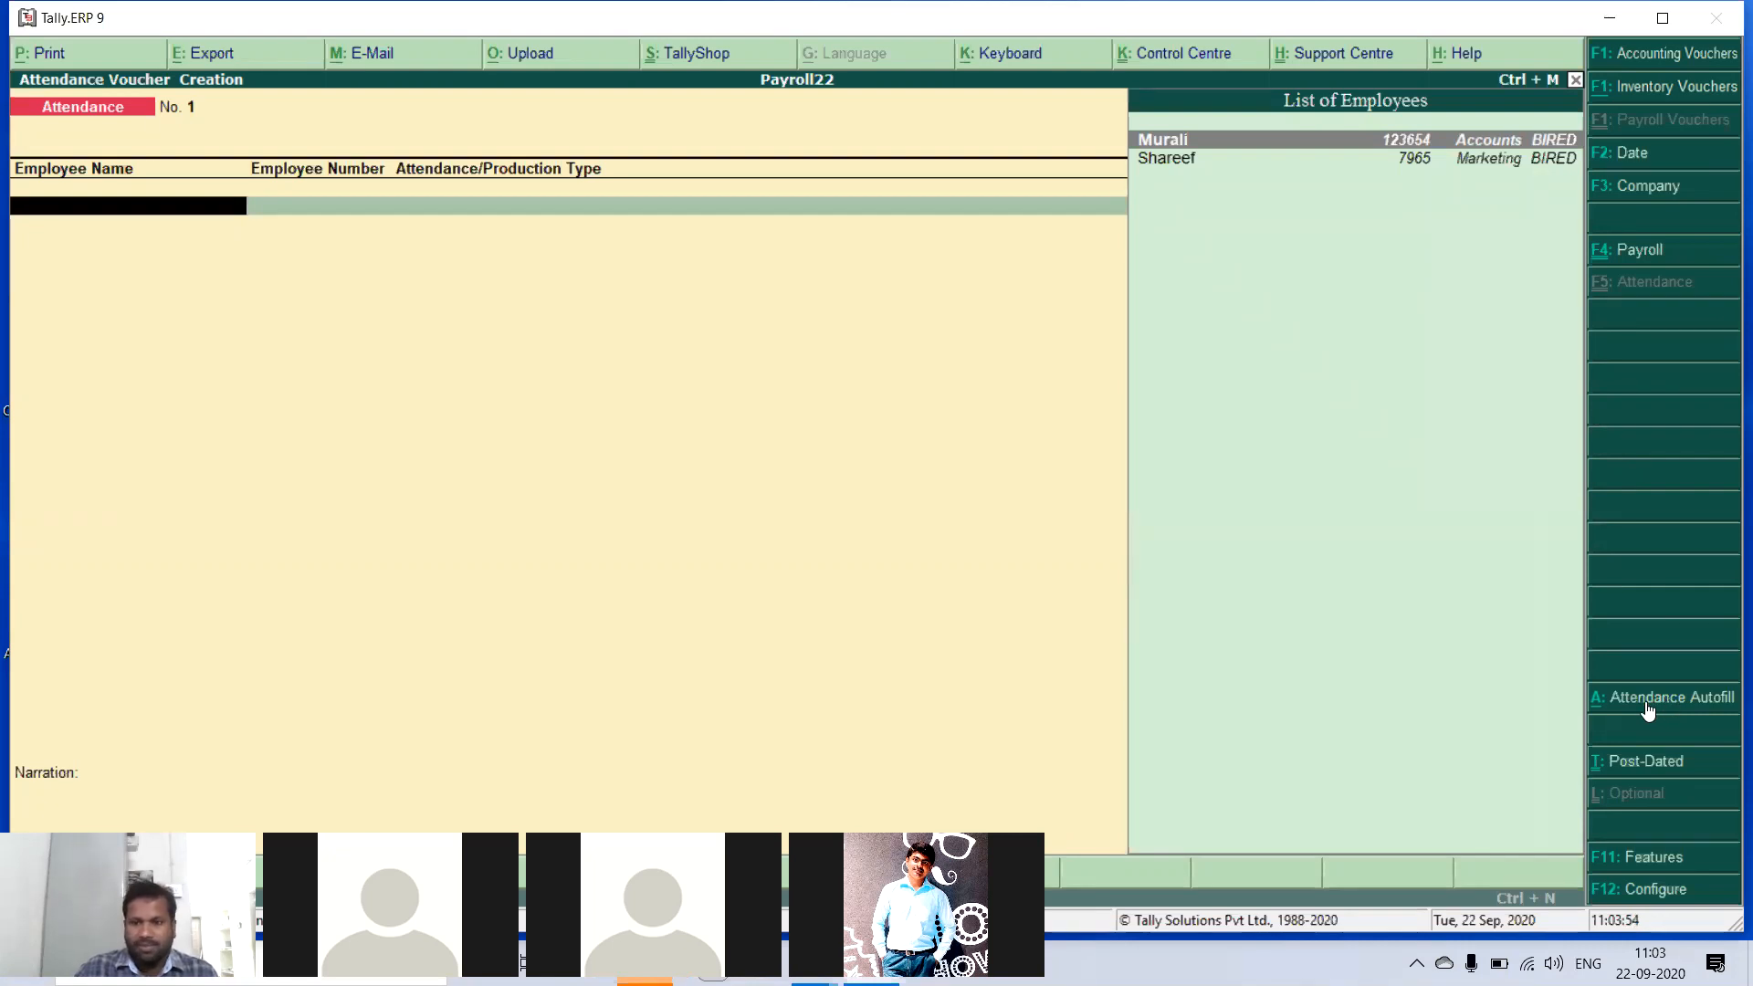
- Start Attendance Auto Fill for 31-5-2020 with employee category BIRED and All Items as the employee/group
left_click(1600, 715)
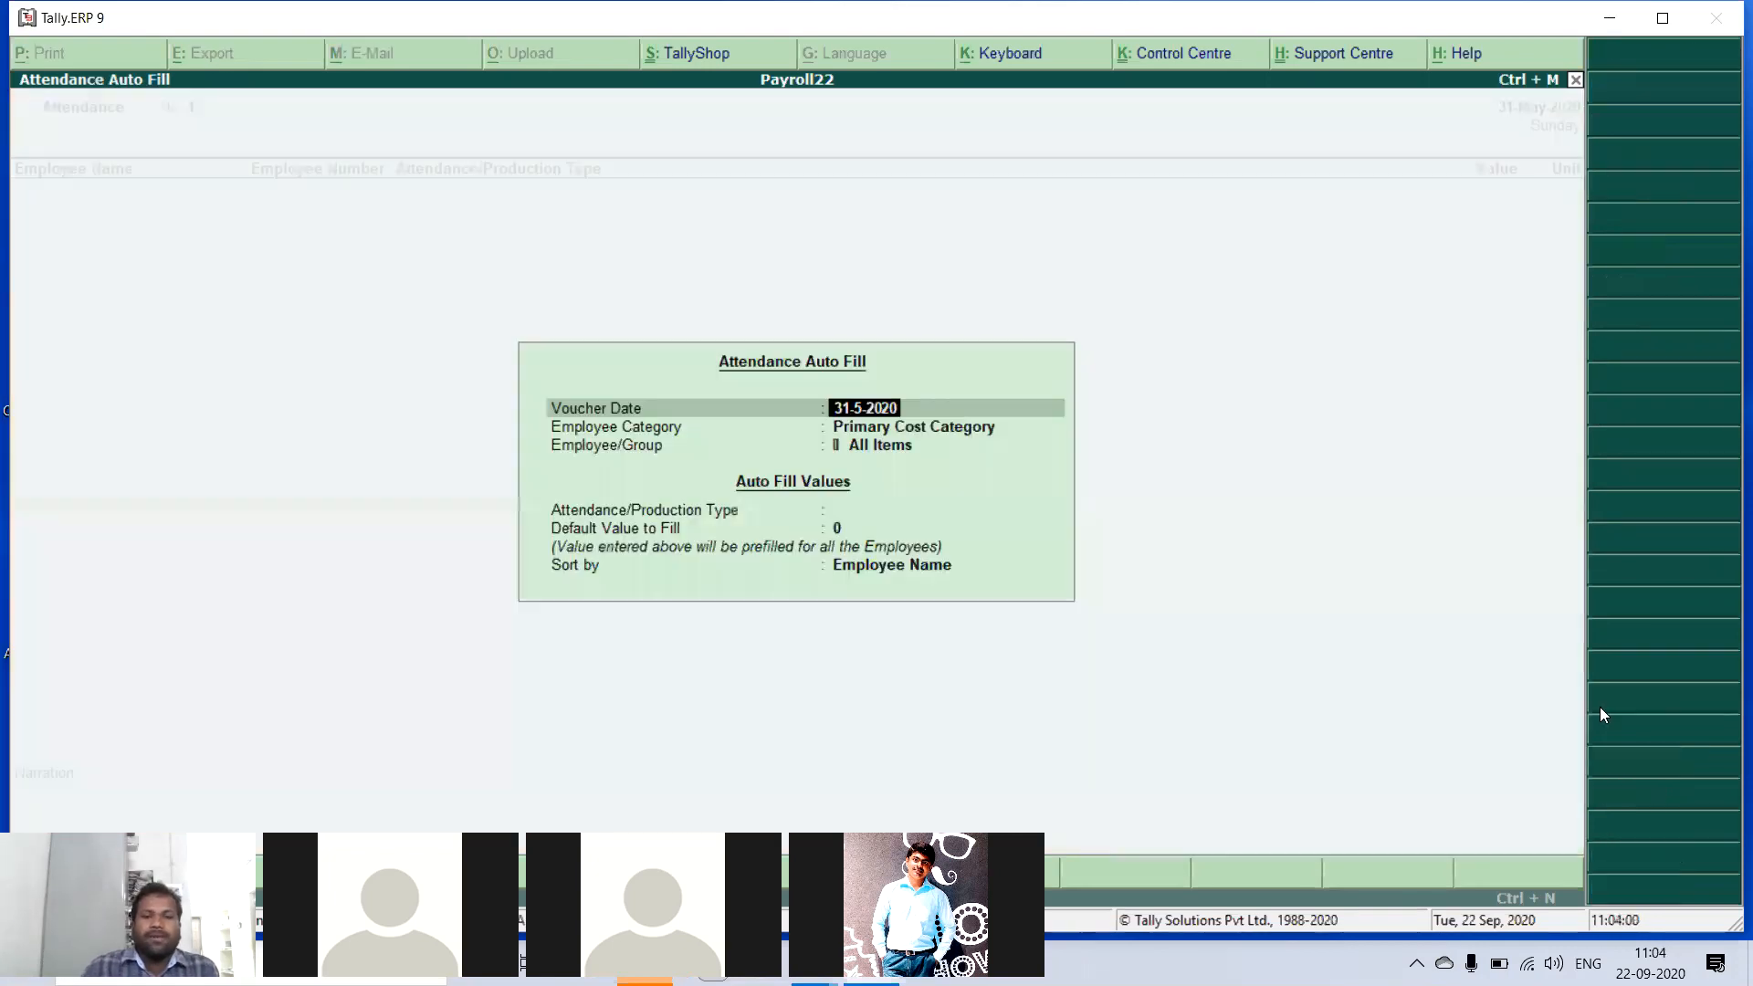
key("Return")
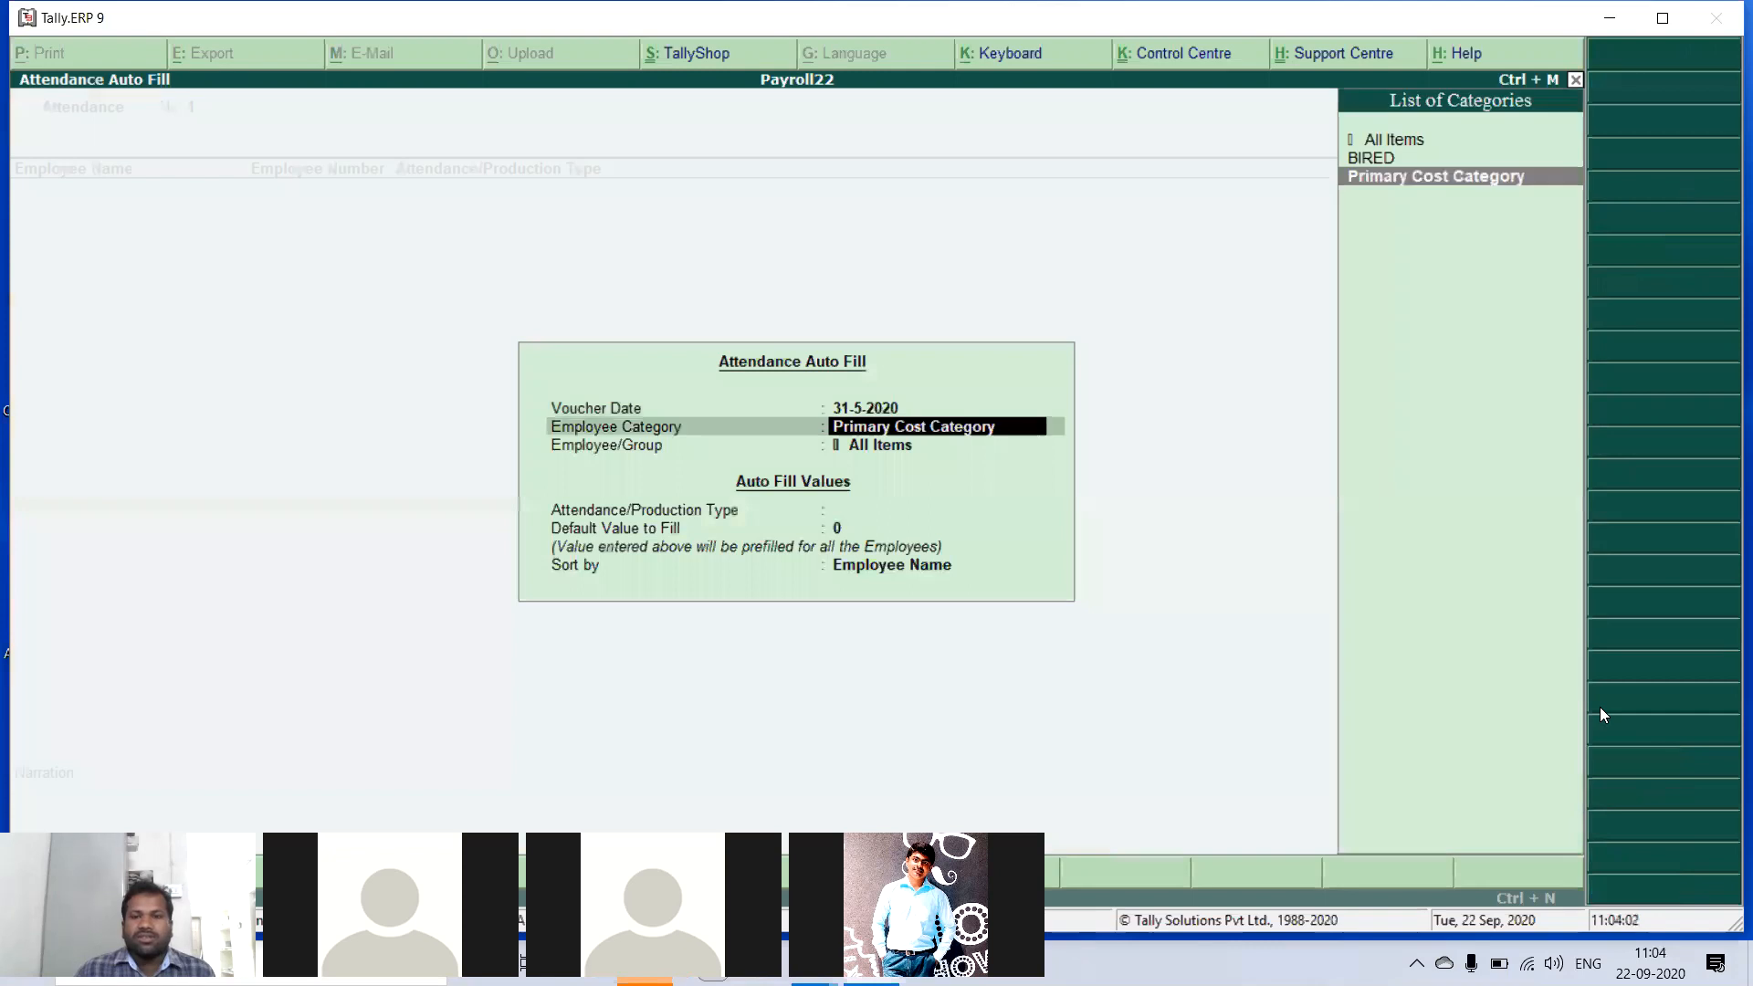
key("Up")
key("Return")
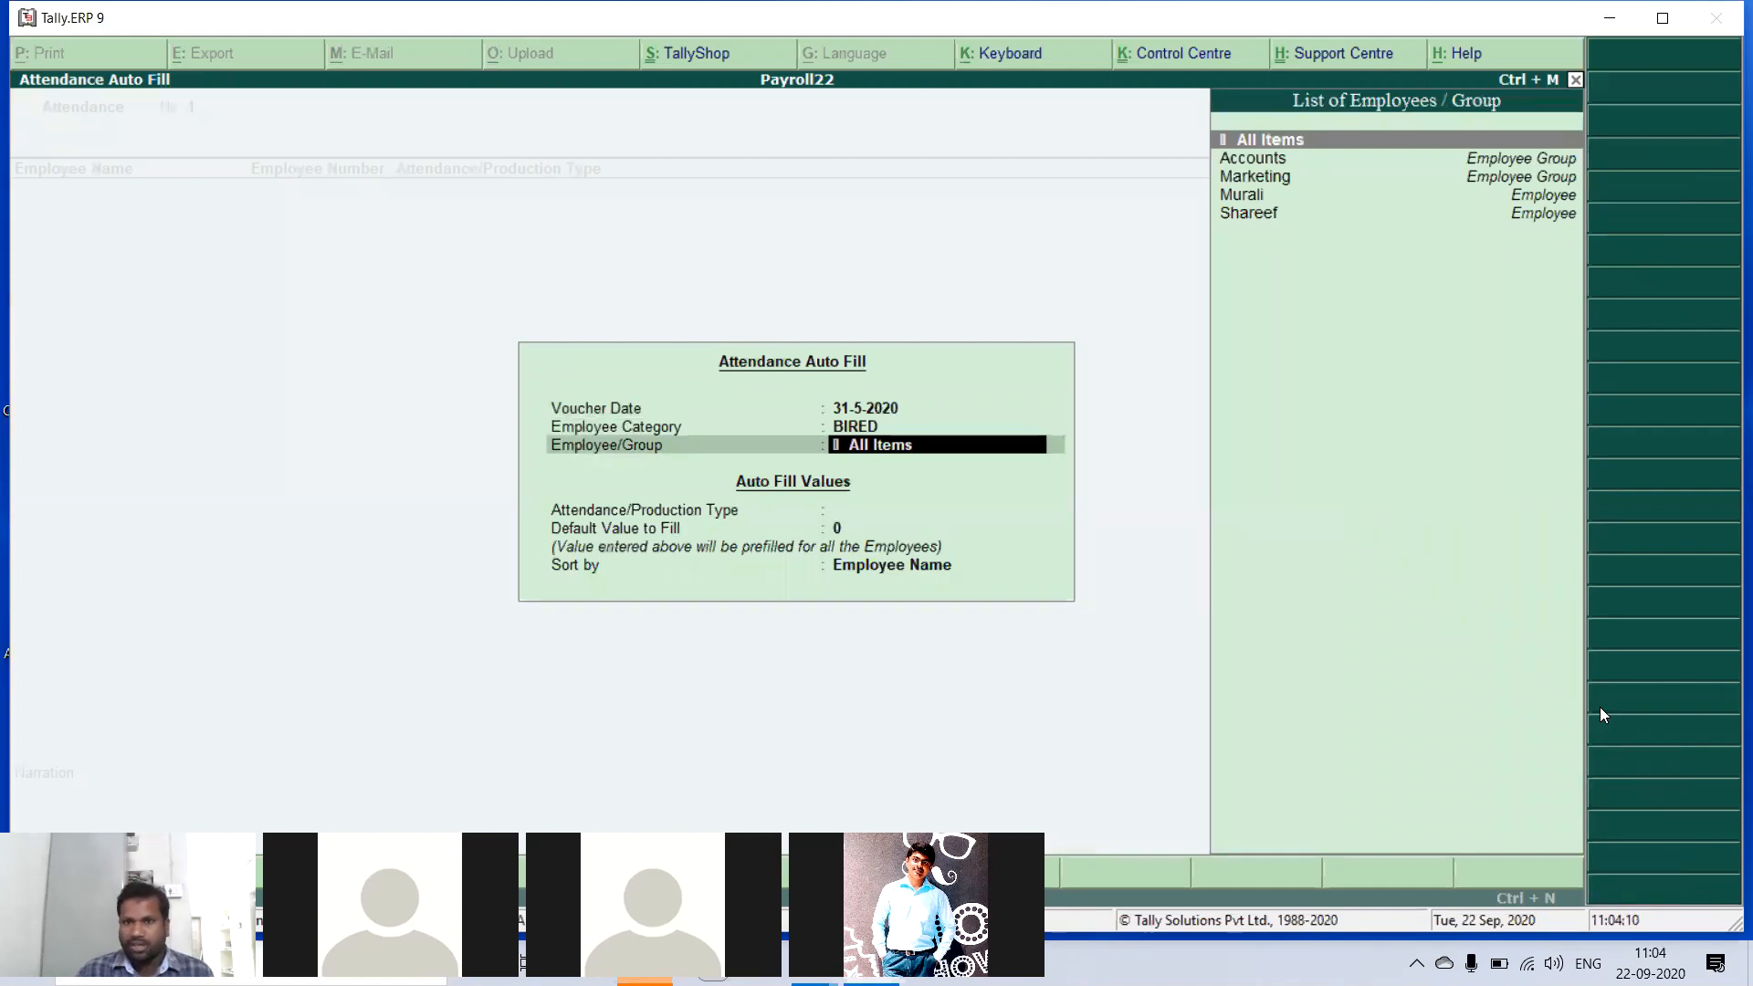
key("Return")
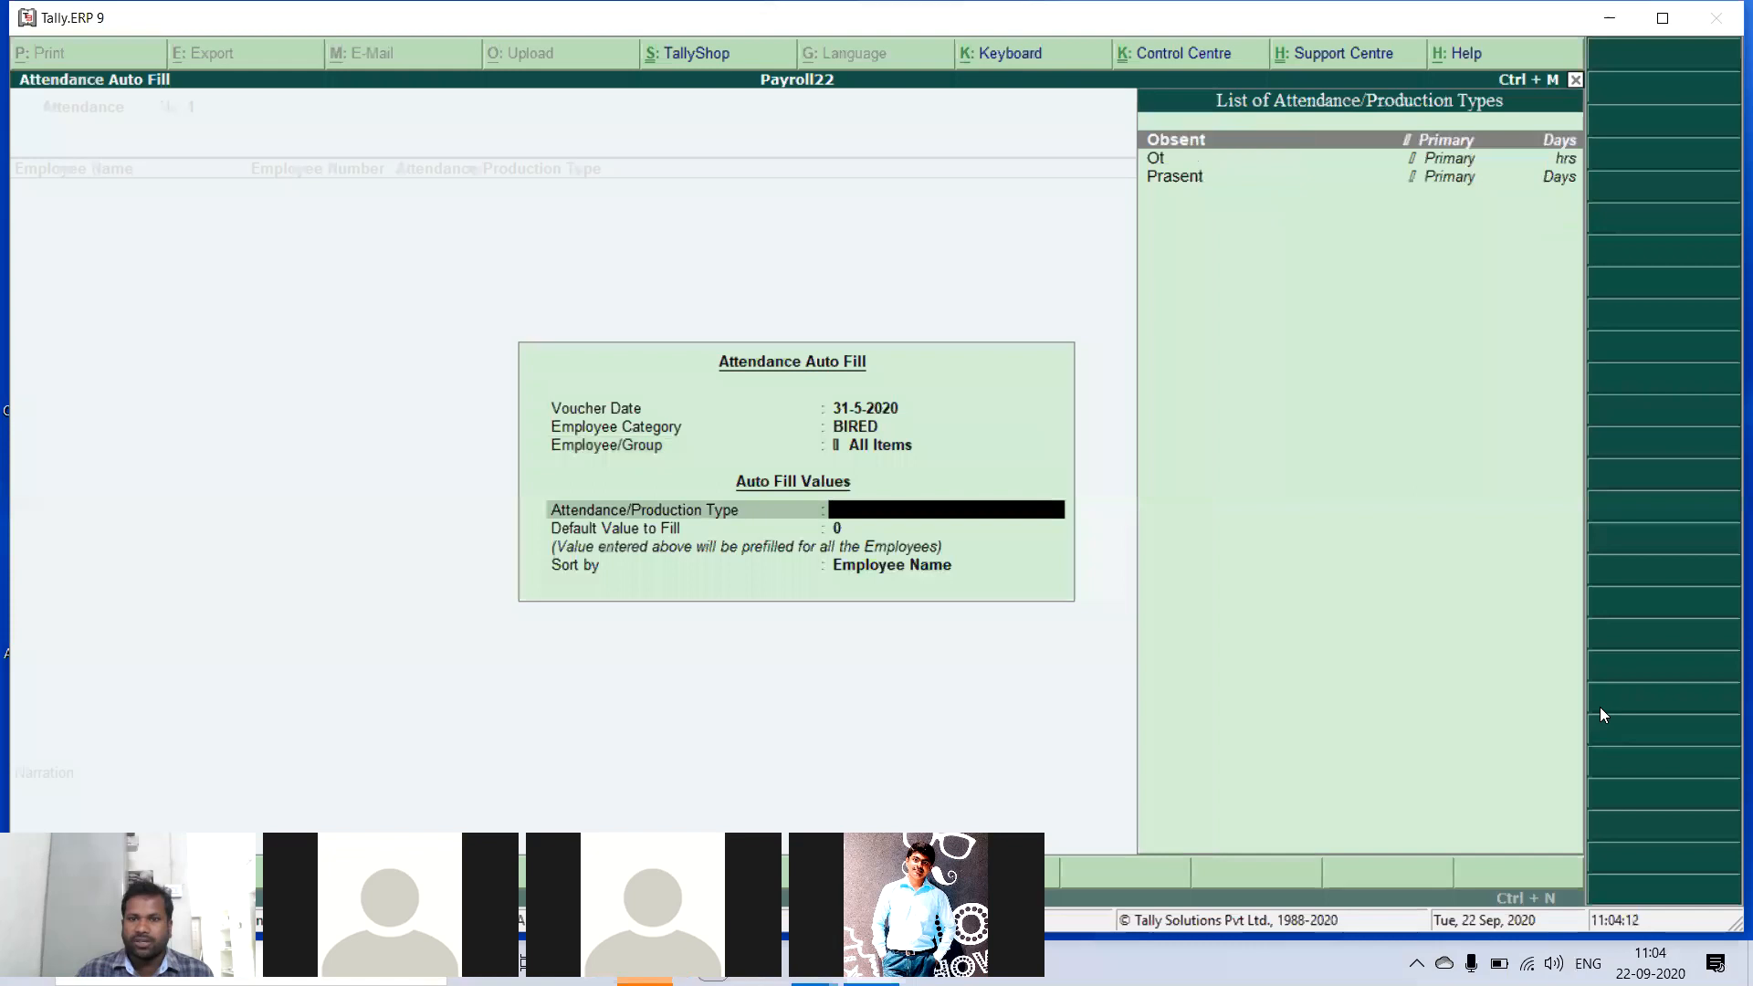
- Autofill the attendance voucher with the Prasent attendance type and default value 0, sorted by Employee Name
key("Down")
key("Down")
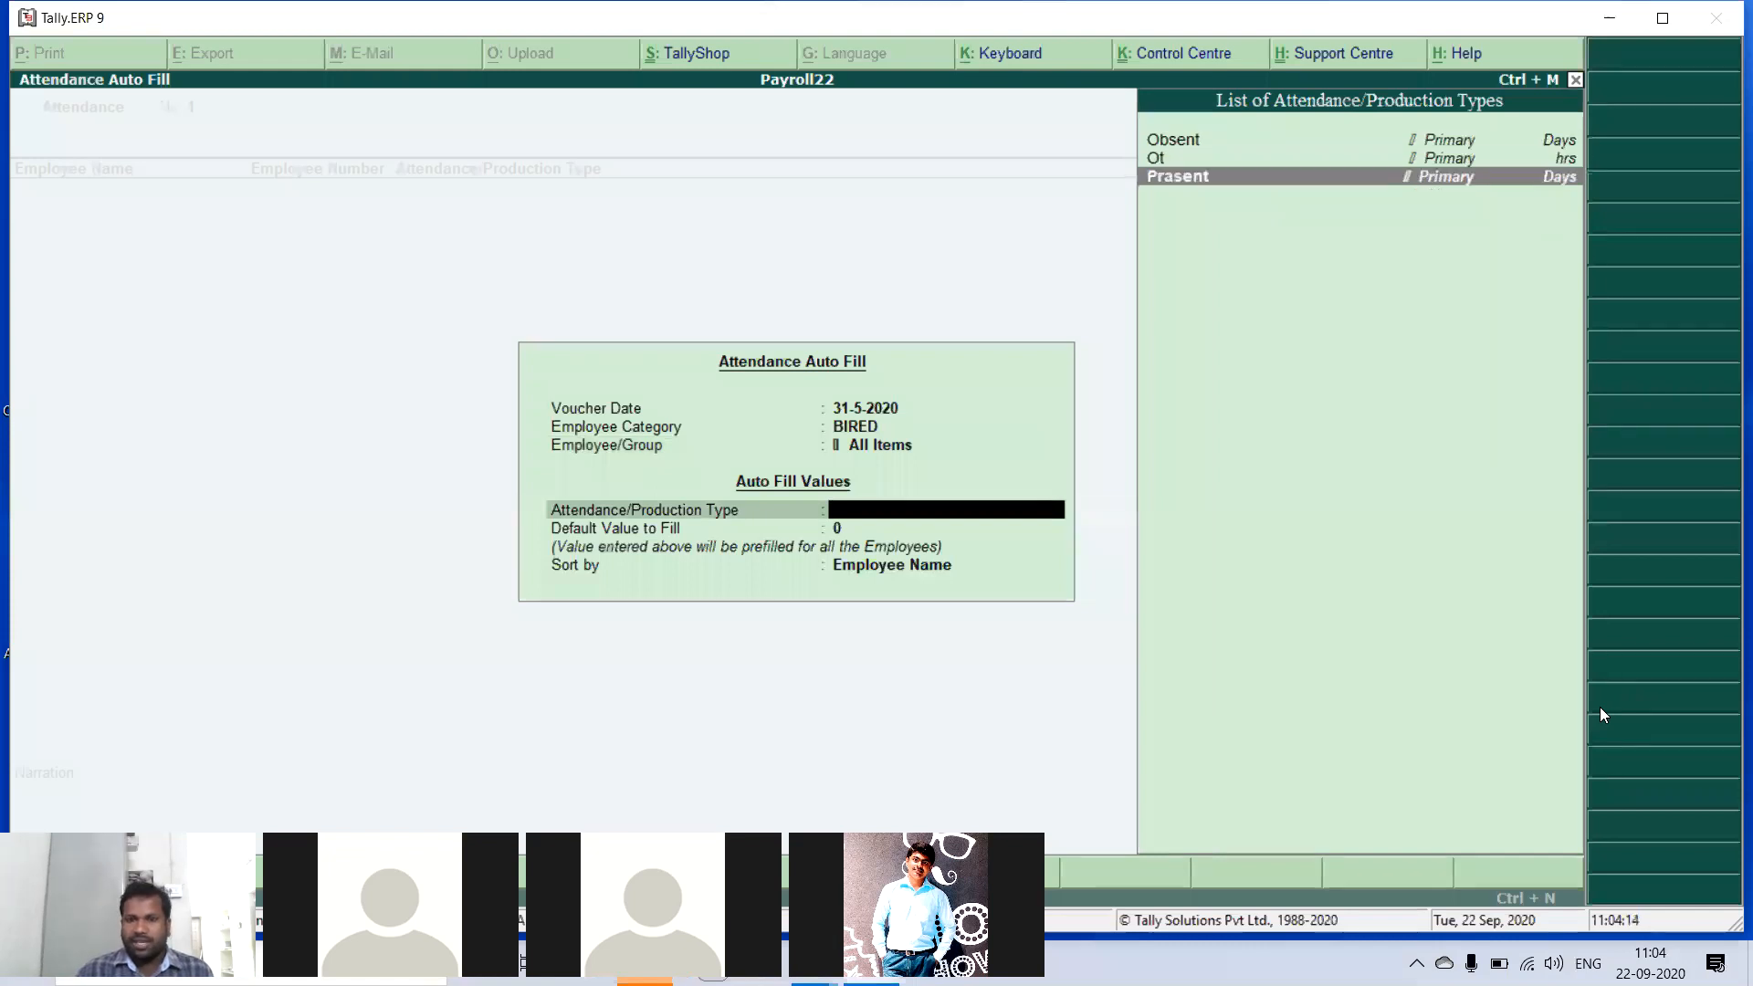
key("Return")
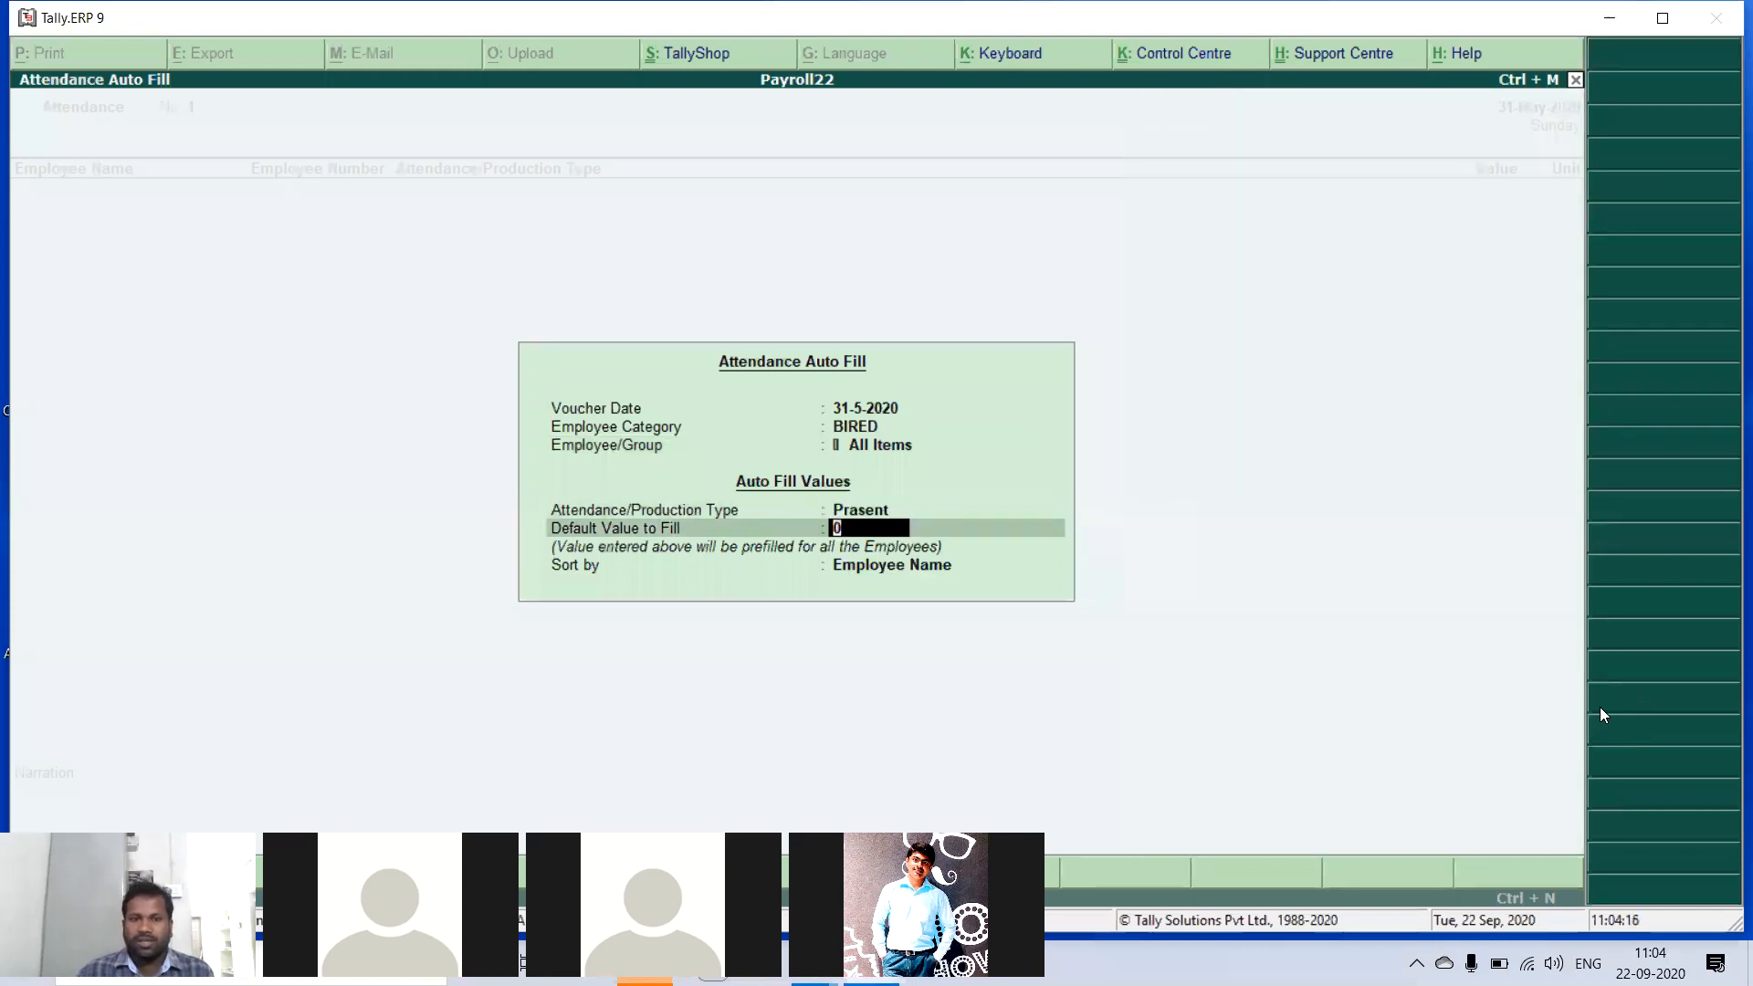
key("Return")
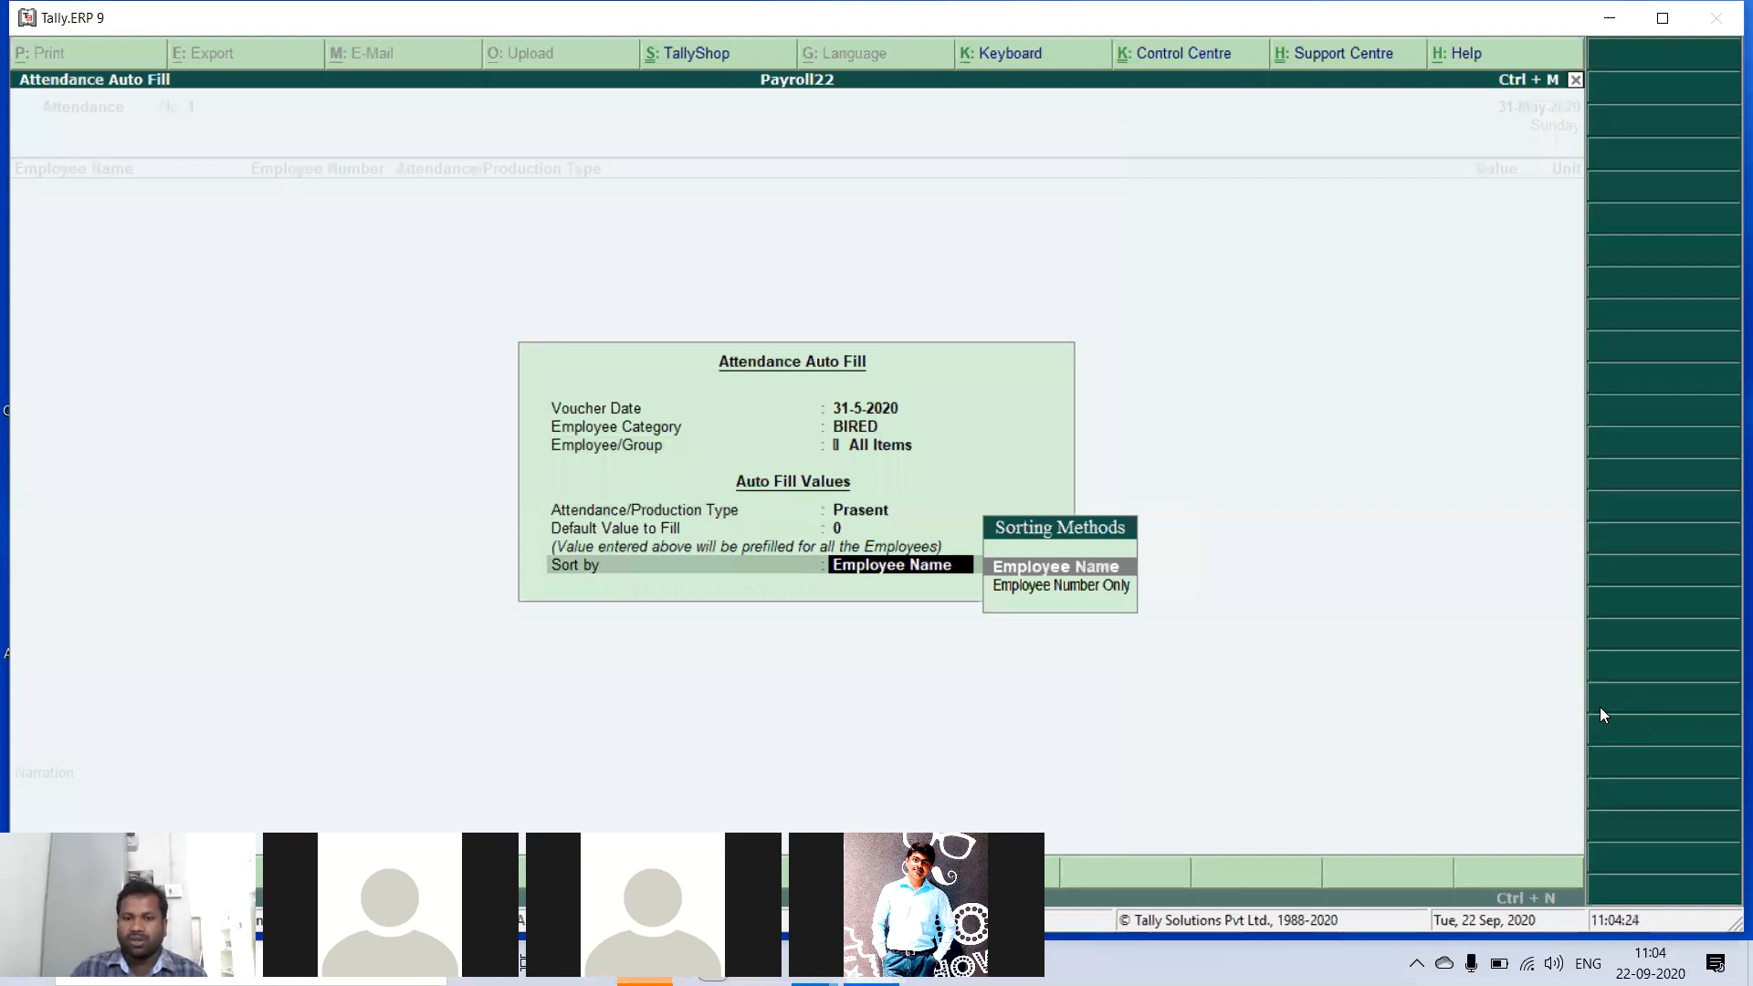
key("Return")
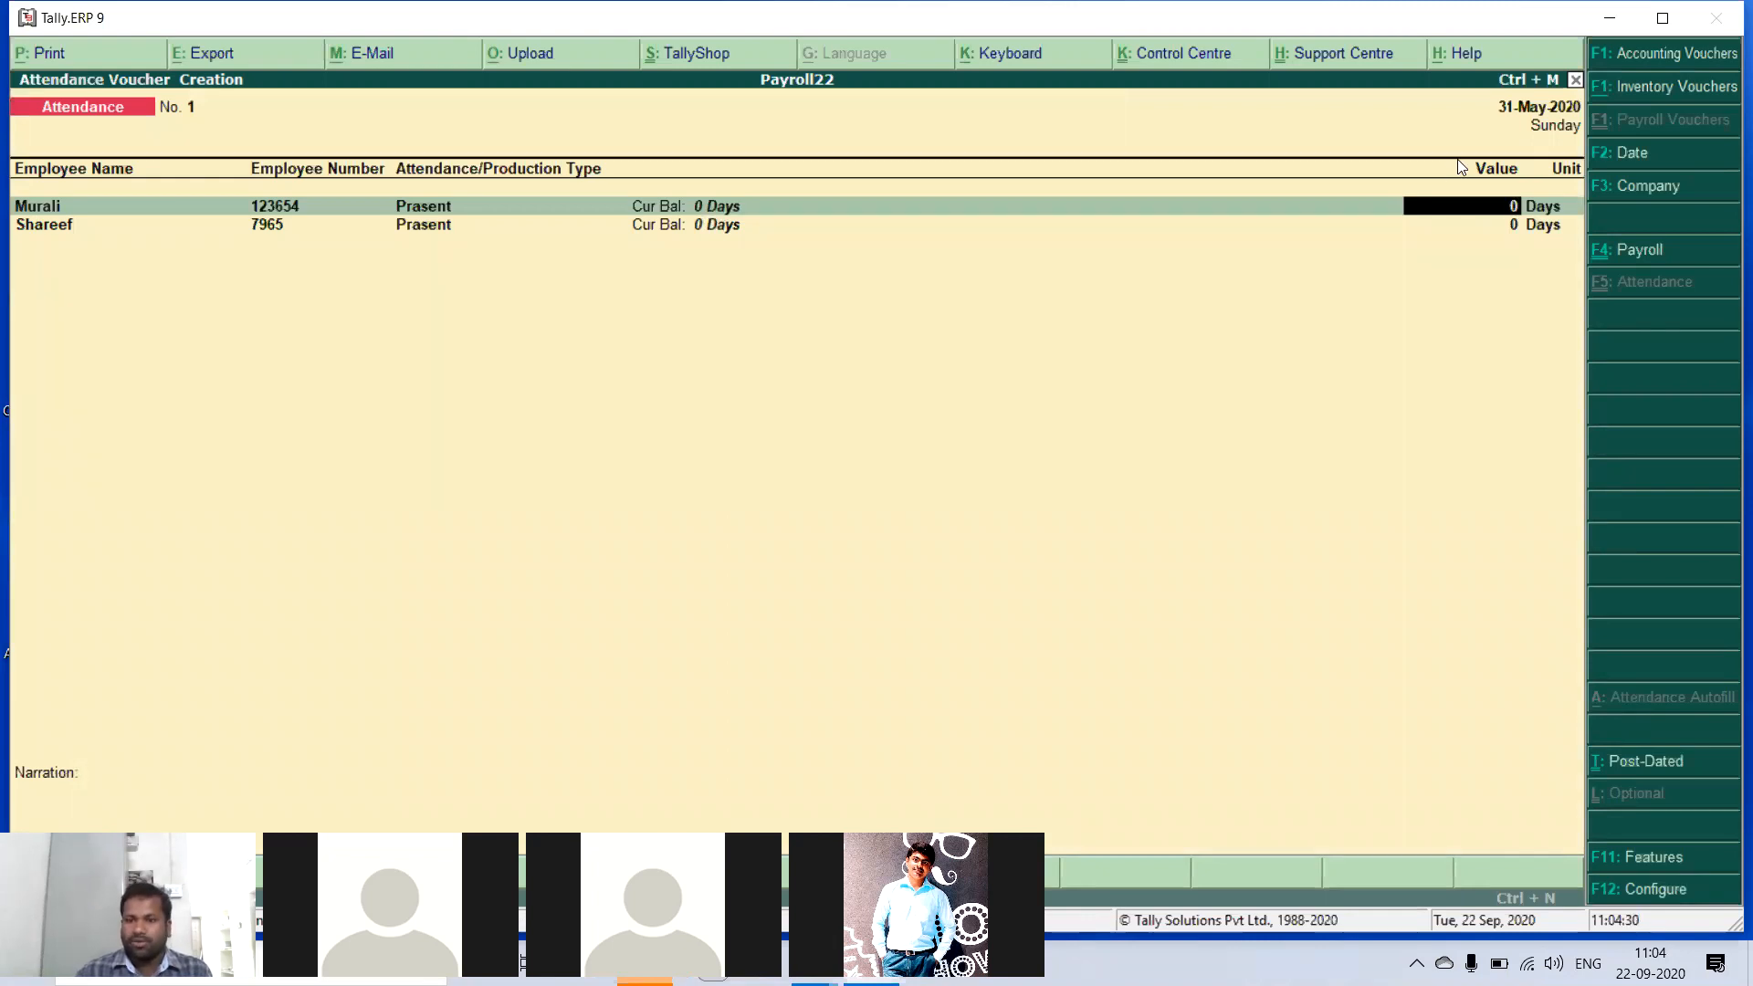
- Enter 30 present days for the first employee and 29 for the second, and save the attendance voucher without a narration
type("30")
key("Return")
type("29")
key("Return")
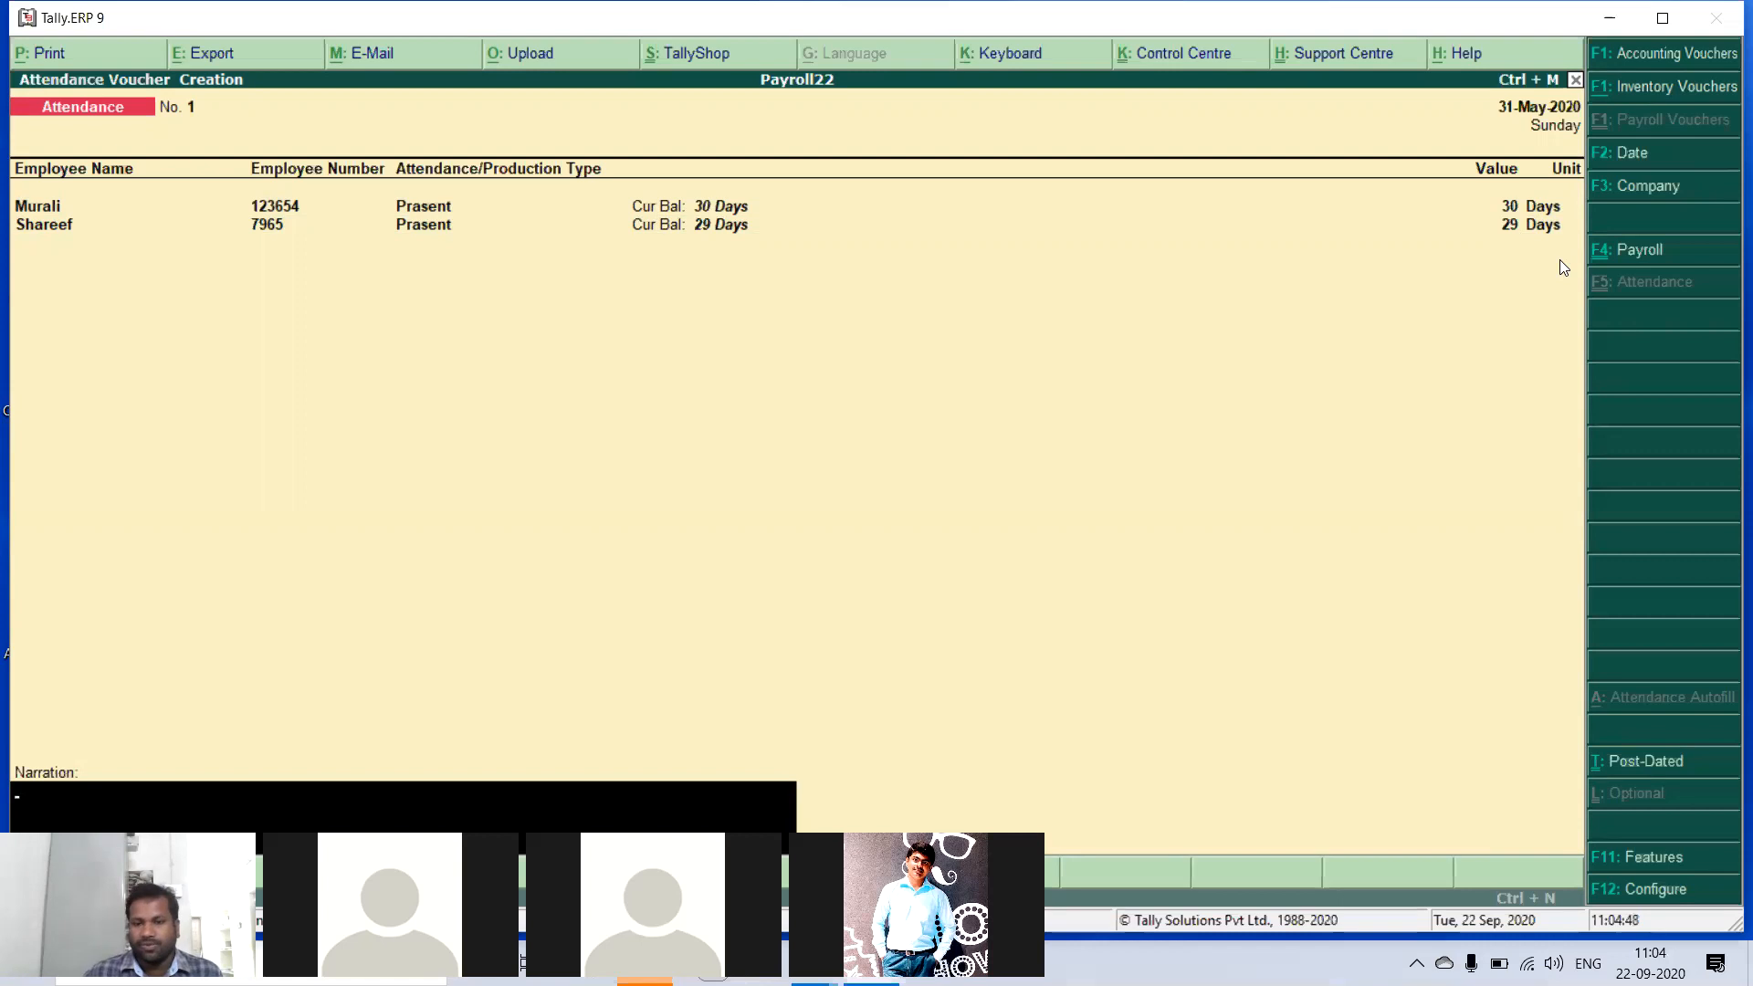
key("Return")
key("Return")
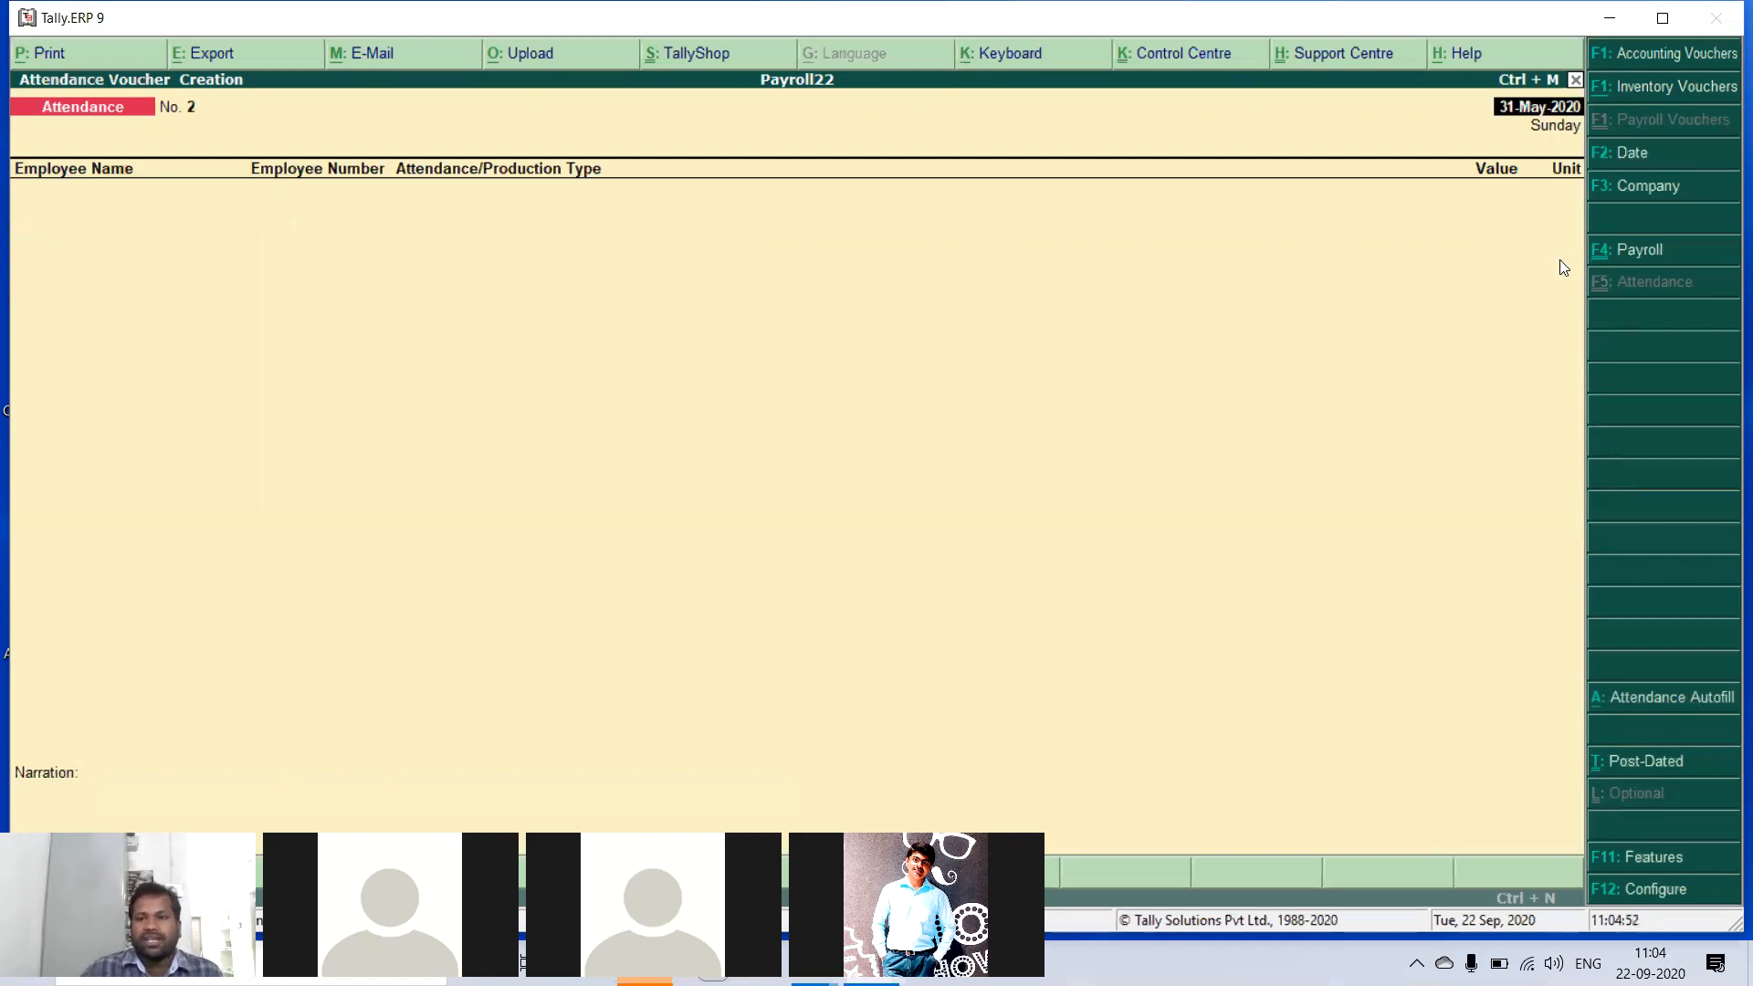
- Switch to a new payroll voucher dated 31-May-2020 and choose Salary Payble as its account
left_click(1633, 258)
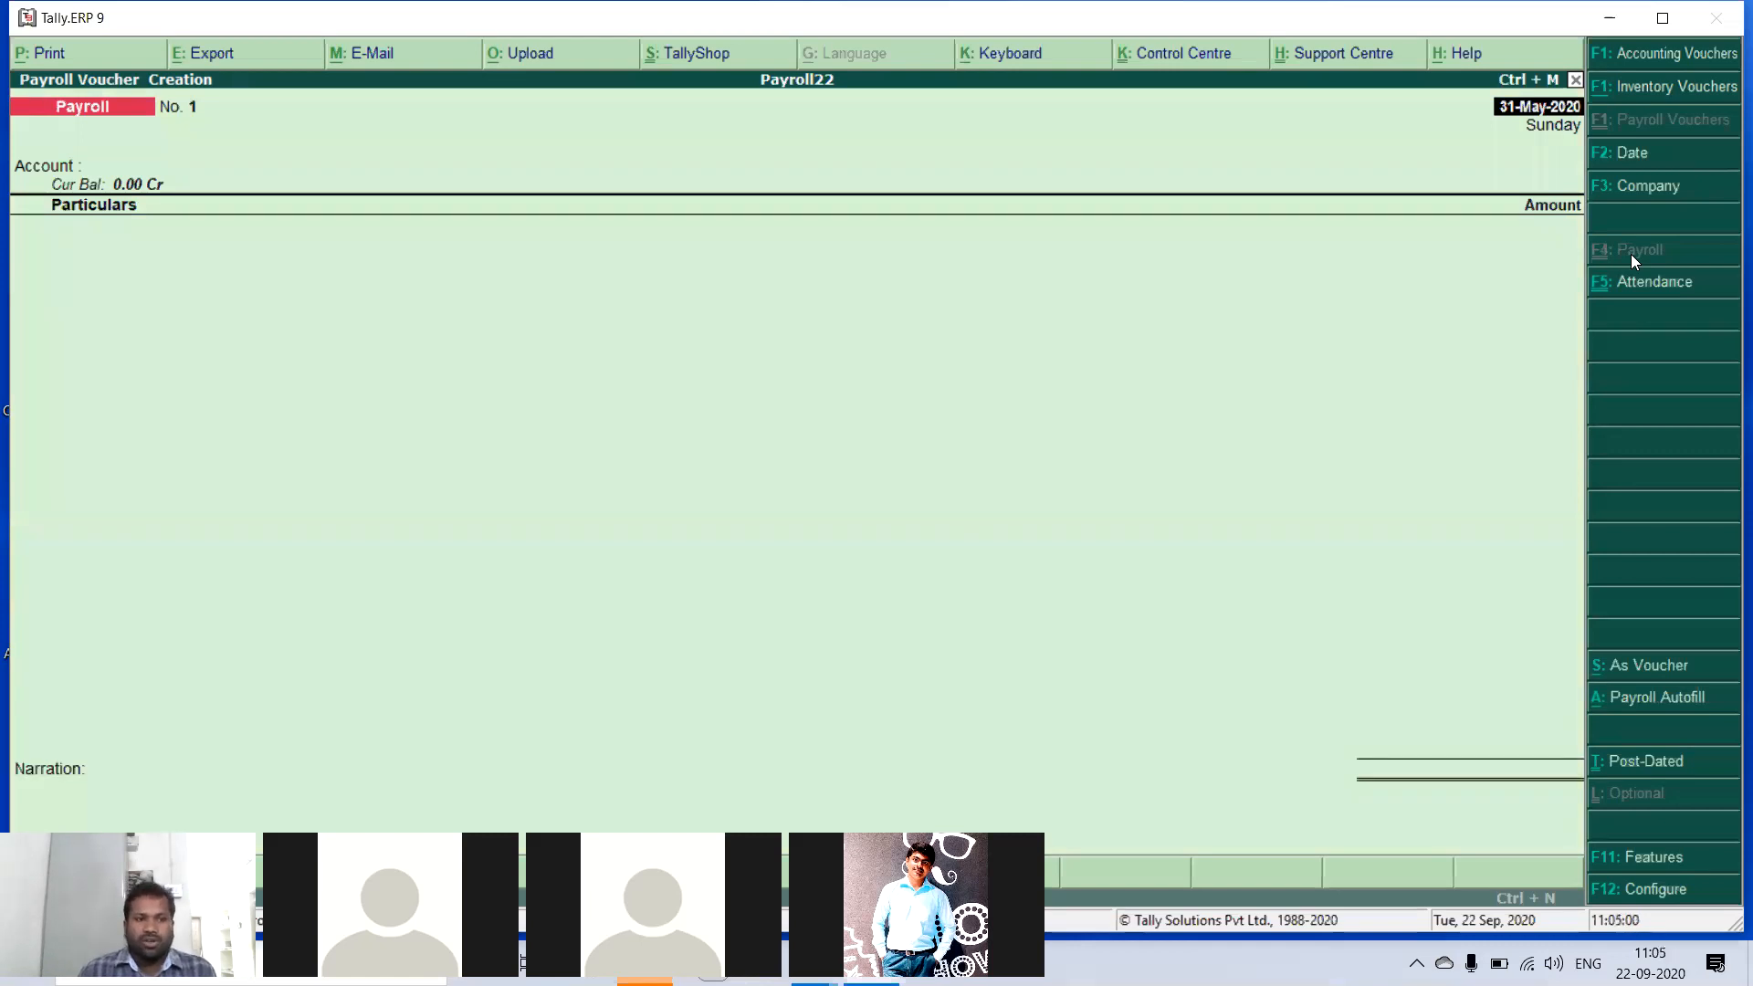
key("Return")
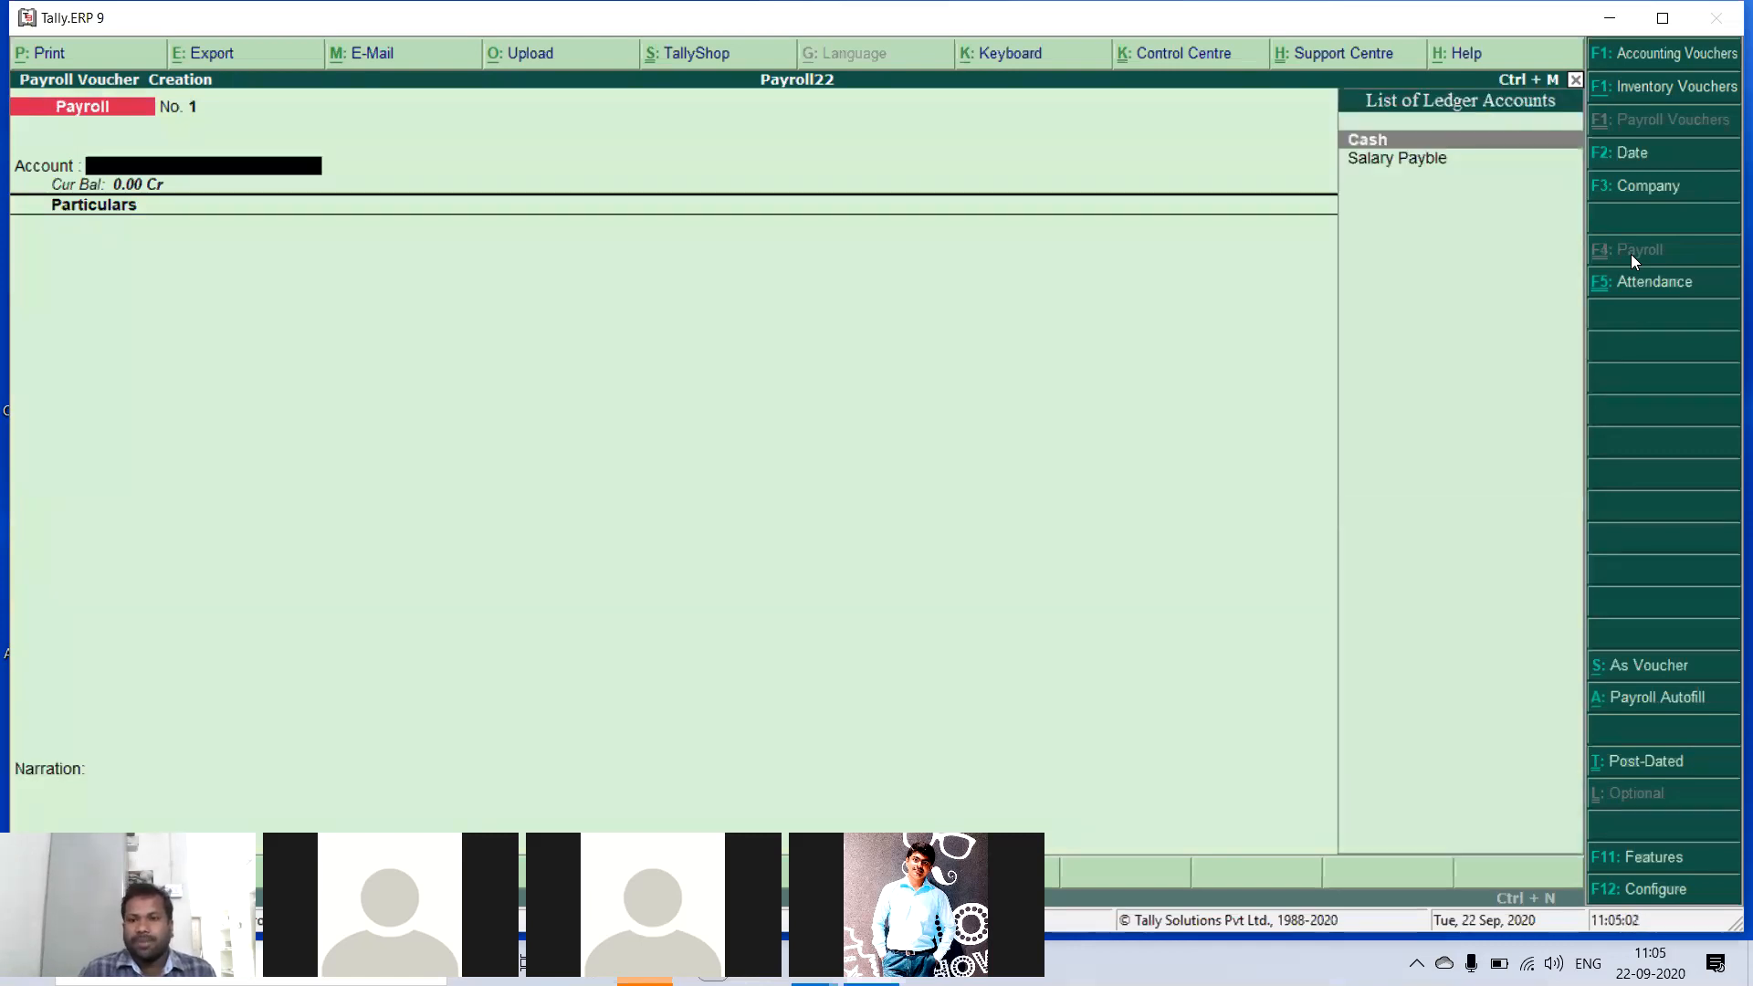
key("Down")
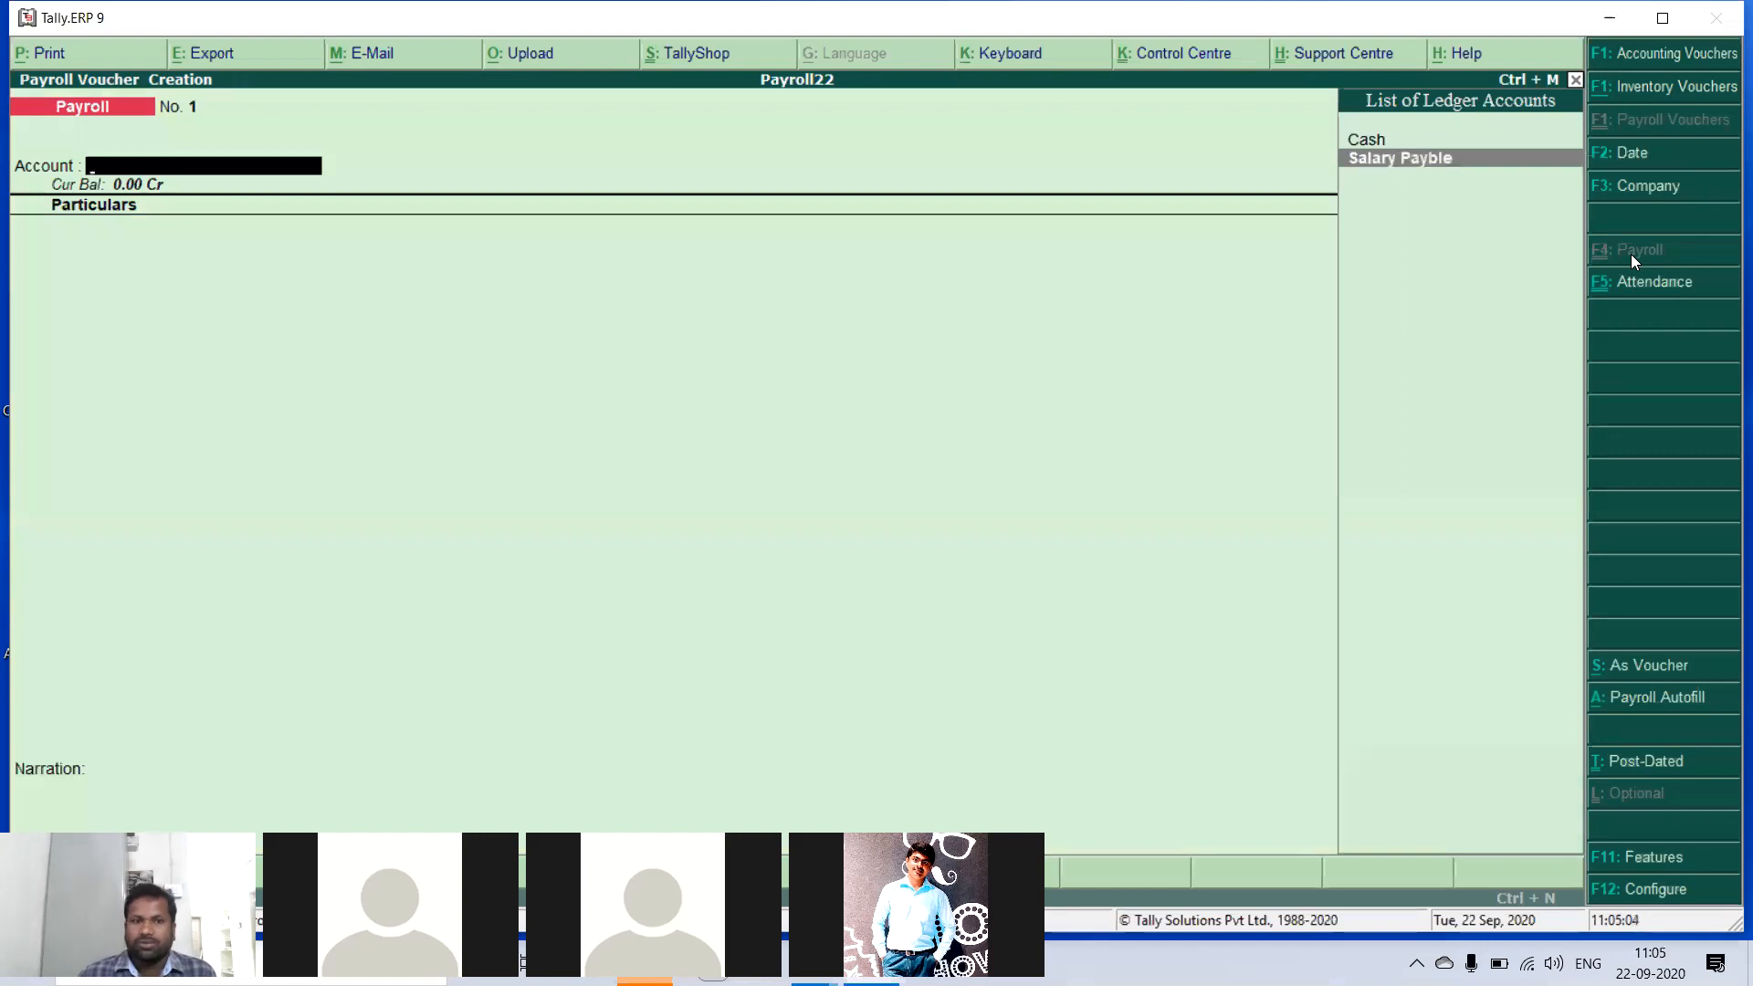
key("Return")
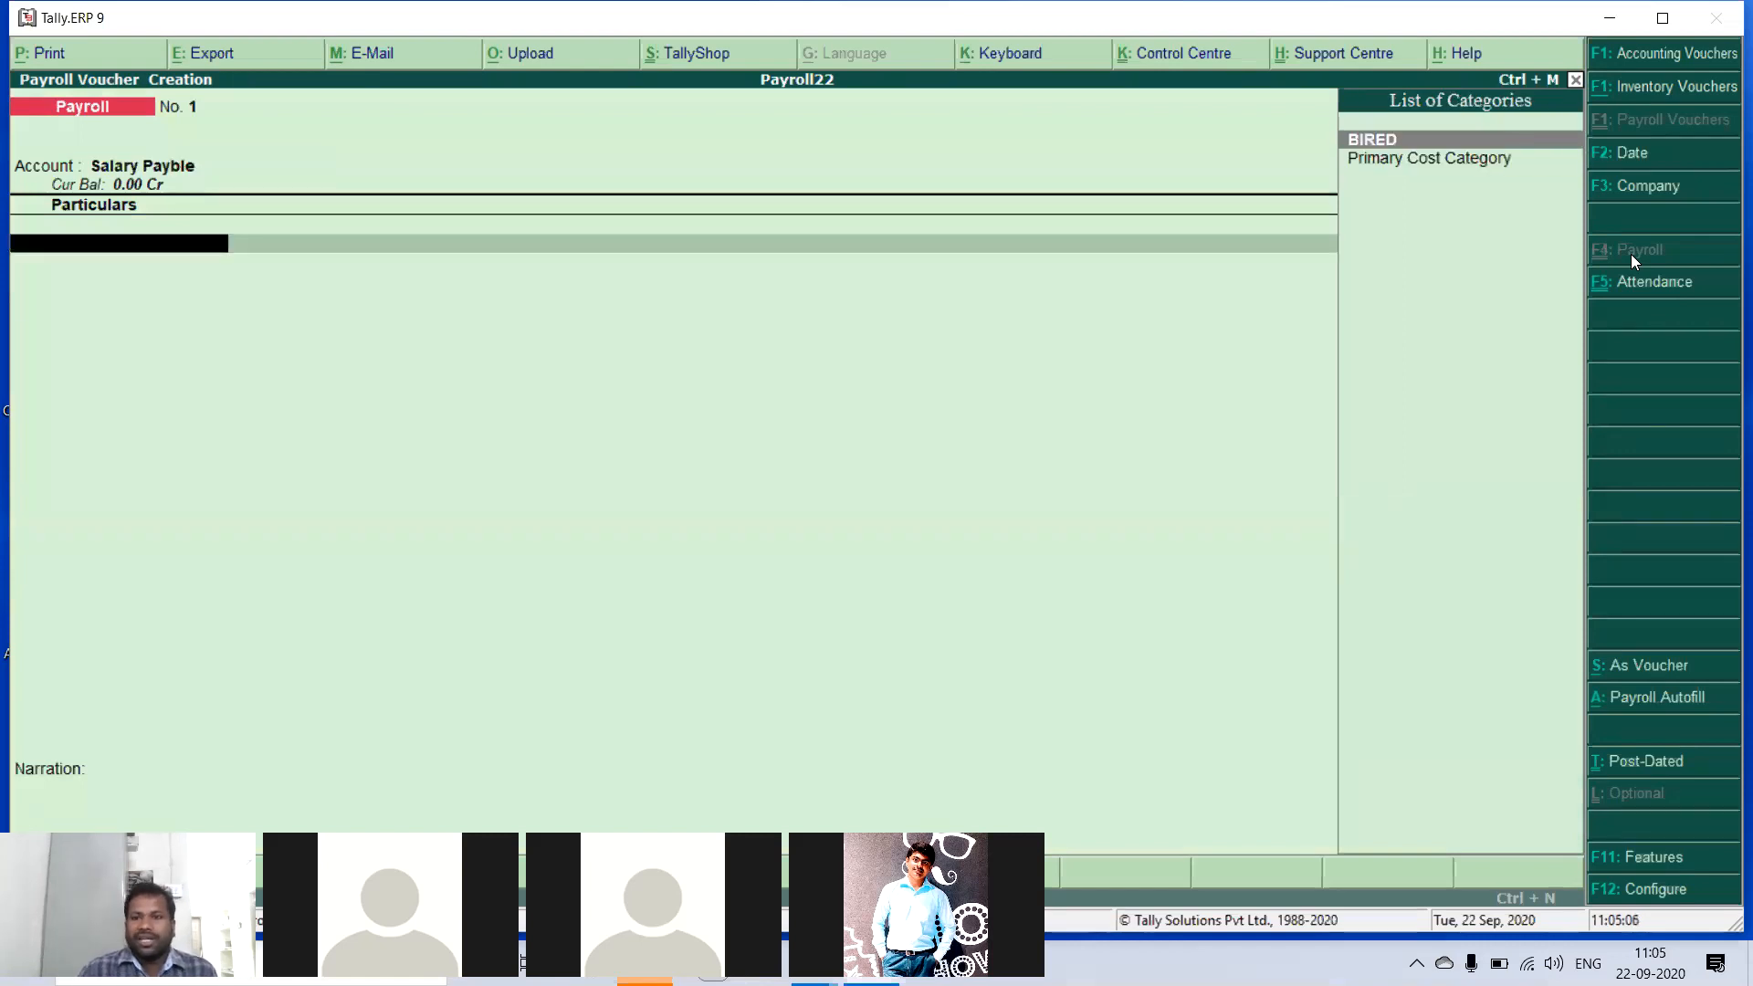
- Start Payroll Autofill for the Salary process covering 1-5-2020 to 31-5-2020
left_click(1641, 701)
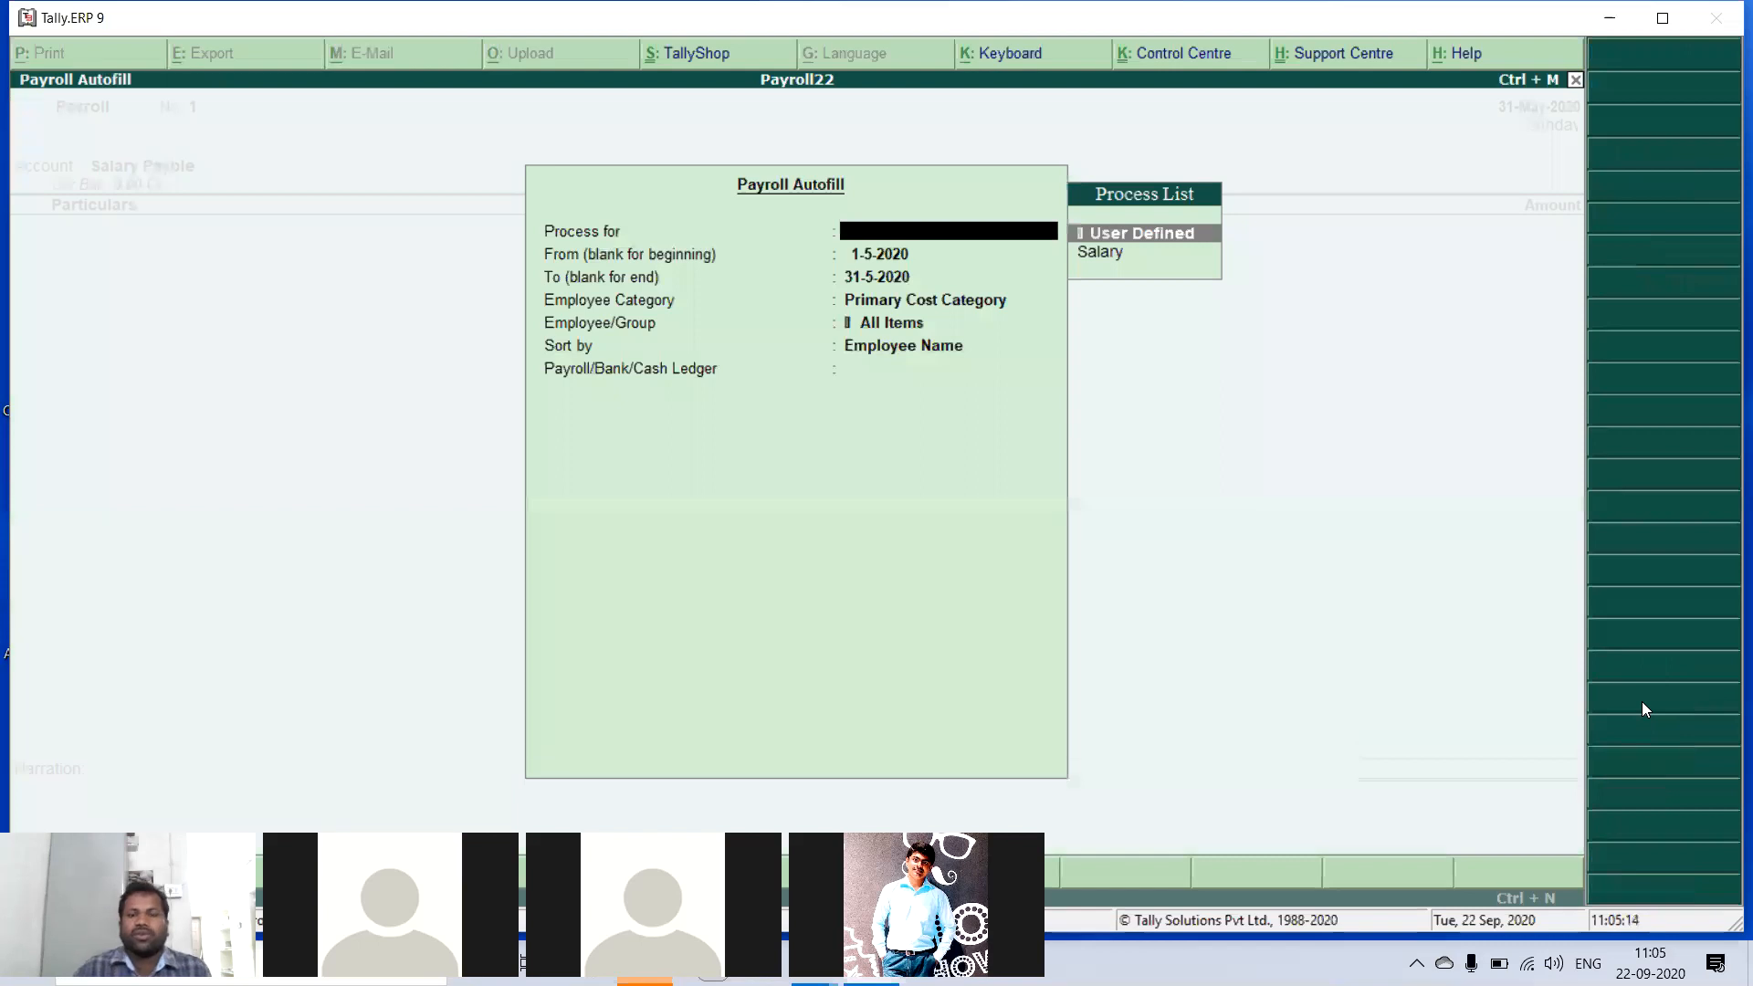
key("Down")
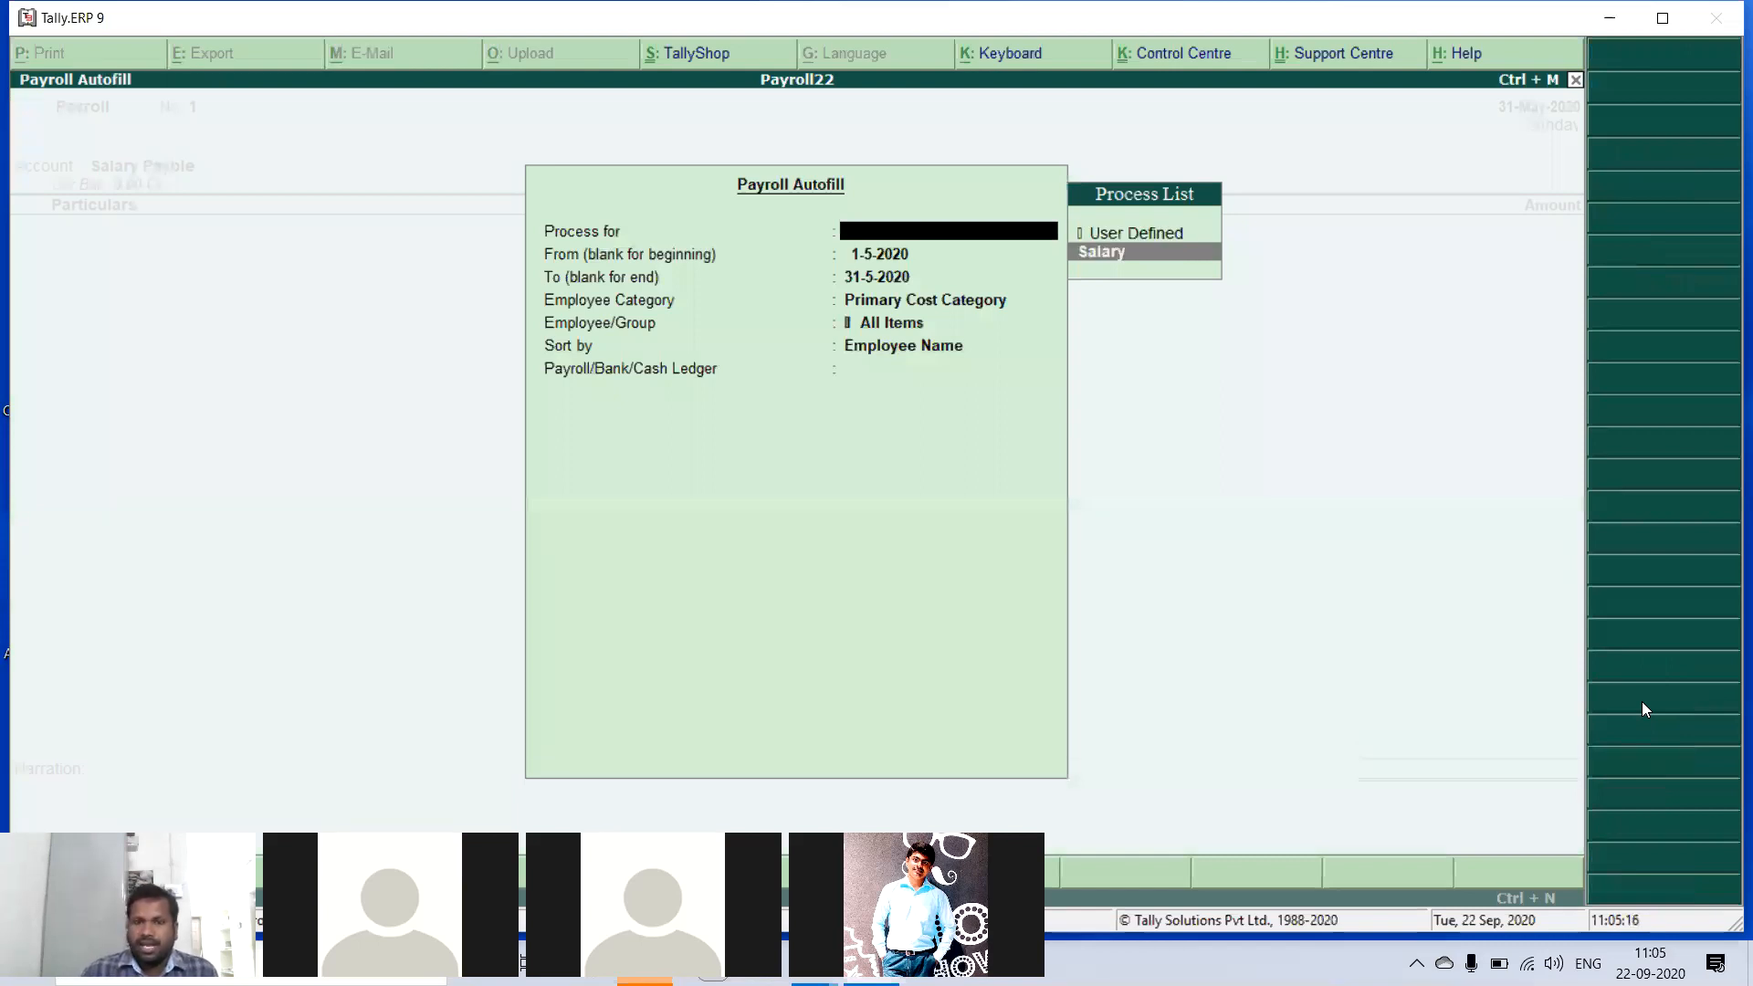
key("Return")
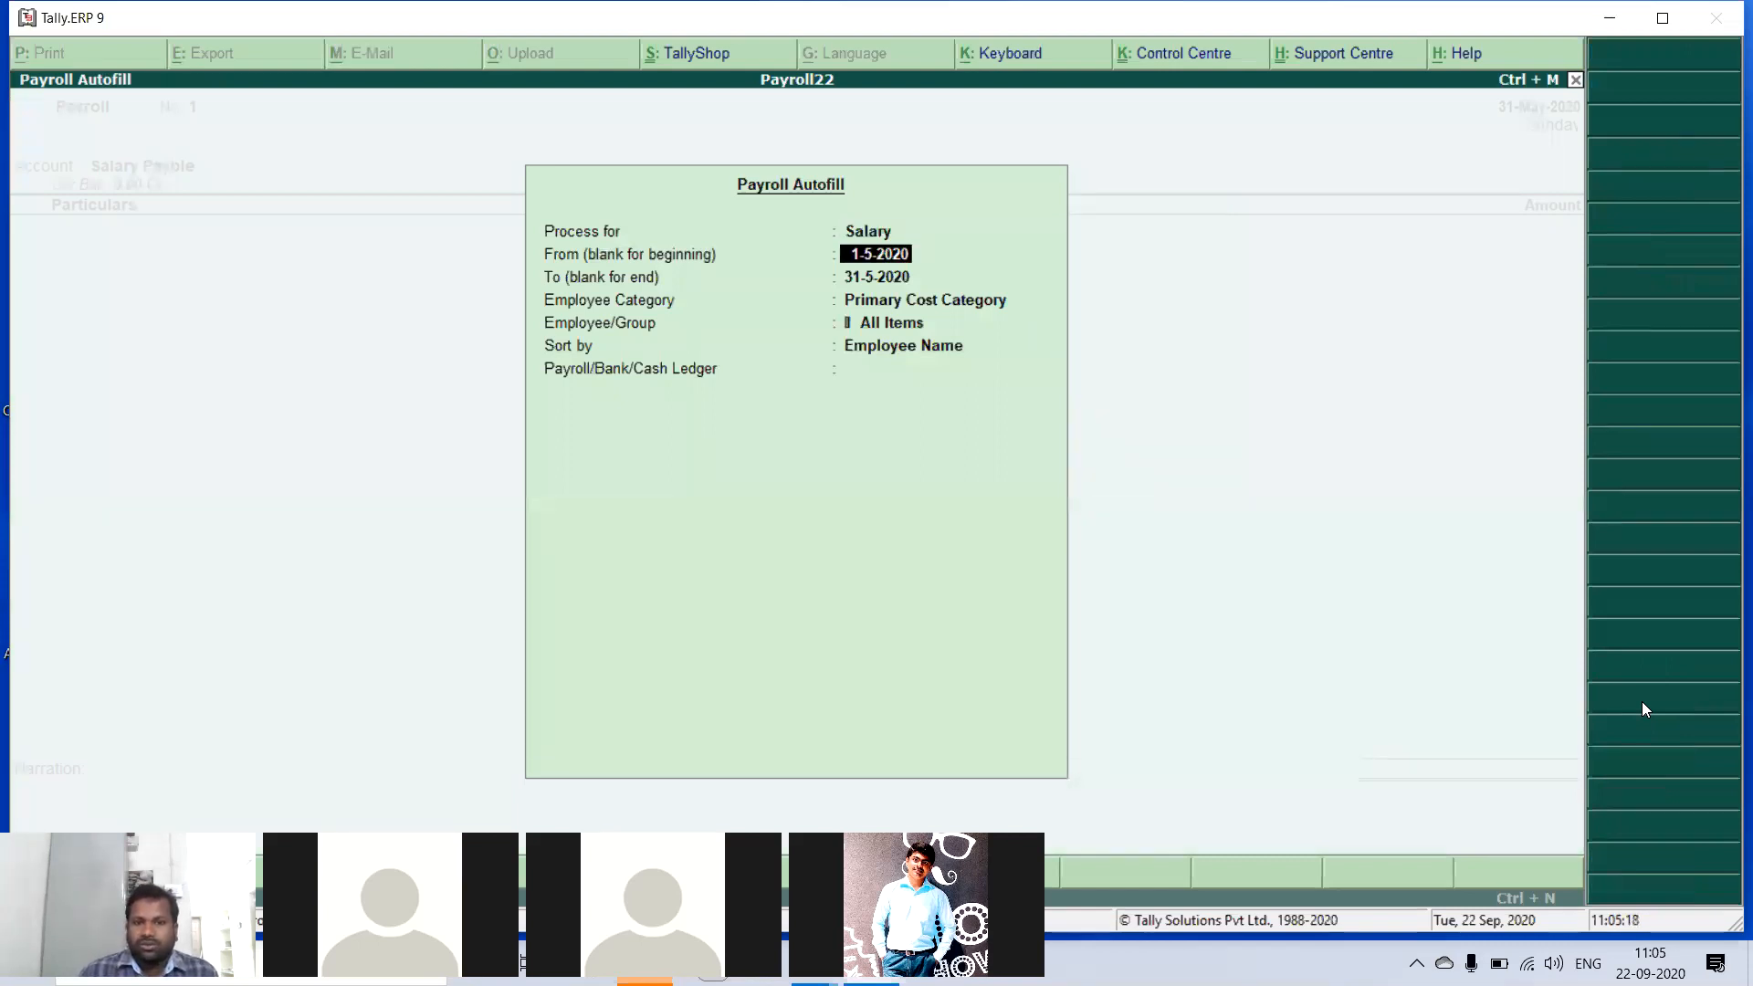
key("Return")
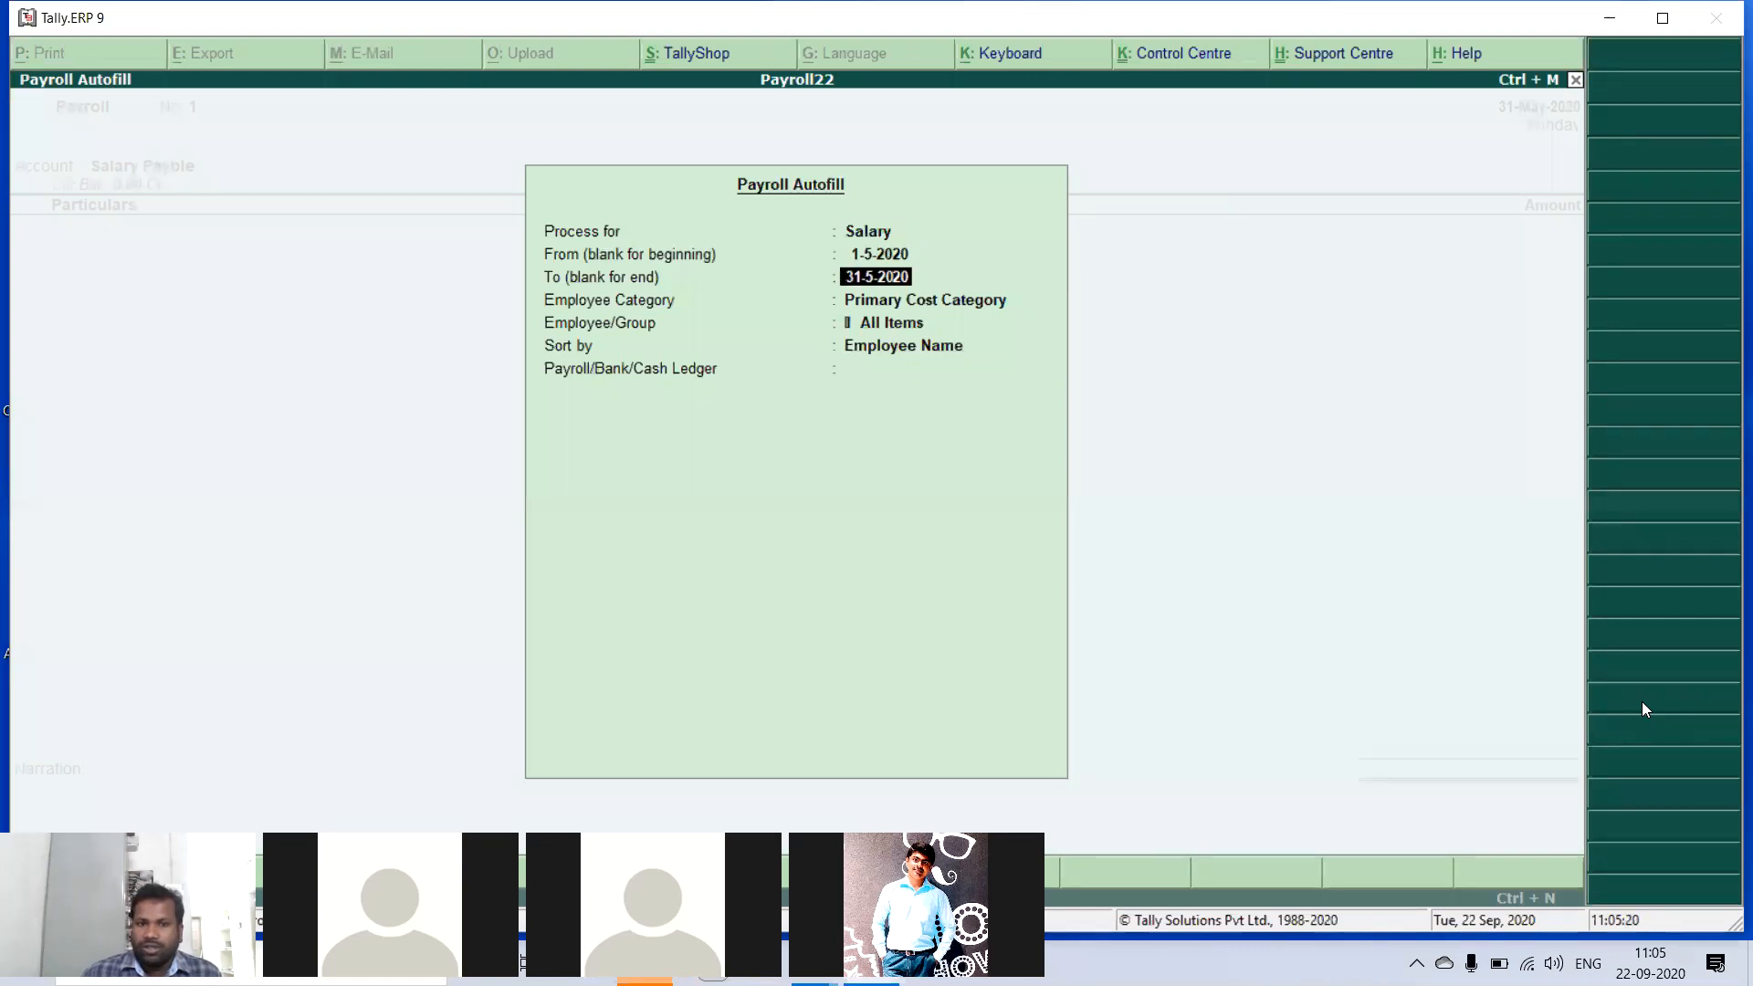
key("Return")
- Autofill the payroll for category BIRED and All Items, sorted by Employee Name, using the Salary Payble ledger
key("Up")
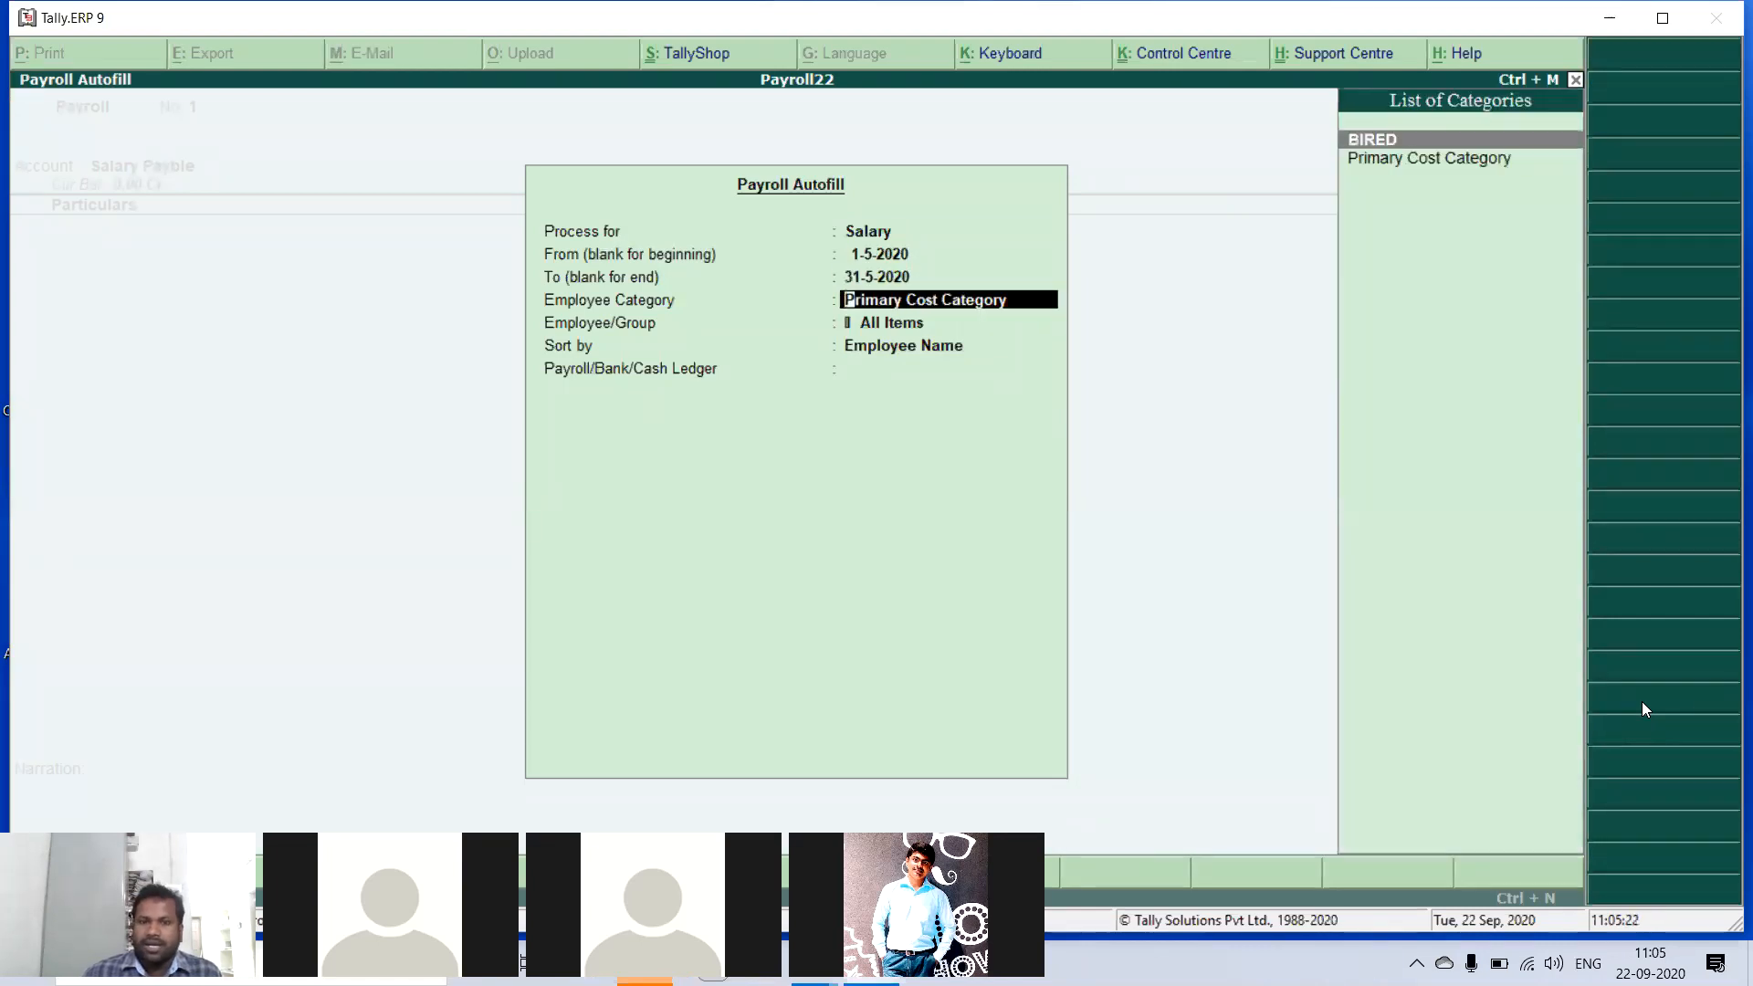
key("Return")
key("Return")
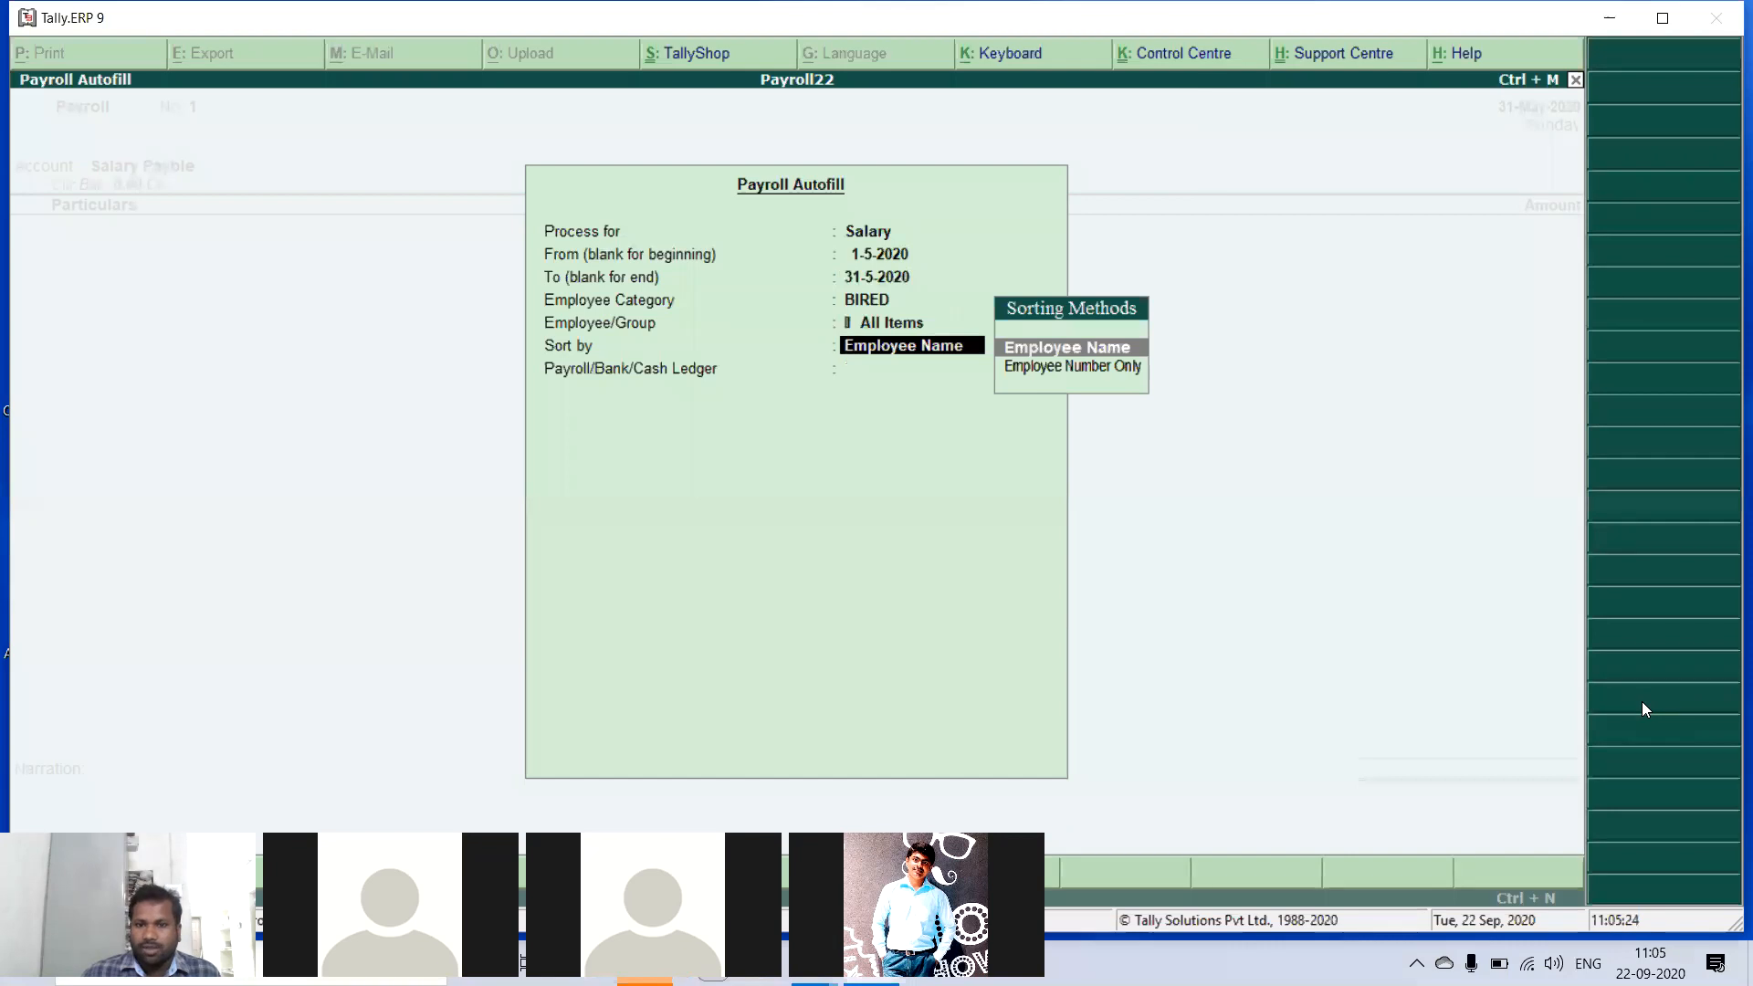
key("Return")
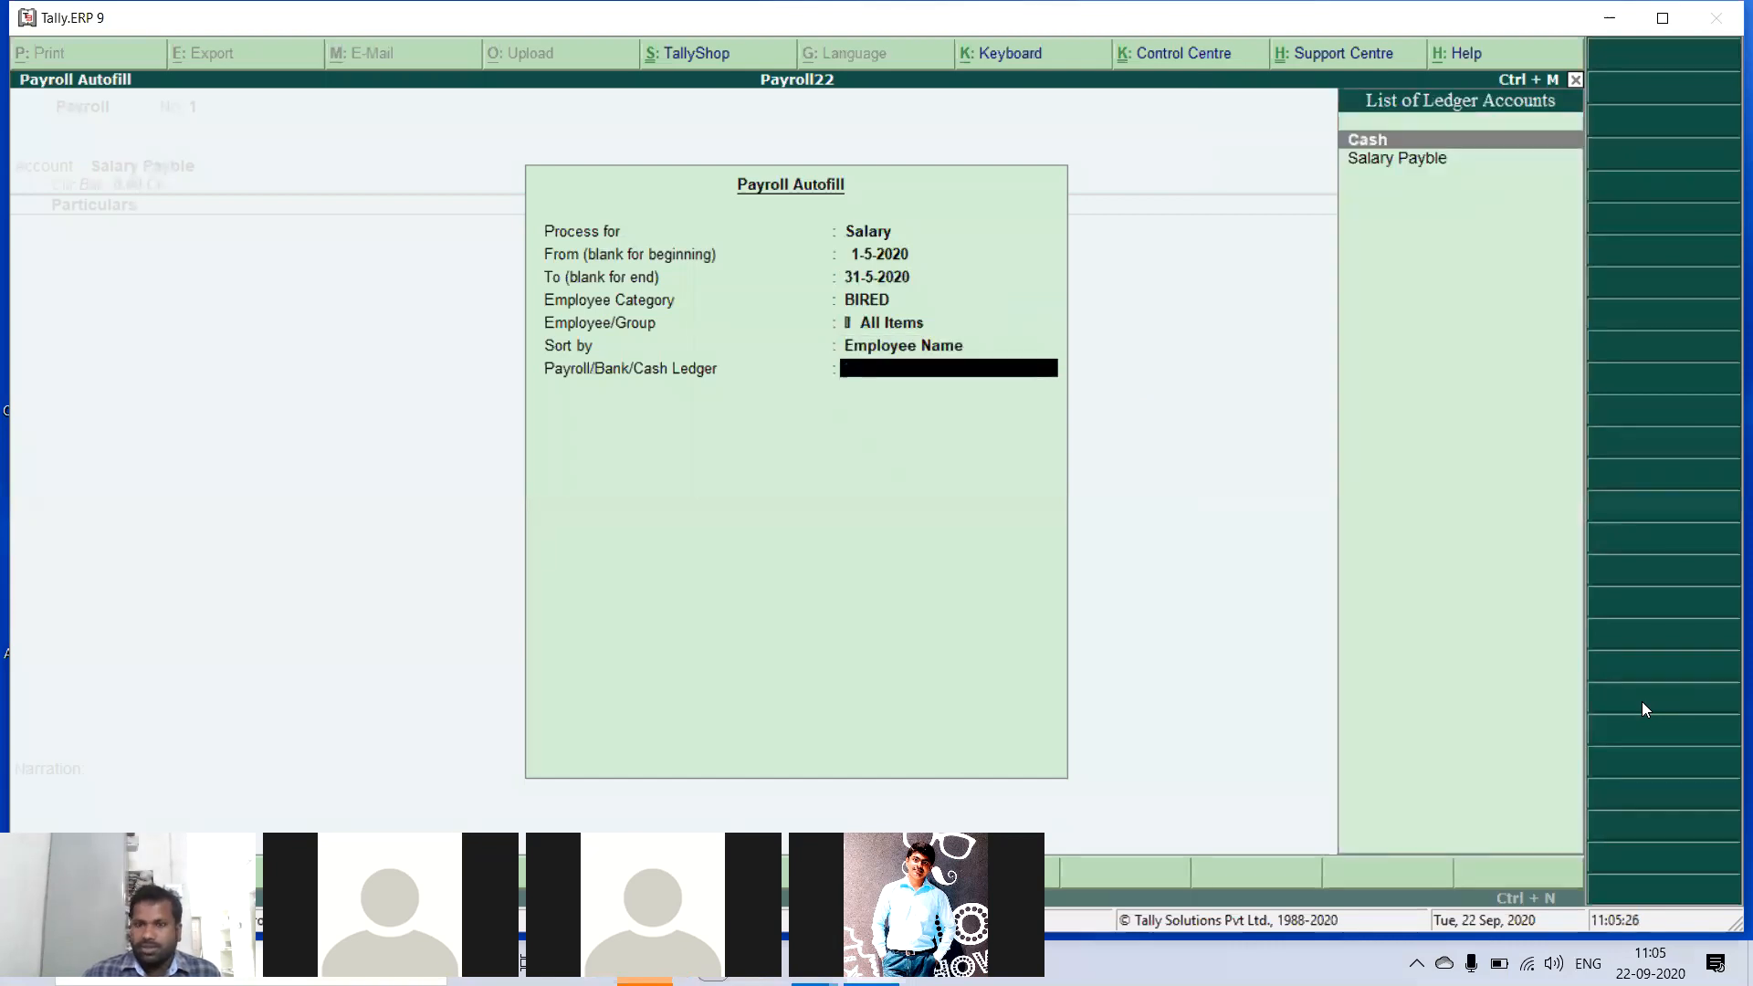
key("Down")
key("Return")
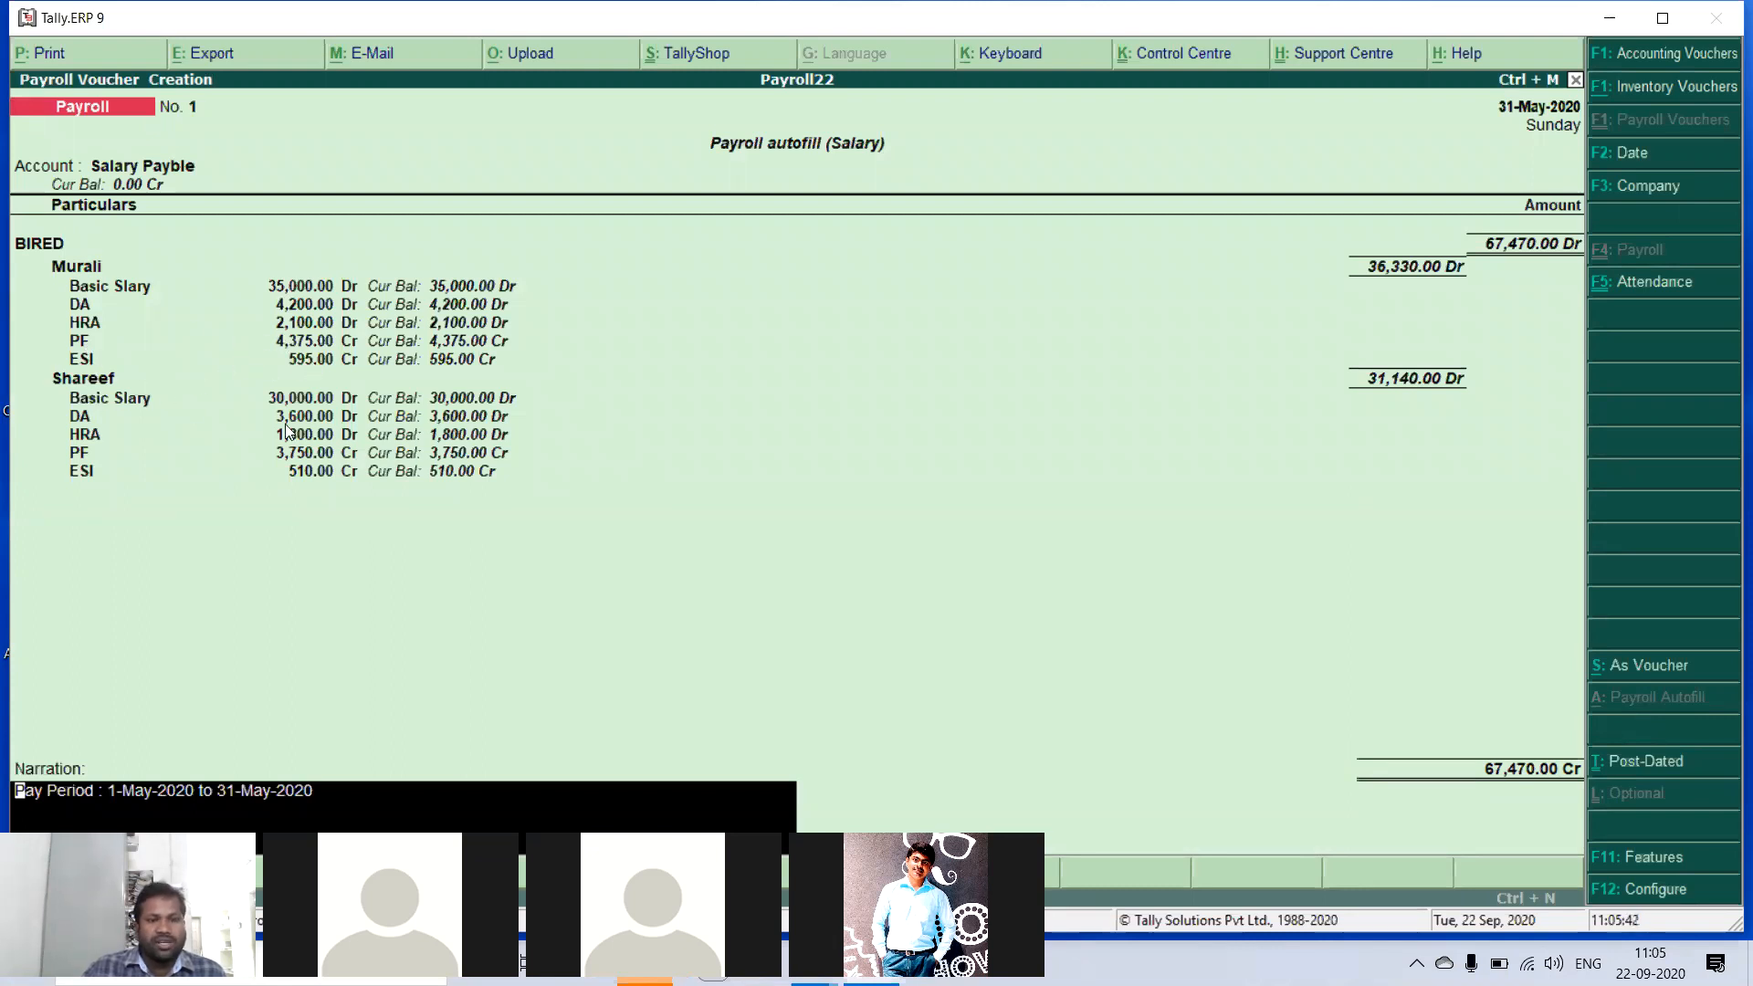
- Save the payroll voucher with its pay-period narration and leave payroll voucher entry
key("Return")
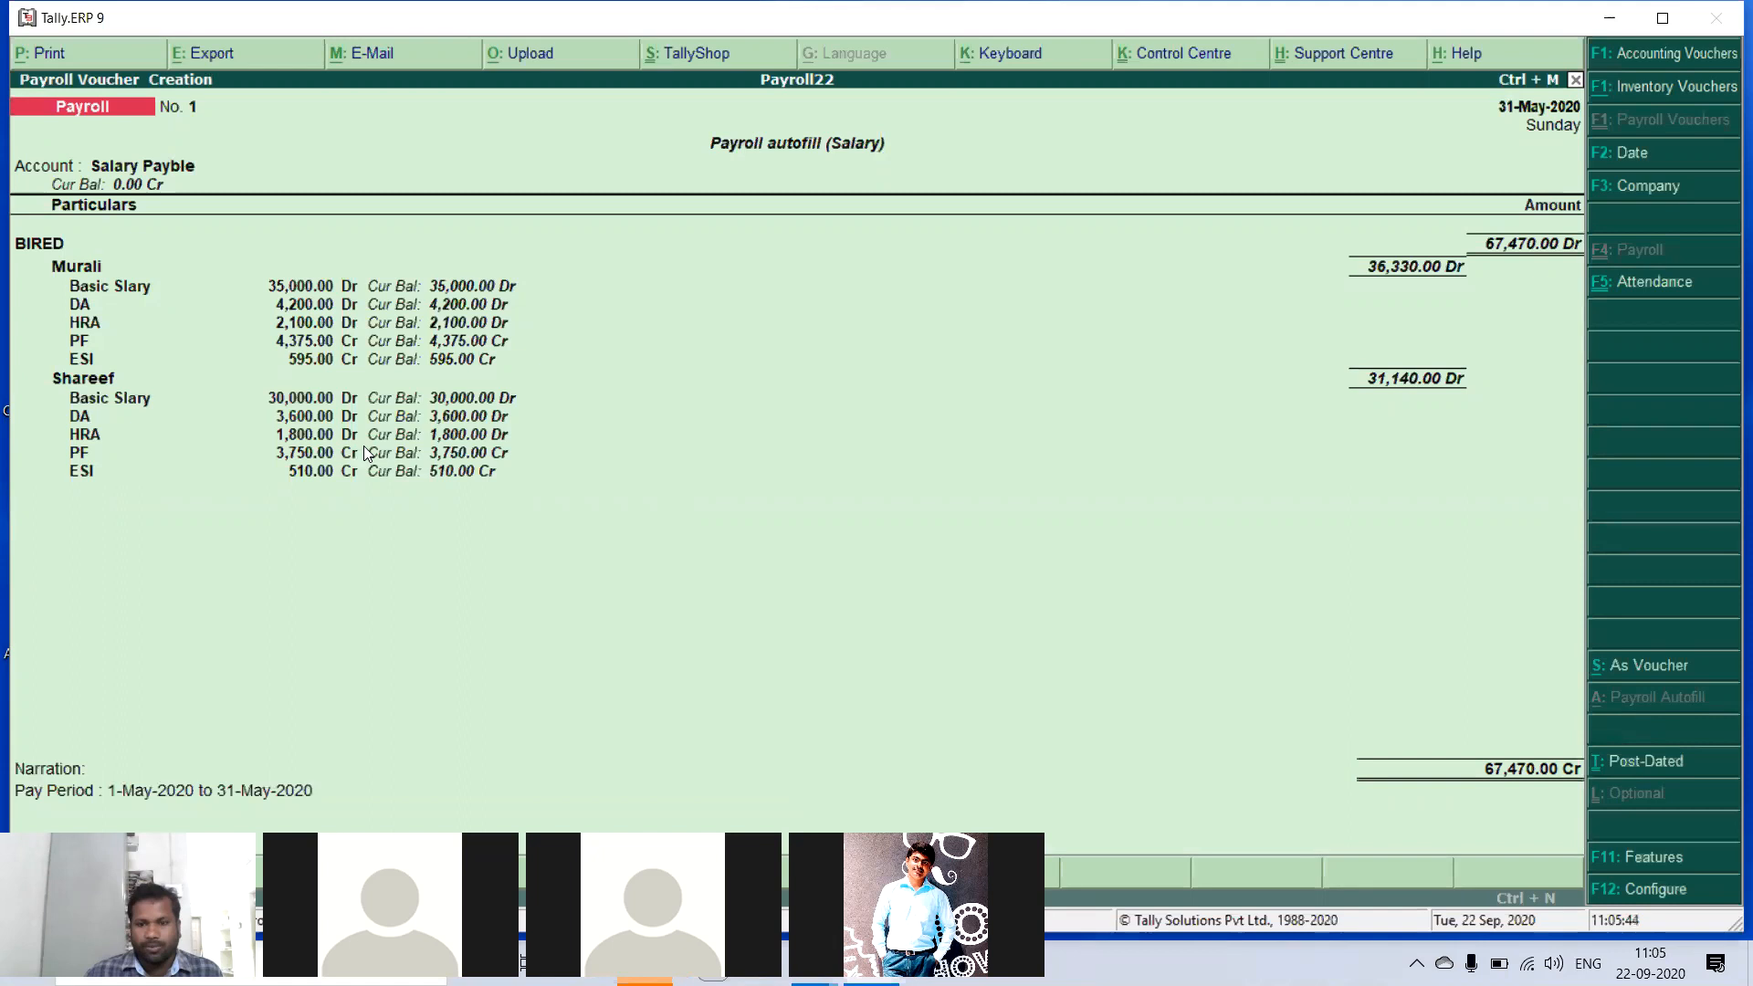
key("Return")
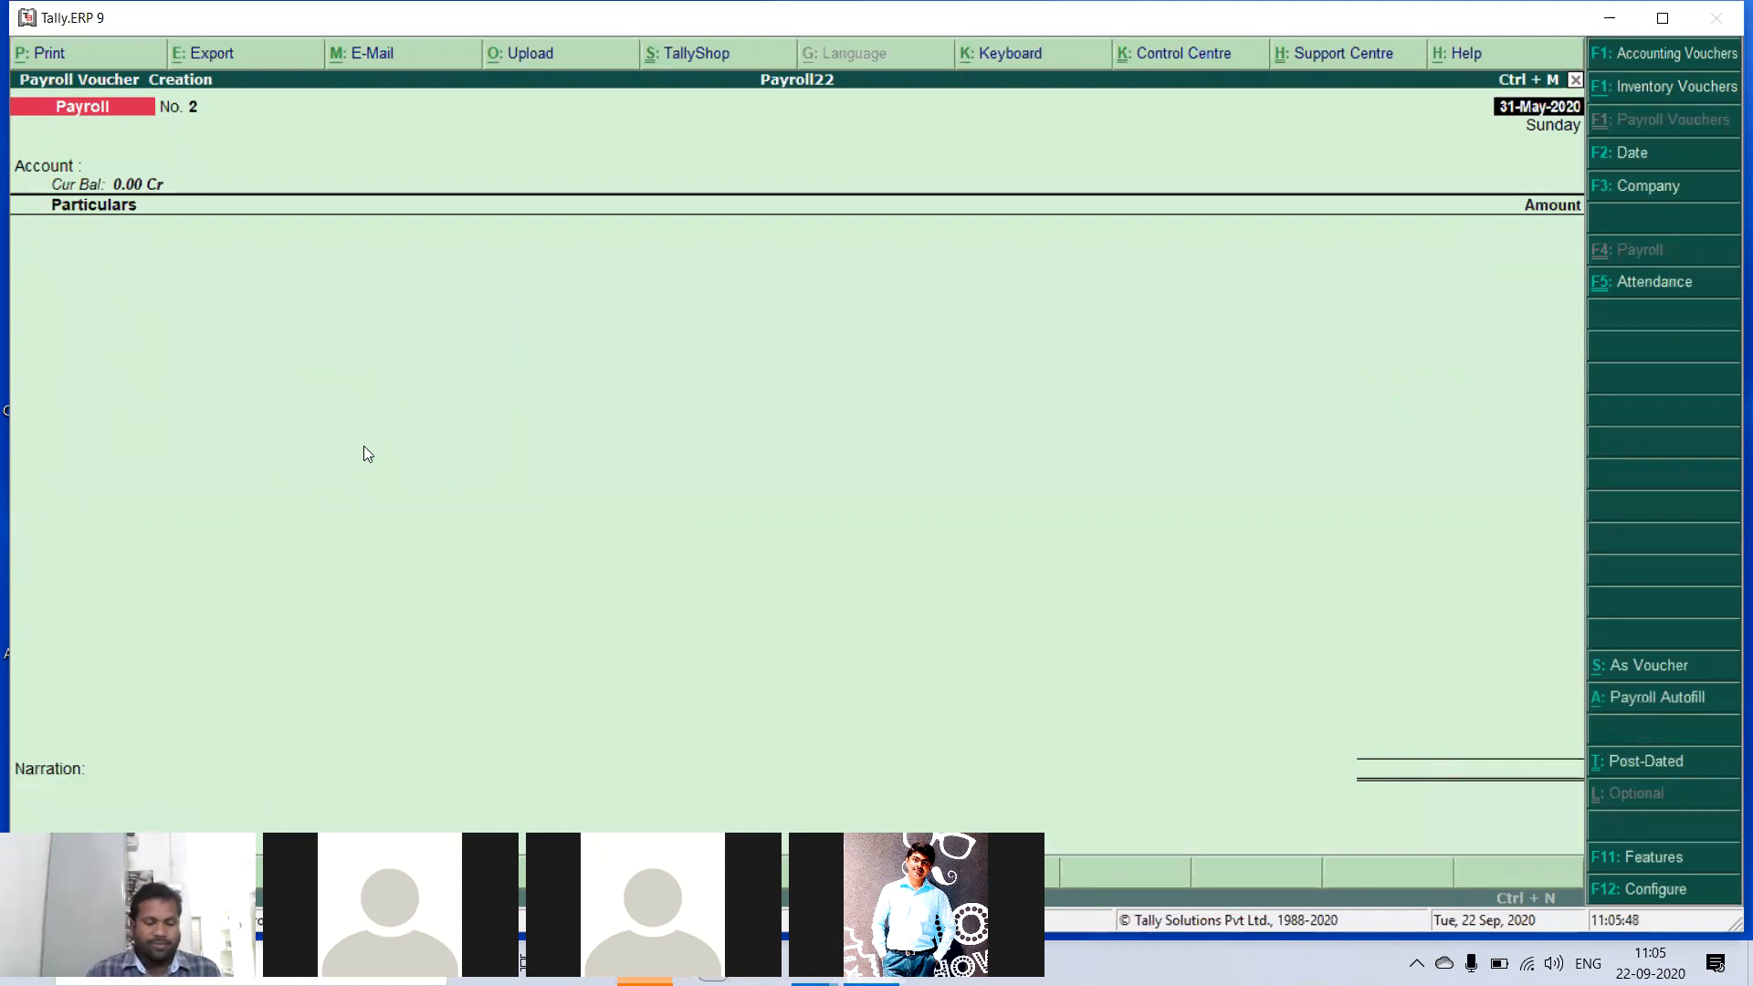
key("Escape")
key("Return")
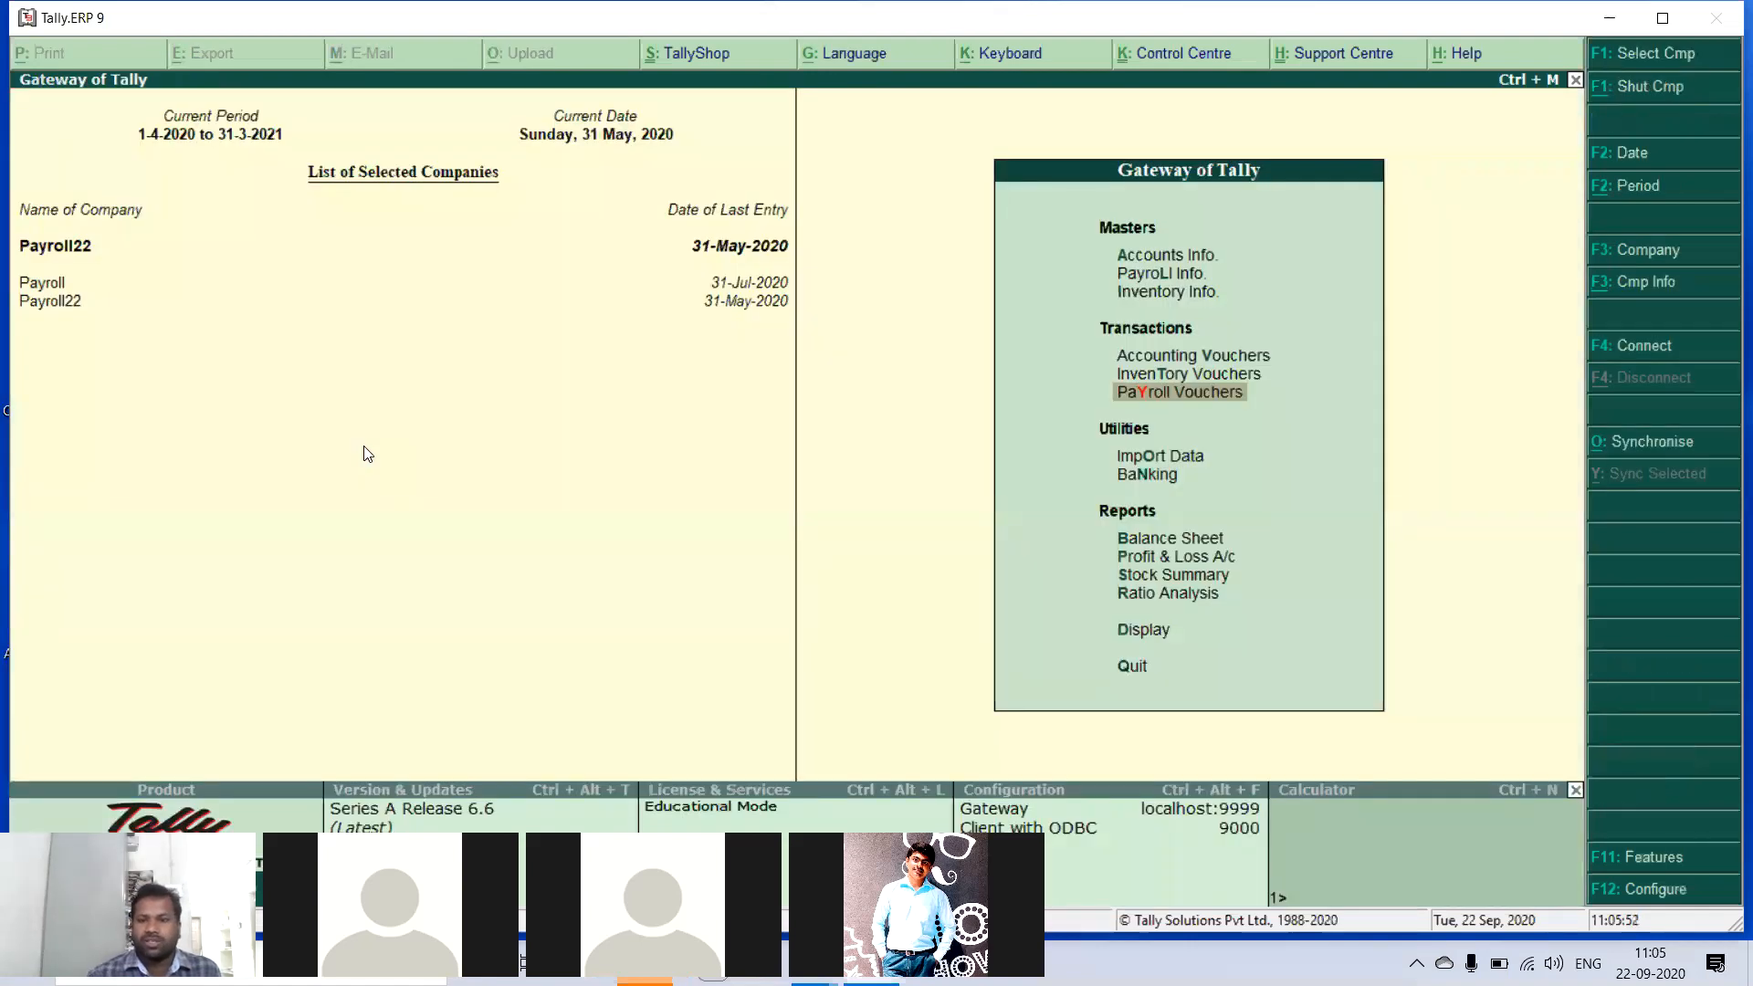
- Start a payment voucher among the accounting vouchers and choose Salary Payble as the debit ledger
key("Up")
key("Up")
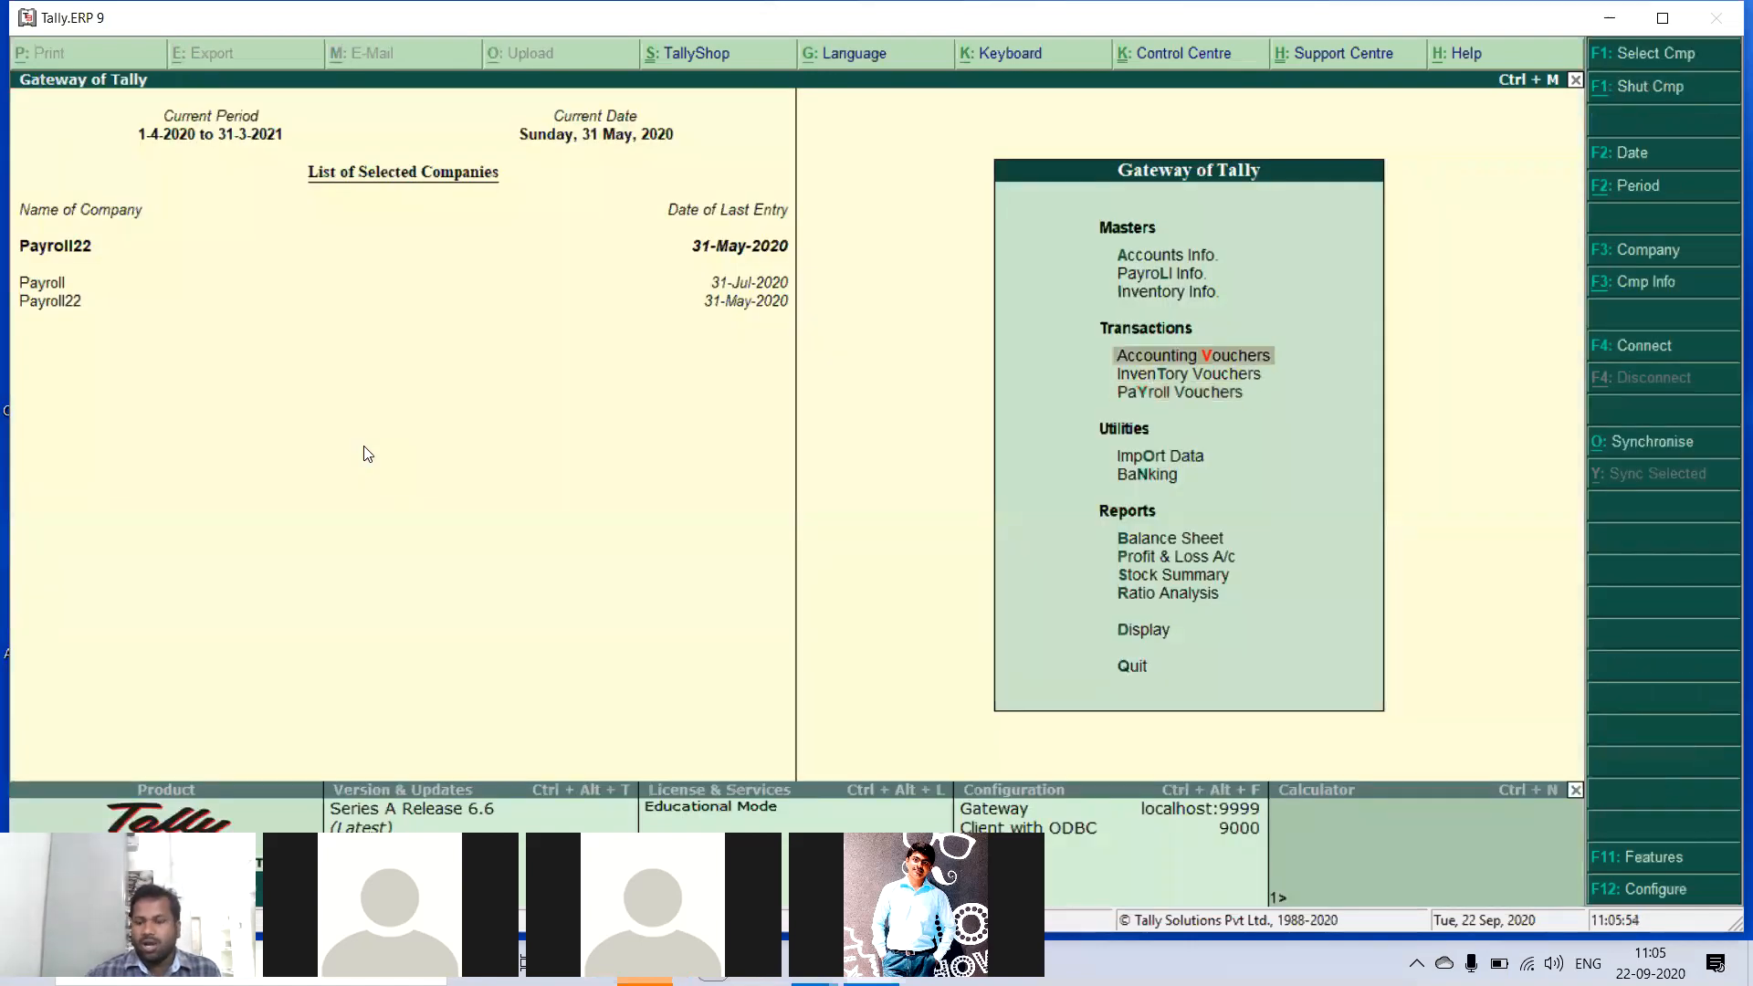
key("Return")
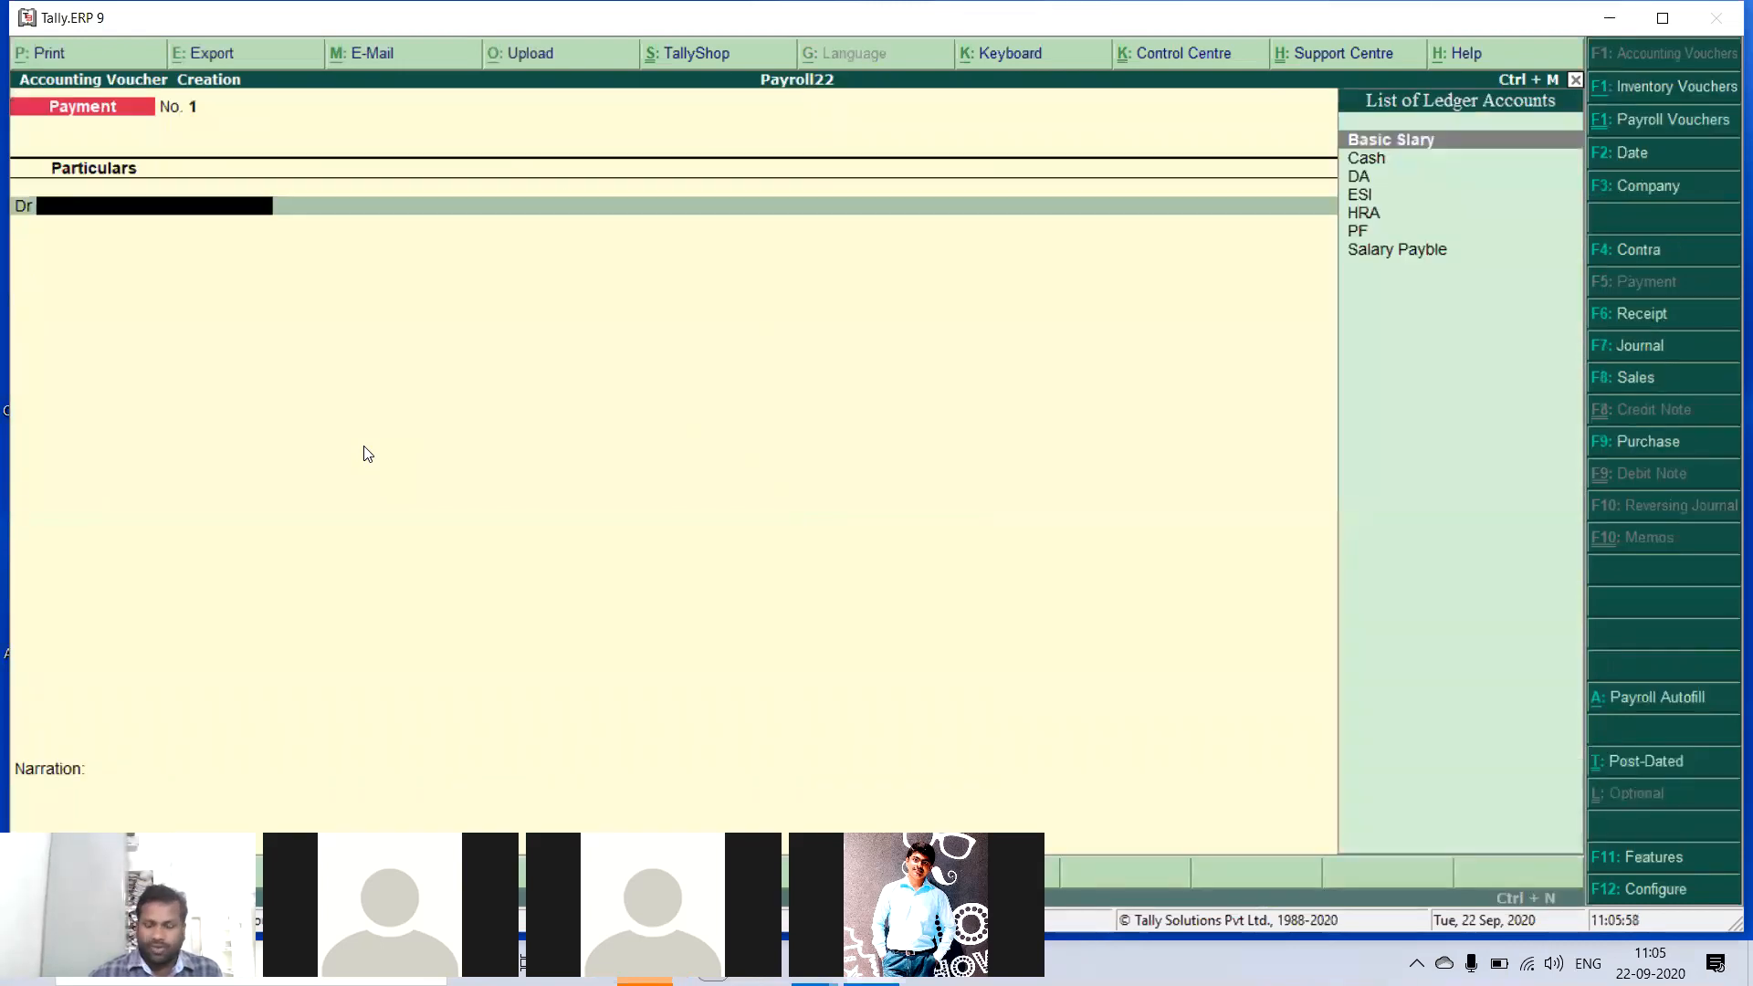
key("Down")
key("Down")
key("Down")
key("Down")
key("Down")
key("Down")
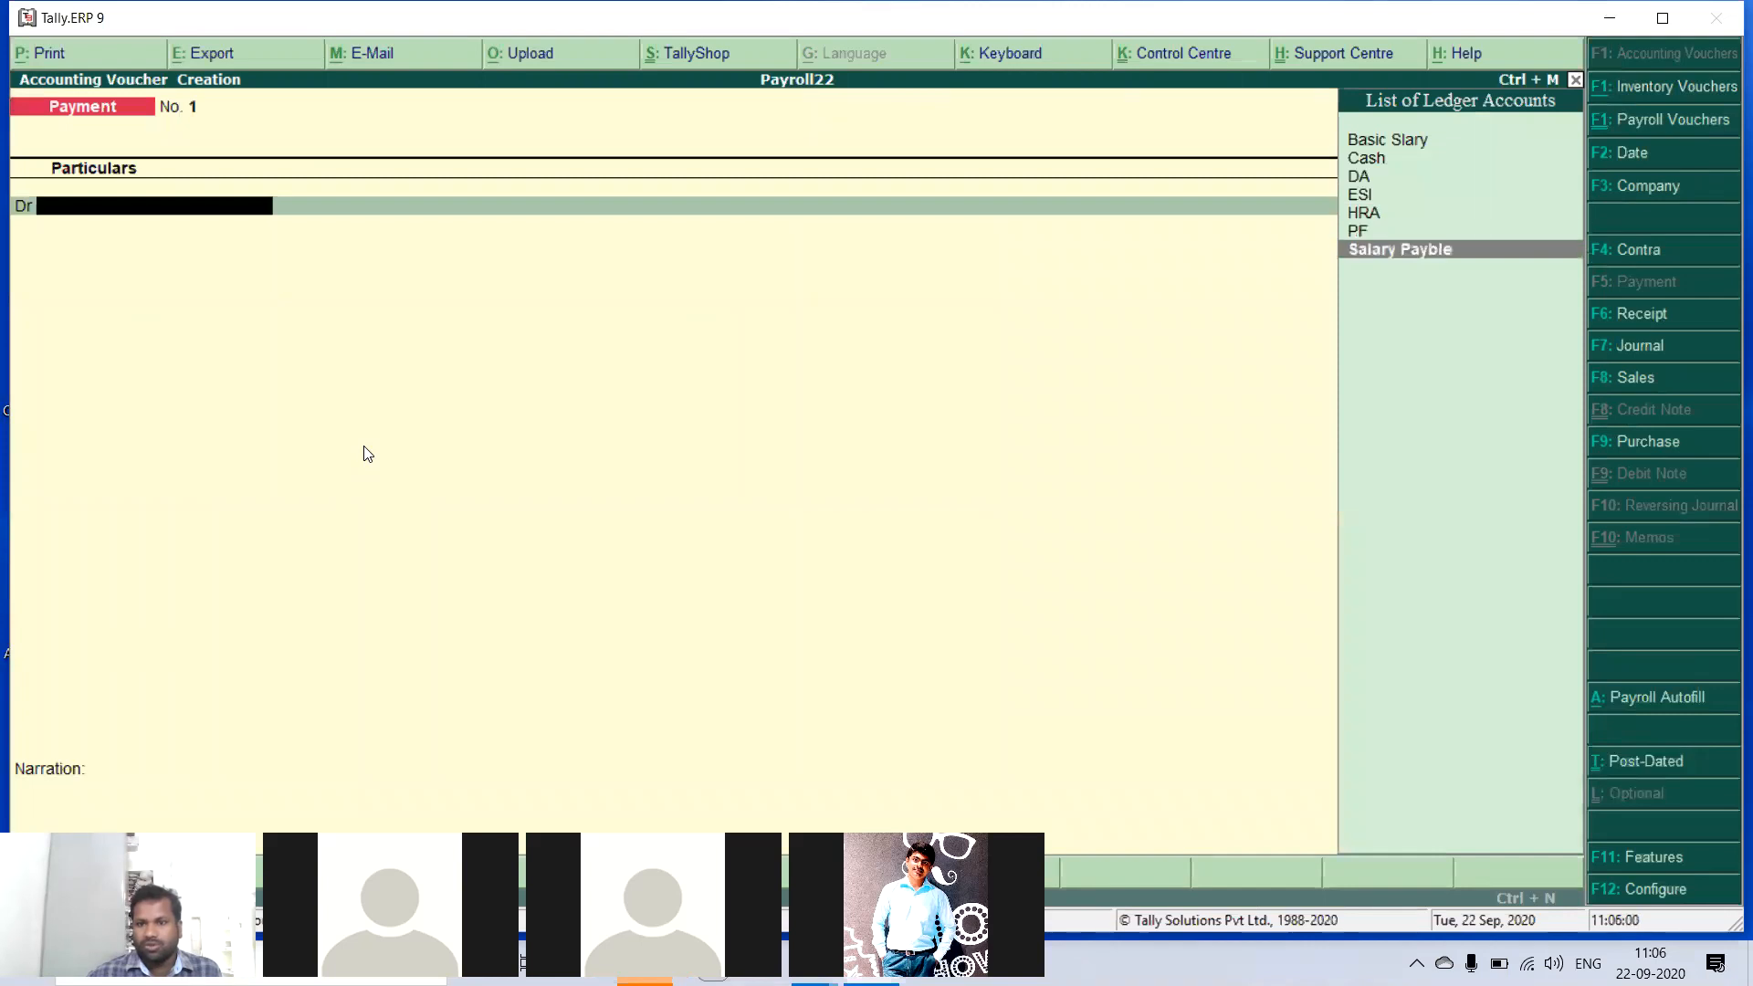
key("Return")
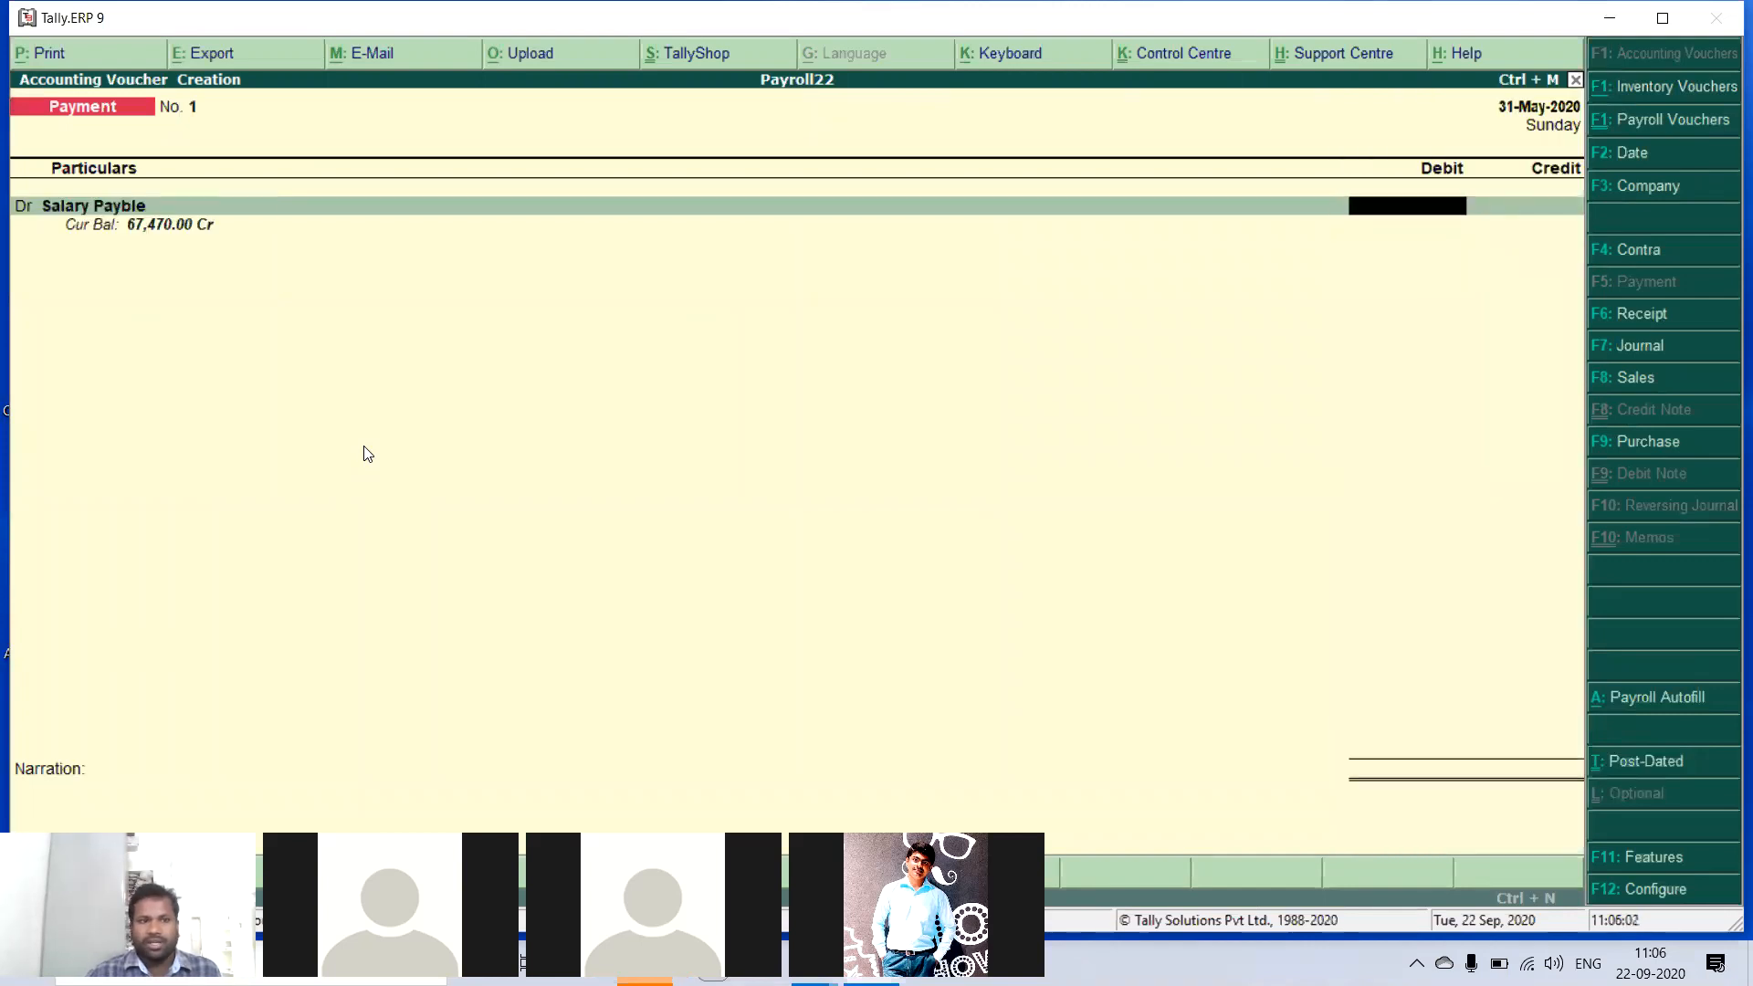
- Set the Salary Payble debit amount to 67470
type("67")
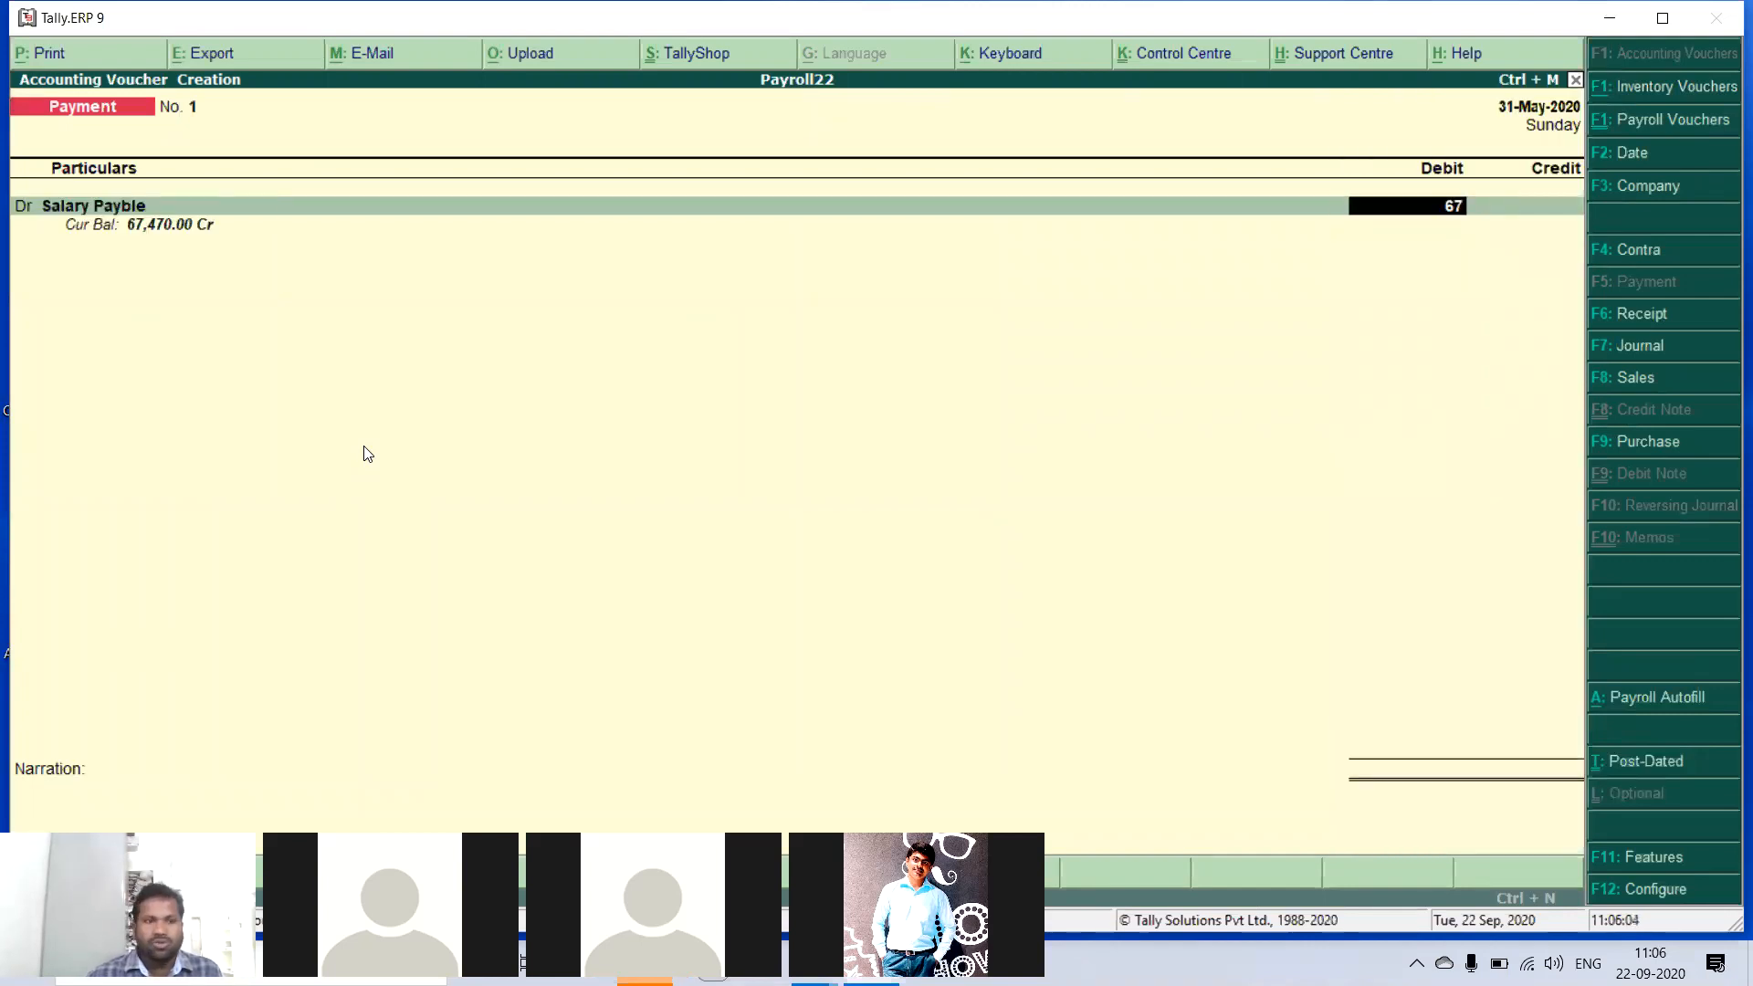
type(",470")
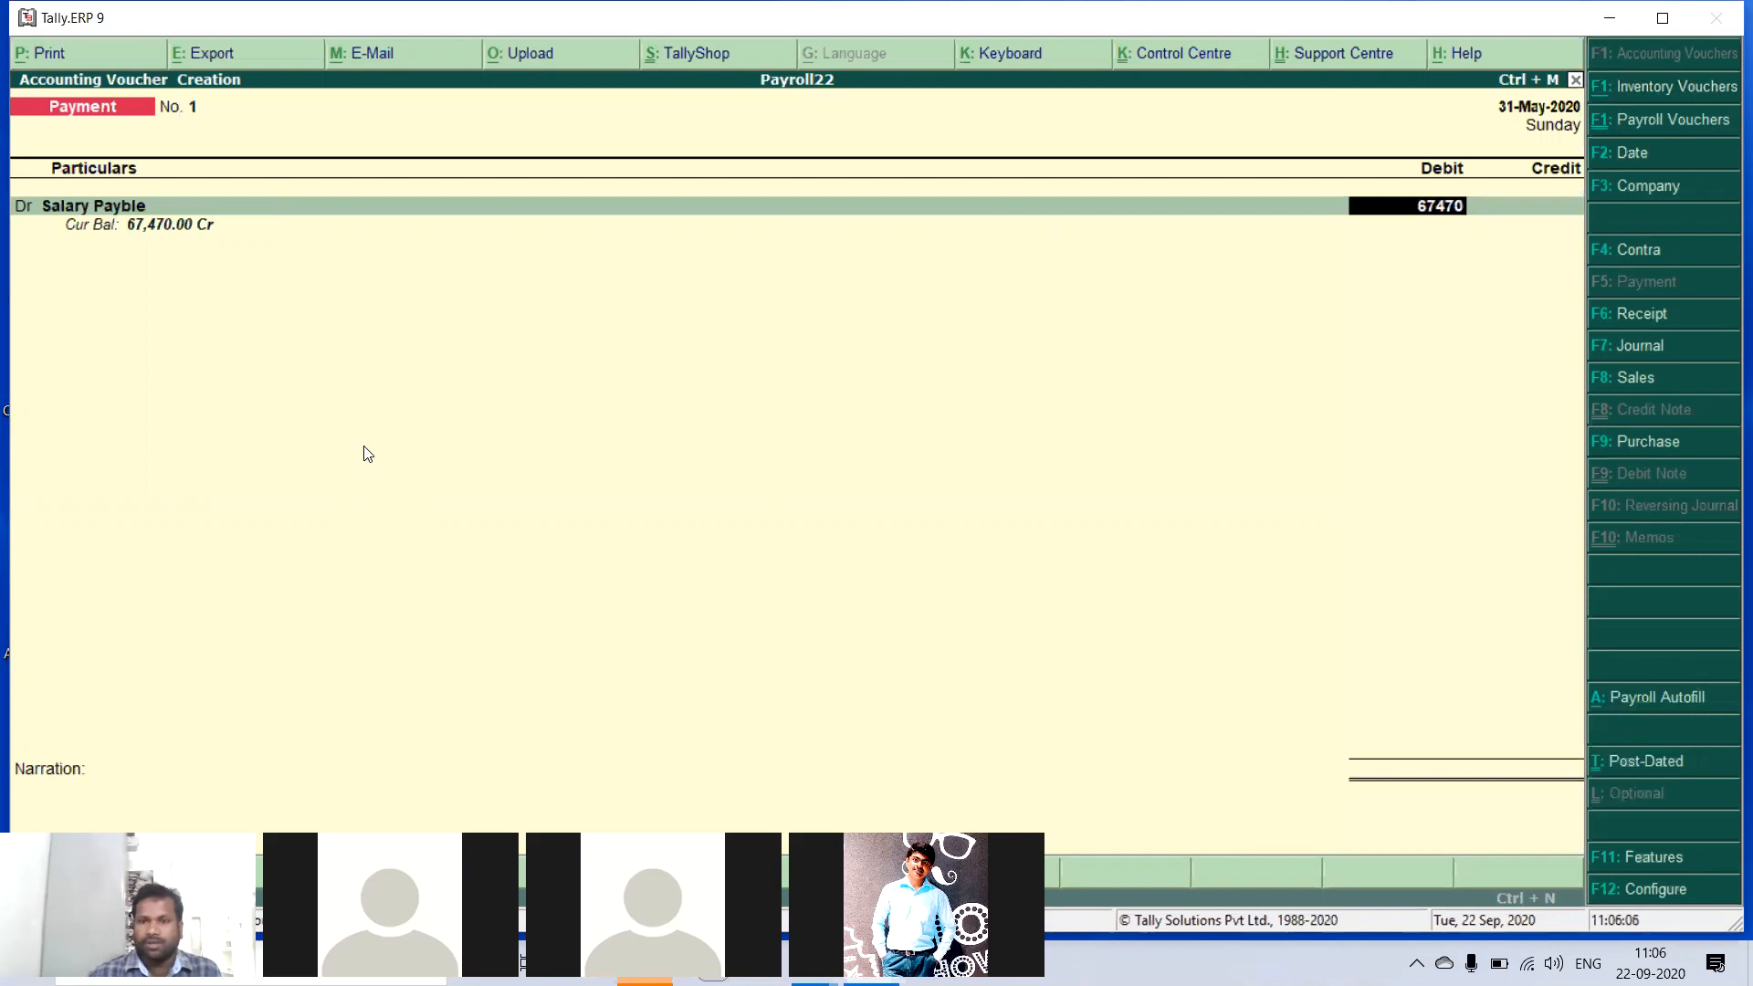
key("Return")
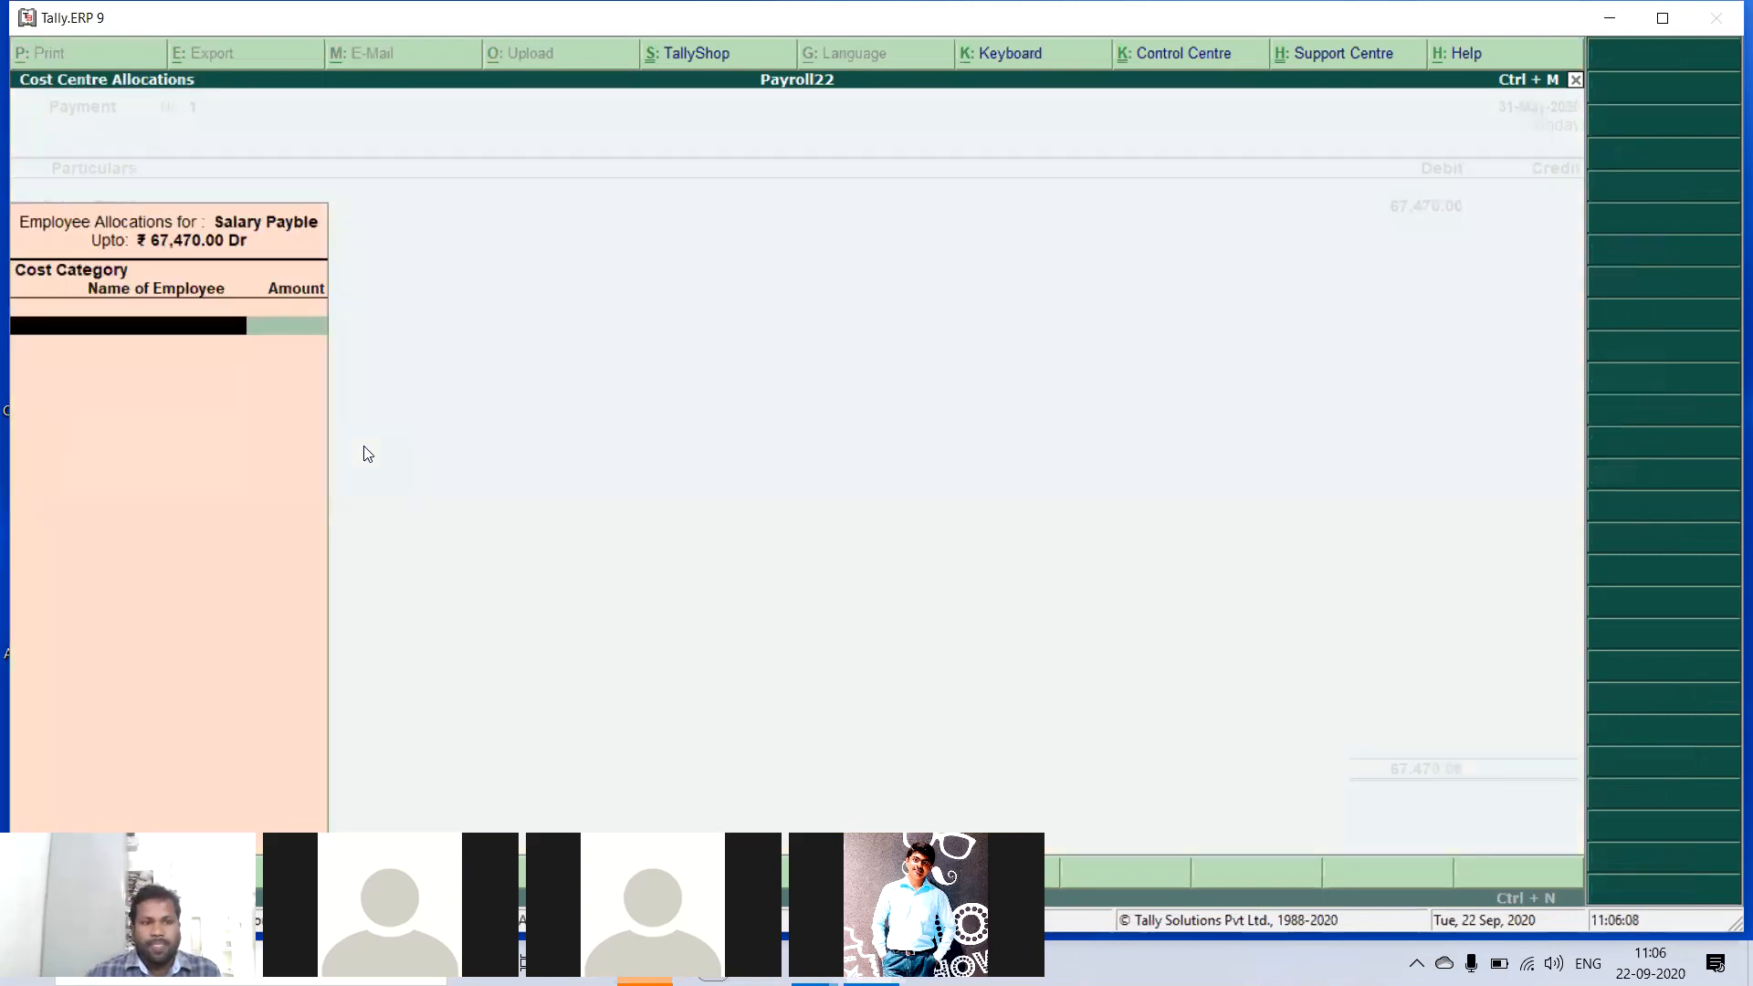
- Choose Primary Cost Category for the employee allocation of Salary Payble
key("Return")
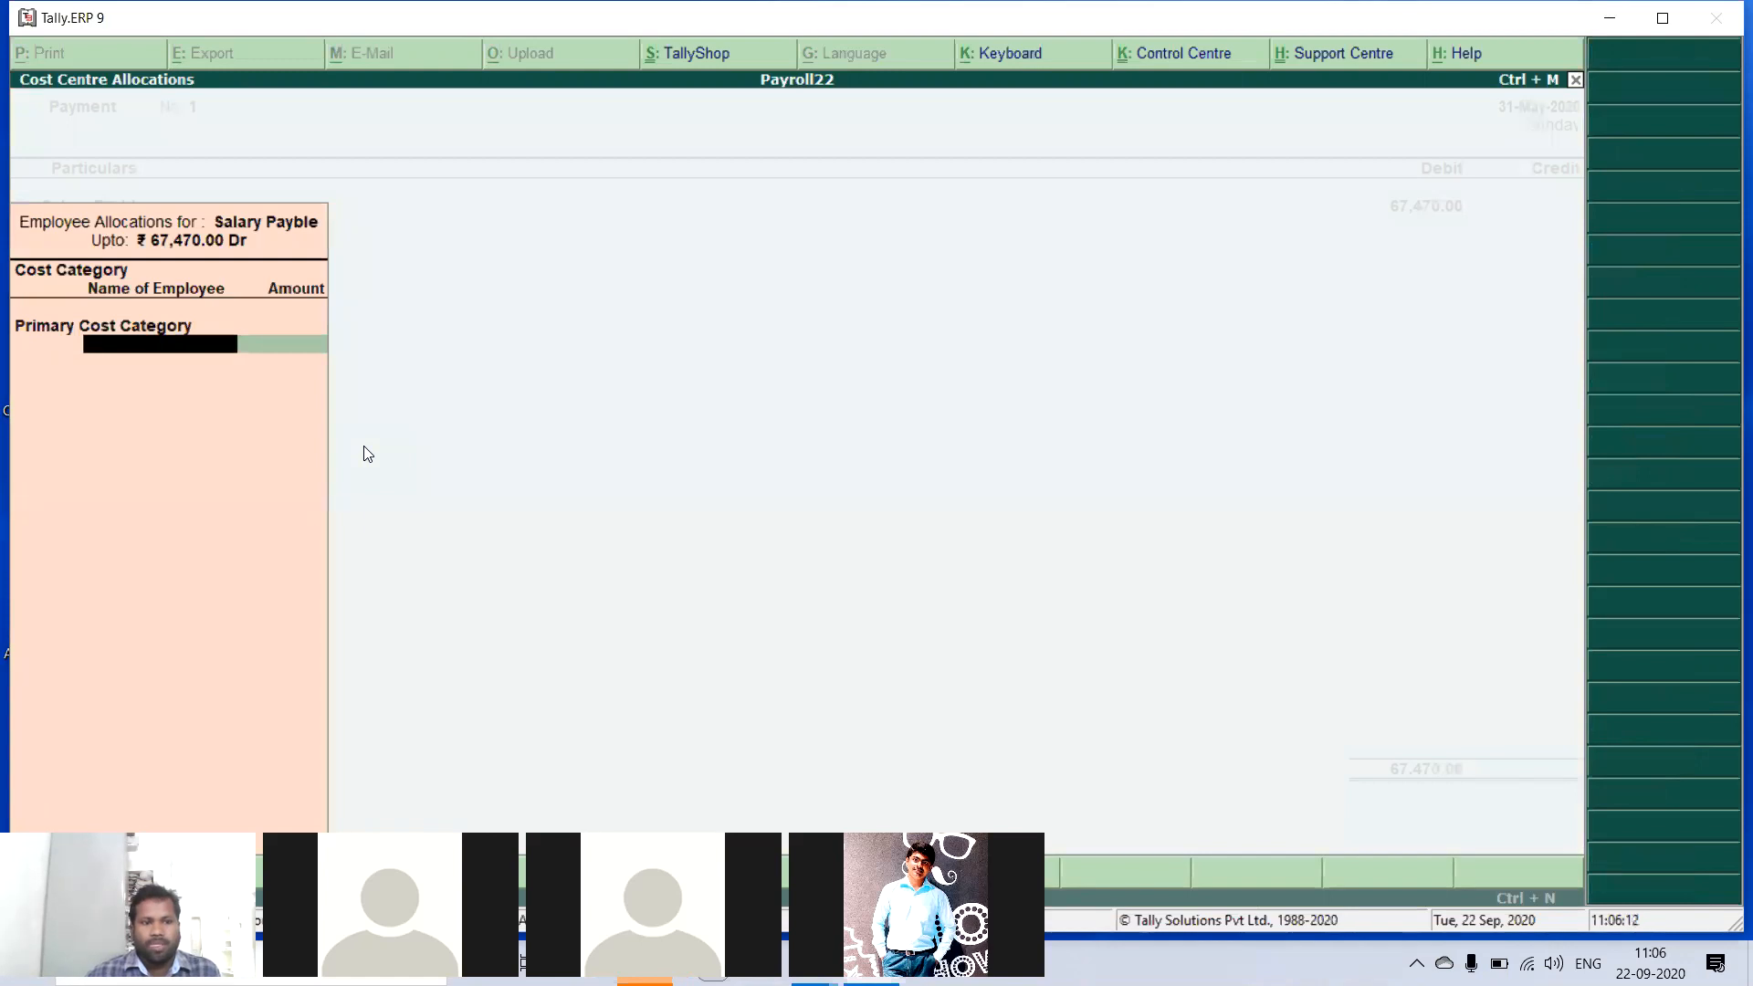
key("BackSpace")
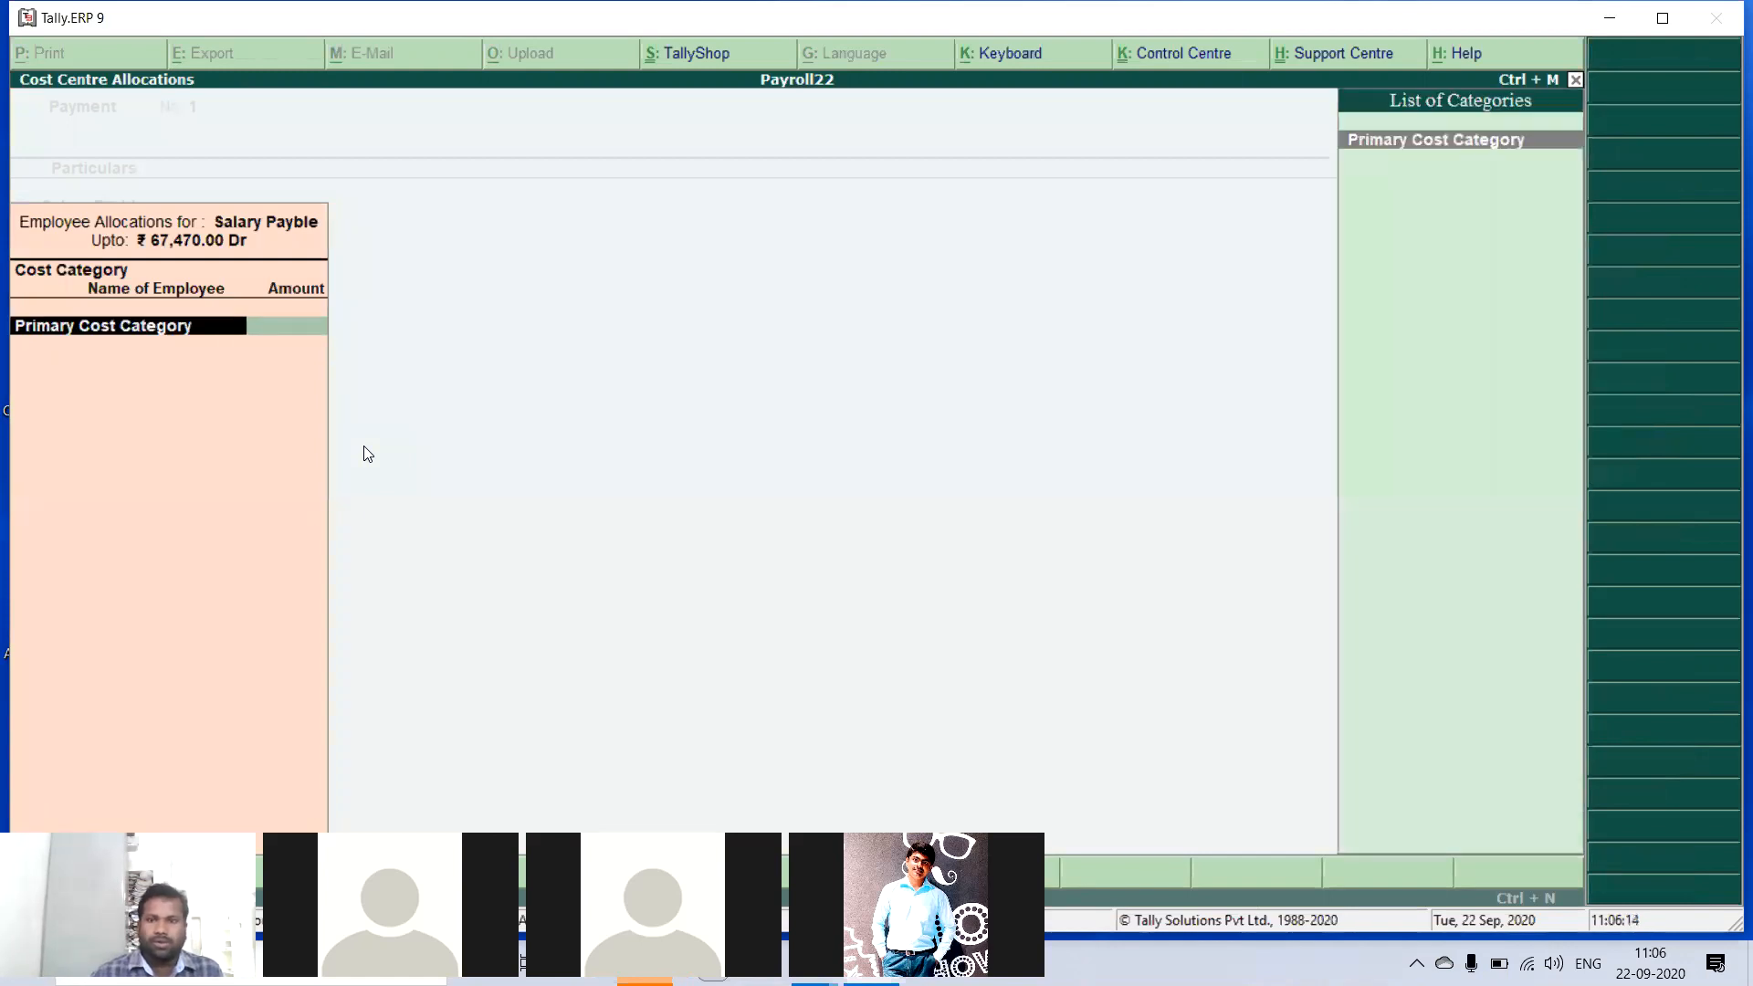
key("Return")
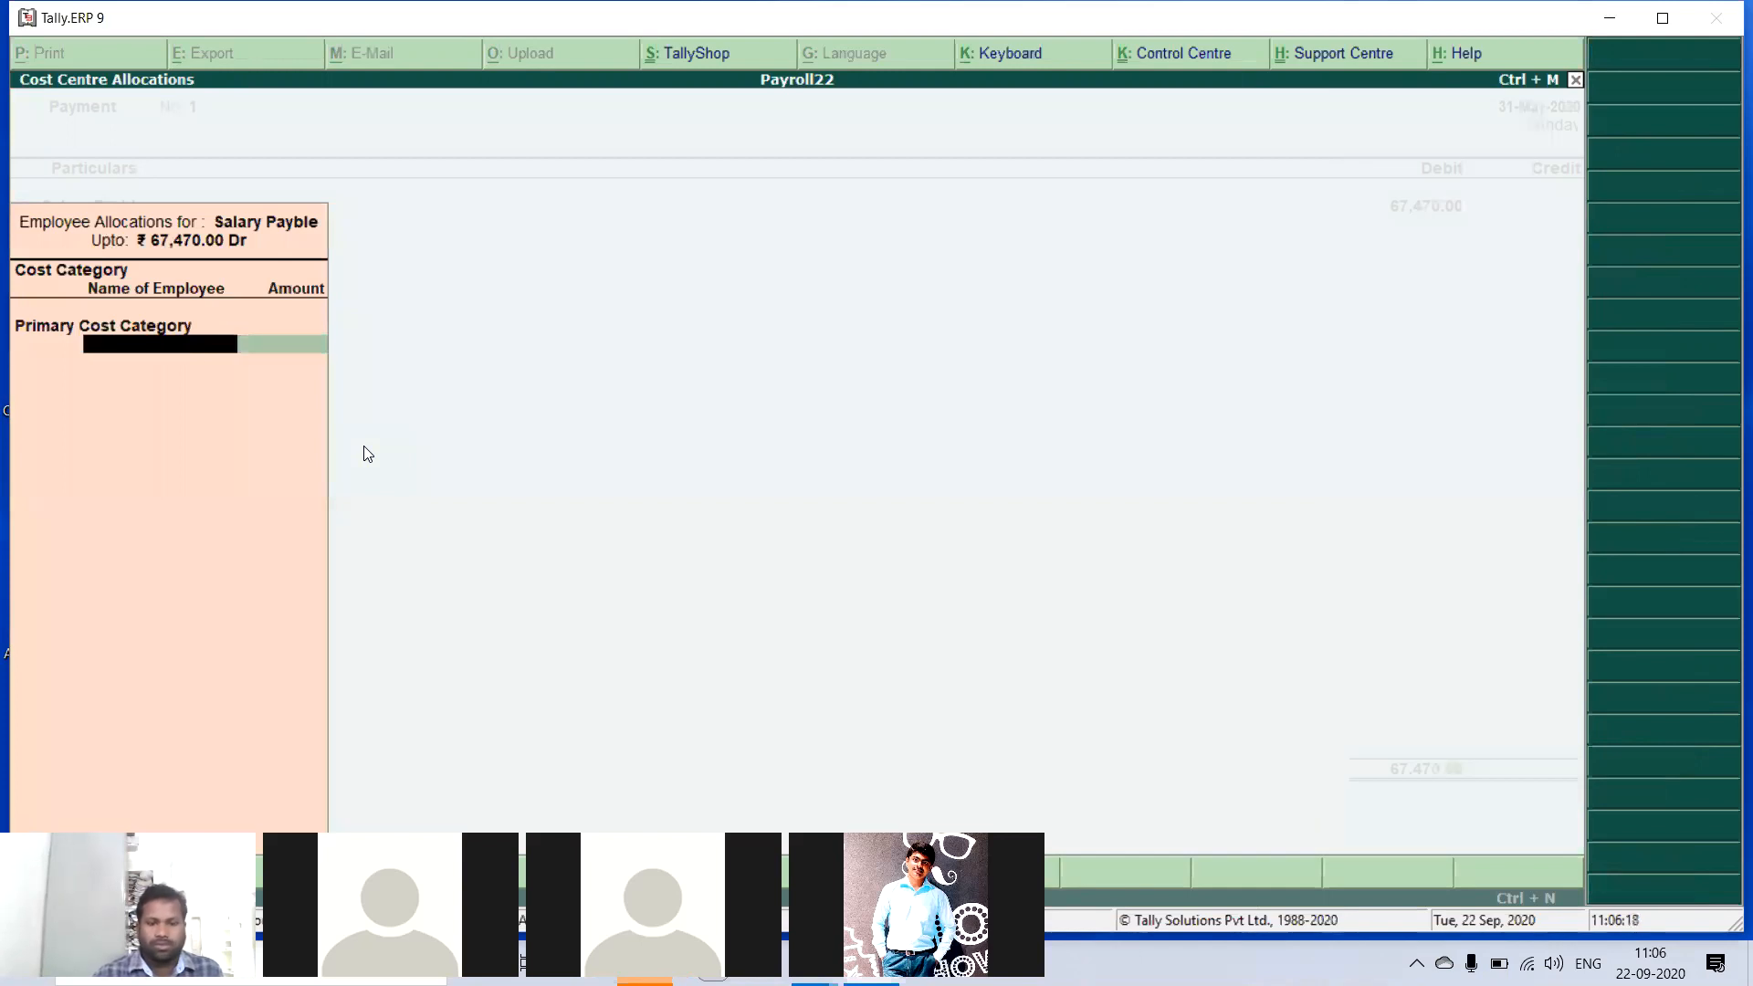
key("BackSpace")
key("Escape")
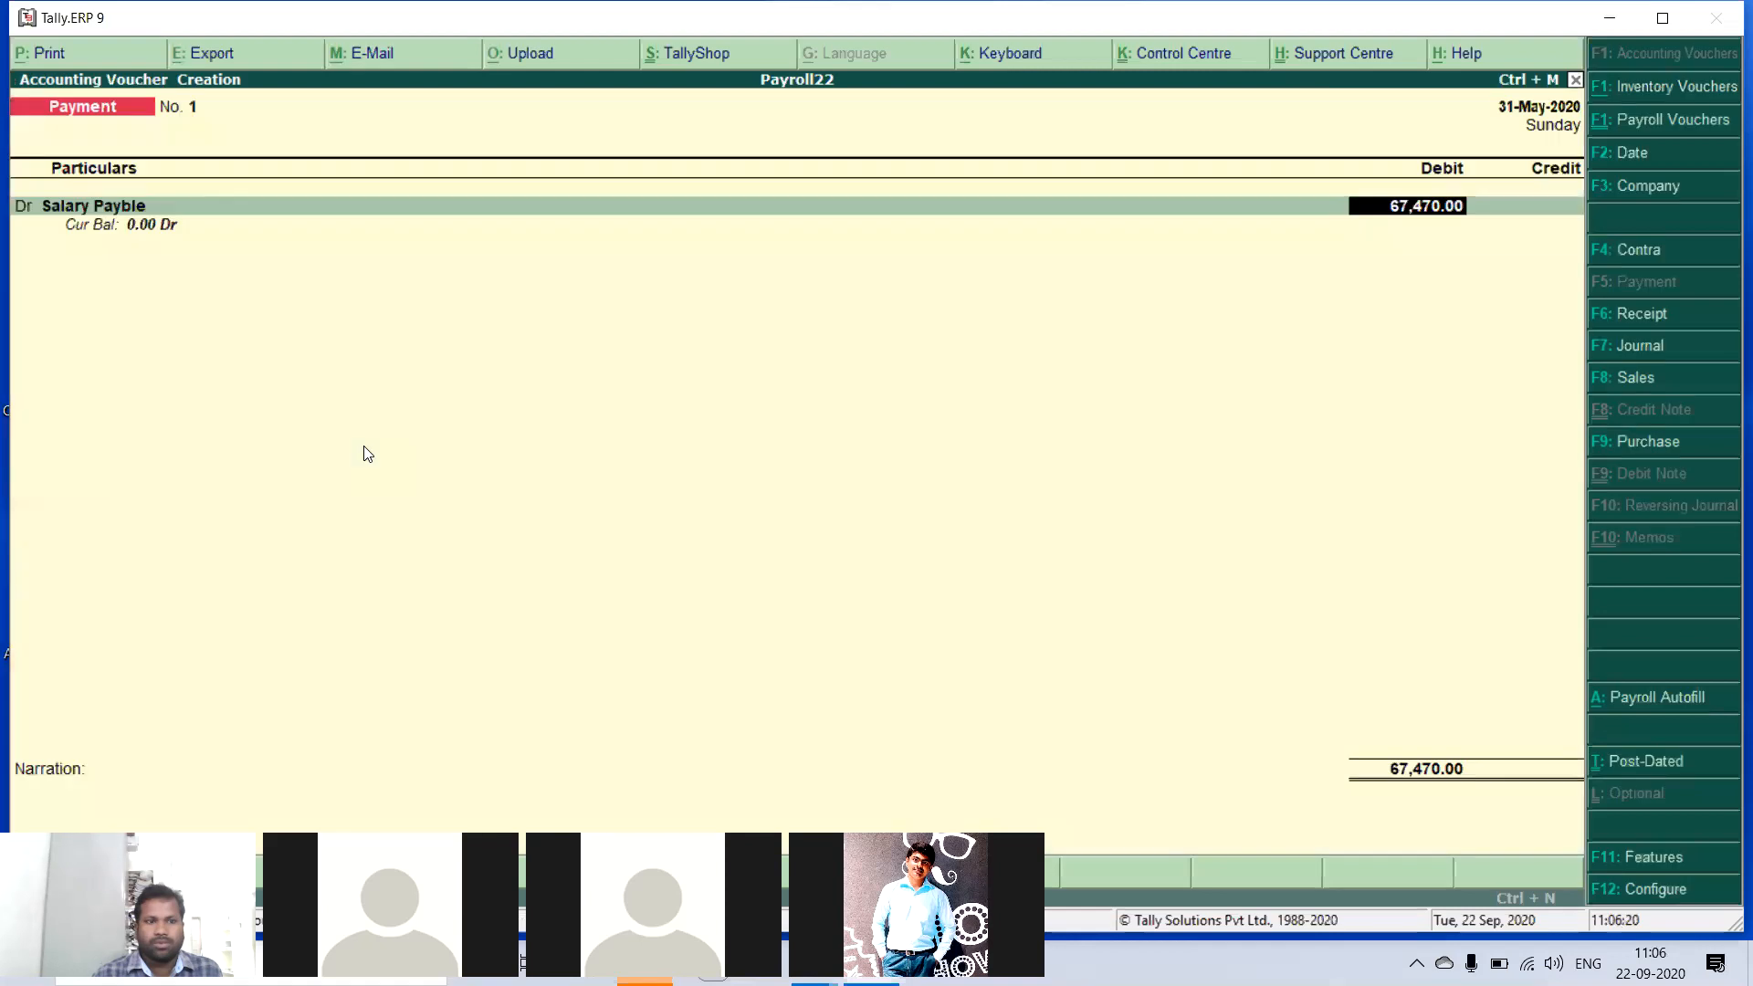
key("Return")
key("Return")
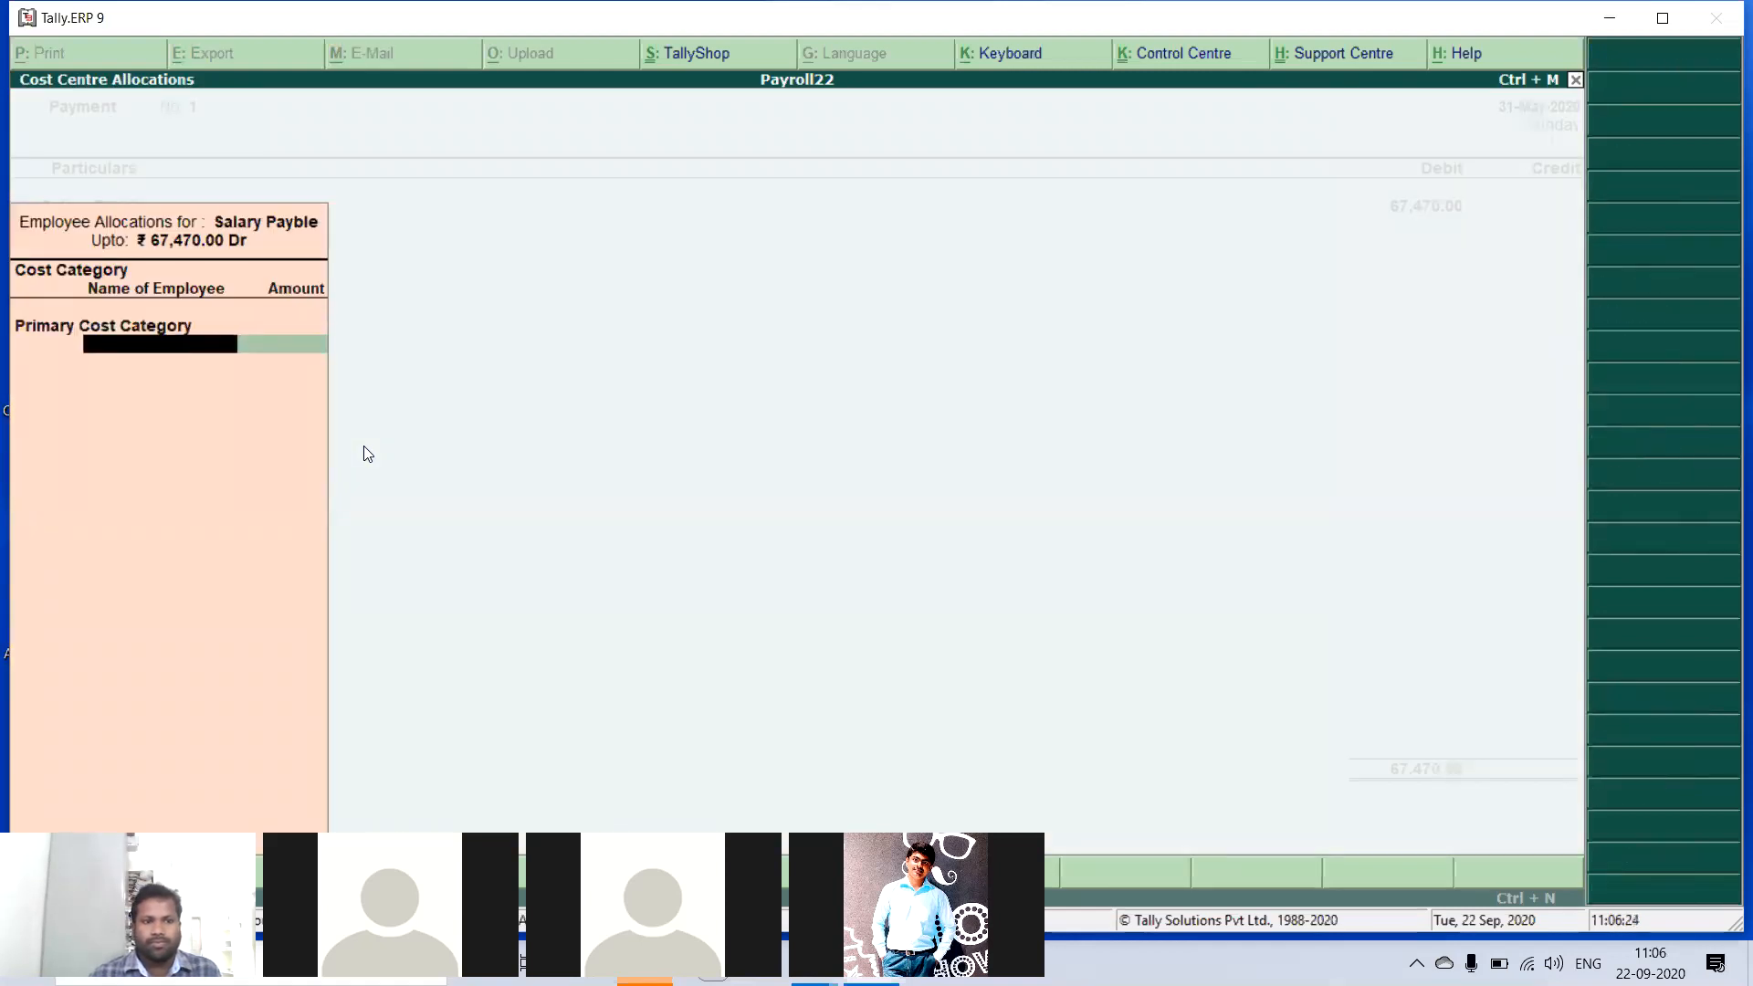
key("alt+c")
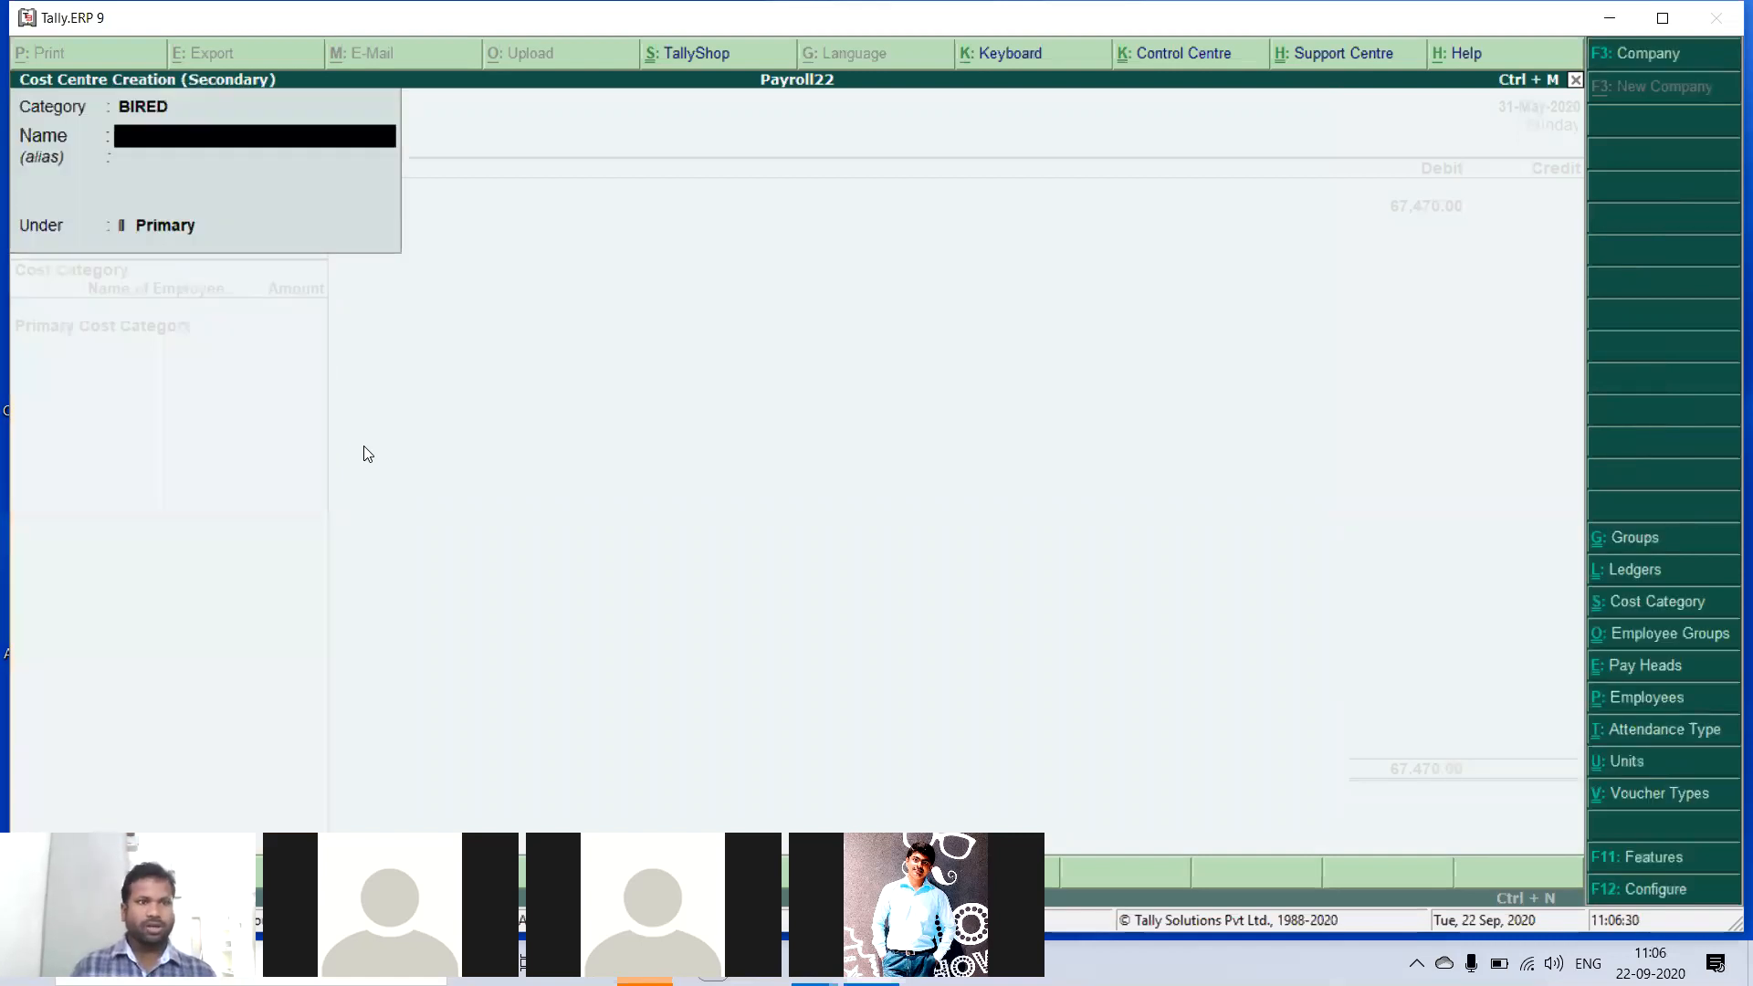
key("Escape")
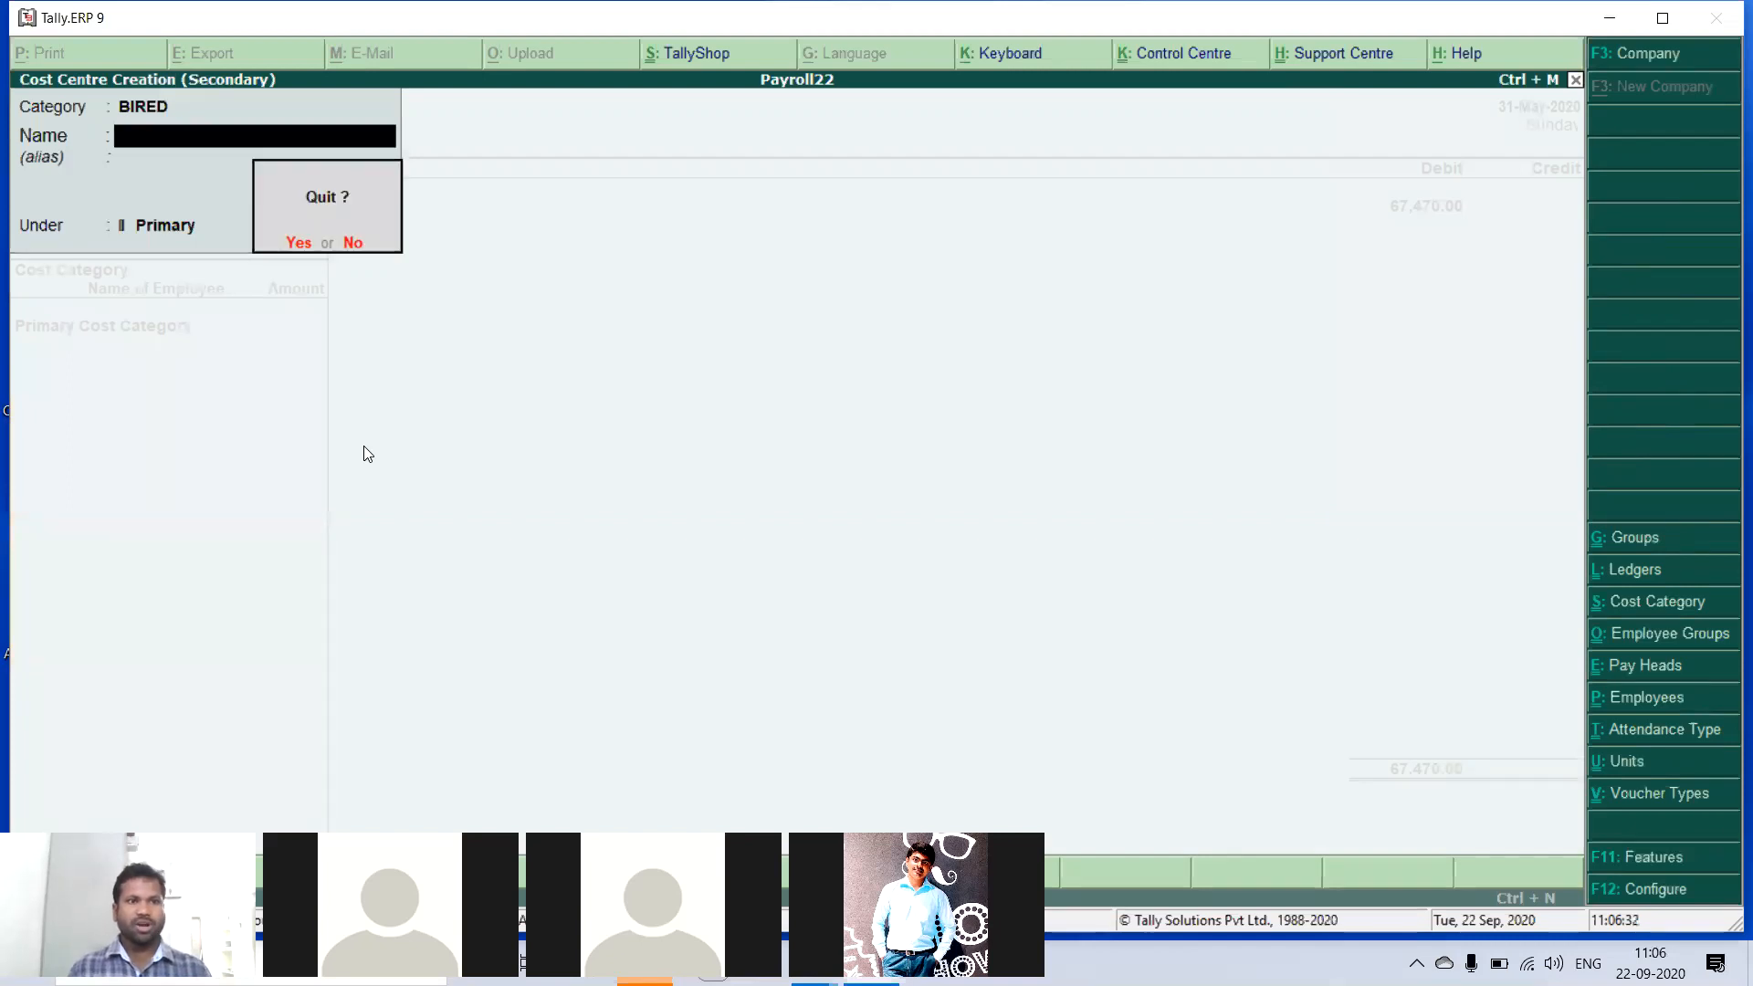
key("y")
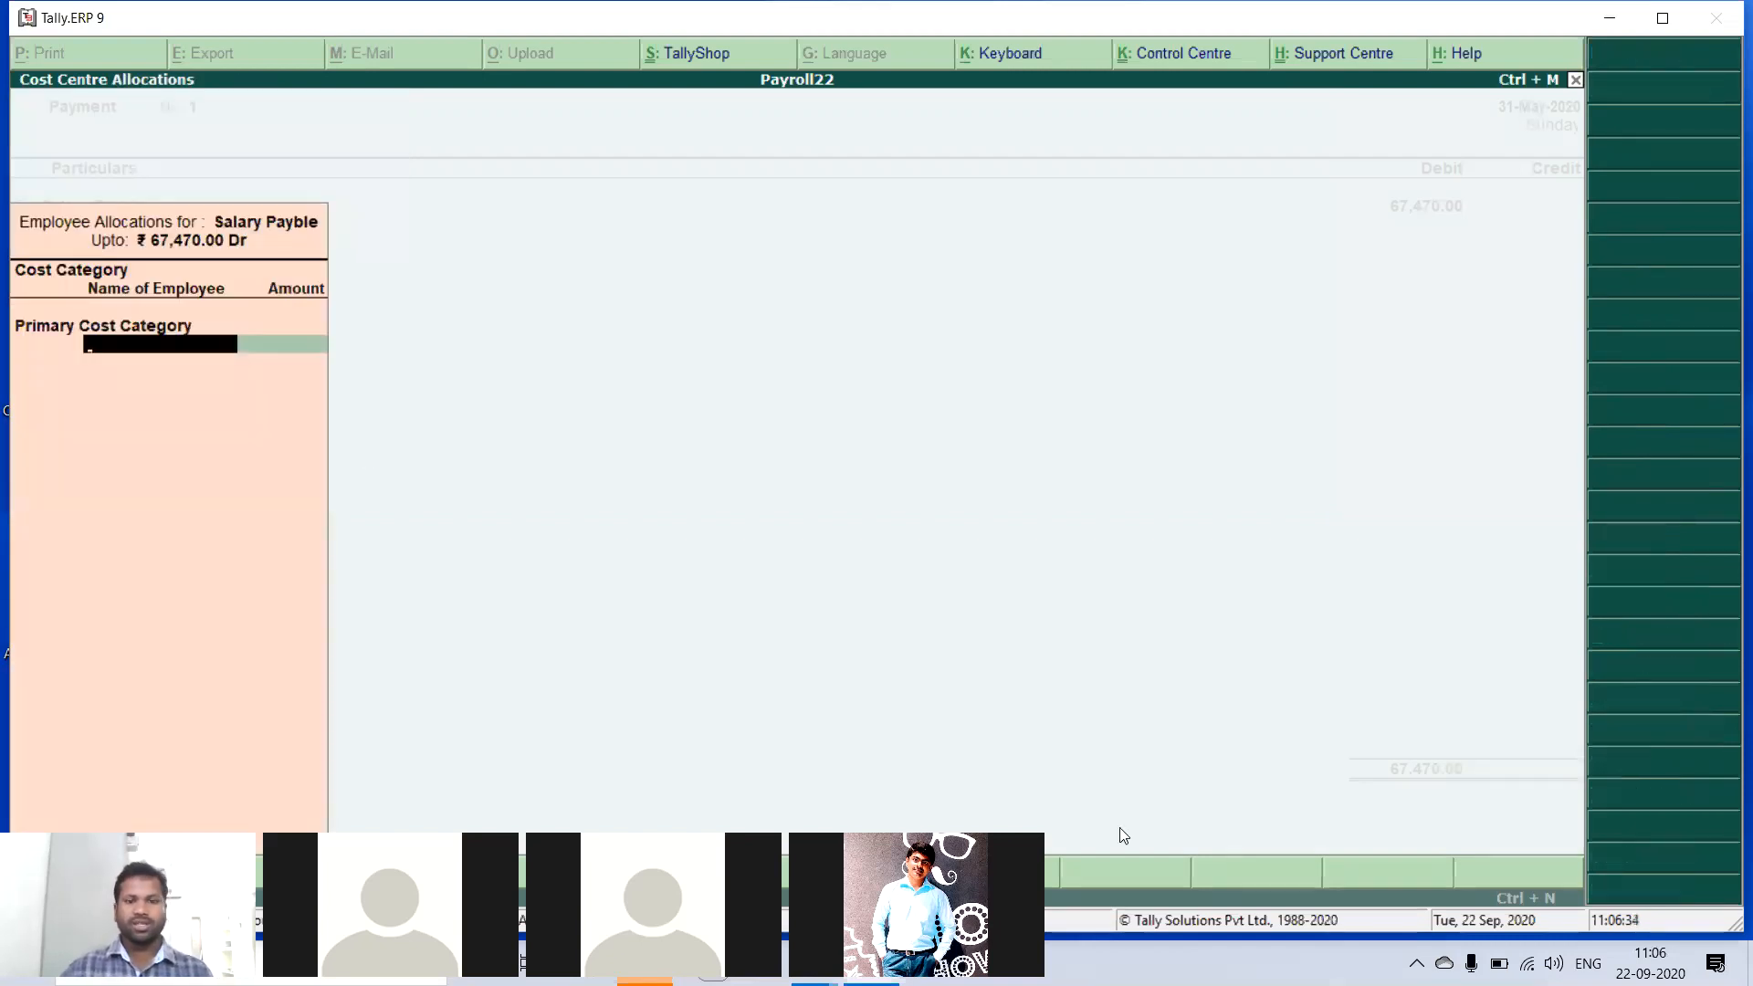
key("Escape")
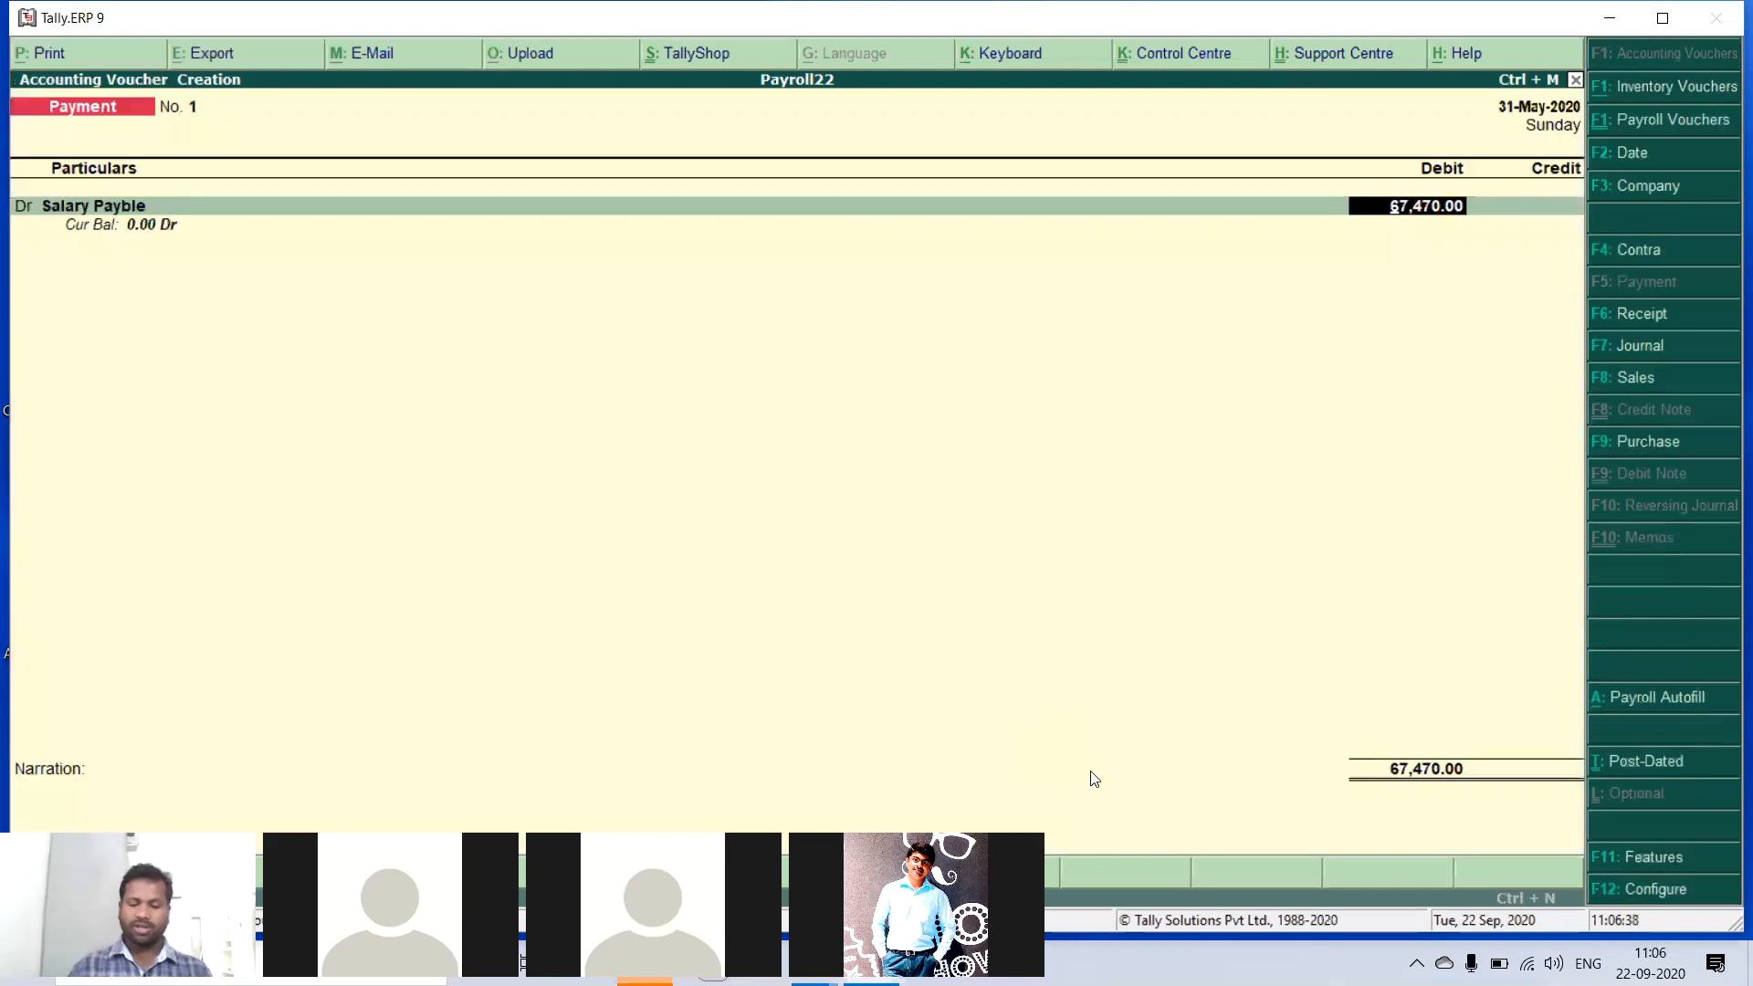
- Review the company's accounting and inventory features, including the payroll and cost centre settings, and leave them without changes
key("F11")
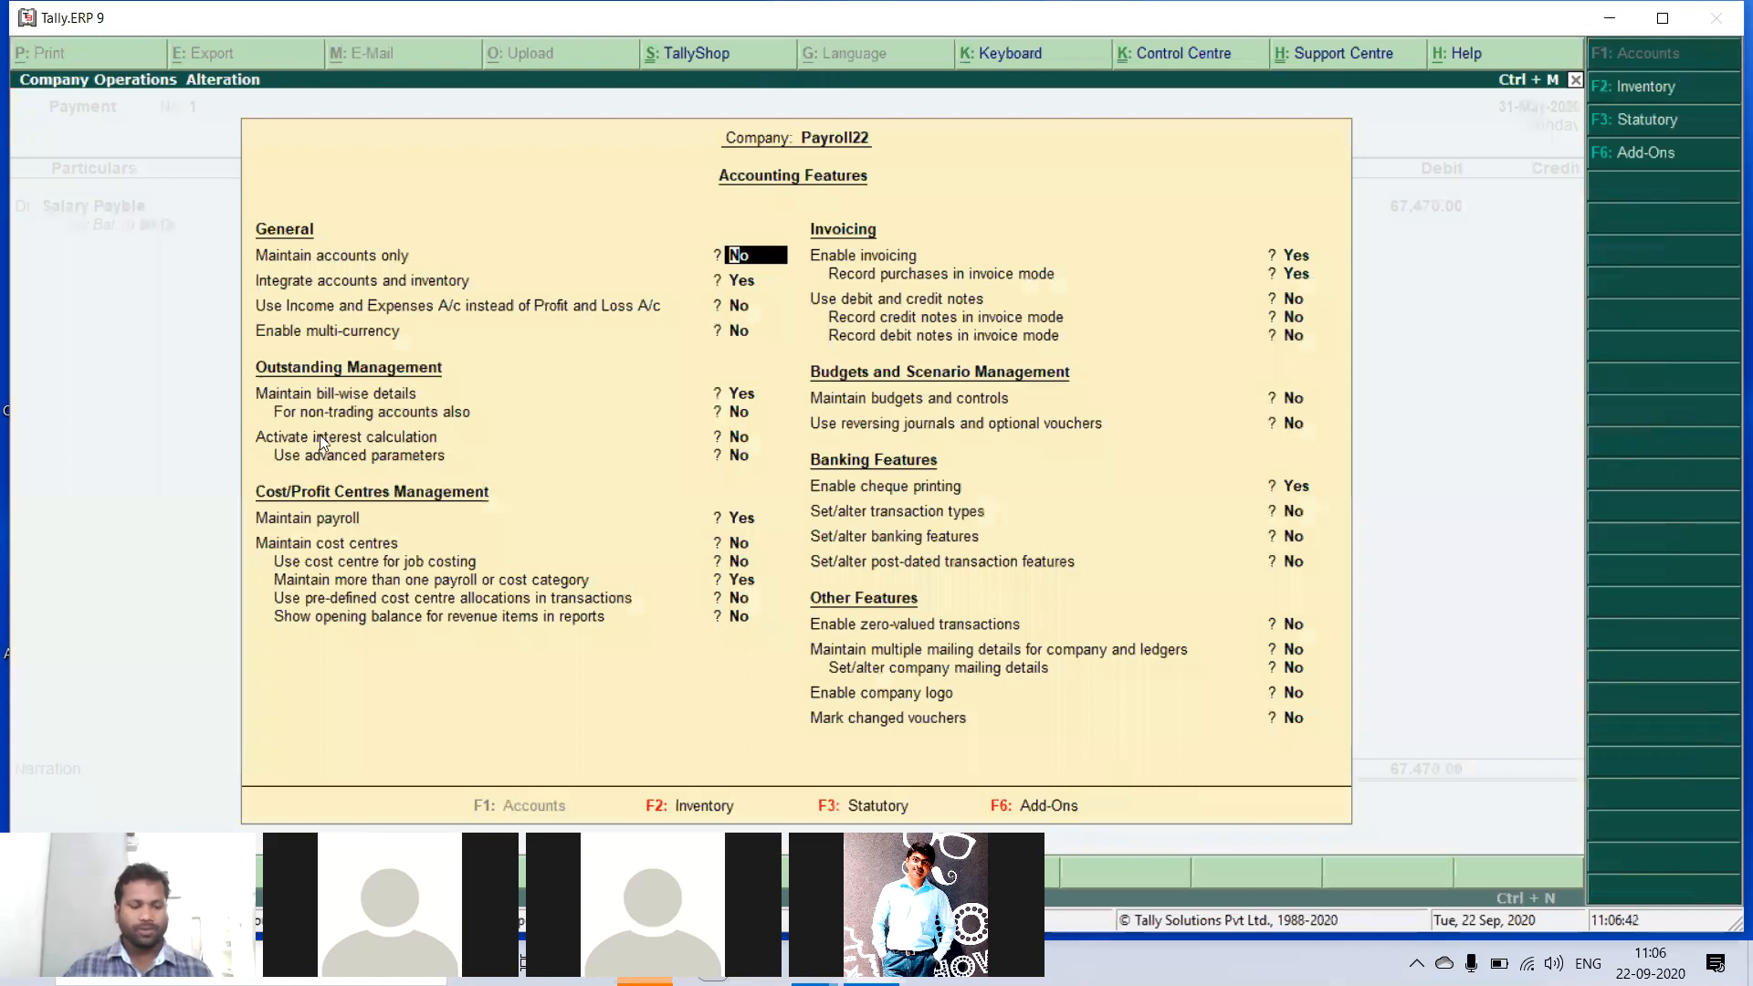
key("F2")
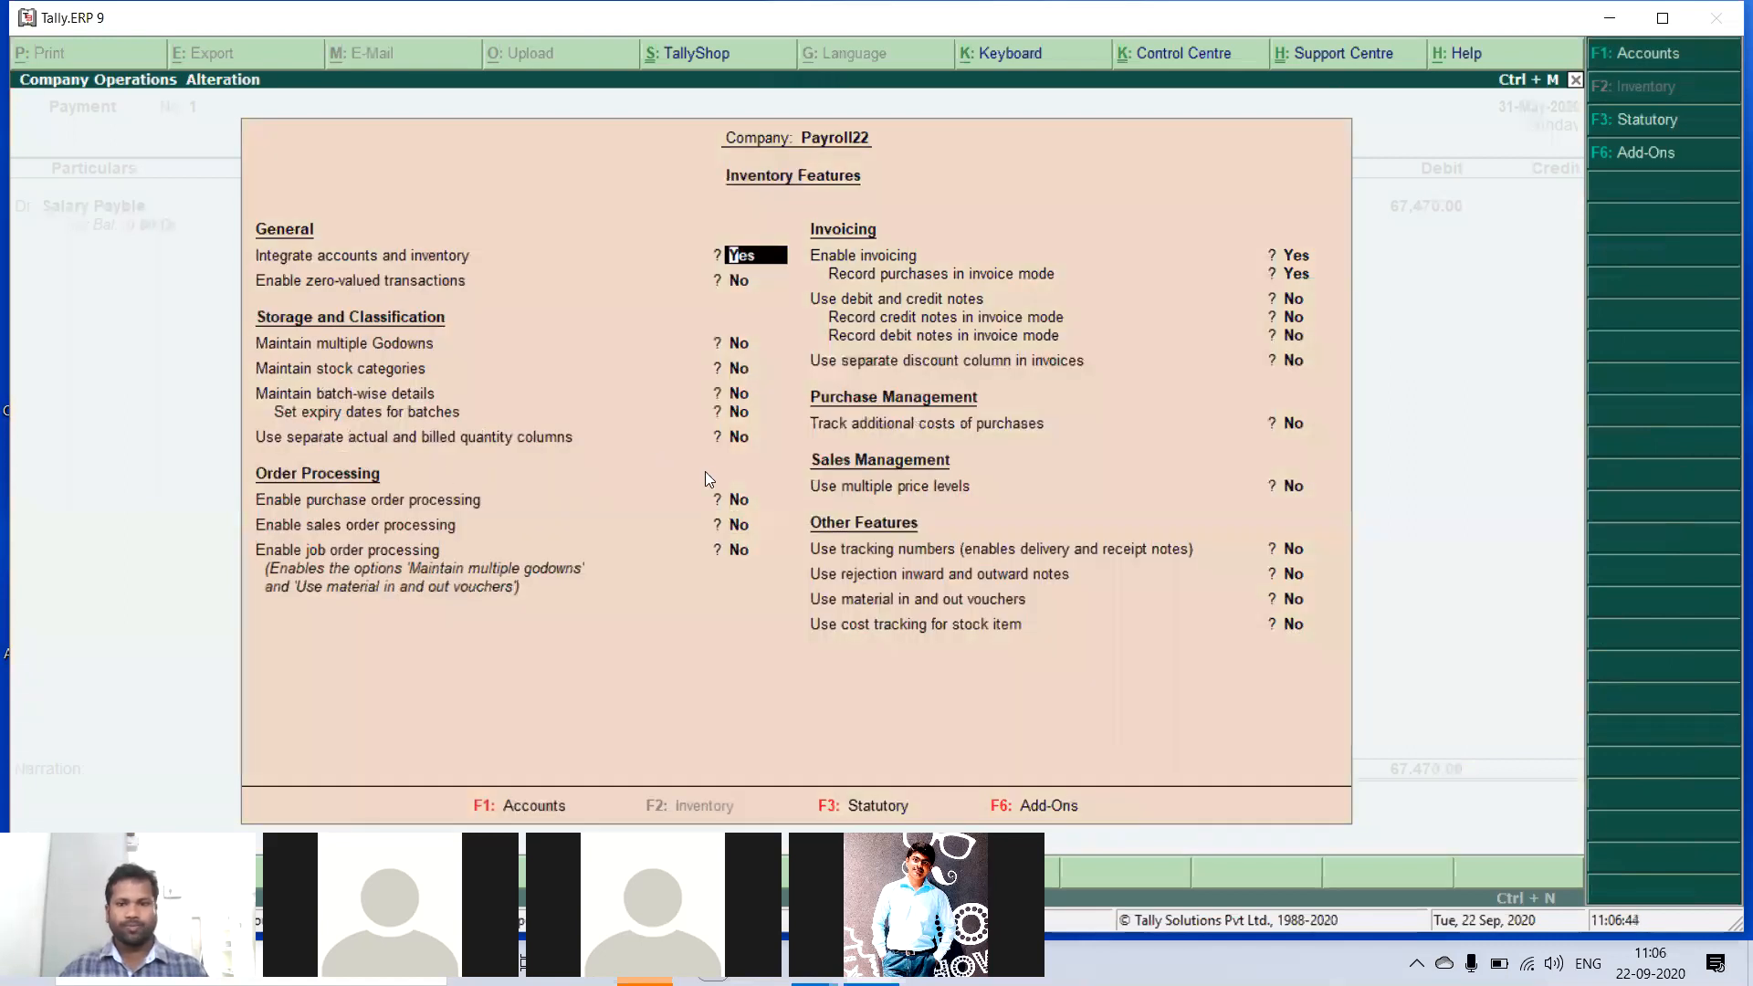
key("F1")
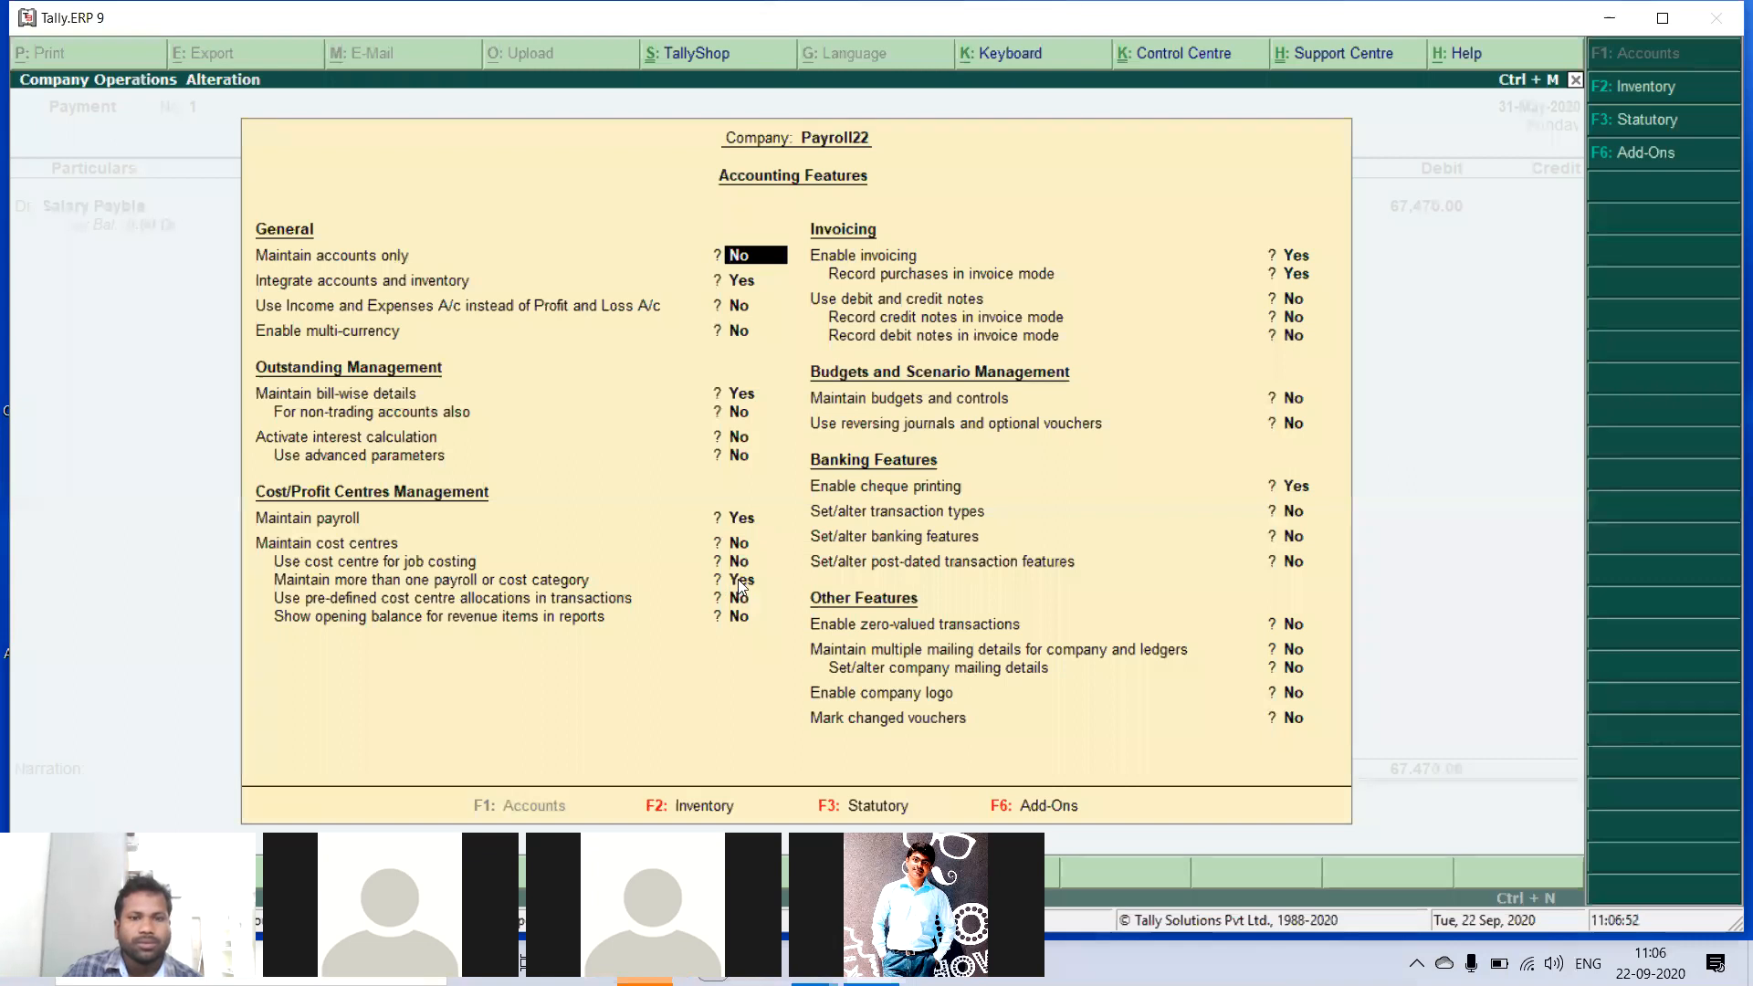
key("Down")
key("Down")
key("Down")
key("Down")
key("Down")
key("Down")
key("Down")
key("Down")
key("Down")
key("Down")
key("Down")
key("Down")
key("Down")
key("Down")
key("Down")
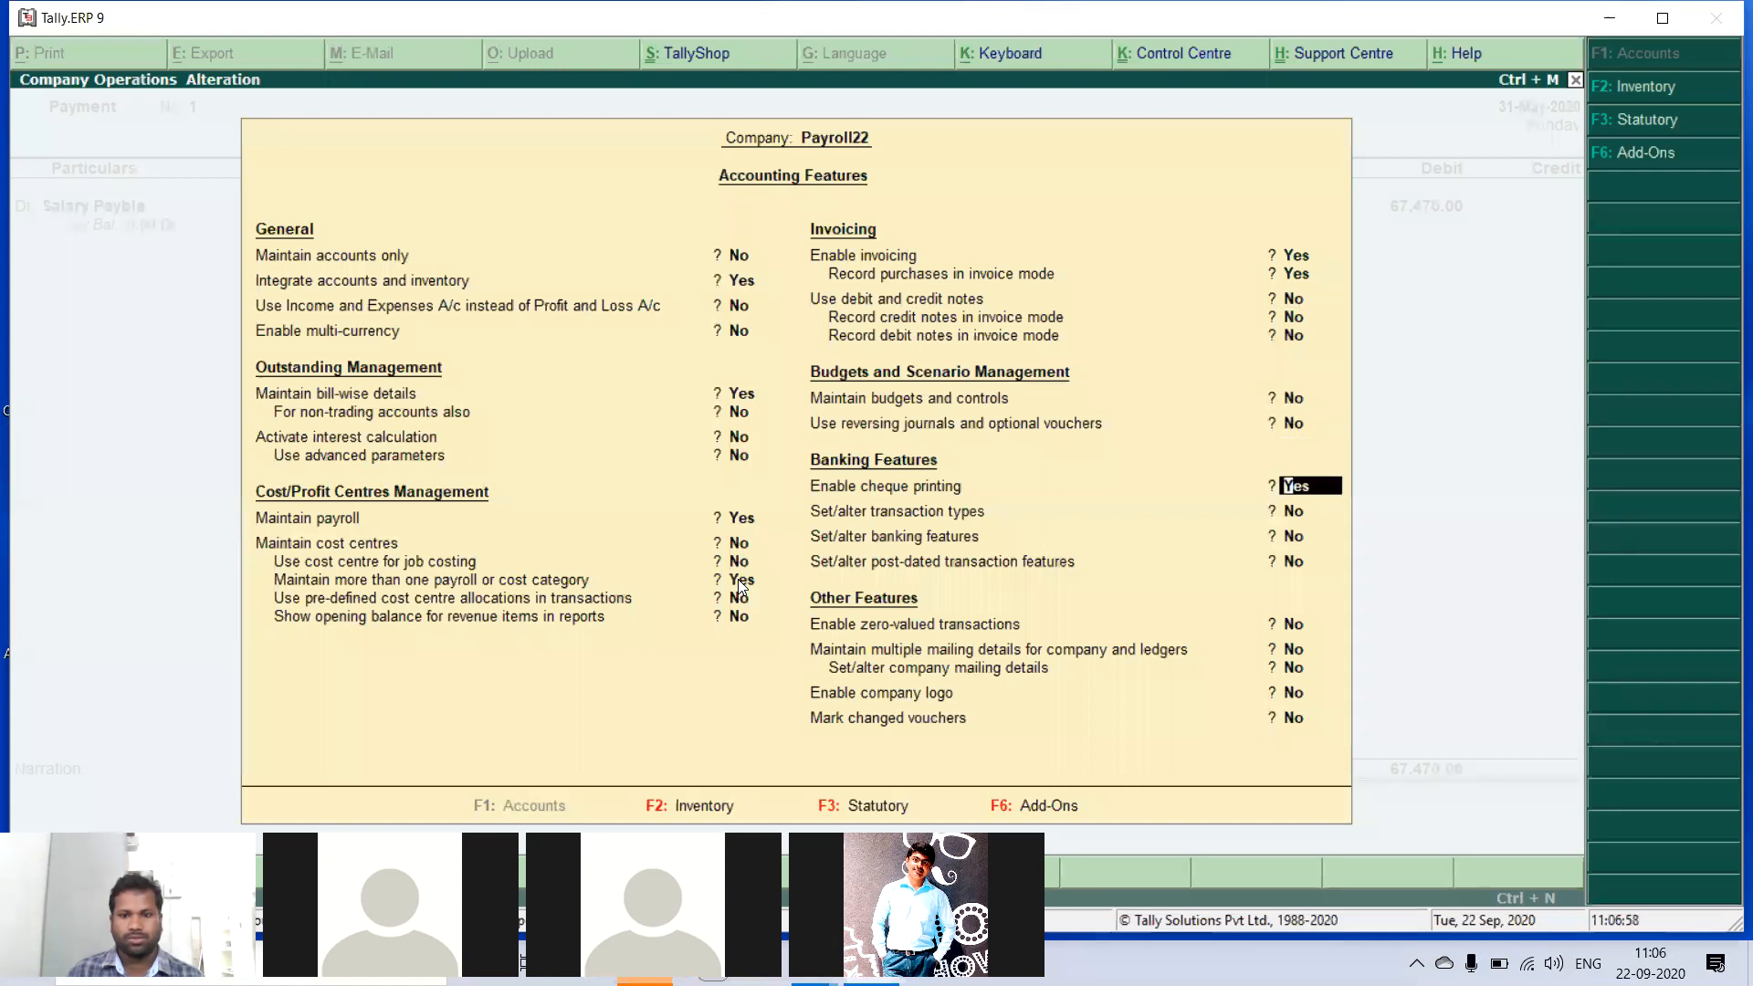
key("Escape")
key("Escape")
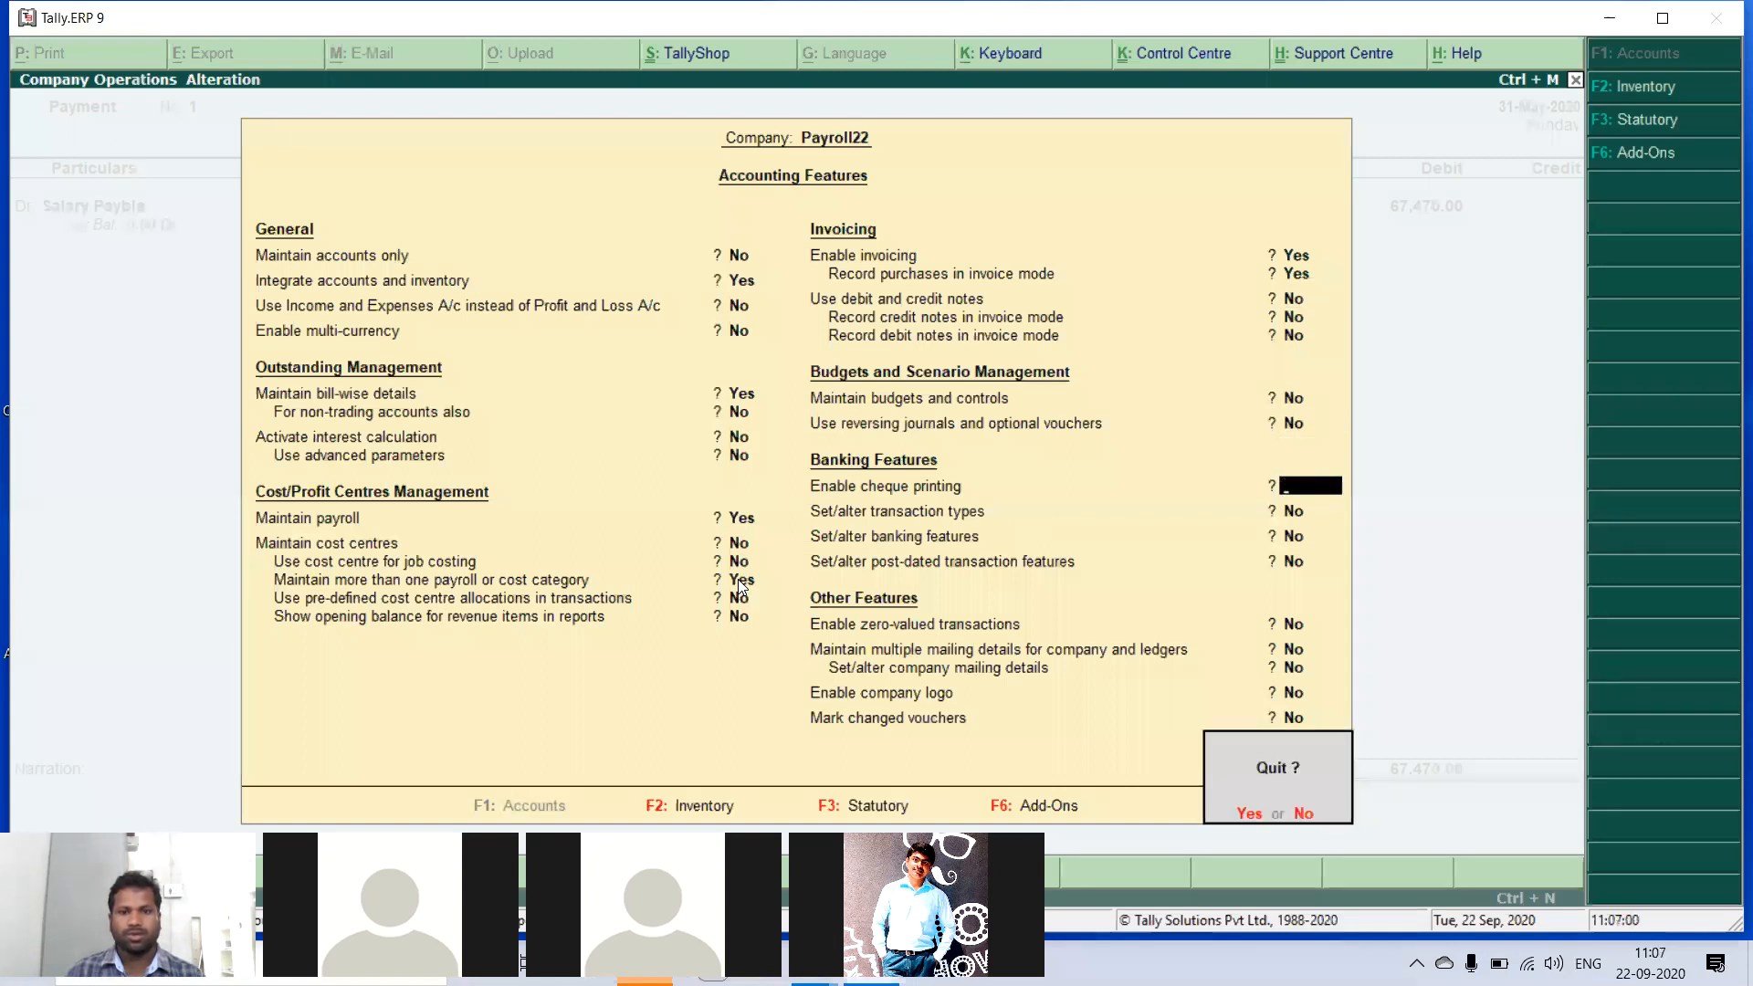
key("Return")
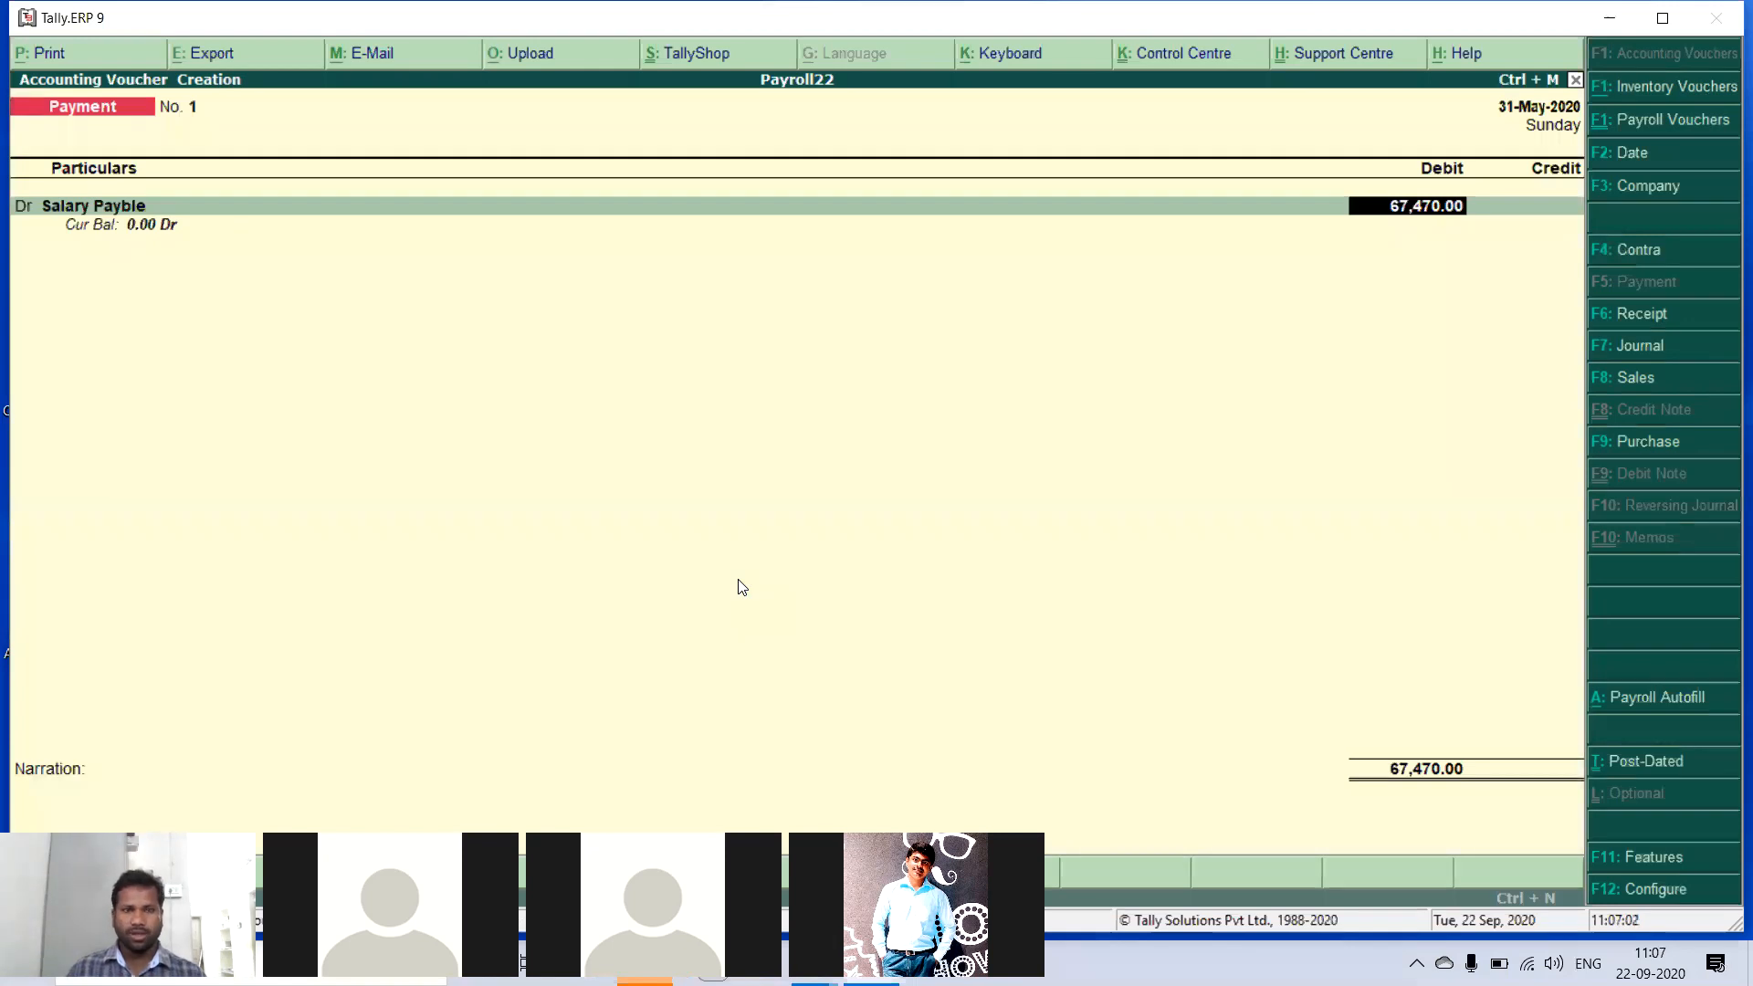
- Try to create a cost centre with the employee's name in the BIRED category from the Salary Payble allocation
key("Return")
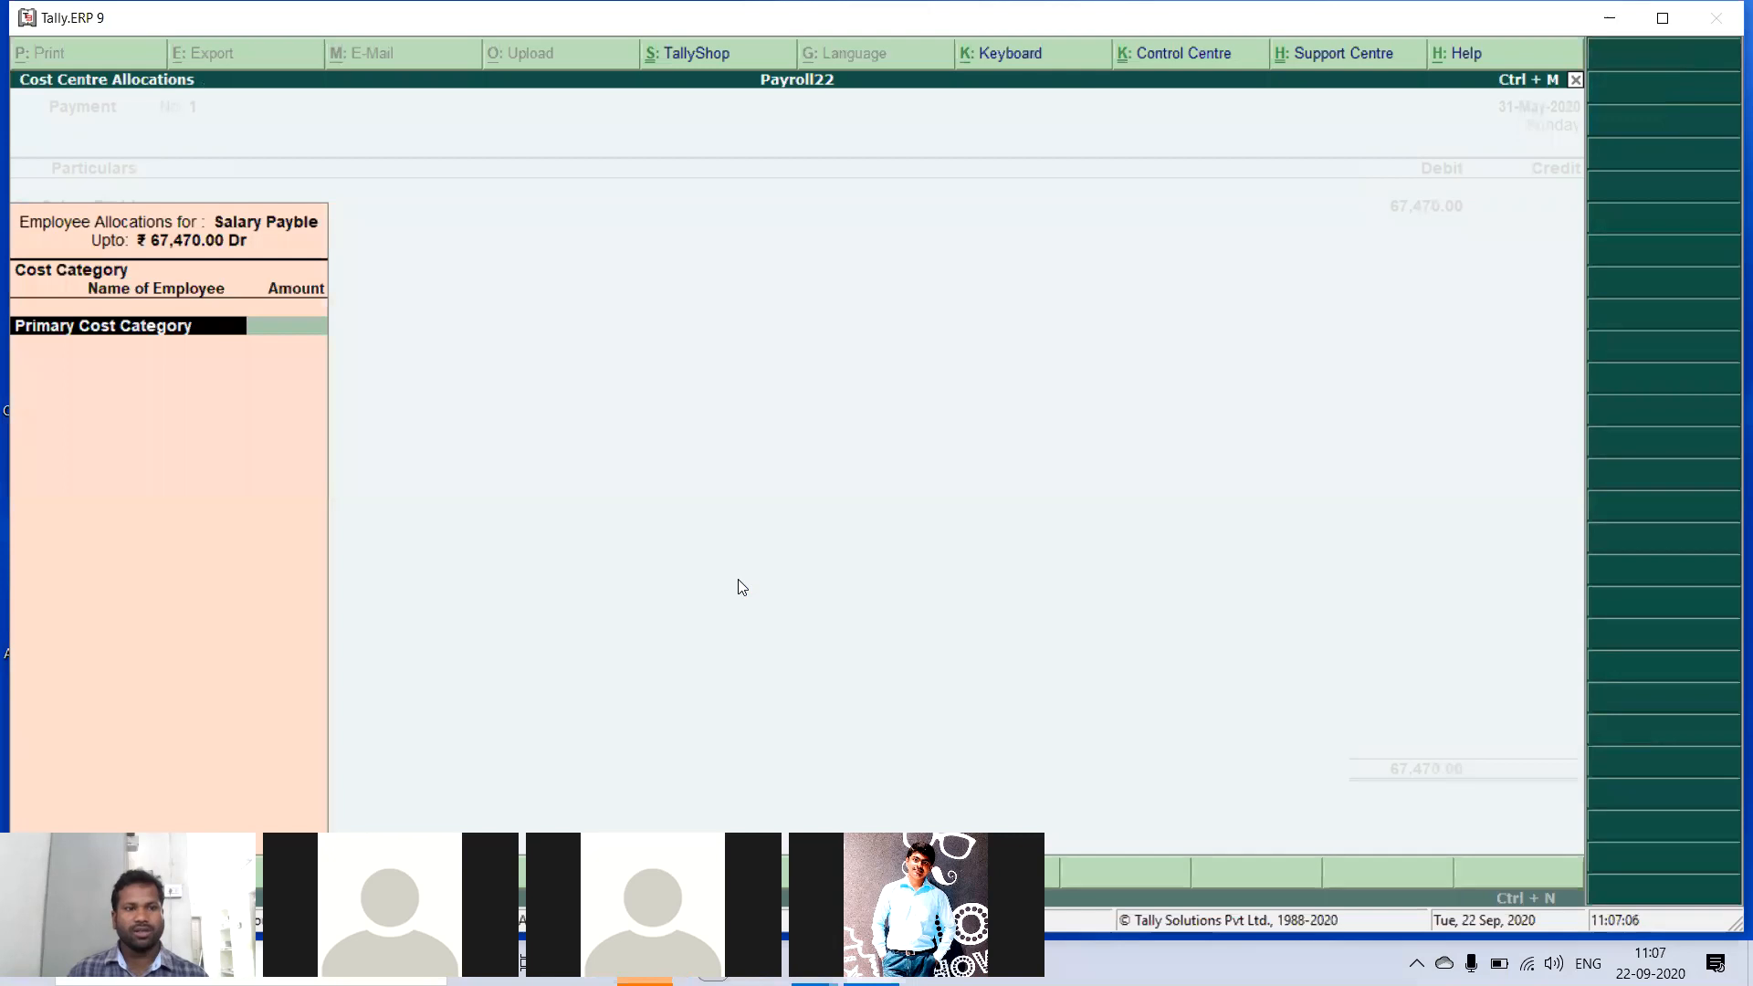
key("Return")
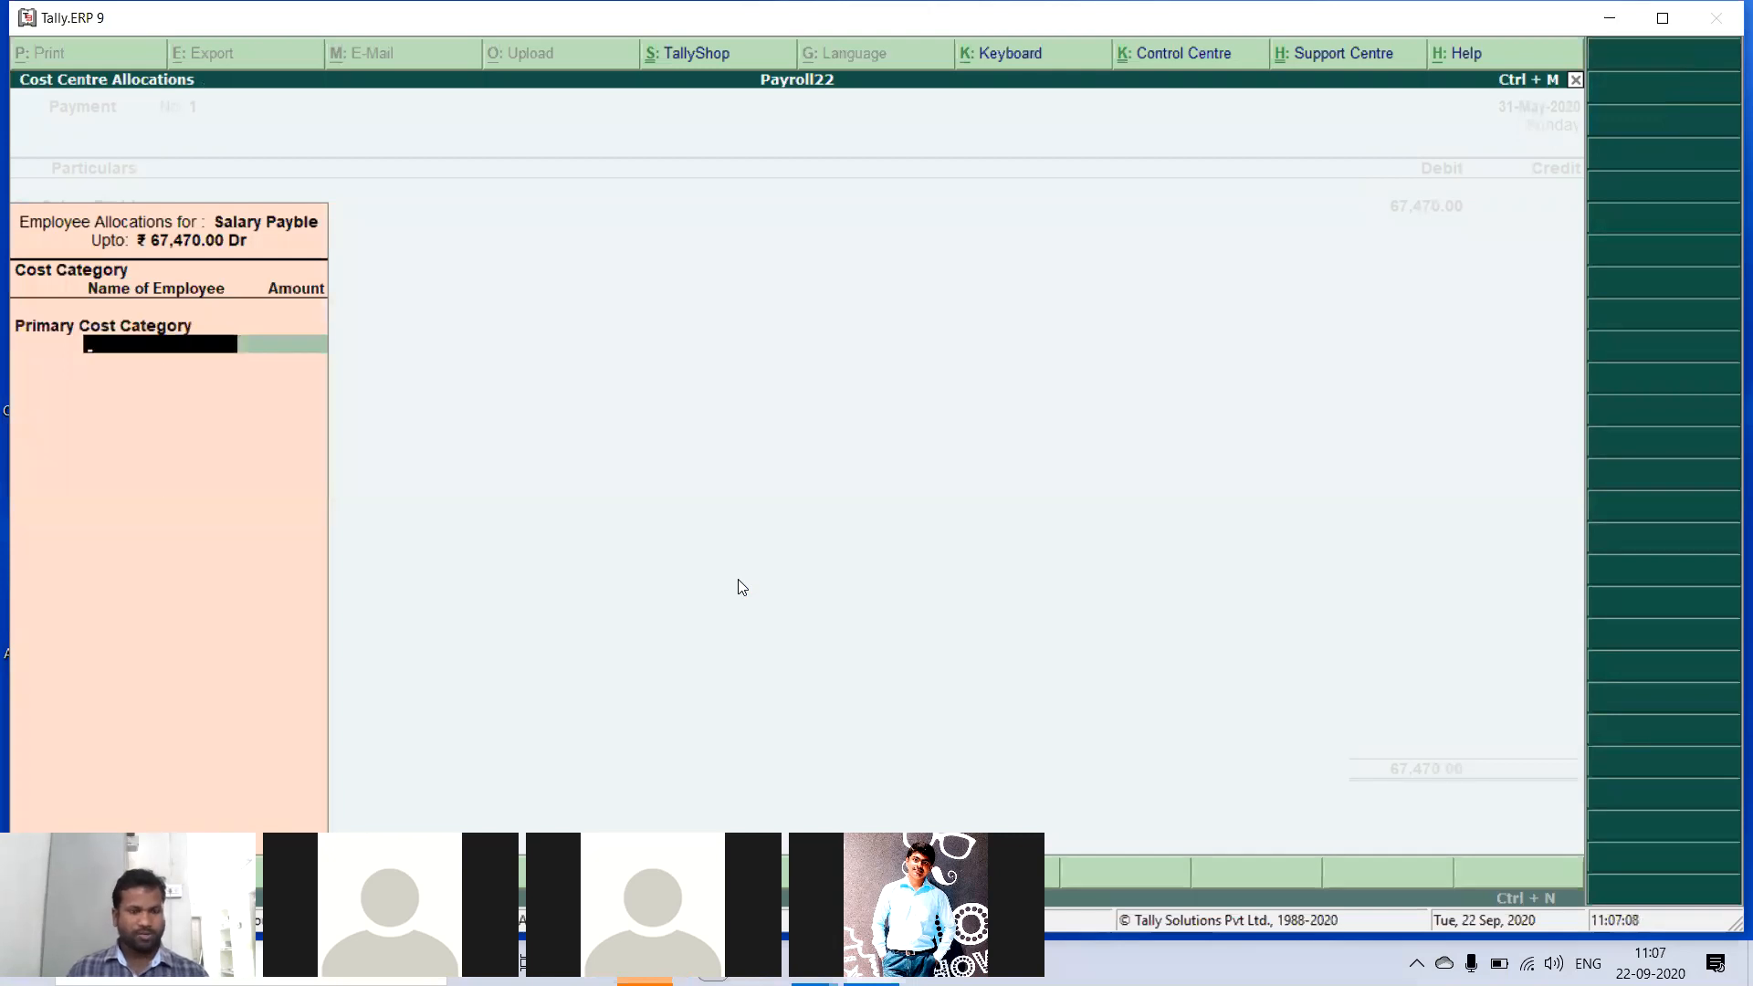
key("alt+c")
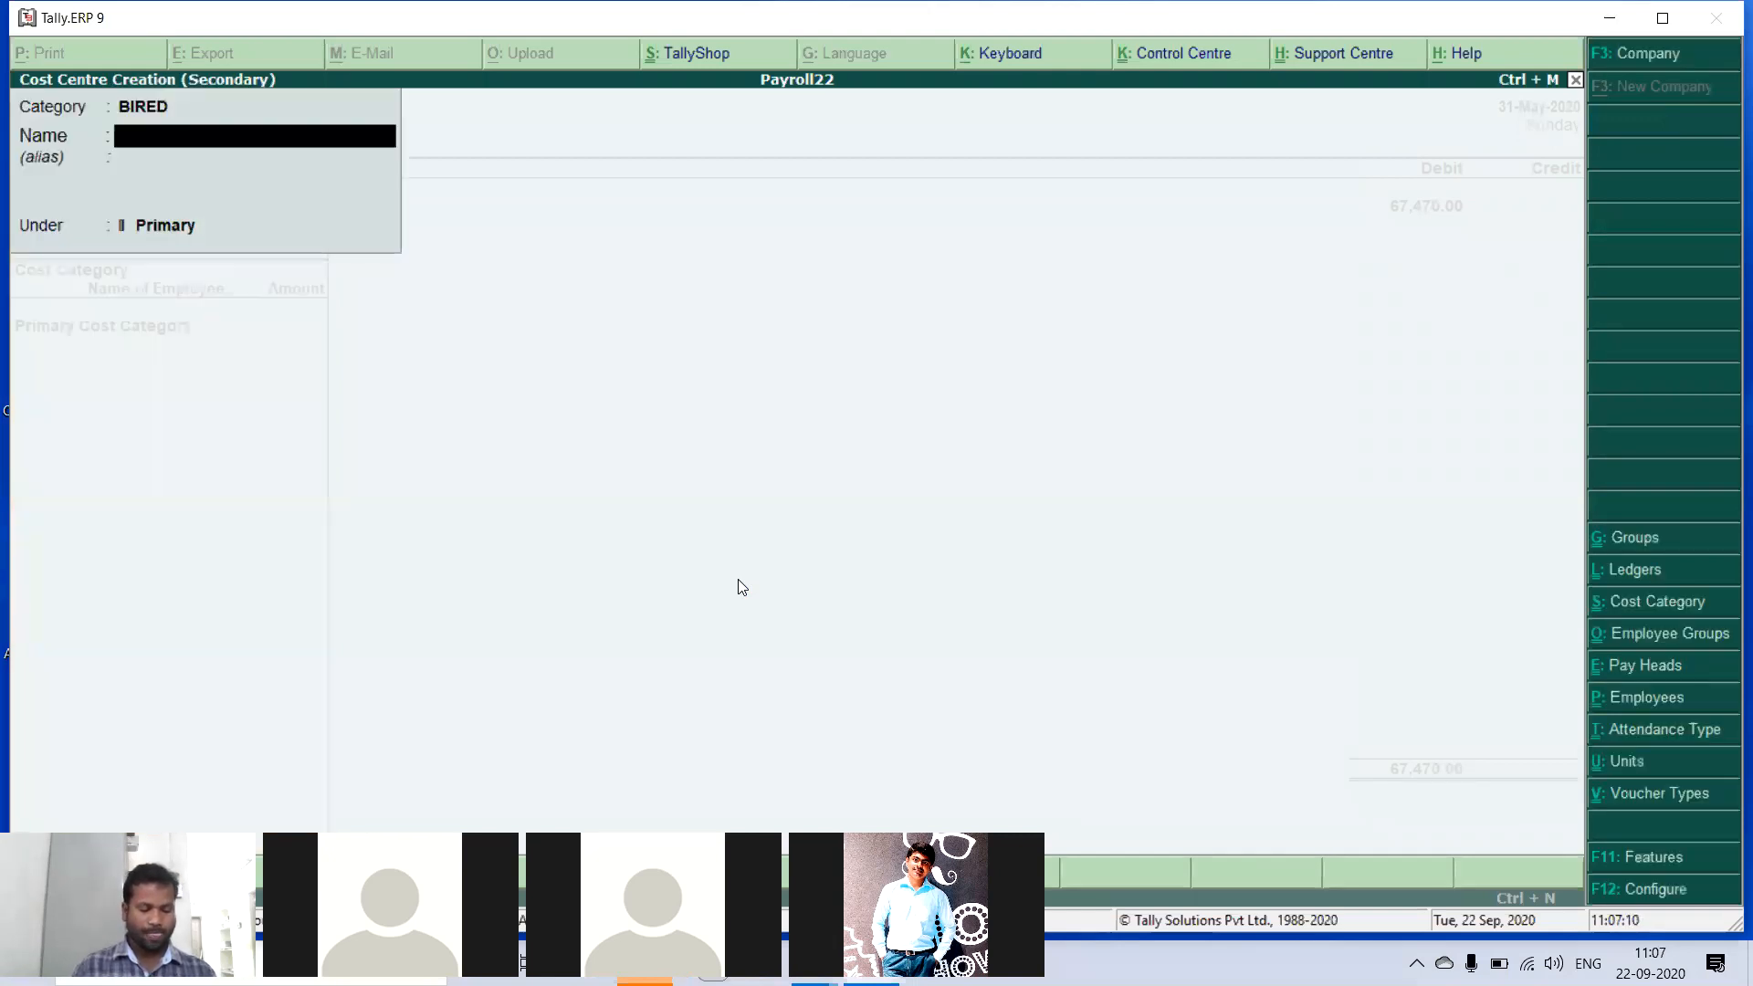
type("Murali")
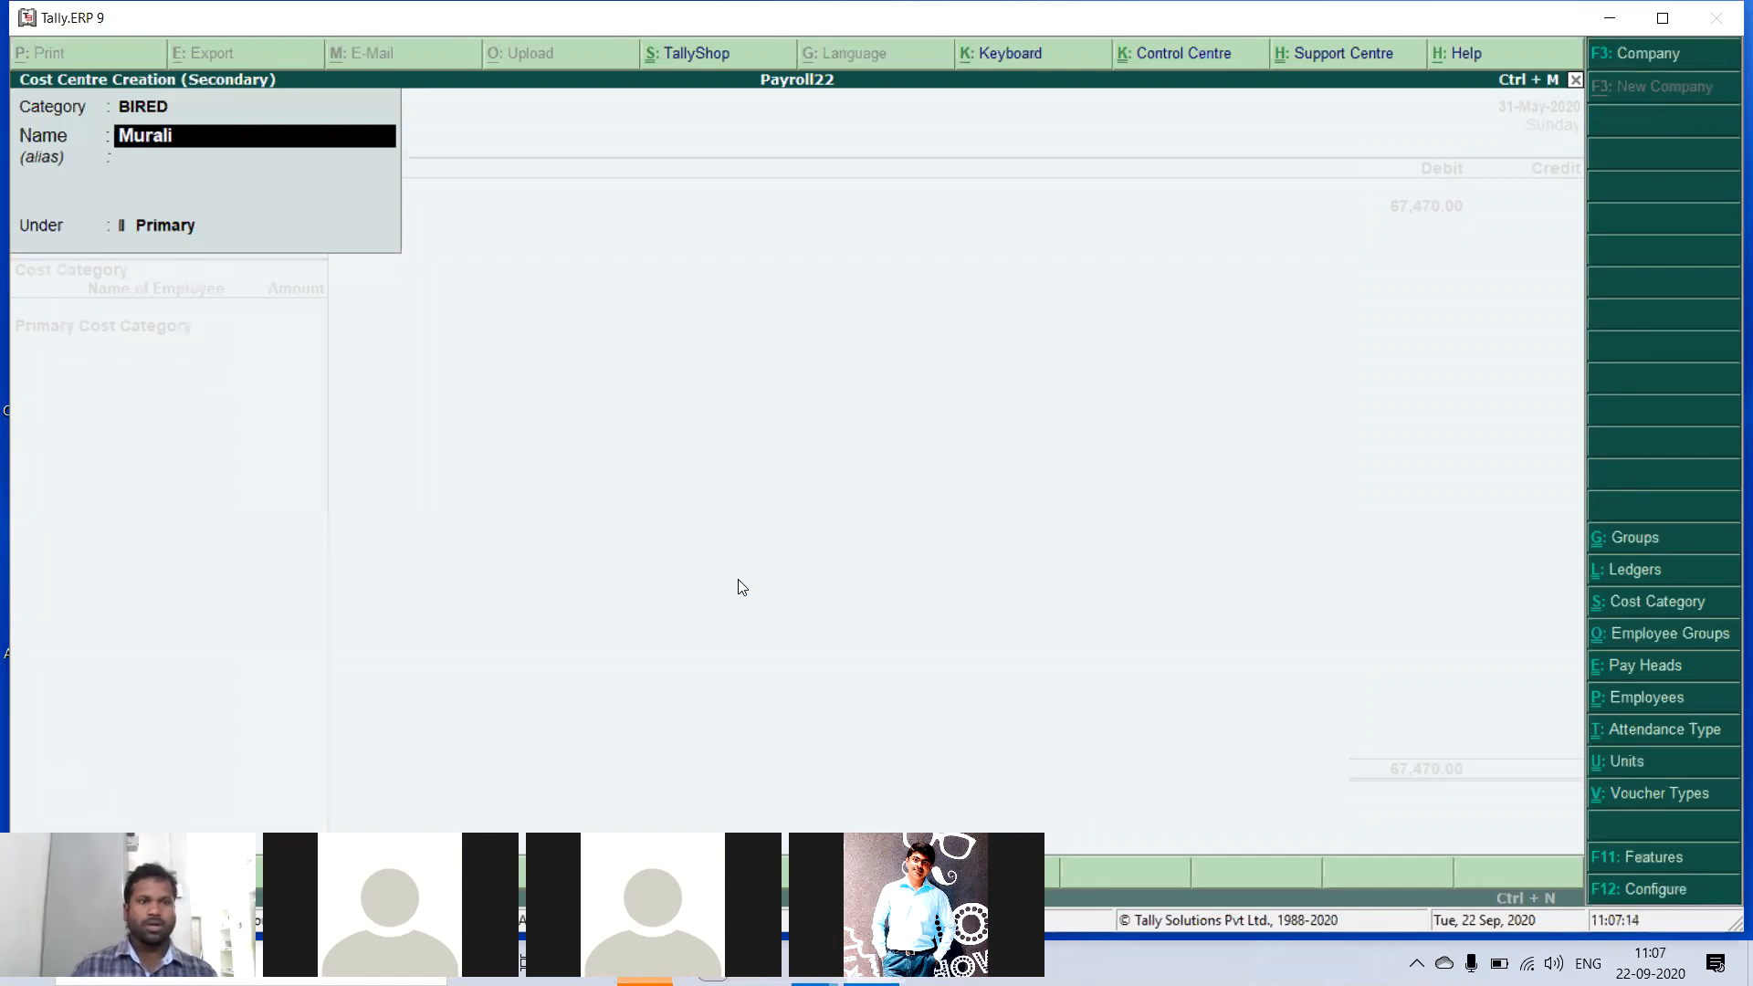
key("Return")
key("Escape")
key("Escape")
key("y")
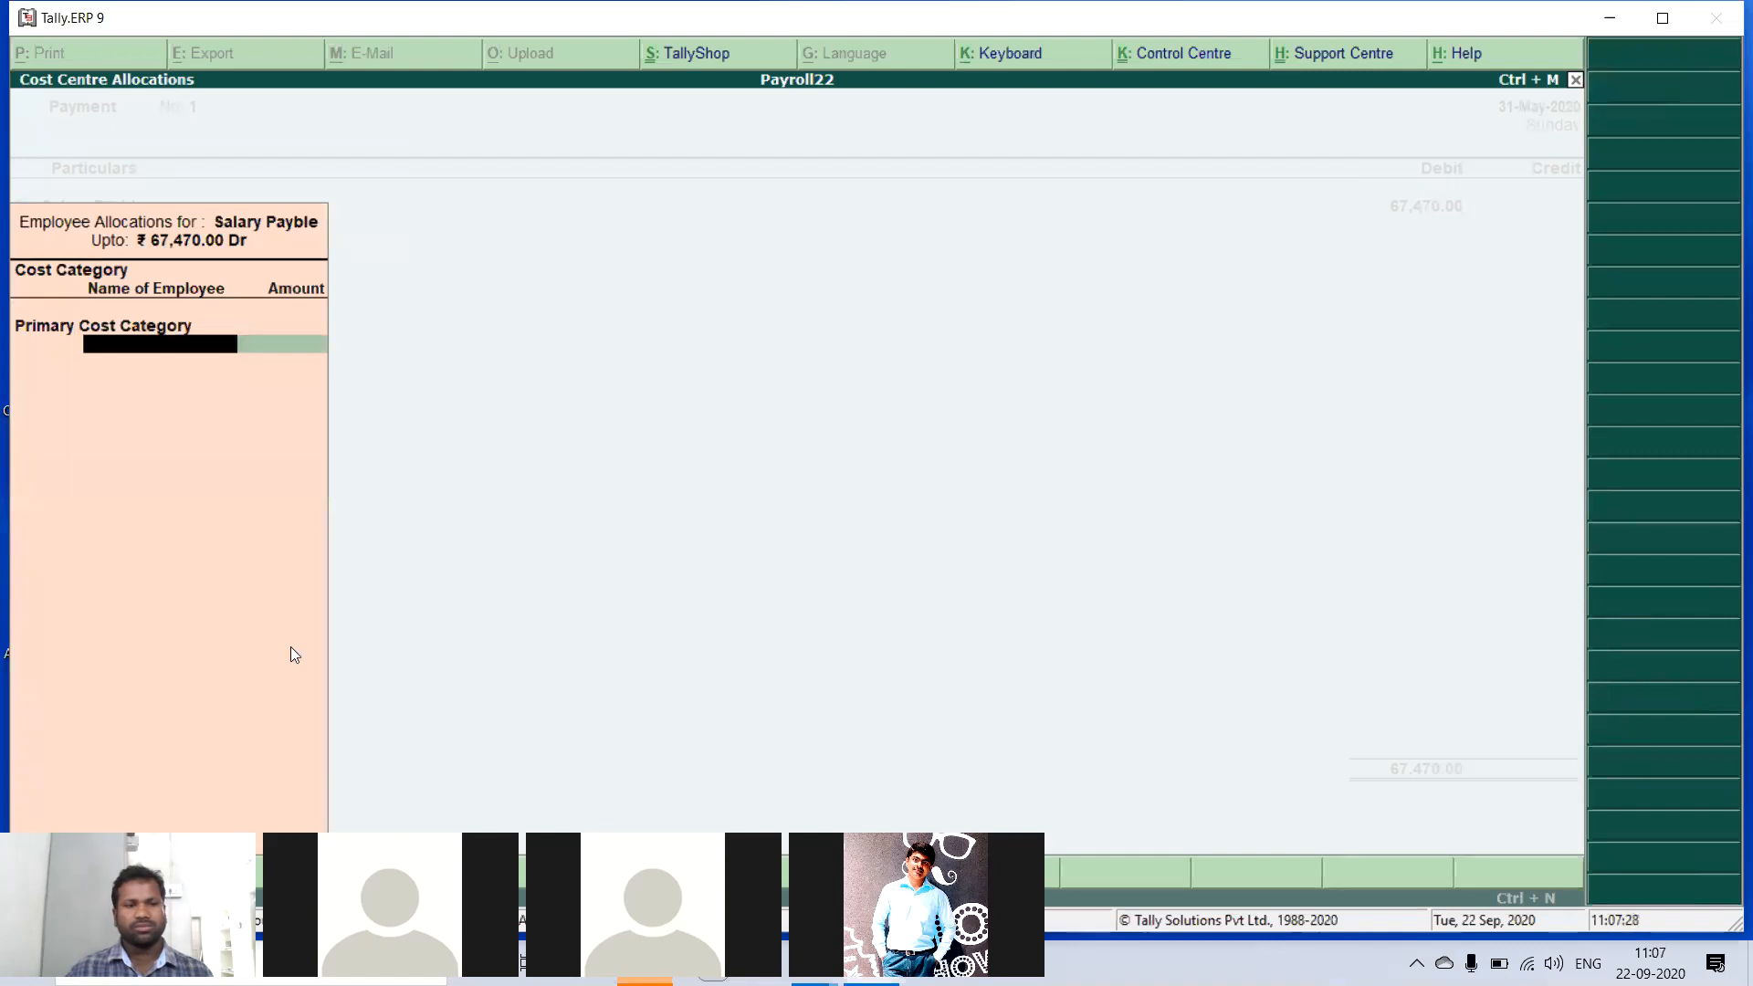
key("Escape")
key("y")
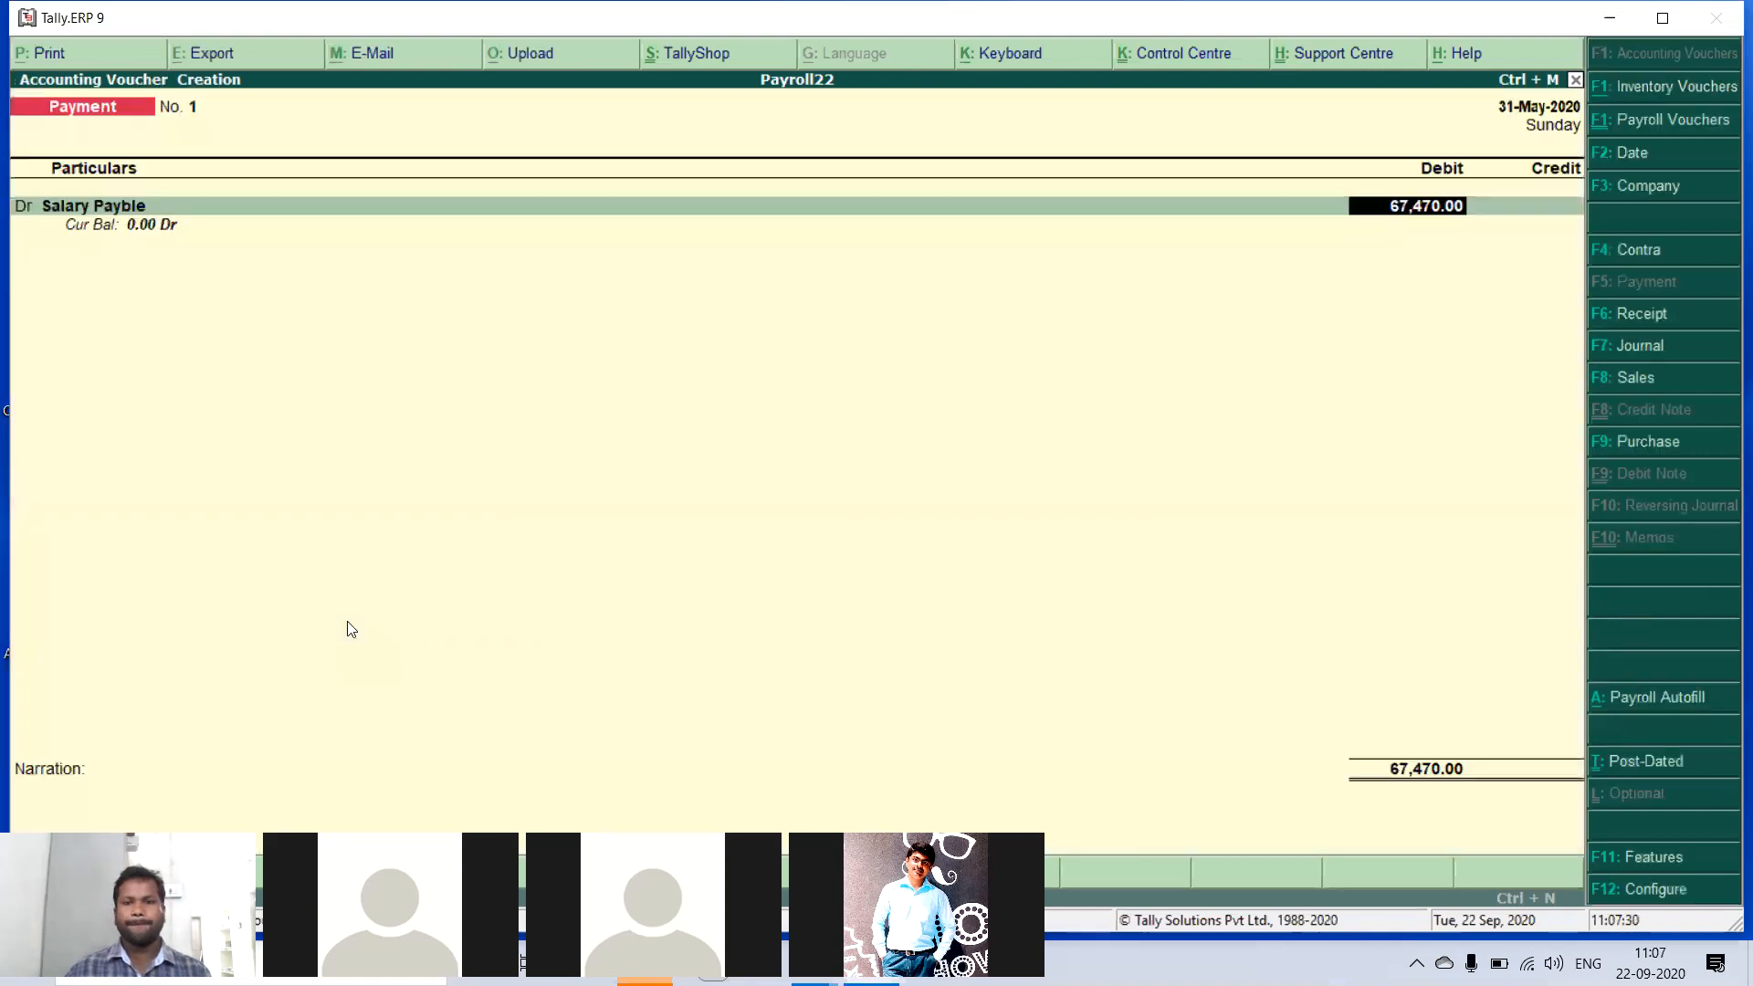
- Discard the unfinished payment voucher and return to the Gateway of Tally
key("BackSpace")
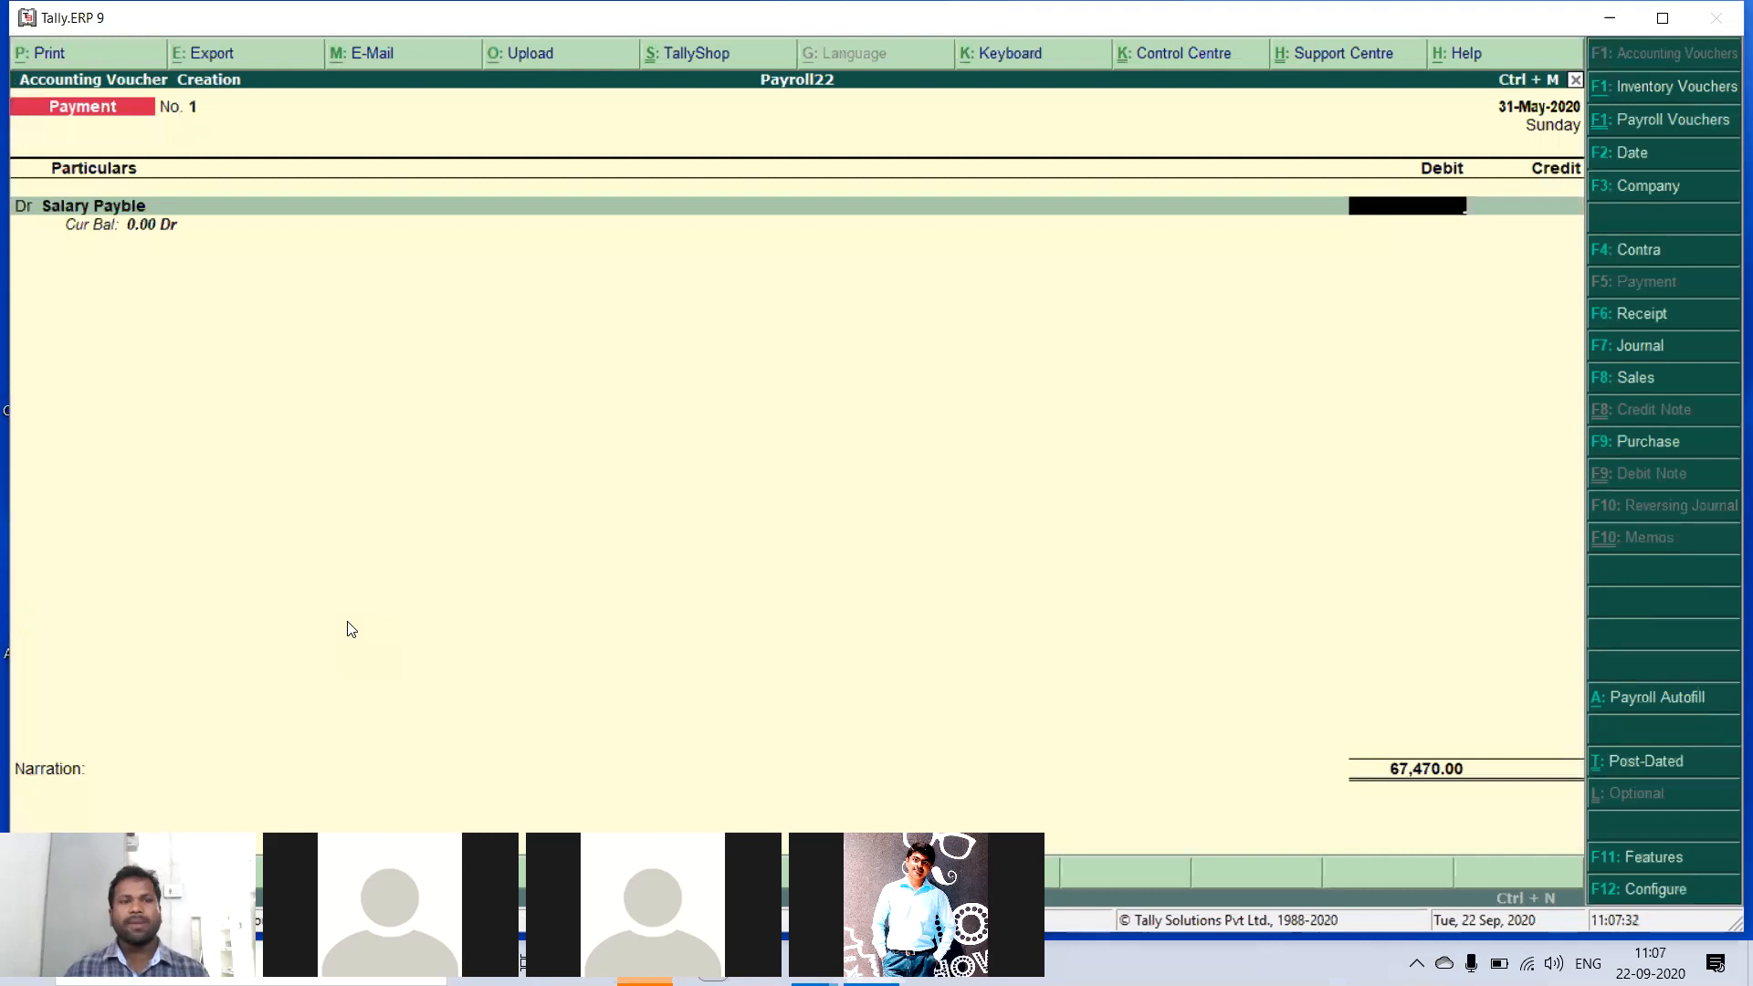
key("Escape")
key("y")
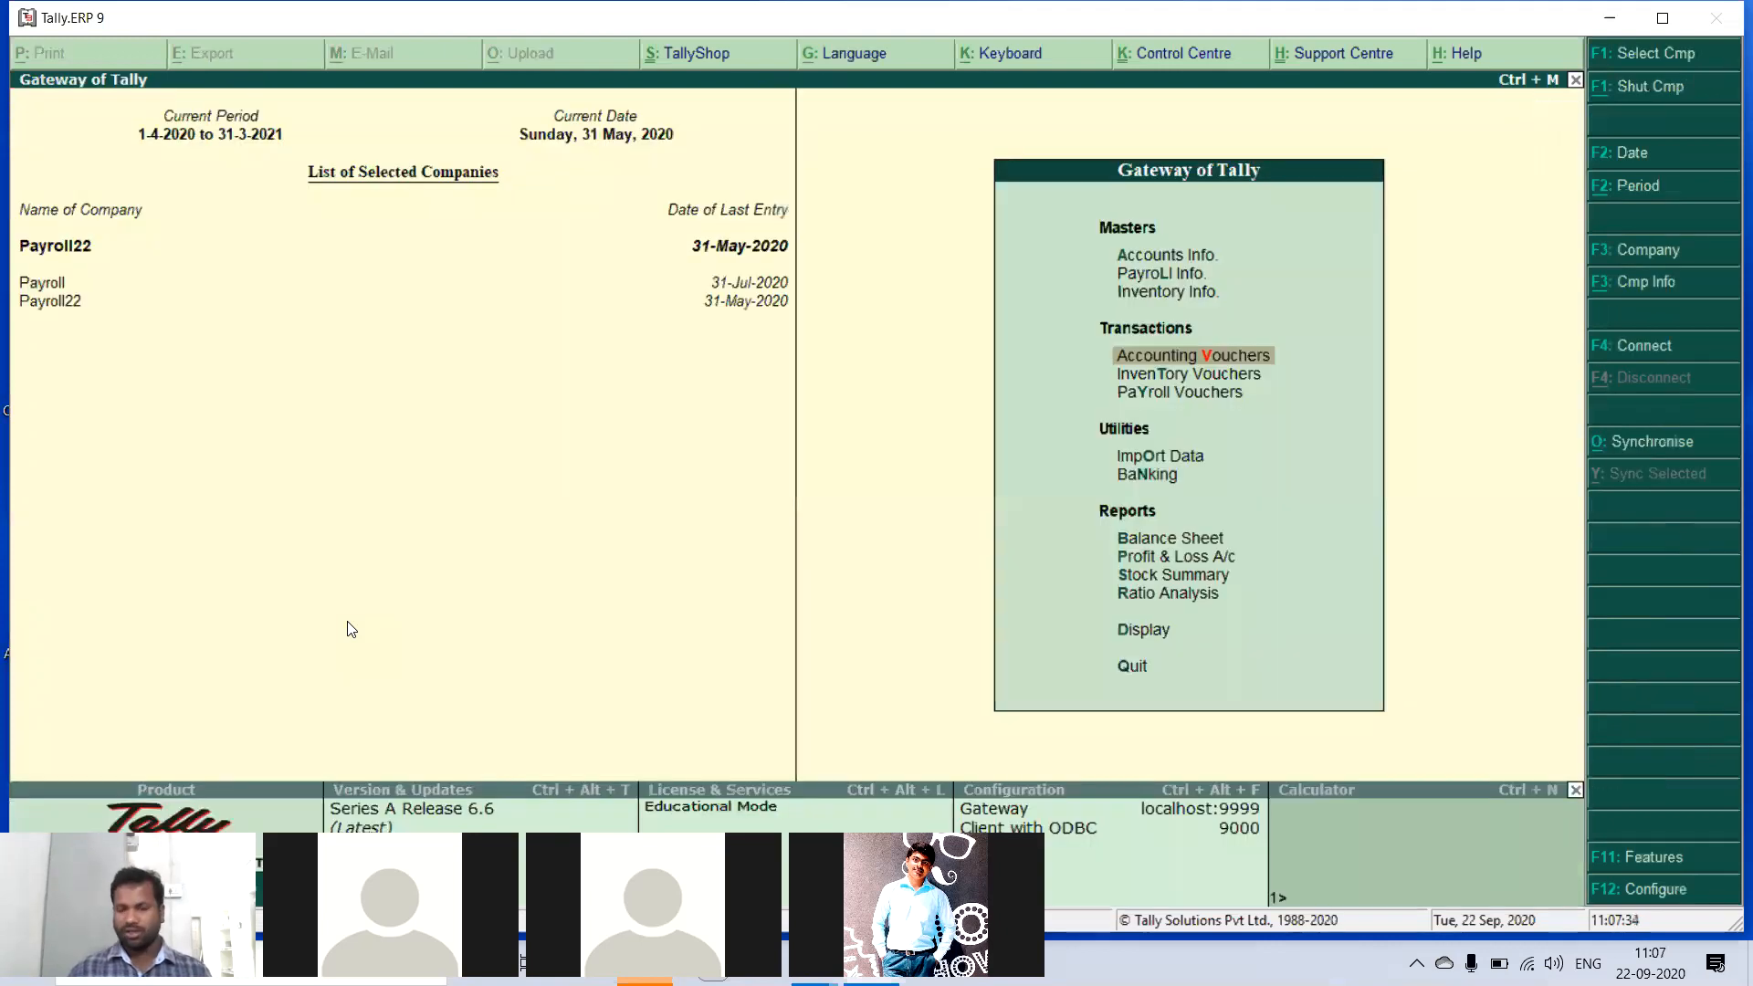
key("Return")
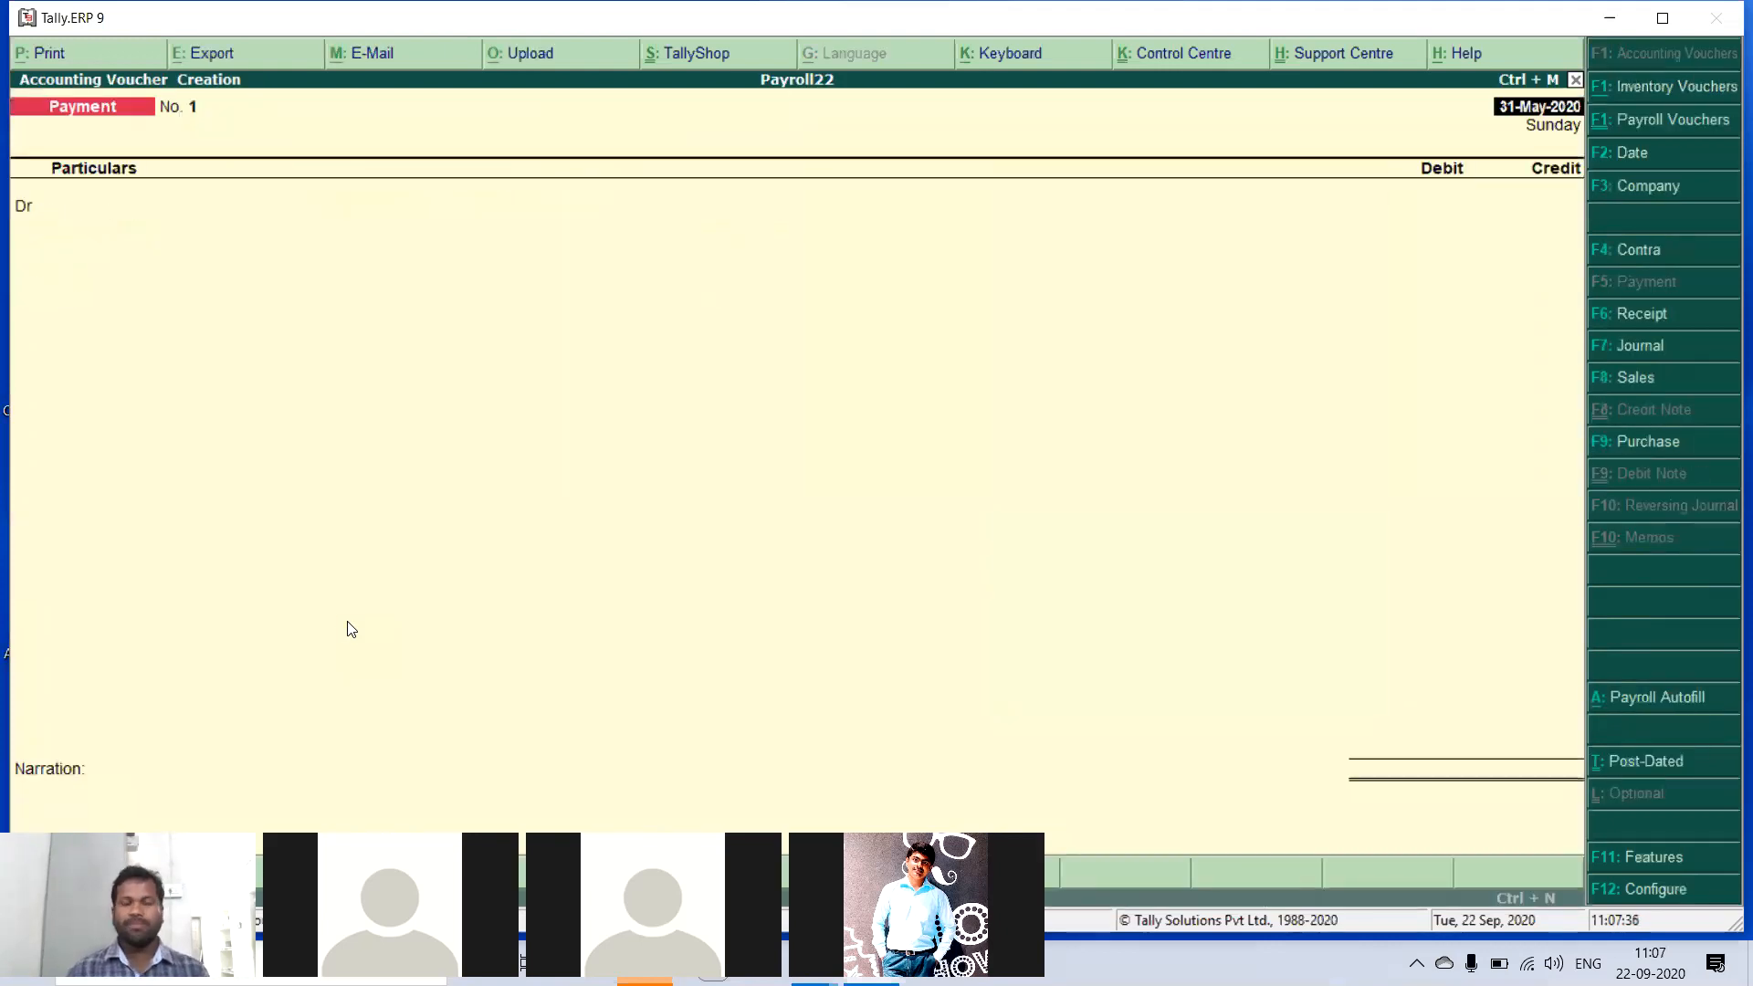
key("Escape")
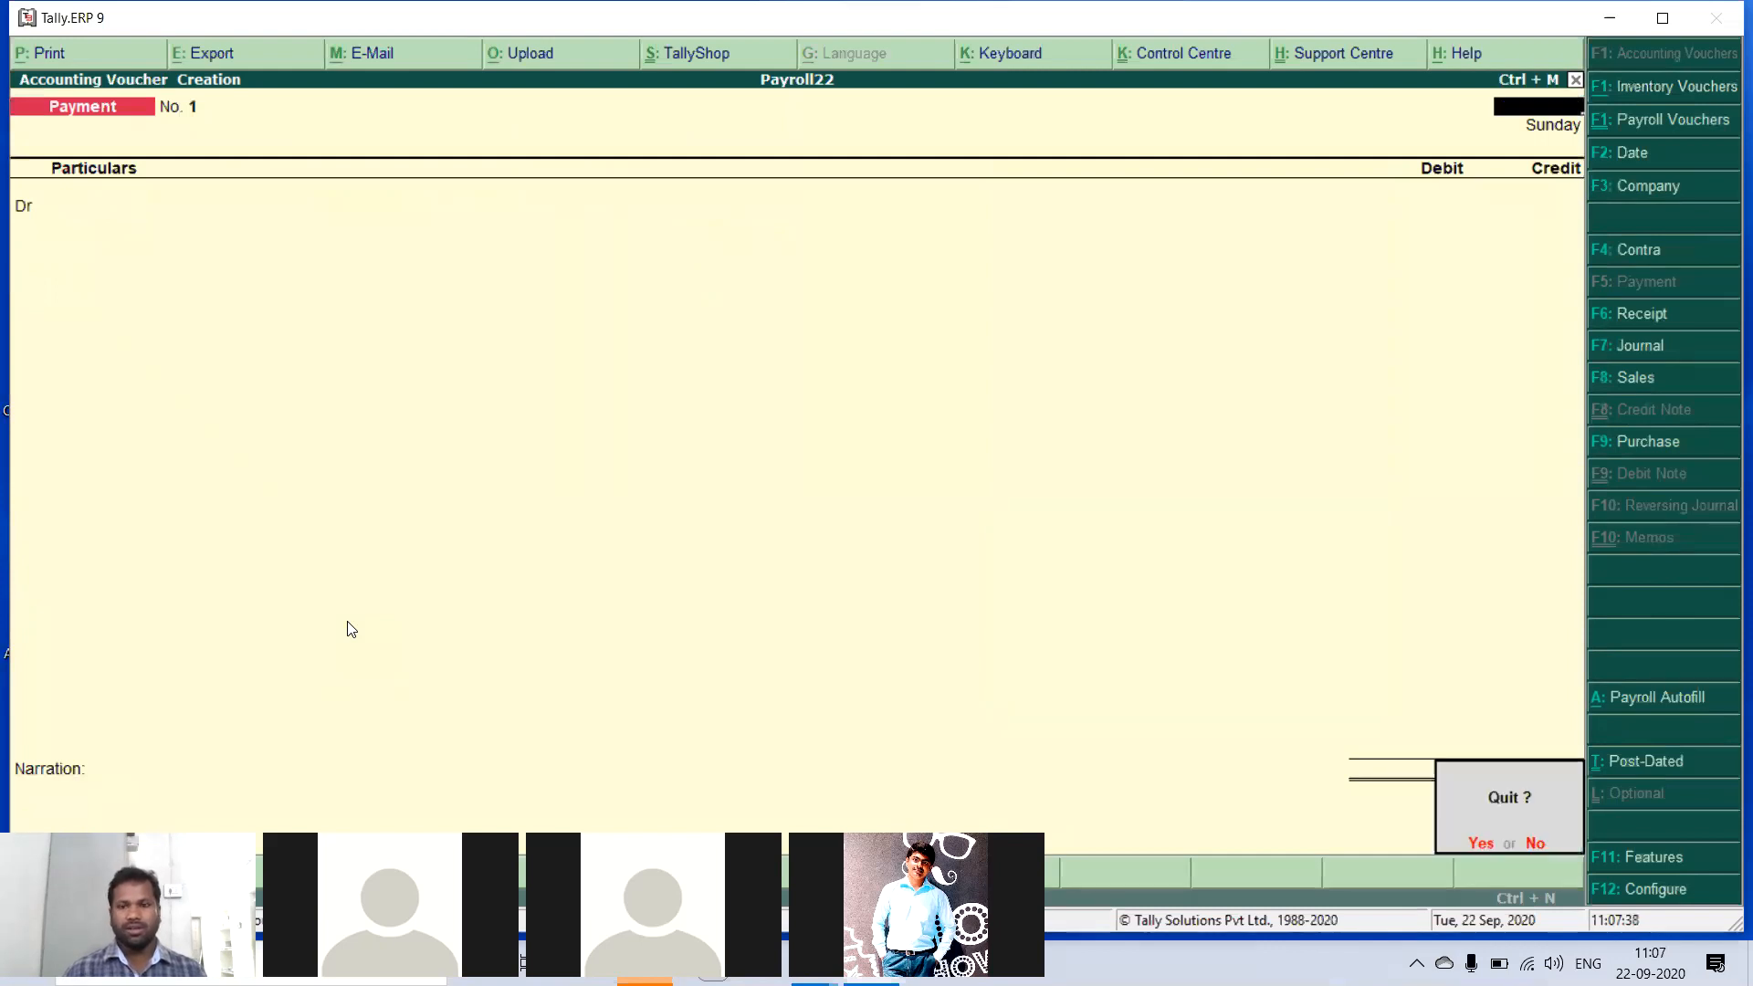
key("y")
- Open the Payroll Reports list among the company's display reports
key("Down")
key("Down")
key("Down")
key("Down")
key("Down")
key("Down")
key("Down")
key("Down")
key("Down")
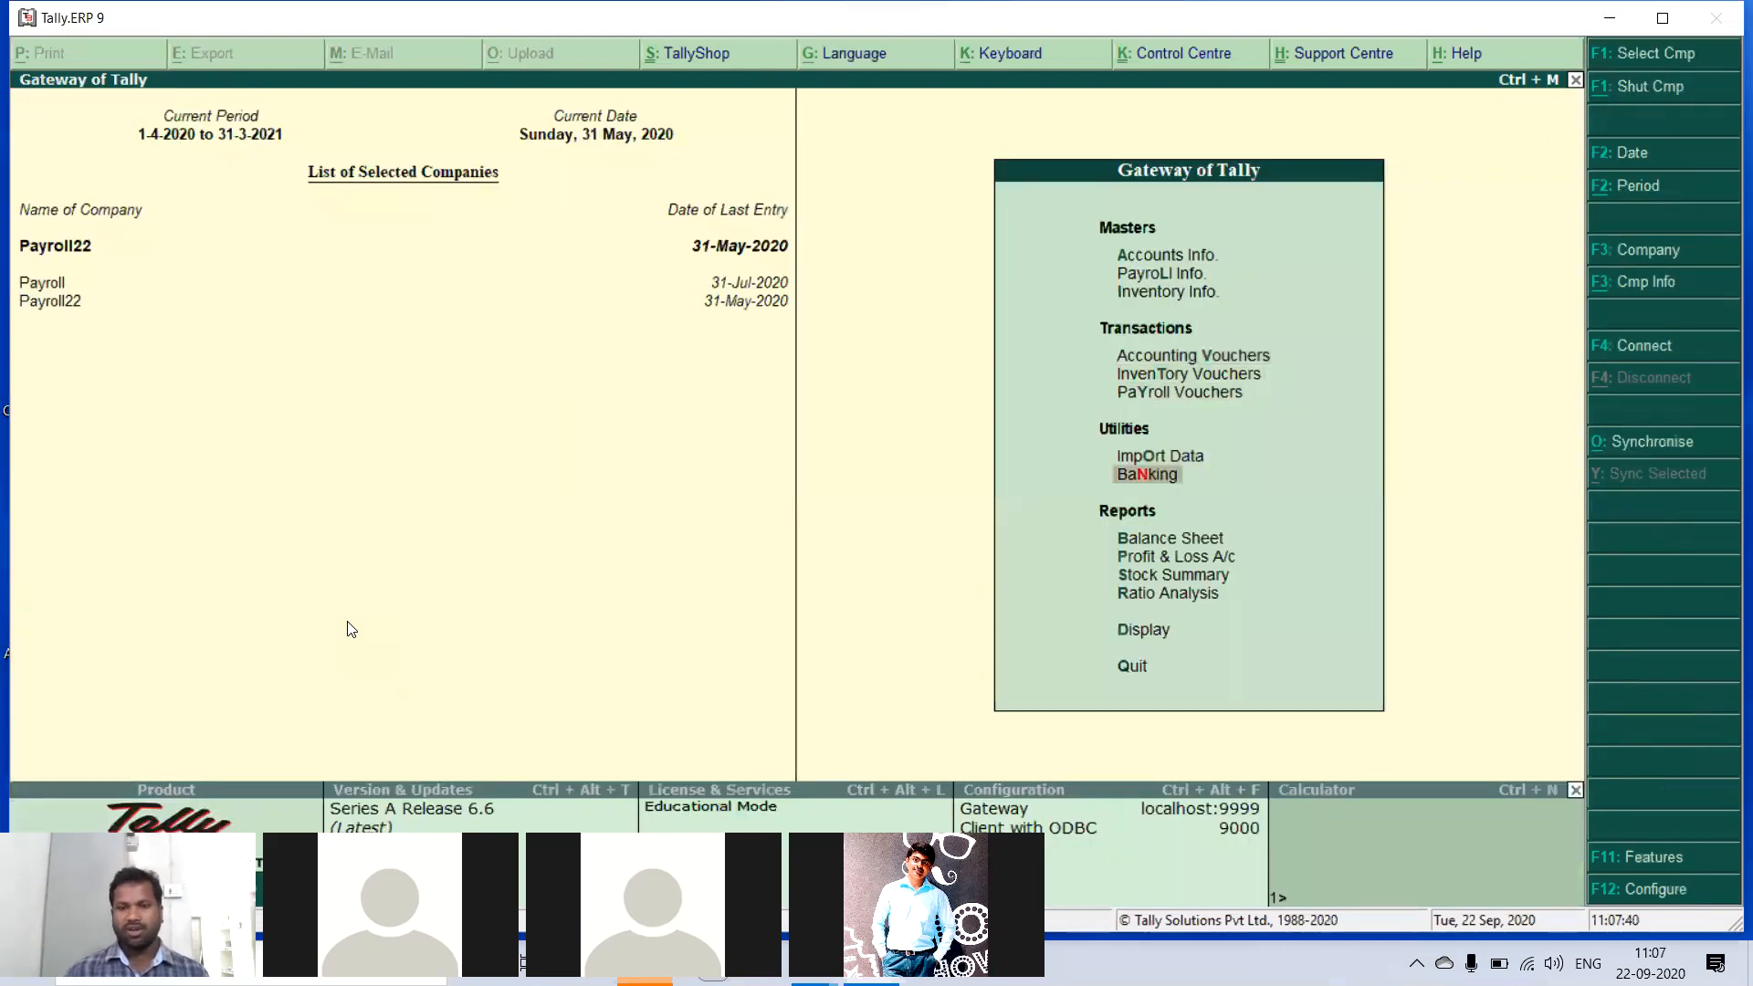
key("Return")
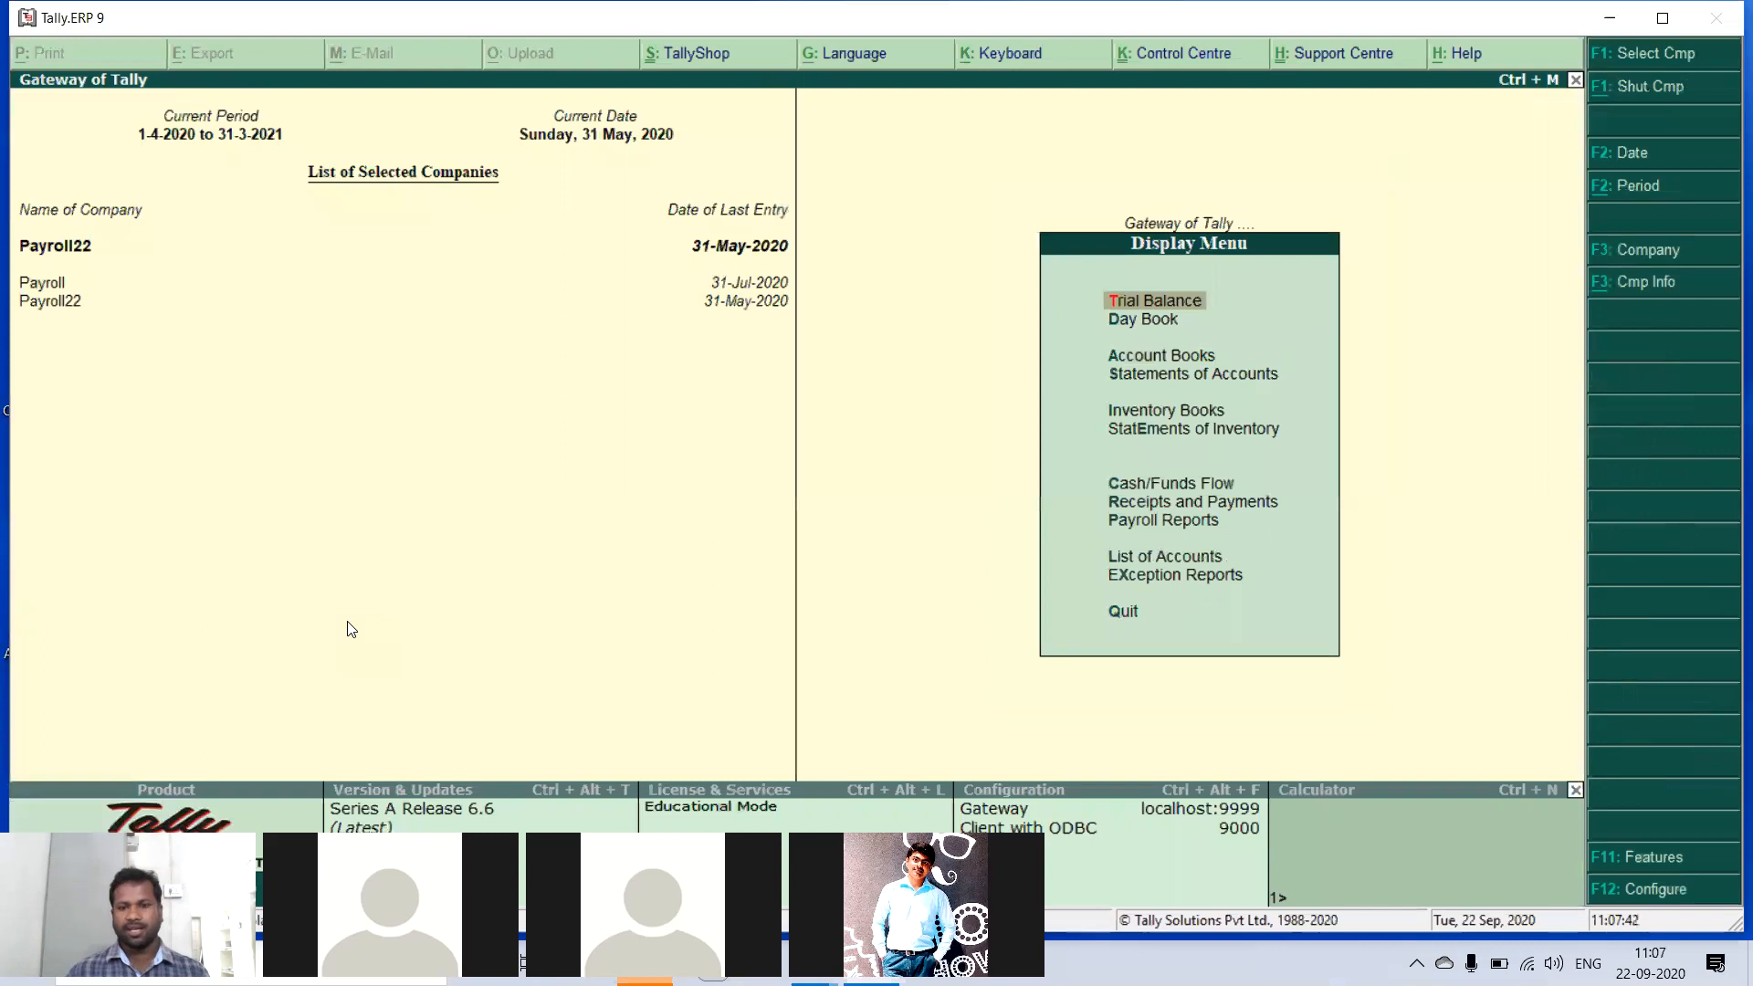
key("Down")
key("Down")
key("Down")
key("Down")
key("Down")
key("Down")
key("Down")
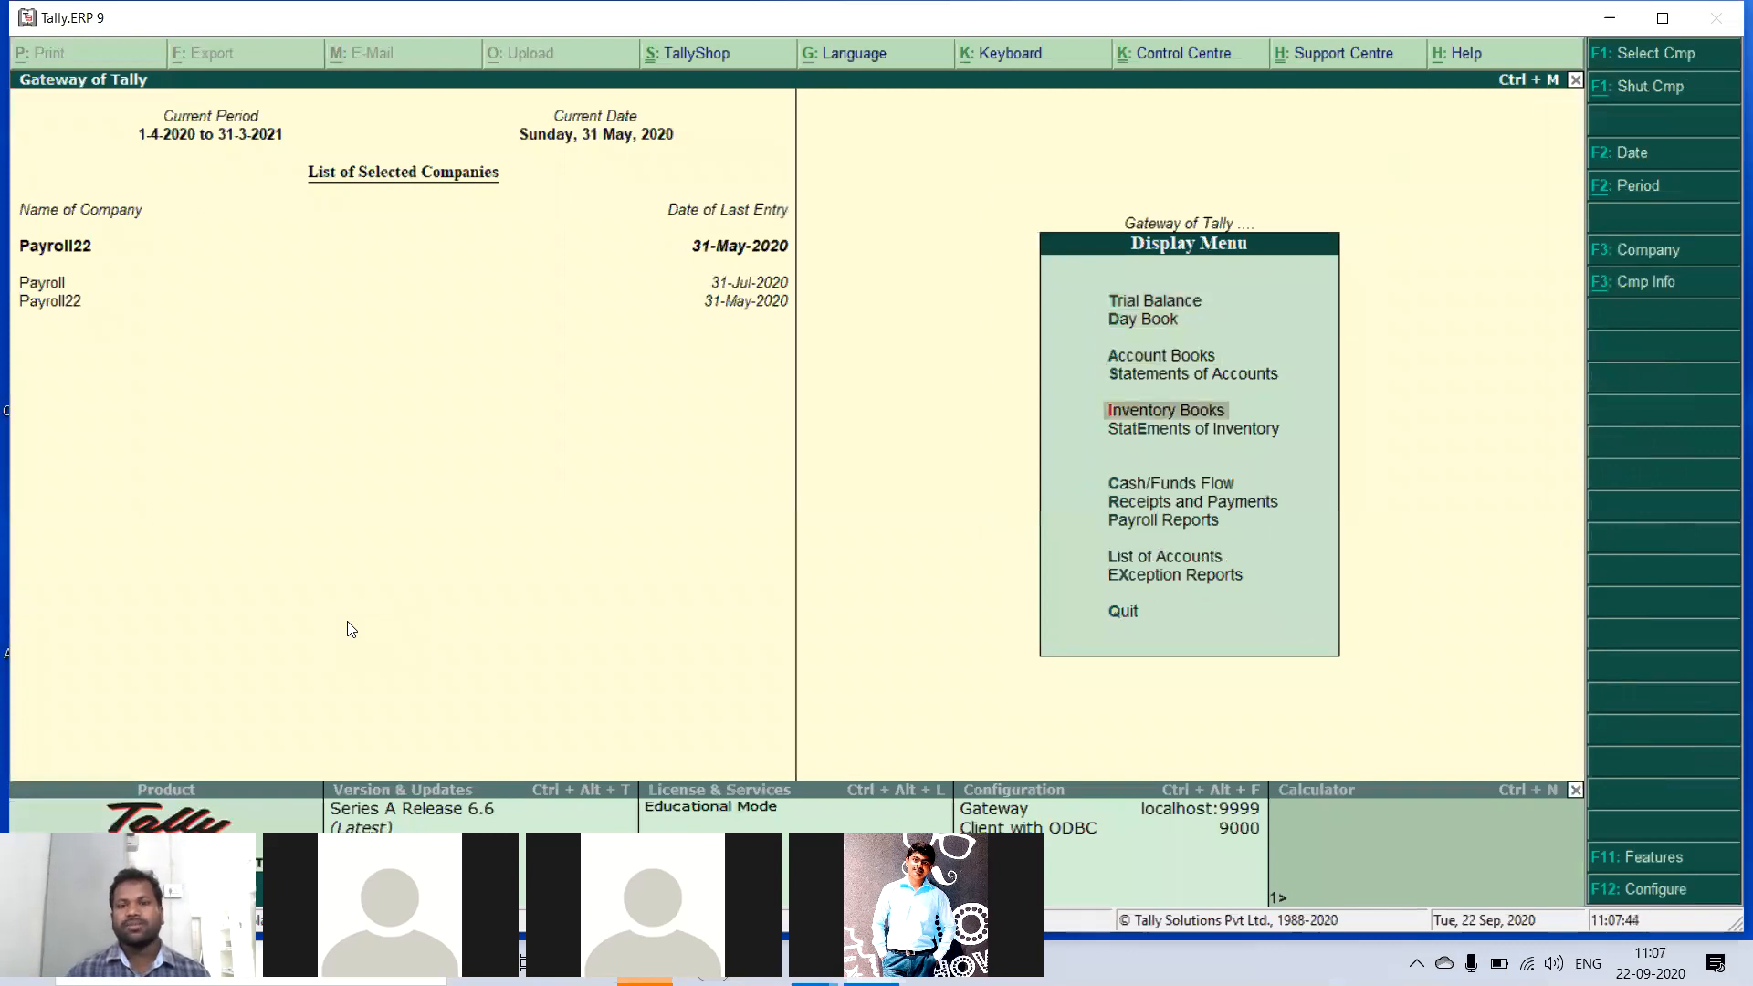
key("Down")
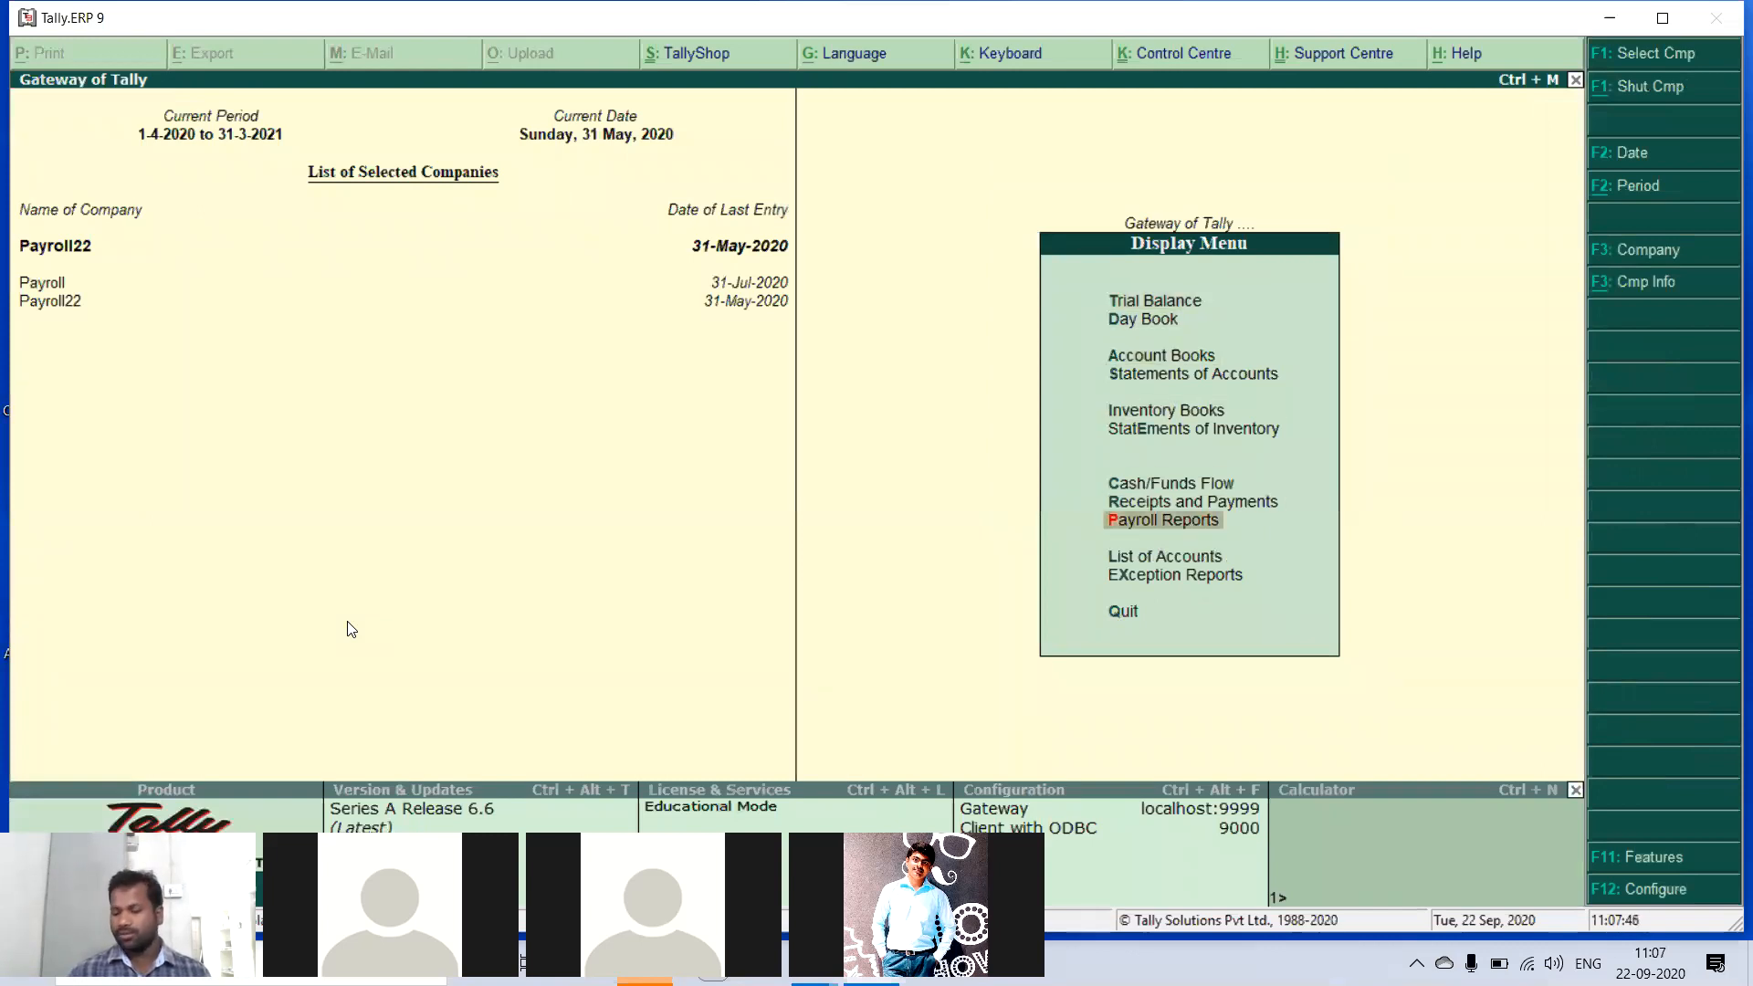
key("Return")
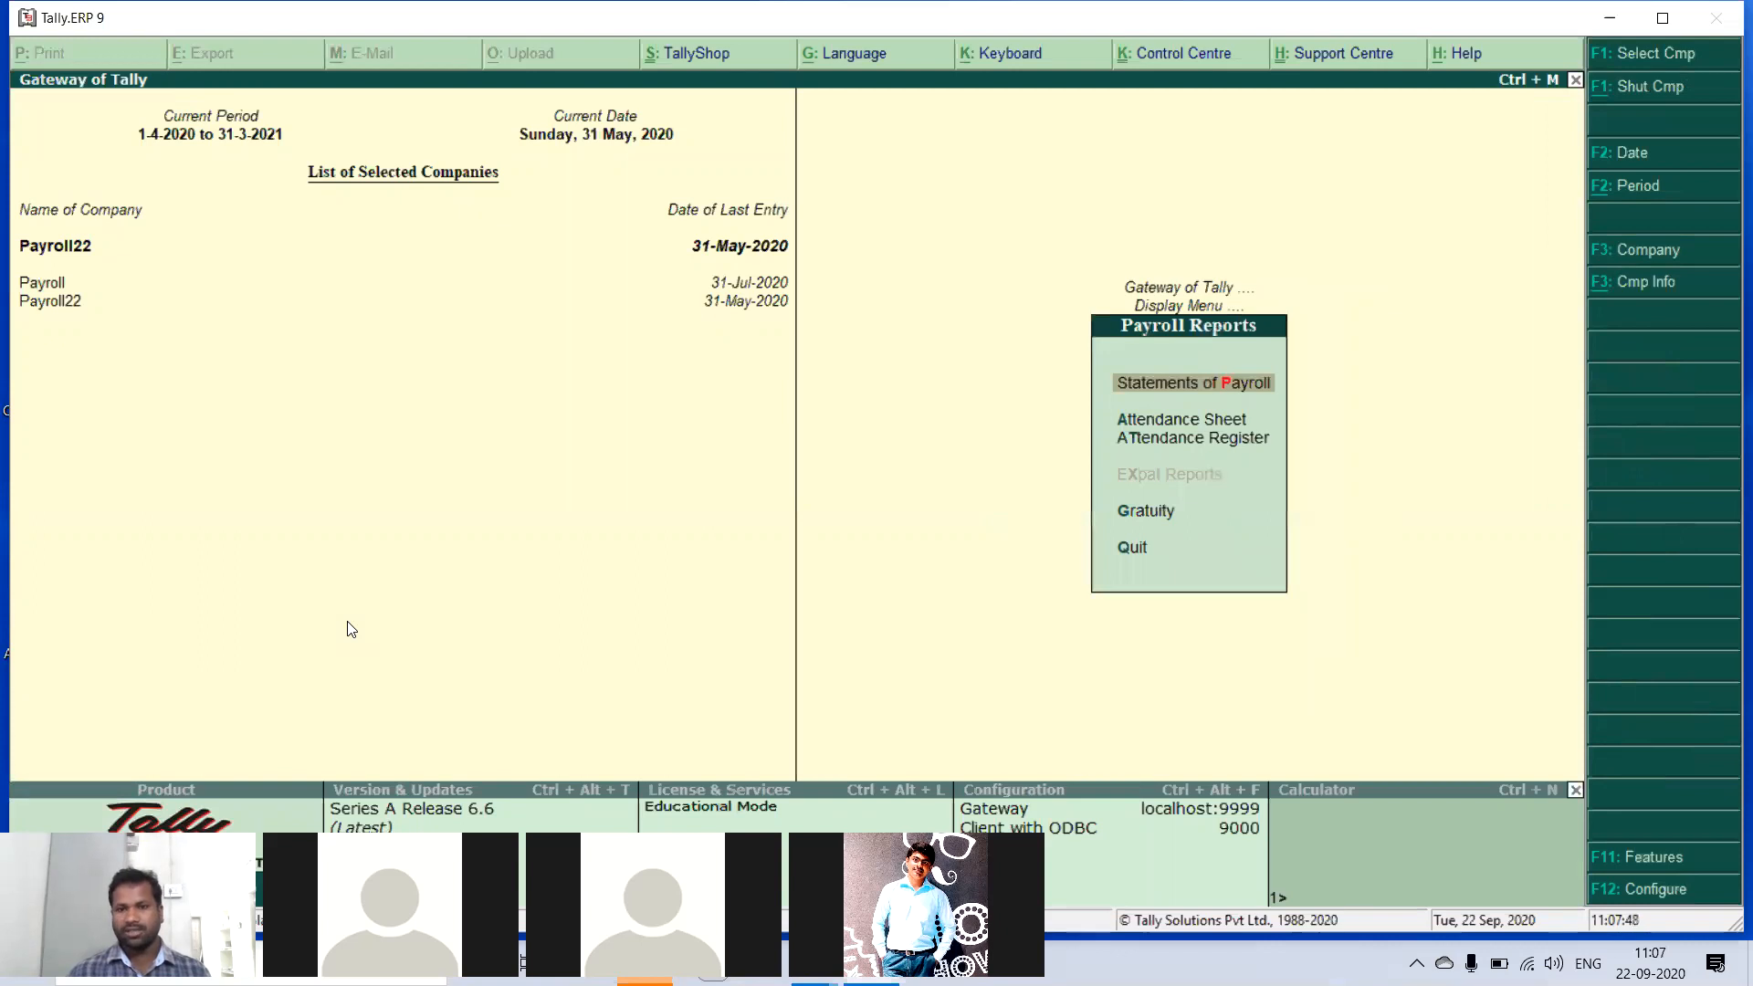
- Display the employee's single pay slip for May 2020 from the Statements of Payroll
key("Return")
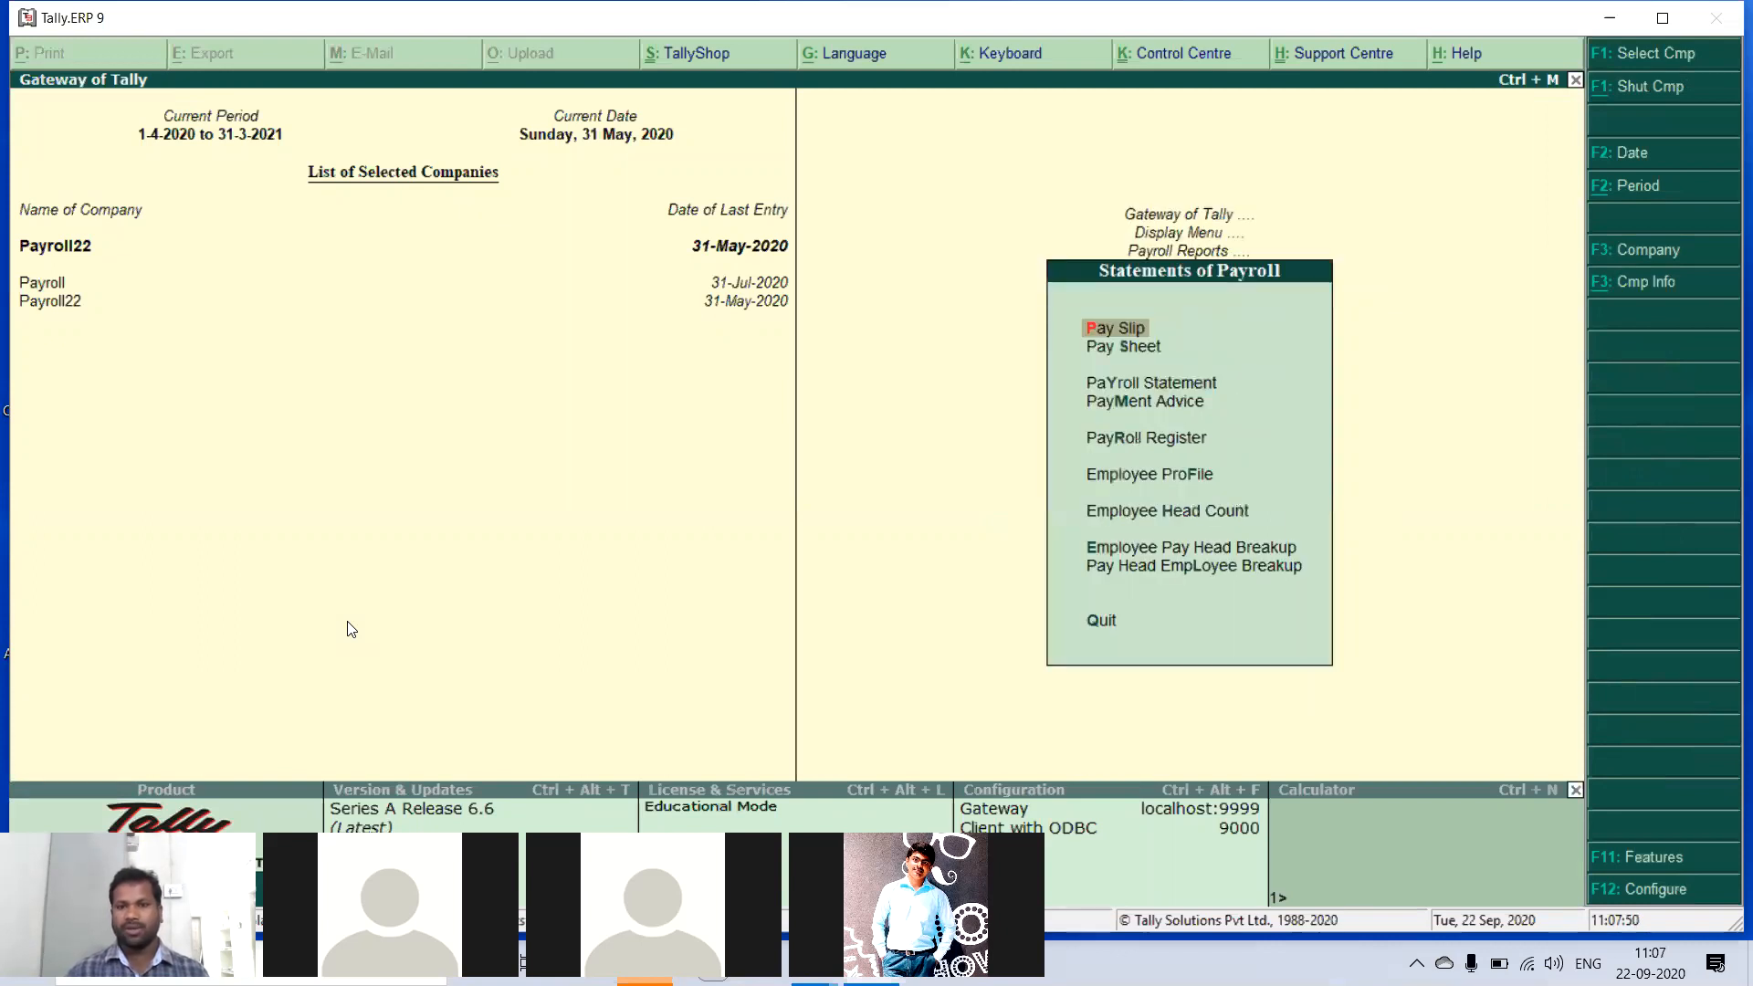
key("Return")
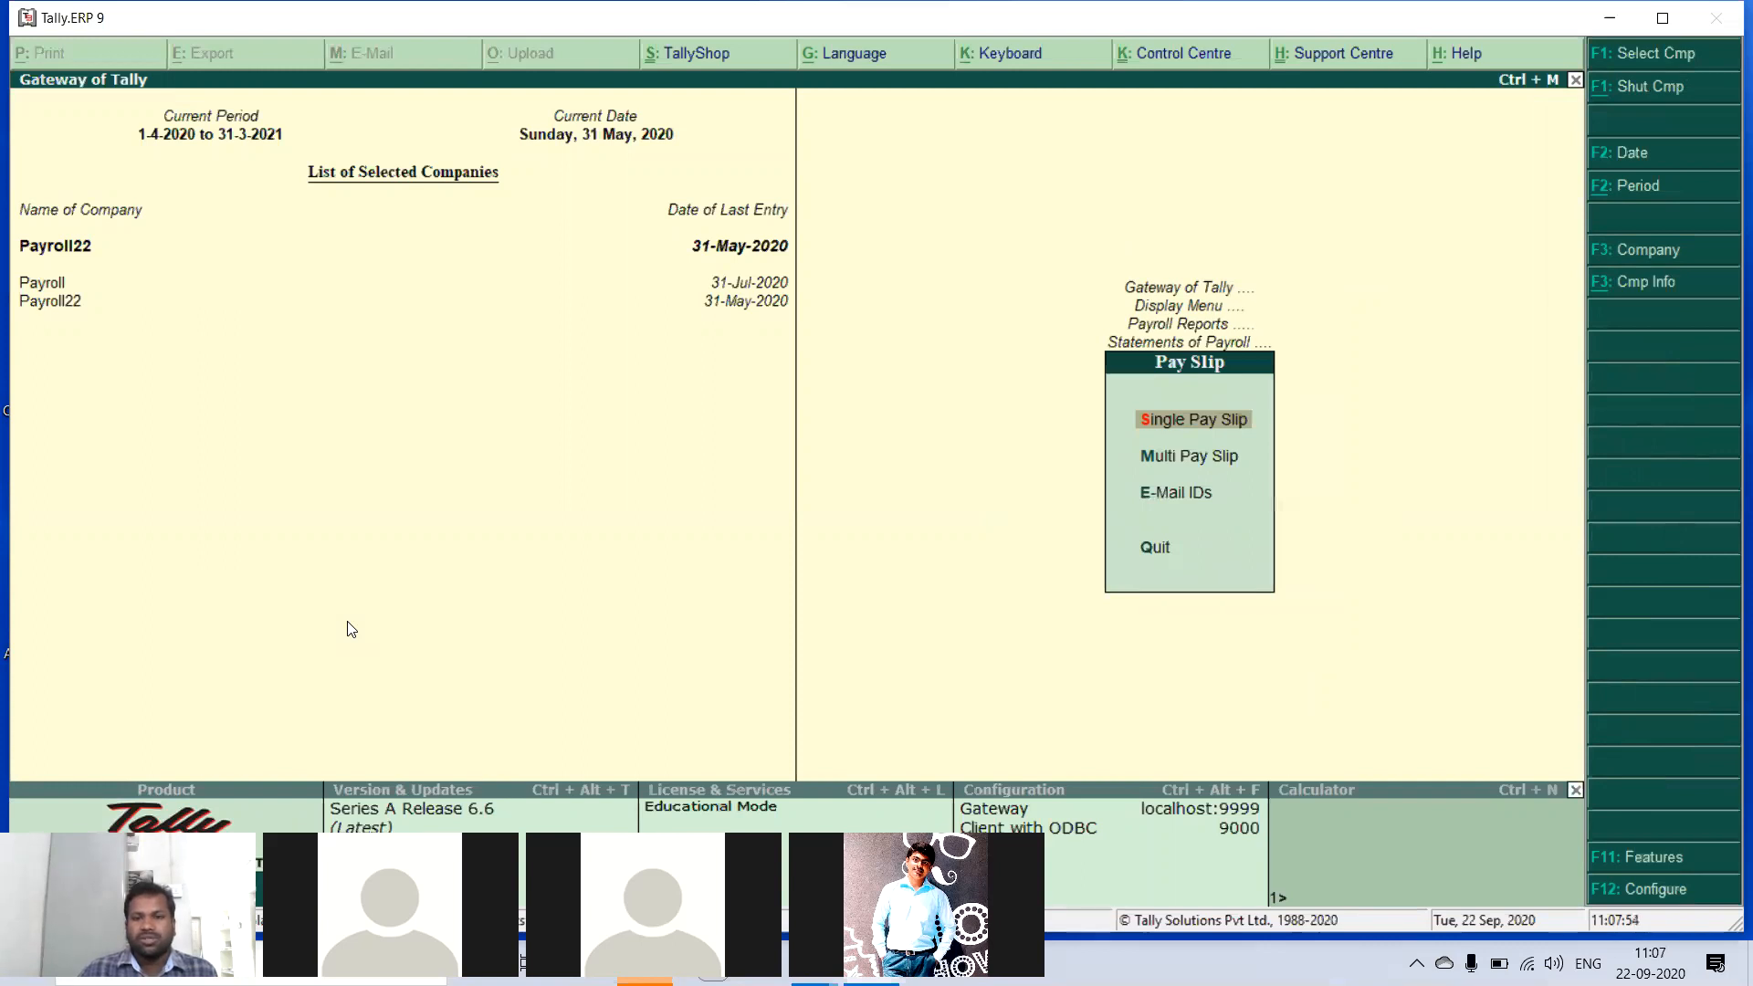
key("Return")
key("Return")
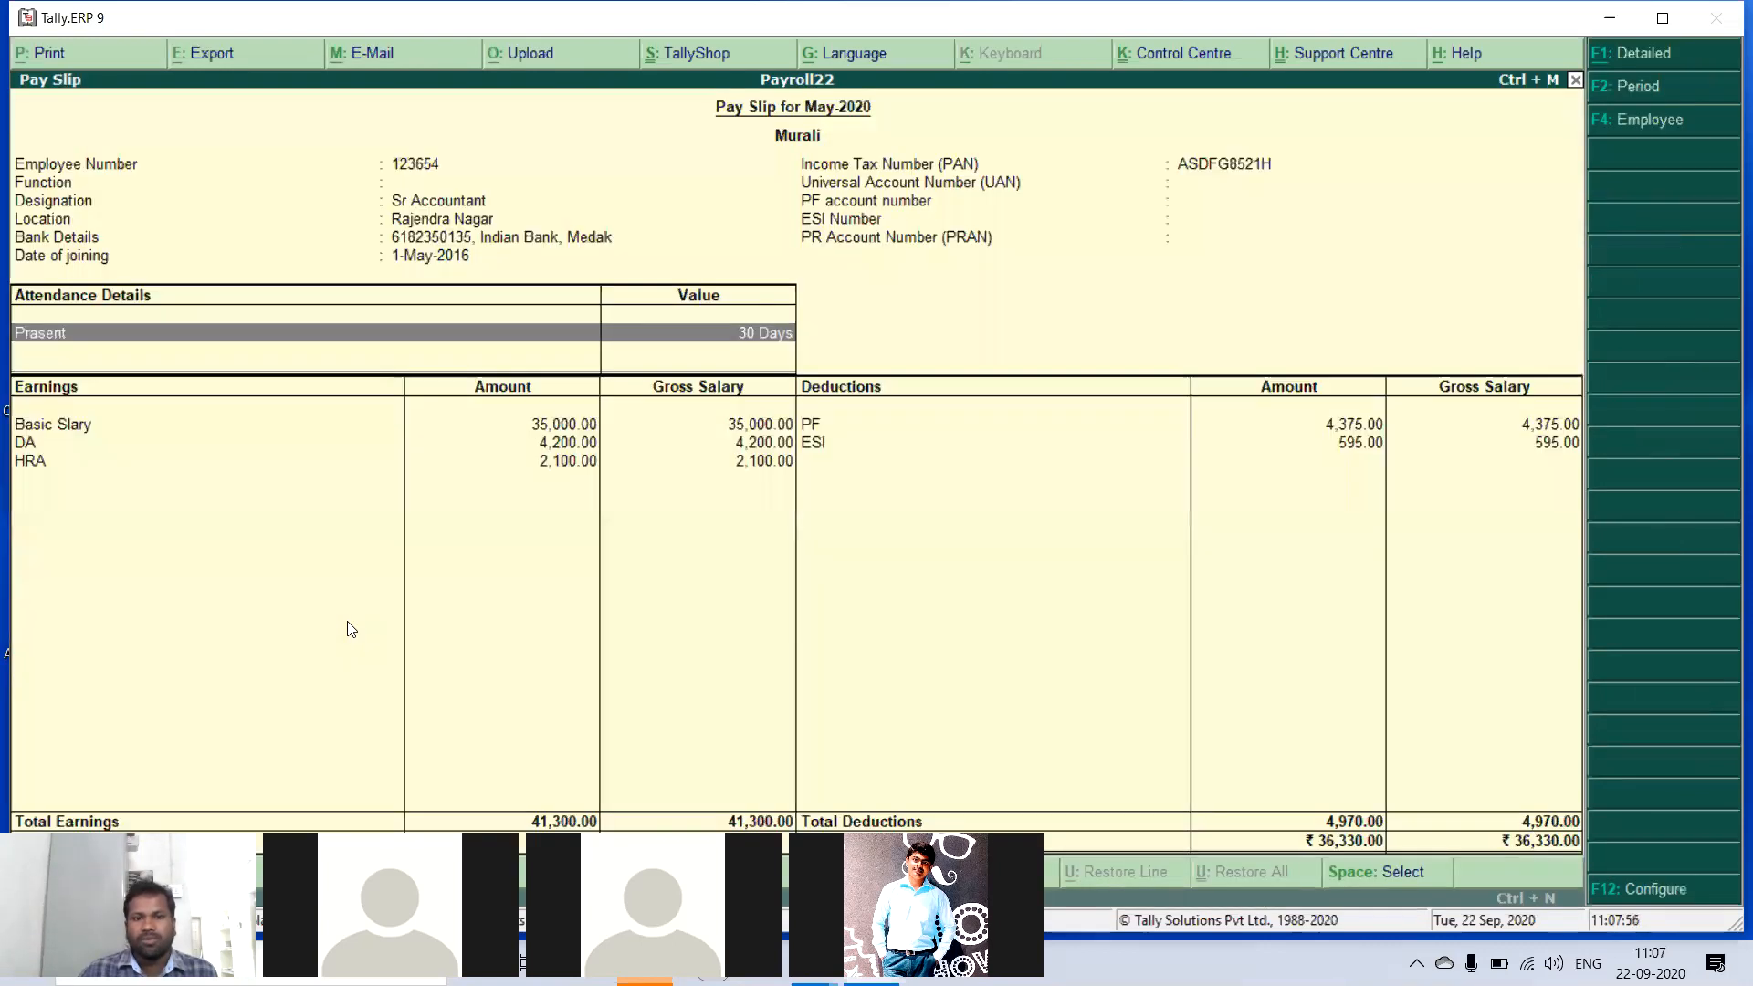
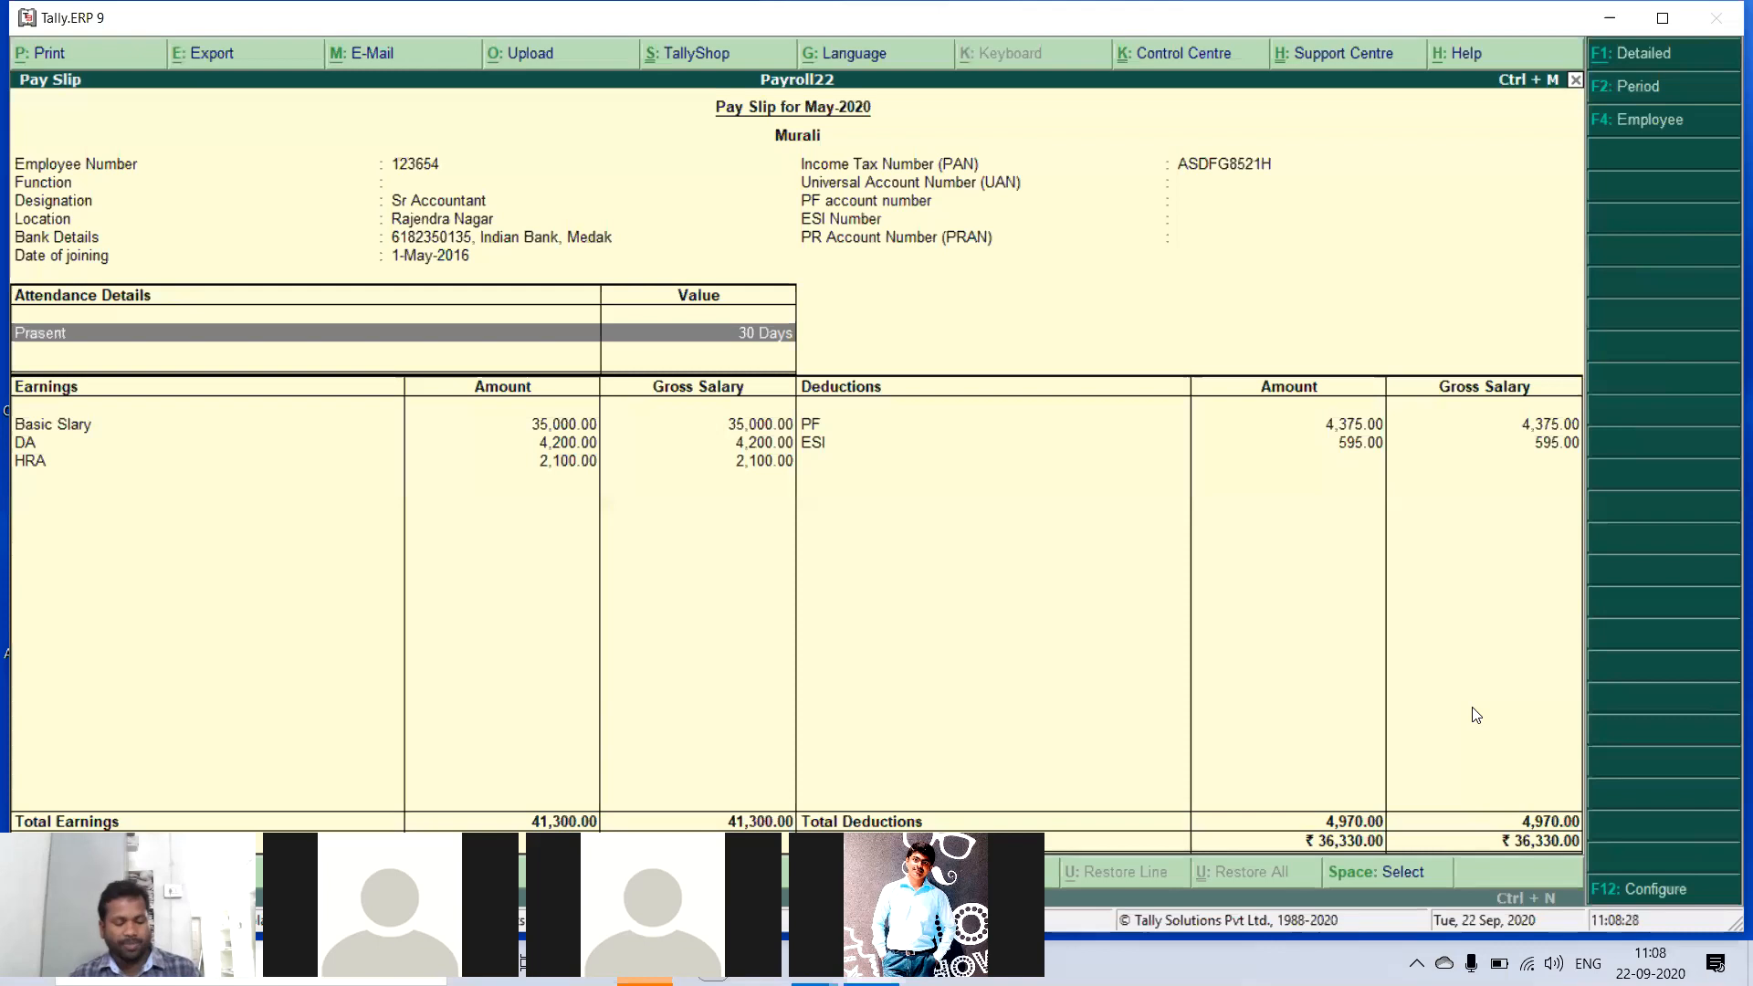
- Try to print the pay slip to PDF without print preview, then cancel saving the output file
key("alt+p")
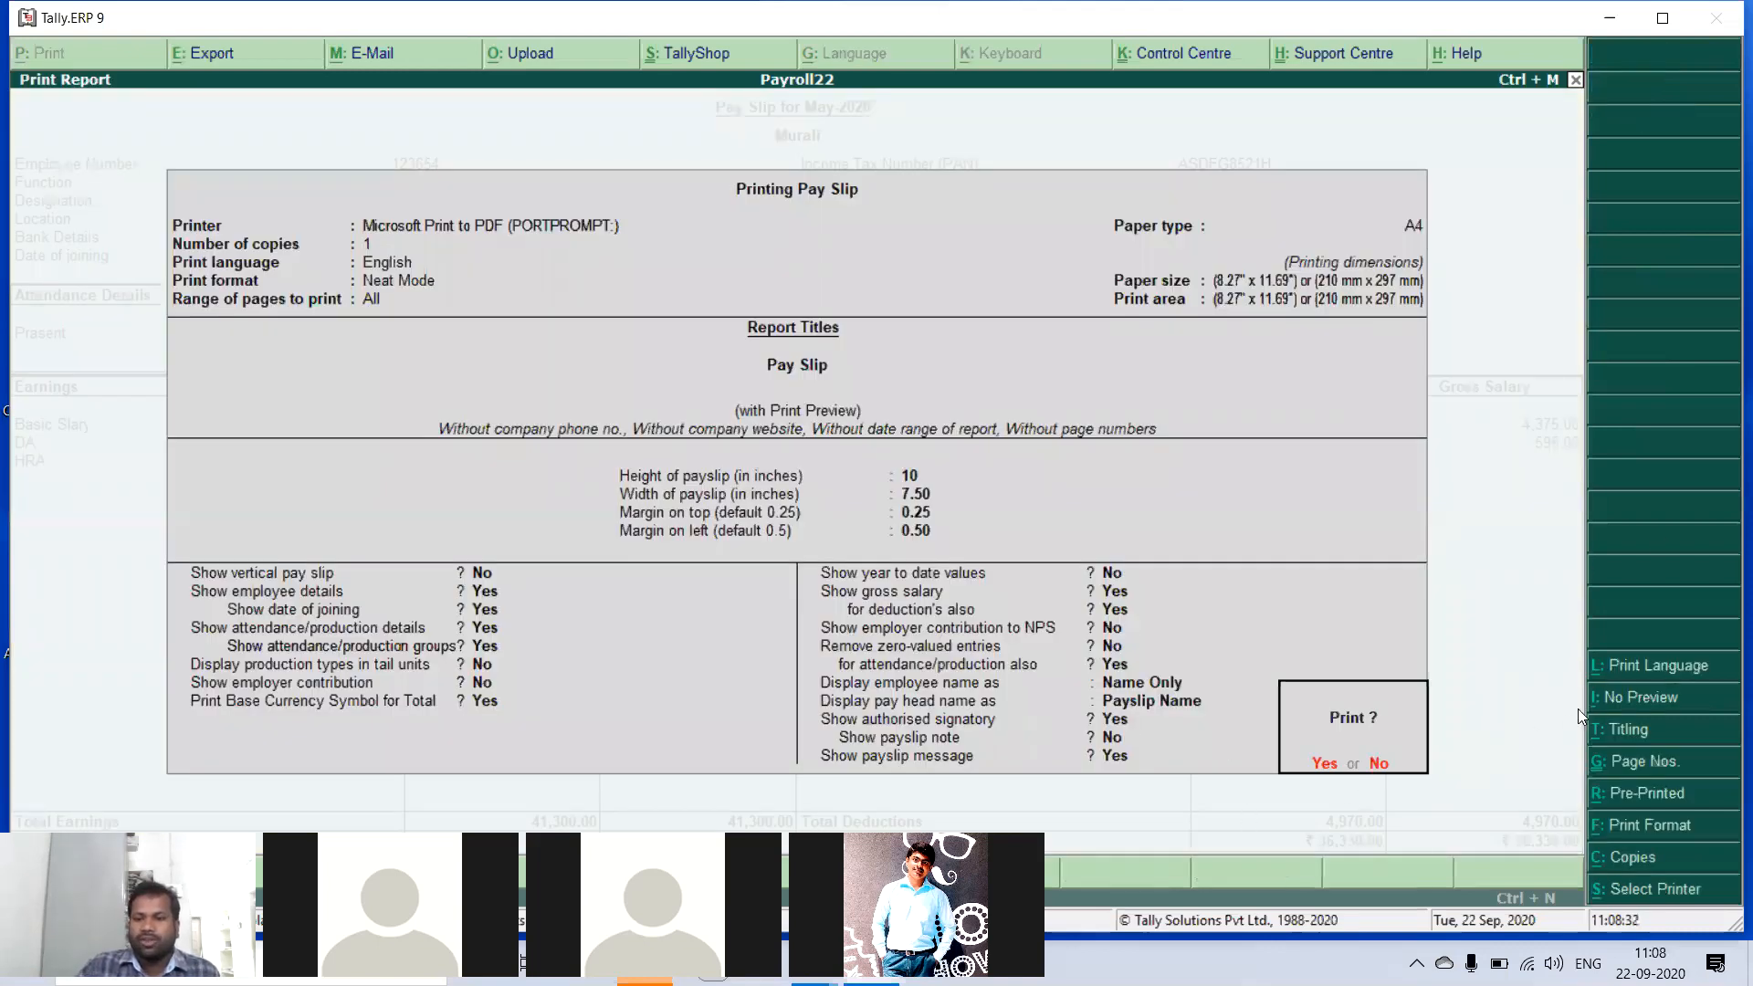
left_click(1632, 711)
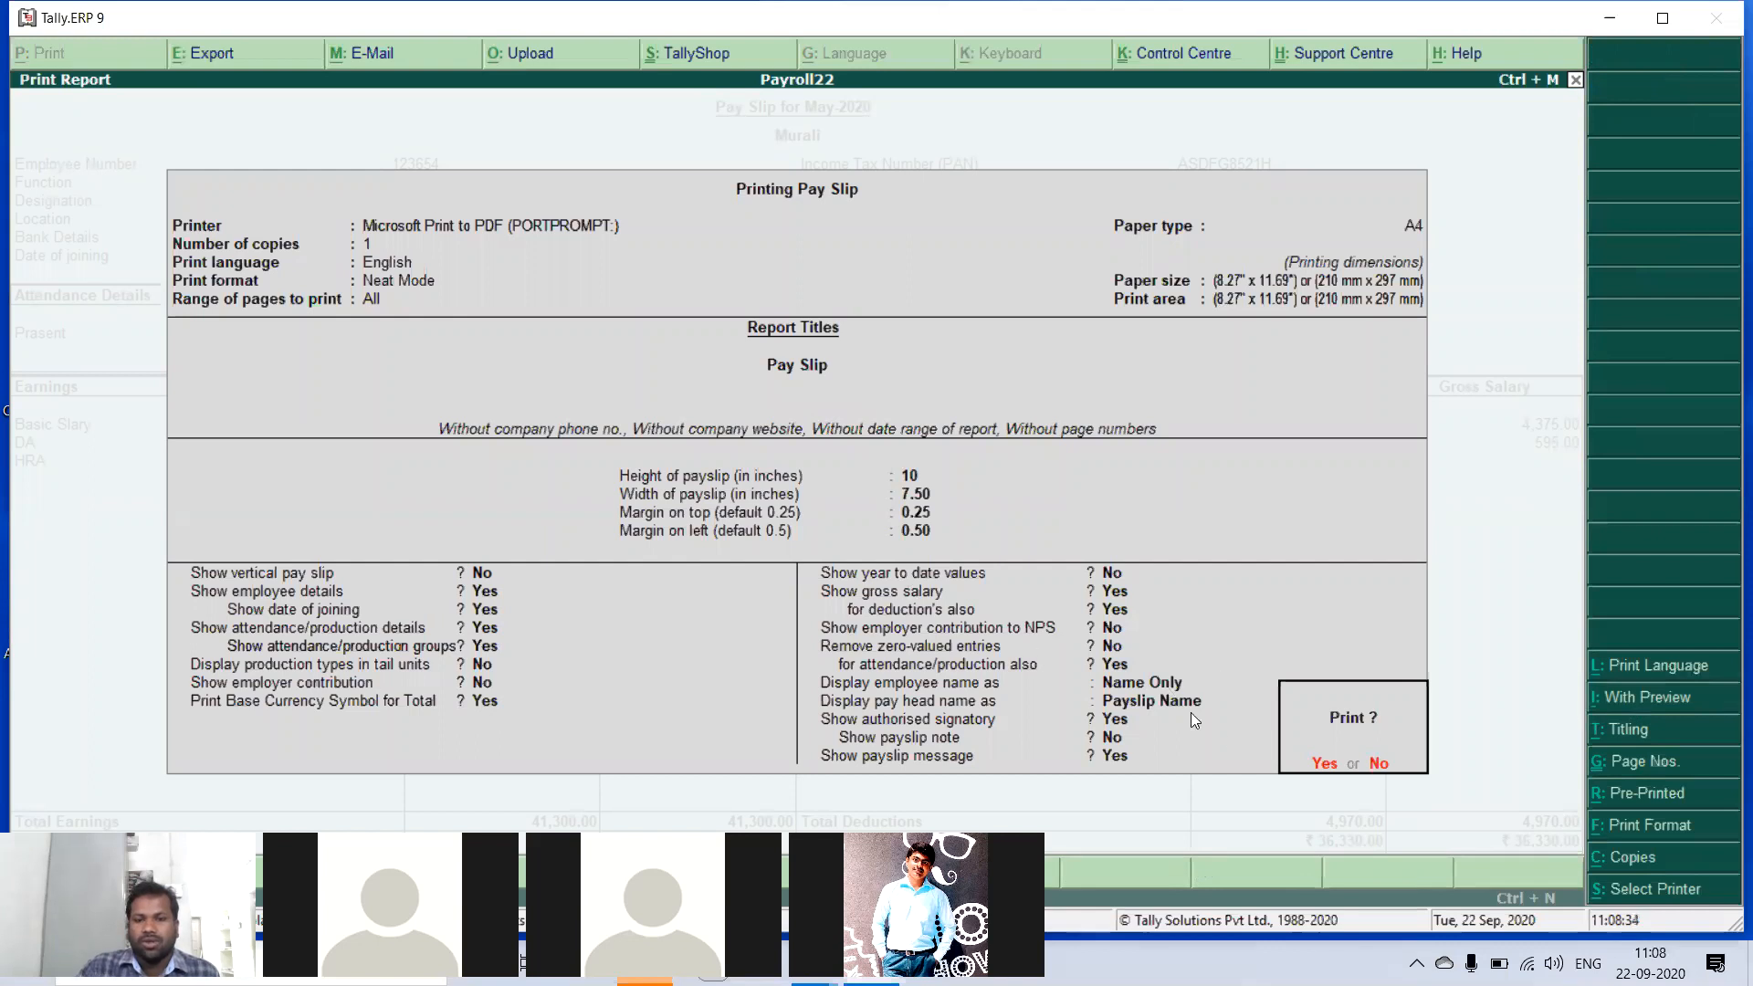
left_click(1318, 763)
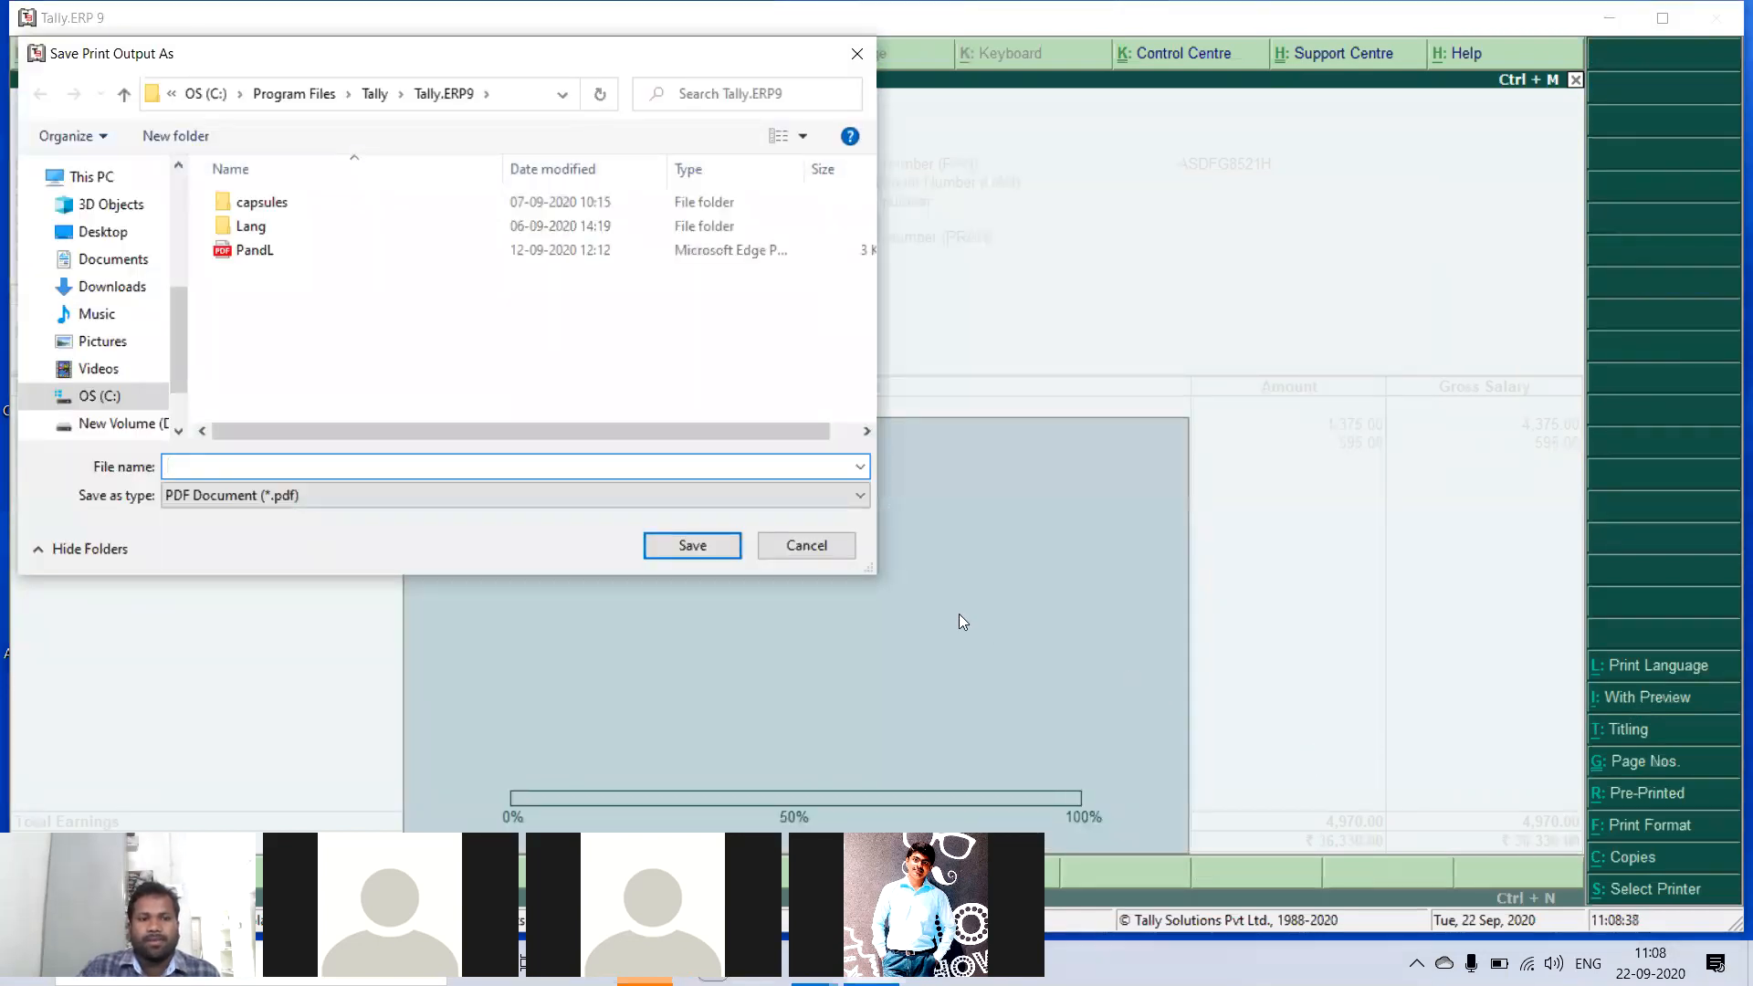
left_click(816, 548)
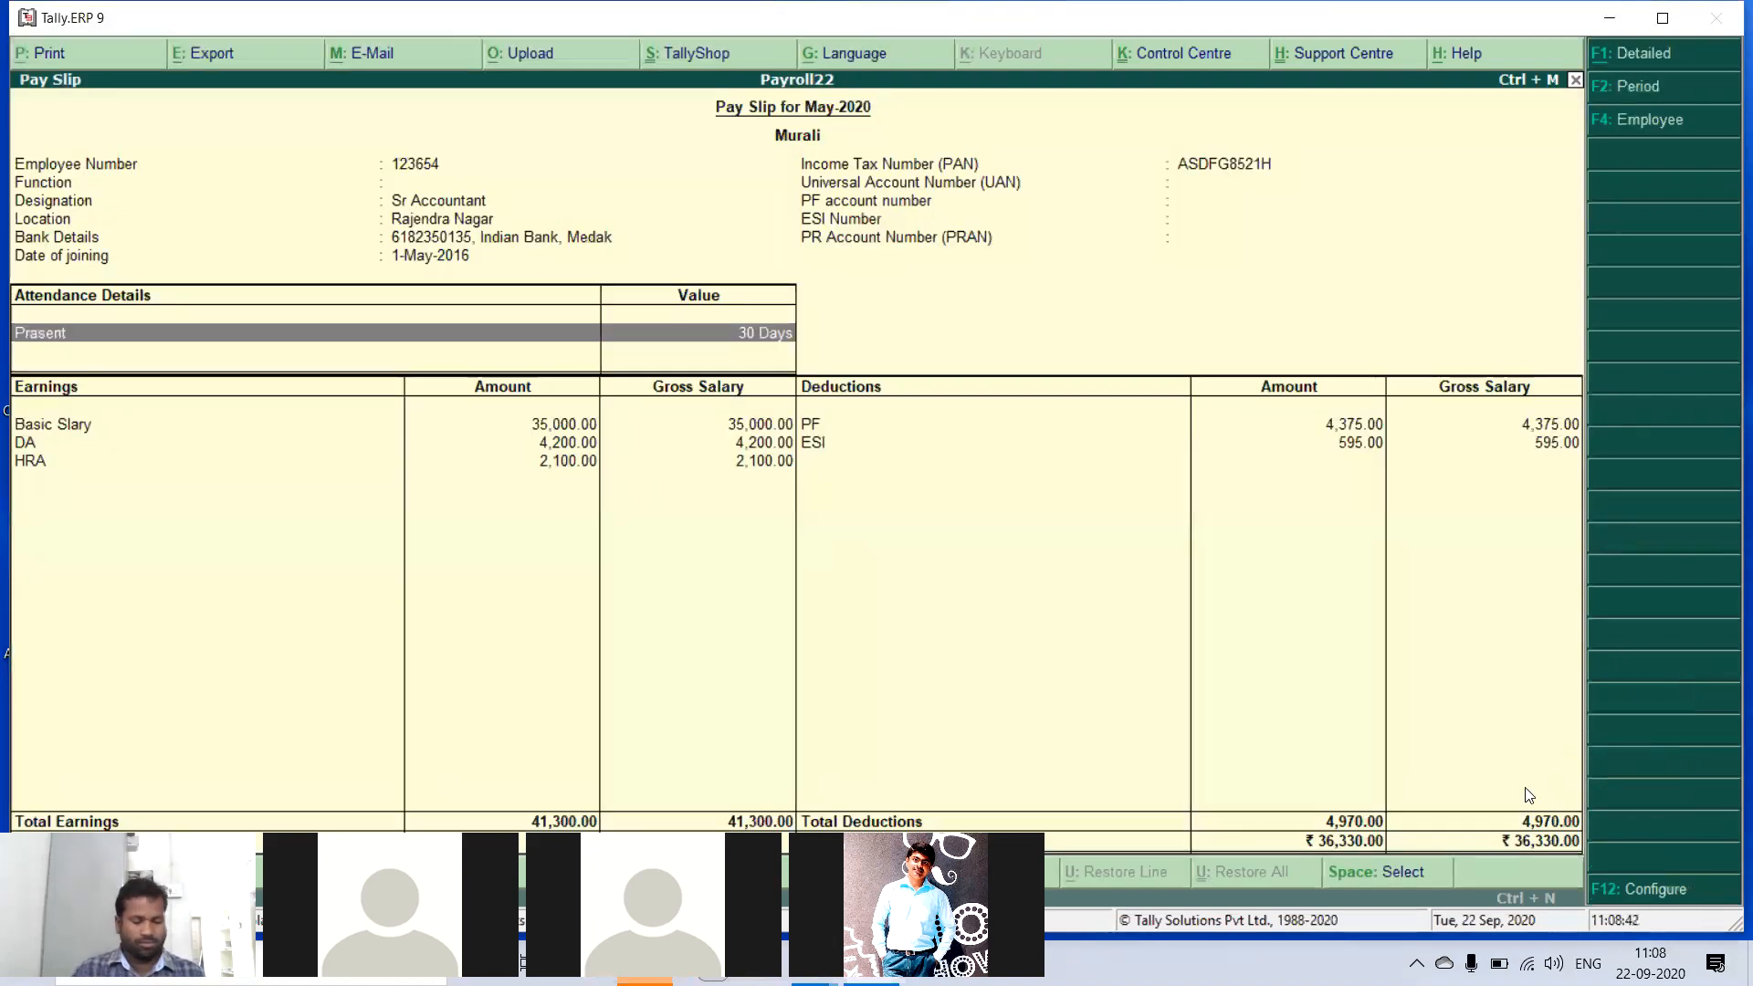
- Print the May 2020 pay slip to PDF, saving it on the Desktop as dddddd
key("alt+p")
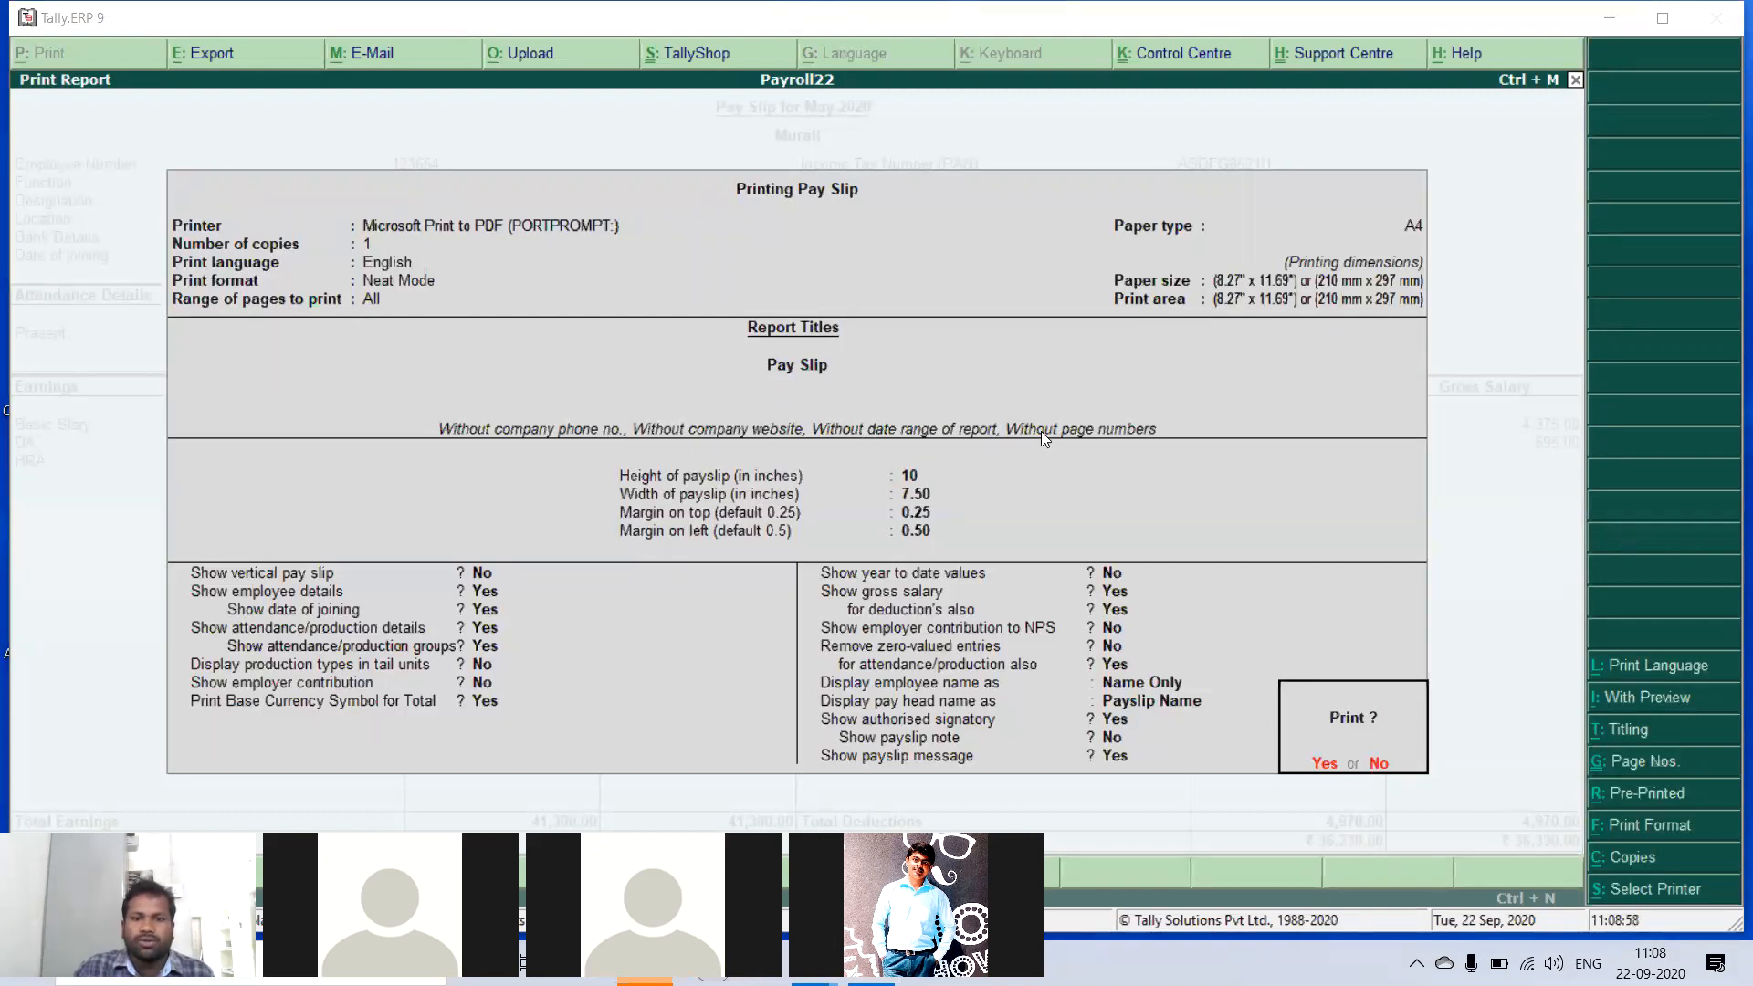
left_click(1322, 761)
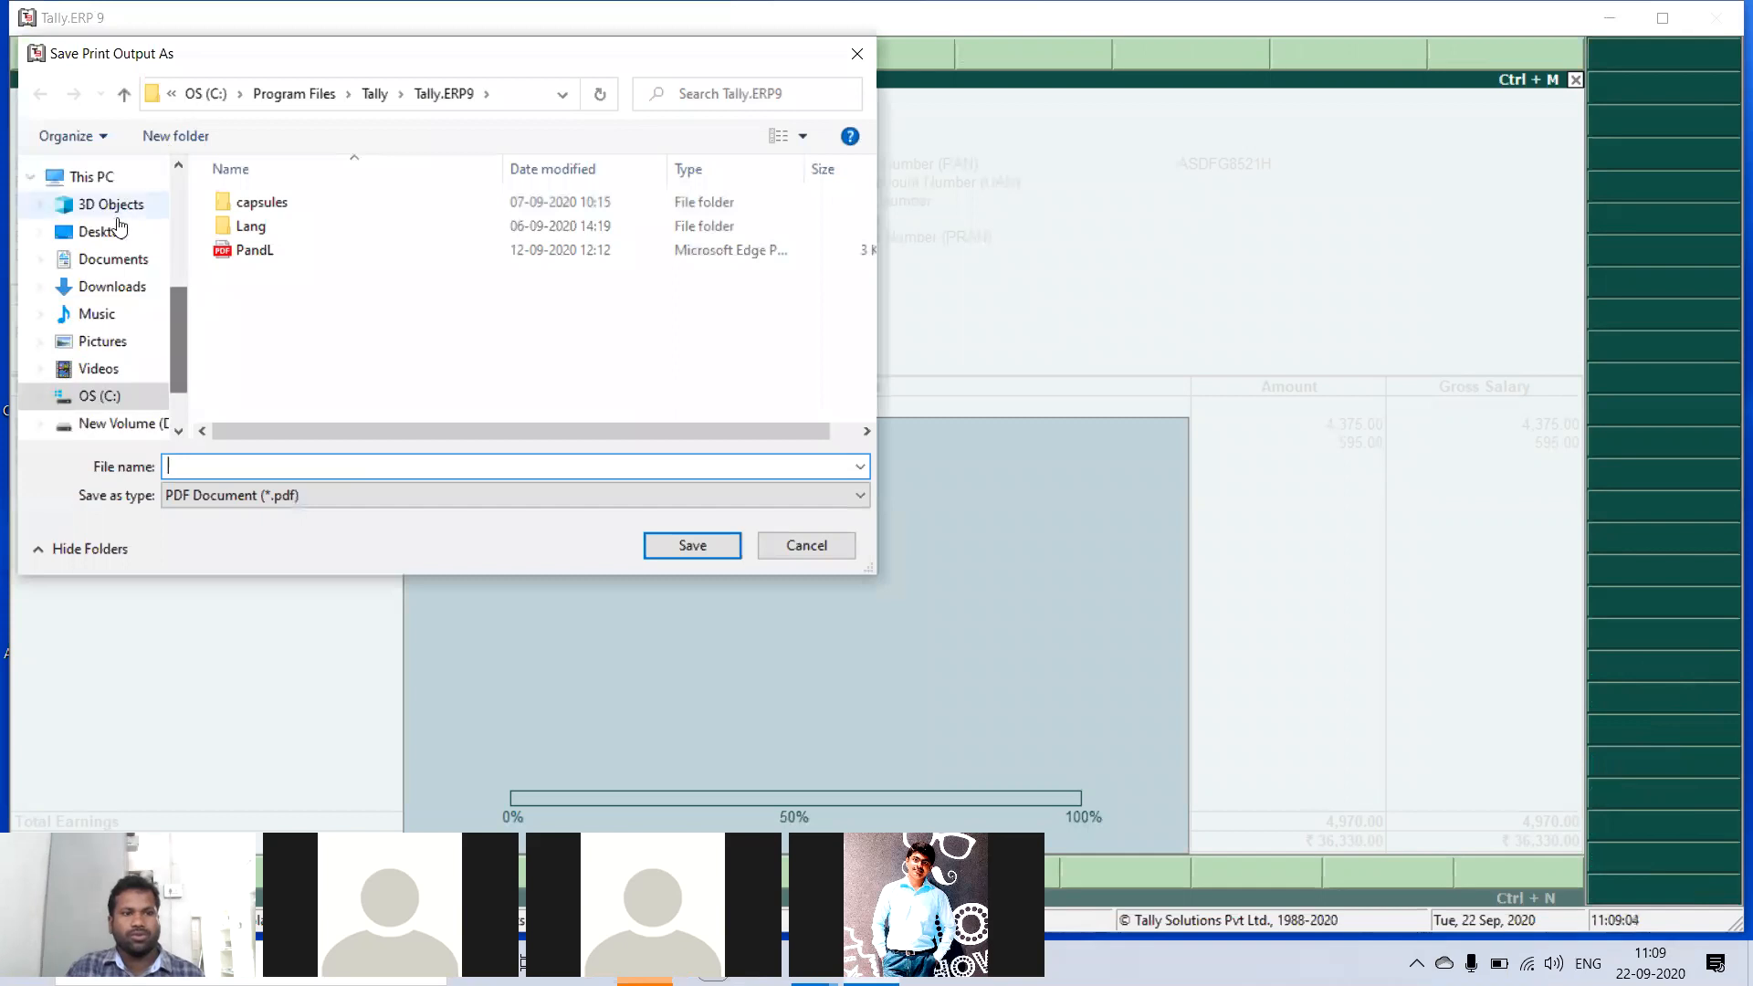
left_click_drag(191, 316, 187, 316)
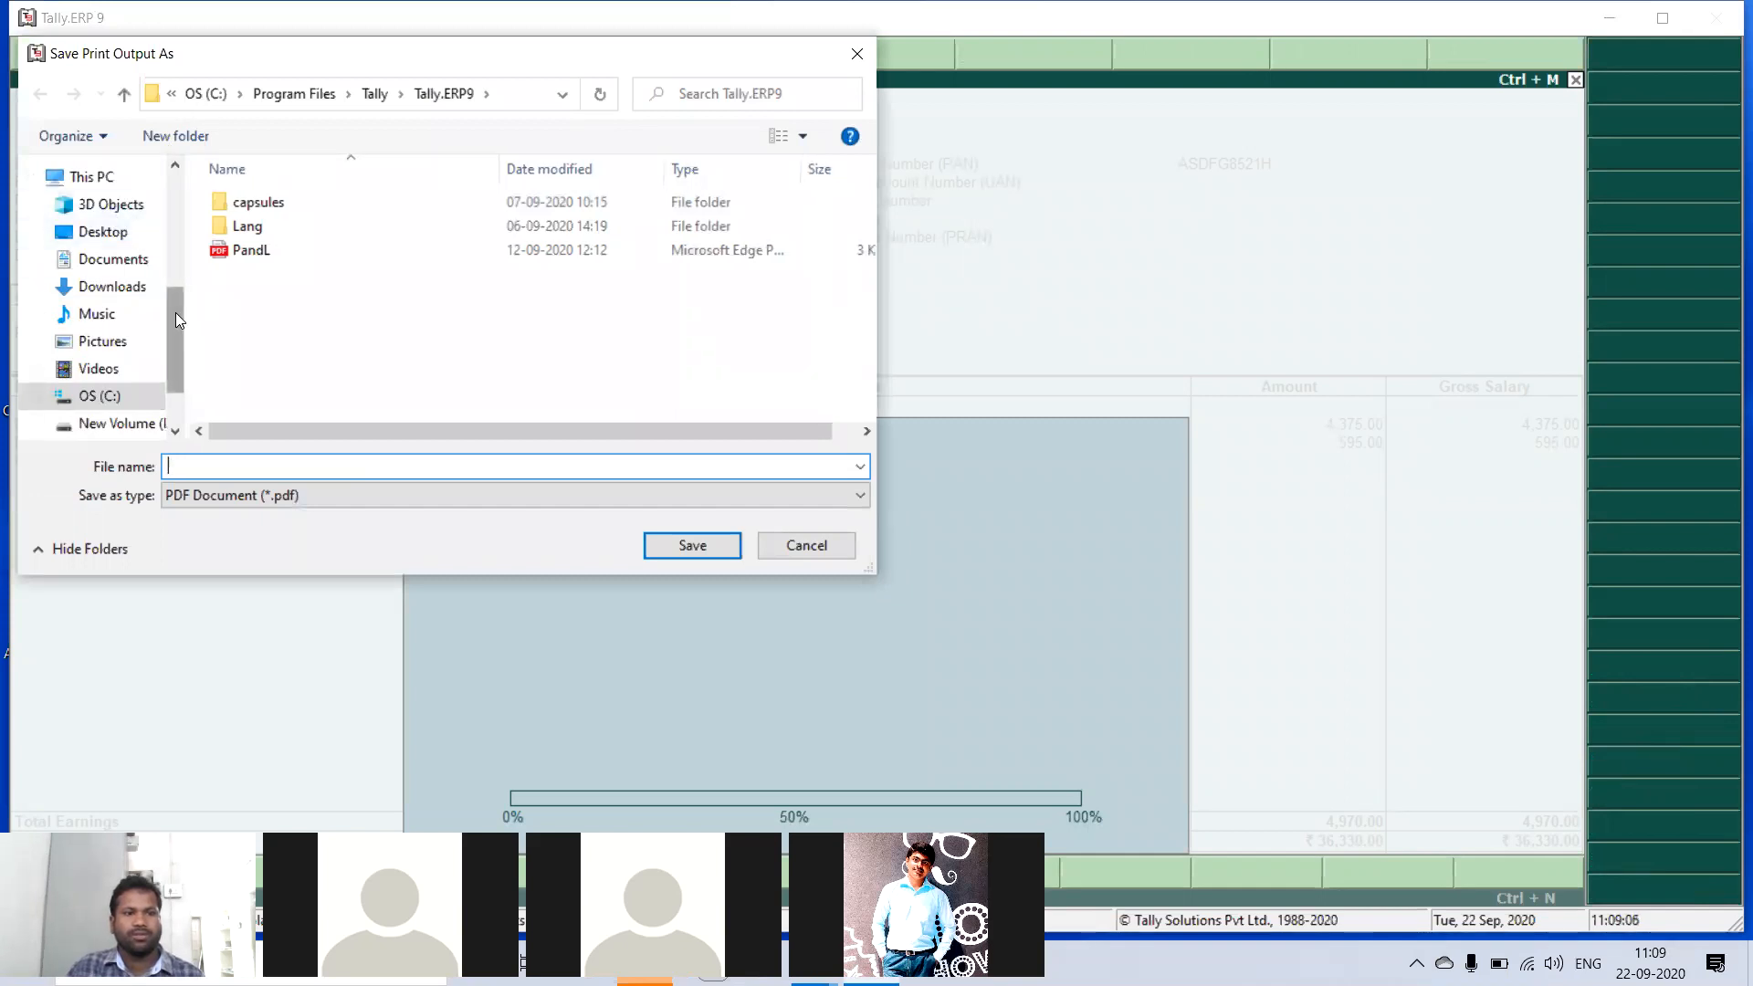
scroll(176, 313, "up", 4)
left_click(102, 215)
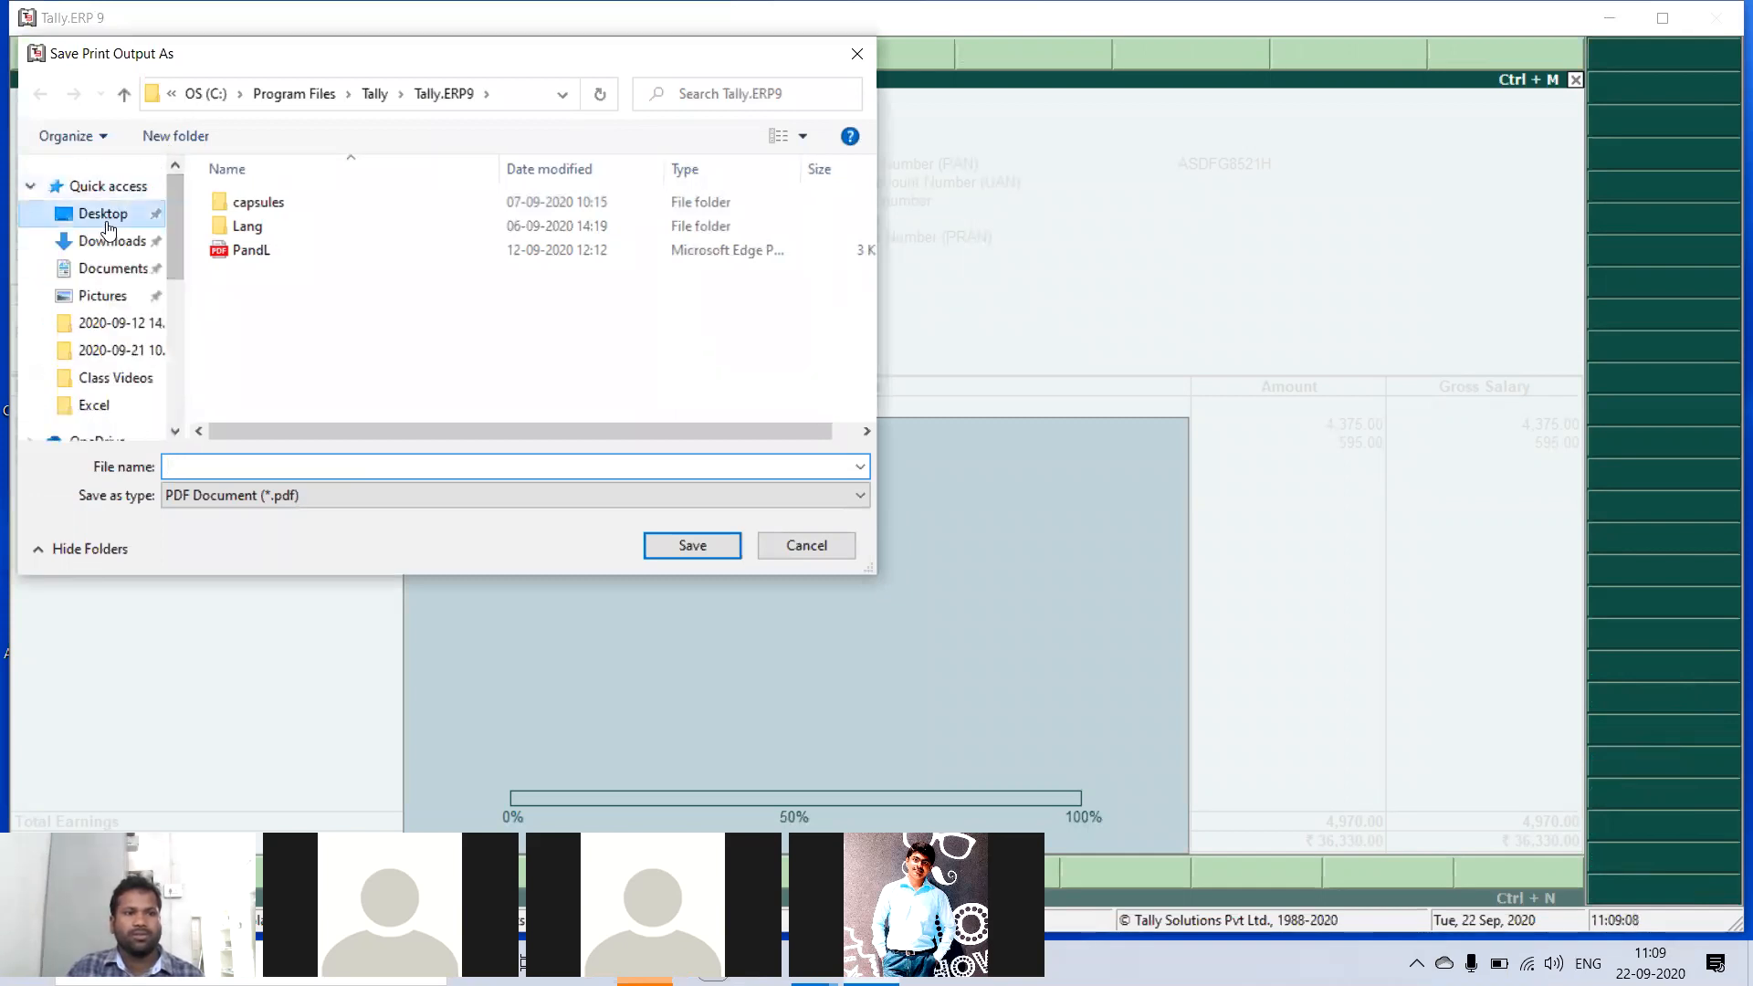
left_click(200, 465)
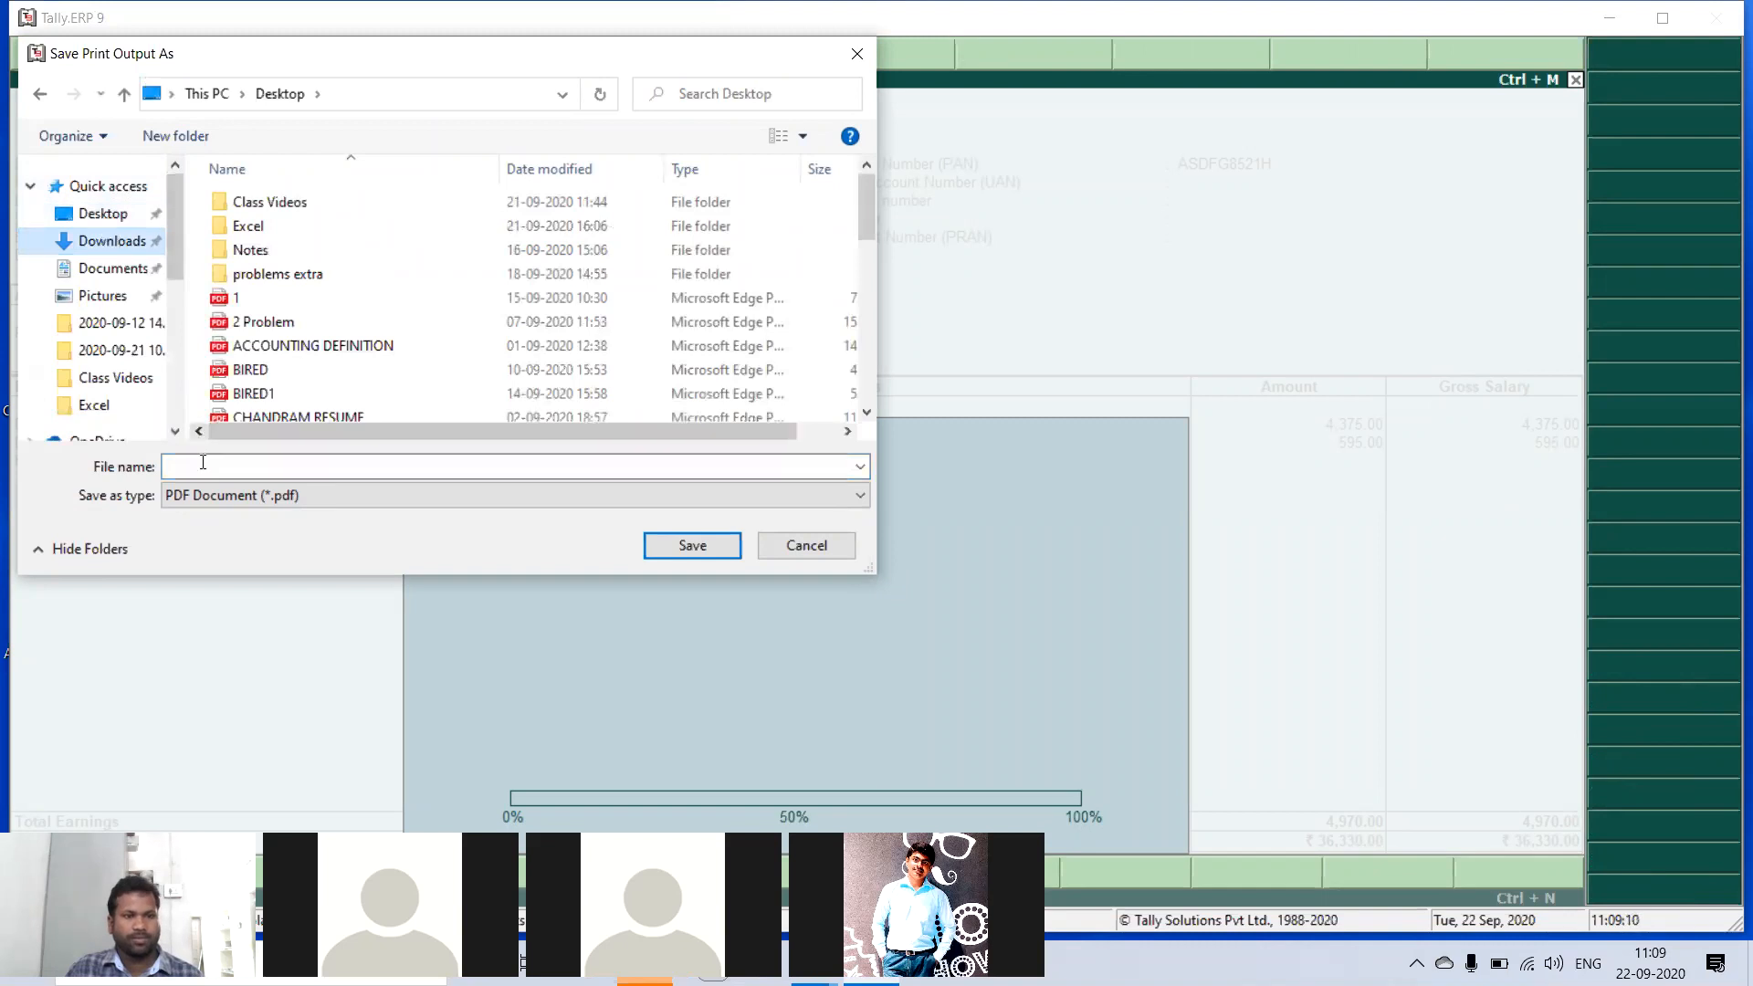
type("dddddd")
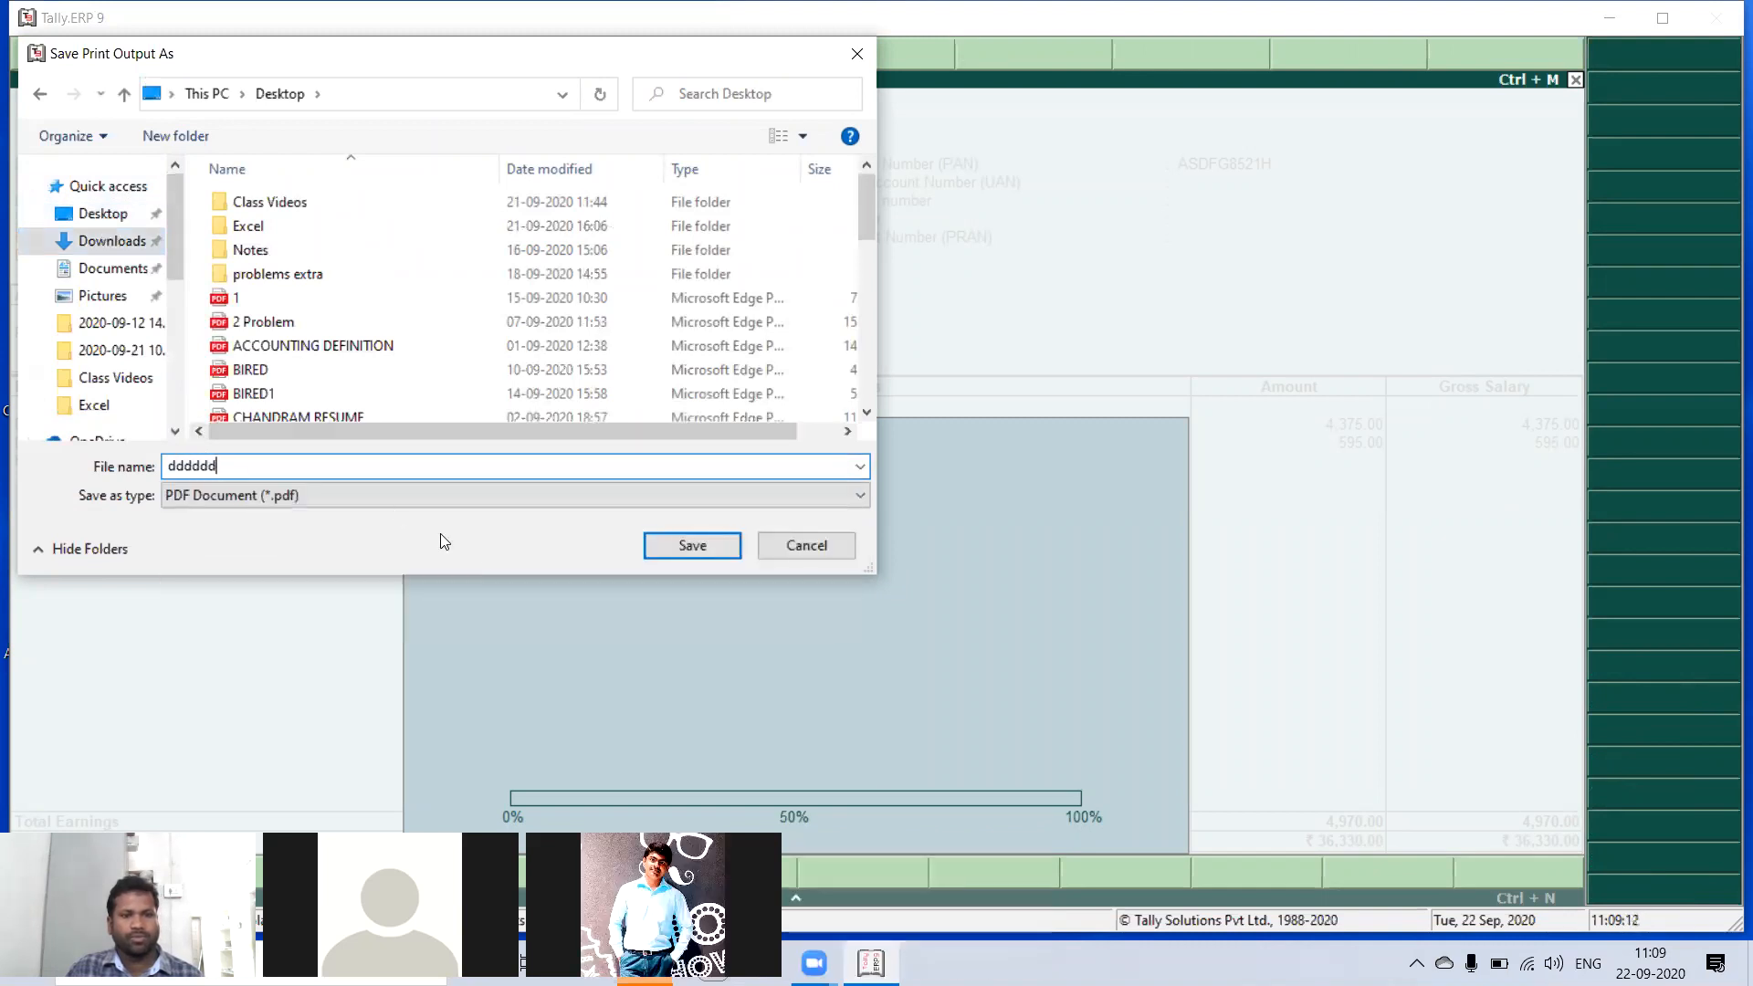
left_click(696, 540)
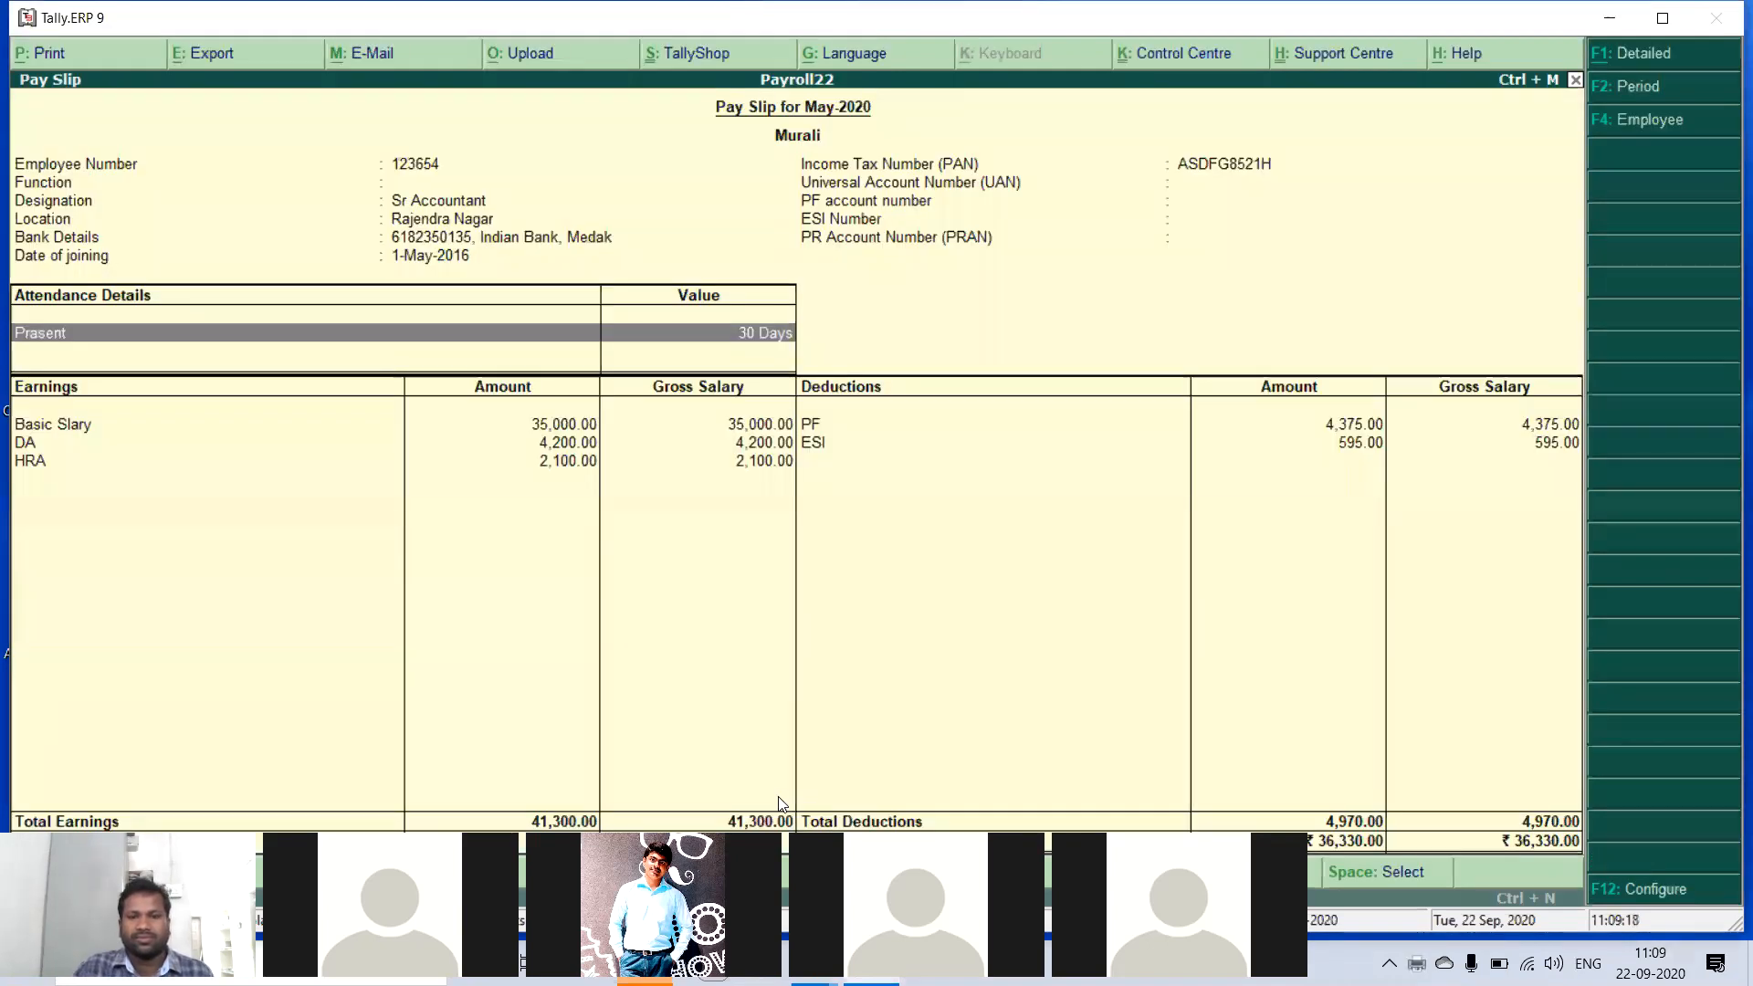
- Open the dddddd PDF from the desktop to check the printed pay slip, close it and return to Tally.ERP 9
left_click(1607, 17)
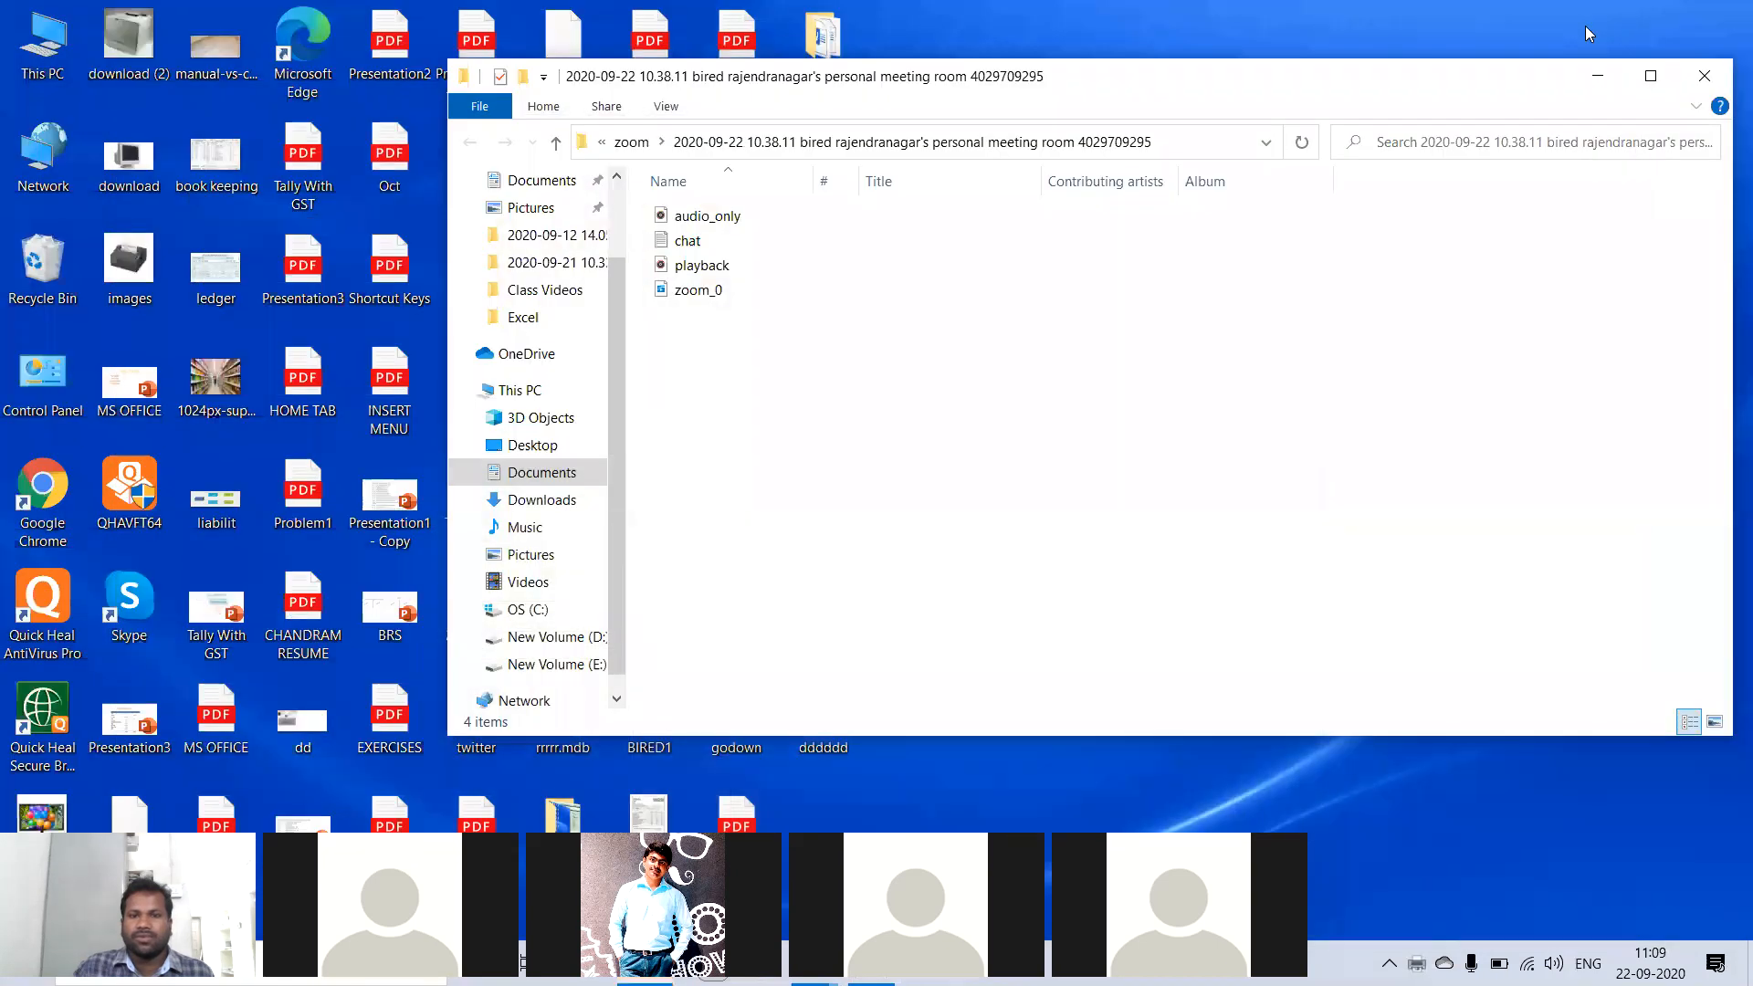
left_click(1597, 75)
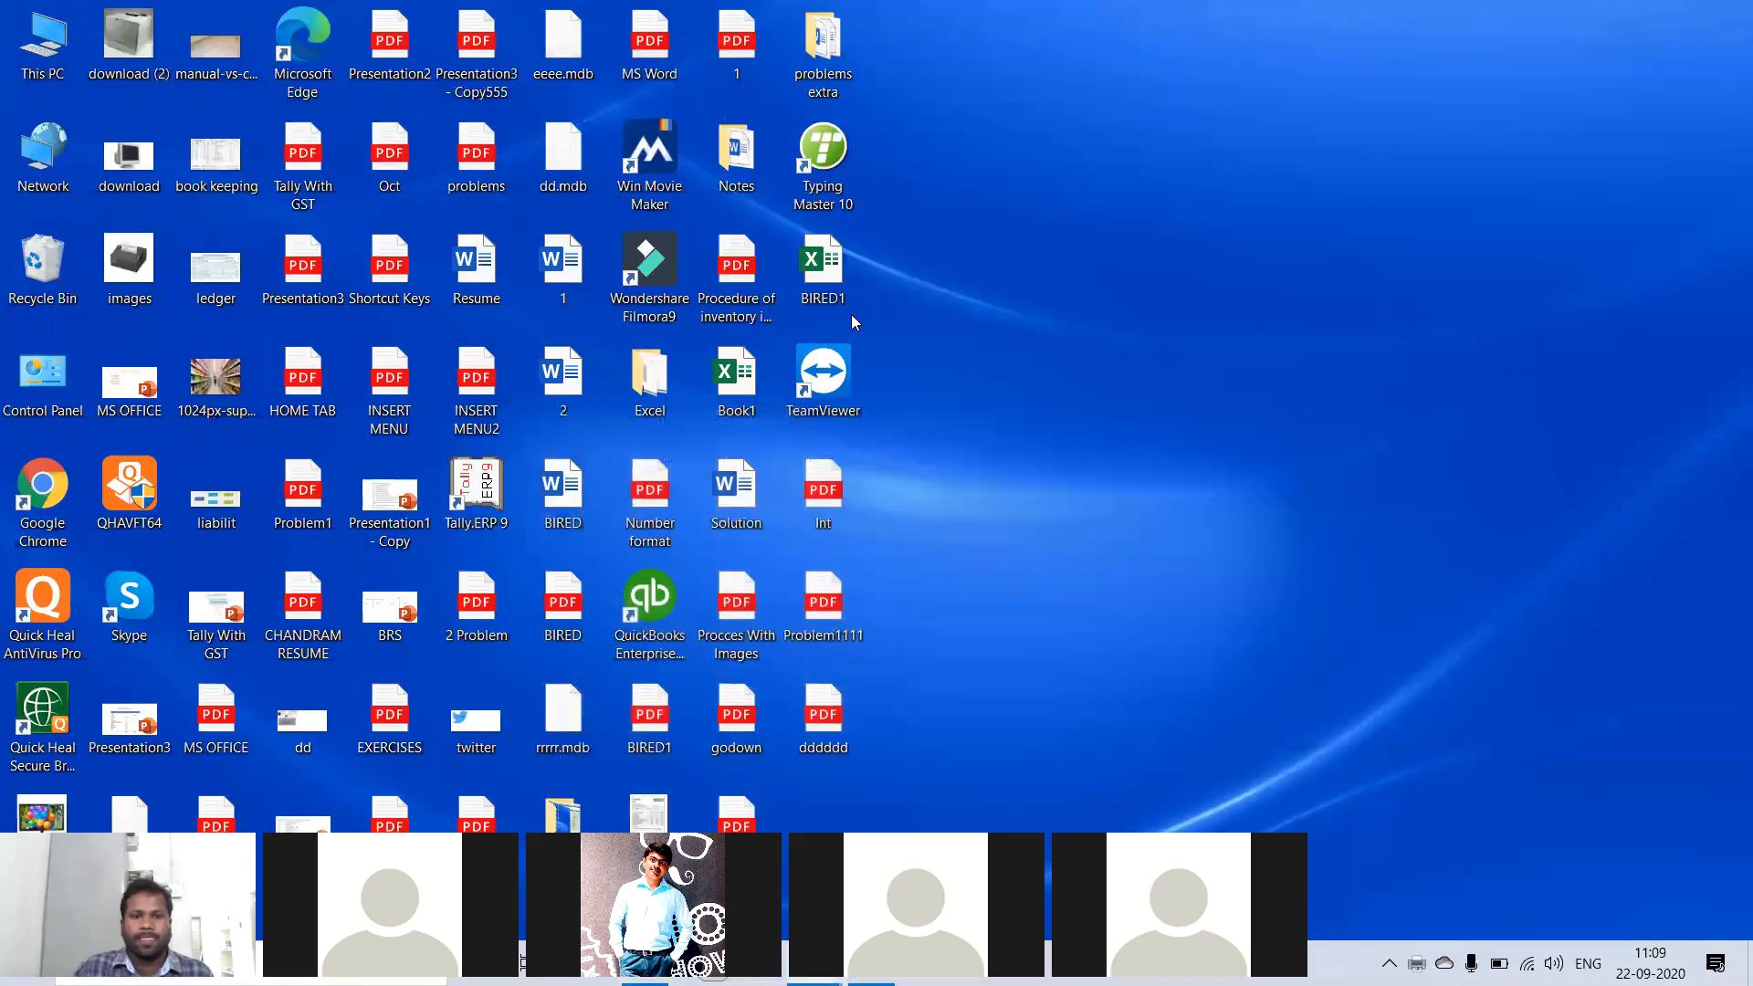
double_click(831, 699)
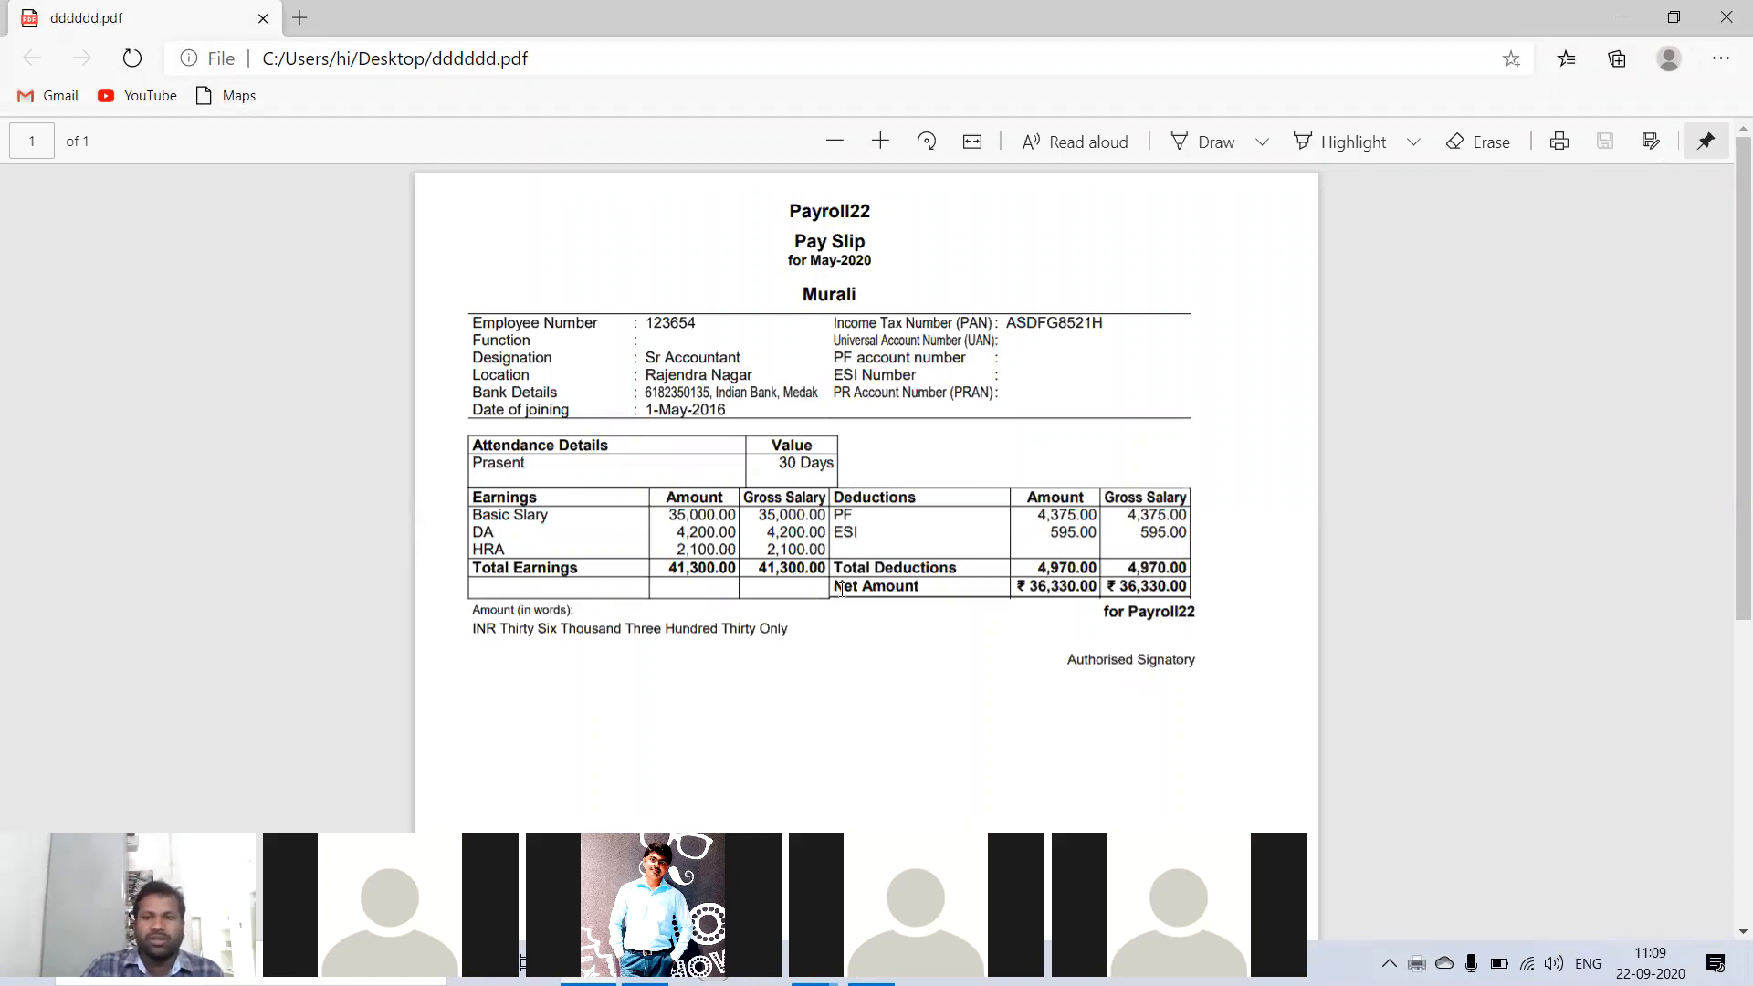
left_click(1721, 18)
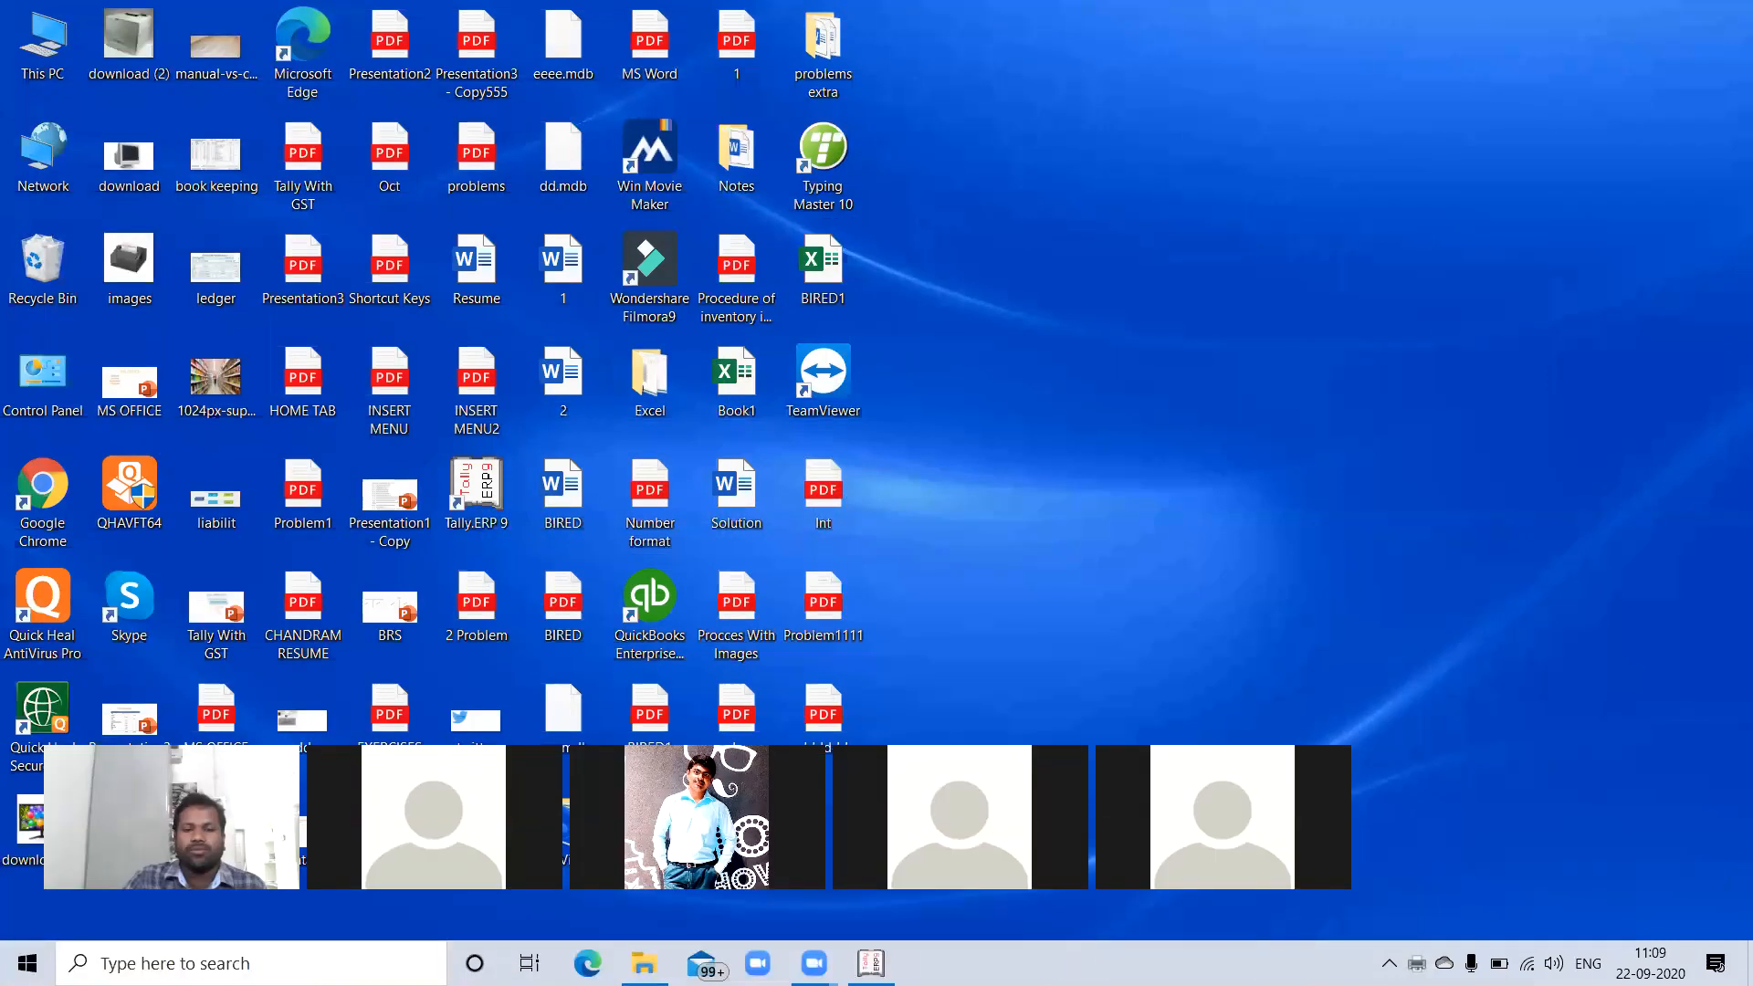
left_click(871, 963)
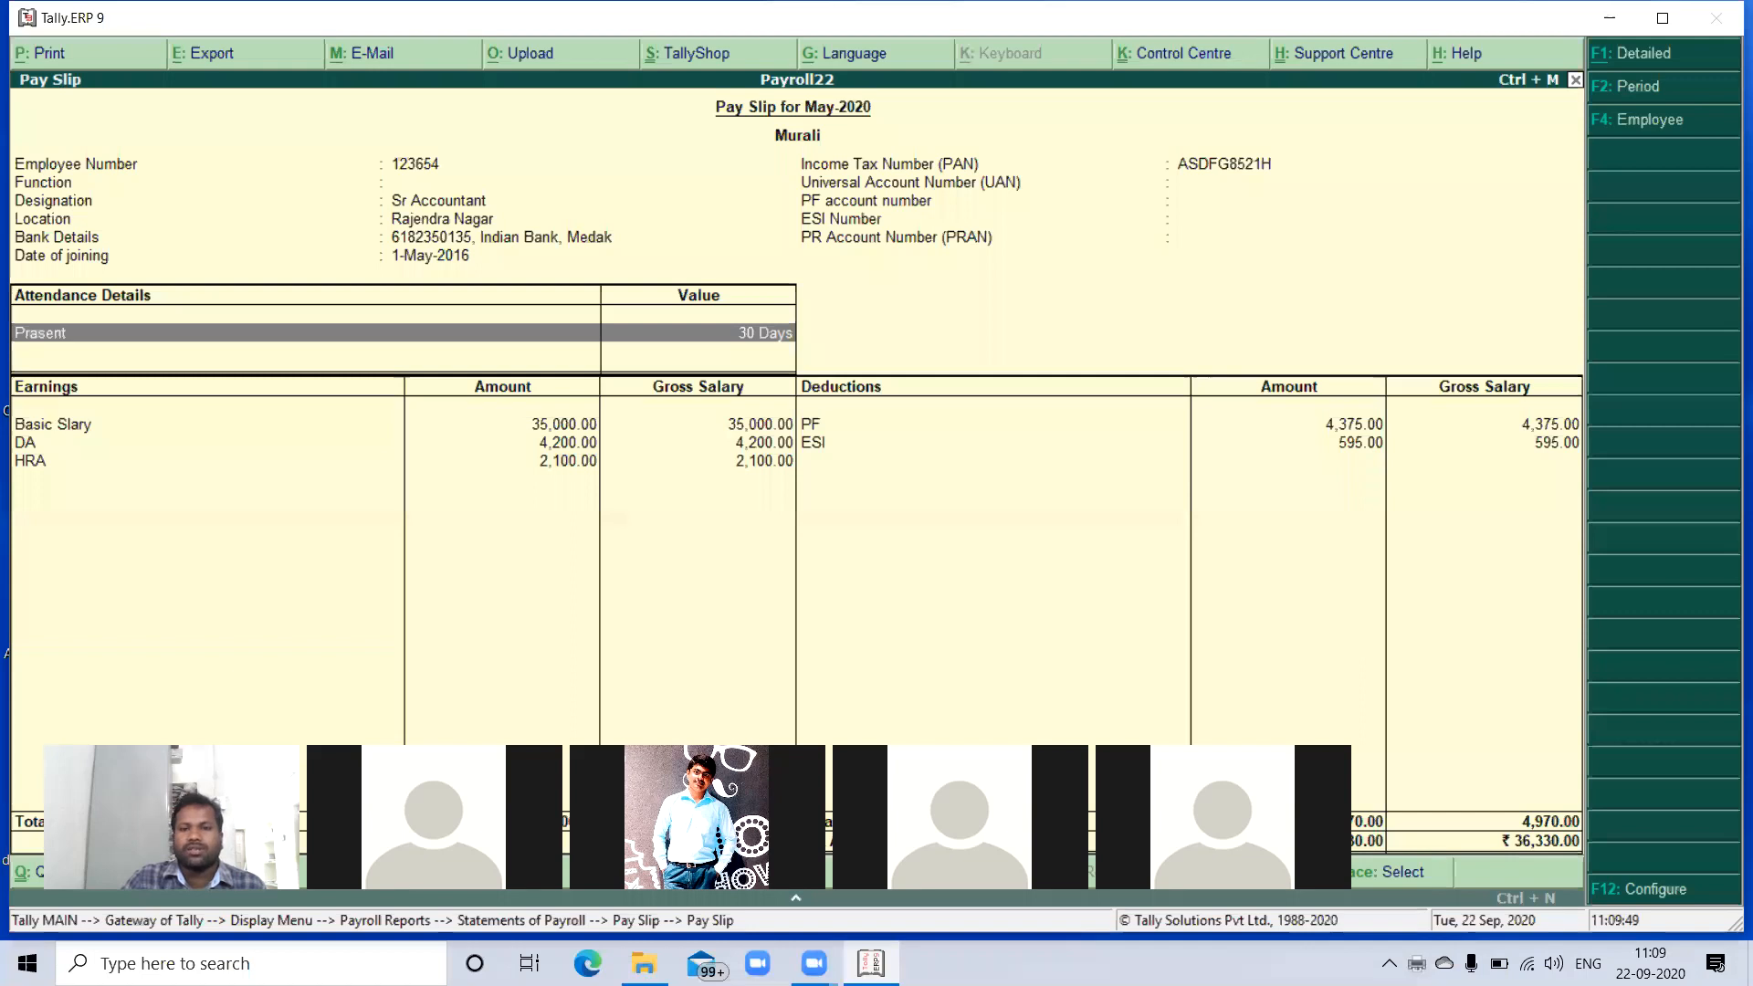
- View the May 2020 single pay slip of the Marketing employee, and return to the pay slip options
key("Escape")
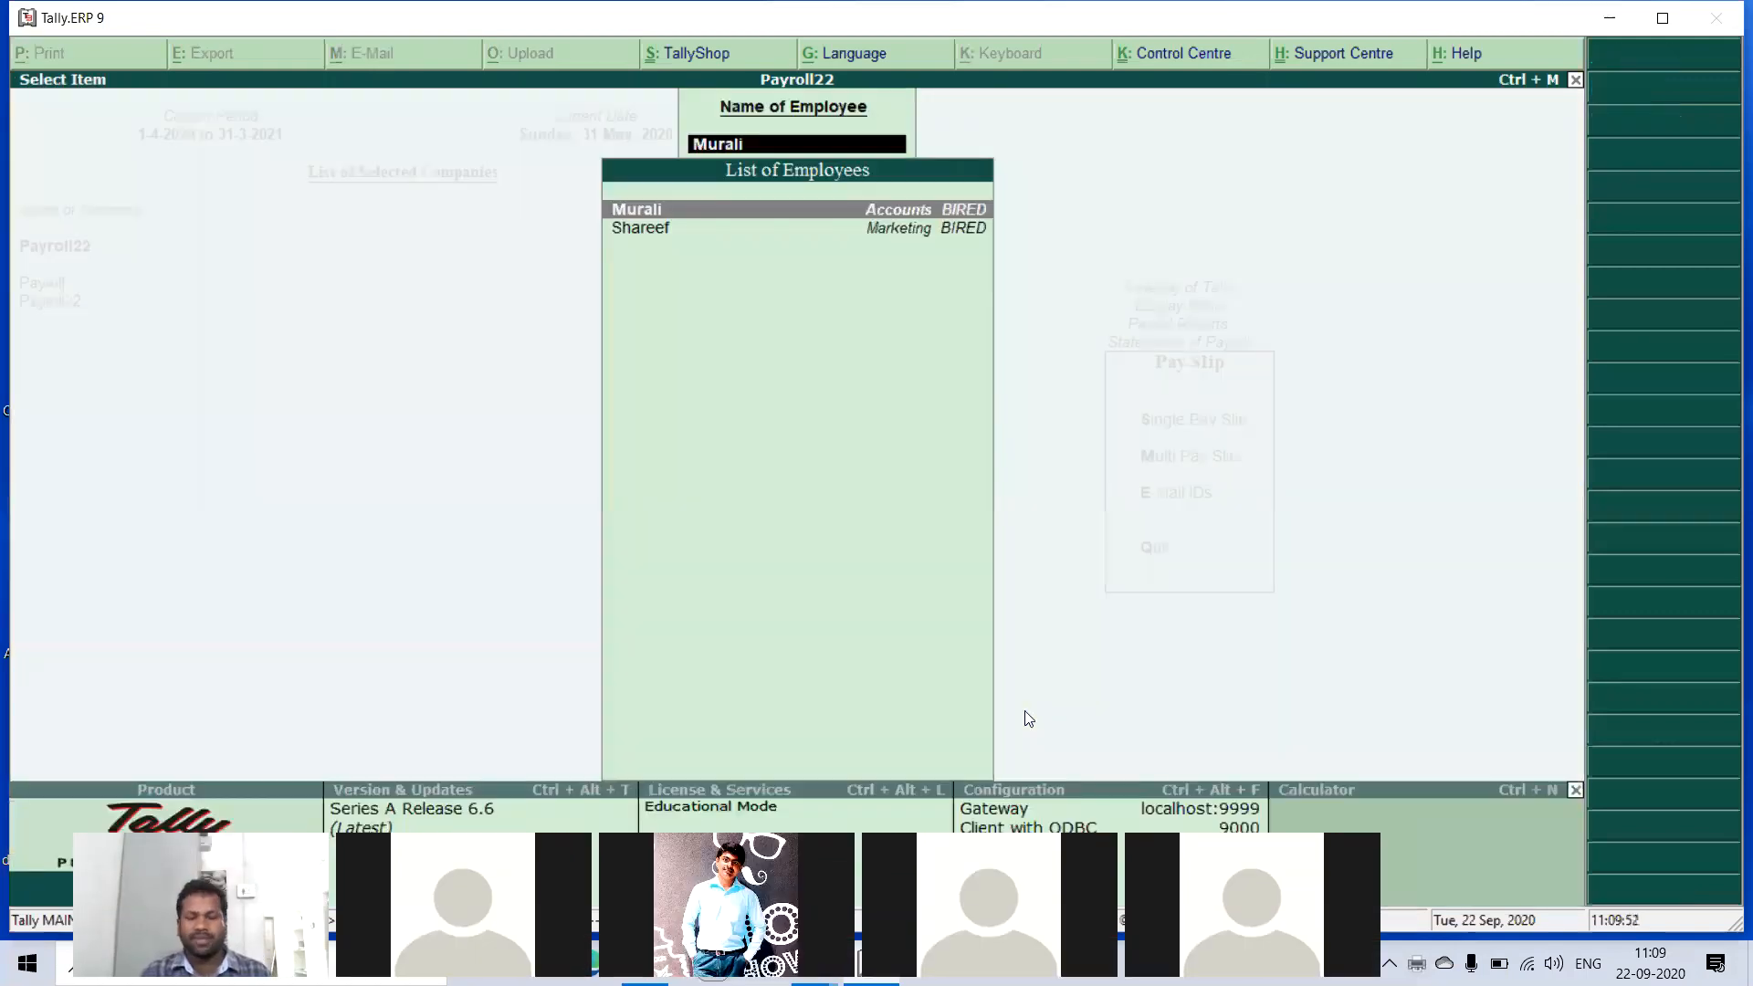
key("Down")
key("Return")
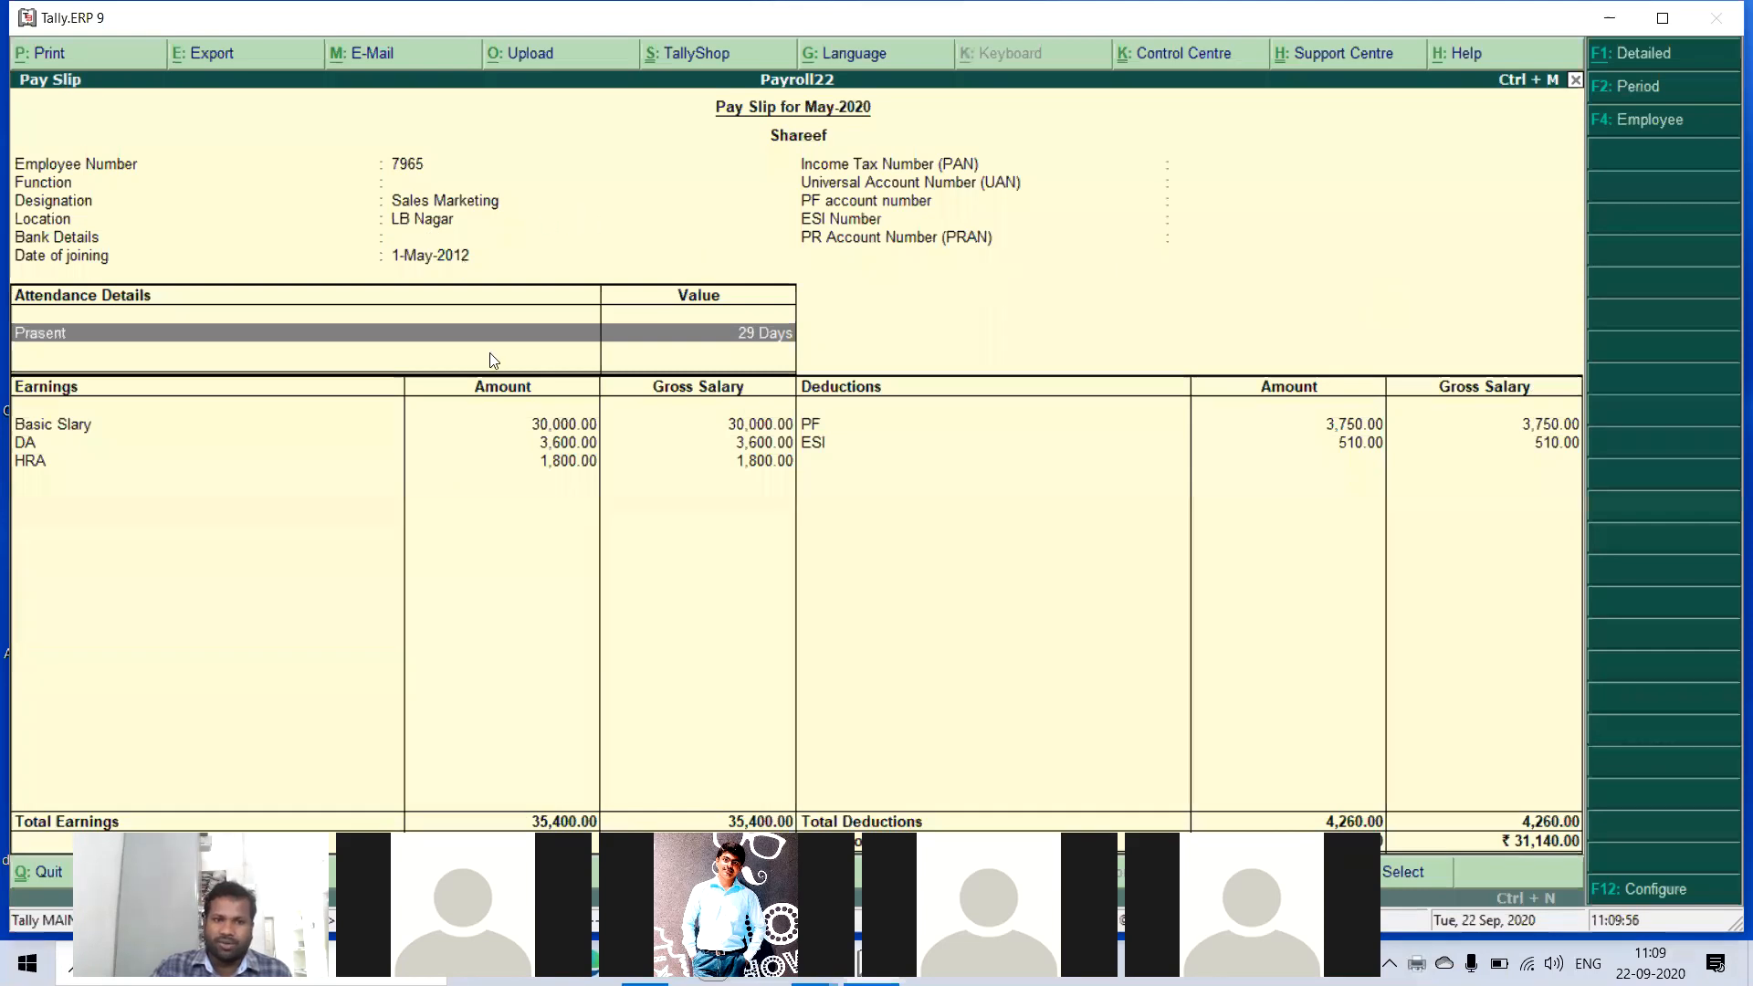
key("Escape")
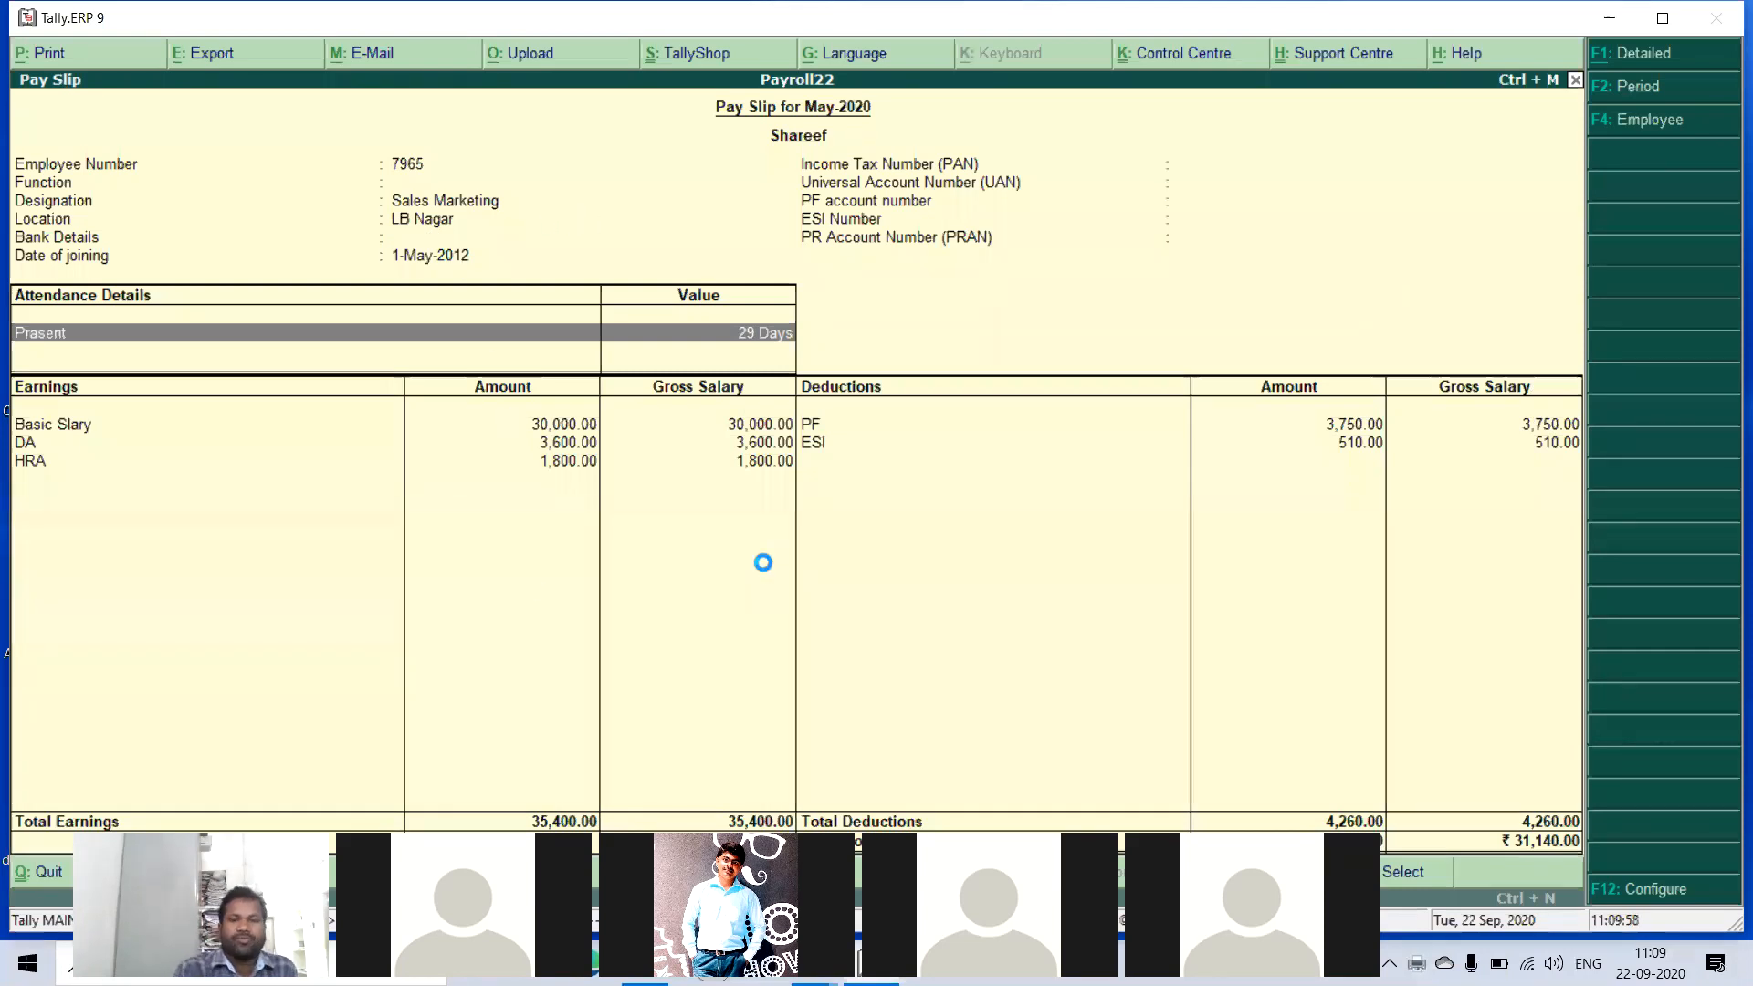
key("Escape")
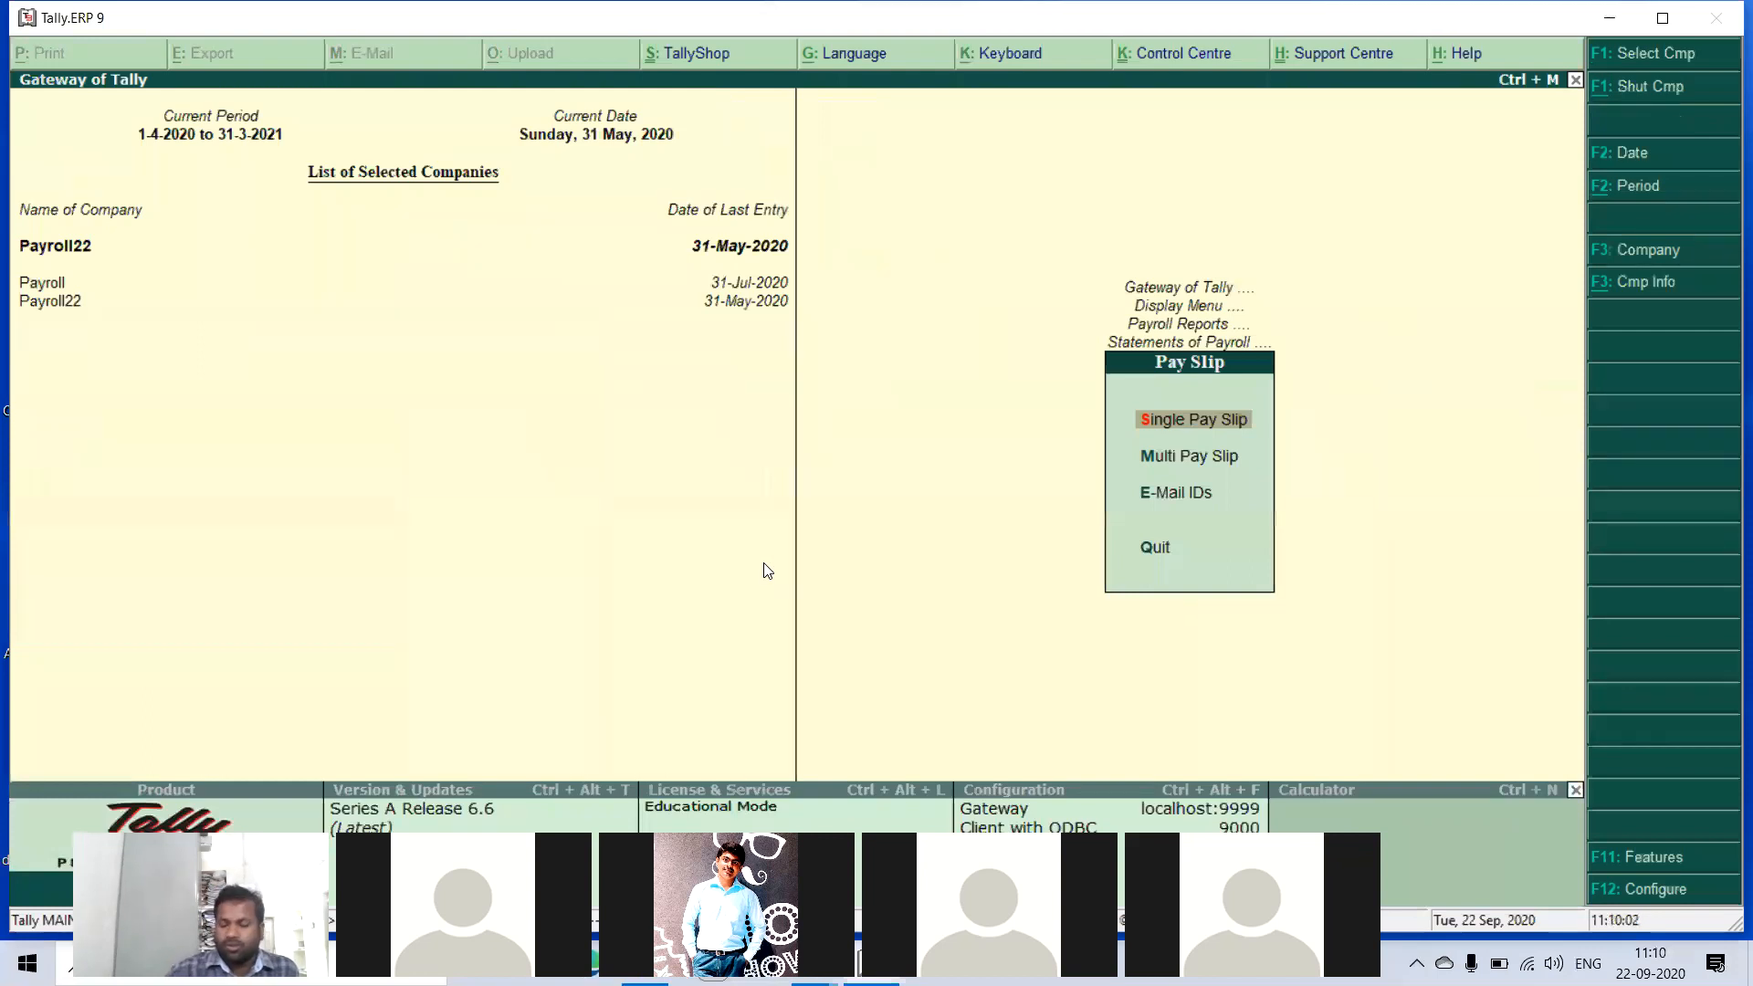
- View the multi pay slip for all employee categories and all employees, and return to the Statements of Payroll
key("Down")
key("Down")
key("Up")
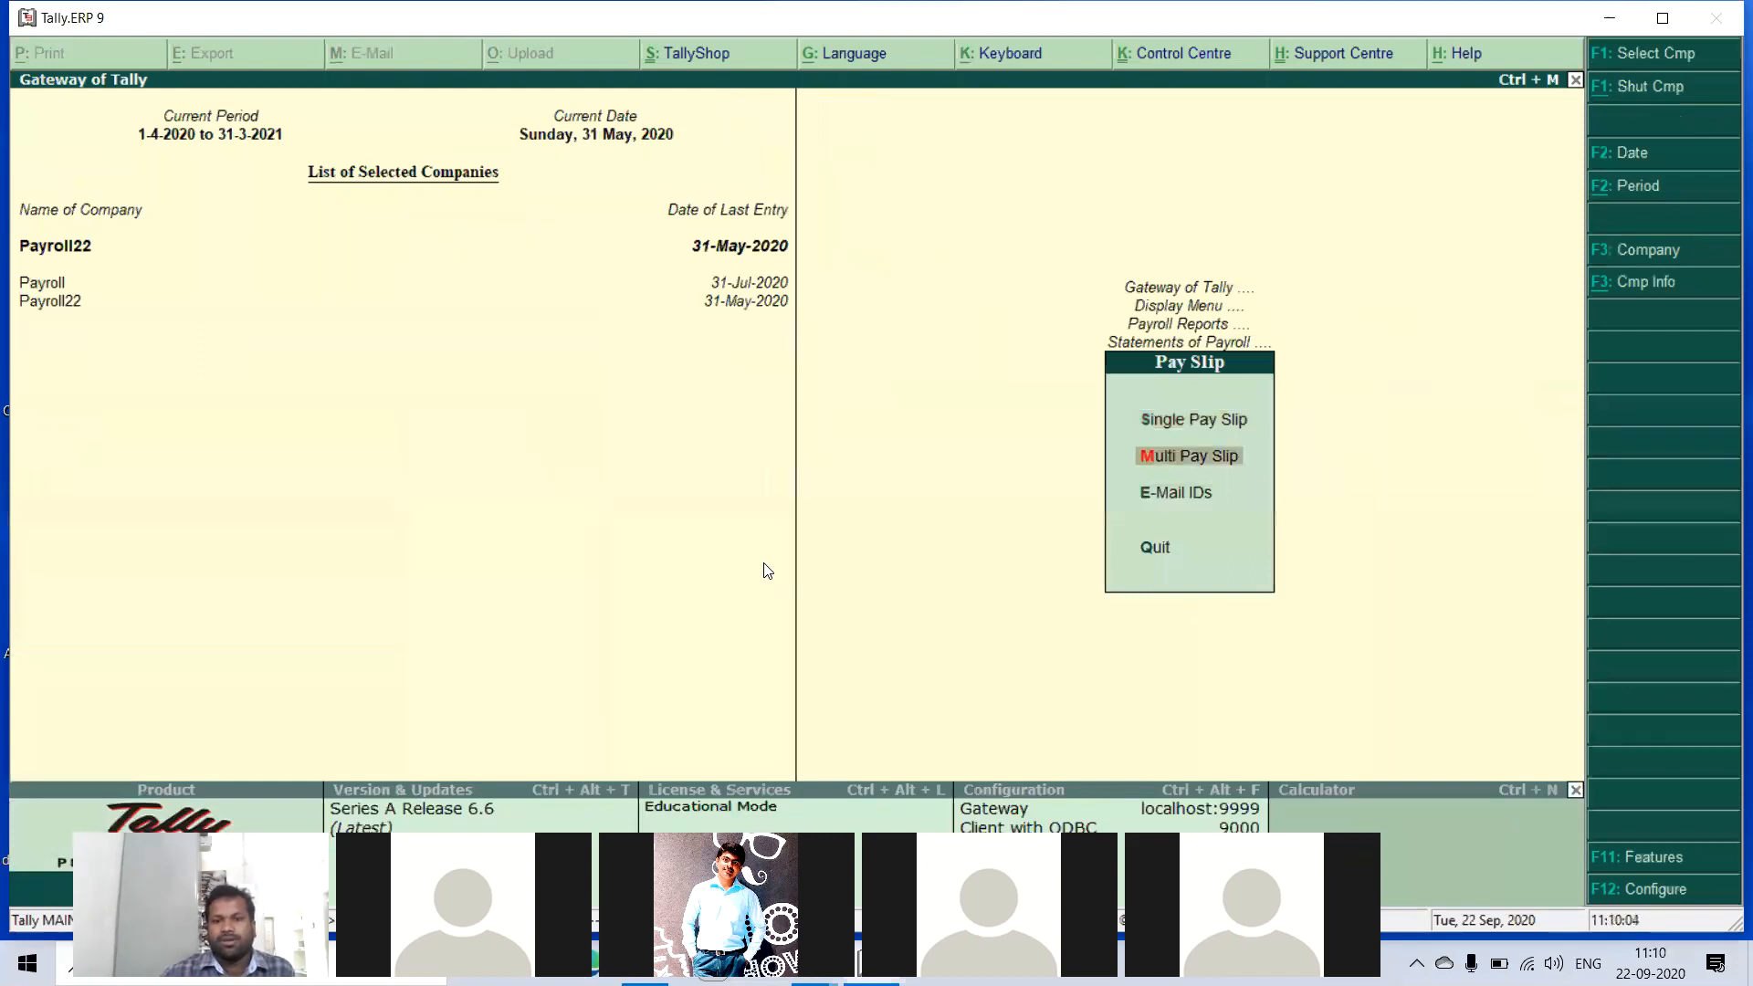
key("Return")
key("Return")
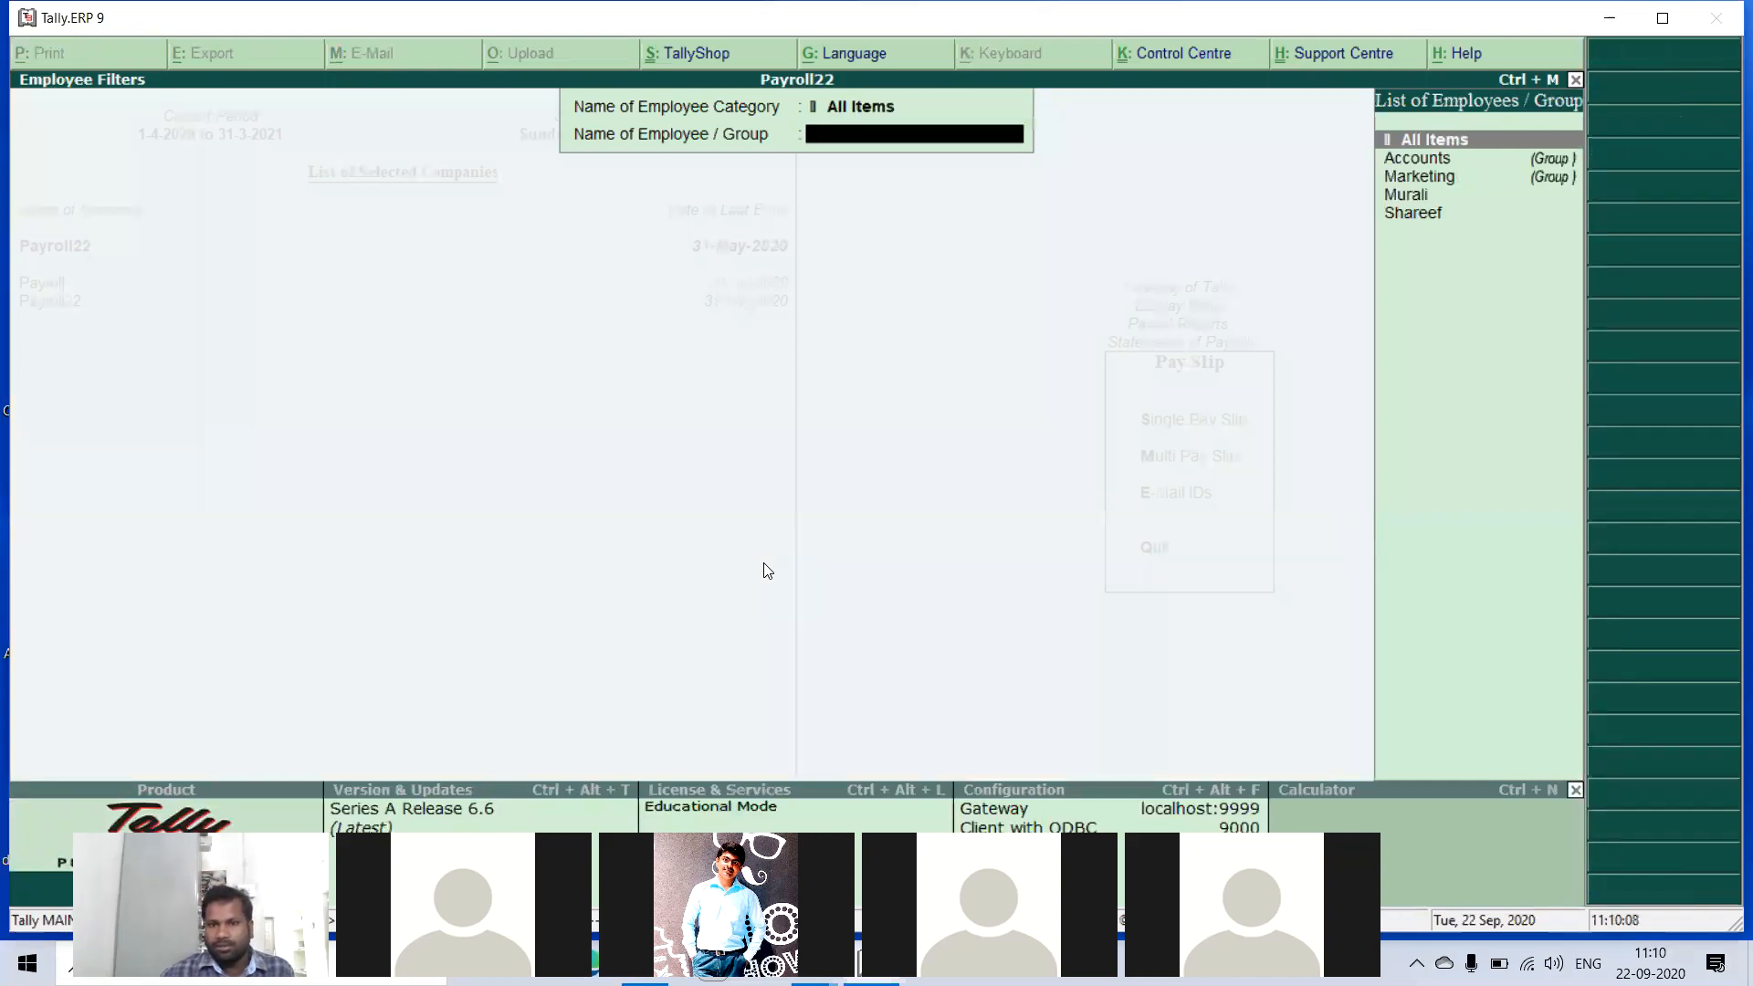
key("Return")
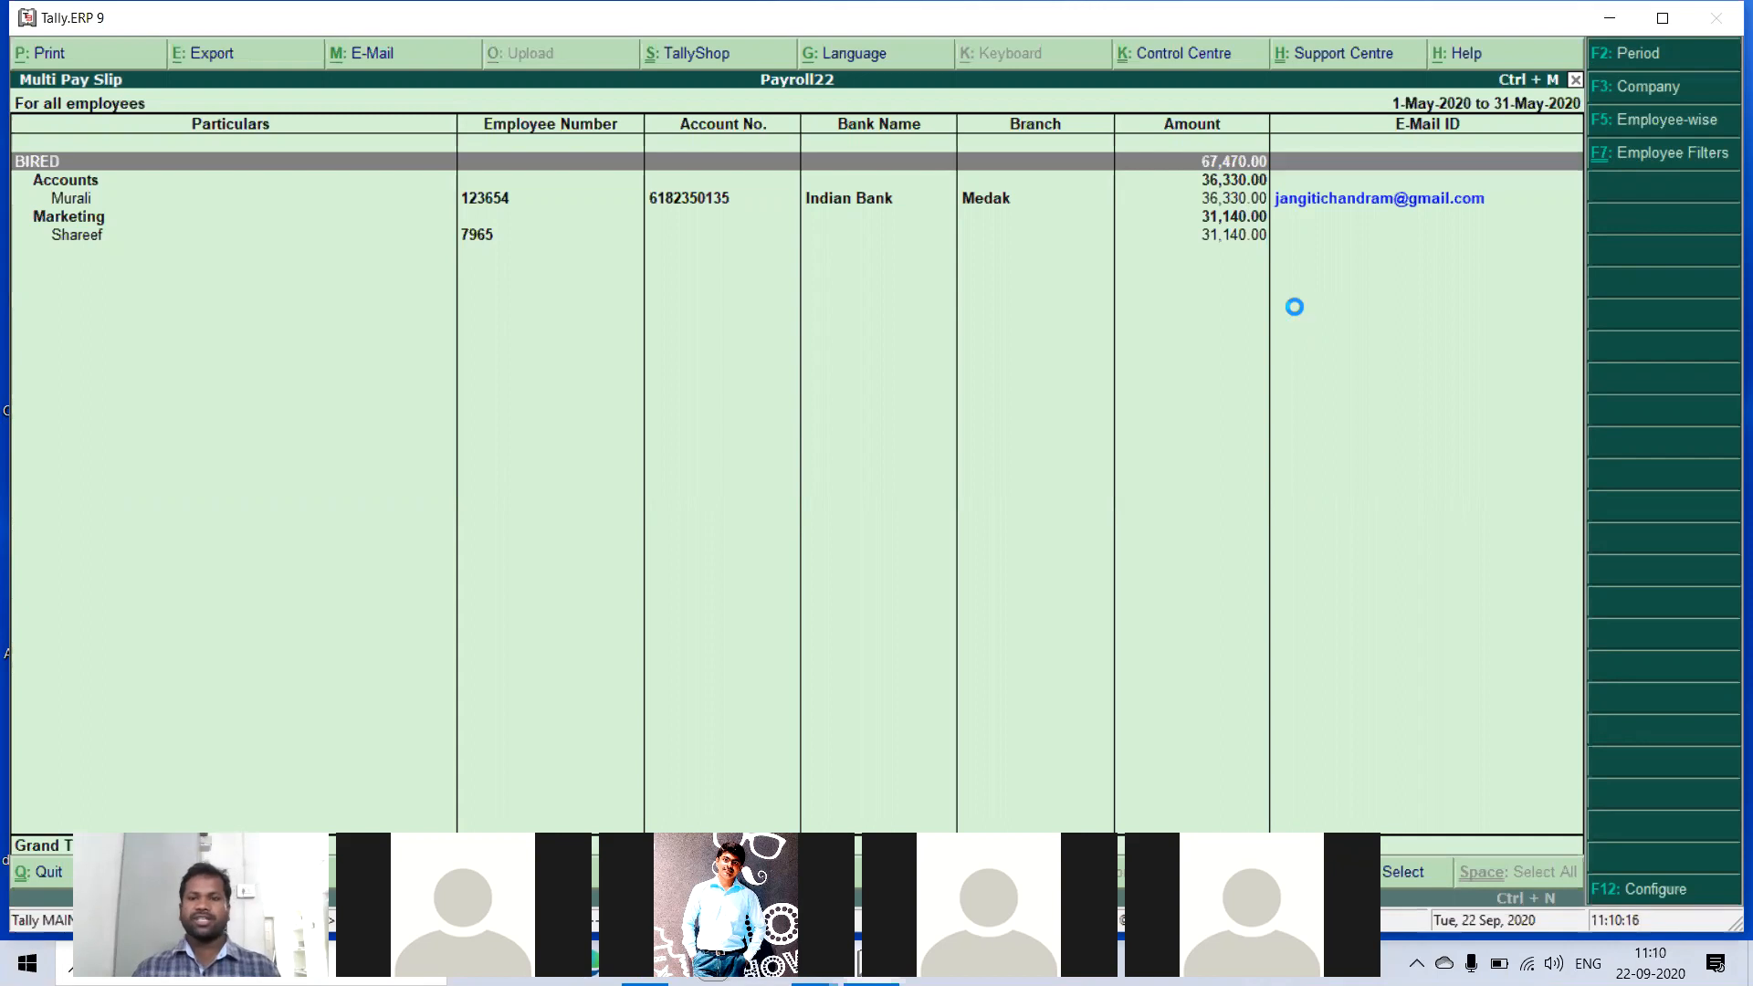
key("Escape")
key("Escape")
key("Escape")
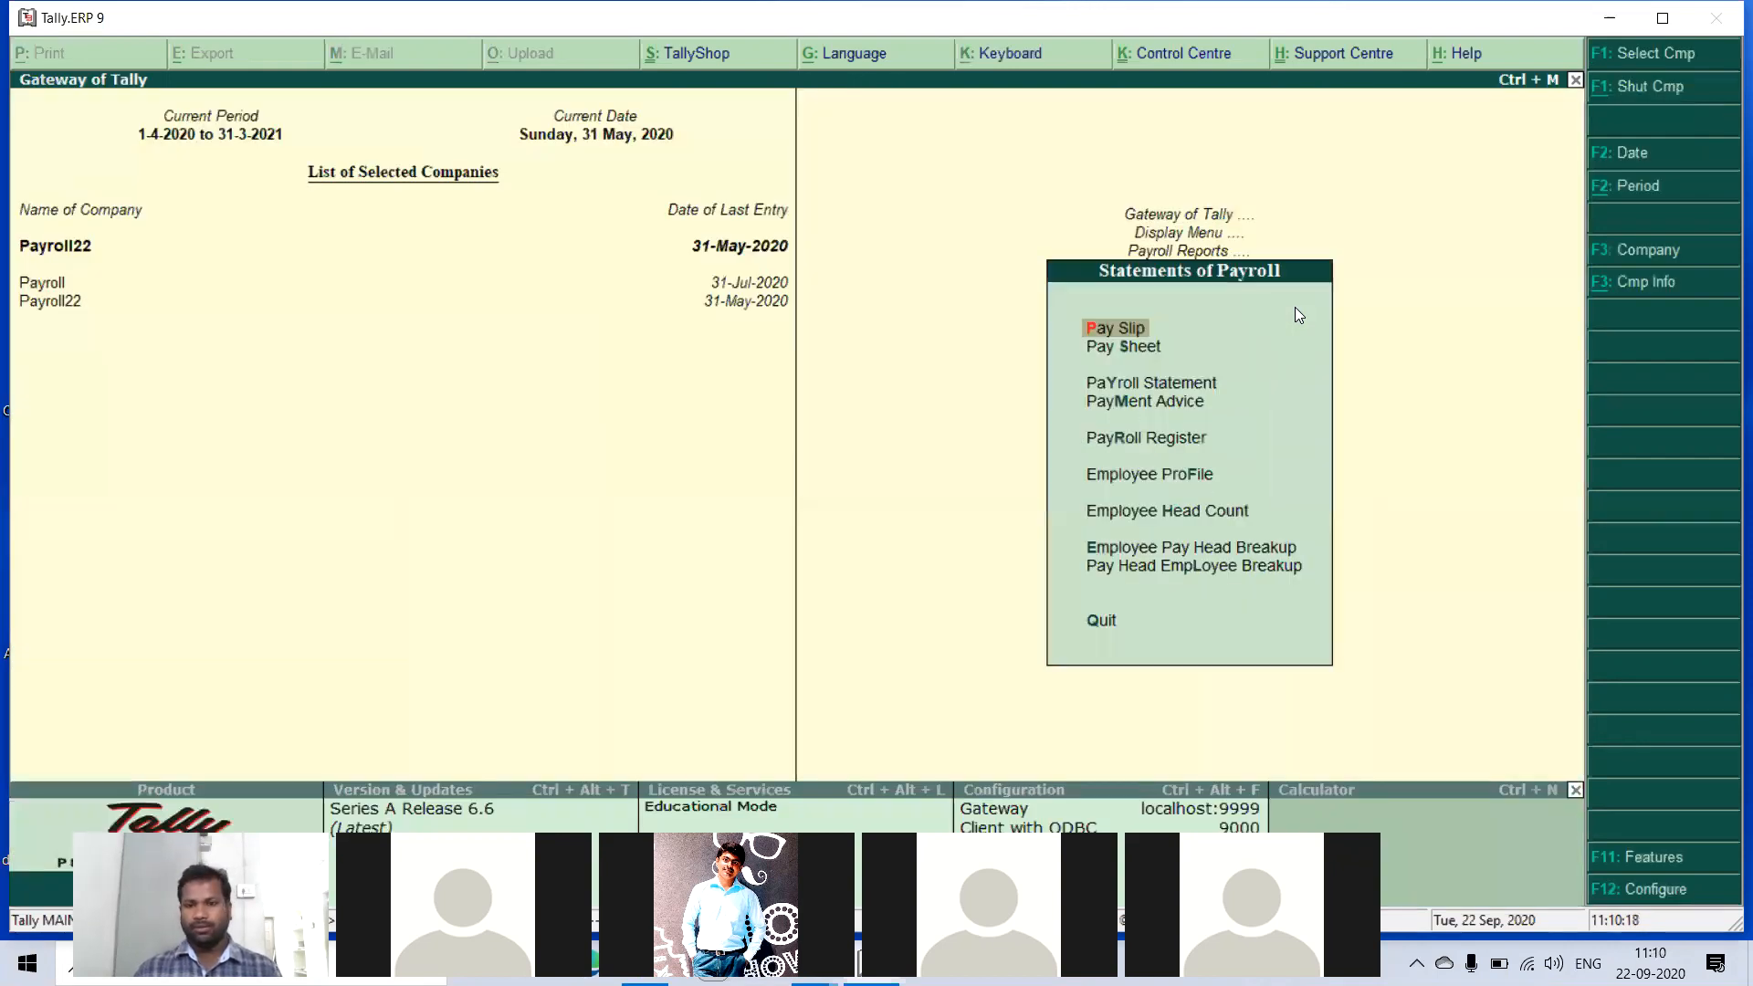
- View the pay sheet for all employee categories and employees, and return to the Statements of Payroll
key("Down")
key("Return")
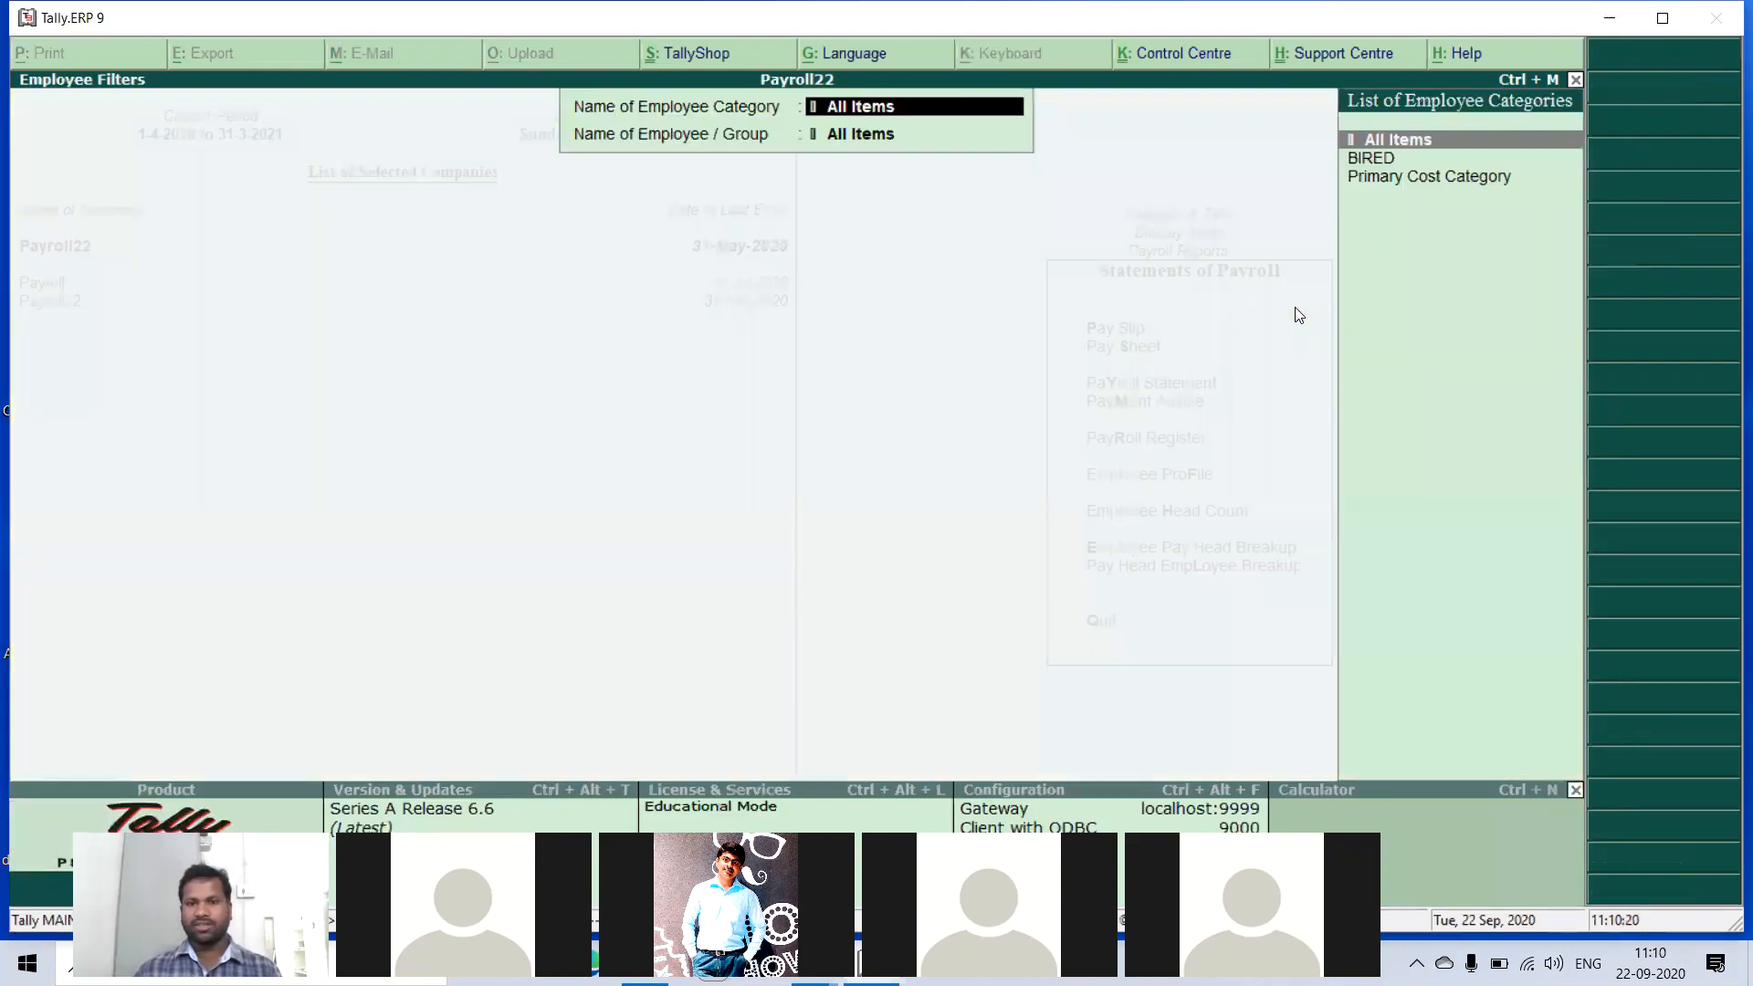
key("Return")
key("Return")
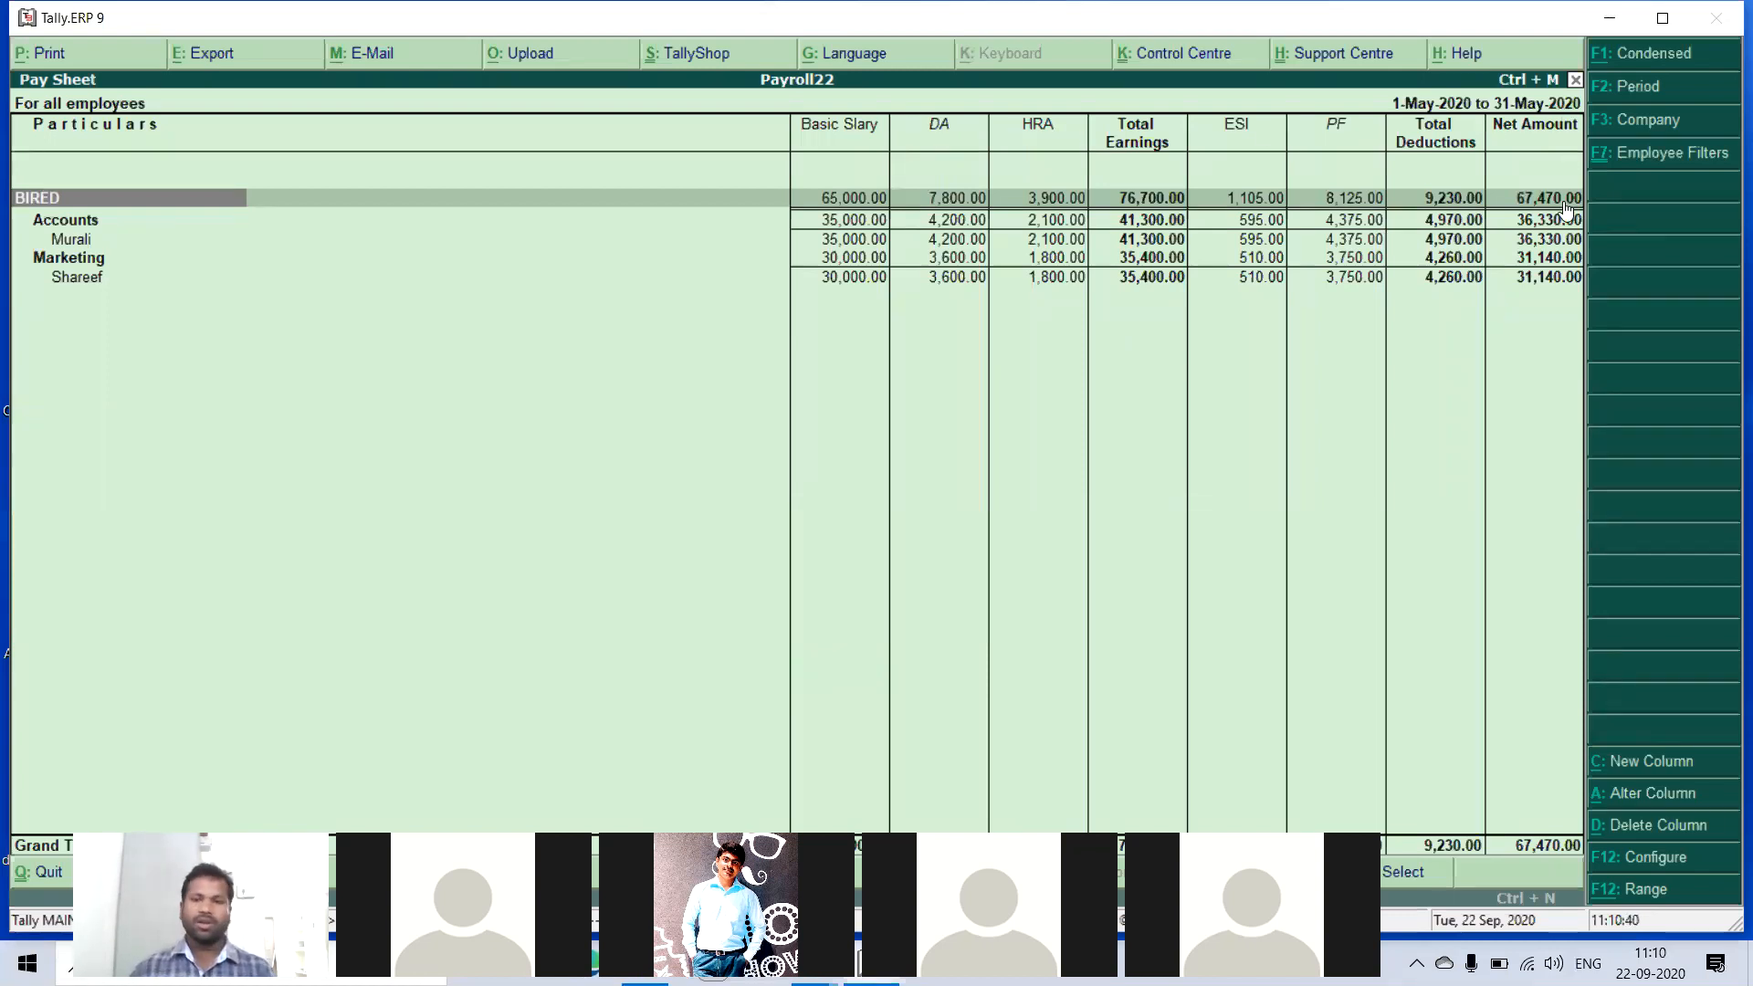
key("Escape")
key("Escape")
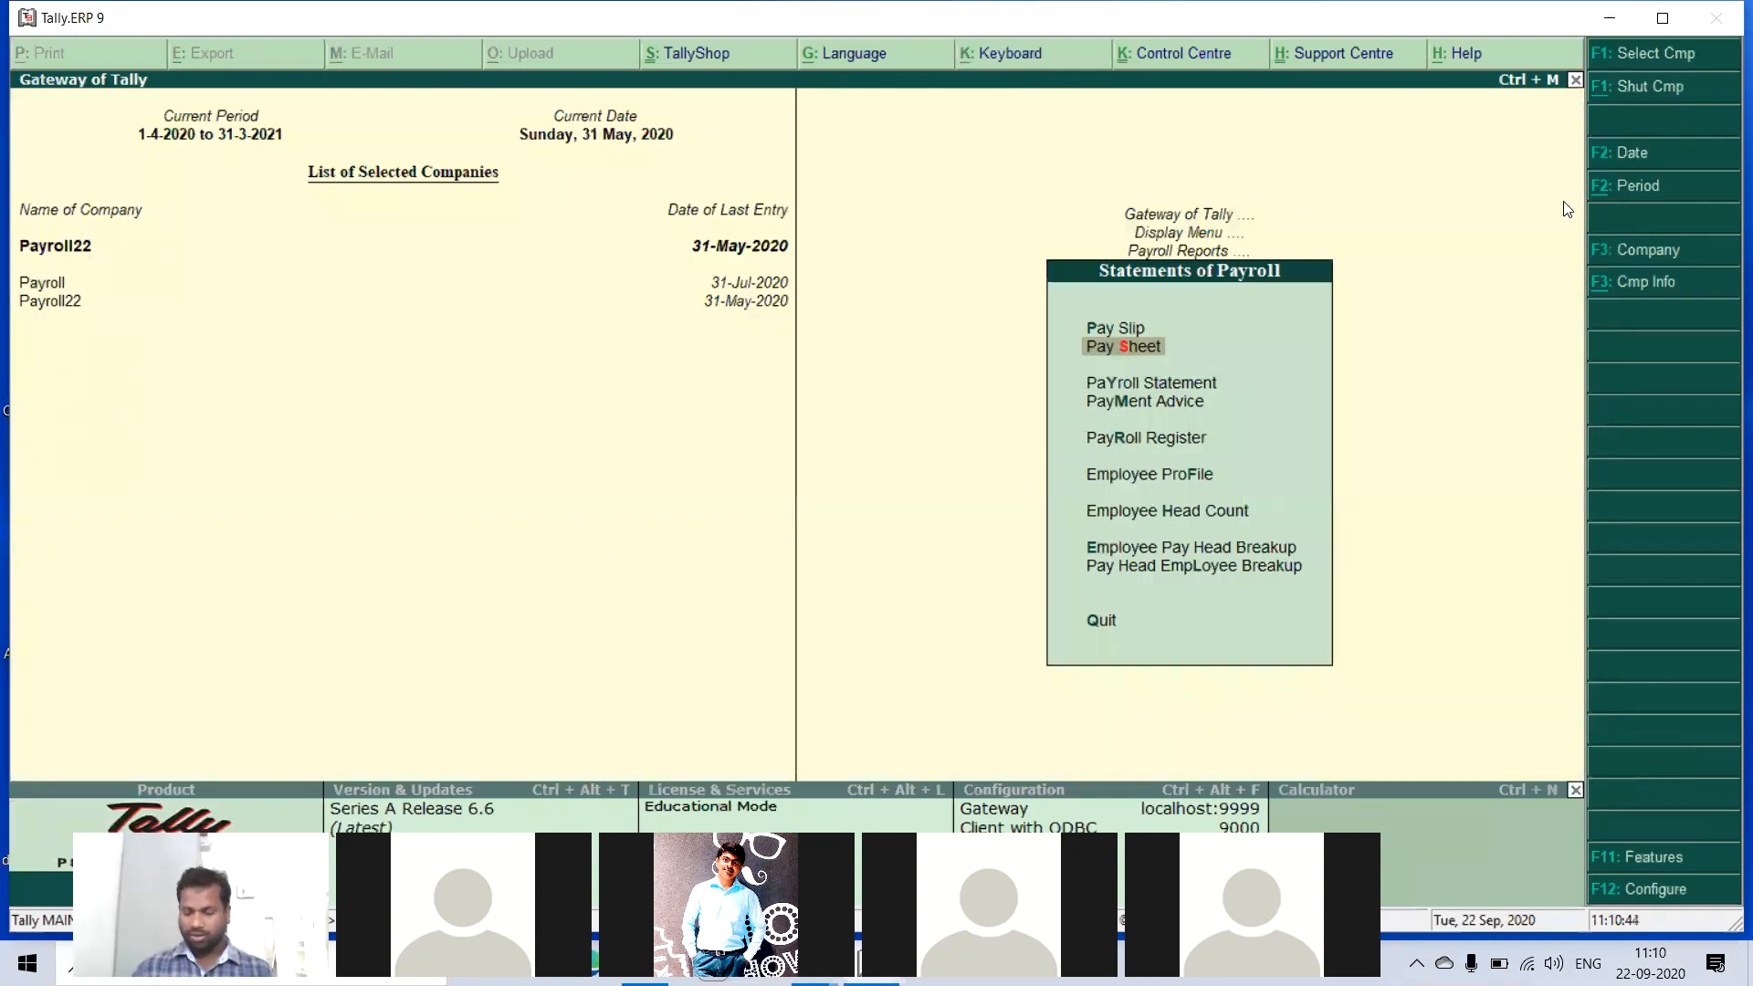
- Display the payroll statement for the DA pay head
key("Down")
key("Down")
key("Up")
key("Return")
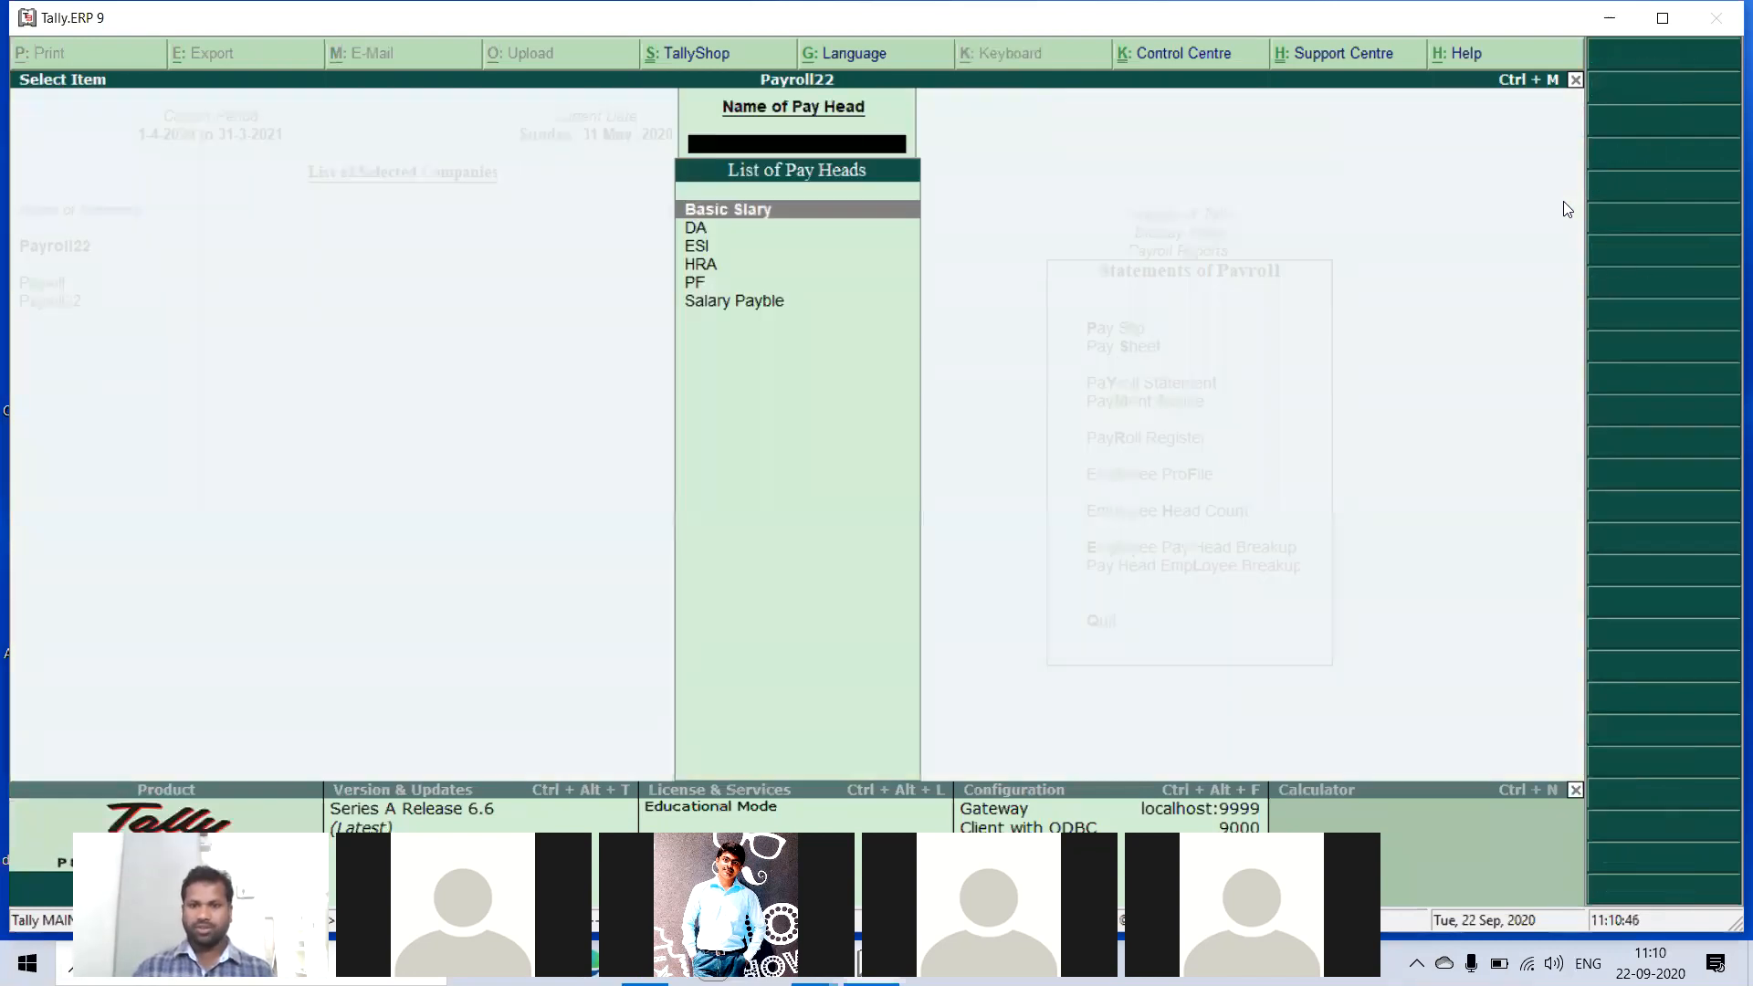
key("Down")
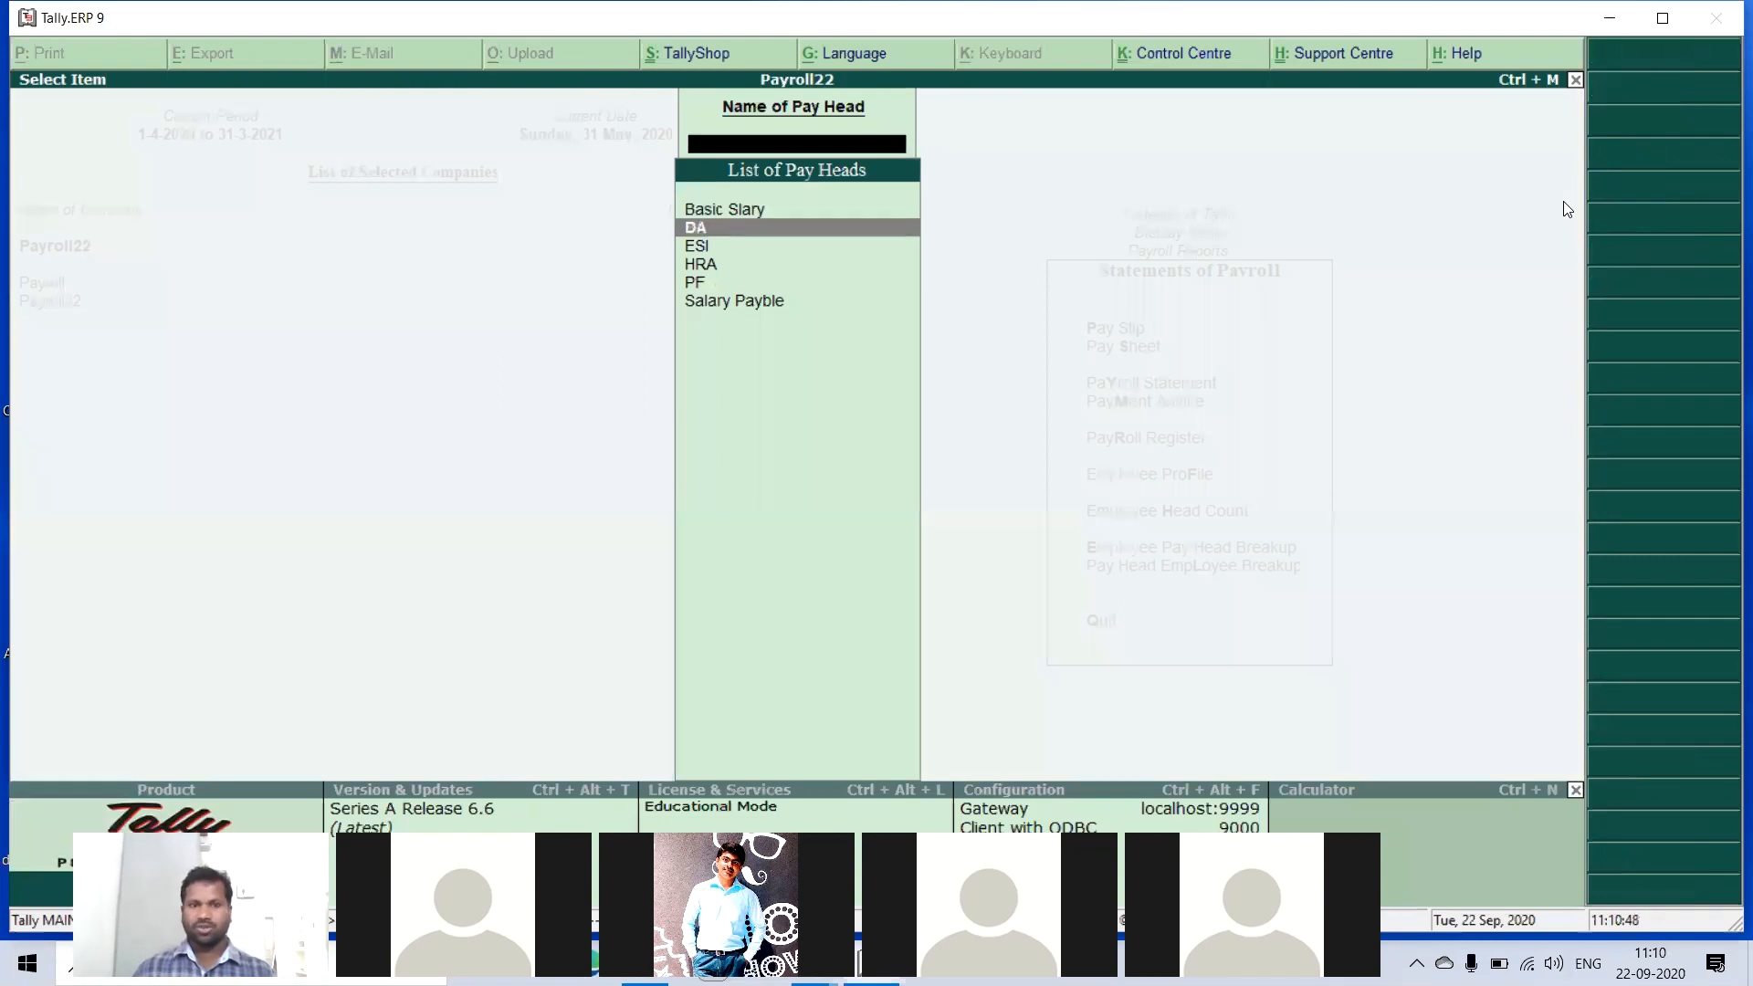
key("Return")
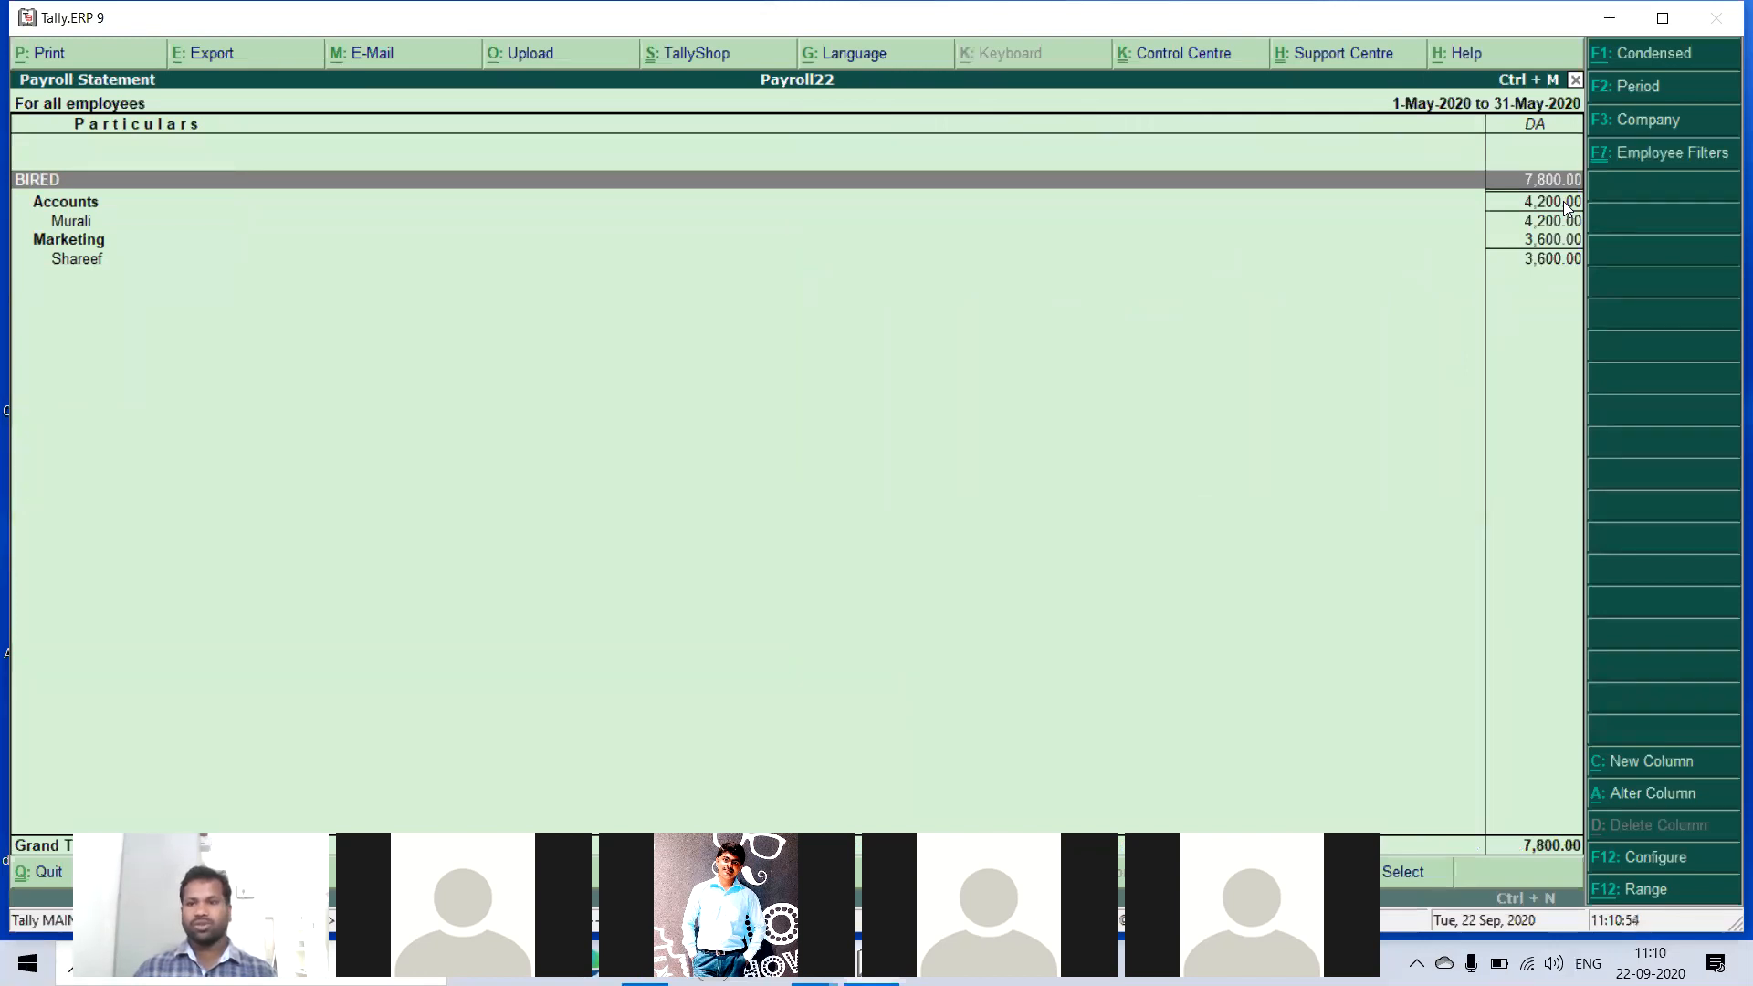
- View the payroll statement for the ESI pay head, and return to the Statements of Payroll
key("Escape")
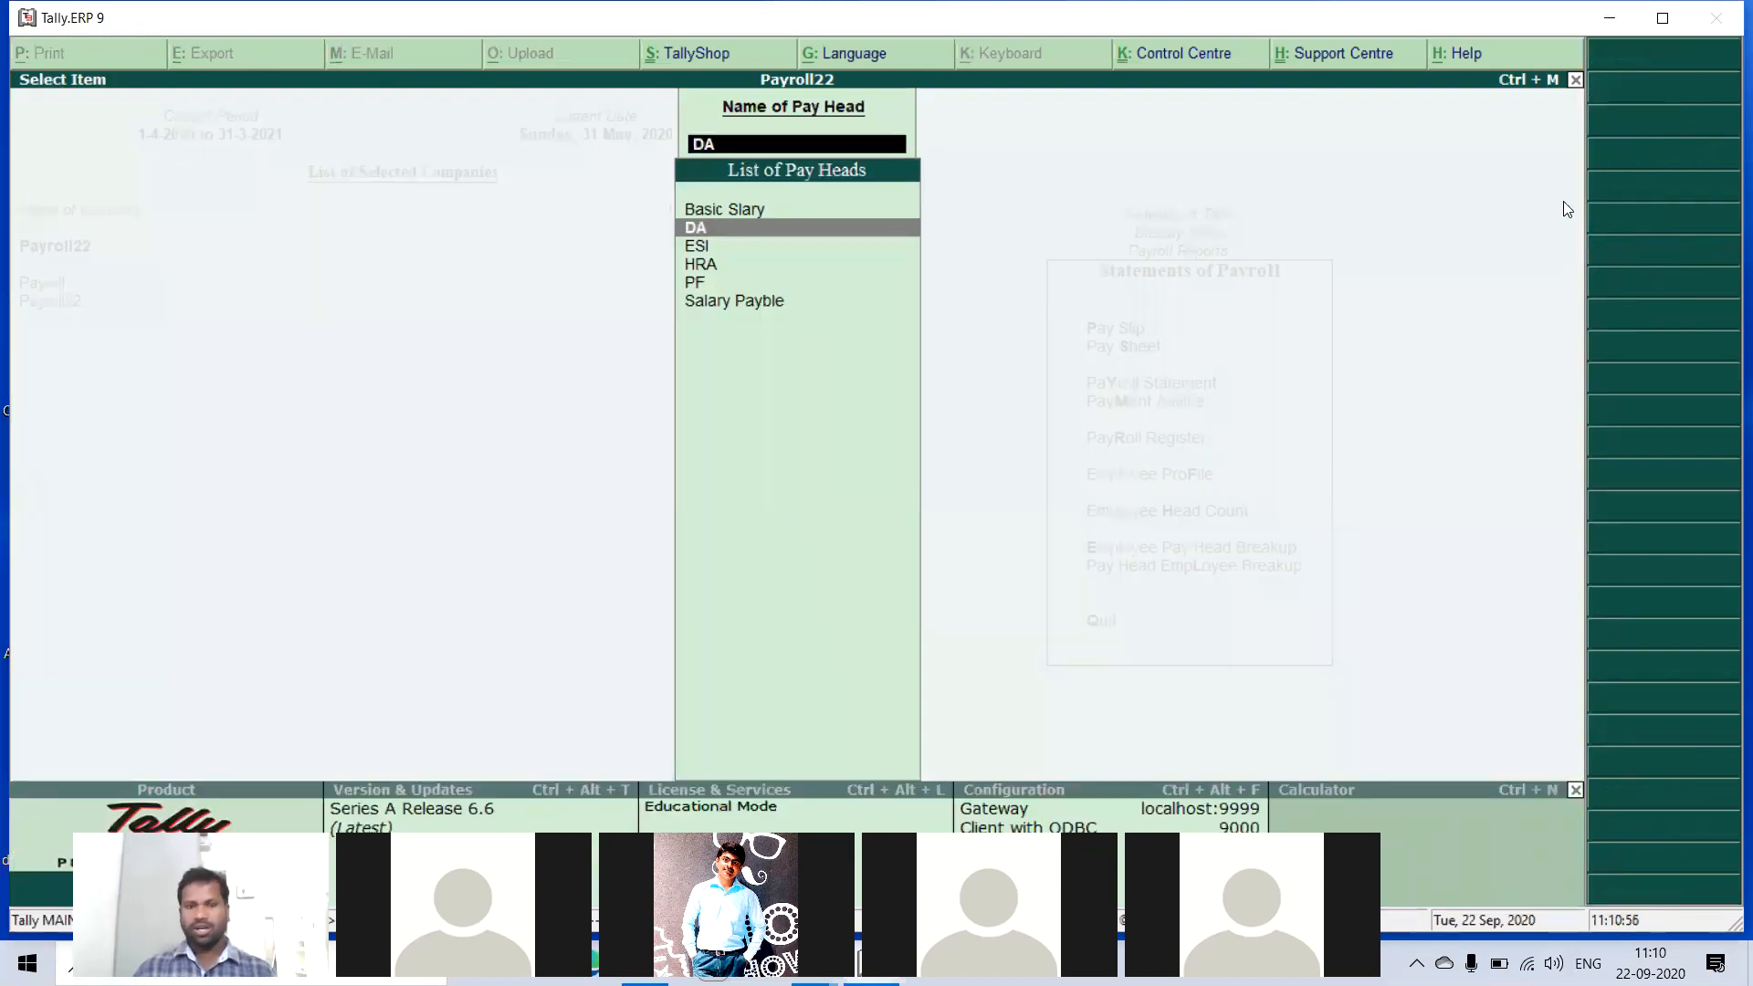
key("Down")
key("Return")
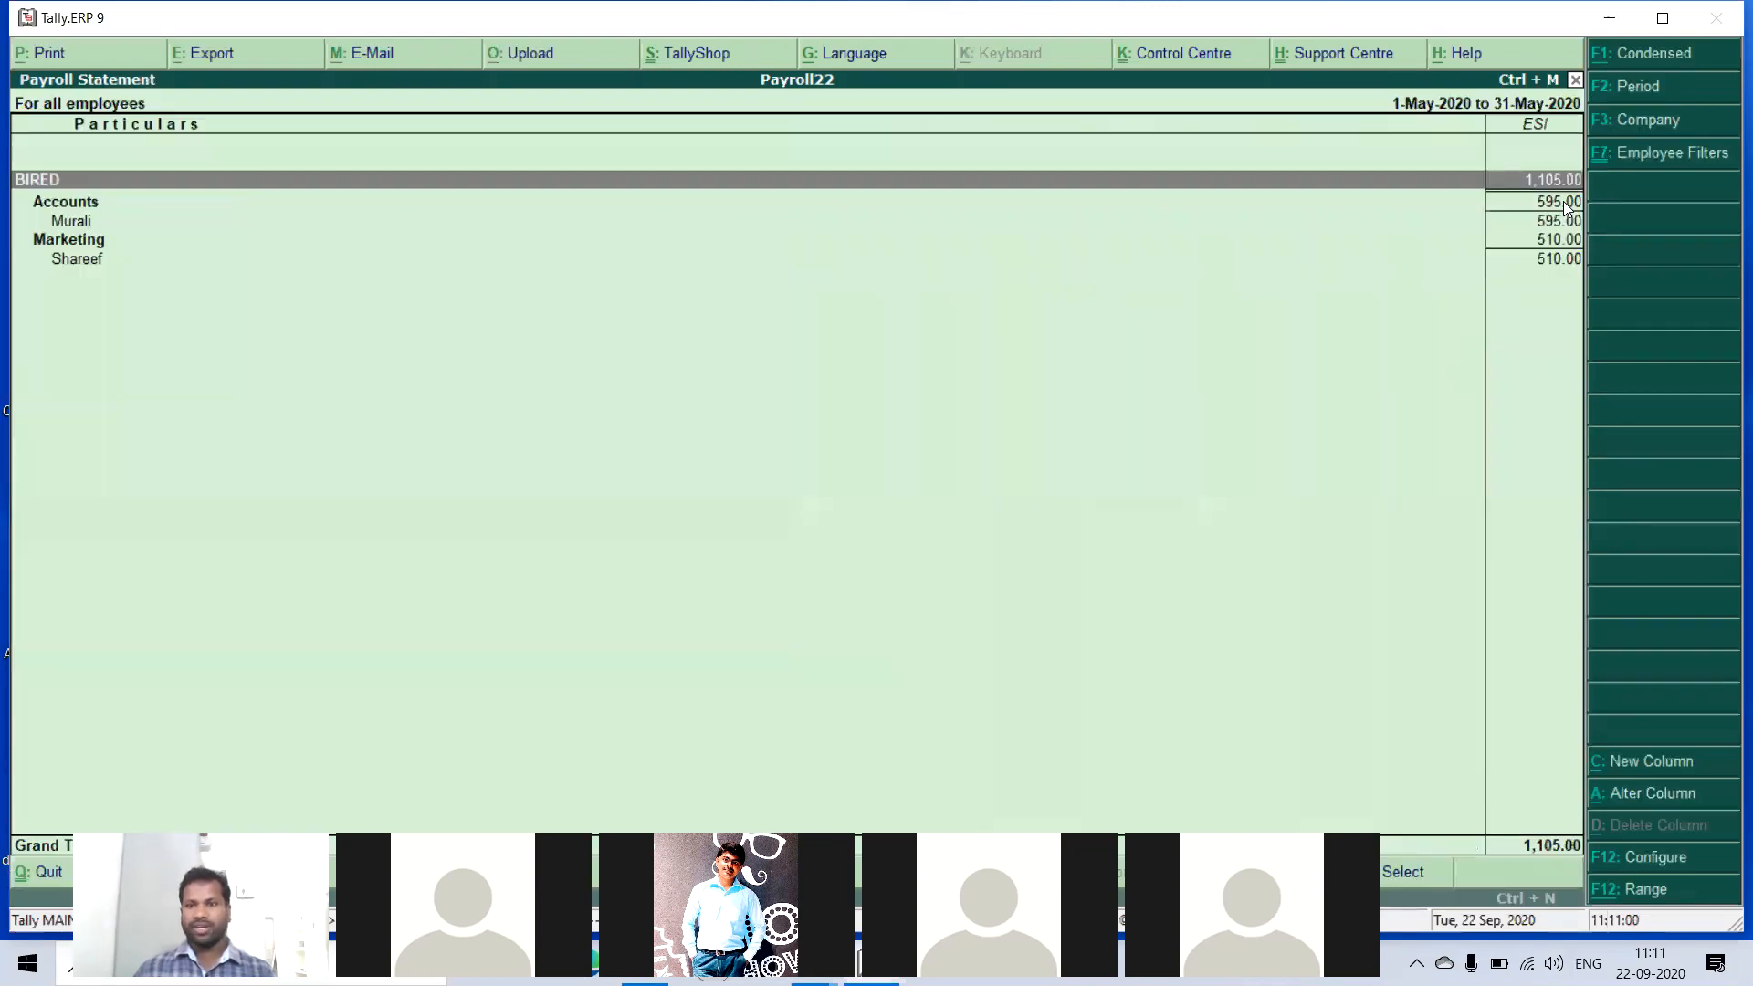
key("Escape")
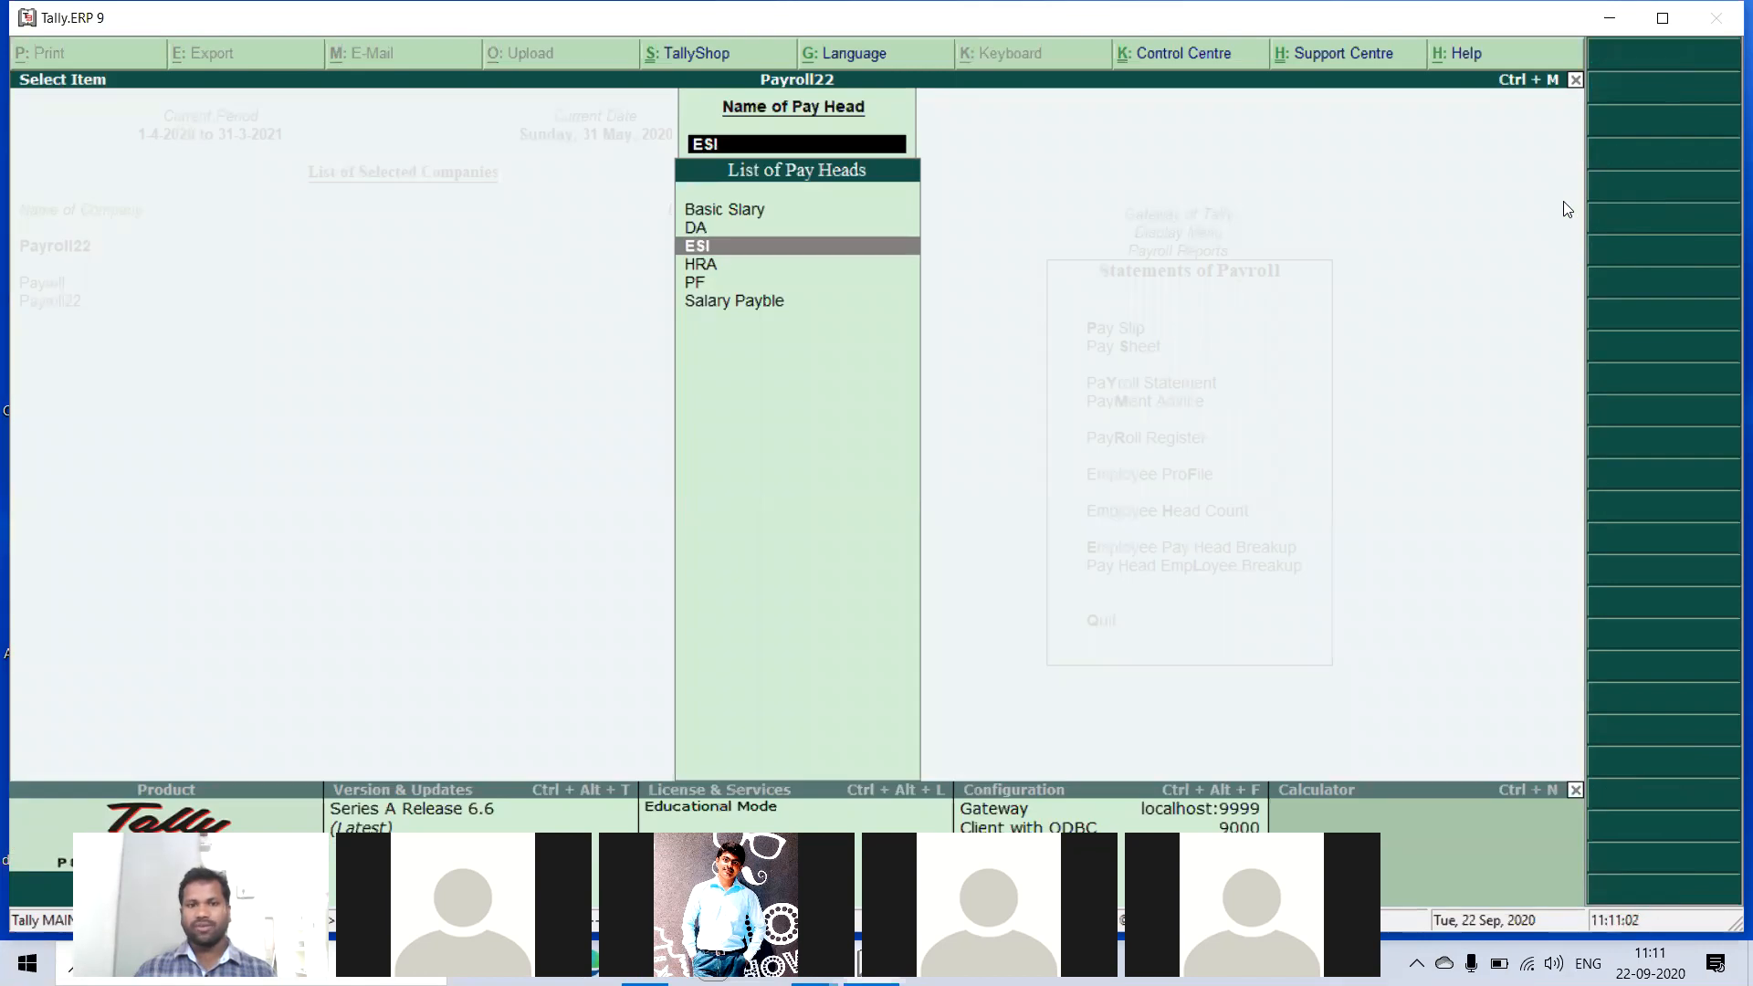
key("Escape")
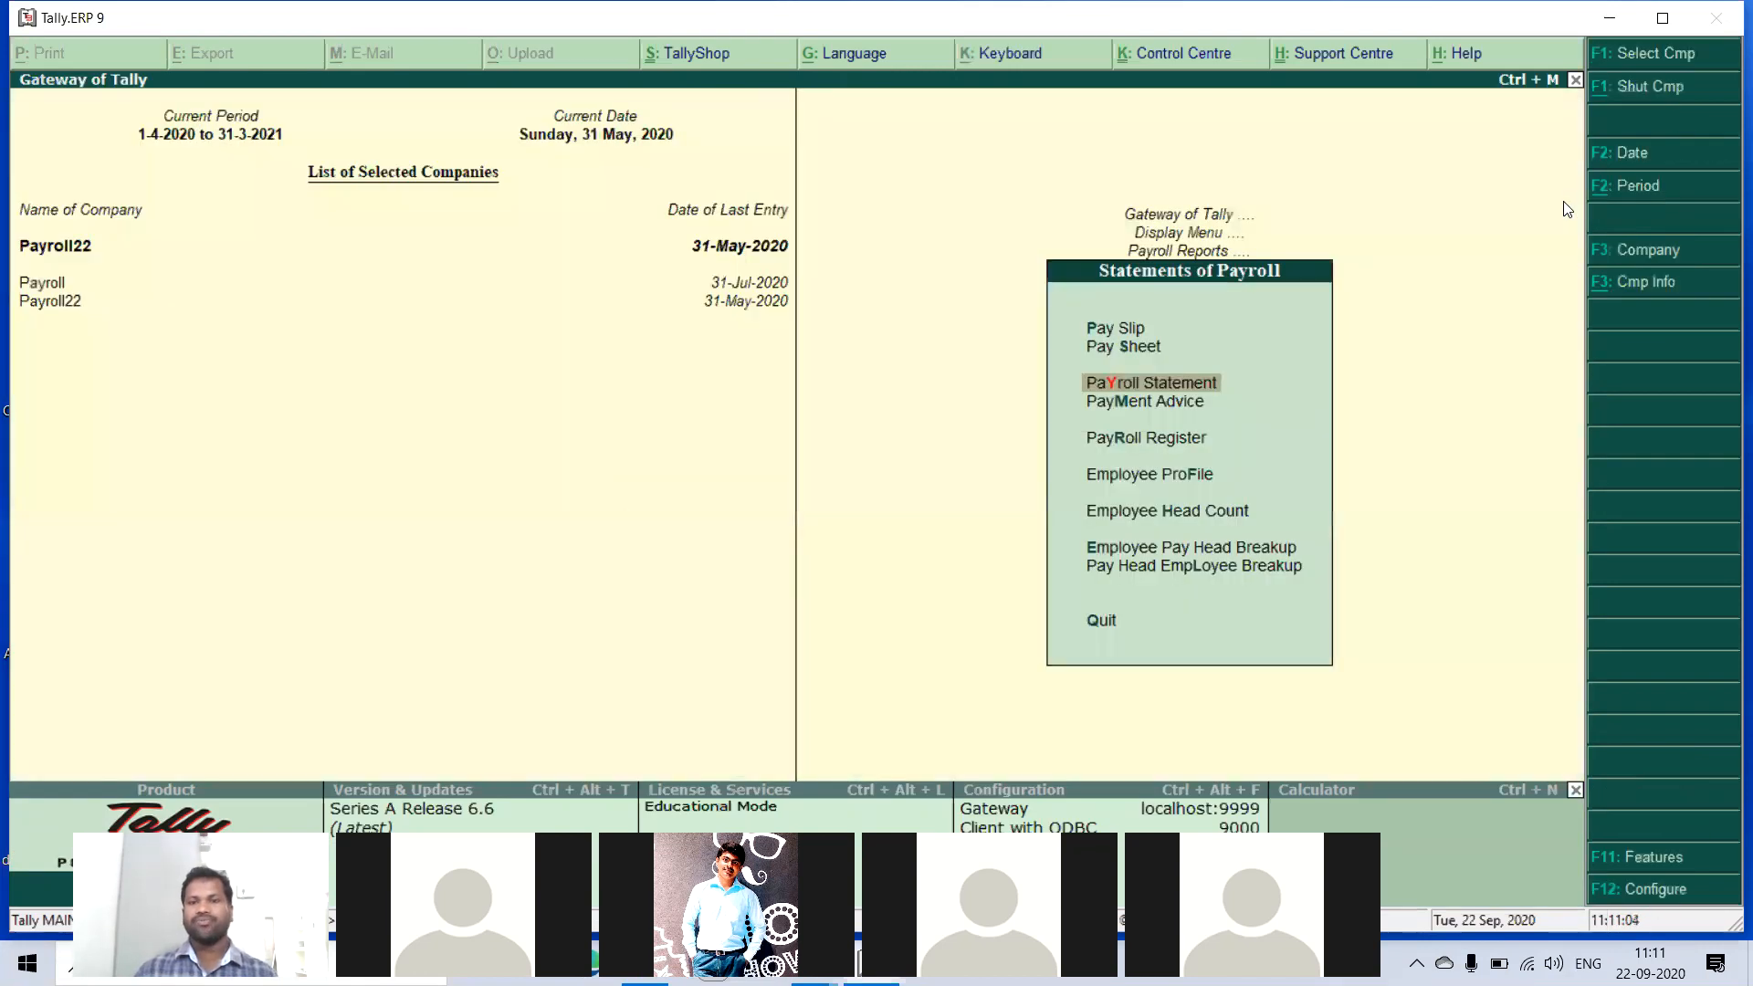
- Examine the May payroll voucher from the Payroll Register, and go back to the register's monthly list without altering it
key("Down")
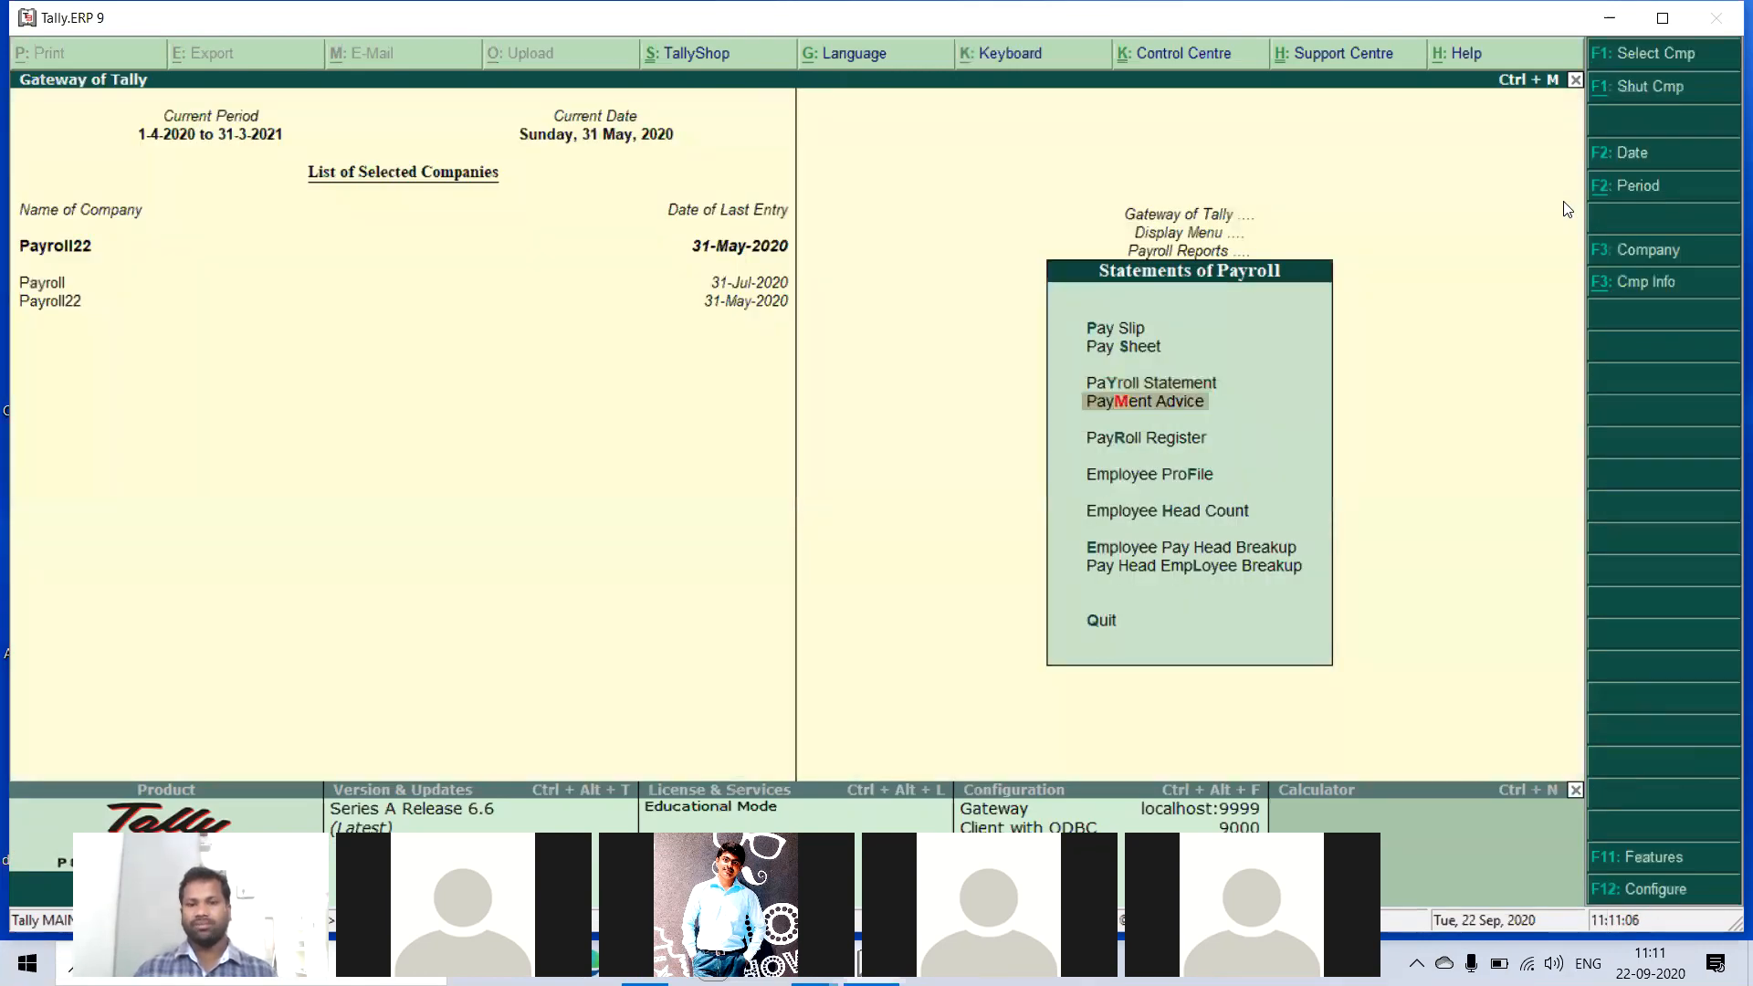
key("Down")
key("Return")
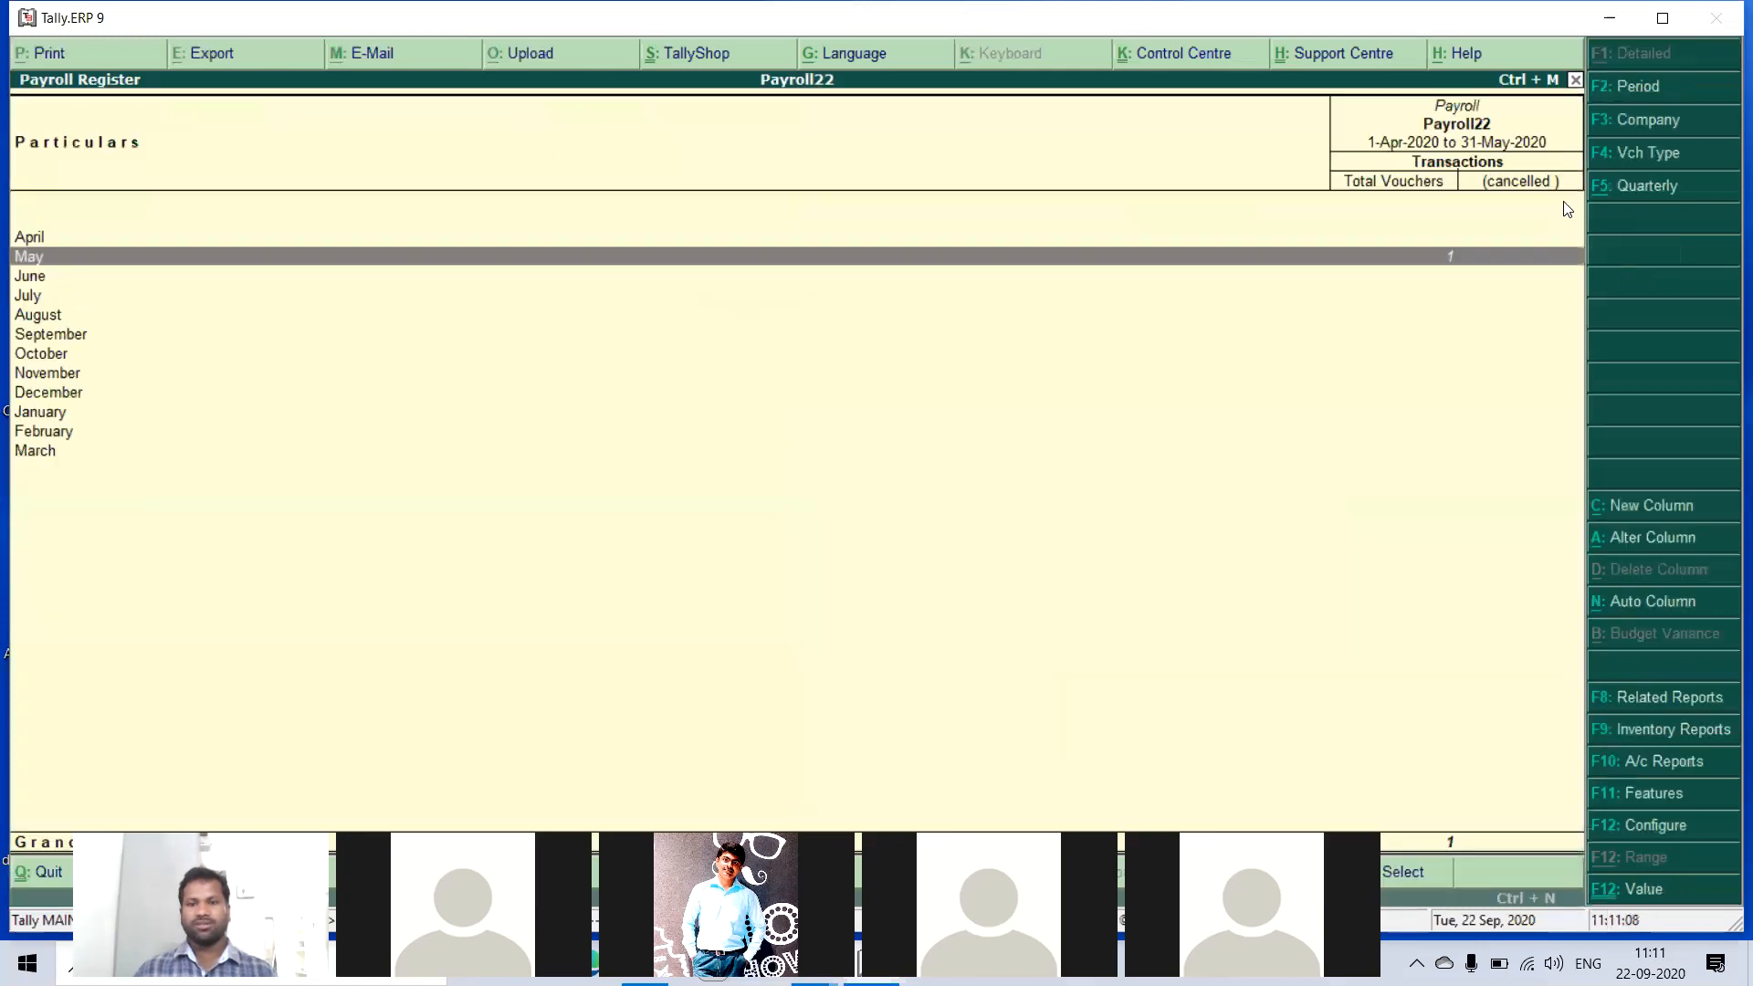
key("Return")
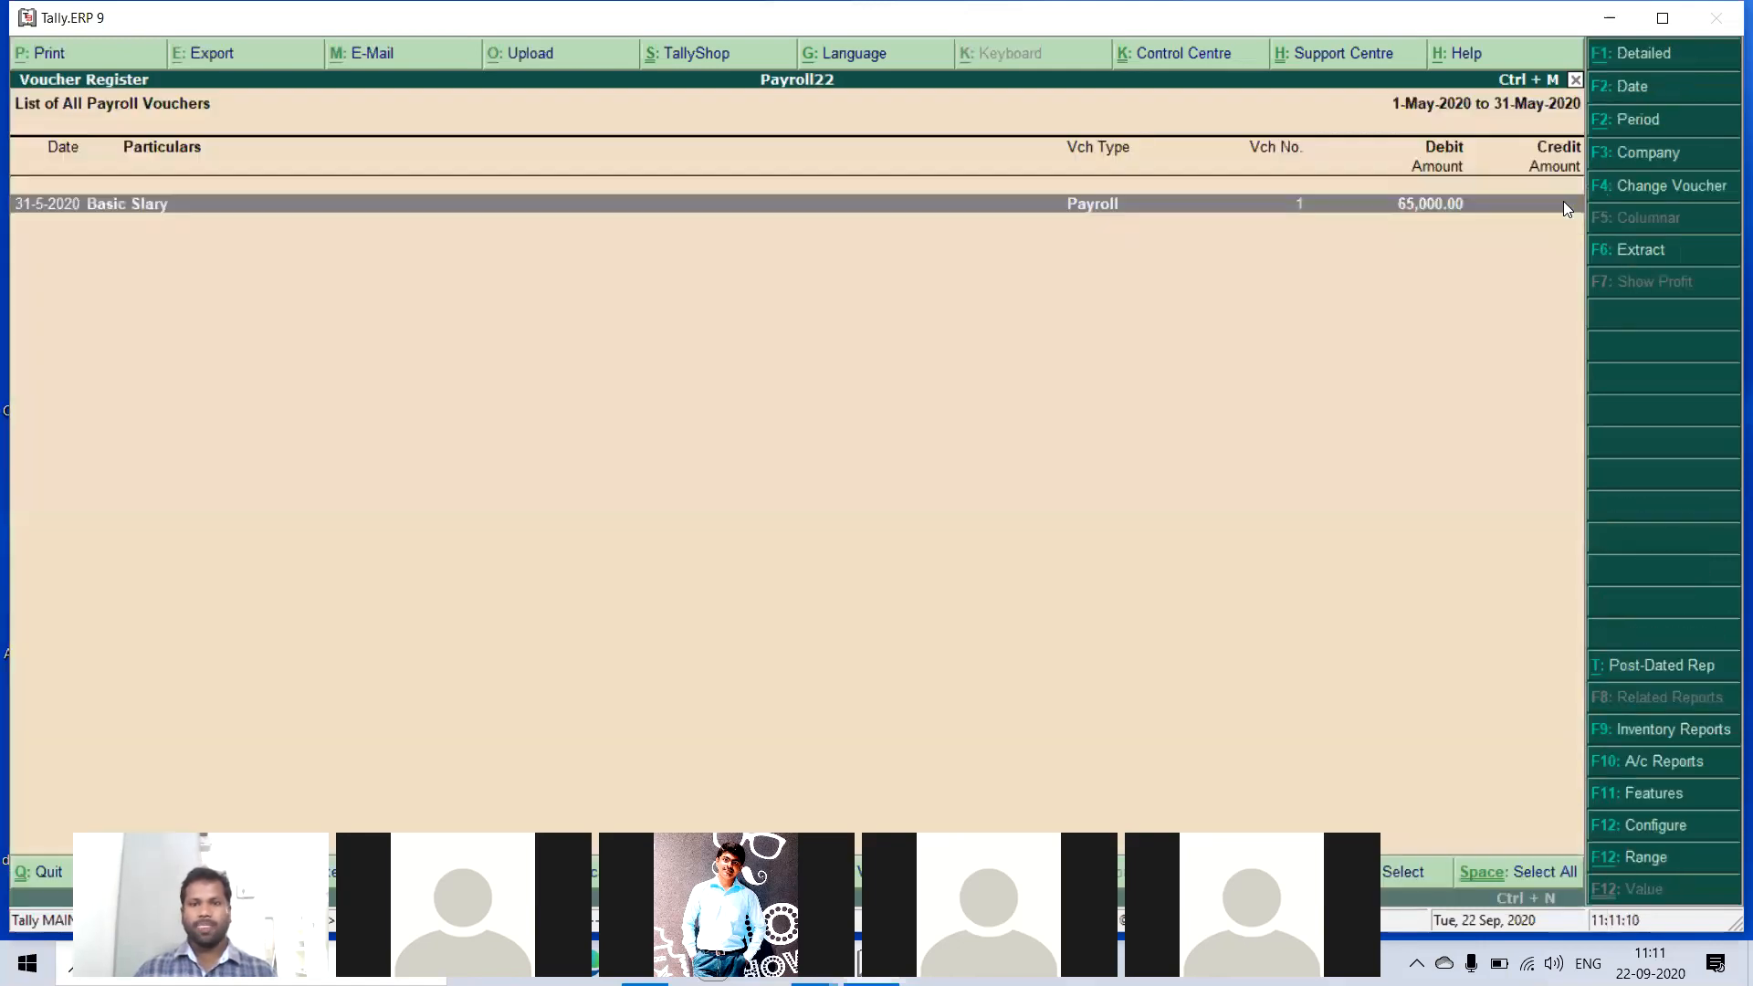
key("Return")
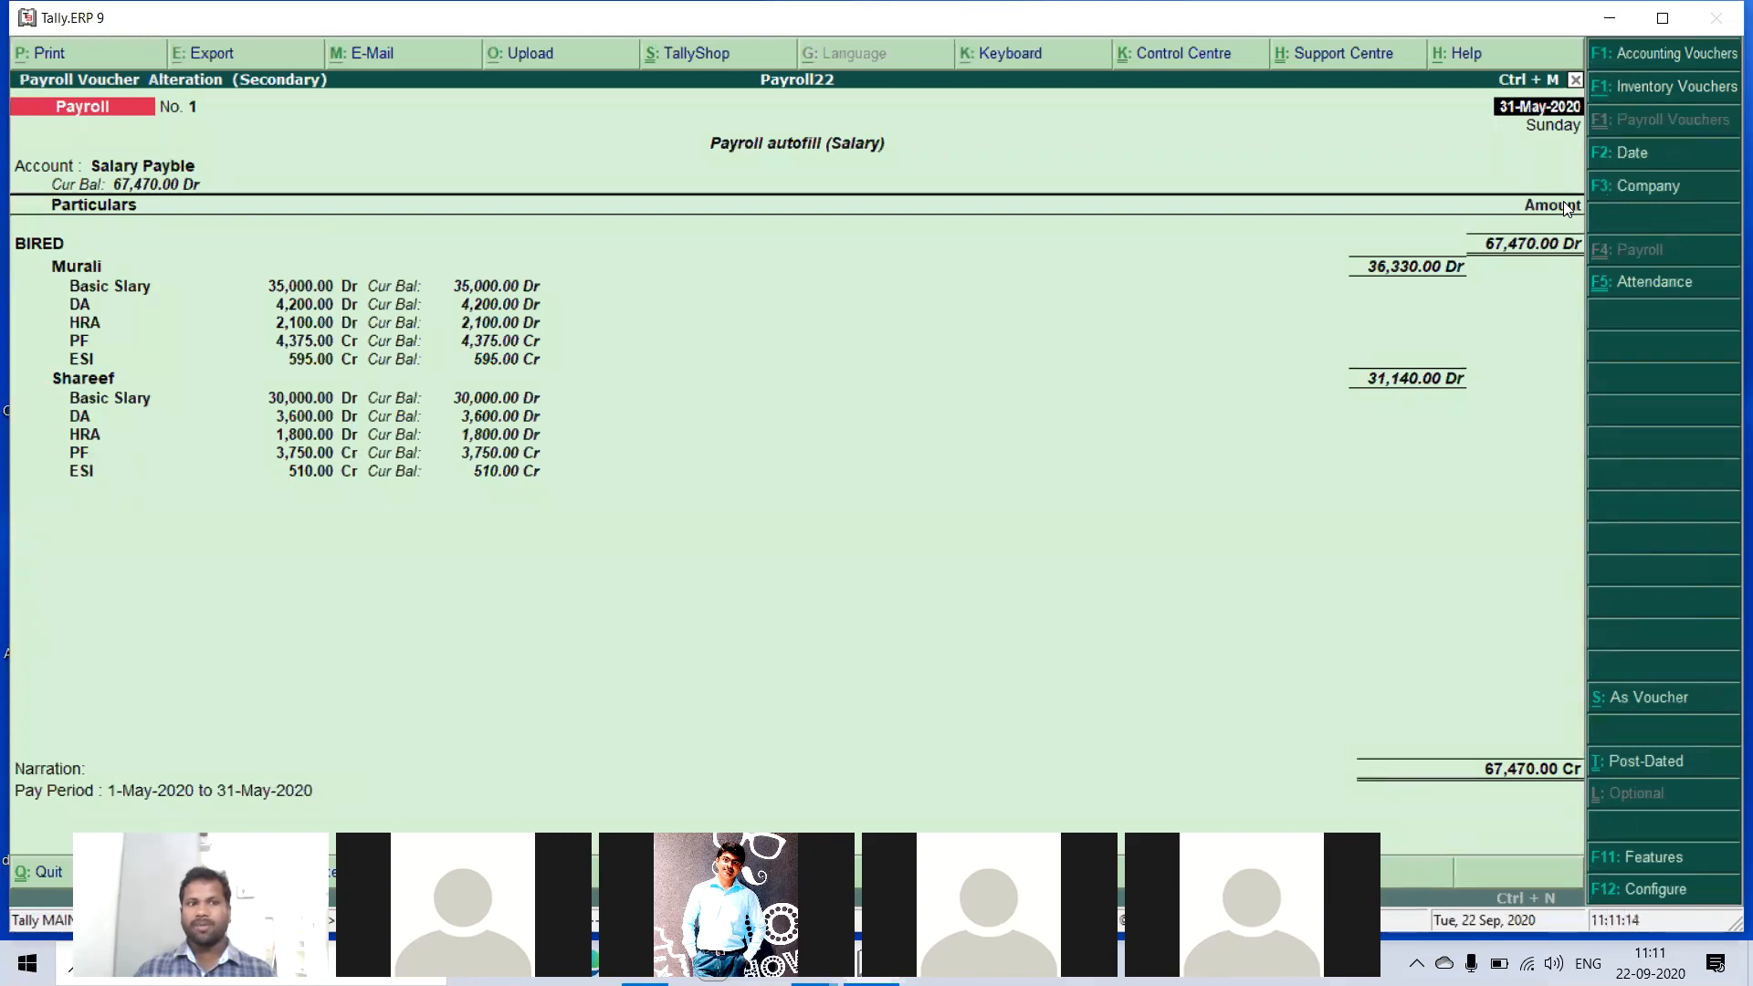
key("Escape")
key("y")
key("Escape")
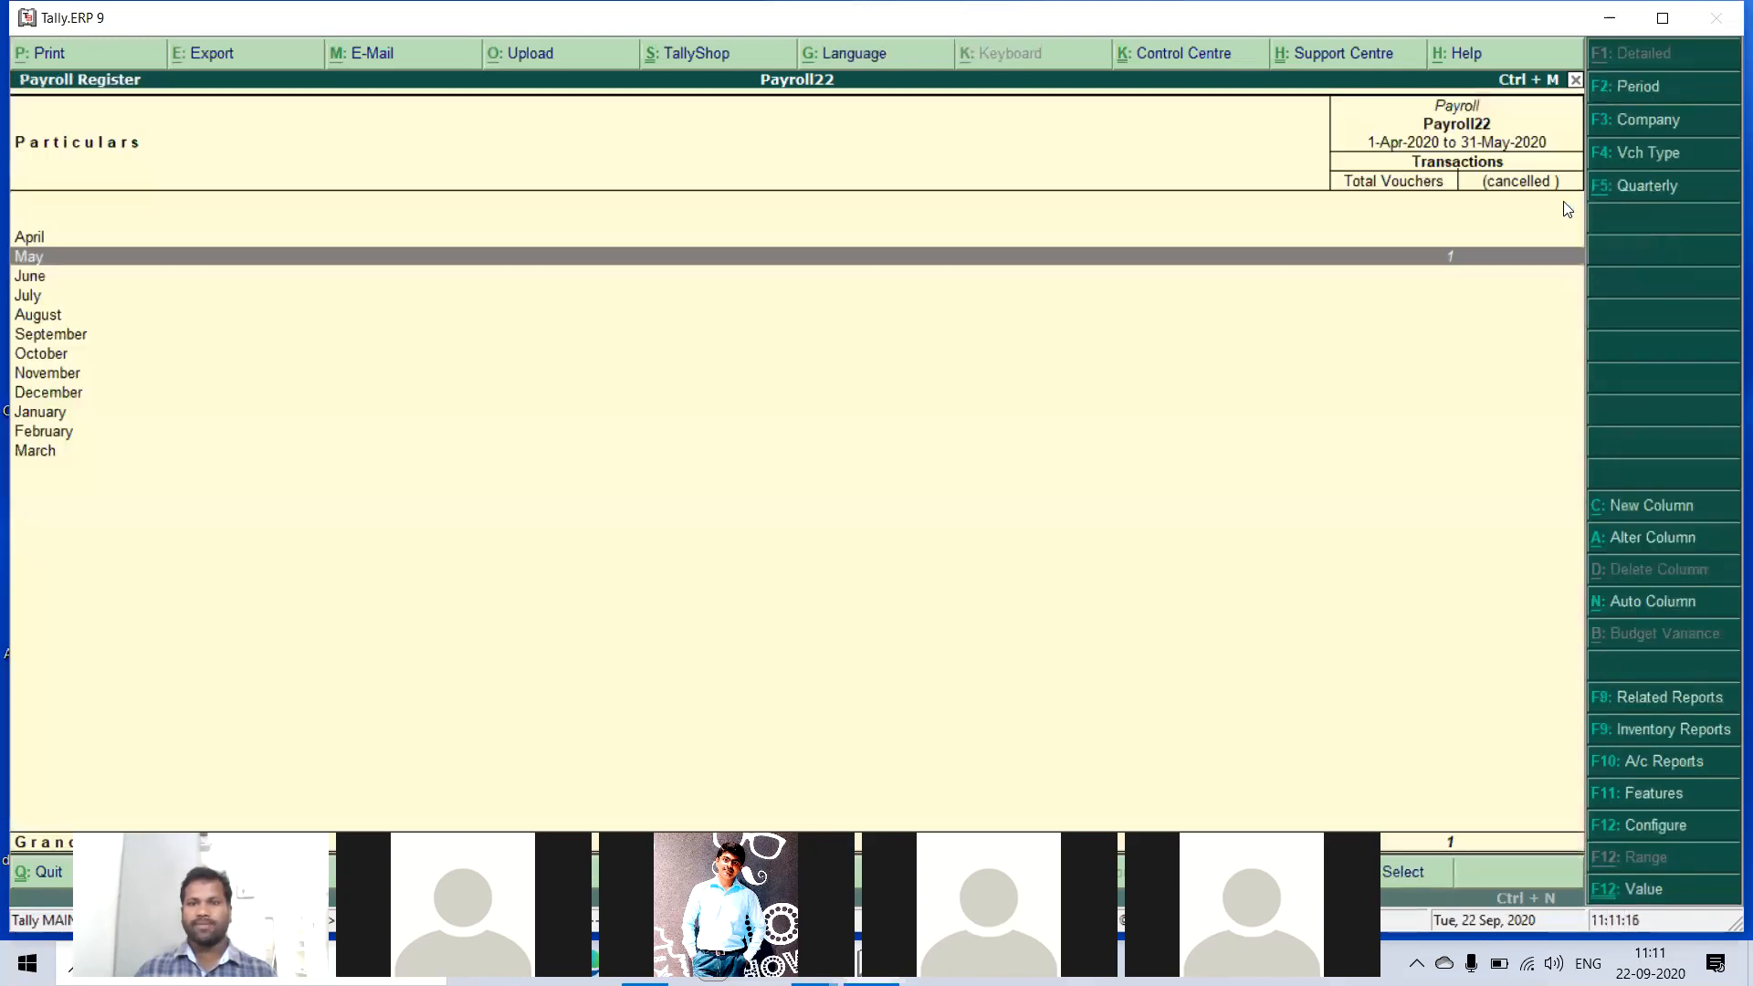
- View the employee profile of the Accounts group's employee across all employee categories, and return to the Payroll Reports
key("Escape")
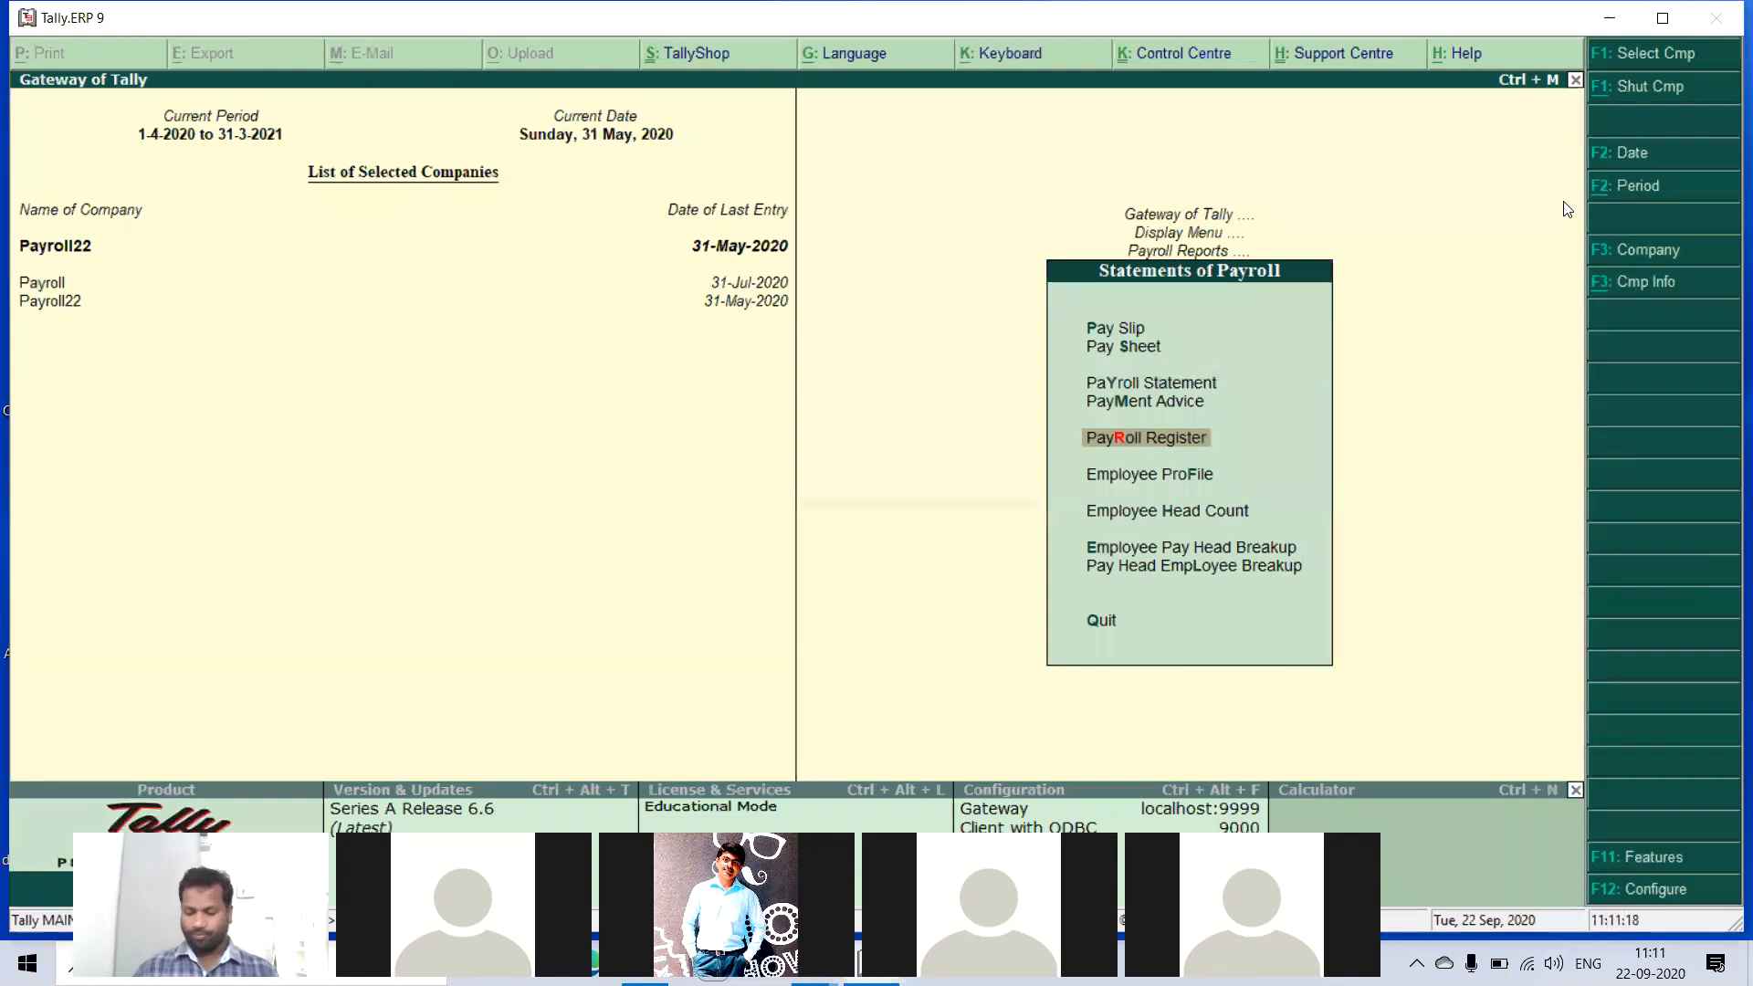
key("Down")
key("Return")
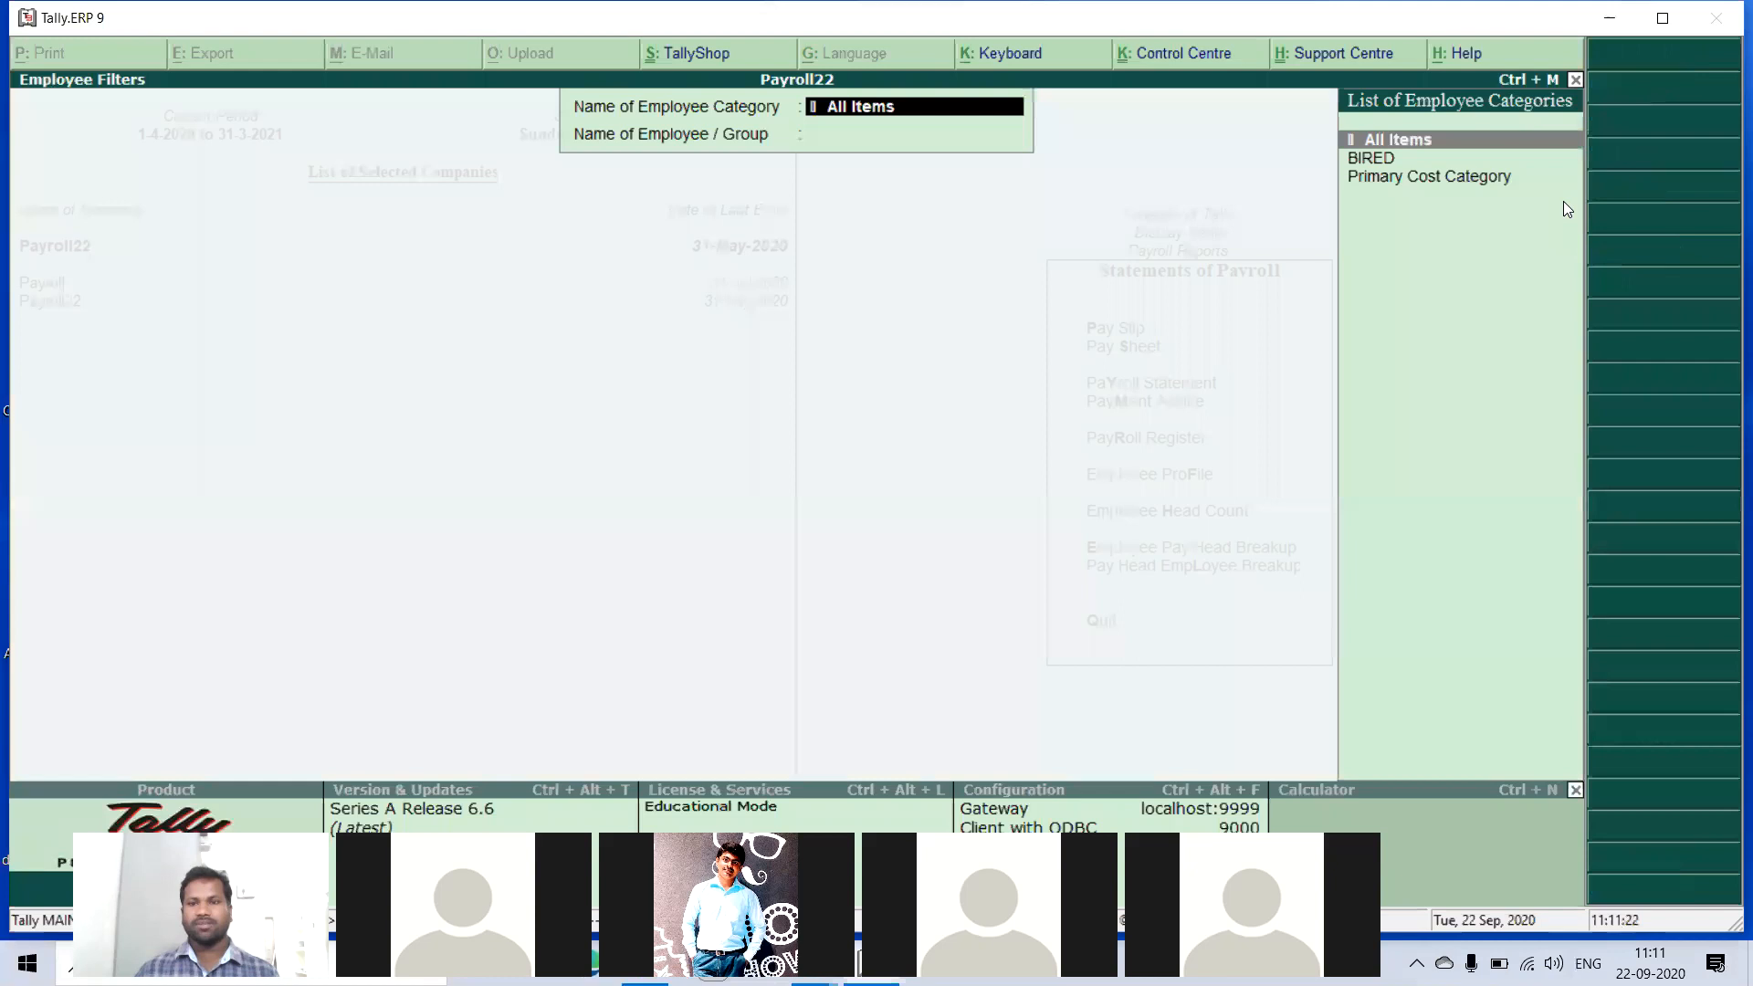
key("Return")
key("Down")
key("Down")
key("Down")
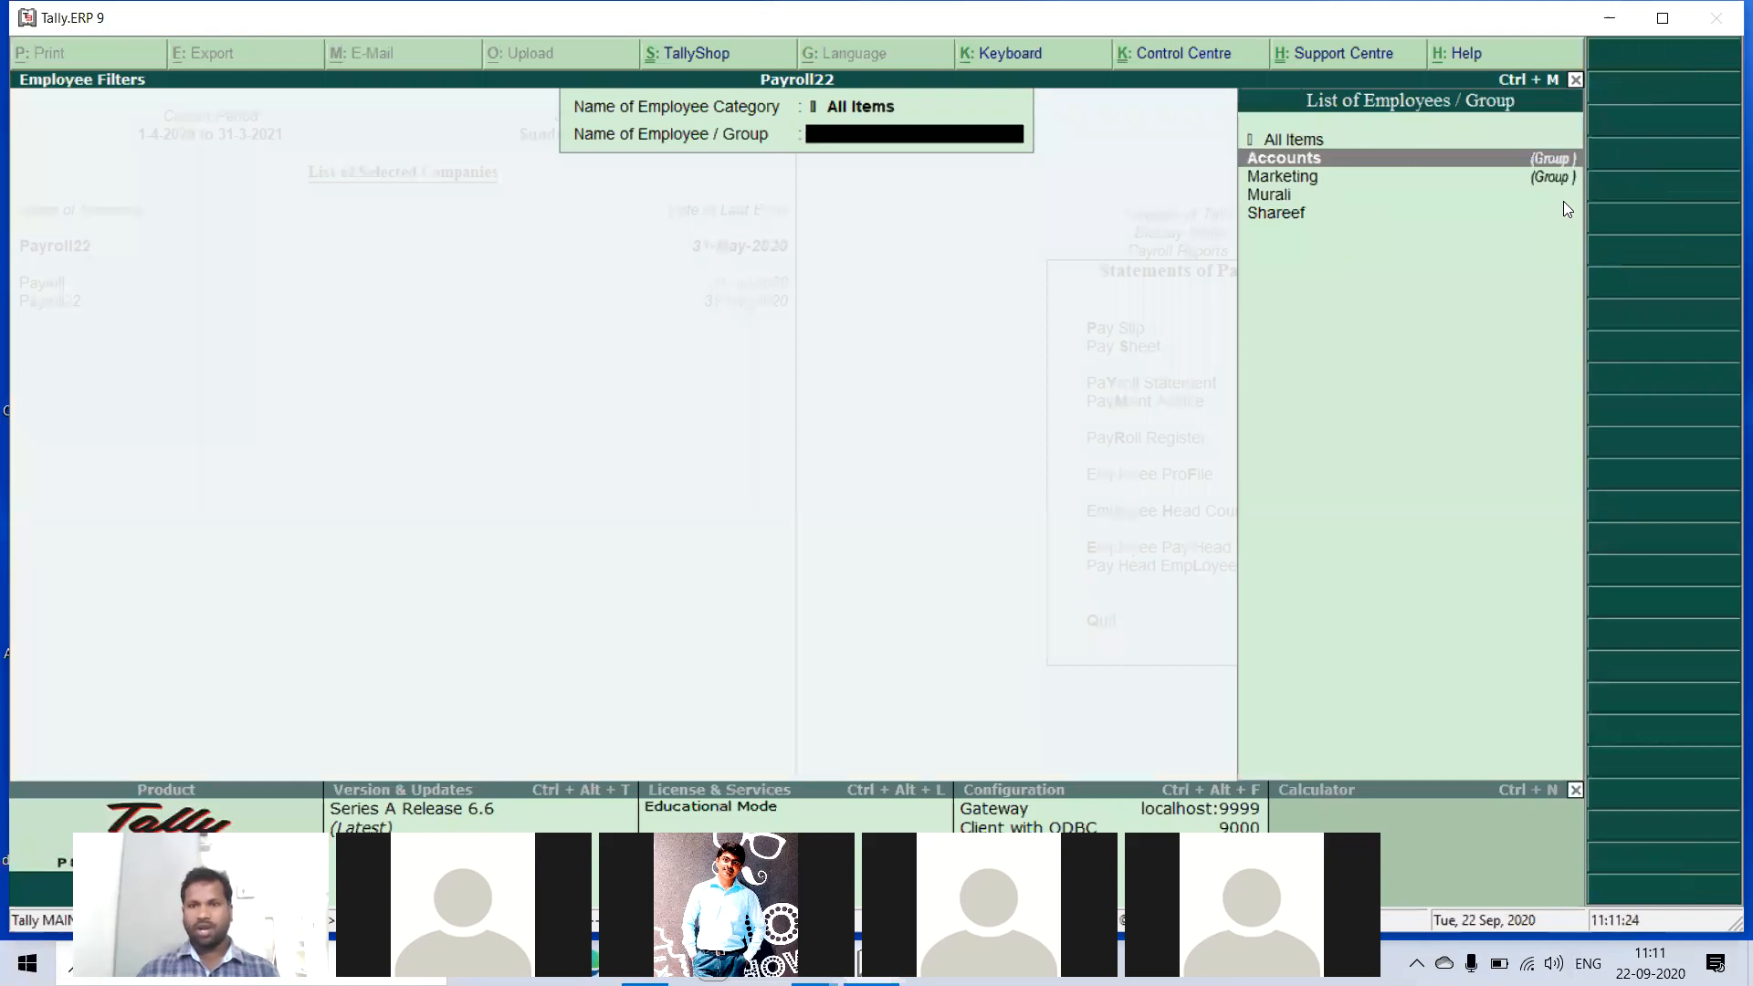
key("Return")
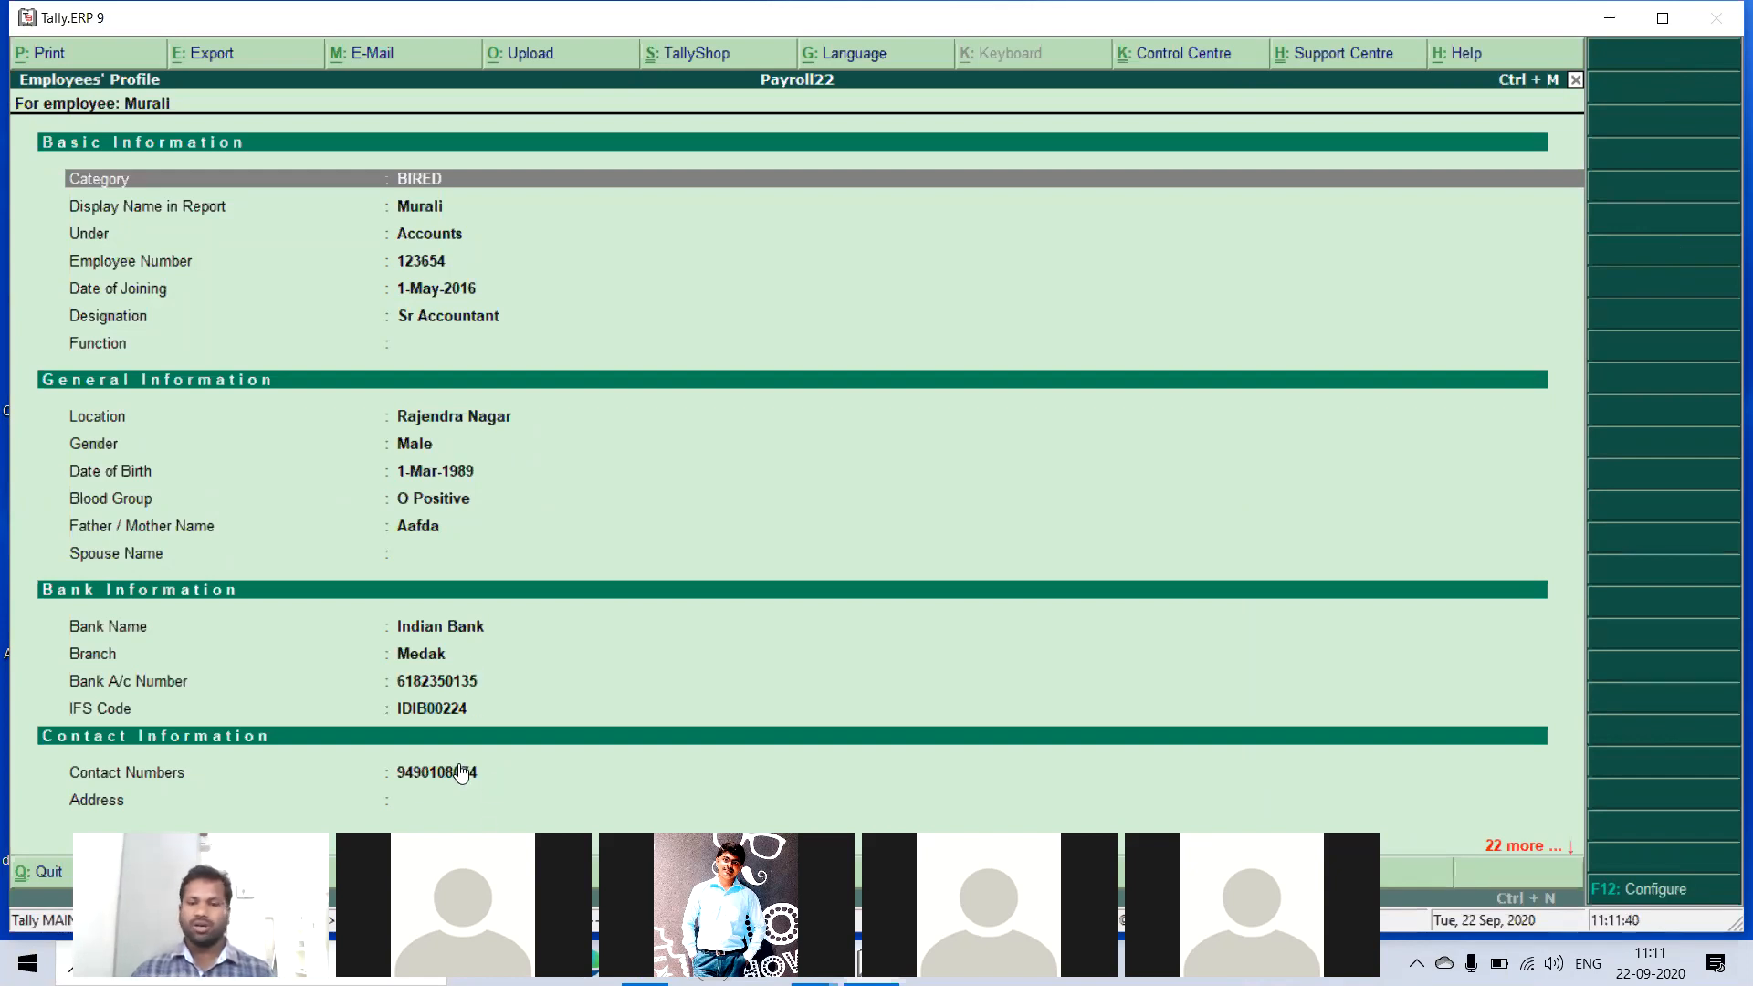
key("Escape")
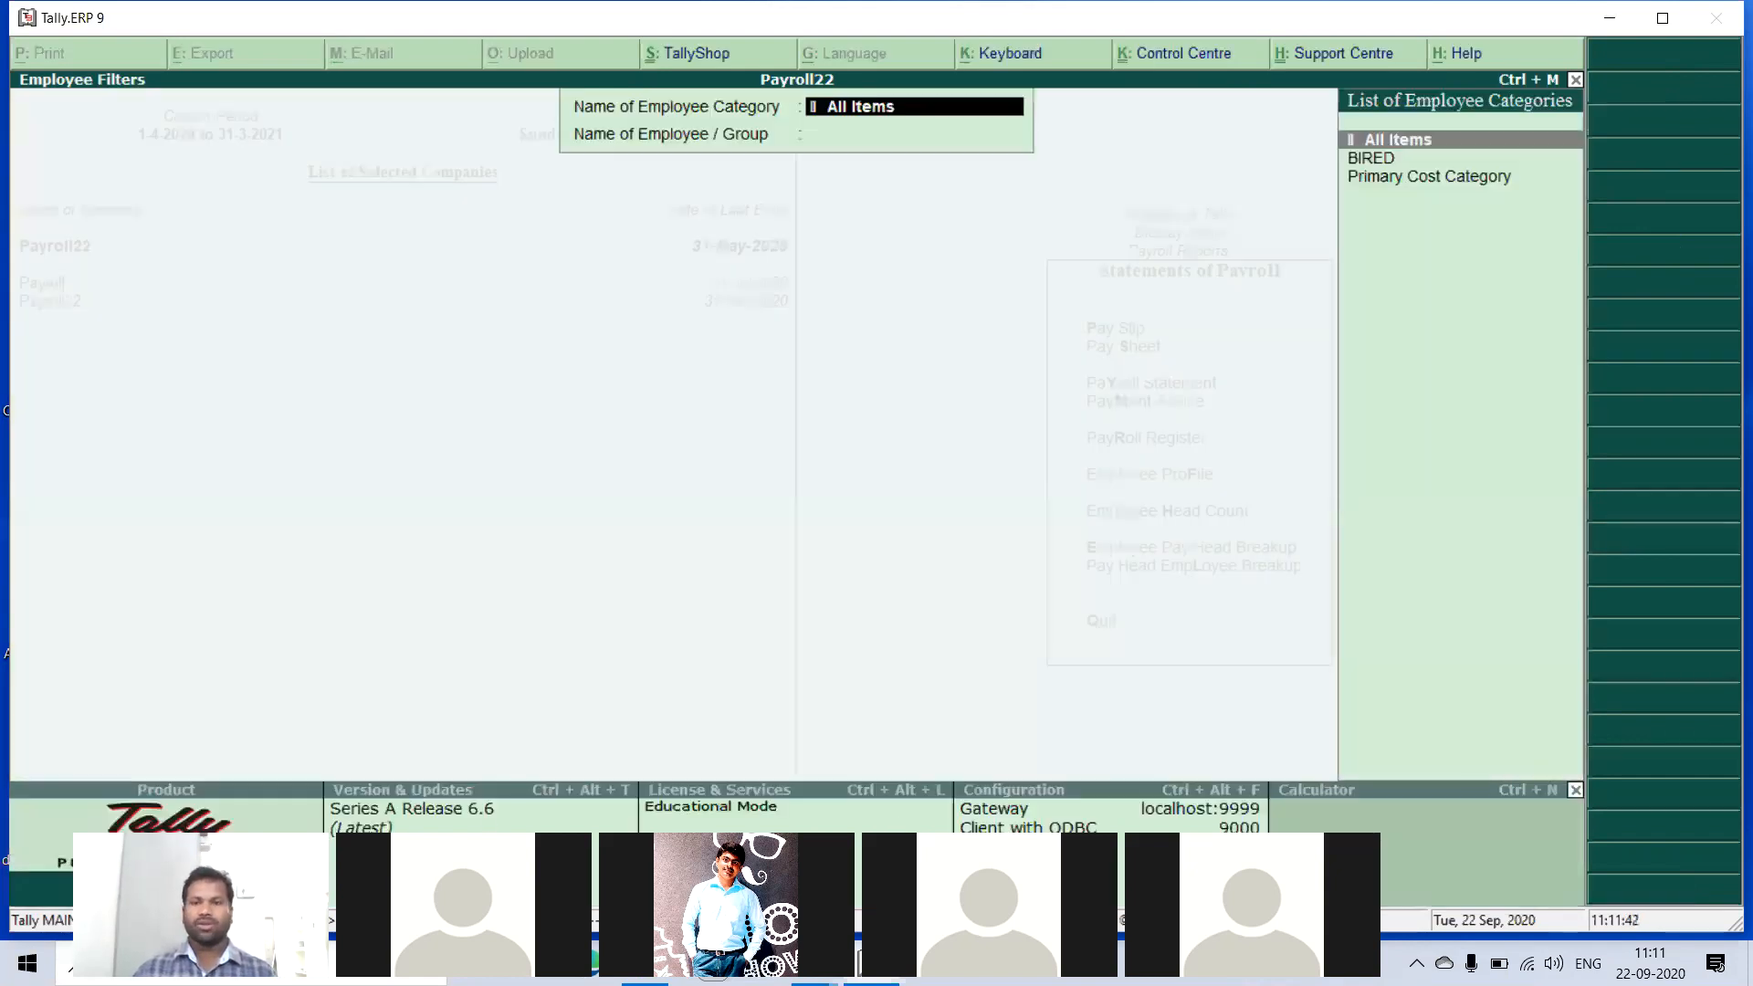
key("Escape")
key("Escape")
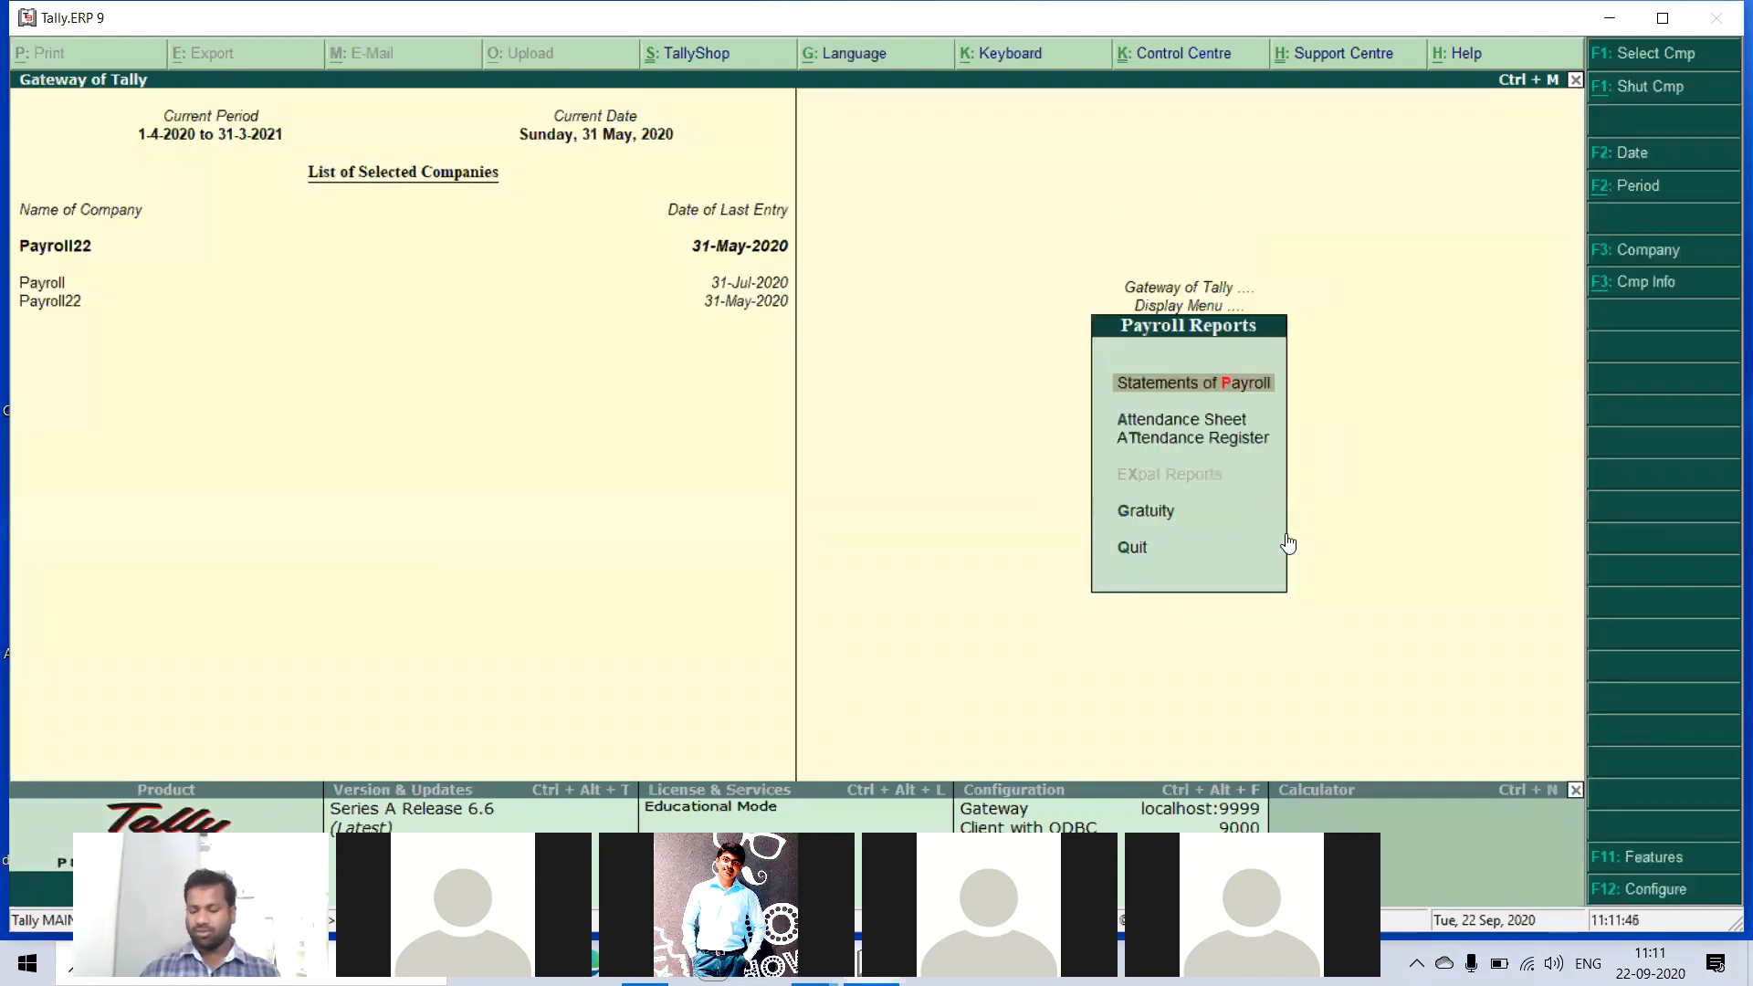
- Check the days present for the Accounts and Marketing groups in the May 2020 attendance sheet, and leave the report
key("Down")
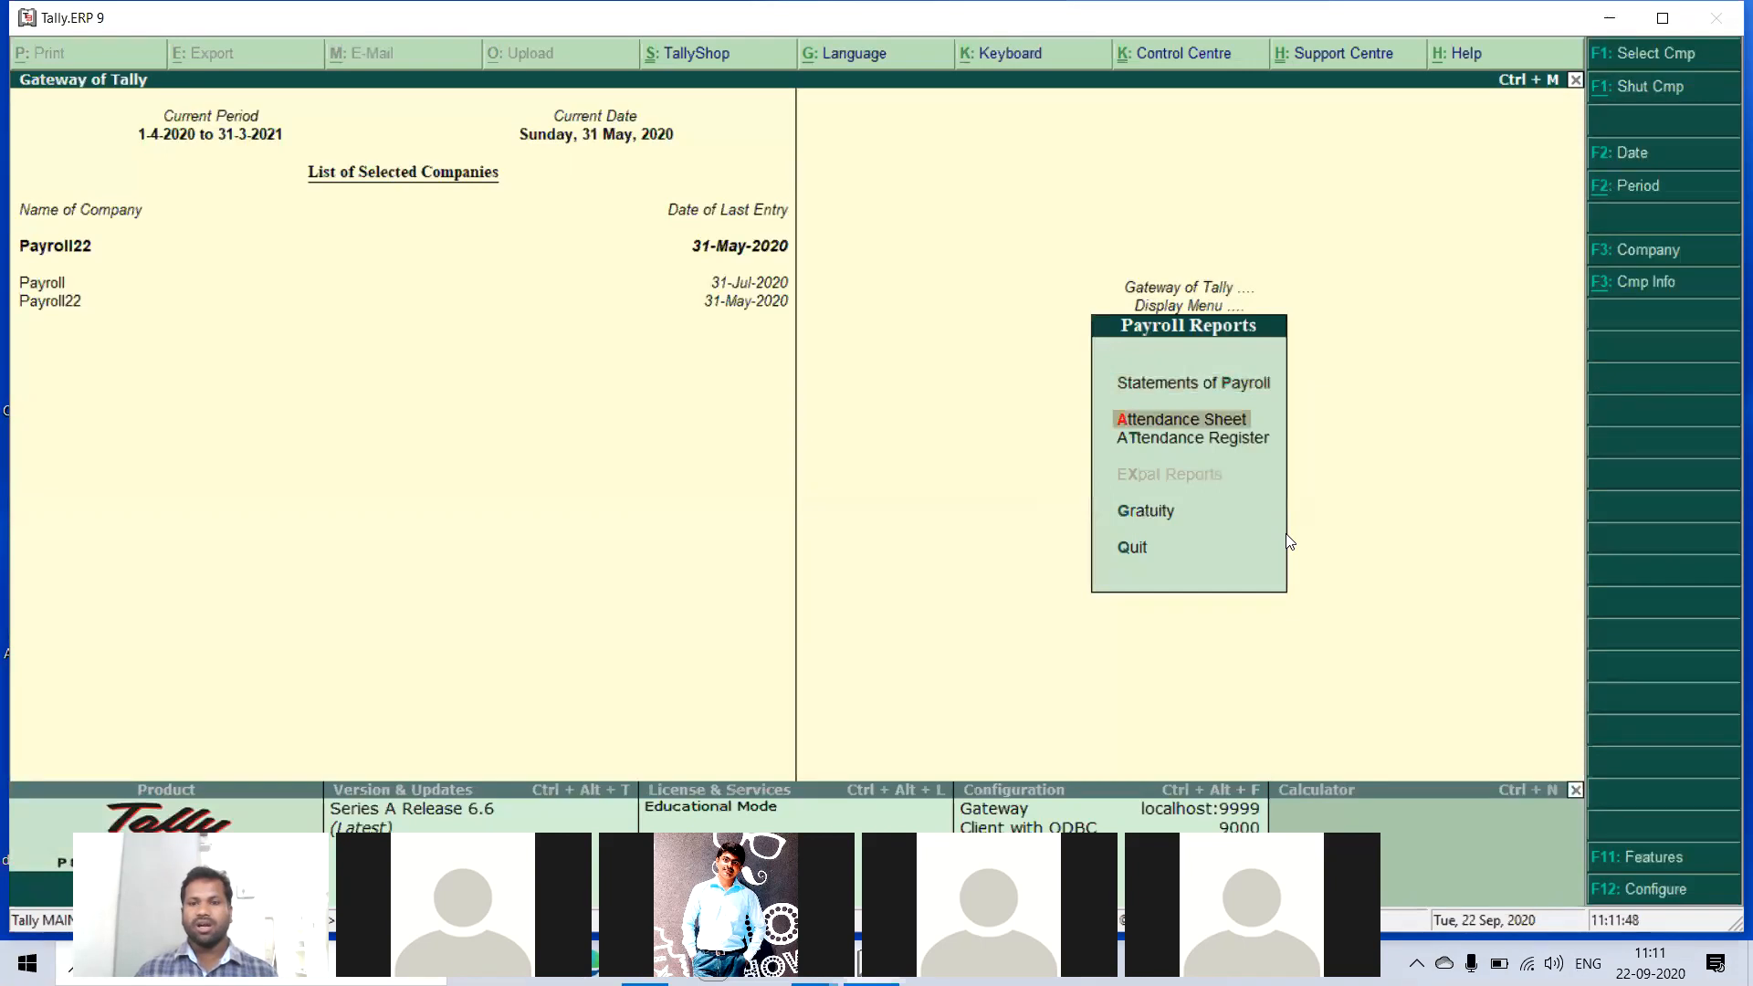
key("Return")
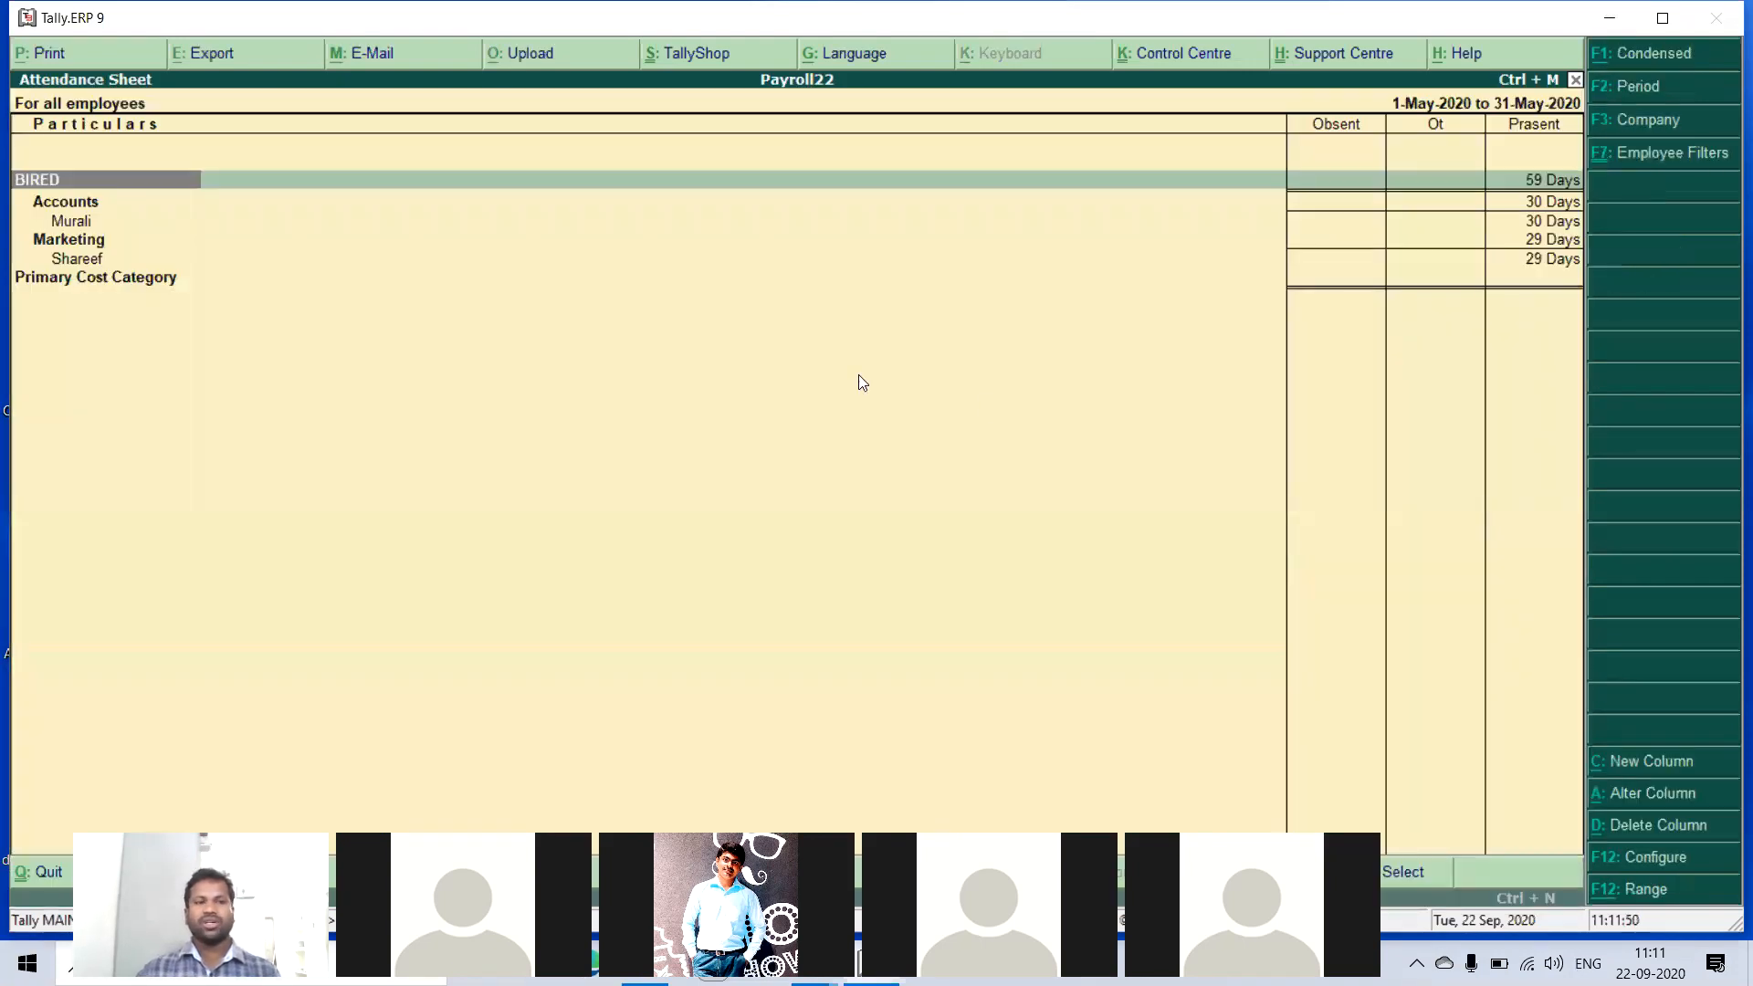
left_click(1549, 205)
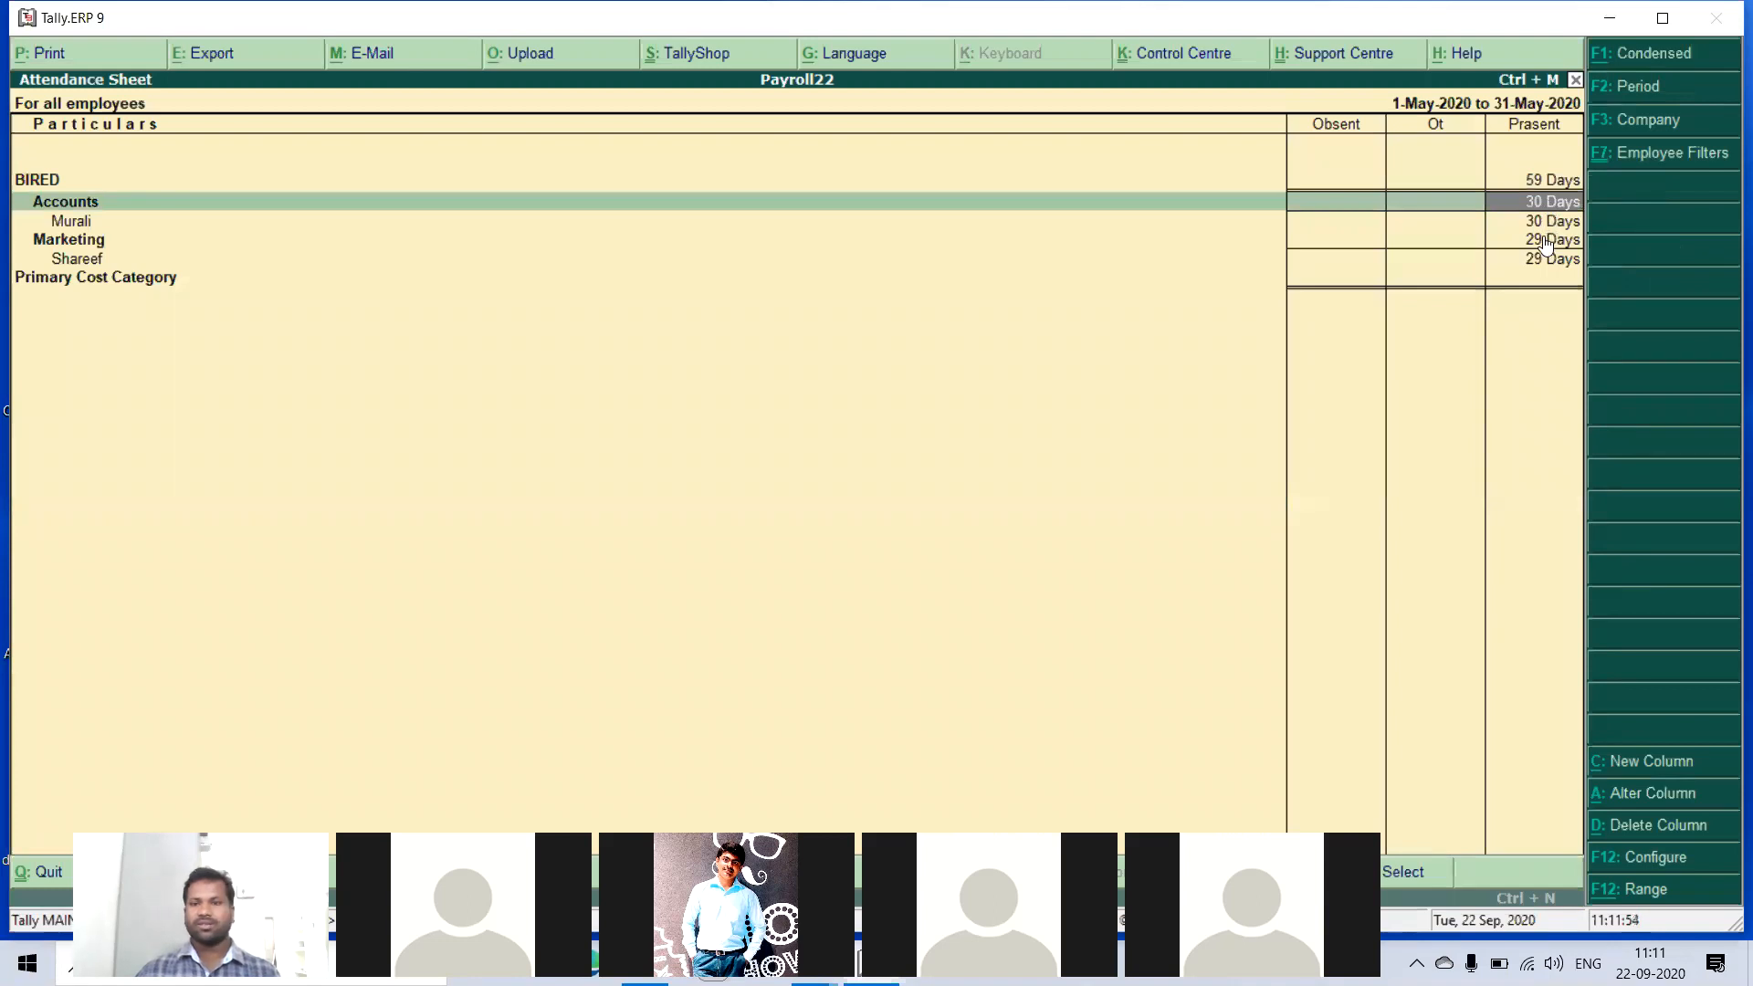
left_click(1543, 244)
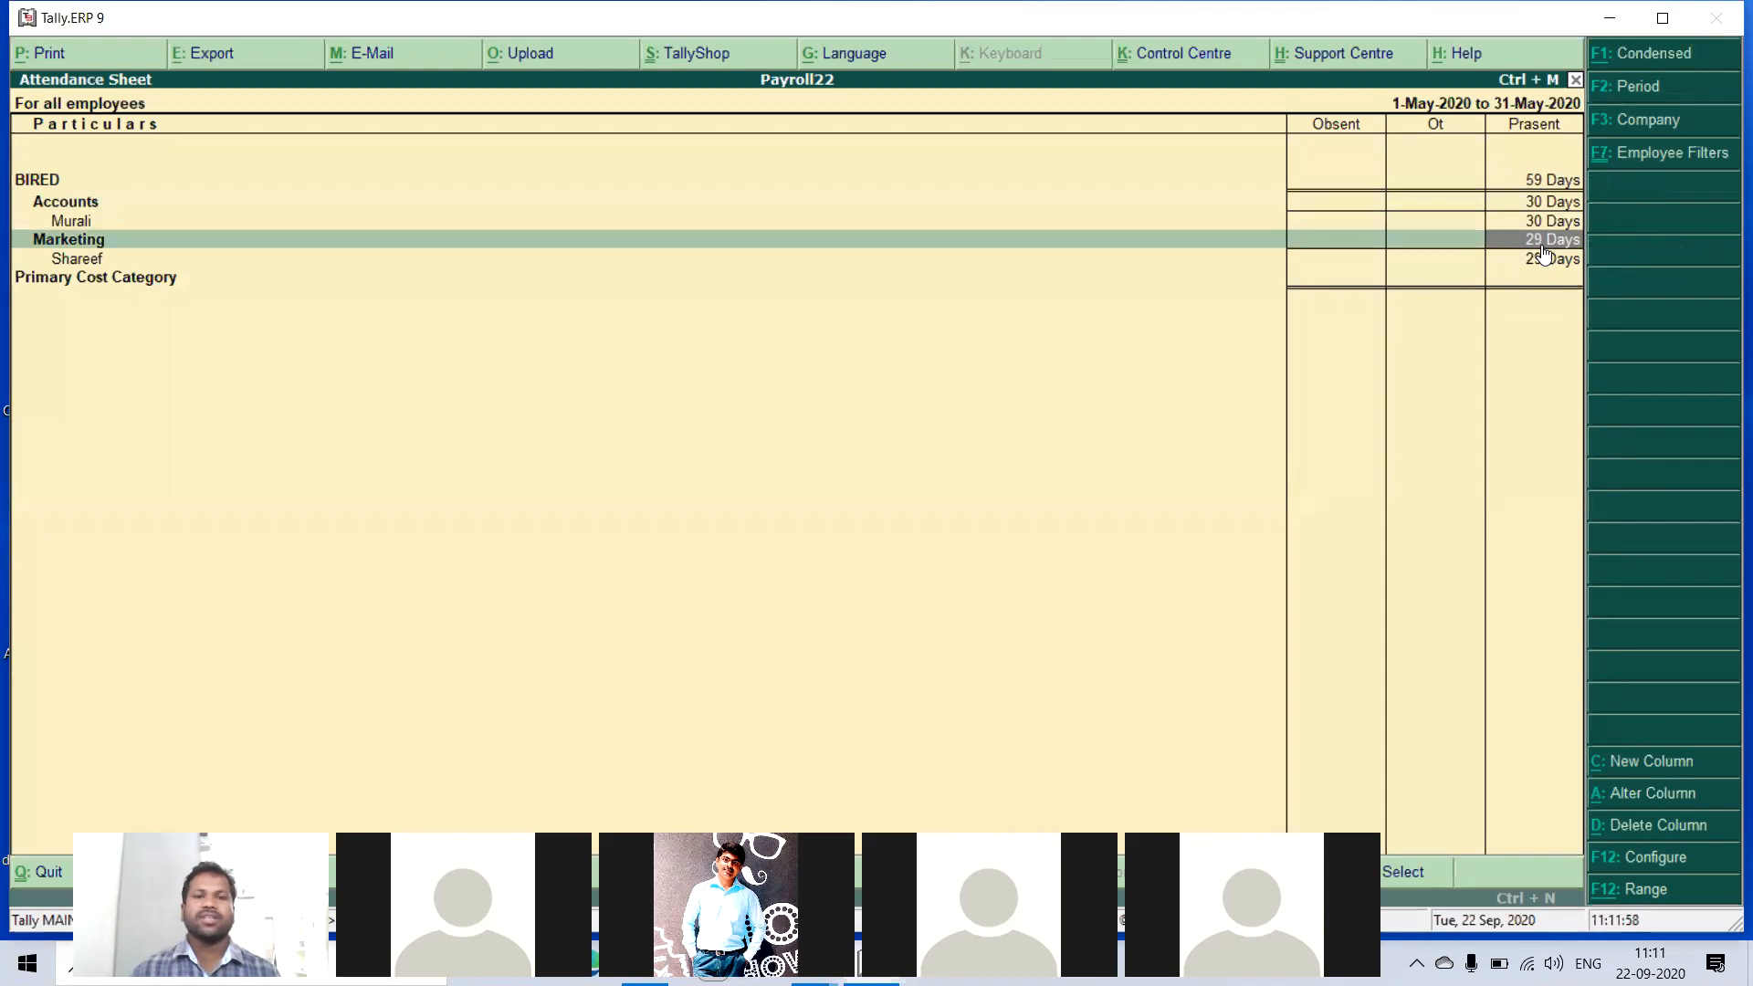
key("Escape")
key("Escape")
key("Escape")
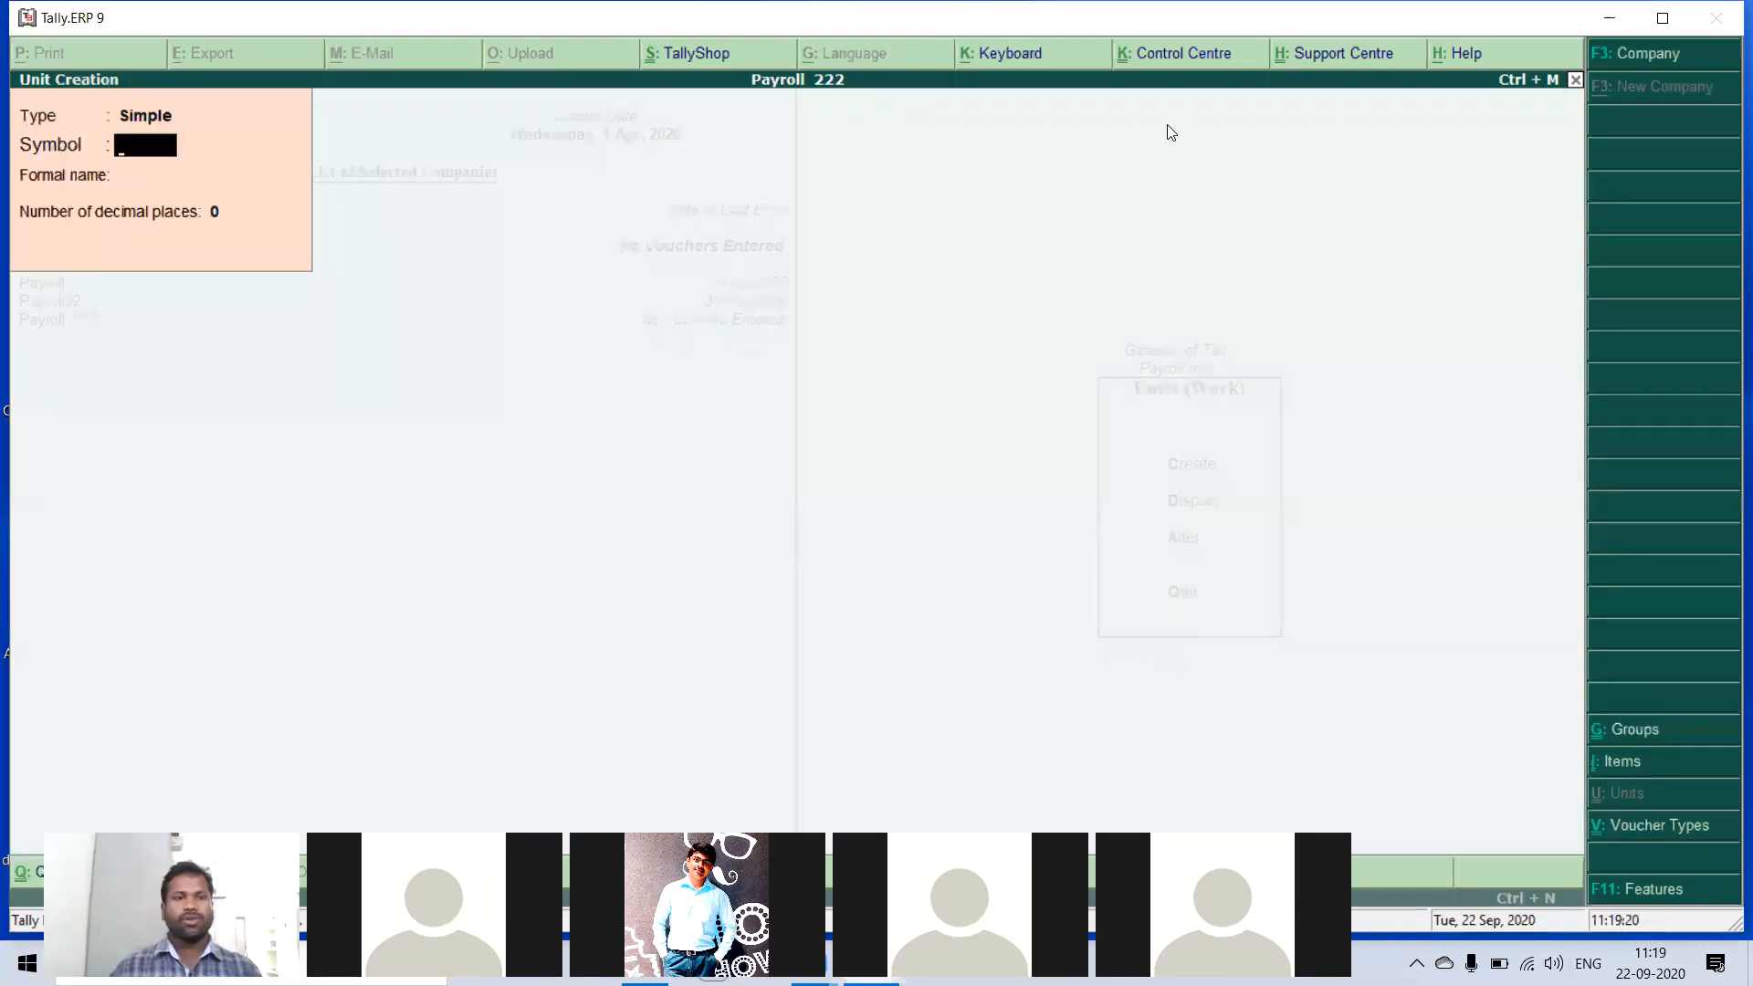
- Leave unit creation and create the attendance type "Prasent" under Primary as Attendance / Leave with Pay
key("Escape")
key("y")
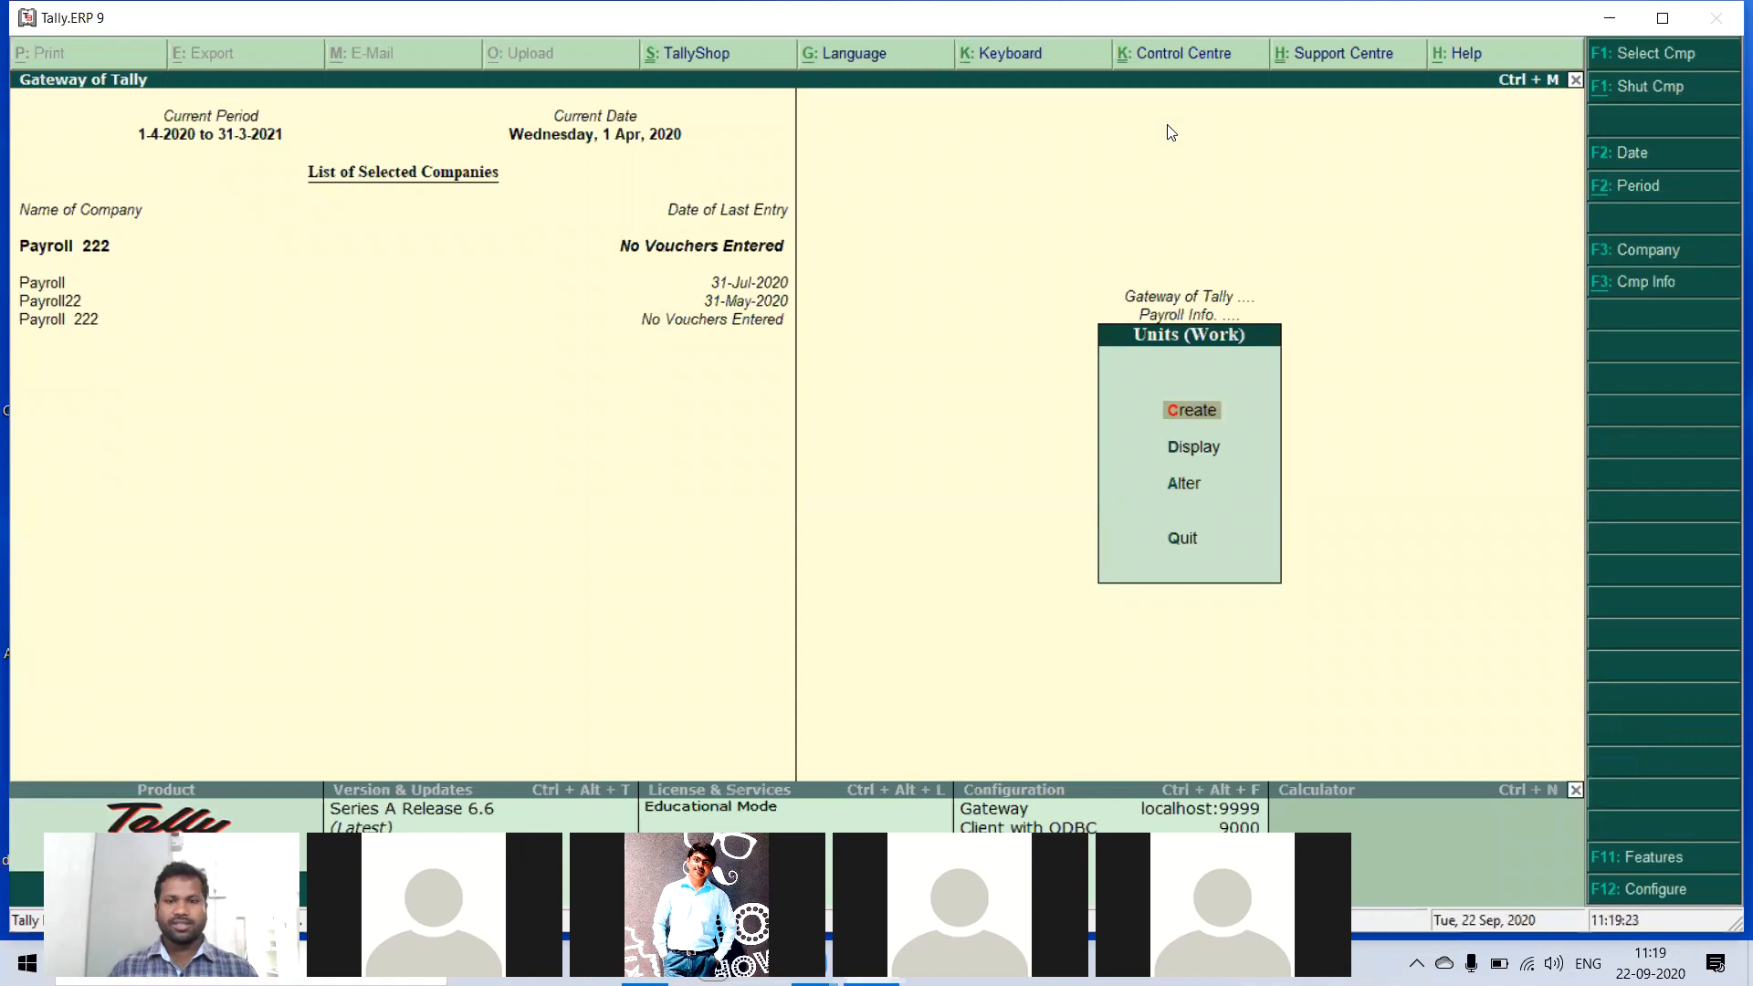
key("Escape")
key("Down")
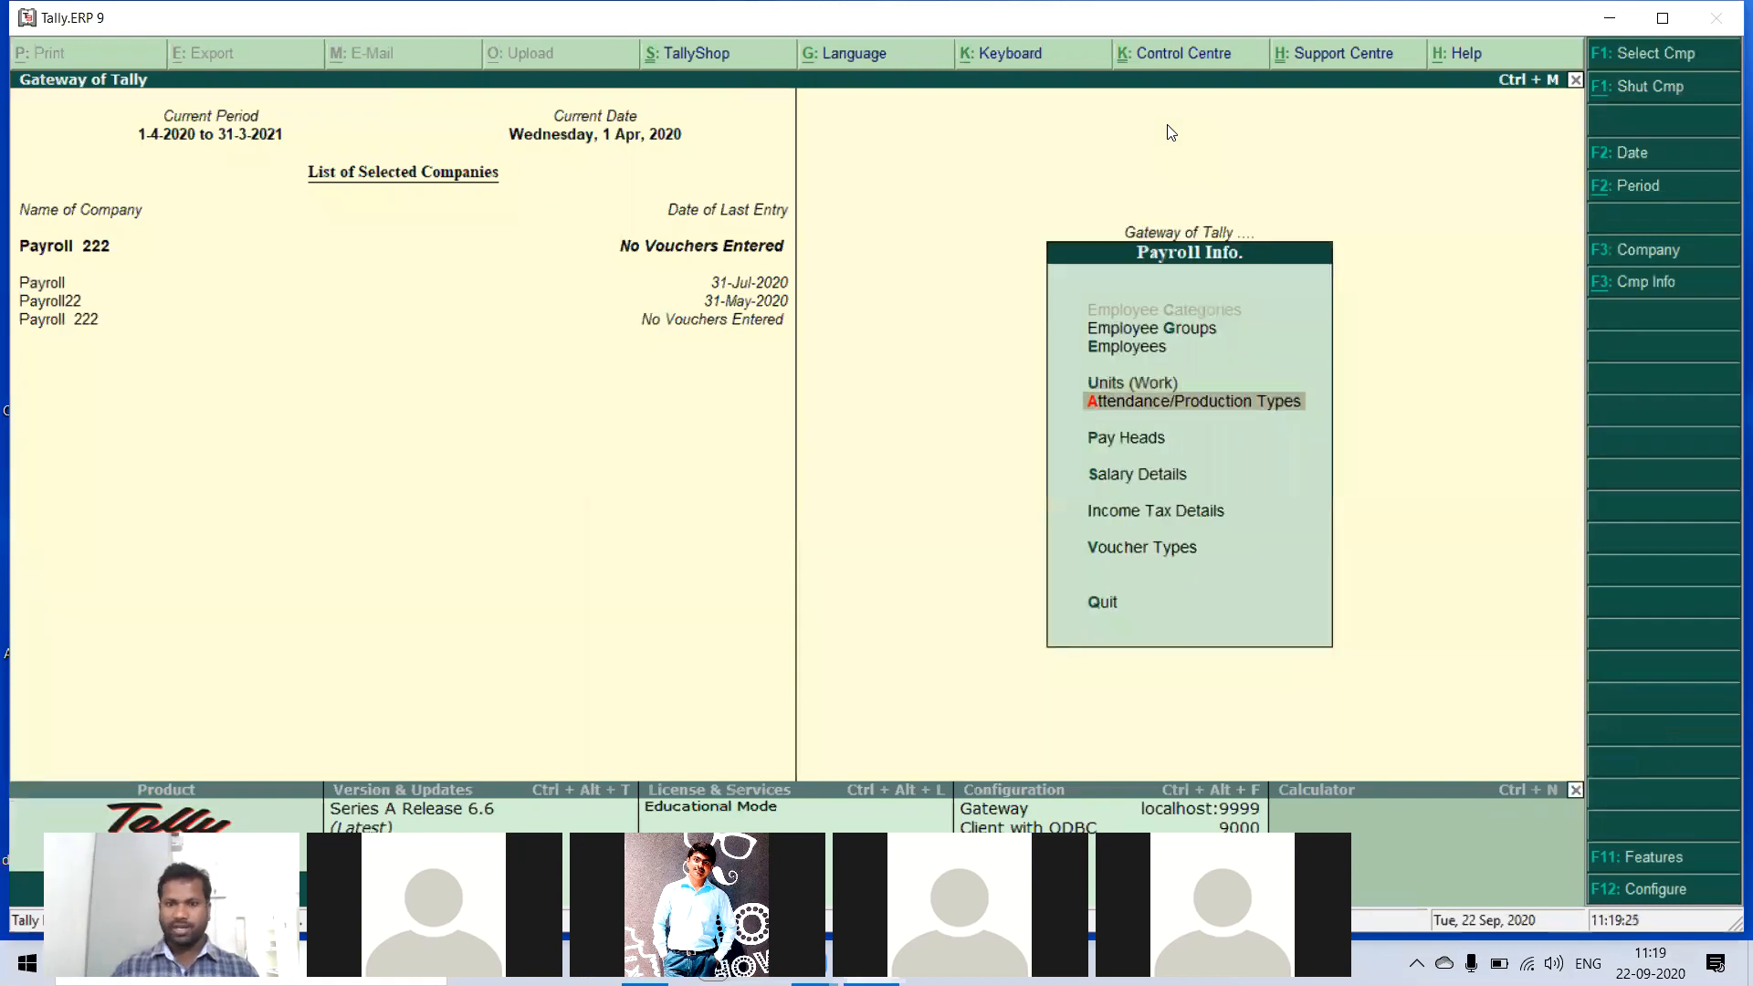
key("Return")
key("Return")
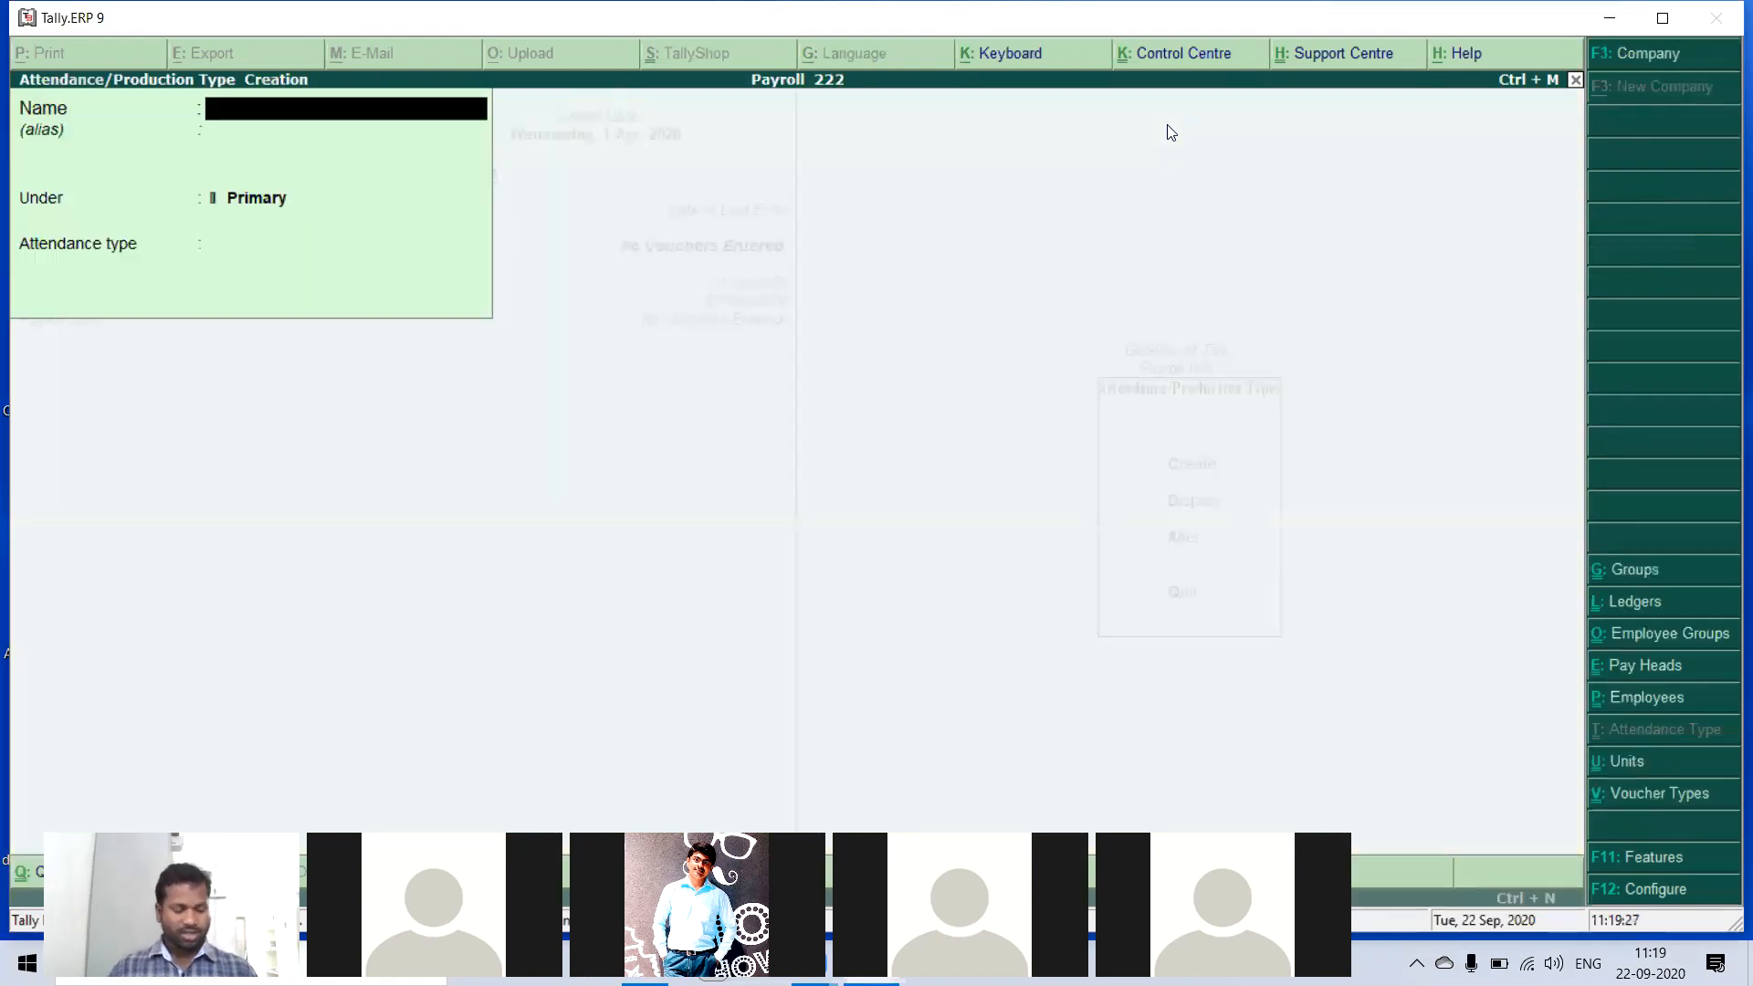
type("Pra")
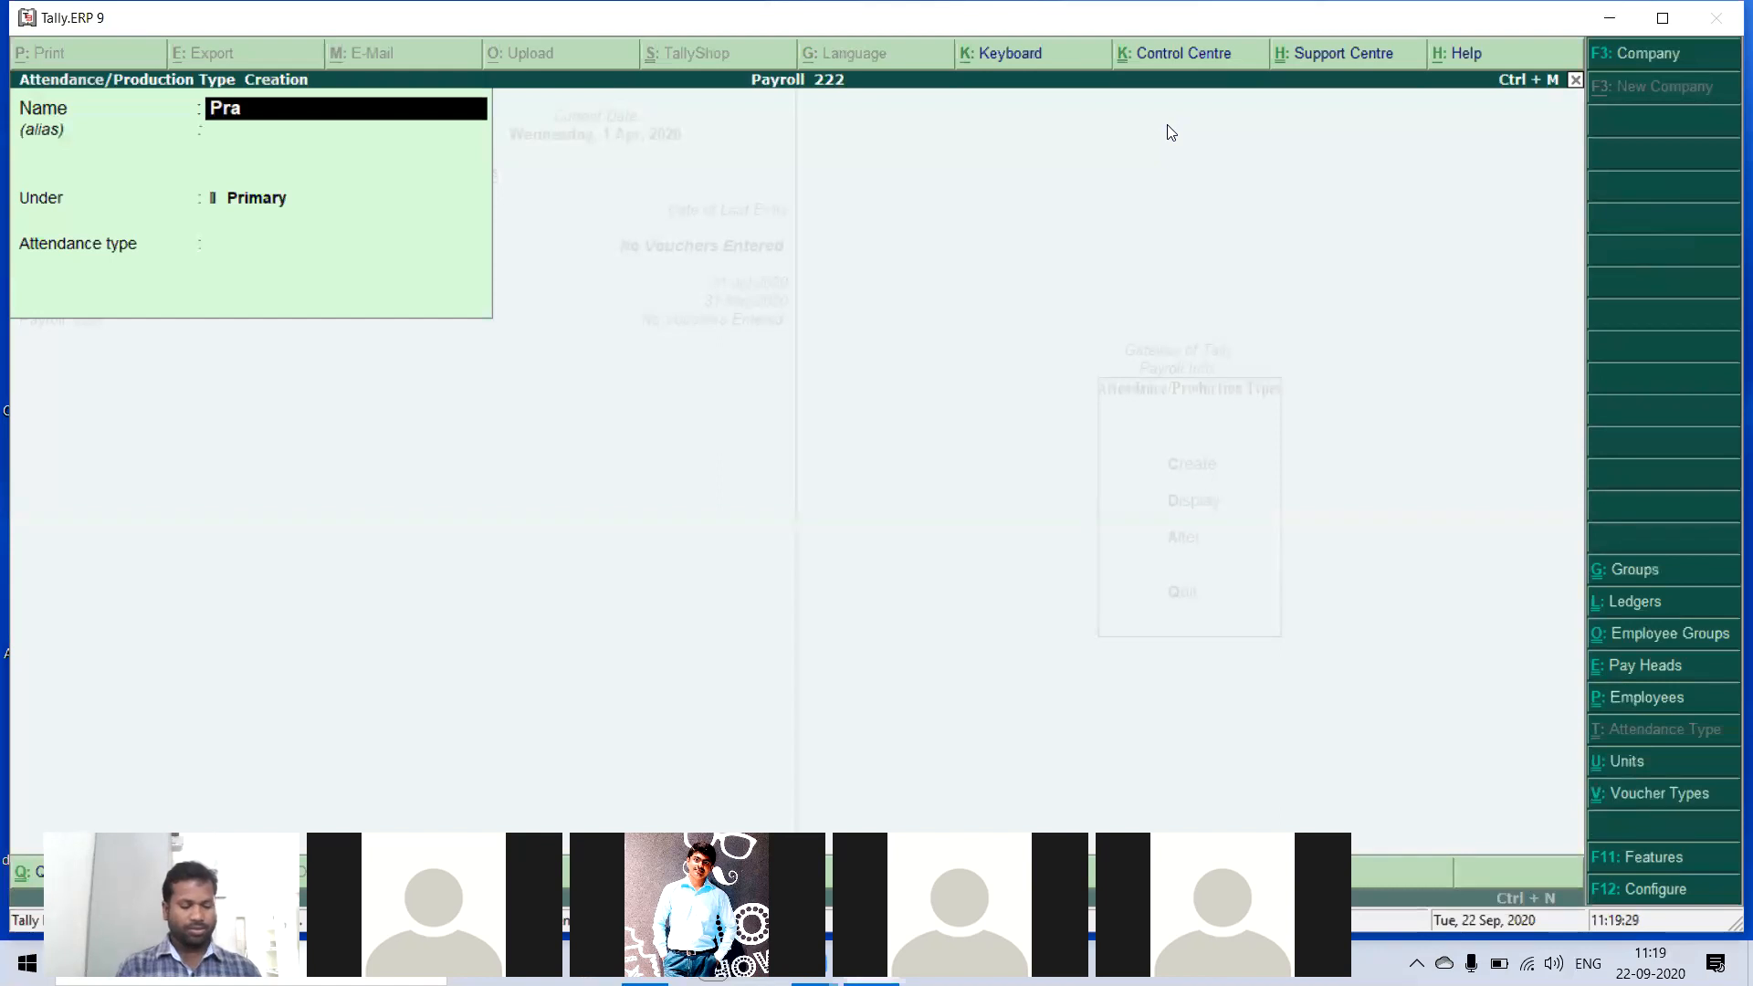
type("sent")
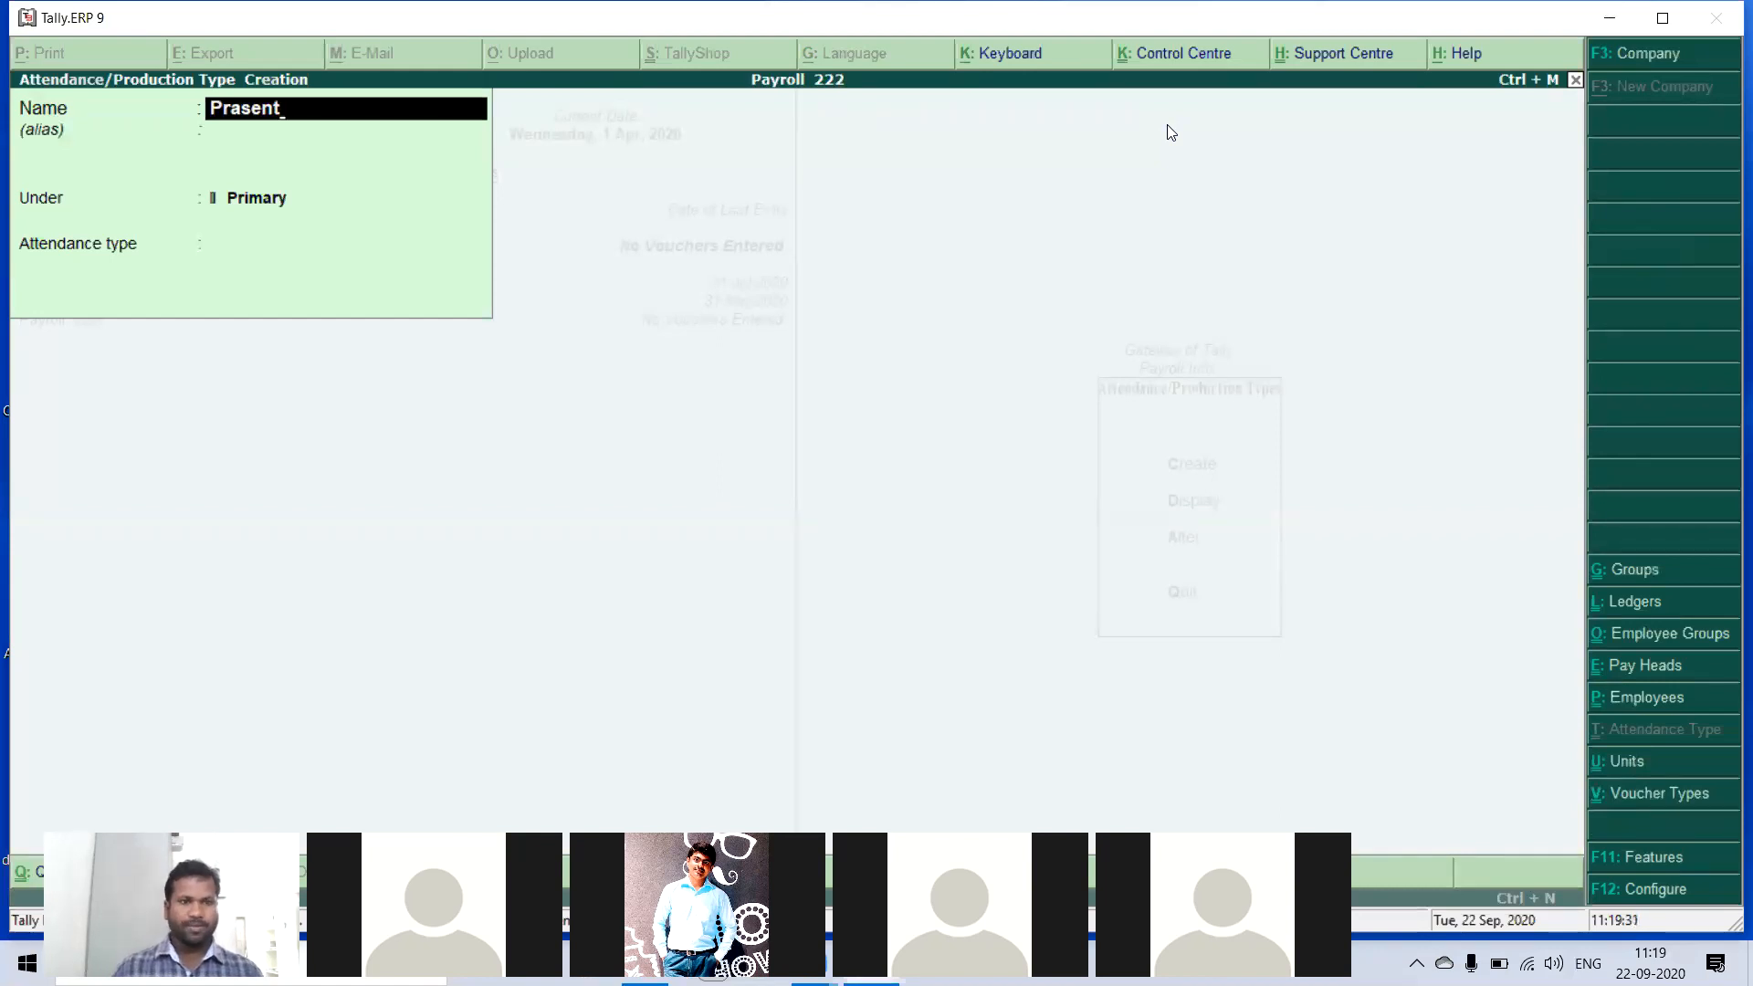
key("Return")
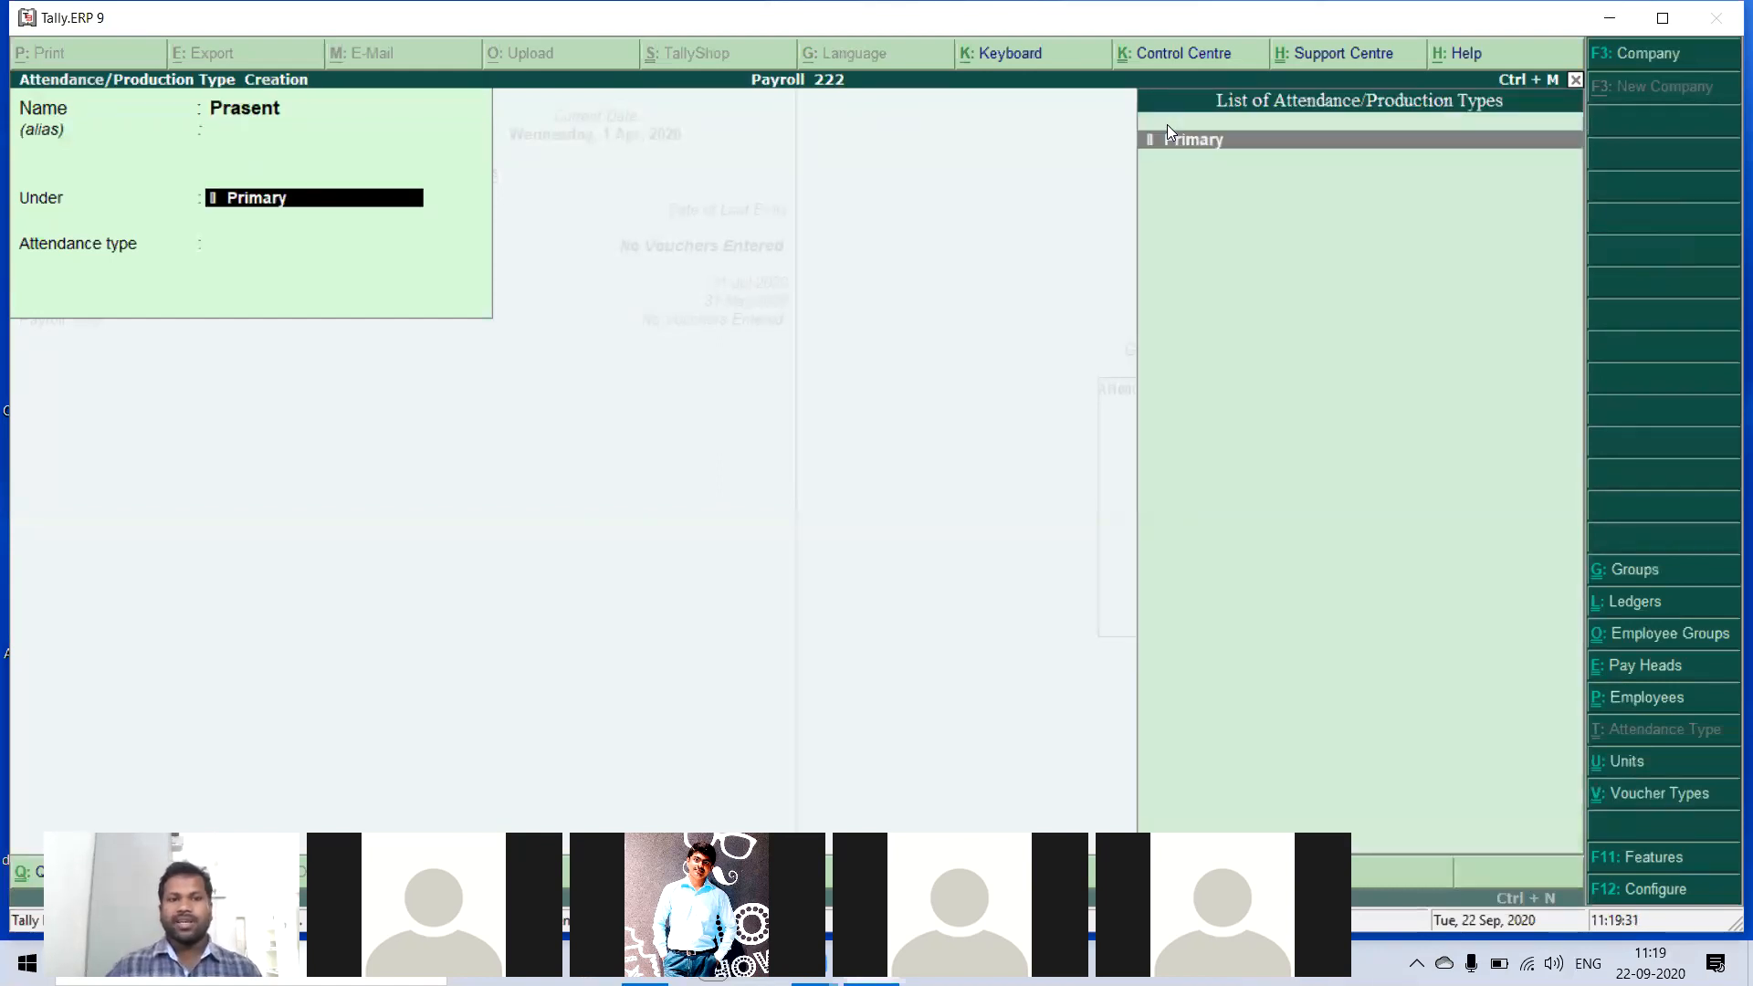
key("Return")
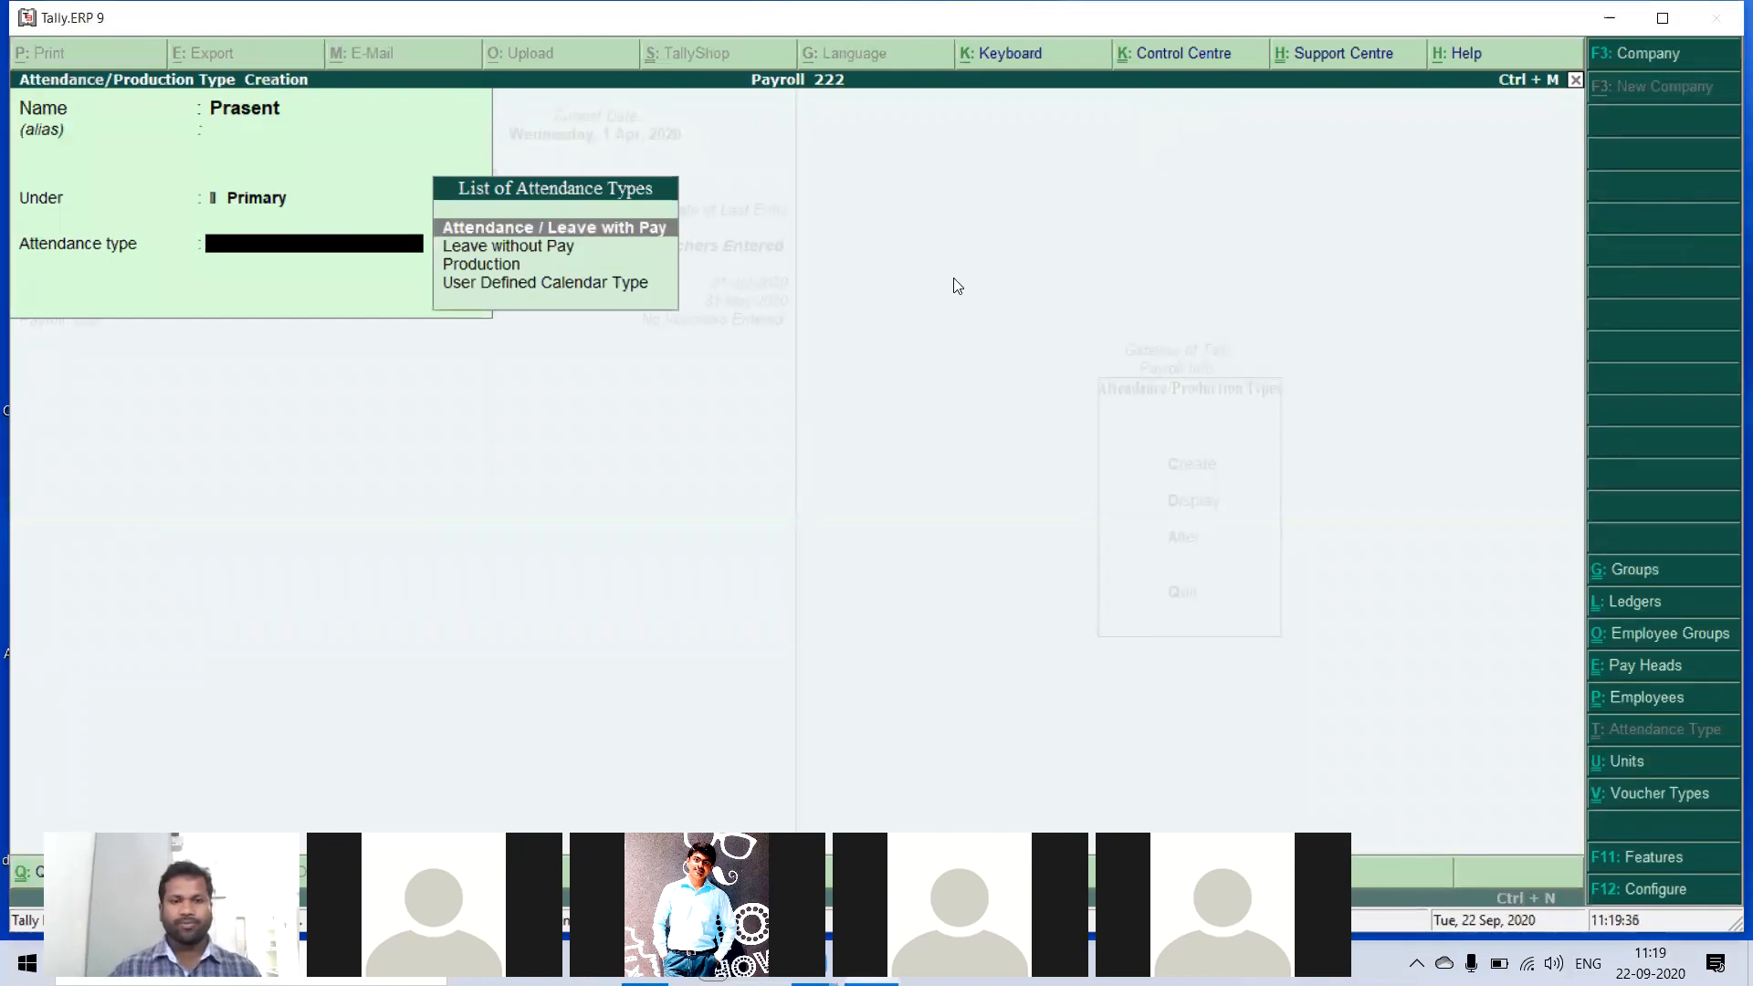
key("Return")
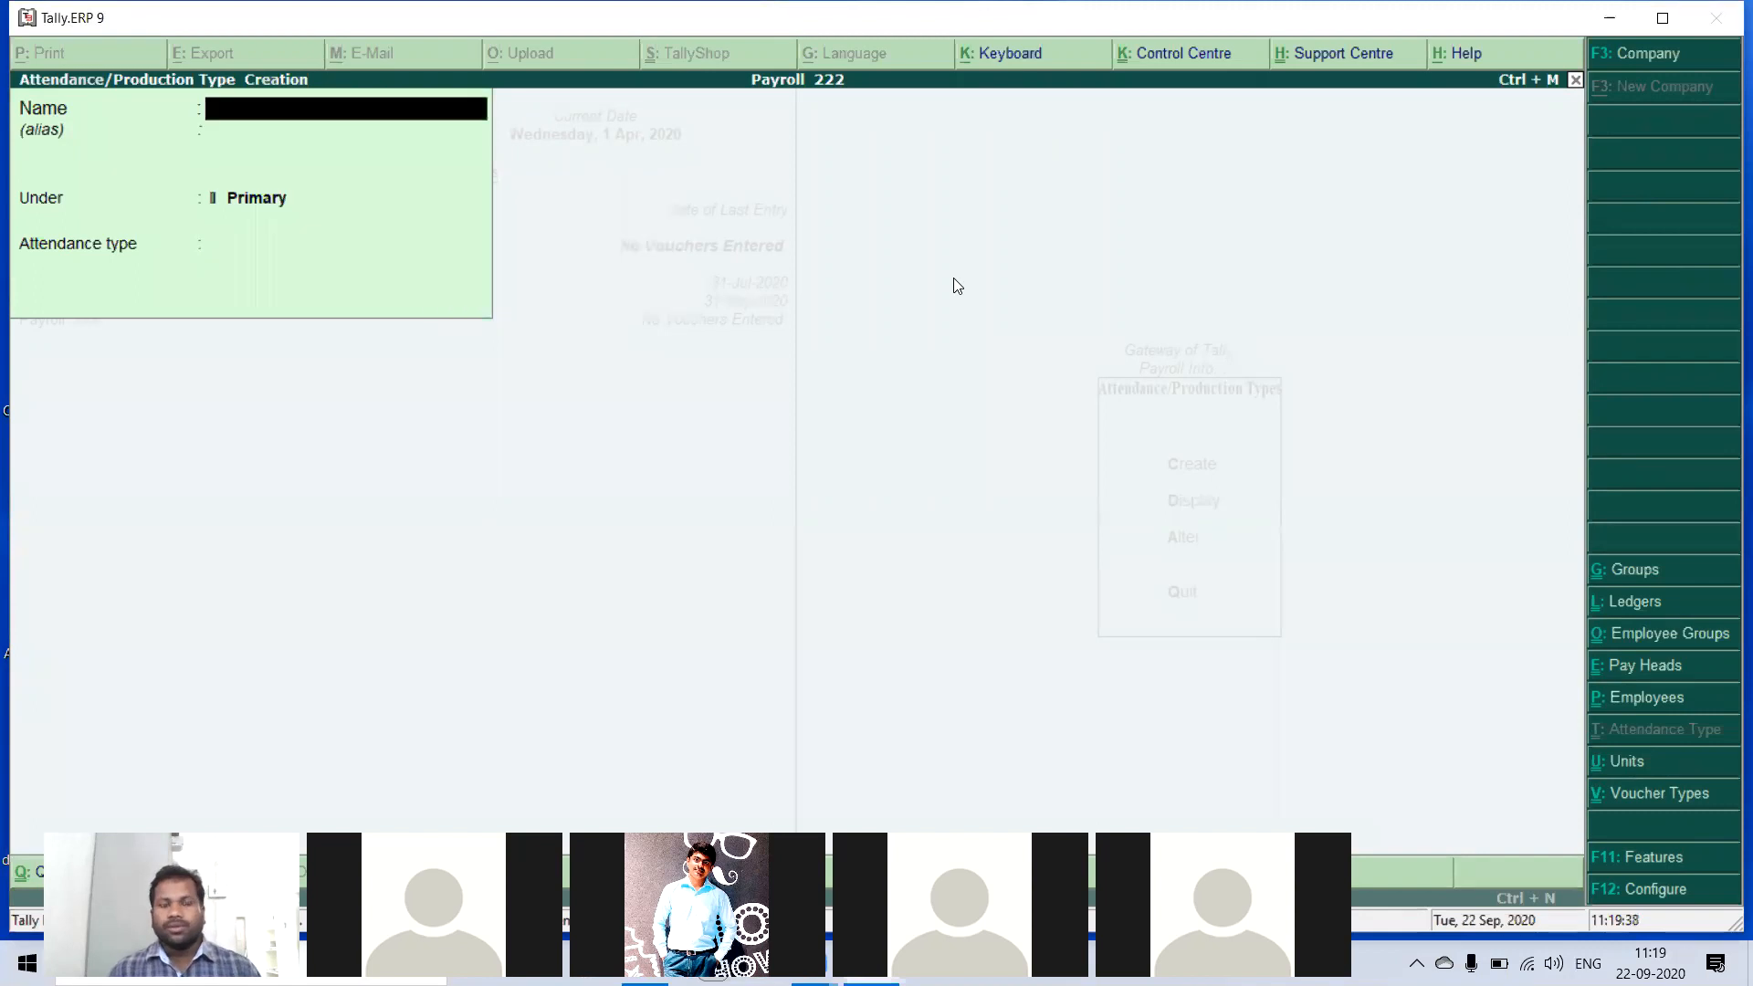
- Create the attendance type "Obsent" under Primary as Leave without Pay
type("Obsent")
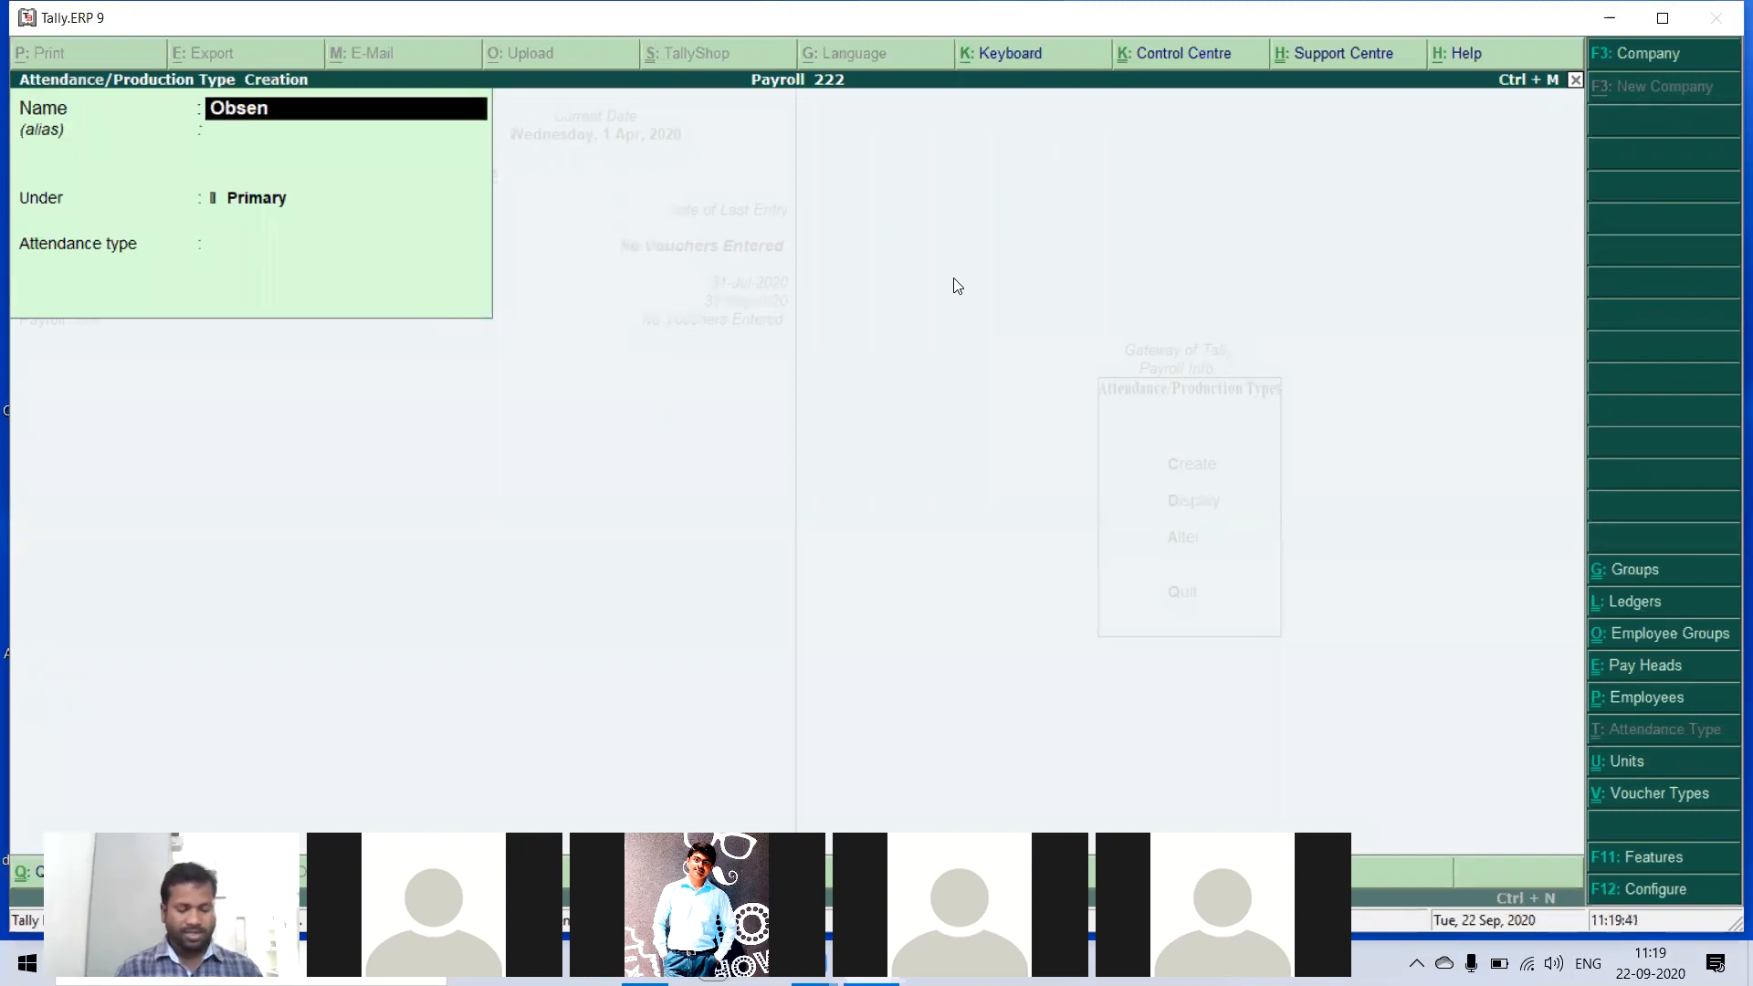
key("Return")
key("Return")
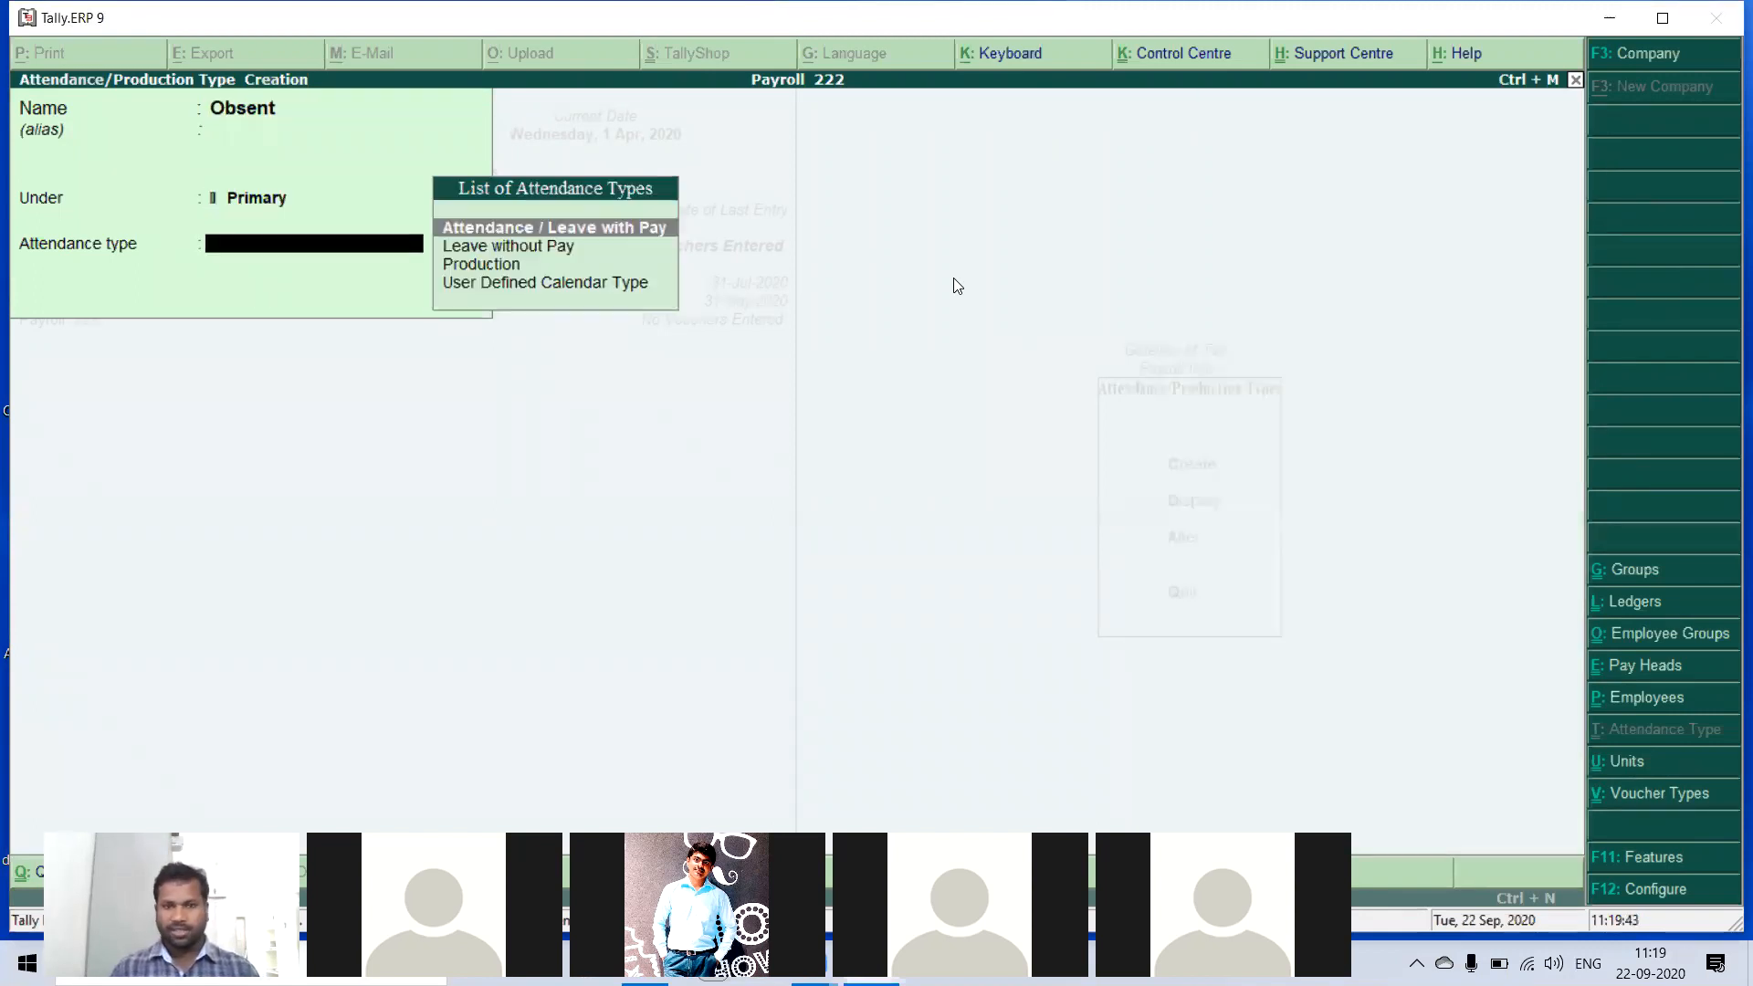
key("Down")
key("Return")
key("Return")
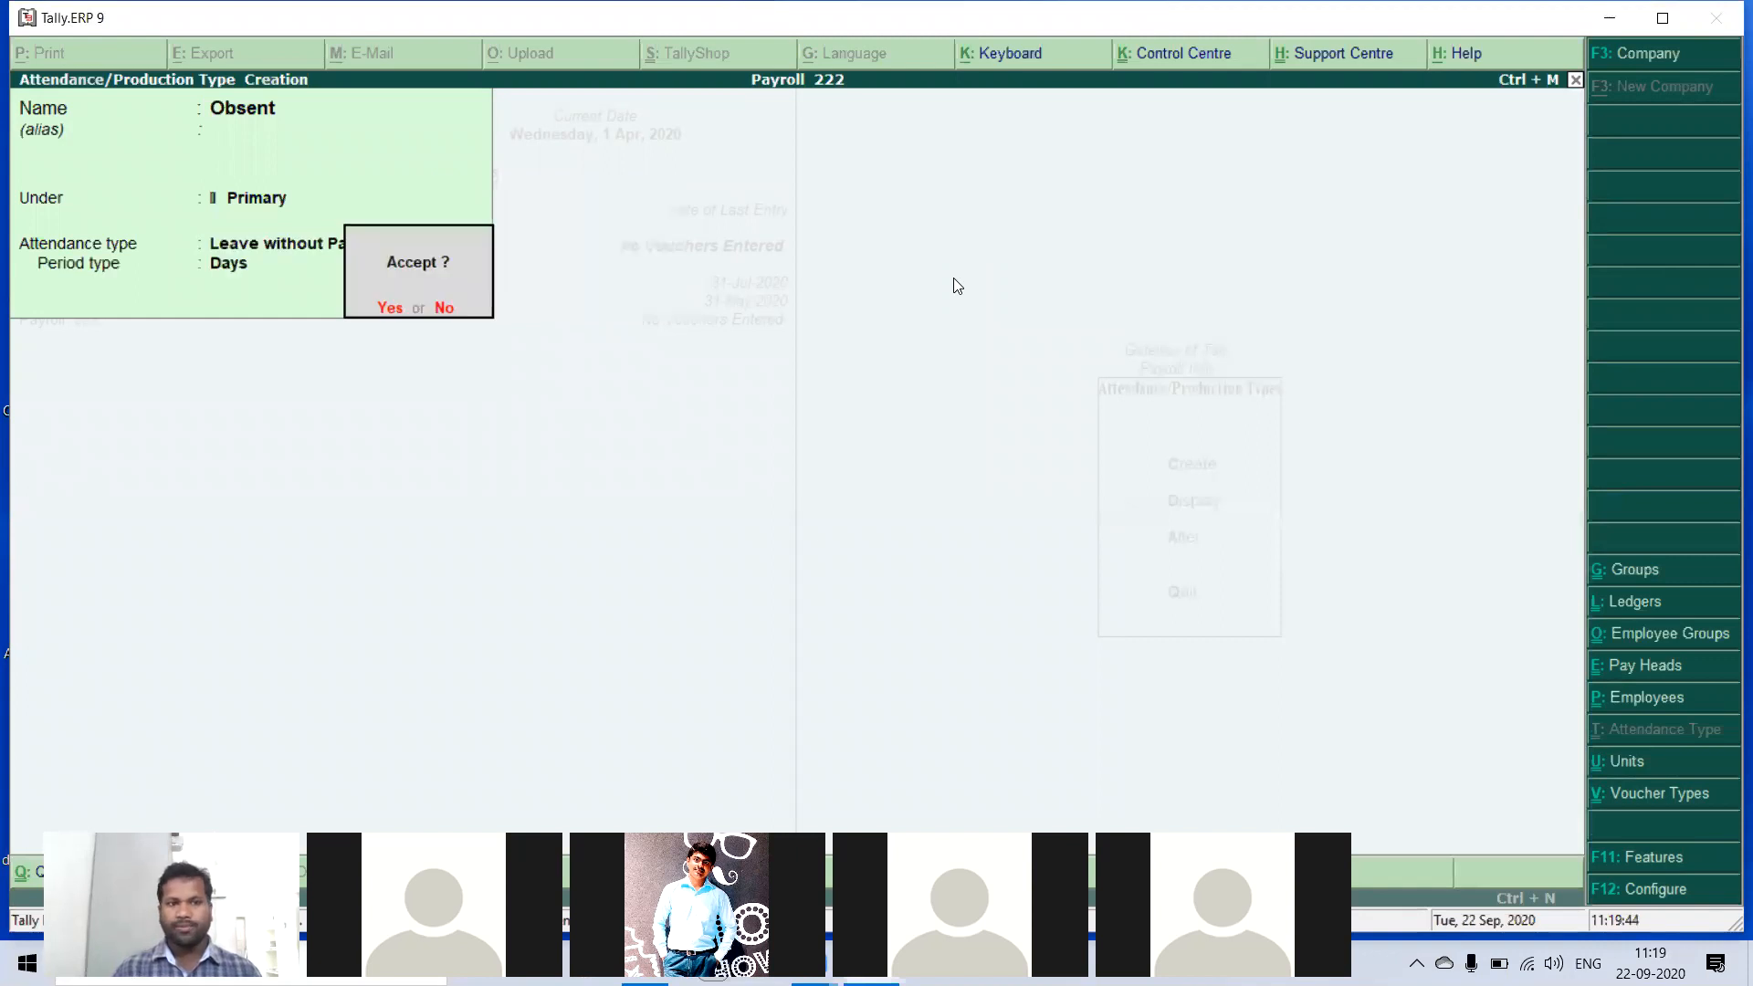
key("Return")
- Create the attendance type "OT" under Primary as Production with the unit hrs, and exit the creation form
type("OT")
key("Return")
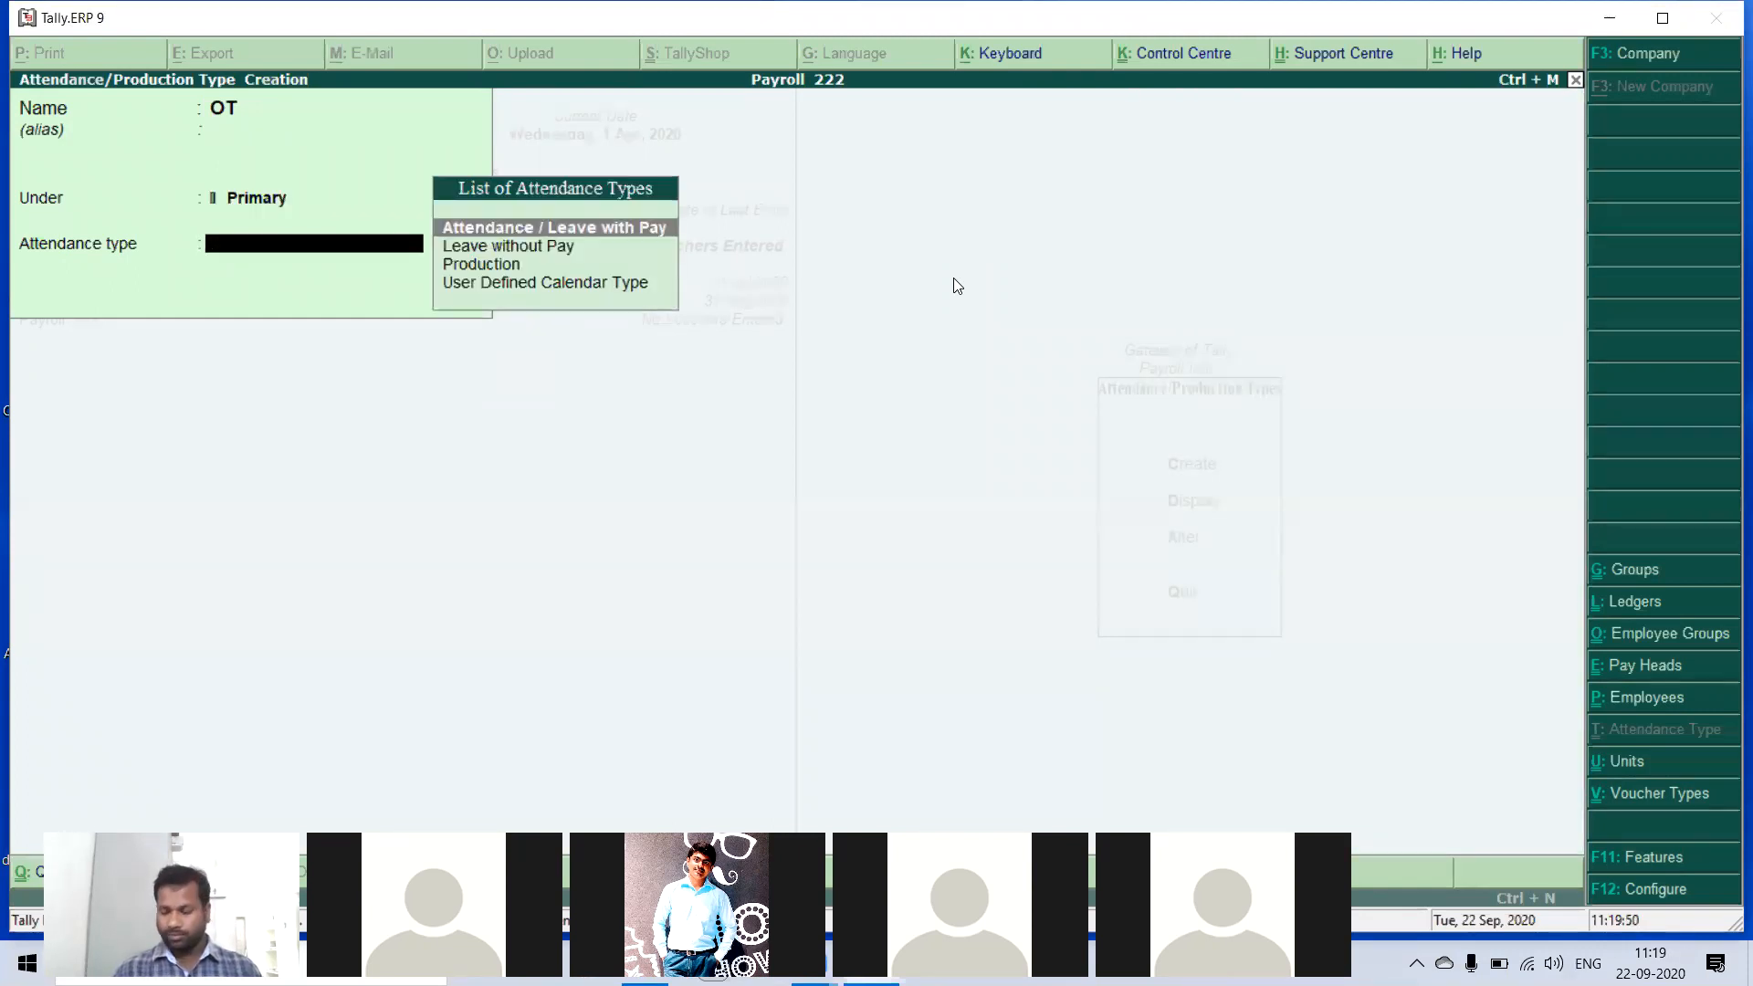
key("Down")
key("Down")
key("Return")
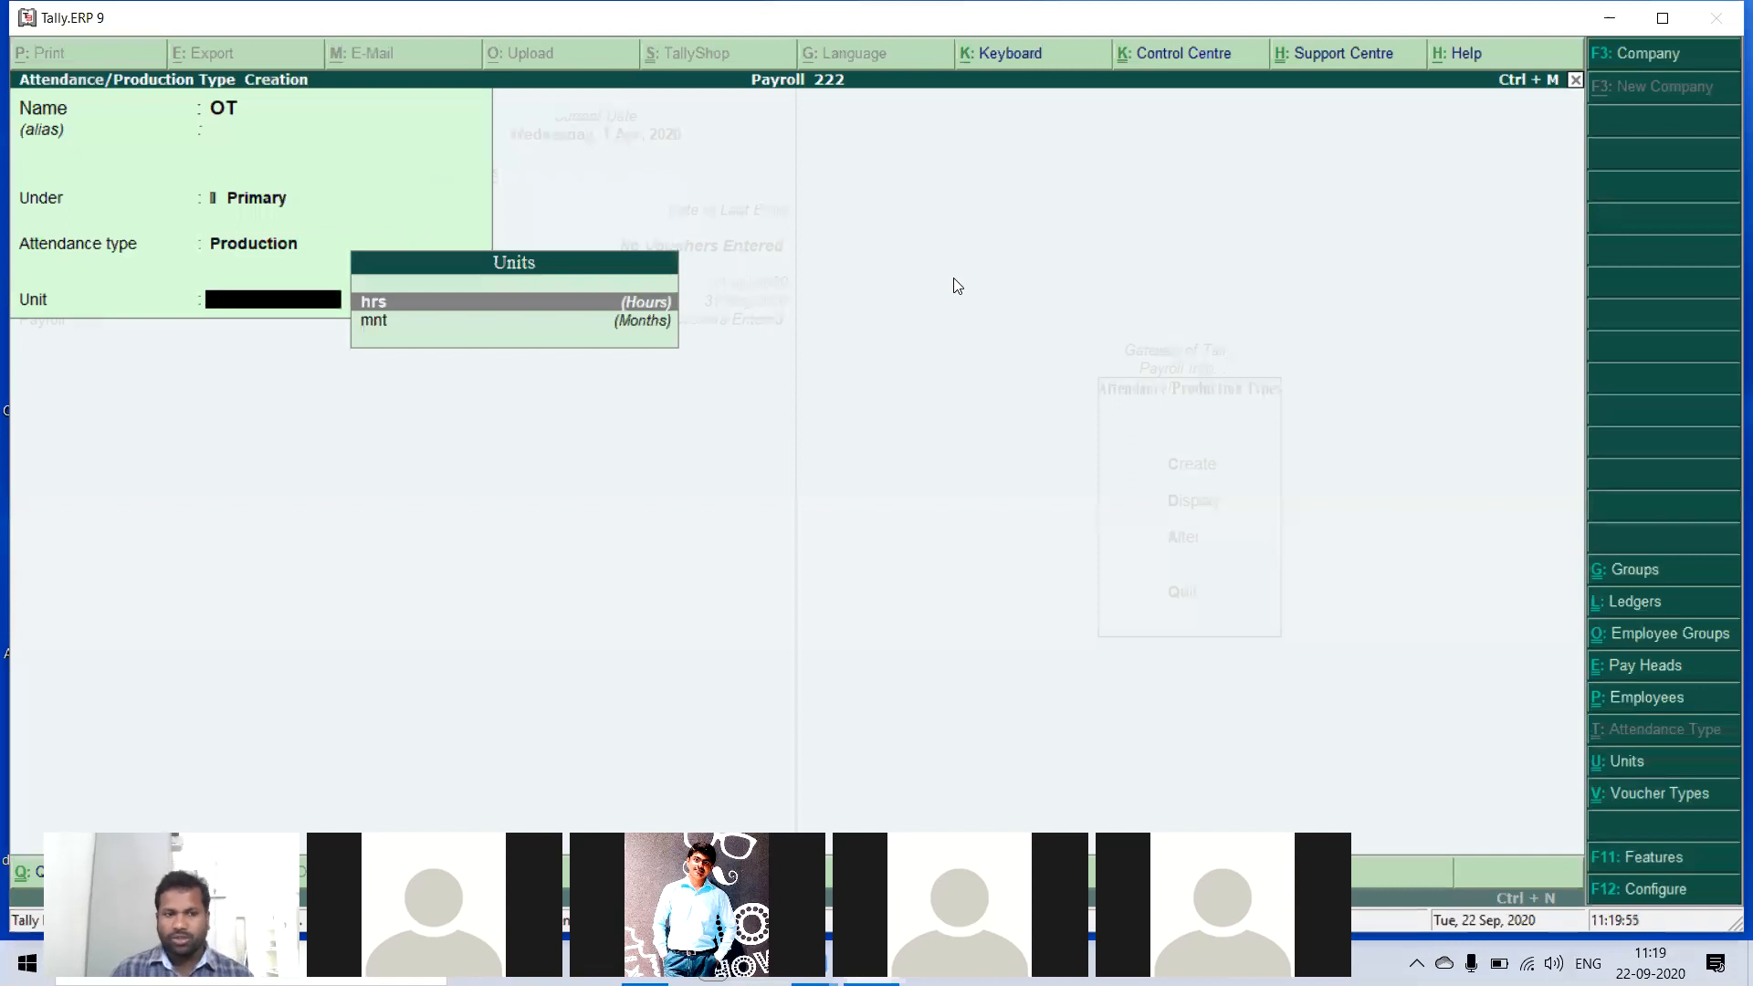
key("Return")
key("Return")
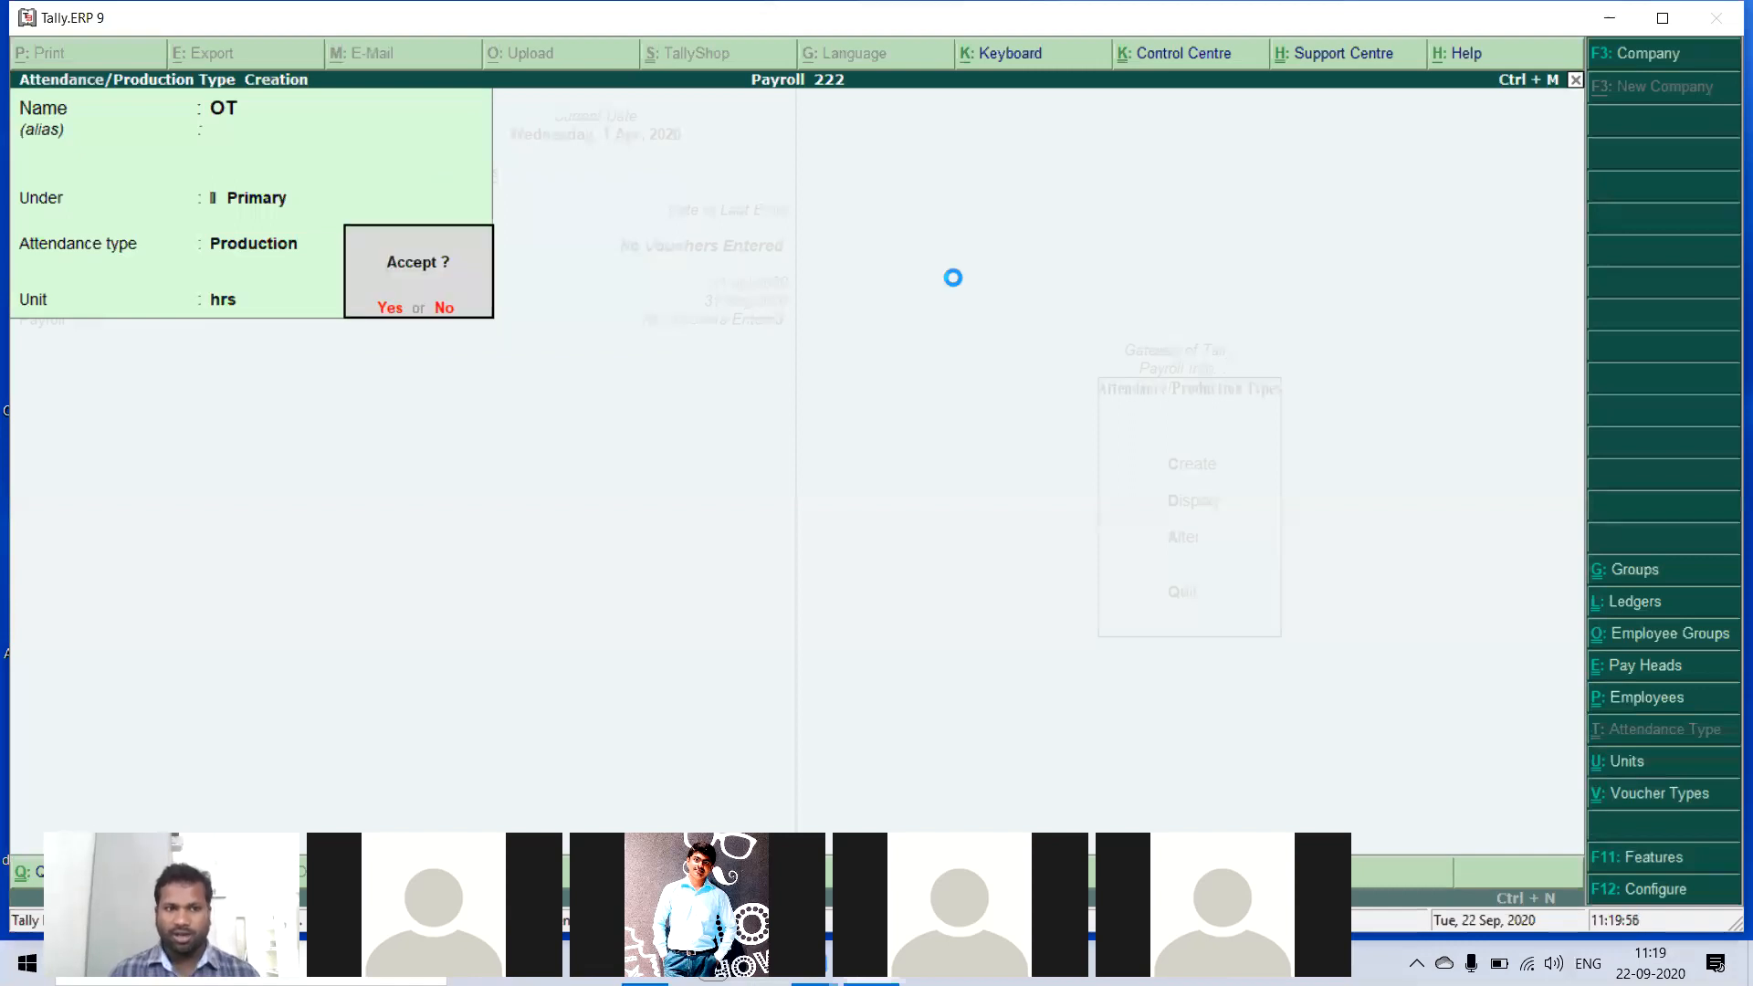
key("Escape")
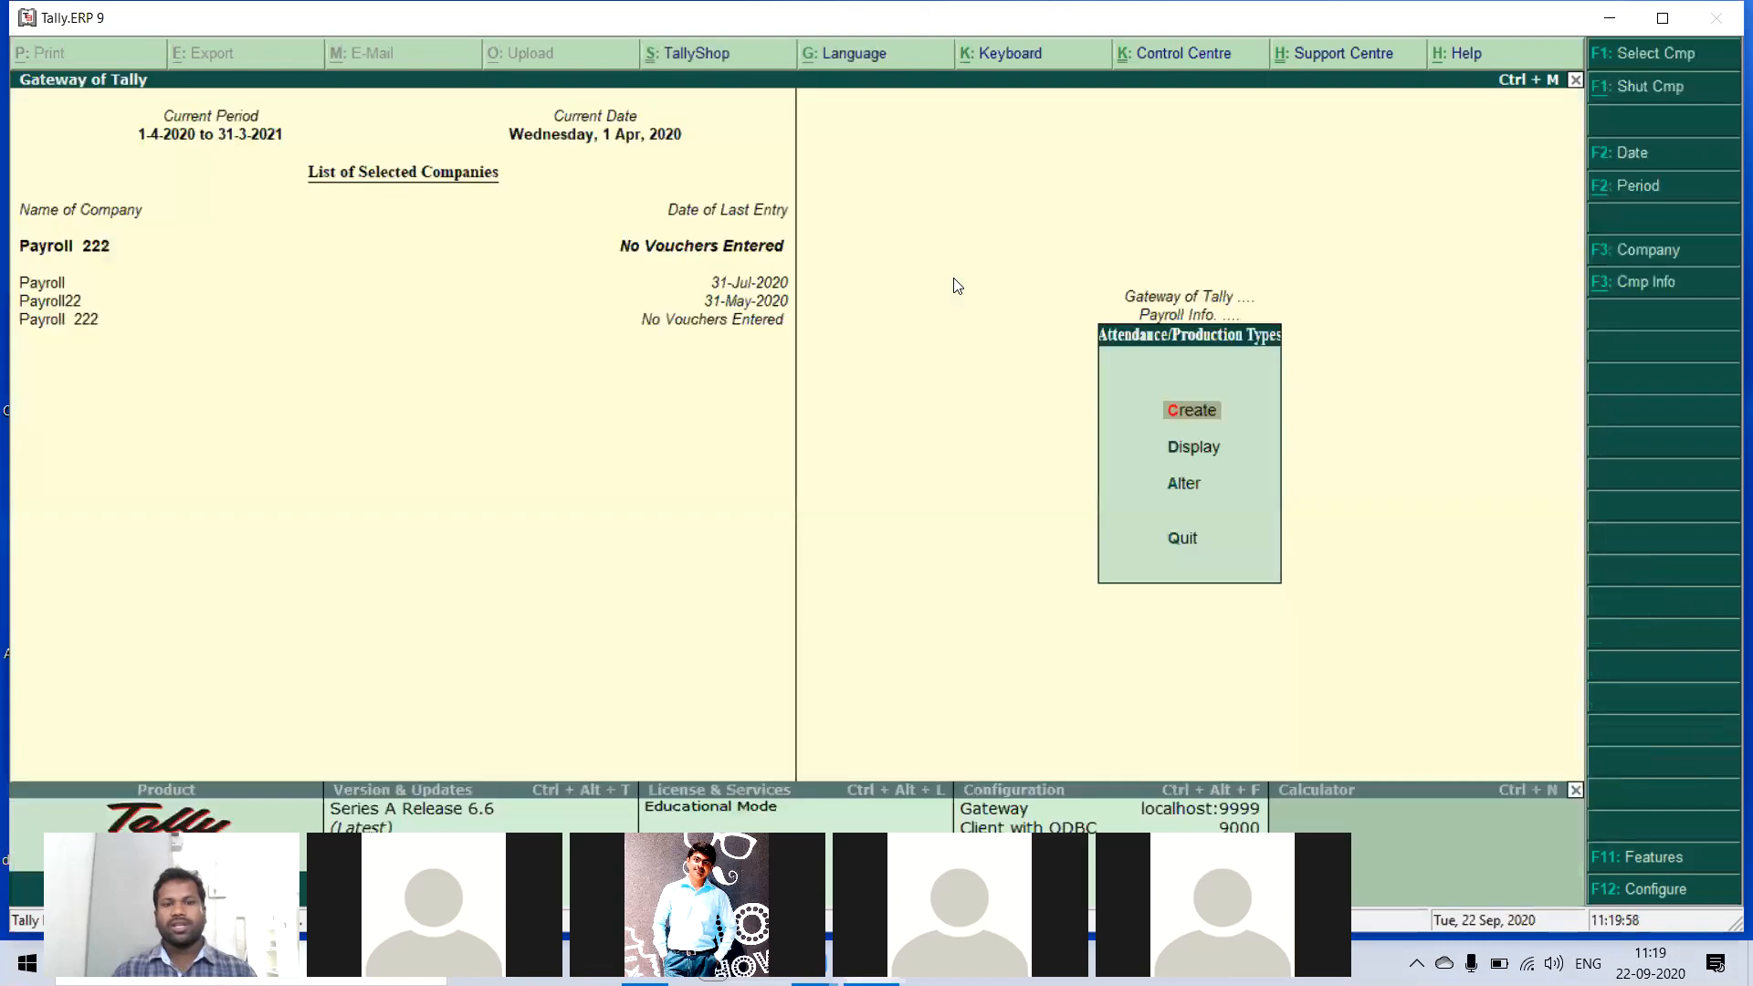
- Start a new pay head named "Basic SALARY" with the pay head type Earnings for Employees
key("Escape")
key("Down")
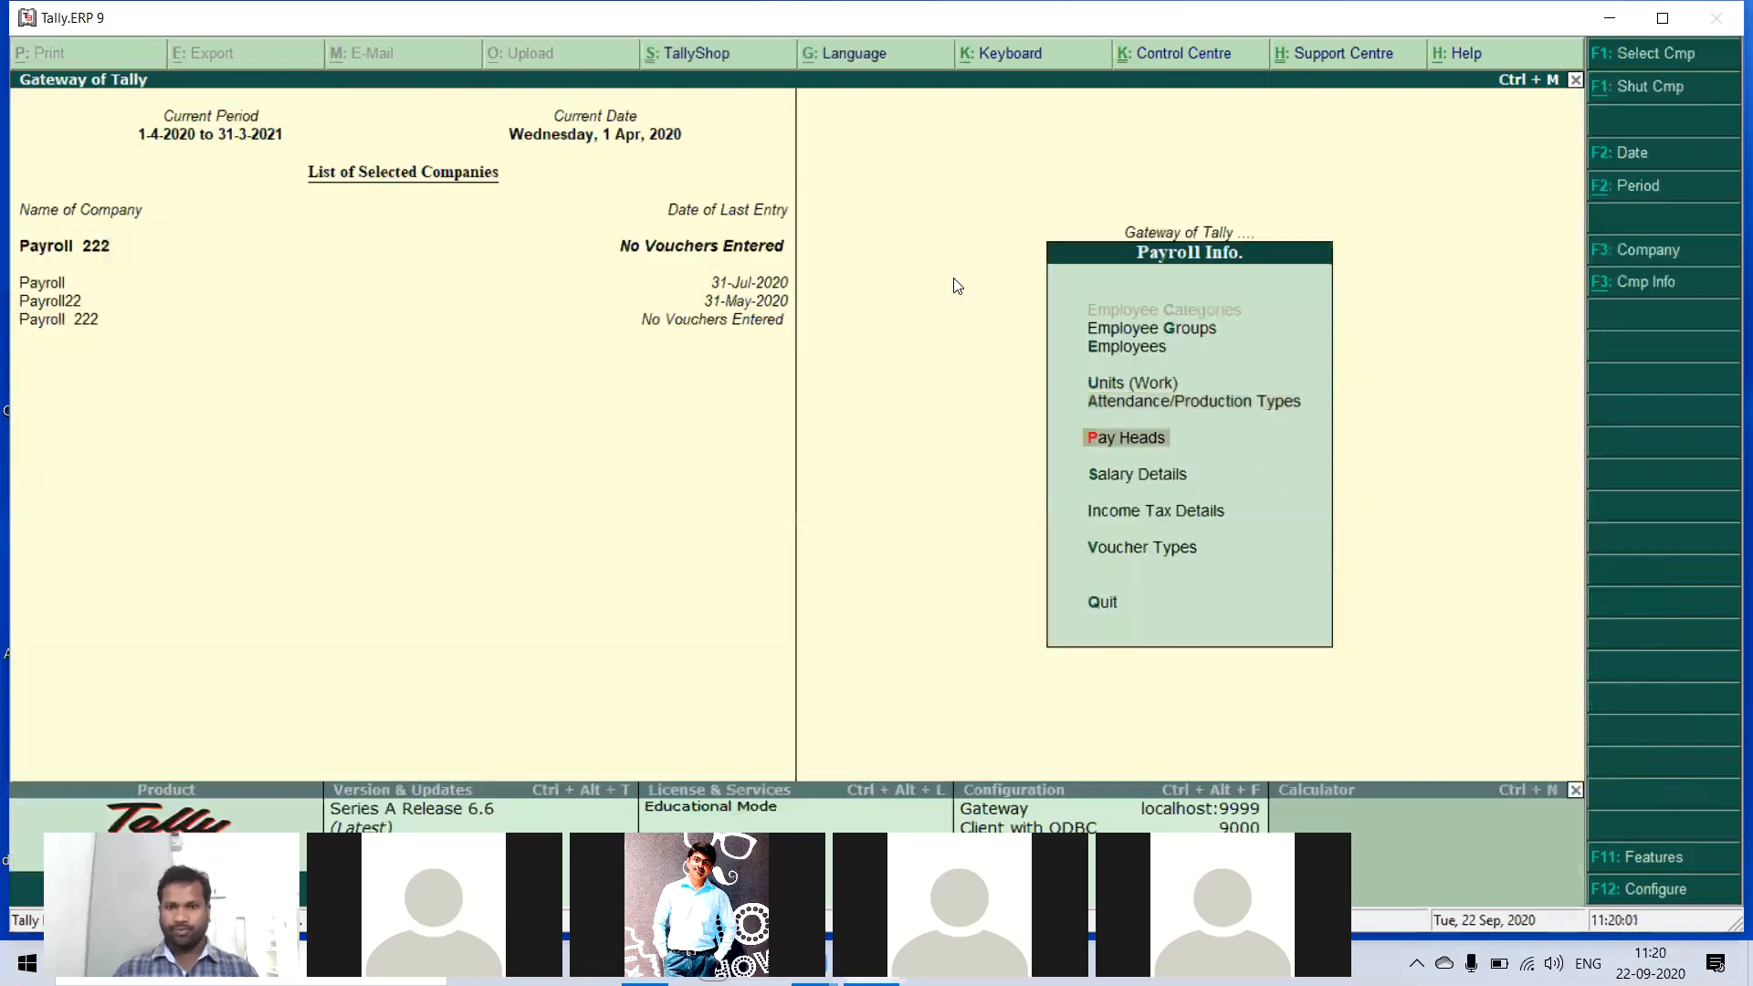
key("Return")
key("Return")
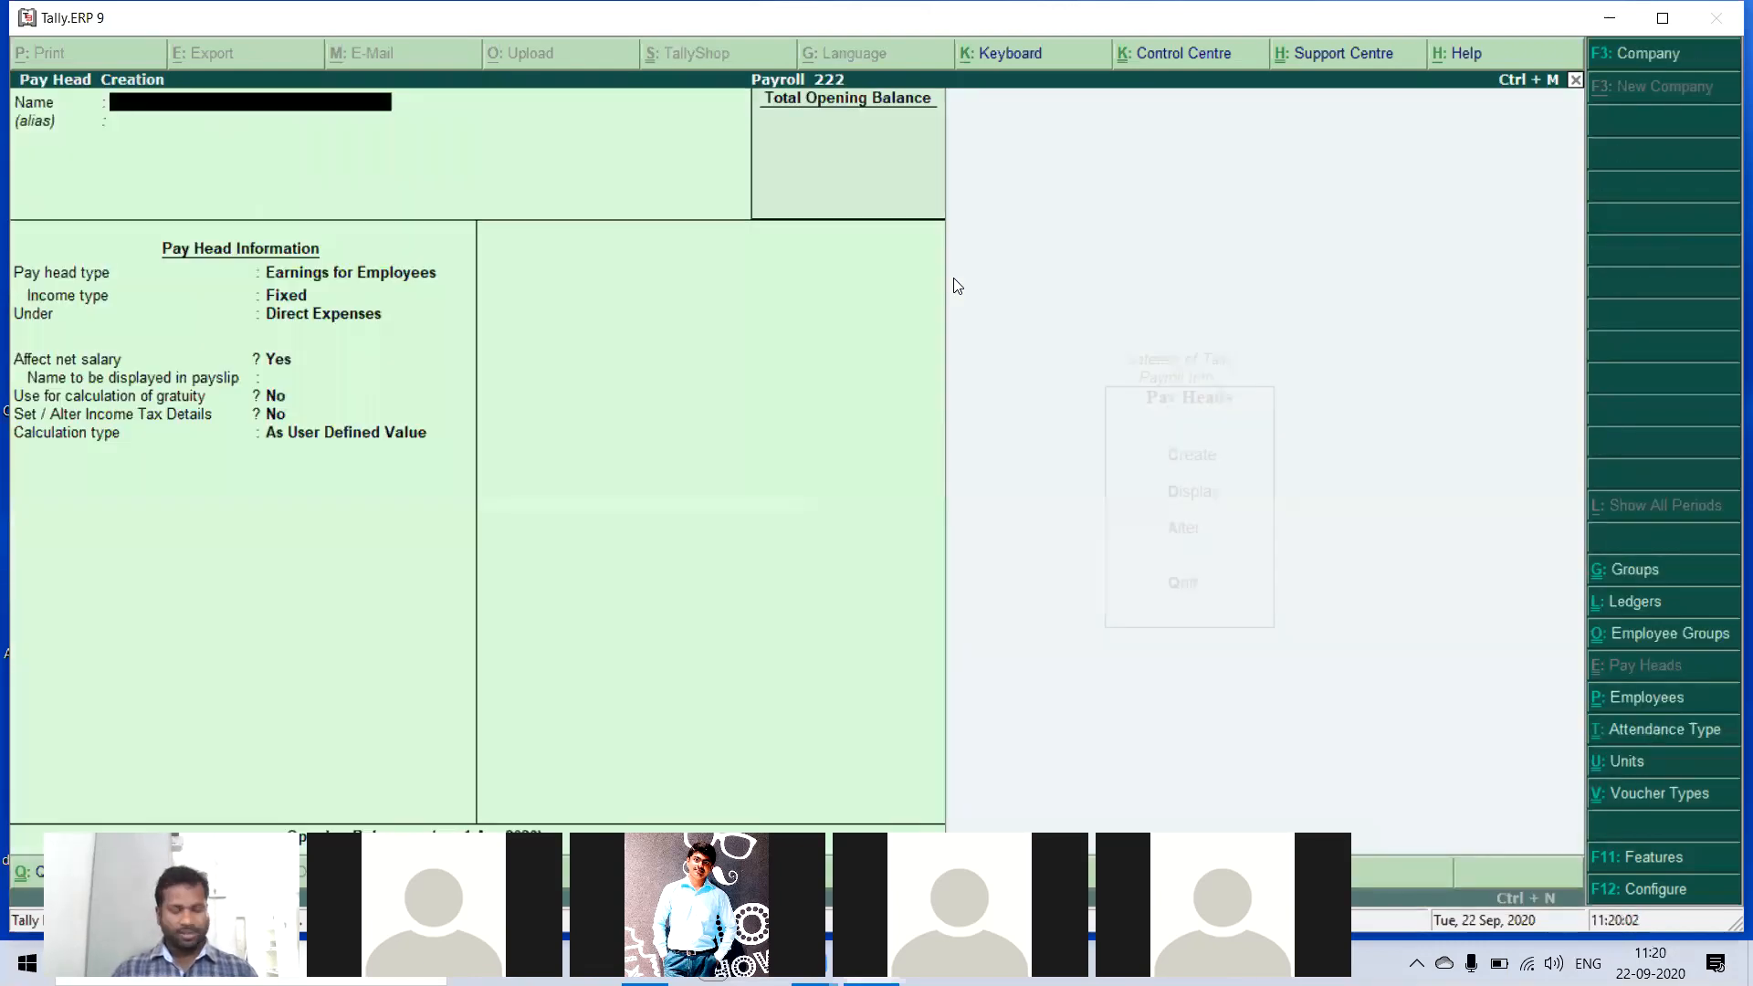
type("Basic SAL")
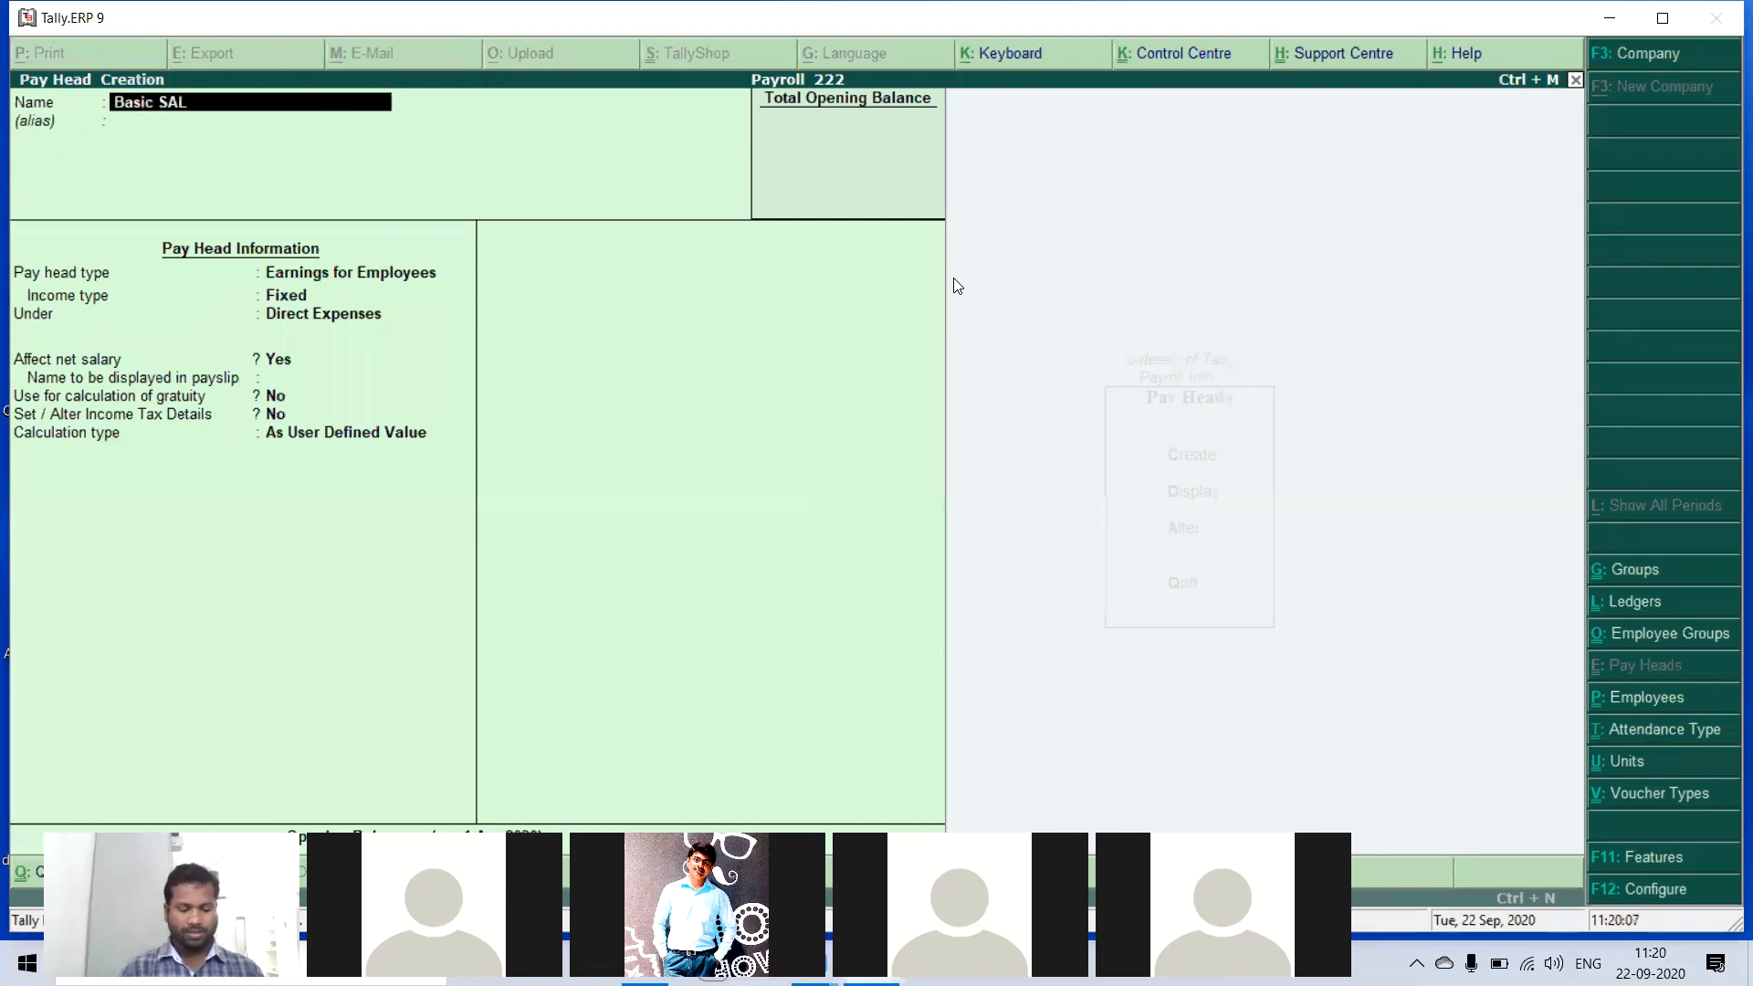
type("ARY")
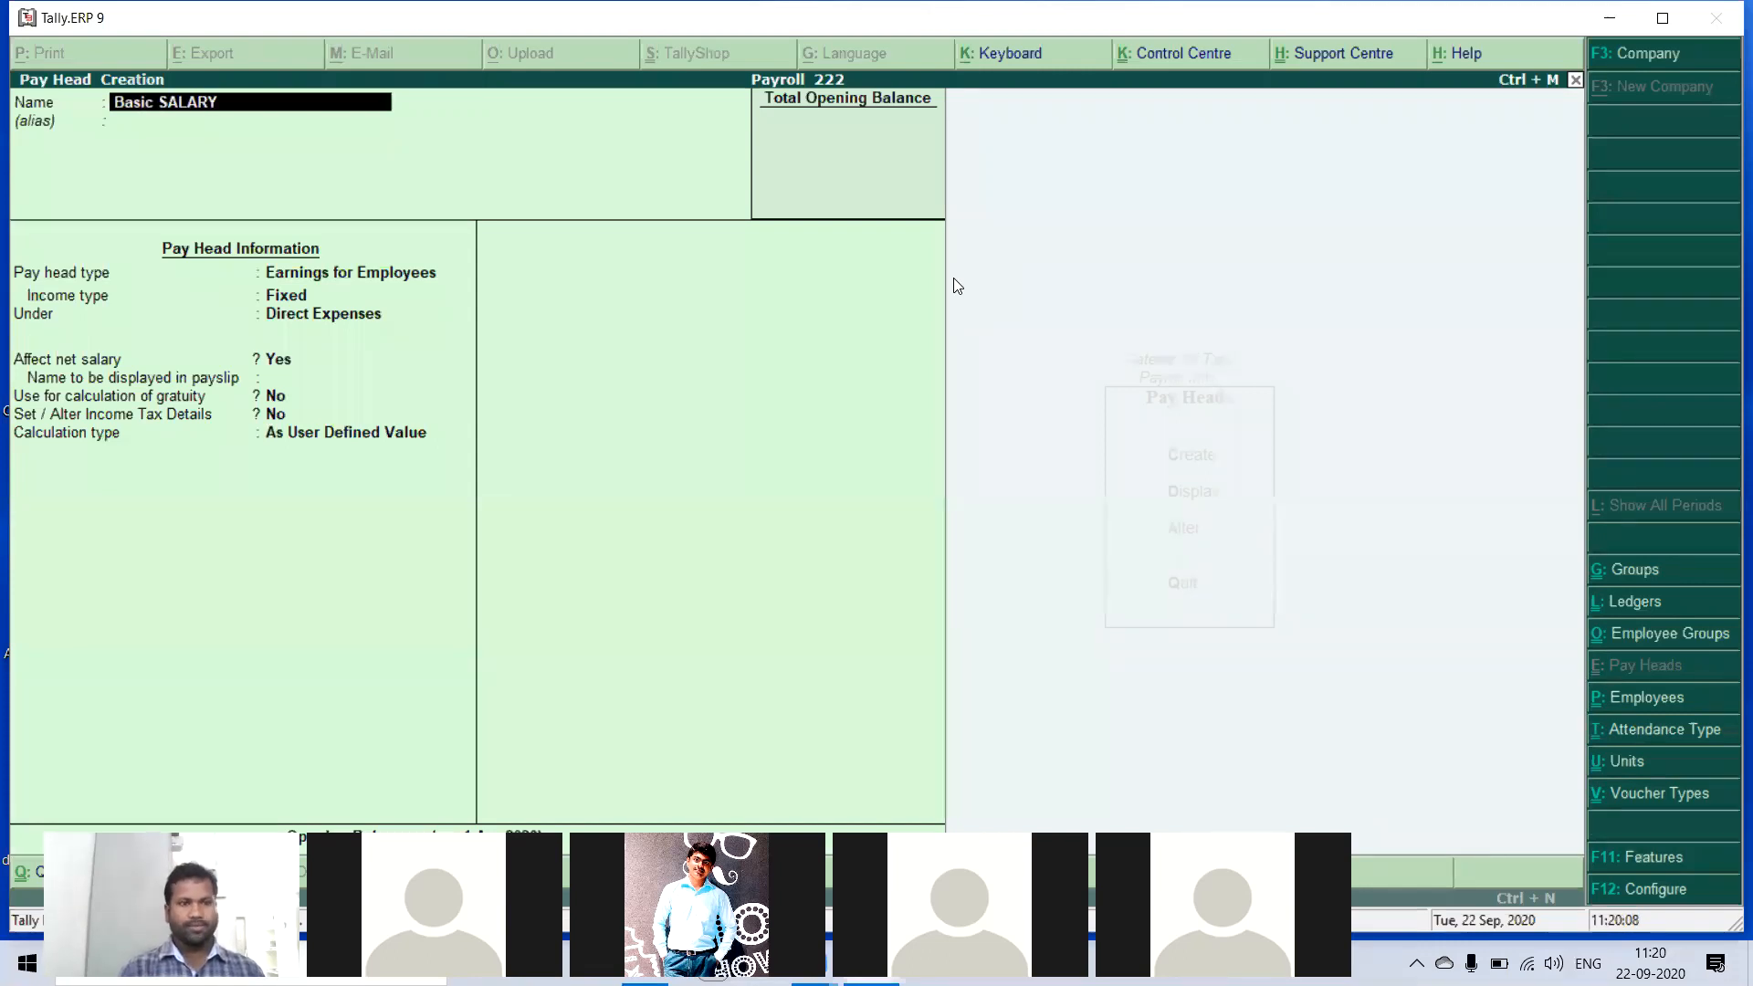
key("Return")
key("Return")
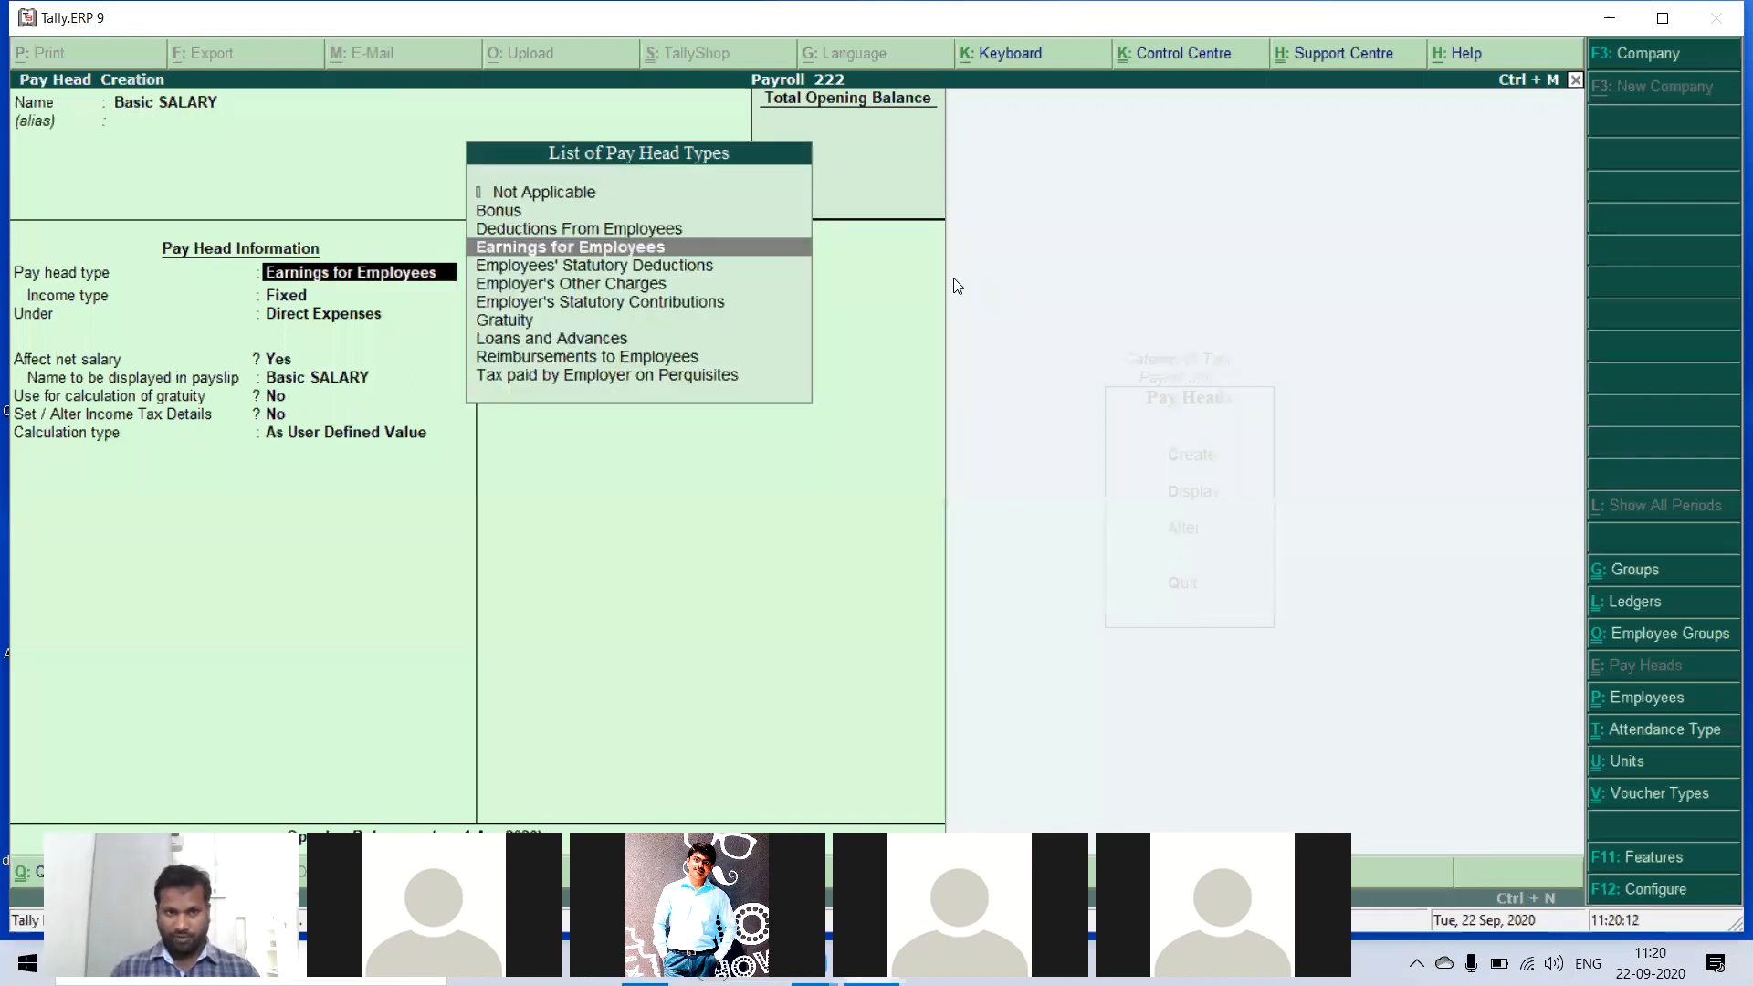
key("Return")
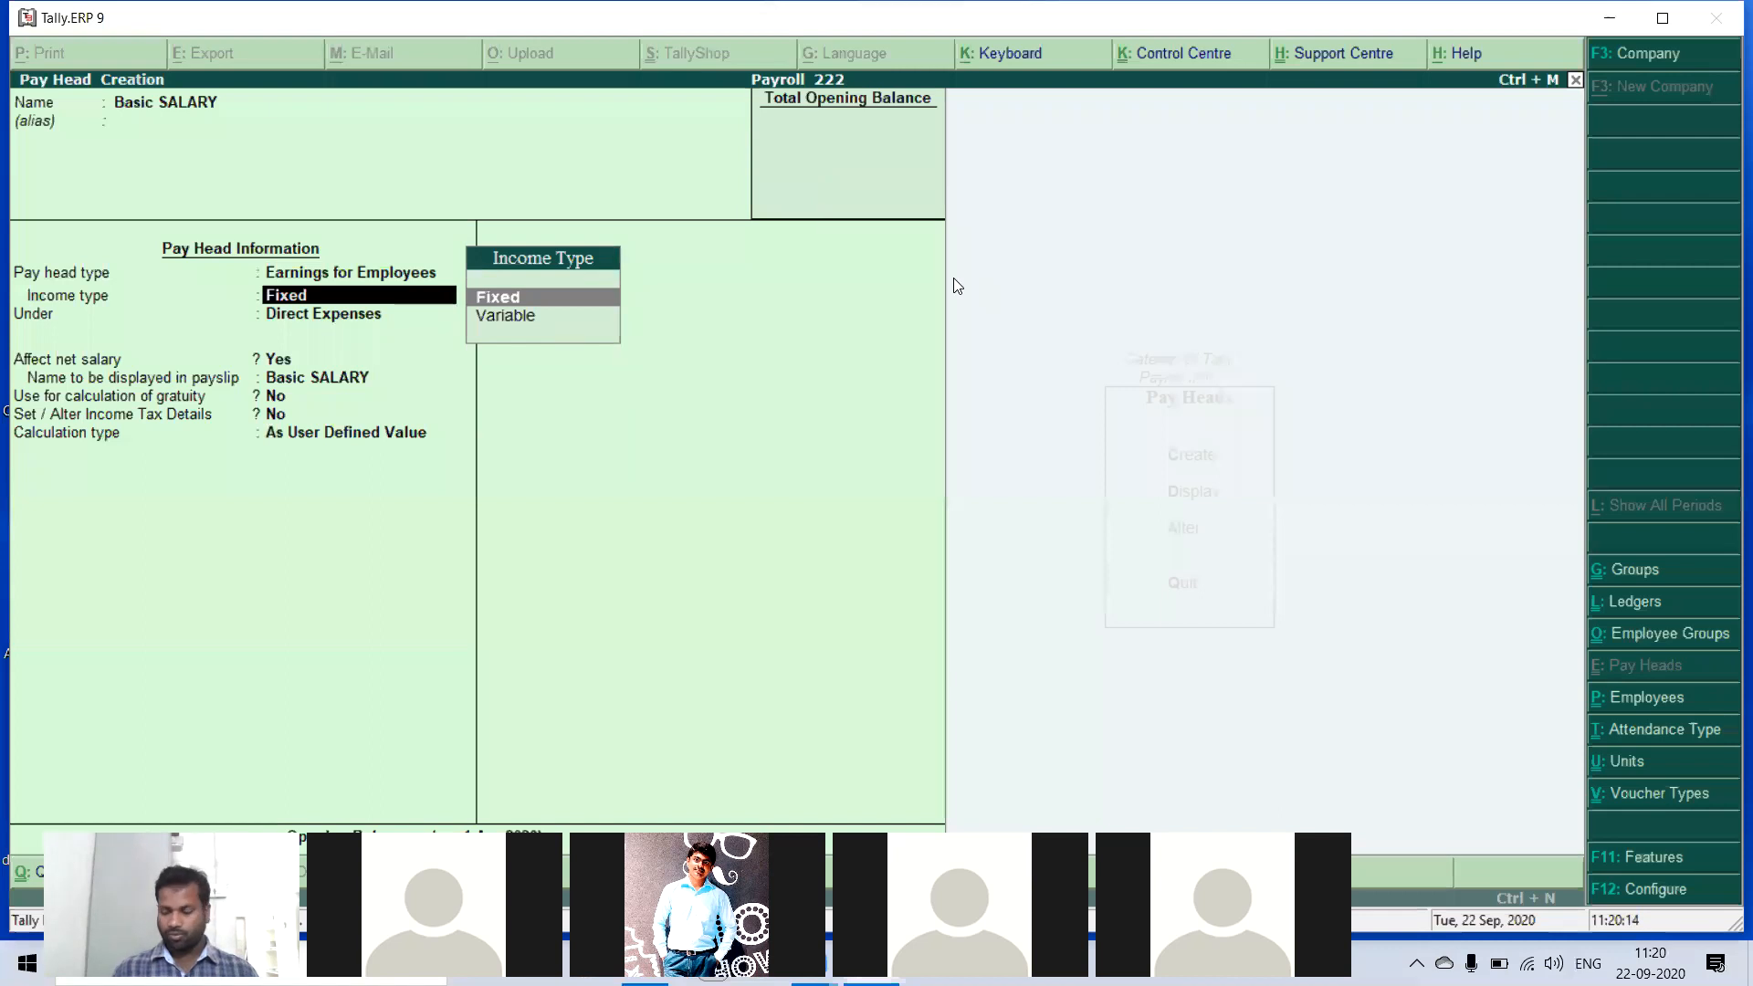
- Set the pay head's income type to Variable, keeping it under Direct Expenses with the default net salary, gratuity and income tax options
key("Down")
key("Return")
key("Return")
key("Return")
key("Return")
key("Return")
key("Return")
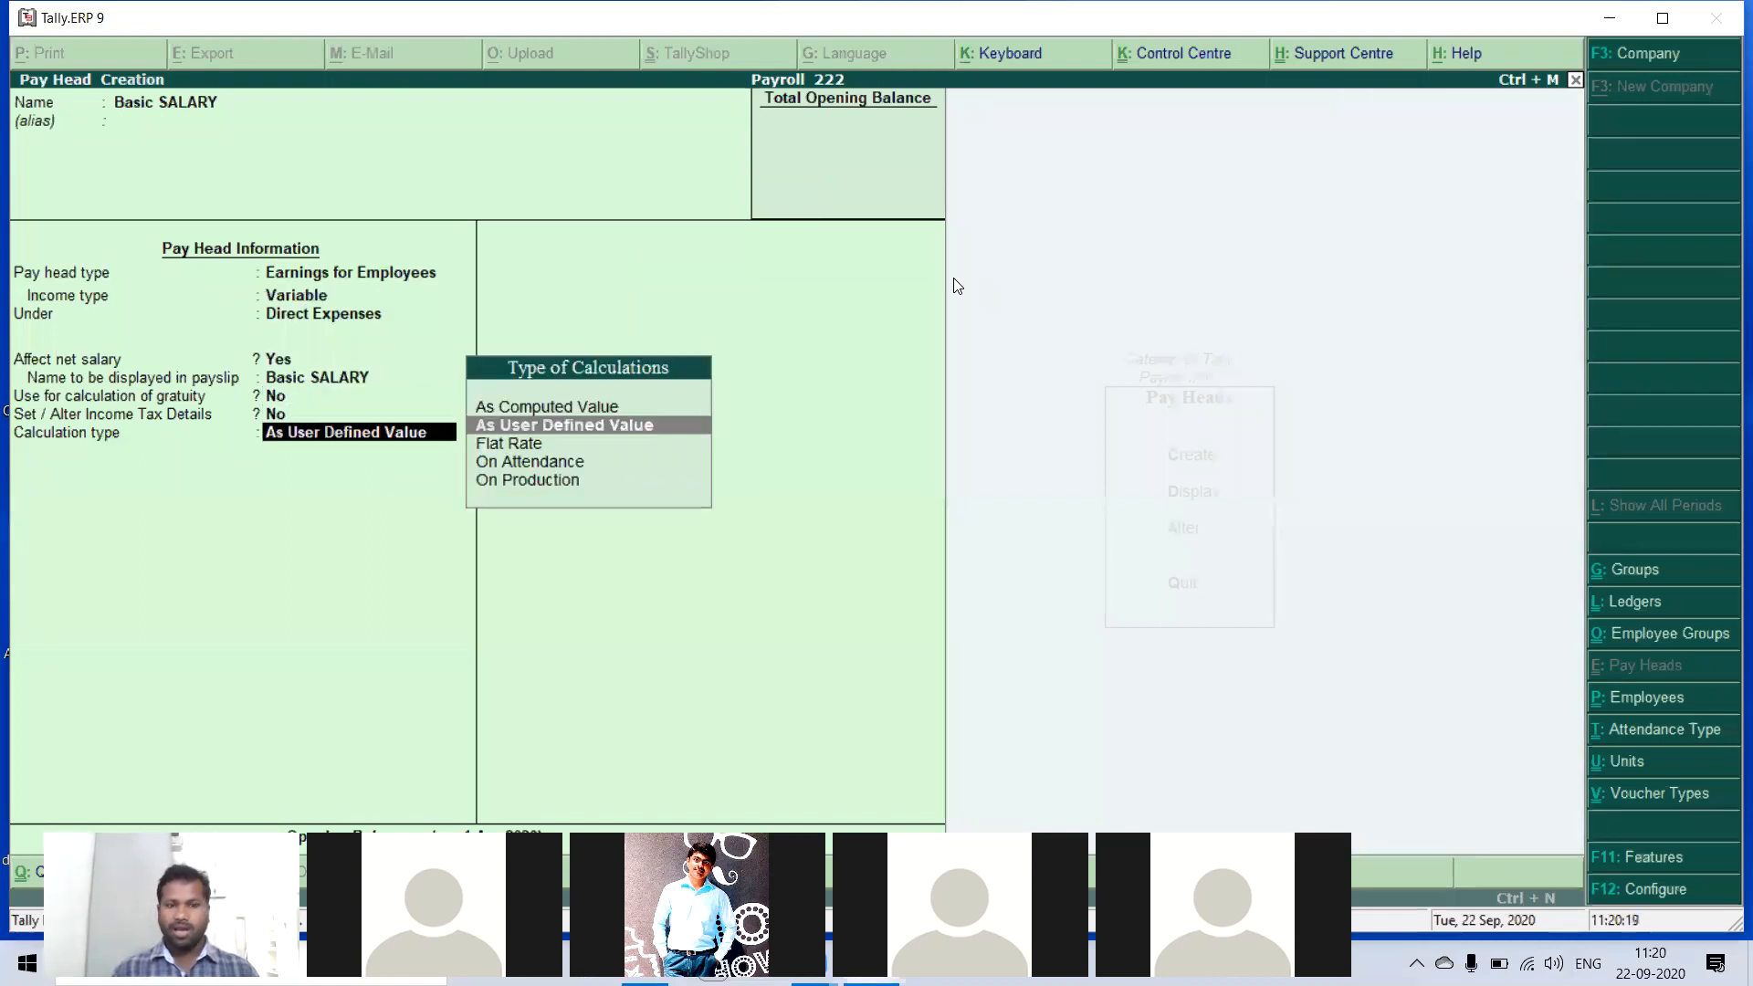
- Set the Basic SALARY pay head's calculation type to Flat Rate with a calculation period of Months
key("Down")
key("Return")
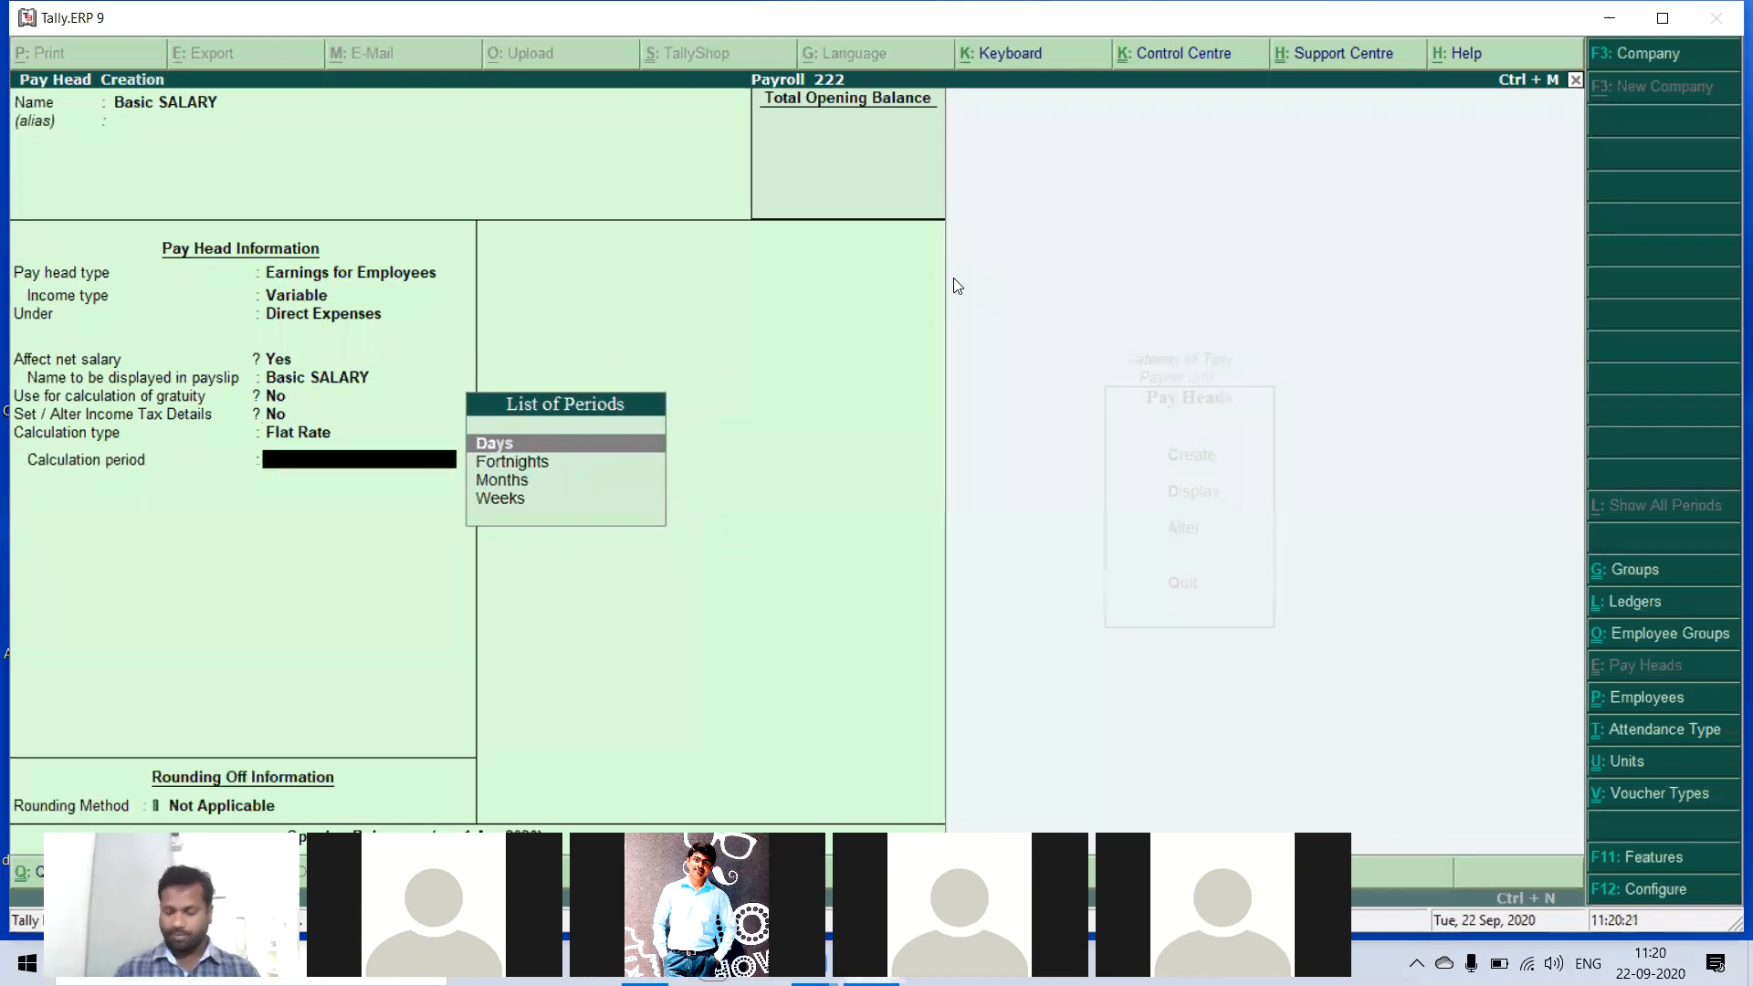
key("Down")
key("Down")
key("Return")
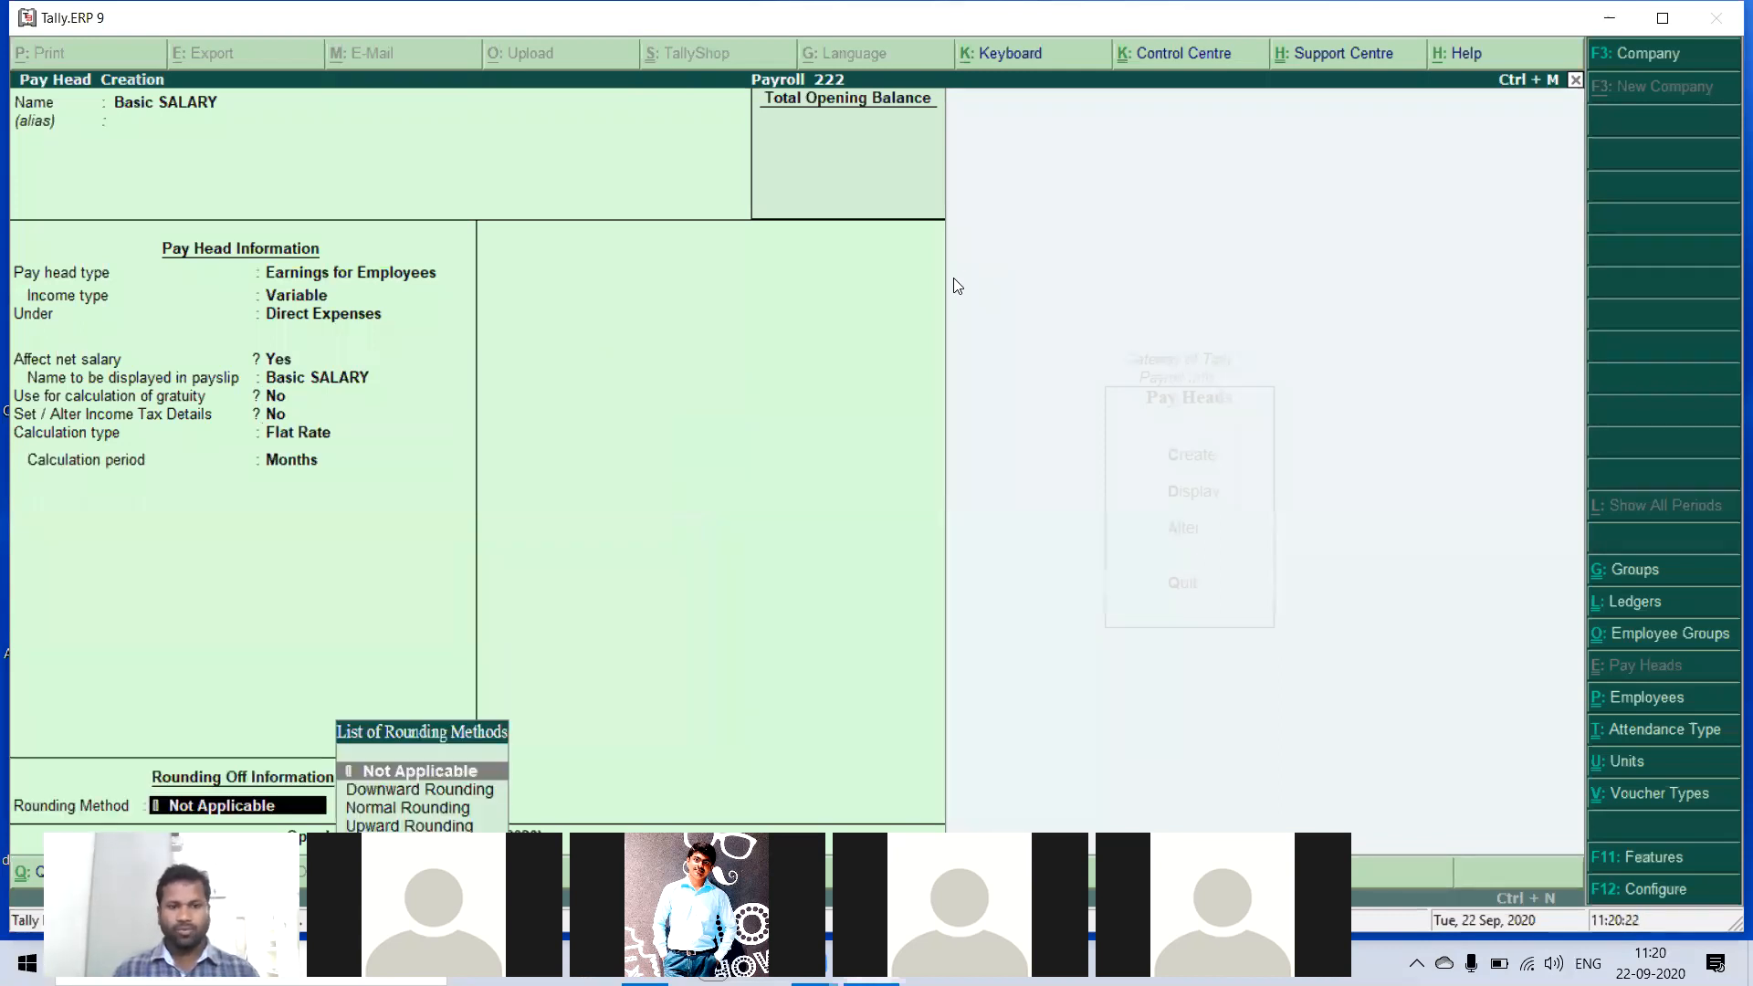
- Leave the Basic SALARY pay head's rounding method as Not Applicable and save the pay head
key("Return")
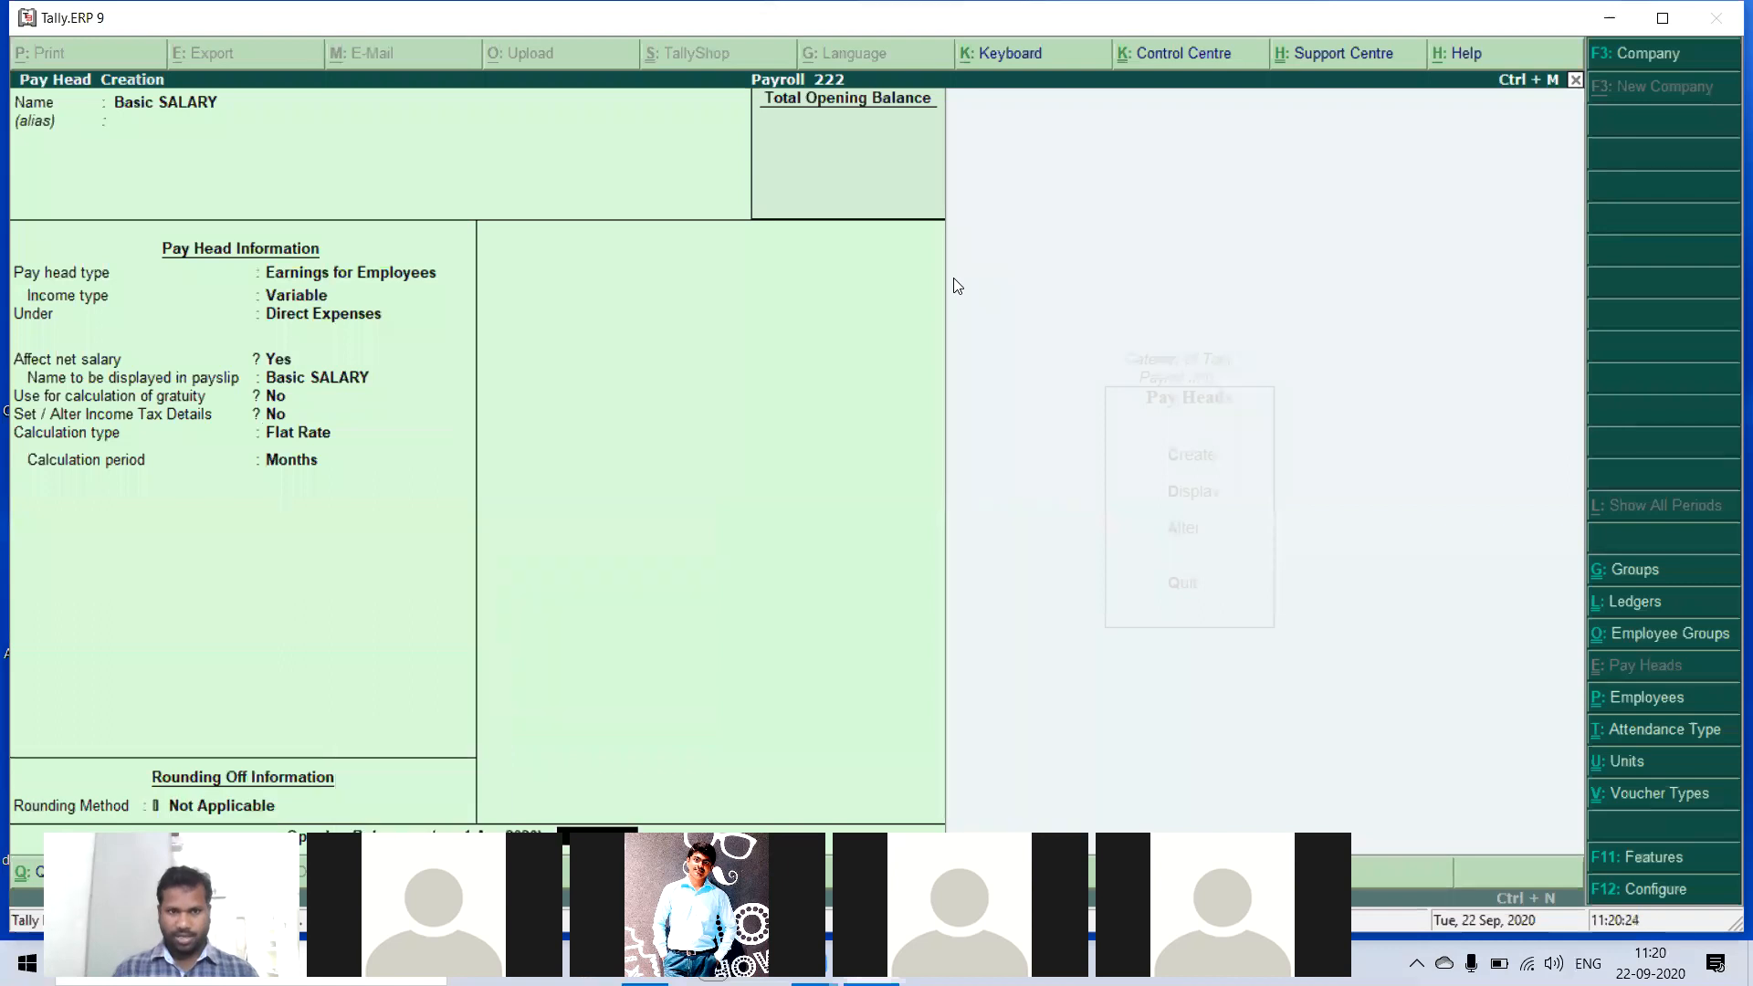
key("Return")
key("Return")
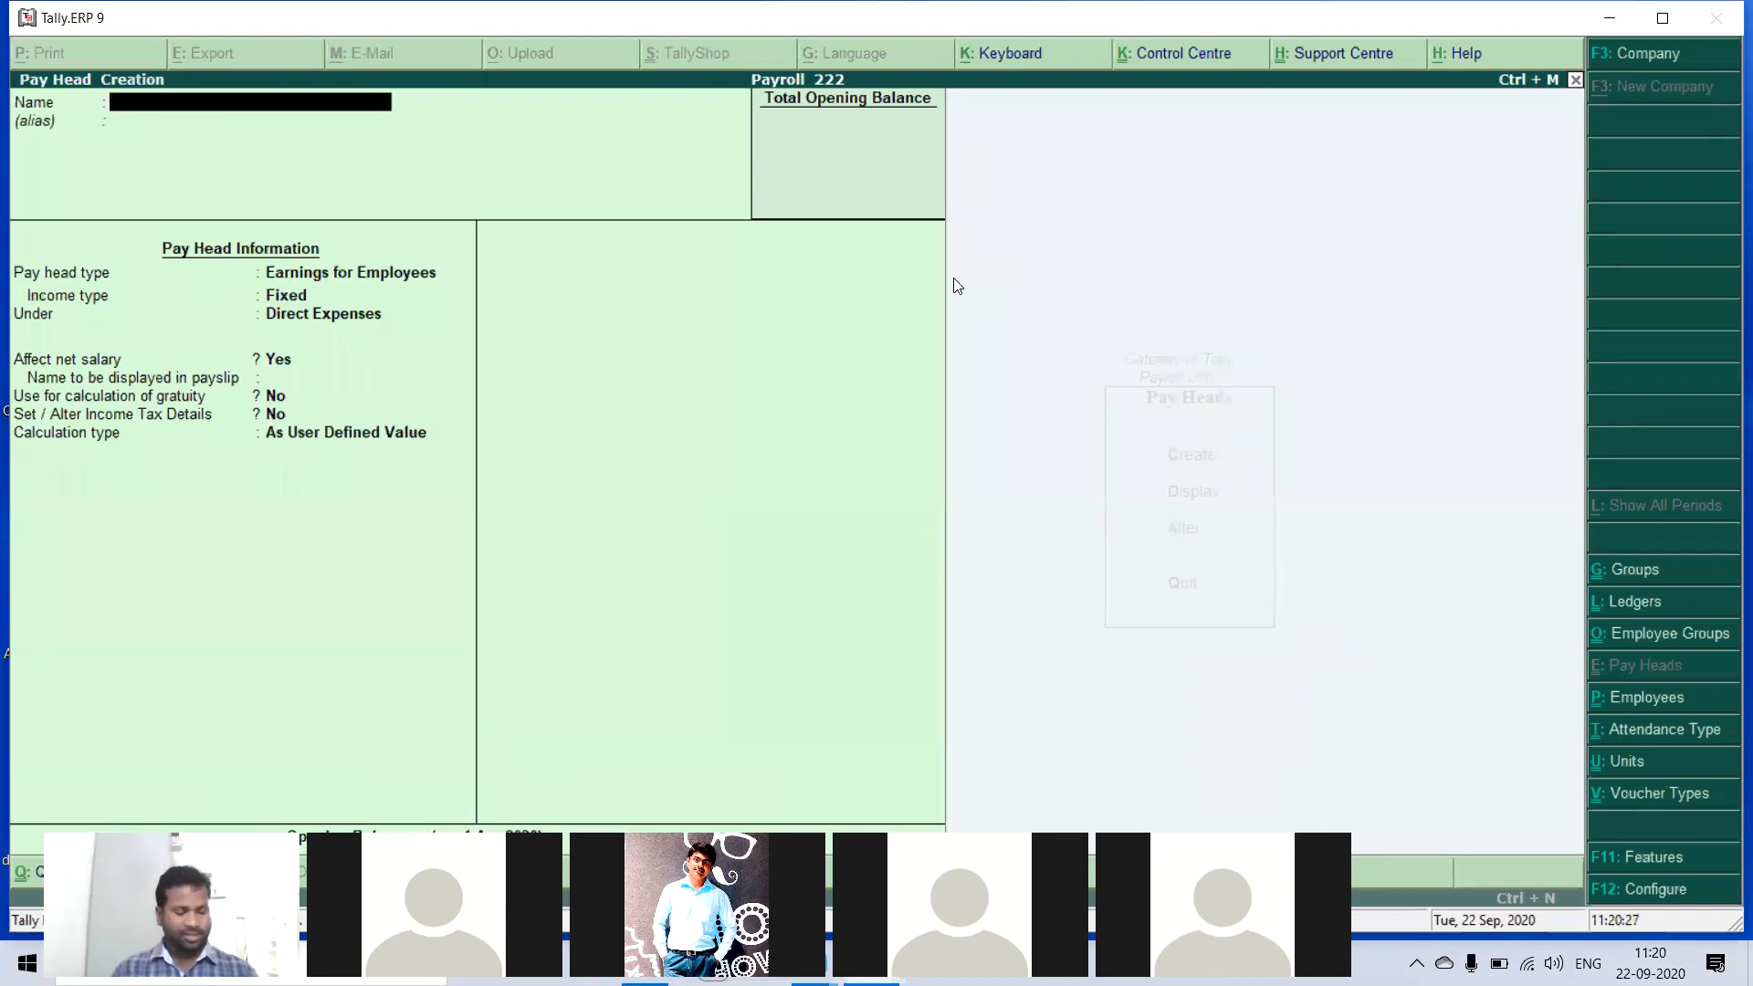
- Start a new pay head named "HRA" with the pay head type Earnings for Employees
type("HRA")
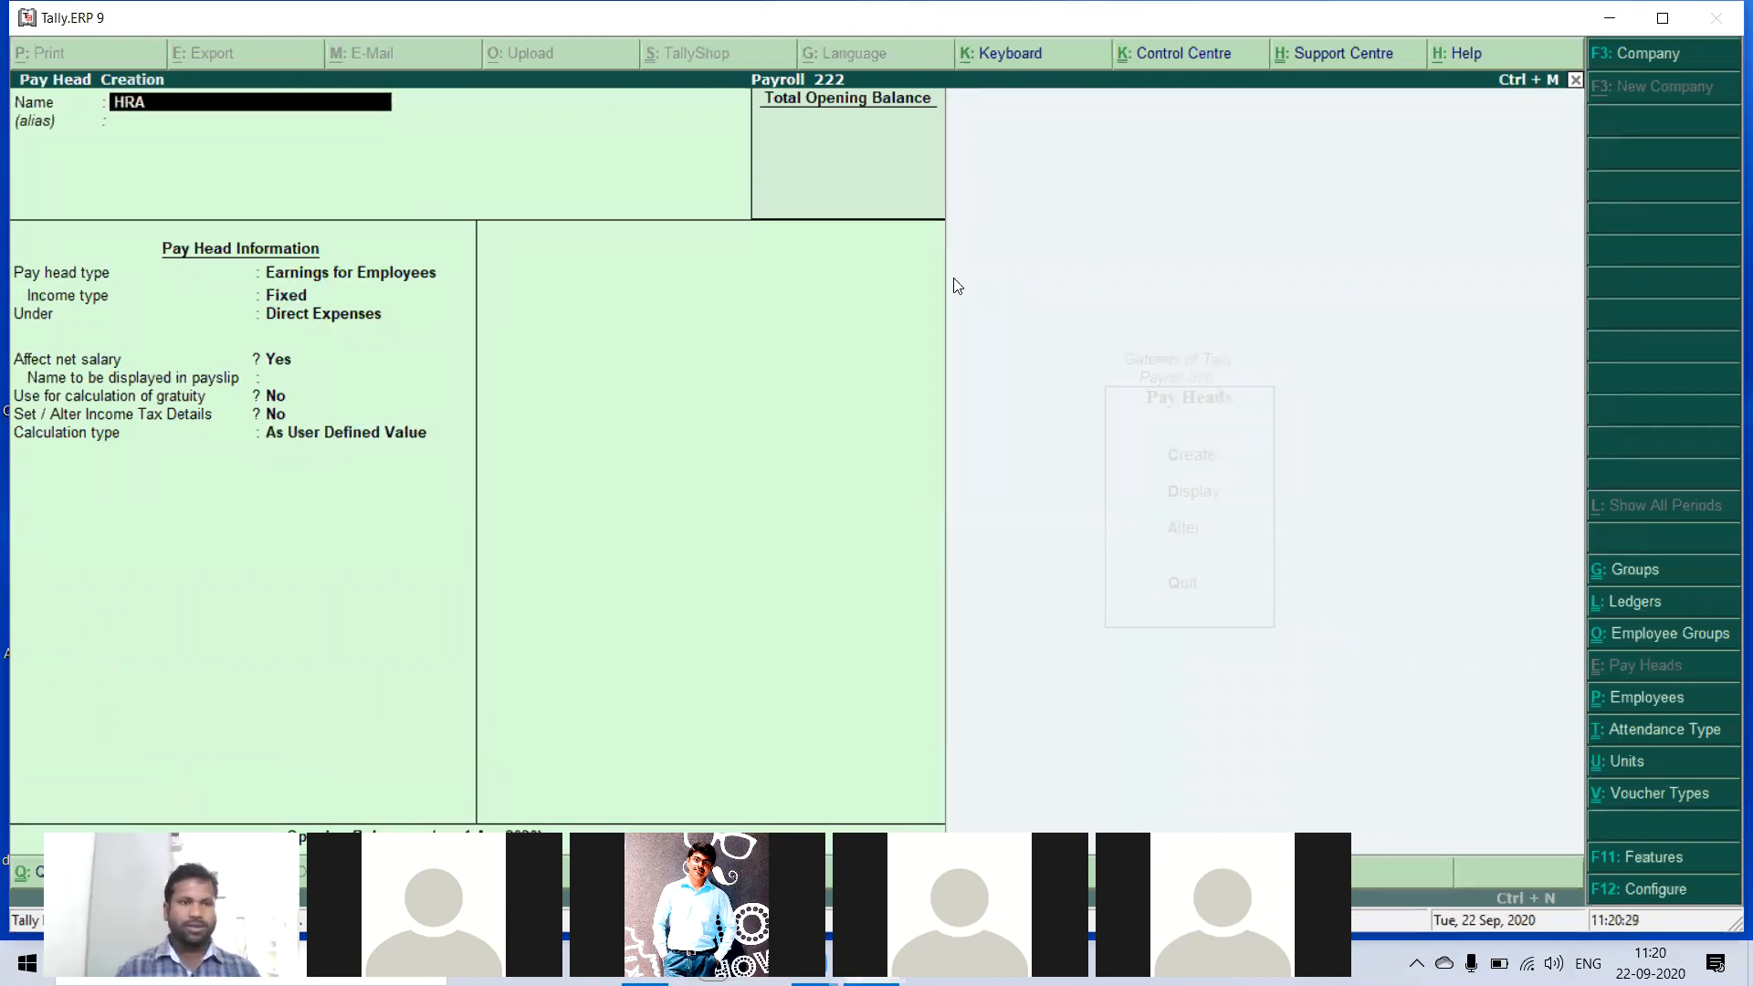
key("Return")
key("Return")
key("Up")
key("Down")
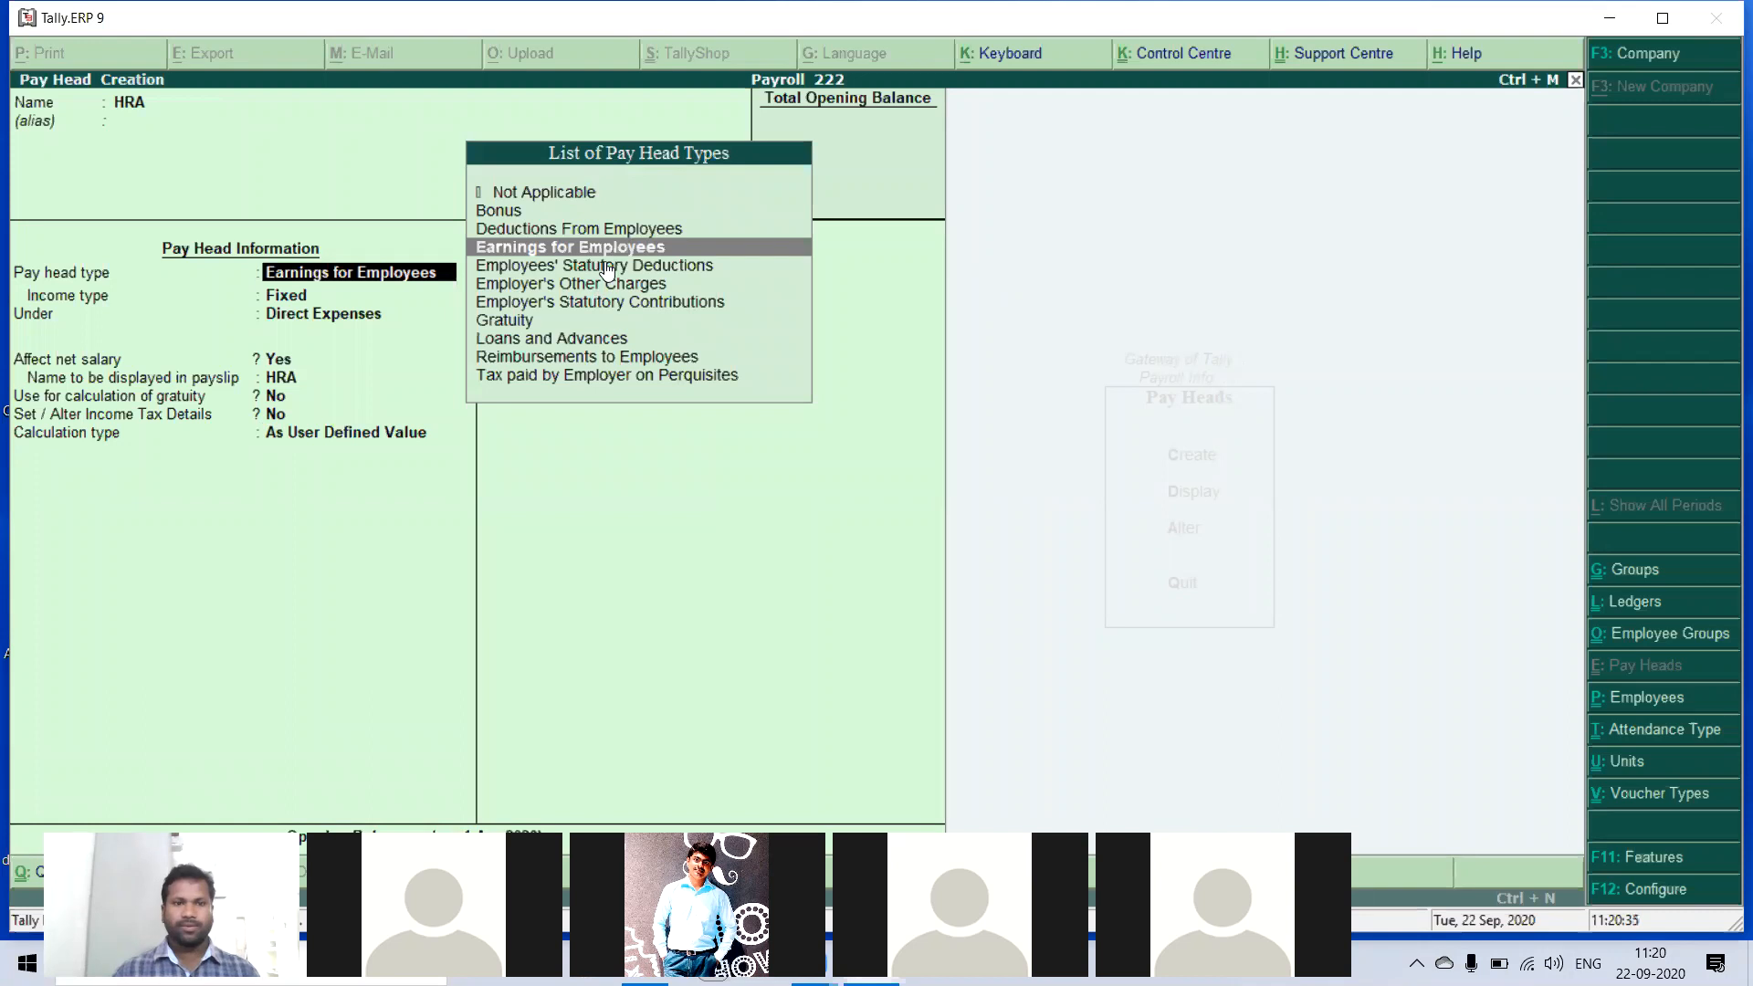
key("Return")
- Set HRA's income type to Variable and place it under Indirect Expenses, keeping the default net salary, payslip name, gratuity and income tax options
key("Down")
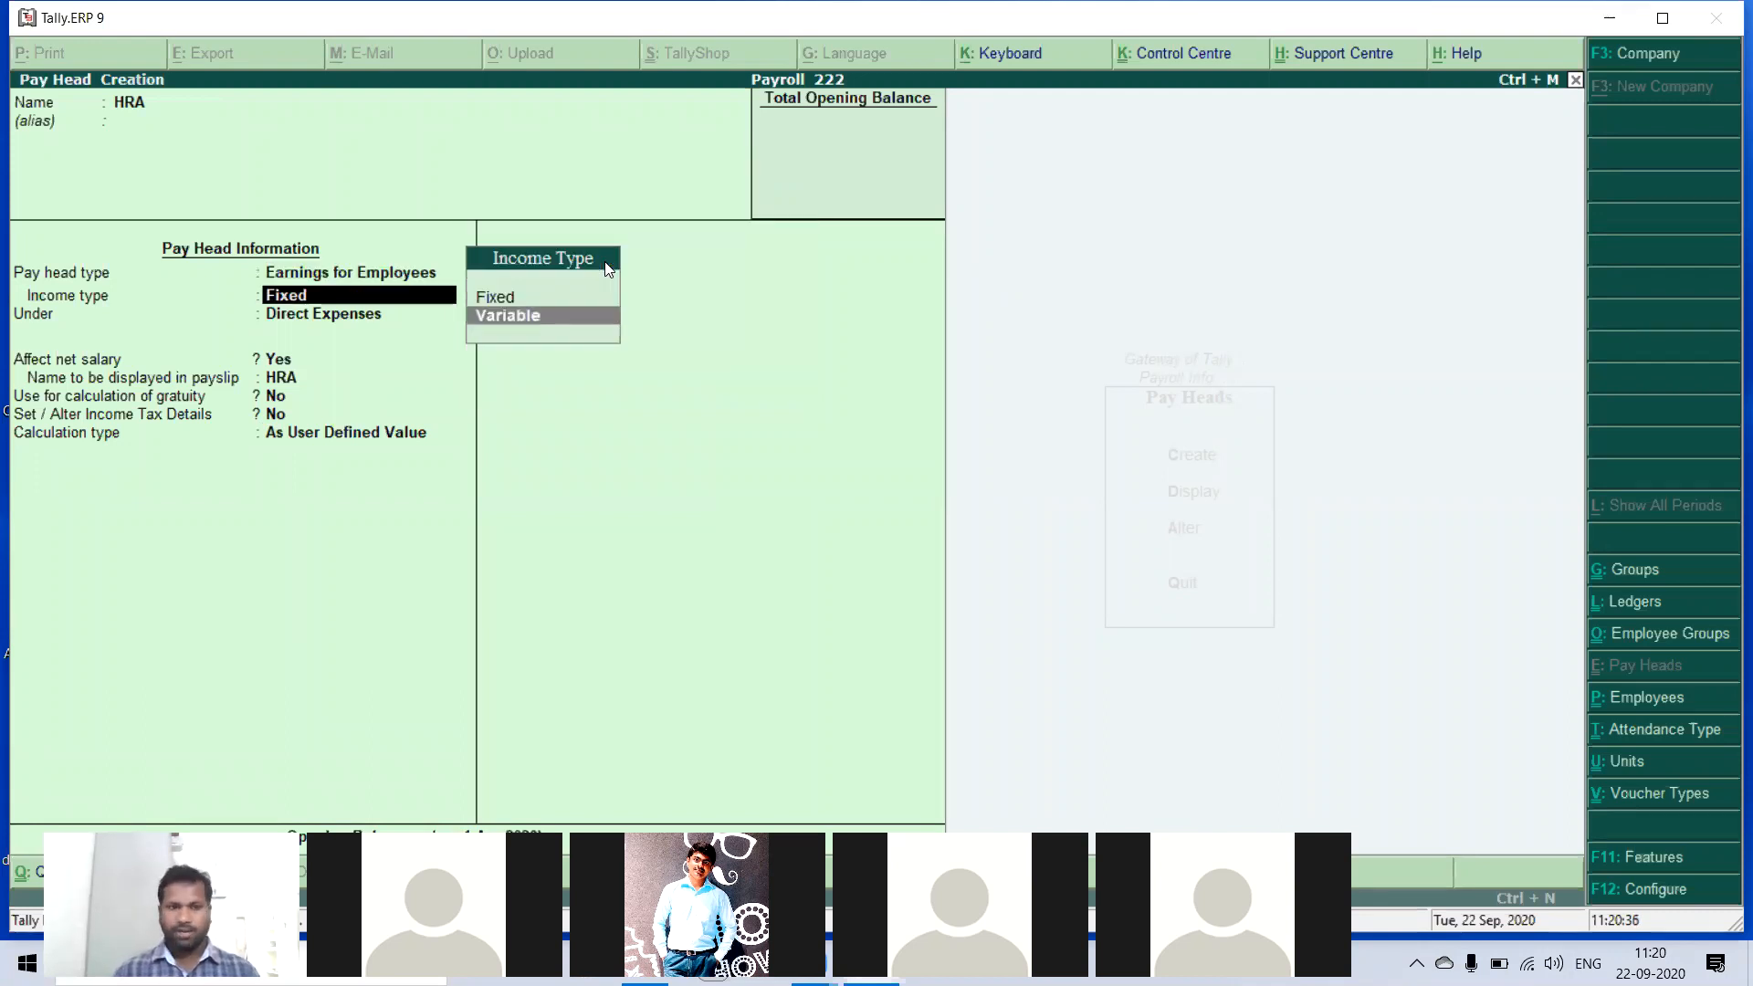
key("Return")
key("Down")
key("Down")
key("Down")
key("Return")
key("Return")
key("Return")
key("Return")
key("Return")
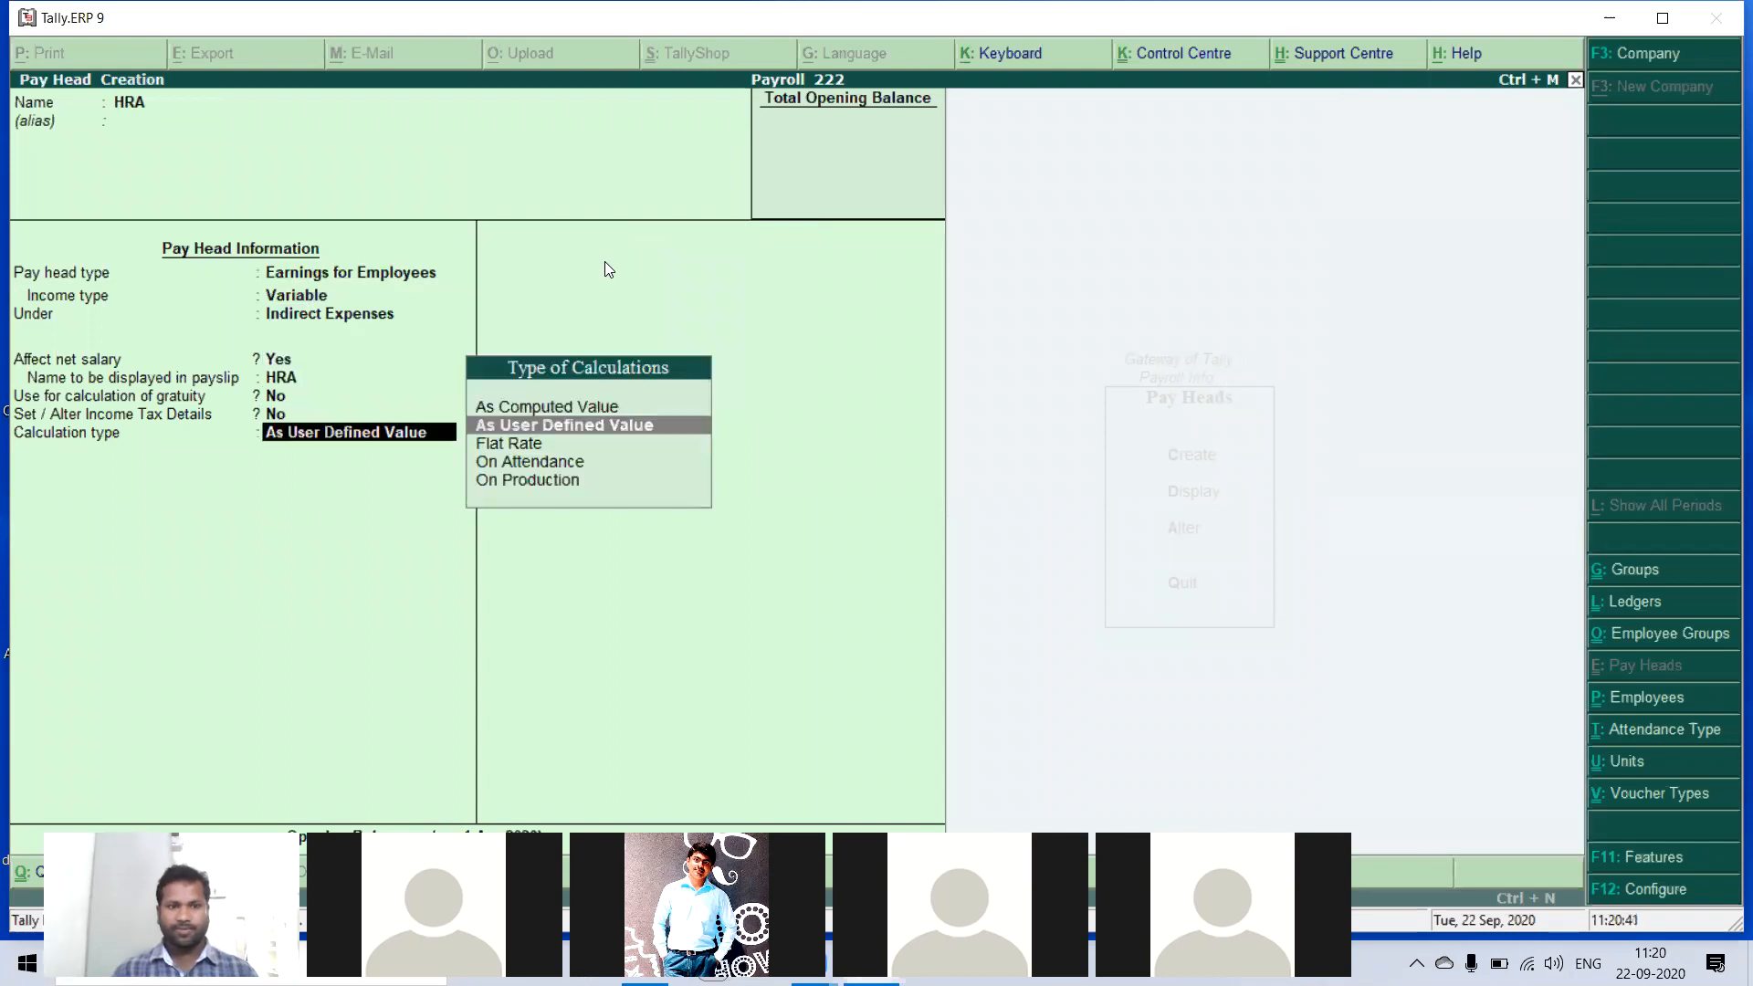
- Set HRA's calculation type to As Computed Value with a Months period and rounding Not Applicable
key("Up")
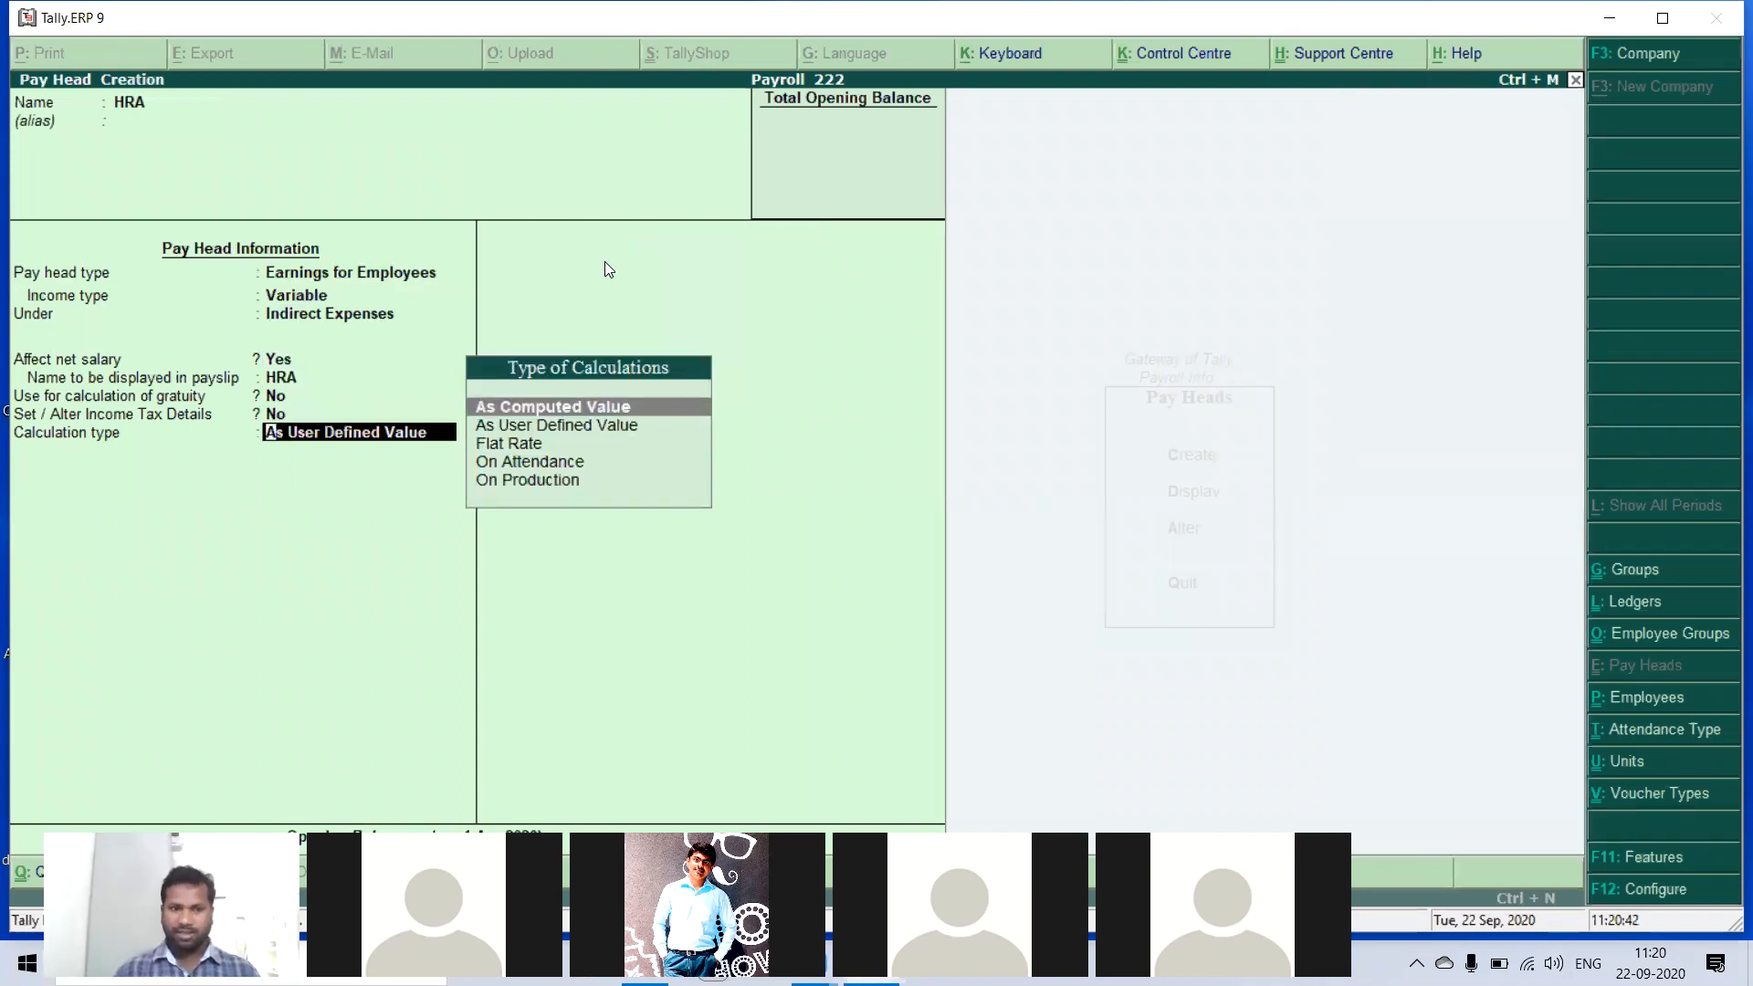
key("Return")
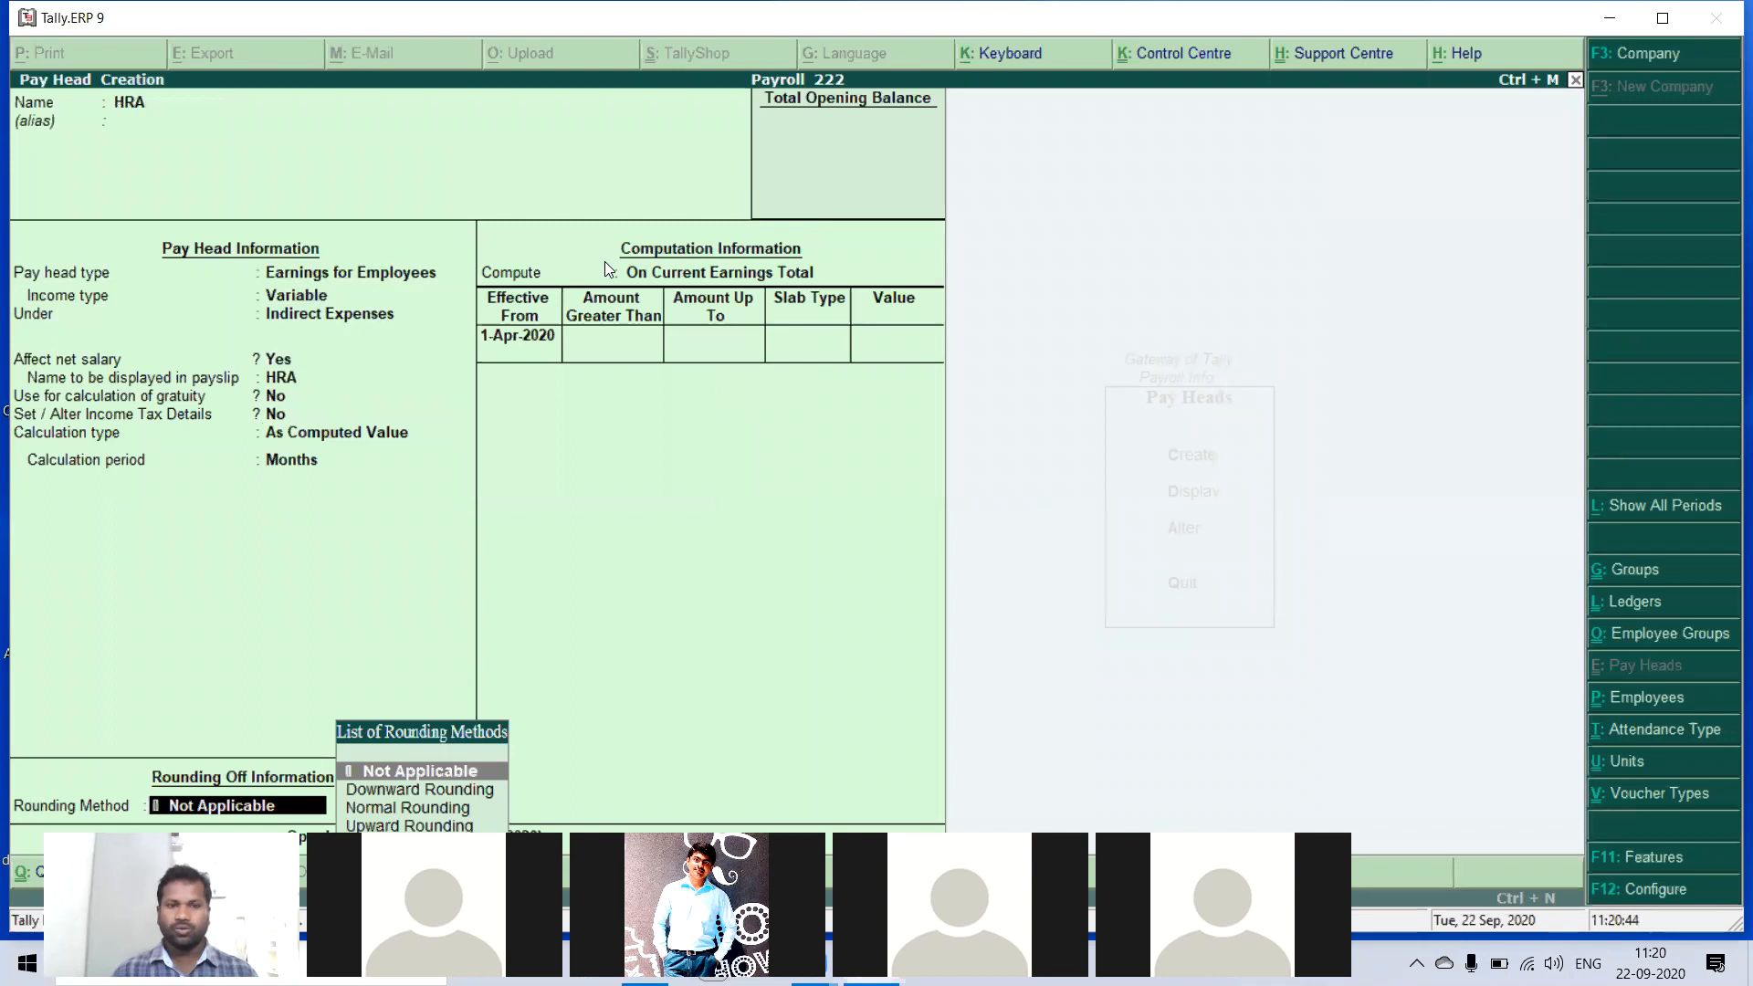
key("Return")
- Compute HRA on a specified formula that adds the Basic SALARY pay head
key("Down")
key("Down")
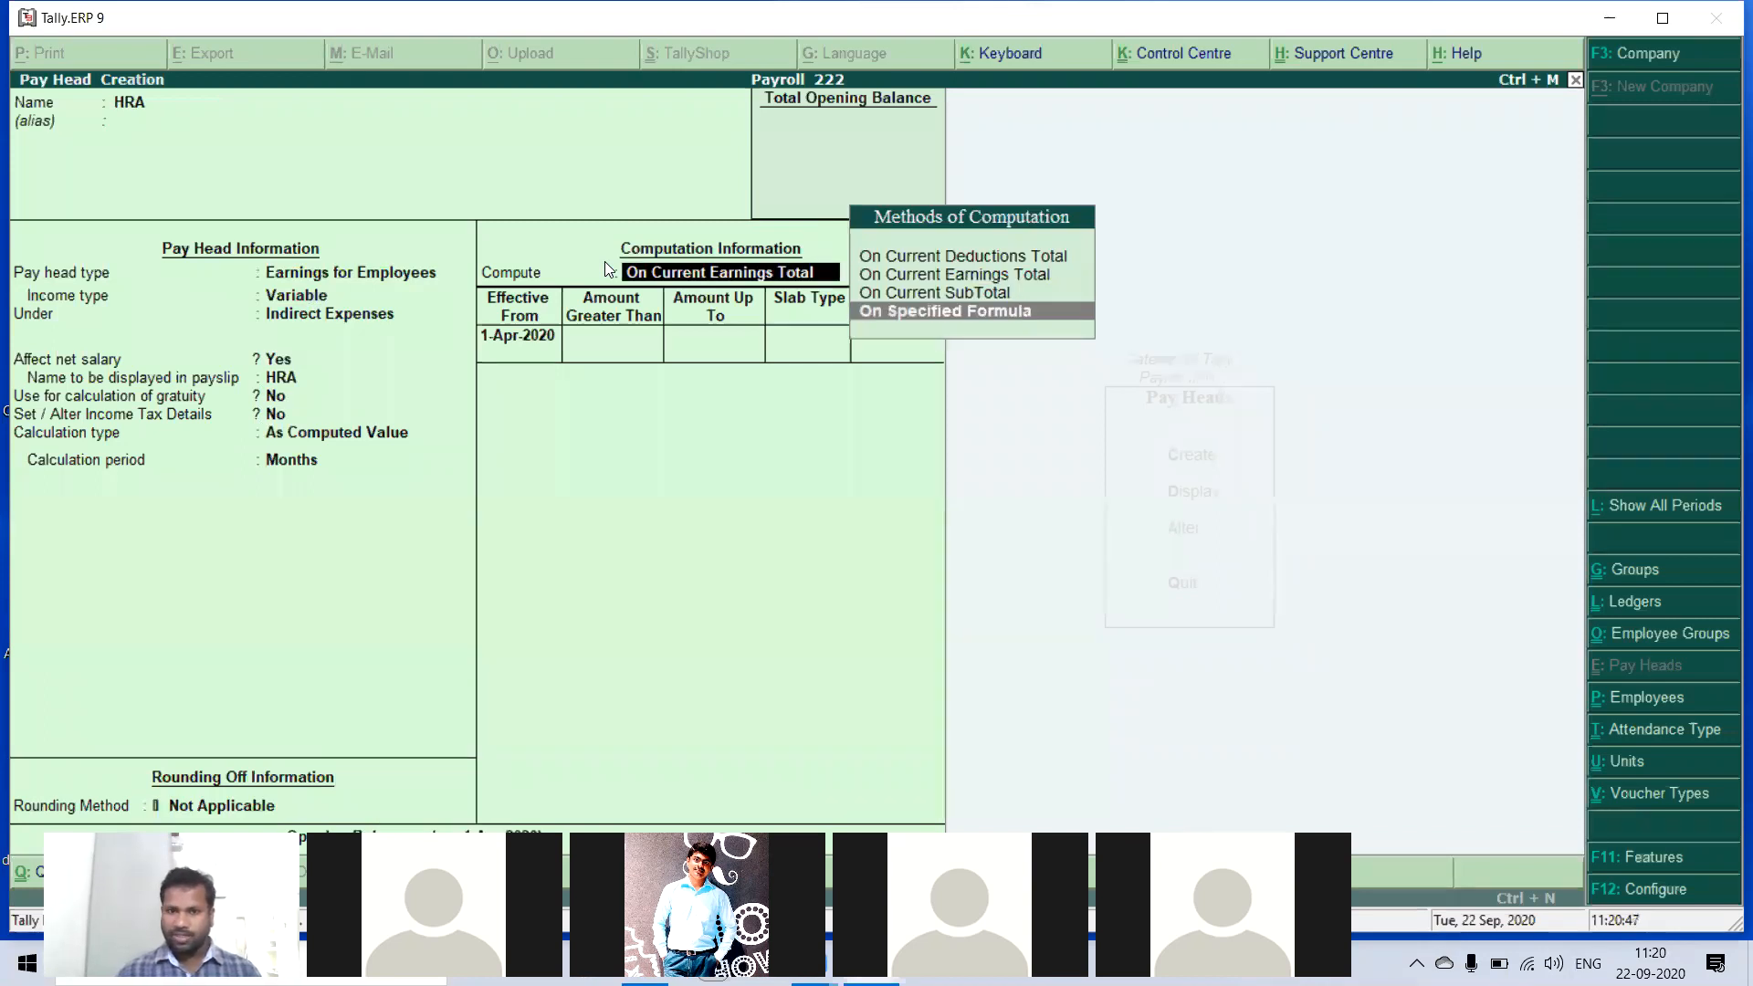
key("Return")
key("Return")
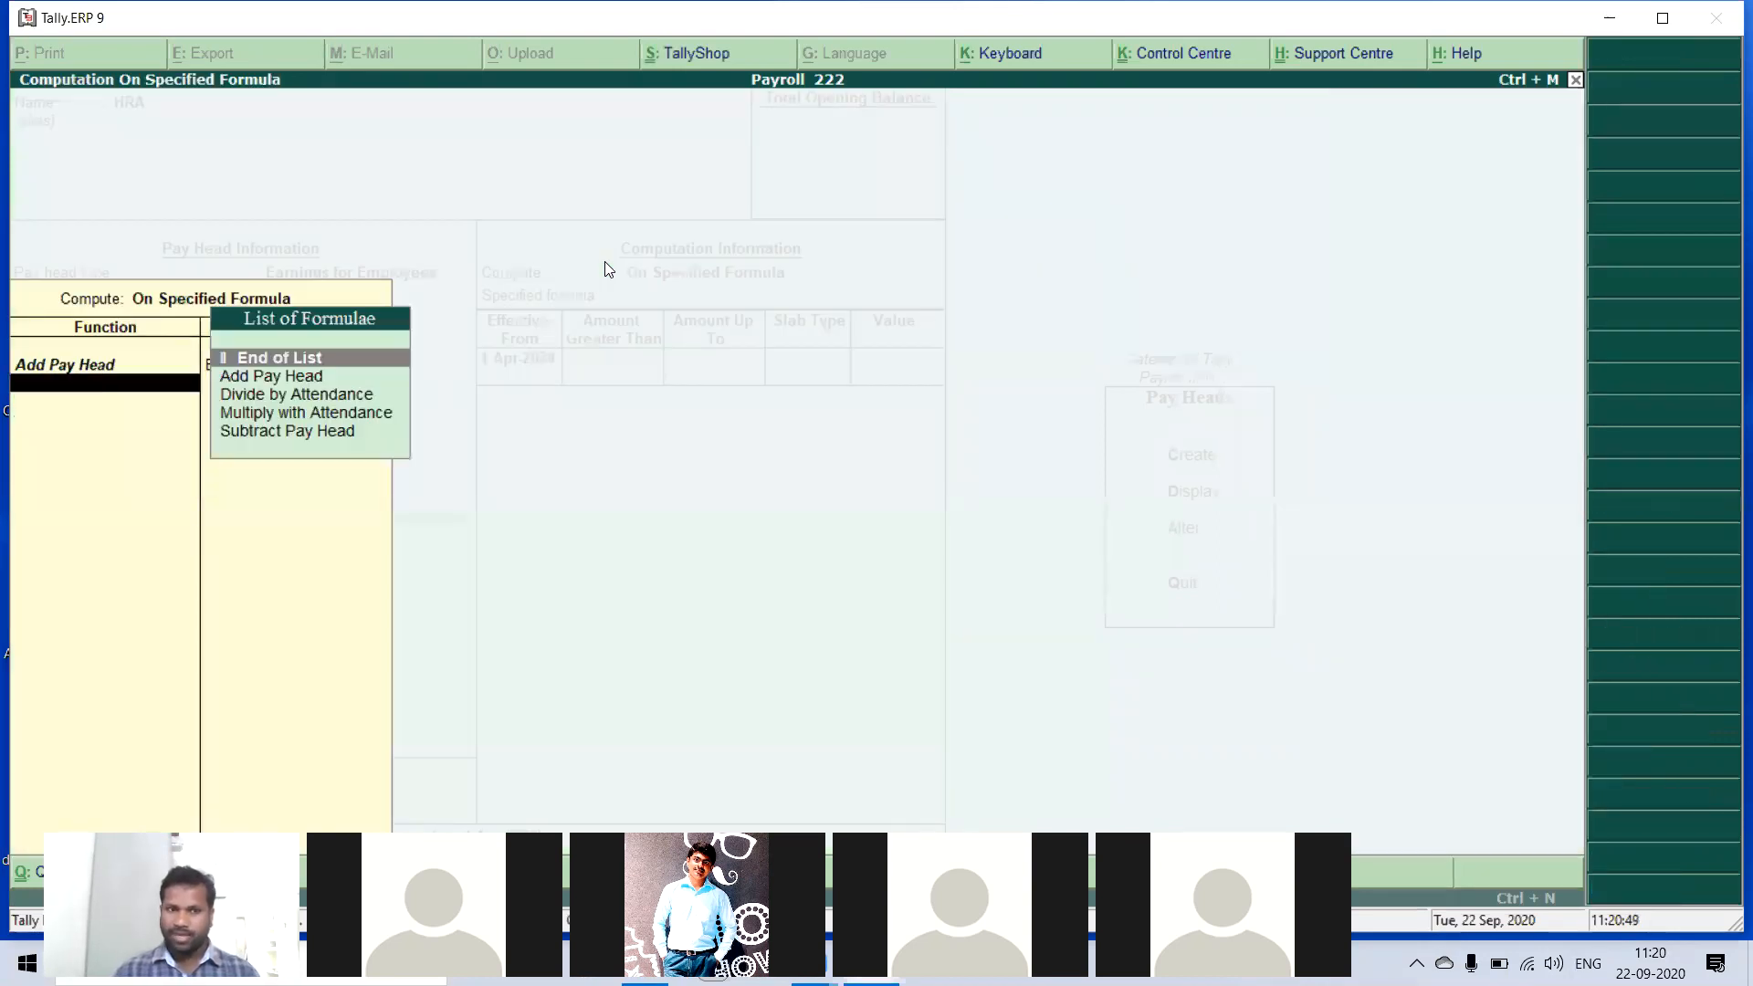
key("Return")
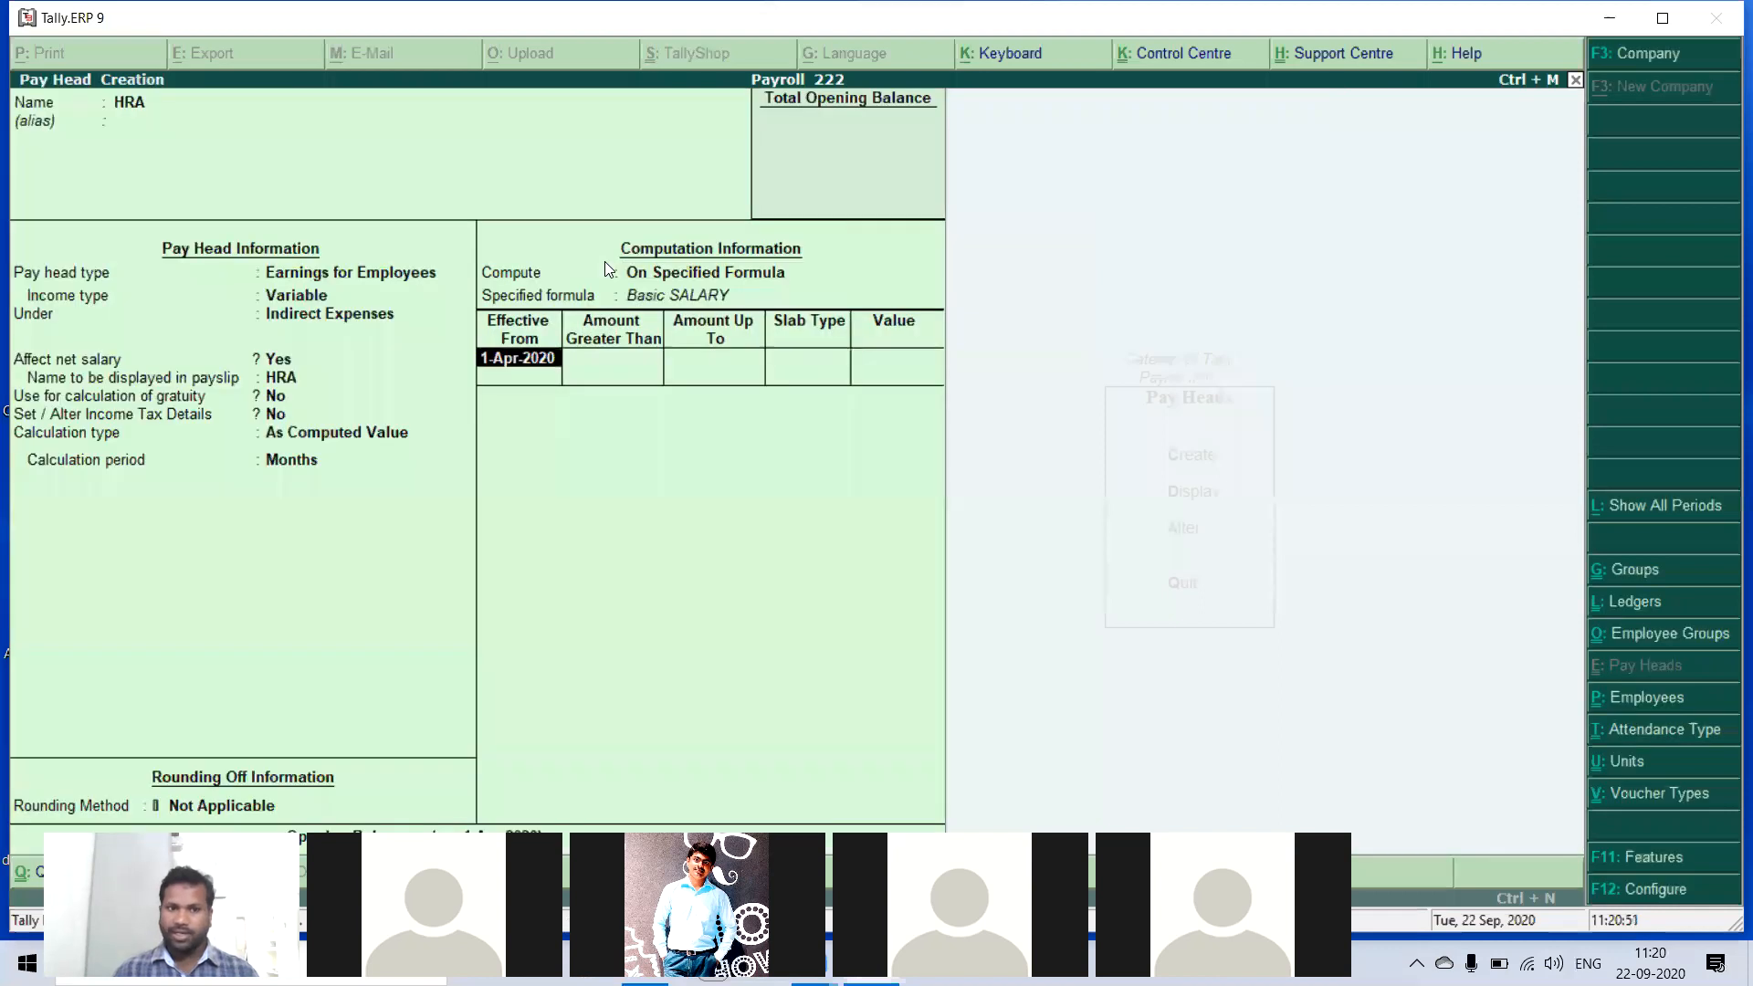
- Add a 10% percentage slab to HRA effective from 1-Apr-2020 and save the pay head
key("Return")
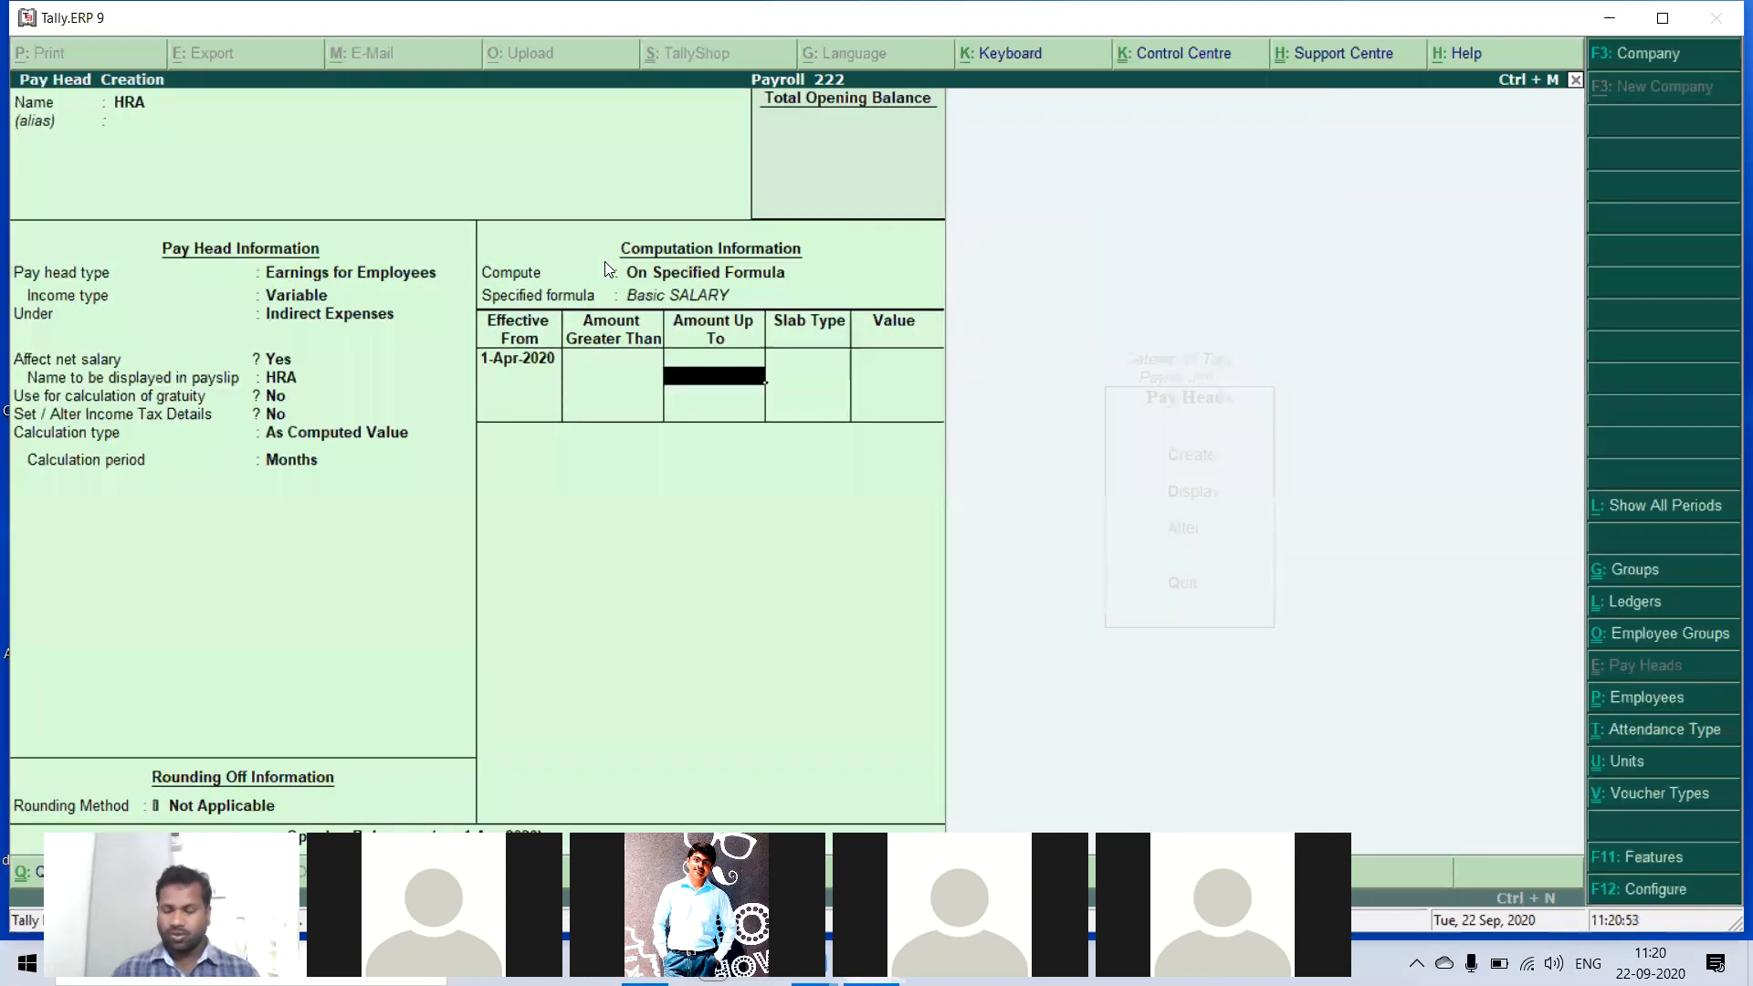
key("Return")
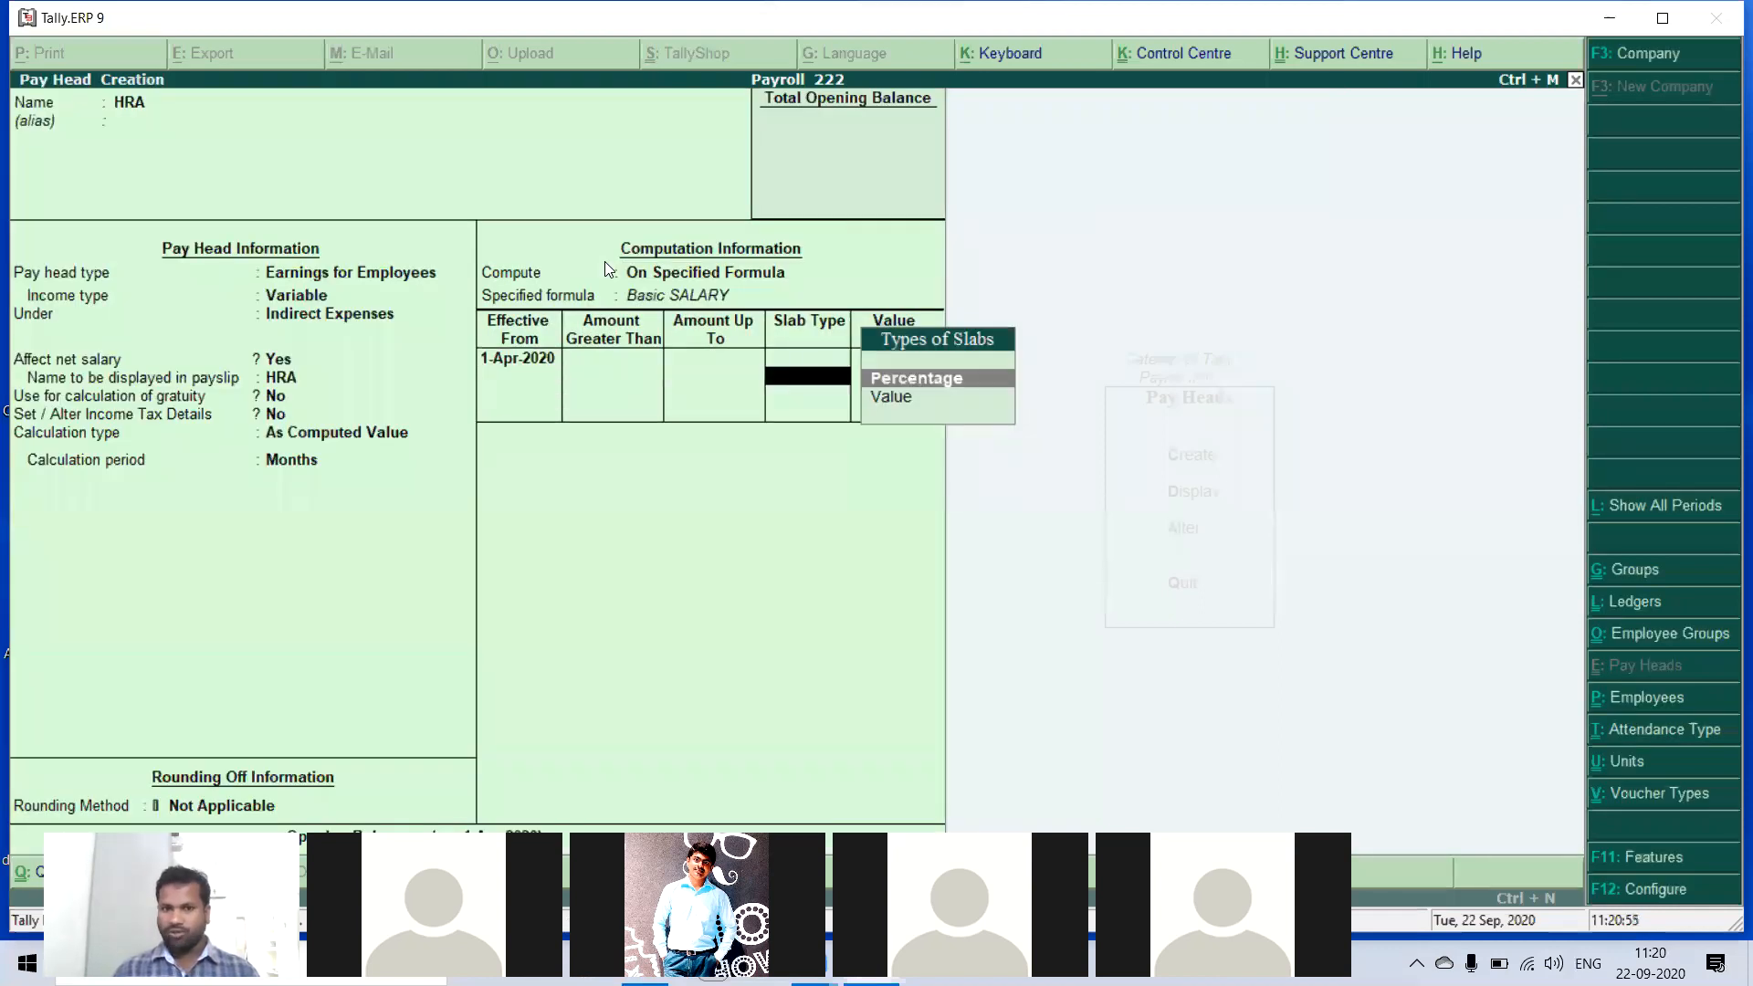
key("Return")
type("10")
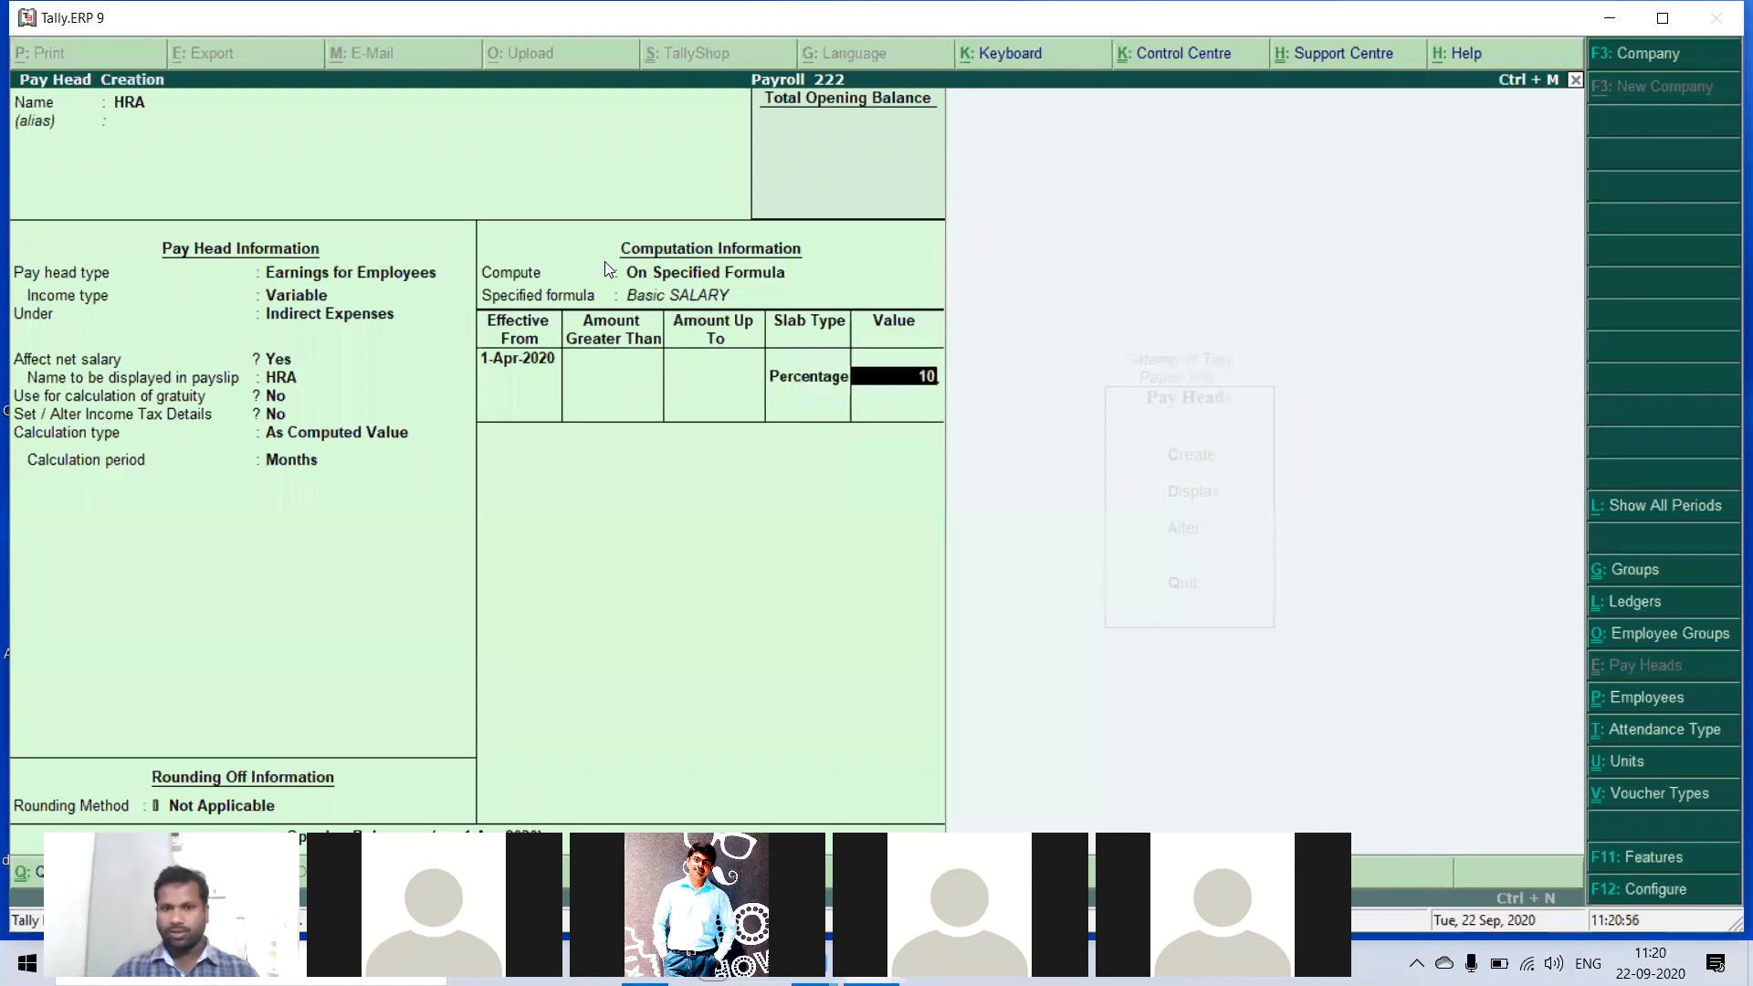
key("Return")
key("Return")
key("Return")
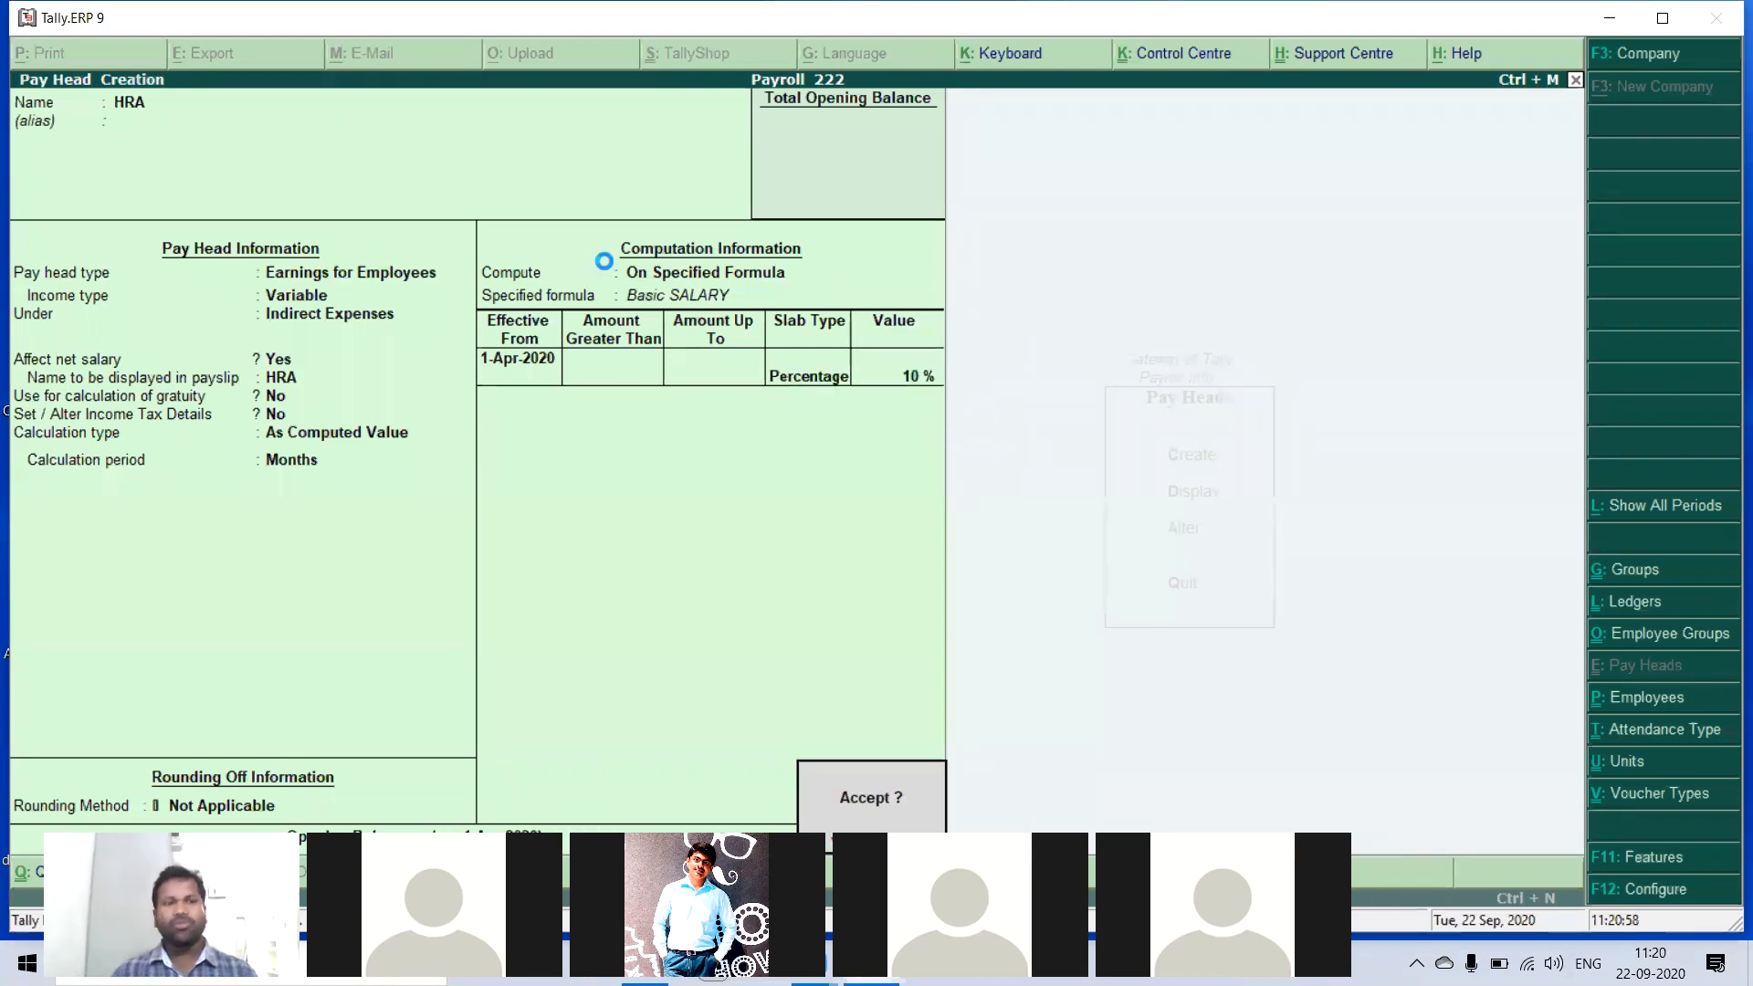
key("Return")
- Start a new pay head named "ESI" with the pay head type Deductions From Employees
type("E")
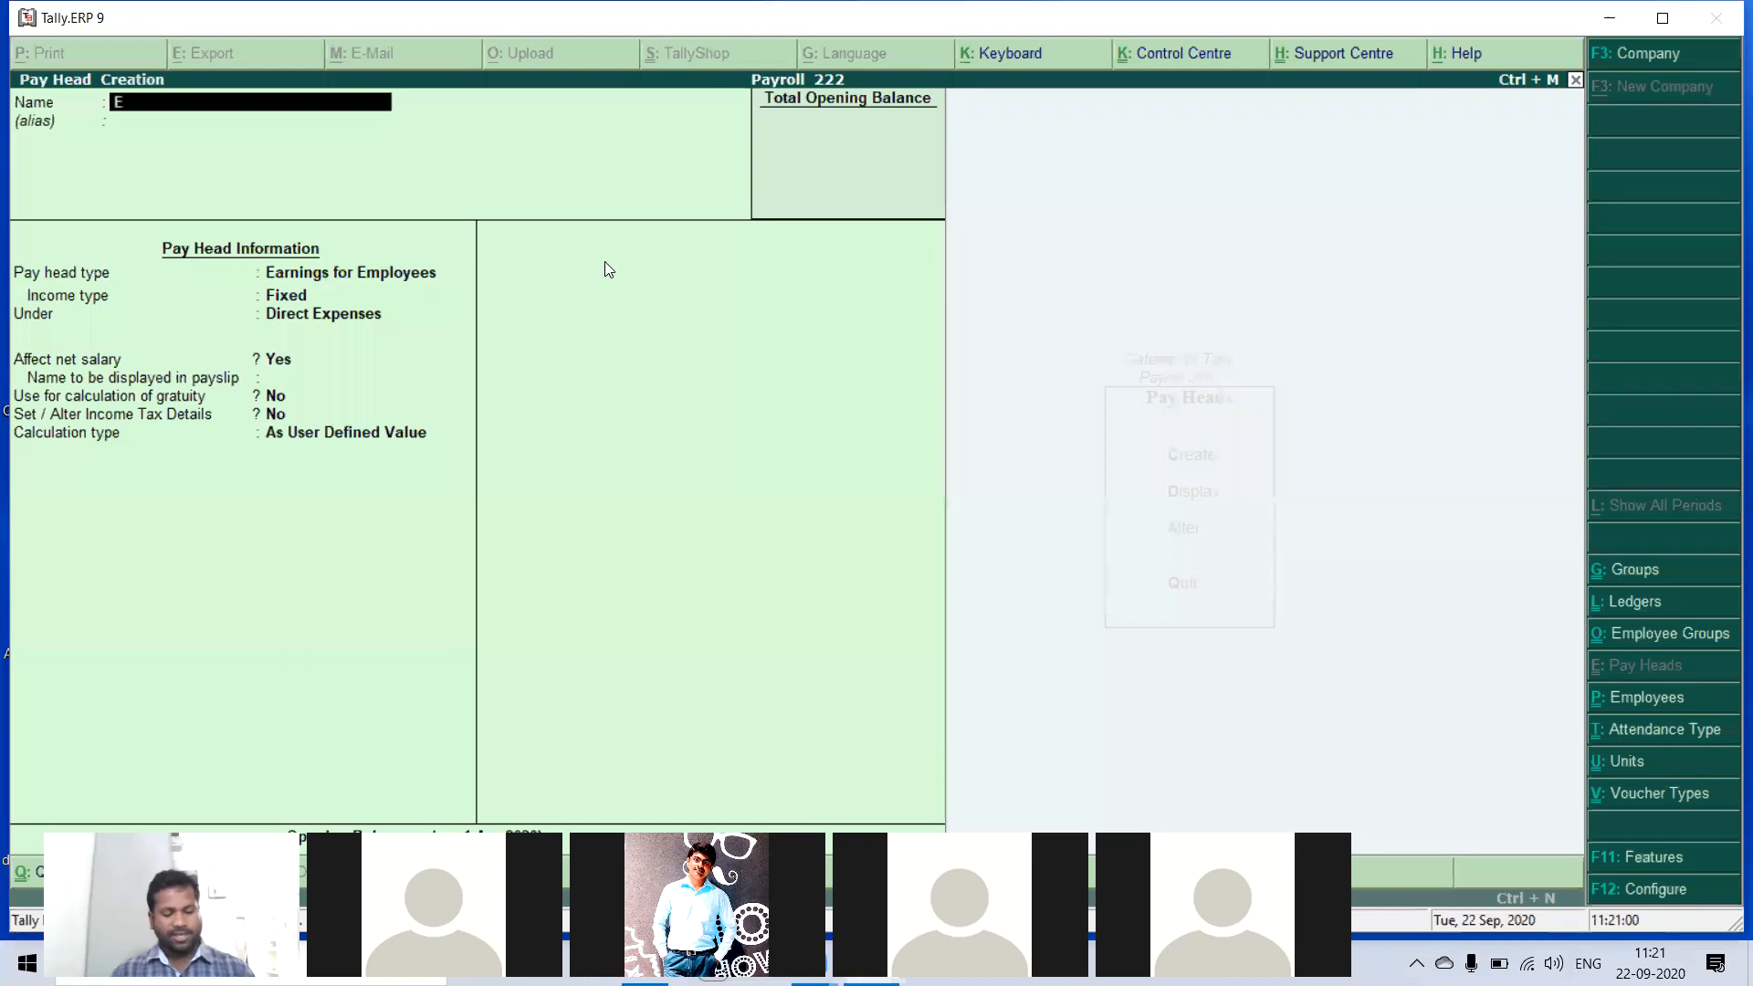
type("SI")
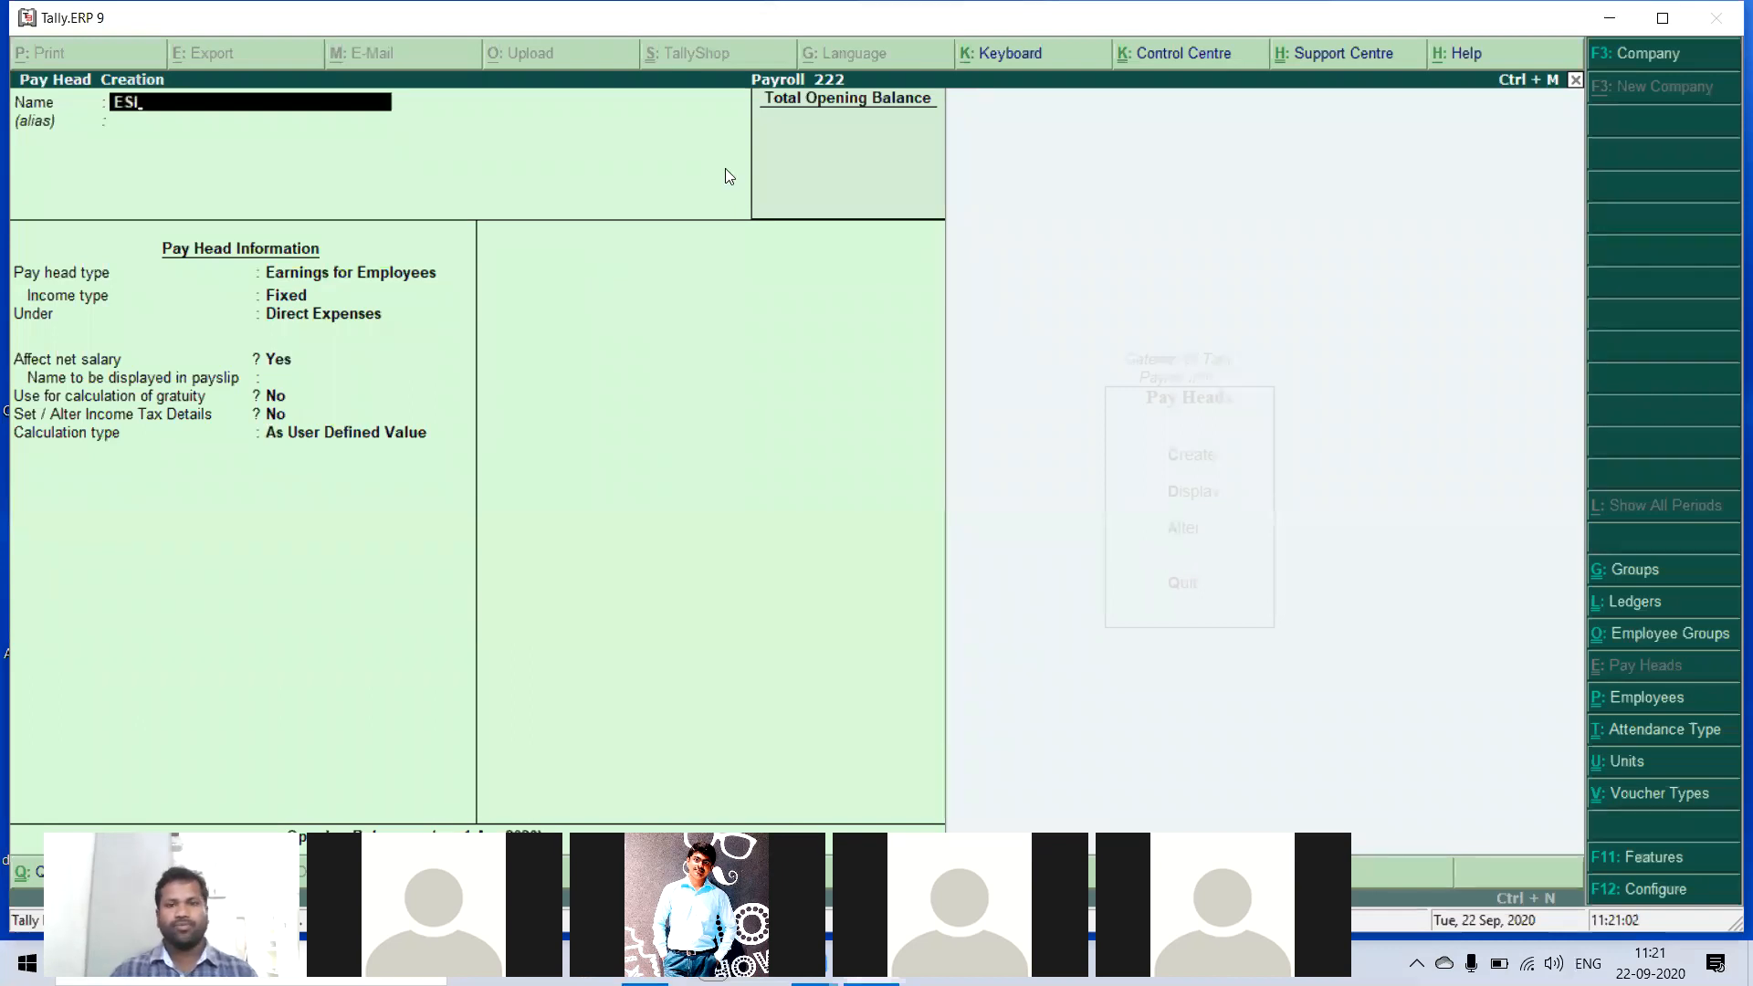
key("Return")
key("Return")
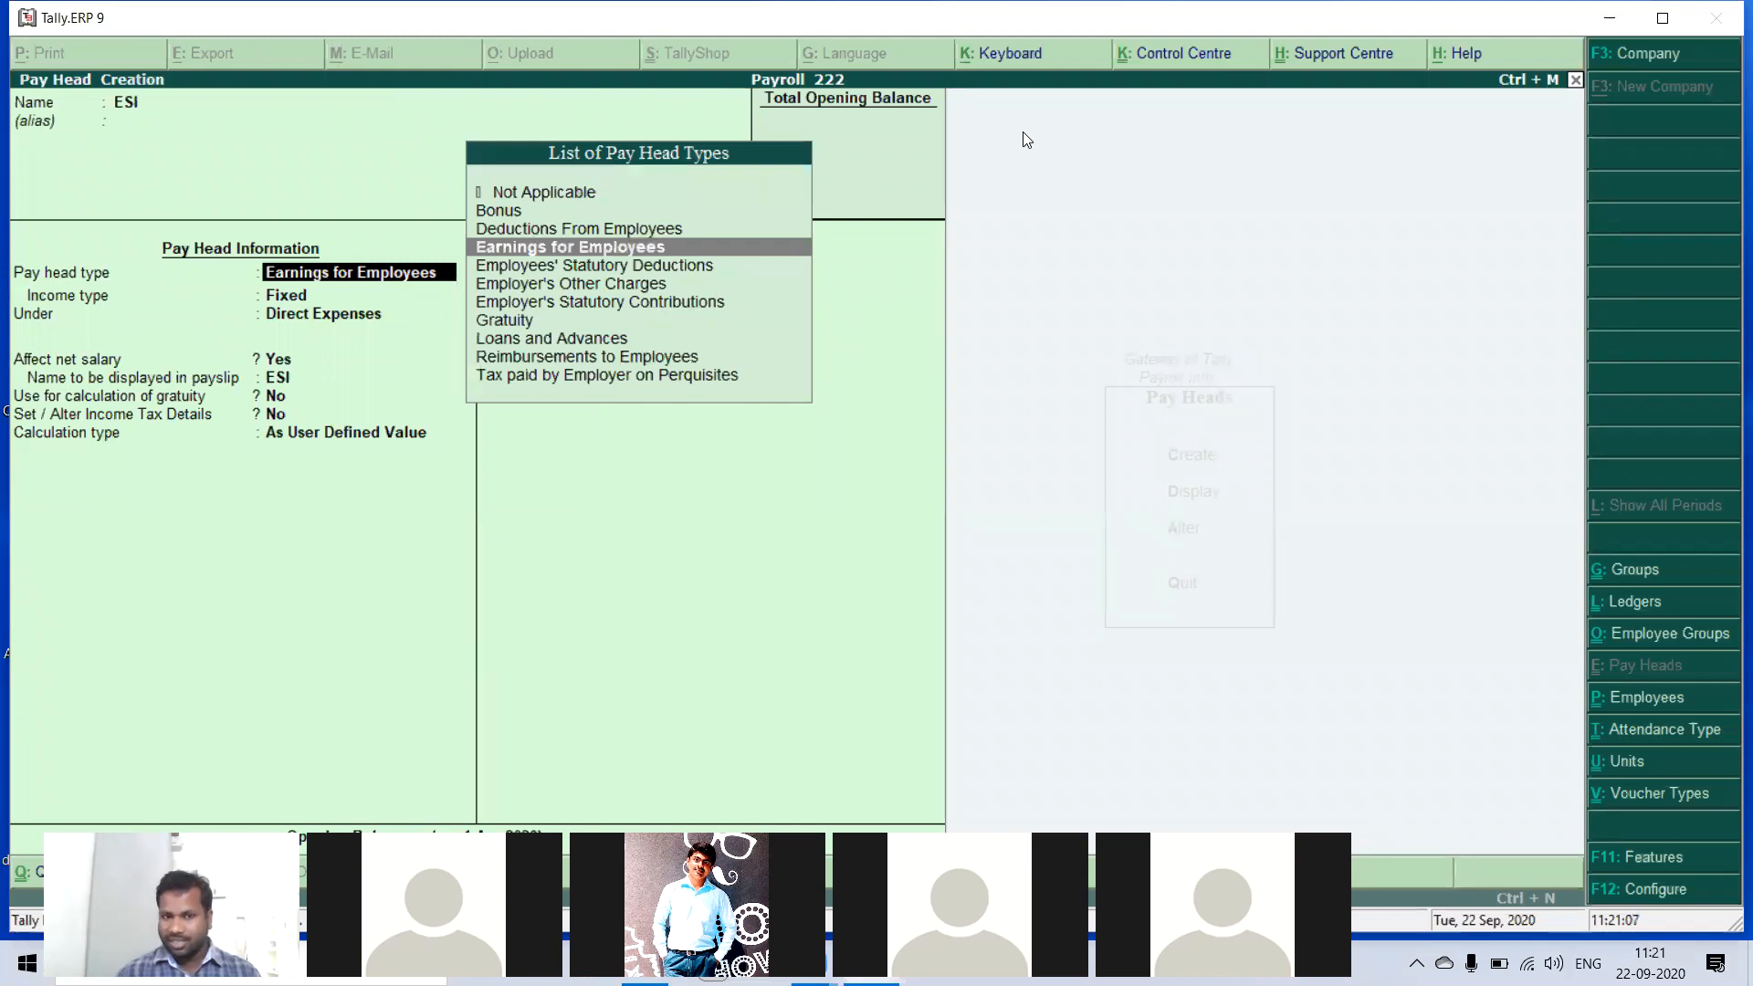
key("Up")
key("Return")
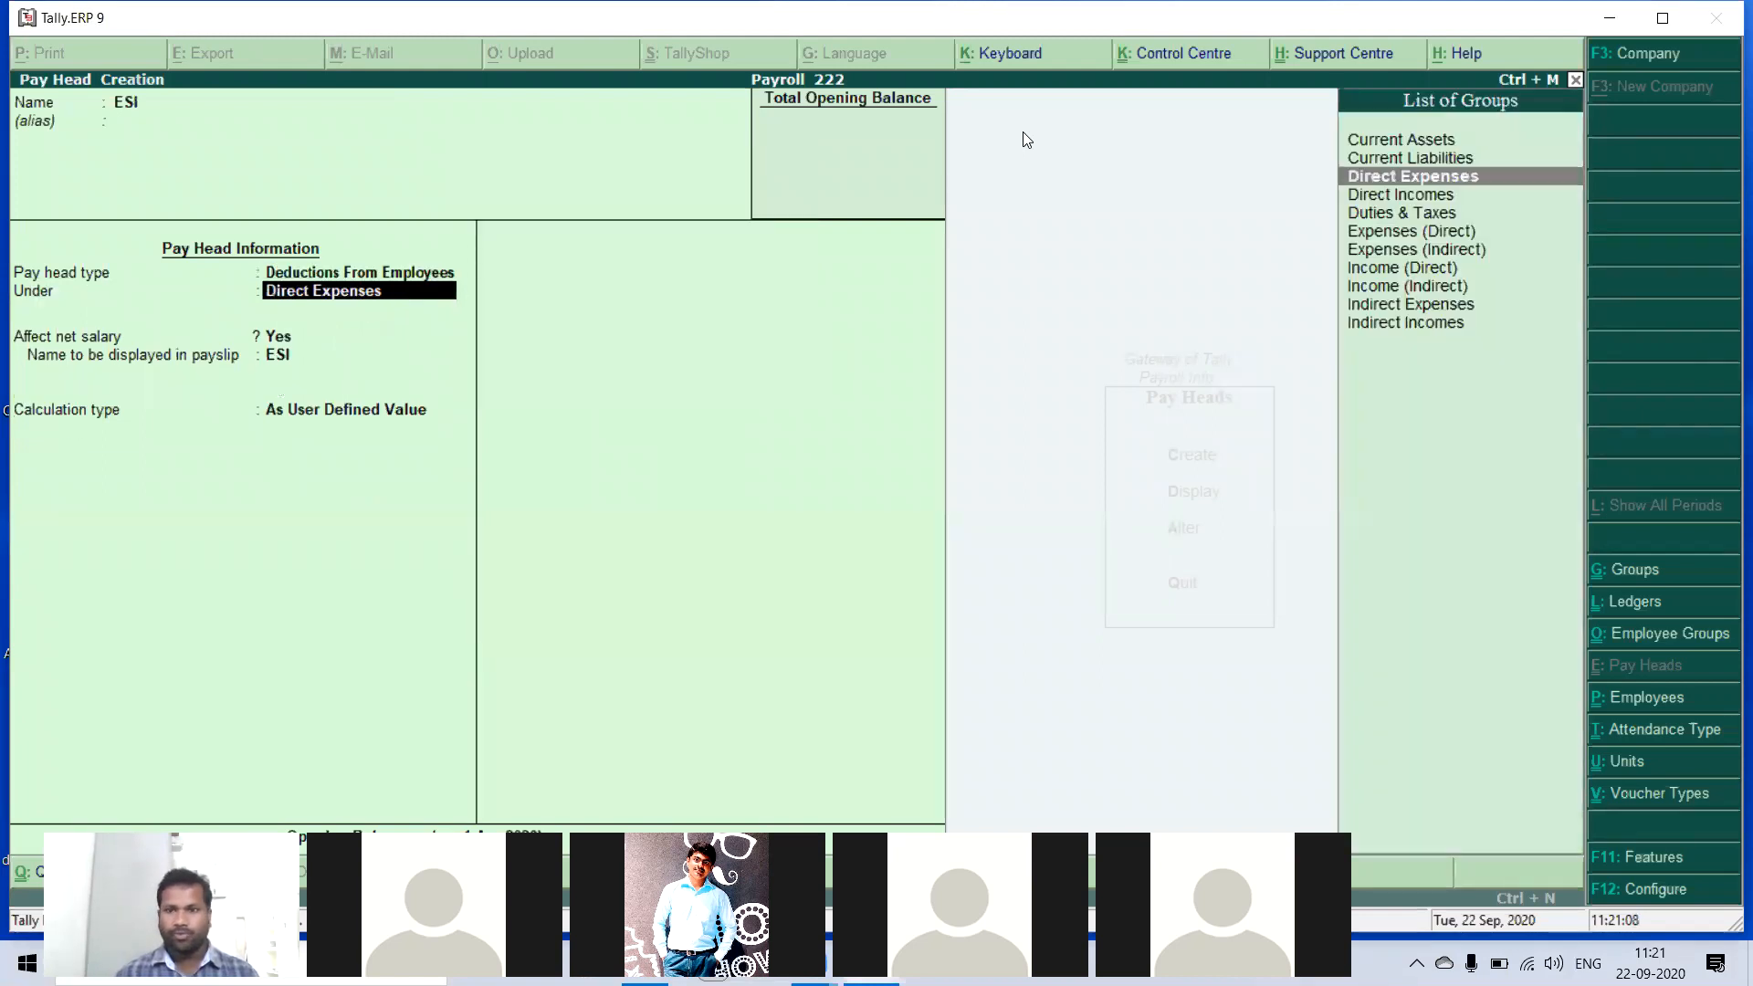
- Place ESI under Current Liabilities, keeping it affecting net salary with the payslip name ESI
key("Up")
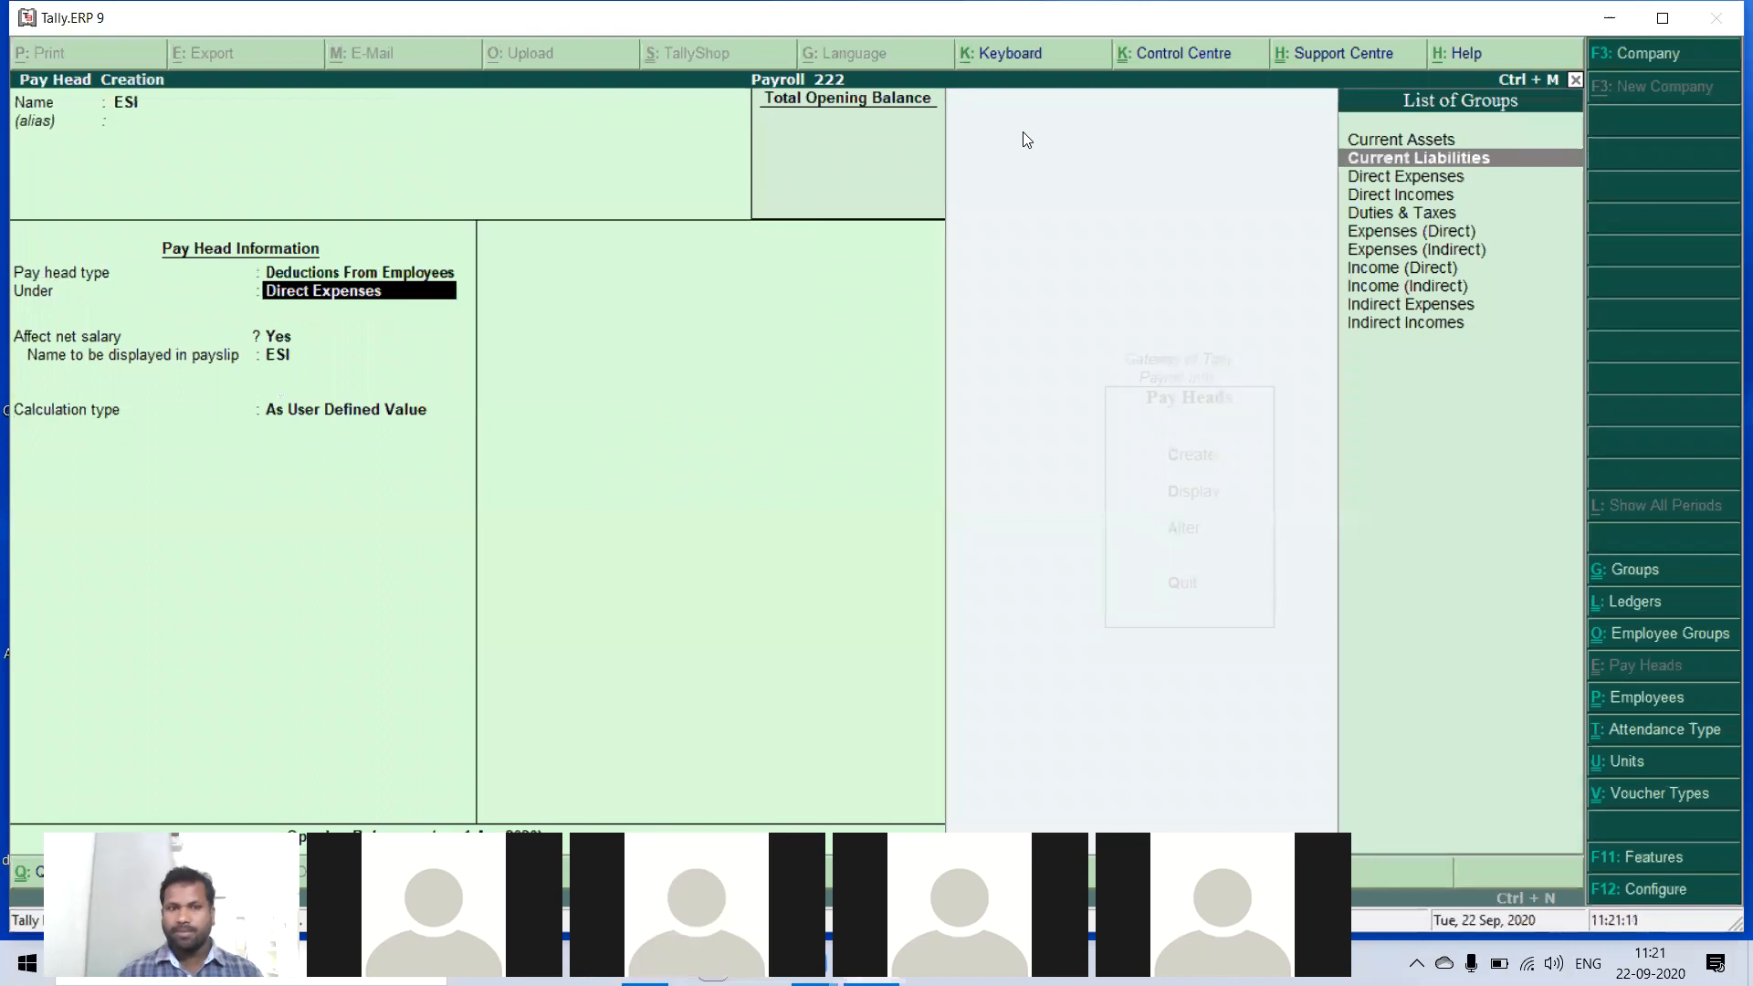
key("Return")
key("Return")
key("Return")
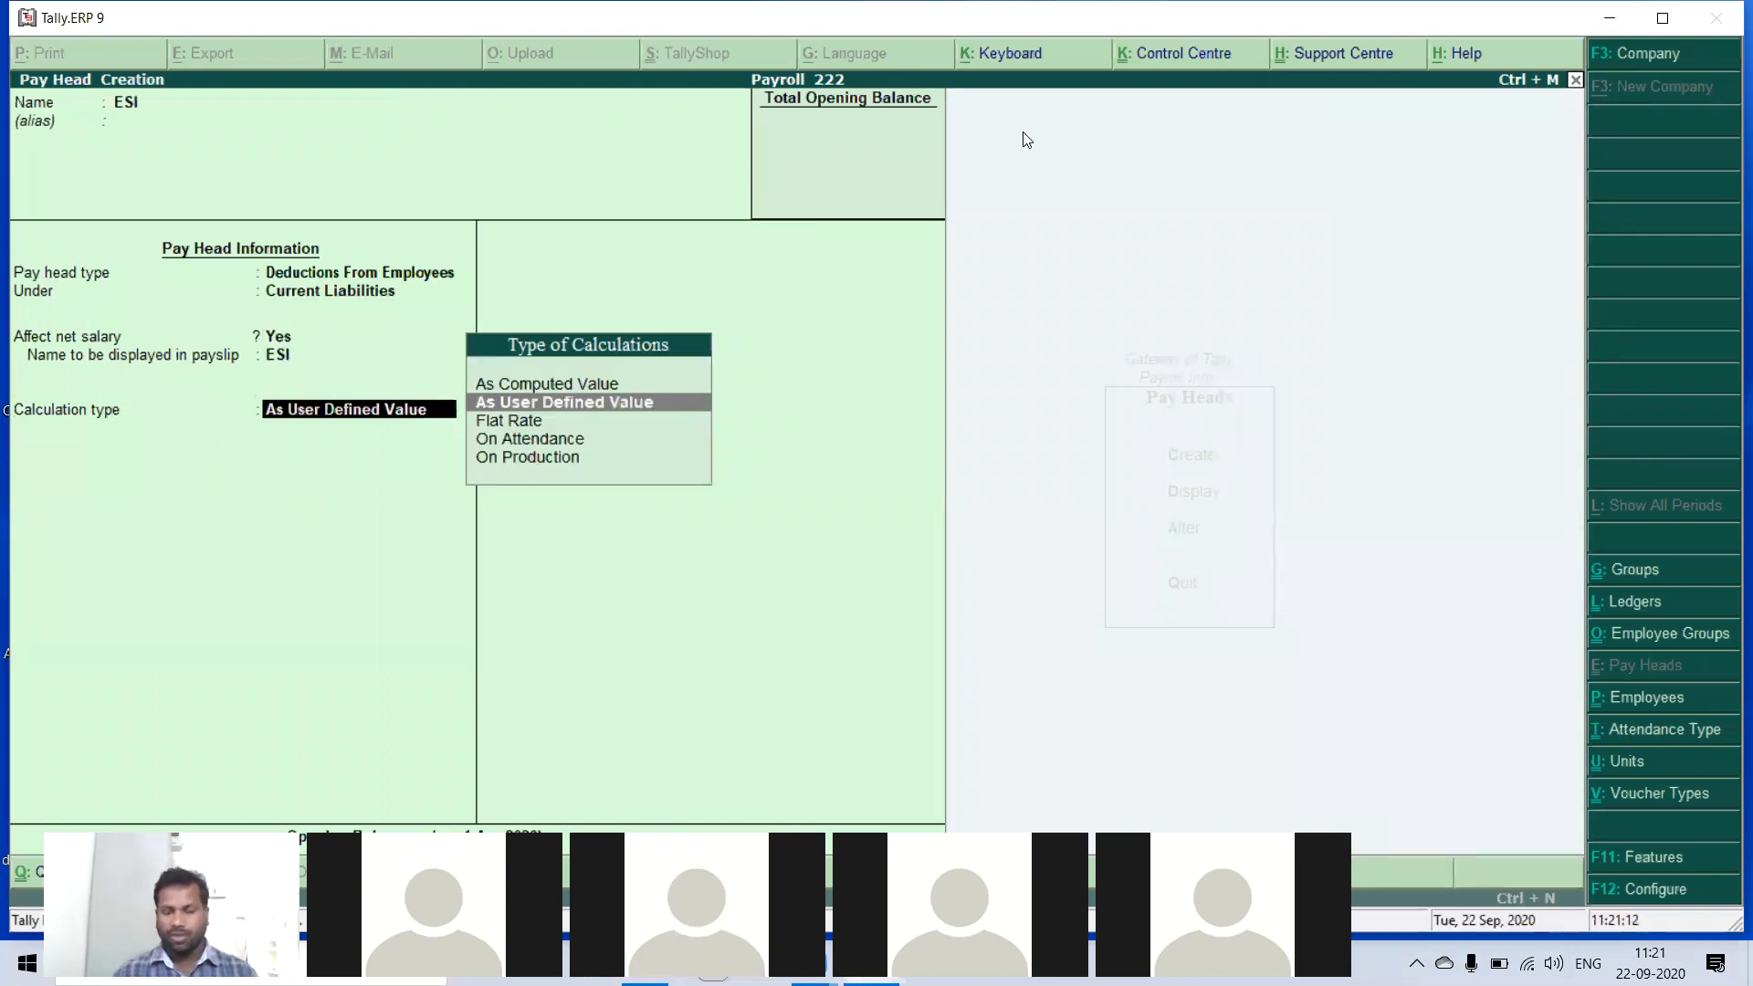
- Set ESI's calculation type to As Computed Value with a Months period and rounding Not Applicable
key("Up")
key("Return")
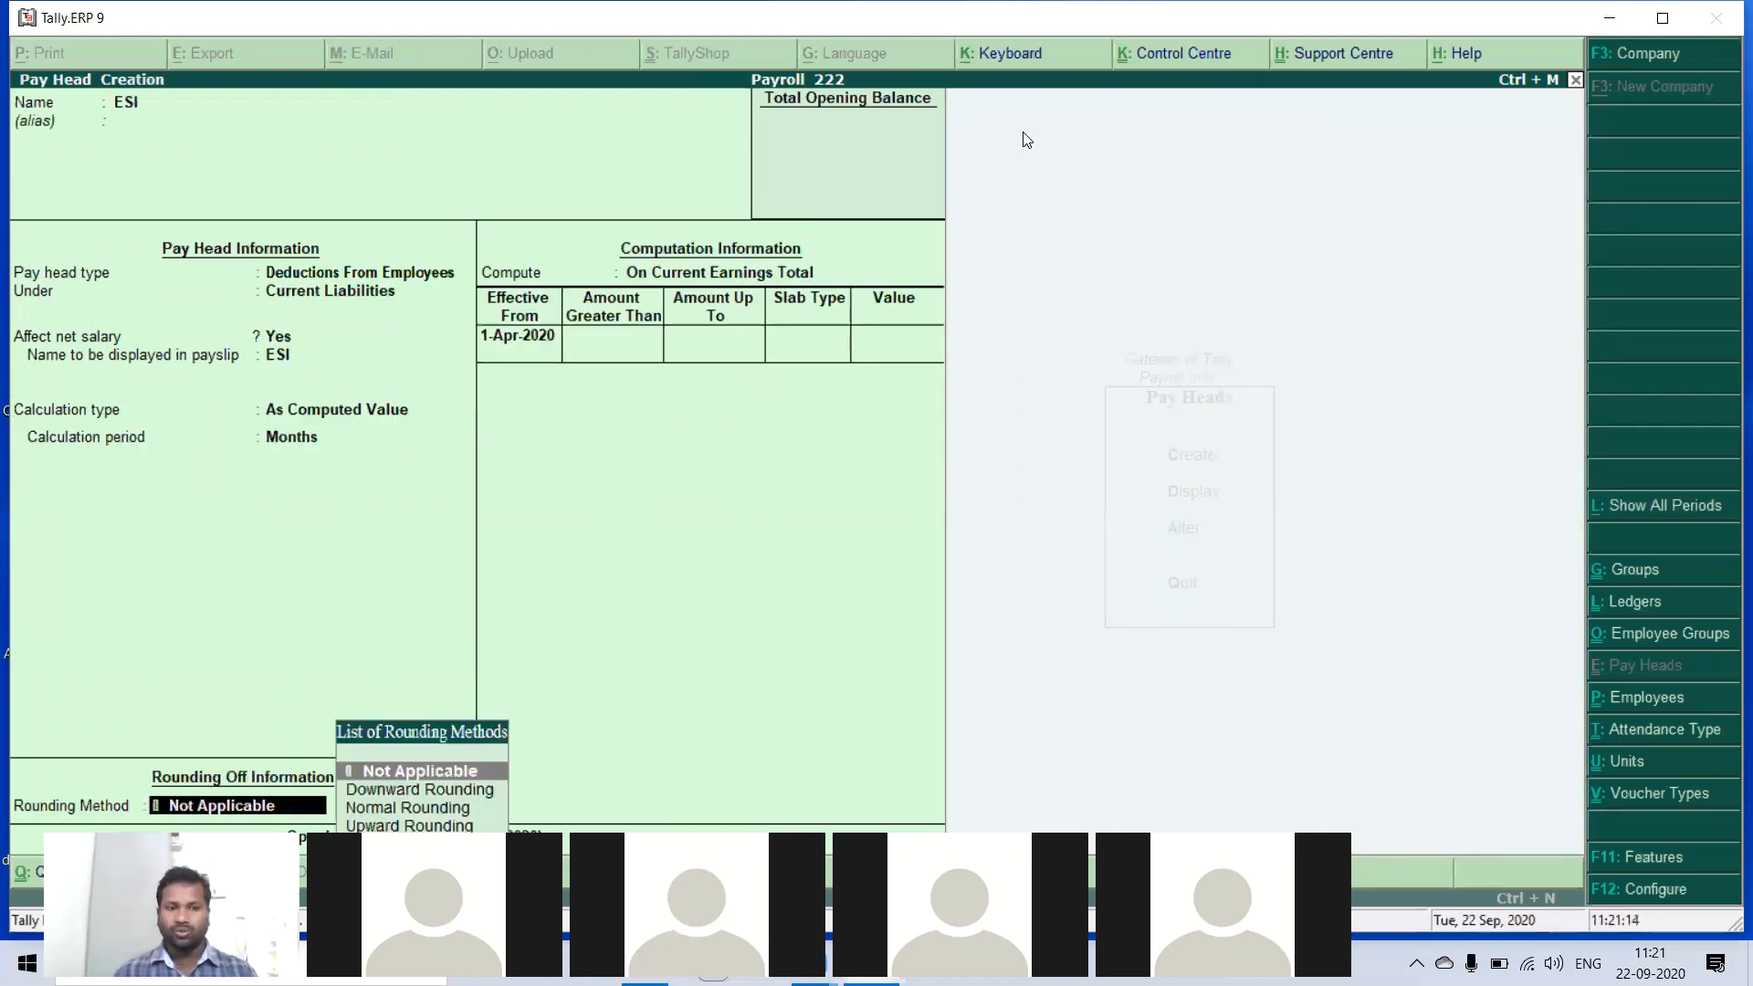
key("Return")
- Compute ESI on a specified formula that adds the Basic SALARY pay head
key("Return")
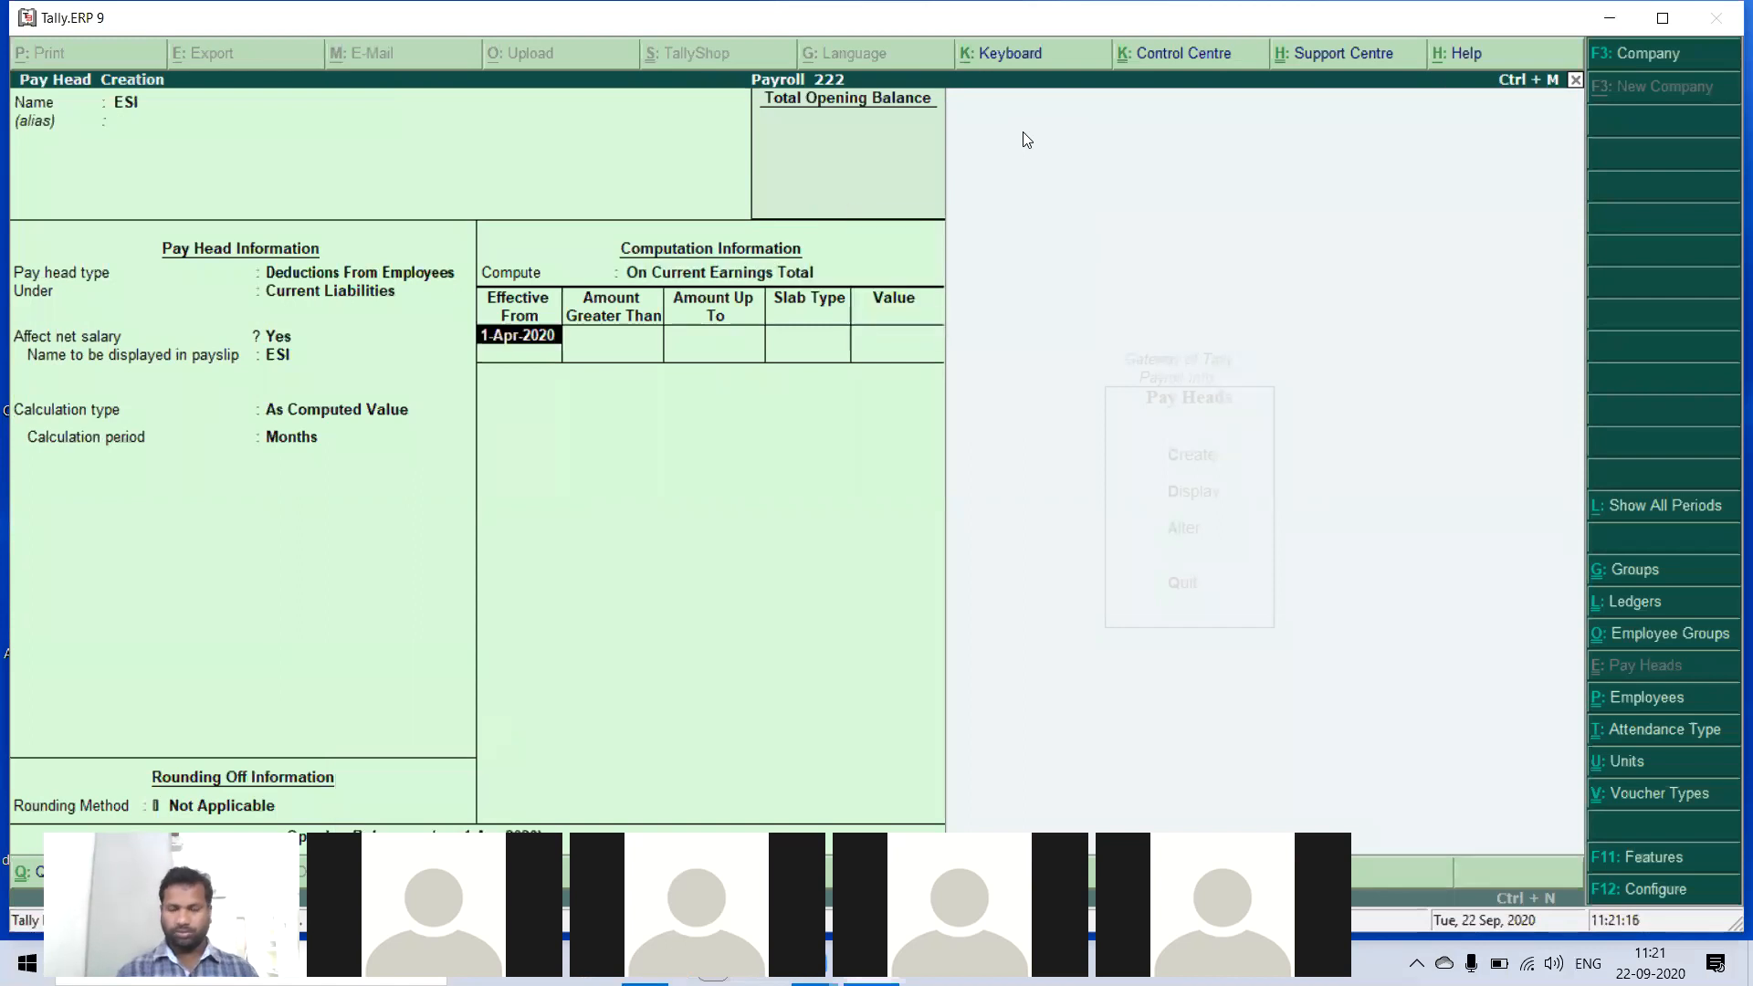
key("BackSpace")
key("Down")
key("Down")
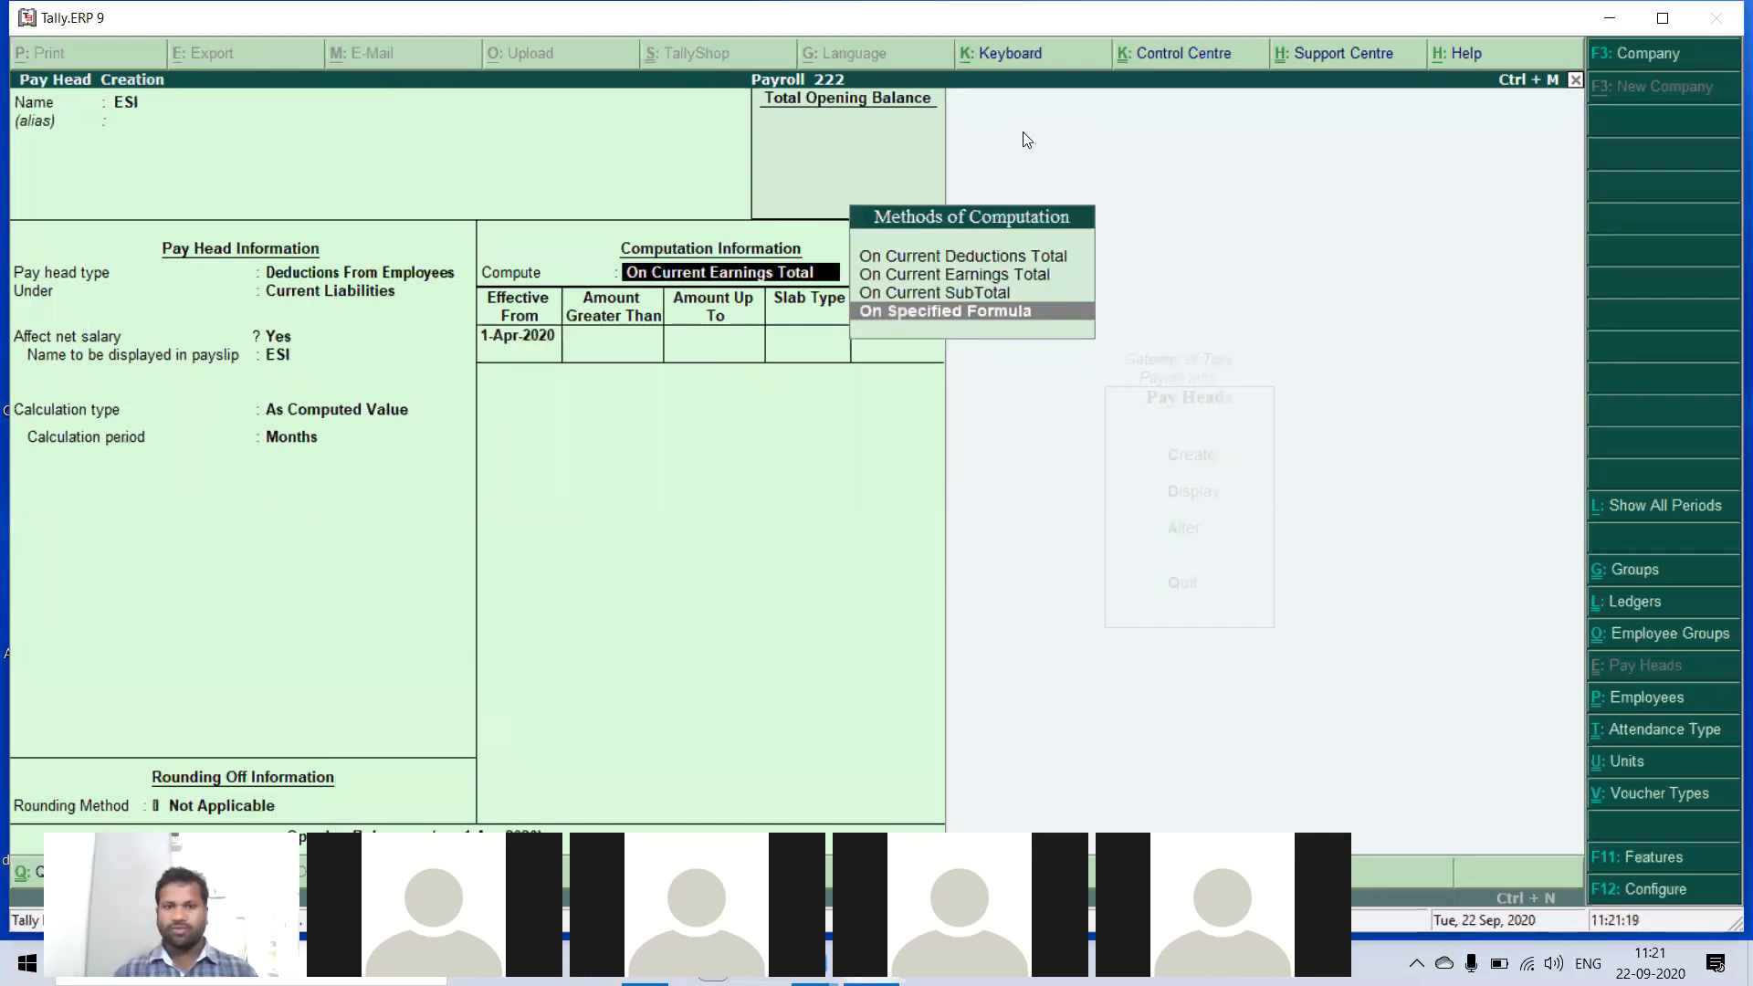
key("Return")
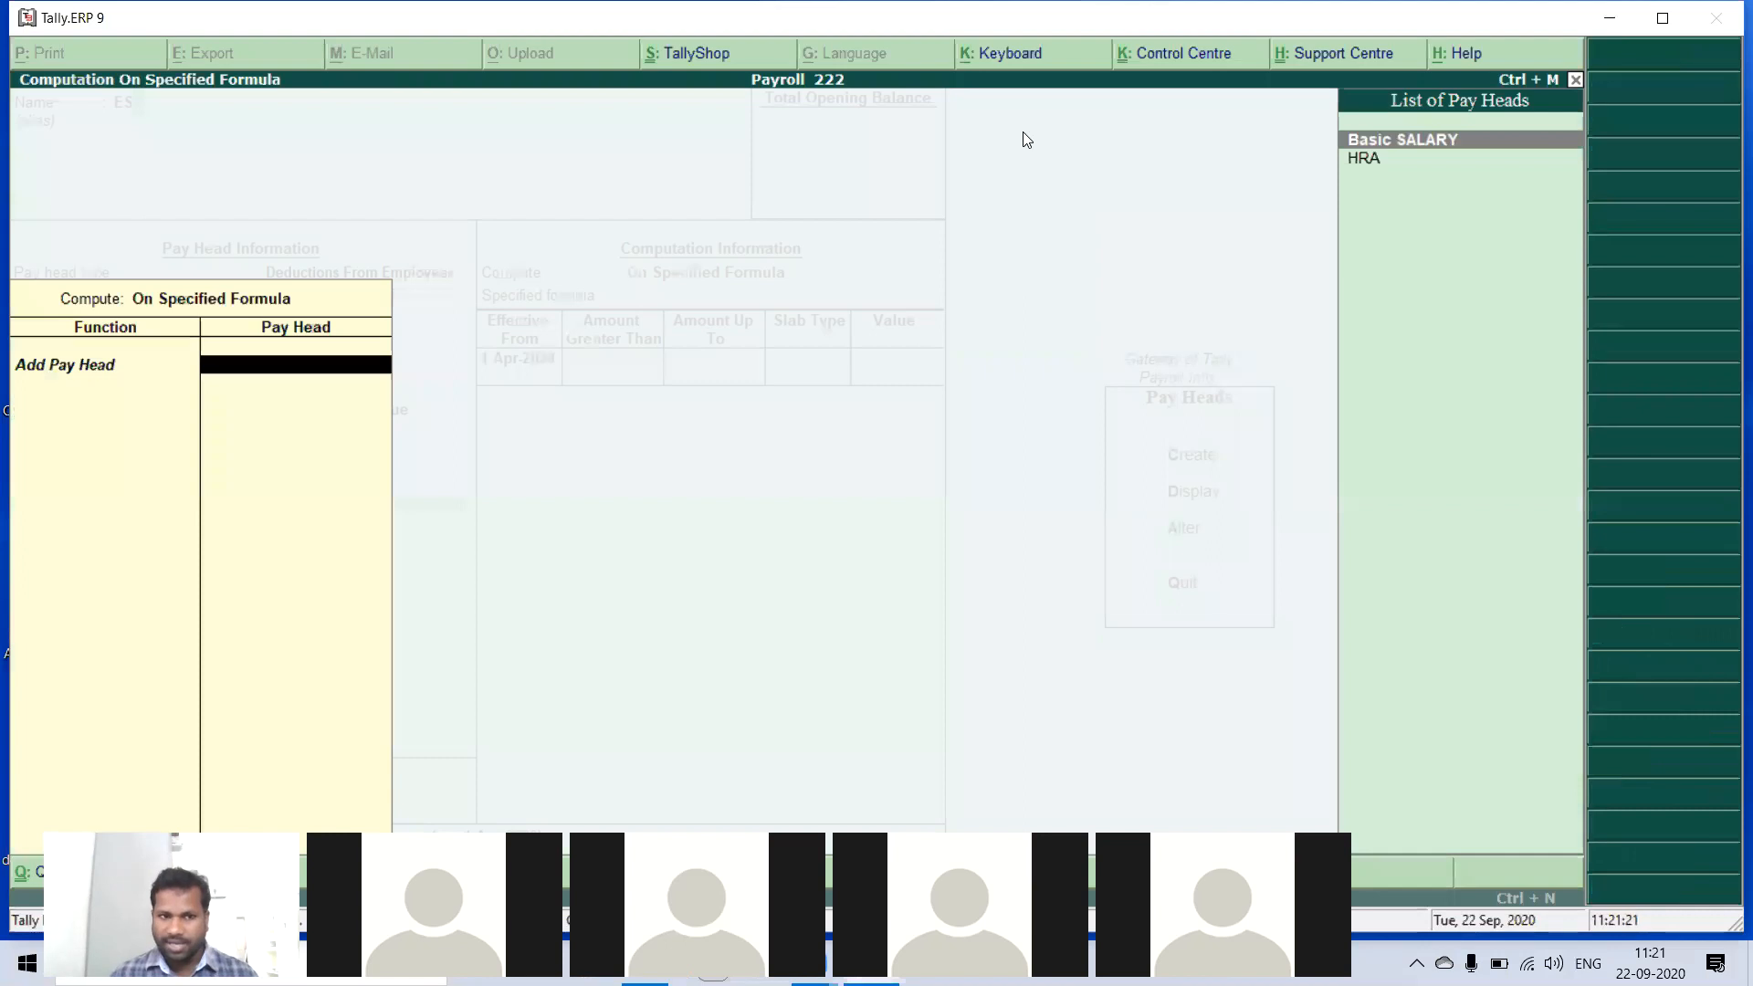
key("Return")
key("Return")
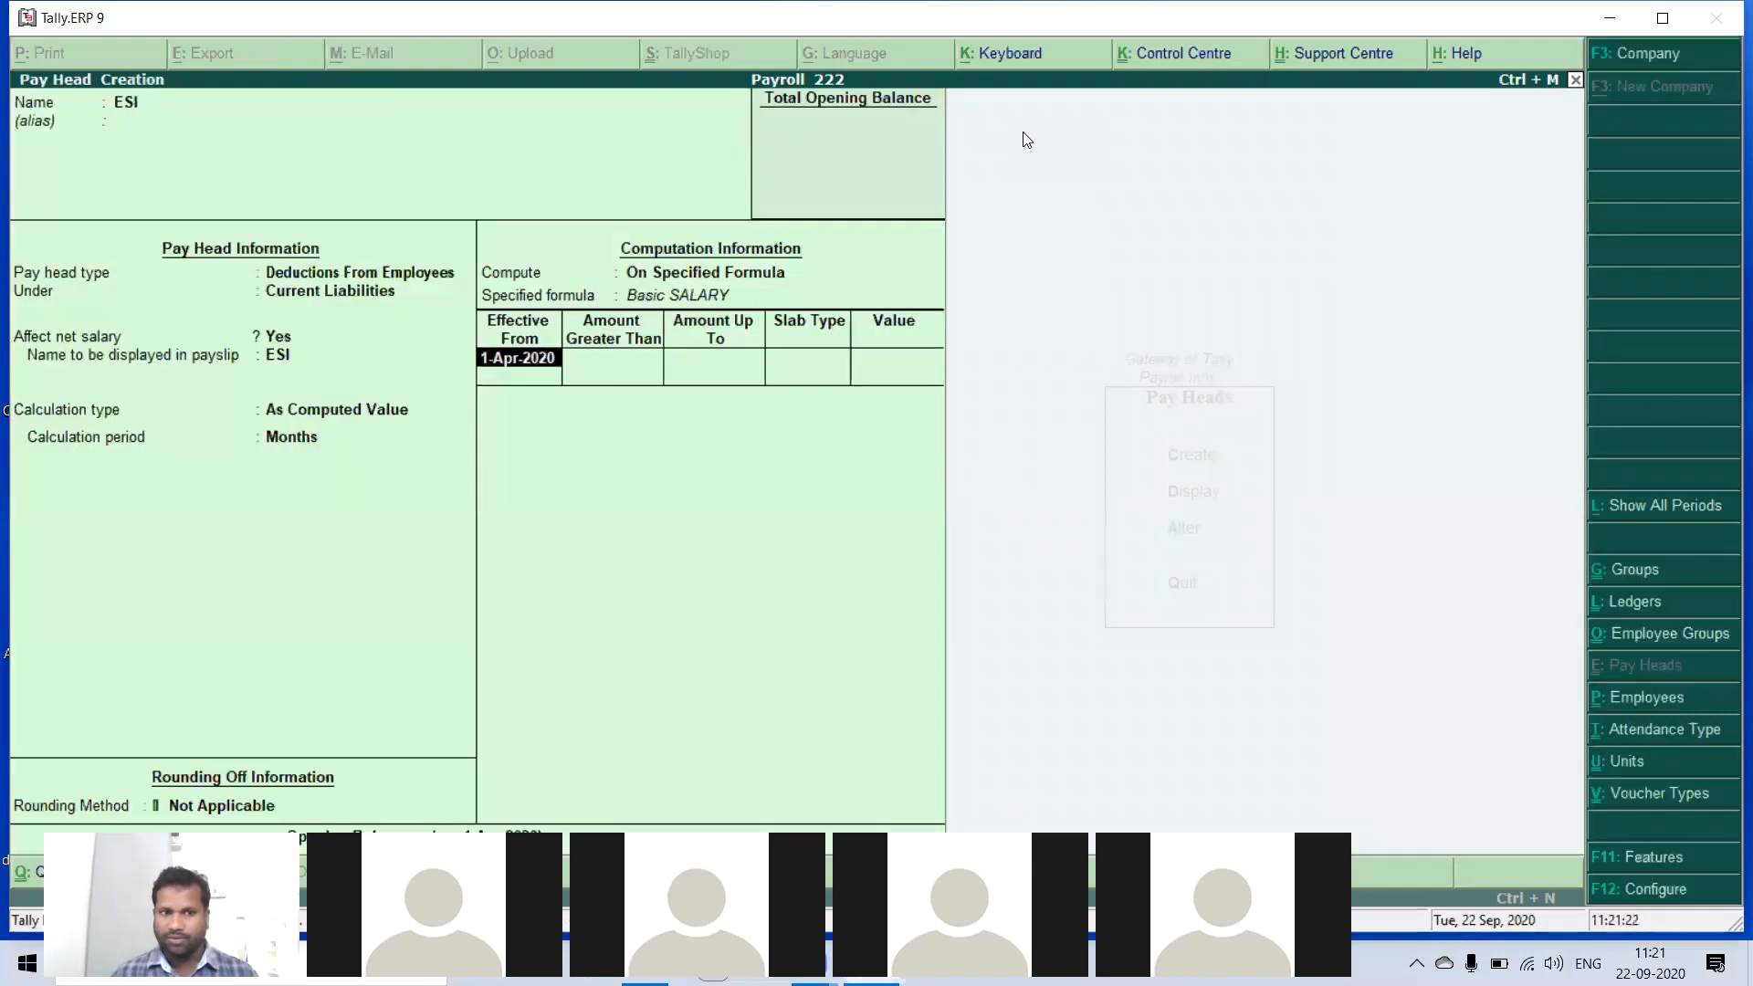
- Add a 1.75% percentage slab to ESI effective from 1-Apr-2020 and save the pay head
key("Return")
key("Return")
key("Return")
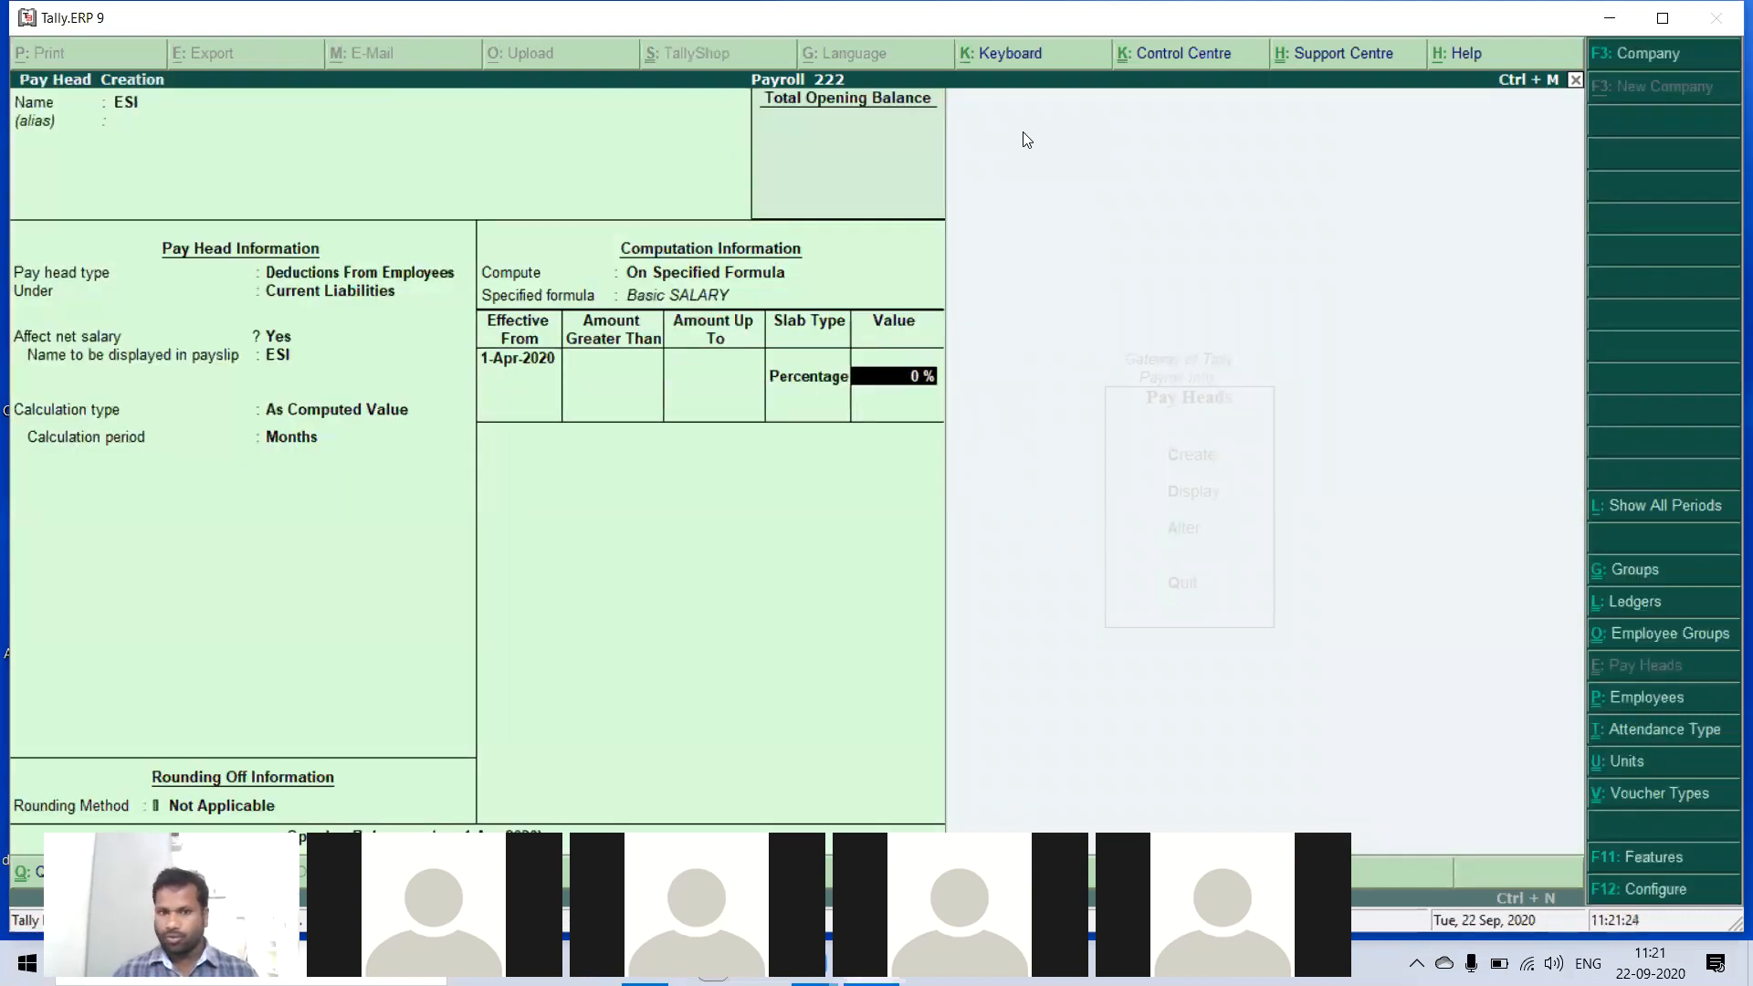
type("1.75")
key("Return")
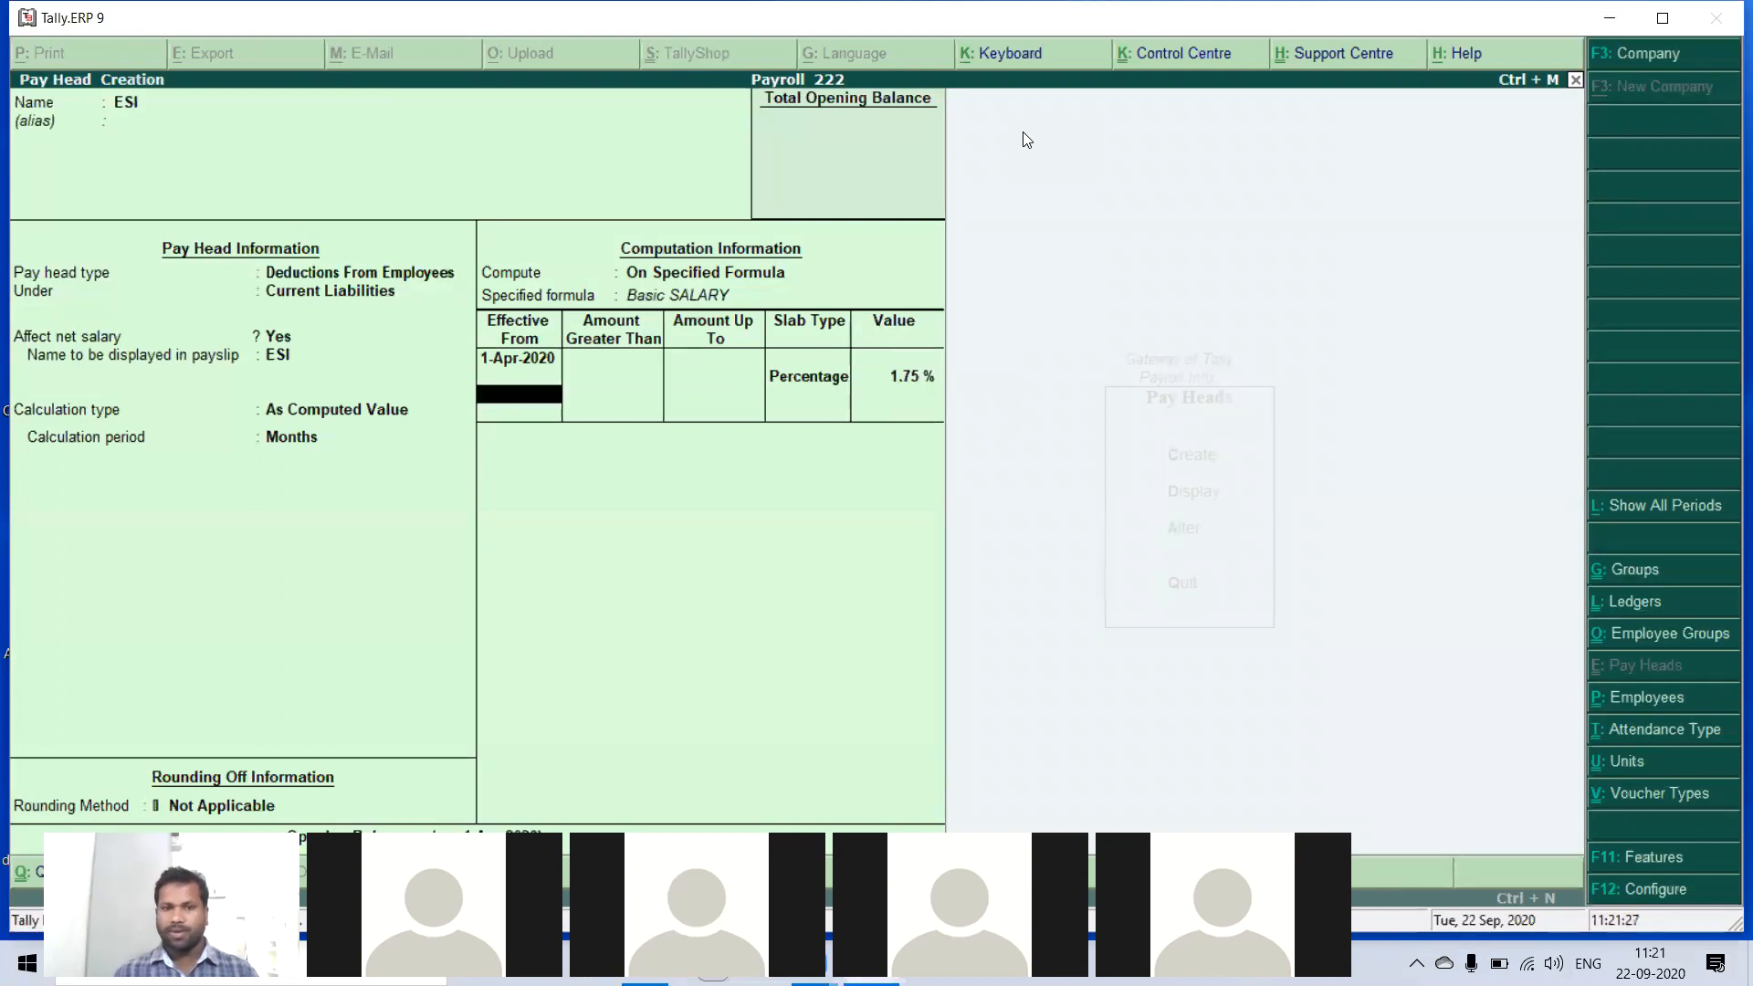
key("Return")
key("Return")
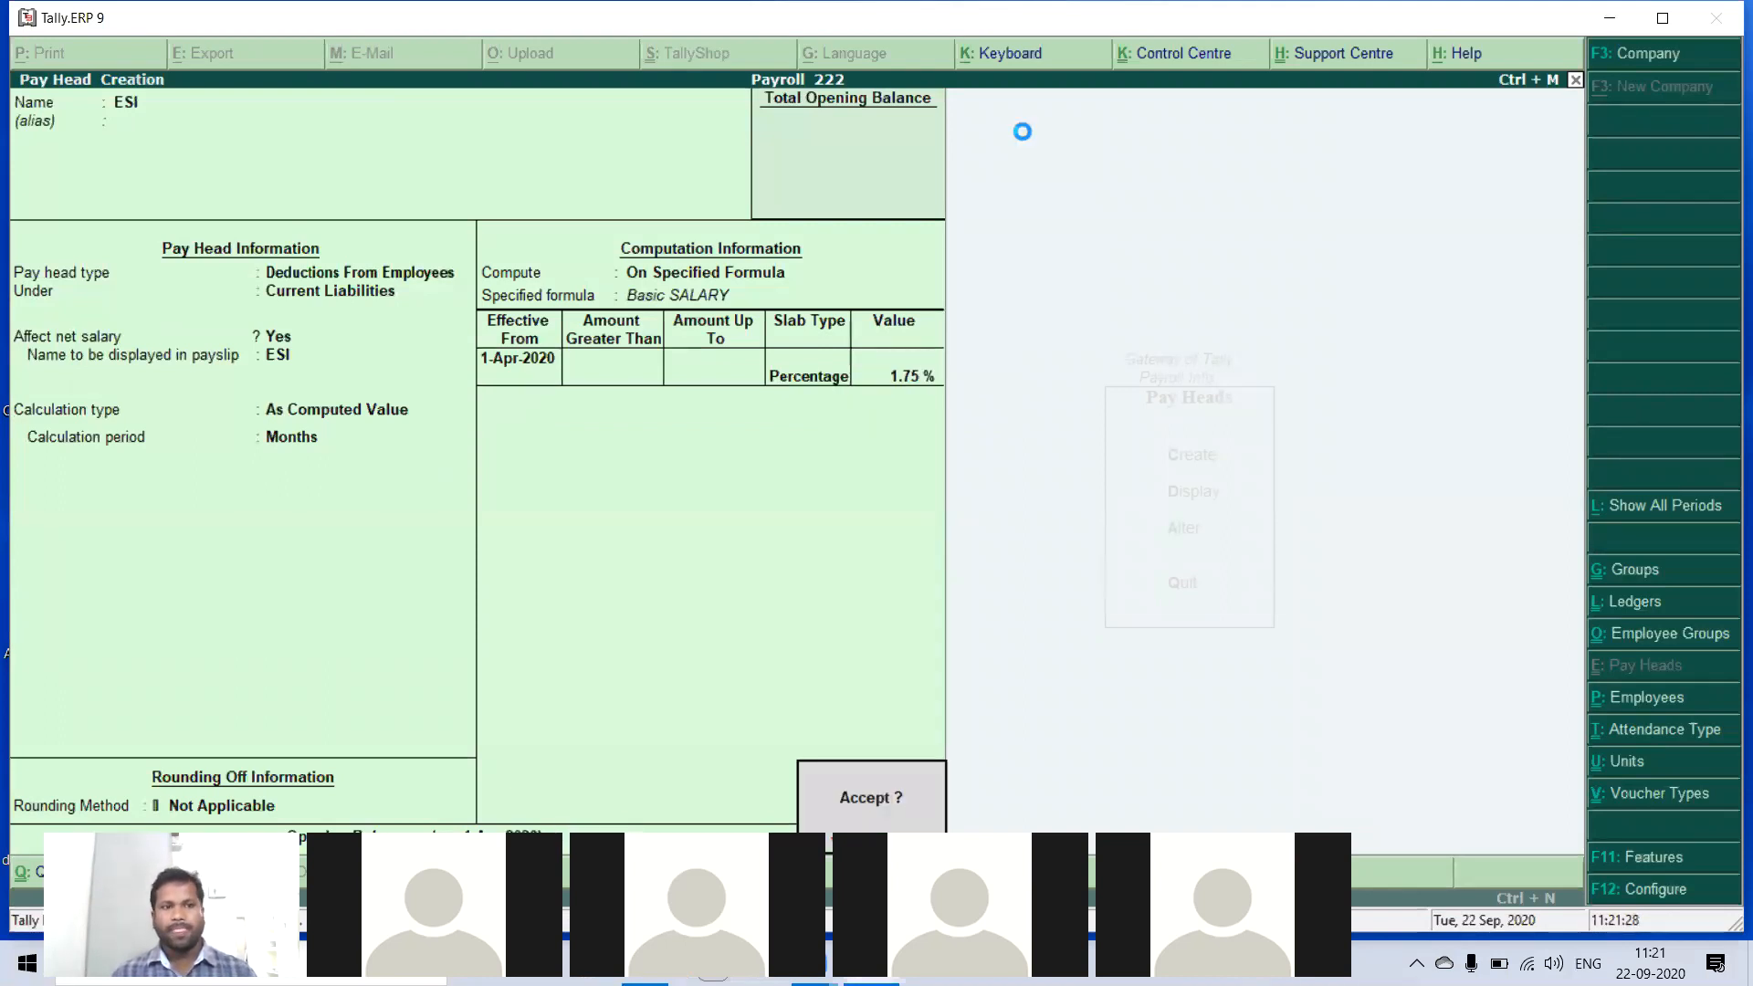
key("Return")
- Start a new pay head named "OT" with the pay head type Earnings for Employees
type("OT")
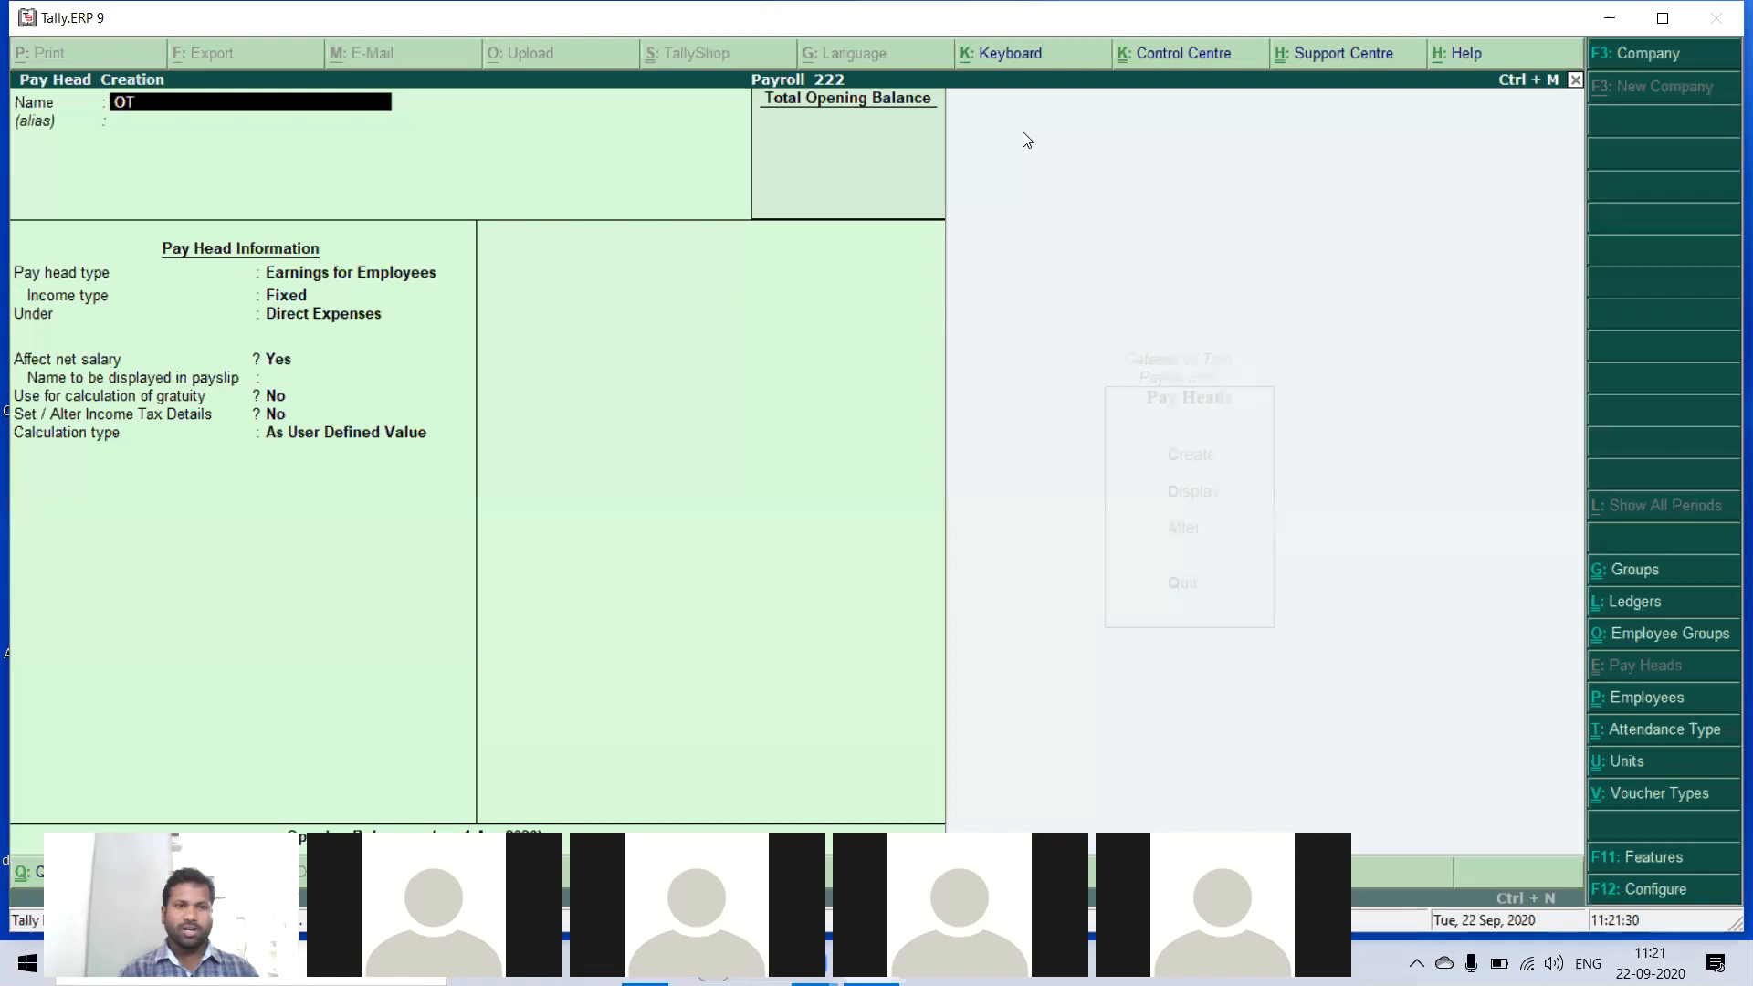
key("Return")
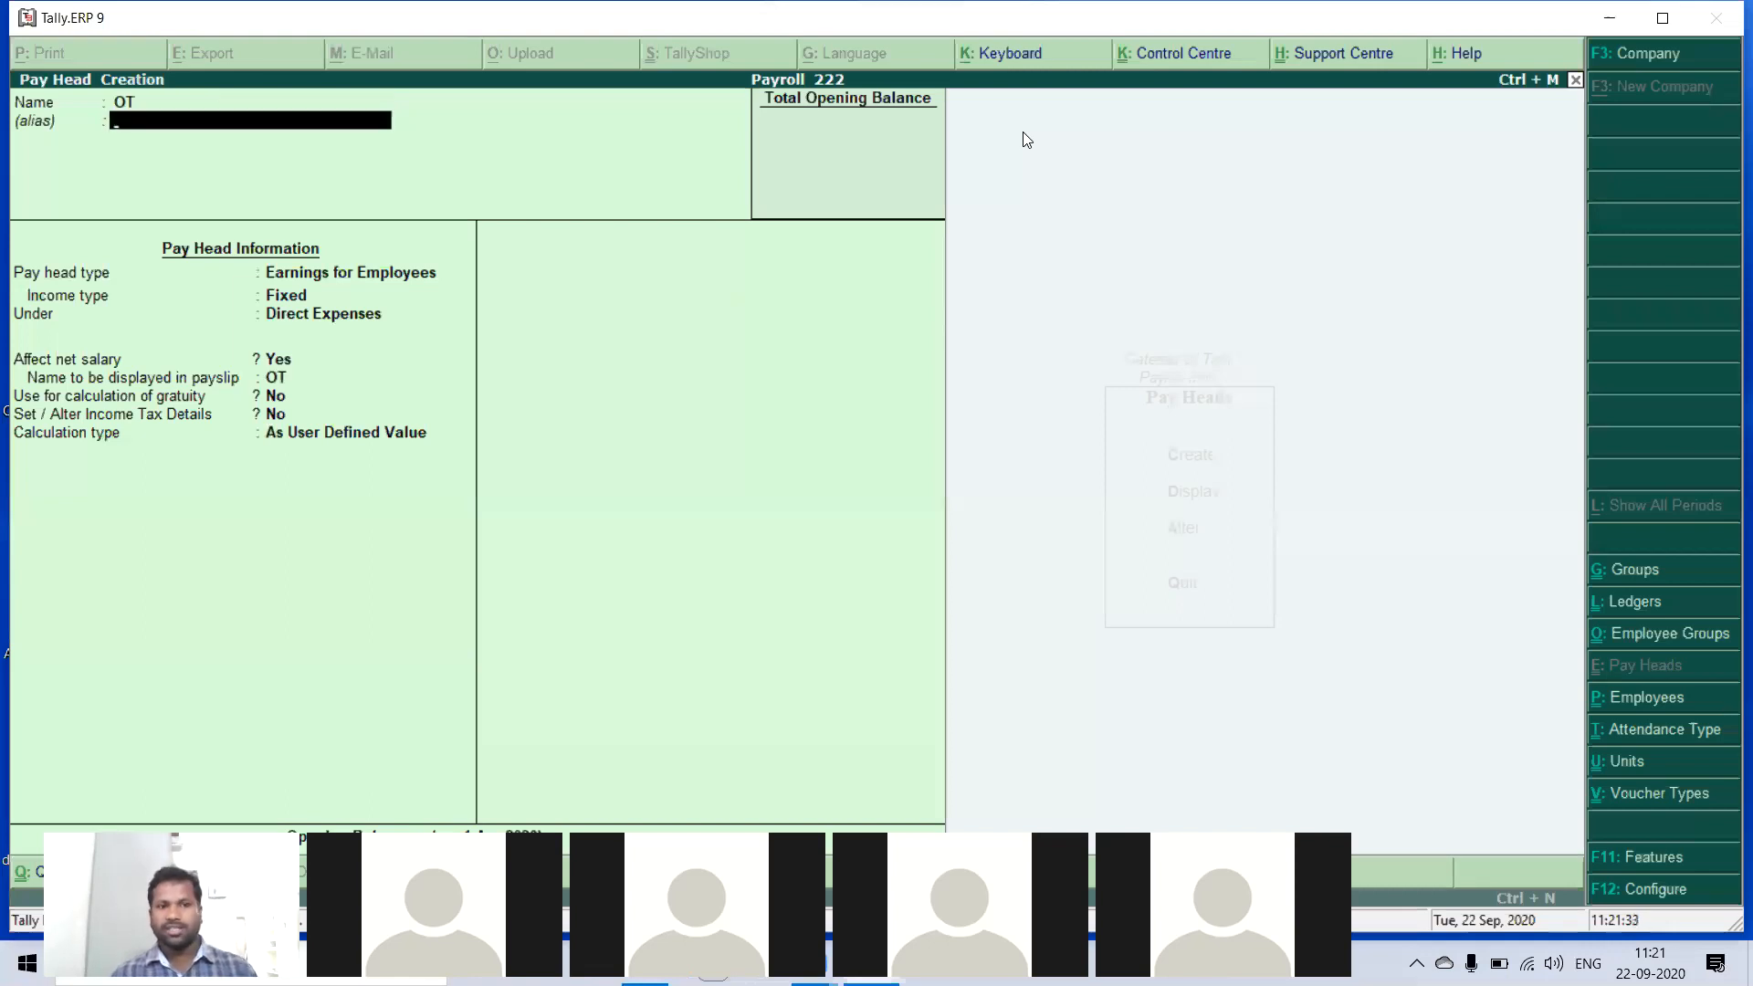
key("Return")
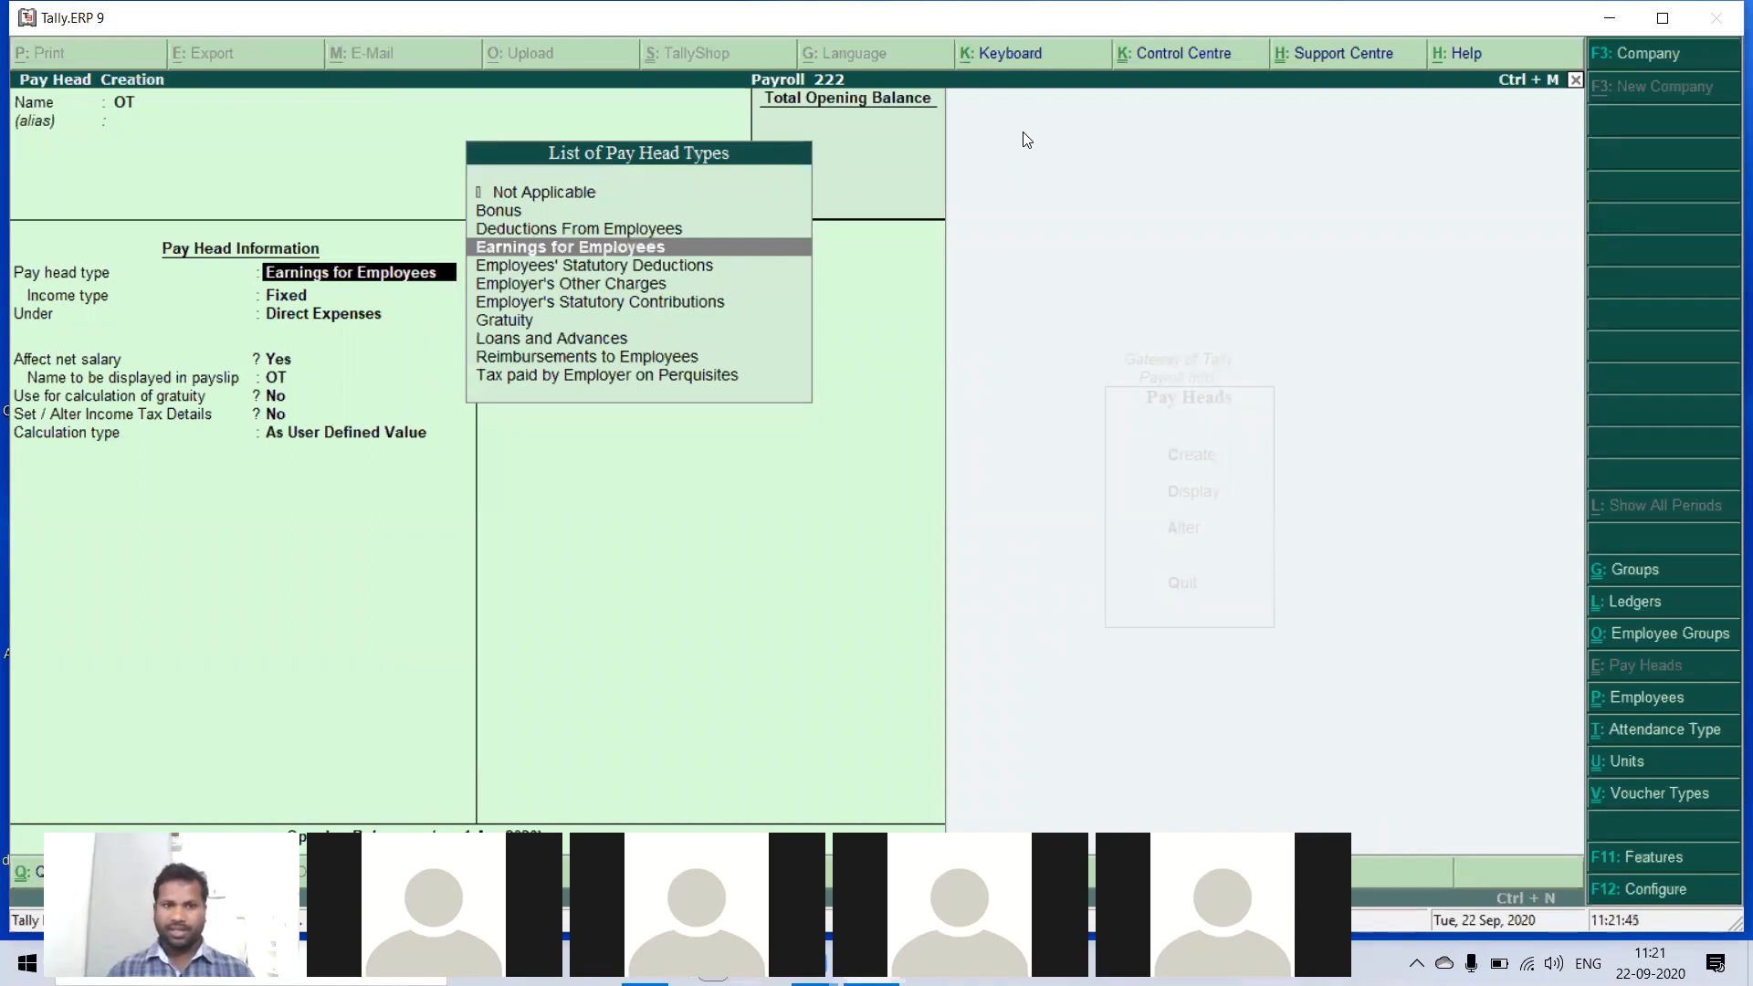
key("Return")
- Set OT's income type to Variable under Direct Expenses, keeping net salary affected and gratuity and income tax details at No
key("Down")
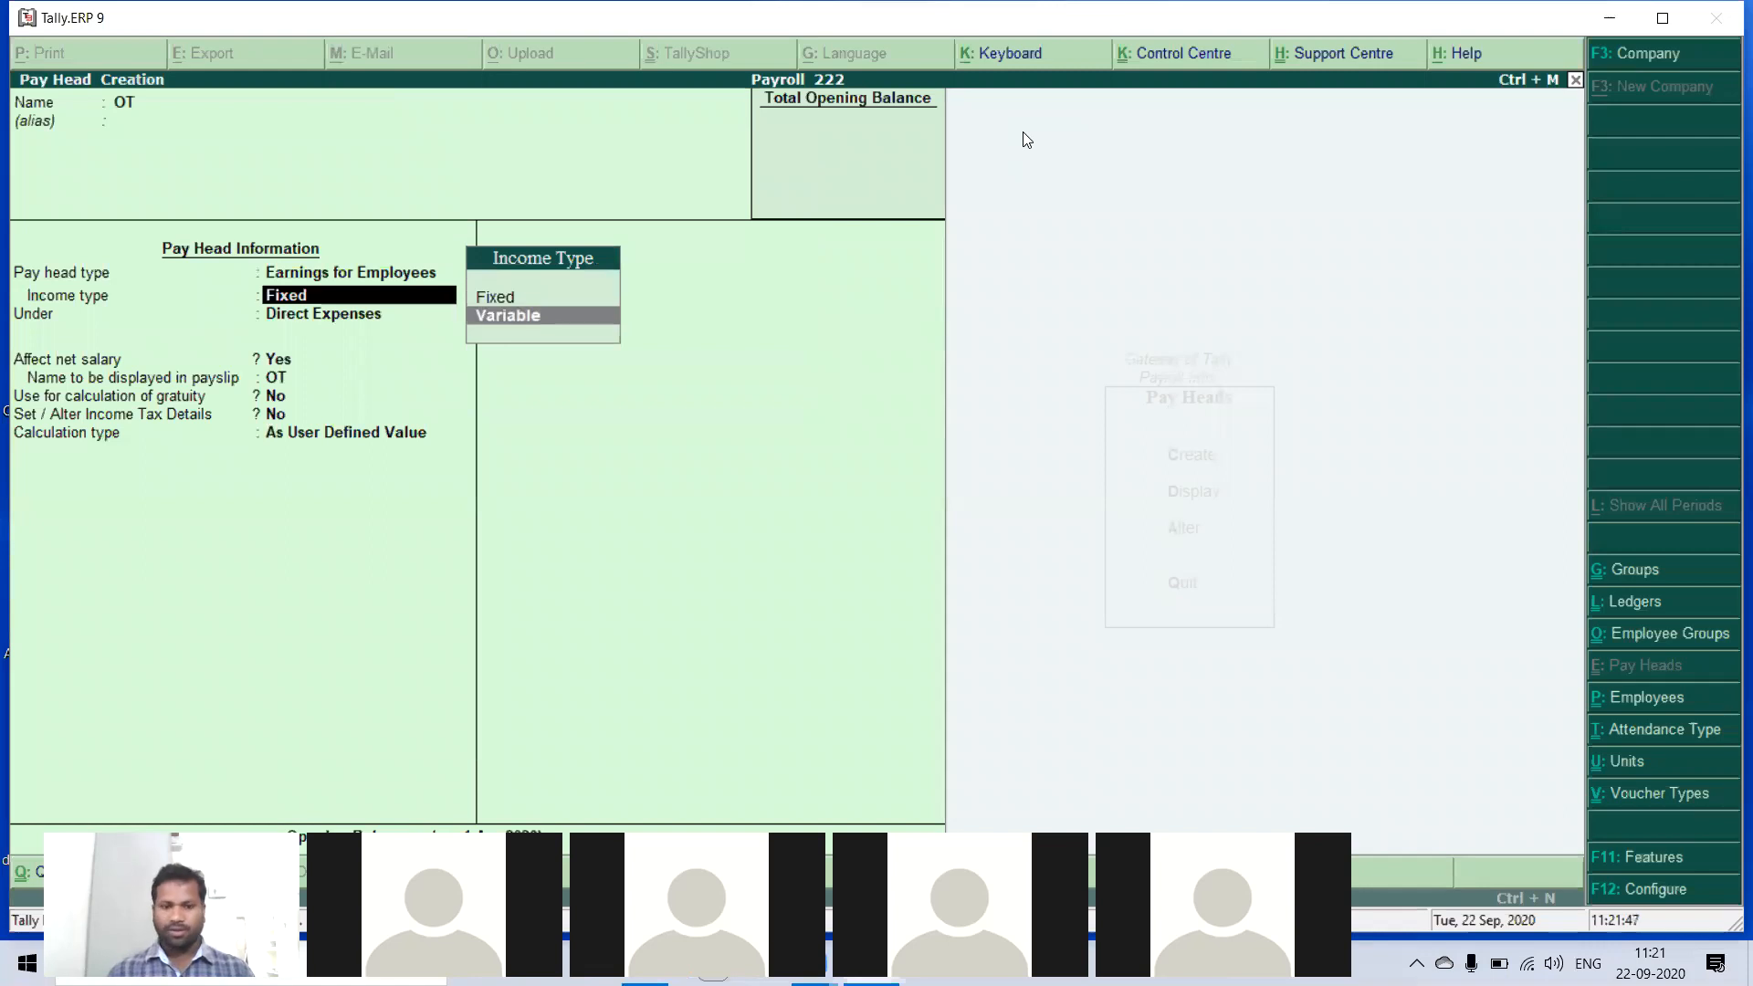
key("Return")
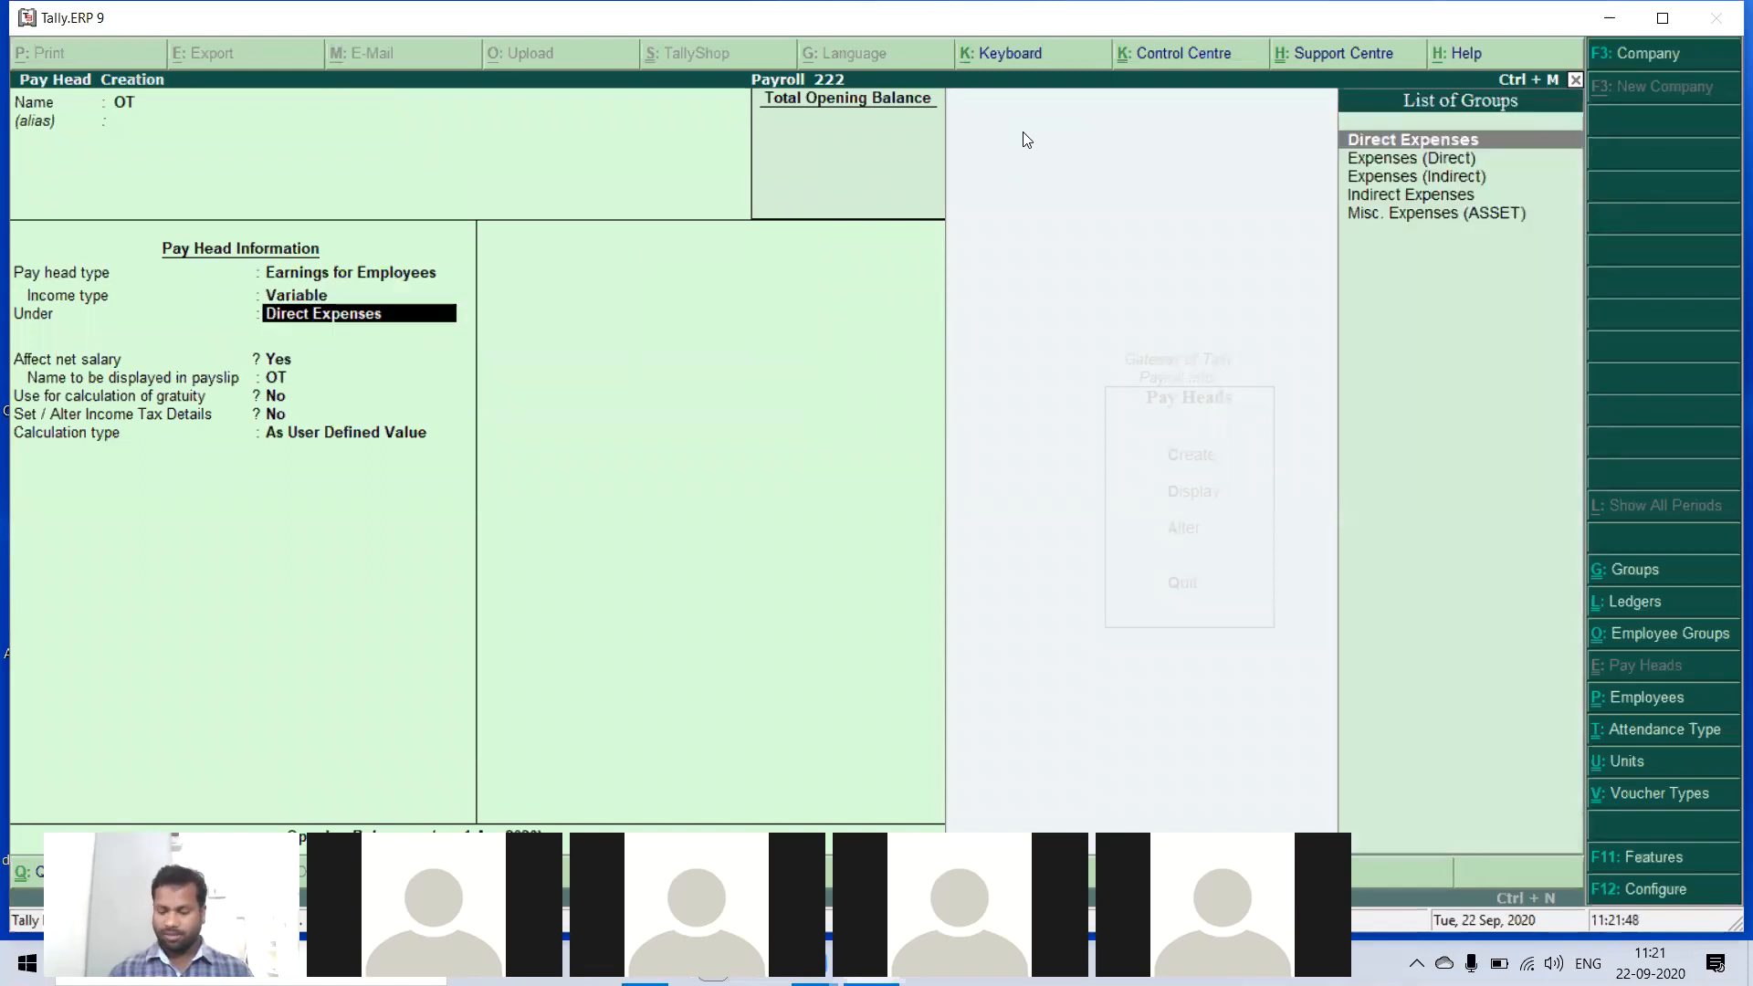
key("Down")
key("Down")
key("Down")
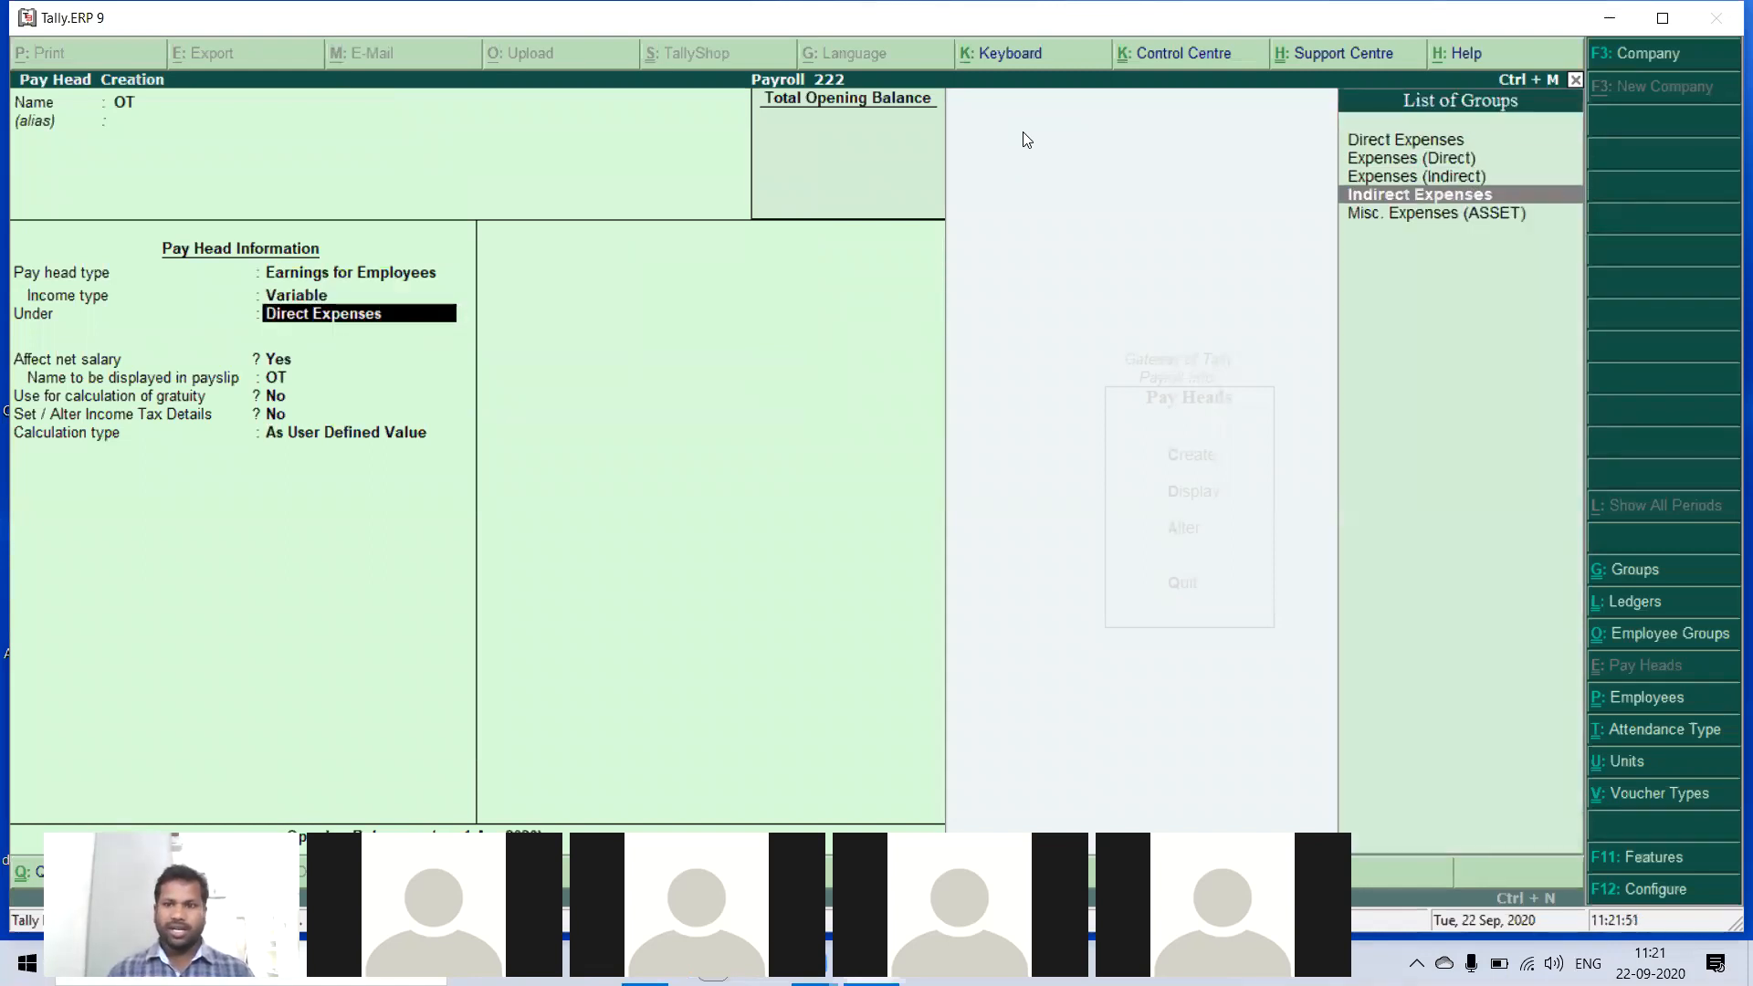
key("Up")
key("Up")
key("Up")
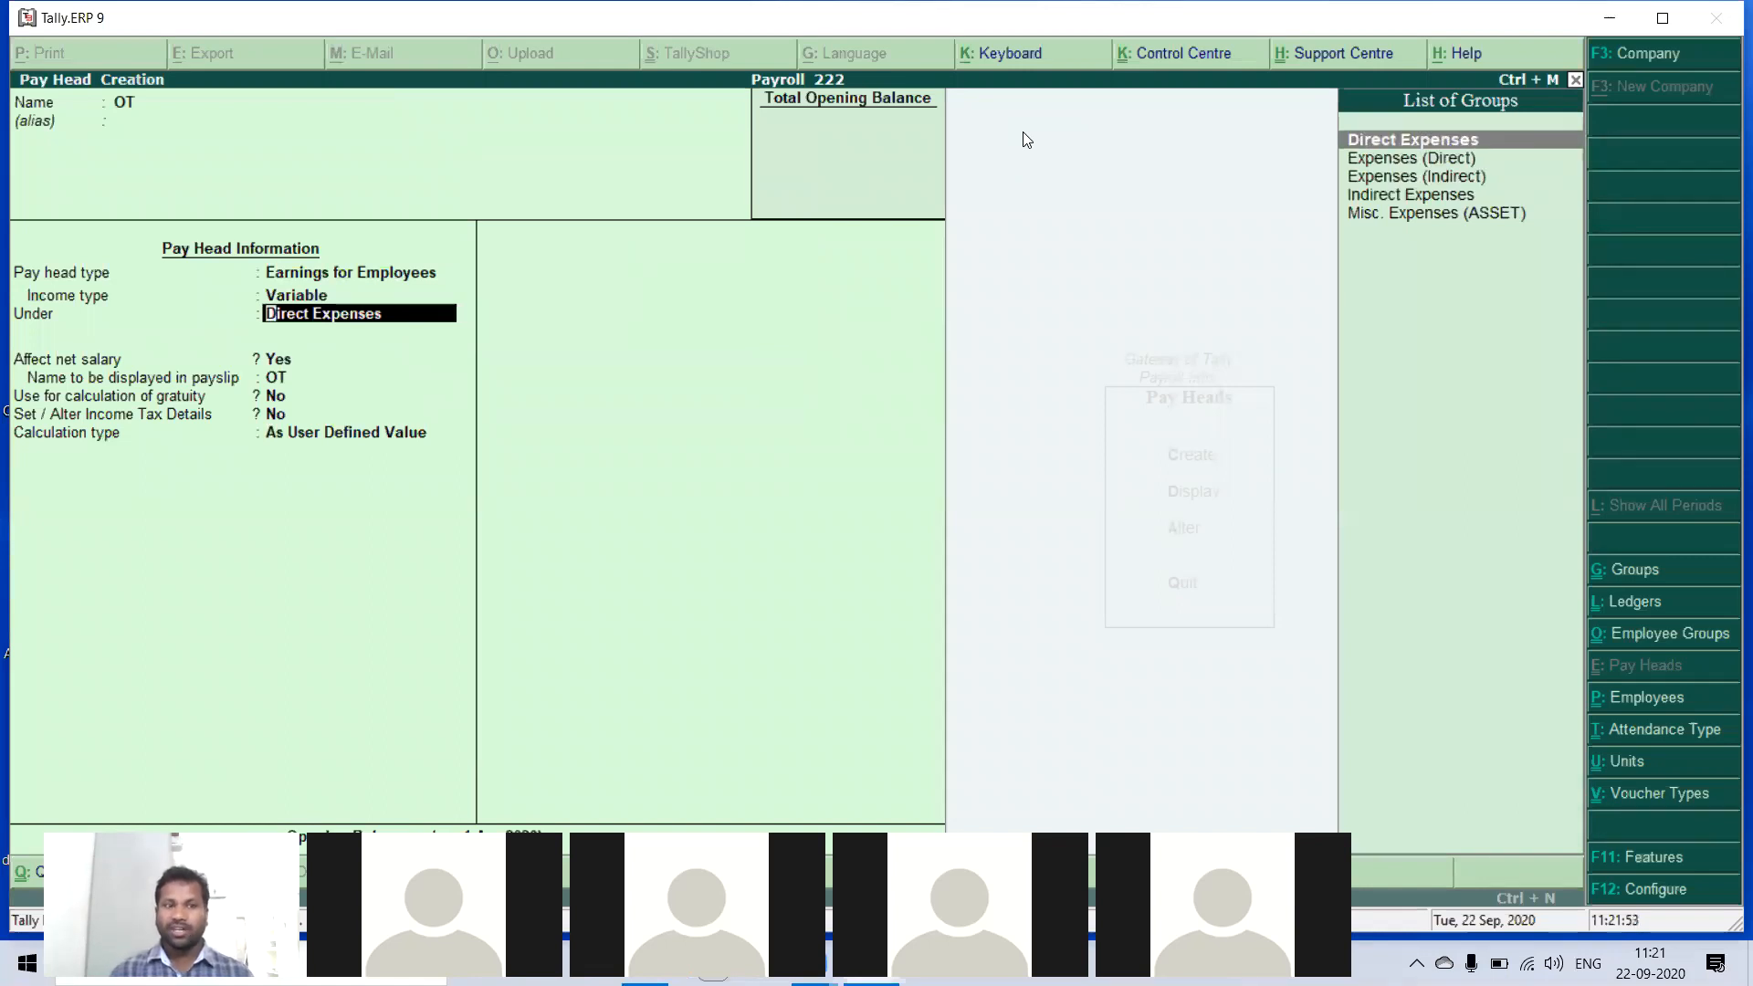
key("Return")
key("Return")
key("Return")
key("Return")
key("Return")
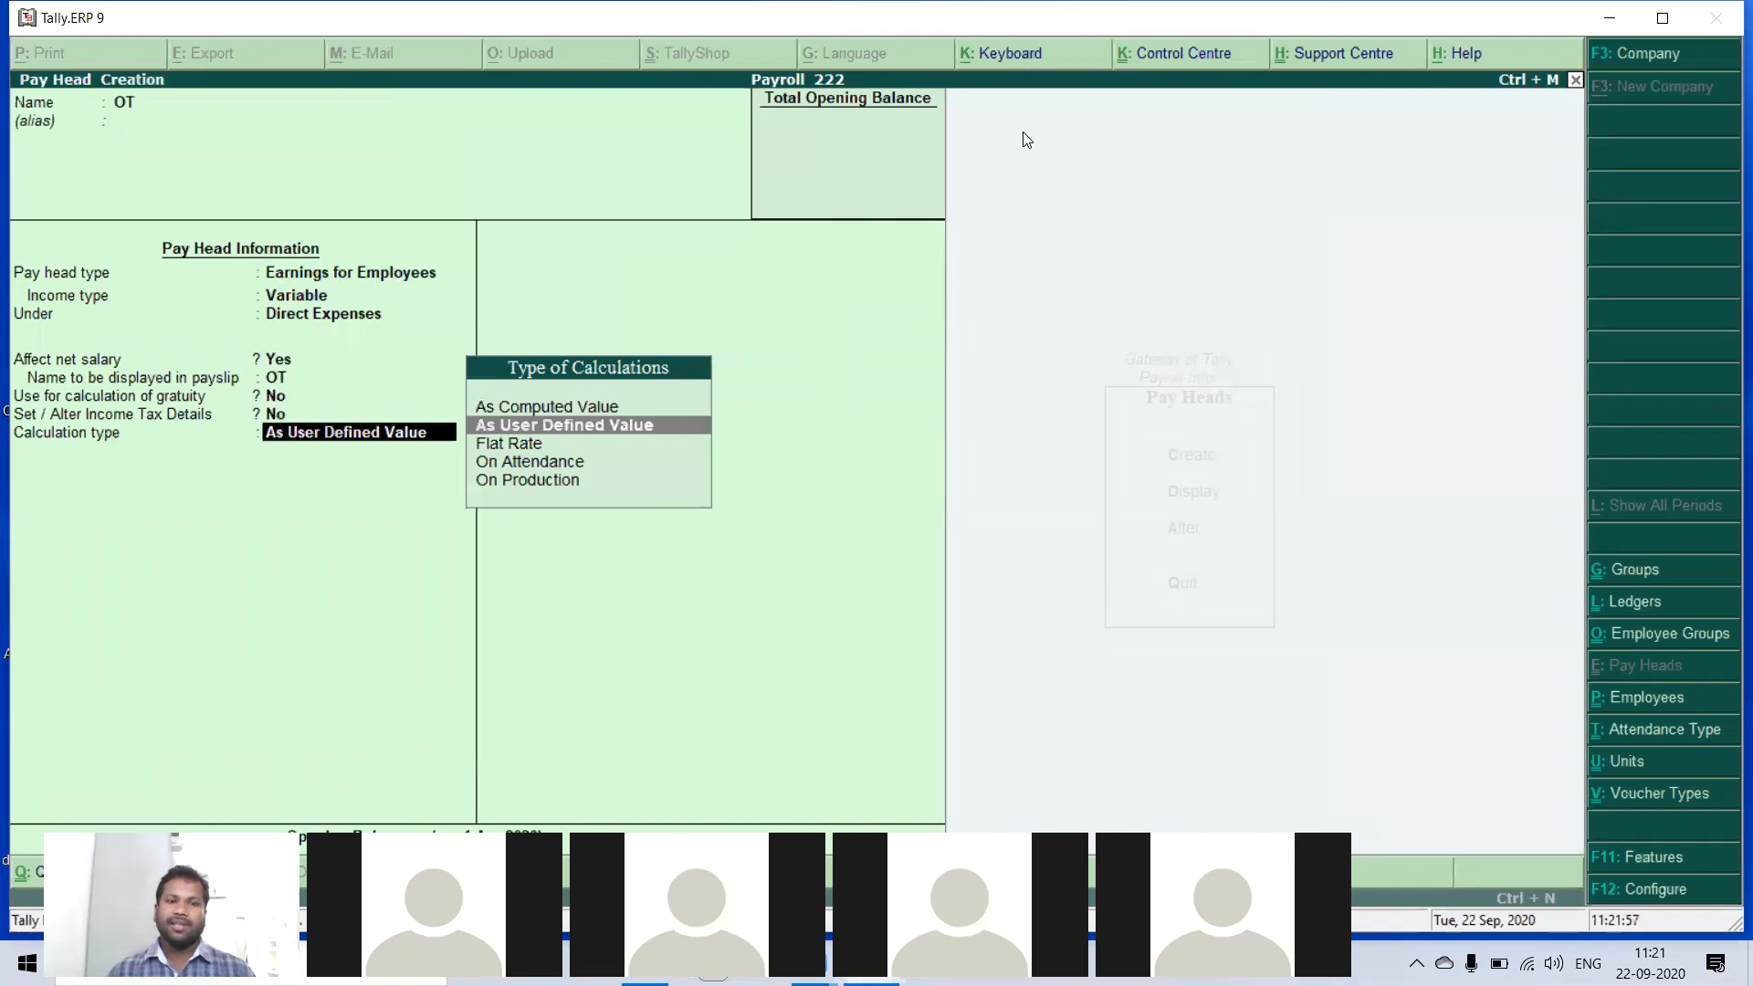
- Set OT's calculation type to On Production with production type Ot and rounding Not Applicable, and save the pay head
key("Down")
key("Down")
key("Down")
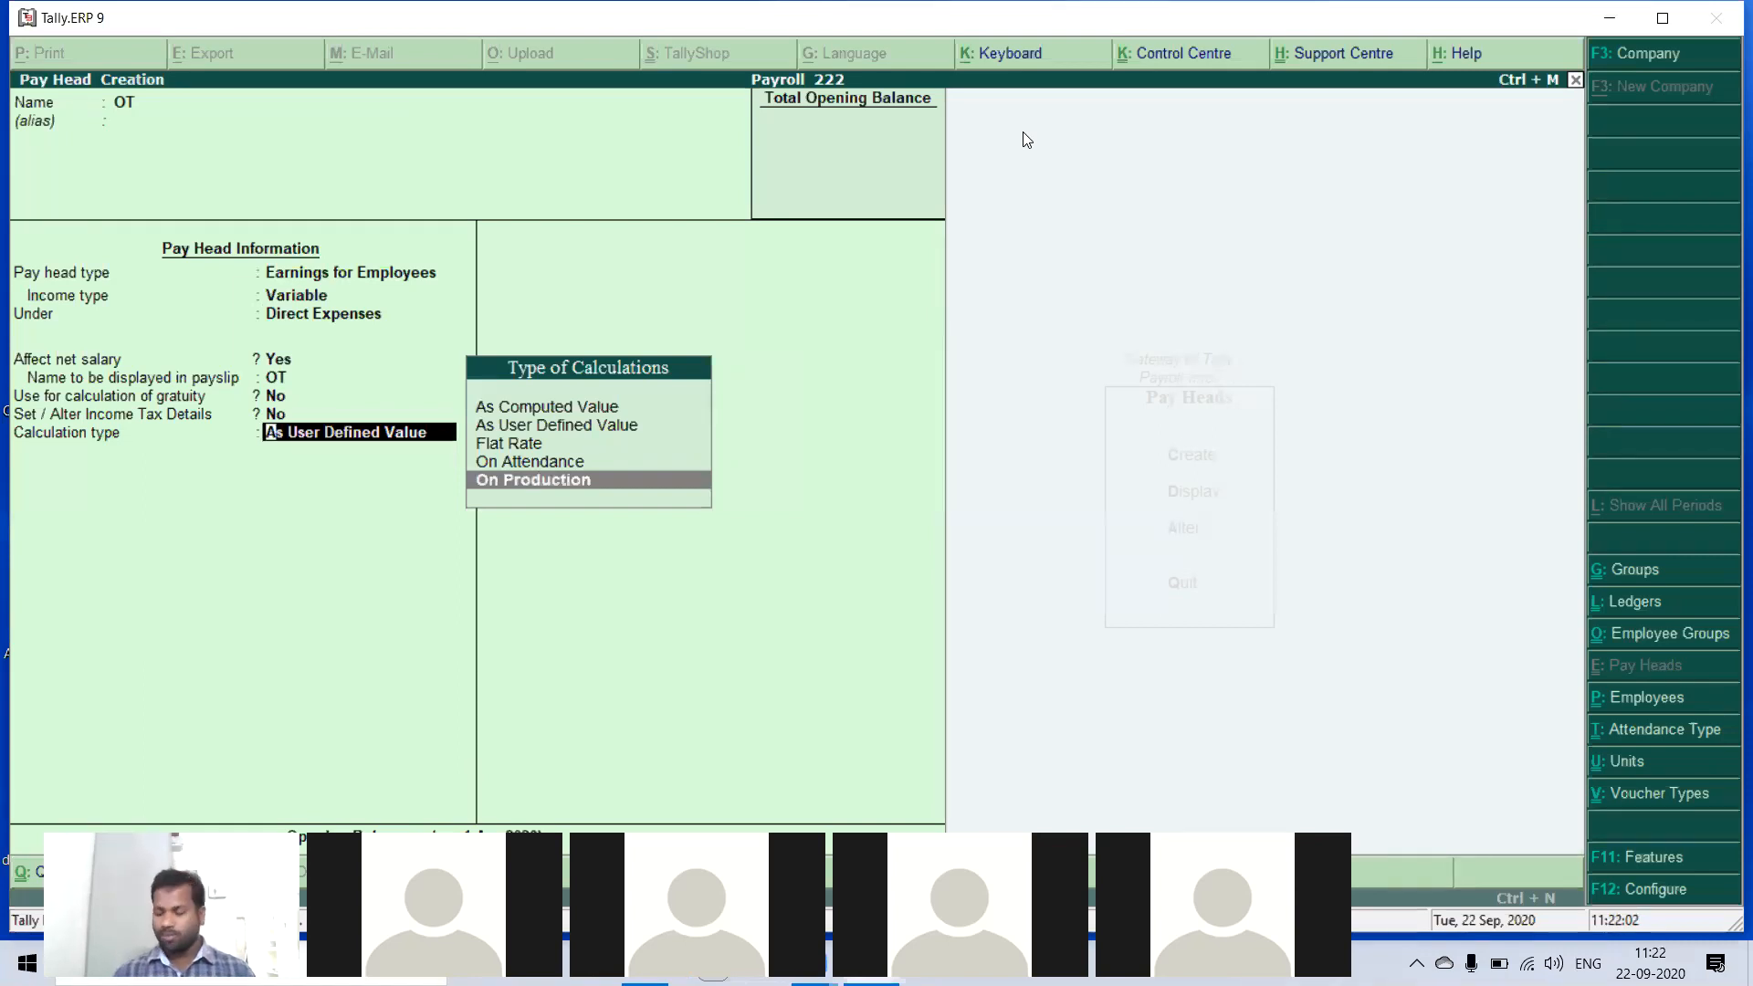
key("Return")
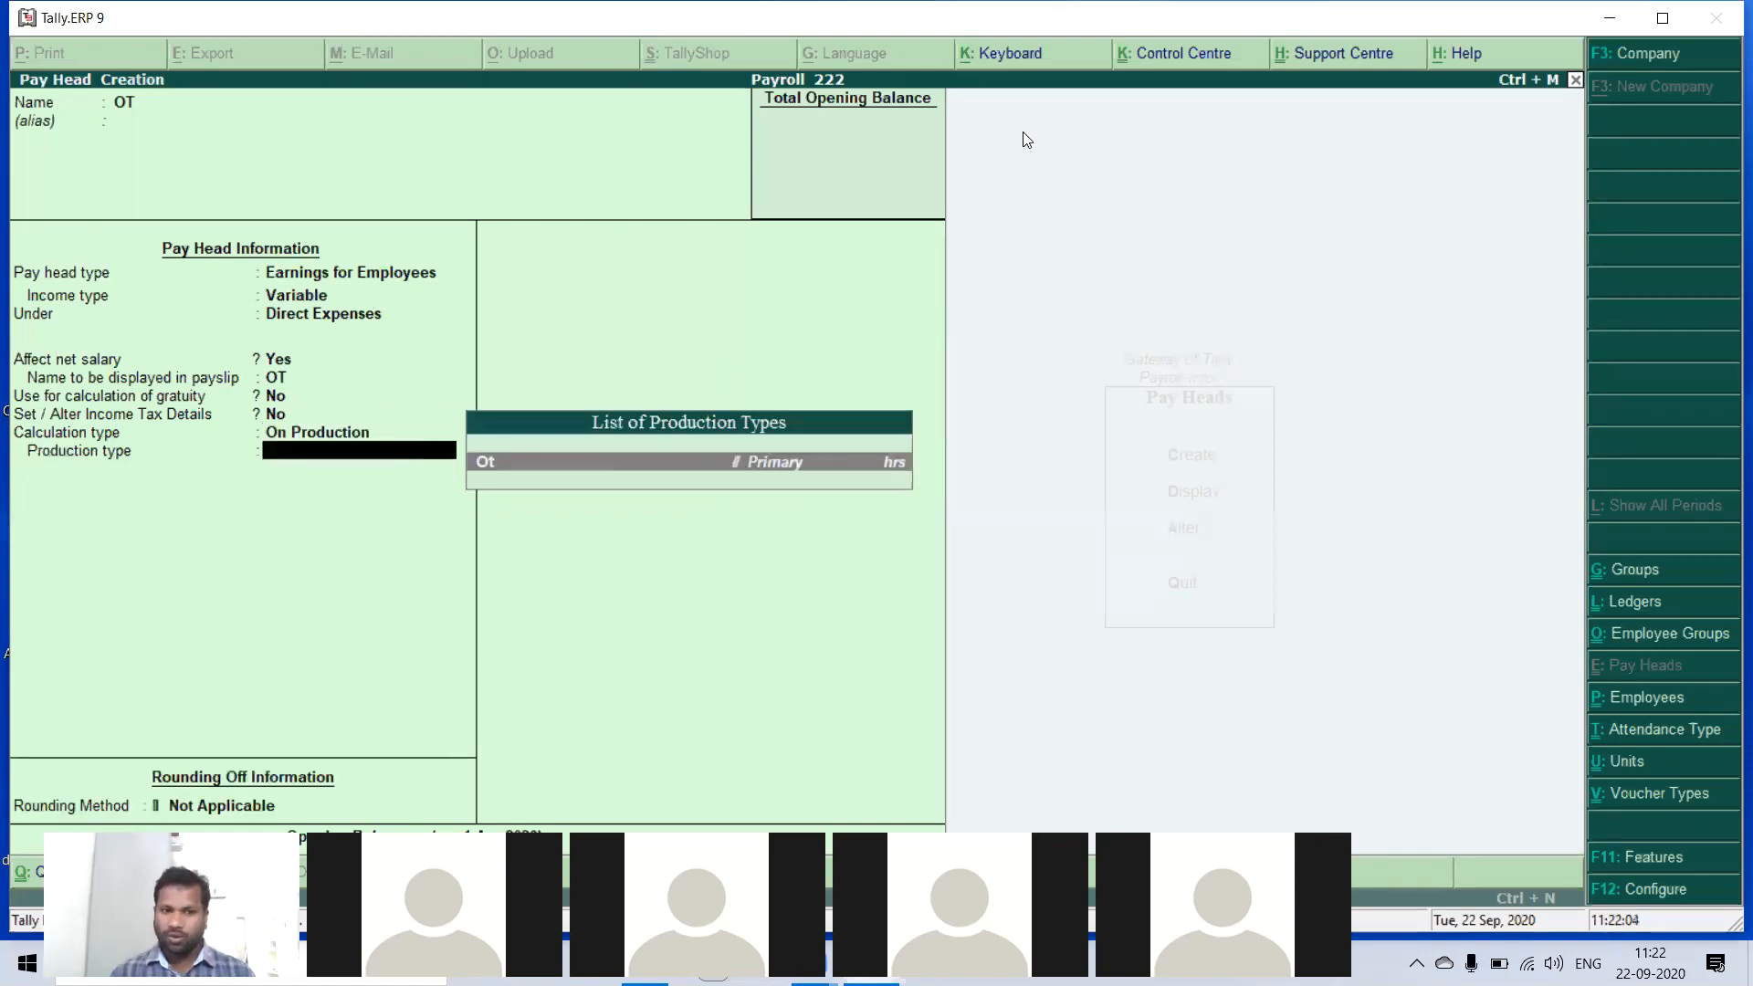
key("Return")
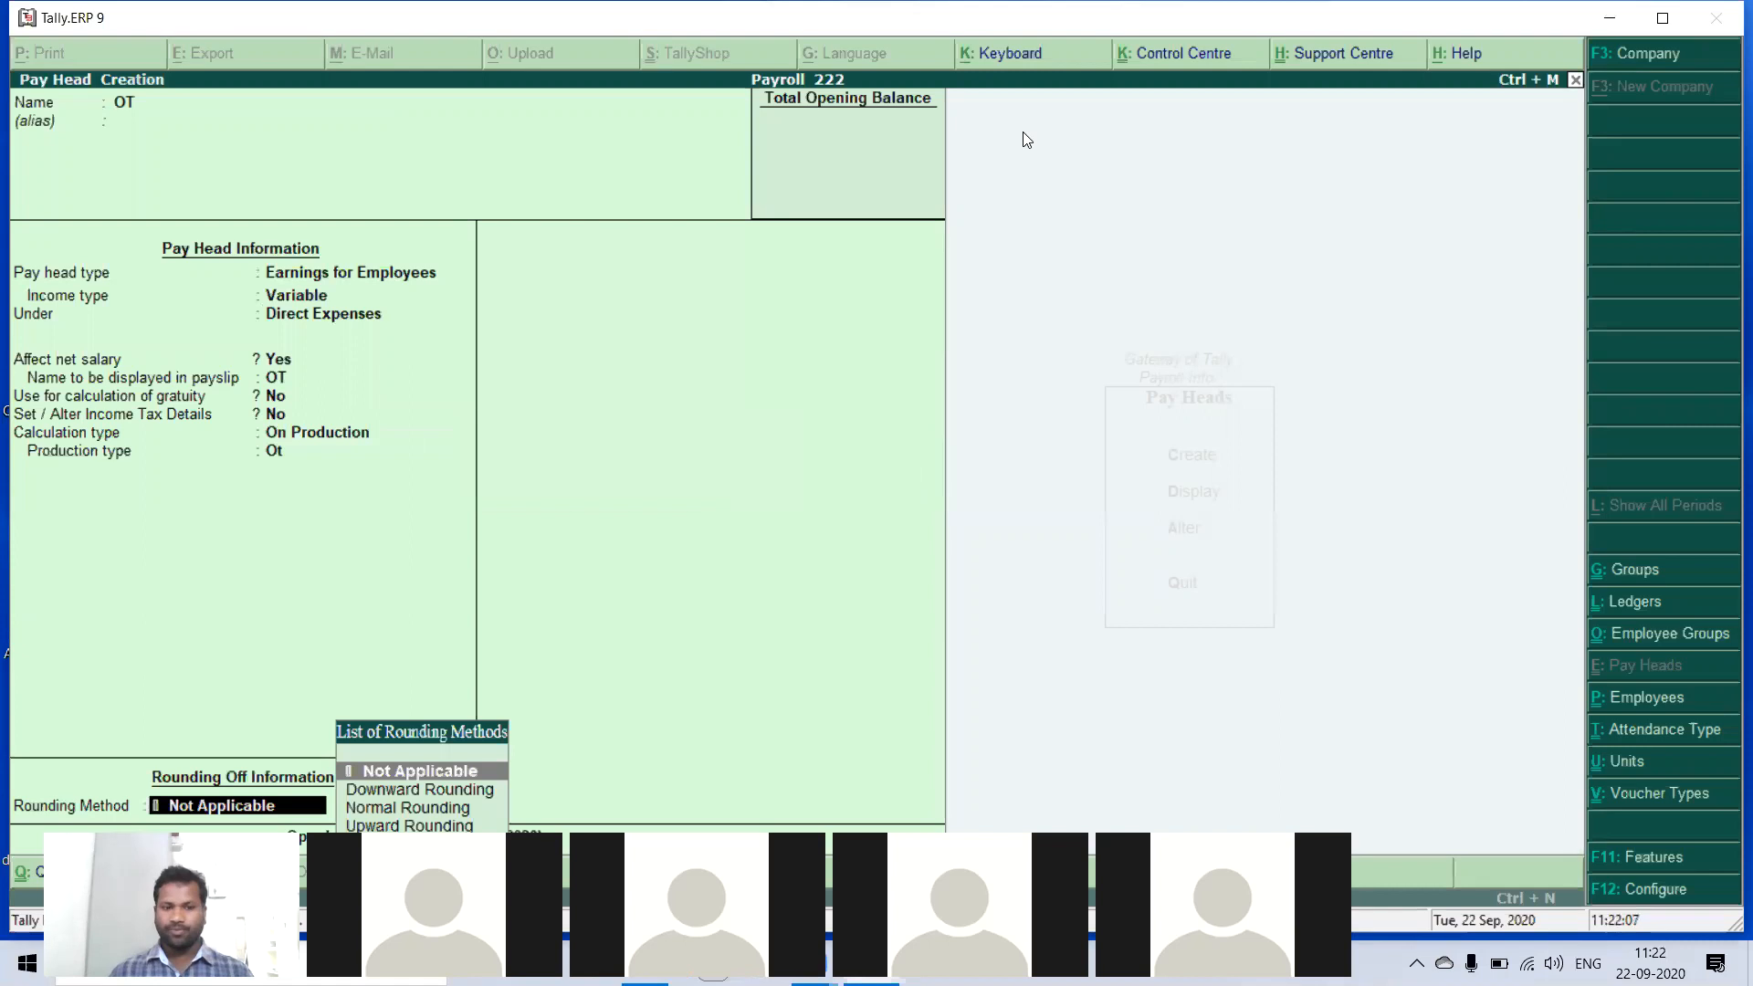
key("Return")
key("Return")
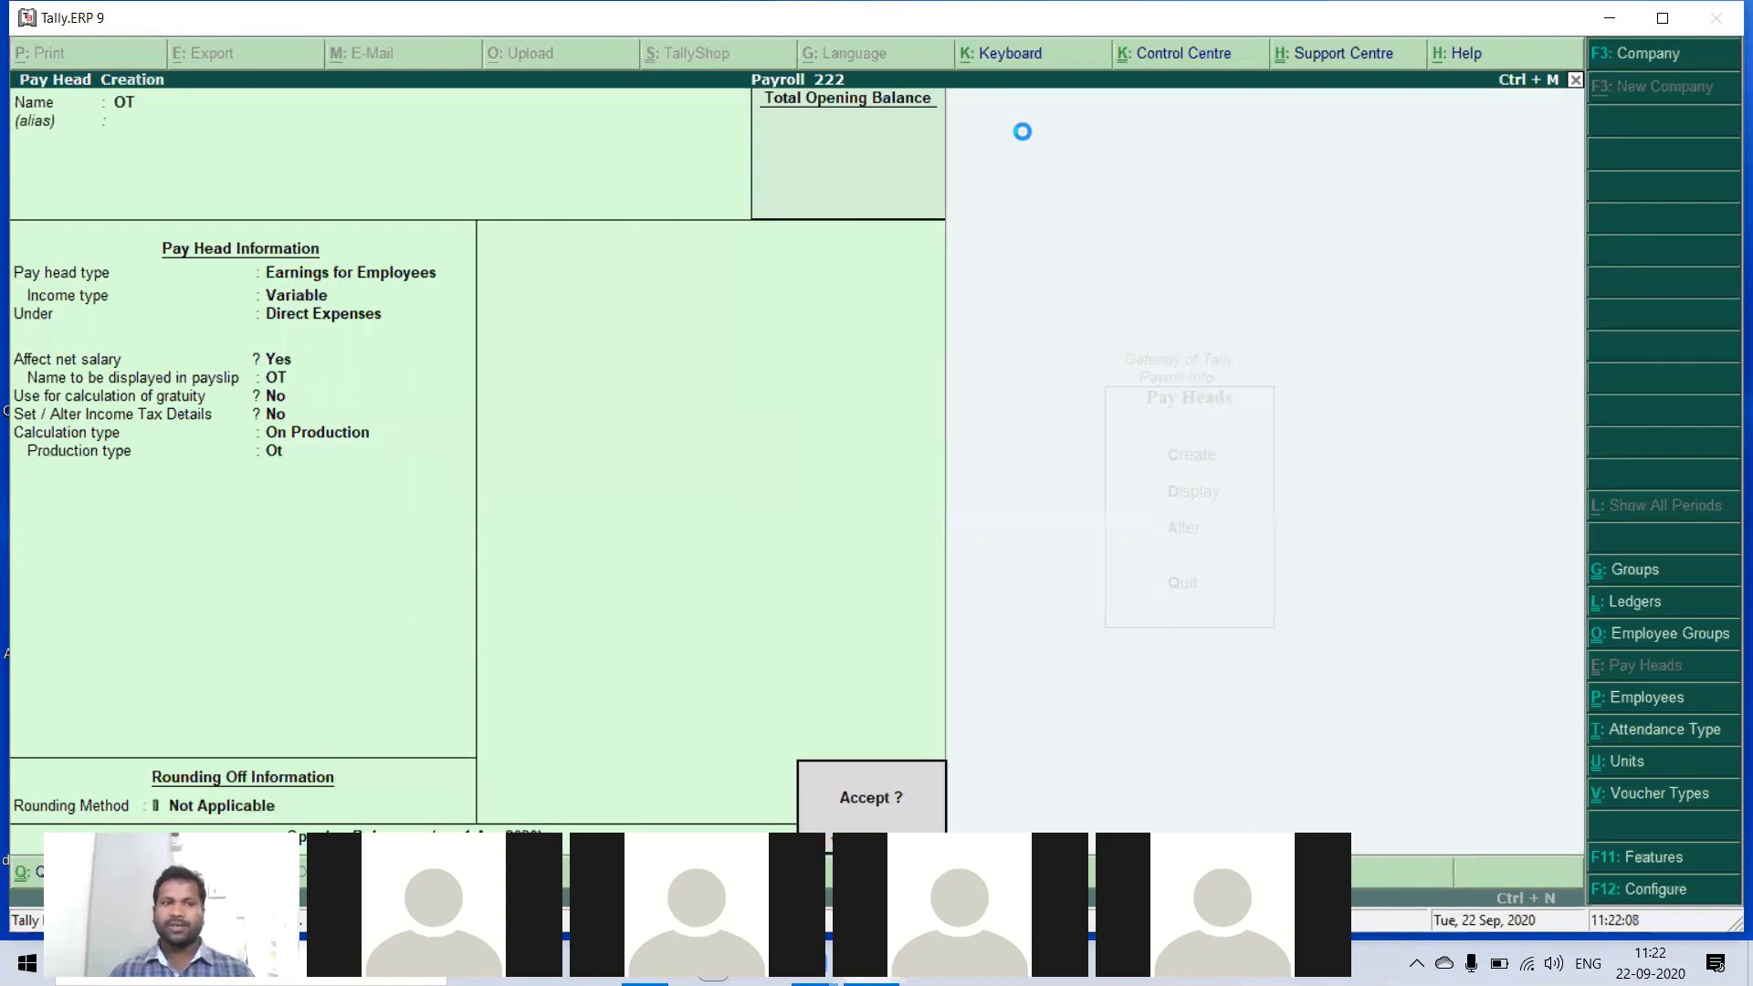
key("Return")
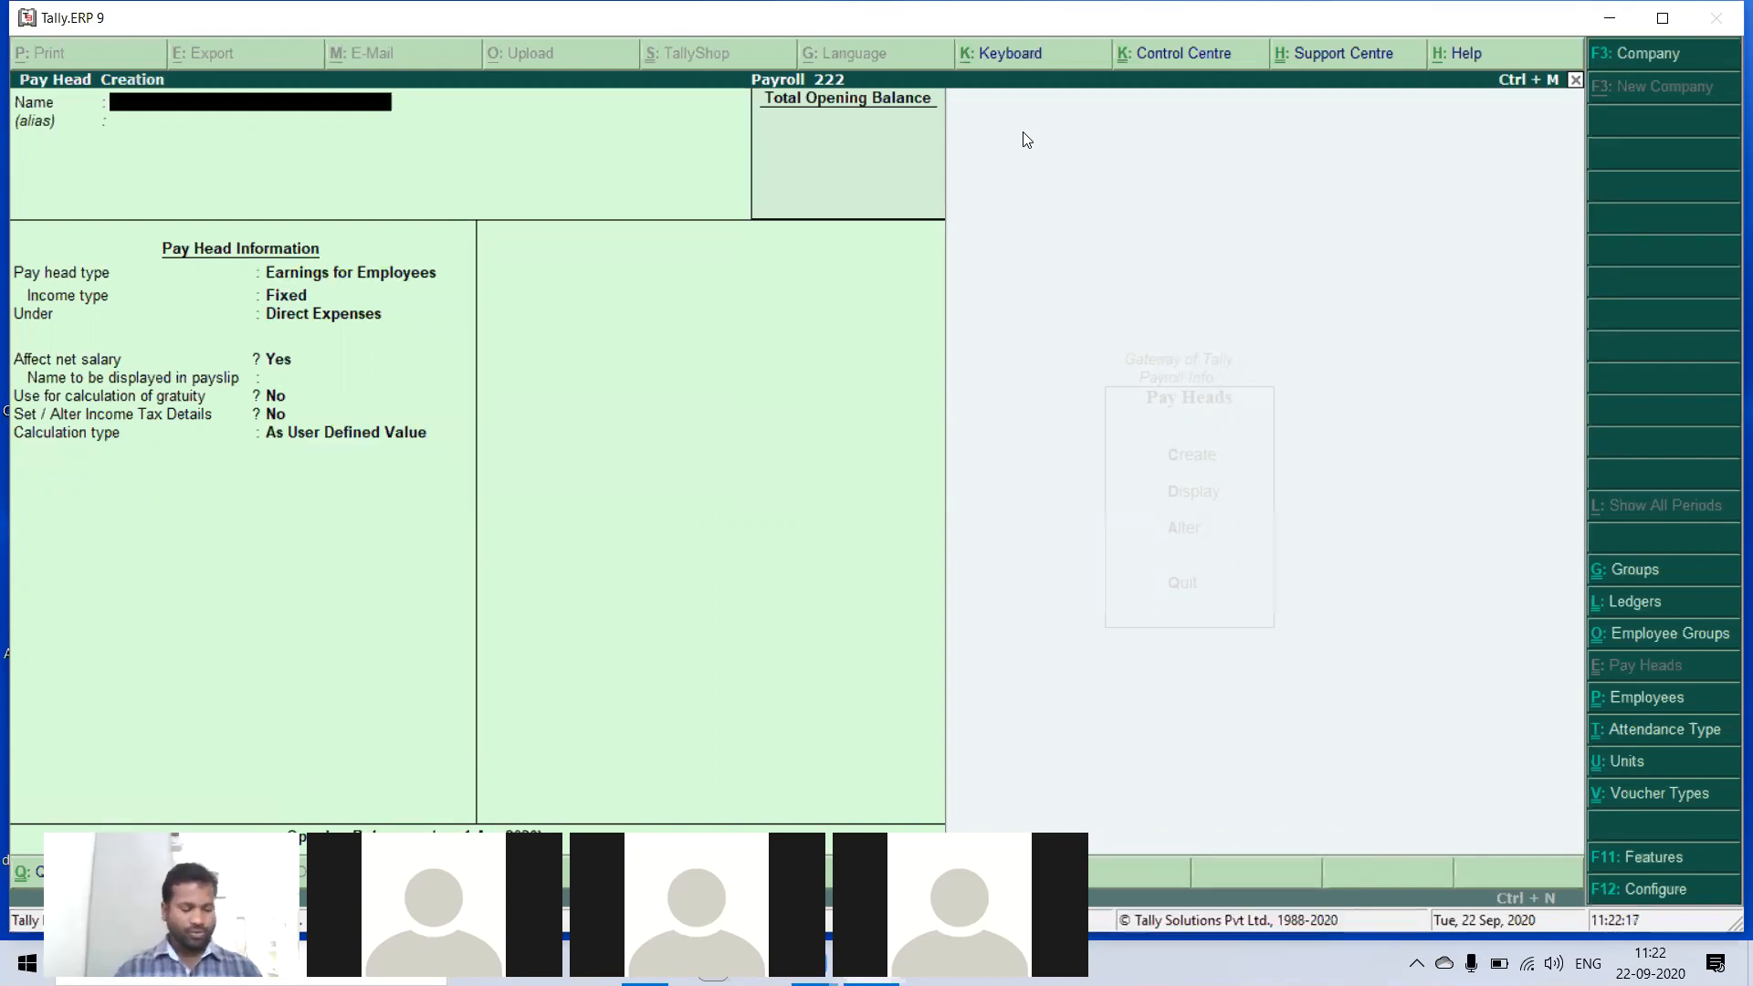
- Name a new pay head "Salary Payble"
type("Salat")
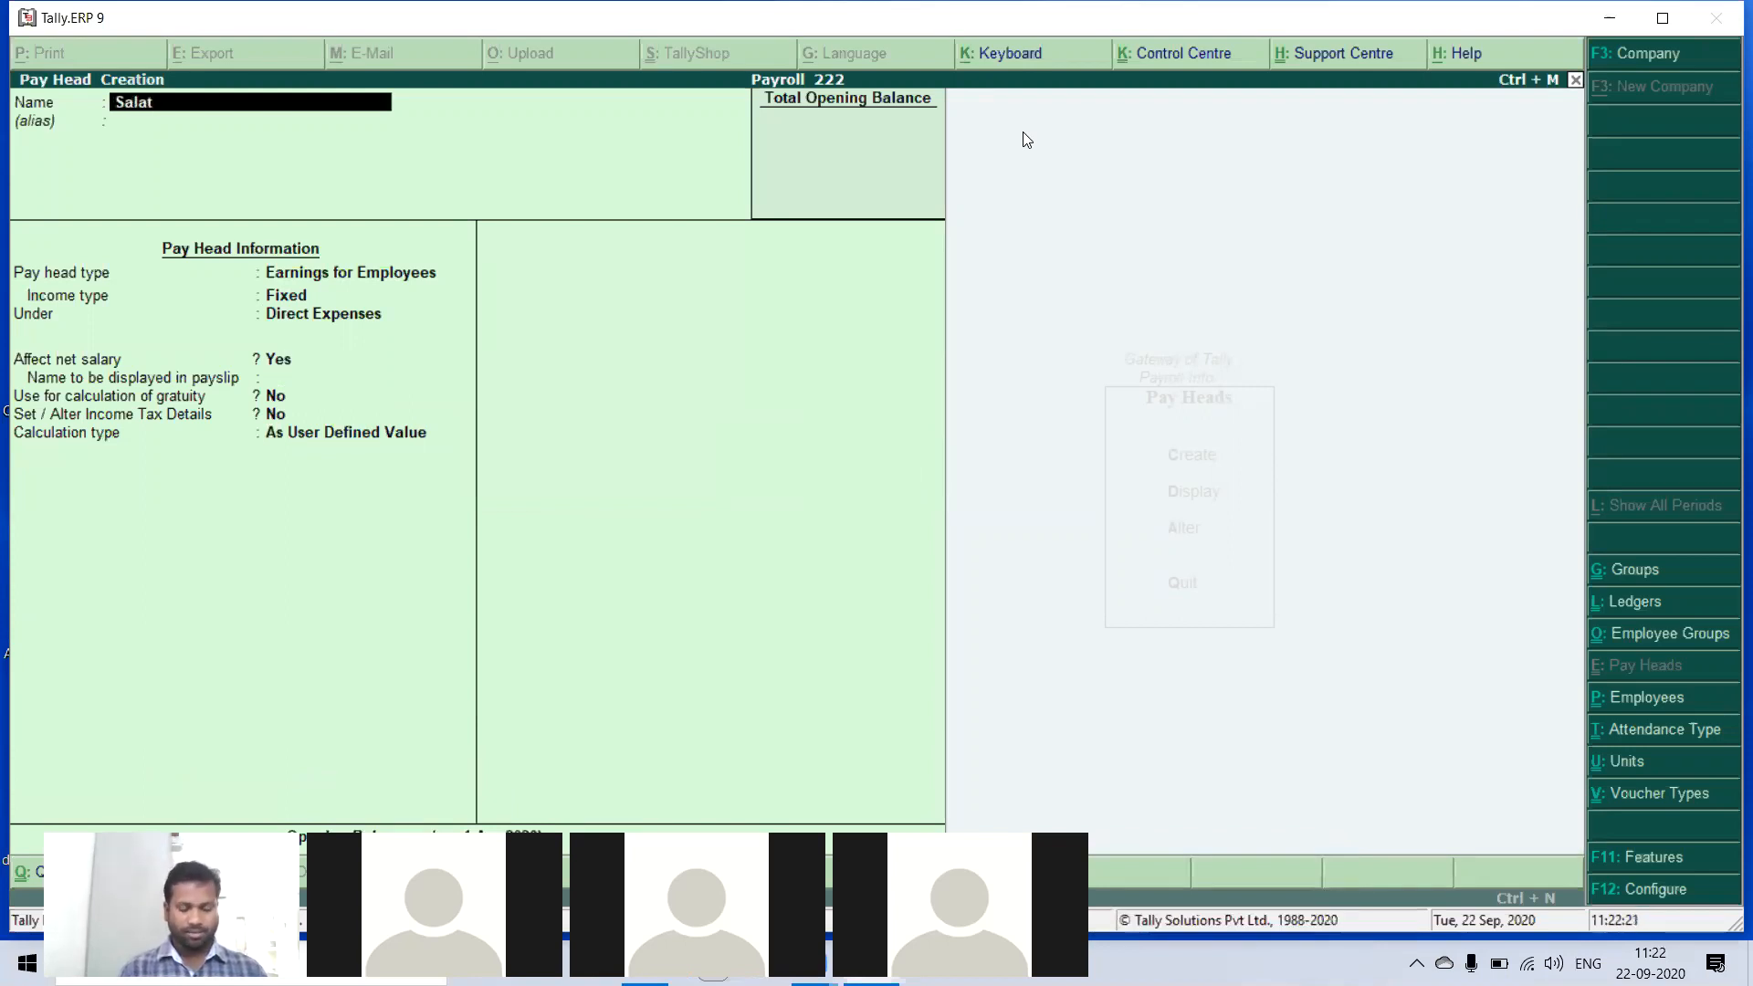
key("BackSpace")
type("ry")
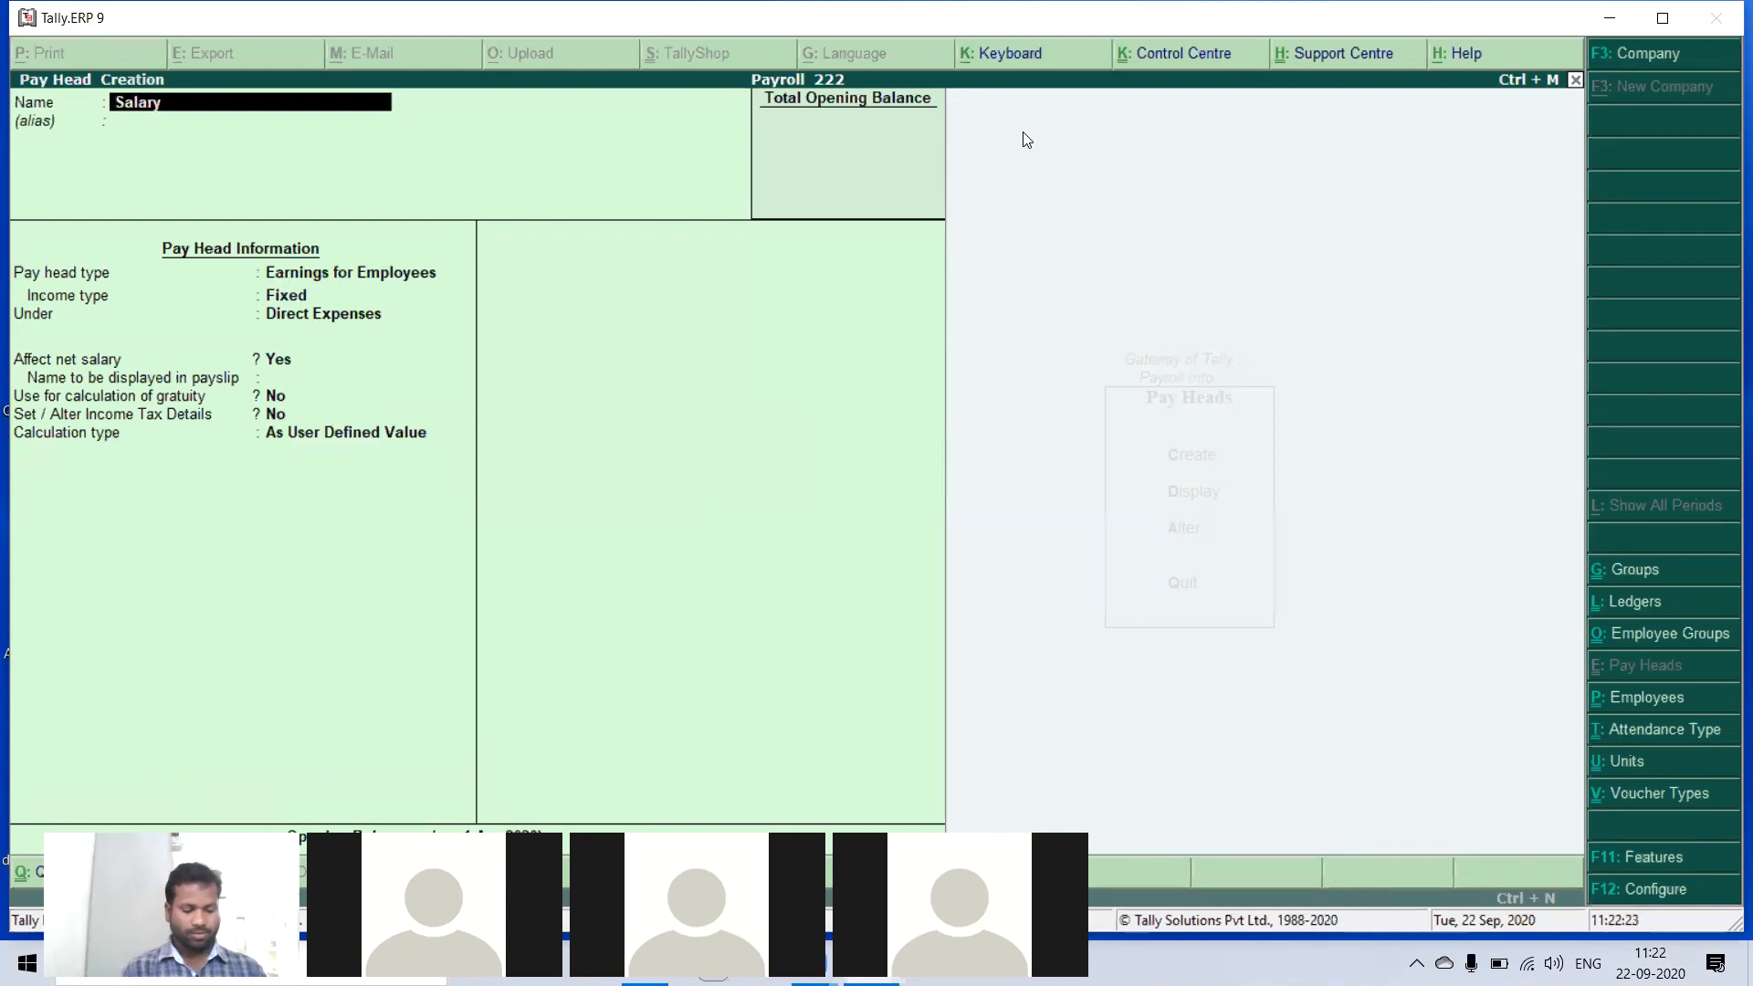
type(" Payble")
key("Return")
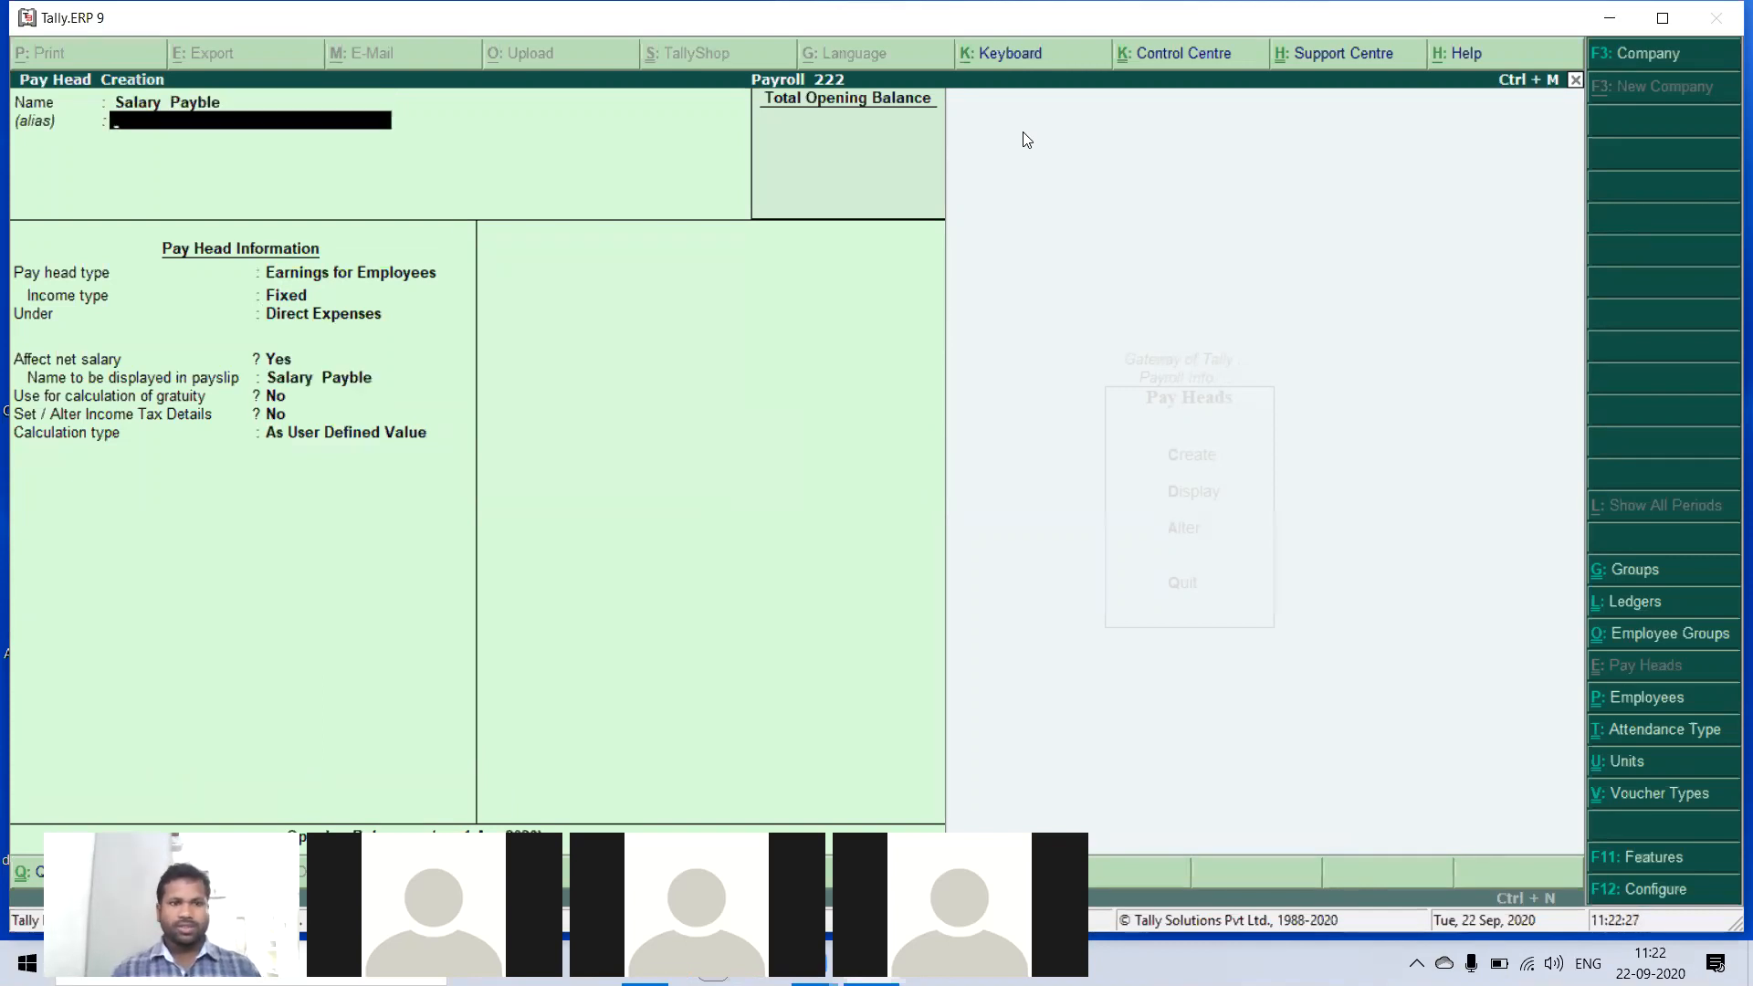
- Set Salary Payble's pay head type to Not Applicable under Provisions, save it and leave pay head creation
key("Return")
key("Up")
key("Up")
key("Up")
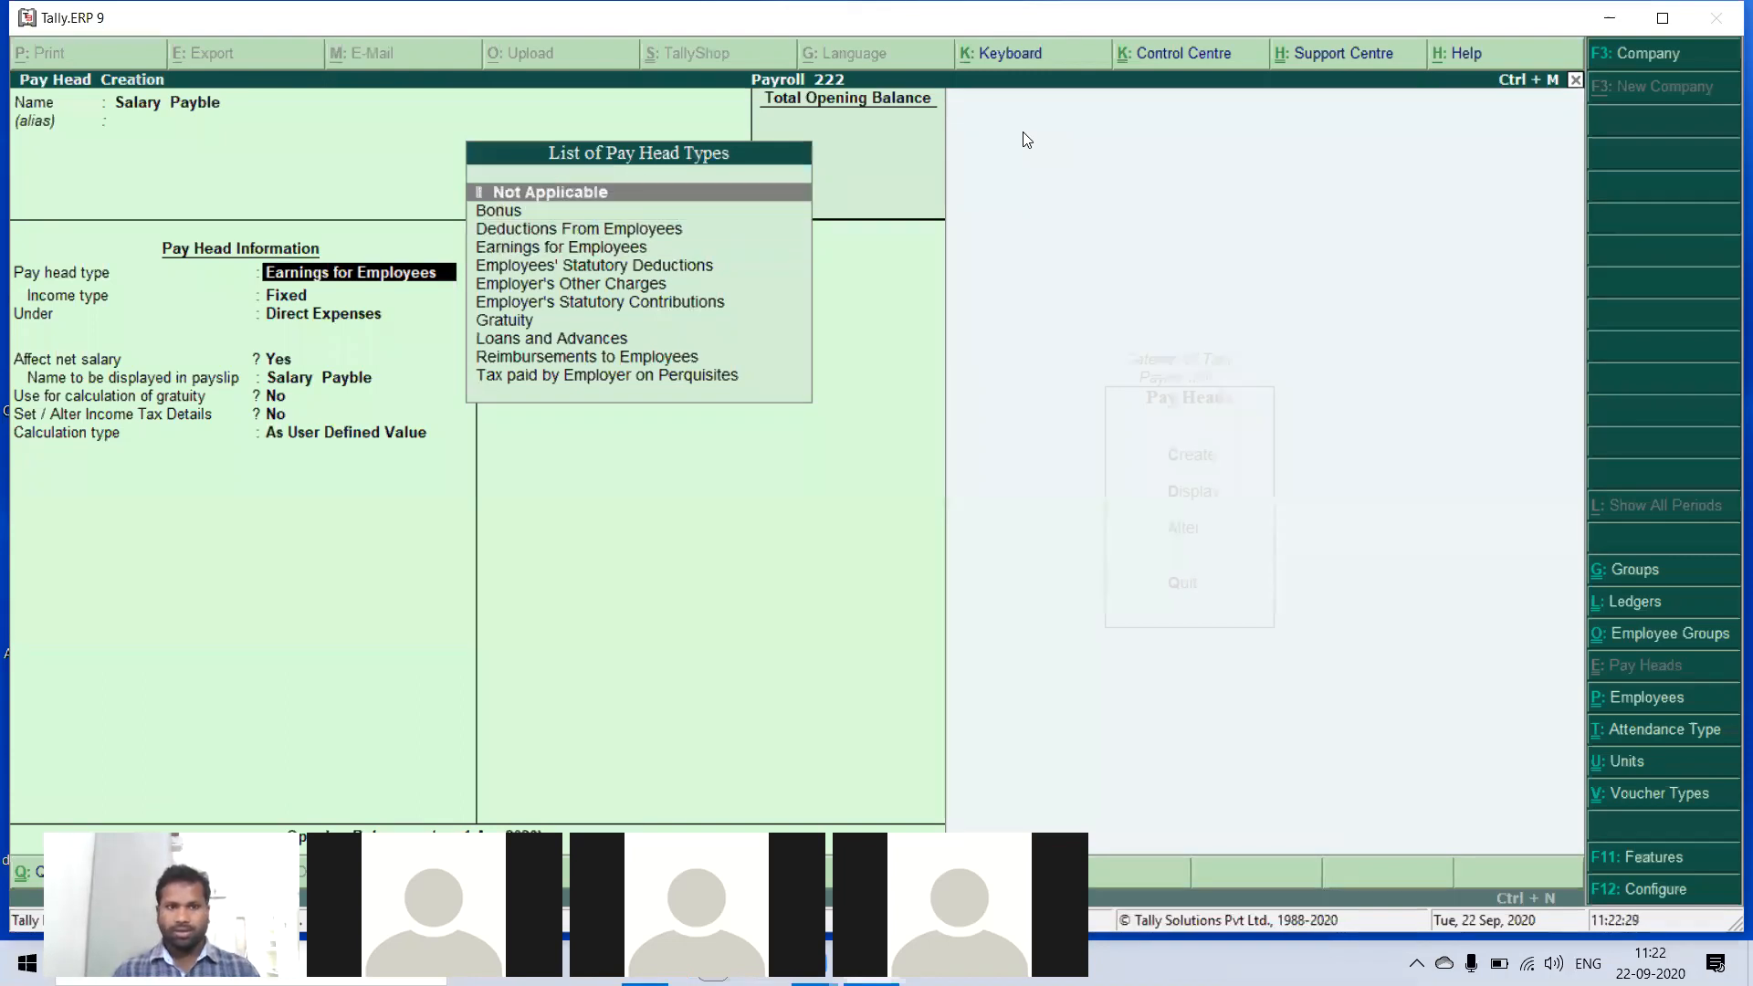
key("Return")
key("Down")
key("Return")
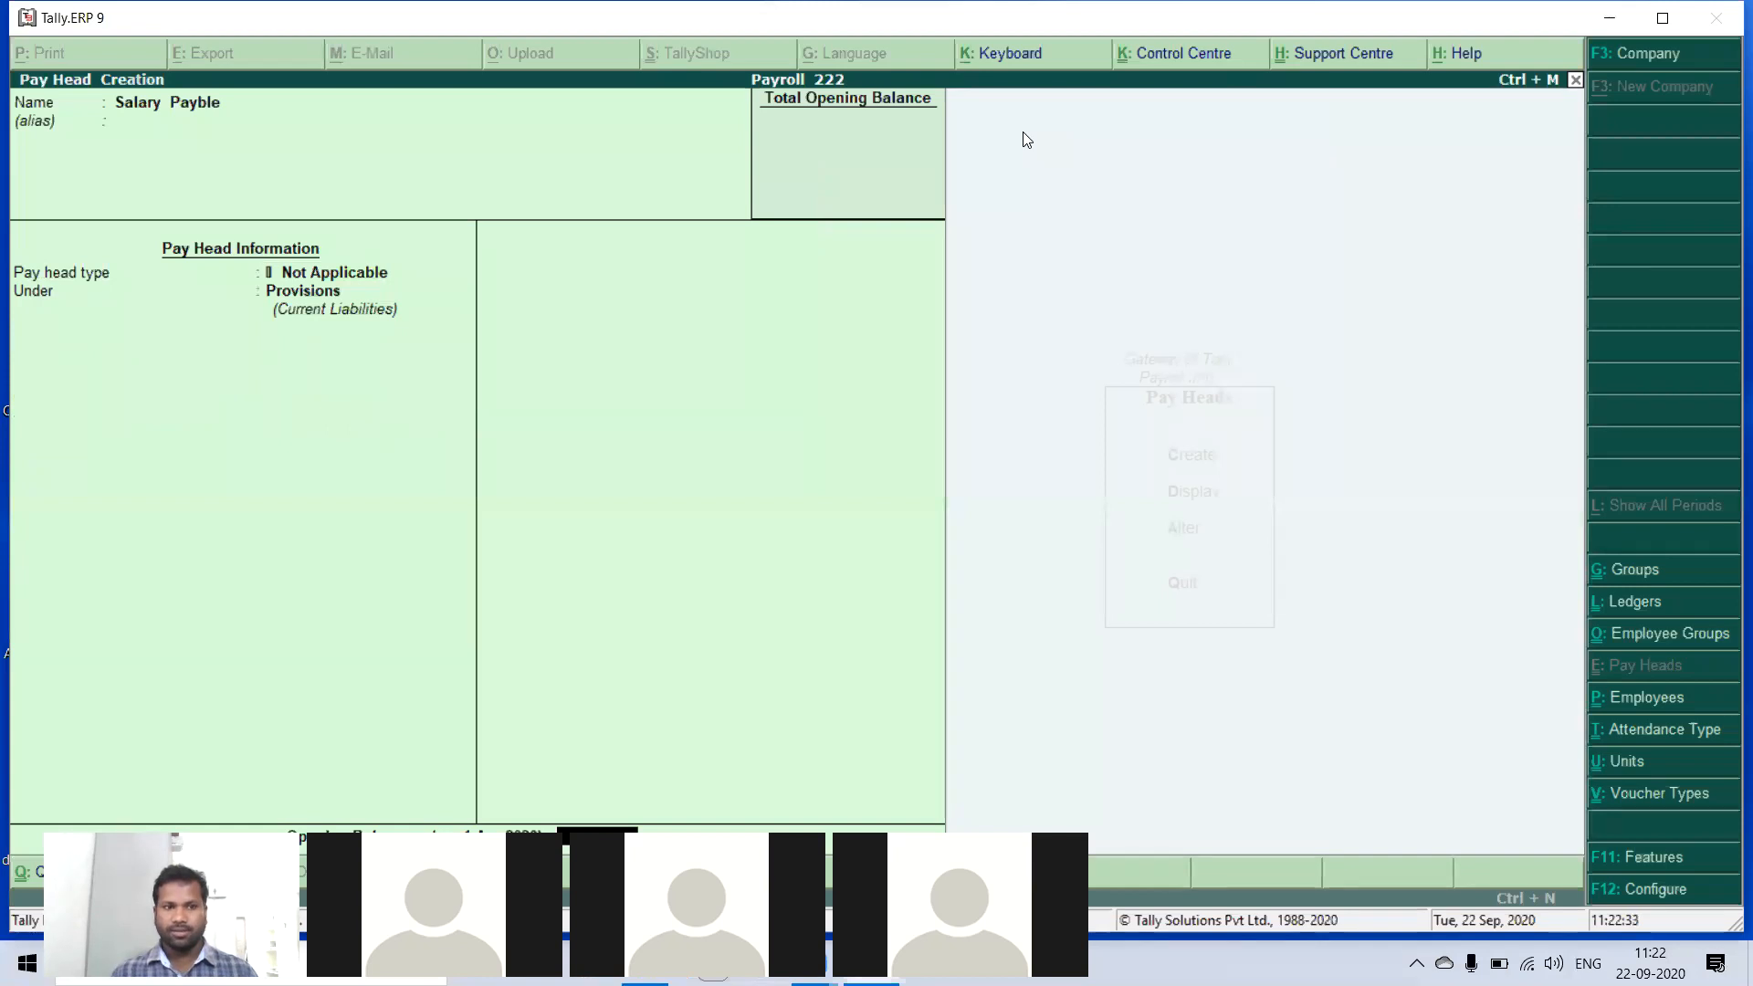
key("Return")
key("Return")
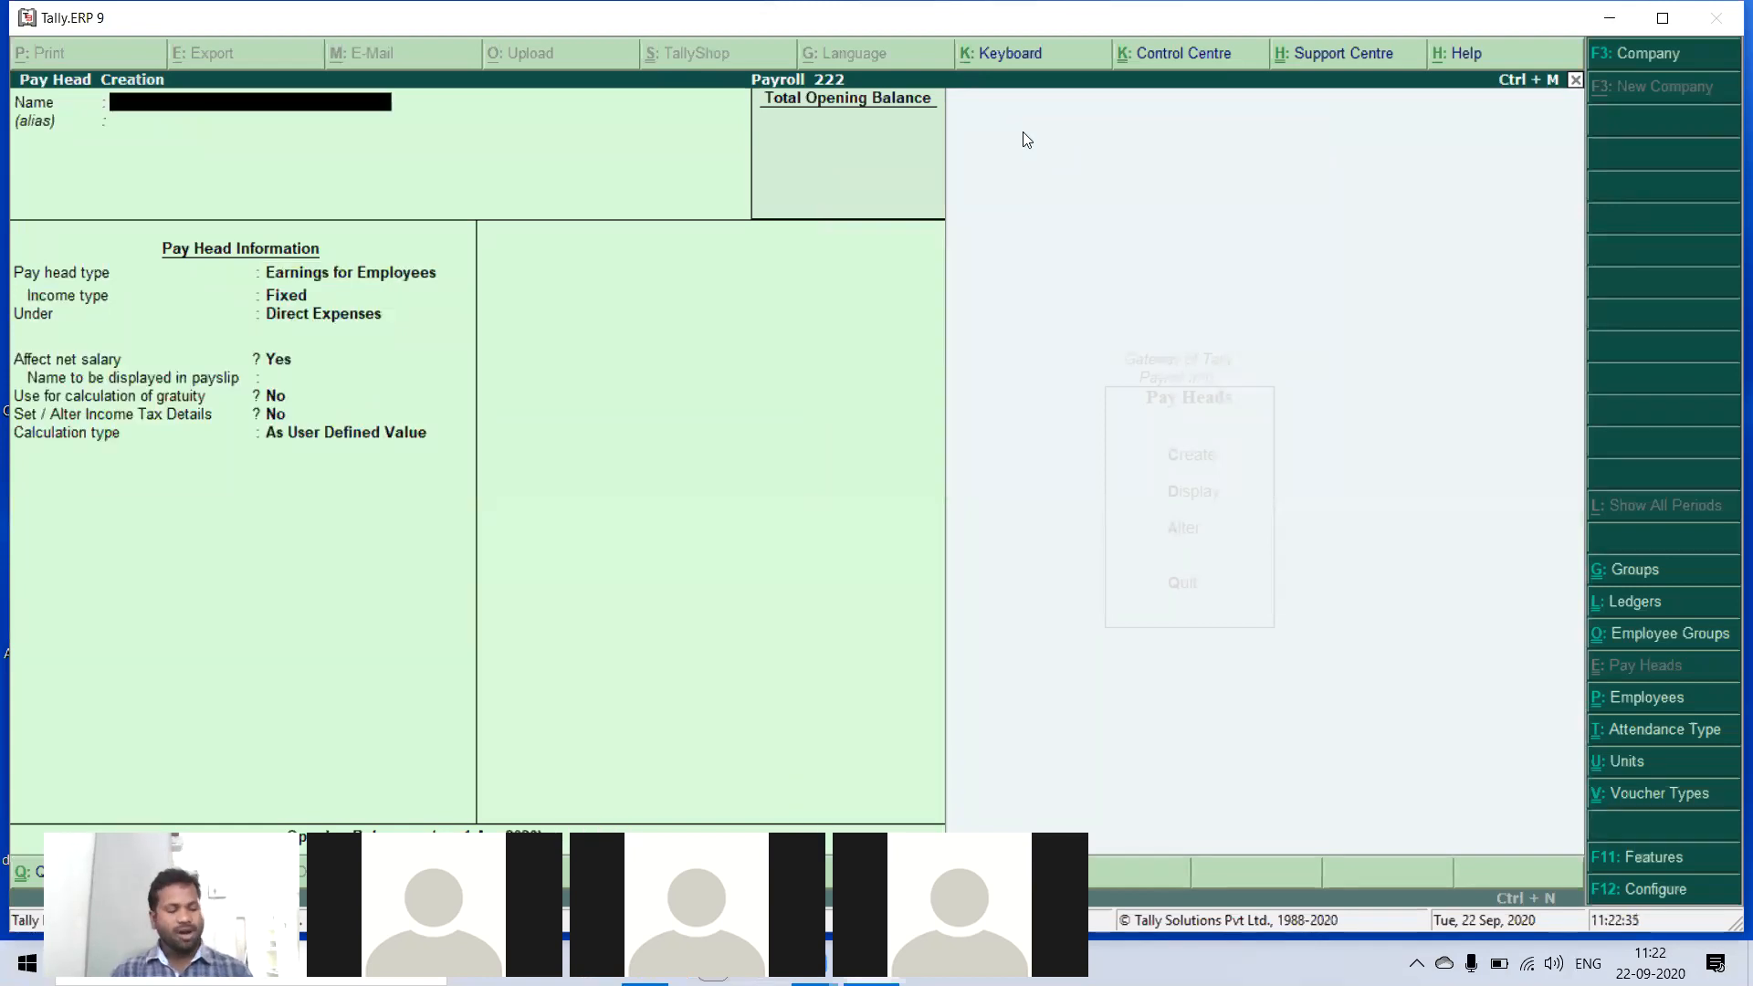
key("Escape")
key("Return")
key("Escape")
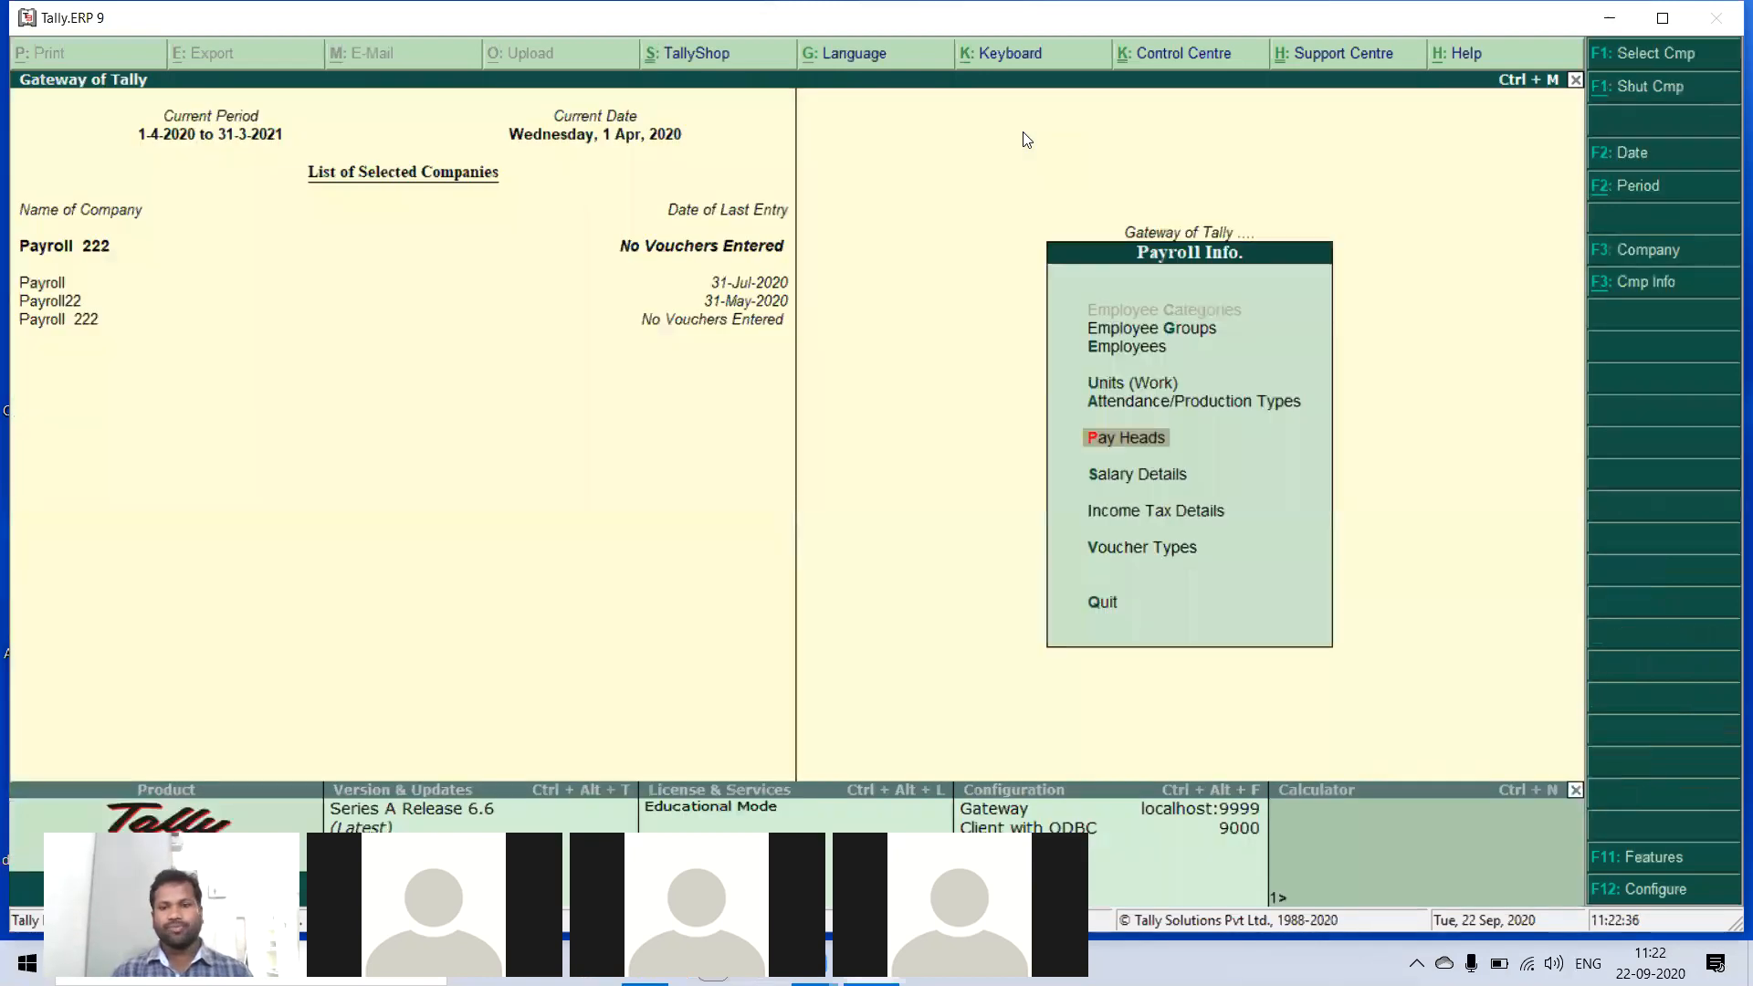
- Open the salary details definition for the employee in the Accounts group
key("Down")
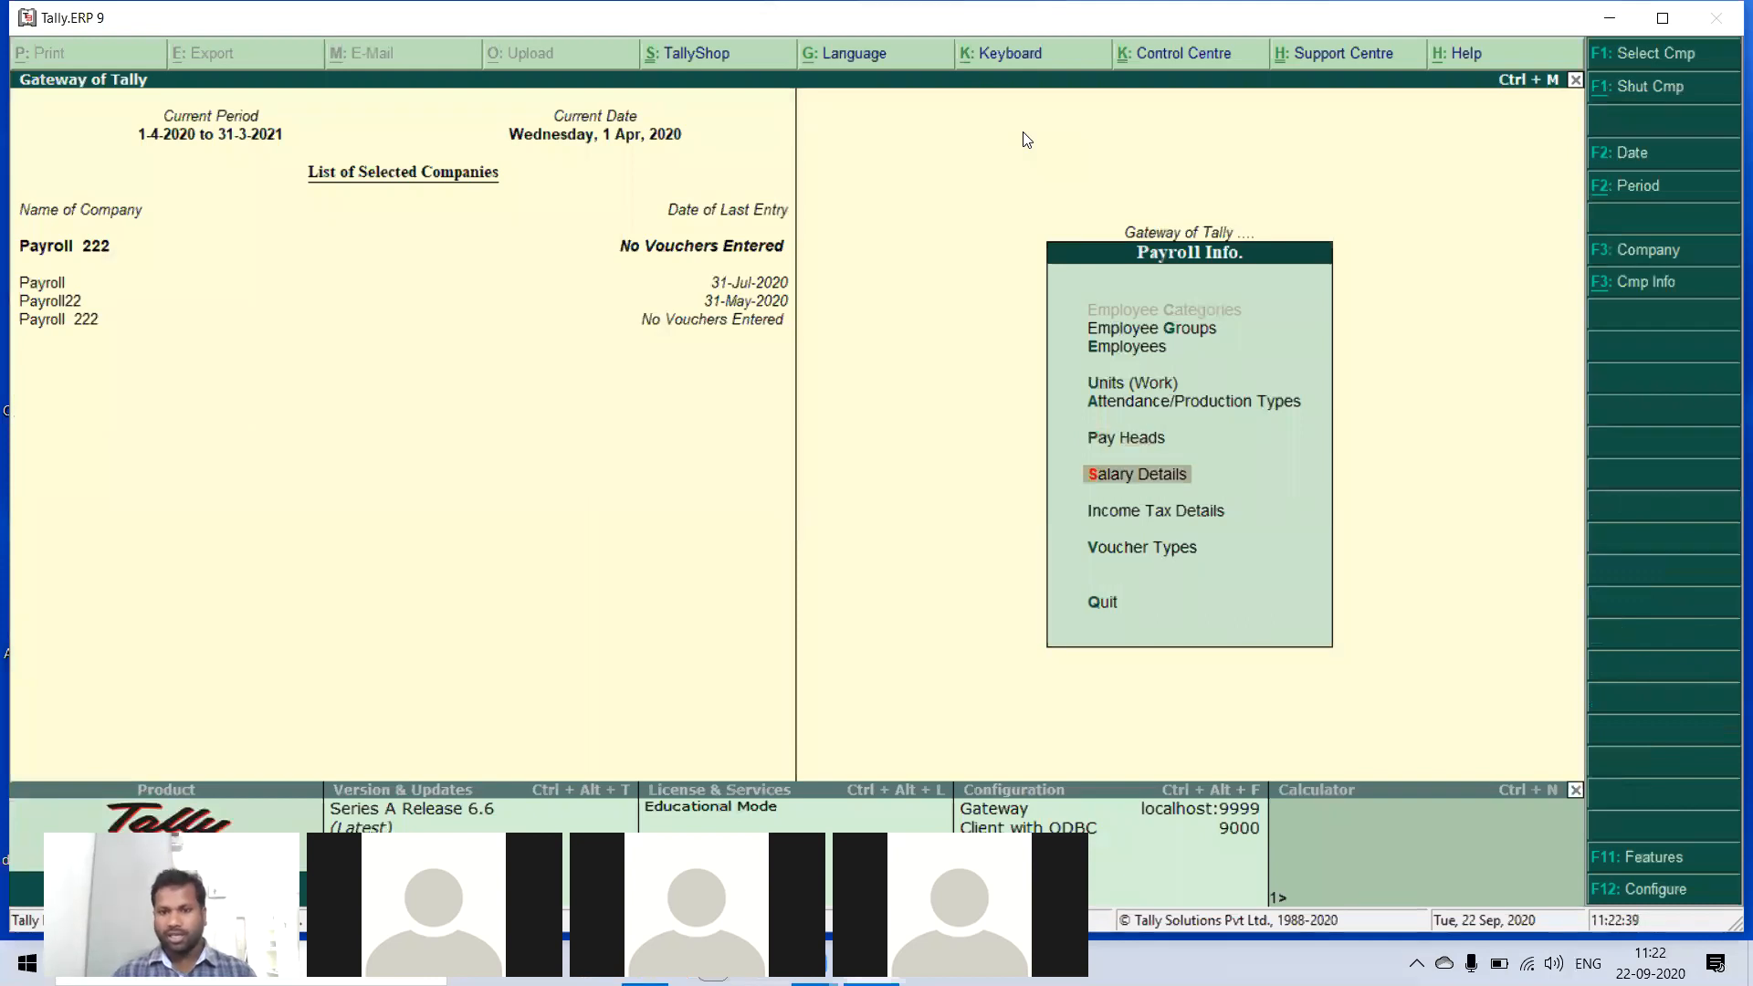
key("Return")
key("Return")
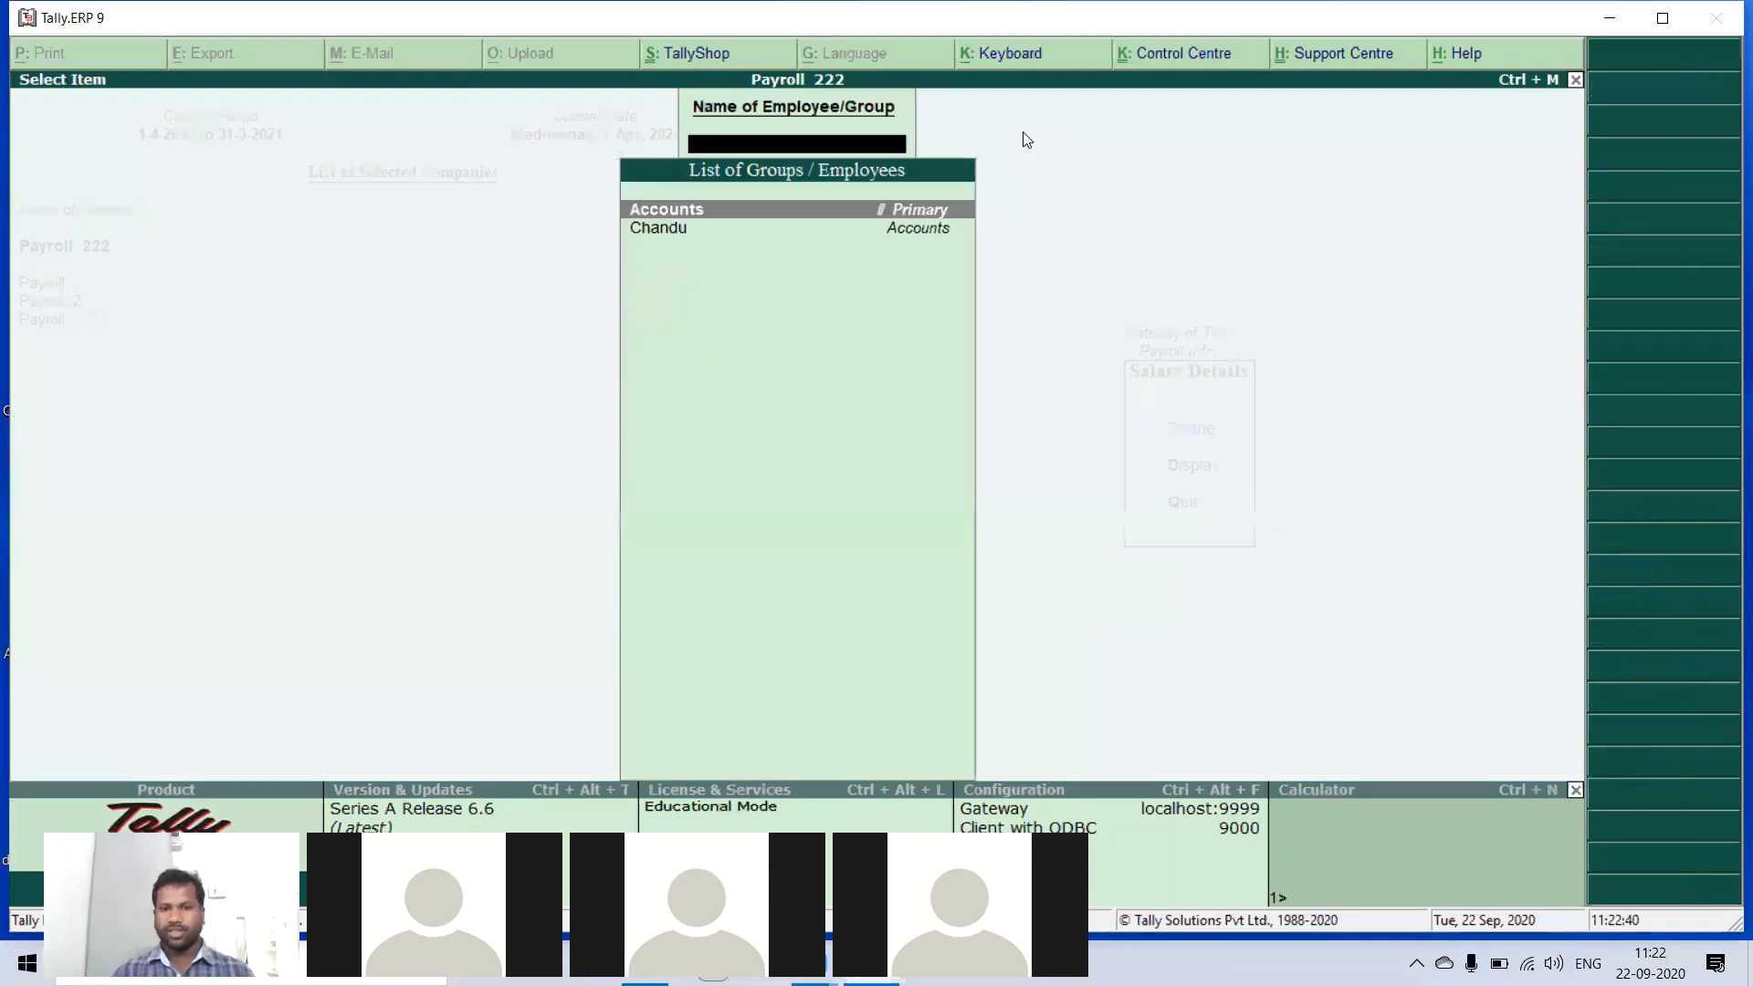
key("Down")
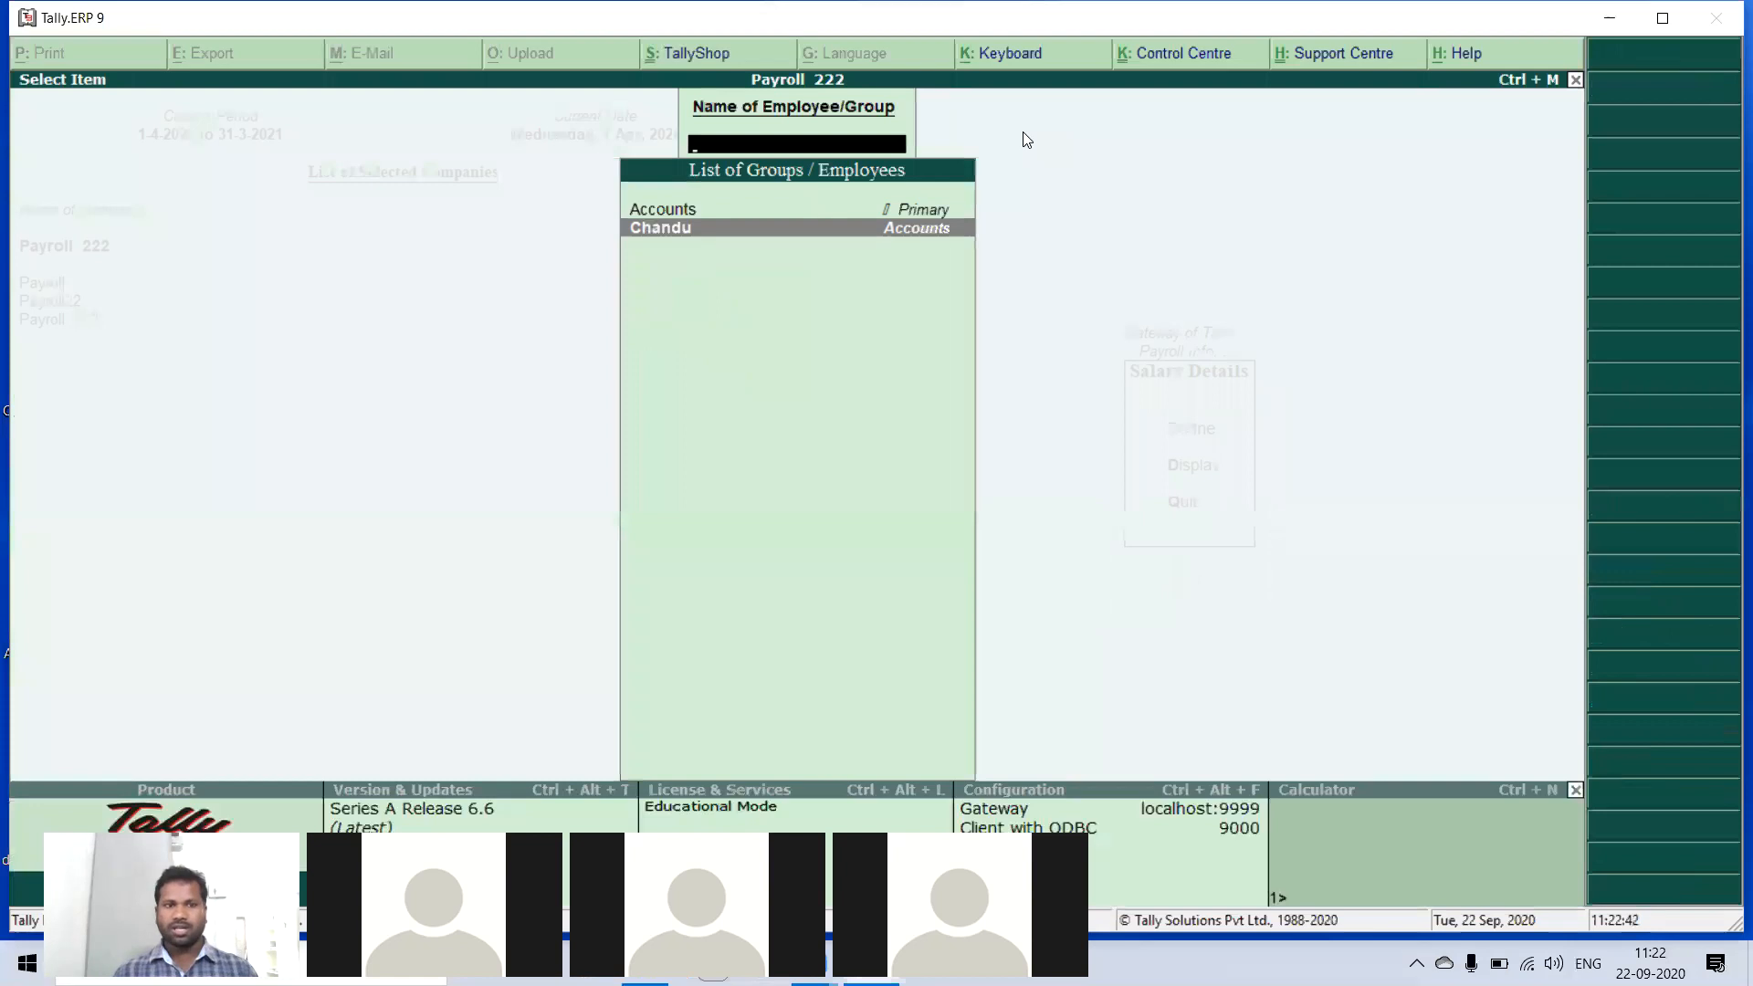
key("Return")
- Add Basic SALARY to the employee's salary details effective from 1-May-2020 at a rate of 32,500
type("01-")
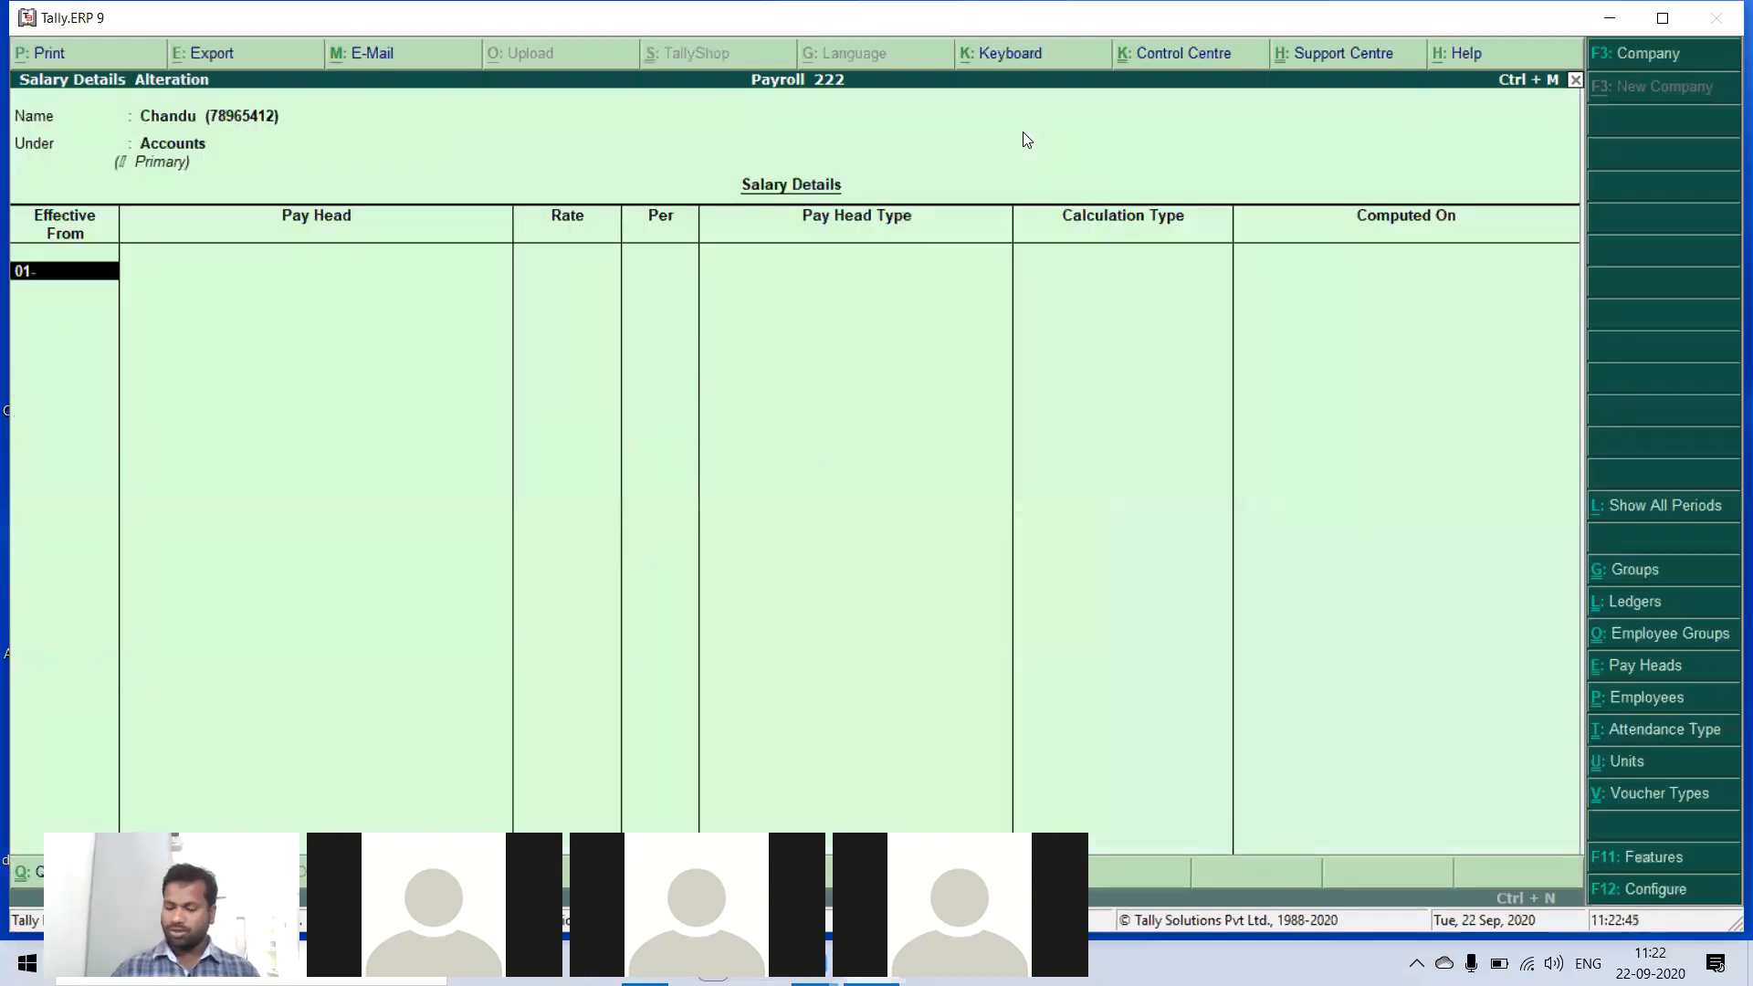
type("05-2020")
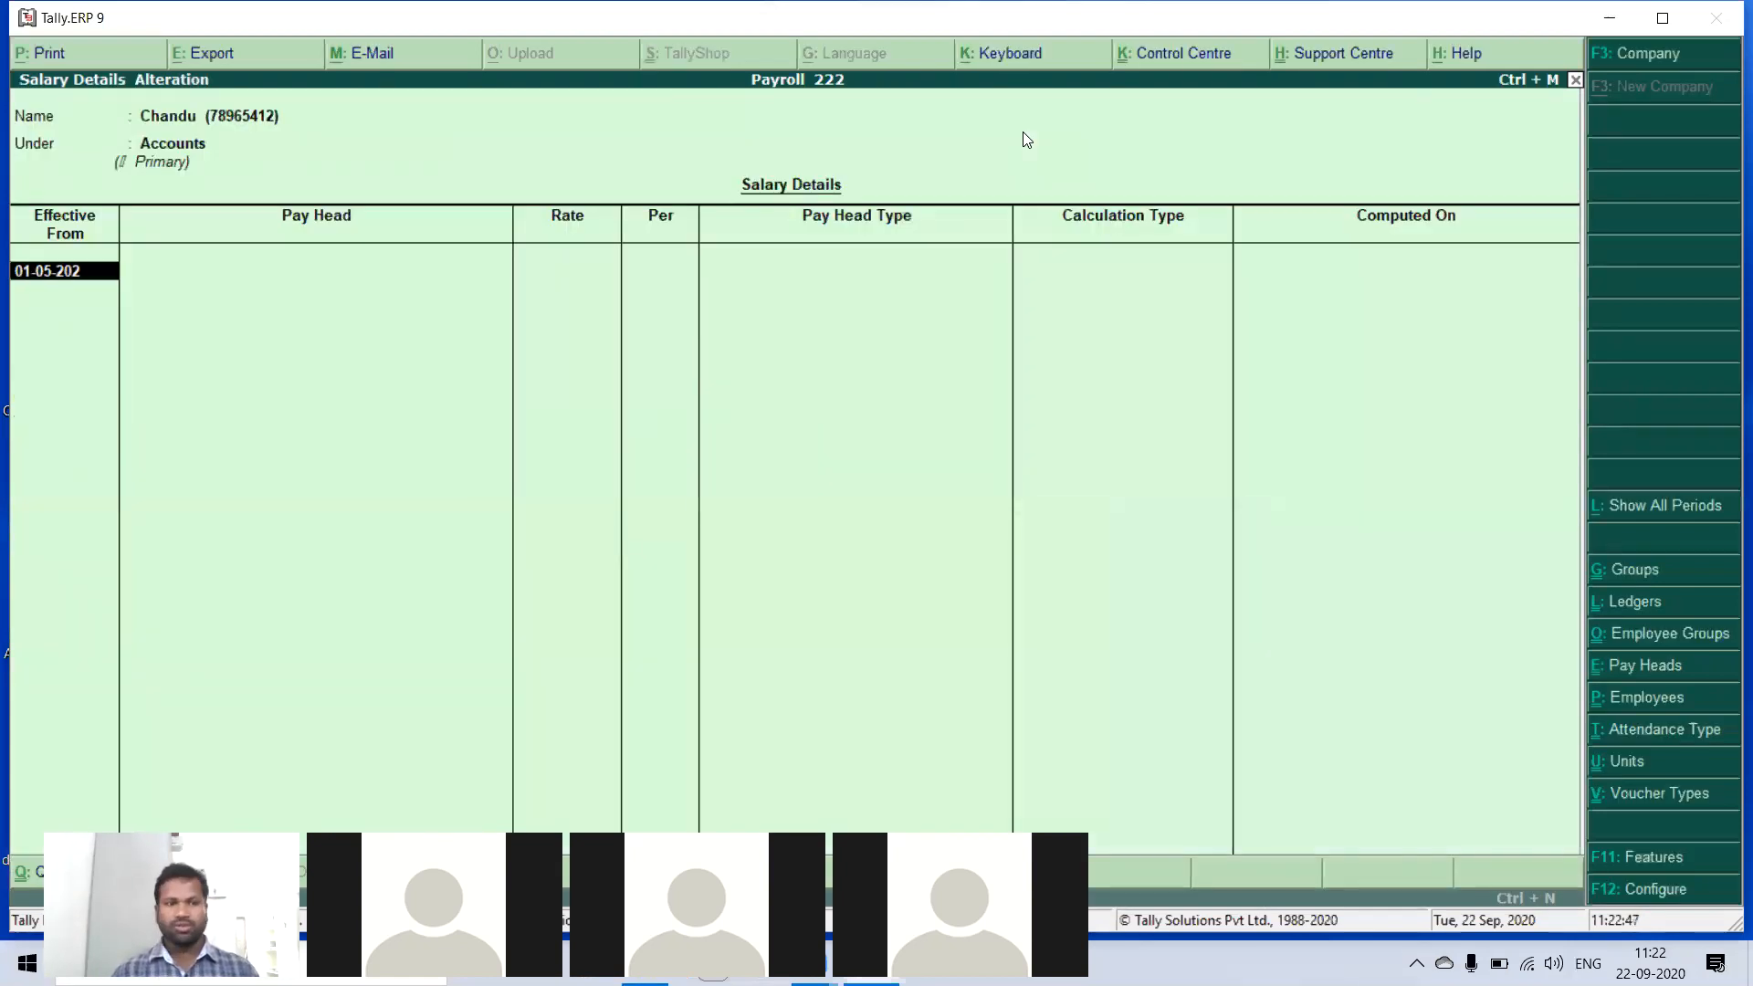
key("Return")
key("Down")
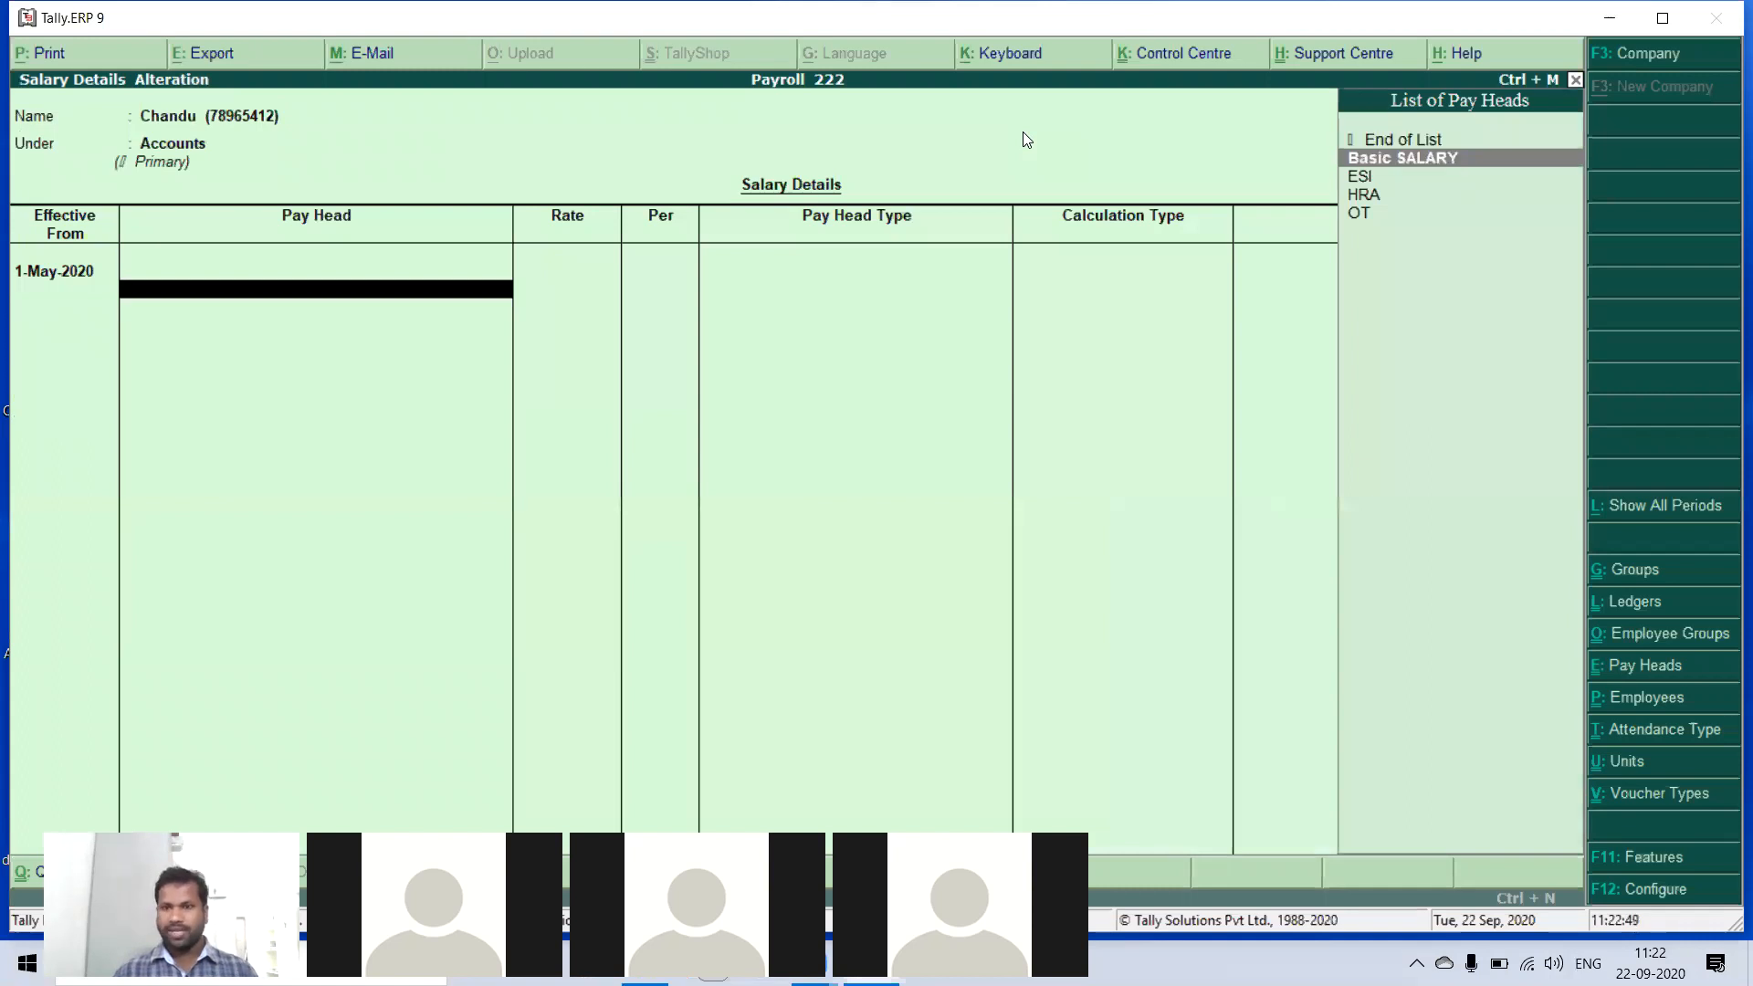
key("Return")
type("32,500")
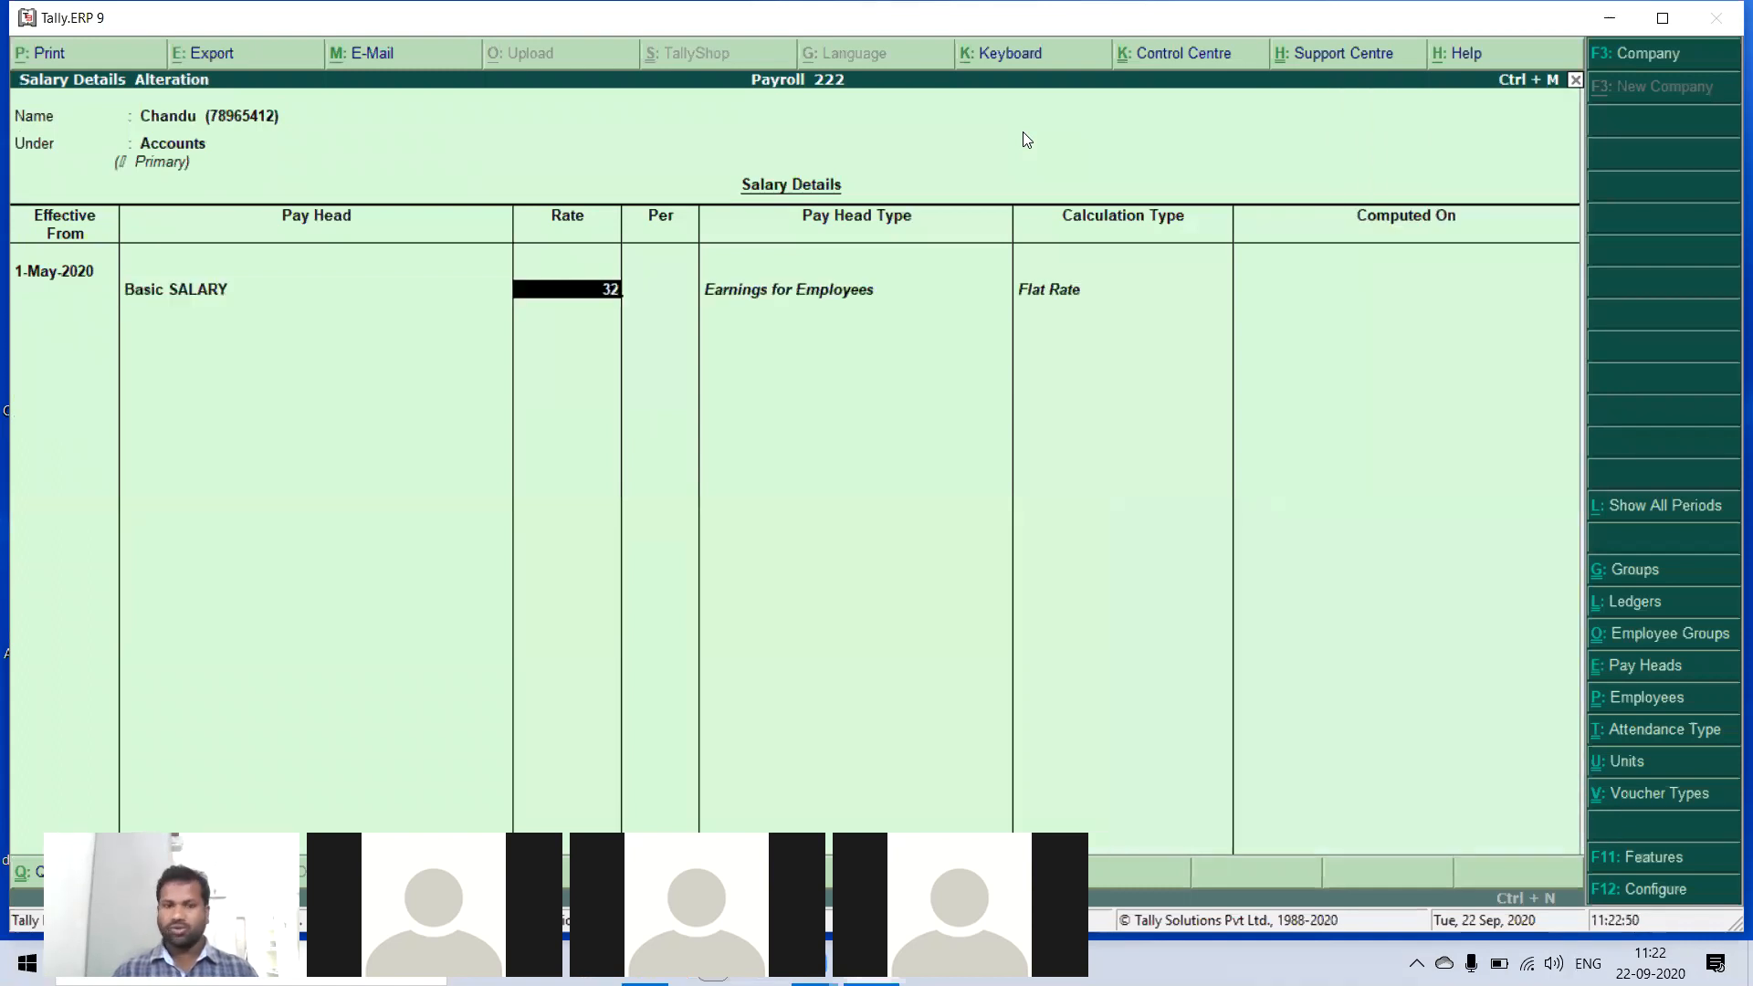
key("Return")
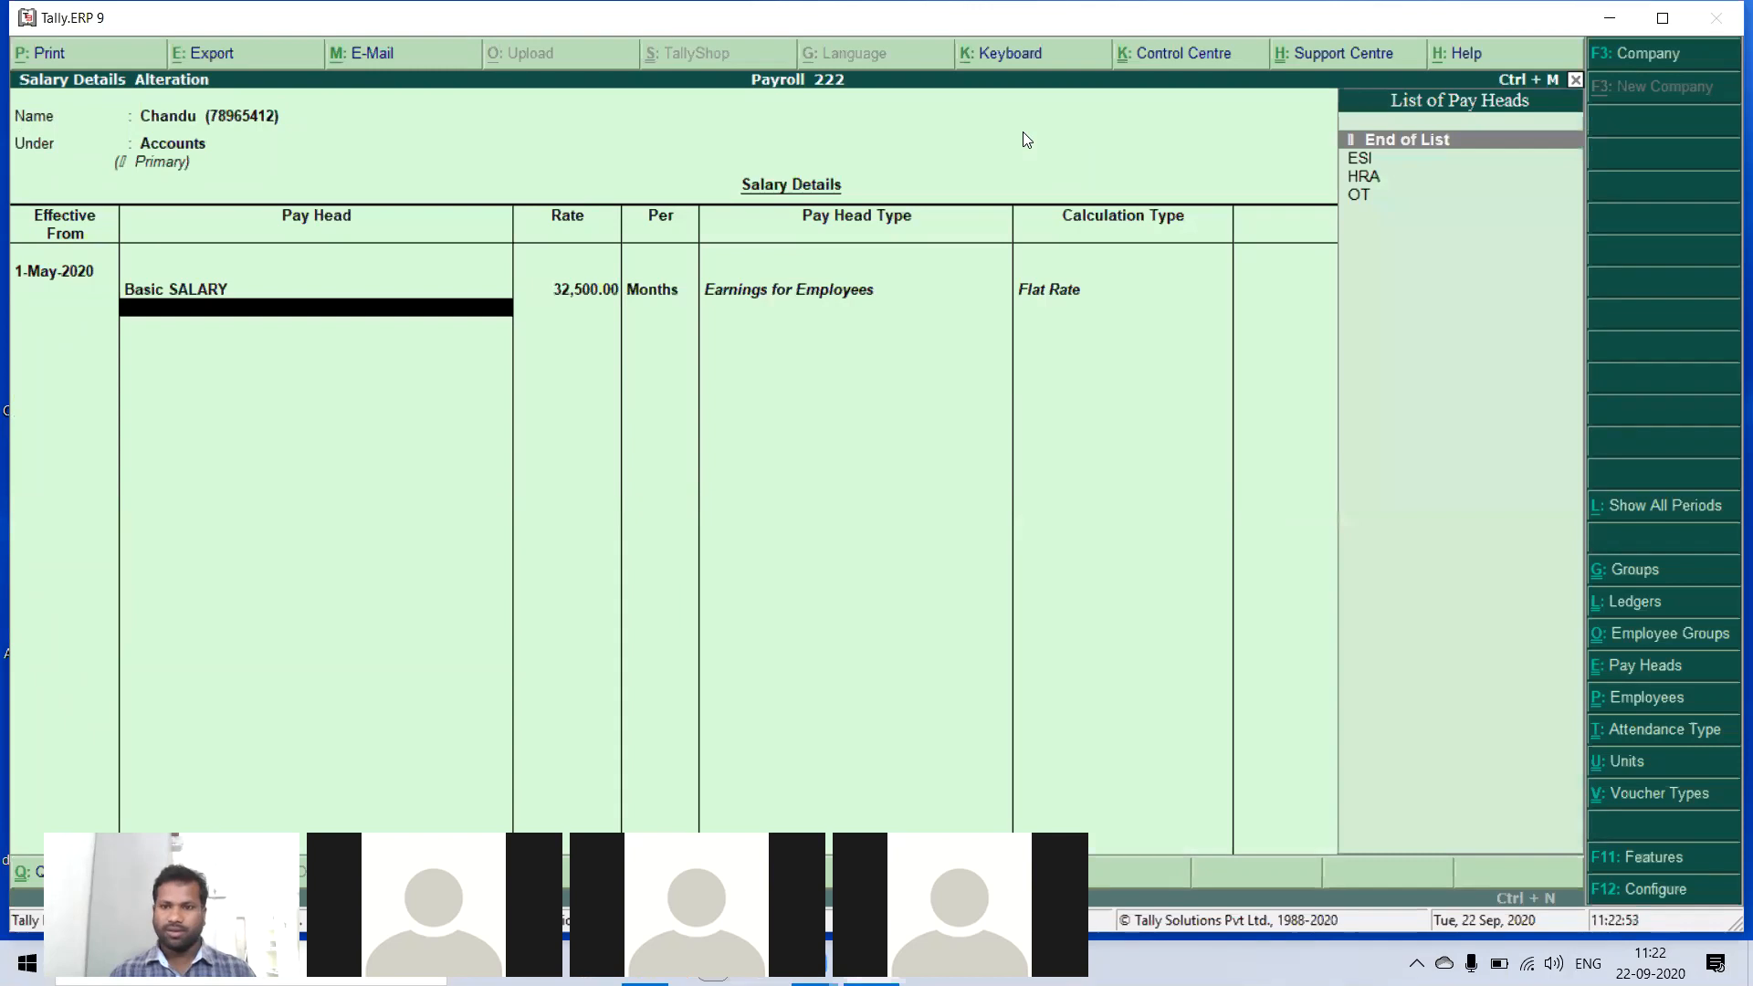
- Add the HRA and ESI pay heads to the employee's salary details
key("Down")
key("Down")
key("Return")
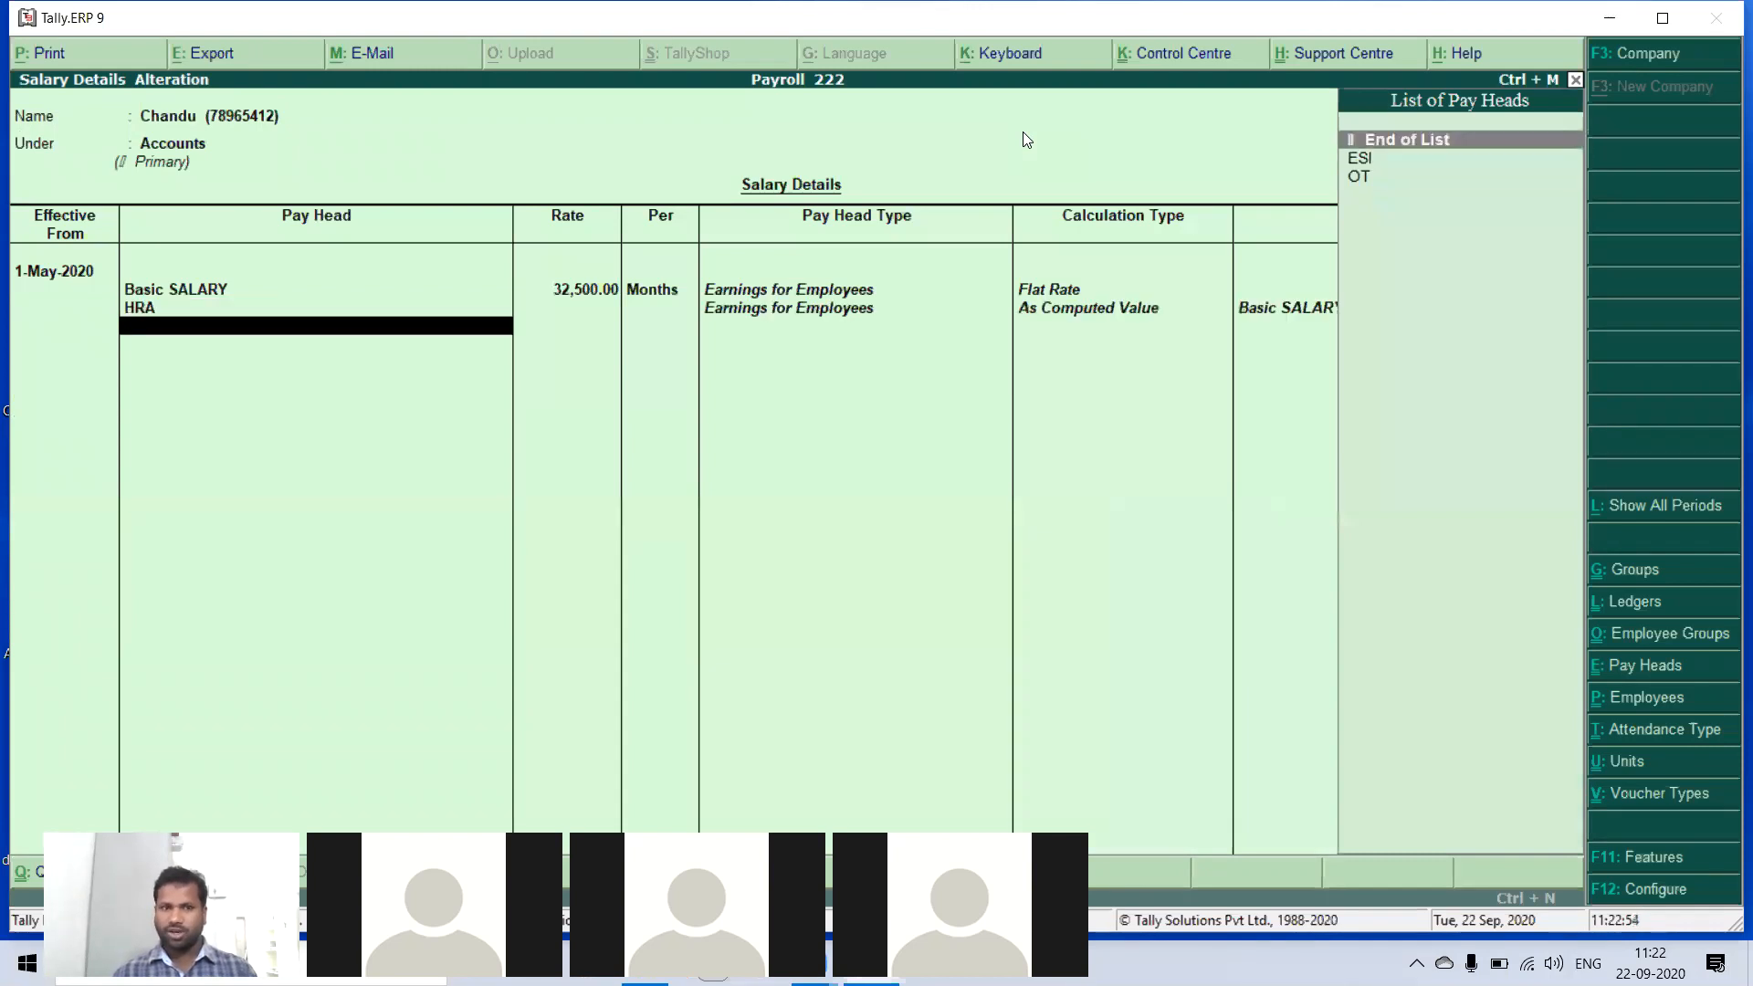
key("Down")
key("Down")
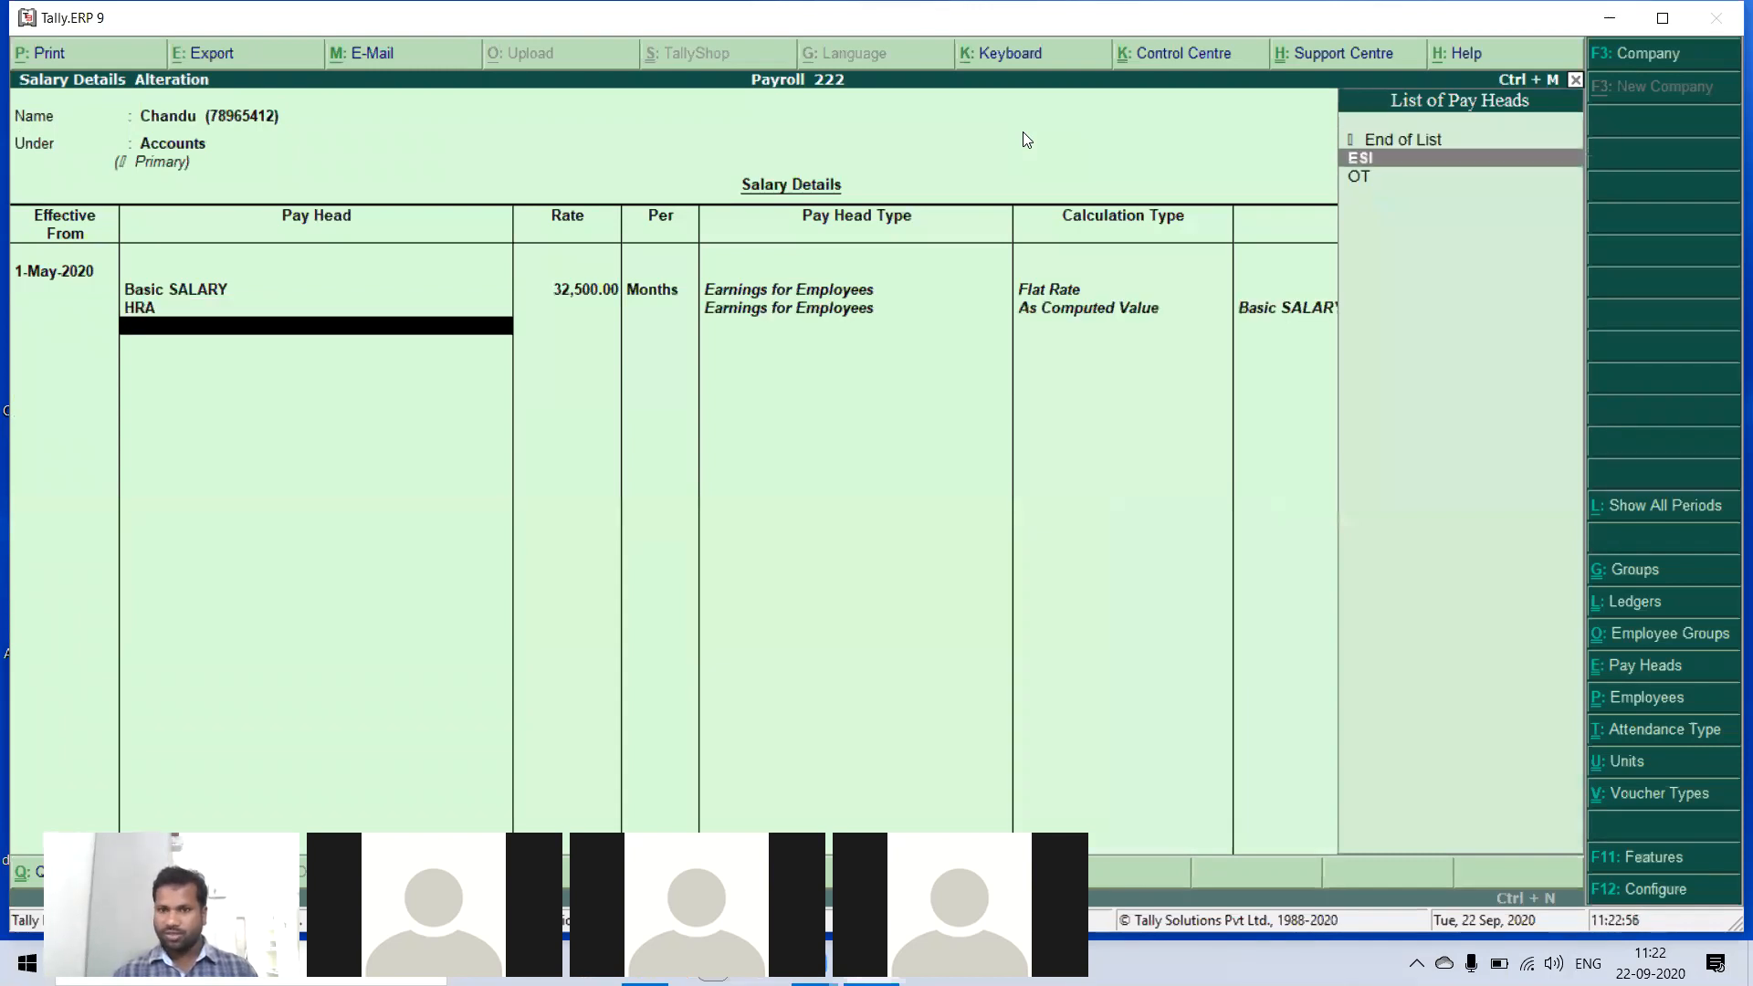
key("Up")
key("Return")
- Add the OT pay head at a rate of 150 per hrs and save the employee's salary details
key("Down")
key("Return")
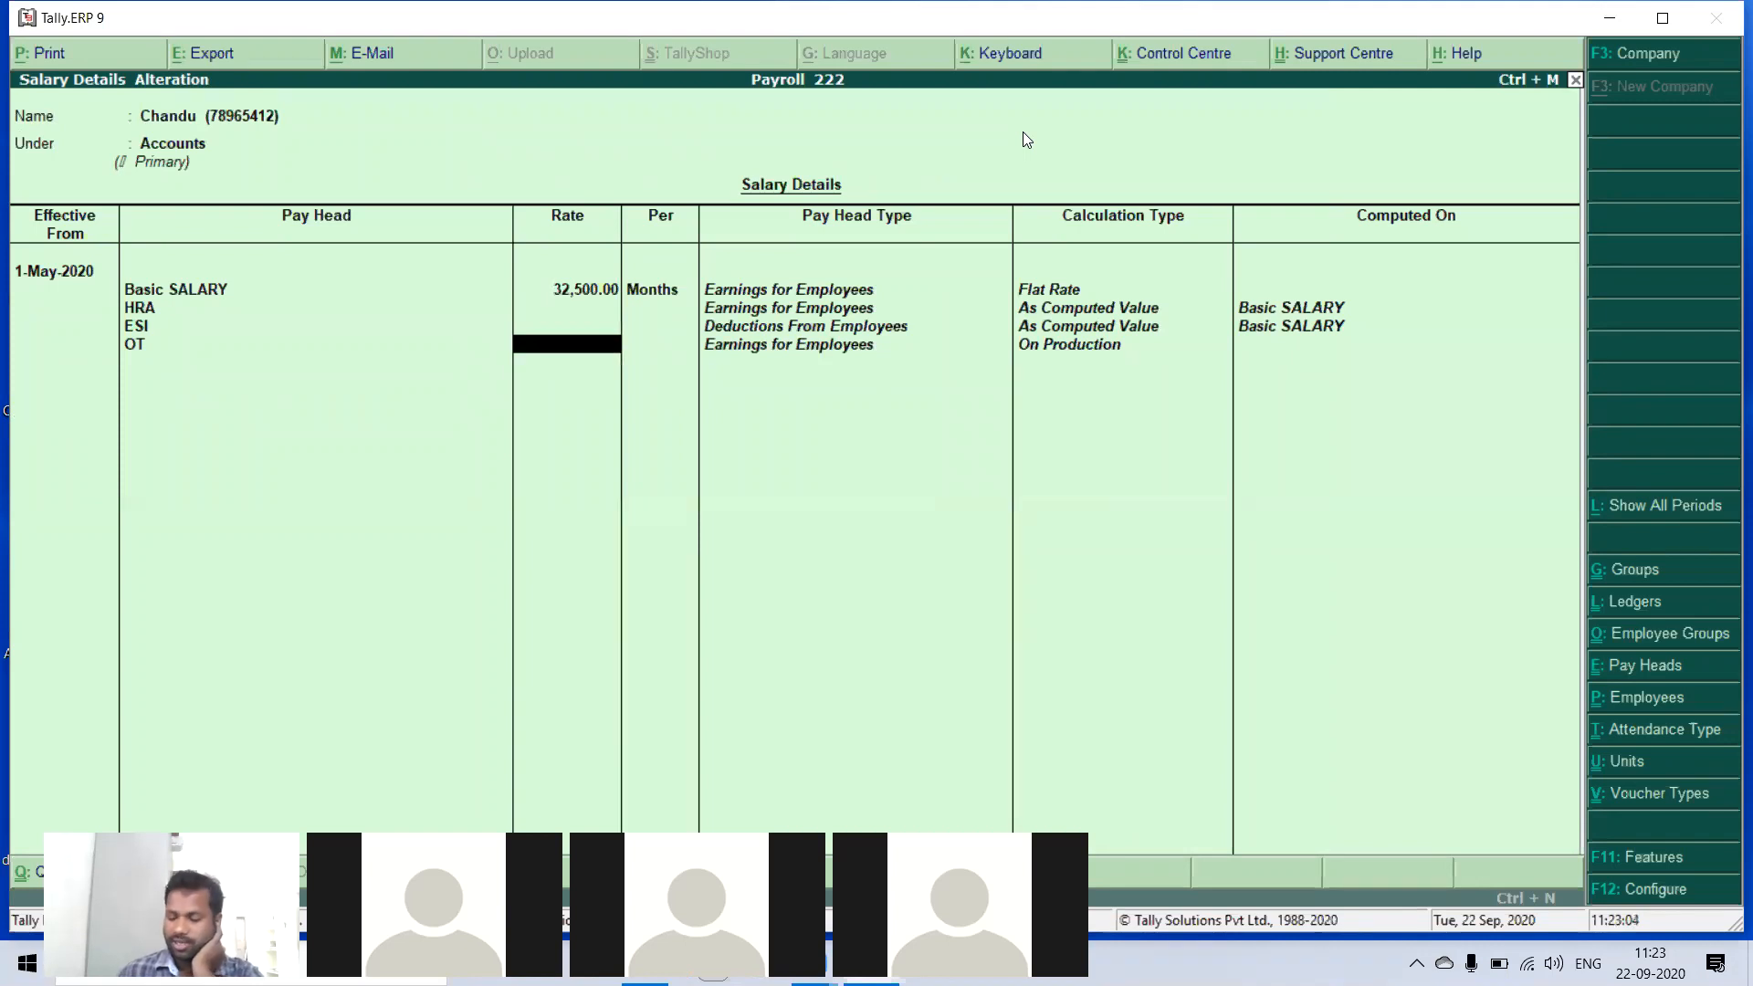
type("150")
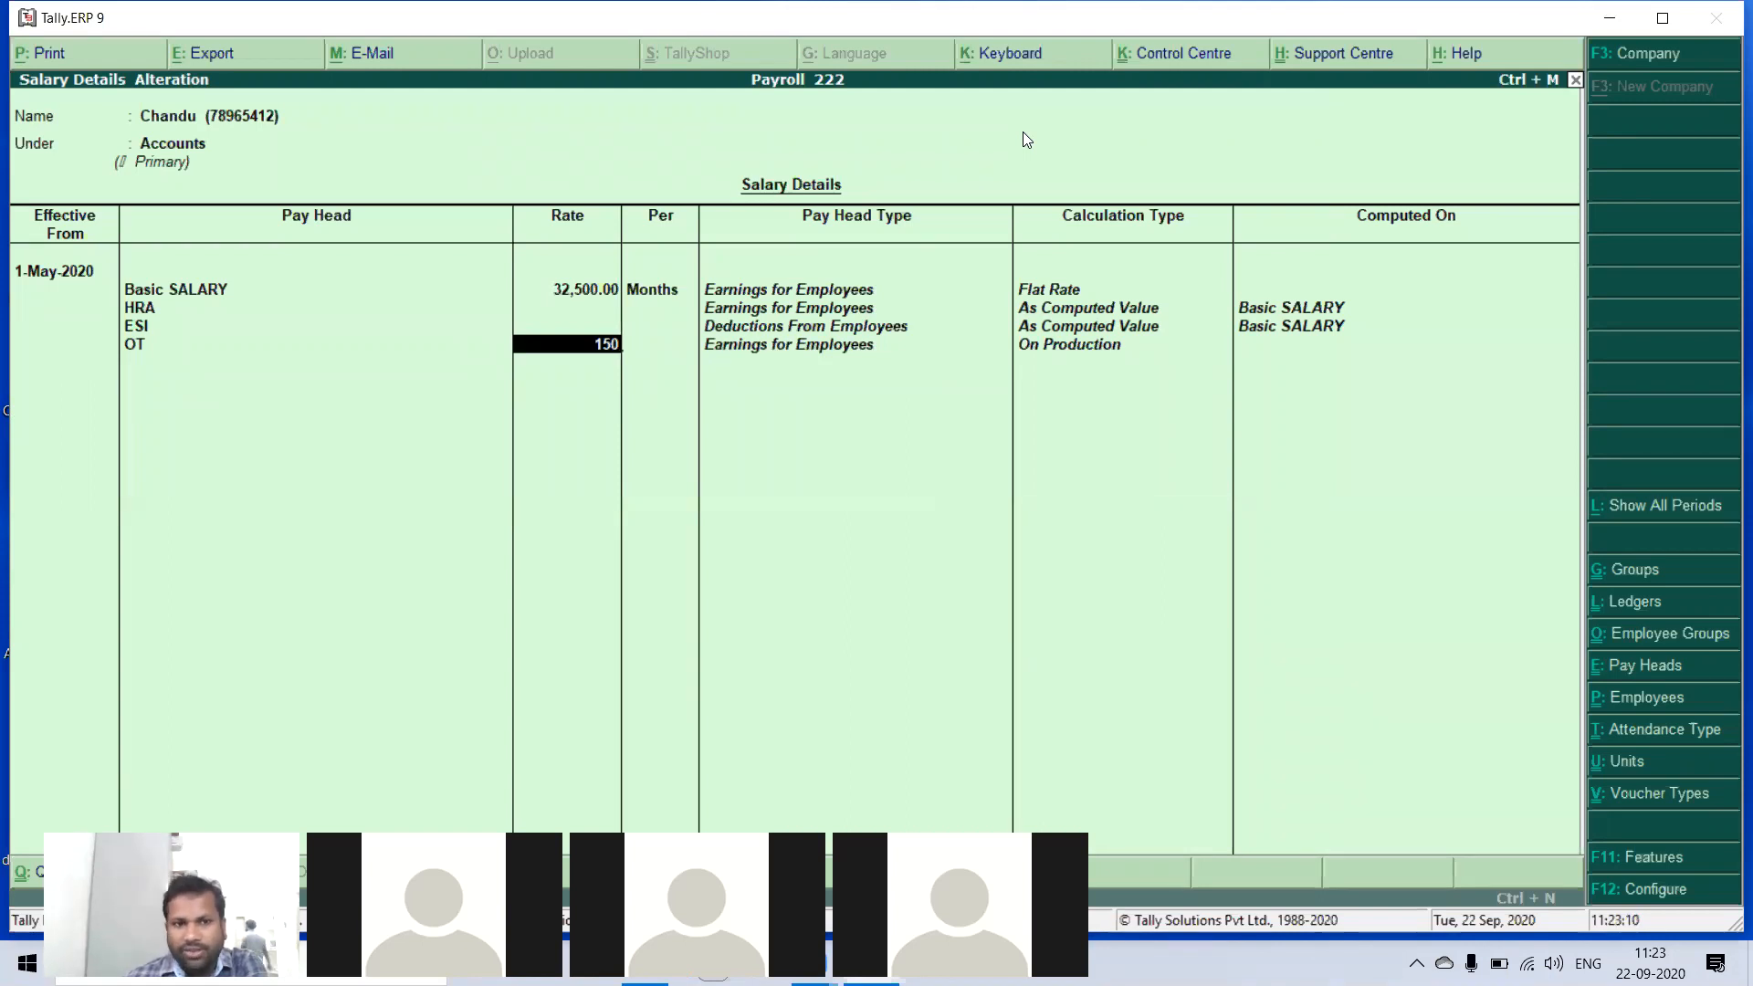
key("Return")
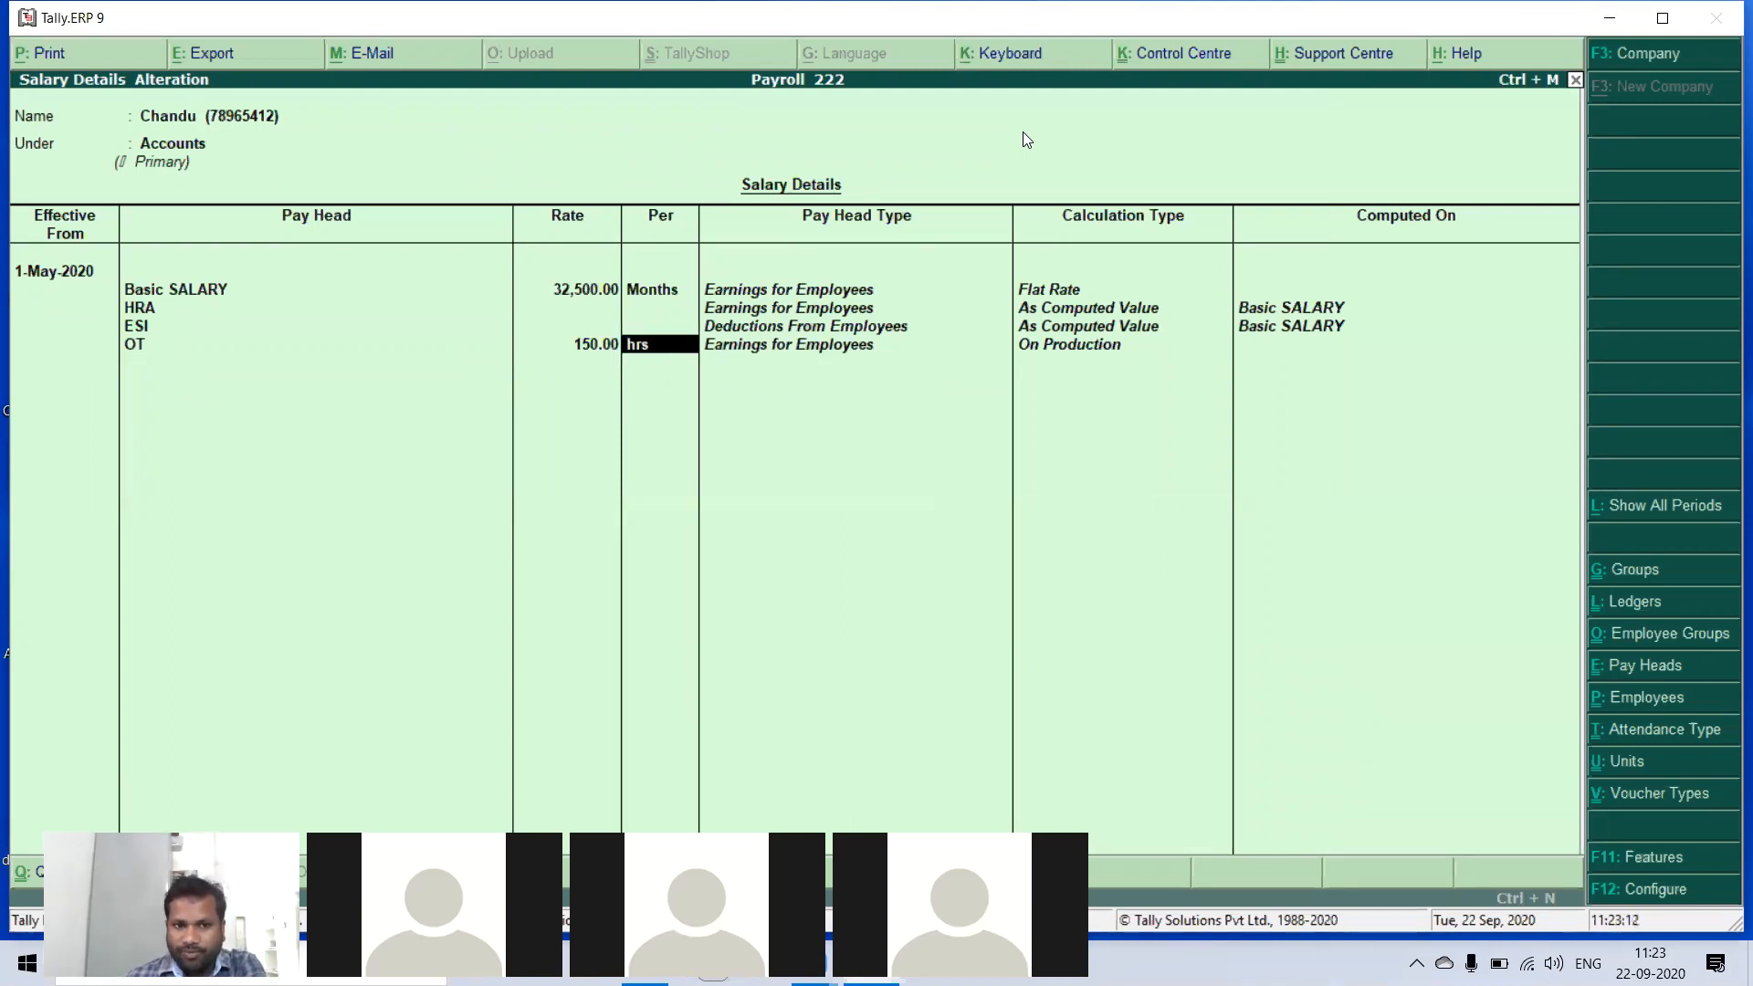
key("Return")
key("Return")
key("Return")
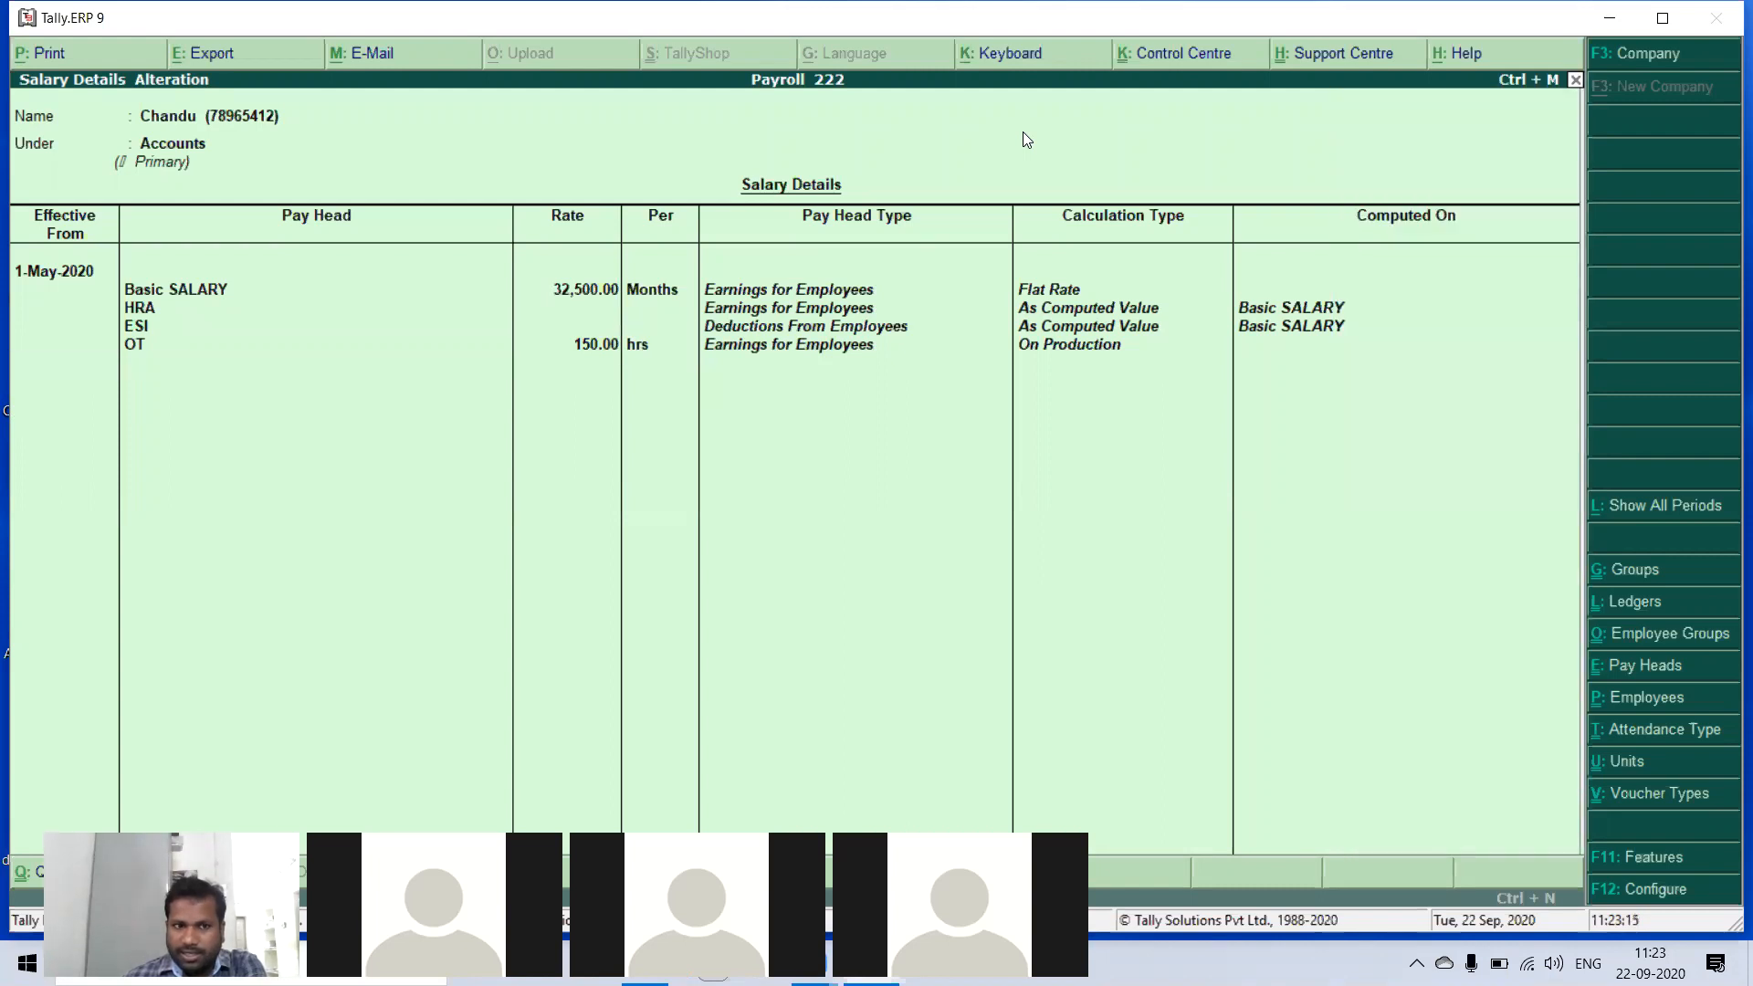
key("y")
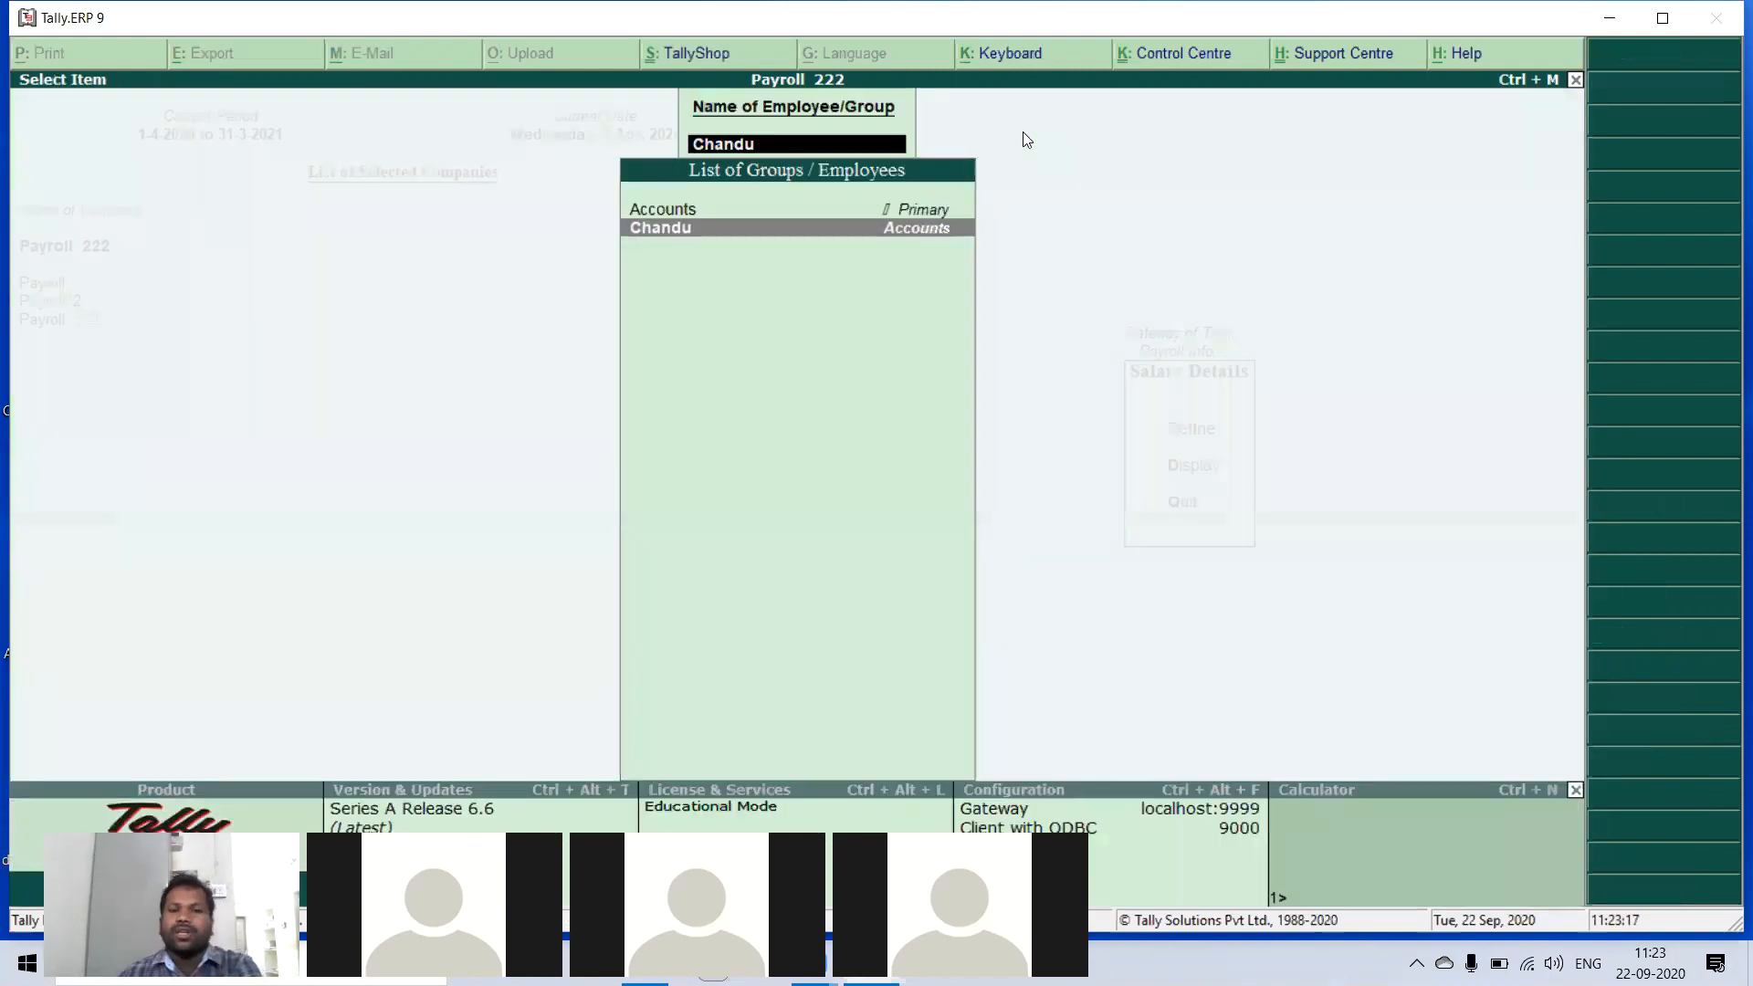
- Leave the salary details and open a new attendance voucher in payroll voucher entry
key("Escape")
key("Escape")
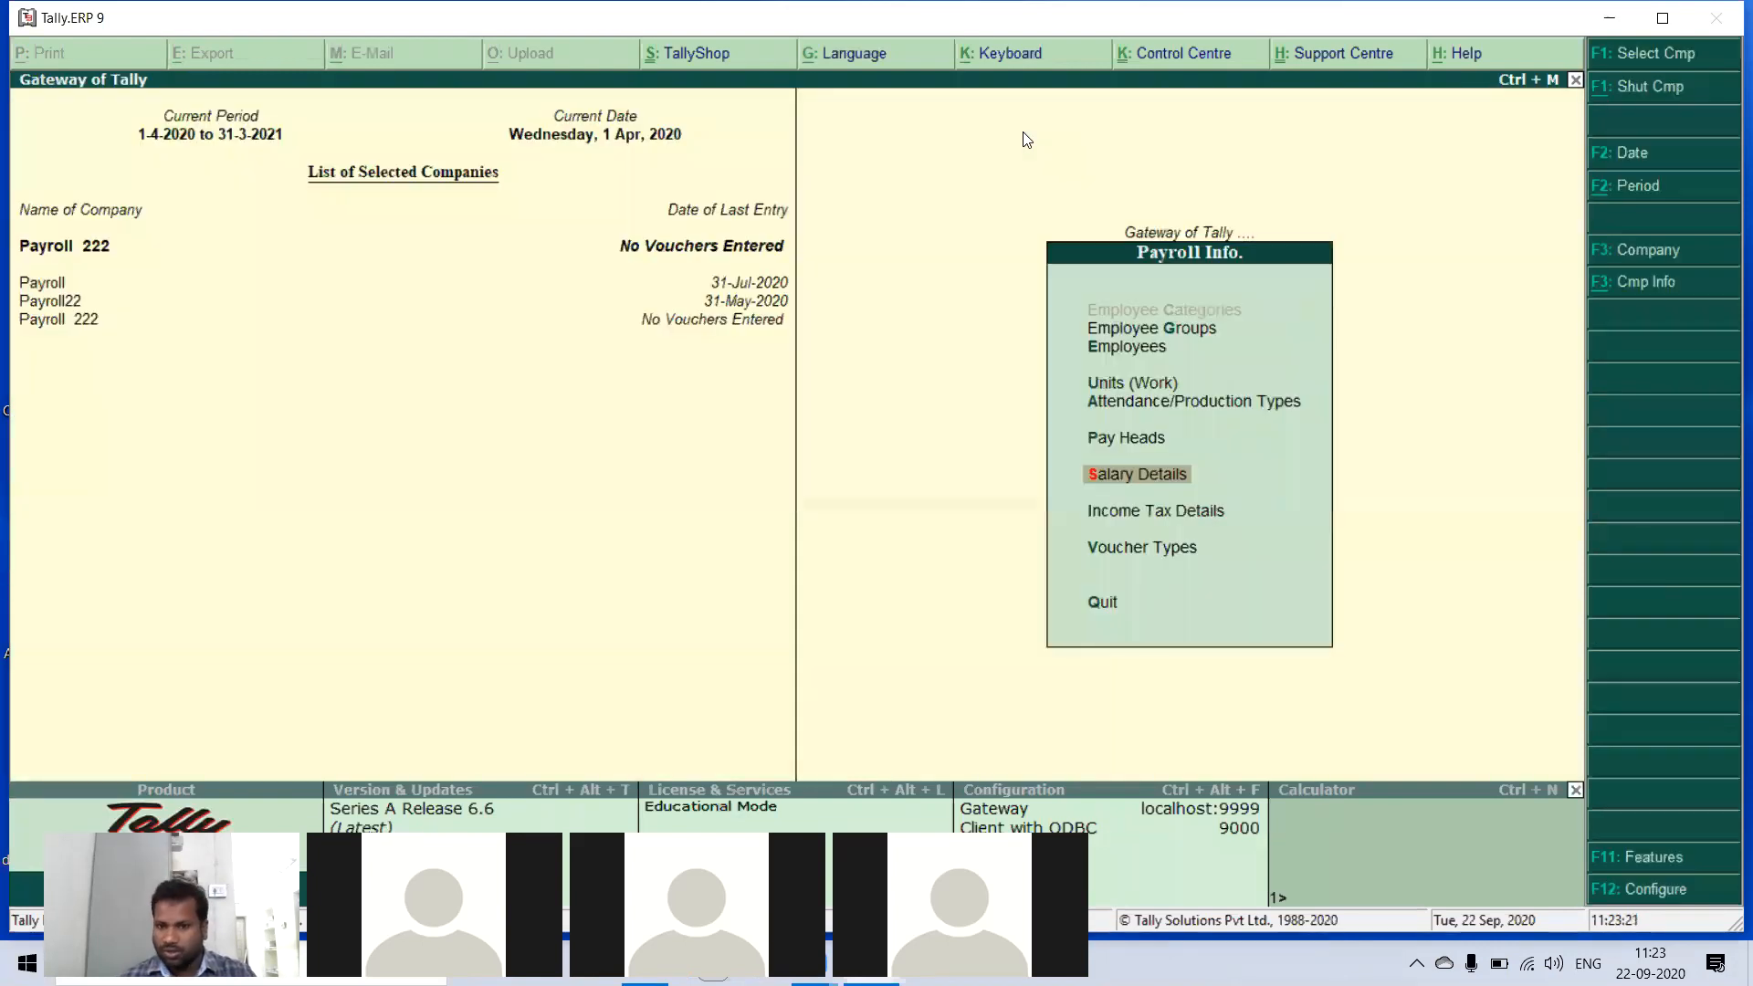
key("Escape")
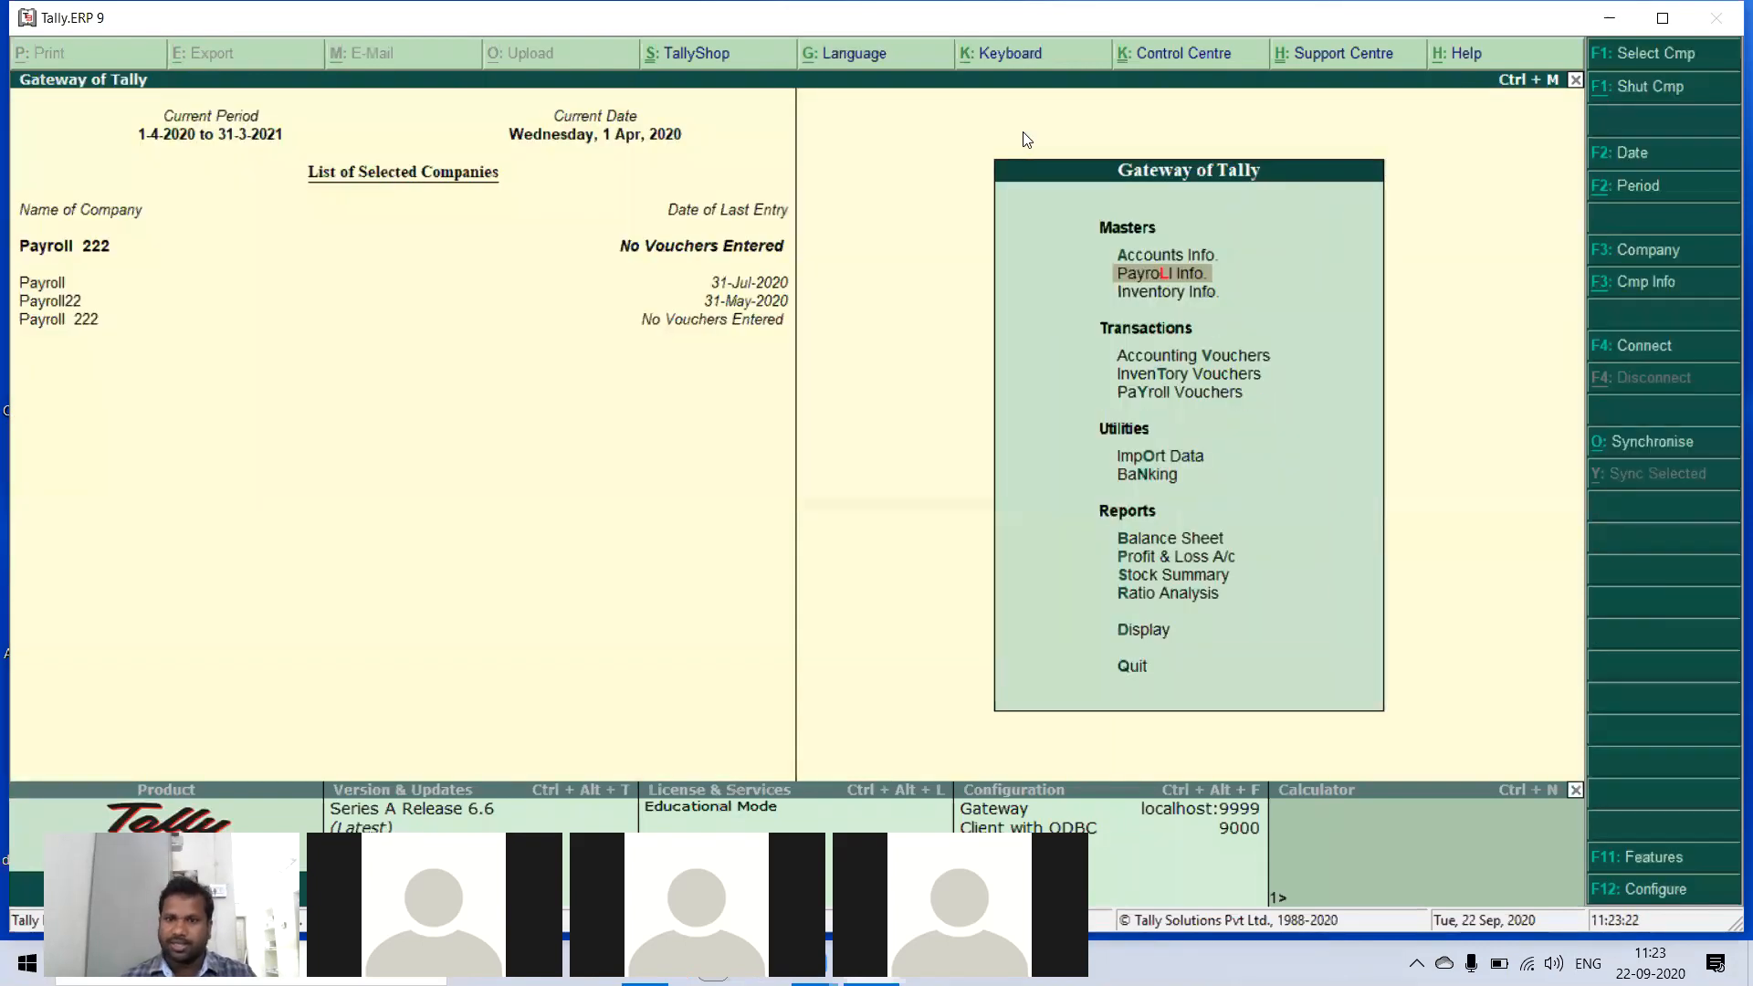
key("Down")
key("Down")
key("Down")
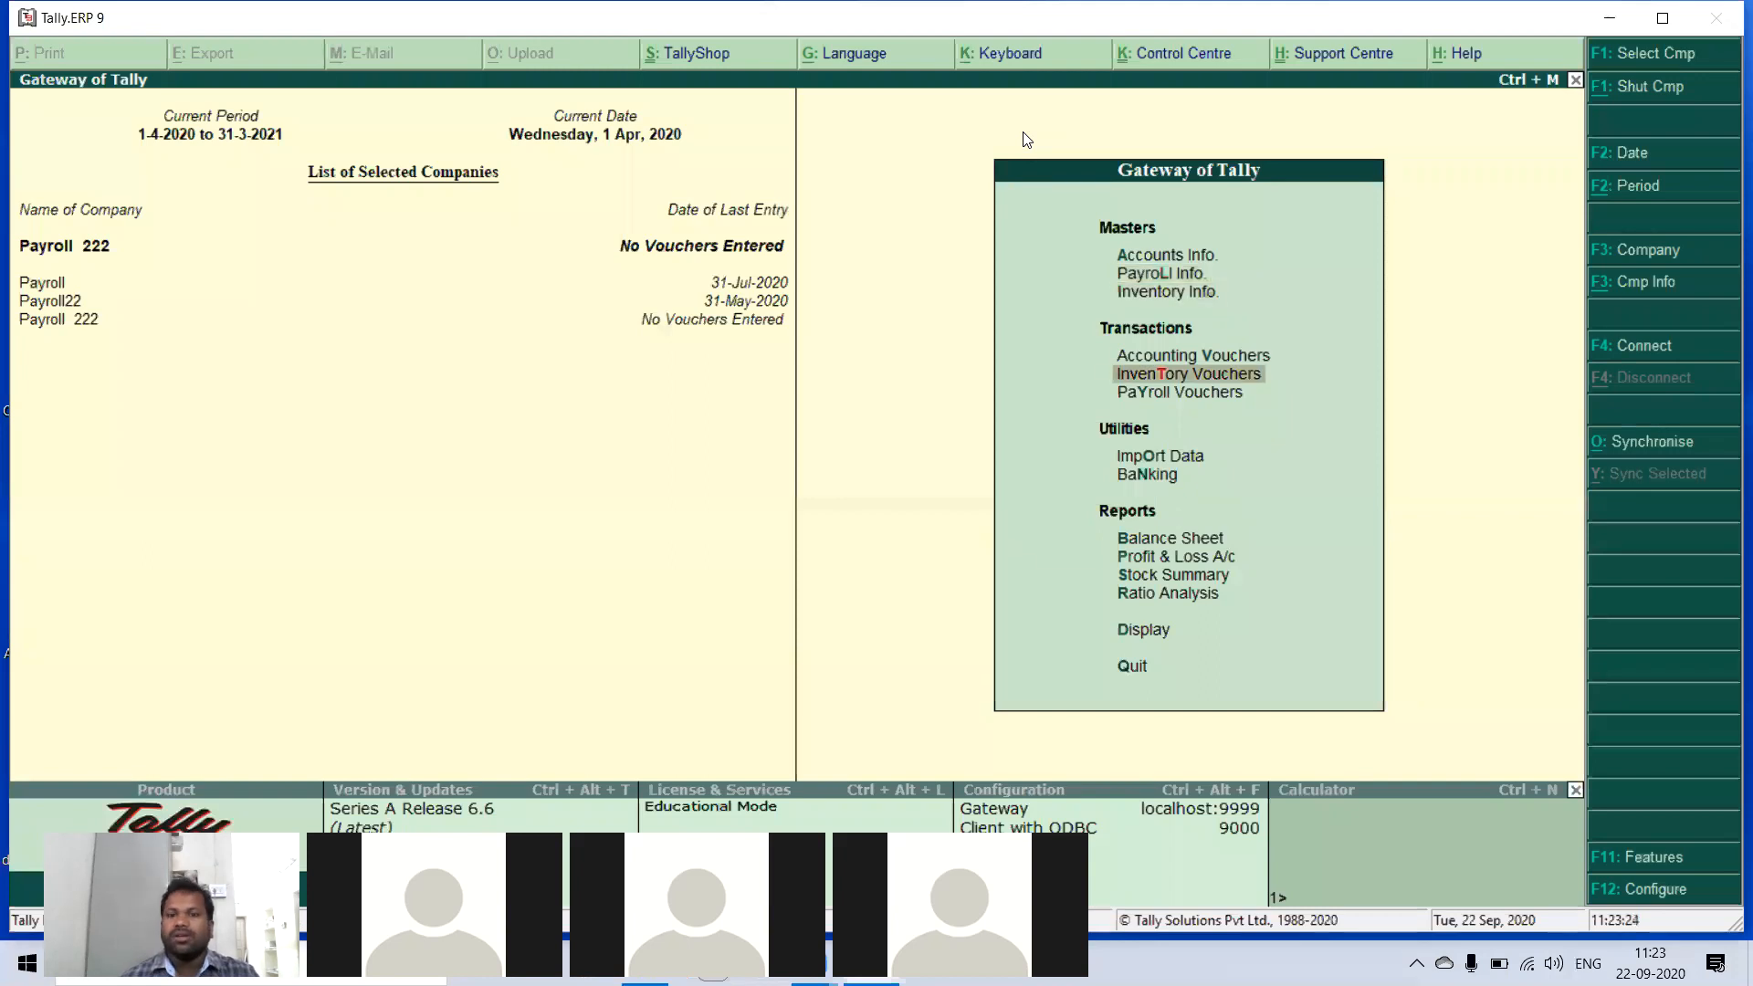
key("Down")
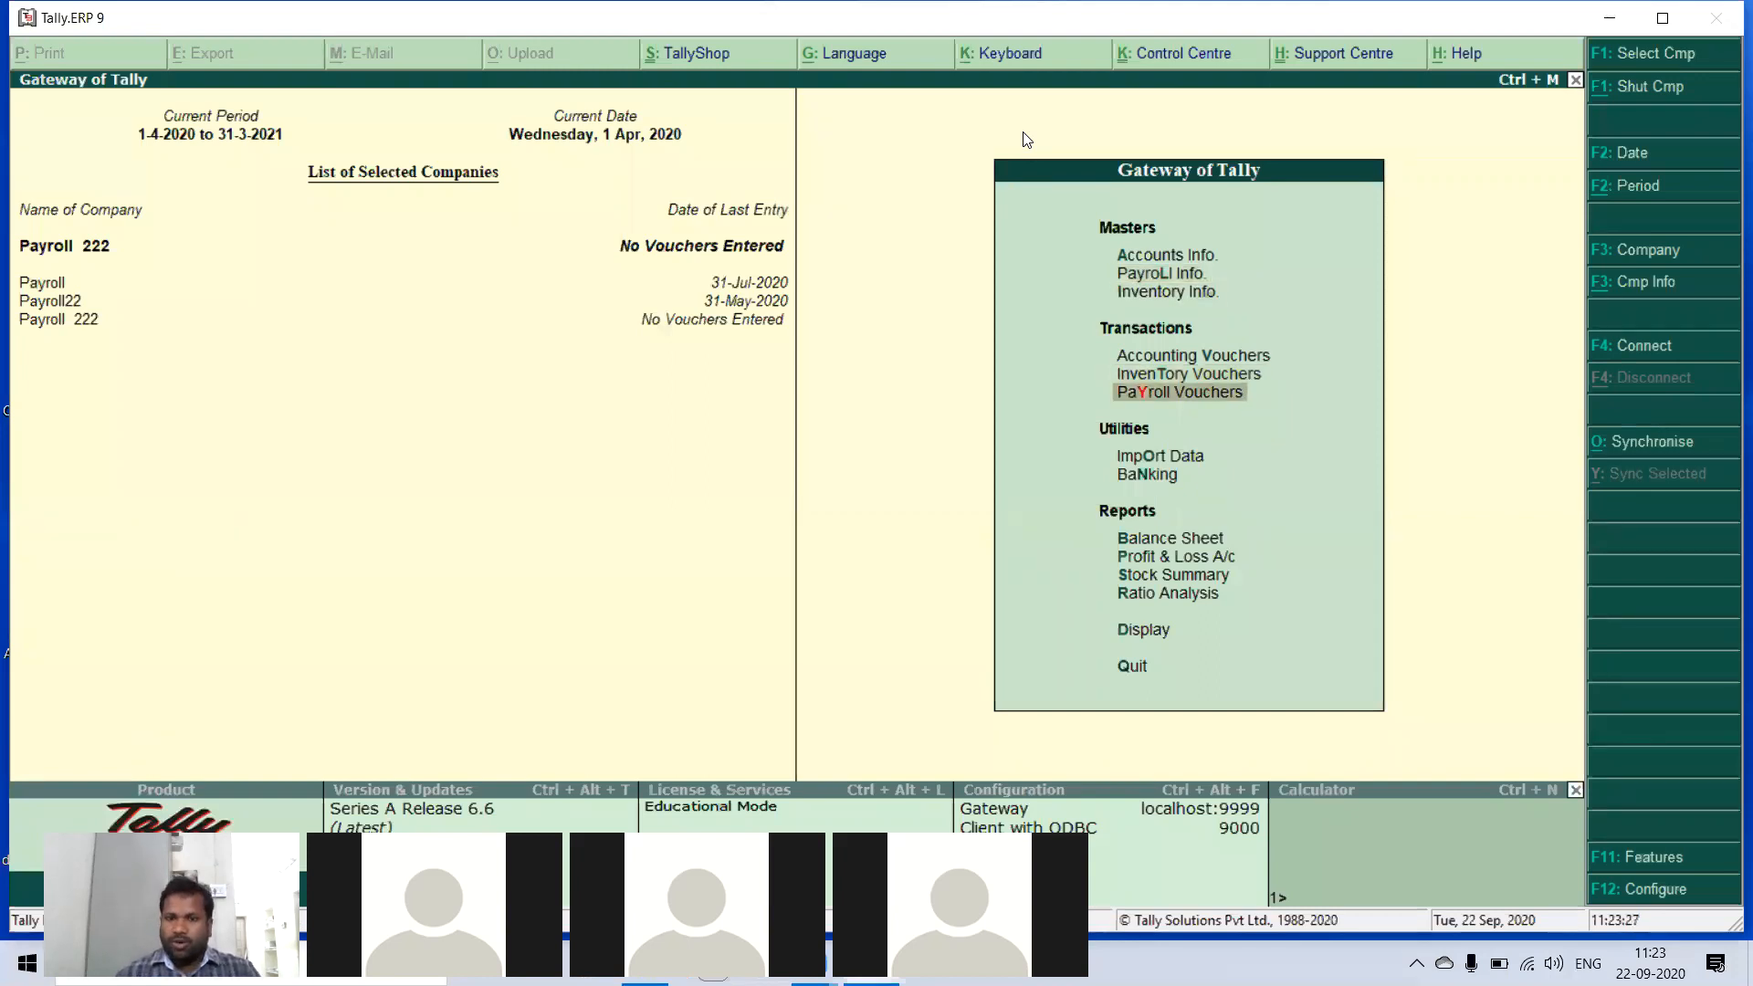
key("Return")
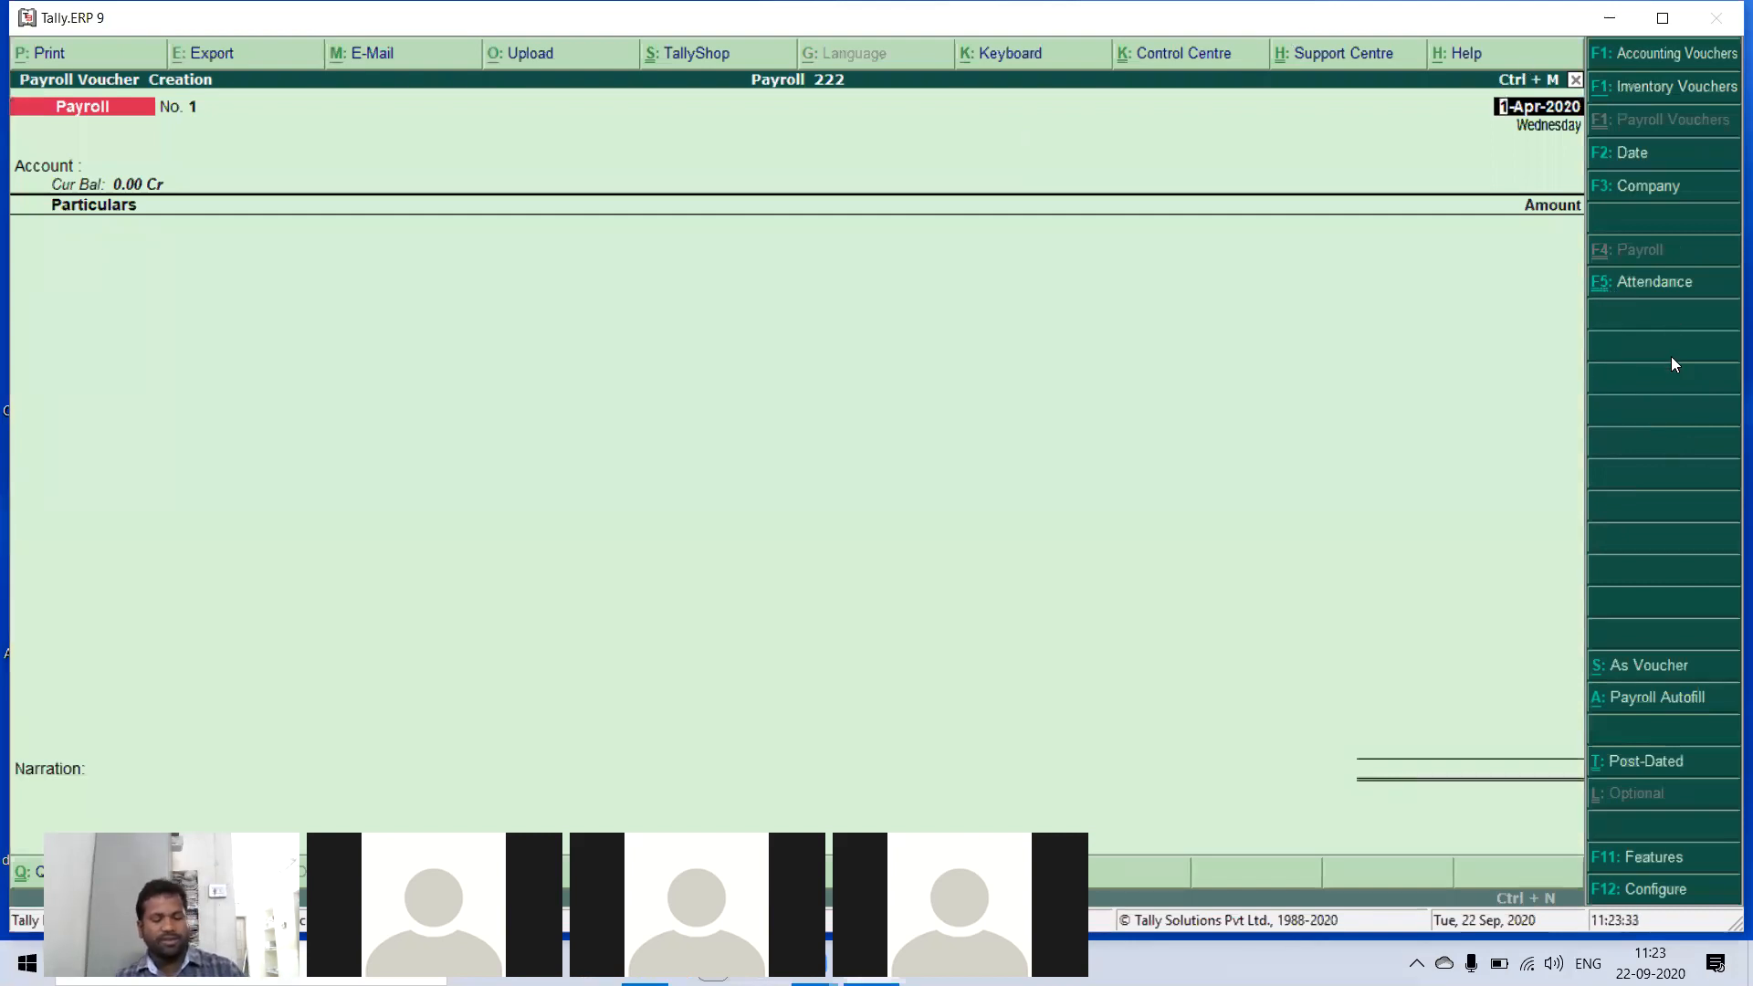
key("ctrl+F5")
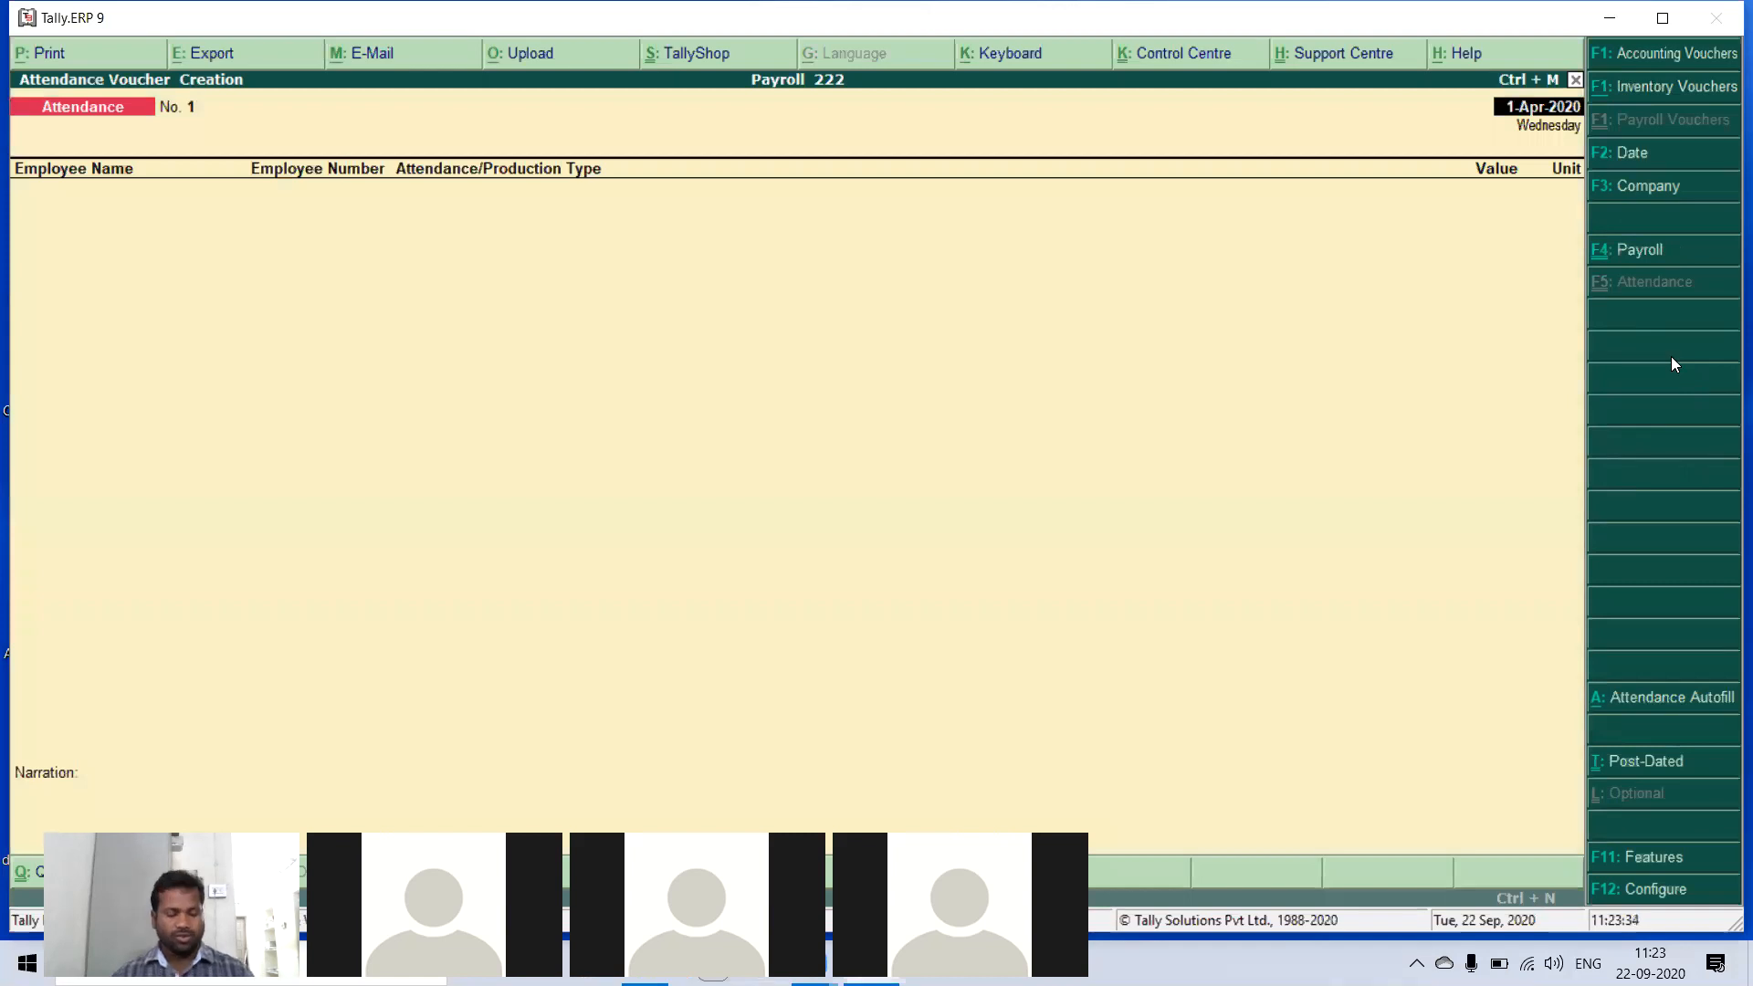
- Set the attendance voucher's date to 31-05-2020
key("F2")
type("31")
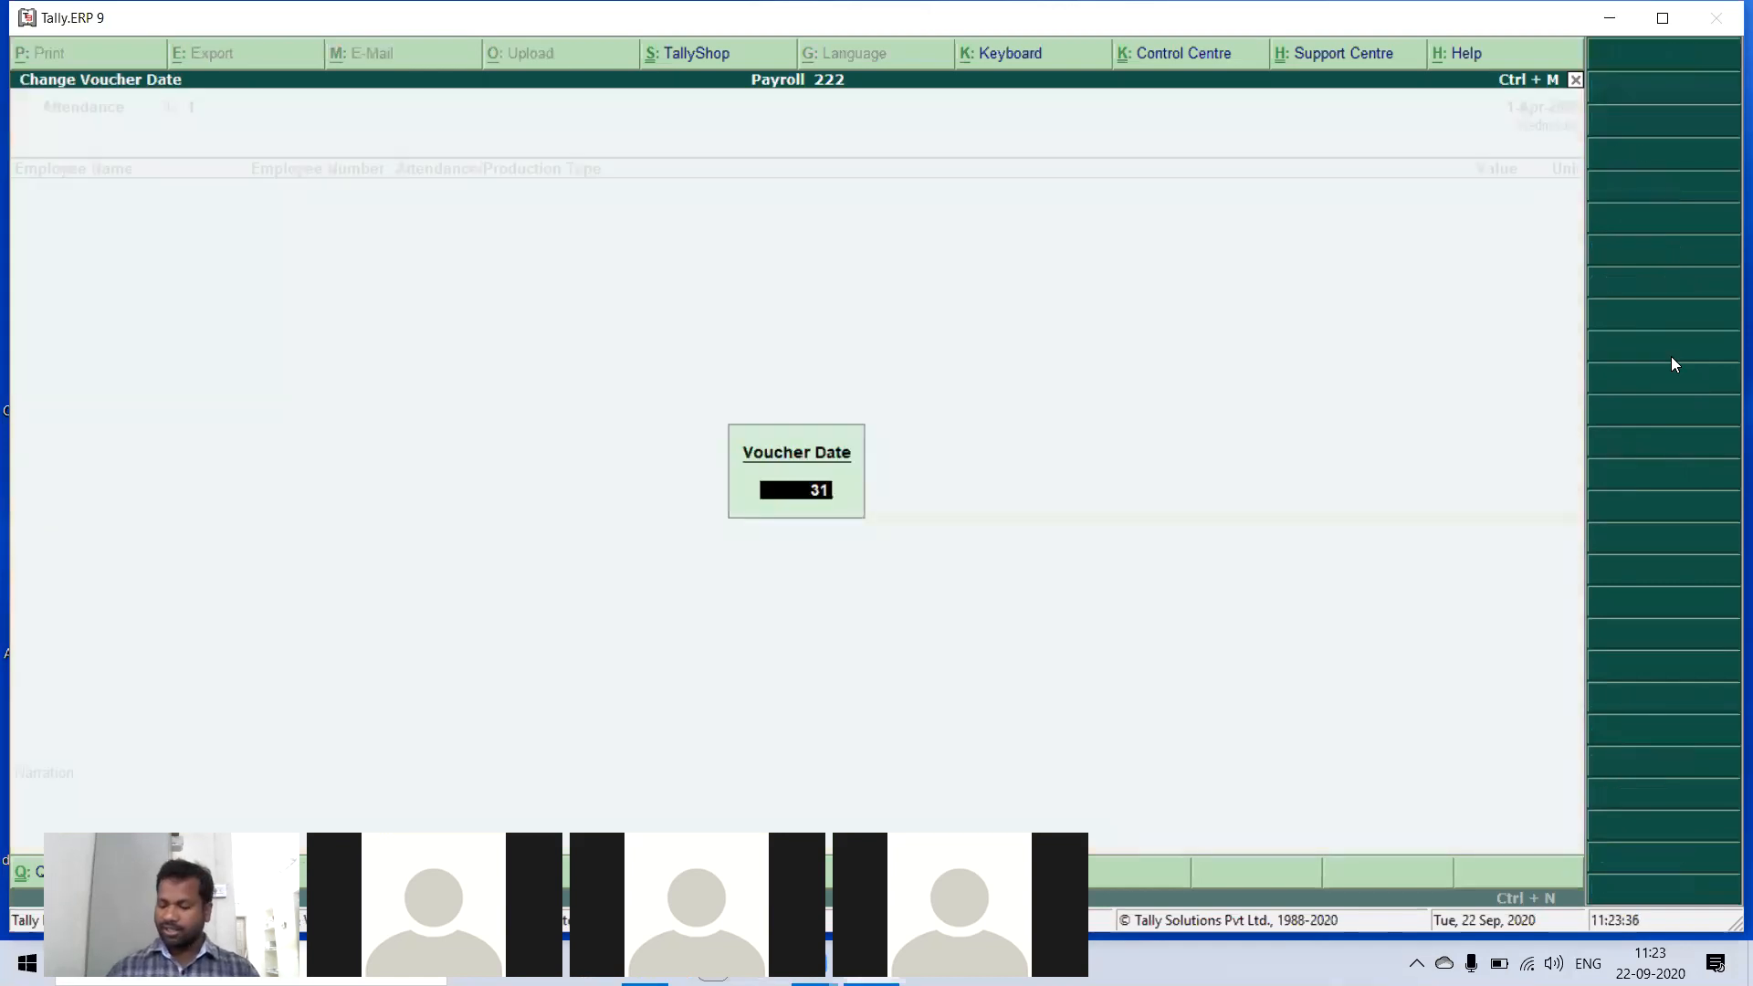
type("-05-2020")
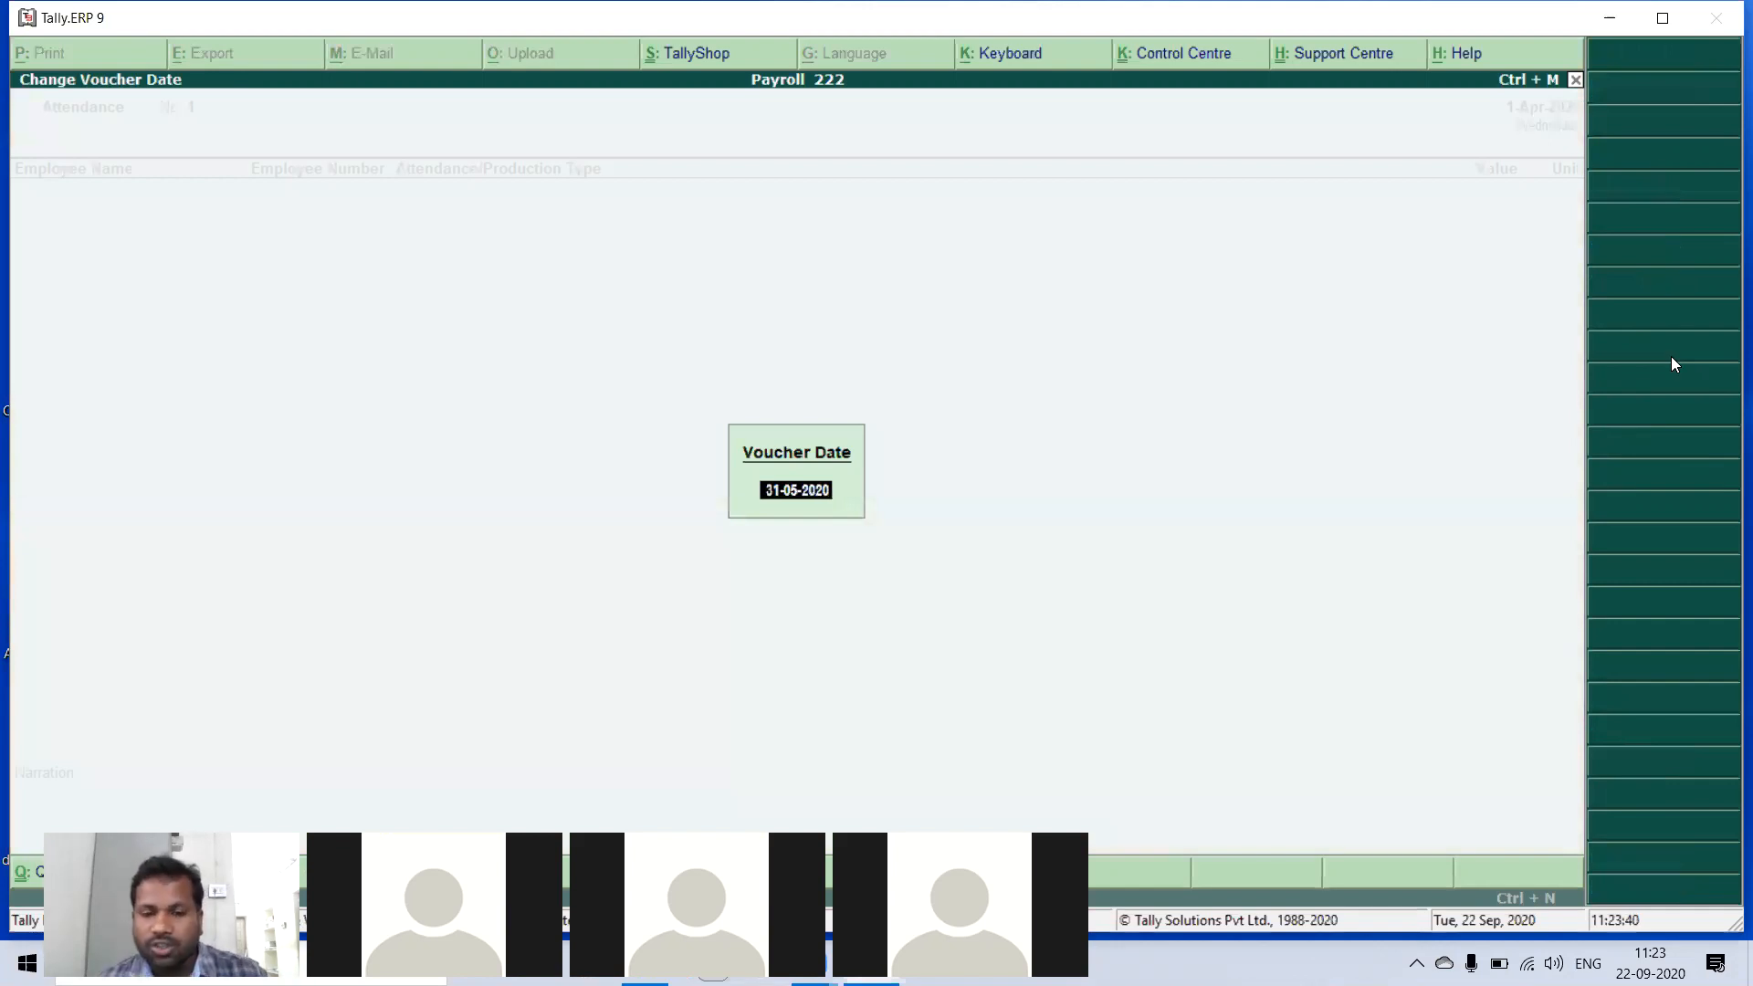
key("Return")
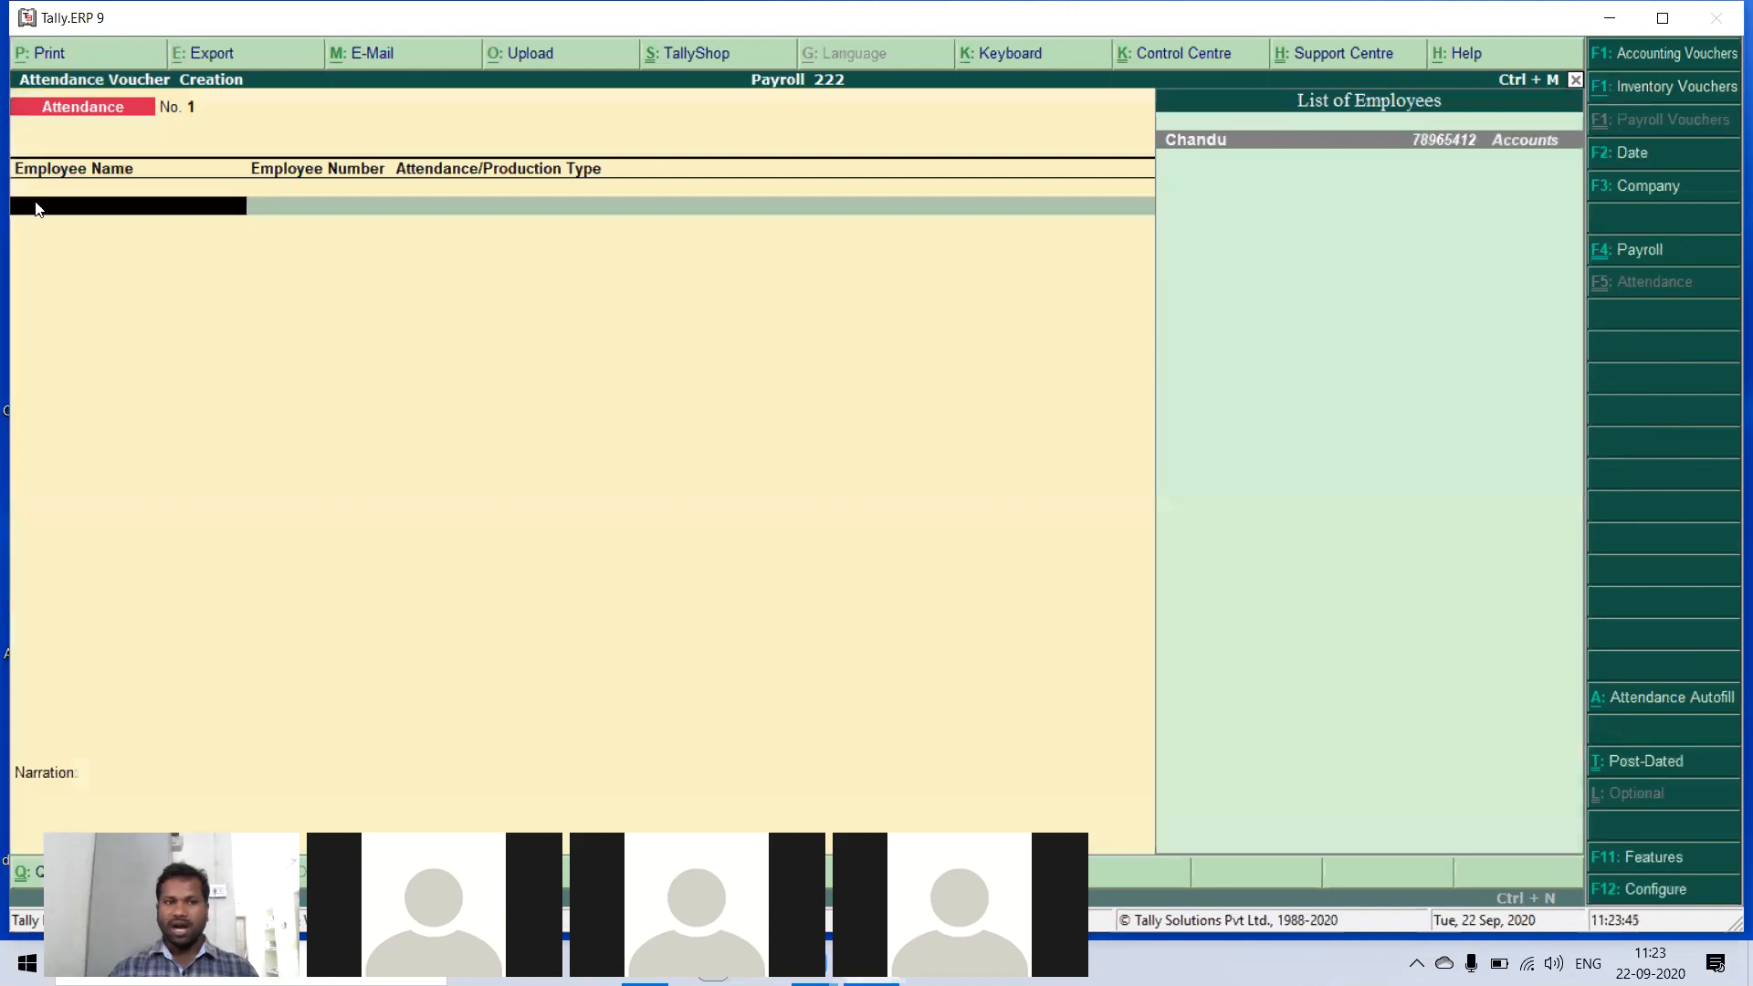
- Autofill the Obsent attendance type for all employees, set the employee's value to 2 days, and save the attendance voucher
left_click(1633, 703)
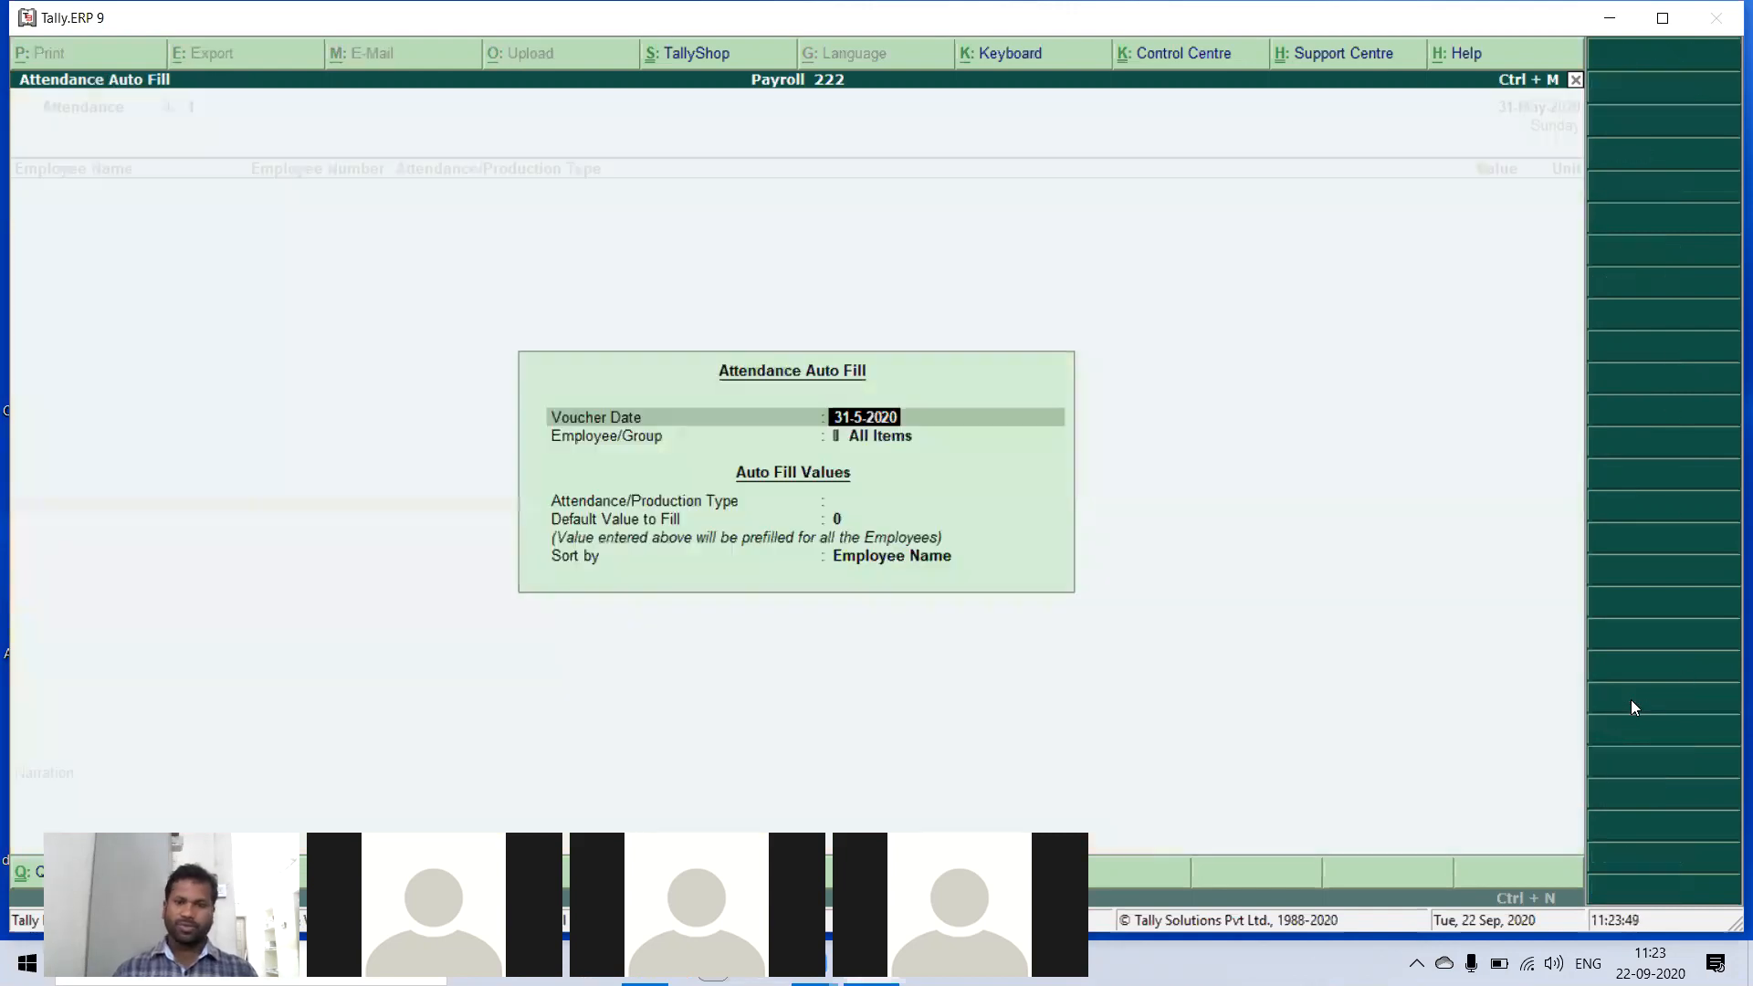
key("Return")
key("Return")
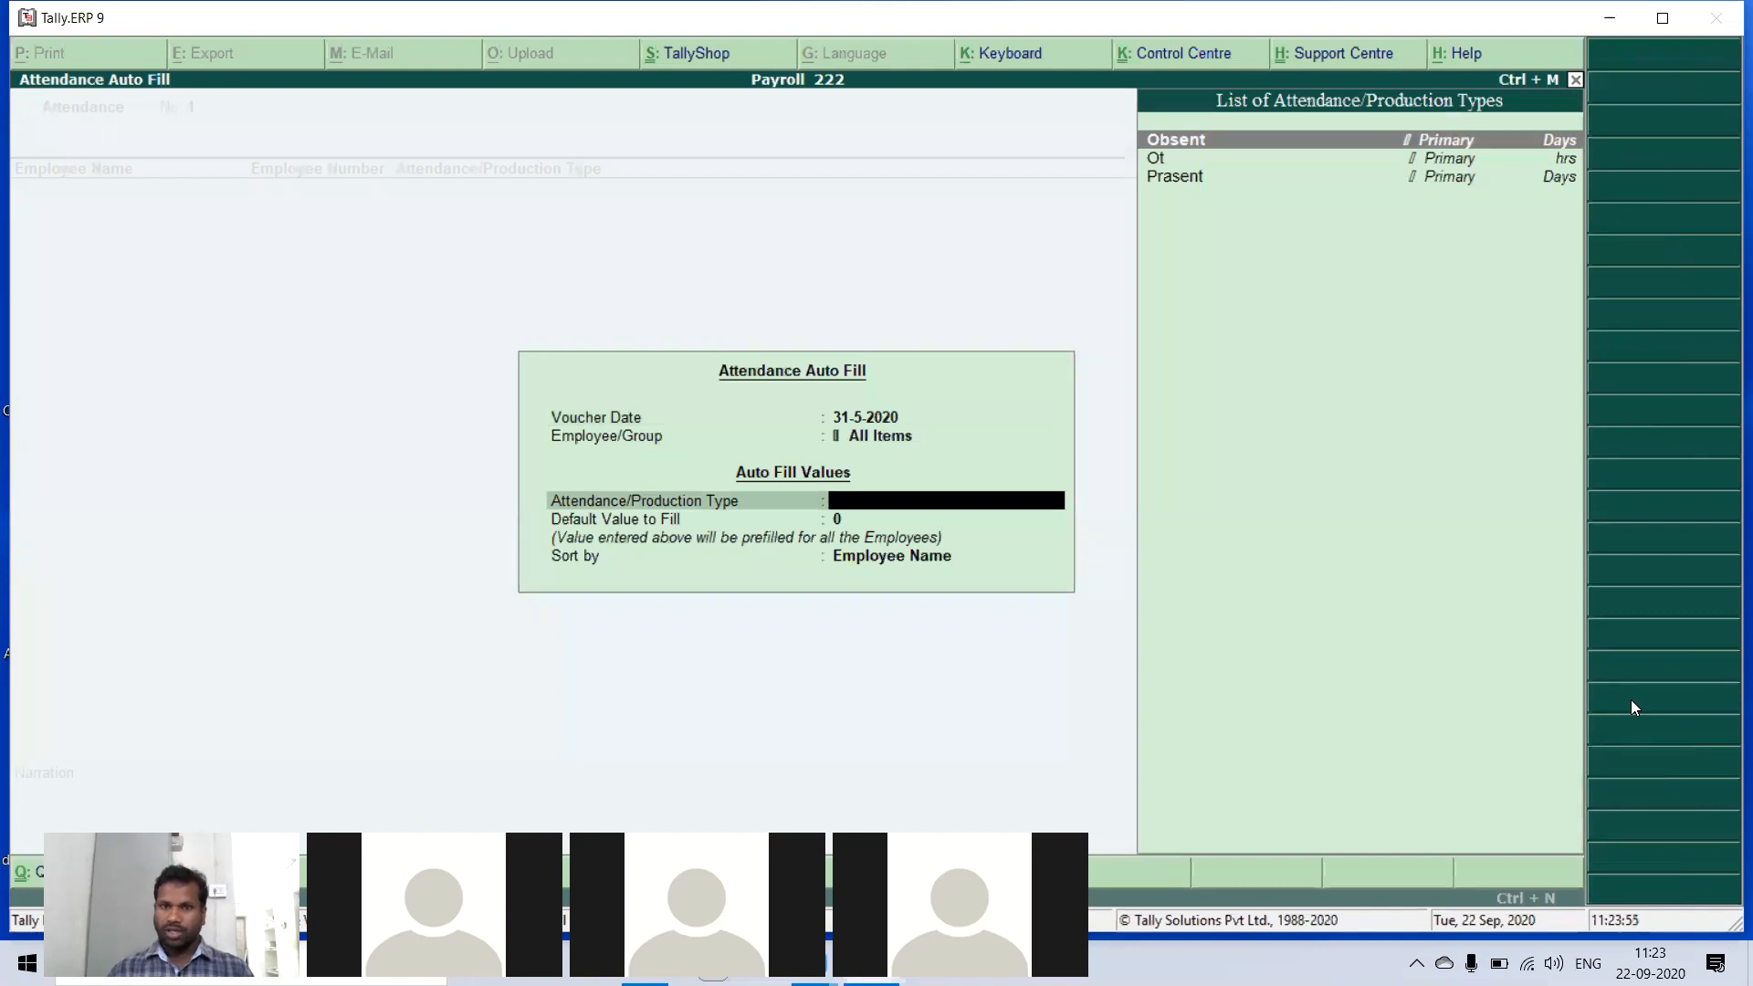
key("Return")
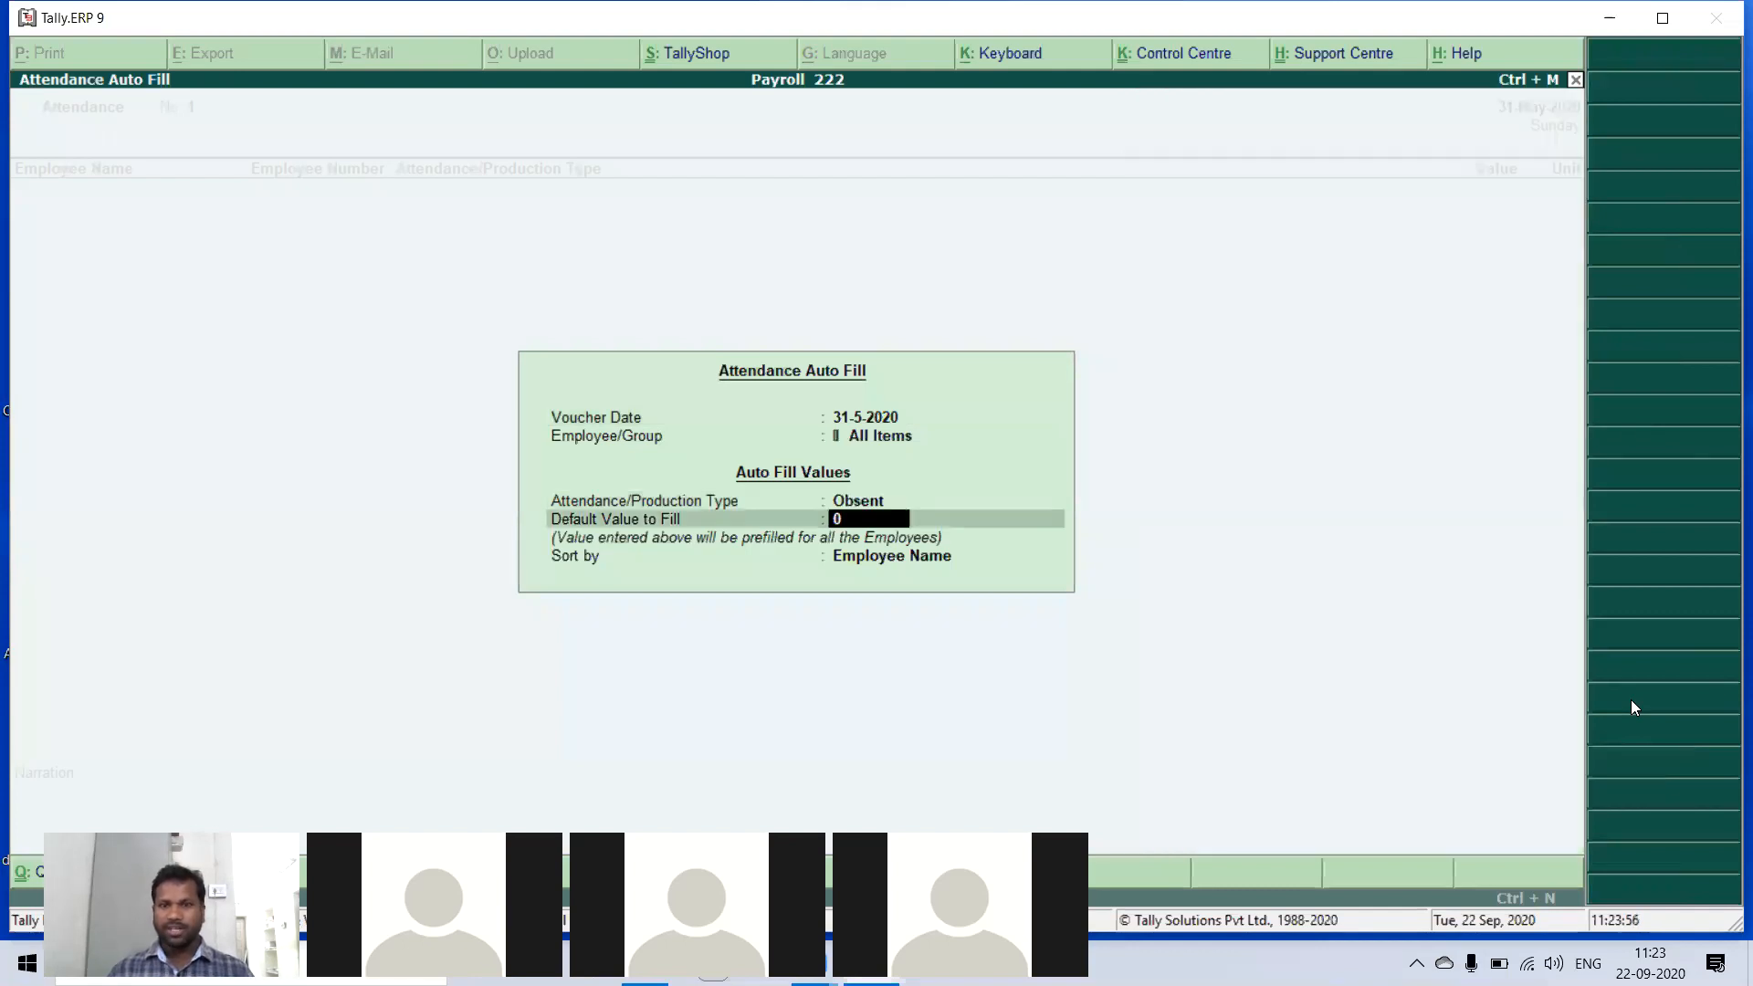
key("Return")
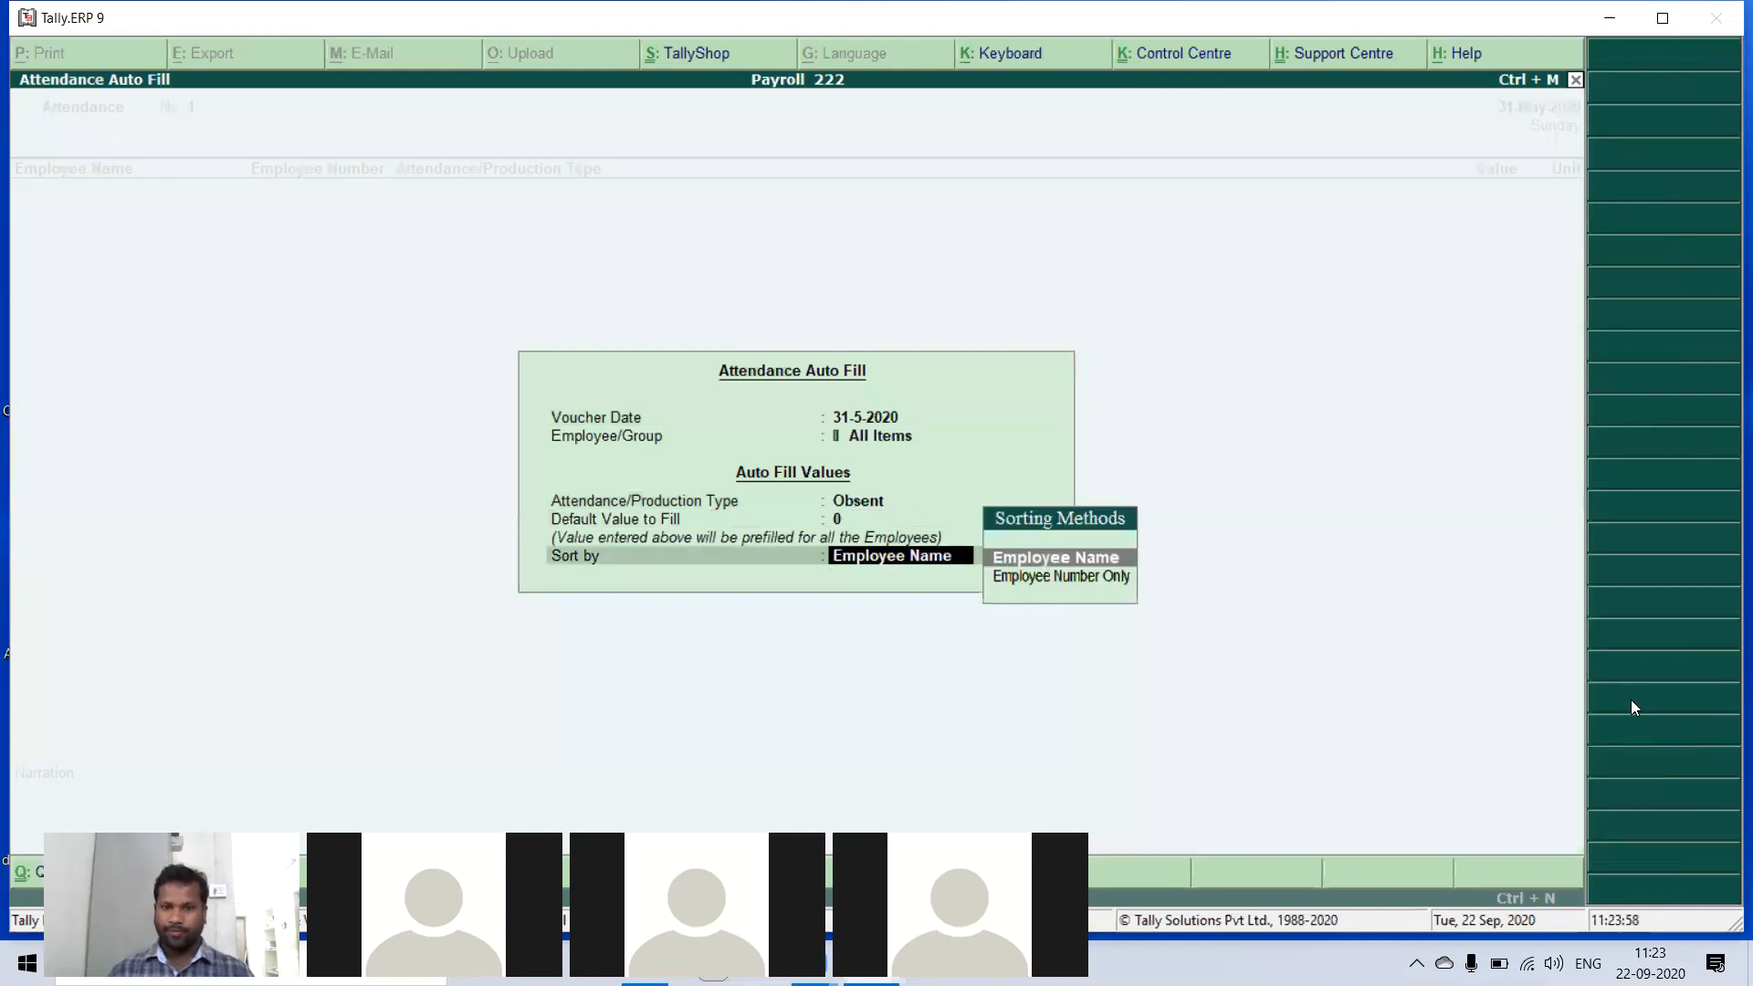
key("Return")
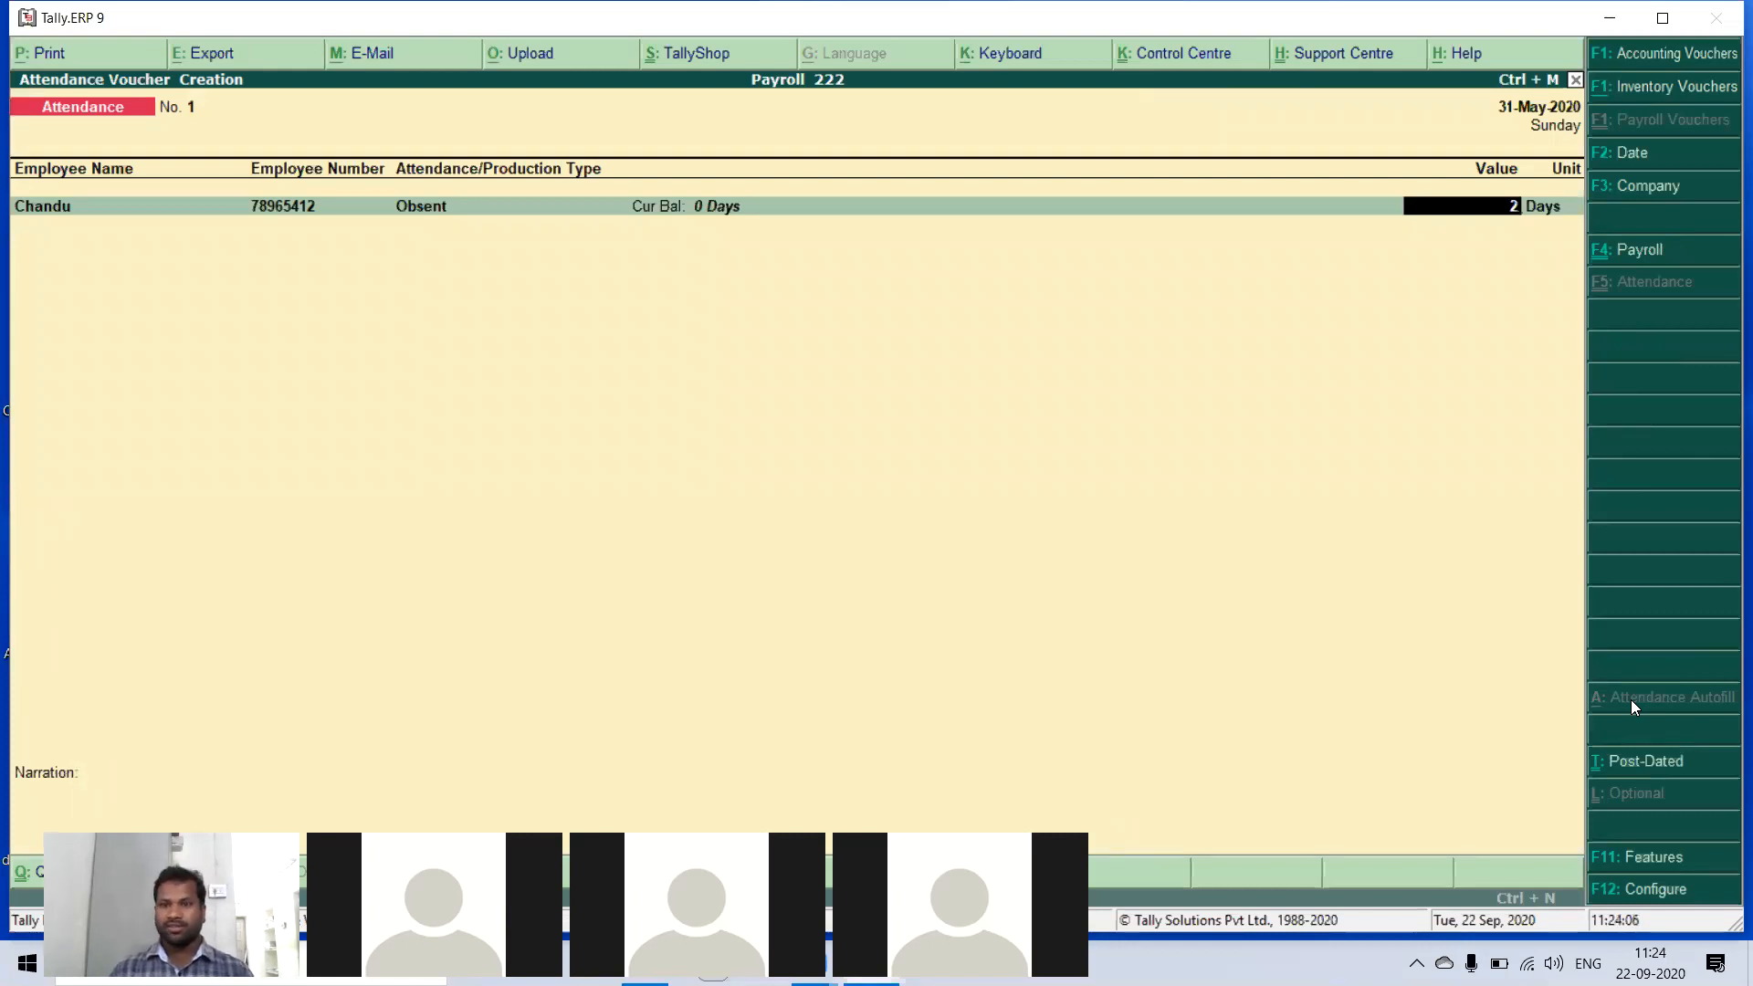
key("Return")
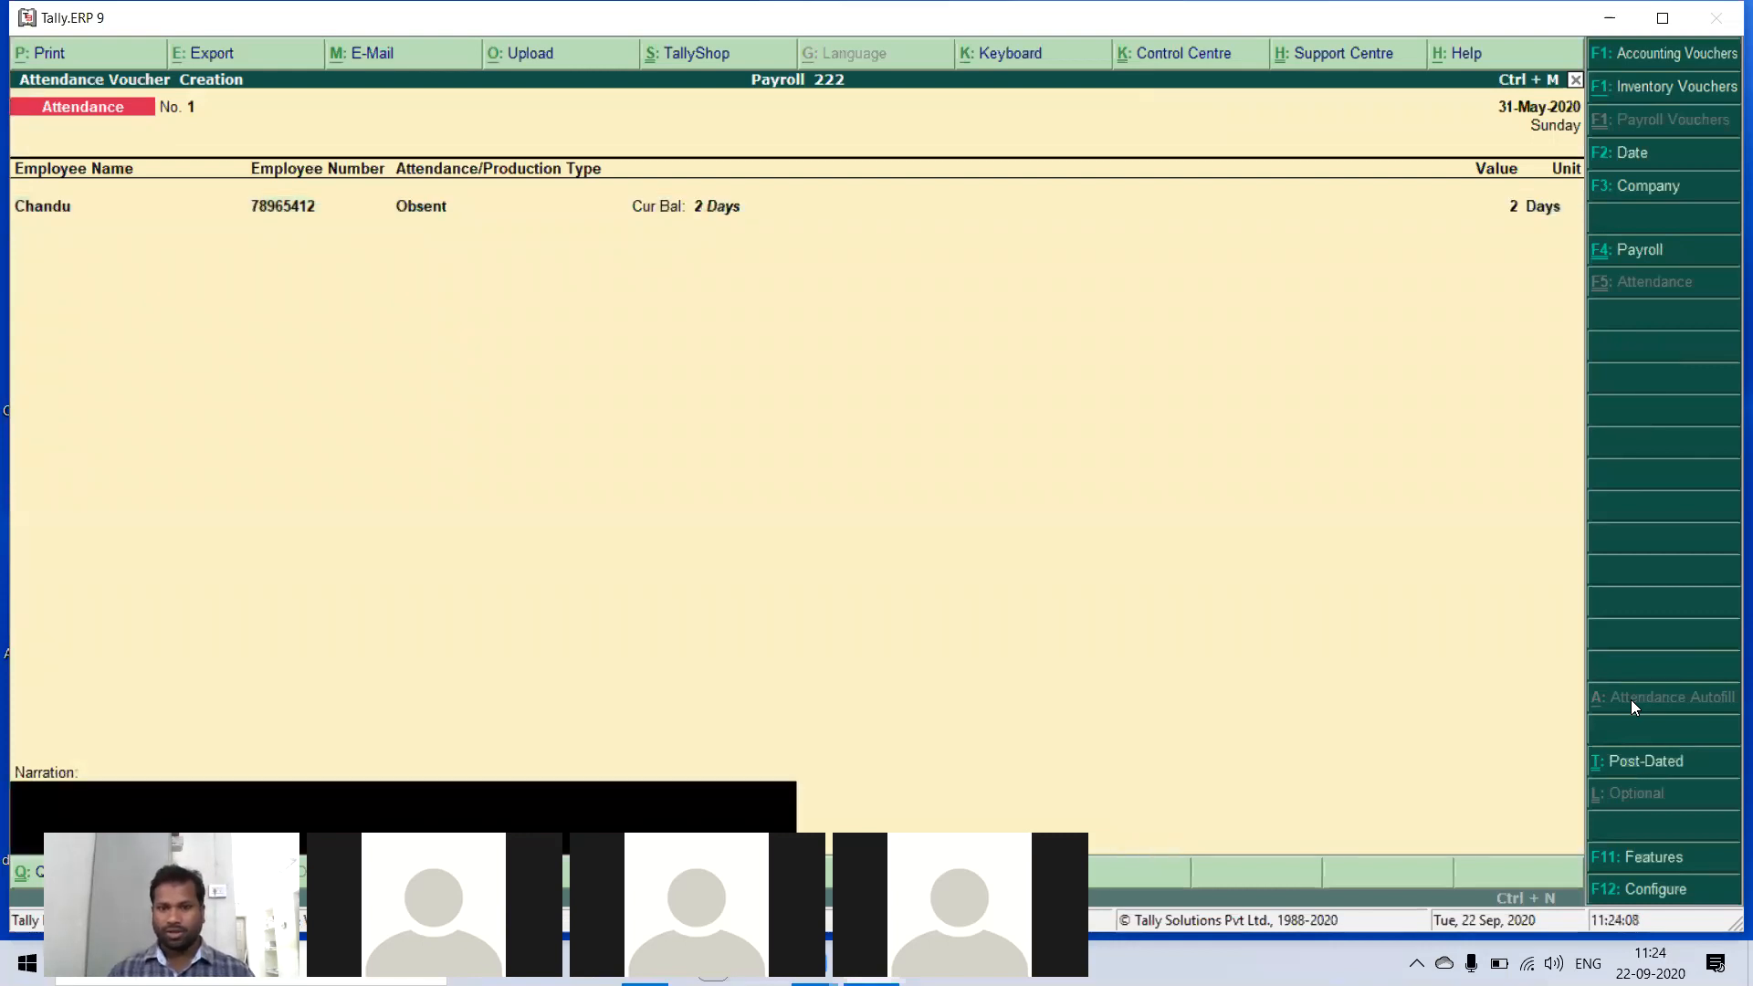
key("Return")
key("y")
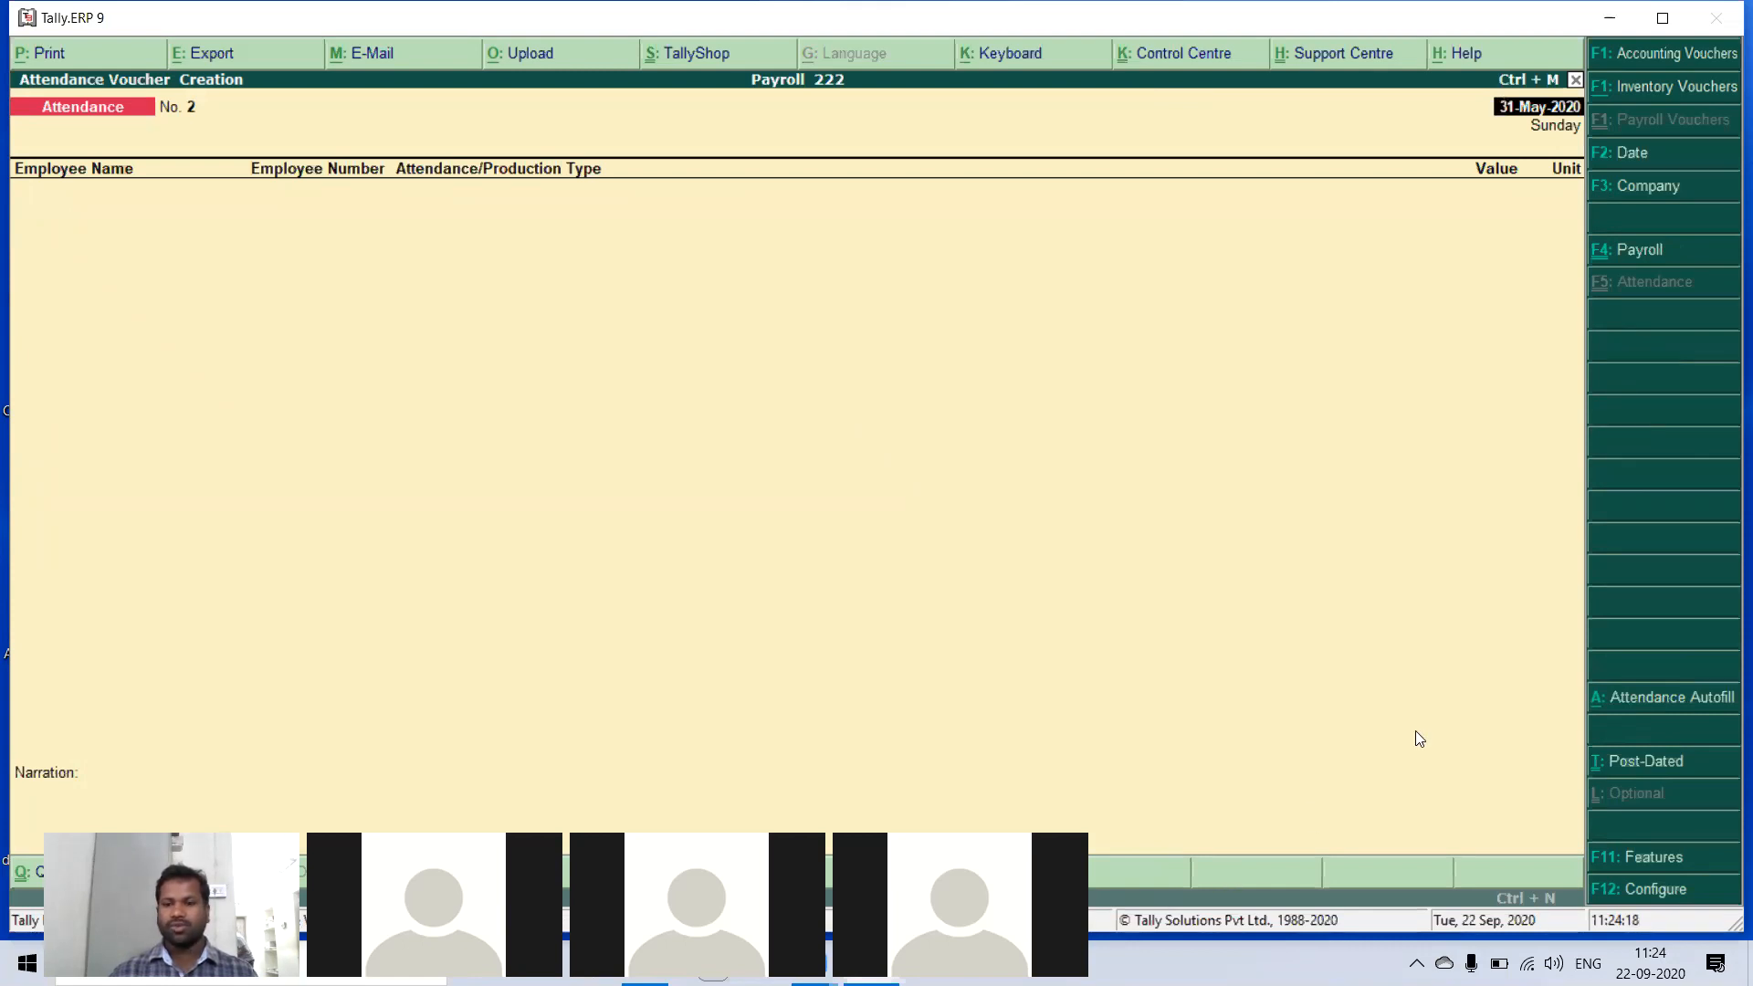
- Autofill a second attendance voucher dated 31-5-2020 for all employees with the Ot type, sorted by employee name
left_click(1628, 703)
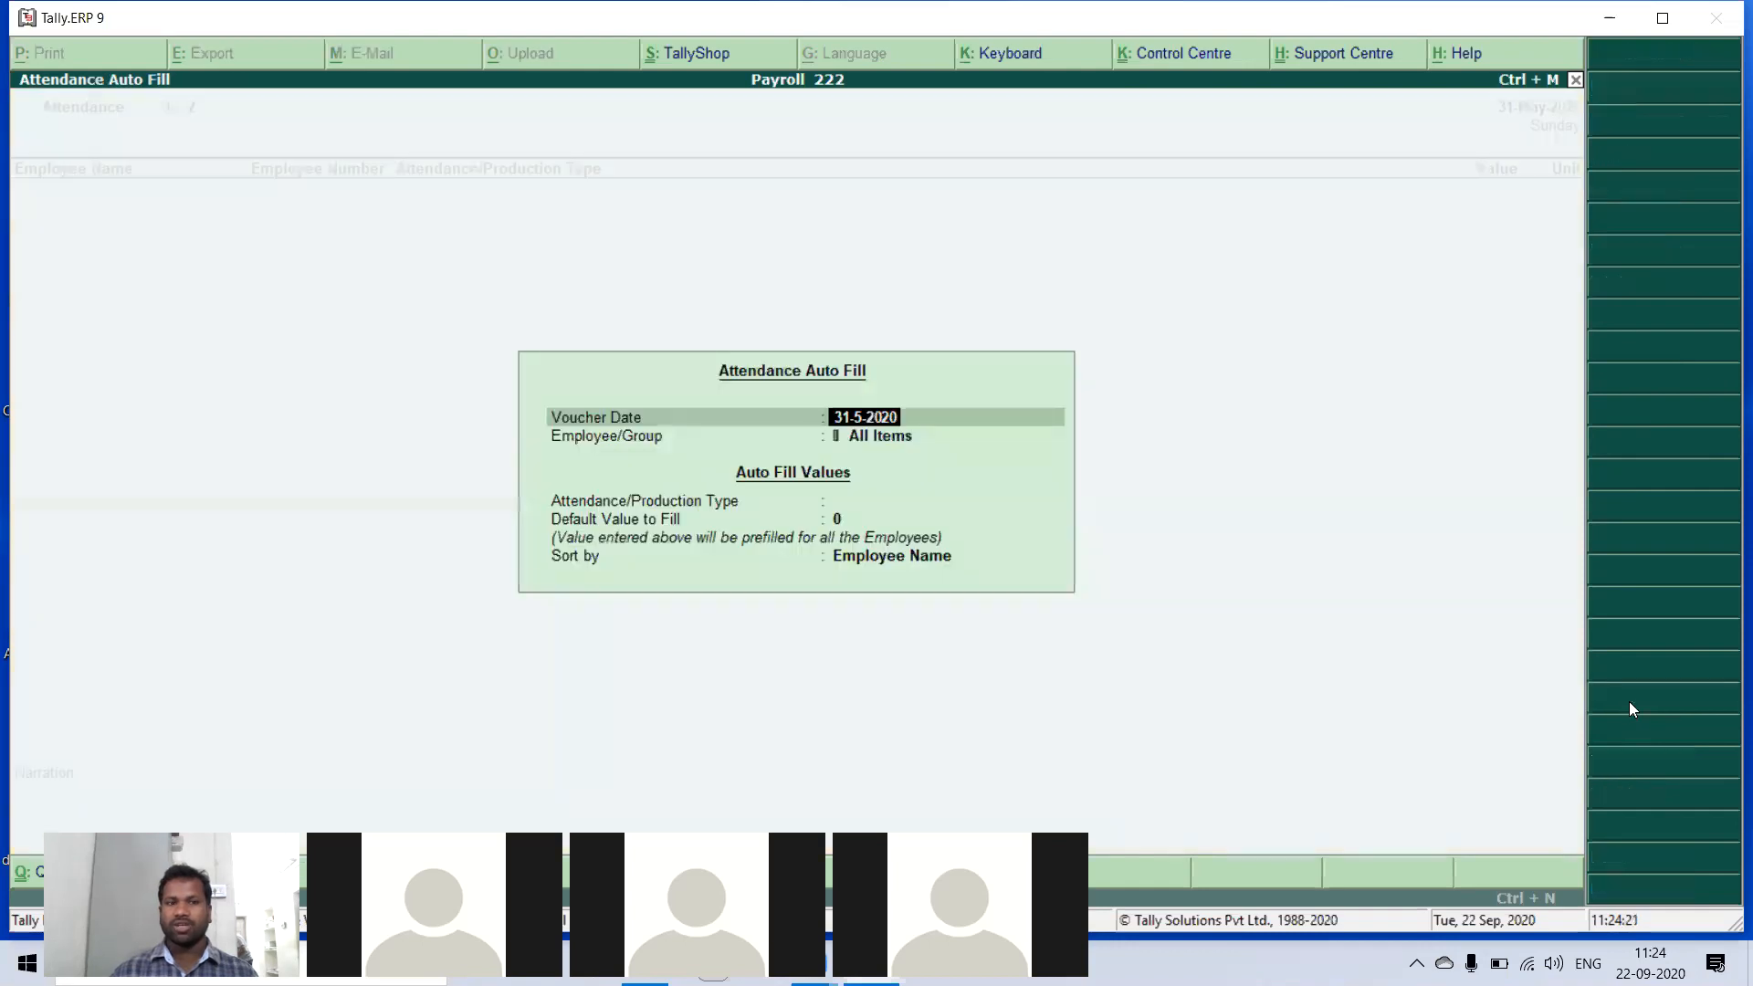
key("Return")
key("Return")
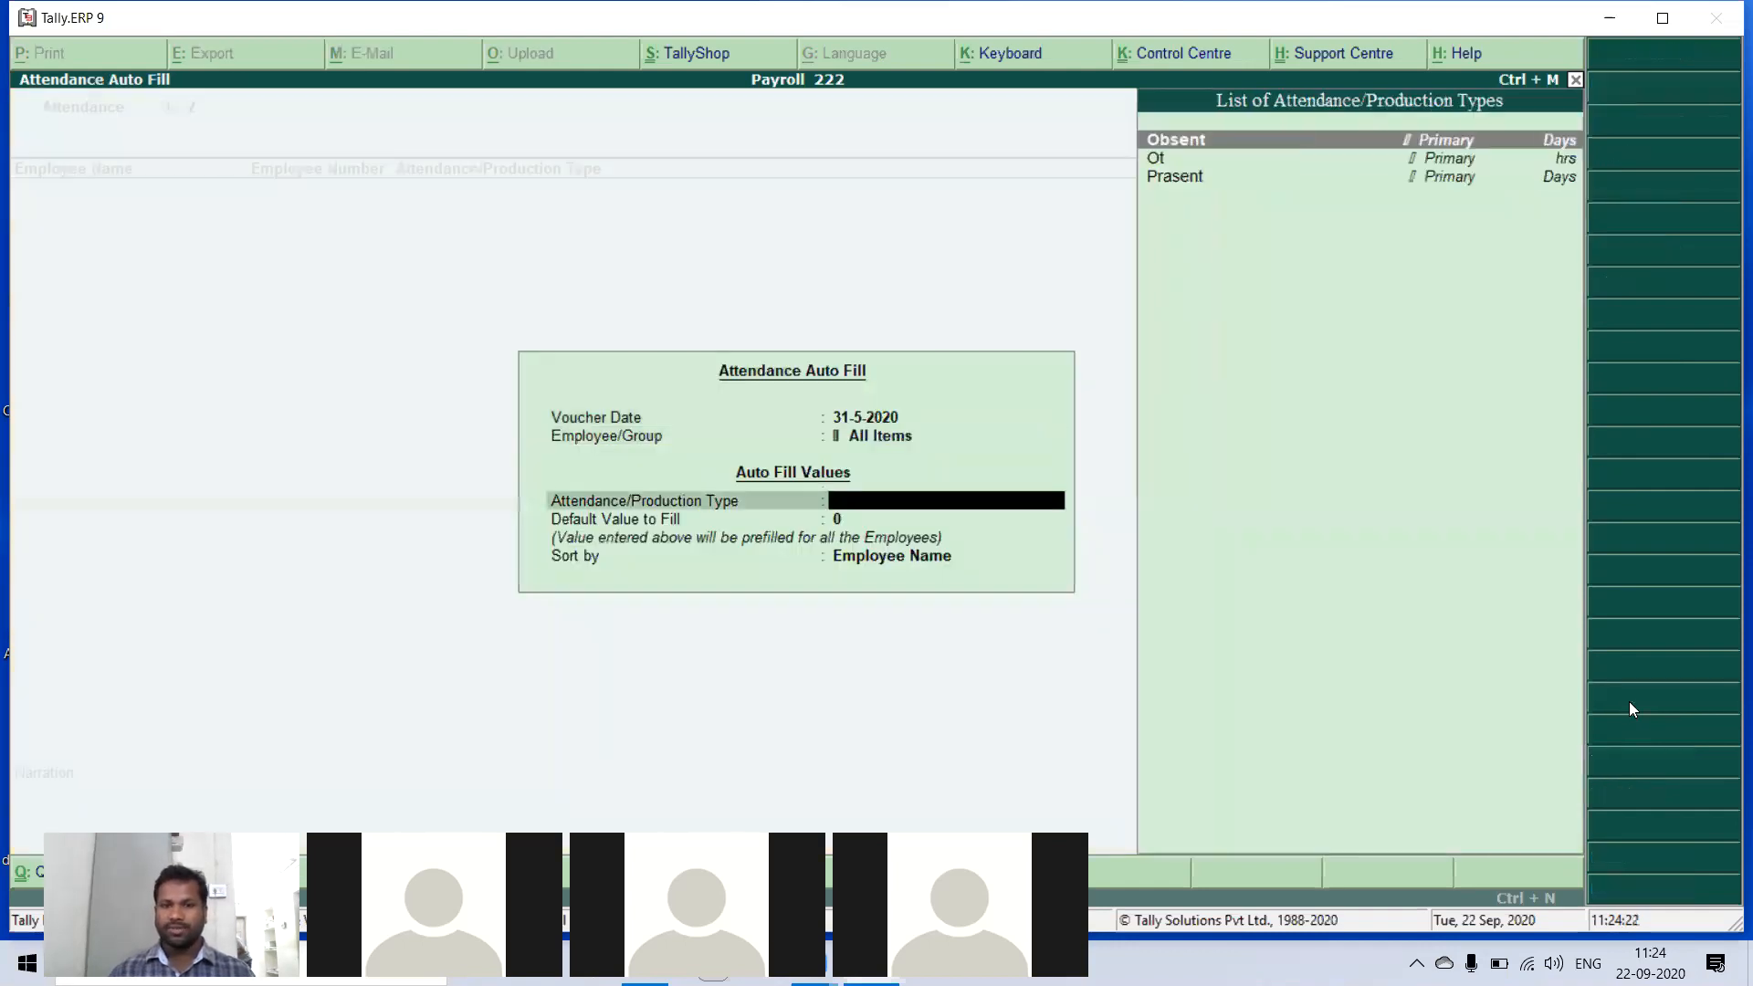
key("Down")
key("Return")
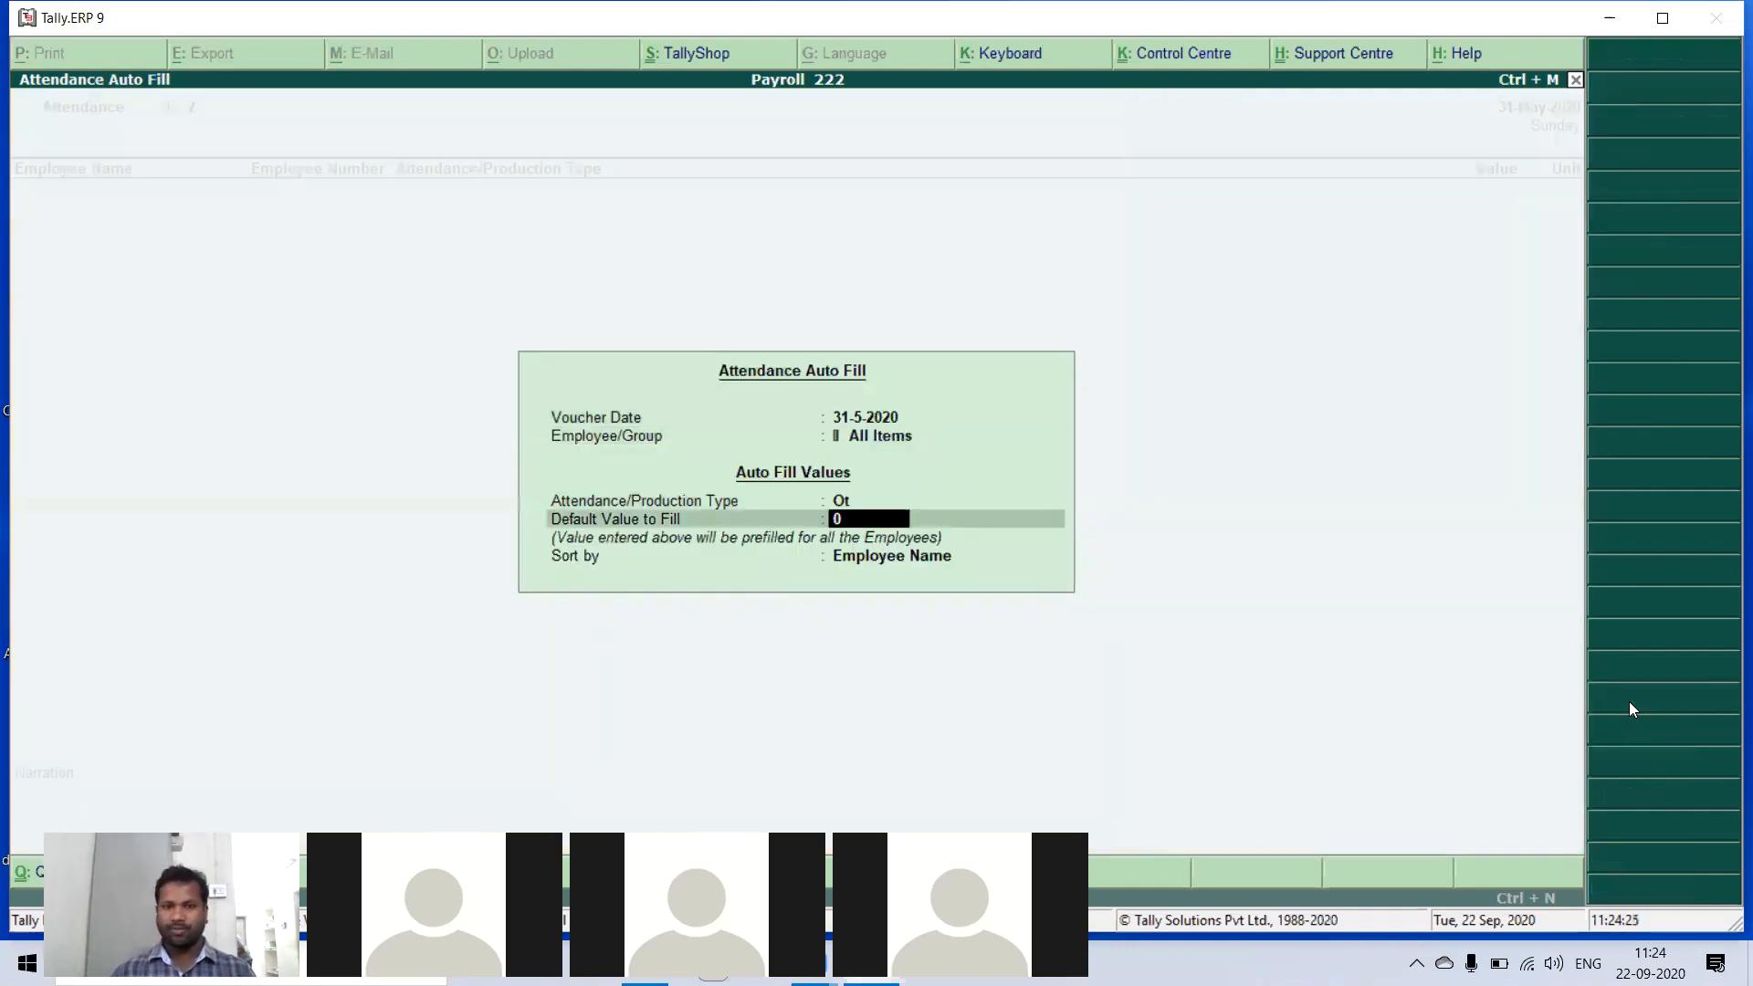
key("Return")
key("Return")
- Set the employee's Ot value to 10 hrs and save the attendance voucher
type("10")
key("Return")
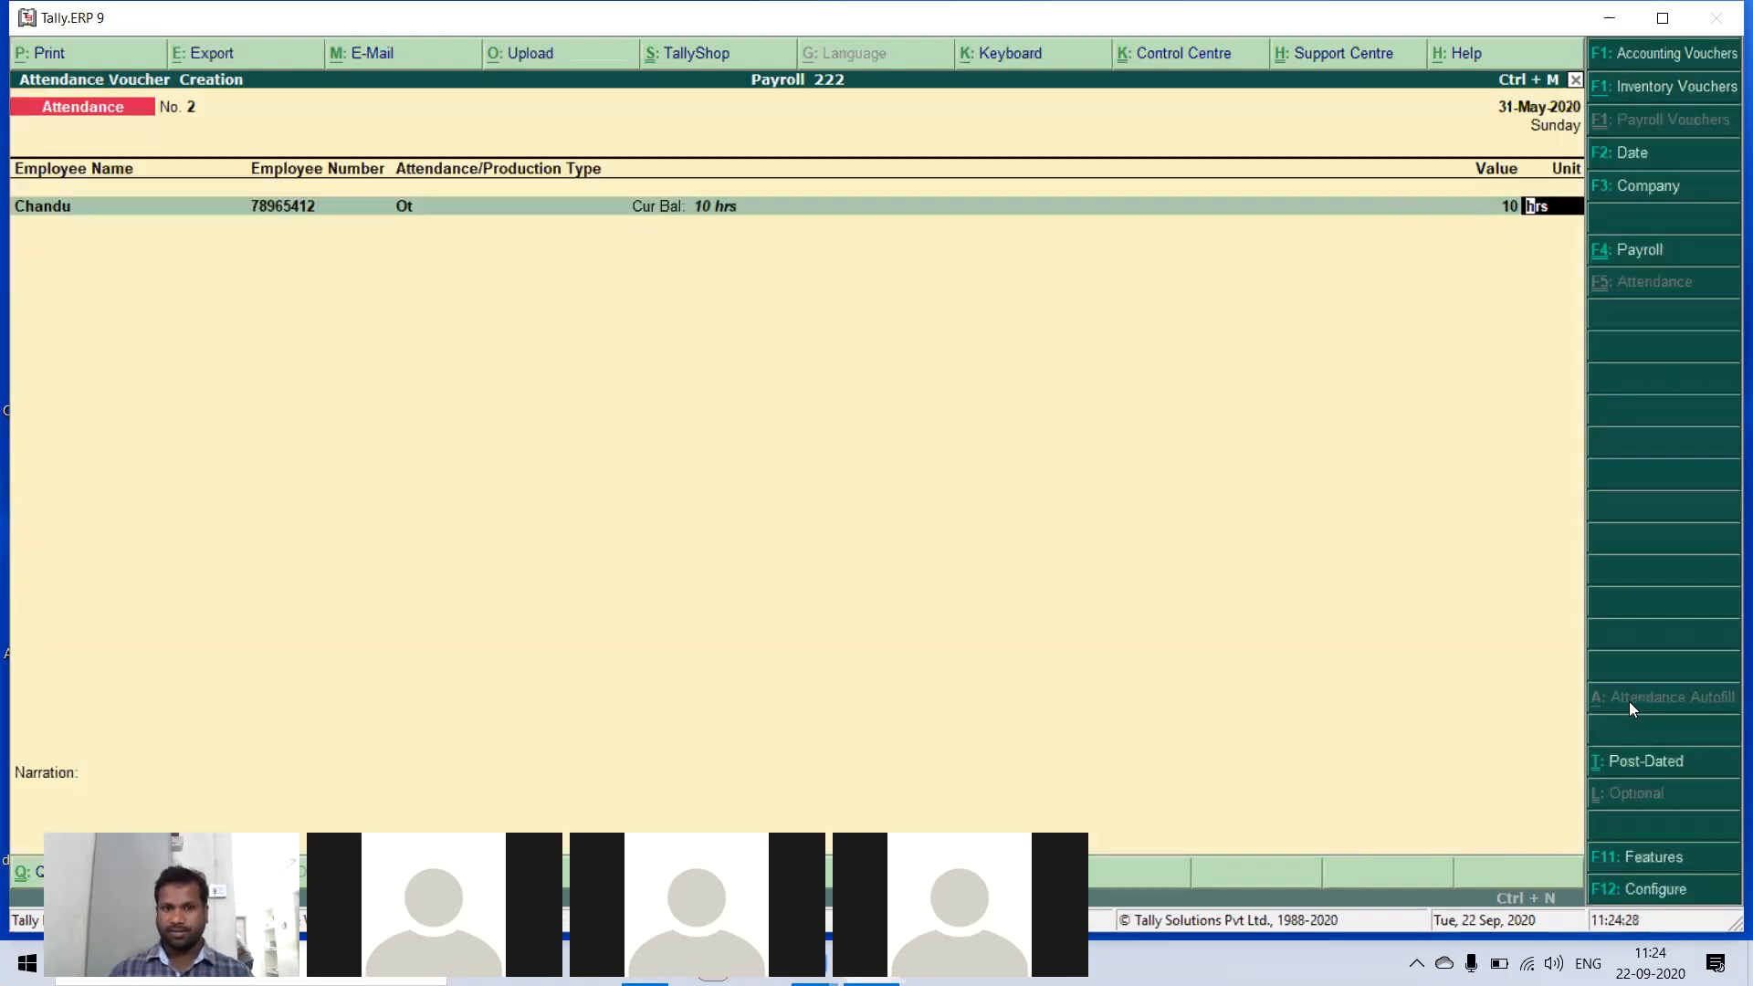
key("Return")
key("Return")
key("Return")
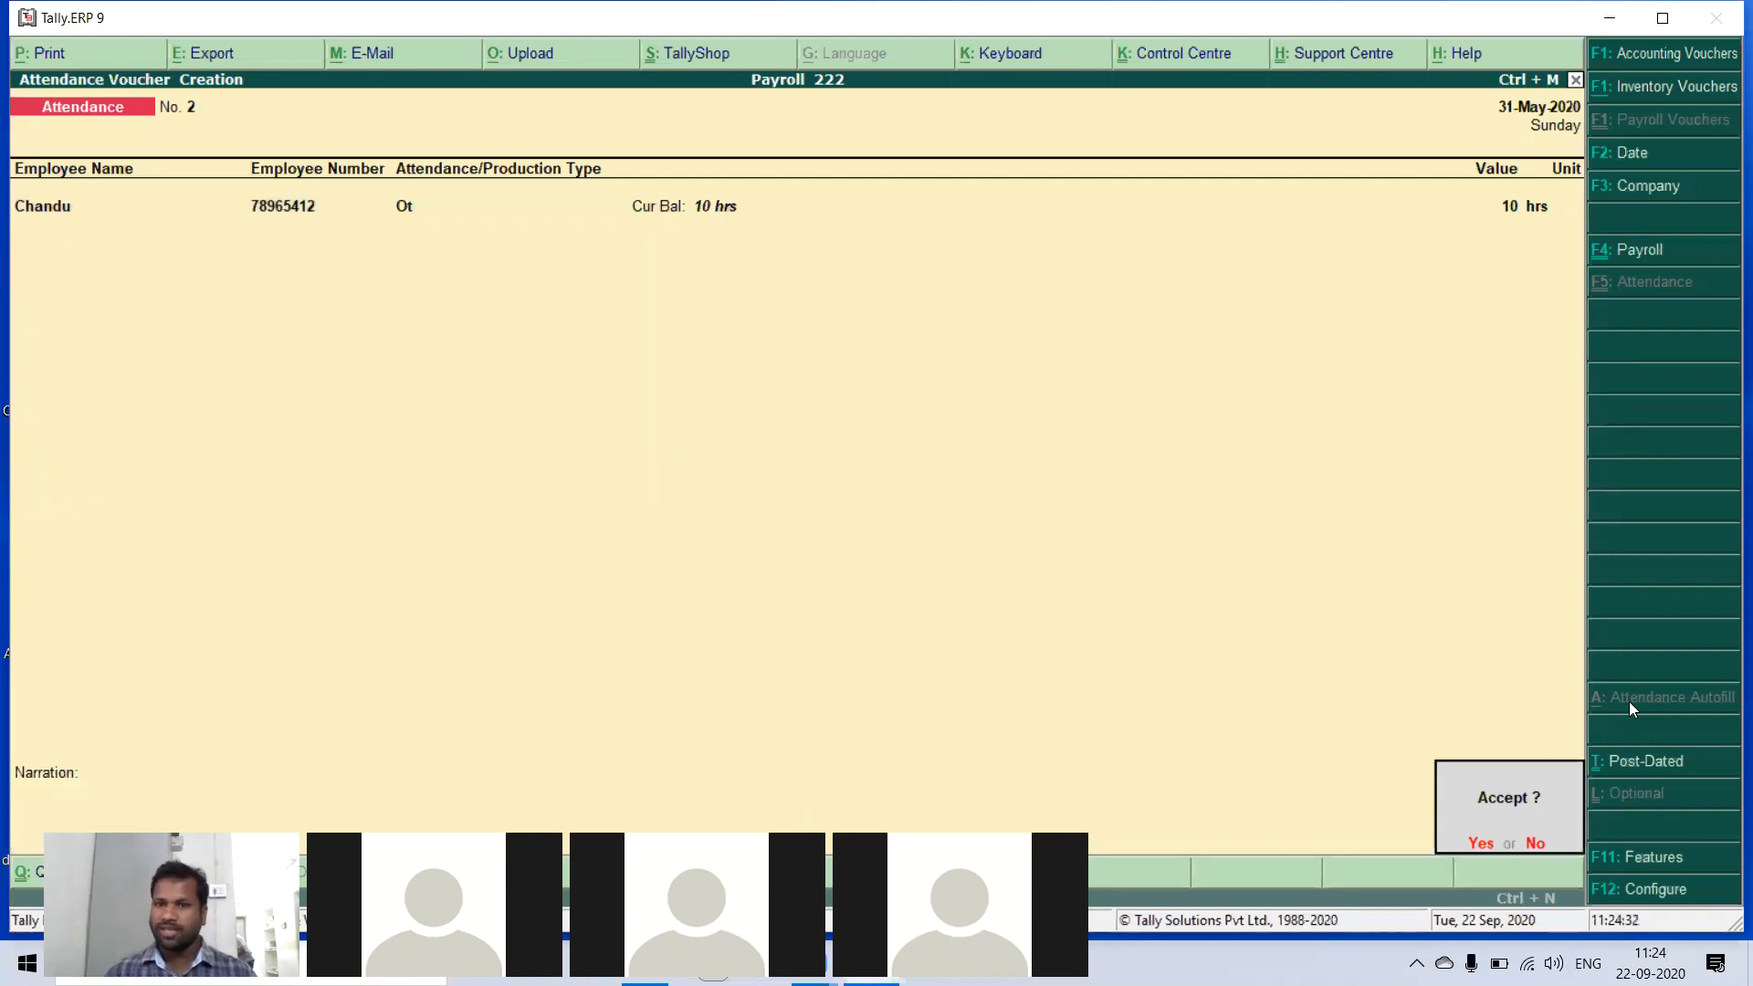
key("Return")
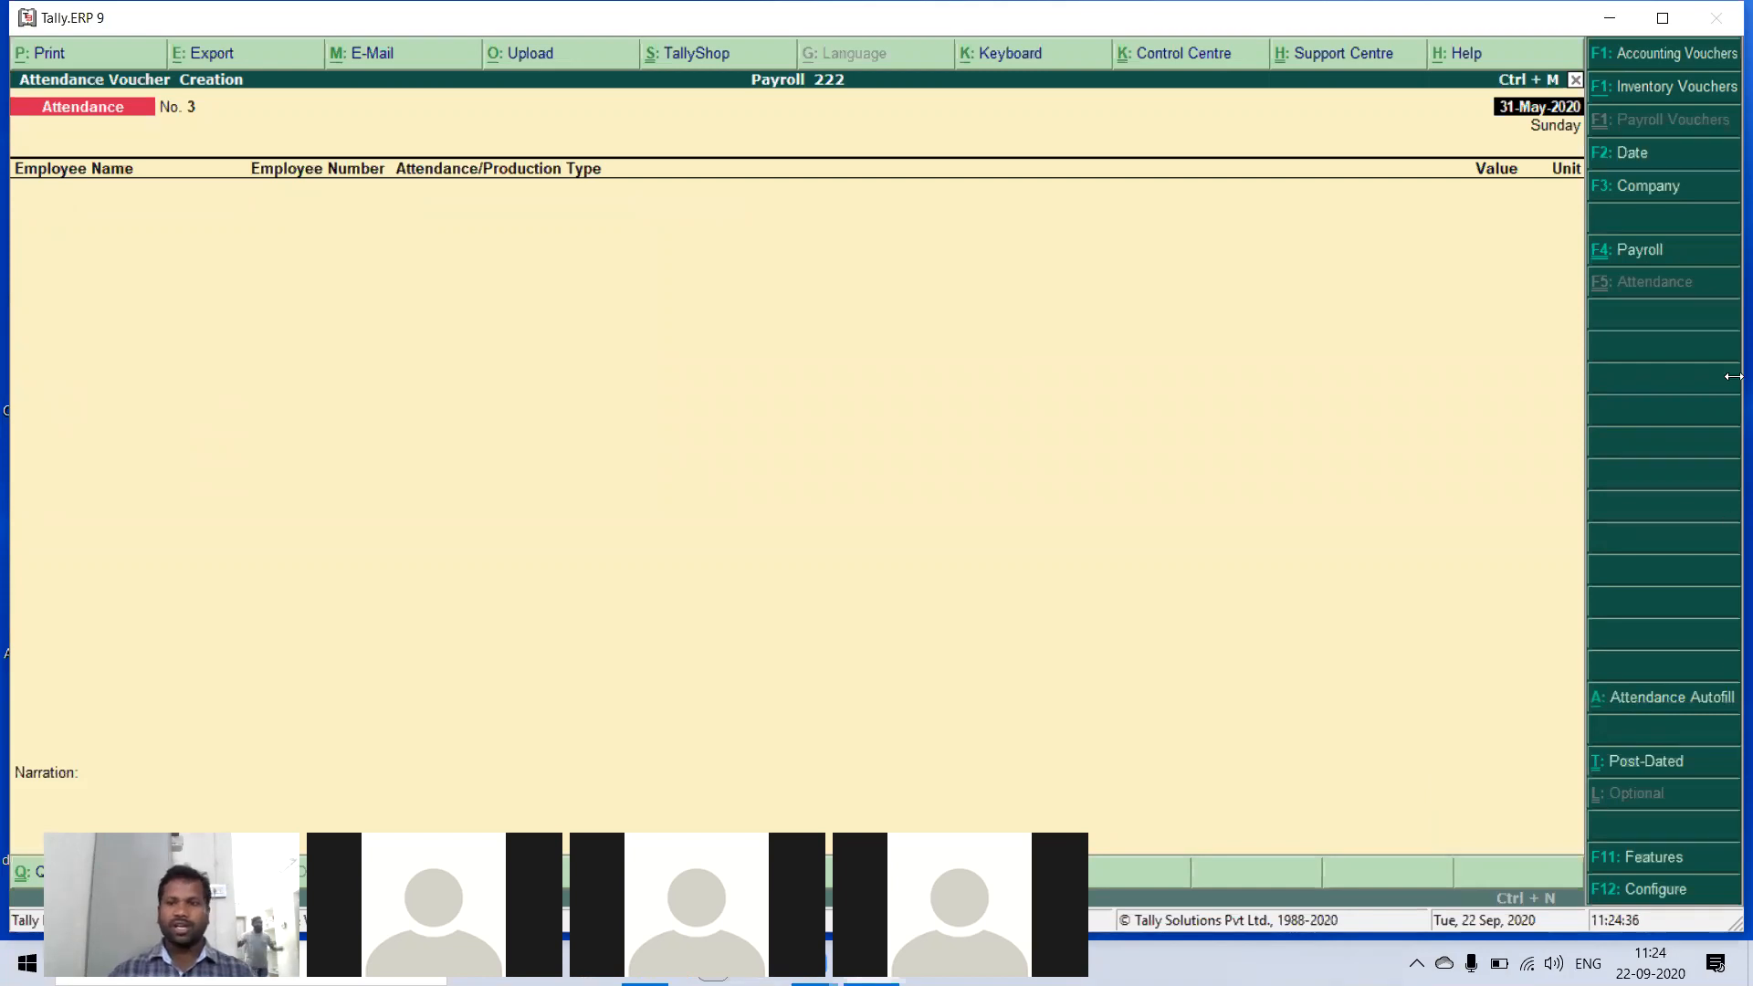
- Start a payroll voucher with Salary Payble as the account
left_click(1633, 261)
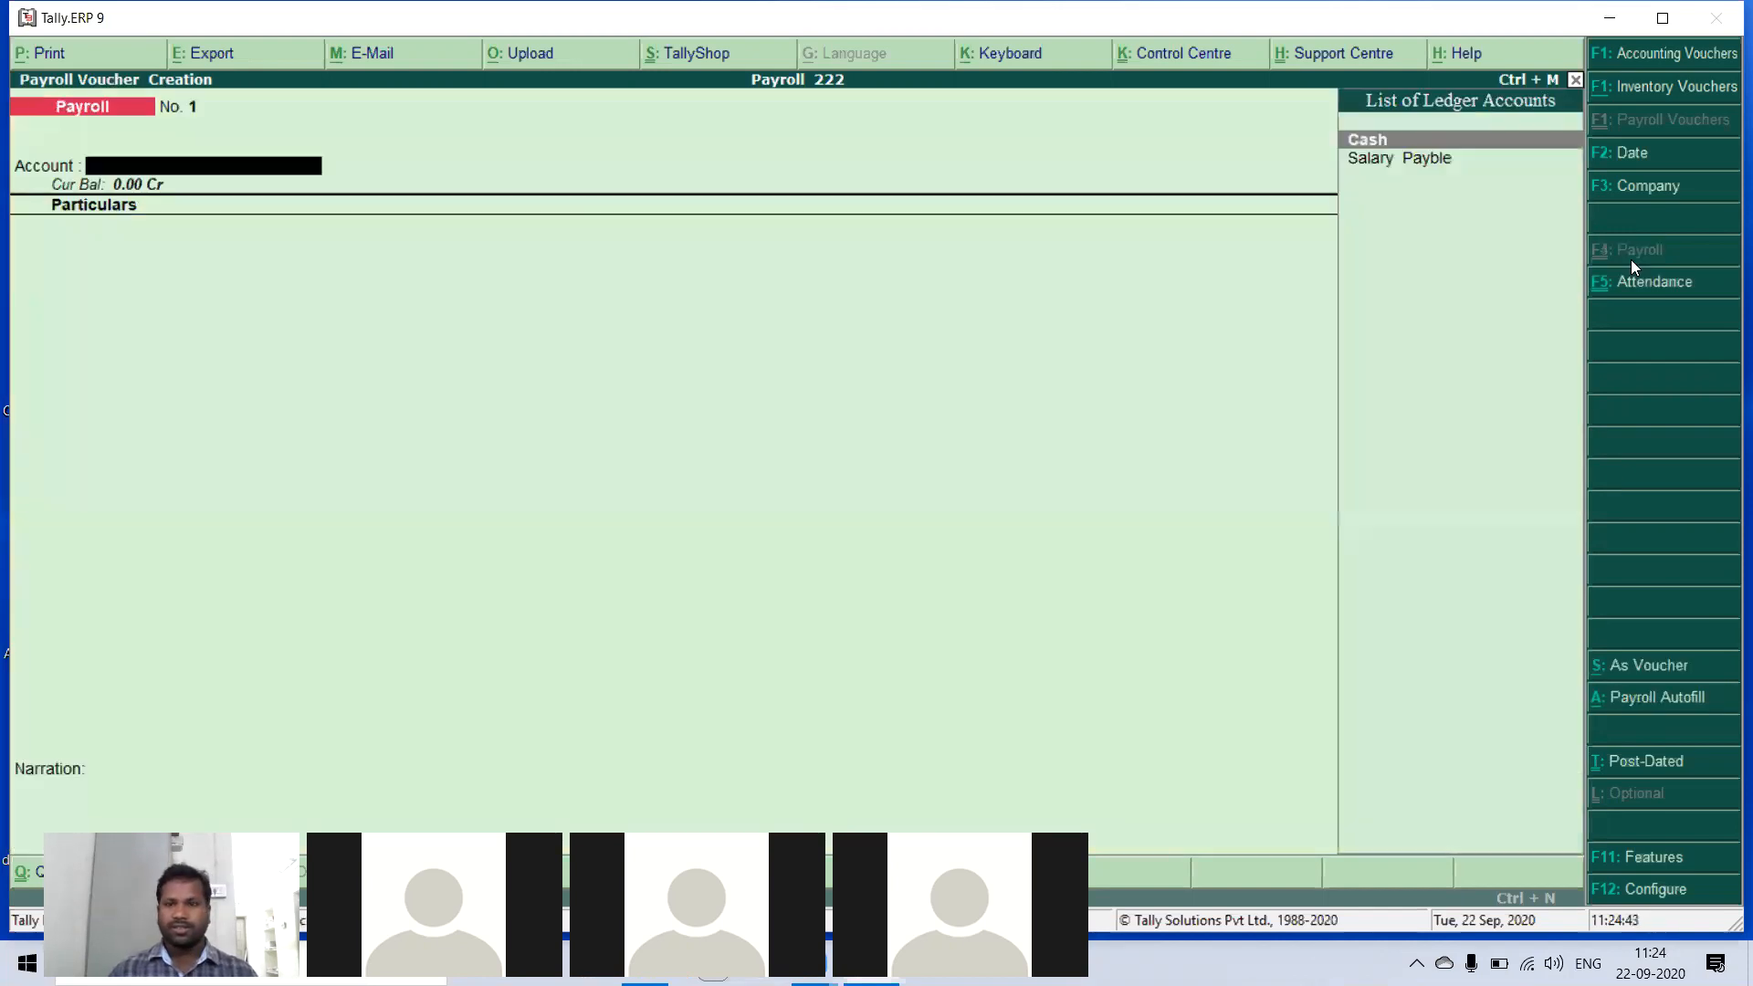
key("Down")
key("Return")
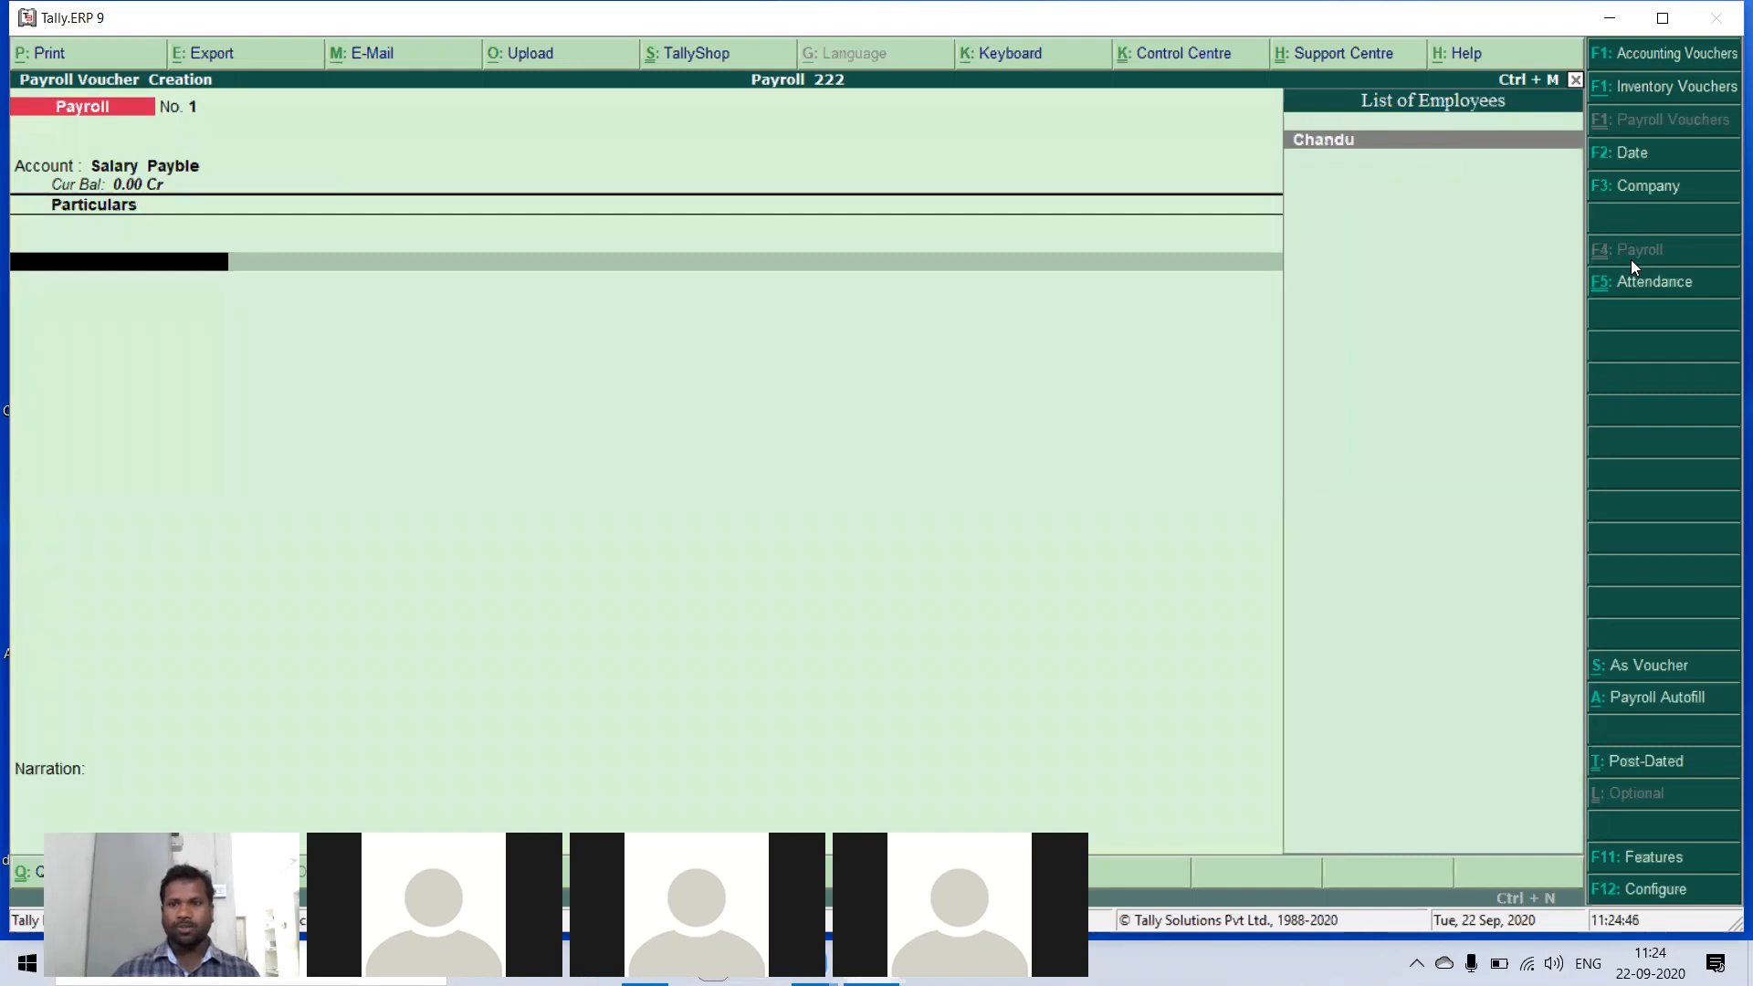
- Autofill the payroll voucher for Salary from 1-5-2020 to 31-5-2020 for all employees, using the Salary Payble ledger
left_click(1638, 703)
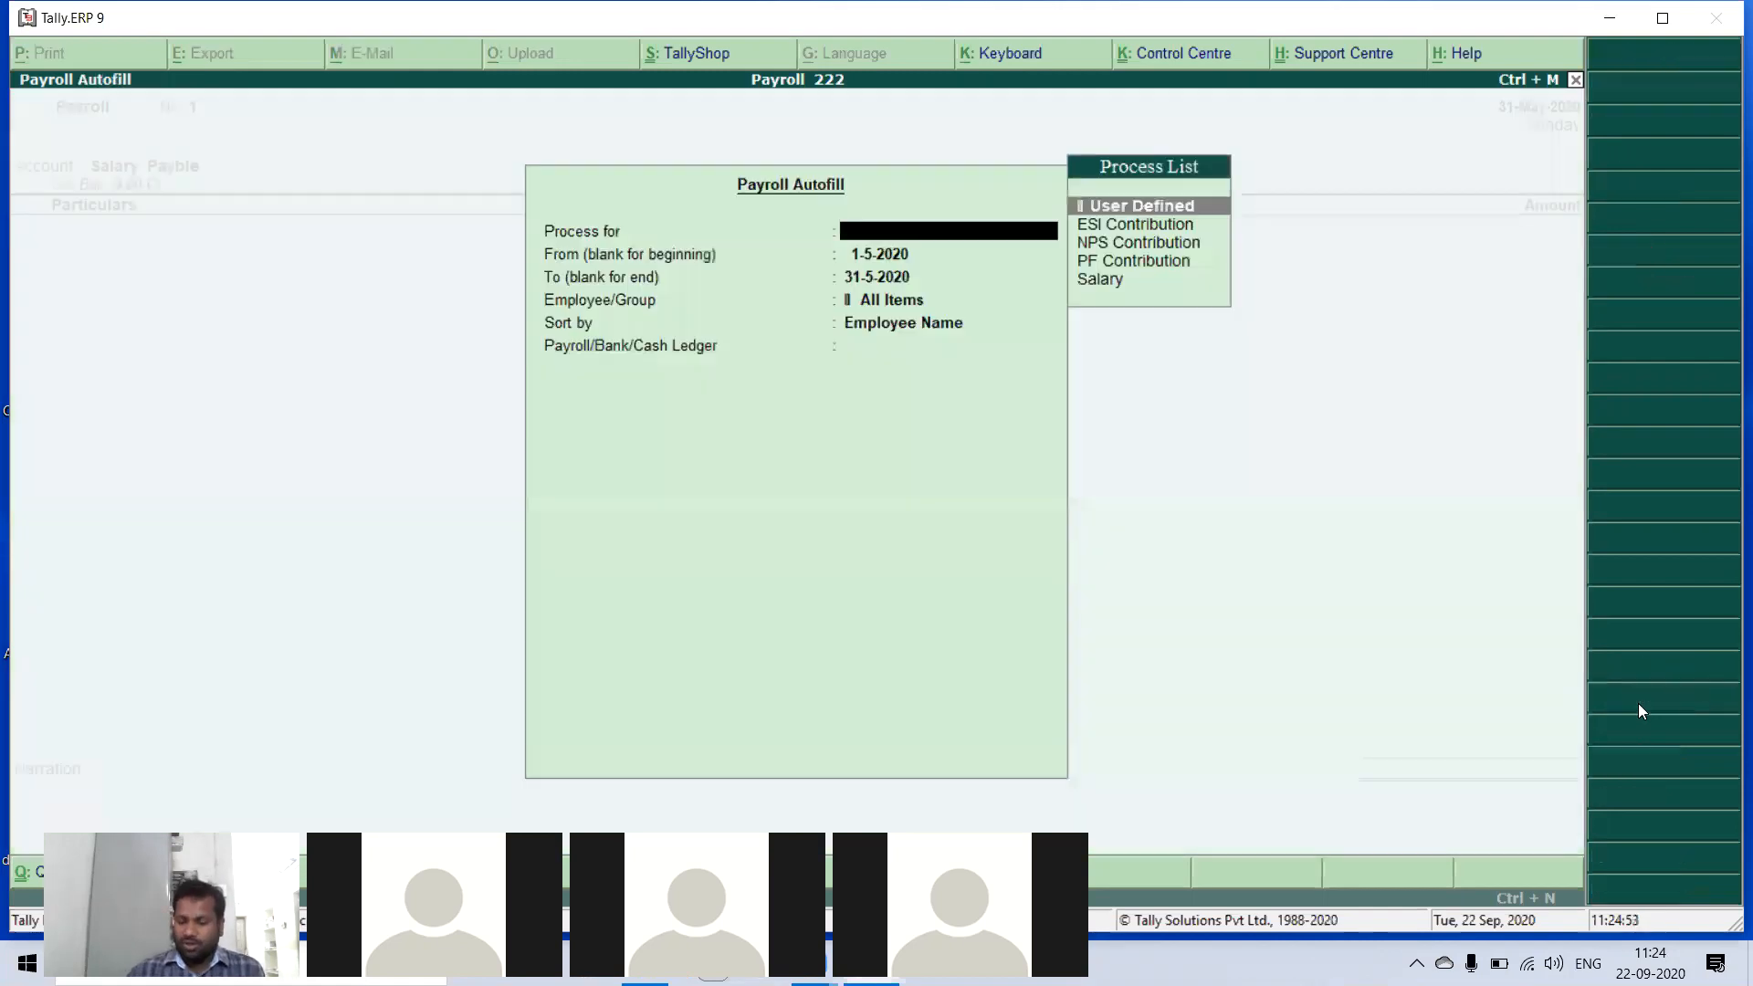
key("Down")
key("Down")
key("Down")
key("Down")
key("Return")
key("Return")
key("Return")
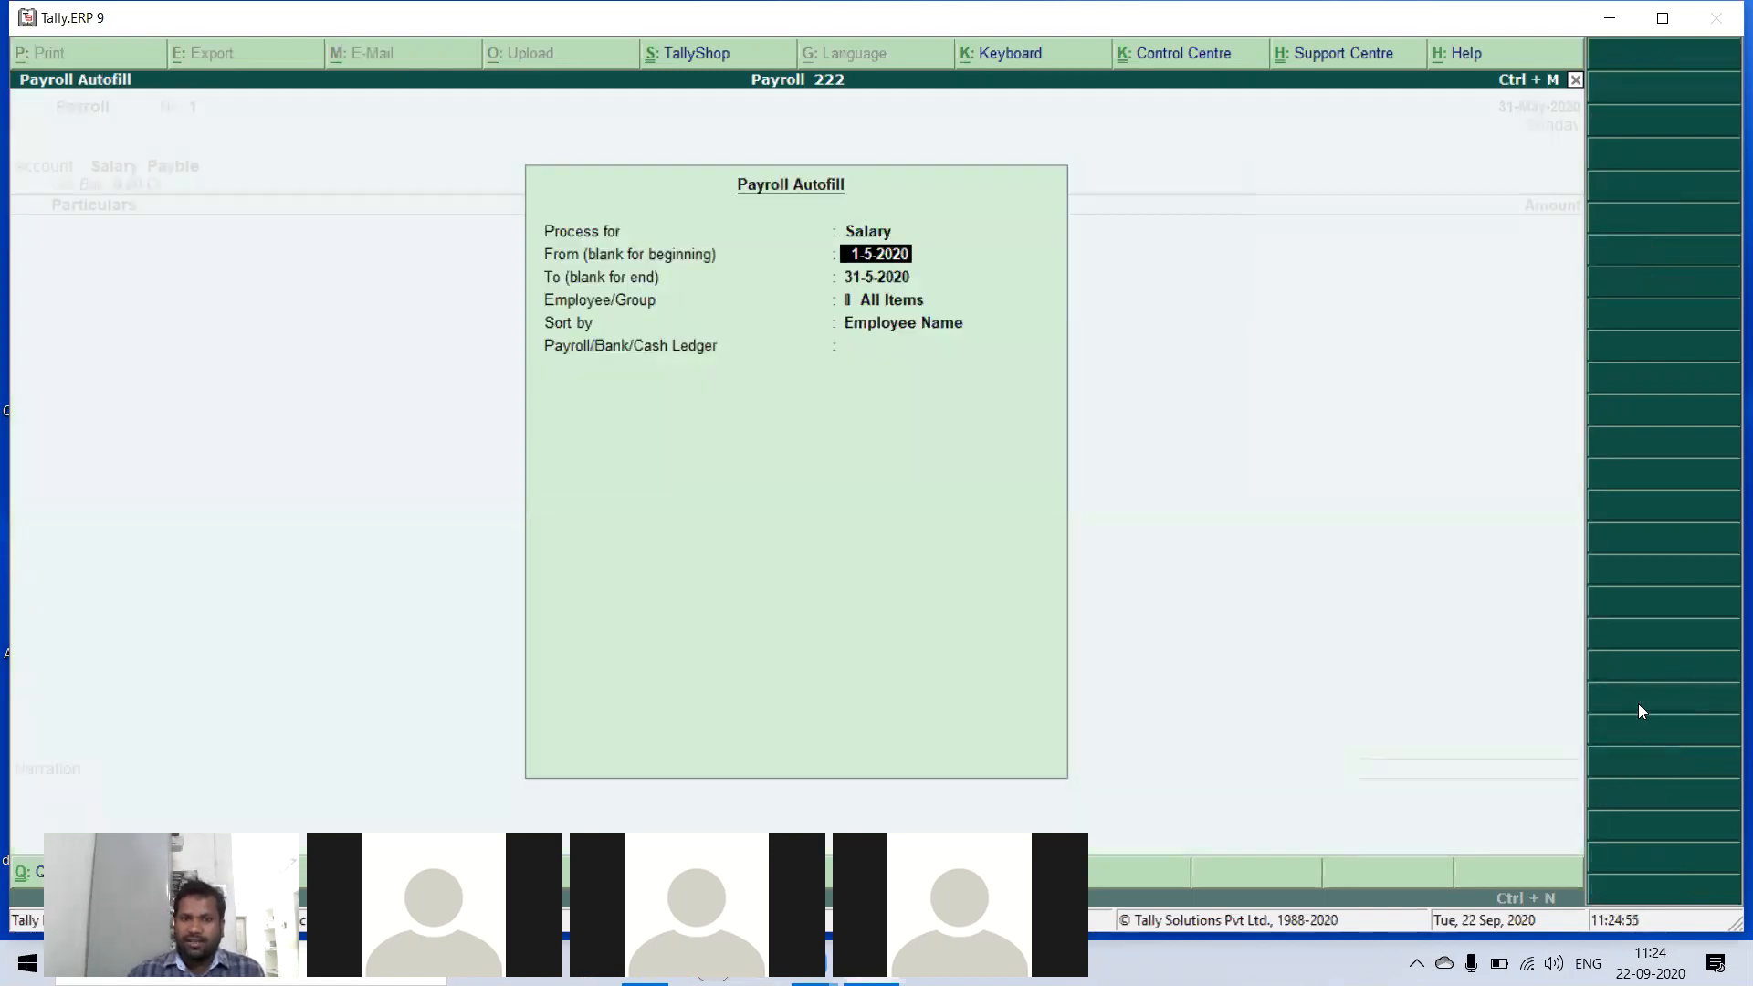
key("Return")
key("Return")
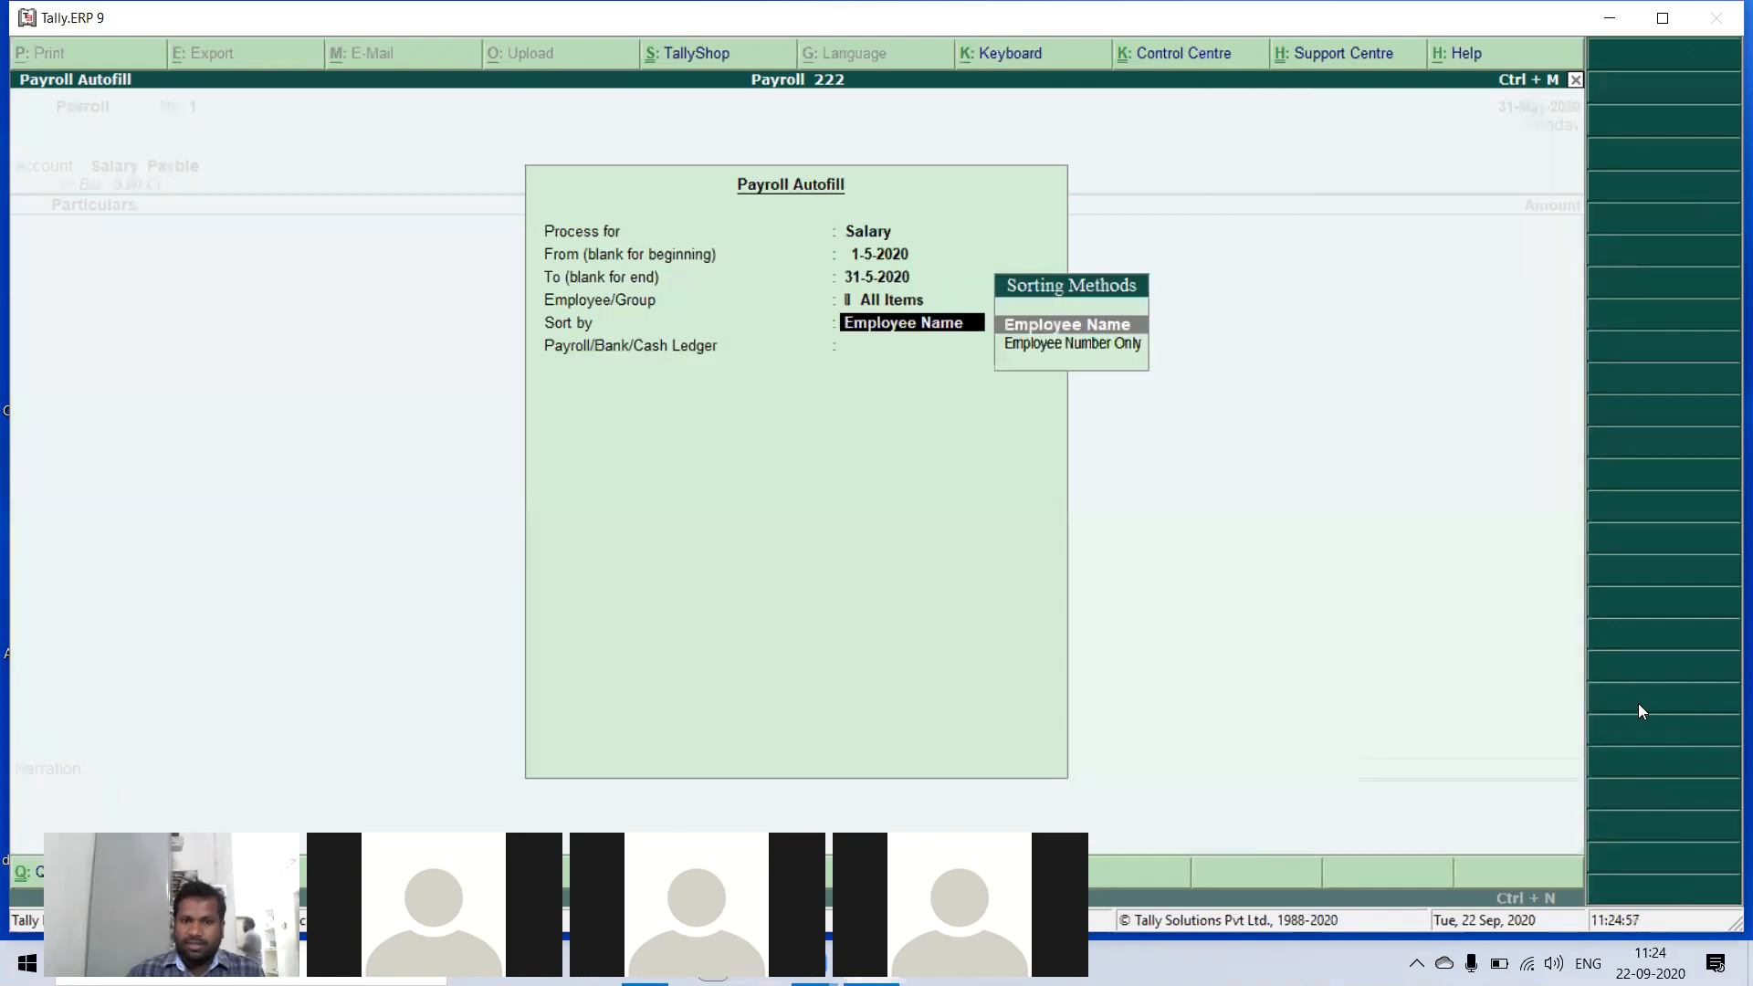
key("Down")
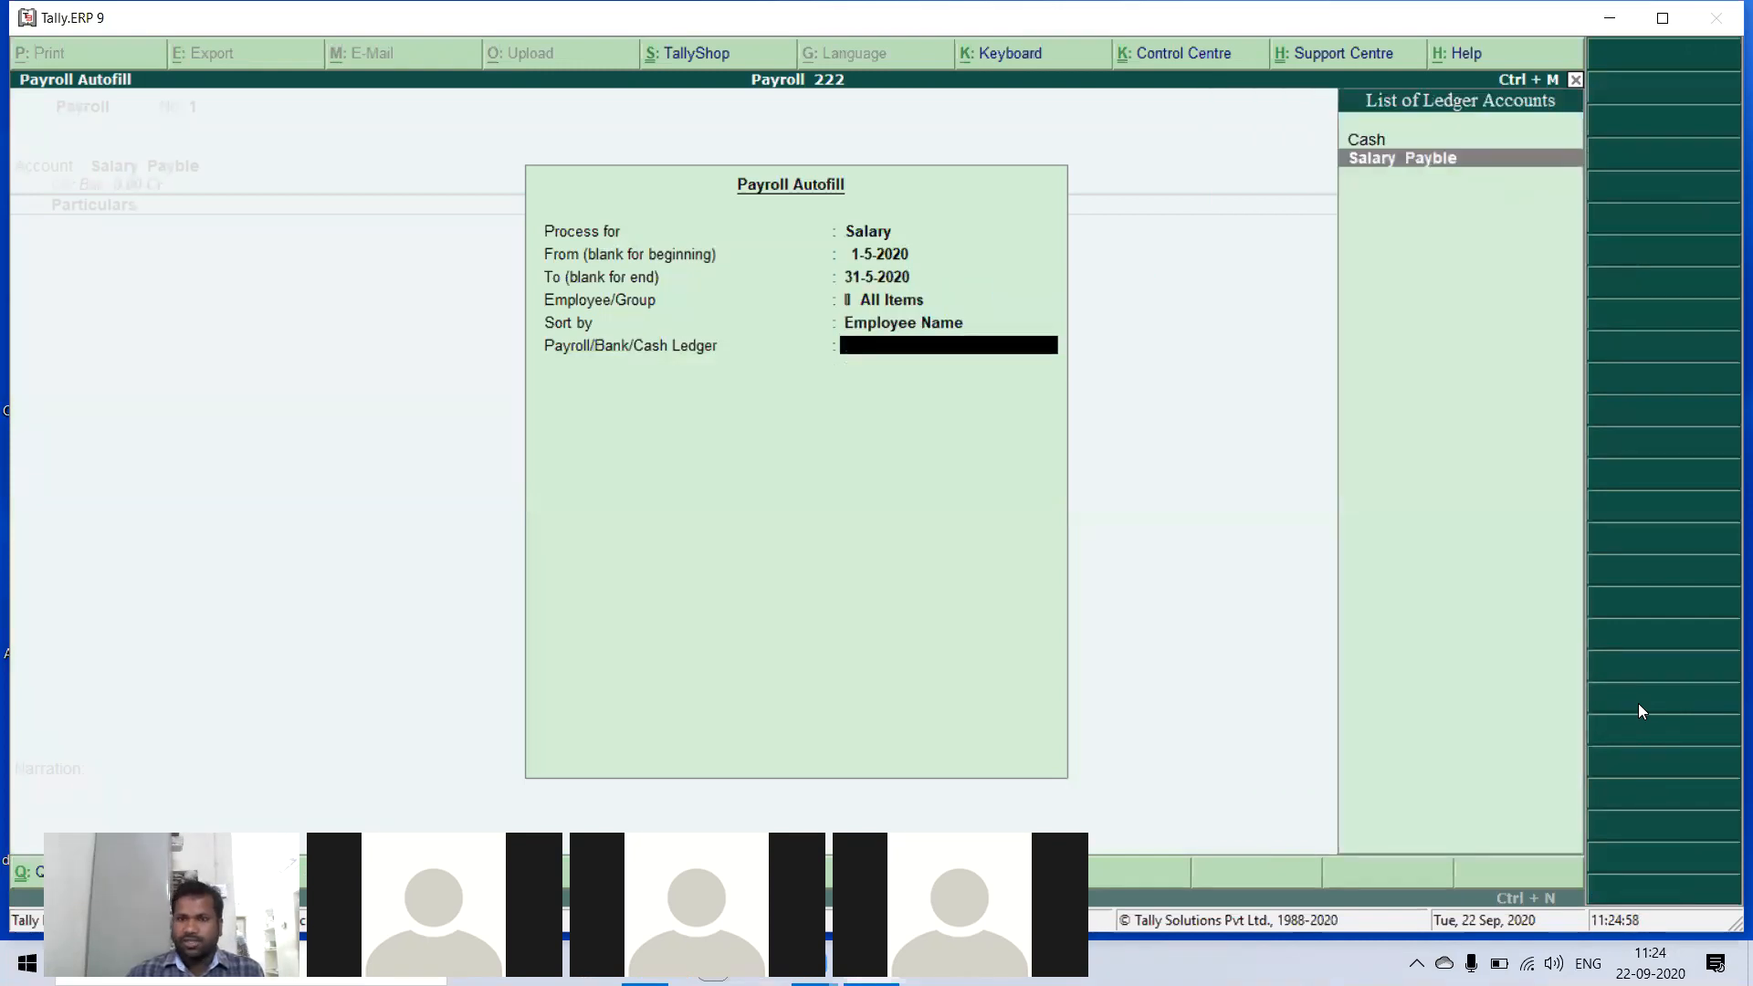
key("Return")
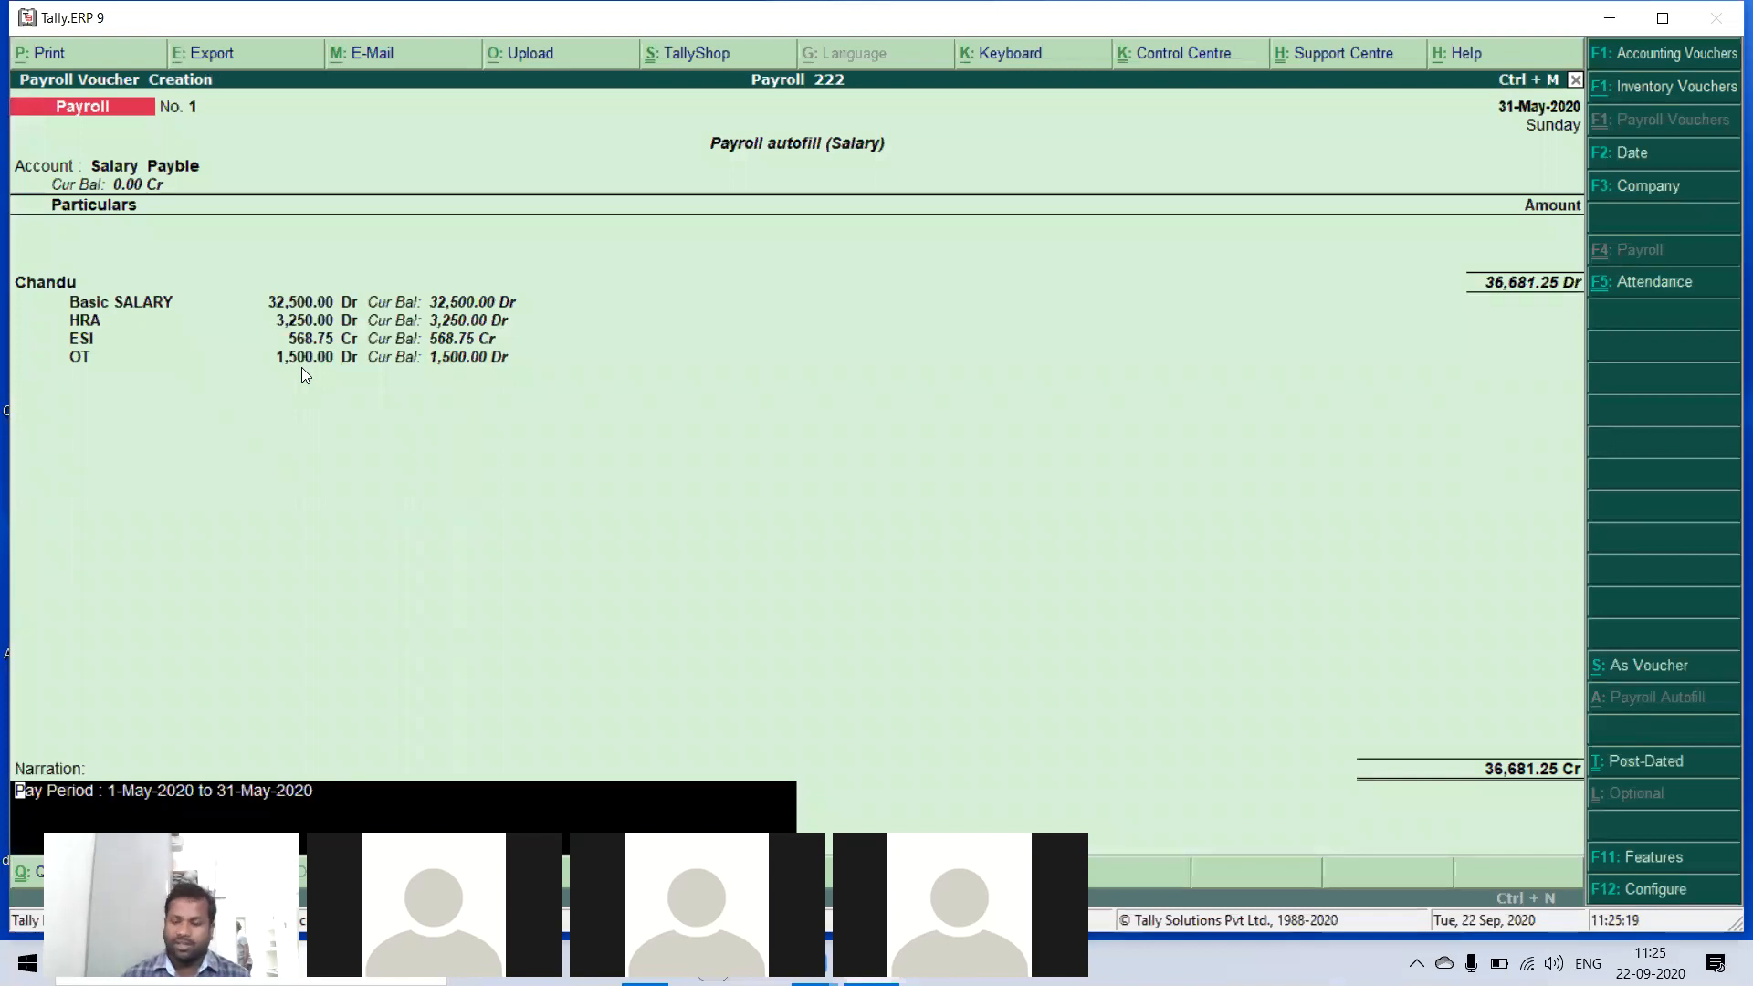
- Save the payroll voucher with its pay period narration and leave payroll voucher entry
key("Return")
key("Return")
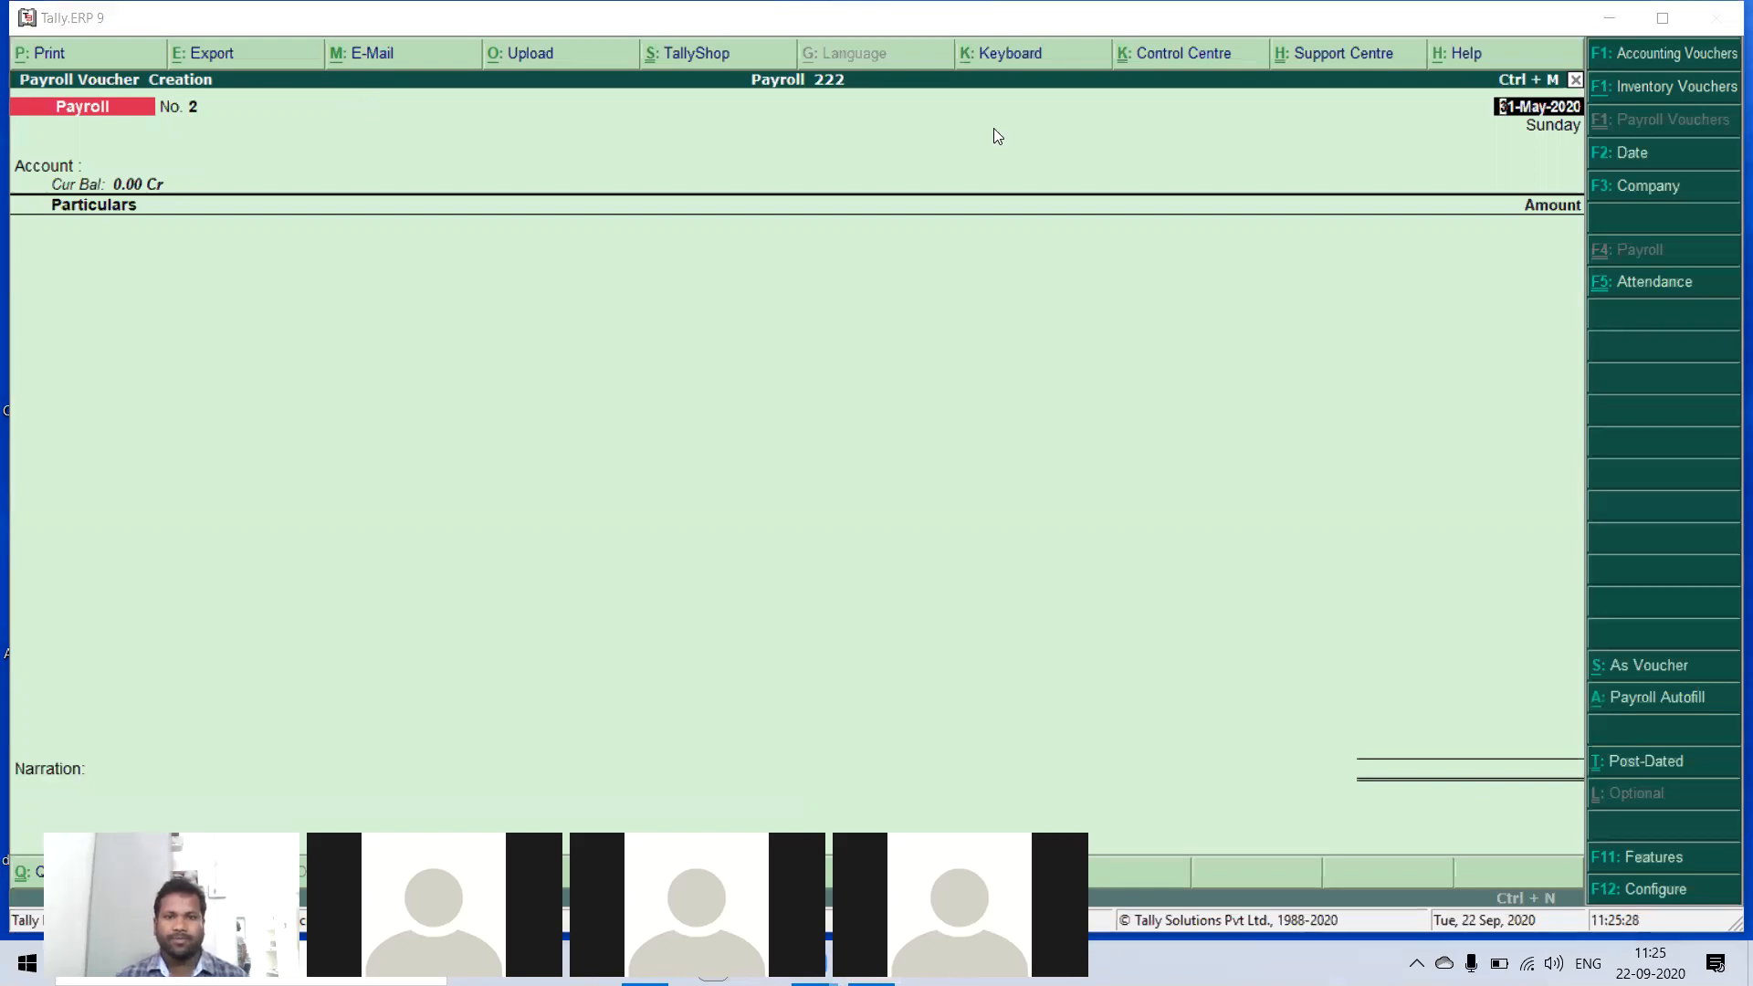
key("Escape")
key("y")
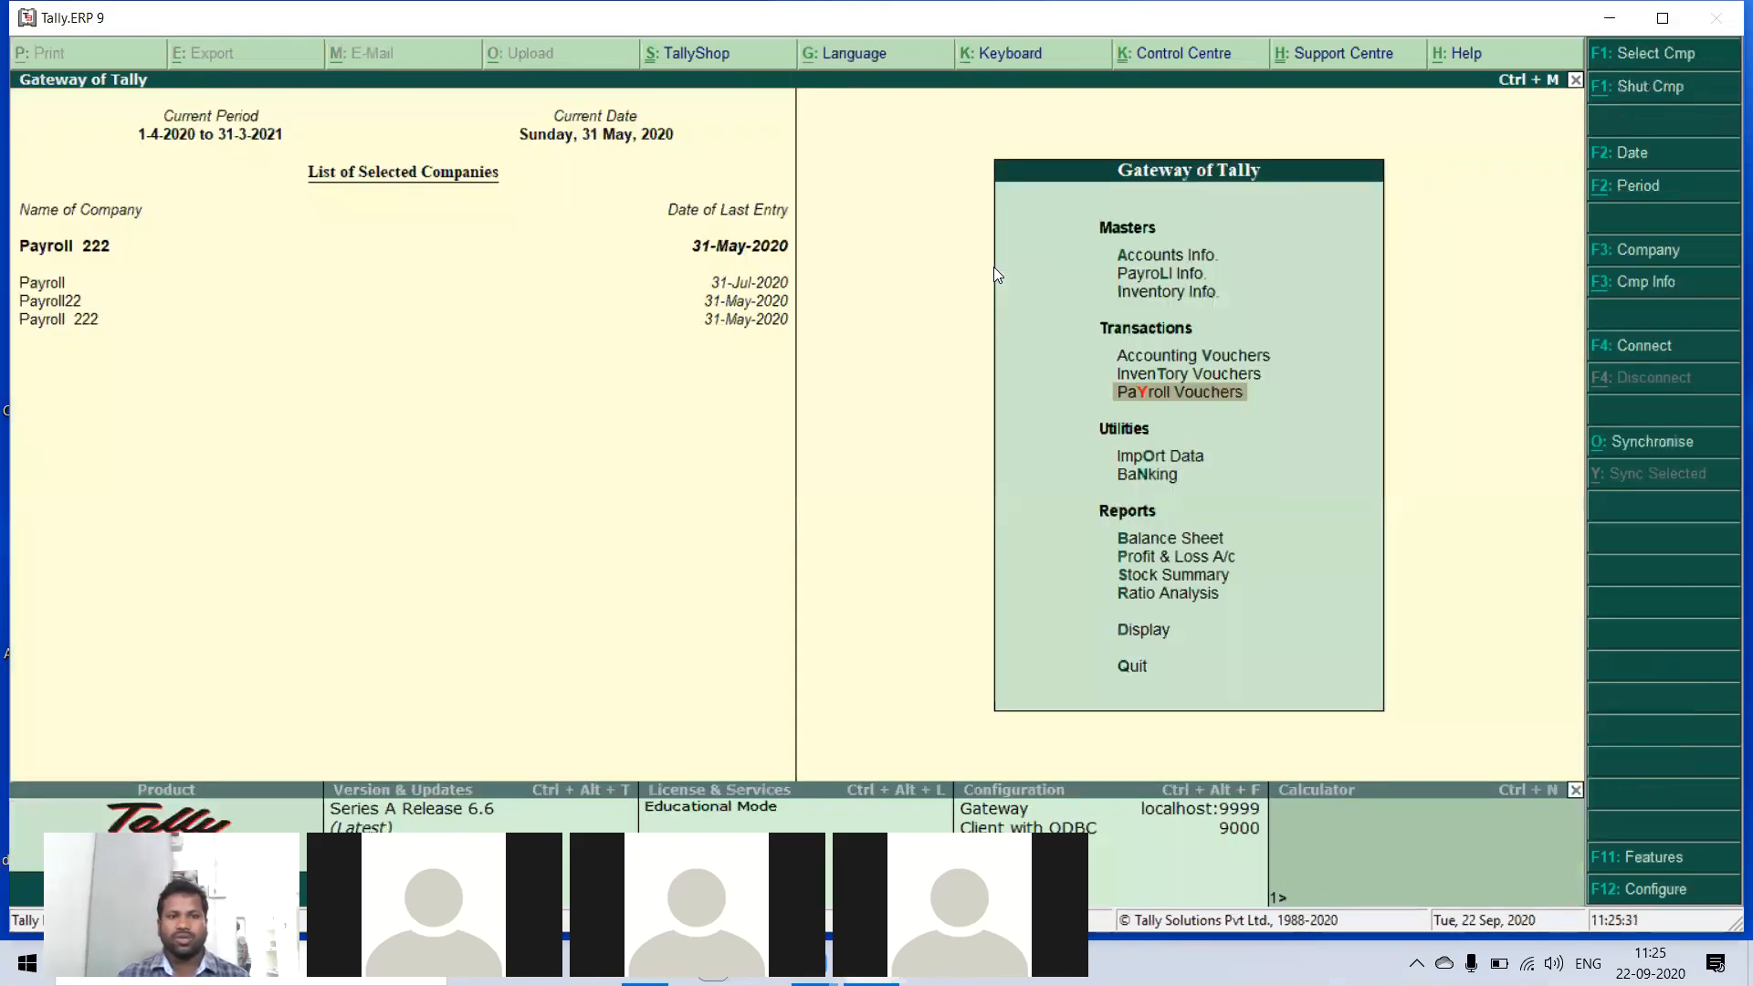
- Start a payment accounting voucher and choose Salary Payble as its debit ledger
key("Up")
key("Up")
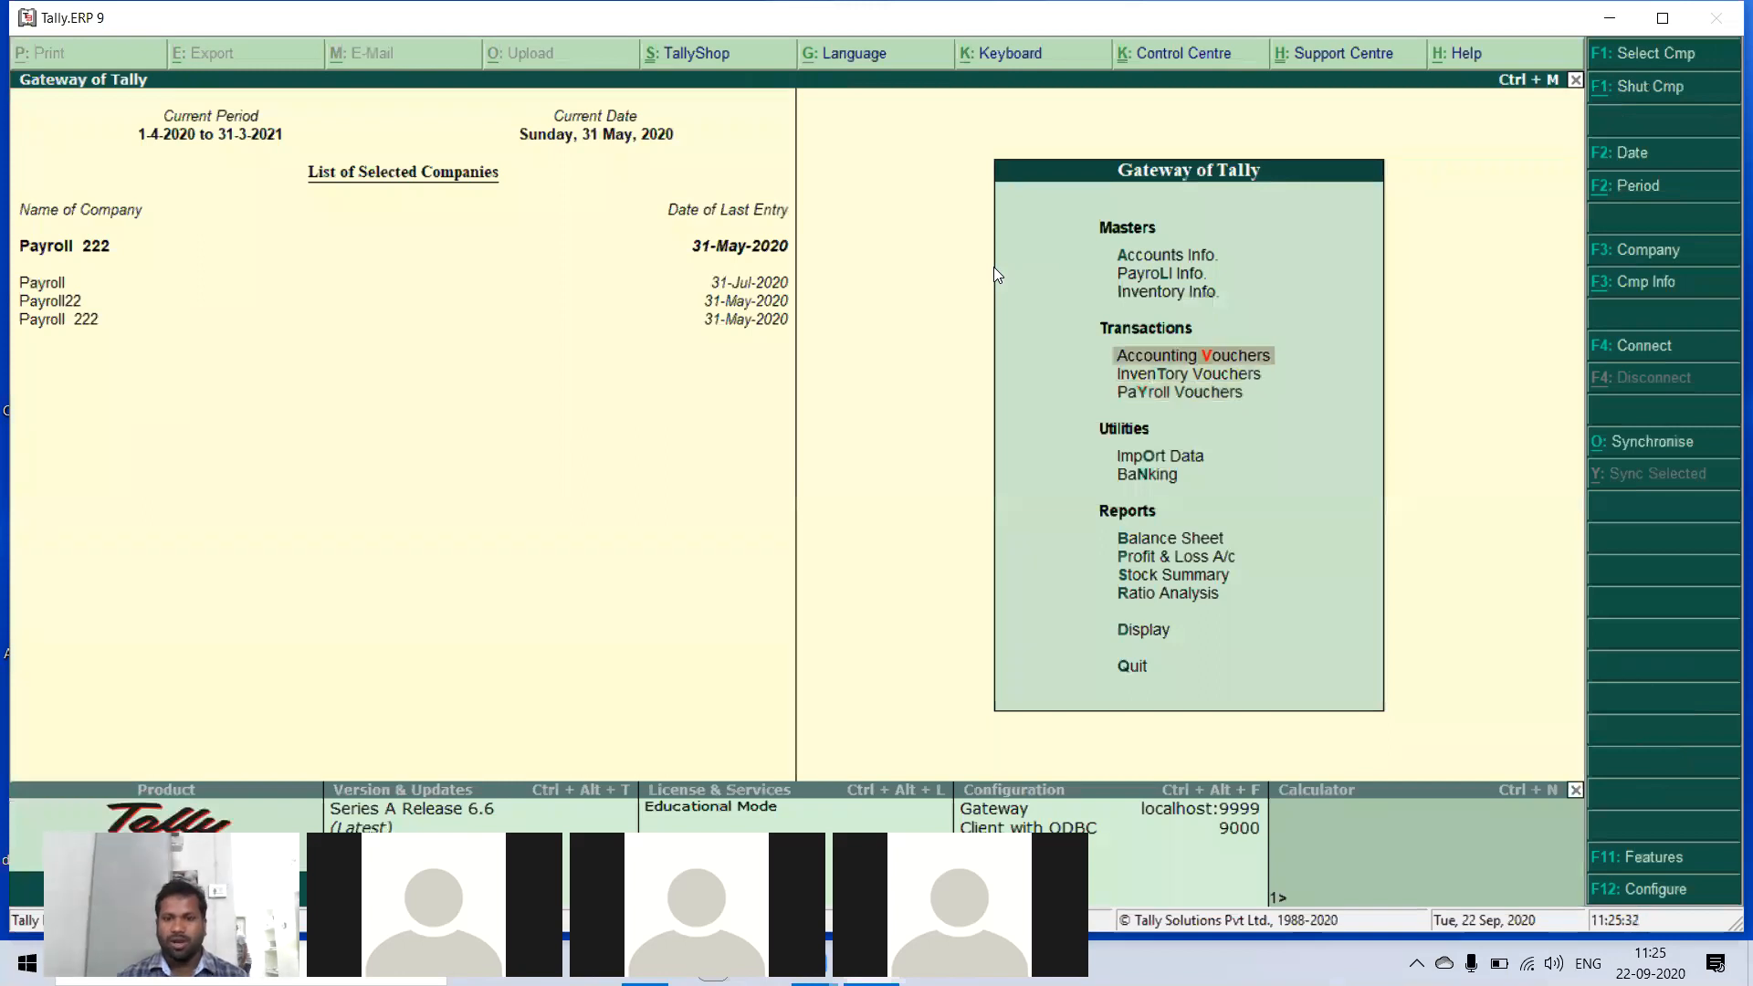
key("Return")
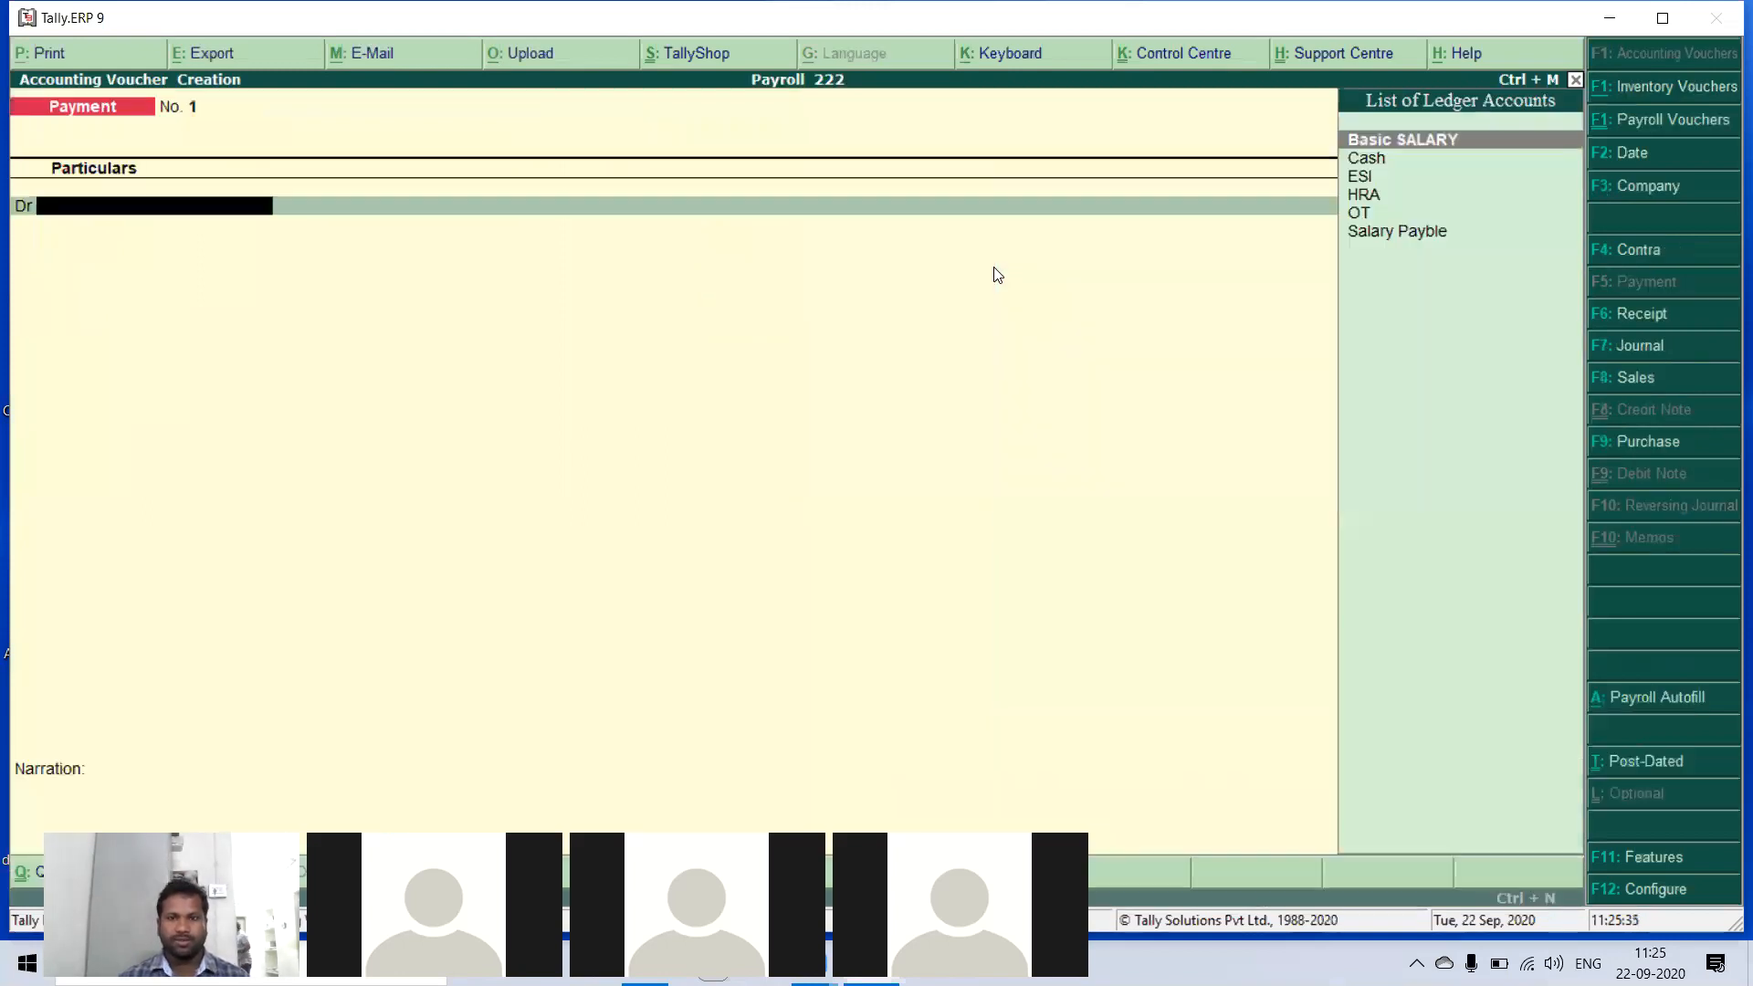
key("Down")
key("Down")
key("Down")
key("Down")
key("Down")
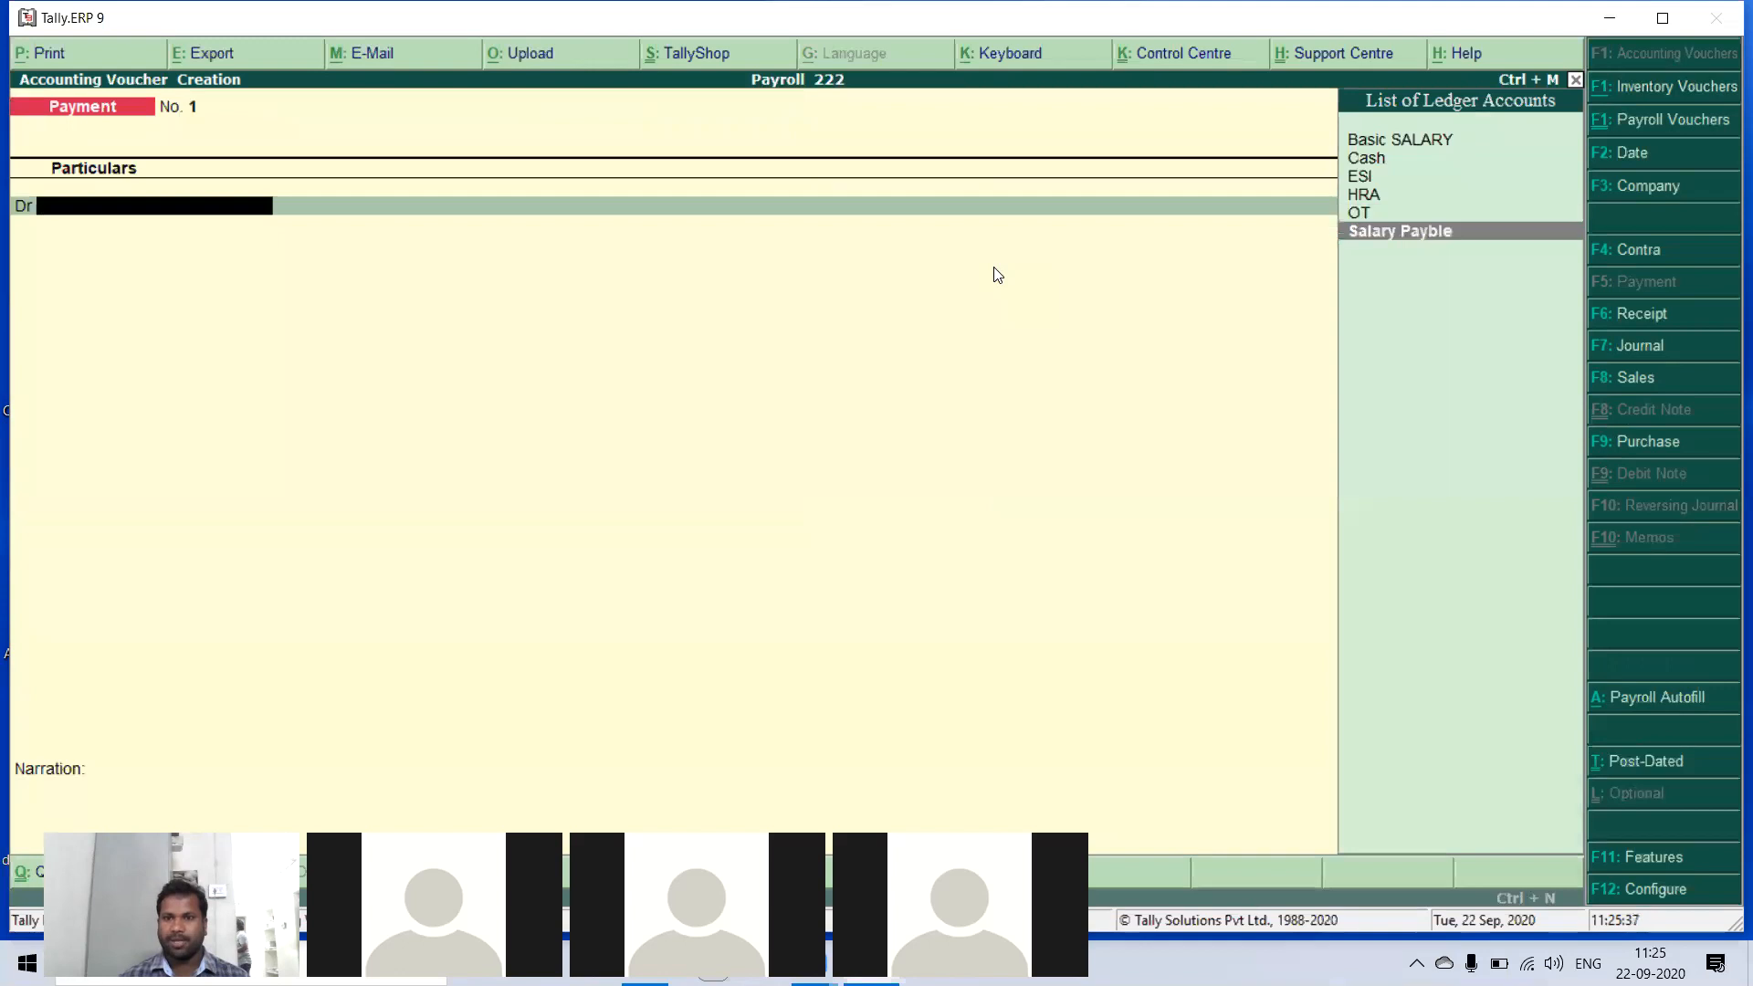
key("Return")
- Set the Salary Payble debit amount to 36,681.25 and allocate it to Accounts
type("36")
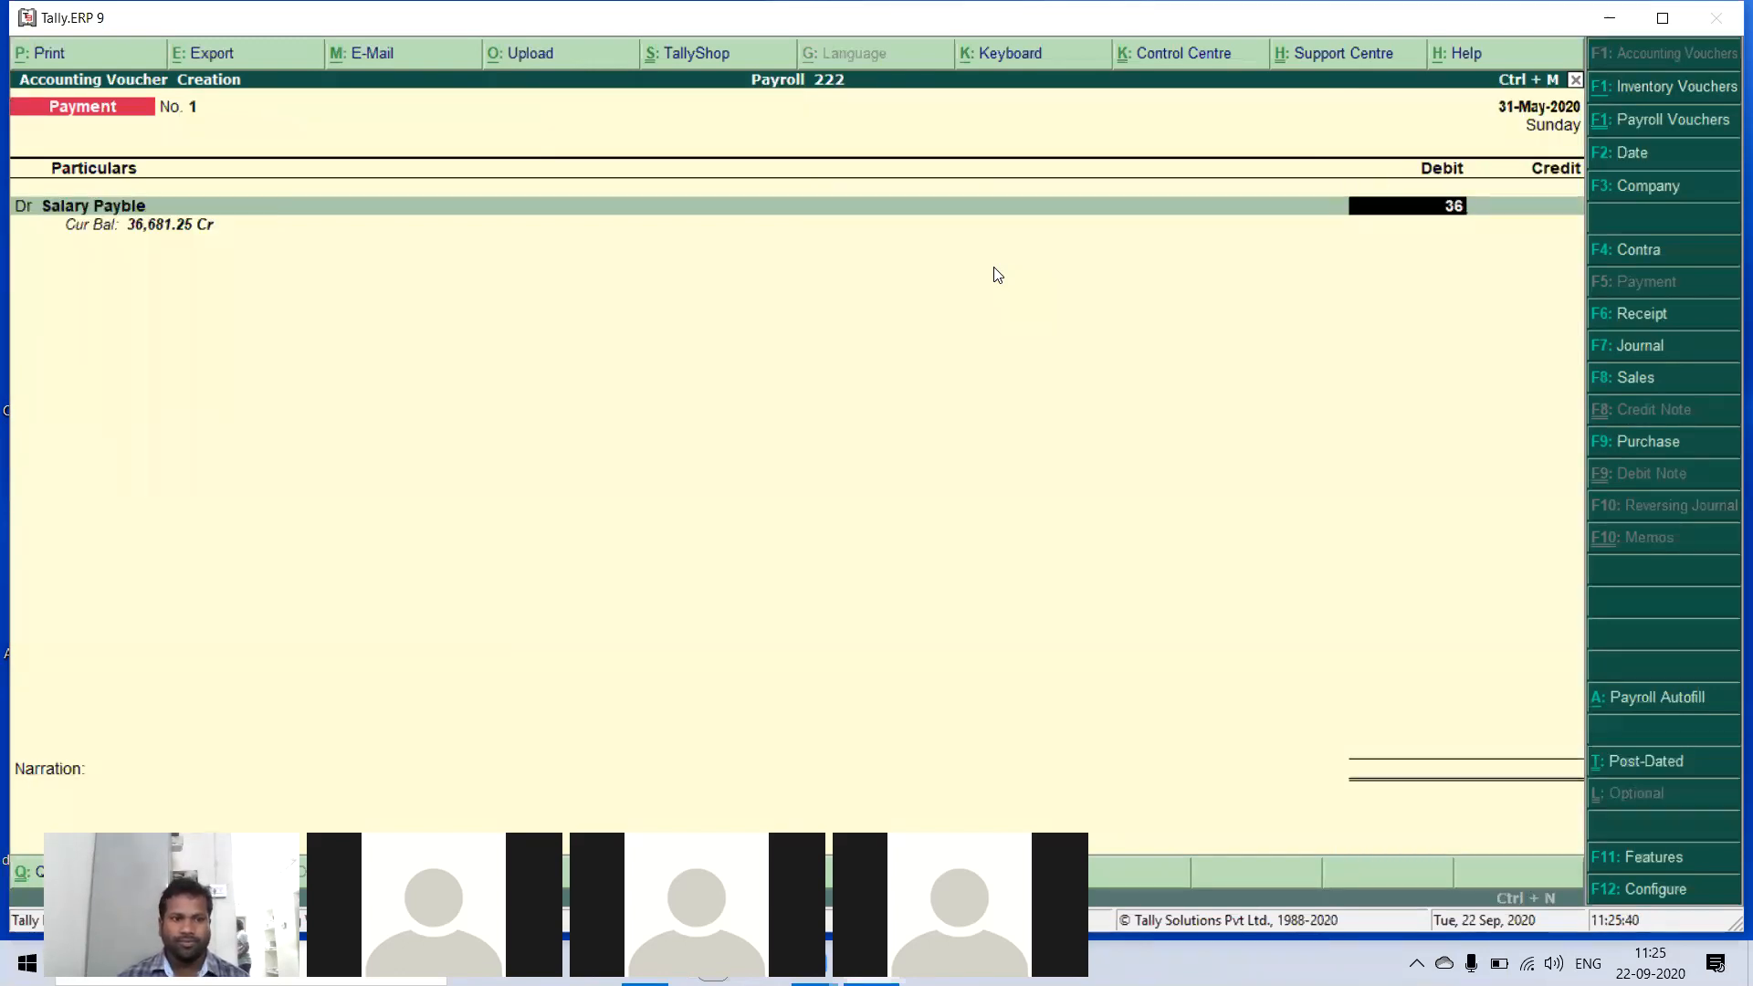
type(",6")
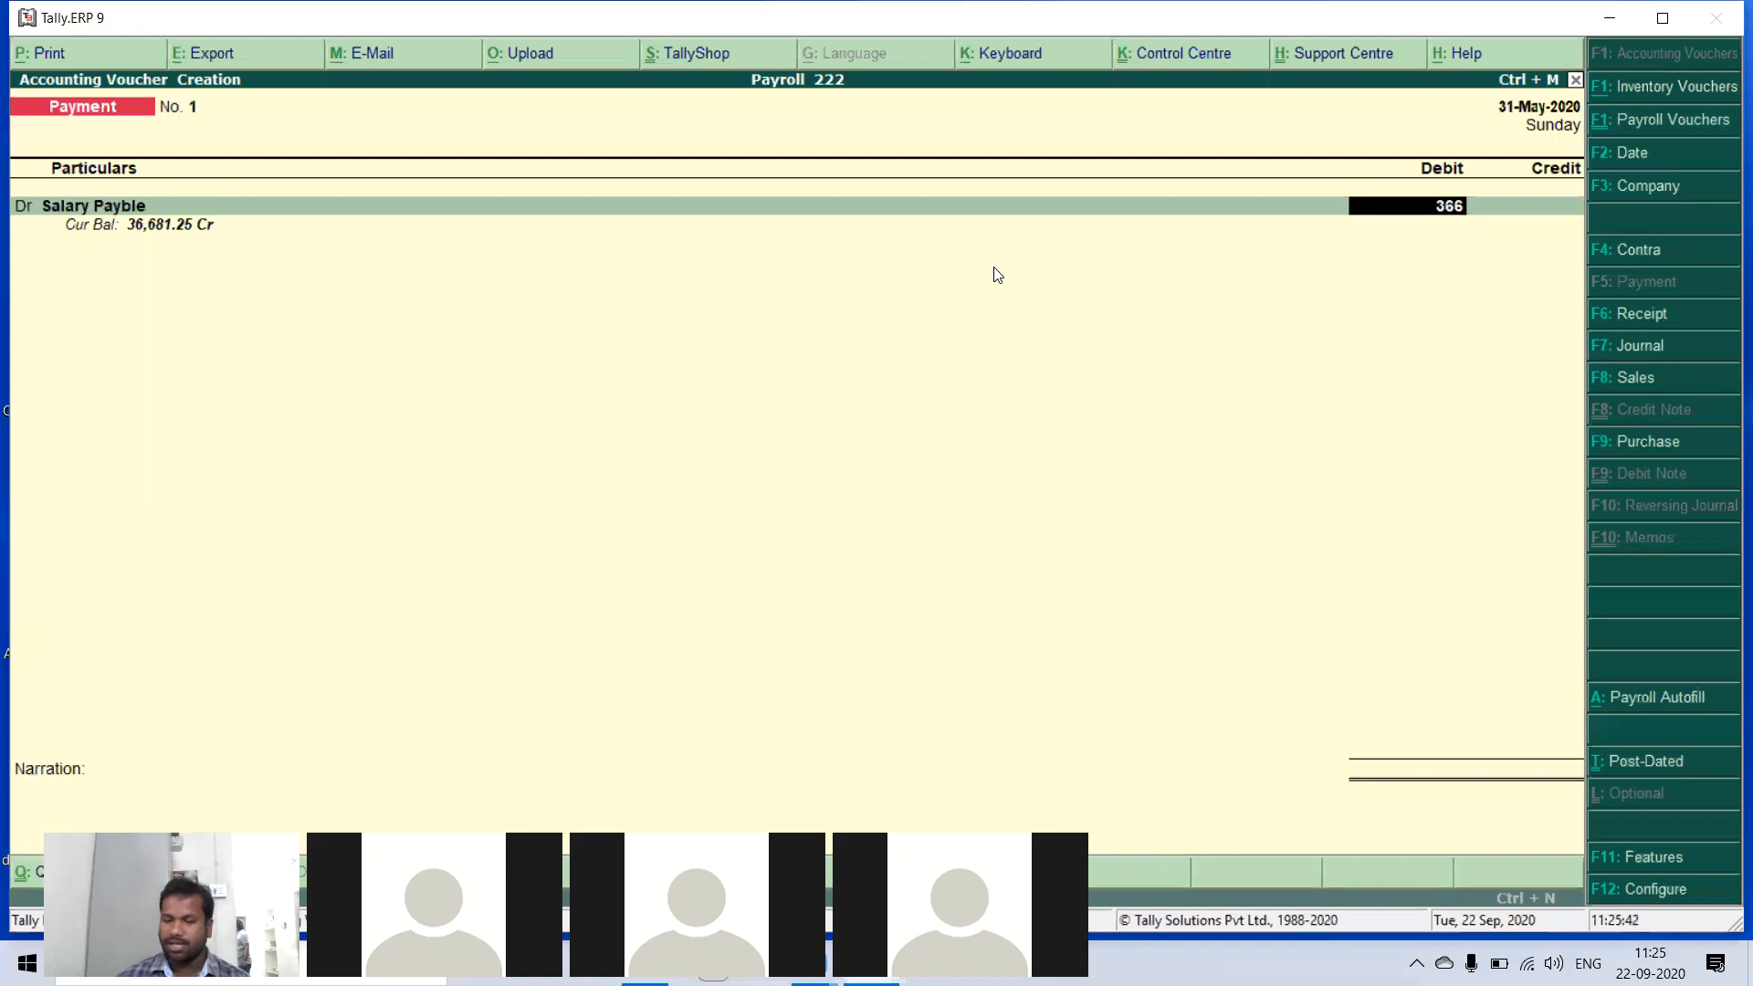
type("81")
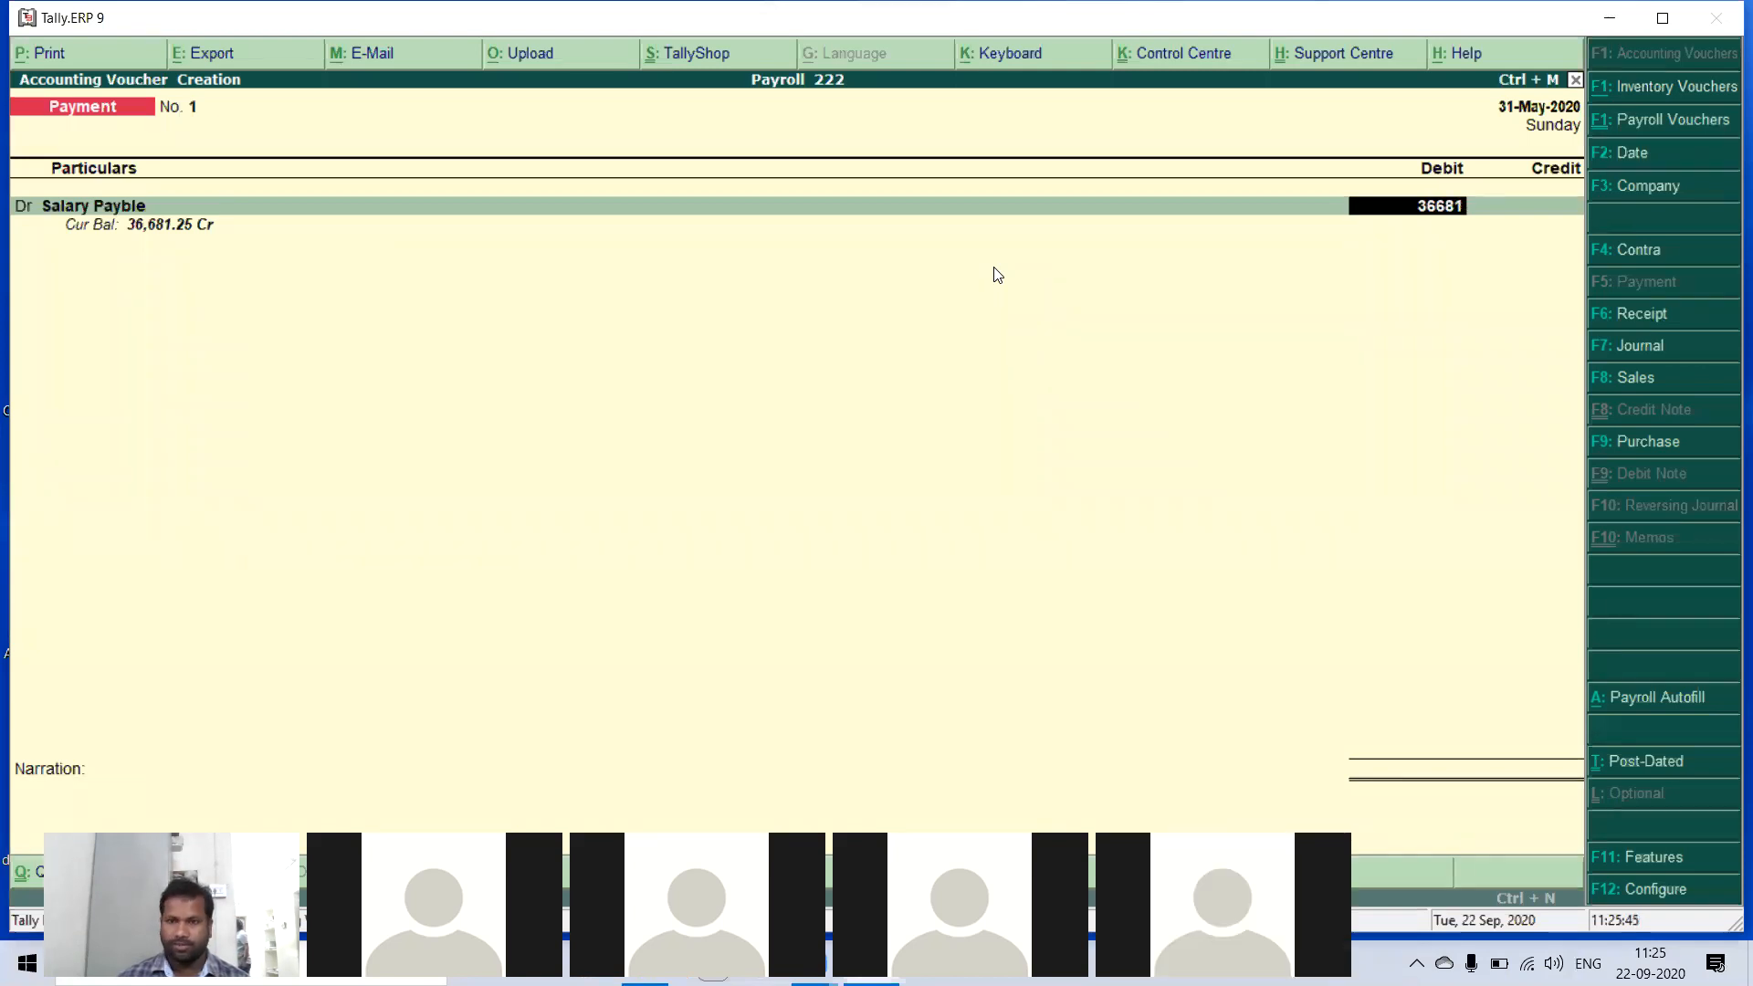
type(".25")
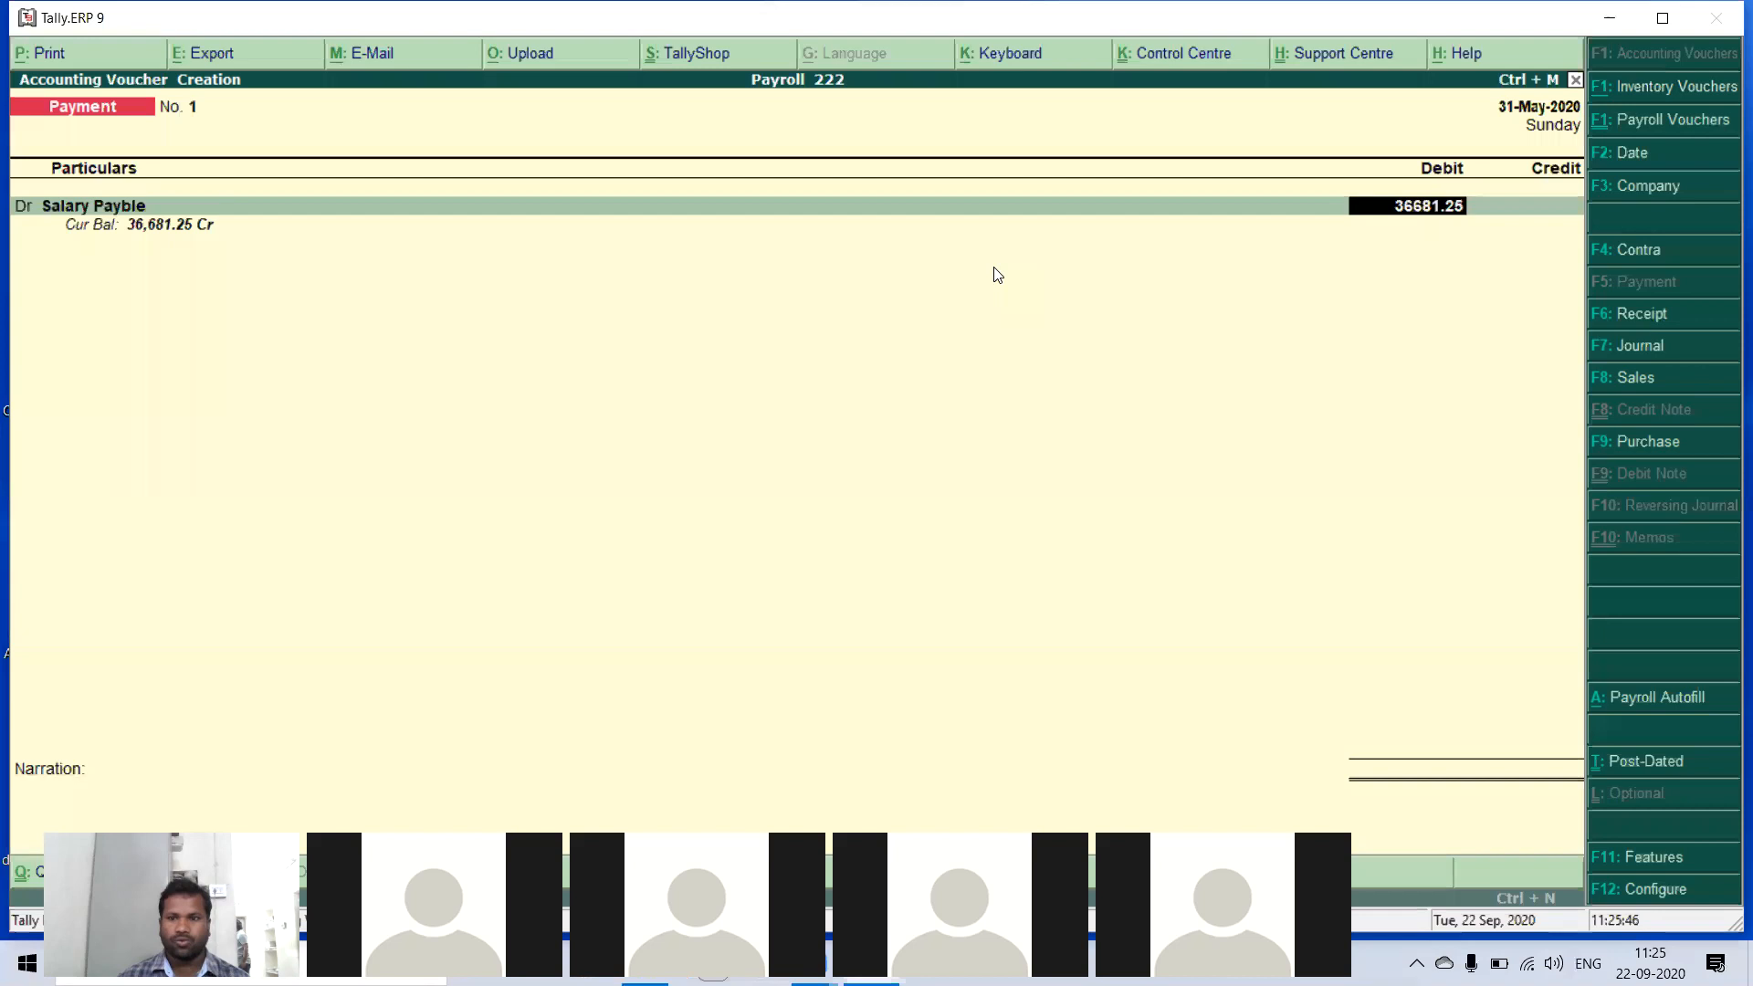
key("Return")
key("Return")
key("Return")
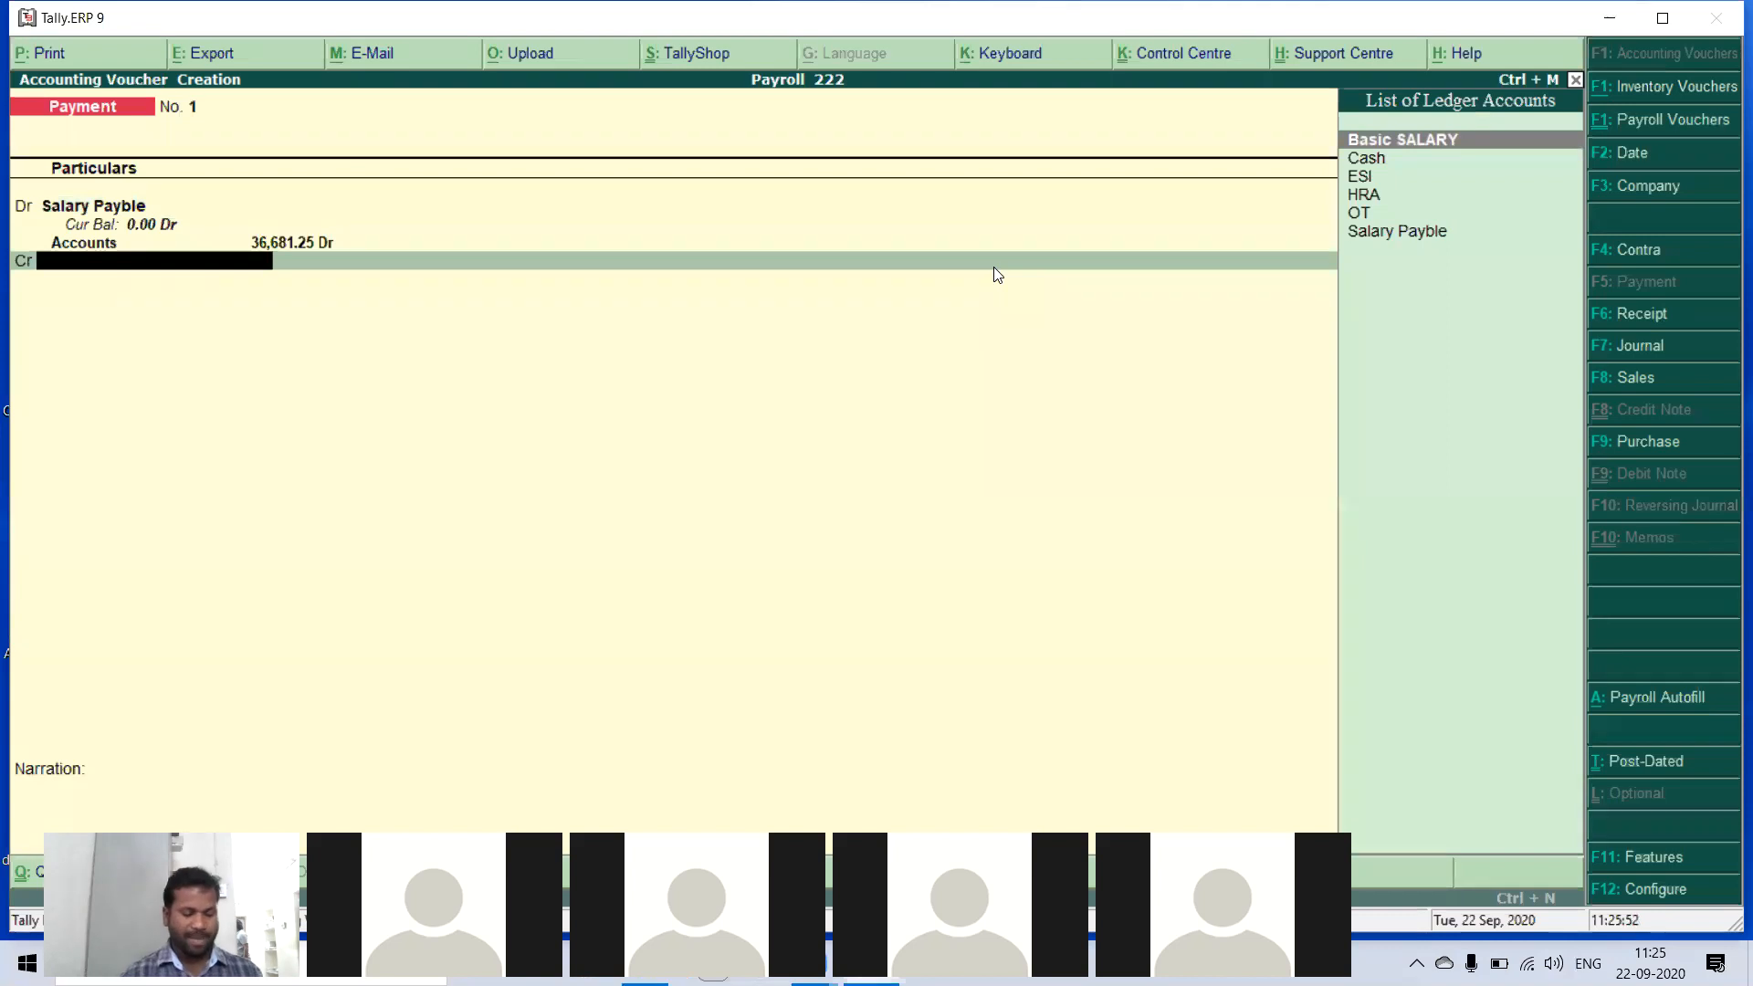
- Create a ledger named Bank under Bank Accounts for the voucher's credit entry, keeping the remaining ledger details at their defaults
key("alt+c")
type("Bank")
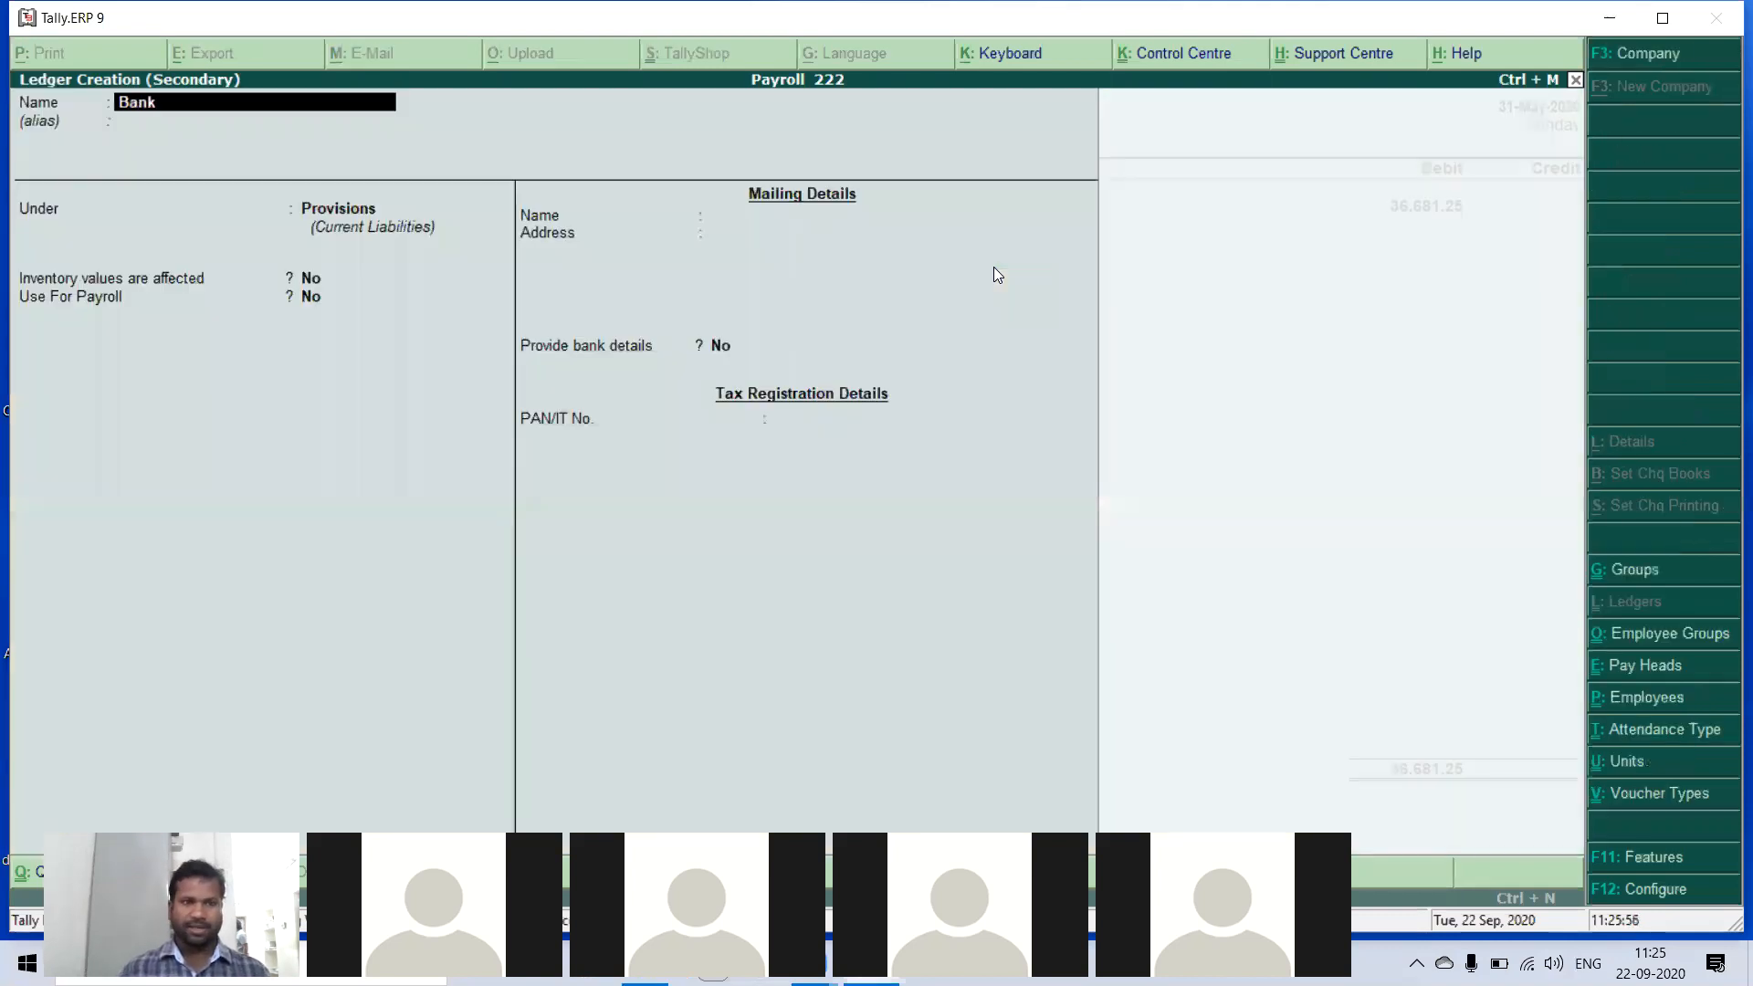
key("Return")
key("Return")
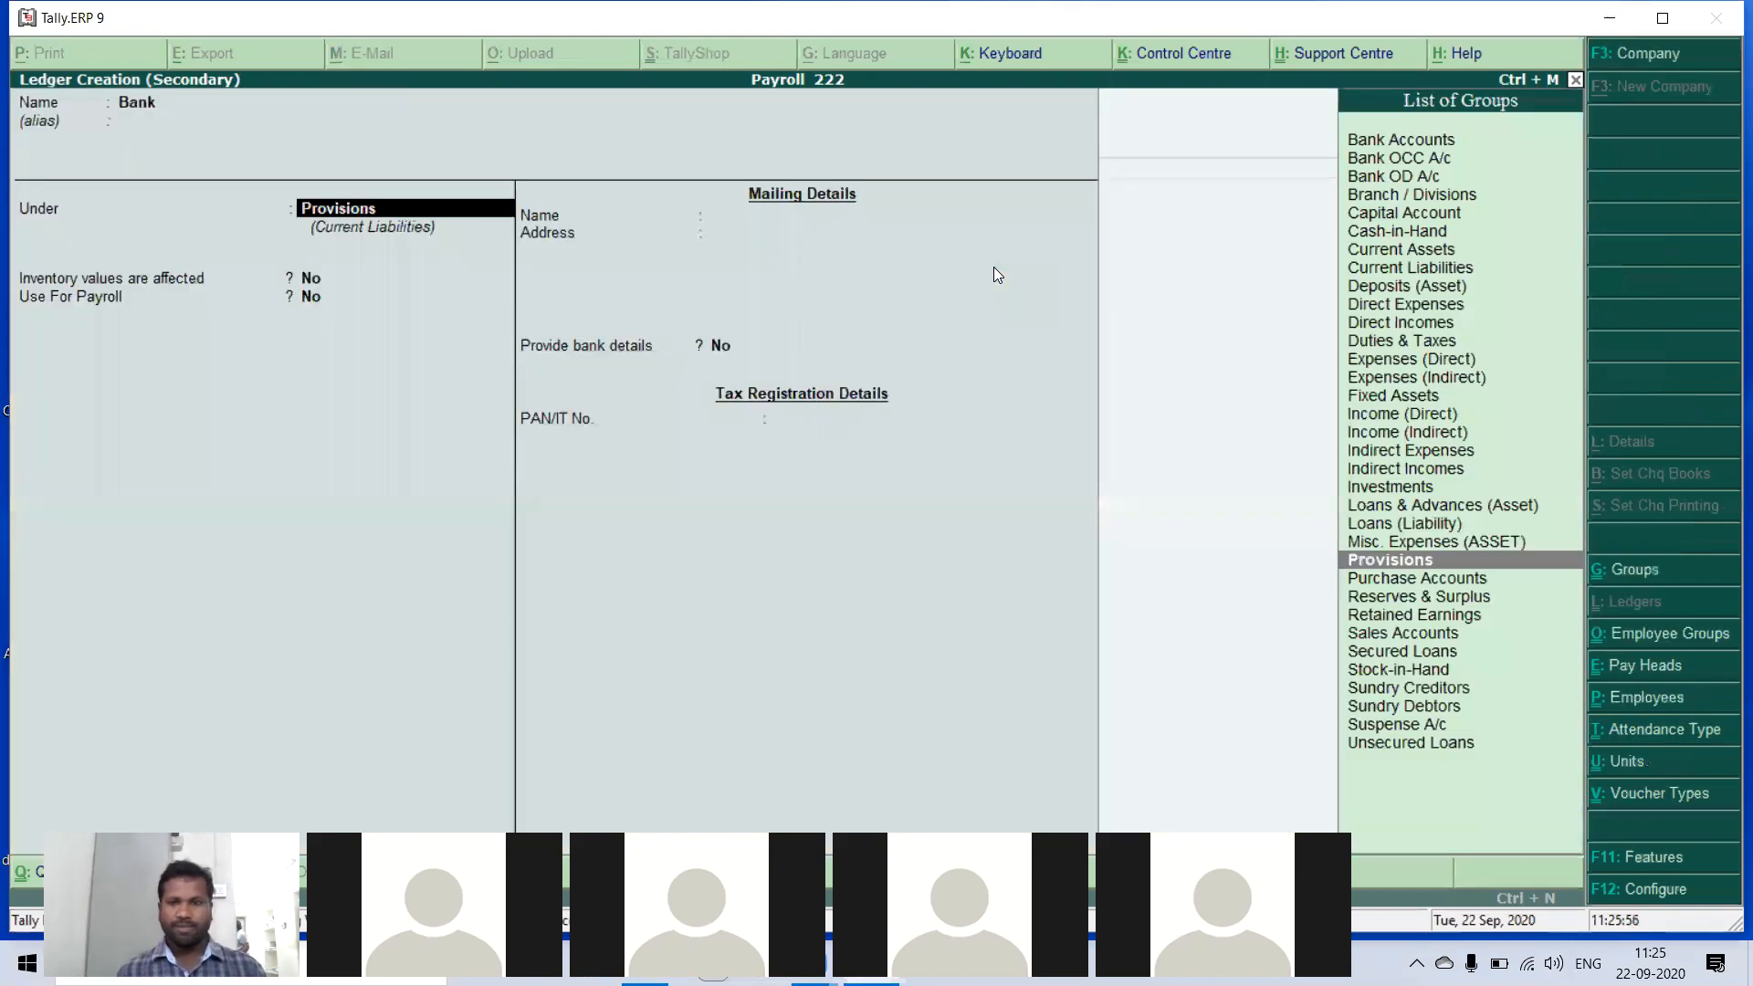
type("Ba")
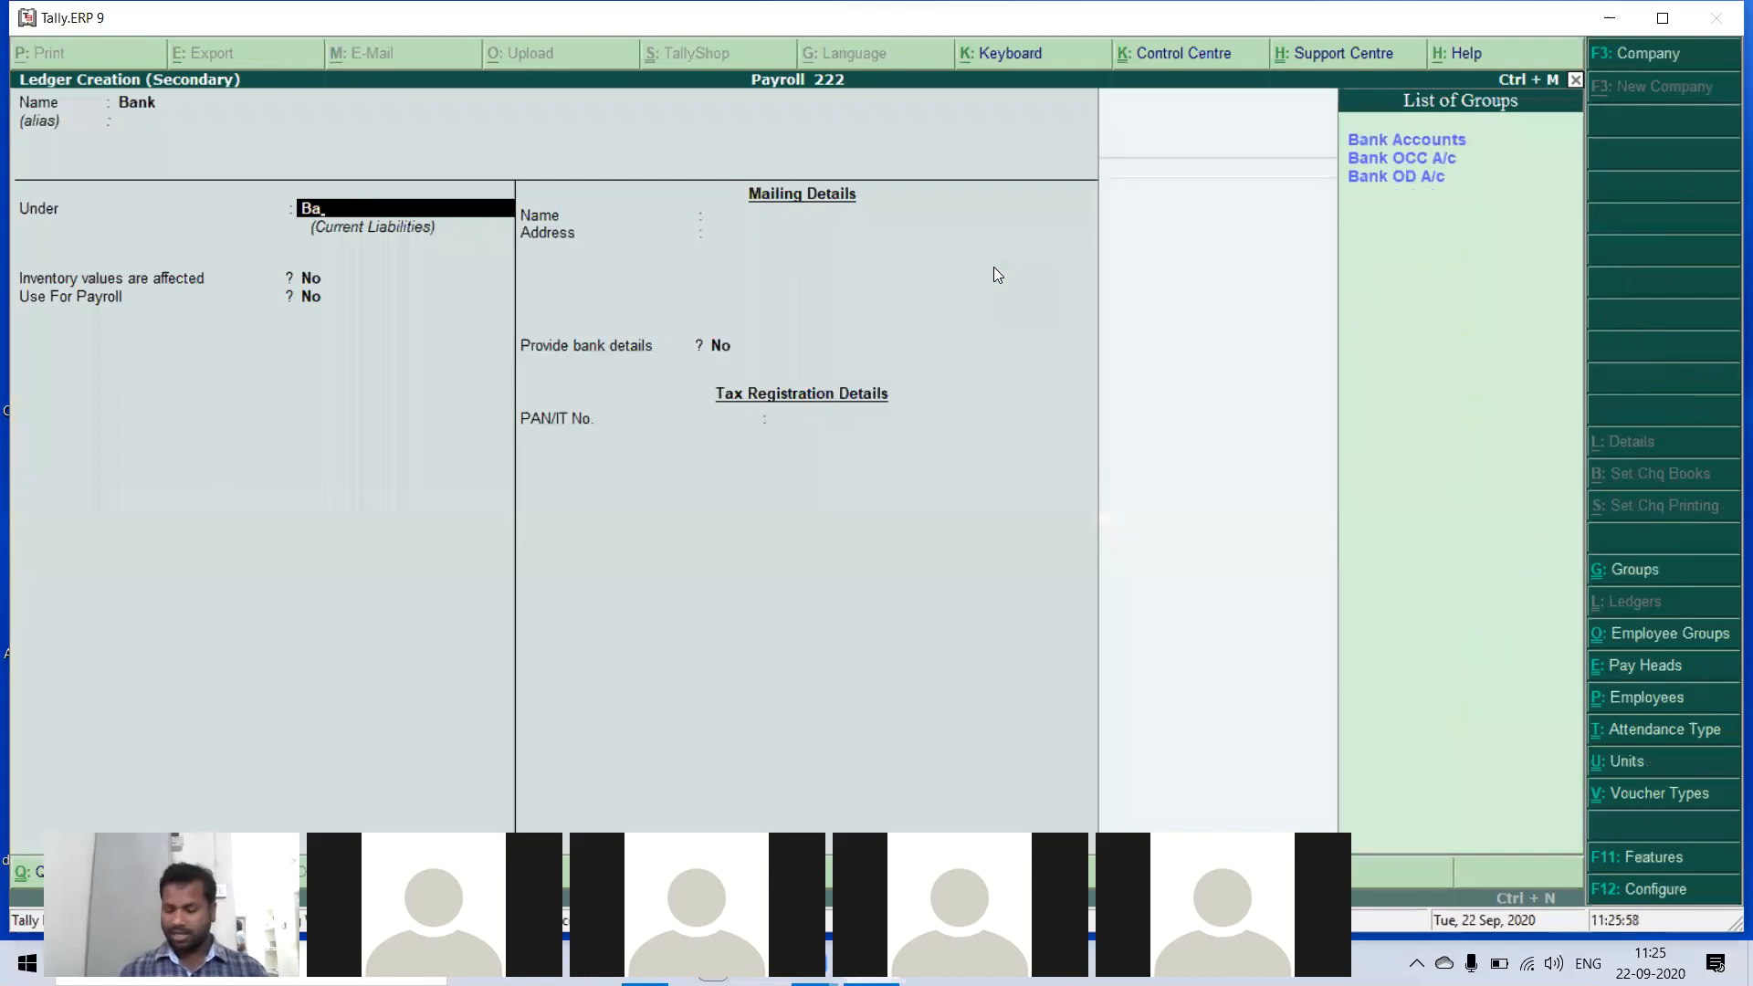
key("Return")
key("Return")
key("Return")
key("Return")
key("Return")
key("Return")
key("Return")
key("Return")
key("Return")
key("Return")
key("Return")
key("Return")
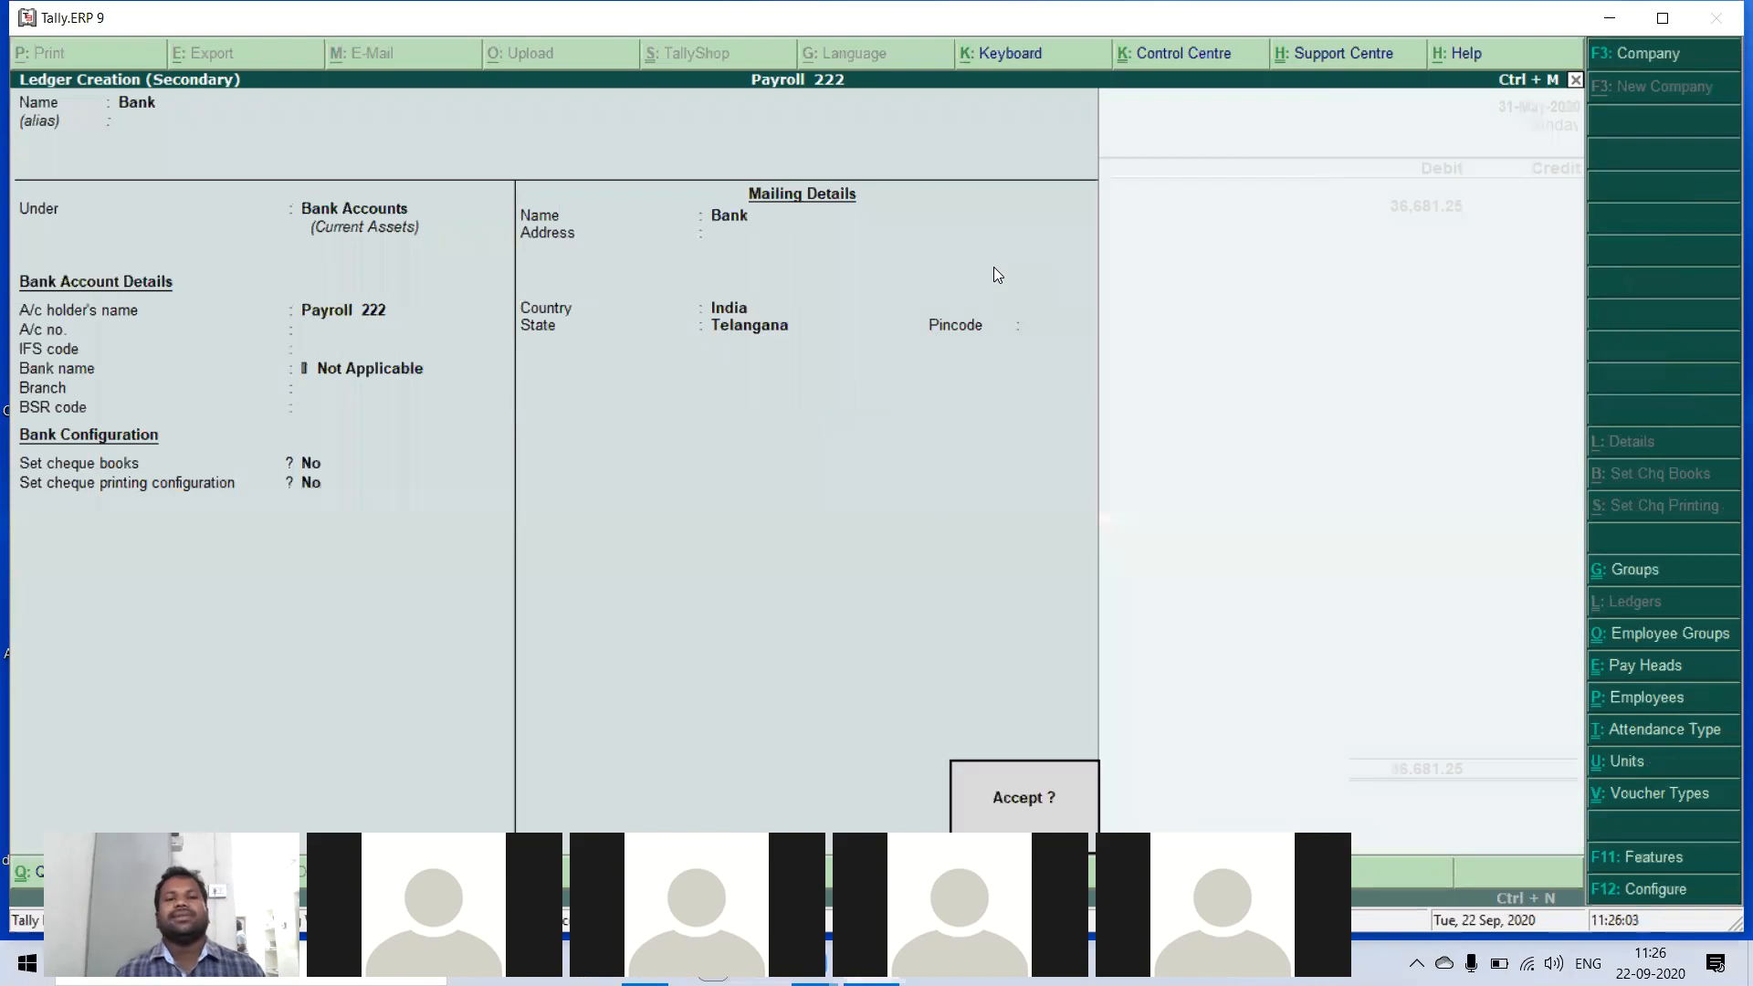
key("Return")
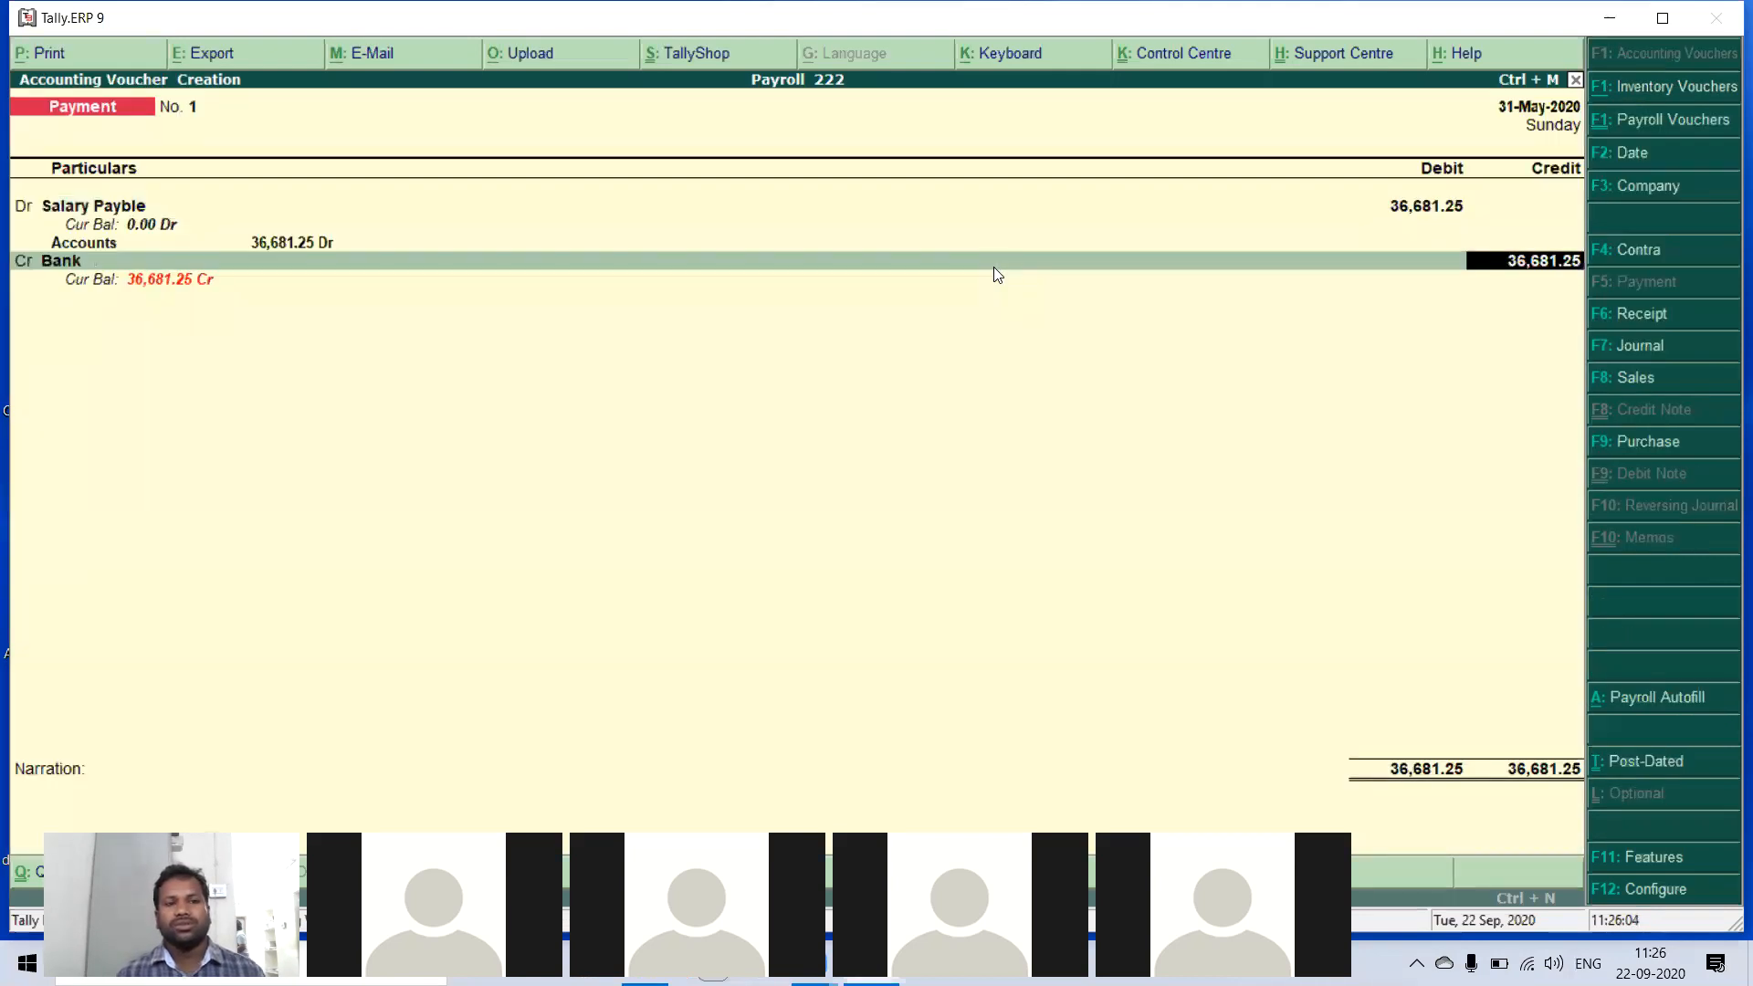
- Credit Bank with 36,681.25 and complete its cheque allocation with an instrument number and the date 31-May-2020
key("Return")
key("Return")
key("Return")
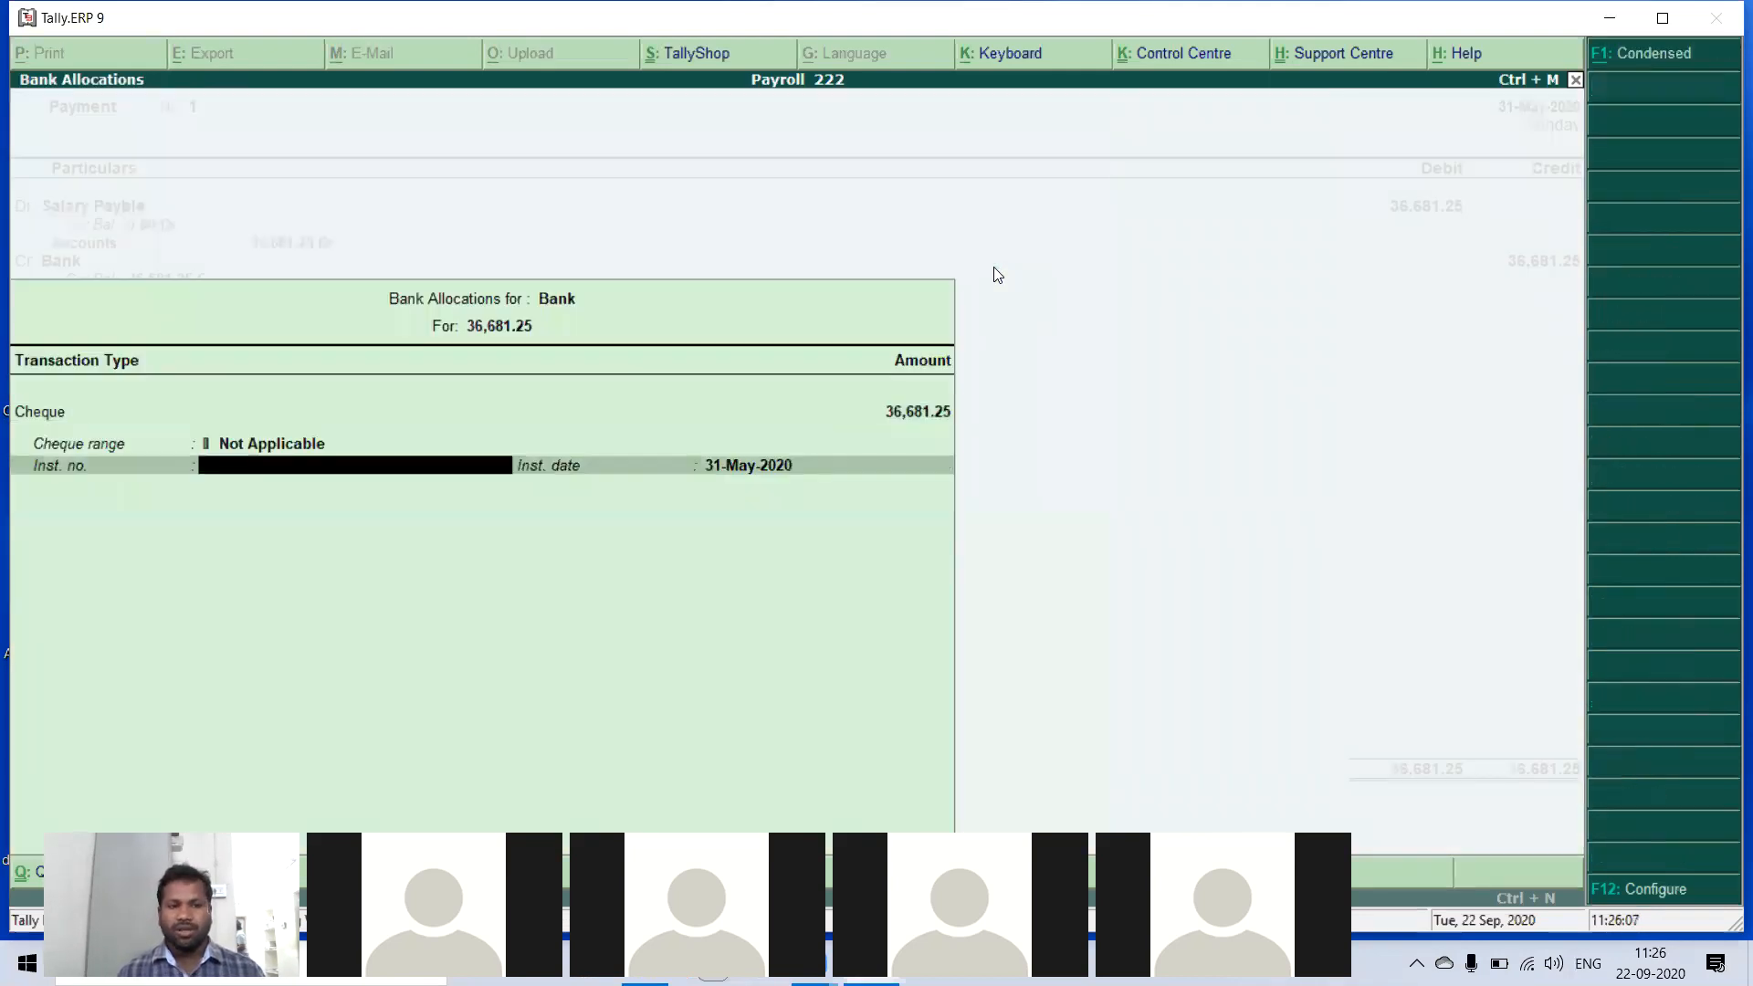
type("78965")
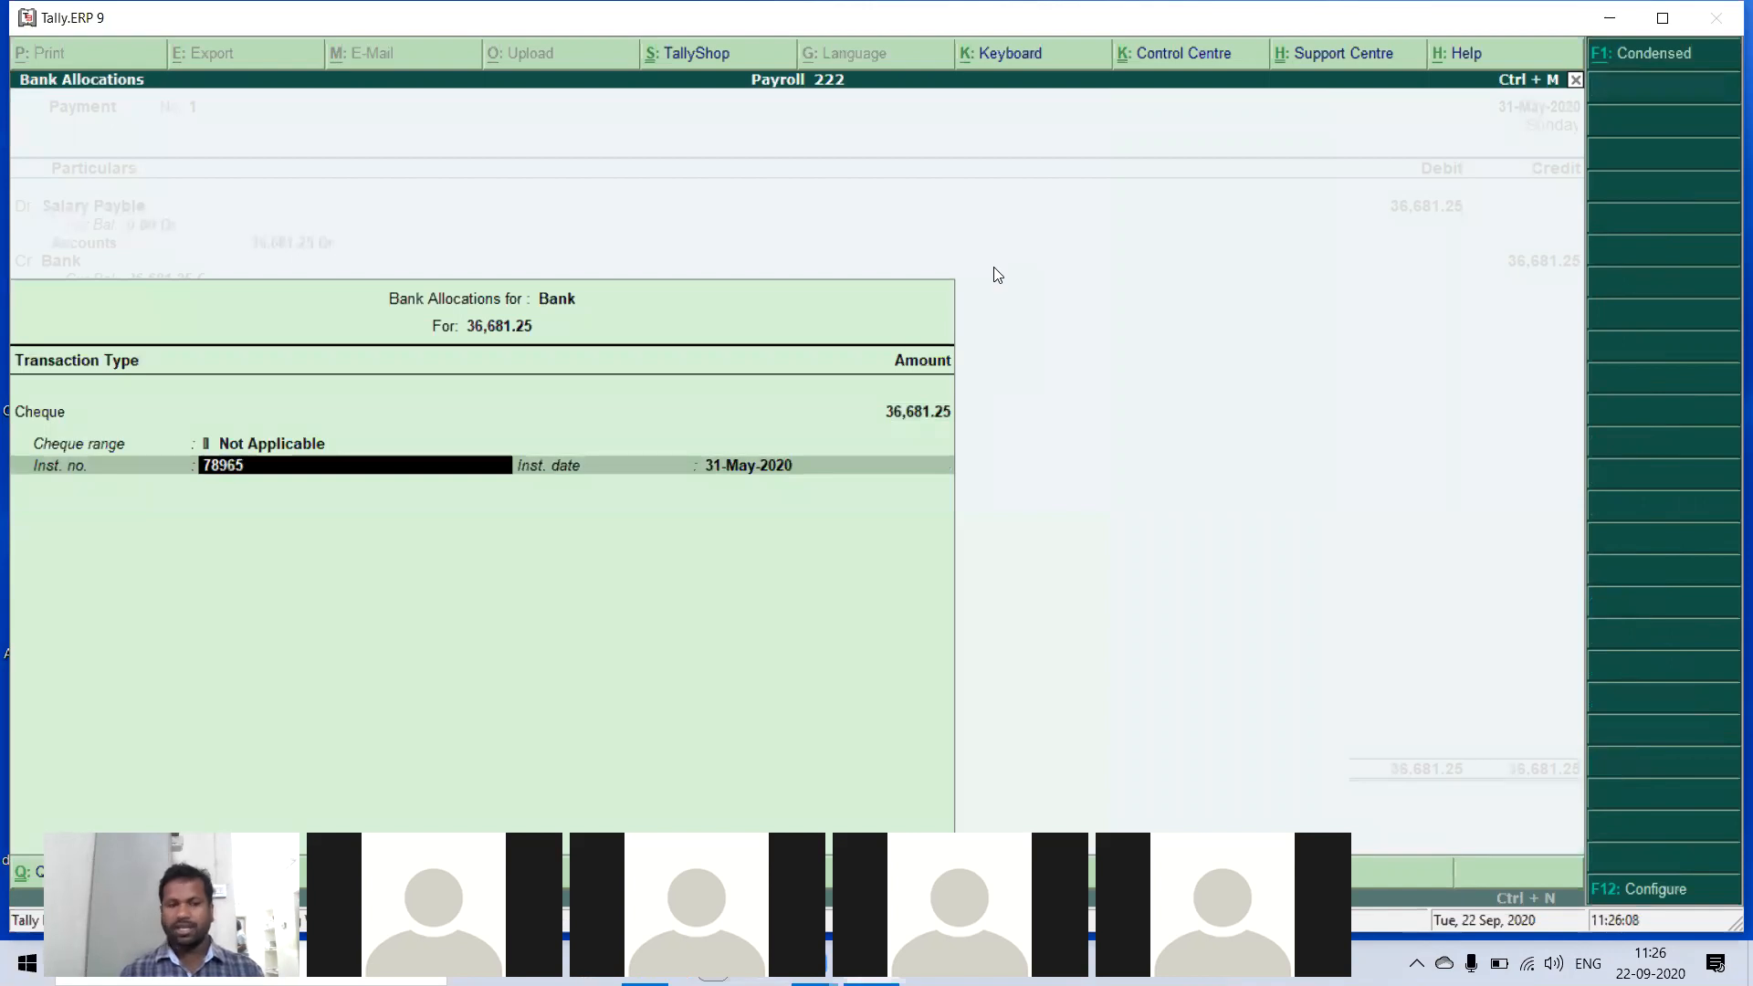
type("4")
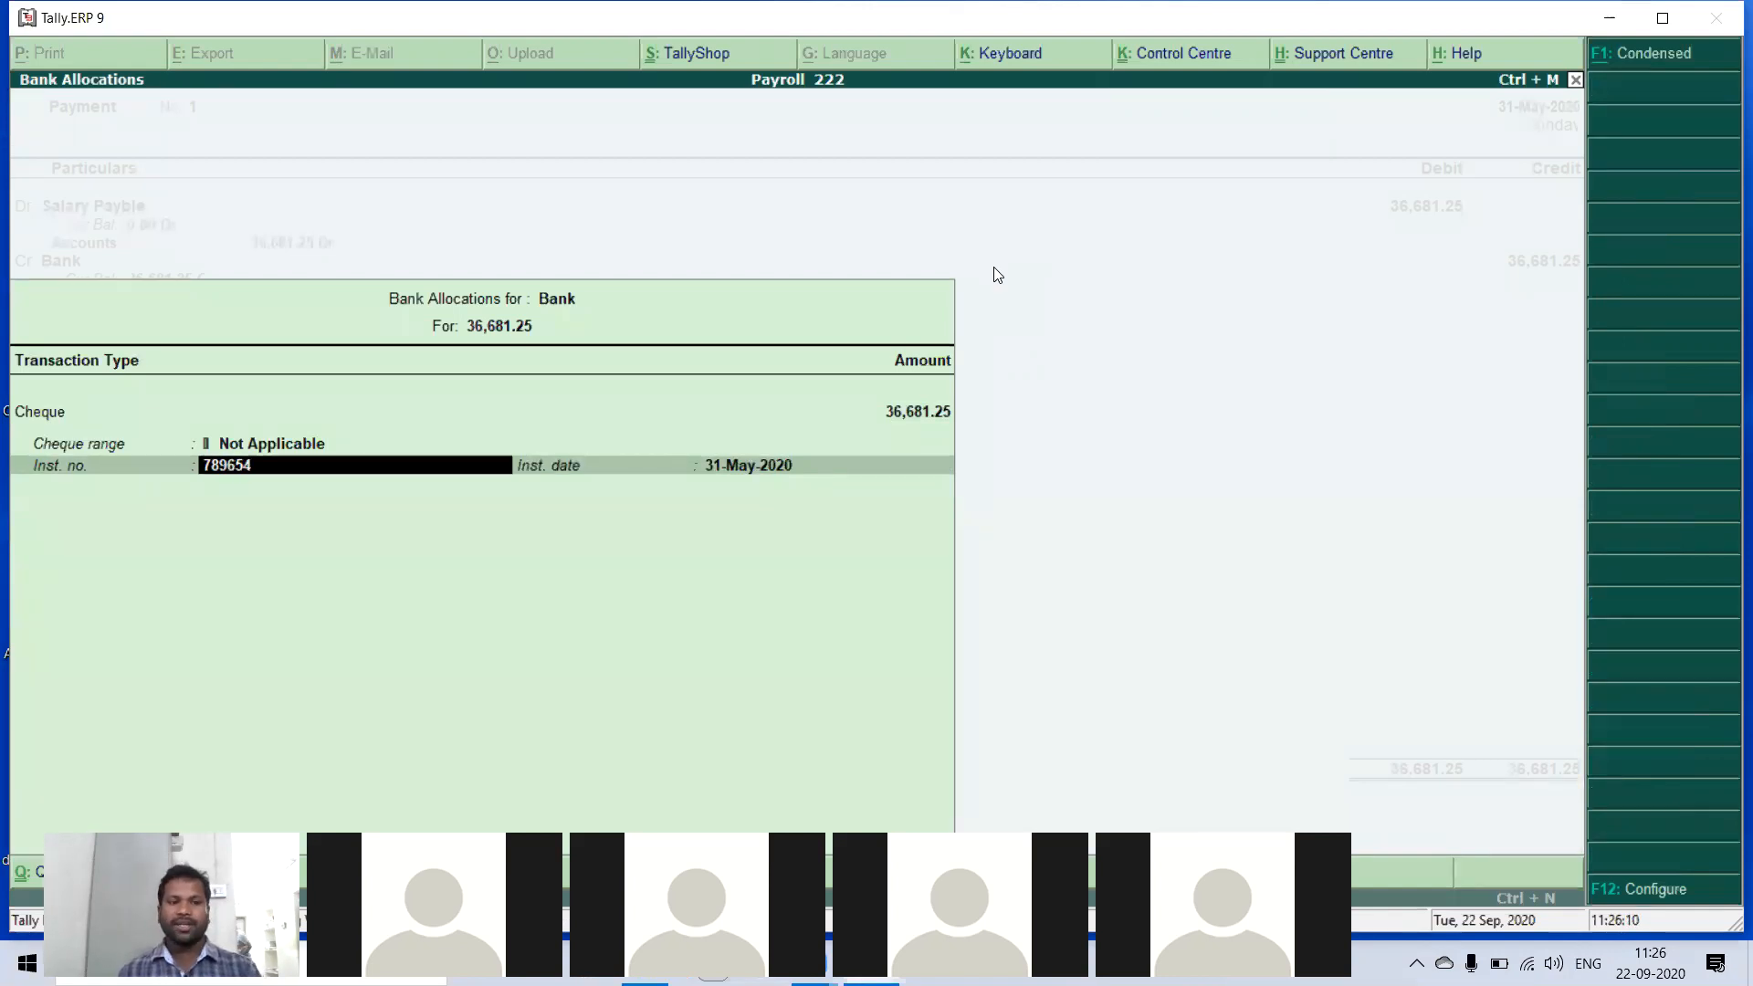
key("Return")
key("Return")
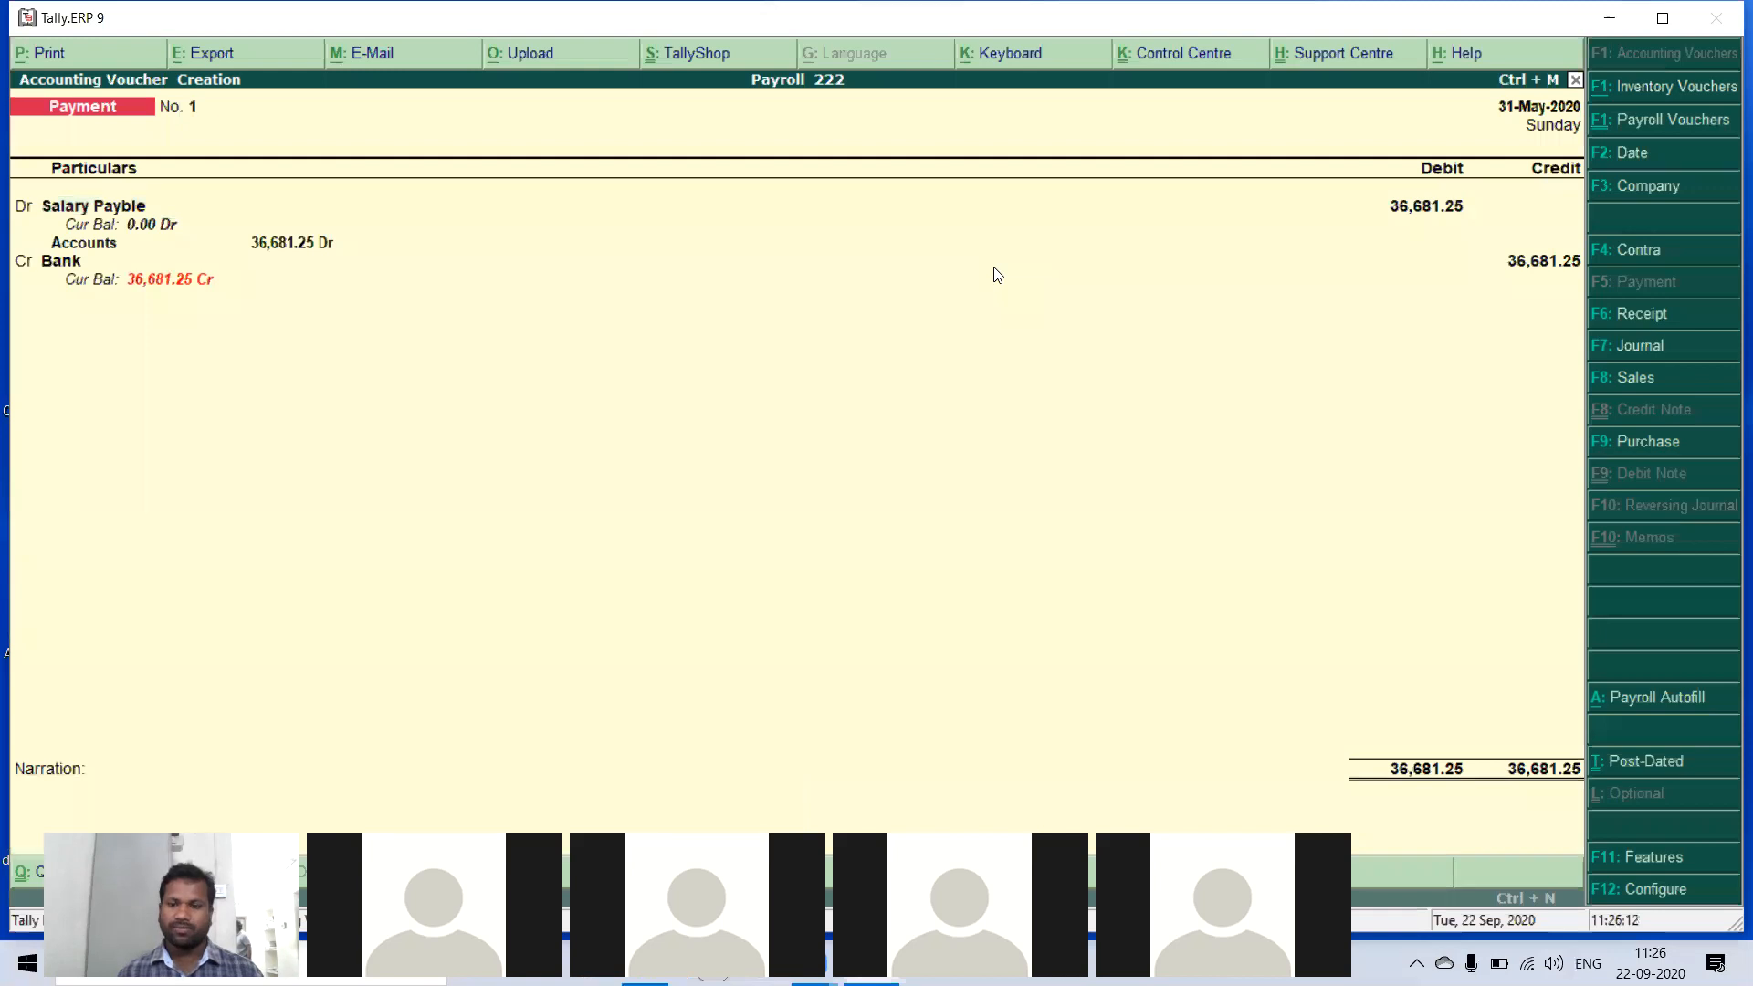
- Save the payment voucher without a narration and leave accounting voucher entry
key("Return")
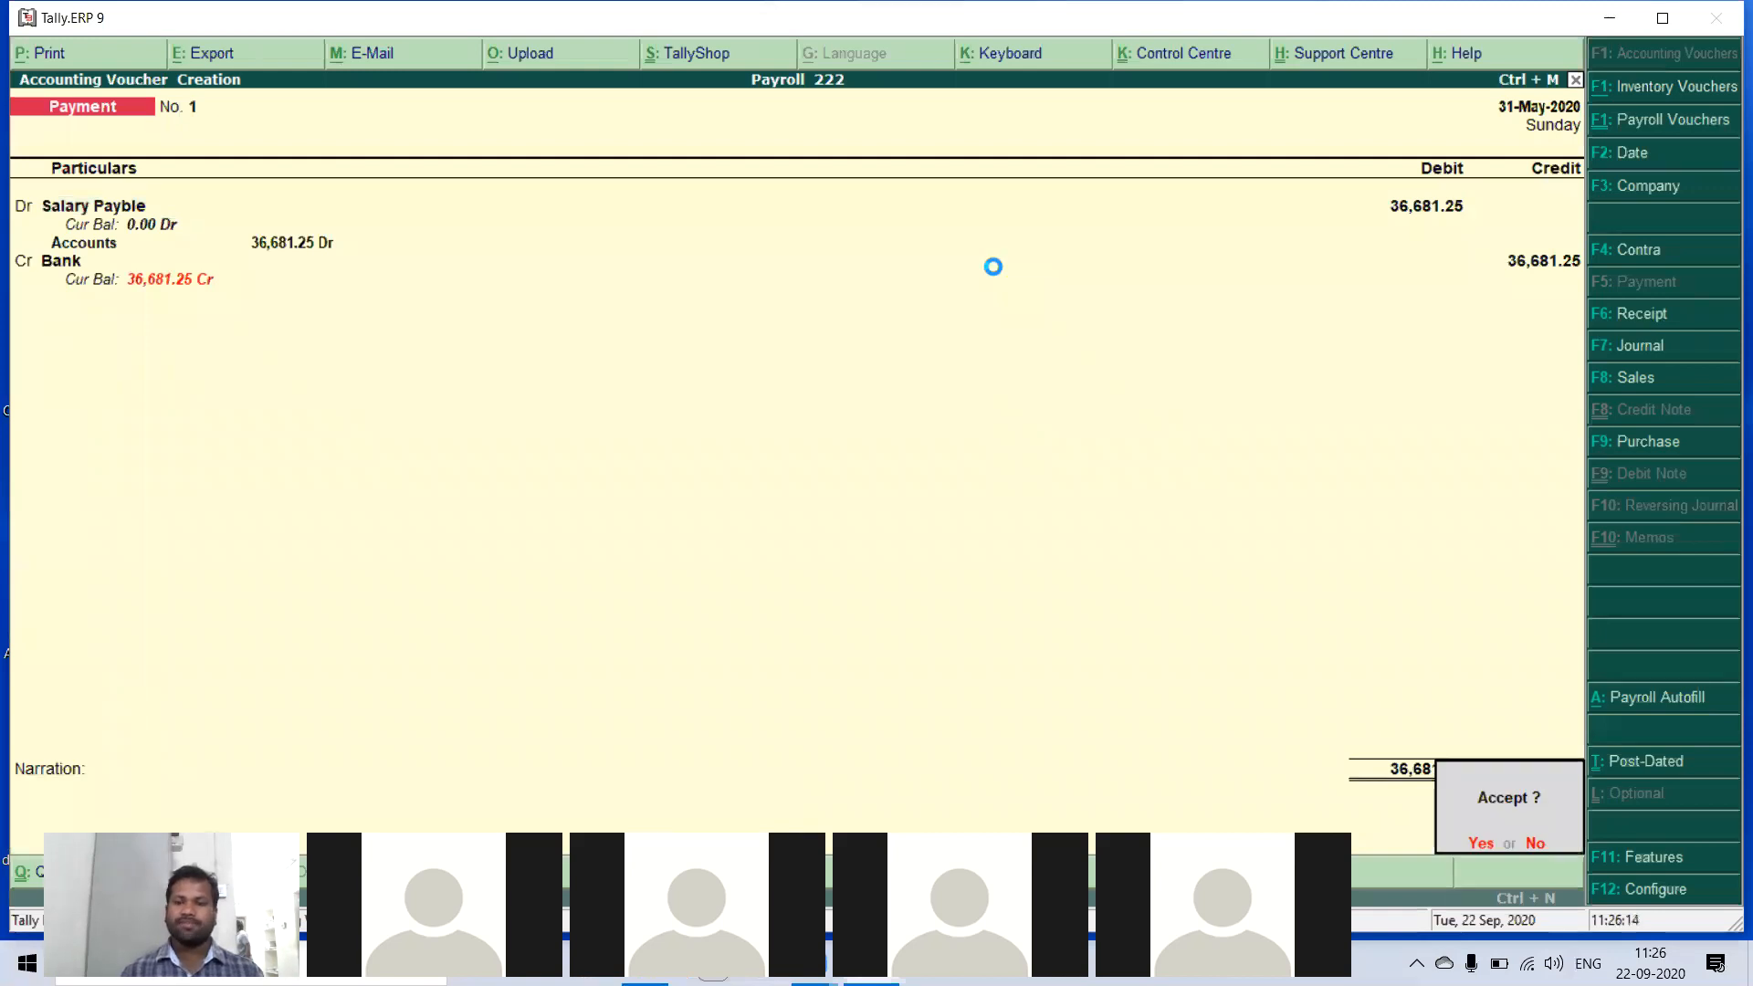
key("Return")
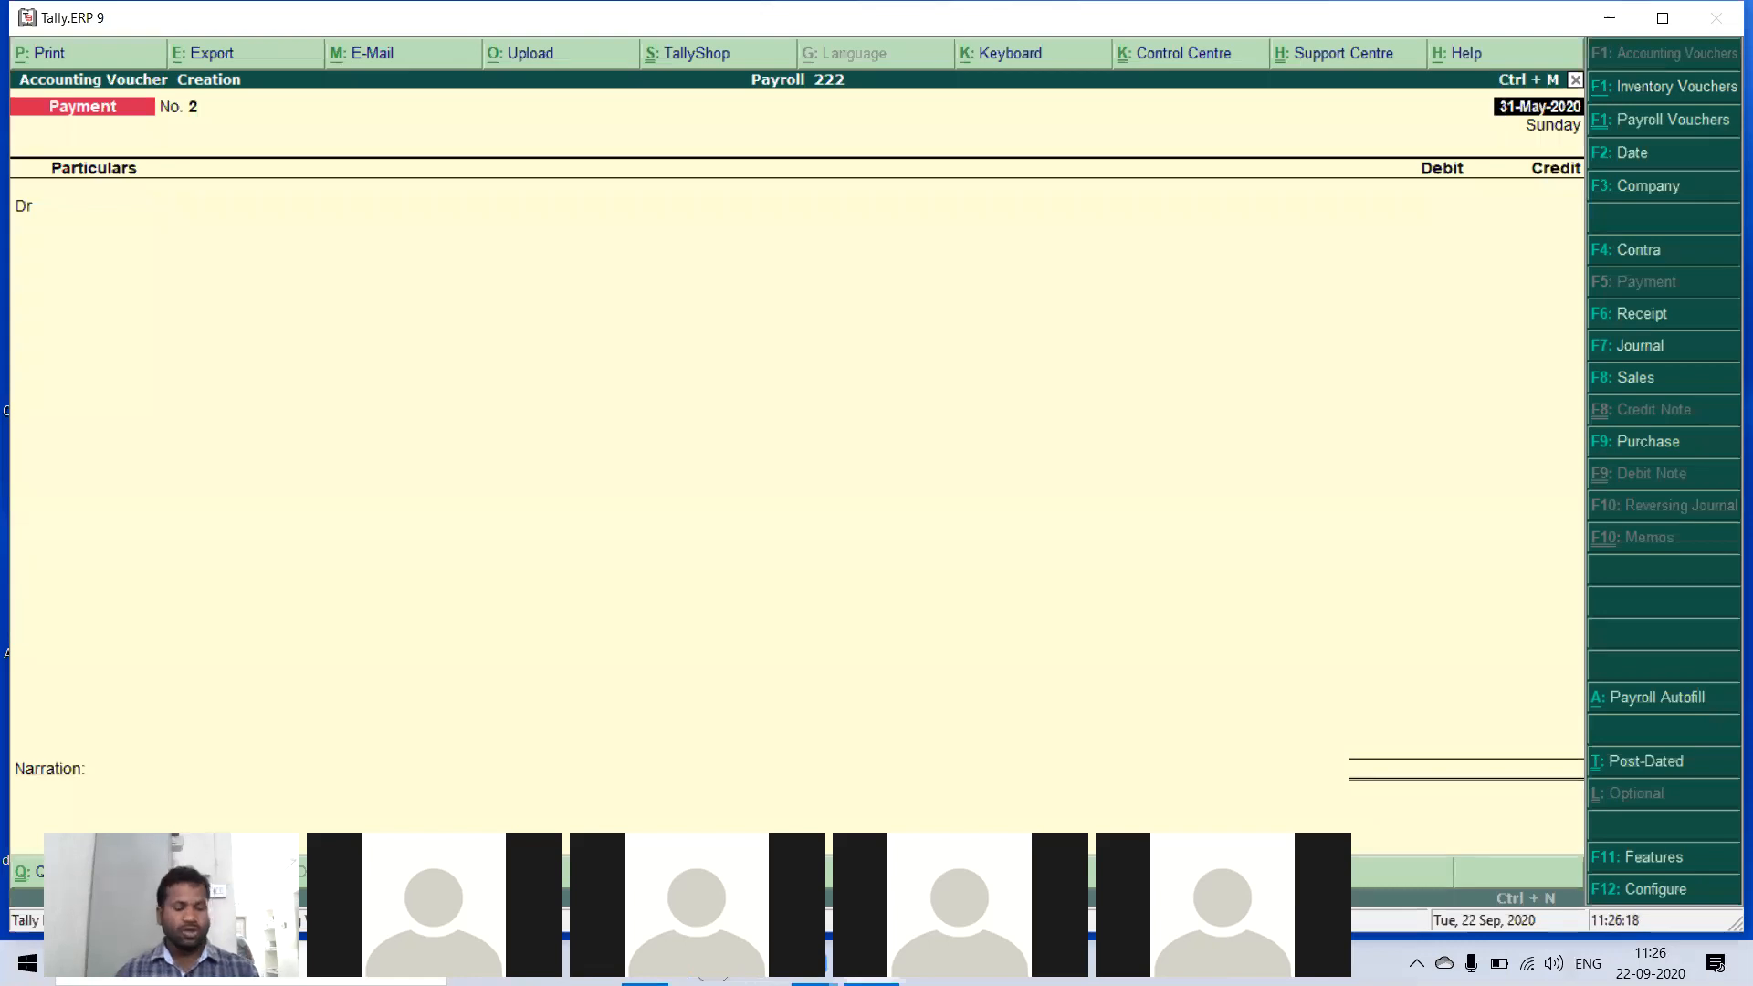
key("Escape")
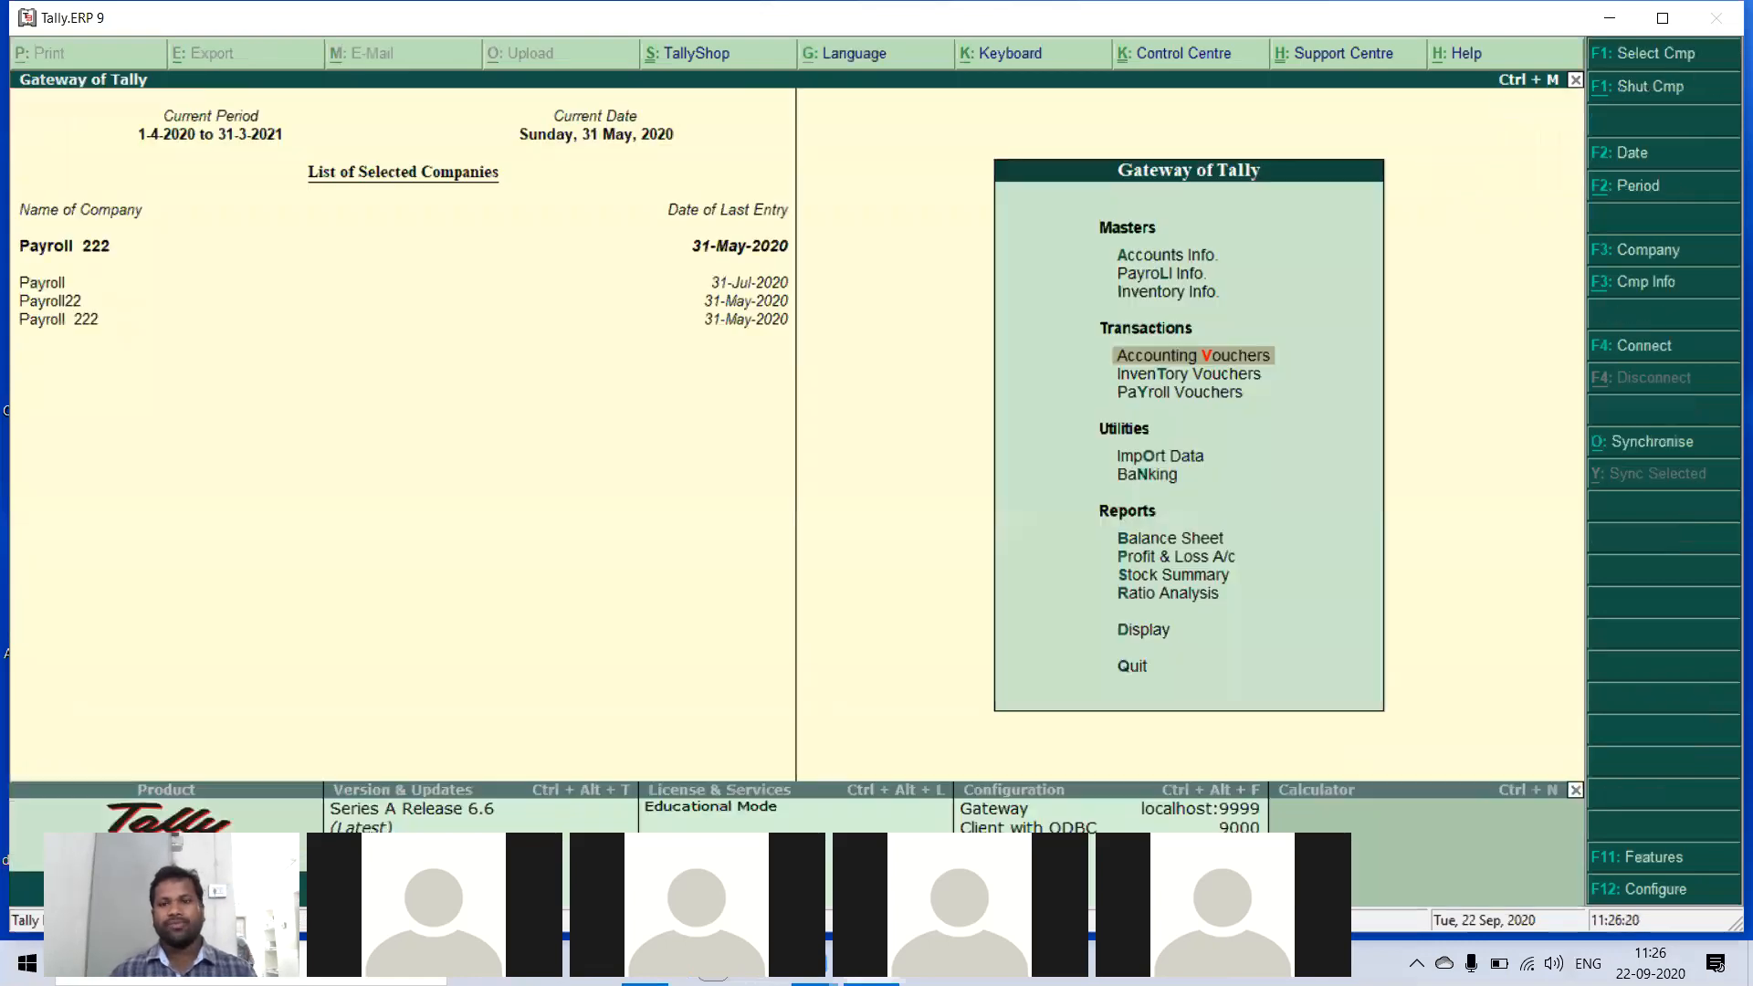
- View the single pay slip of the employee in the Accounts group from the payroll statements
key("Down")
key("Down")
key("Down")
key("Down")
key("Down")
key("Down")
key("Down")
key("Down")
key("Down")
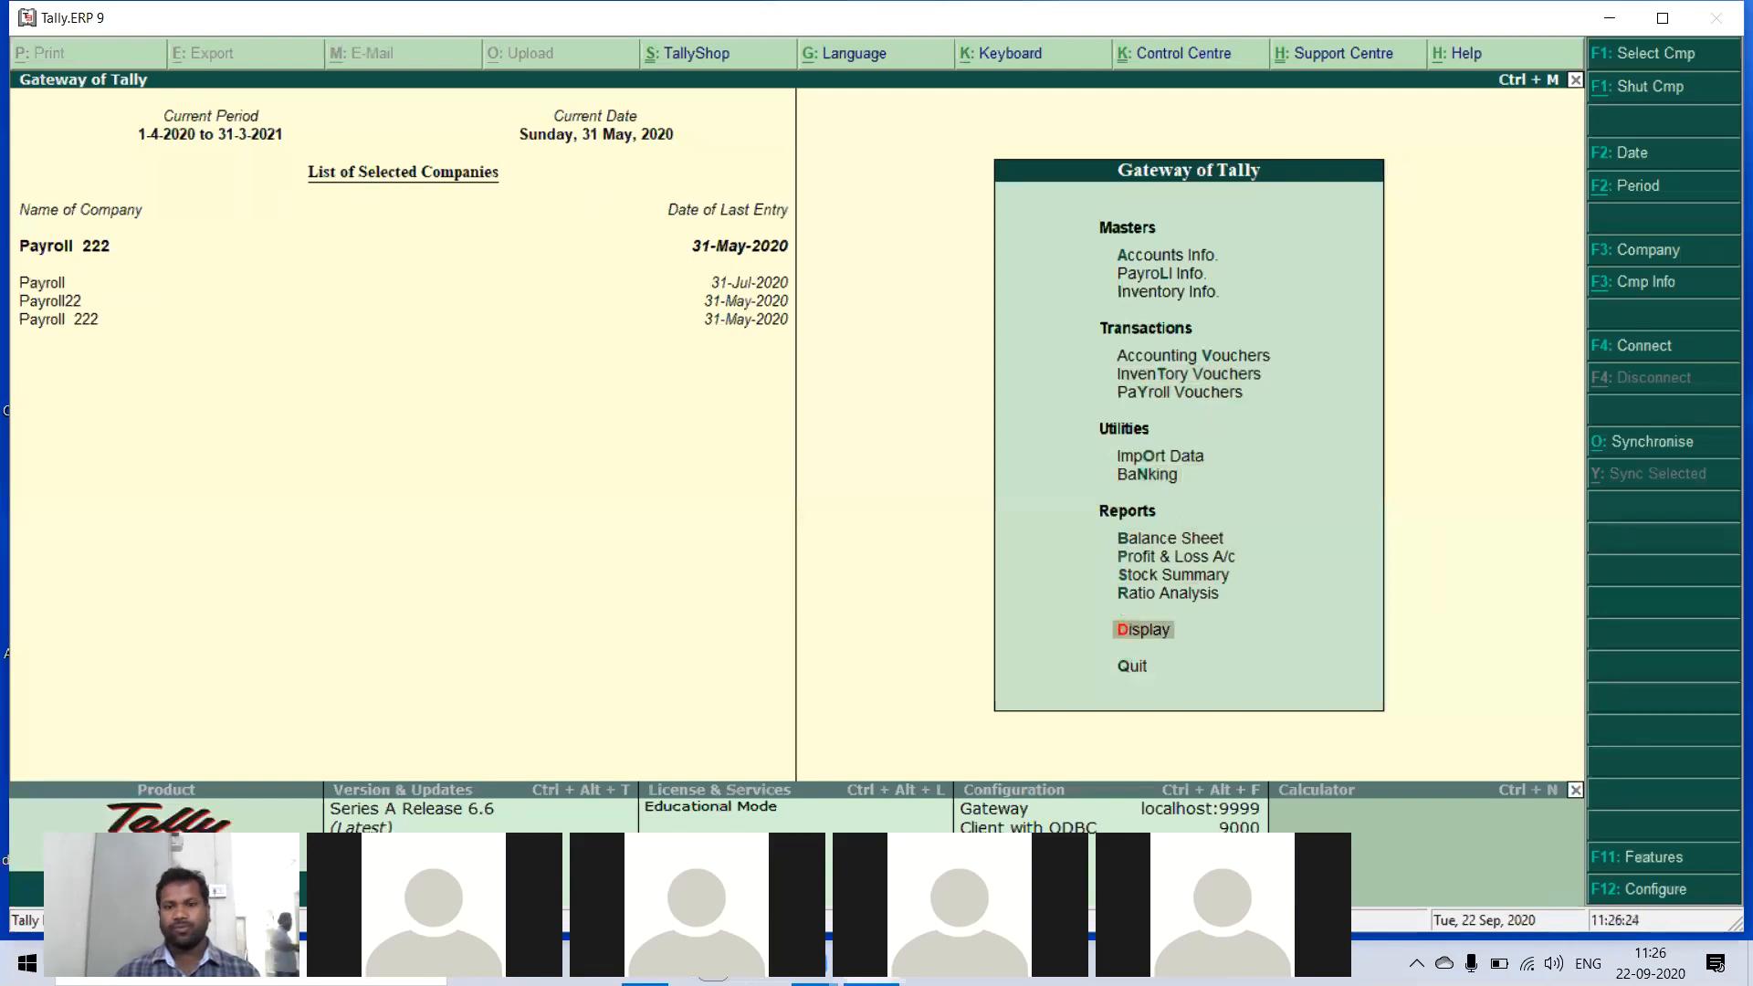
key("Return")
key("Down")
key("Down")
key("Down")
key("Down")
key("Down")
key("Down")
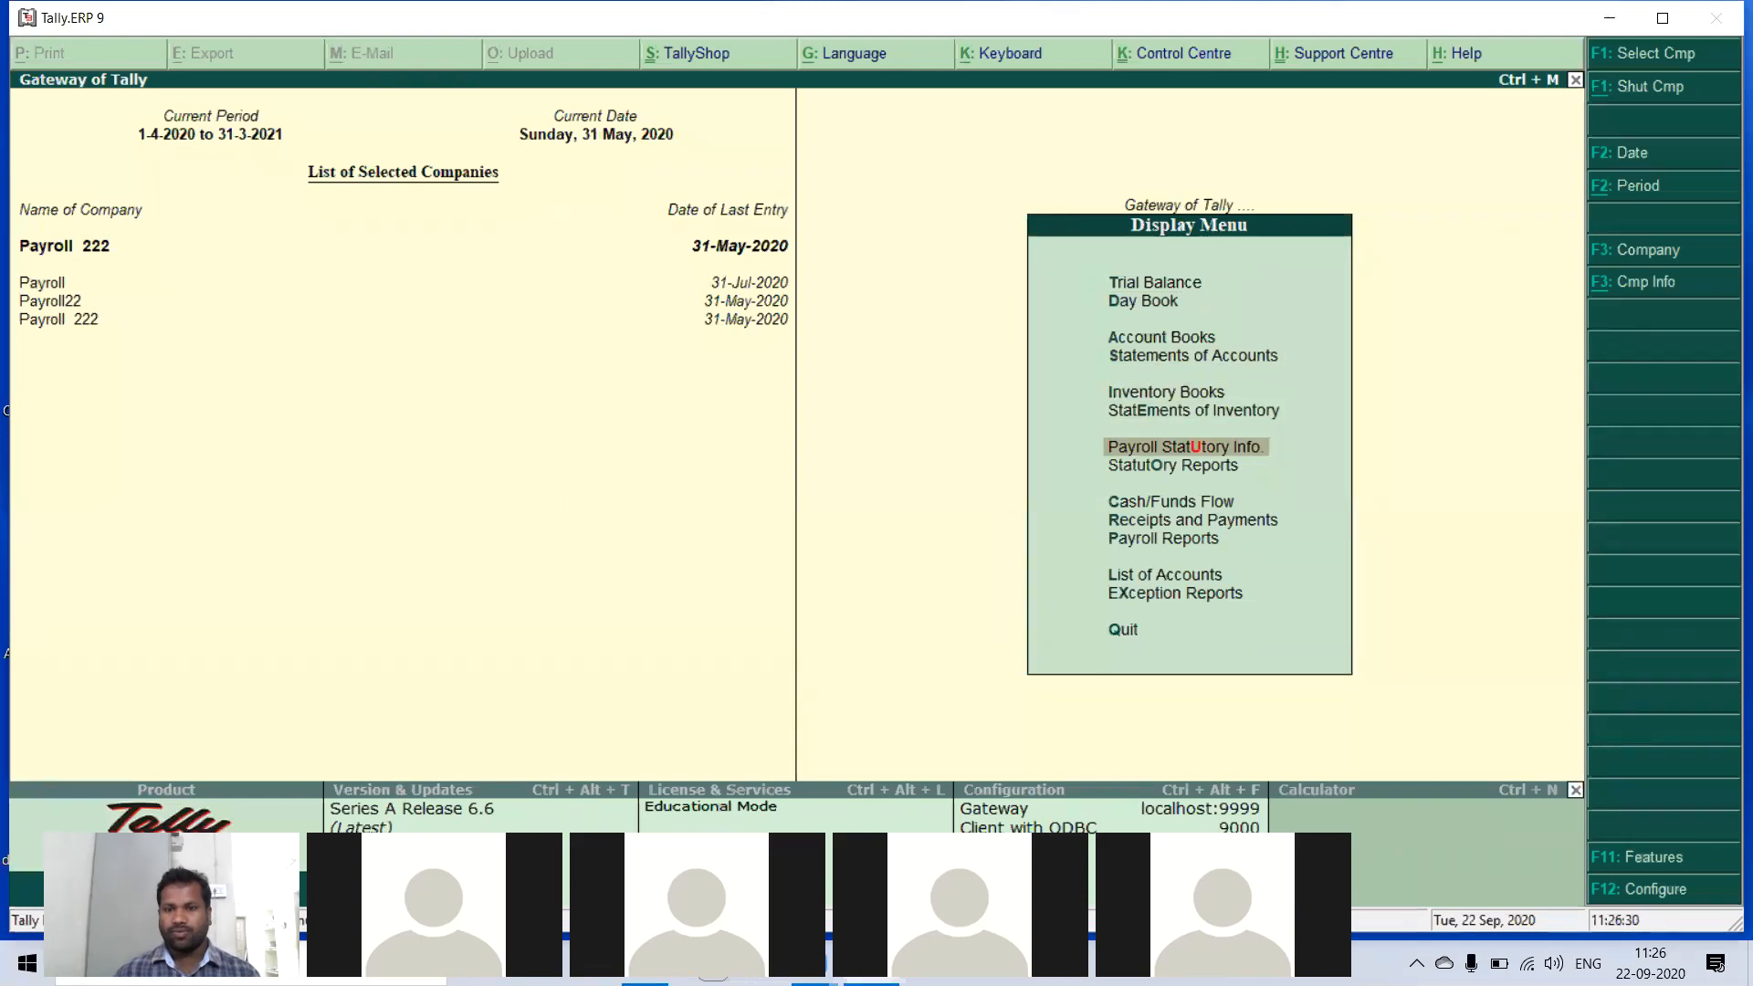
key("Down")
key("Down")
key("Down")
key("Down")
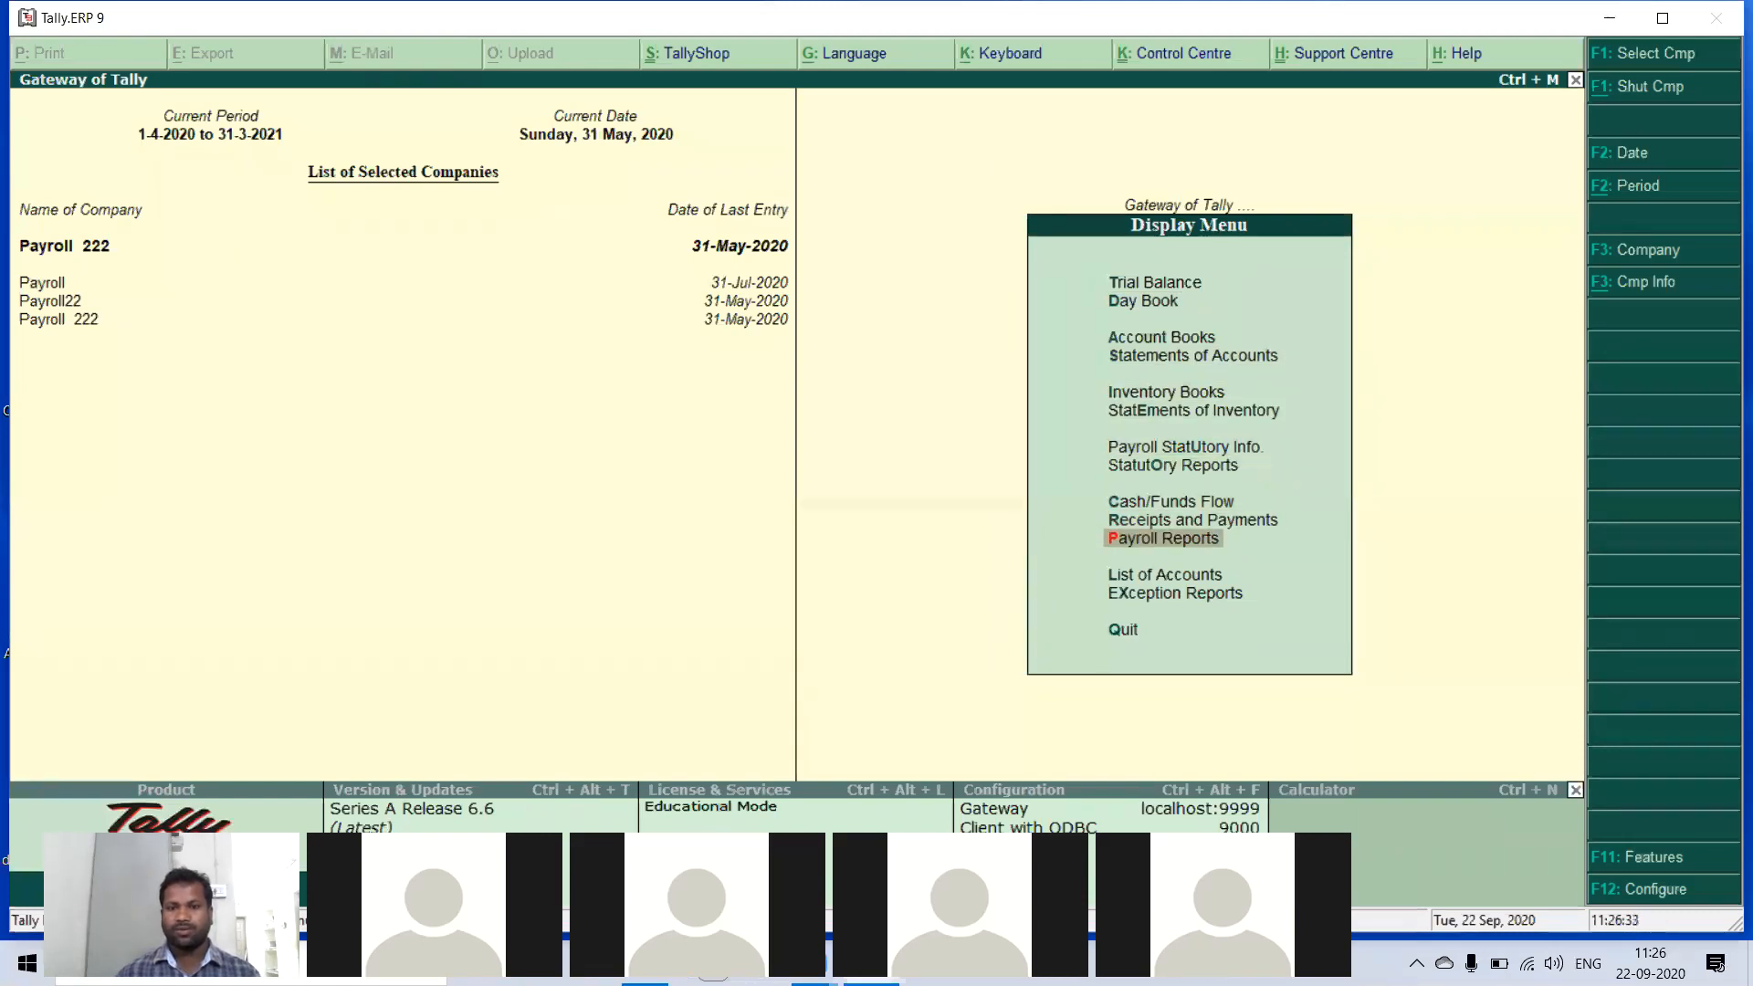
key("Return")
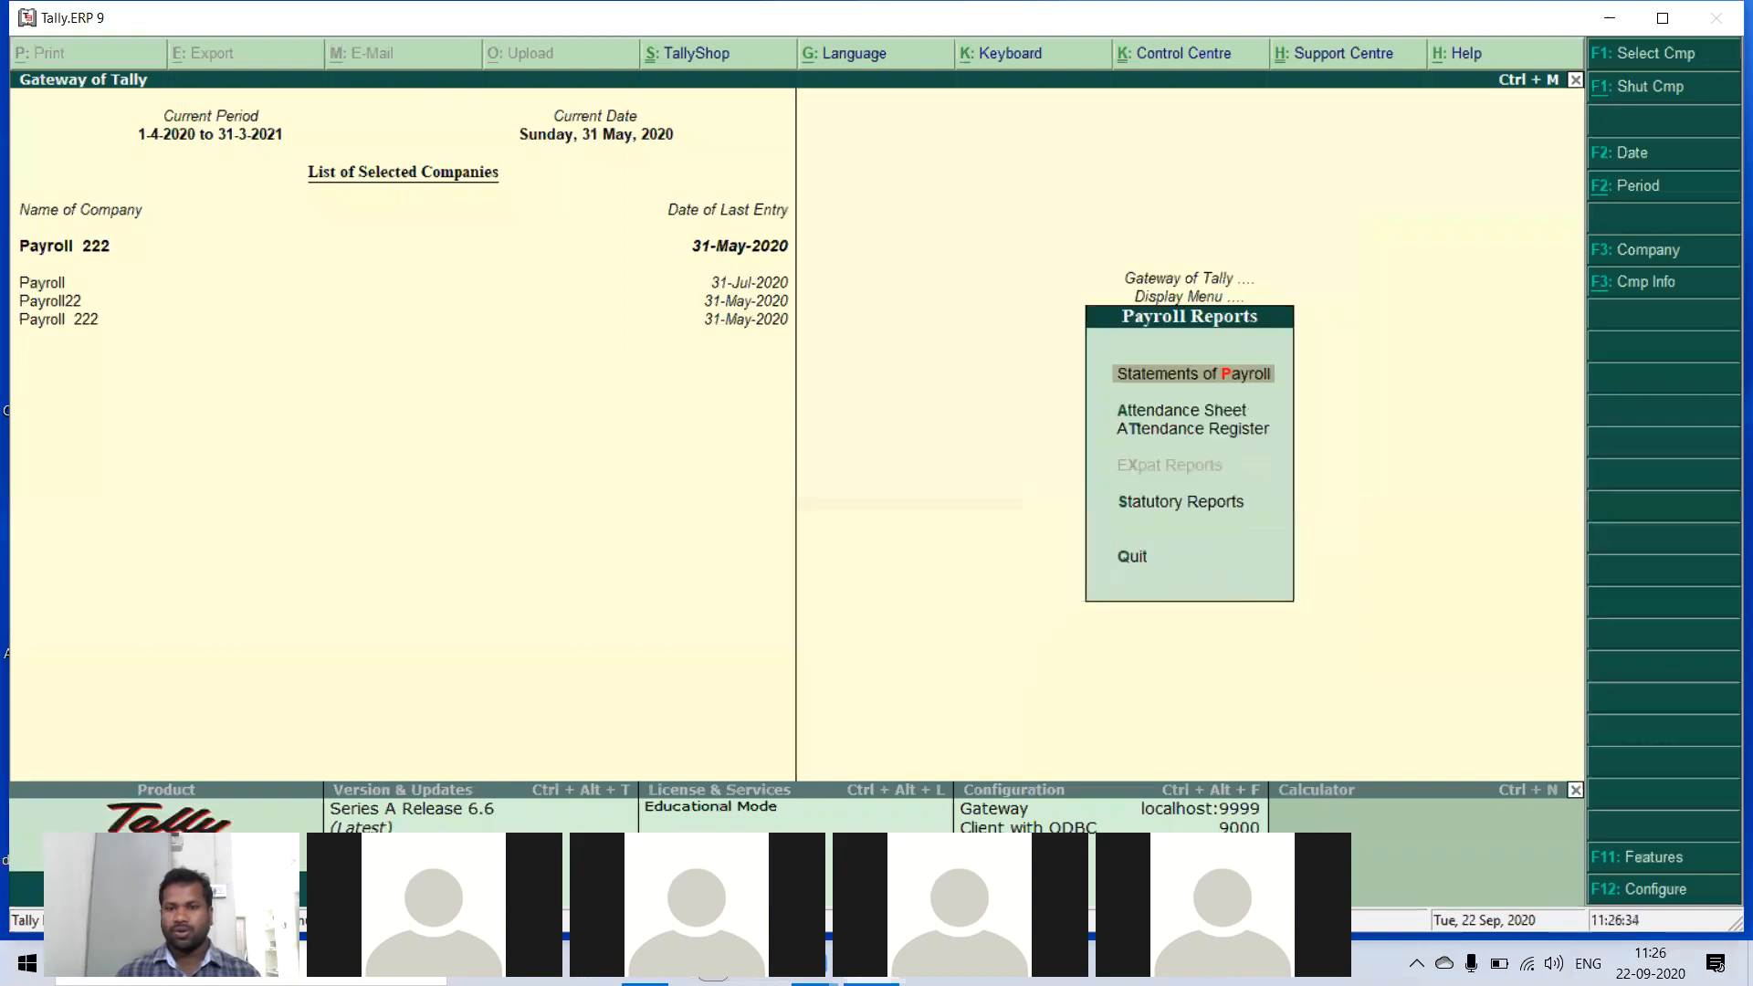
key("Return")
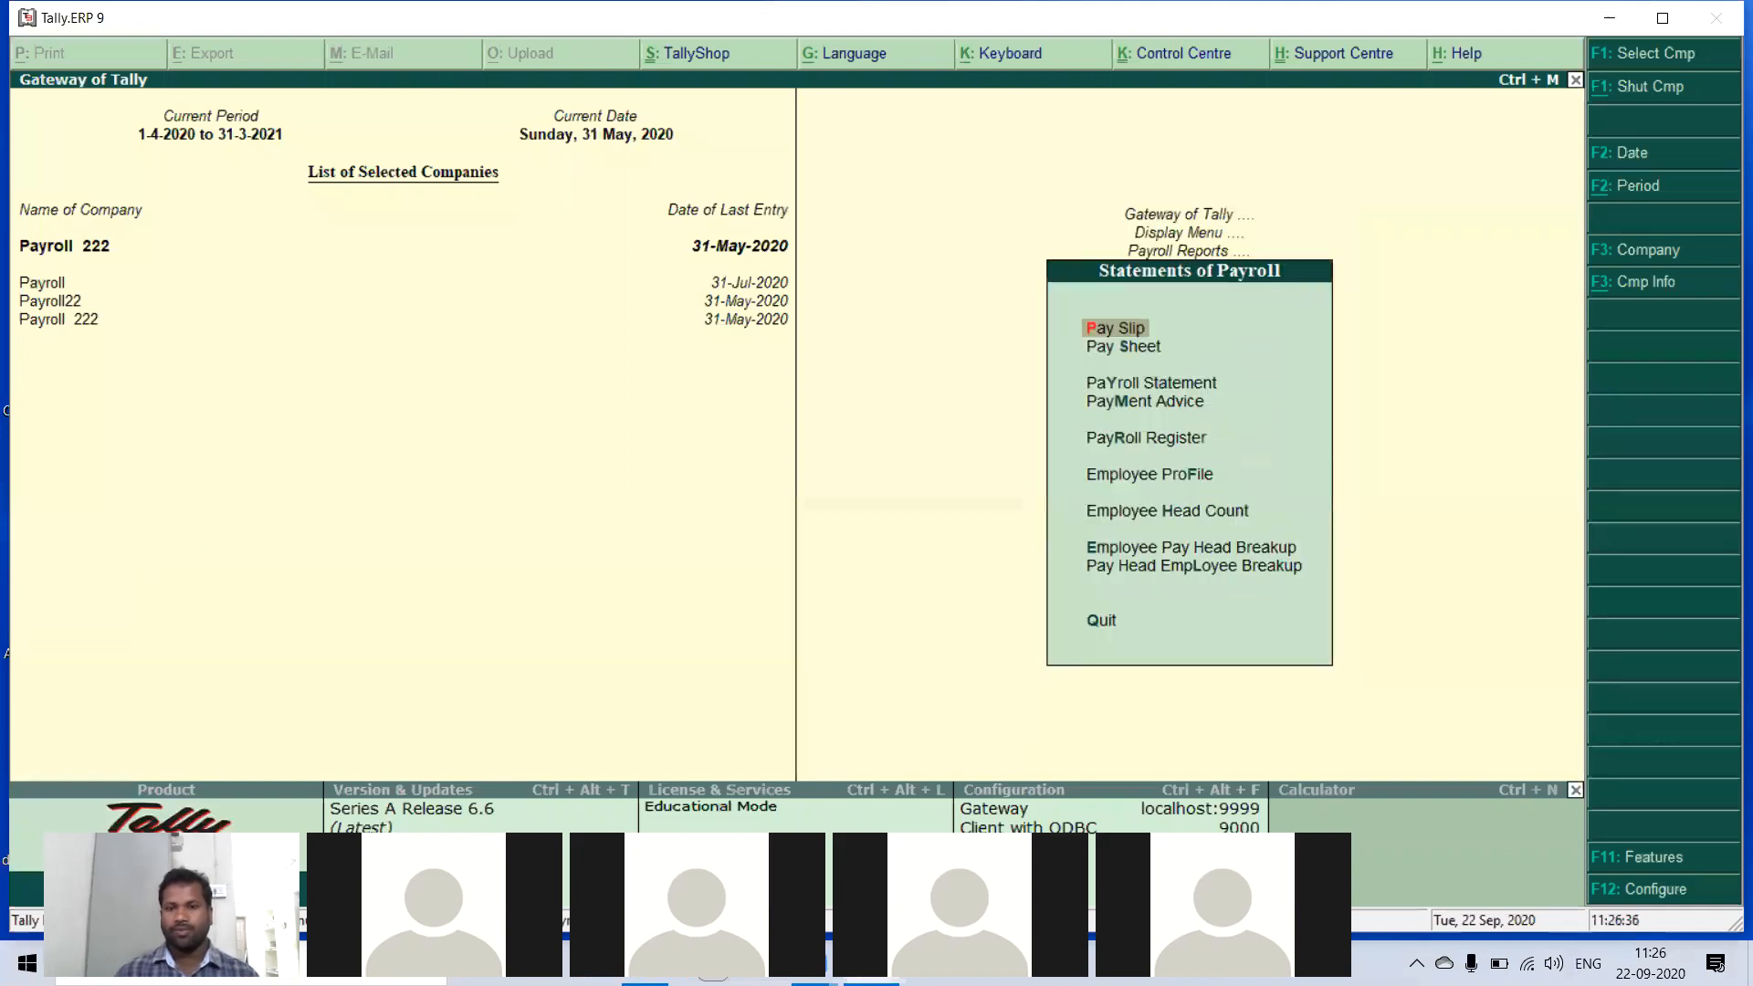
key("Return")
key("Return")
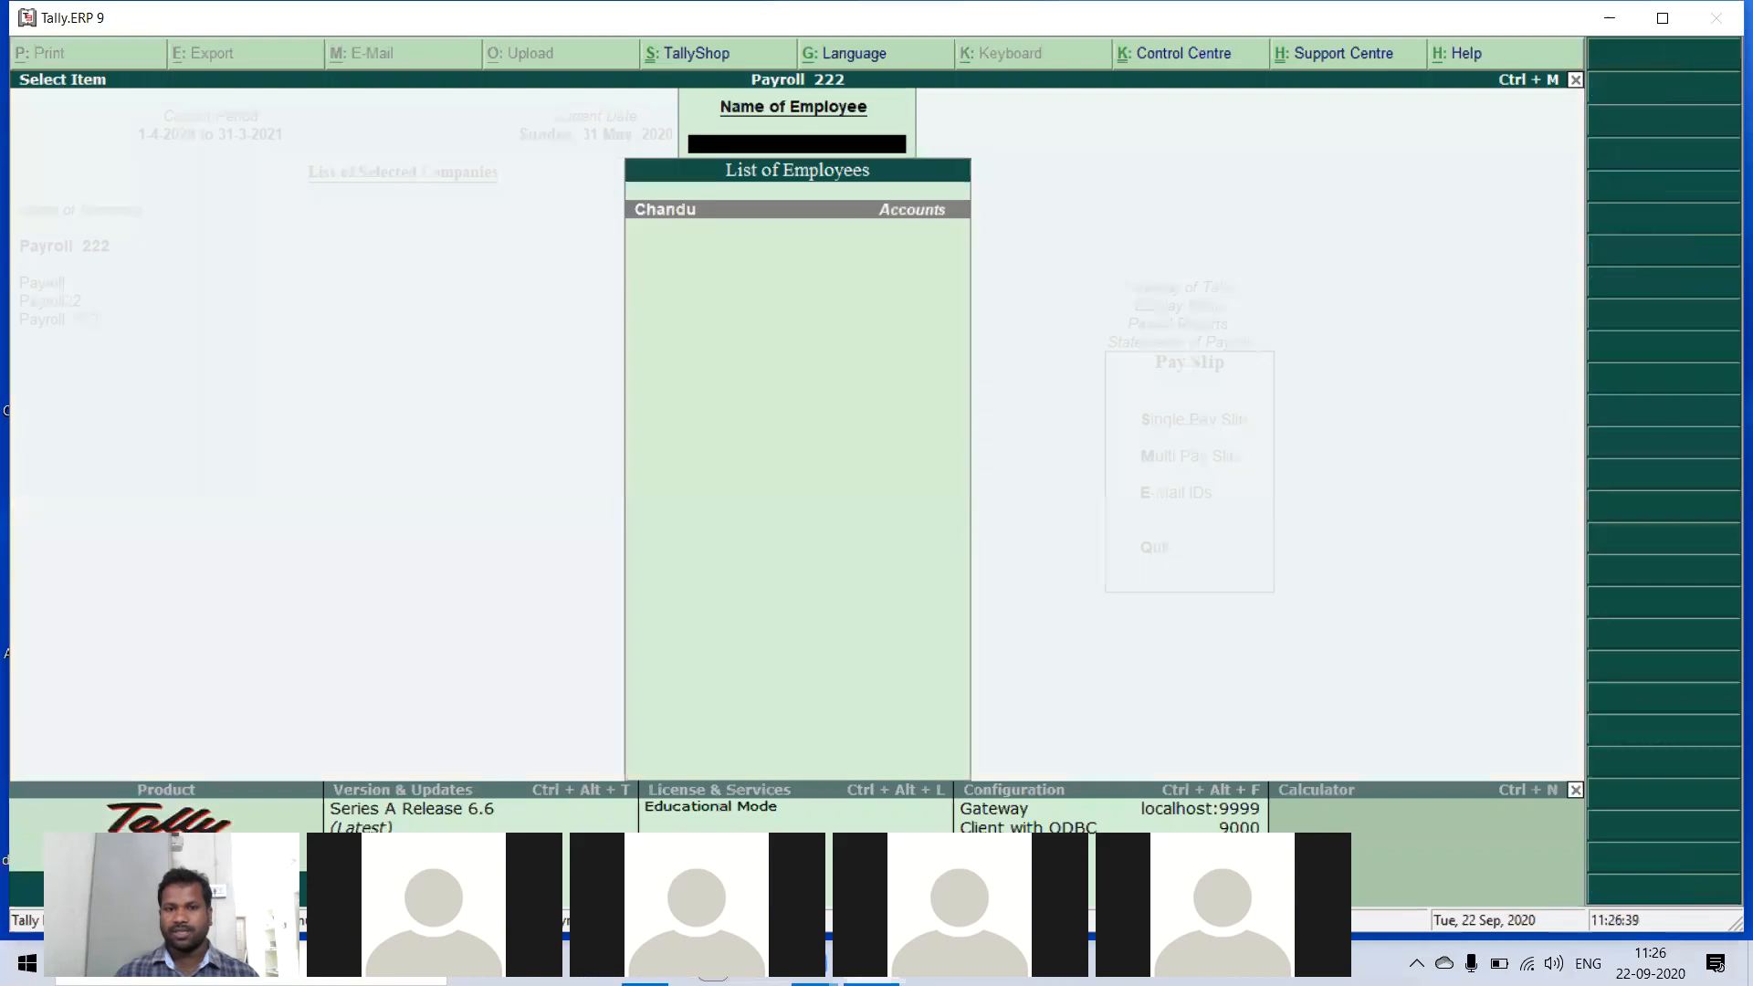
key("Return")
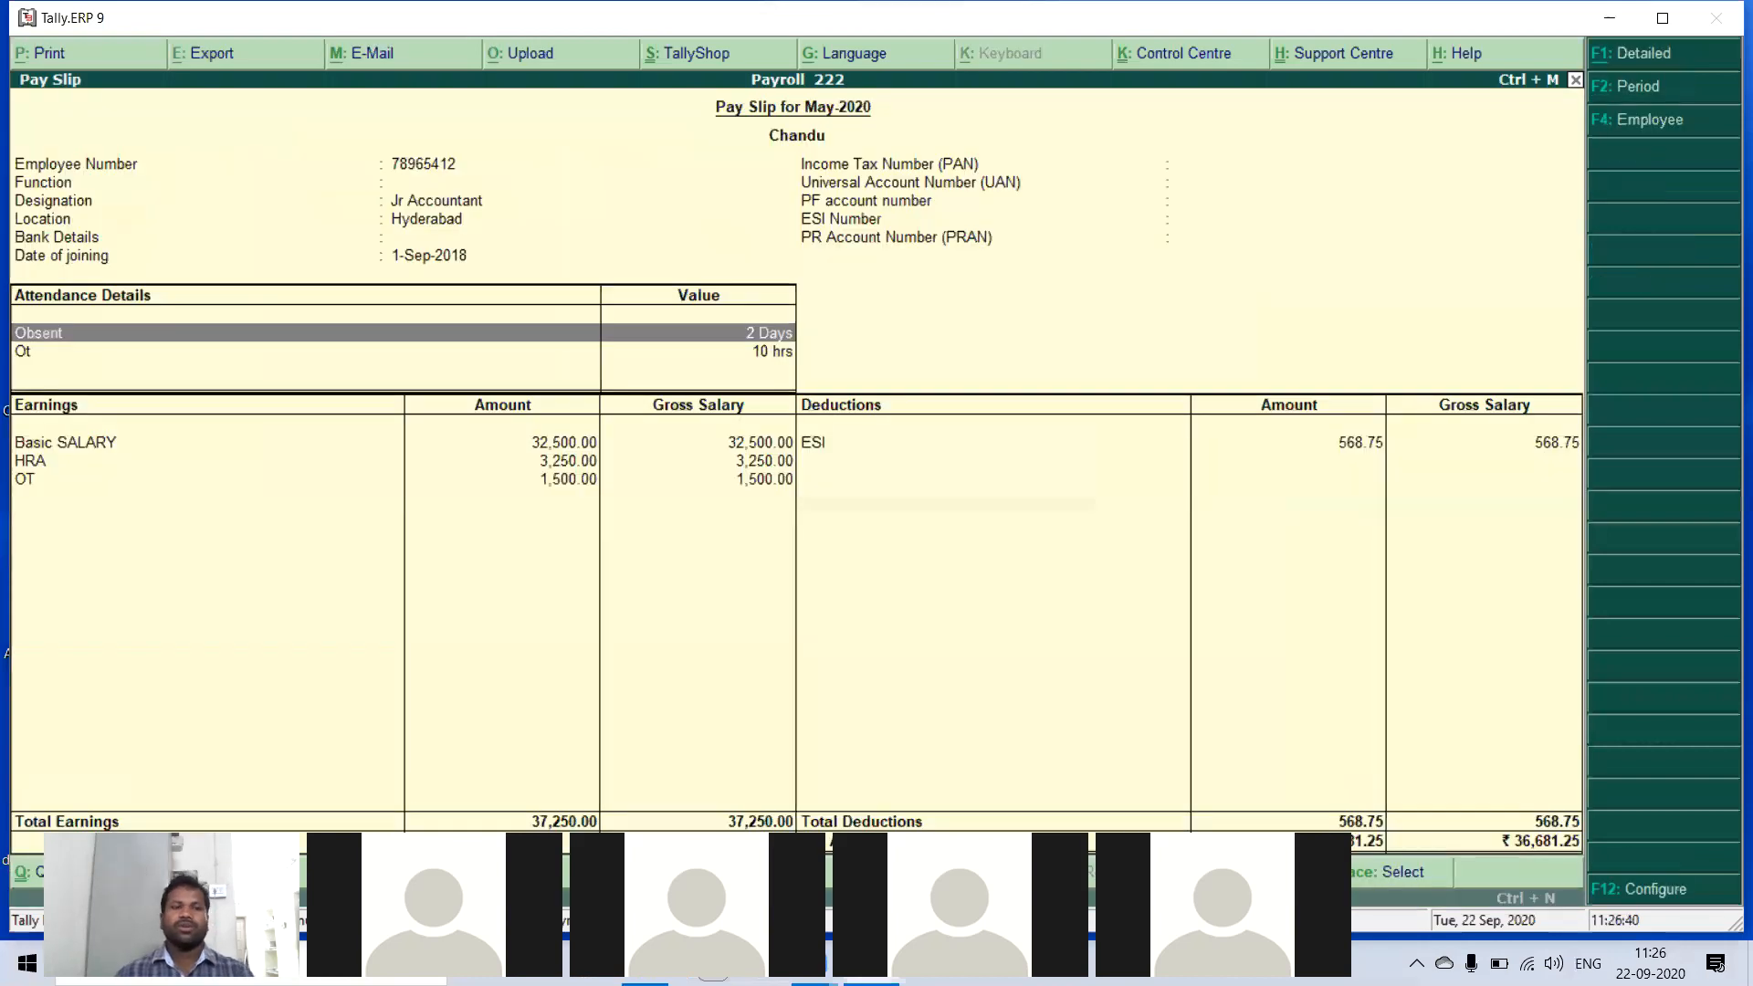